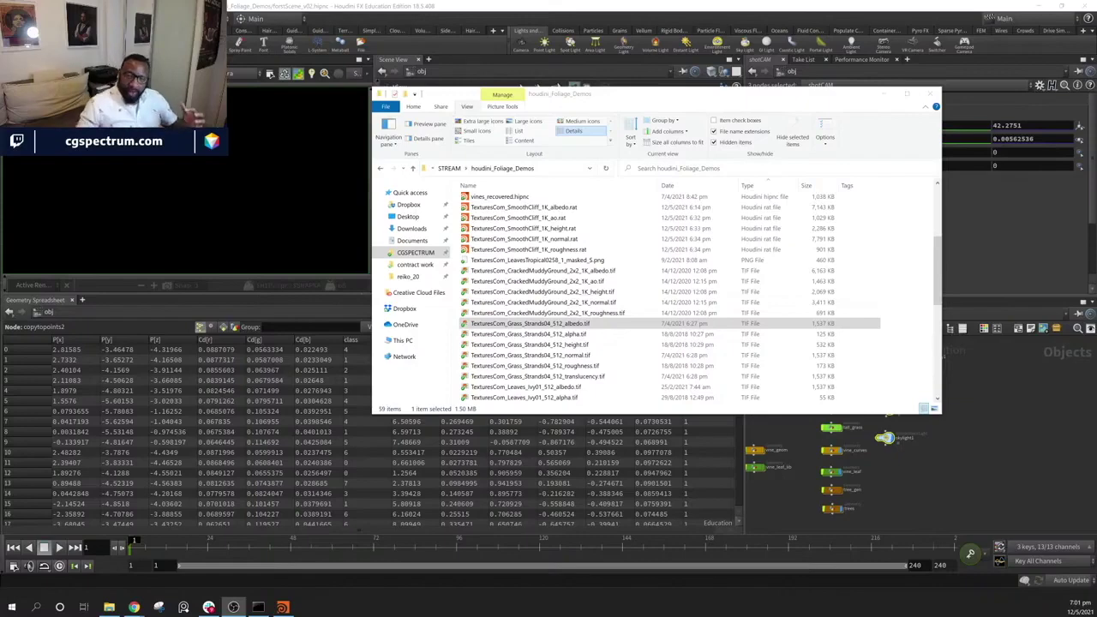
# Move the file browser window down so it uncovers the Houdini scene view
pyautogui.click(627, 100)
pyautogui.moveTo(627, 100); pyautogui.dragTo(429, 349)
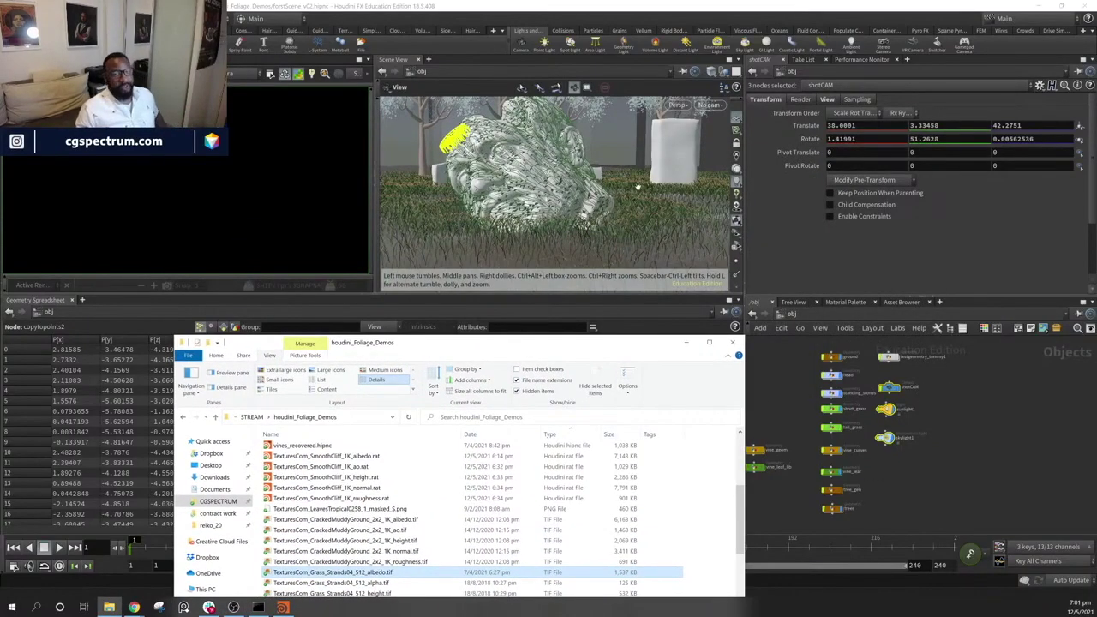
pyautogui.moveTo(603, 226); pyautogui.dragTo(617, 203)
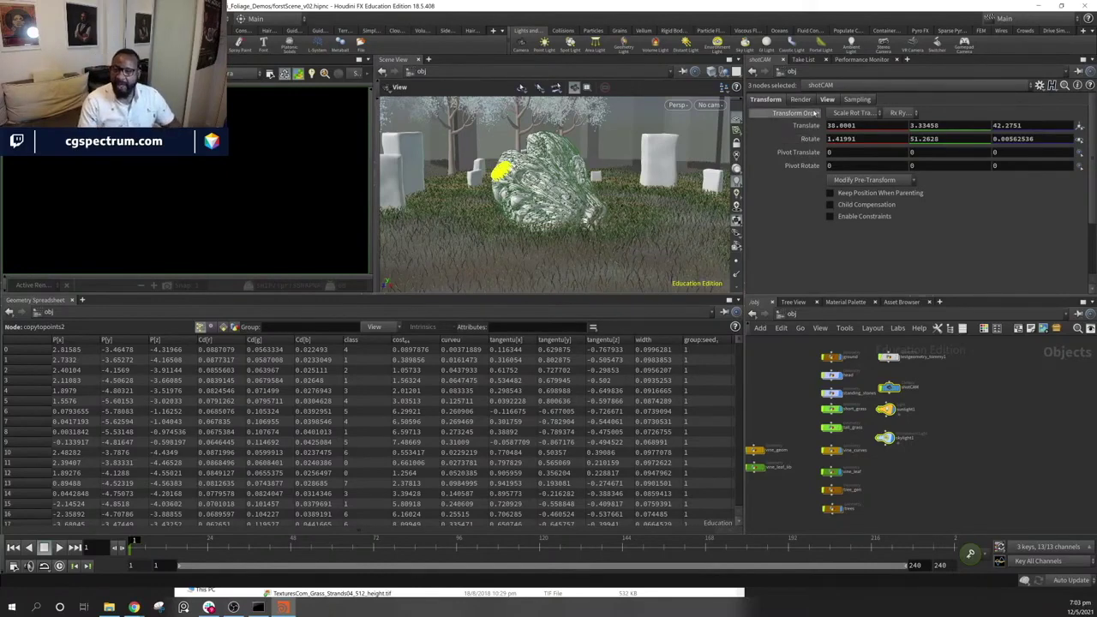
# Widen the parameter and network panes by narrowing the scene view and geometry spreadsheet
pyautogui.moveTo(925, 456); pyautogui.dragTo(971, 458, button='middle')
pyautogui.moveTo(1014, 392)
pyautogui.mouseDown(button='middle')
pyautogui.moveTo(952, 404)
pyautogui.moveTo(1002, 395)
pyautogui.mouseUp(button='middle')
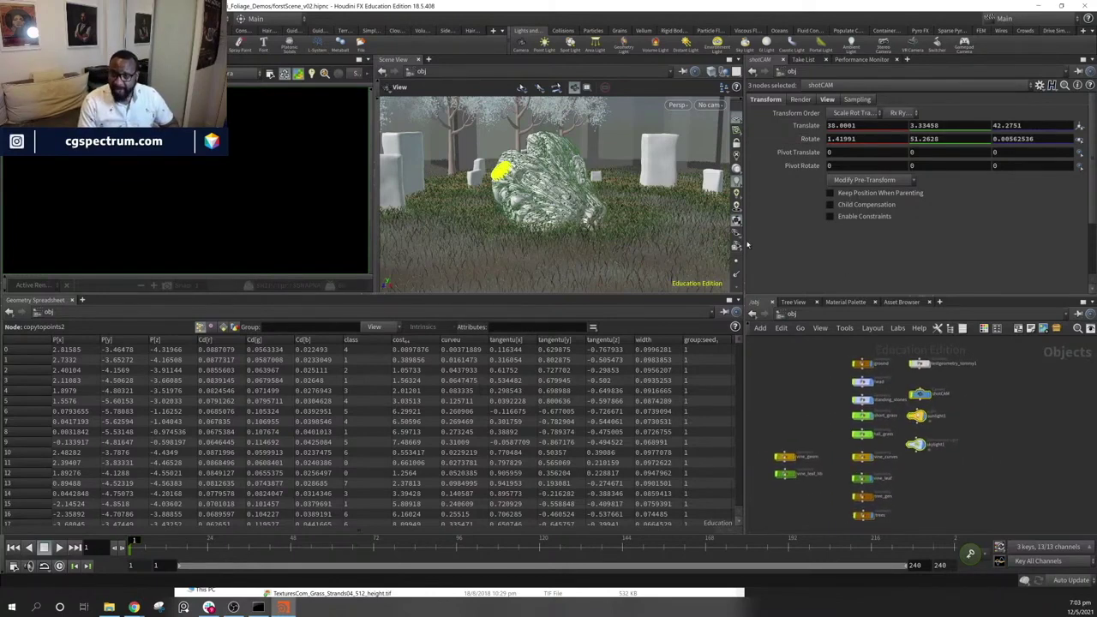
pyautogui.moveTo(747, 246); pyautogui.dragTo(612, 246)
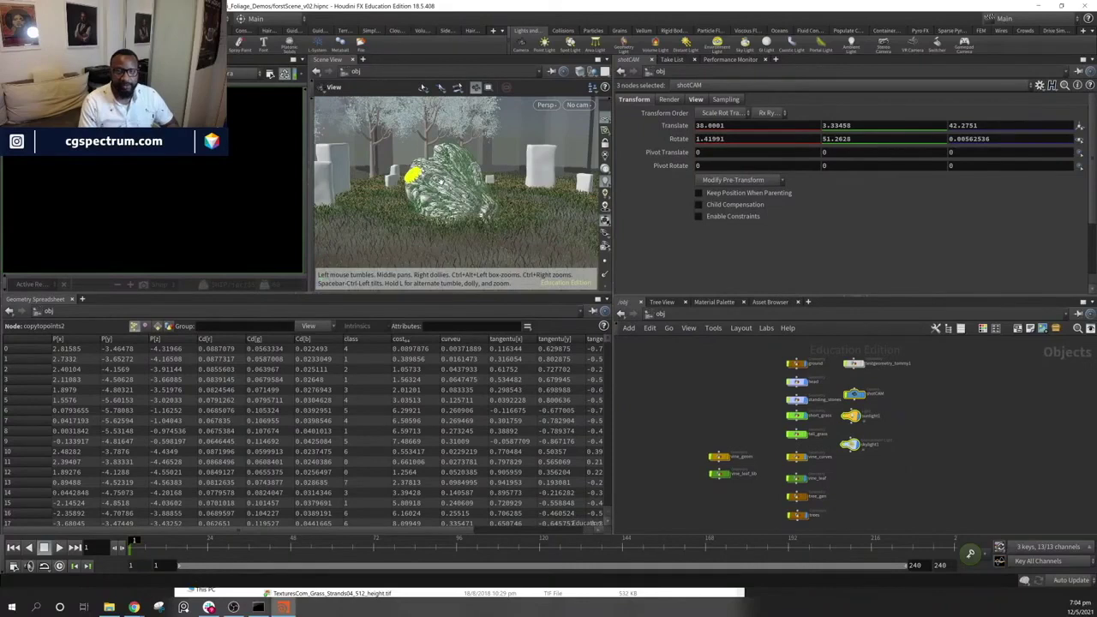
# Look through the shotCAM camera in the scene view
pyautogui.click(548, 104)
pyautogui.moveTo(561, 135)
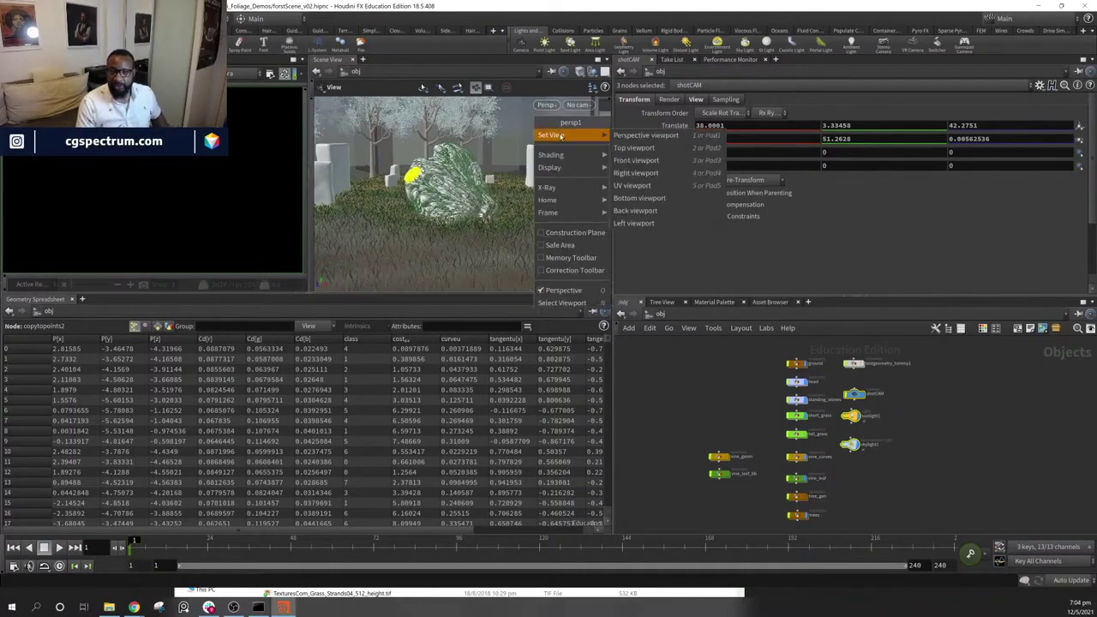
pyautogui.click(575, 106)
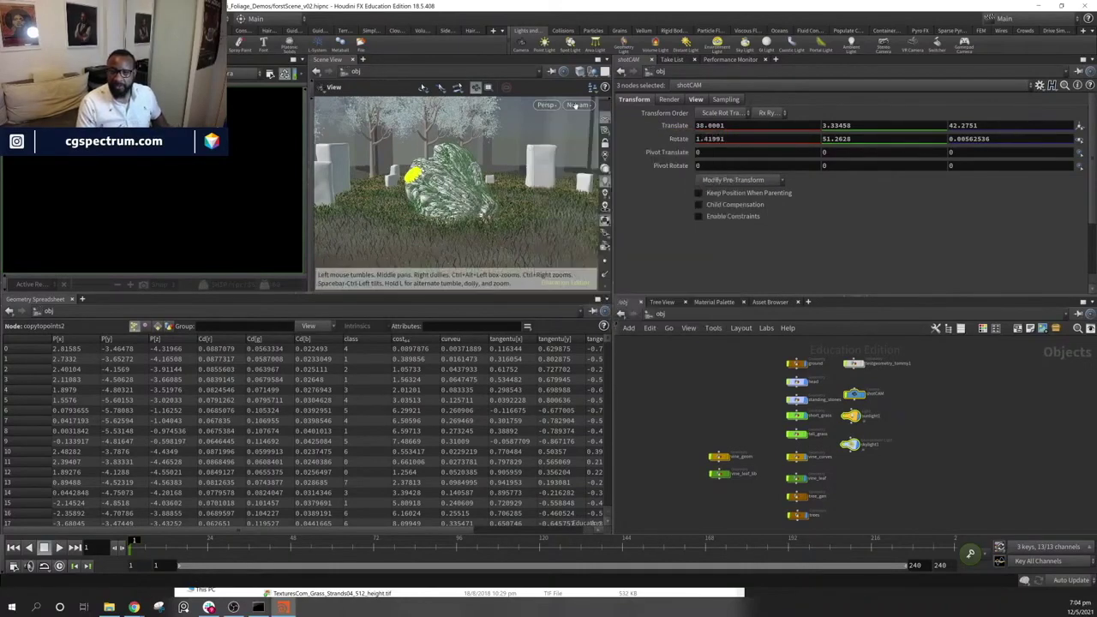
pyautogui.click(575, 104)
pyautogui.click(600, 165)
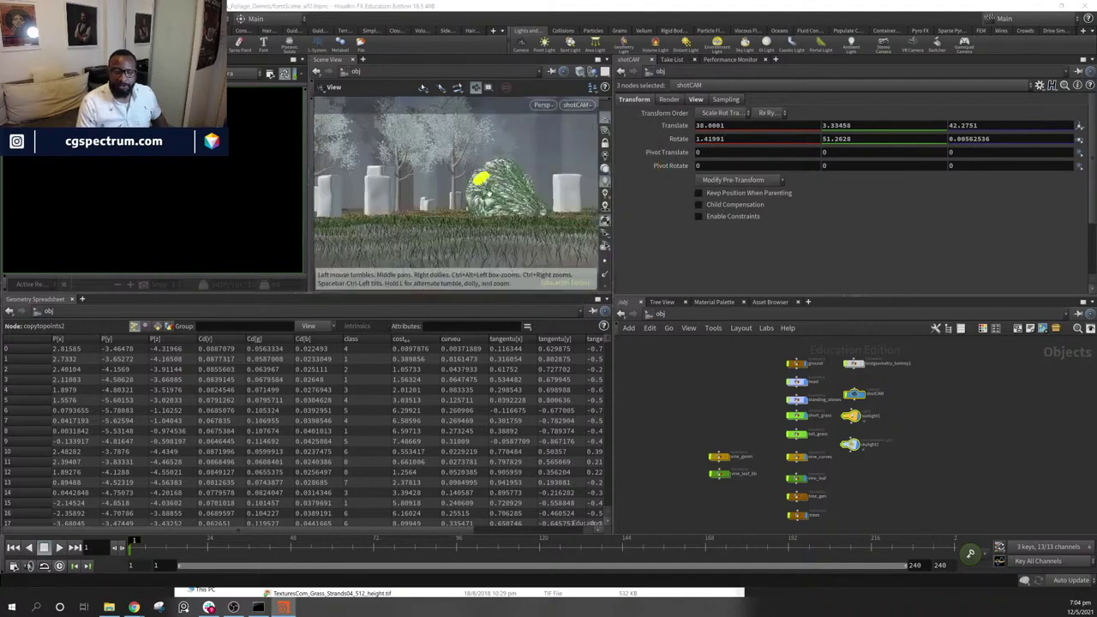
# Return the scene view to no camera and examine the stone head and surrounding graveyard up close
pyautogui.click(577, 106)
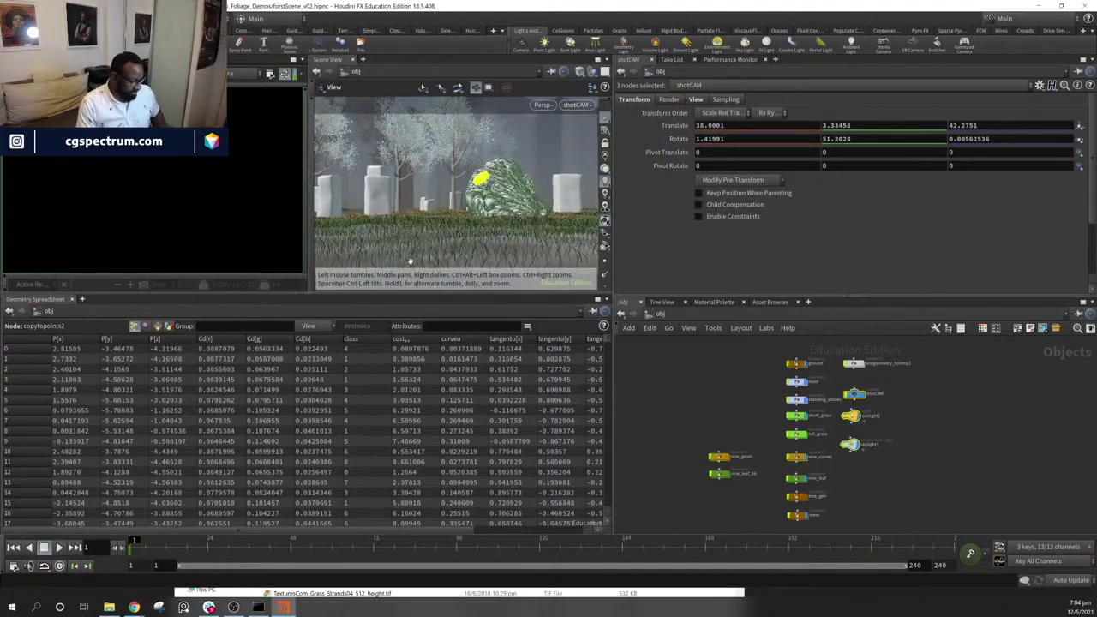
pyautogui.moveTo(459, 214); pyautogui.dragTo(489, 122)
pyautogui.moveTo(430, 200); pyautogui.dragTo(533, 147)
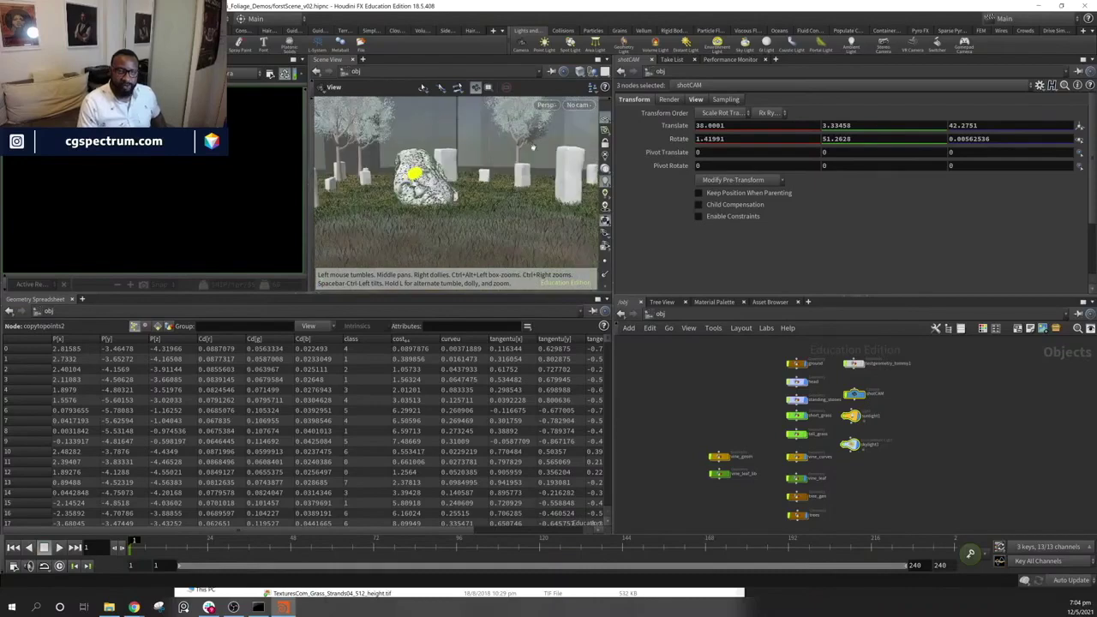
pyautogui.moveTo(434, 192); pyautogui.dragTo(531, 157)
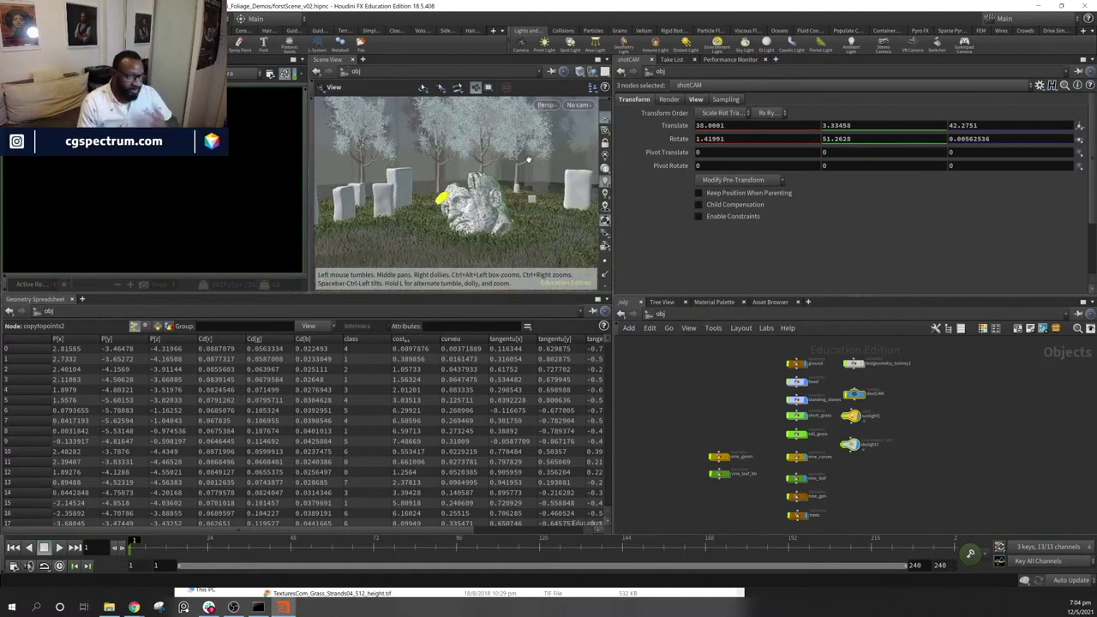
pyautogui.scroll(5, 475, 213)
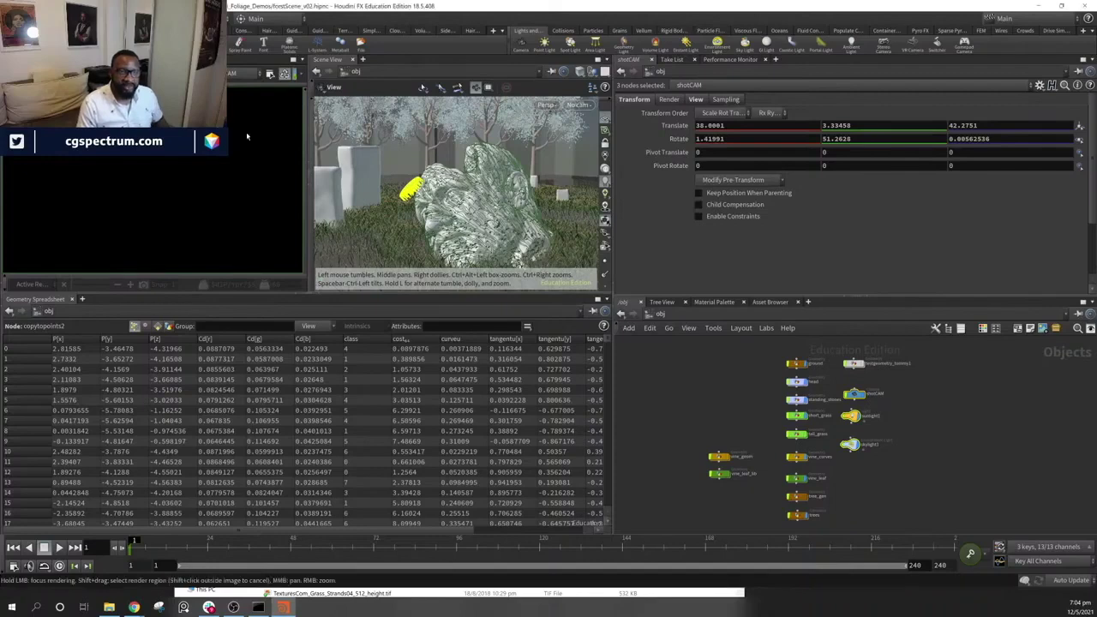
# Review the sampling settings of the Mantra render node, then close its parameter window
pyautogui.click(270, 74)
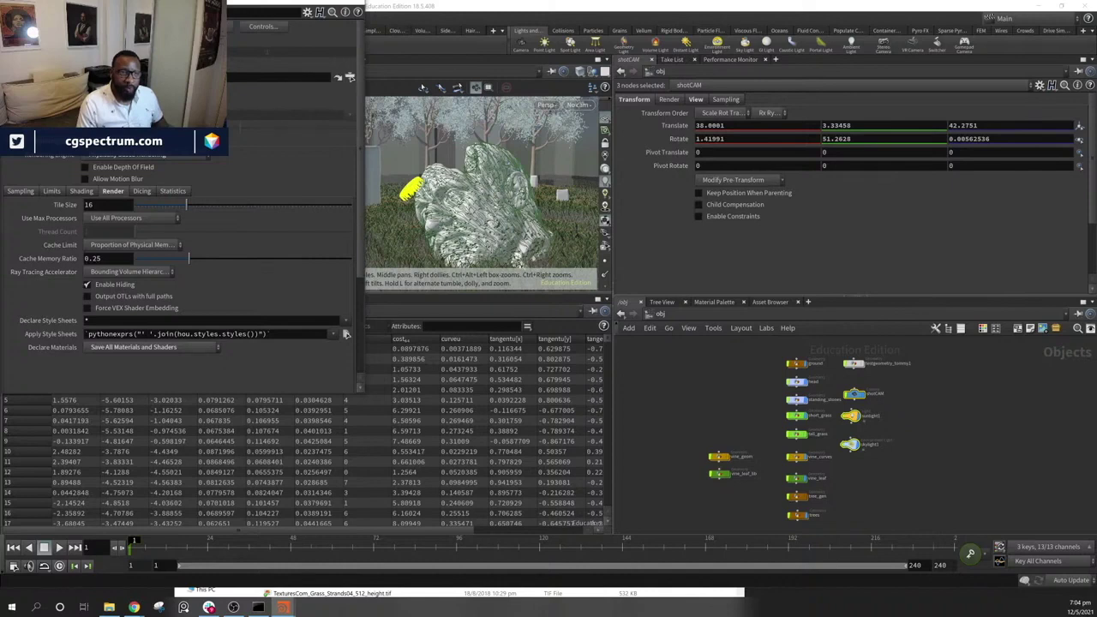
pyautogui.click(129, 102)
pyautogui.click(135, 157)
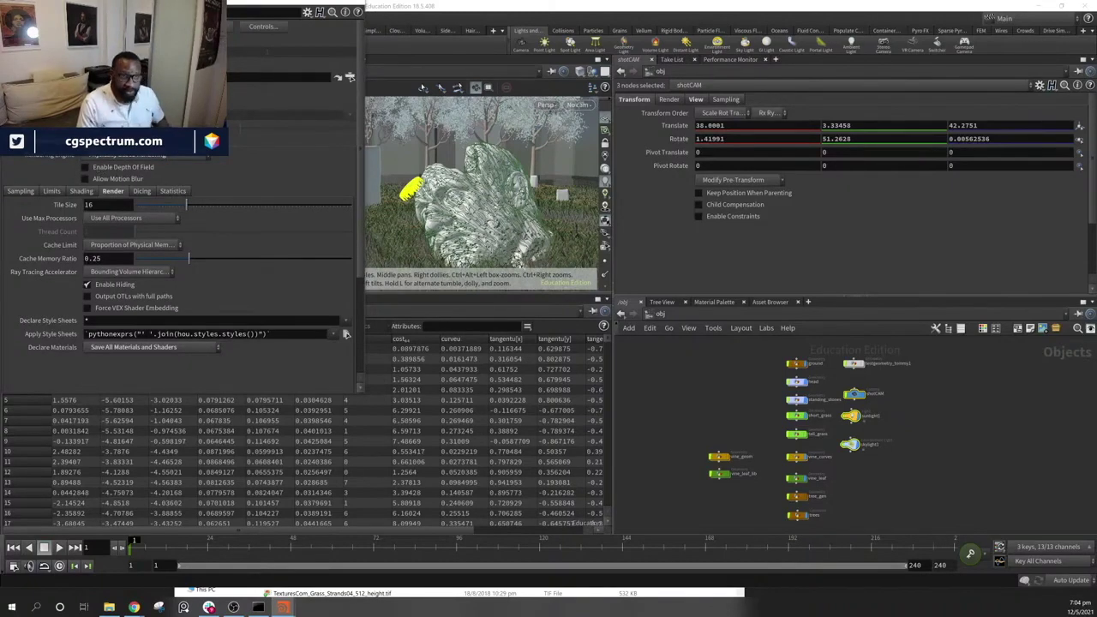
pyautogui.click(21, 140)
pyautogui.click(89, 140)
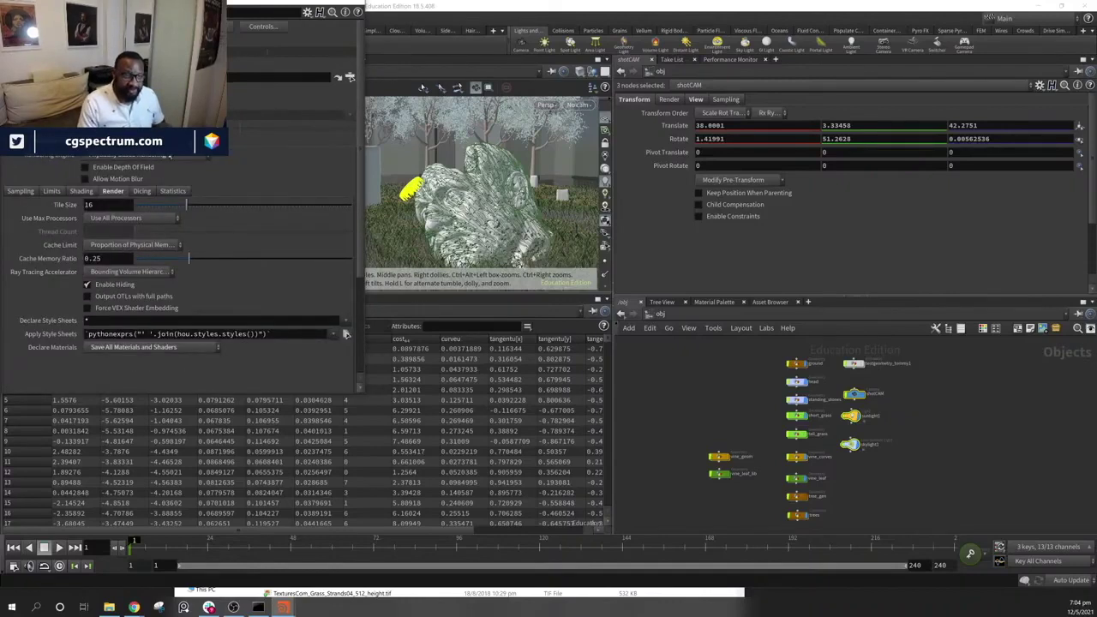
pyautogui.click(25, 192)
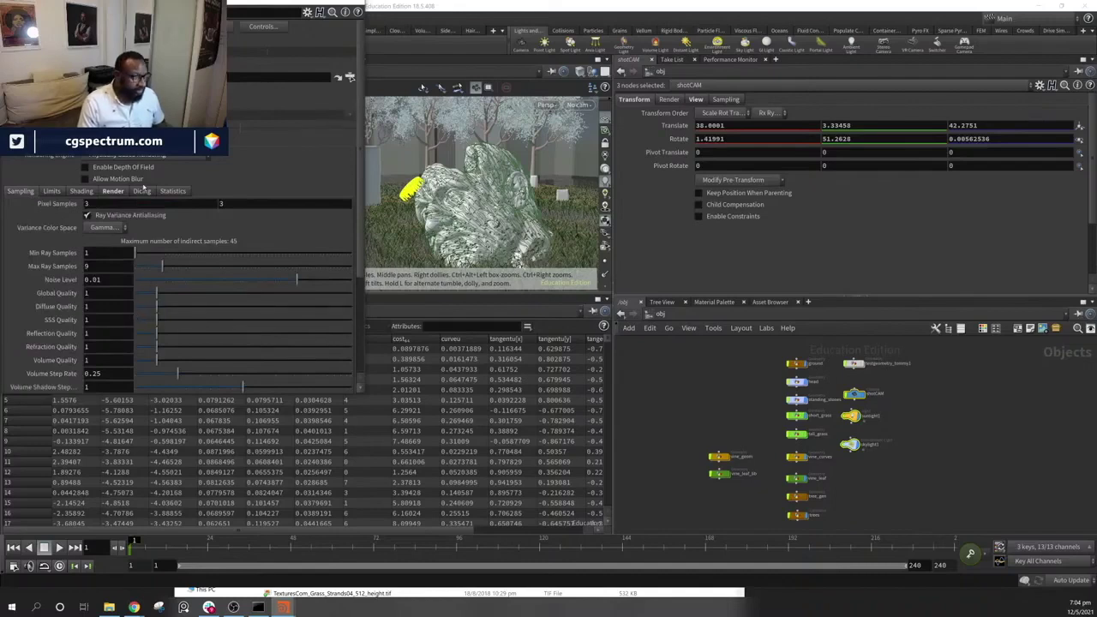
pyautogui.scroll(-2, 177, 326)
pyautogui.scroll(2, 178, 326)
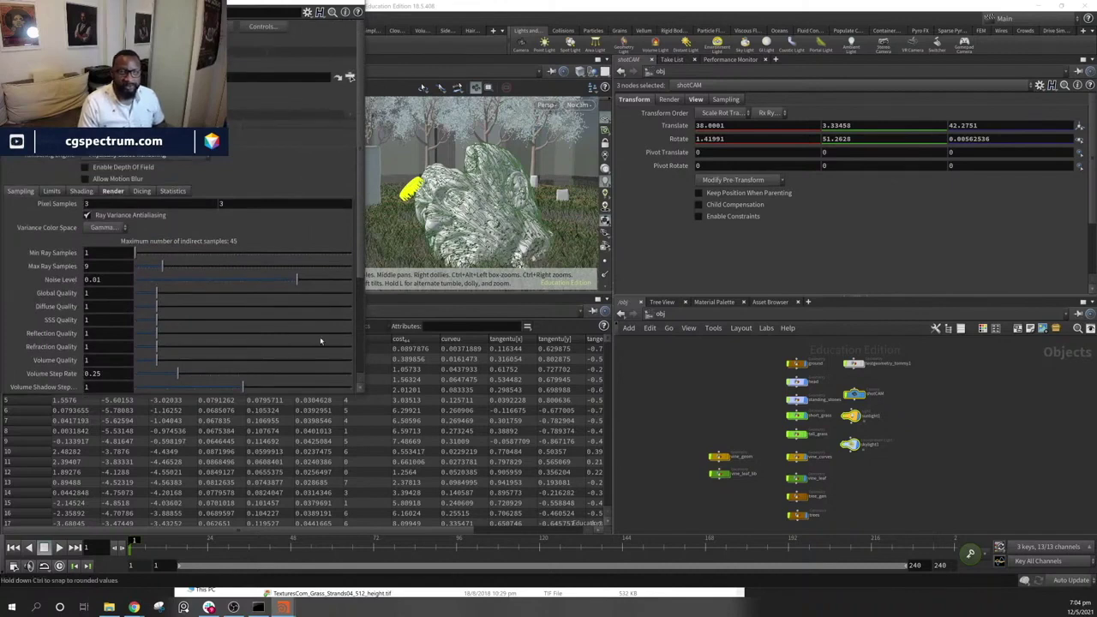
pyautogui.moveTo(330, 395); pyautogui.dragTo(334, 408)
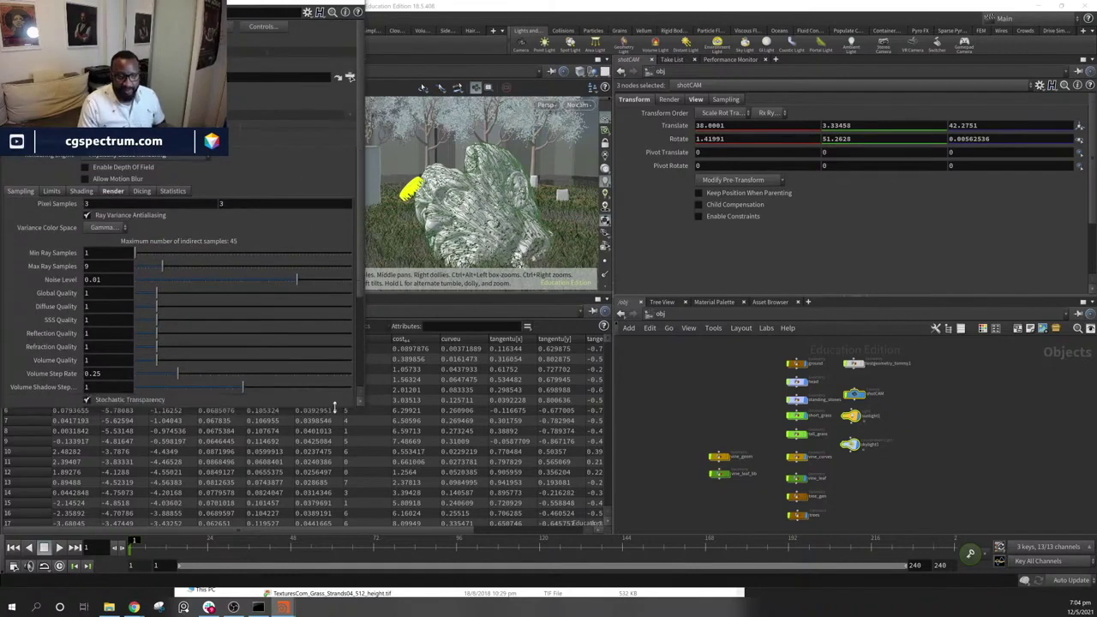
pyautogui.click(352, 6)
# Split the parameter pane and the network pane each into two side-by-side panes
pyautogui.moveTo(1023, 459); pyautogui.dragTo(1014, 460, button='middle')
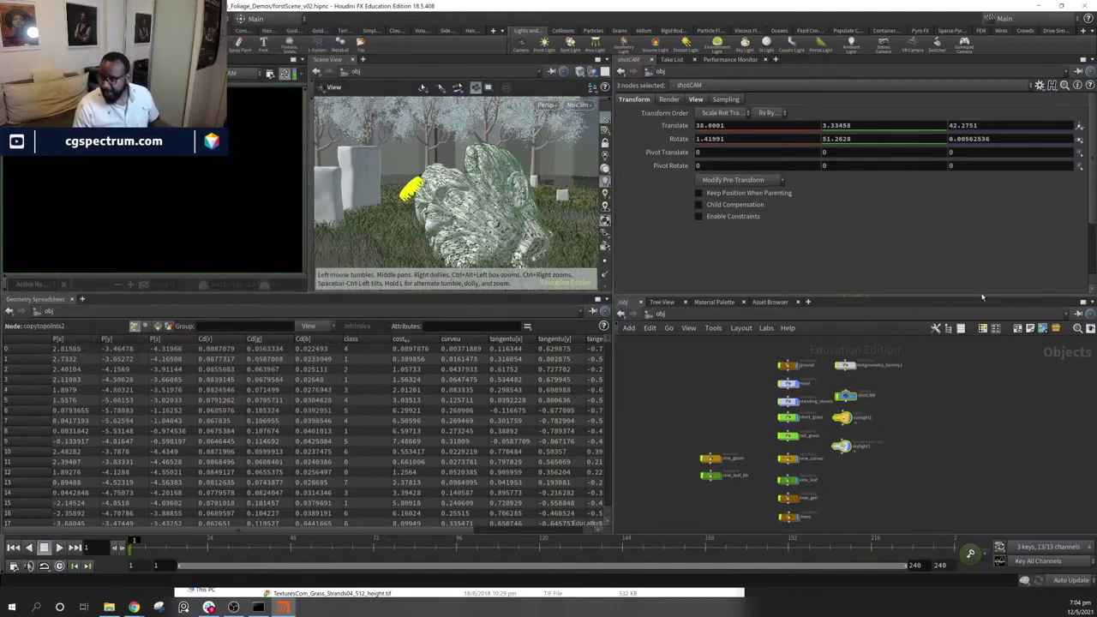
pyautogui.click(1091, 61)
pyautogui.click(1091, 61)
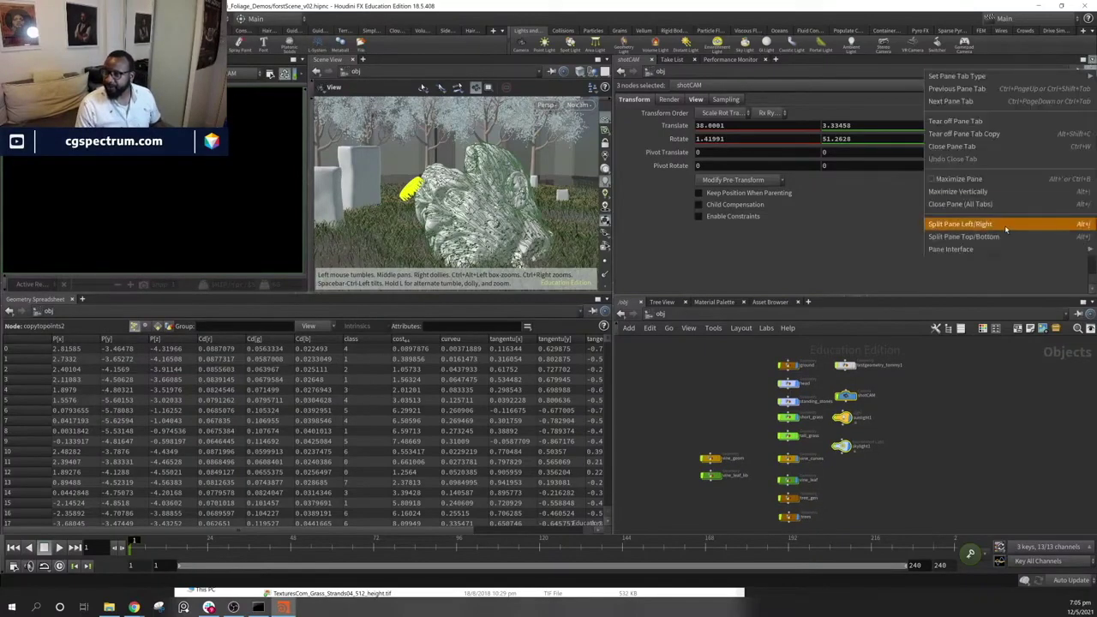
pyautogui.click(1008, 221)
pyautogui.click(1082, 309)
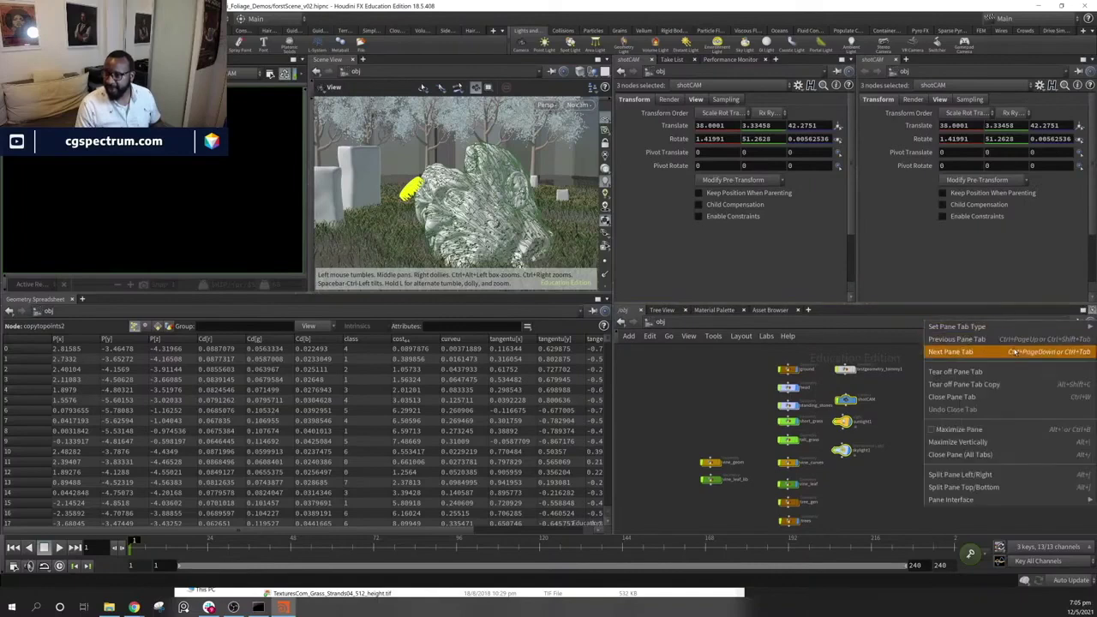
pyautogui.click(985, 474)
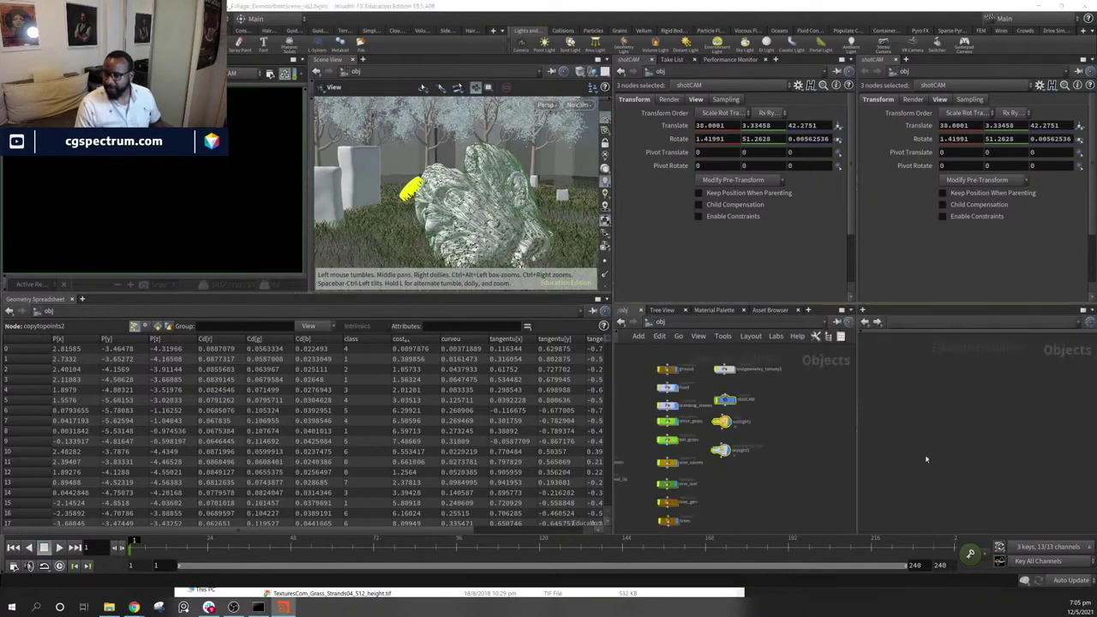
# Assign the original network pane, its parameter pane and the scene view to link group 1
pyautogui.click(835, 322)
pyautogui.click(849, 376)
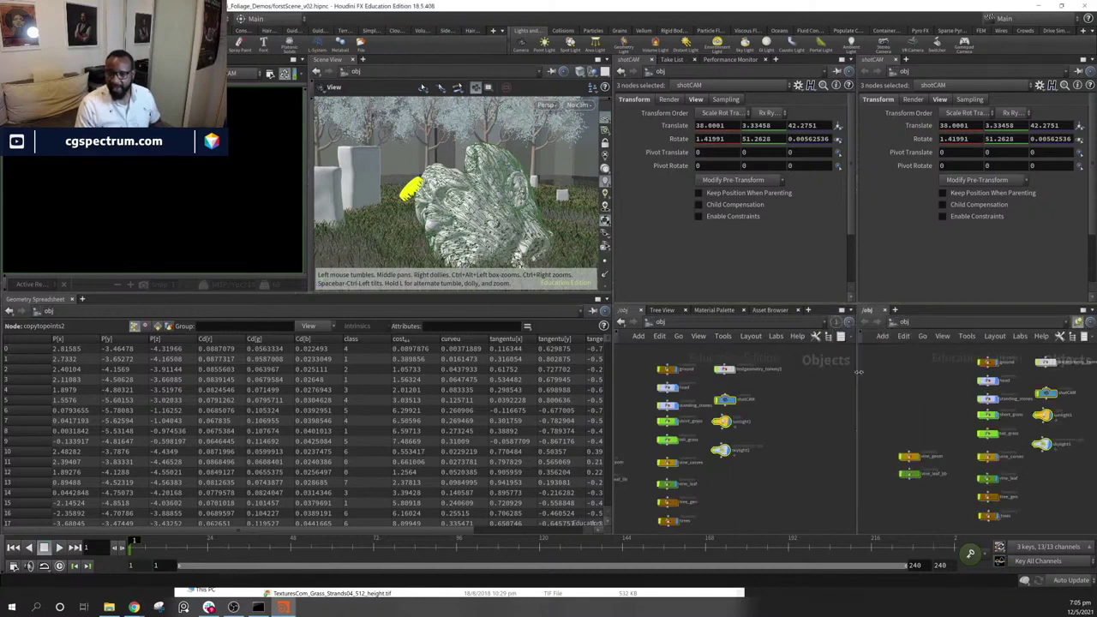
pyautogui.click(835, 72)
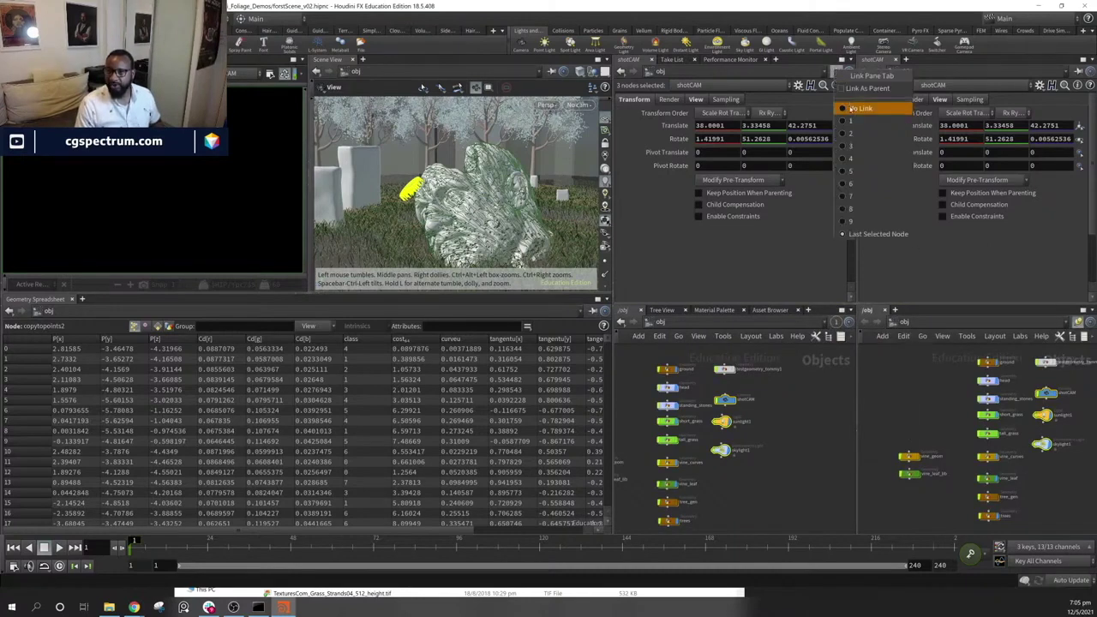
pyautogui.click(848, 120)
pyautogui.click(553, 72)
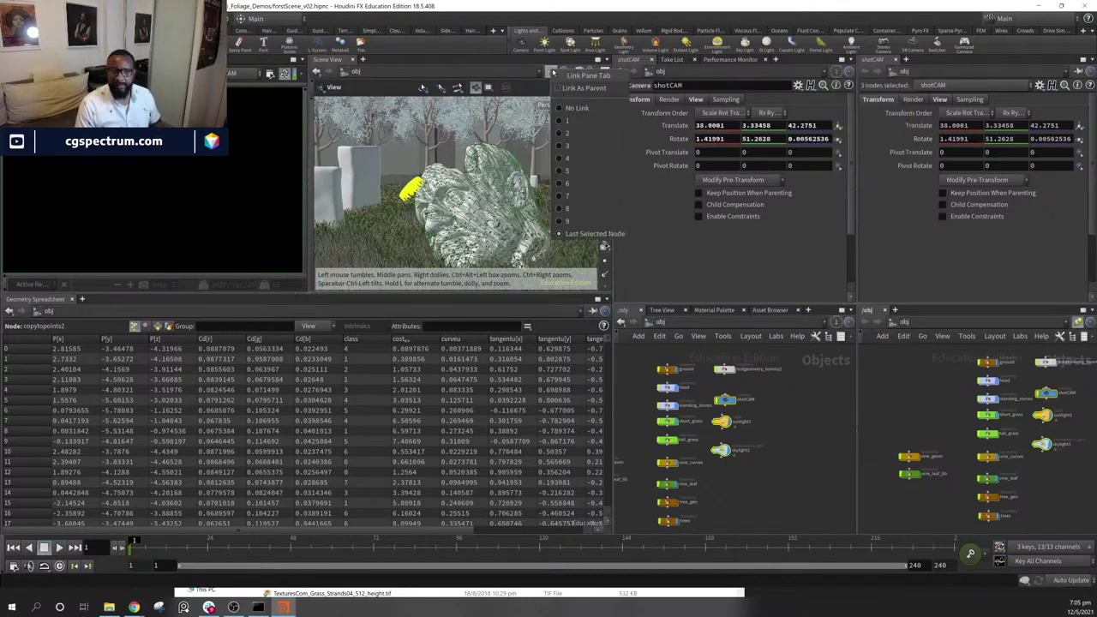
pyautogui.click(575, 120)
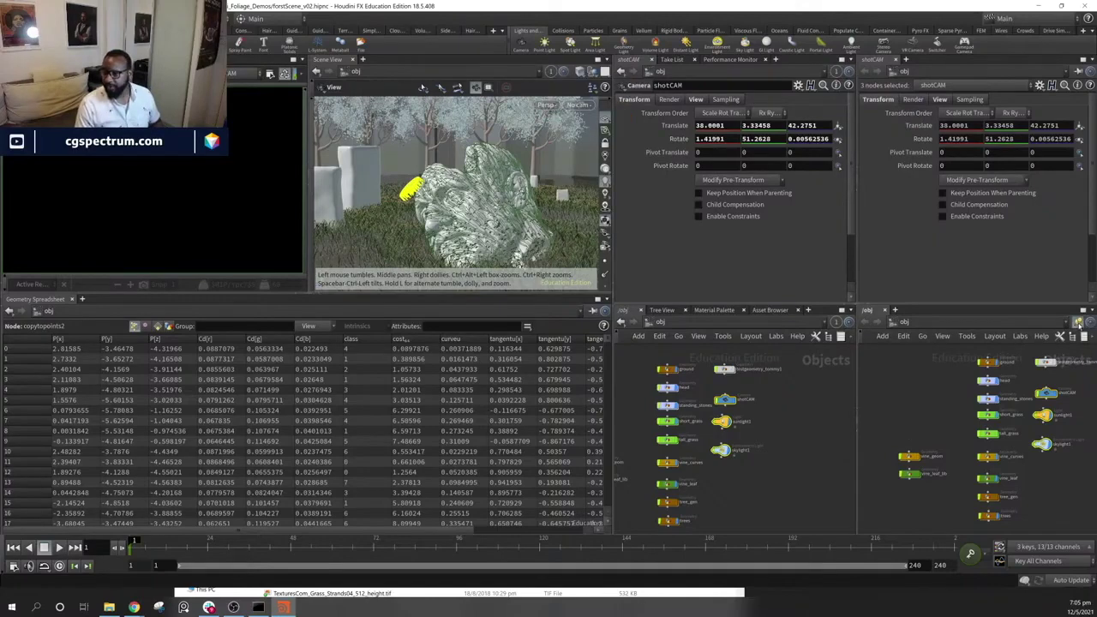
# Assign the new network pane and the new parameter pane to link group 2
pyautogui.click(1078, 322)
pyautogui.click(1040, 382)
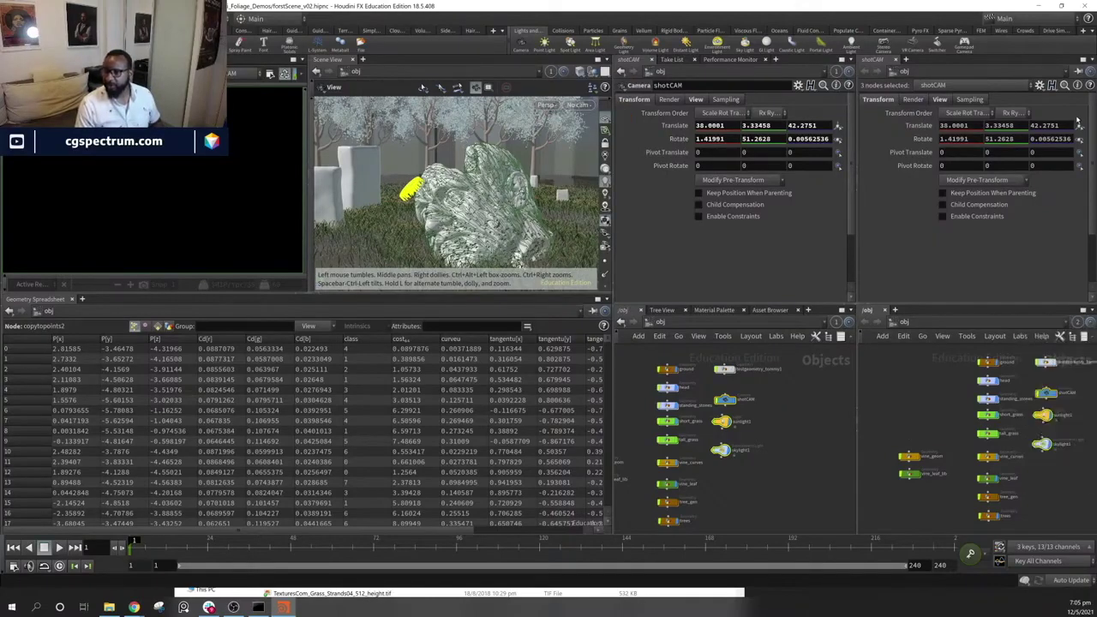
pyautogui.click(1078, 73)
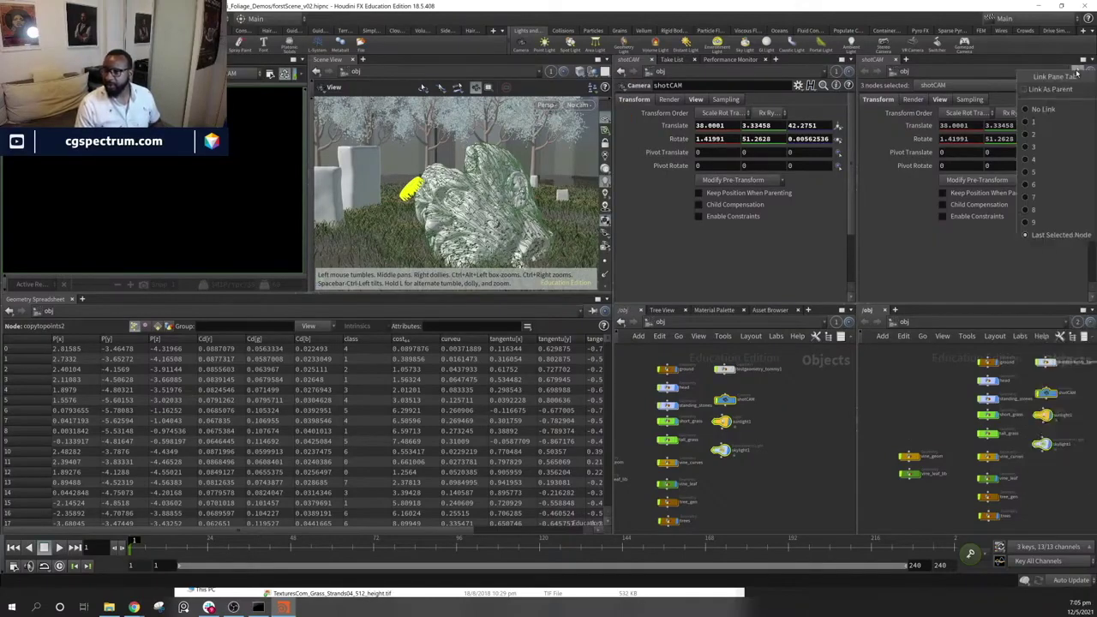
pyautogui.click(1071, 135)
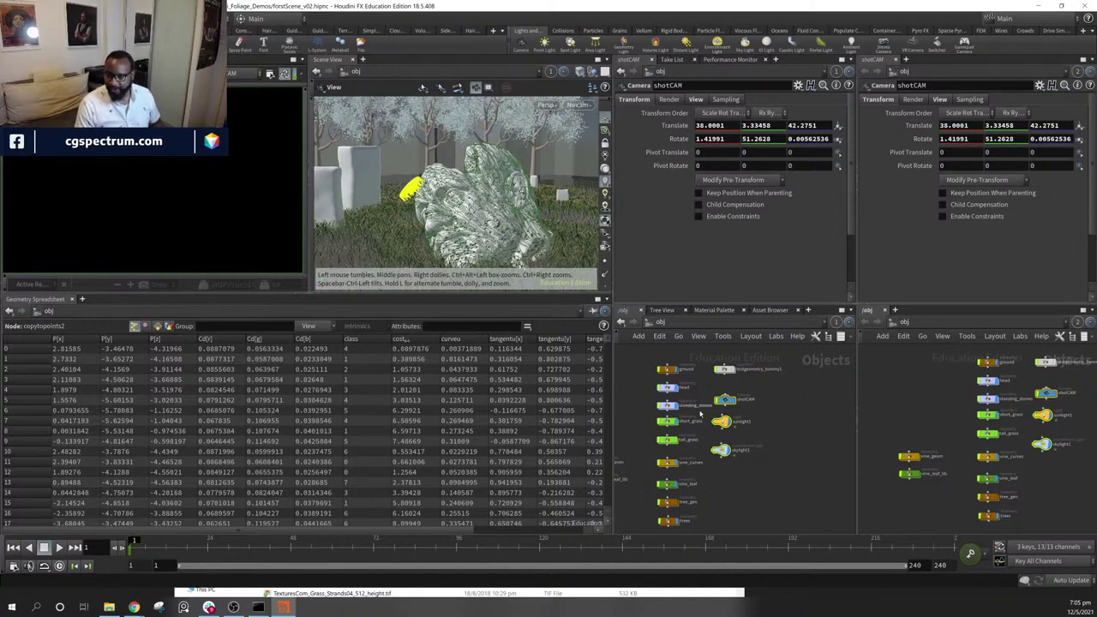
# Assign the geometry spreadsheet to link group 1 and switch the second network pane to the mat context
pyautogui.click(593, 314)
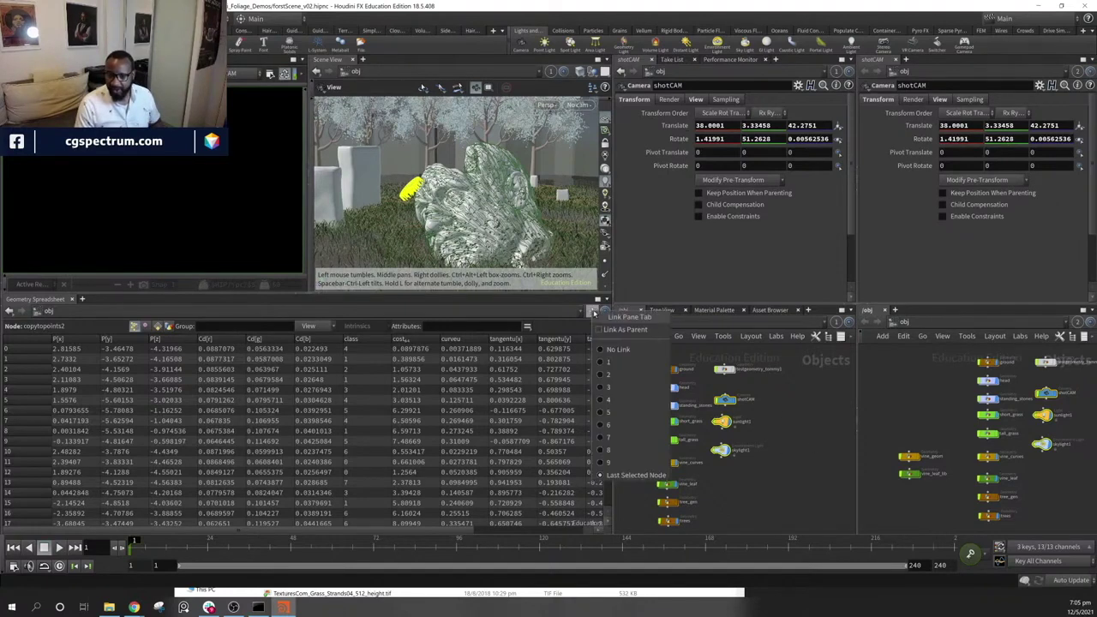
pyautogui.click(610, 361)
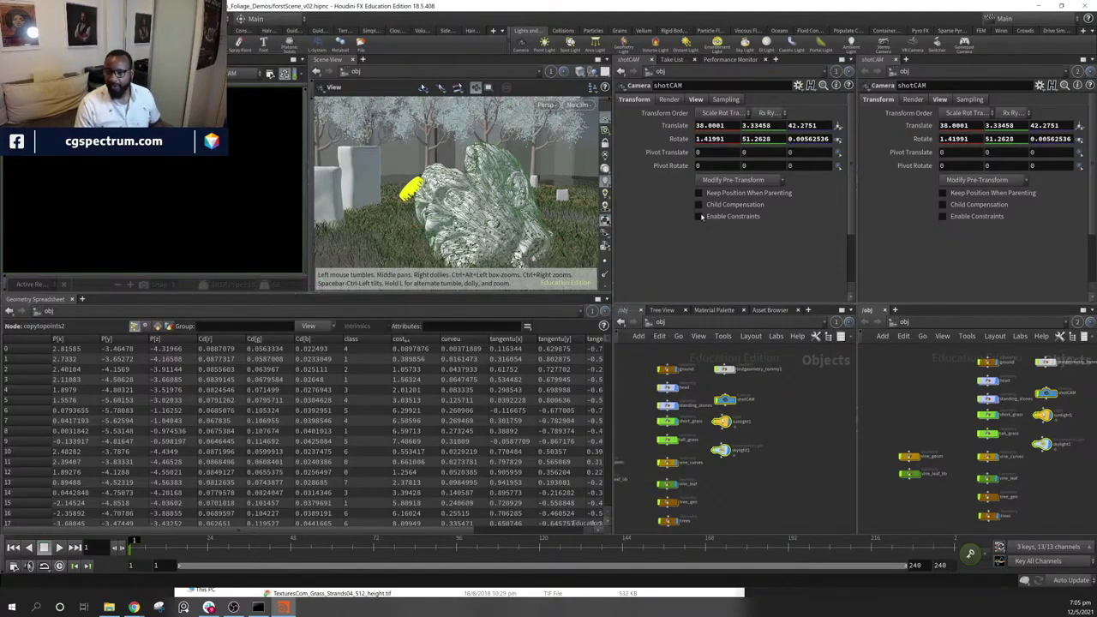
pyautogui.click(896, 324)
pyautogui.click(947, 369)
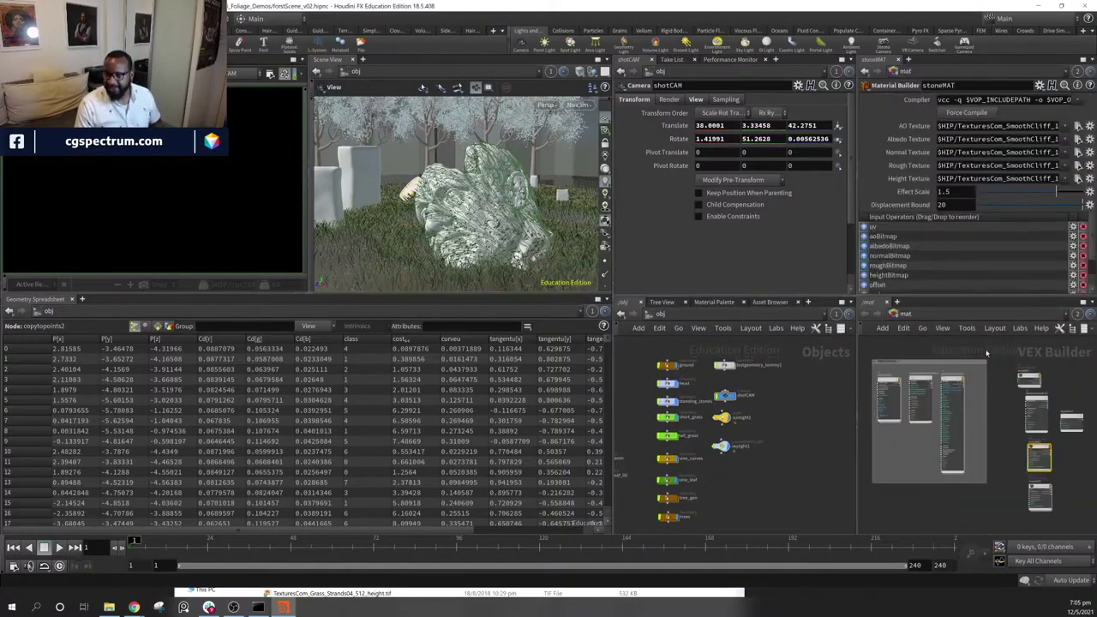
# Shift the divider beside the scene view to give the object and material panes slightly more width
pyautogui.press('Escape')
pyautogui.moveTo(615, 269); pyautogui.dragTo(581, 258)
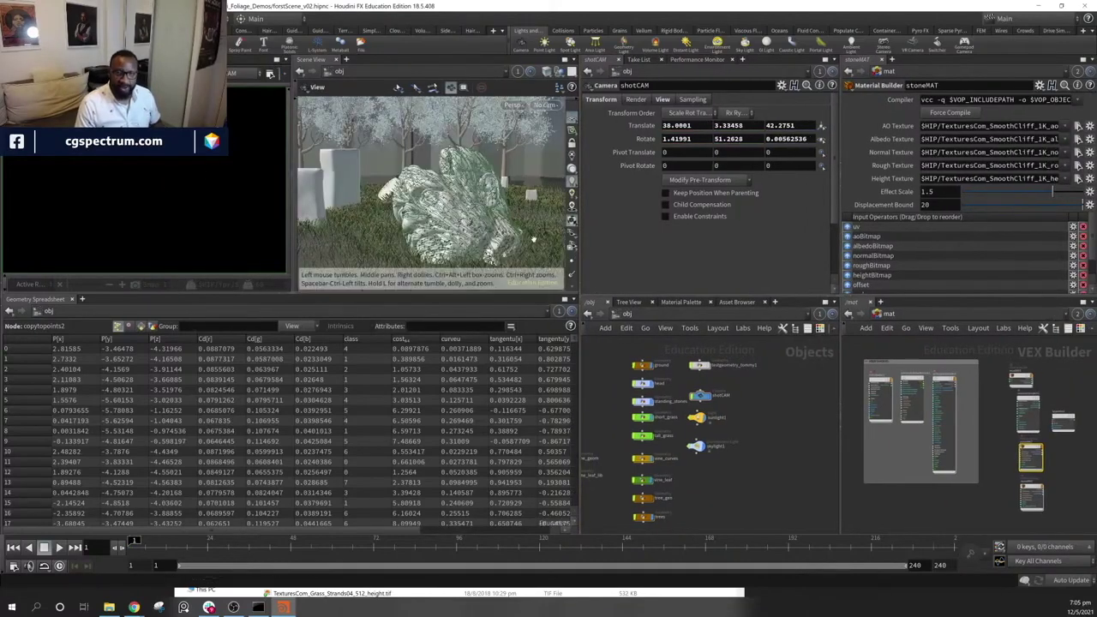
pyautogui.moveTo(446, 190); pyautogui.dragTo(381, 204)
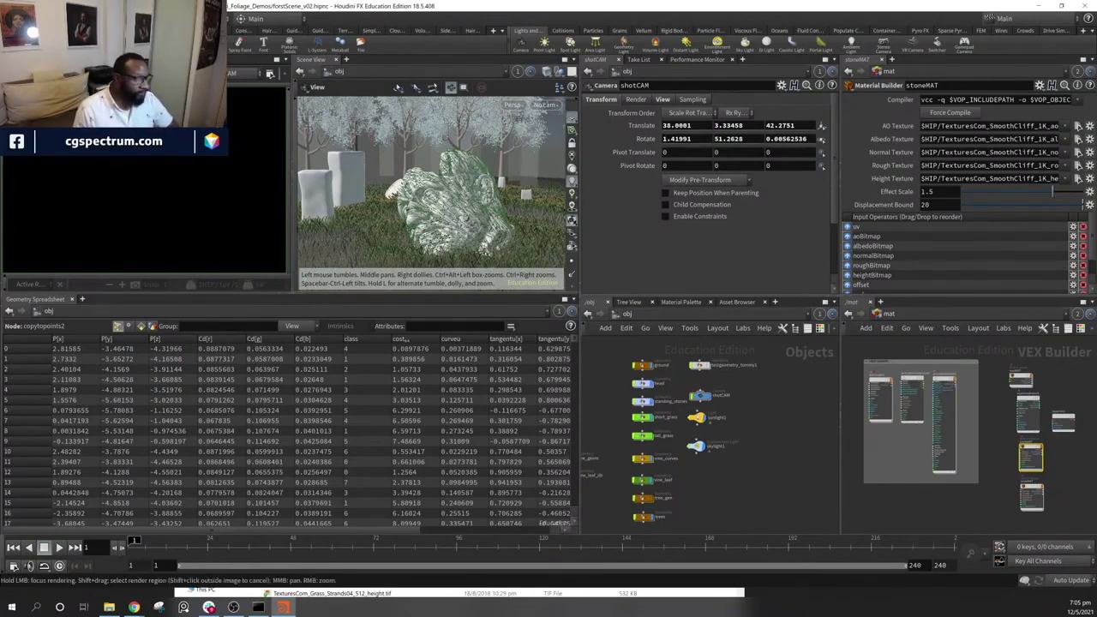
pyautogui.hotkey('alt', 'Tab')
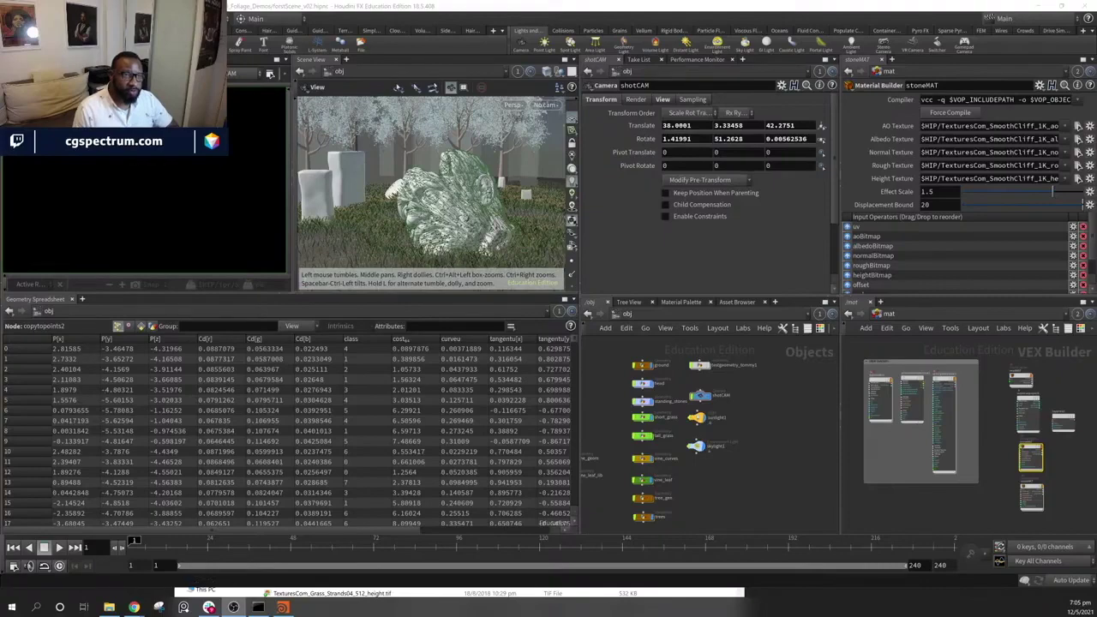
pyautogui.hotkey('alt', 'Tab')
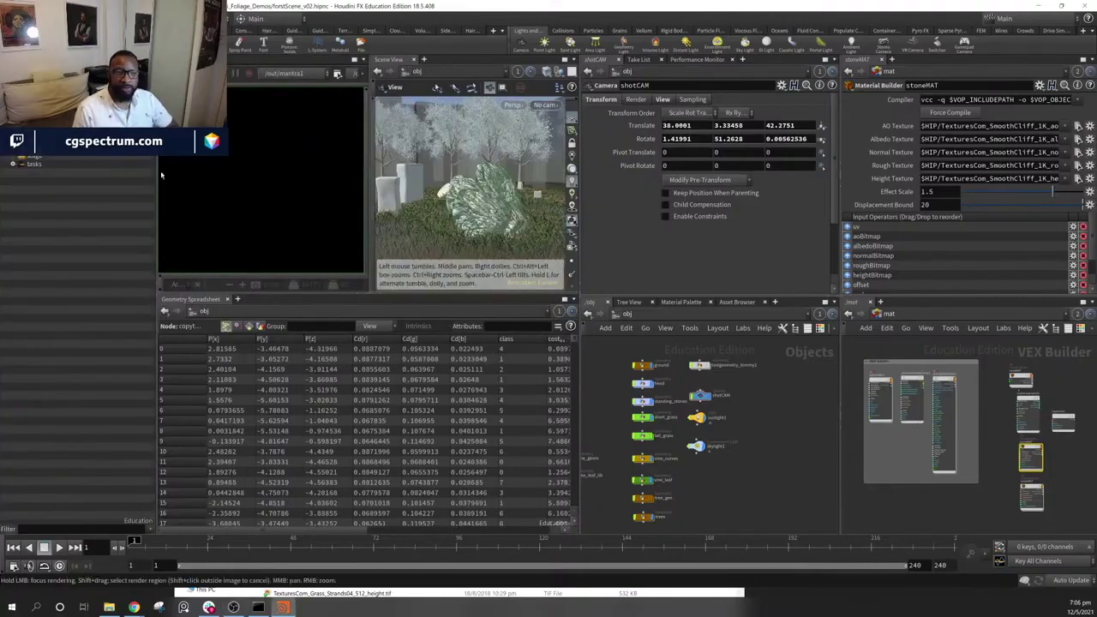
# Collapse the tree pane beside the render view to give the freed width to the render and scene views
pyautogui.moveTo(156, 288); pyautogui.dragTo(2, 288)
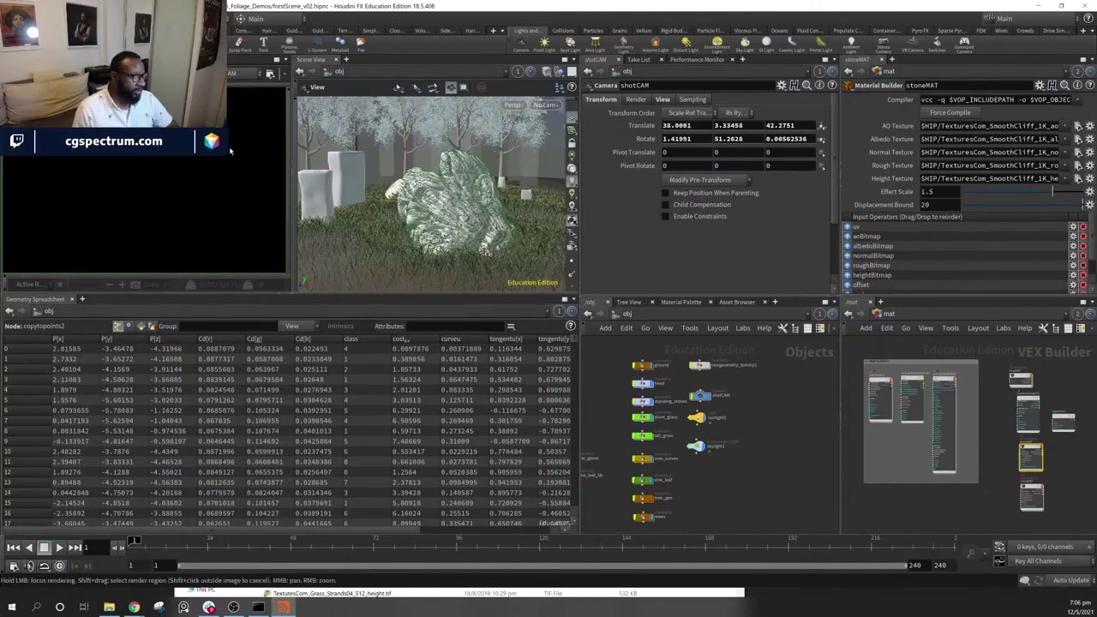
# Take the Houdini window out of full screen, enlarge it across the desktop and maximize it again
pyautogui.moveTo(494, 9); pyautogui.dragTo(616, 26)
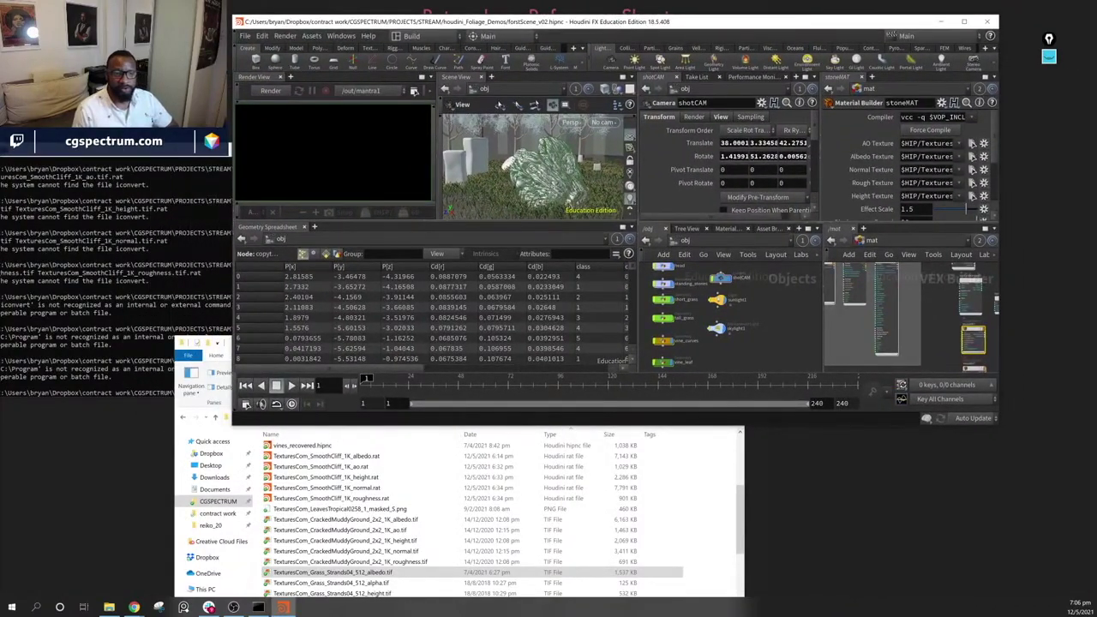
pyautogui.click(151, 156)
pyautogui.click(591, 151)
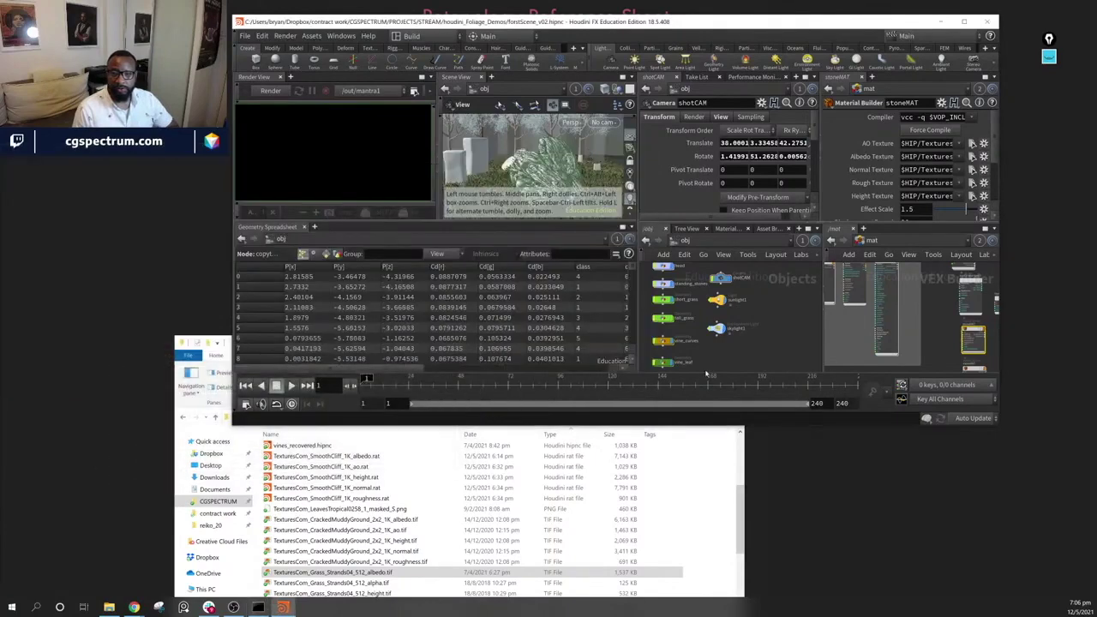
pyautogui.moveTo(780, 425); pyautogui.dragTo(785, 598)
pyautogui.moveTo(1000, 246); pyautogui.dragTo(1089, 241)
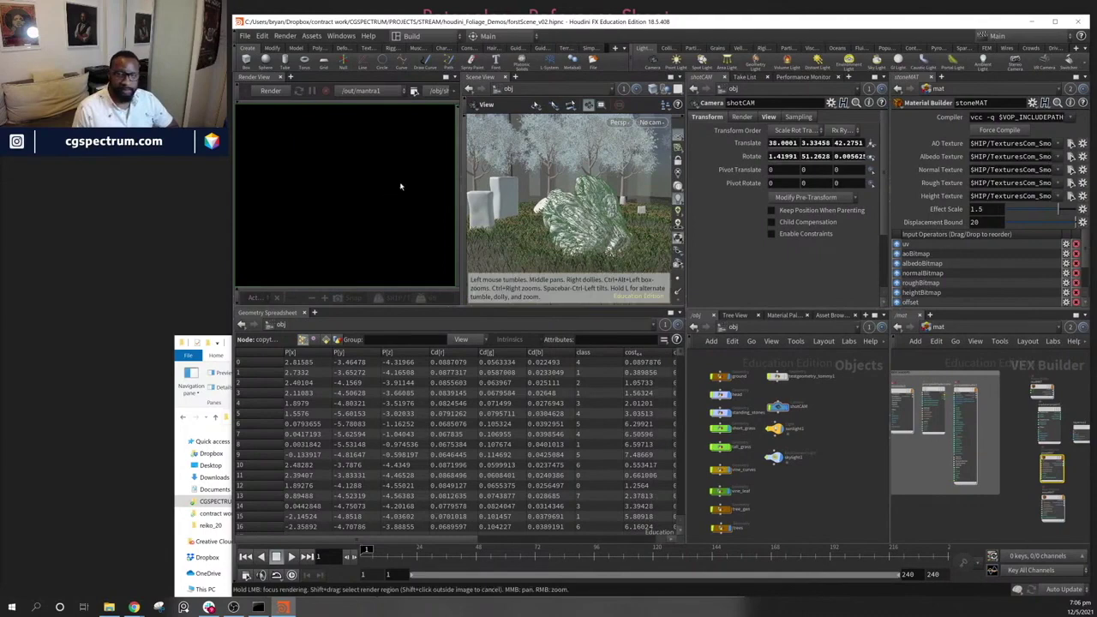
pyautogui.moveTo(231, 168); pyautogui.dragTo(51, 173)
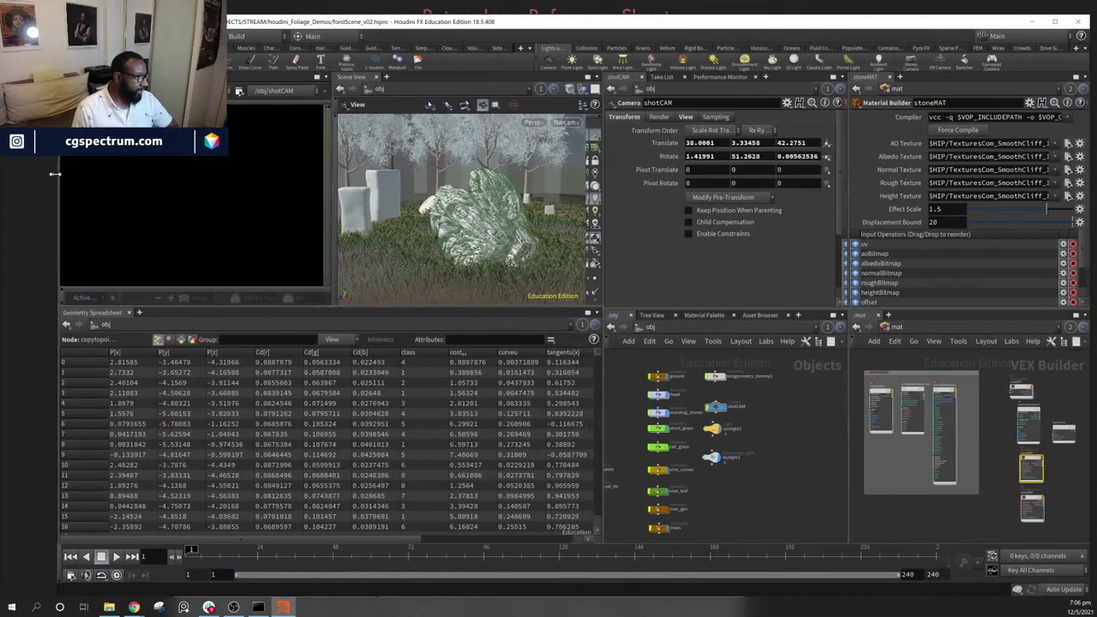
pyautogui.click(1054, 21)
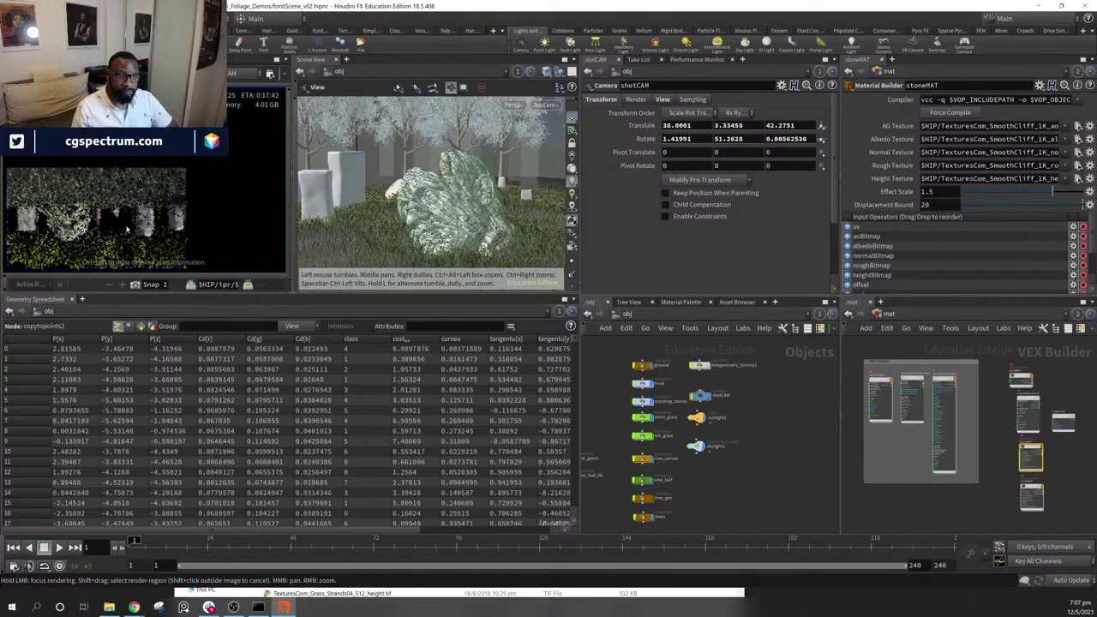
# Inspect the Mantra render of the graveyard and close the render view pane beside the scene view
pyautogui.moveTo(126, 229); pyautogui.dragTo(174, 231, button='middle')
pyautogui.scroll(2, 109, 230)
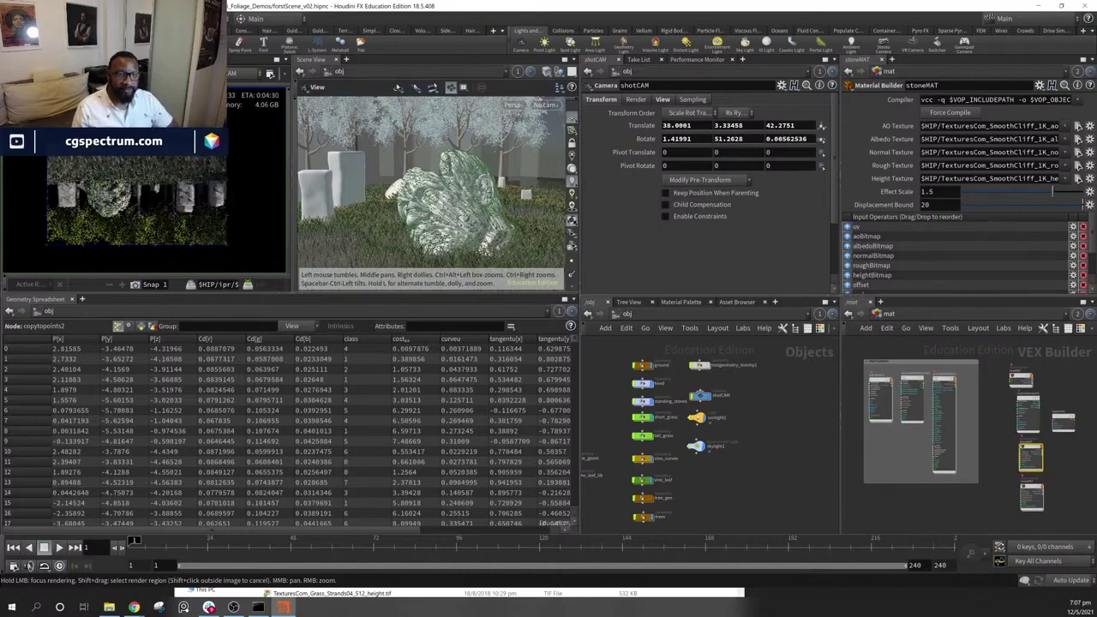
pyautogui.rightClick(141, 154)
pyautogui.click(156, 170)
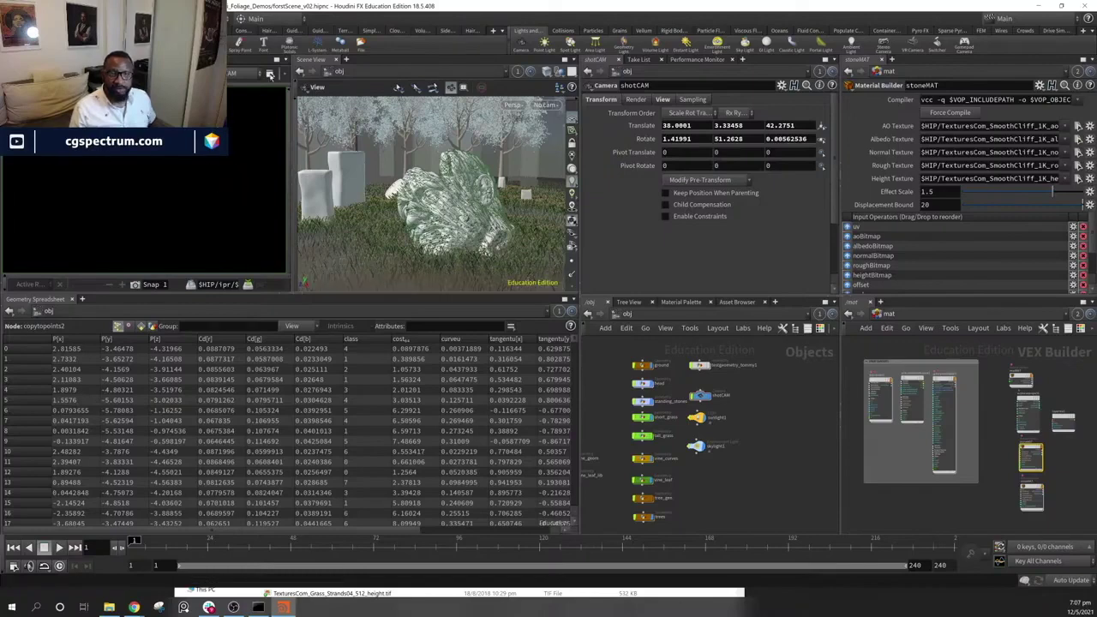
pyautogui.hotkey('ctrl', 'w')
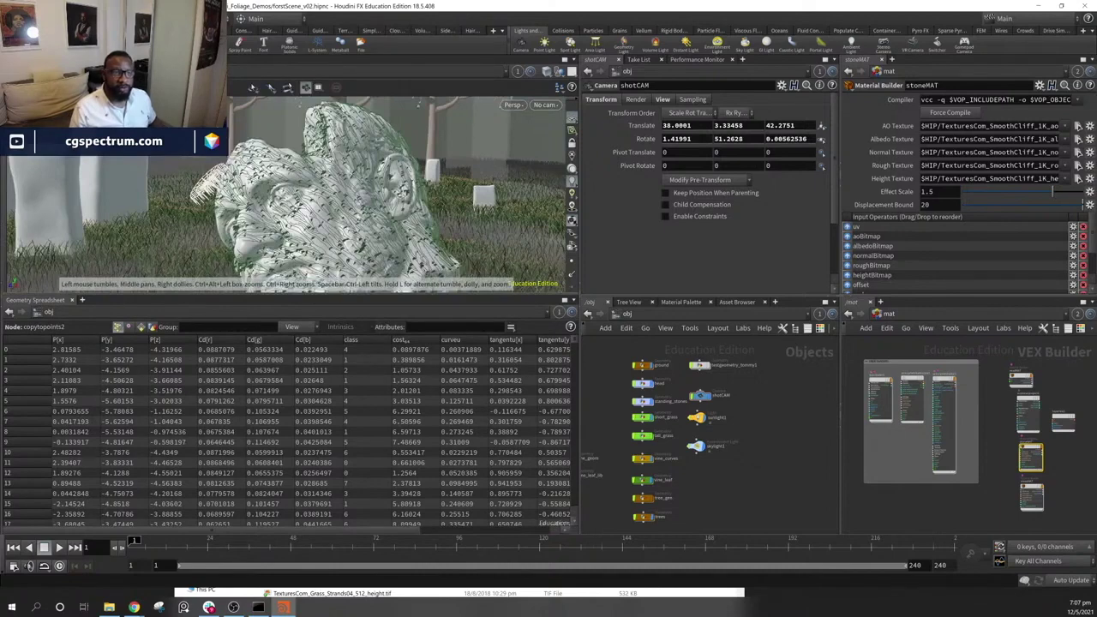
# Open a new floating panel, move it over the scene view and change it to a Mantra Render View
pyautogui.click(114, 18)
pyautogui.click(129, 55)
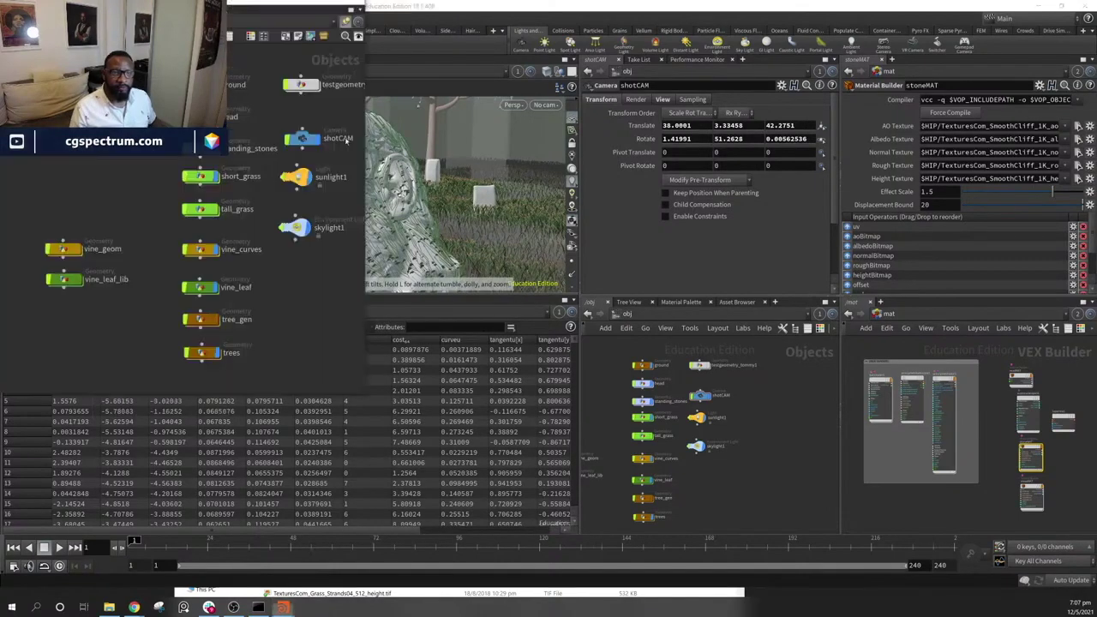
pyautogui.moveTo(305, 119); pyautogui.dragTo(343, 126)
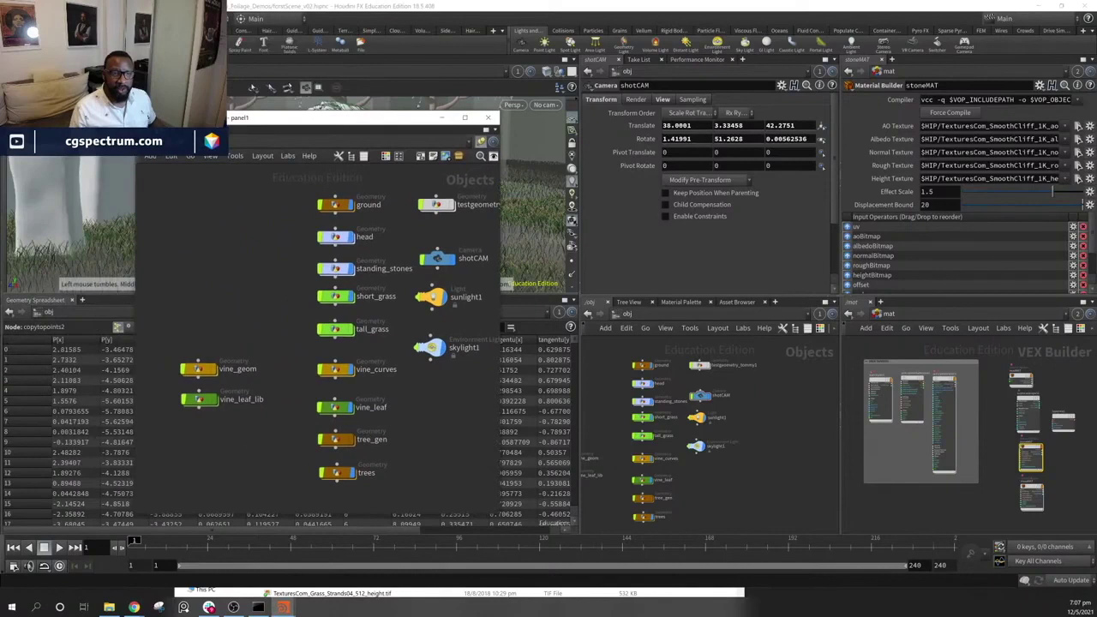
pyautogui.rightClick(151, 129)
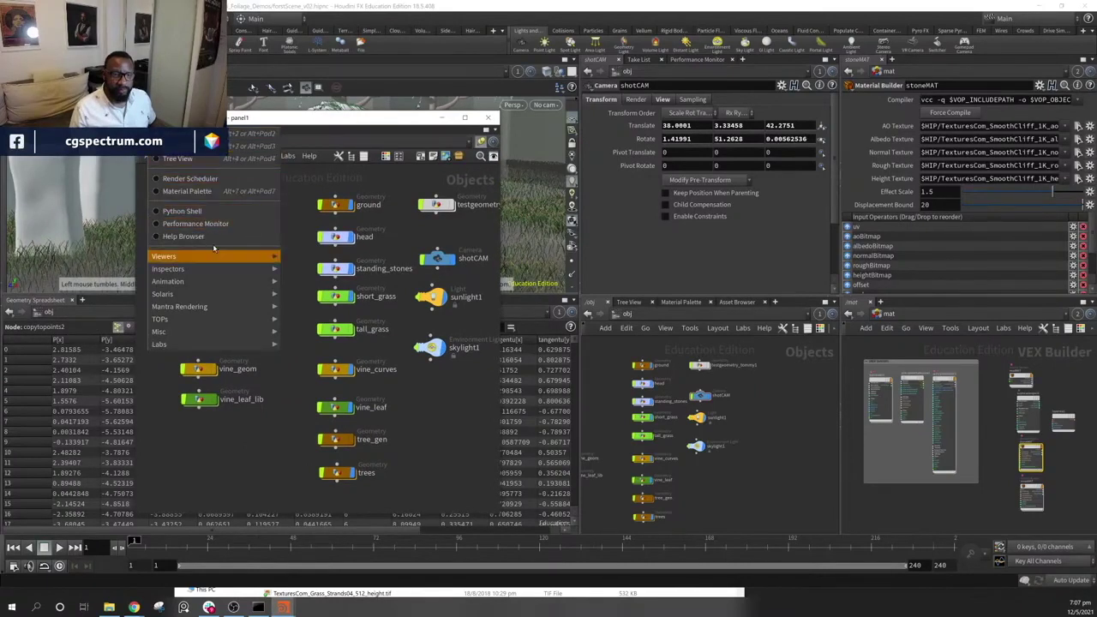
pyautogui.moveTo(215, 255)
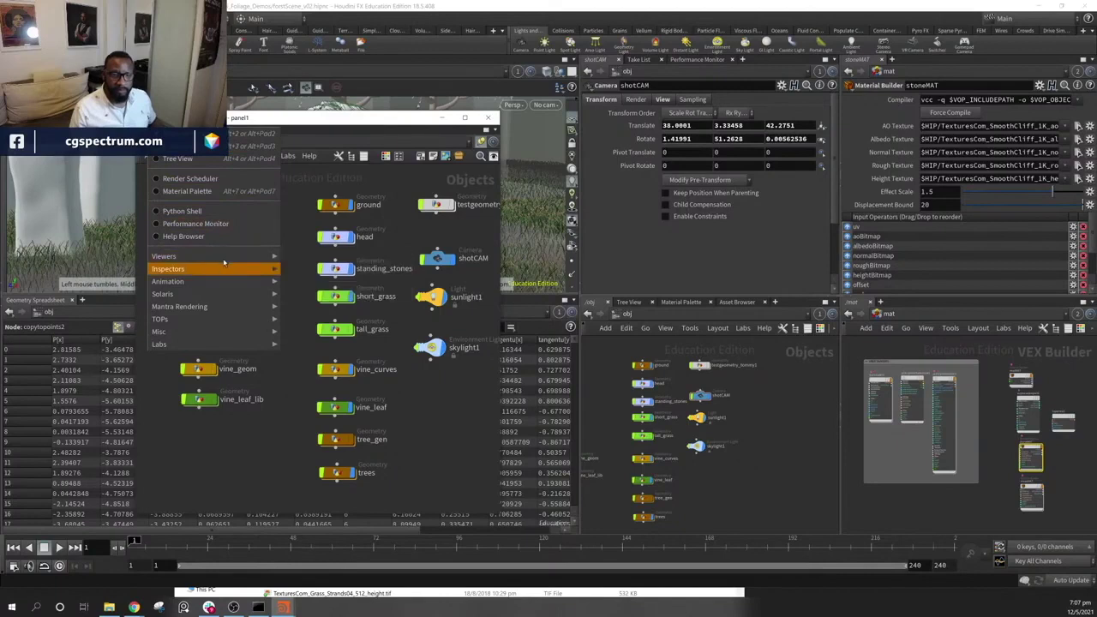
pyautogui.moveTo(220, 289)
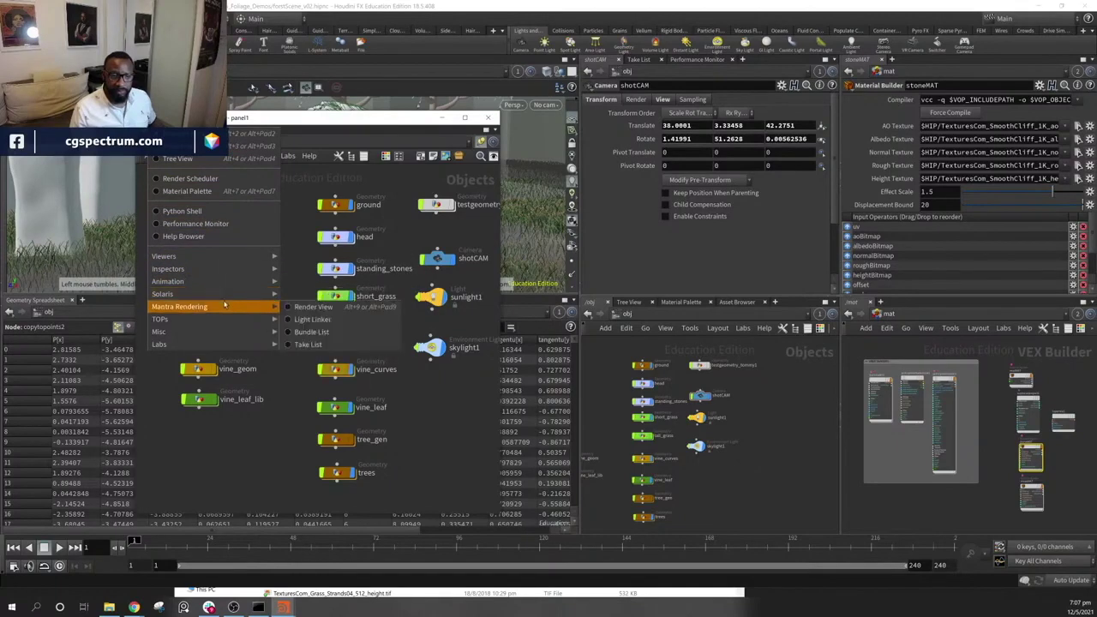
pyautogui.click(315, 306)
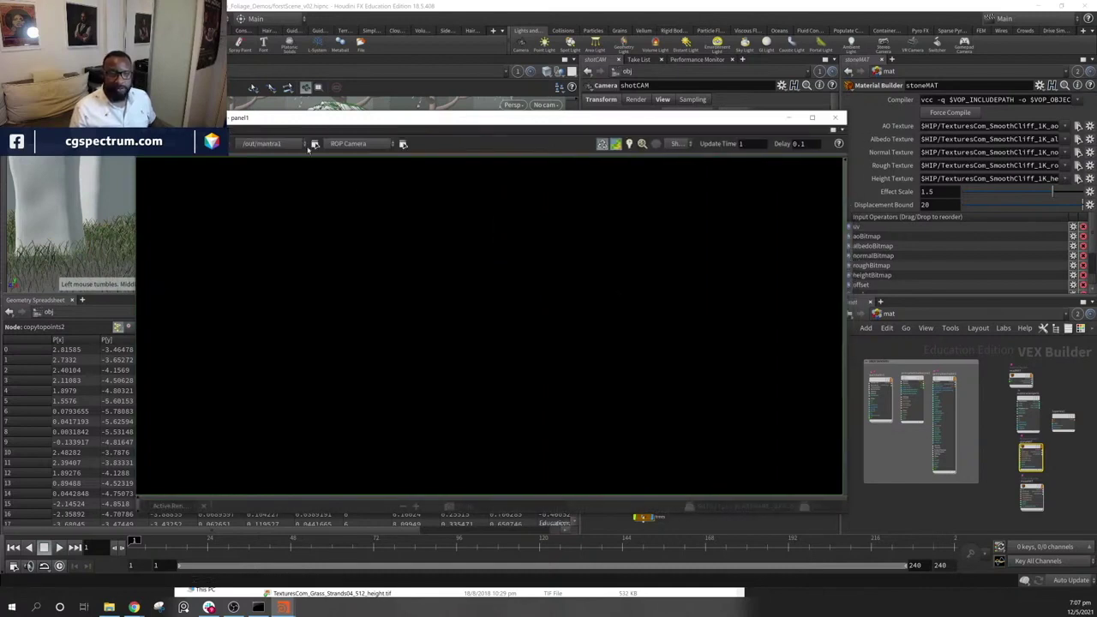
# Start rendering /out/mantra1 through the ROP Camera in the floating panel
pyautogui.click(184, 143)
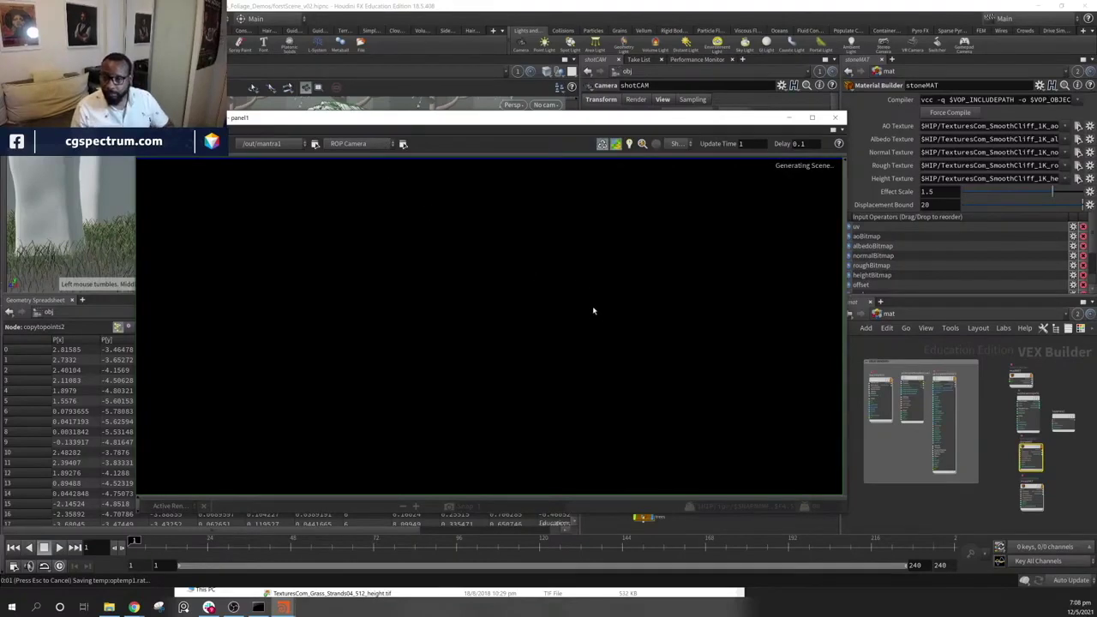
pyautogui.press('Up')
pyautogui.press('Up')
pyautogui.press('Down')
pyautogui.press('Up')
pyautogui.press('Down')
pyautogui.press('Escape')
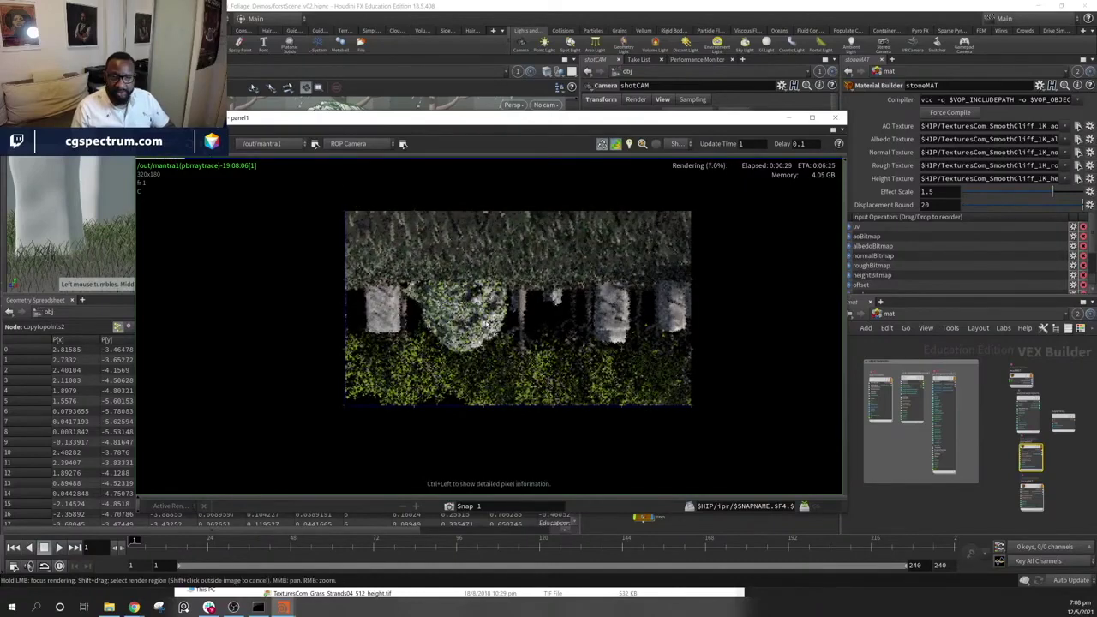
# Make the floating render panel narrower and slightly taller, and frame the whole graveyard image upright inside it
pyautogui.scroll(5, 506, 294)
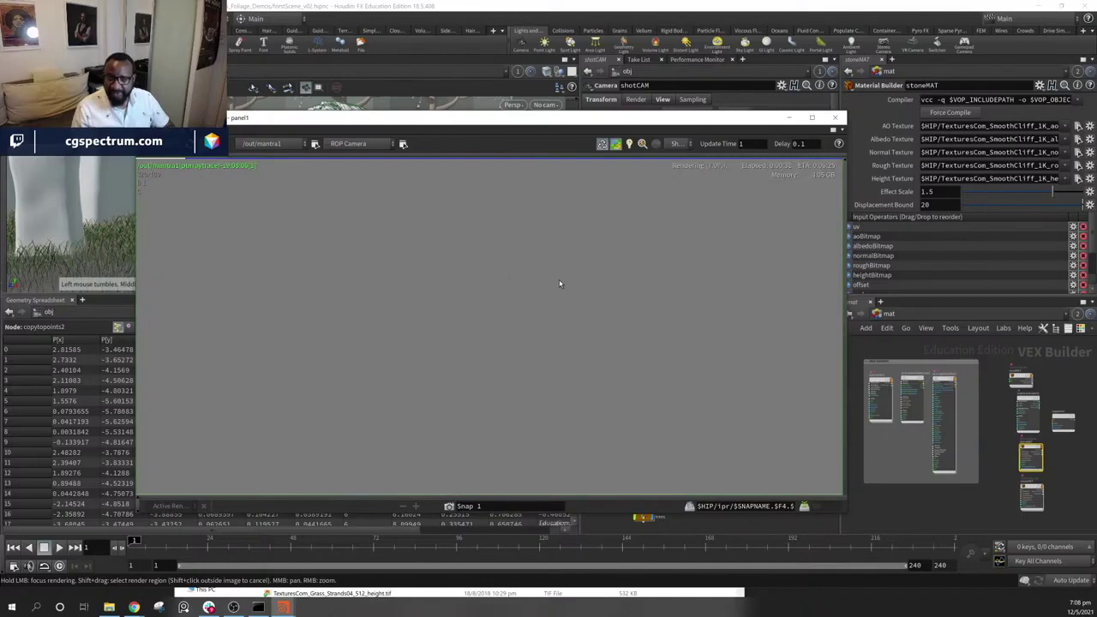
pyautogui.moveTo(560, 278); pyautogui.dragTo(210, 185, button='middle')
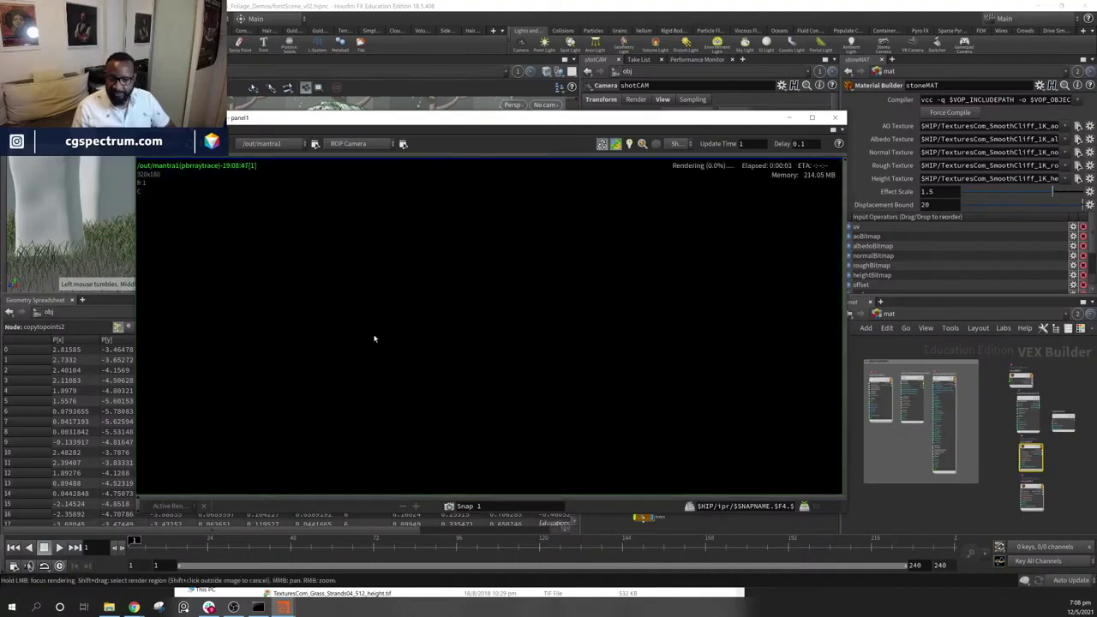
pyautogui.rightClick(468, 268)
pyautogui.click(469, 277)
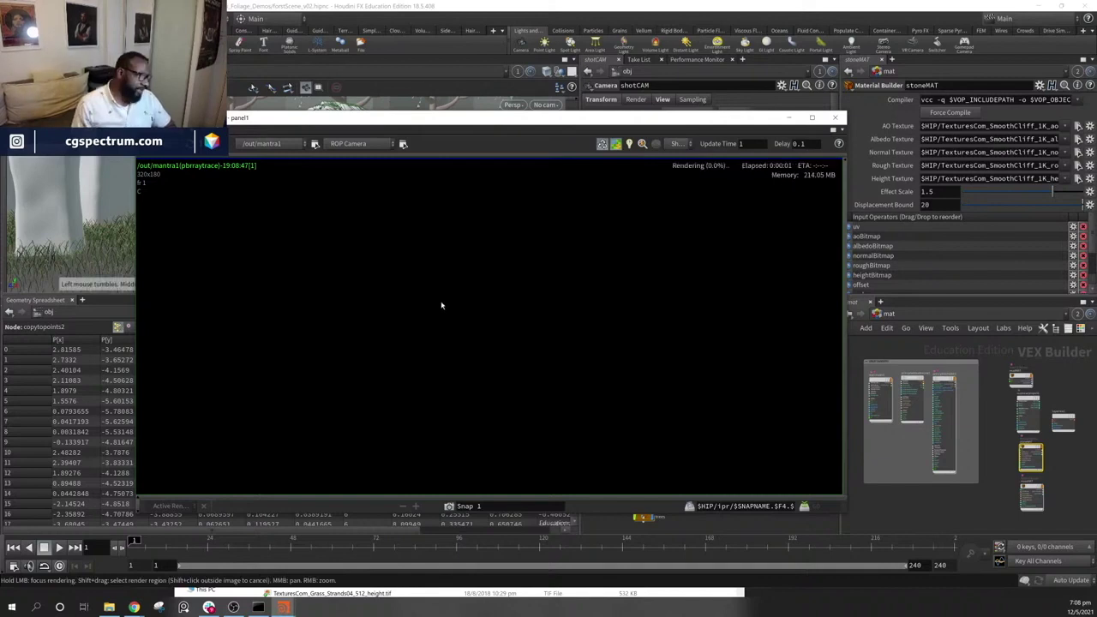
pyautogui.moveTo(845, 514); pyautogui.dragTo(756, 533)
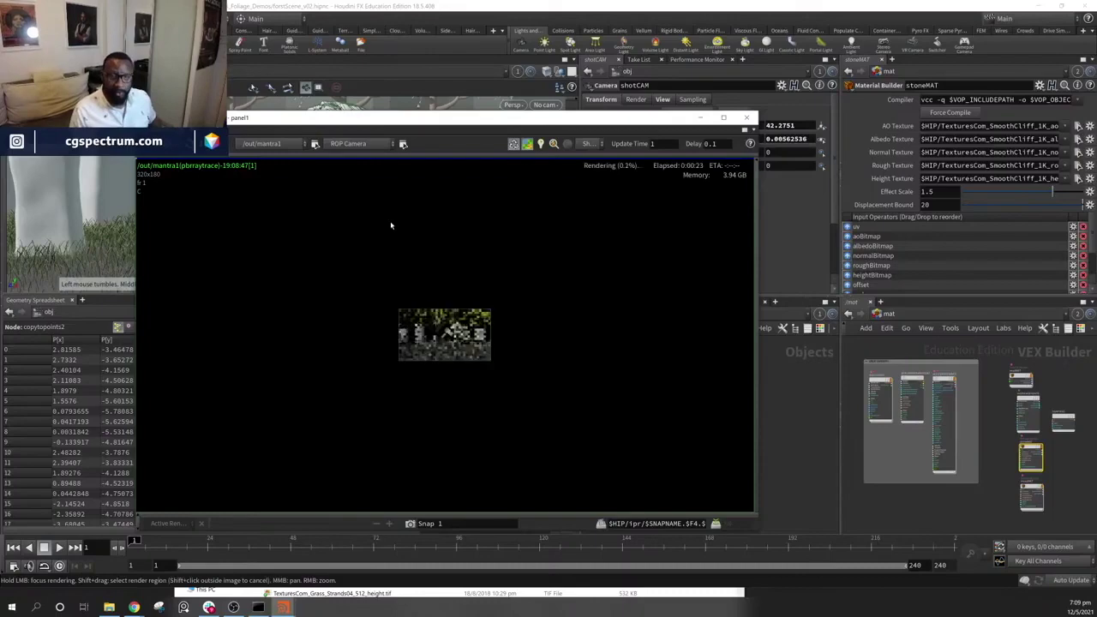
pyautogui.scroll(4, 450, 362)
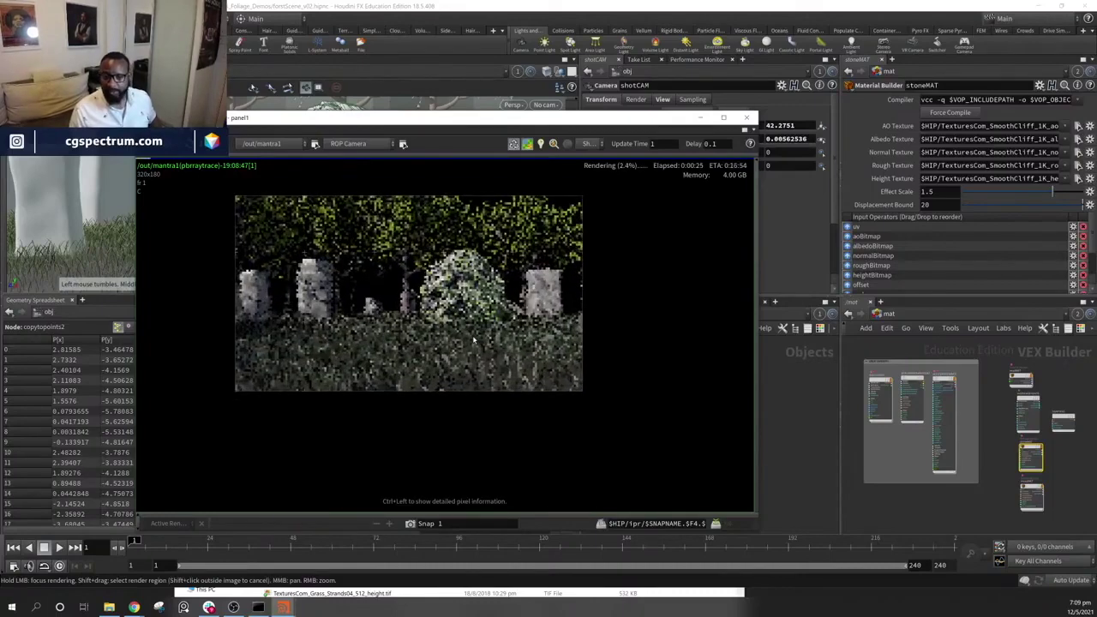
pyautogui.moveTo(503, 278); pyautogui.dragTo(540, 304, button='middle')
pyautogui.scroll(1, 484, 302)
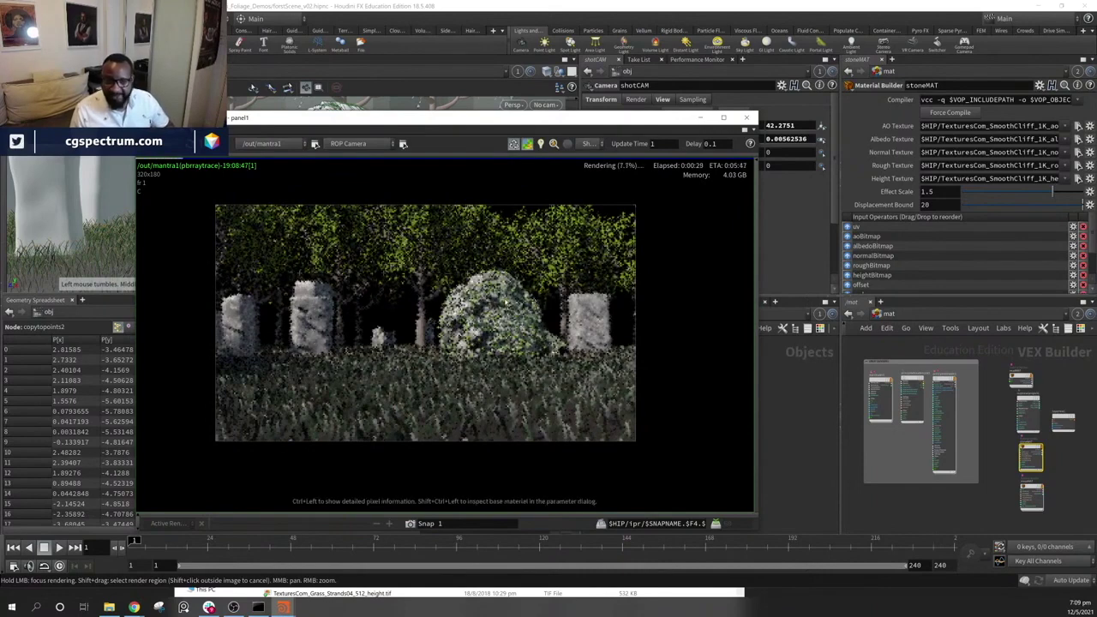
# Limit the rendering to a region around the vine-covered head and the tree beside it
pyautogui.moveTo(577, 249)
pyautogui.keyDown('shift'); pyautogui.mouseDown()
pyautogui.moveTo(381, 372)
pyautogui.moveTo(381, 387)
pyautogui.mouseUp(); pyautogui.keyUp('shift')
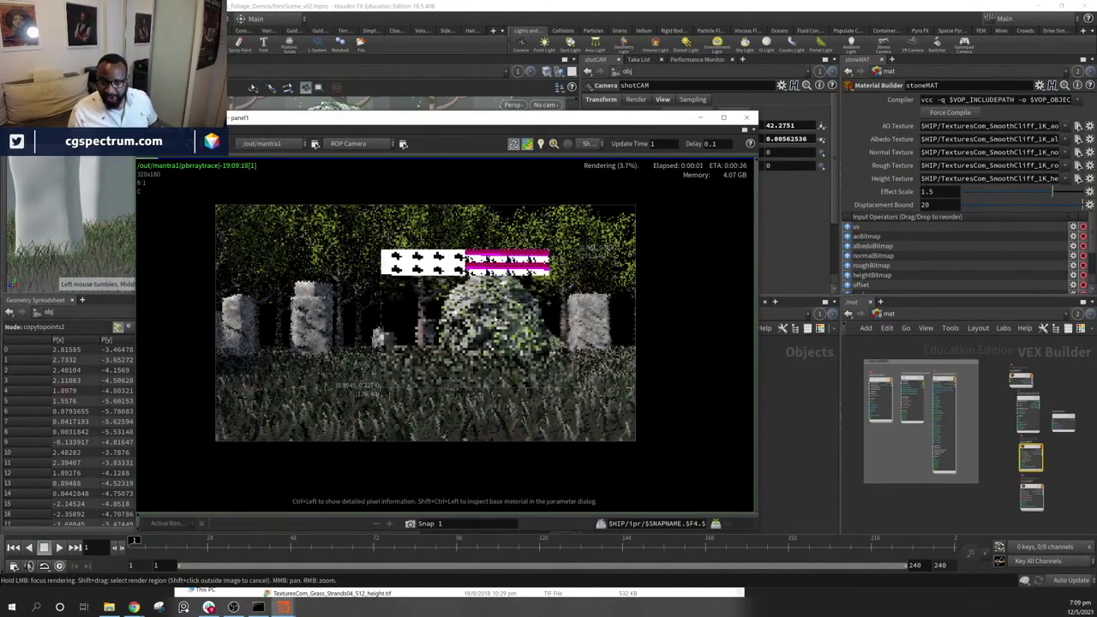
pyautogui.scroll(1, 496, 335)
pyautogui.scroll(1, 495, 336)
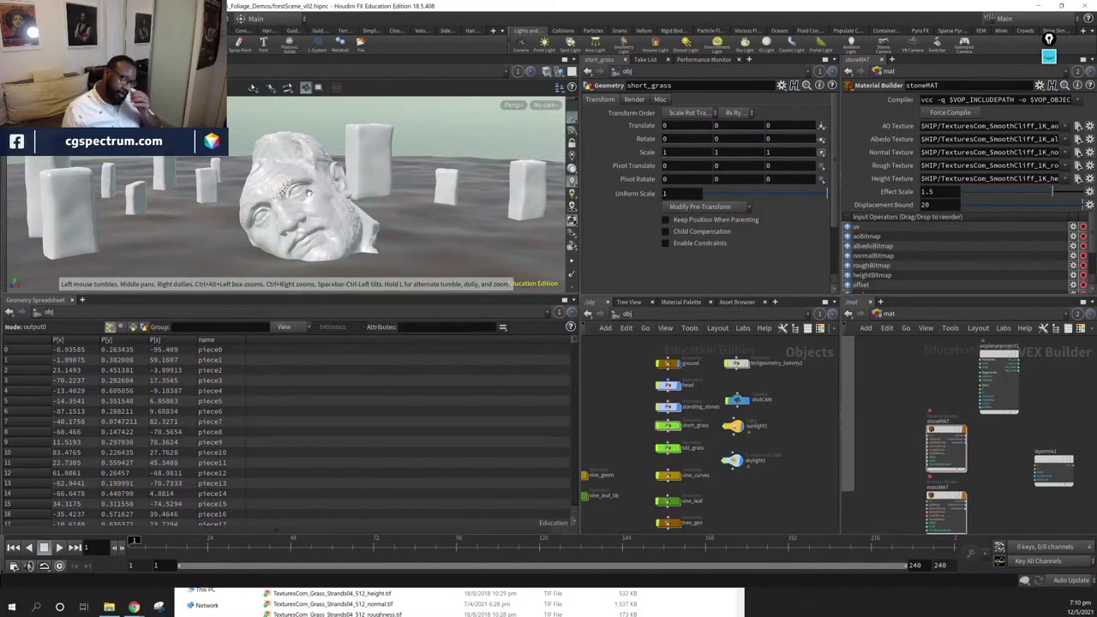
# Close the File Explorer window showing the houdini_Foliage_Demos texture folder
pyautogui.moveTo(315, 154); pyautogui.dragTo(432, 260)
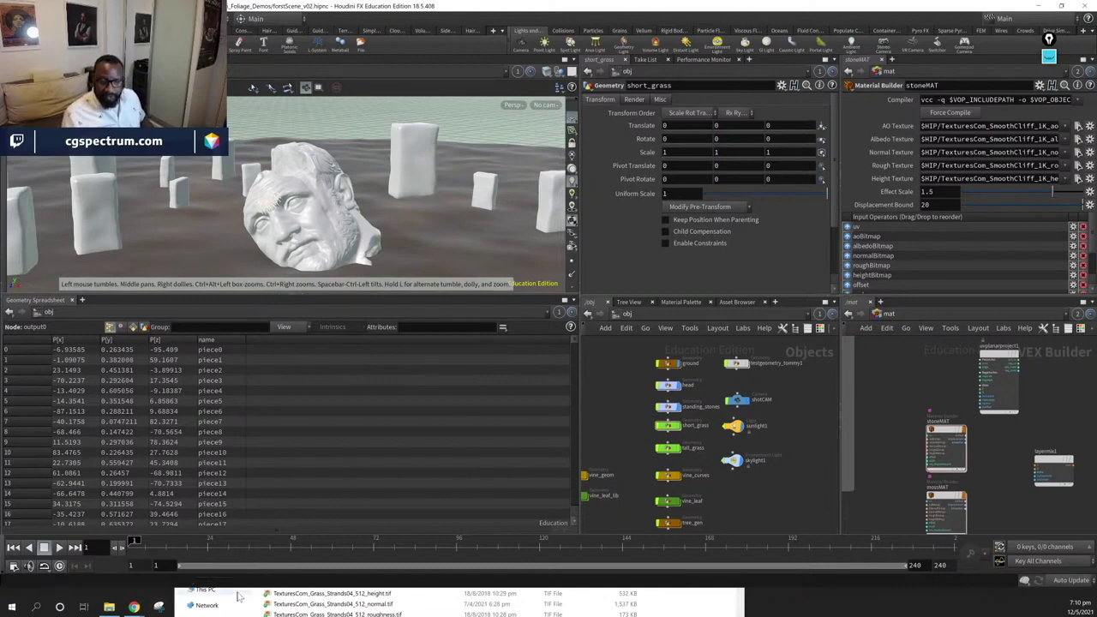
pyautogui.click(742, 605)
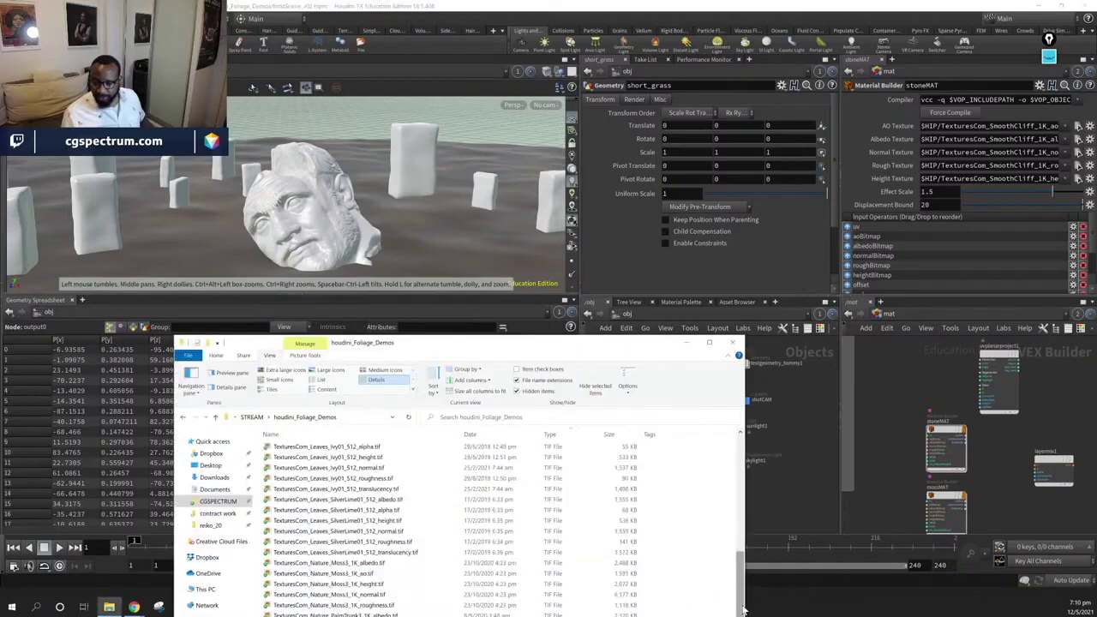
pyautogui.click(734, 342)
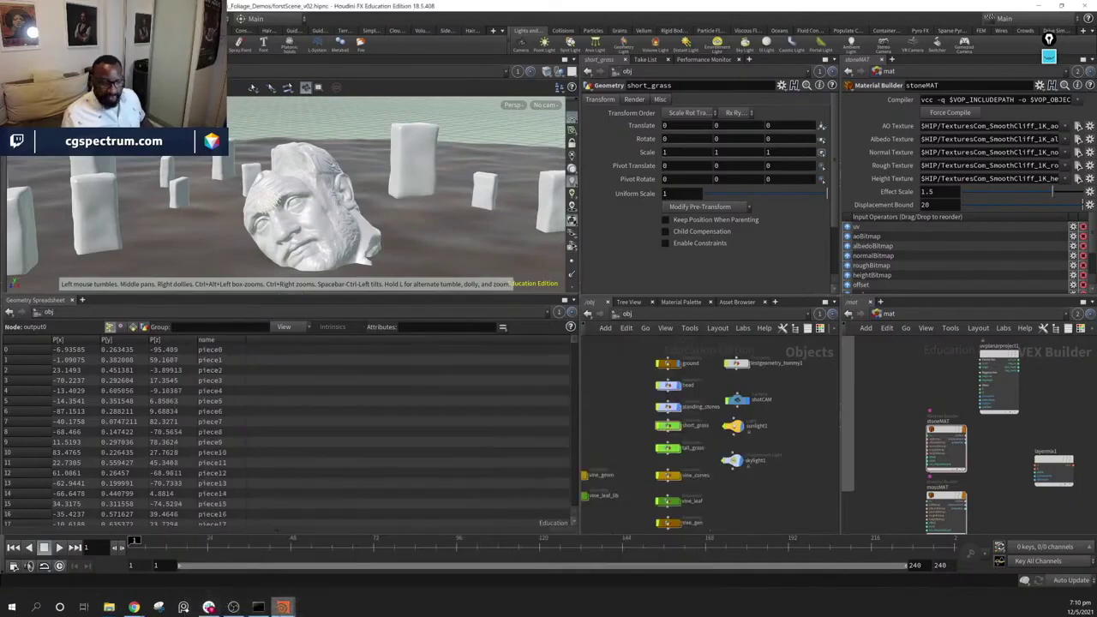
# Replace the floating render panel with a render view in the scene view's pane and frame the whole graveyard image
pyautogui.click(339, 553)
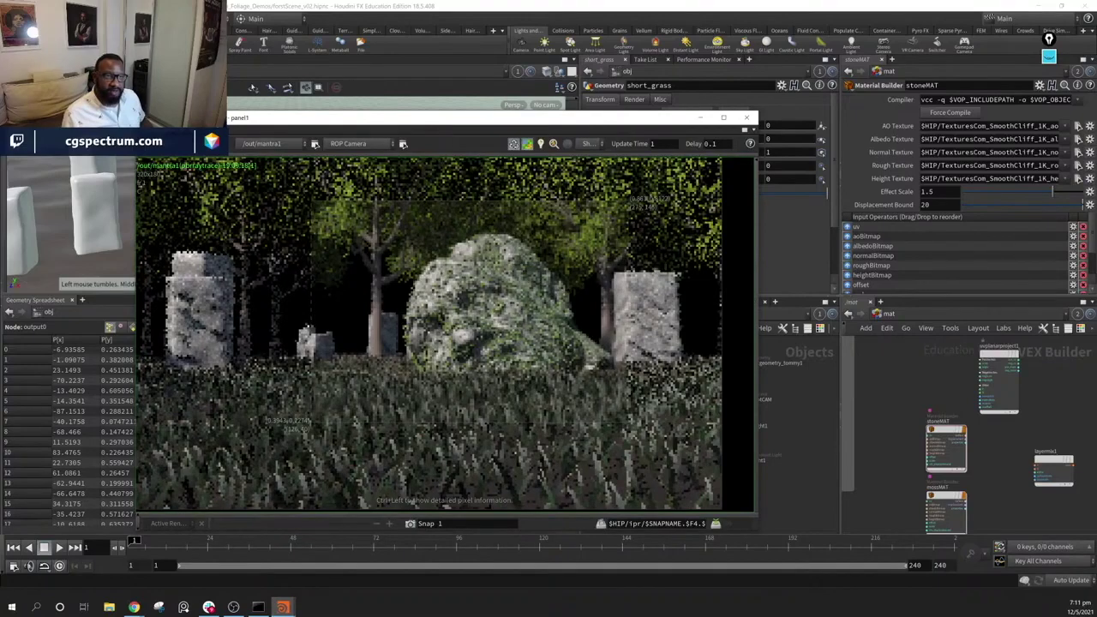
pyautogui.hotkey('alt', 'Tab')
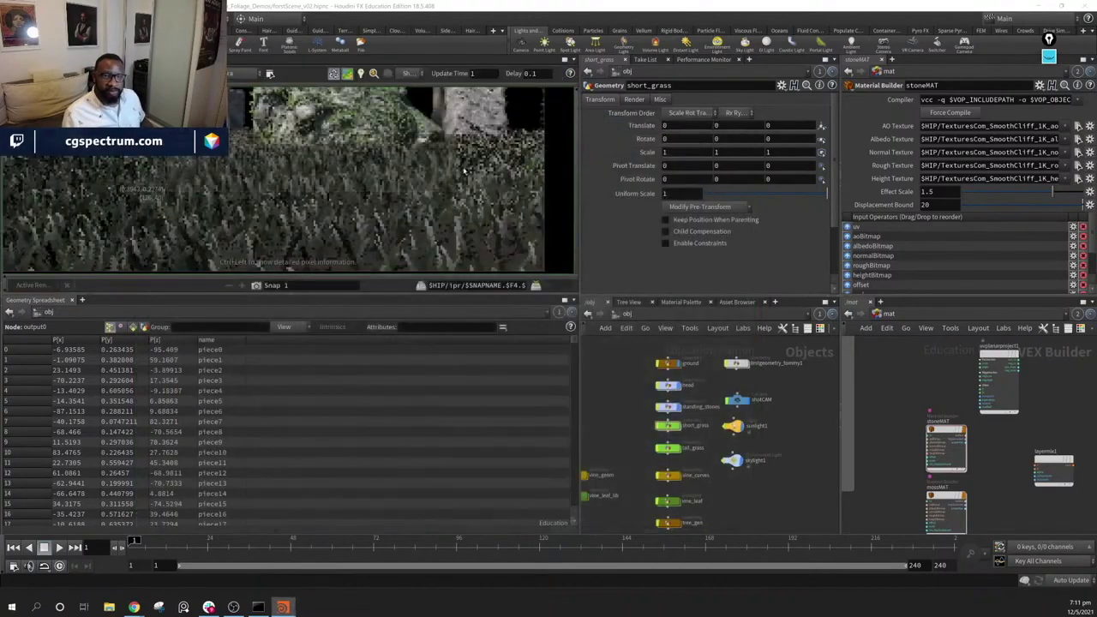
pyautogui.scroll(-5, 318, 186)
pyautogui.moveTo(318, 187); pyautogui.dragTo(377, 264, button='middle')
pyautogui.scroll(1, 397, 204)
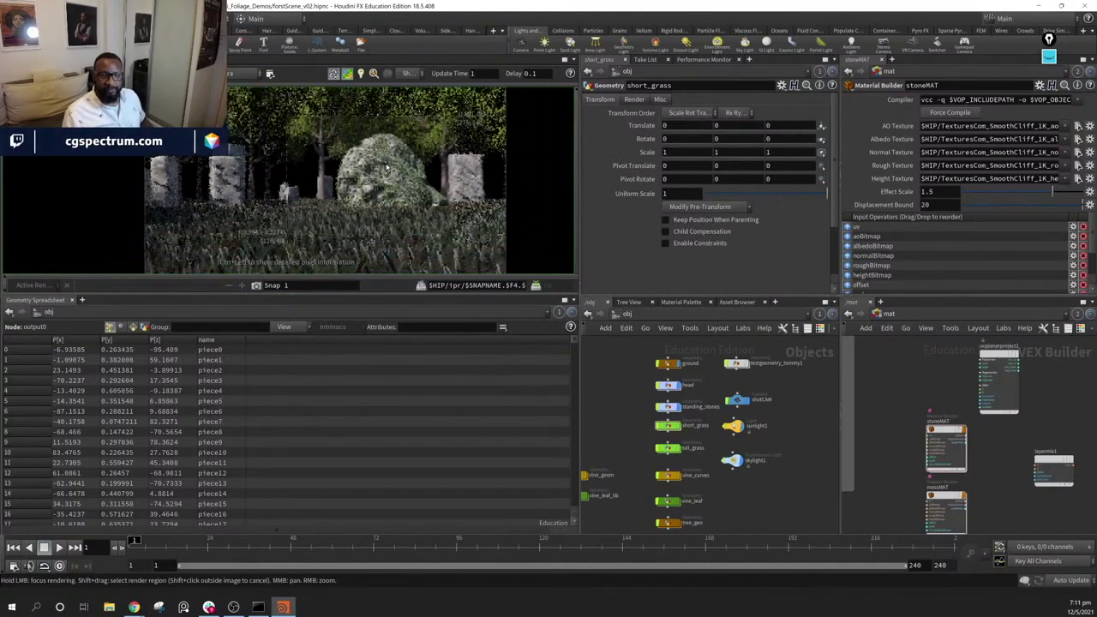
# Check the scene view in the shared pane and return to the render view with the image centred
pyautogui.hotkey('alt', '1')
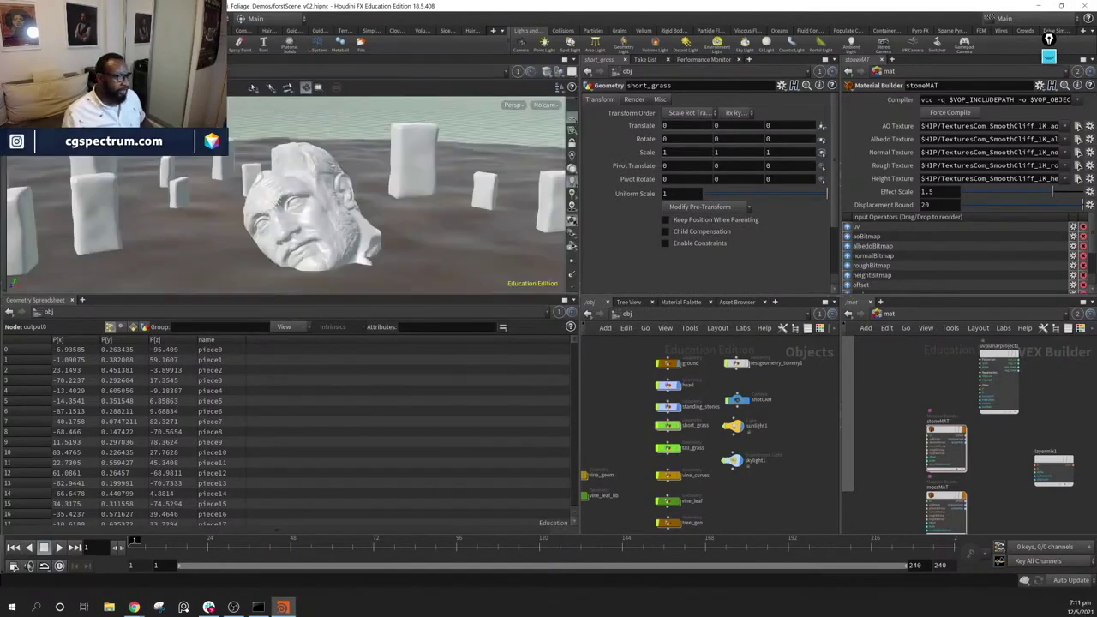
pyautogui.hotkey('ctrl', 'Tab')
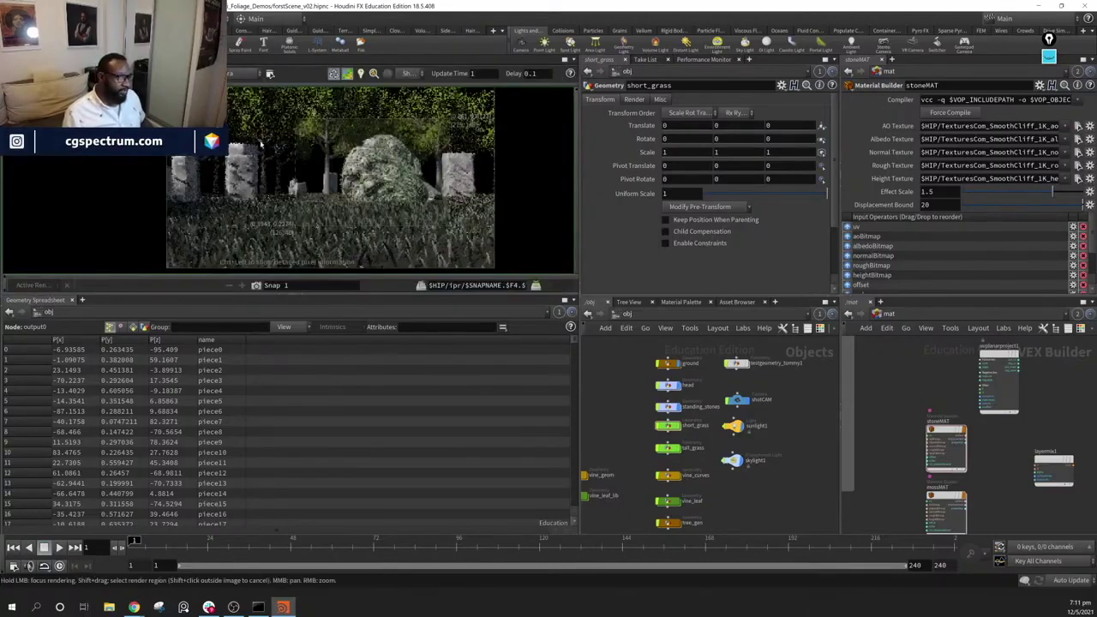
pyautogui.moveTo(355, 196); pyautogui.dragTo(382, 190, button='middle')
pyautogui.moveTo(460, 139); pyautogui.dragTo(409, 127, button='middle')
# Select the head geometry object in the object network to show its parameters
pyautogui.moveTo(976, 471); pyautogui.dragTo(965, 476, button='middle')
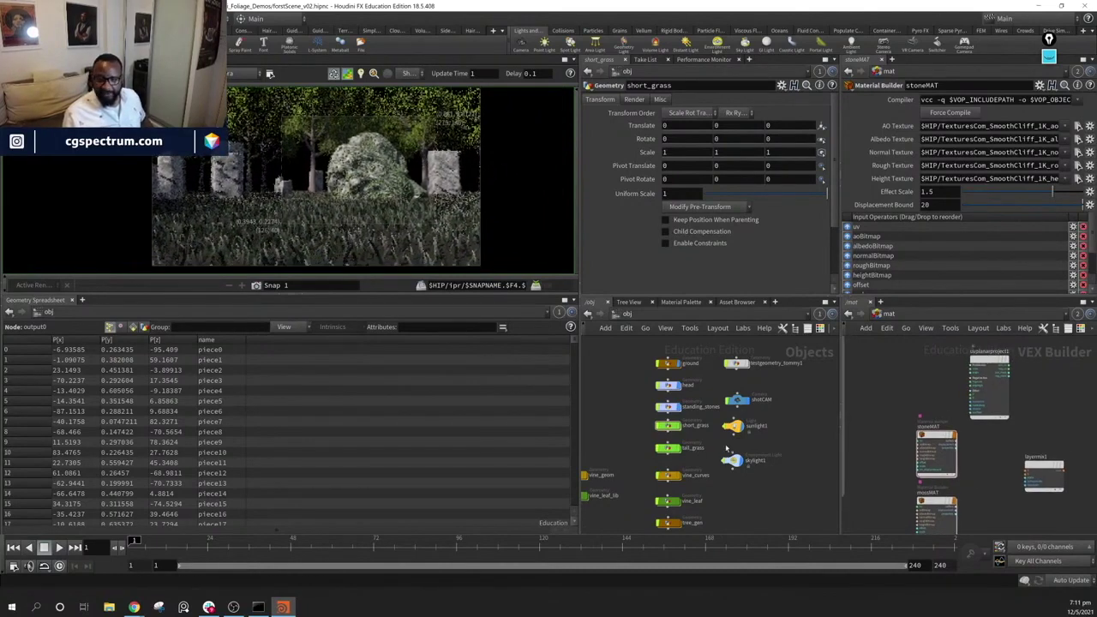
pyautogui.moveTo(762, 407); pyautogui.dragTo(719, 411, button='middle')
pyautogui.click(623, 388)
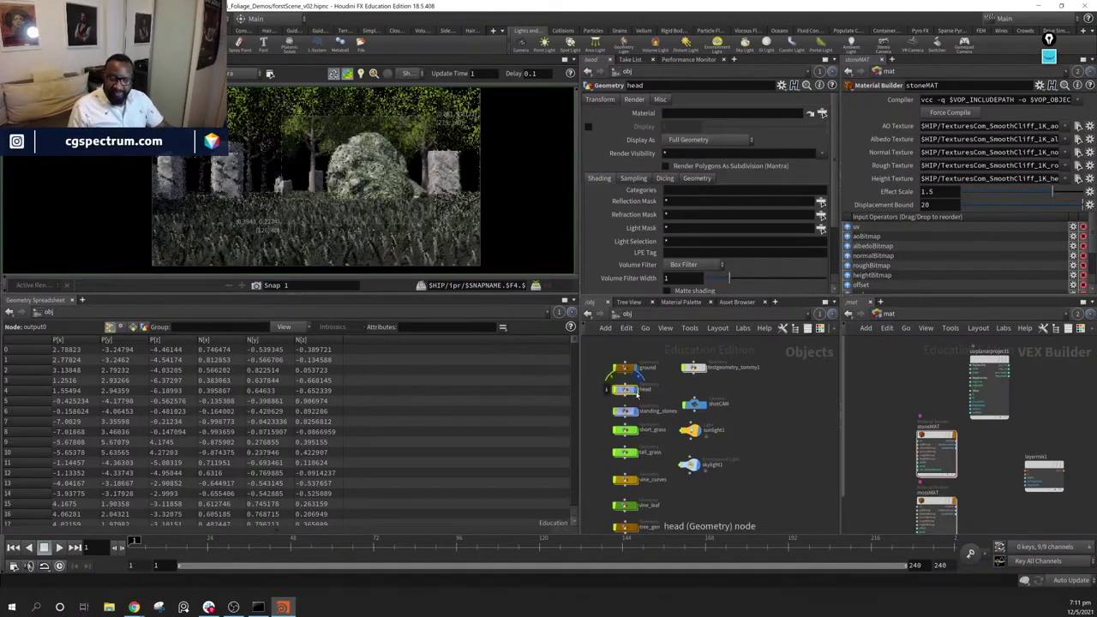
# Check the standing_stones object's render settings, and bypass the material1 node inside the head geometry
pyautogui.click(627, 412)
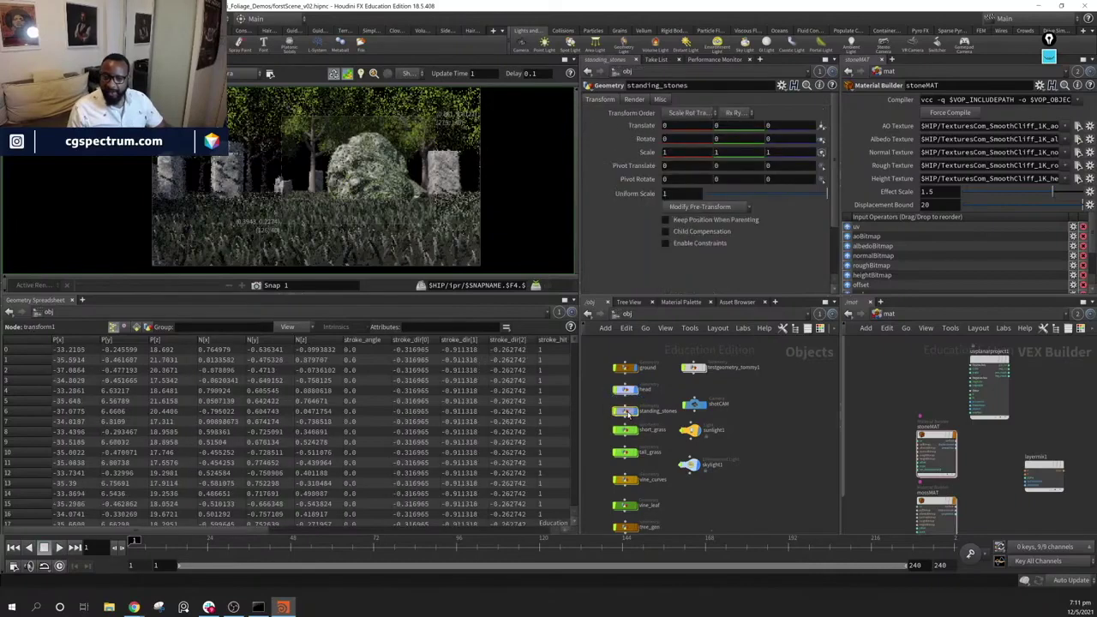
pyautogui.click(634, 99)
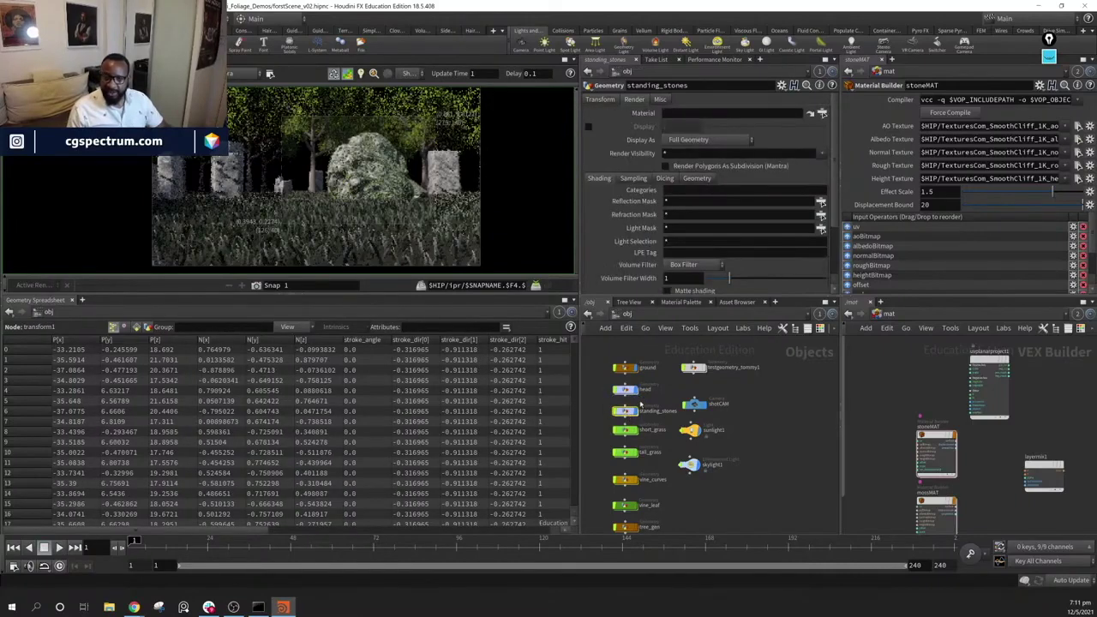
pyautogui.doubleClick(626, 390)
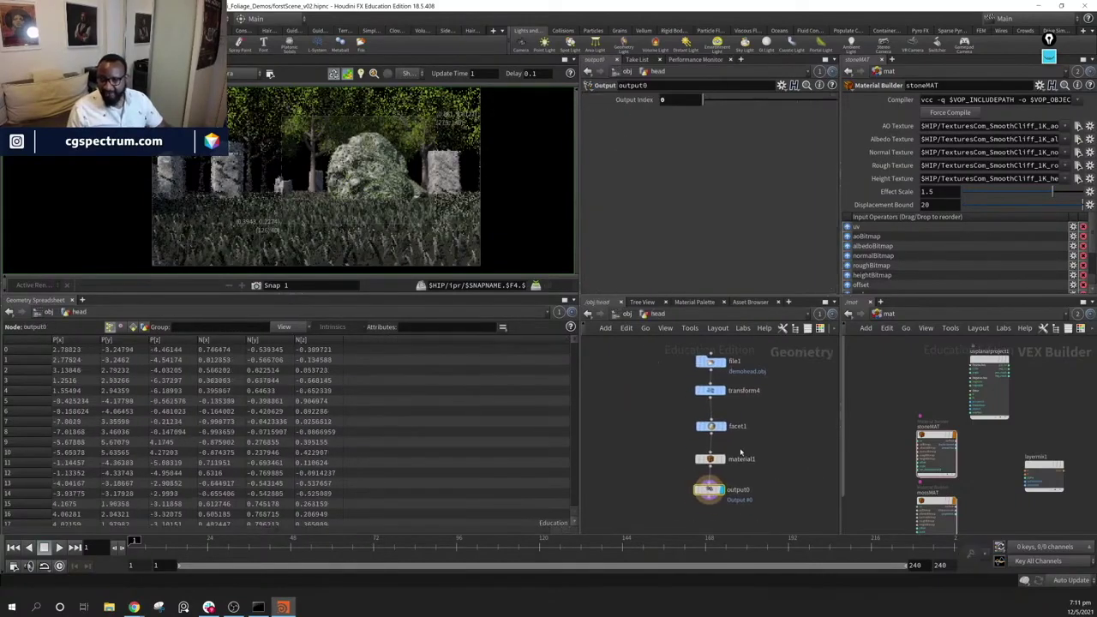
pyautogui.moveTo(697, 447)
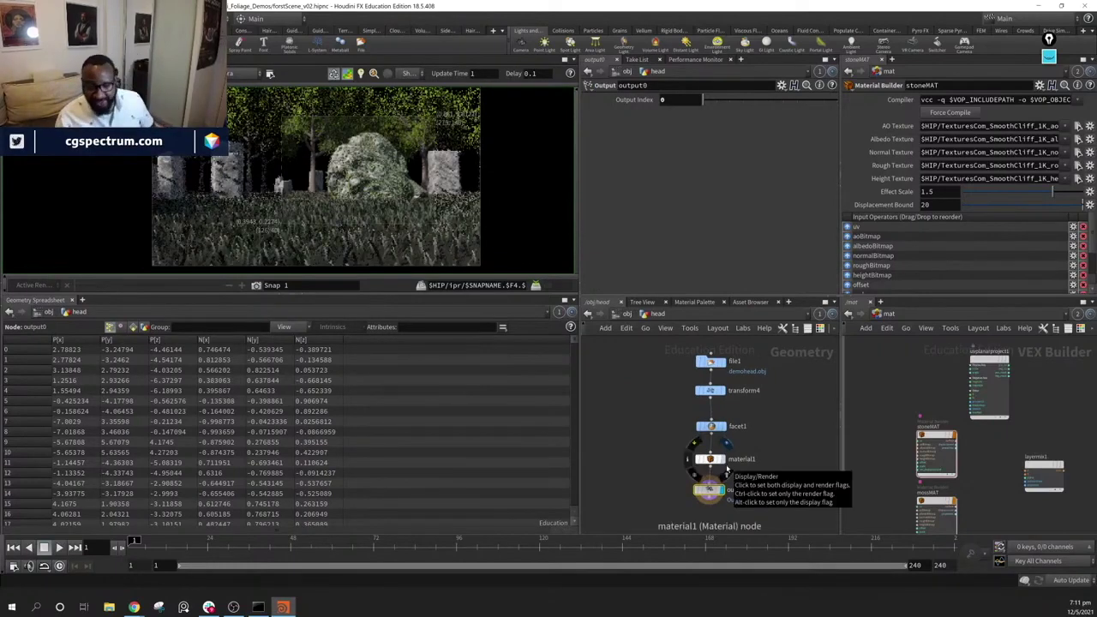
pyautogui.moveTo(759, 432); pyautogui.dragTo(743, 452, button='middle')
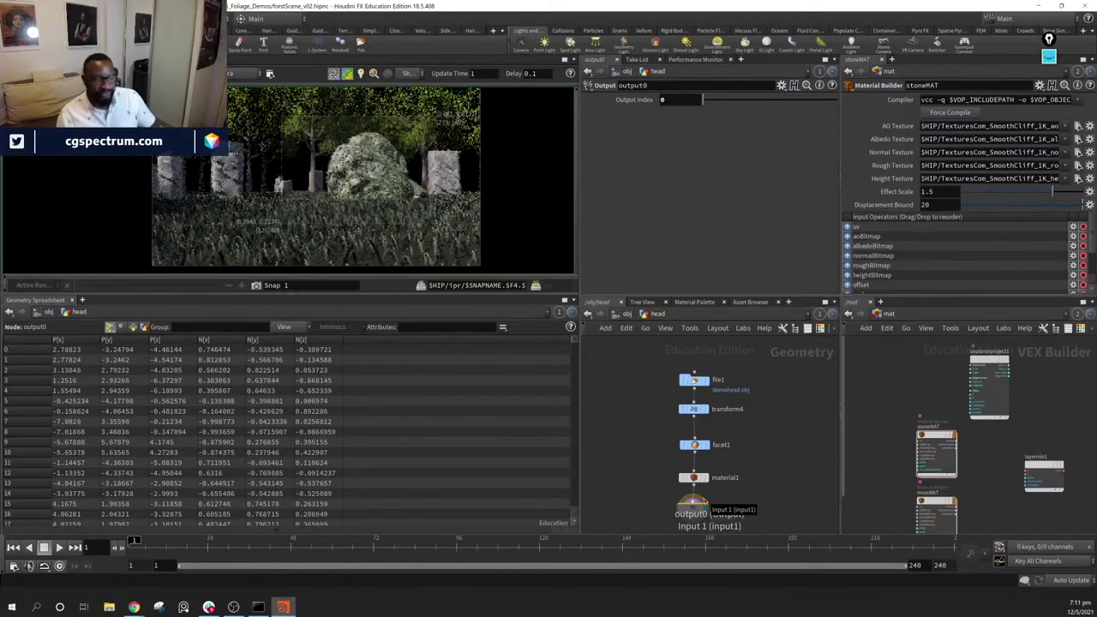
pyautogui.click(692, 505)
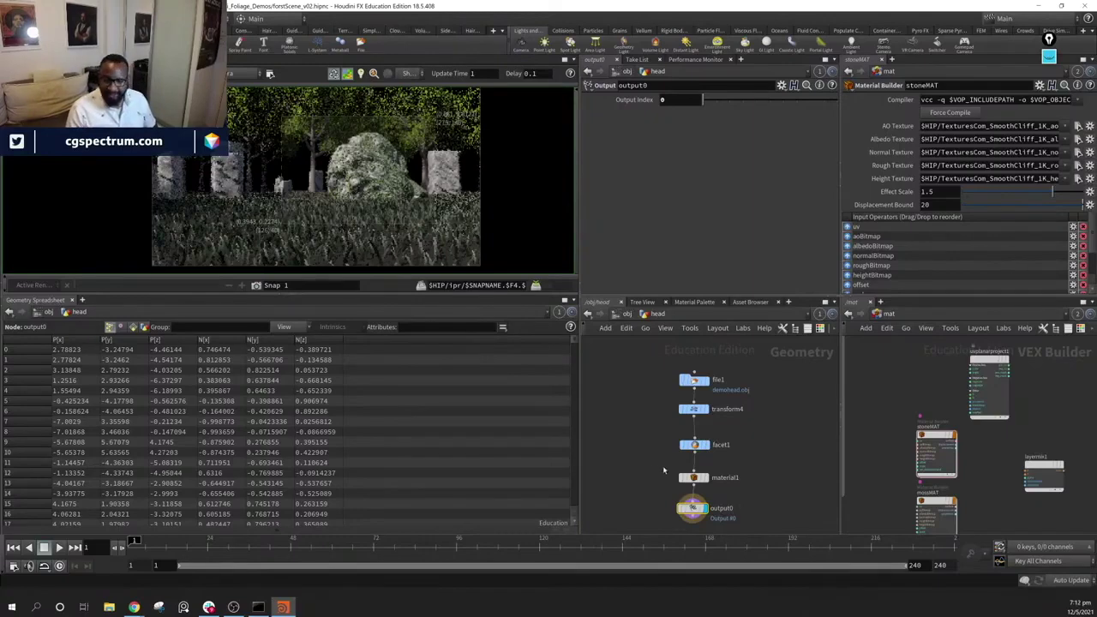
pyautogui.click(695, 478)
pyautogui.press('b')
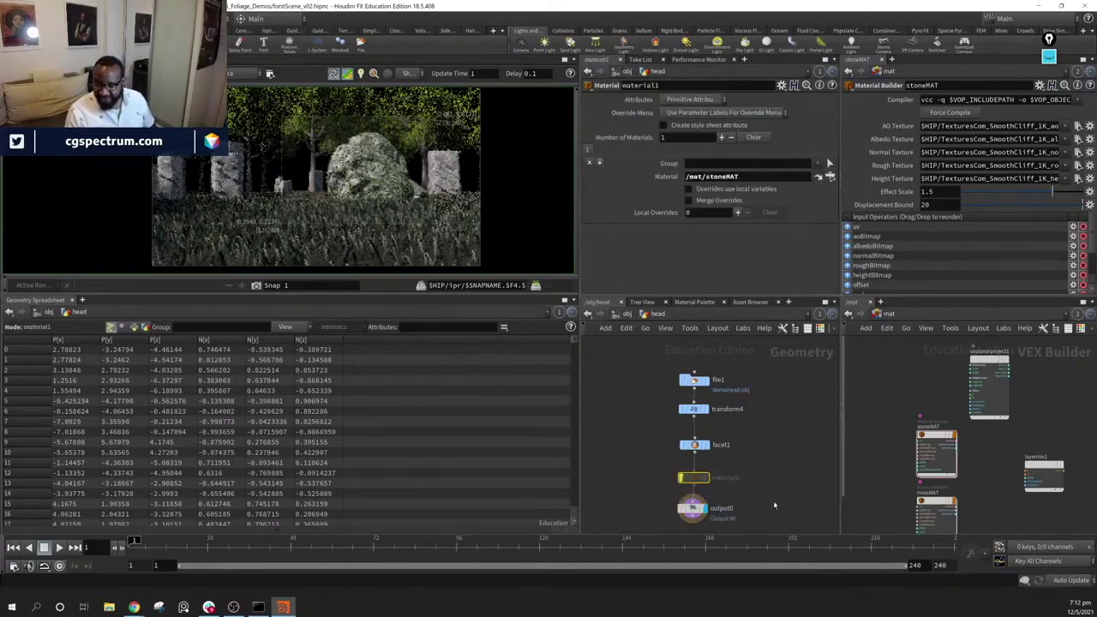
# Bypass the material1 node inside the standing_stones geometry network
pyautogui.click(626, 315)
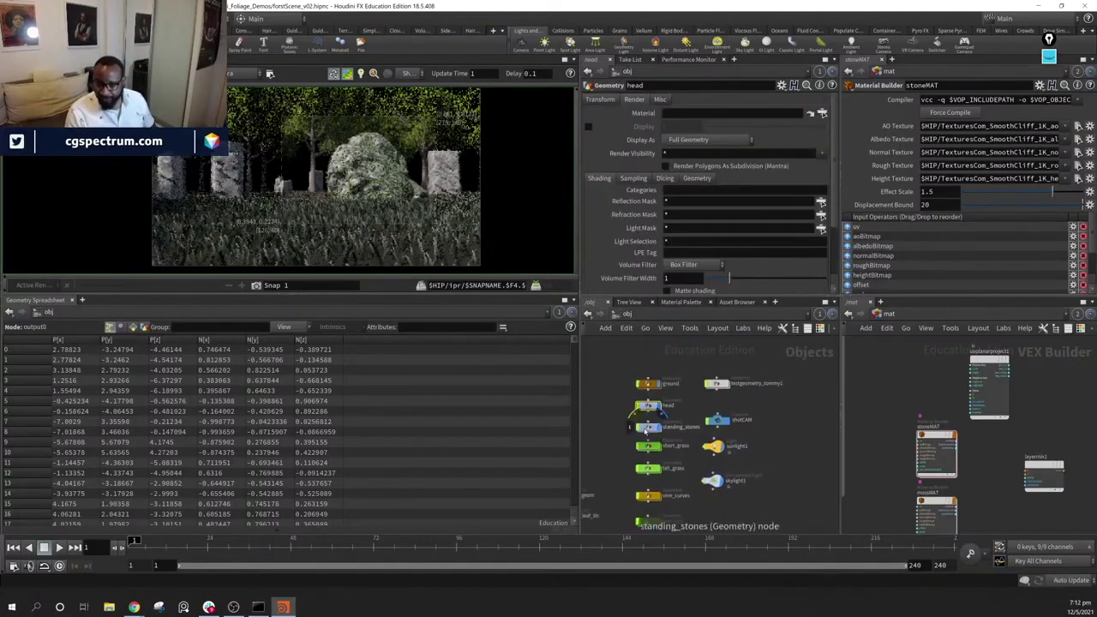
pyautogui.doubleClick(634, 411)
pyautogui.moveTo(774, 474); pyautogui.dragTo(776, 444, button='middle')
pyautogui.scroll(5, 747, 444)
pyautogui.click(649, 439)
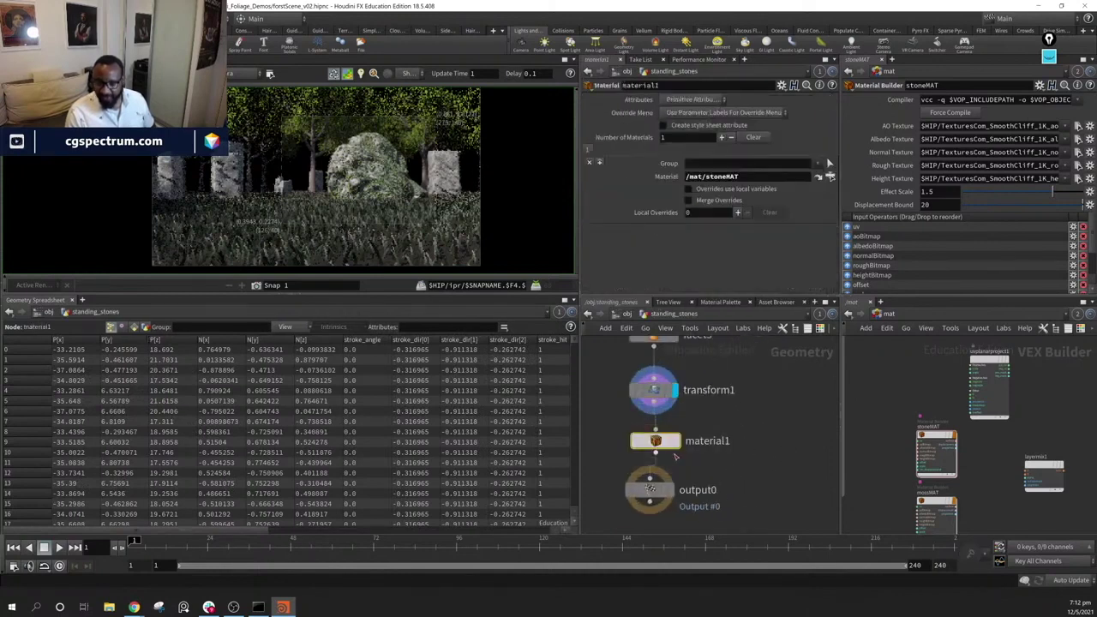
pyautogui.click(632, 420)
pyautogui.moveTo(817, 448); pyautogui.dragTo(820, 483, button='middle')
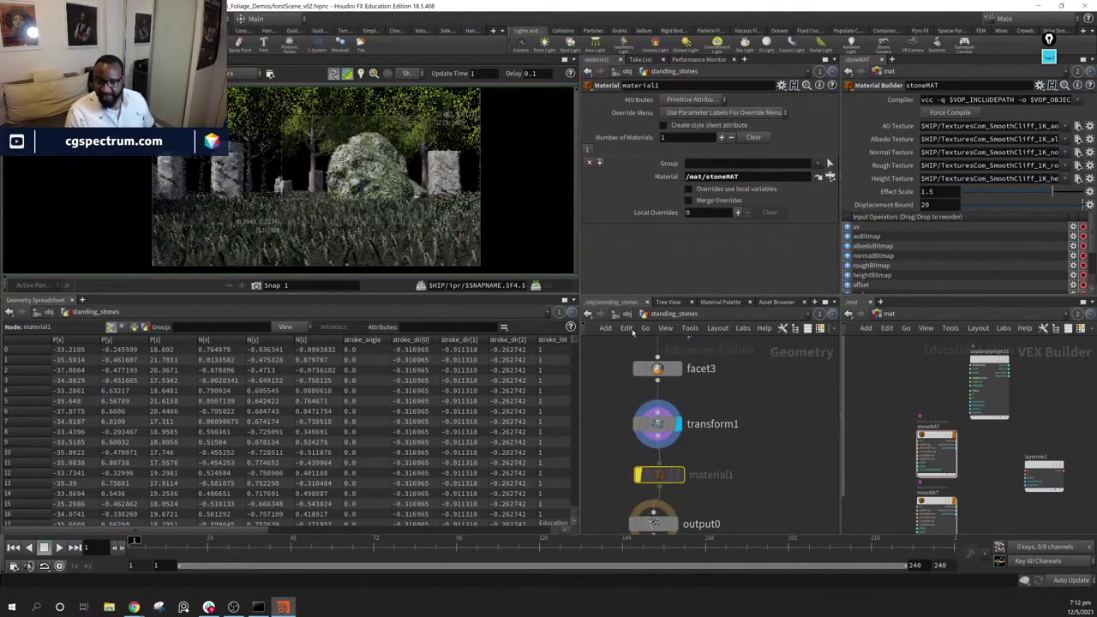
# Assign /mat/stoneMAT as the object-level render material of both the head and standing_stones objects
pyautogui.click(626, 317)
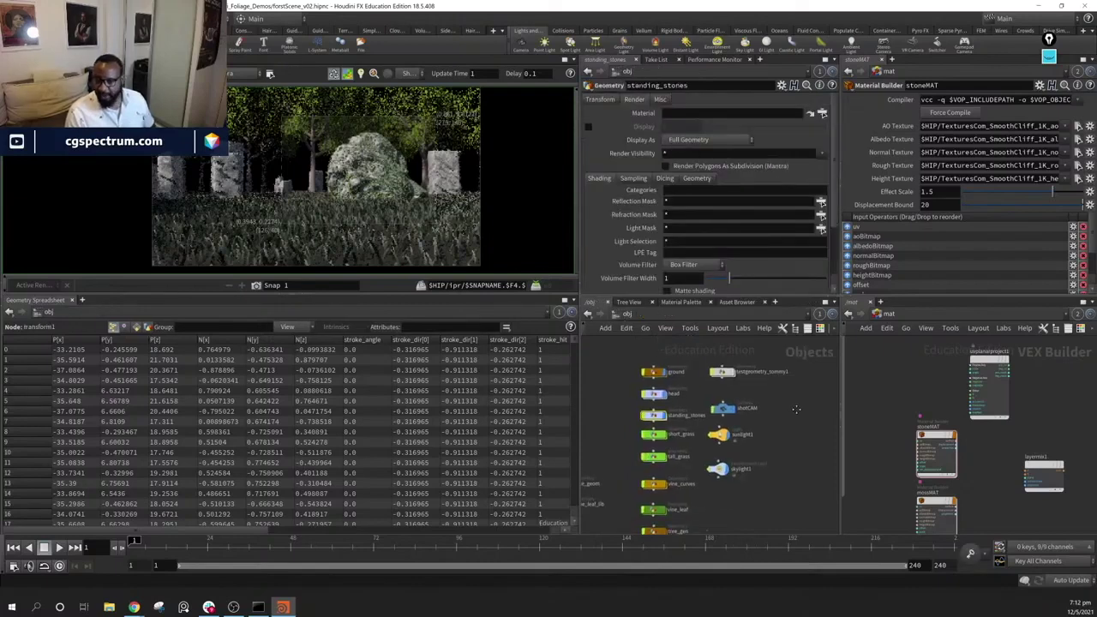
pyautogui.click(658, 386)
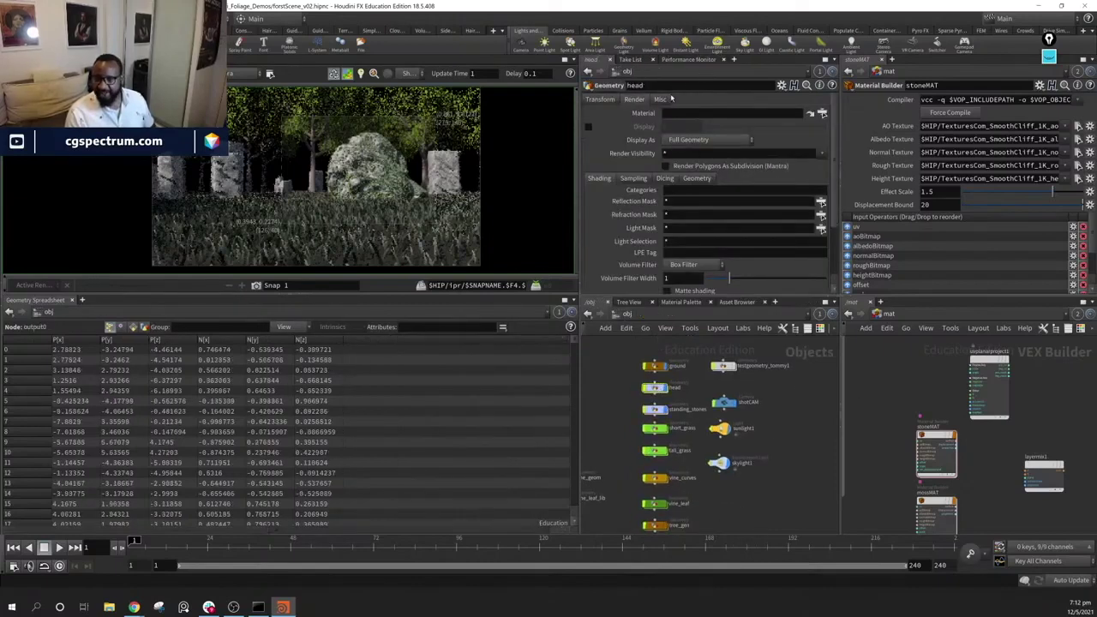
pyautogui.moveTo(980, 497); pyautogui.dragTo(990, 470, button='middle')
pyautogui.moveTo(924, 439); pyautogui.dragTo(679, 116)
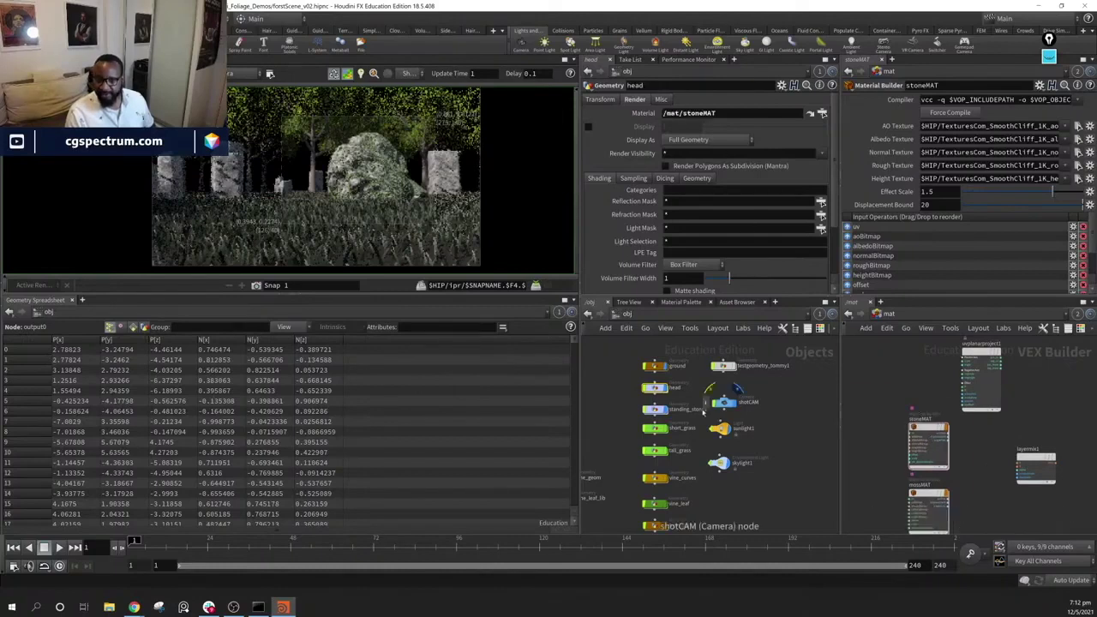
pyautogui.click(655, 409)
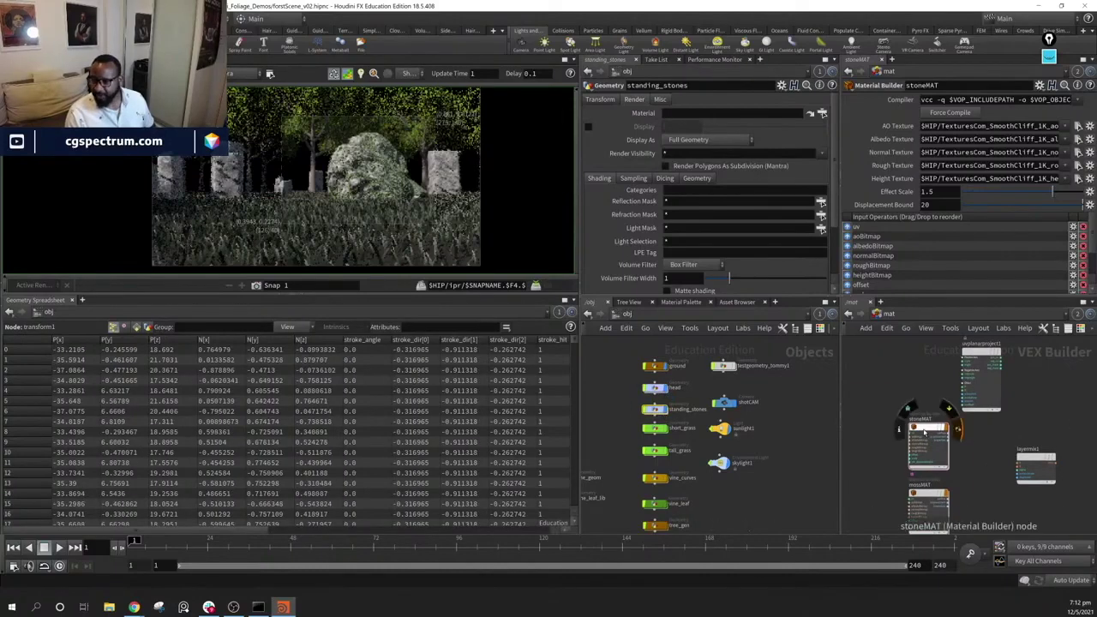
pyautogui.moveTo(929, 433); pyautogui.dragTo(704, 116)
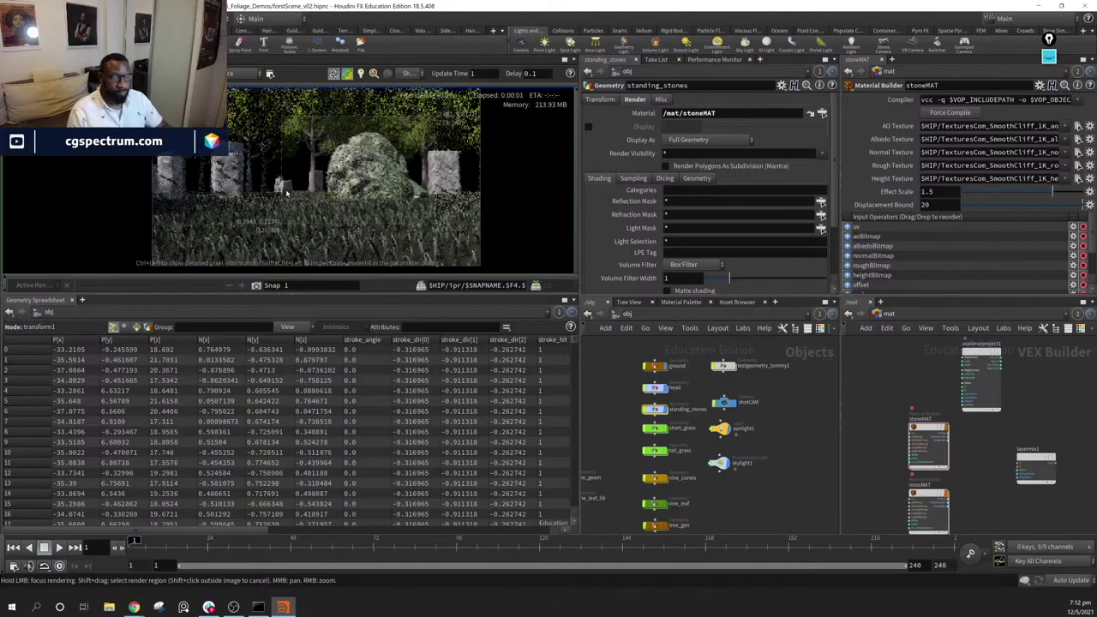
# Render only the region around the head and preview mossMAT on it at close range
pyautogui.click(443, 225)
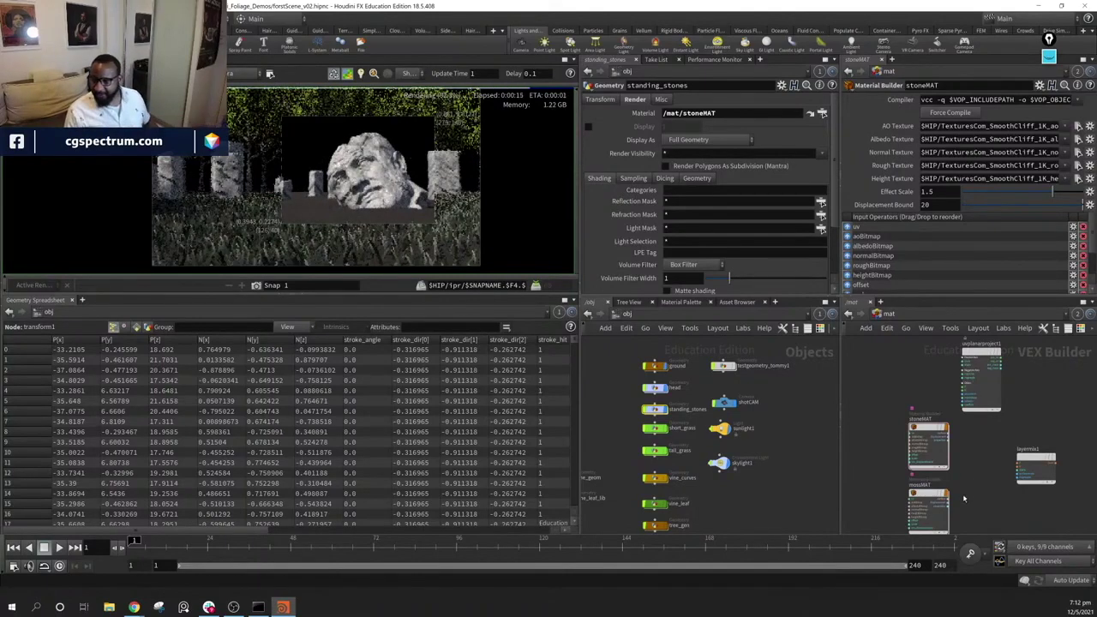
pyautogui.moveTo(931, 485); pyautogui.dragTo(934, 479)
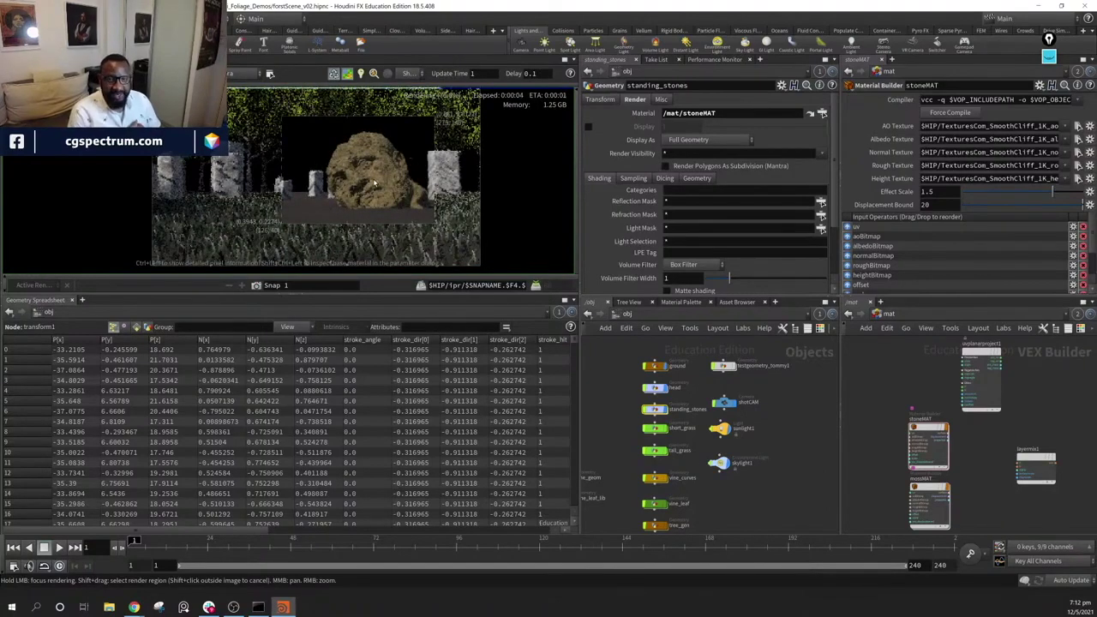
pyautogui.scroll(5, 403, 190)
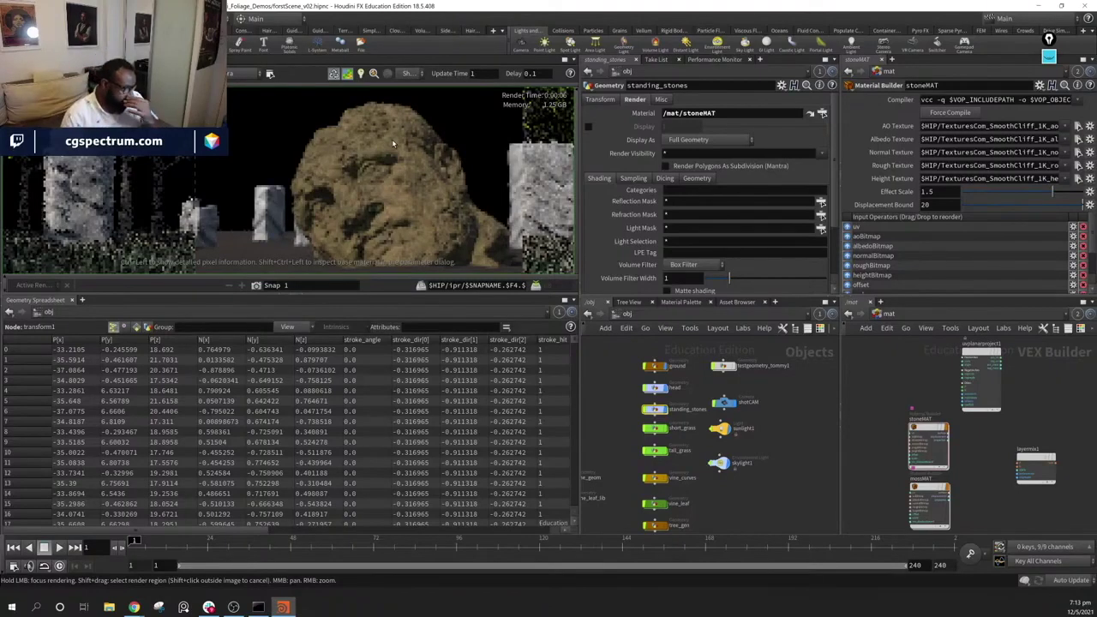
# Open the stoneMAT material network and frame all of its nodes
pyautogui.moveTo(855, 429); pyautogui.dragTo(885, 420, button='middle')
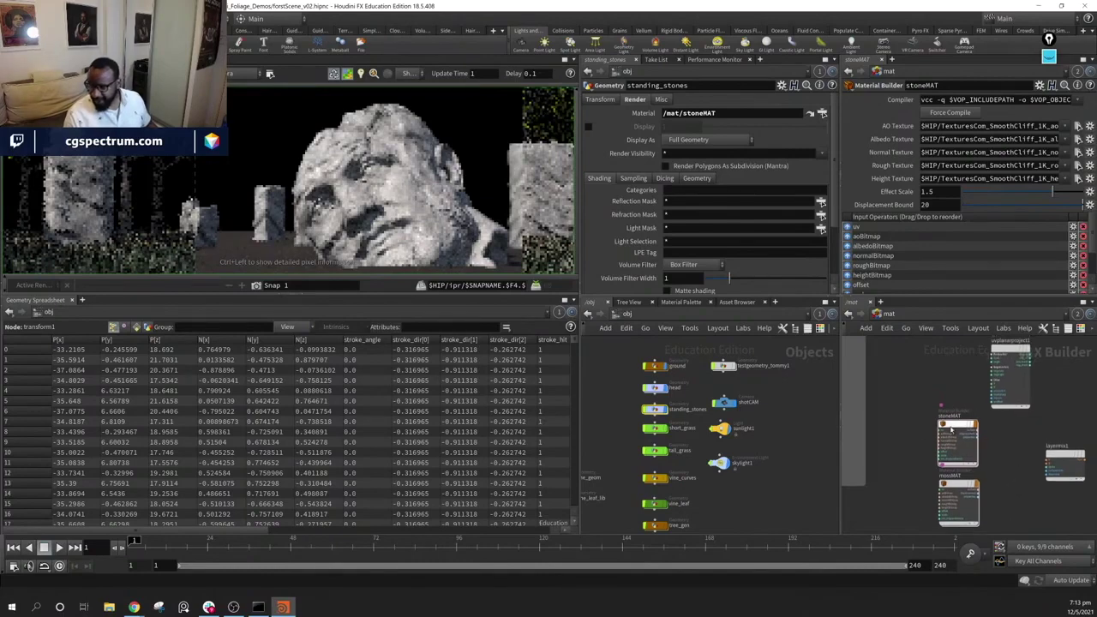
pyautogui.doubleClick(951, 431)
pyautogui.click(951, 431)
pyautogui.scroll(5, 985, 424)
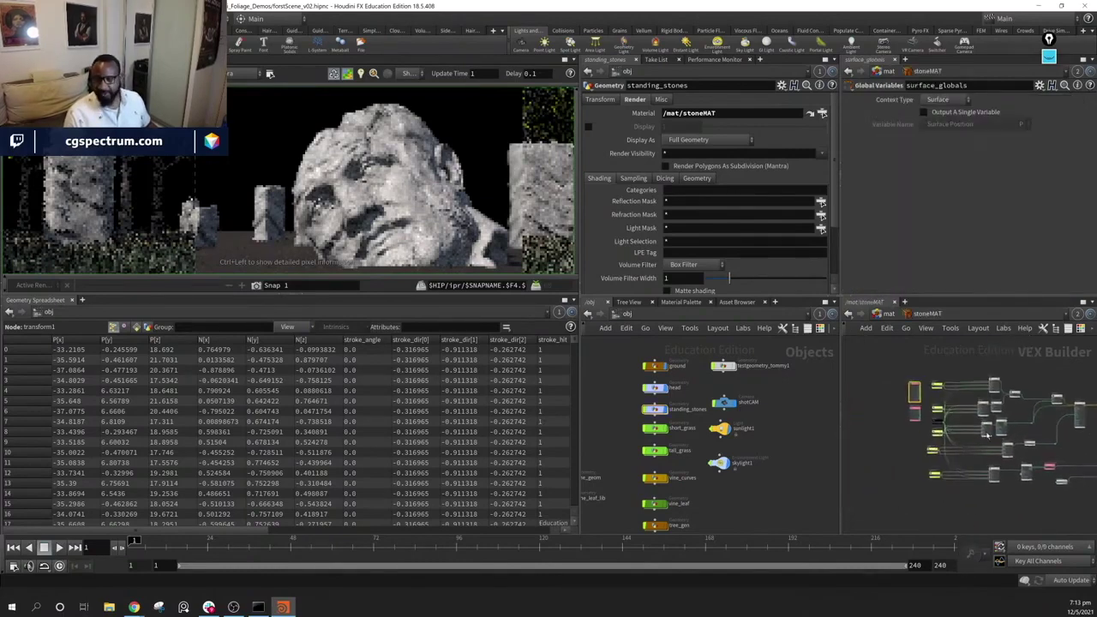
pyautogui.scroll(3, 987, 423)
pyautogui.scroll(-7, 1007, 421)
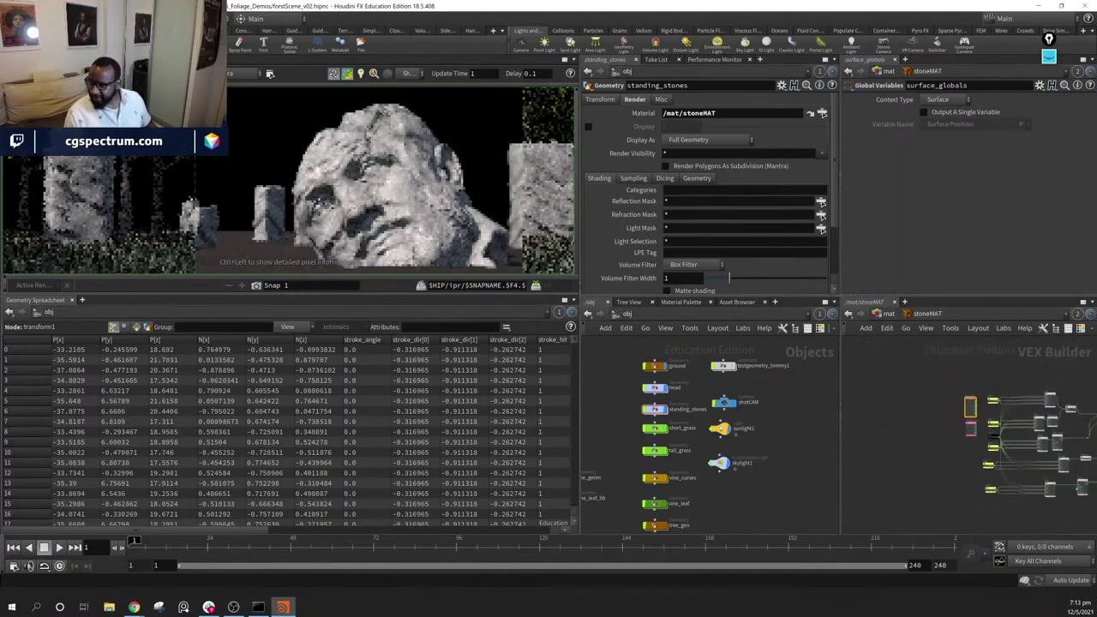
pyautogui.press('h')
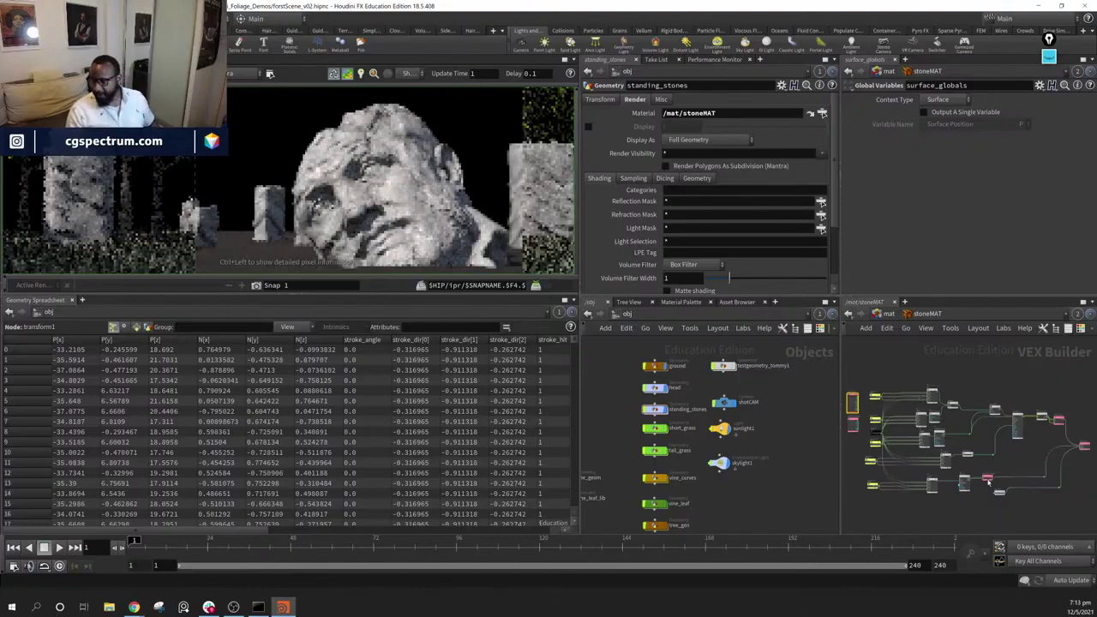
# Examine the stoneMAT surface branch from pbrreflect1 through surfaceexports1 to surface_output, shifting surfaceexports1 slightly
pyautogui.scroll(6, 958, 461)
pyautogui.scroll(-6, 950, 488)
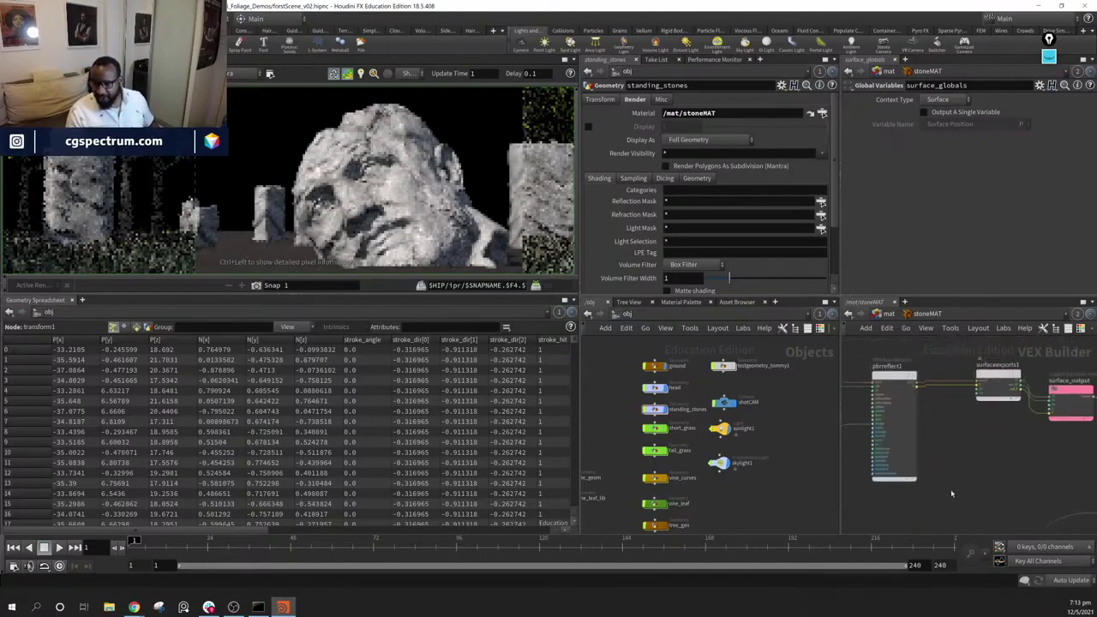
pyautogui.moveTo(887, 491); pyautogui.dragTo(969, 480, button='middle')
pyautogui.moveTo(915, 425); pyautogui.dragTo(911, 426)
pyautogui.moveTo(994, 446); pyautogui.dragTo(937, 437, button='middle')
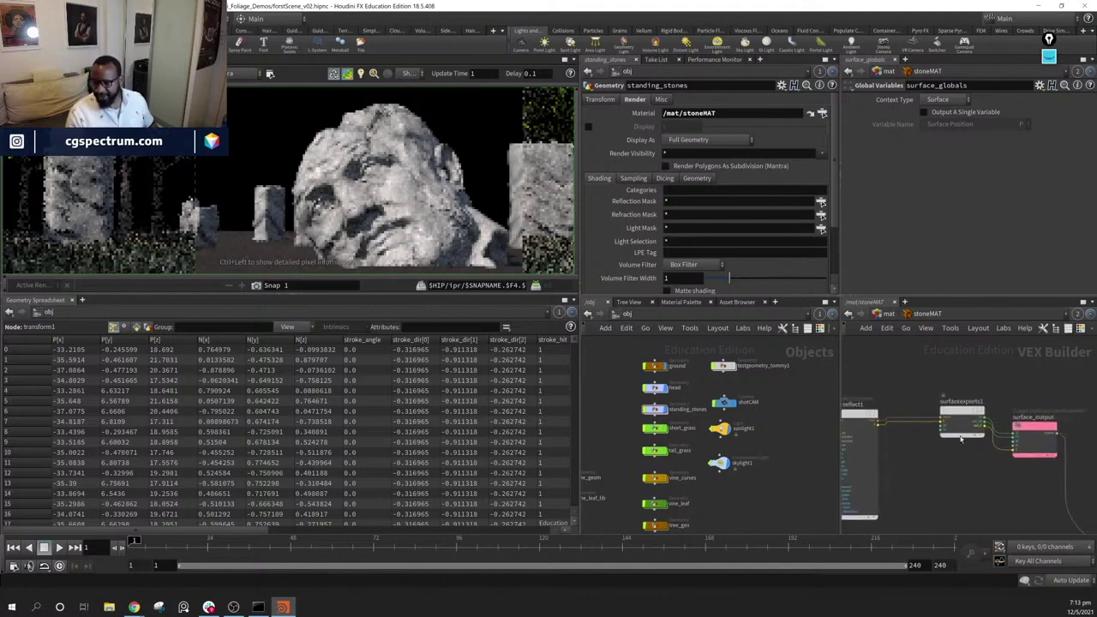
pyautogui.moveTo(966, 414); pyautogui.dragTo(951, 417)
pyautogui.scroll(-1, 943, 484)
# Examine the stoneMAT displacement branch around displace1 and displacement_output, and trace the surface output to the output collector
pyautogui.moveTo(947, 488); pyautogui.dragTo(1007, 432, button='middle')
pyautogui.moveTo(978, 512); pyautogui.dragTo(1043, 326, button='middle')
pyautogui.moveTo(868, 433); pyautogui.dragTo(1040, 449, button='middle')
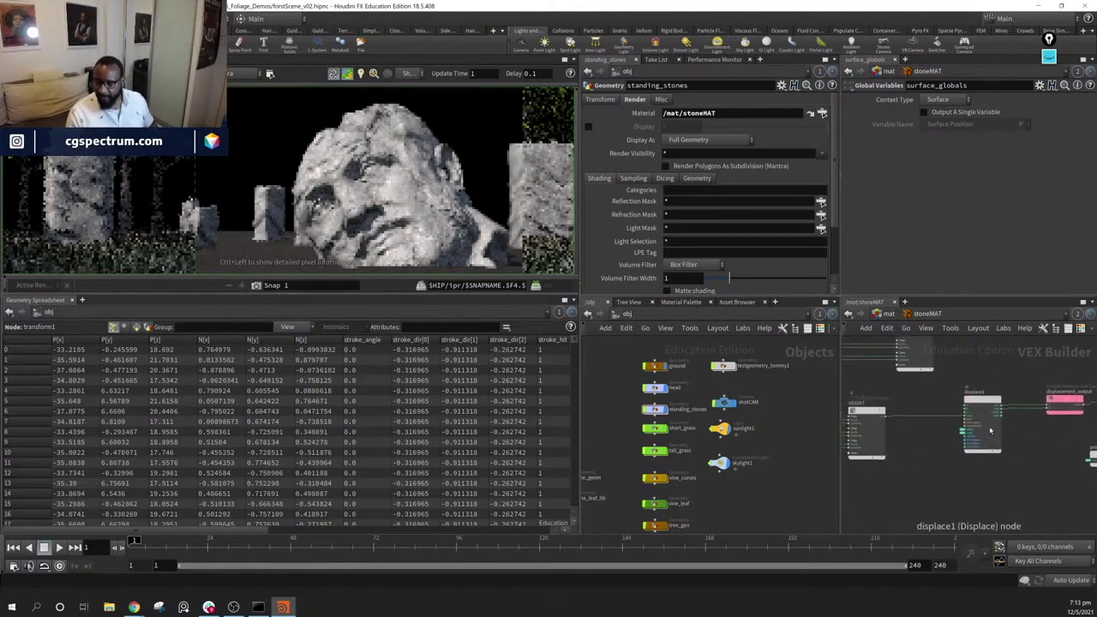
pyautogui.moveTo(937, 463); pyautogui.dragTo(935, 482, button='middle')
pyautogui.moveTo(976, 421); pyautogui.dragTo(941, 420)
pyautogui.moveTo(1081, 386); pyautogui.dragTo(968, 510, button='middle')
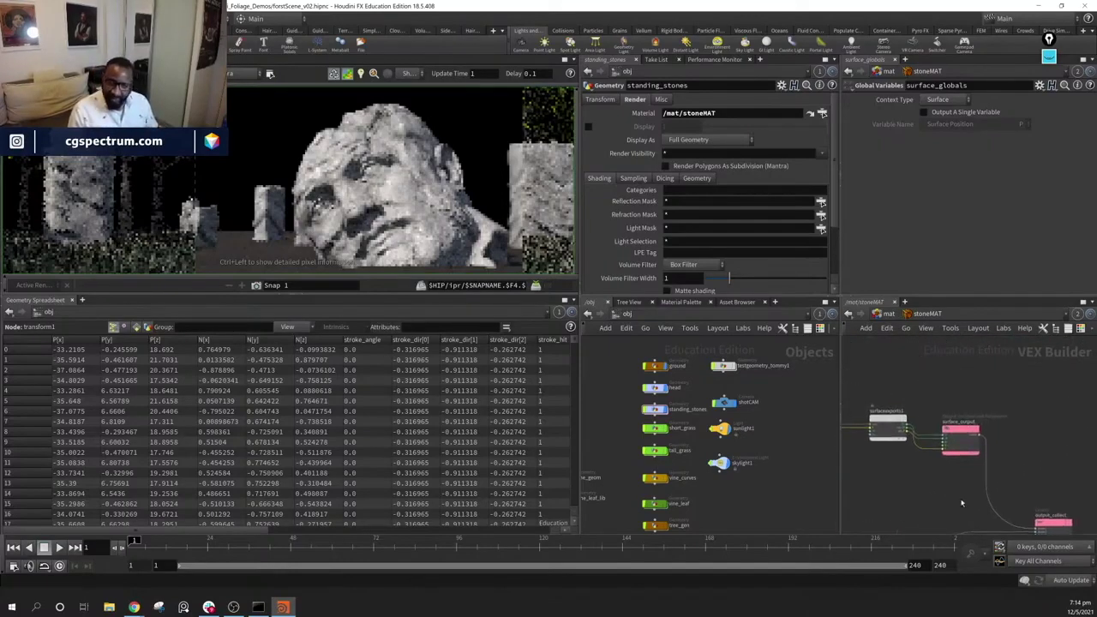
# Add a Parameter node above the surface shading nodes in stoneMAT and name the parameter layer
pyautogui.moveTo(867, 438); pyautogui.dragTo(995, 469, button='middle')
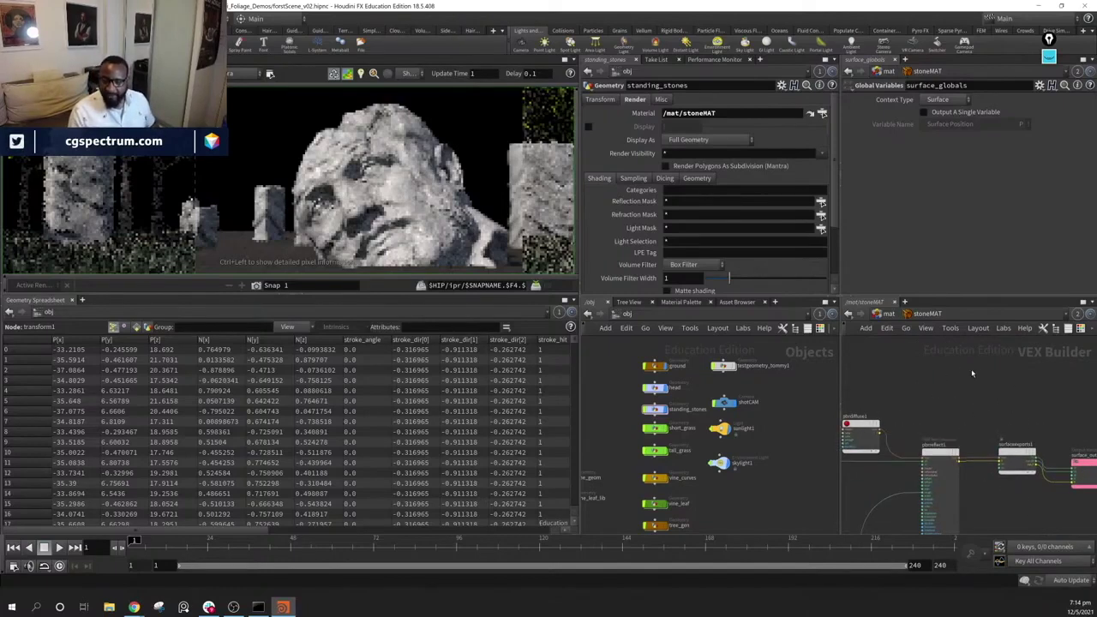
pyautogui.press('Tab')
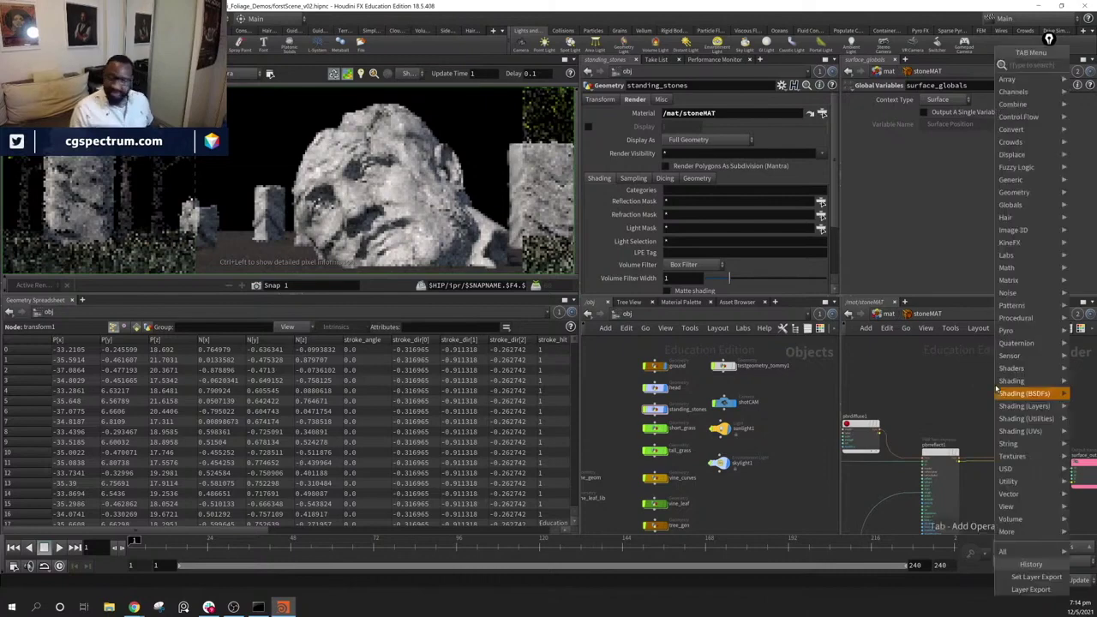
pyautogui.moveTo(996, 388)
pyautogui.write('par')
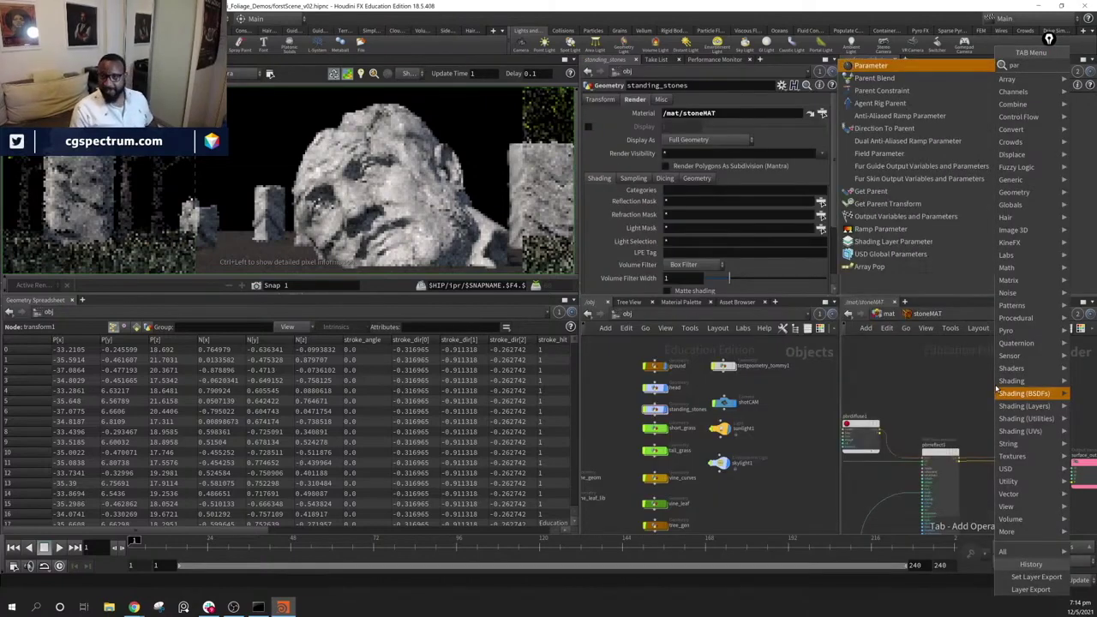
pyautogui.press('Return')
pyautogui.click(995, 384)
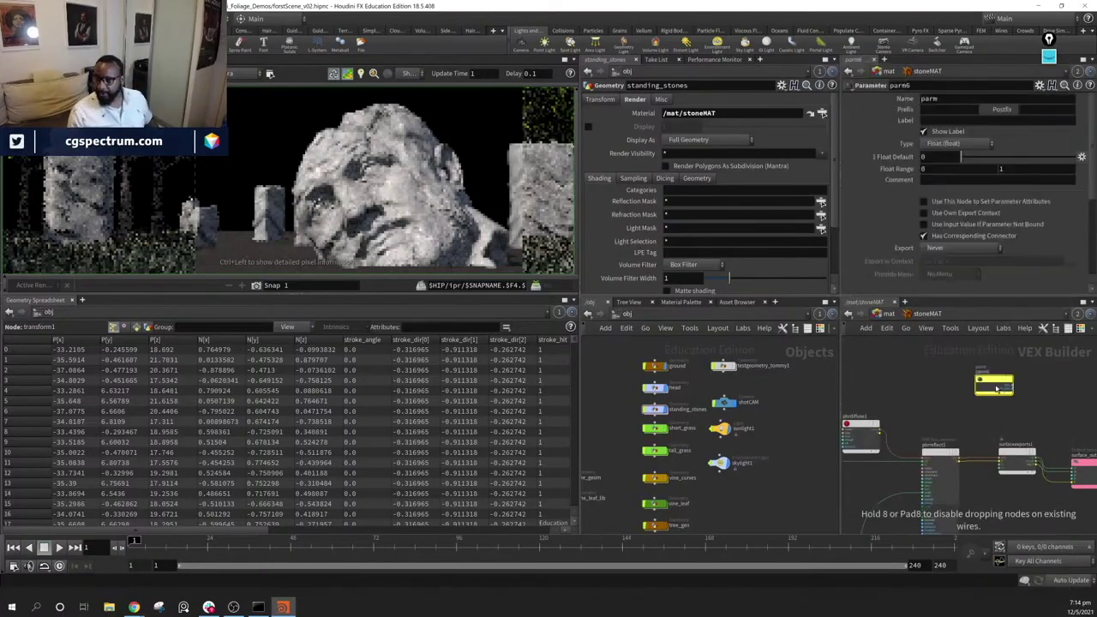
pyautogui.doubleClick(944, 99)
pyautogui.write('laye')
pyautogui.press('Return')
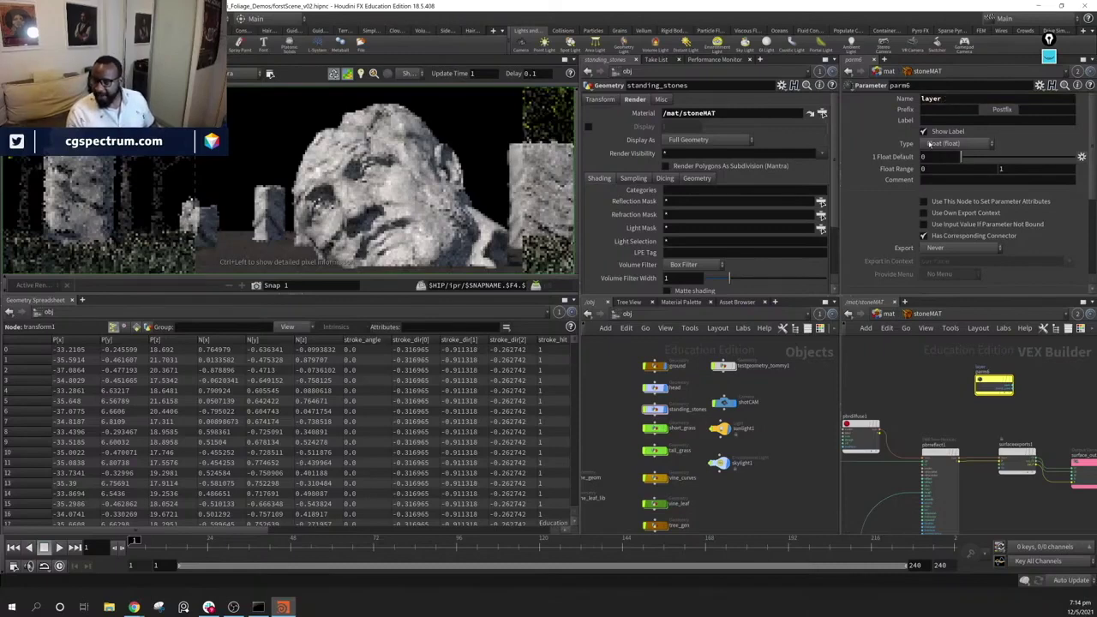
# Set the layer parameter's type to Struct with the ShaderLayer struct
pyautogui.click(980, 146)
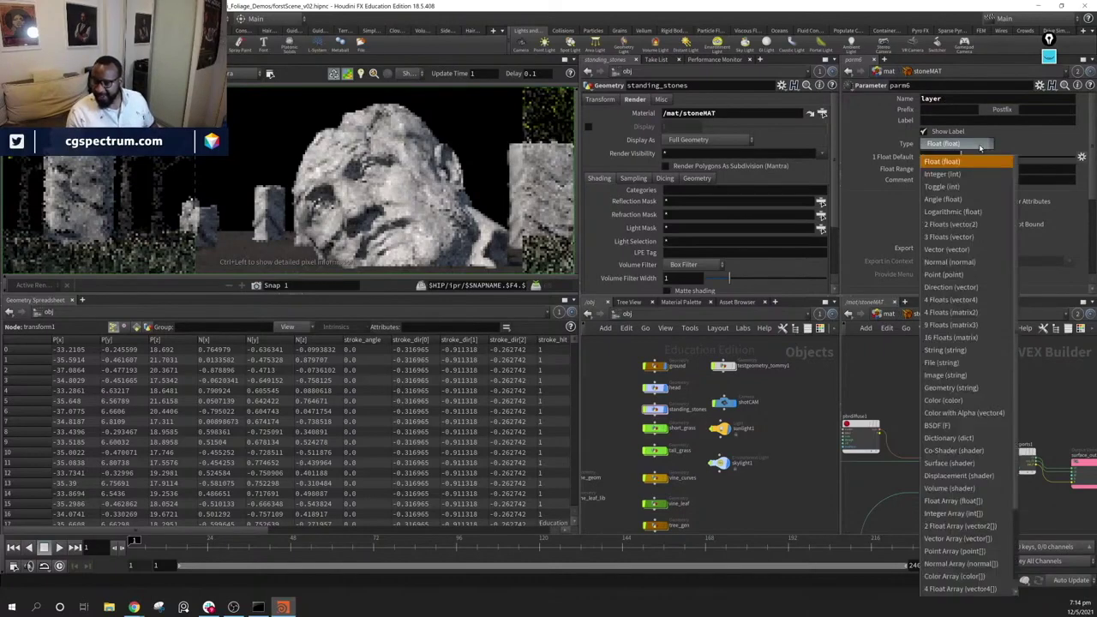
pyautogui.click(960, 526)
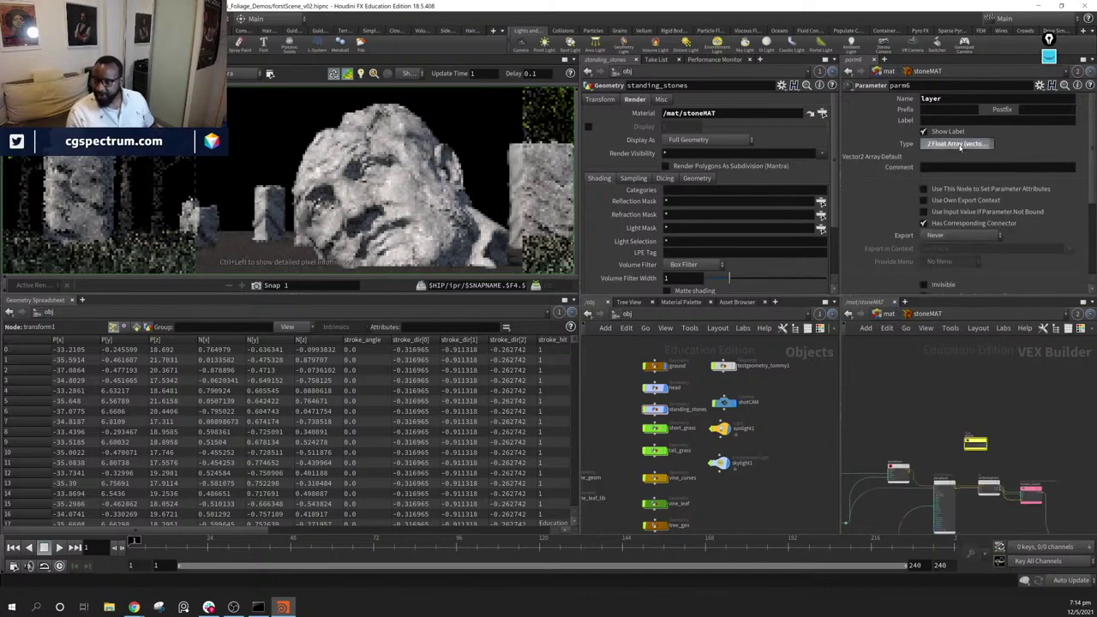
pyautogui.click(960, 145)
pyautogui.scroll(-3, 977, 412)
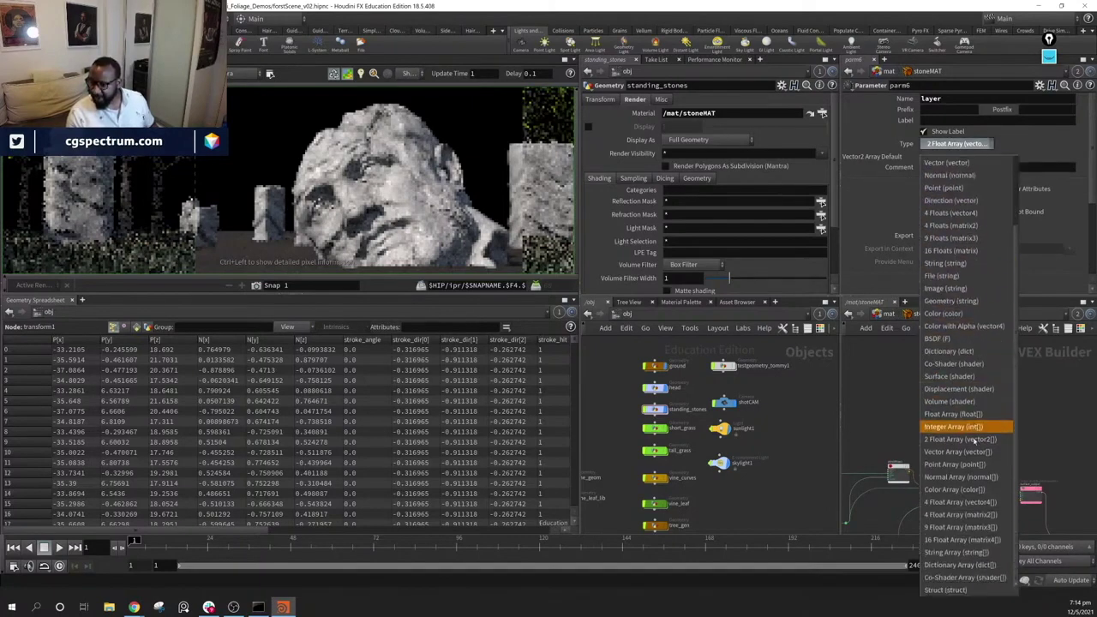
pyautogui.click(968, 591)
pyautogui.click(1027, 143)
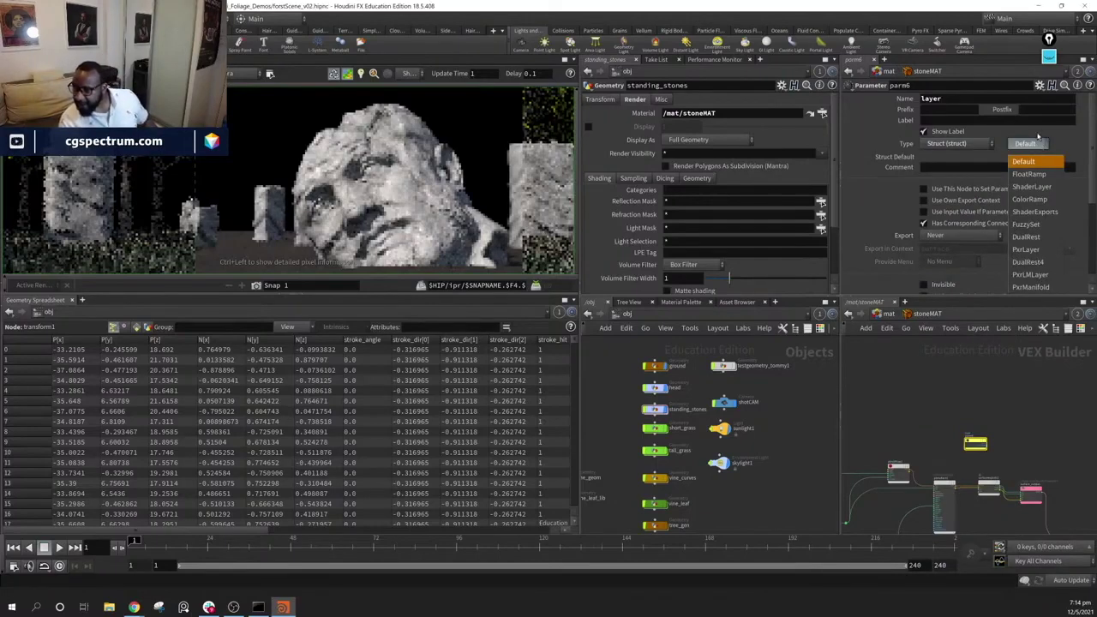
pyautogui.click(1039, 187)
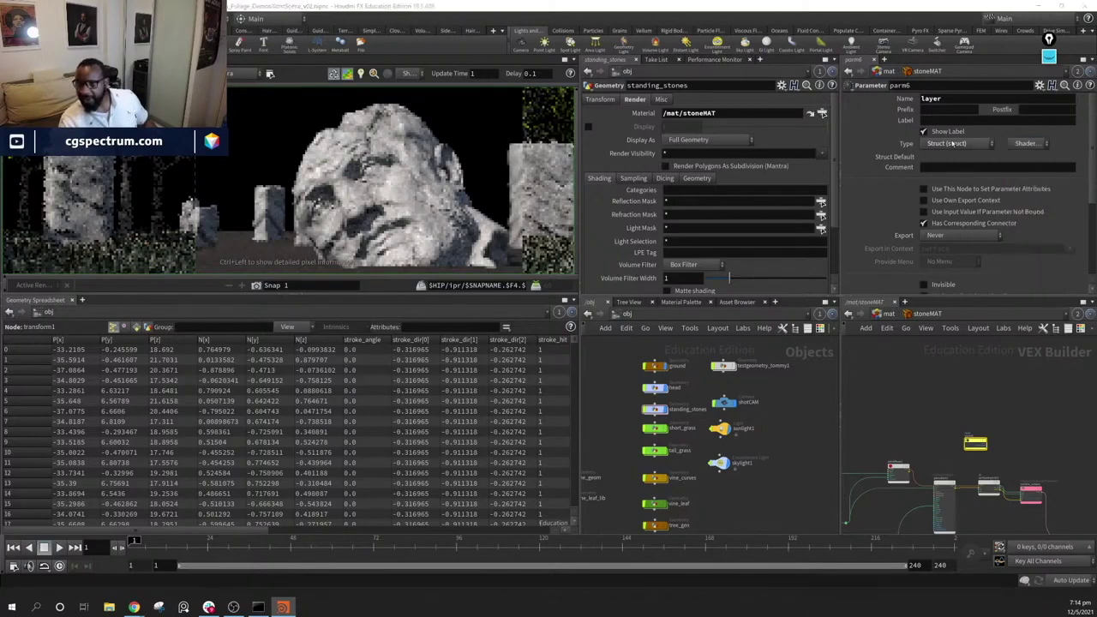
pyautogui.click(1031, 143)
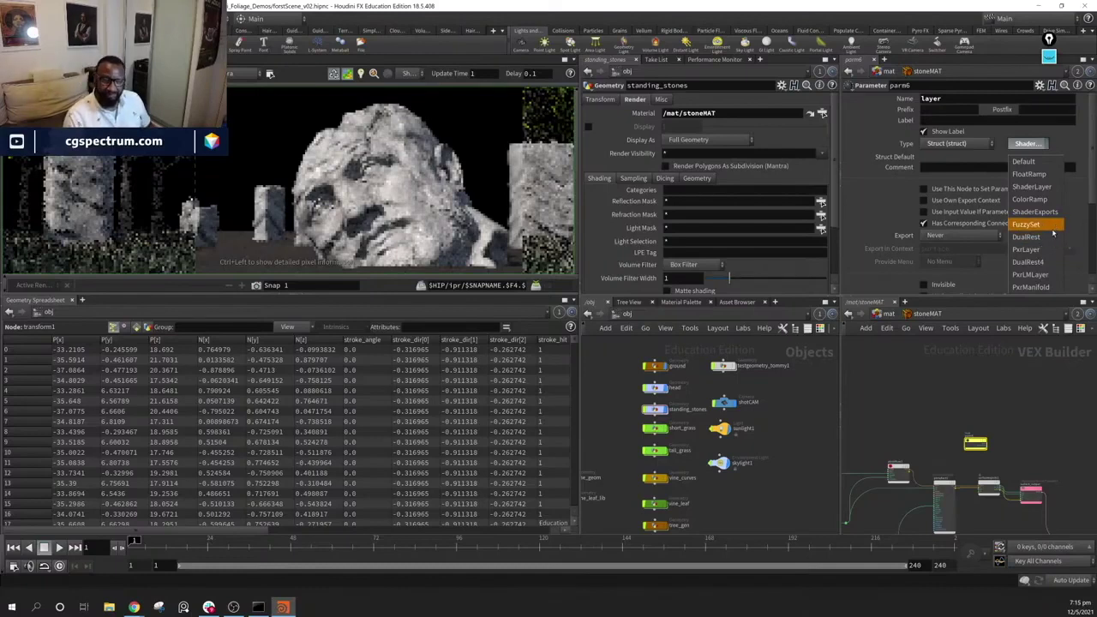
pyautogui.click(1039, 187)
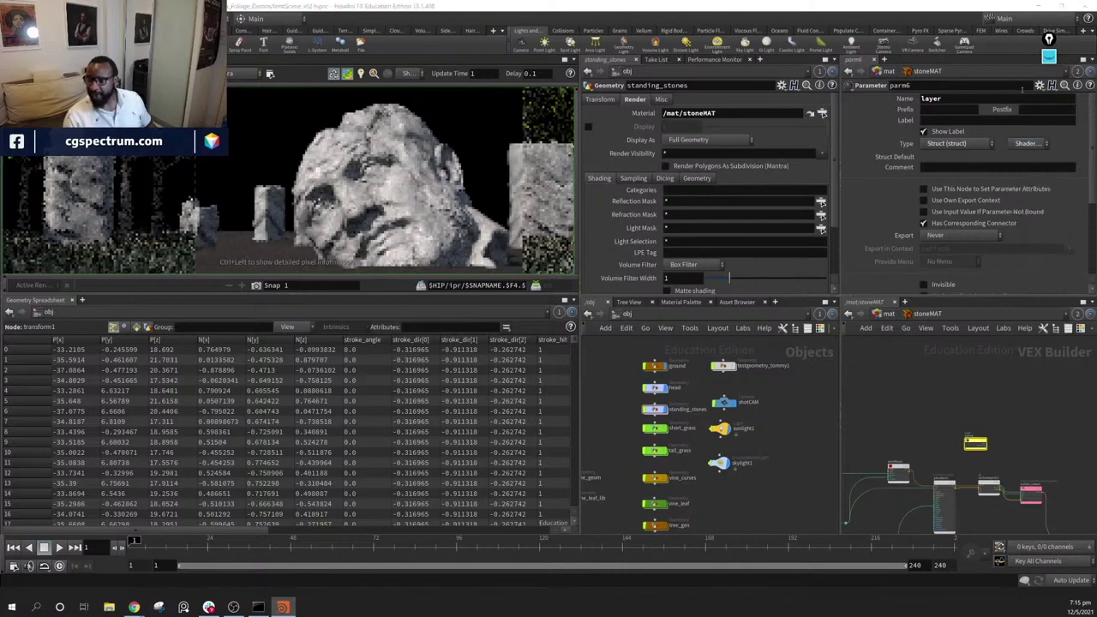
# Enable the layer parameter's own export context and set its export to Always in the surface context
pyautogui.scroll(-1, 1012, 213)
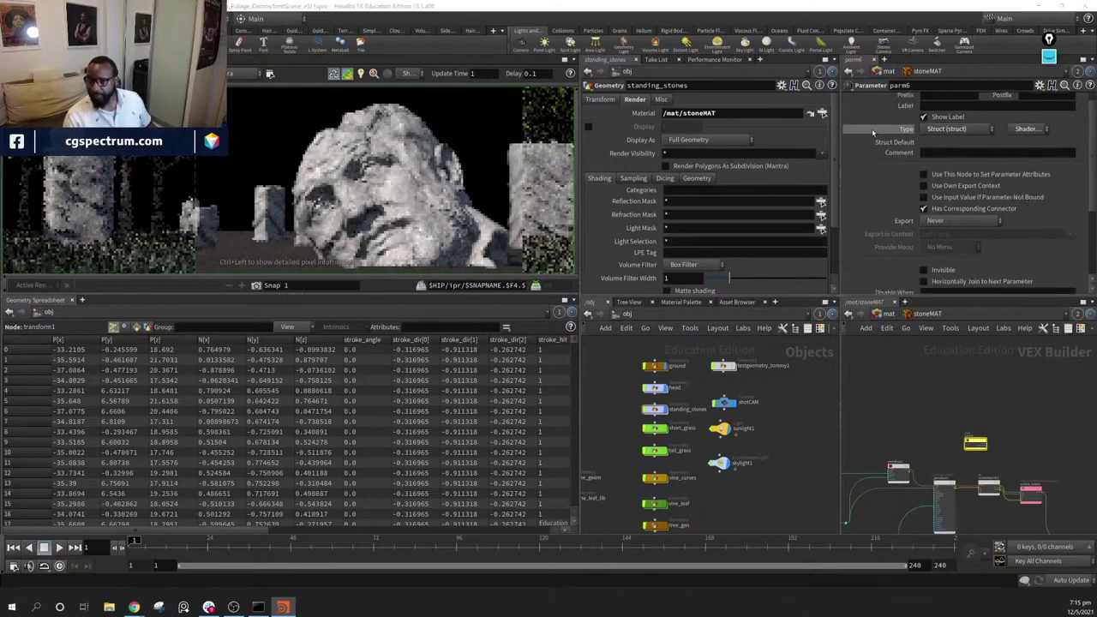
pyautogui.click(924, 186)
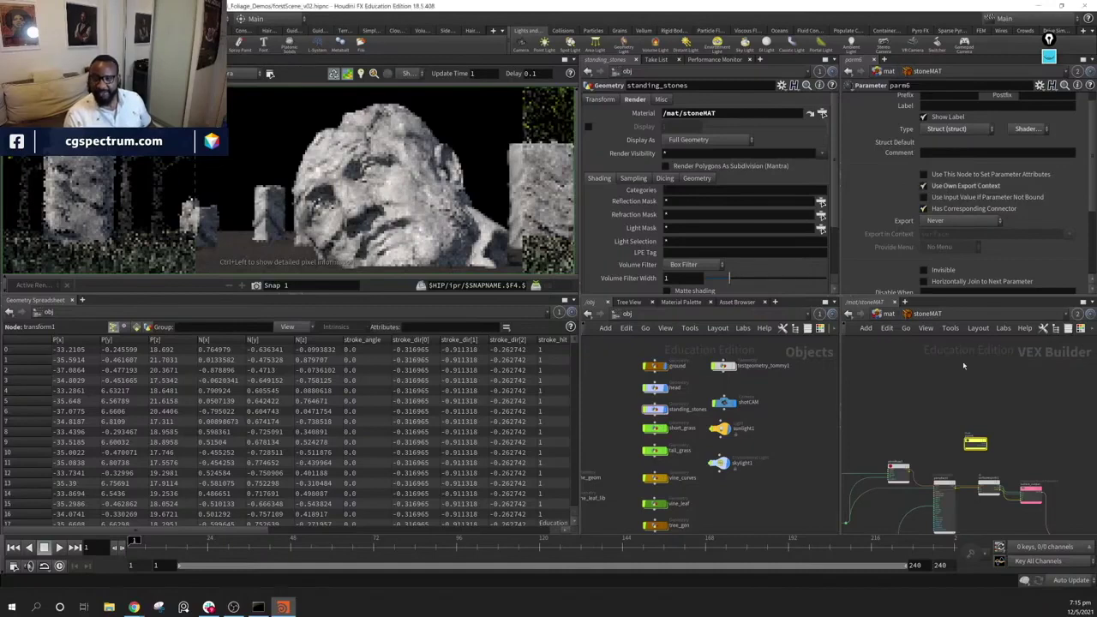
pyautogui.scroll(3, 1006, 461)
pyautogui.moveTo(961, 443); pyautogui.dragTo(940, 421)
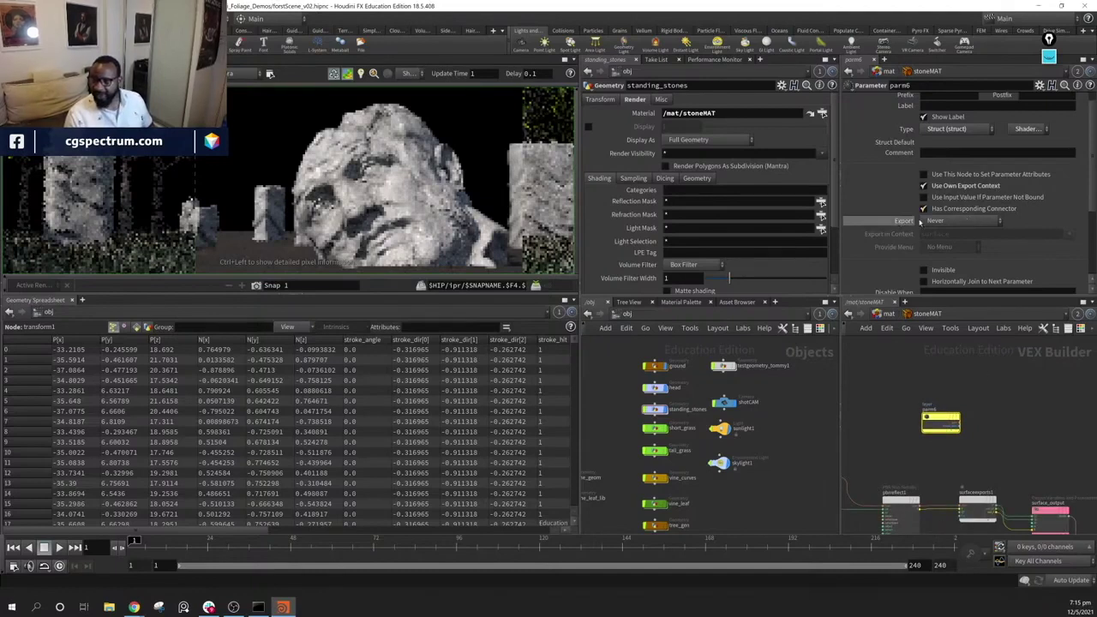
pyautogui.click(964, 221)
pyautogui.click(955, 250)
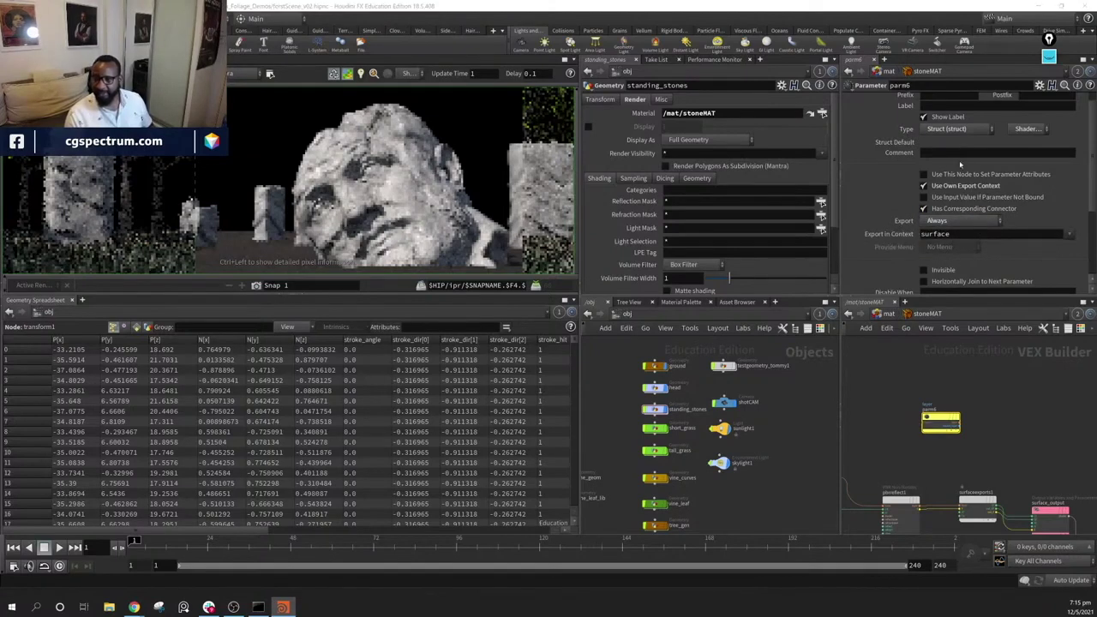
# Place the layer parameter above pbrreflect1 and wire pbrdiffuse1's layer output into its input
pyautogui.moveTo(1002, 426); pyautogui.dragTo(1051, 402, button='middle')
pyautogui.scroll(2, 948, 426)
pyautogui.moveTo(1004, 383); pyautogui.dragTo(978, 443)
pyautogui.moveTo(978, 442); pyautogui.dragTo(988, 357, button='middle')
pyautogui.moveTo(872, 385); pyautogui.dragTo(951, 363)
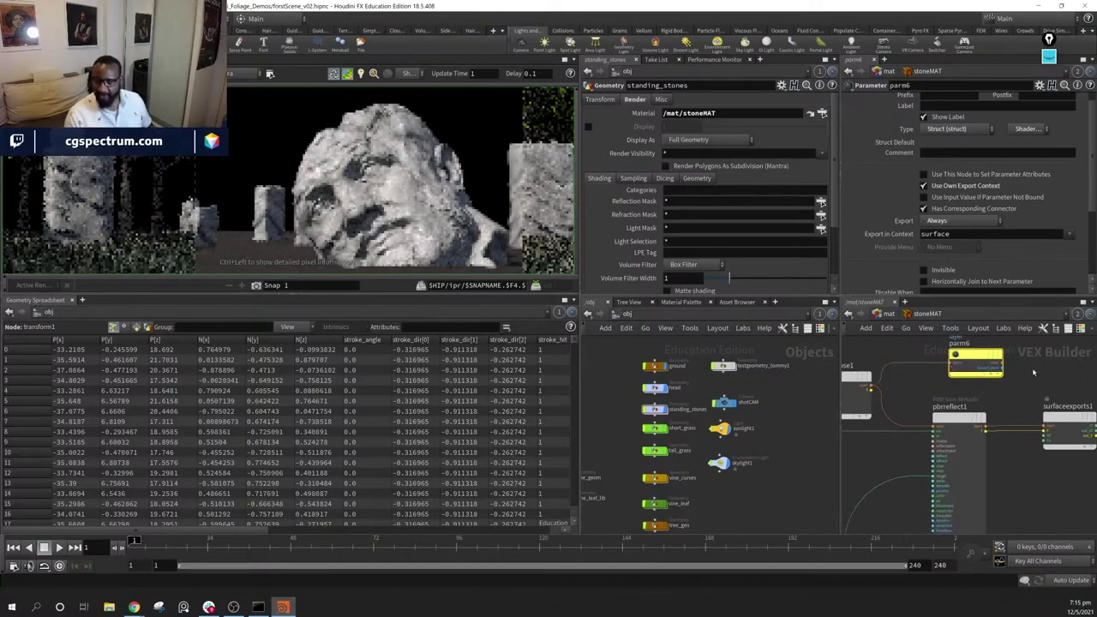
# Check the outputs on the stoneMAT node at material level, then return to the layer parameter inside its network
pyautogui.press('u')
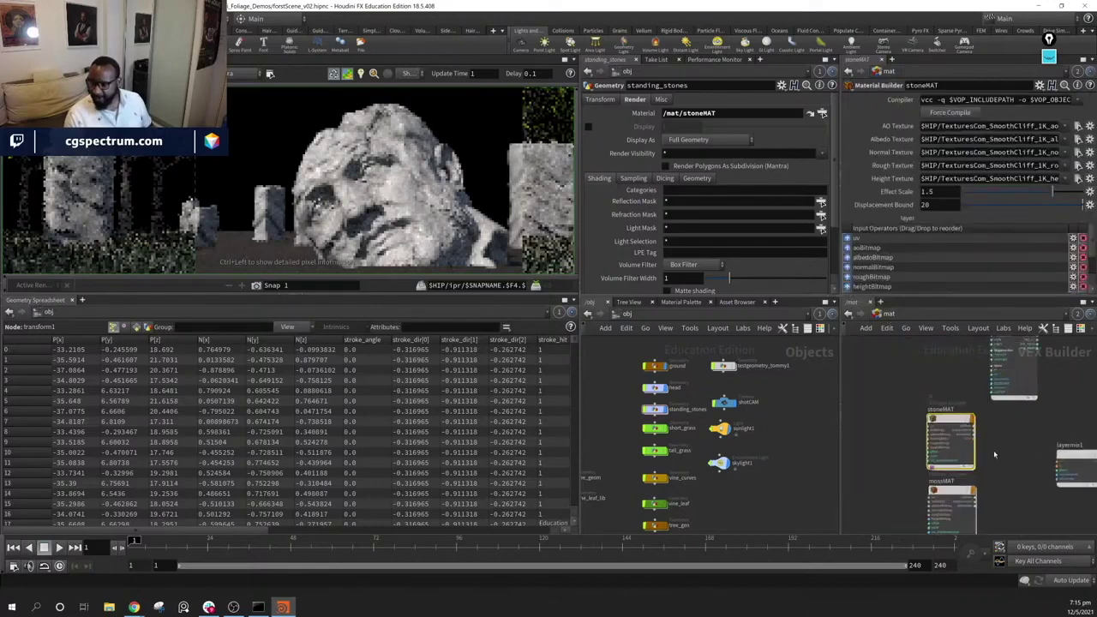
pyautogui.scroll(3, 994, 454)
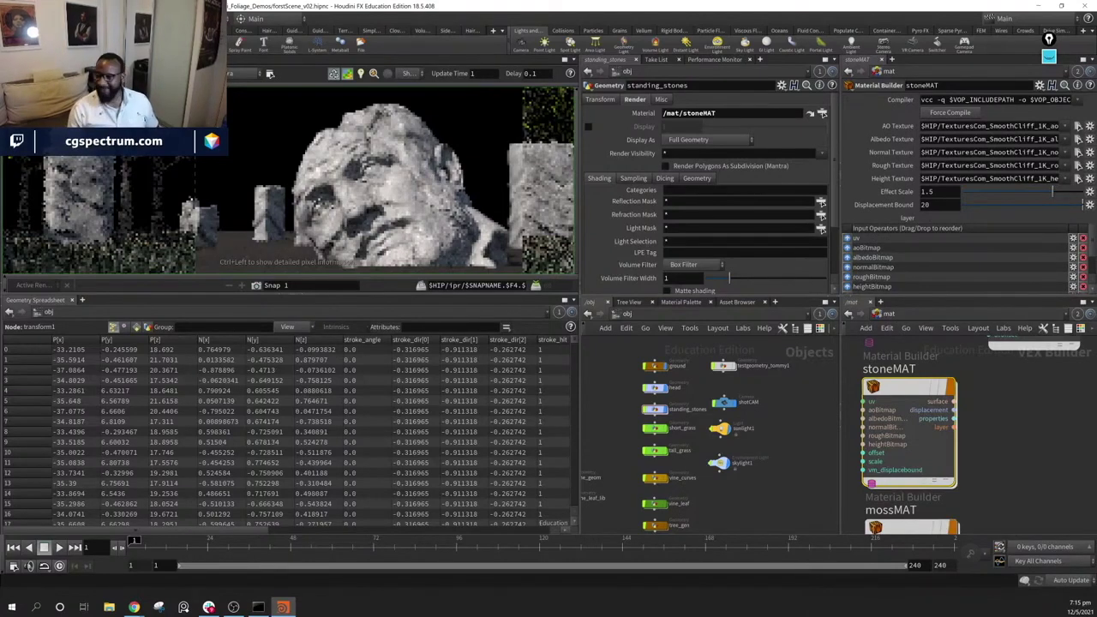
pyautogui.doubleClick(912, 392)
pyautogui.moveTo(936, 425); pyautogui.dragTo(1006, 438, button='middle')
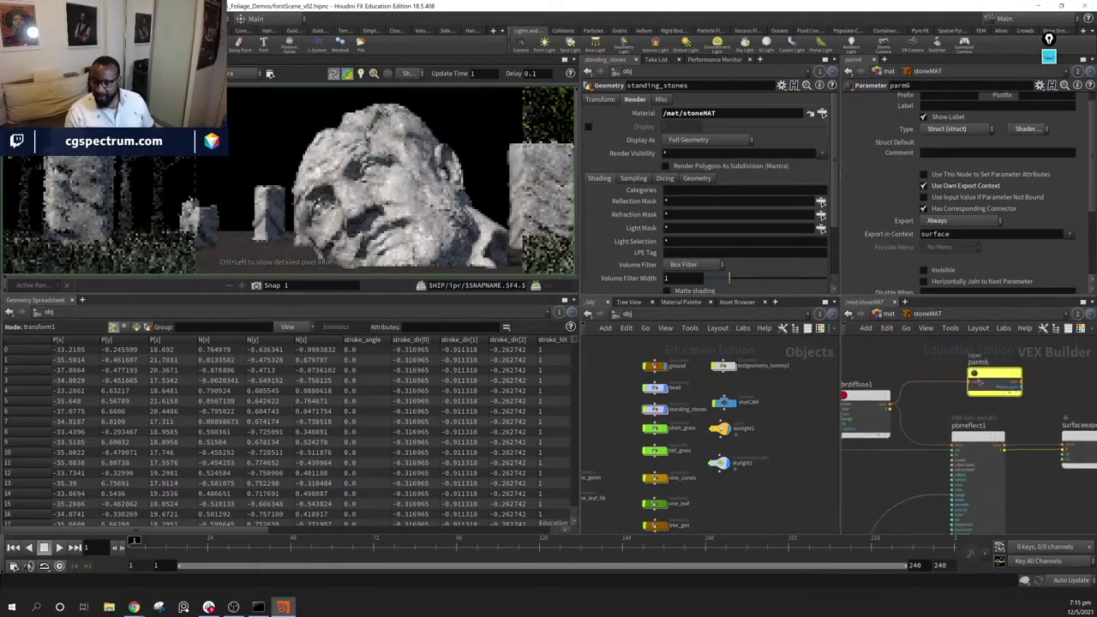
# Examine the stoneMAT network from the texture nodes through displace1 and back to the surface shading nodes
pyautogui.moveTo(911, 424); pyautogui.dragTo(1081, 411, button='middle')
pyautogui.scroll(-5, 965, 505)
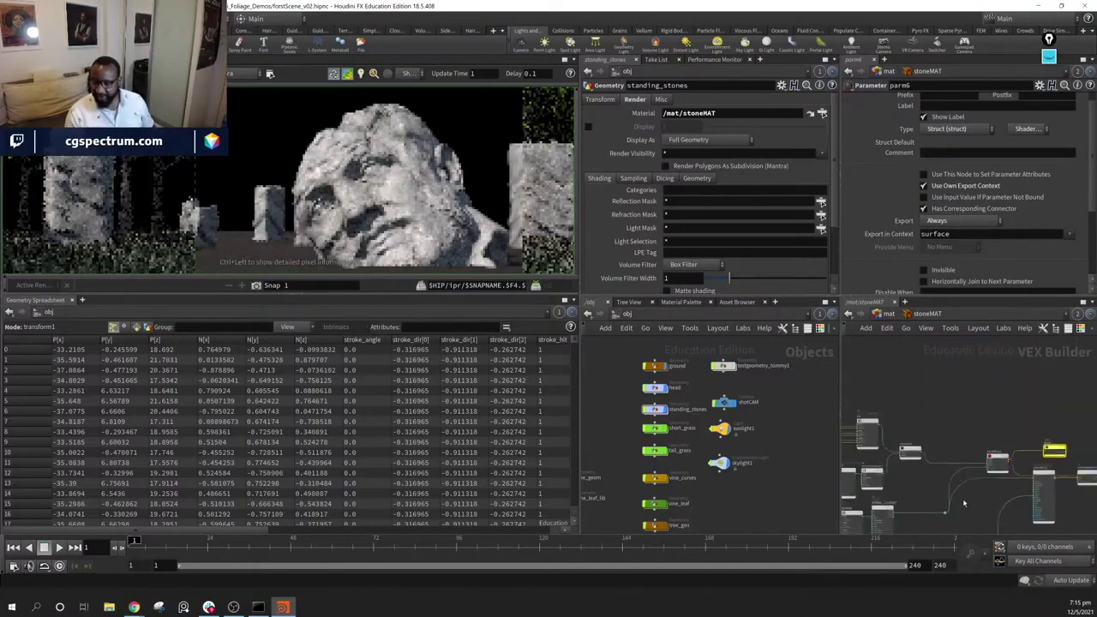
pyautogui.scroll(-3, 973, 467)
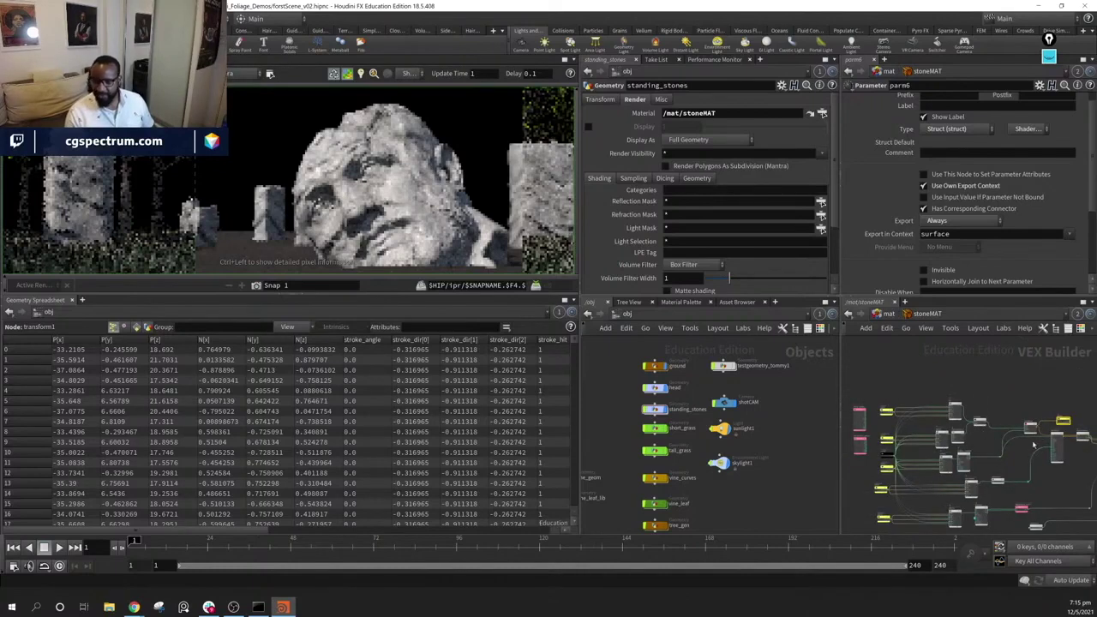
pyautogui.scroll(5, 999, 428)
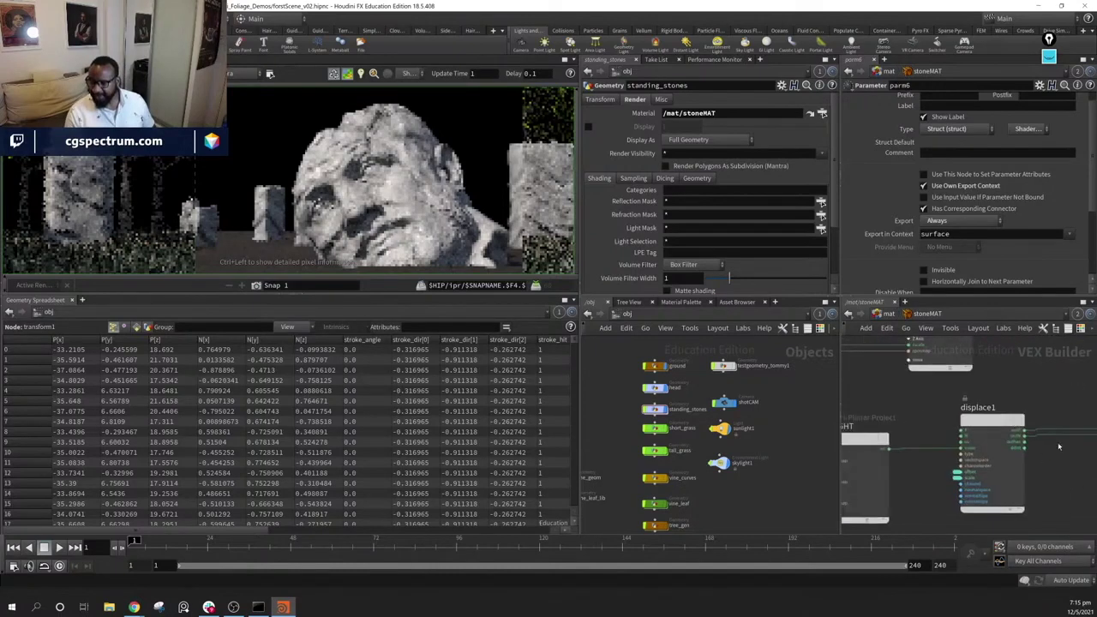
pyautogui.moveTo(1058, 446); pyautogui.dragTo(966, 470, button='middle')
pyautogui.scroll(-3, 951, 455)
pyautogui.moveTo(1007, 425); pyautogui.dragTo(829, 566, button='middle')
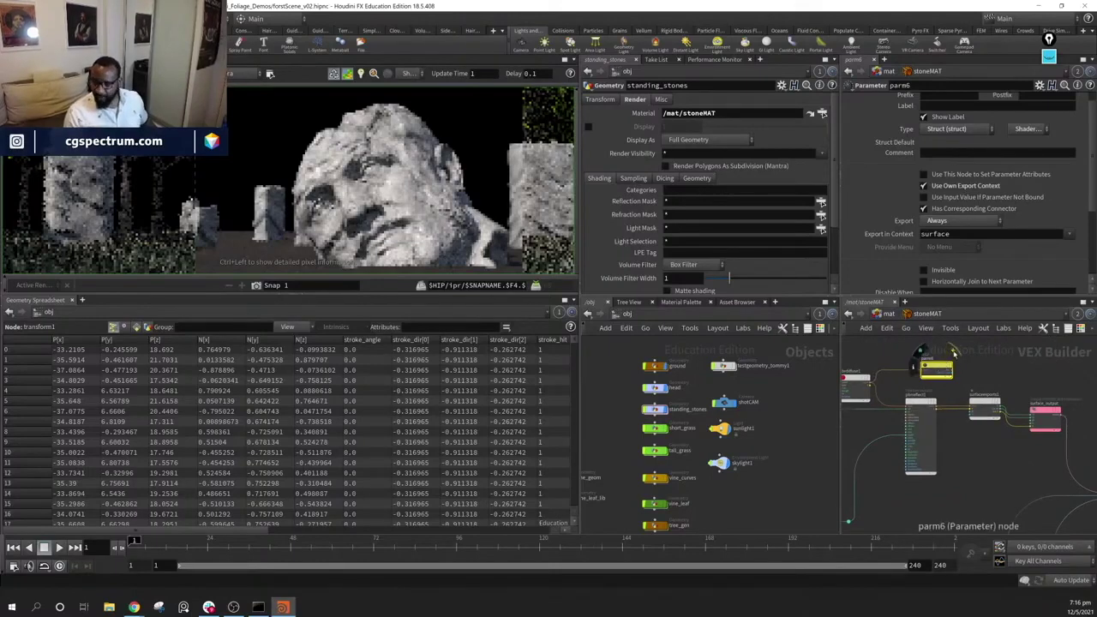
# Duplicate the layer parameter, cut the copy's input wire, and place the copy below displacement_output
pyautogui.moveTo(942, 374); pyautogui.dragTo(968, 364, button='middle')
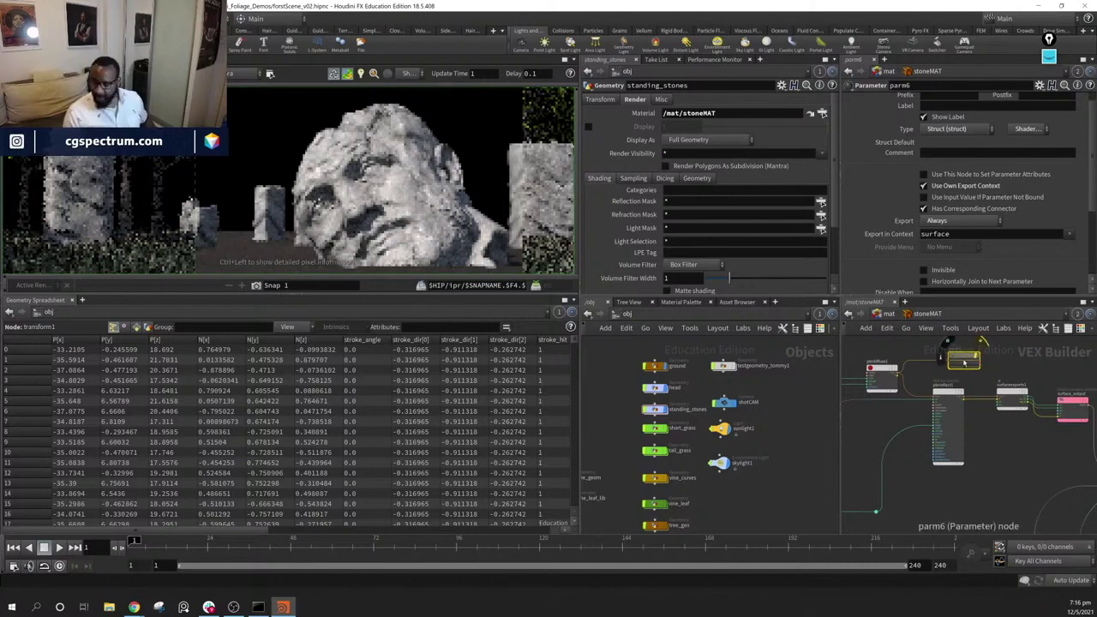
pyautogui.keyDown('alt'); pyautogui.moveTo(965, 360); pyautogui.dragTo(994, 474); pyautogui.keyUp('alt')
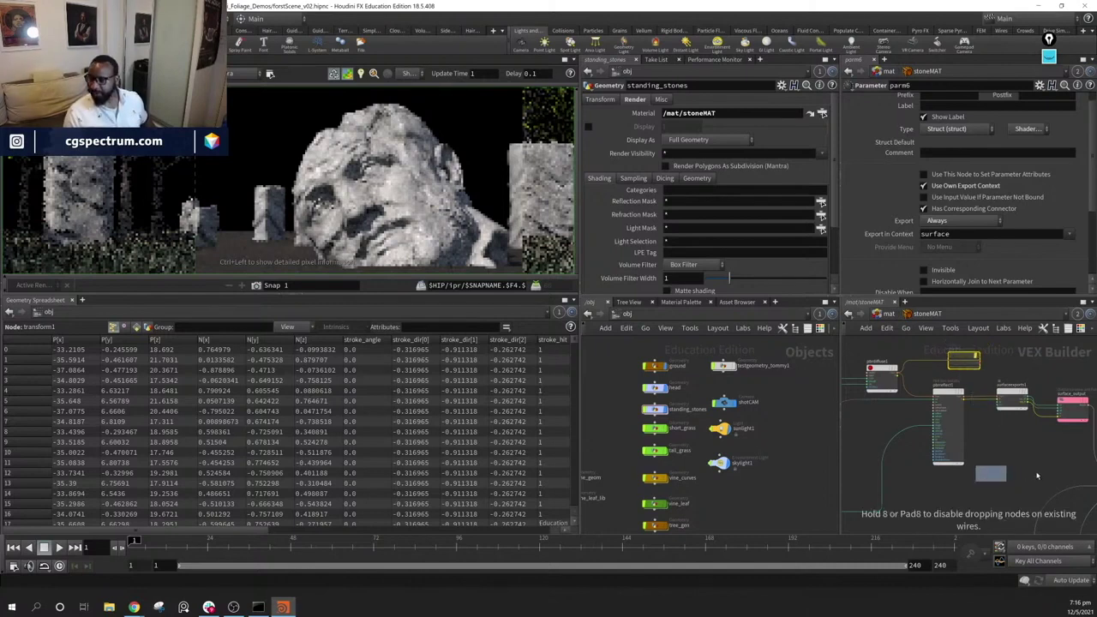
pyautogui.click(1039, 477)
pyautogui.moveTo(1011, 454); pyautogui.dragTo(1002, 476)
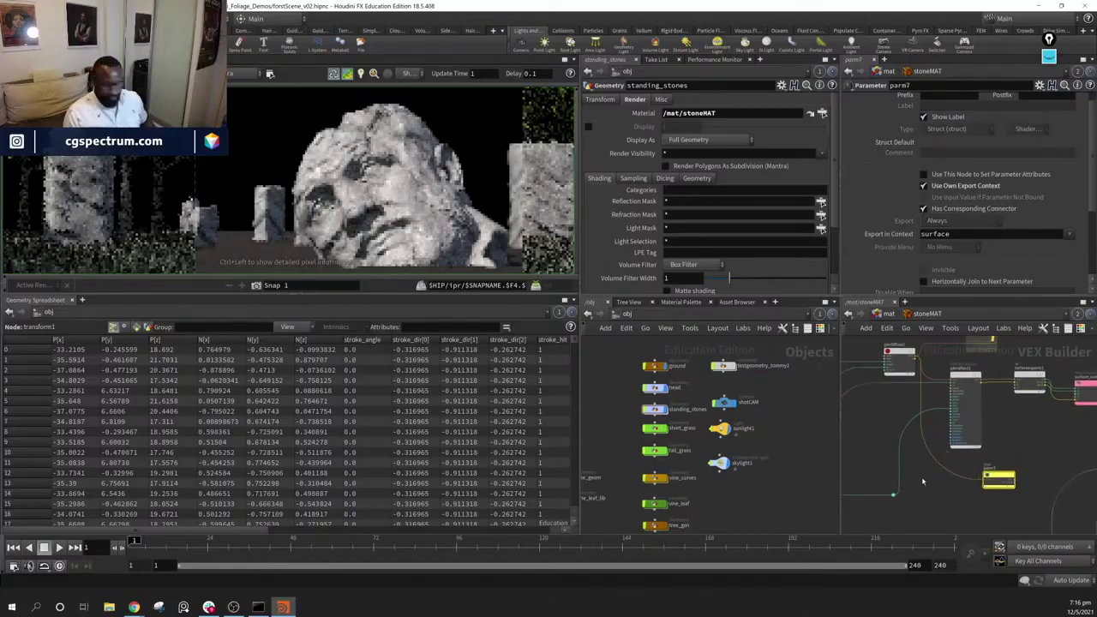
pyautogui.press('y')
pyautogui.moveTo(954, 463); pyautogui.dragTo(935, 513)
pyautogui.moveTo(968, 520); pyautogui.dragTo(1040, 408, button='middle')
pyautogui.moveTo(1008, 392); pyautogui.dragTo(910, 502)
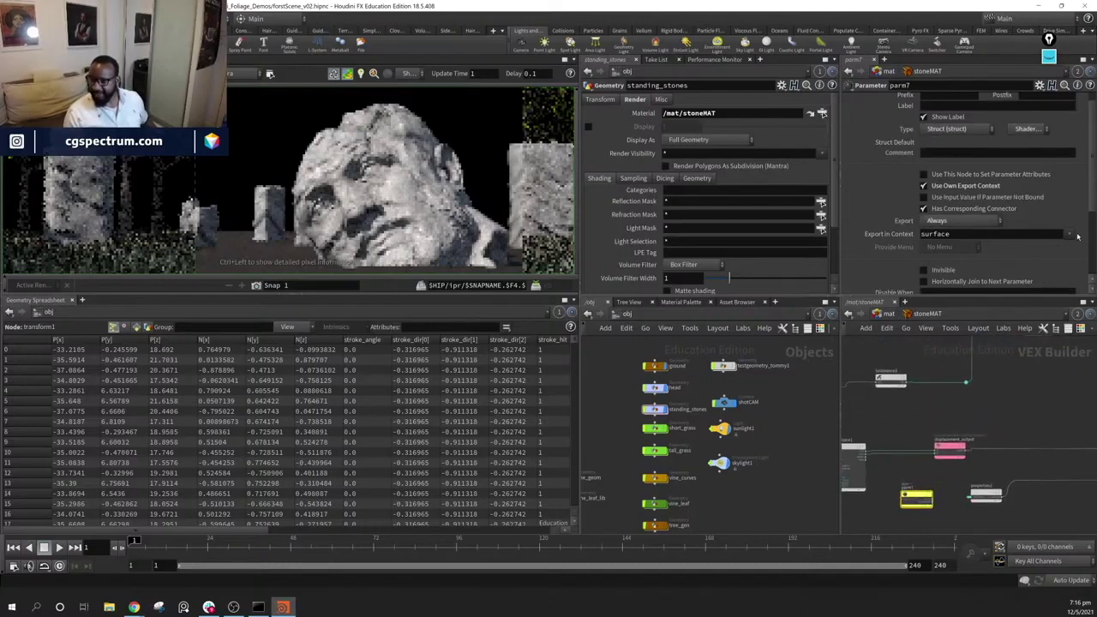
# Set the duplicated layer parameter's export context to displace only
pyautogui.doubleClick(967, 235)
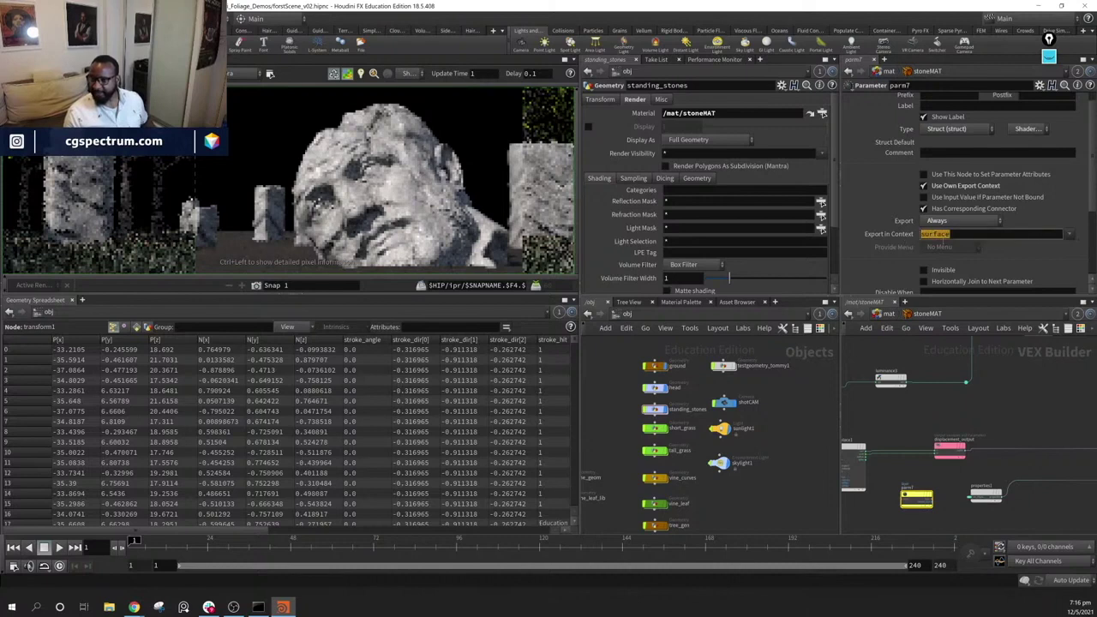
pyautogui.click(1069, 235)
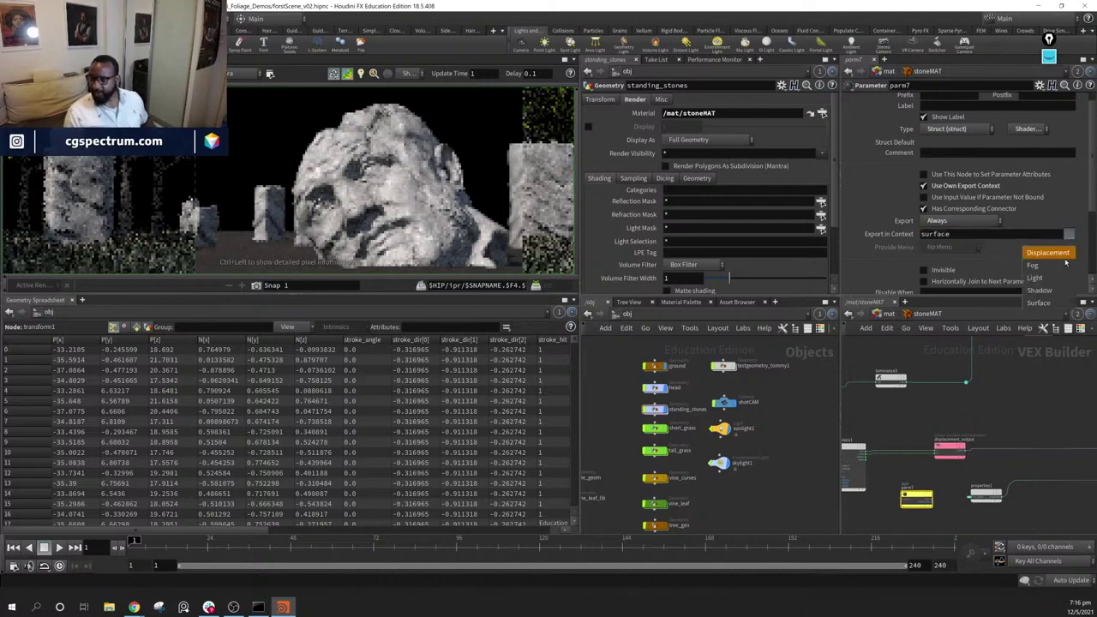
pyautogui.click(1052, 253)
pyautogui.doubleClick(950, 235)
pyautogui.click(955, 235)
pyautogui.press('BackSpace')
pyautogui.press('BackSpace')
pyautogui.press('BackSpace')
pyautogui.press('BackSpace')
pyautogui.press('BackSpace')
pyautogui.press('BackSpace')
pyautogui.press('BackSpace')
pyautogui.press('BackSpace')
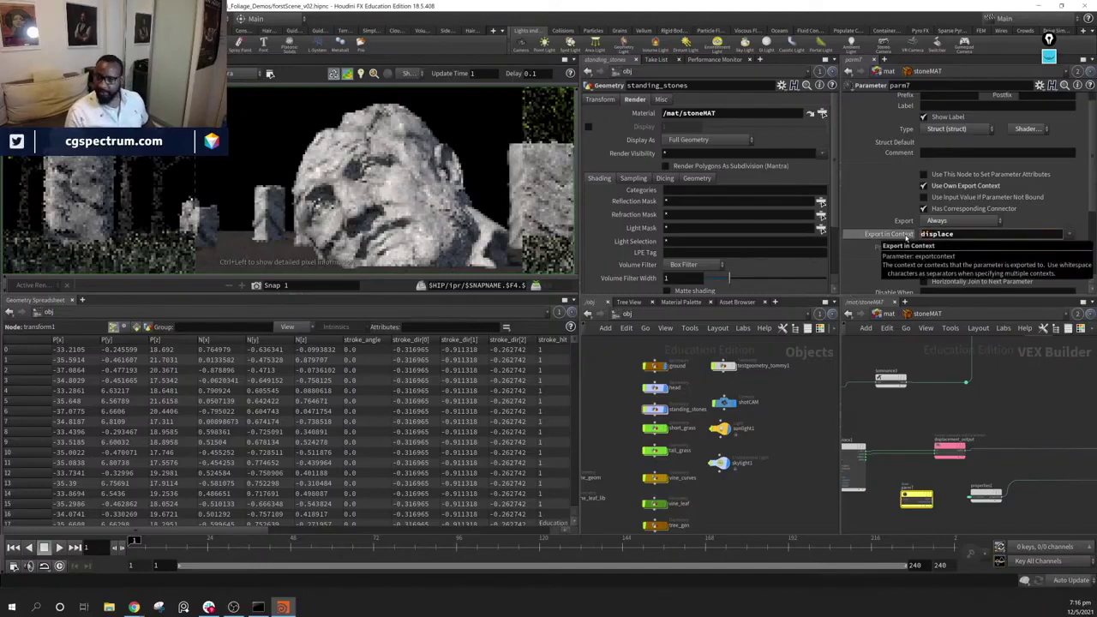
pyautogui.press('Return')
pyautogui.scroll(1, 992, 224)
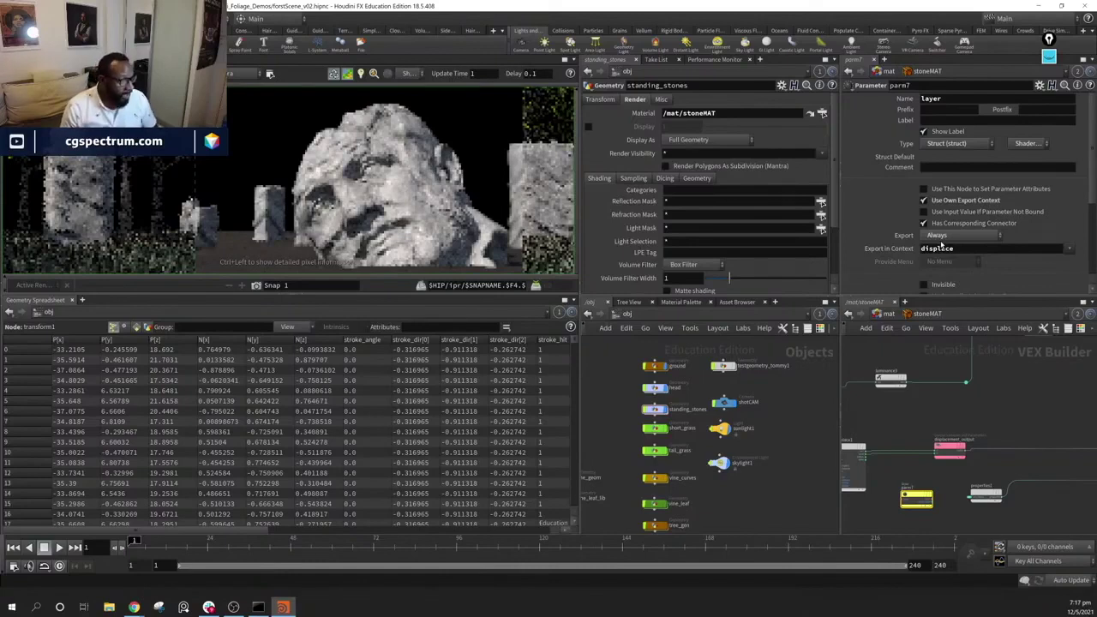
# Examine how the duplicated layer parameter sits relative to displace1, displacement_output and the surface branch
pyautogui.moveTo(1049, 392); pyautogui.dragTo(1082, 394, button='middle')
pyautogui.moveTo(1010, 480); pyautogui.dragTo(1002, 508, button='middle')
pyautogui.scroll(4, 1050, 473)
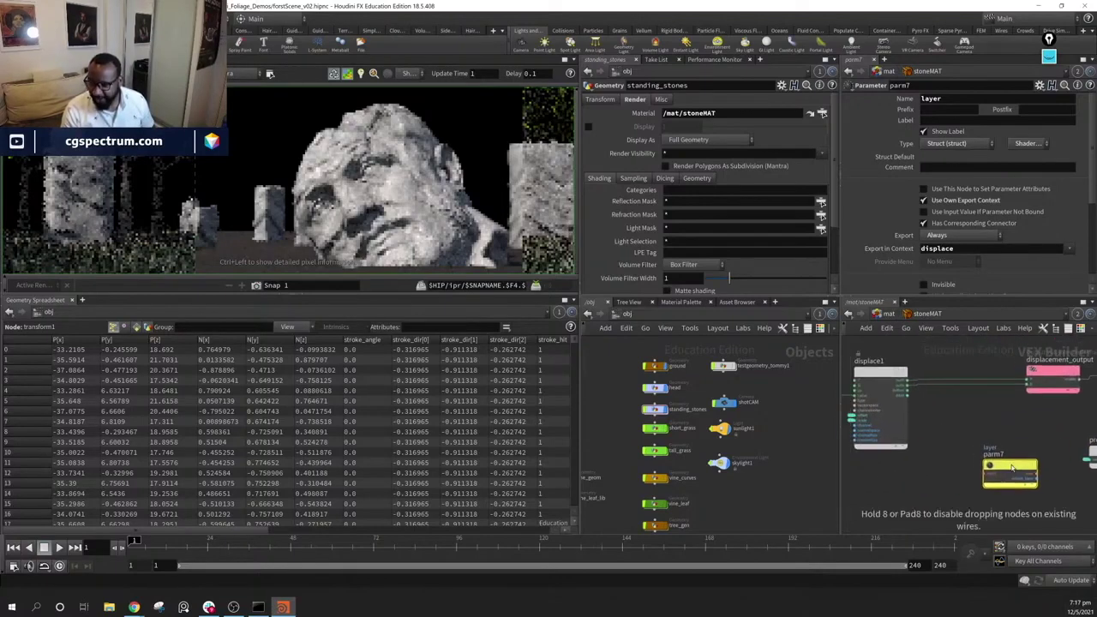
pyautogui.scroll(-5, 998, 471)
pyautogui.scroll(3, 1005, 489)
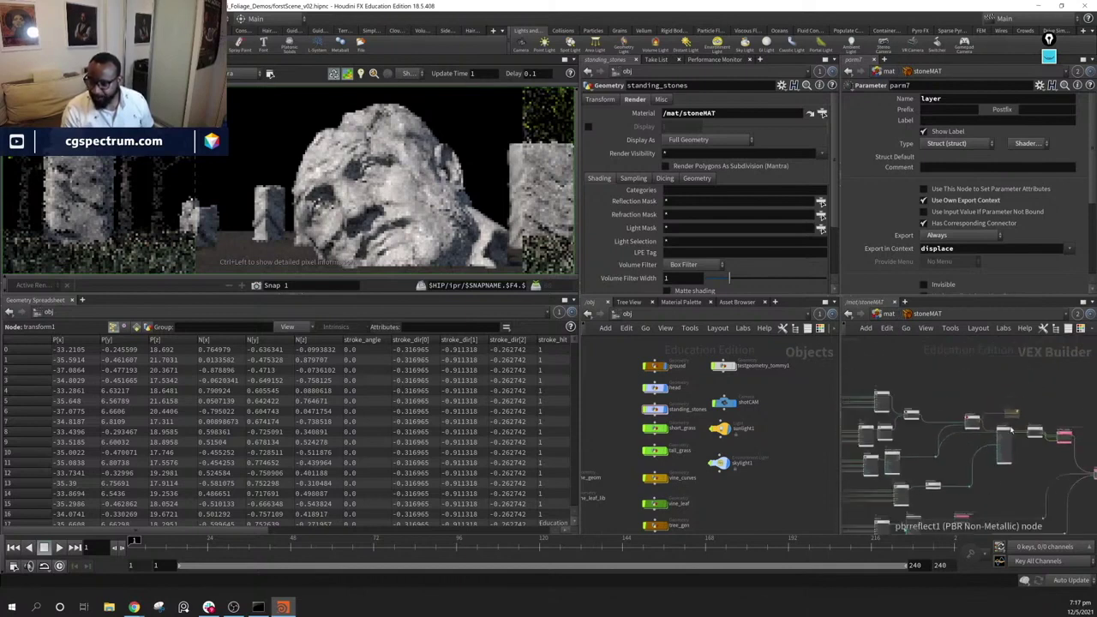
pyautogui.scroll(4, 955, 493)
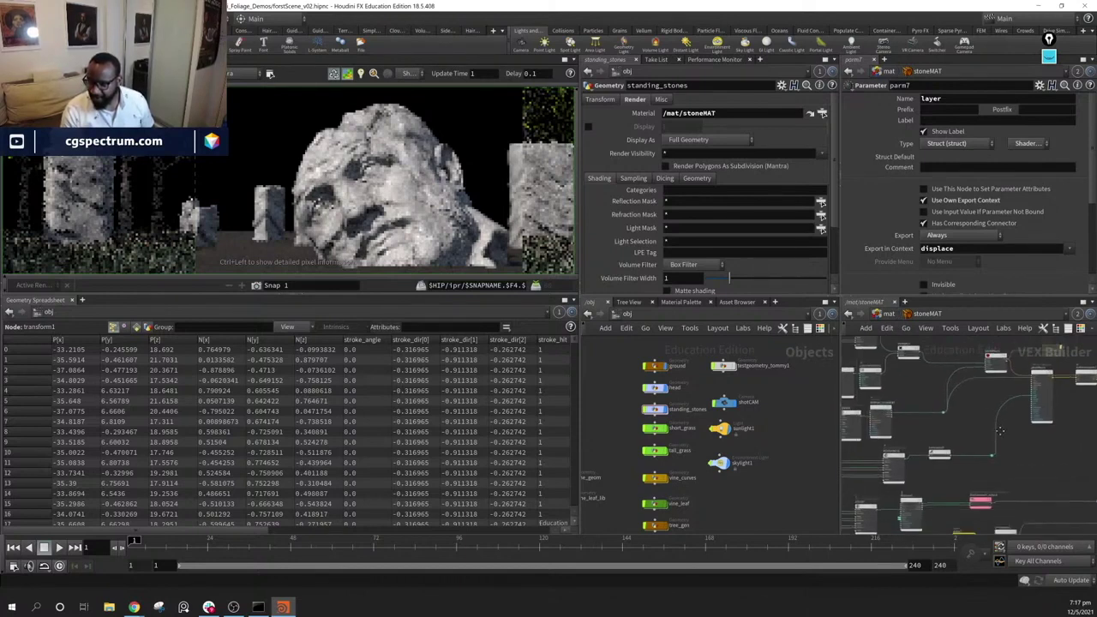
pyautogui.scroll(2, 948, 441)
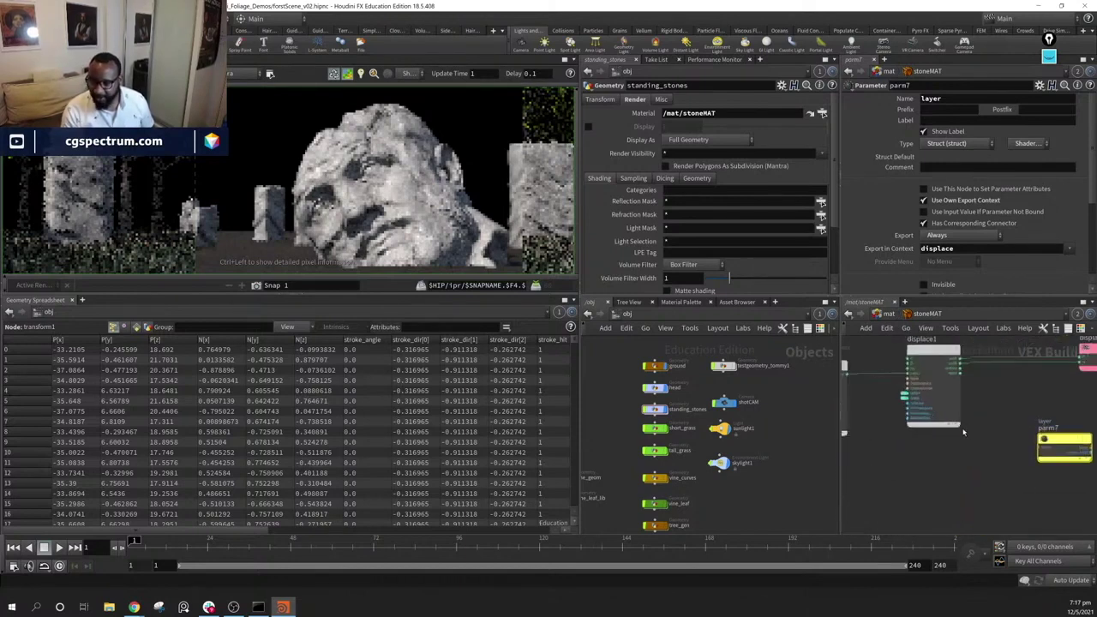
pyautogui.moveTo(985, 398); pyautogui.dragTo(911, 414, button='middle')
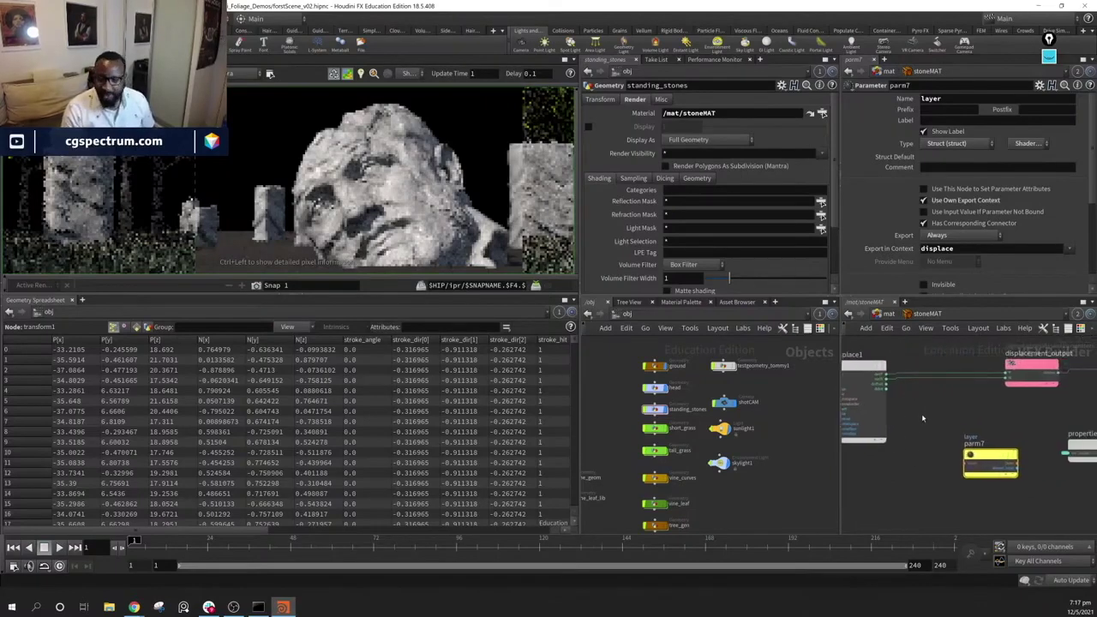
pyautogui.moveTo(923, 415); pyautogui.dragTo(911, 418, button='middle')
# Move the duplicated layer parameter away from displace1 to leave free space between the two nodes
pyautogui.doubleClick(970, 445)
pyautogui.click(957, 402)
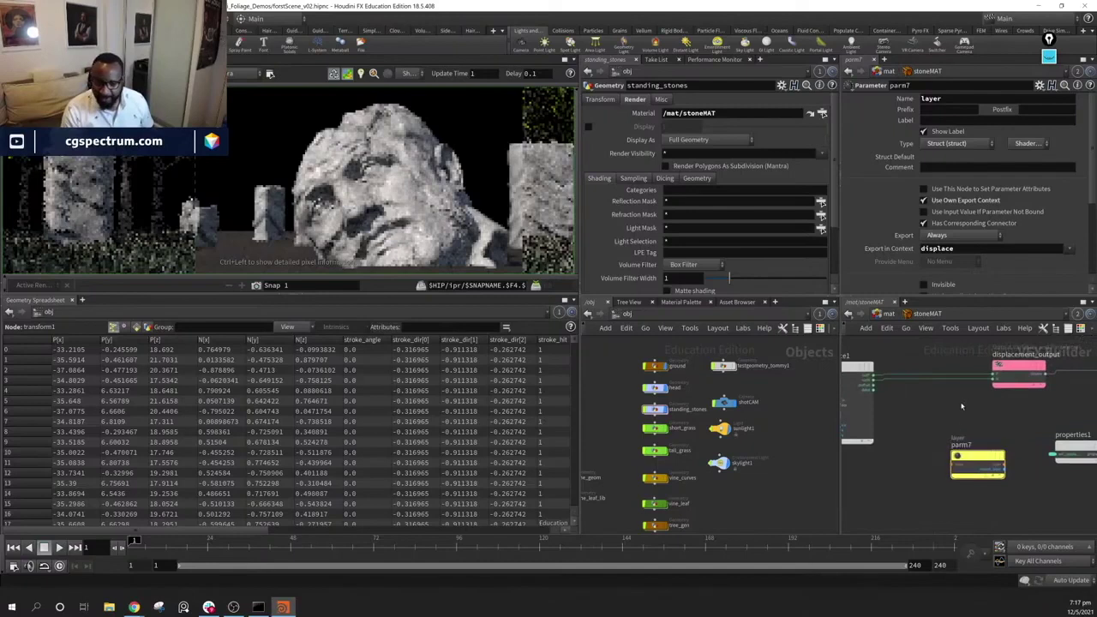
pyautogui.moveTo(975, 458); pyautogui.dragTo(1006, 470)
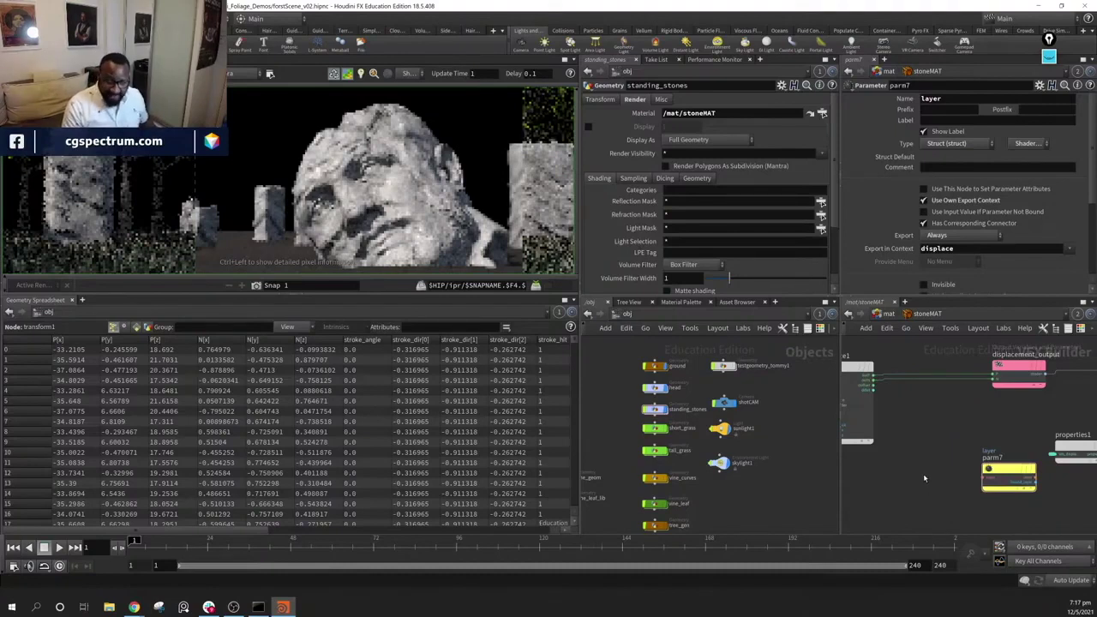
# Try out a Layer Pack node beside the duplicated layer parameter and delete it
pyautogui.press('Tab')
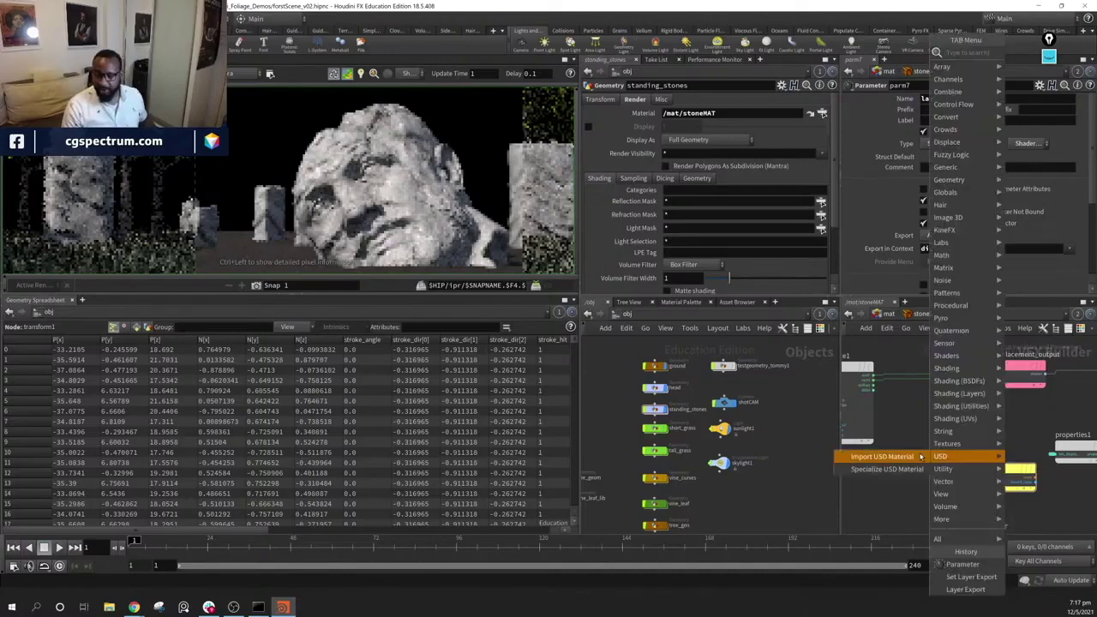
pyautogui.write('layer')
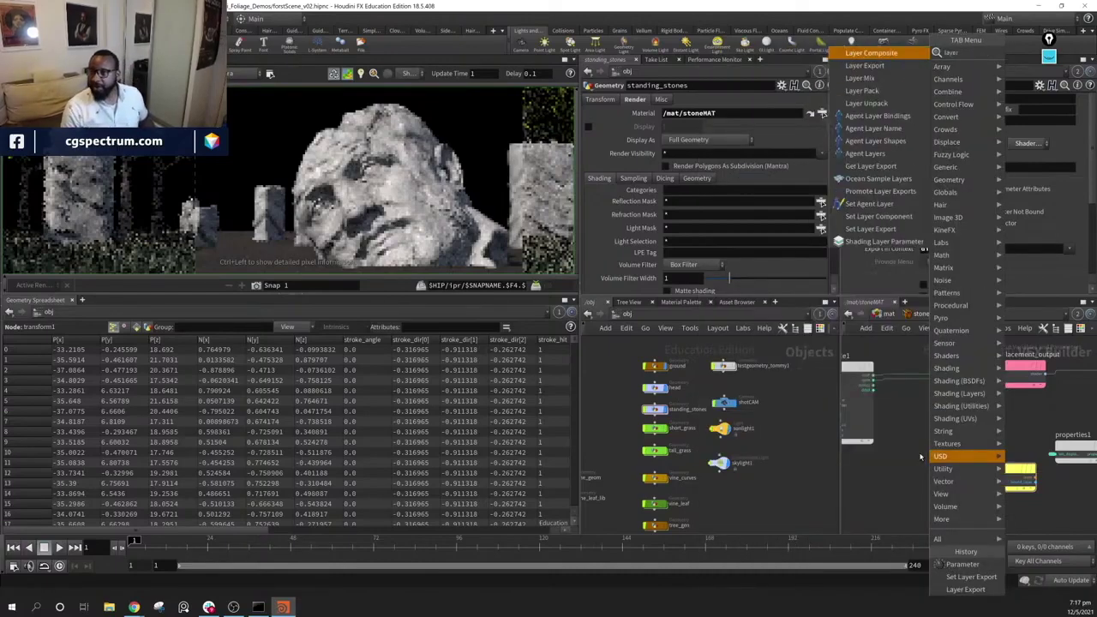
pyautogui.press('Down')
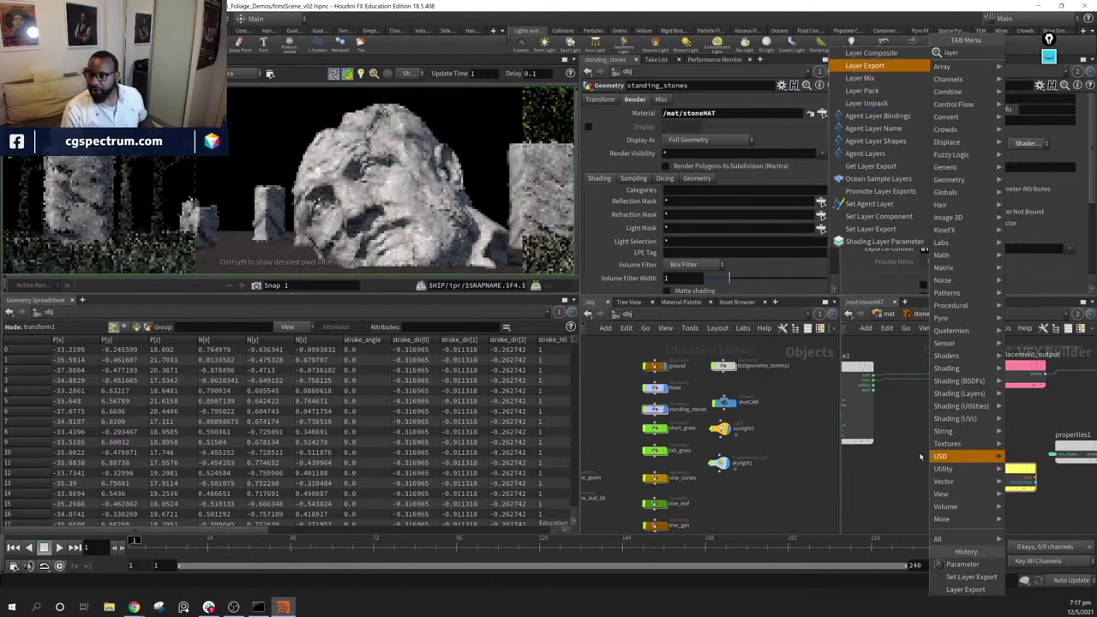
pyautogui.press('Down')
pyautogui.press('Down')
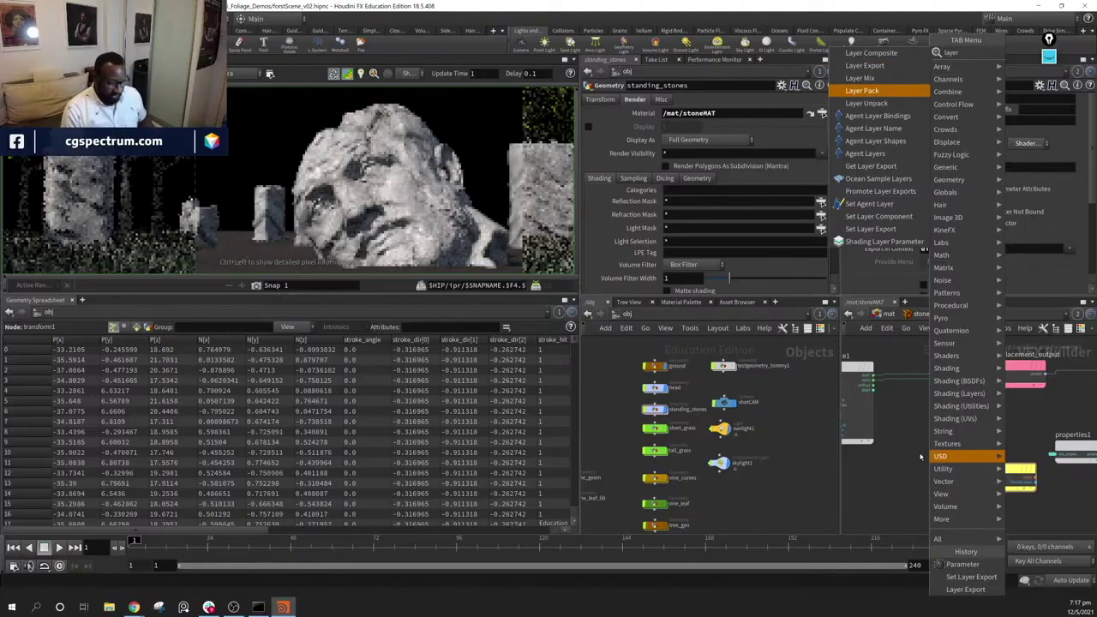
pyautogui.press('Return')
pyautogui.click(920, 456)
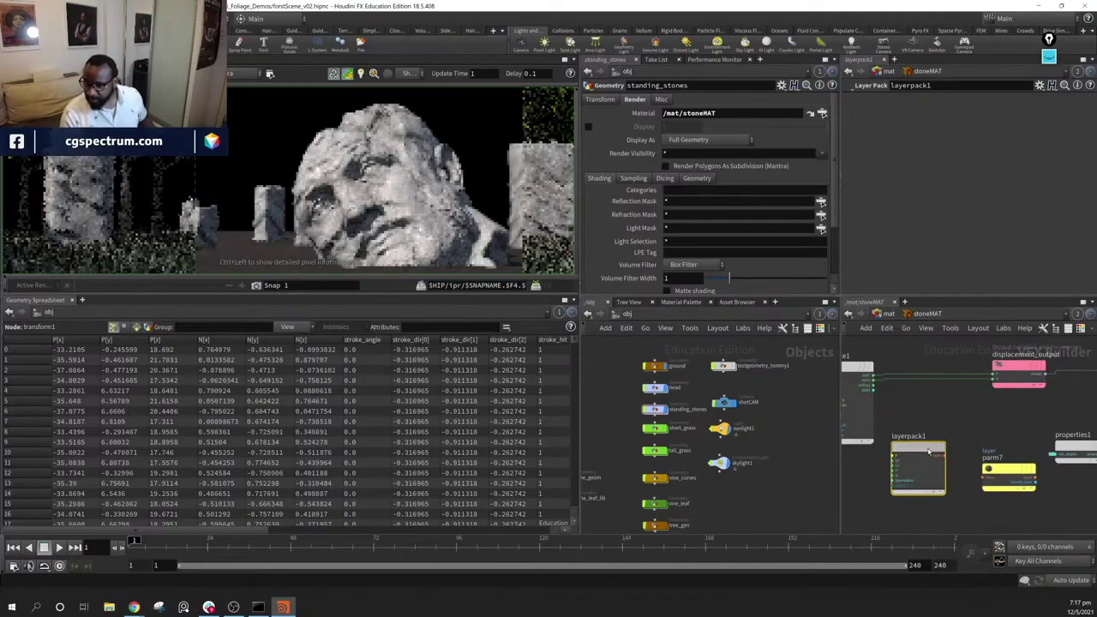
pyautogui.moveTo(920, 457); pyautogui.dragTo(939, 438)
pyautogui.press('Delete')
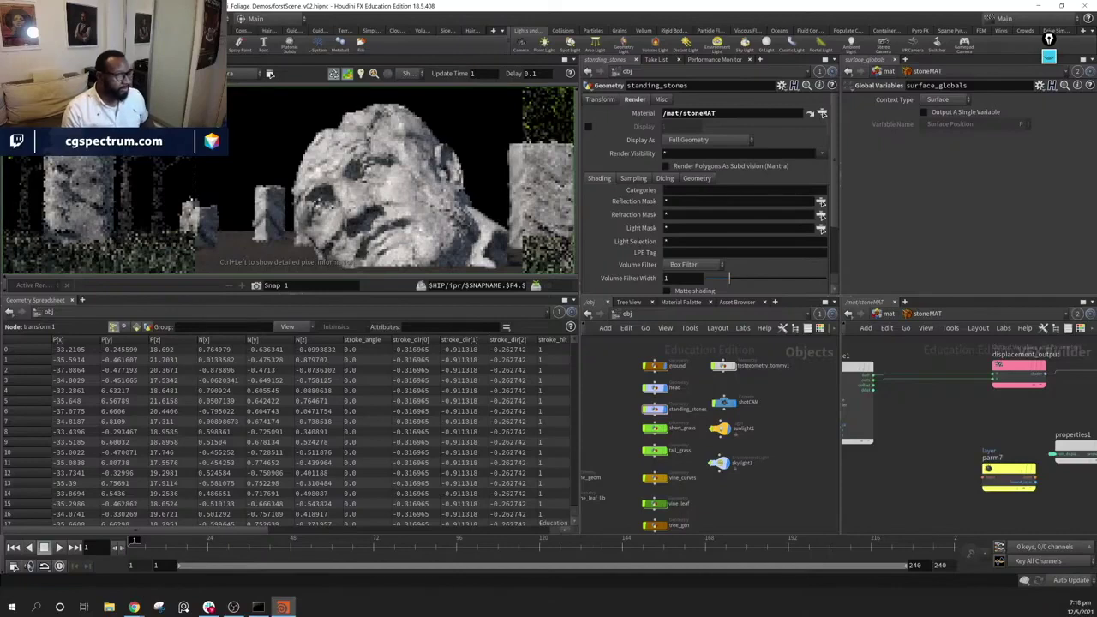
# Reposition the duplicated layer parameter slightly closer to displace1, below displacement_output
pyautogui.hotkey('alt', 'Tab')
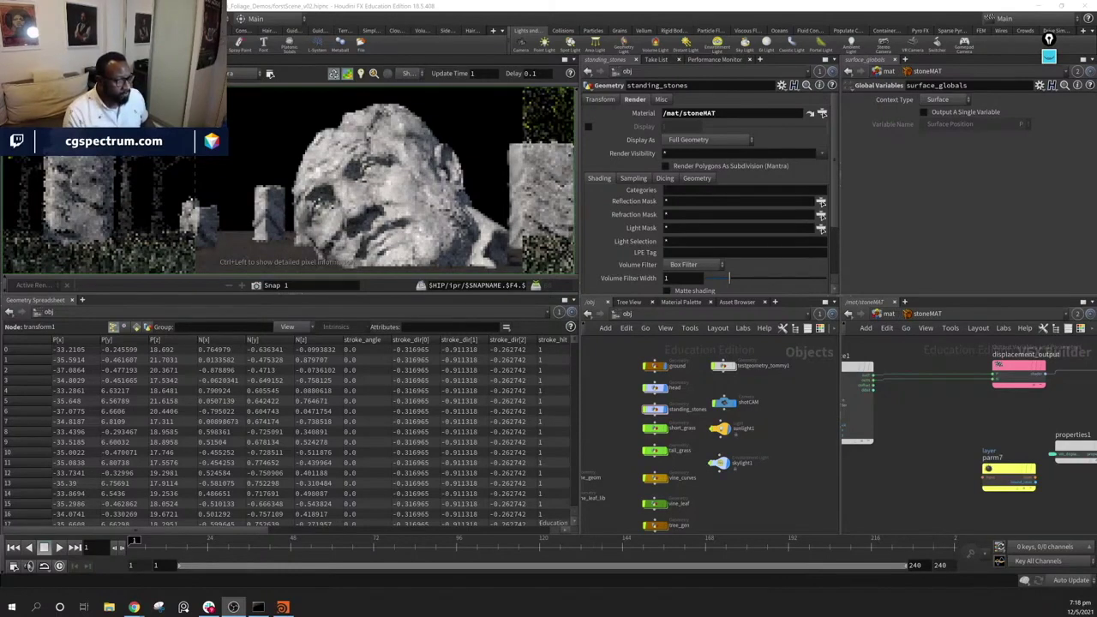
pyautogui.moveTo(1008, 487); pyautogui.dragTo(963, 484)
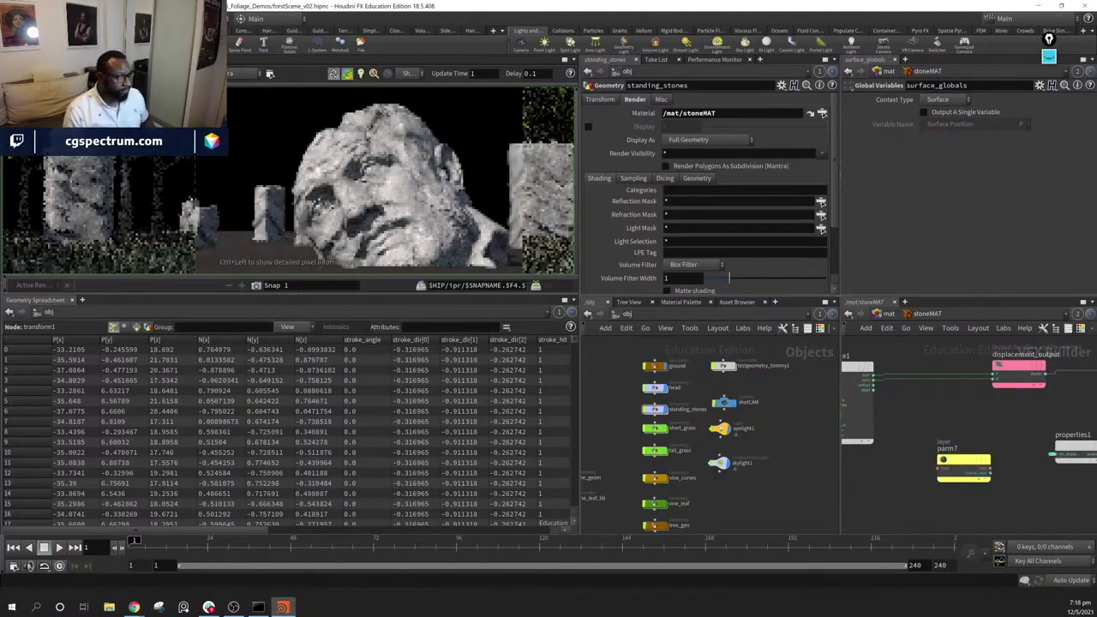
pyautogui.hotkey('alt', 'Tab')
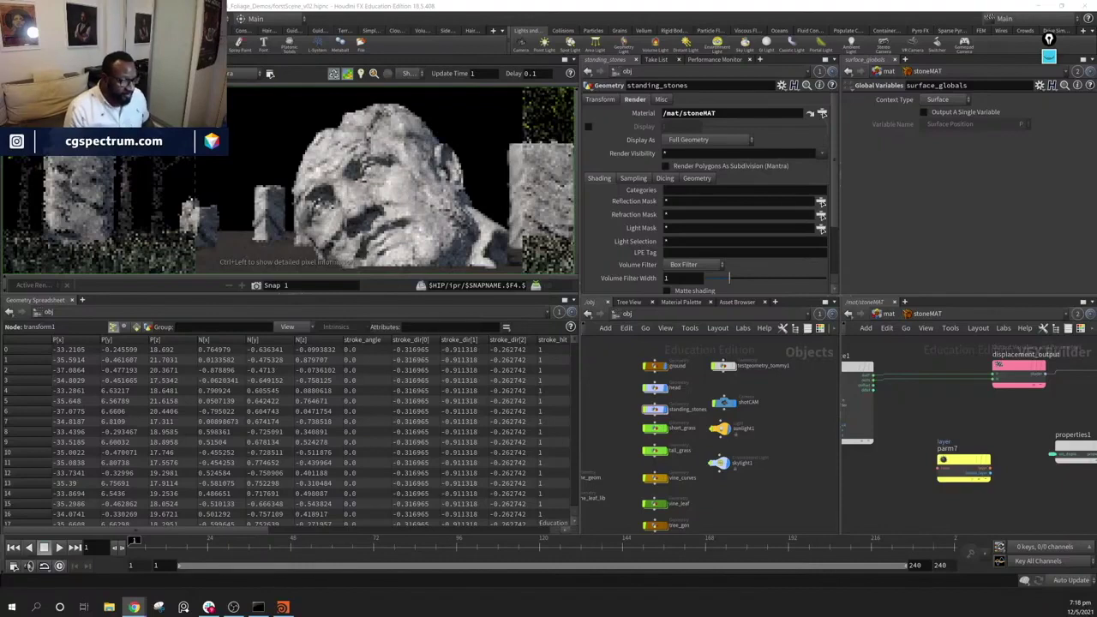
pyautogui.moveTo(963, 462); pyautogui.dragTo(973, 454)
pyautogui.moveTo(880, 422); pyautogui.dragTo(924, 409, button='middle')
pyautogui.scroll(-2, 923, 407)
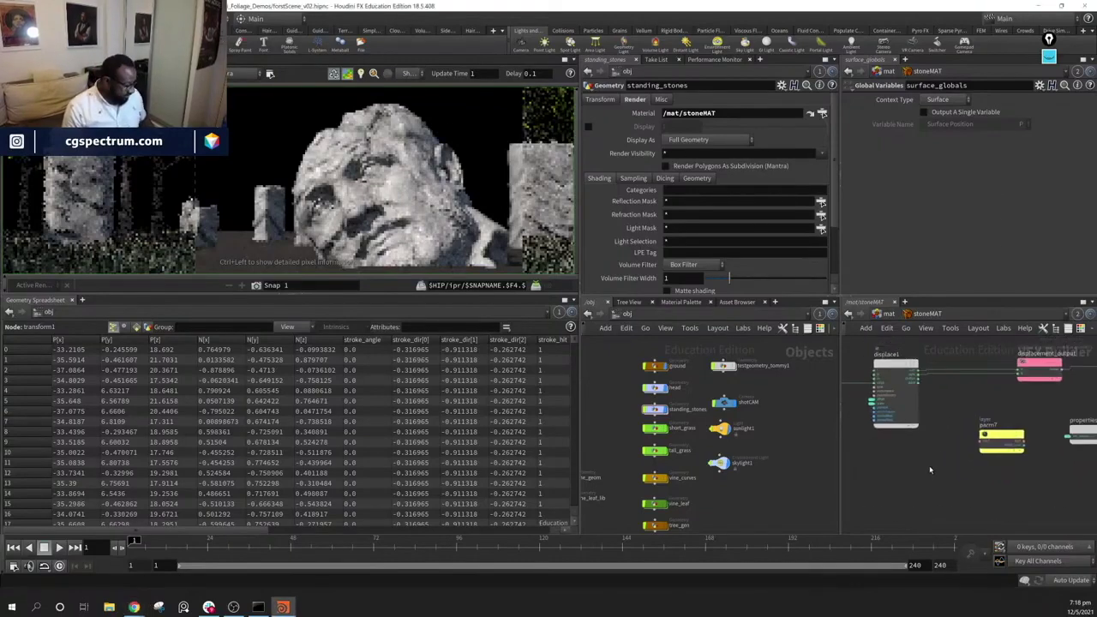
# Try out a Set Layer Export node below displace1 and delete it
pyautogui.press('Tab')
pyautogui.moveTo(931, 468)
pyautogui.write('layer')
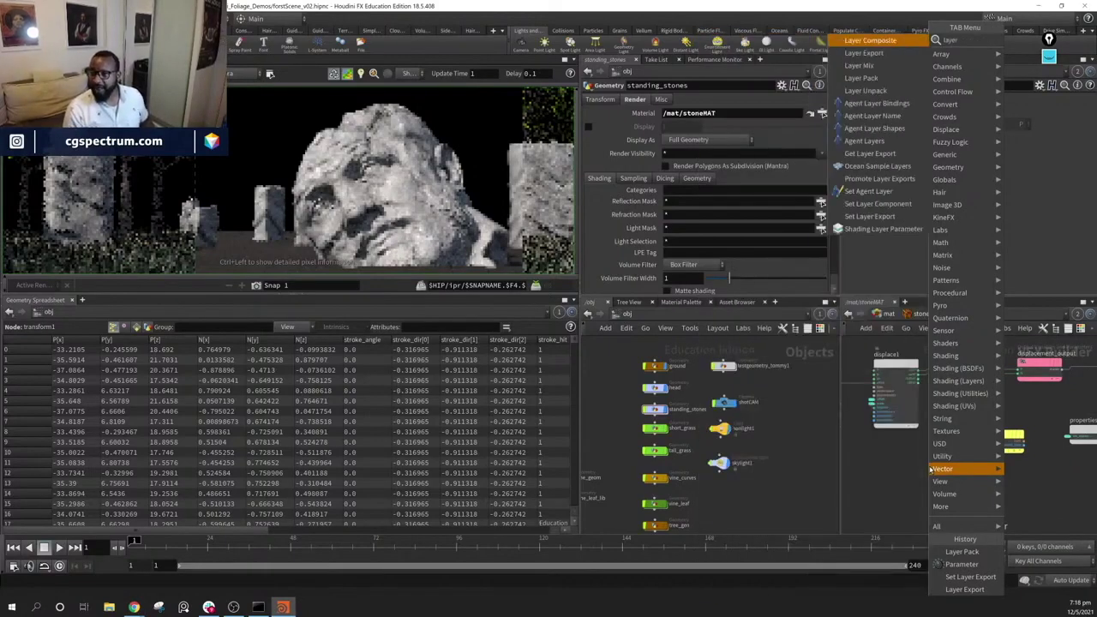
pyautogui.press('Down')
pyautogui.press('Down')
pyautogui.press('Down')
pyautogui.press('Down')
pyautogui.press('Down')
pyautogui.press('Down')
pyautogui.press('Down')
pyautogui.press('Down')
pyautogui.press('Down')
pyautogui.press('Down')
pyautogui.press('Down')
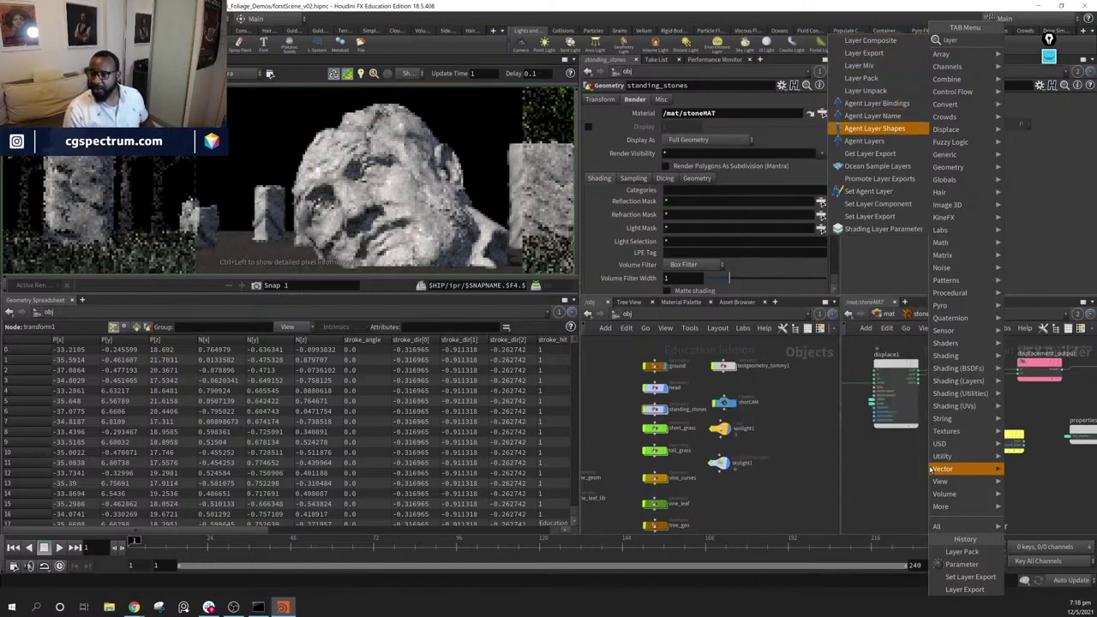
pyautogui.press('Down')
pyautogui.press('Down')
pyautogui.press('Down')
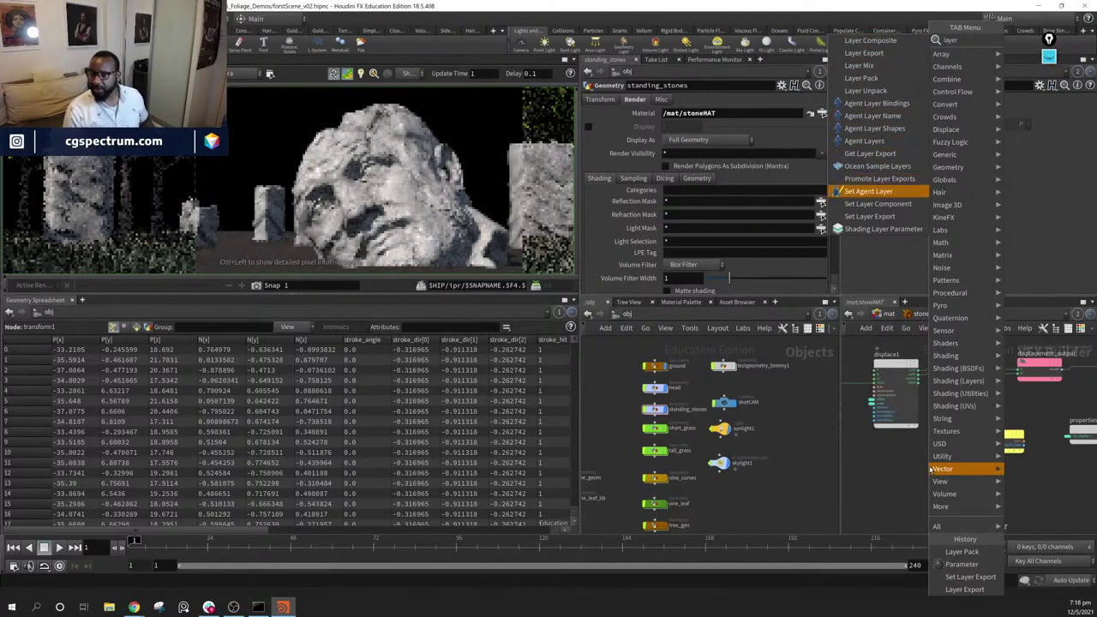
pyautogui.press('Return')
pyautogui.click(930, 469)
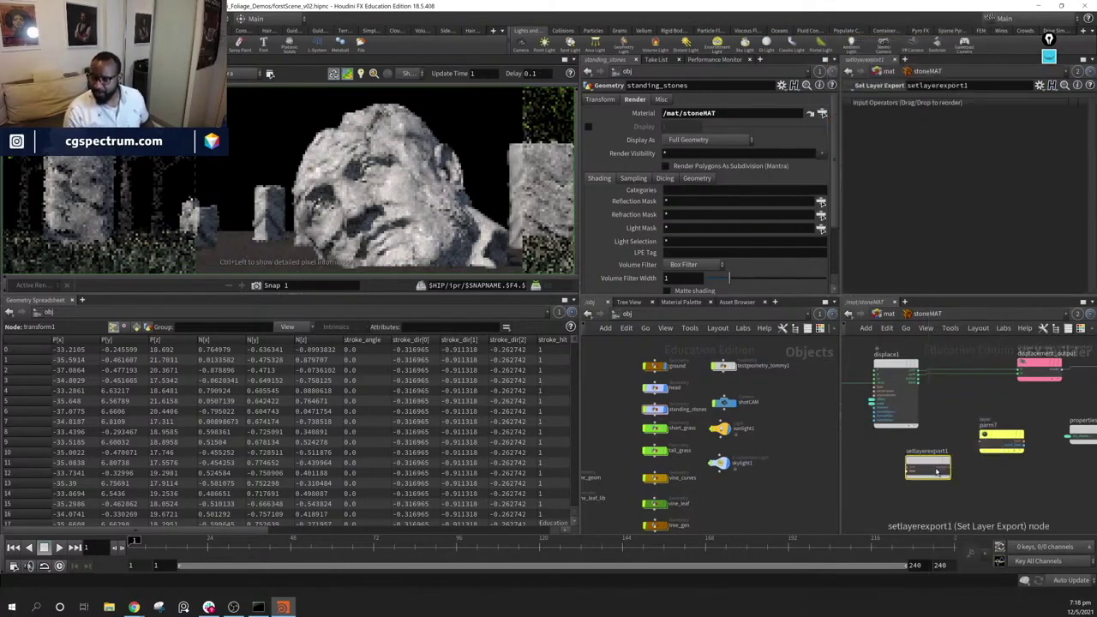
pyautogui.press('Delete')
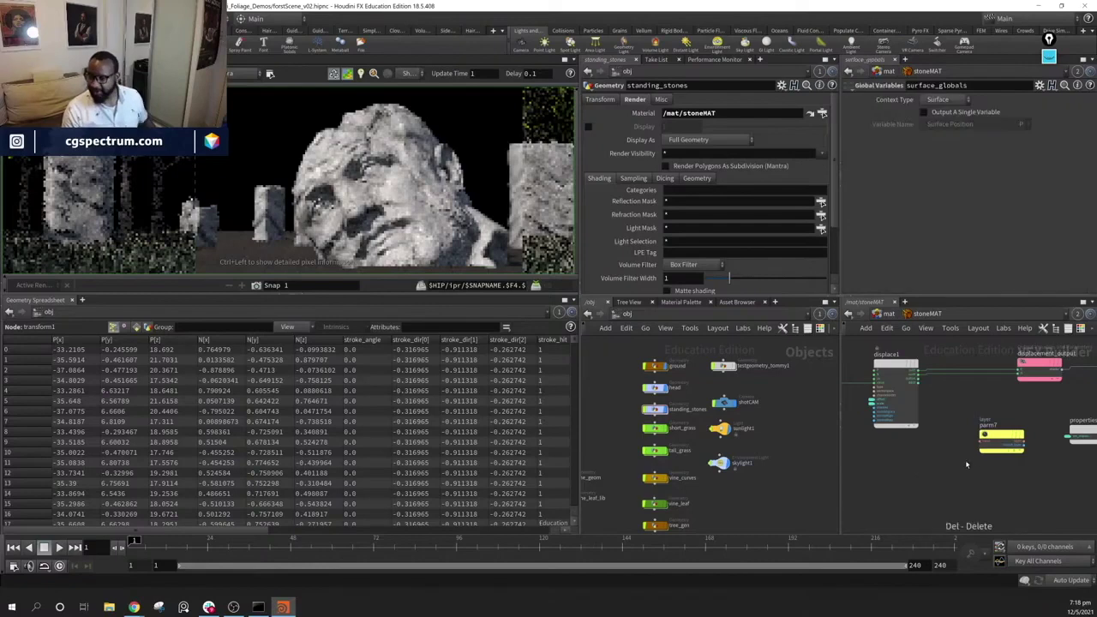
# Nudge the duplicated layer parameter and try out a Layer Export node in front of it
pyautogui.moveTo(966, 465); pyautogui.dragTo(912, 478, button='middle')
pyautogui.moveTo(948, 458); pyautogui.dragTo(959, 466)
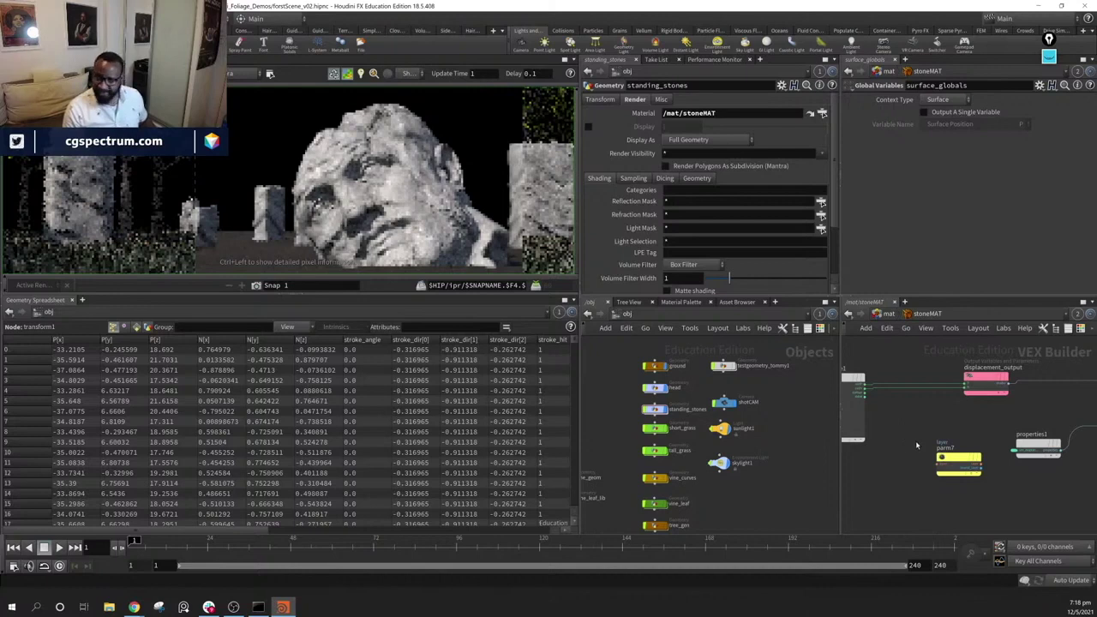
pyautogui.press('Tab')
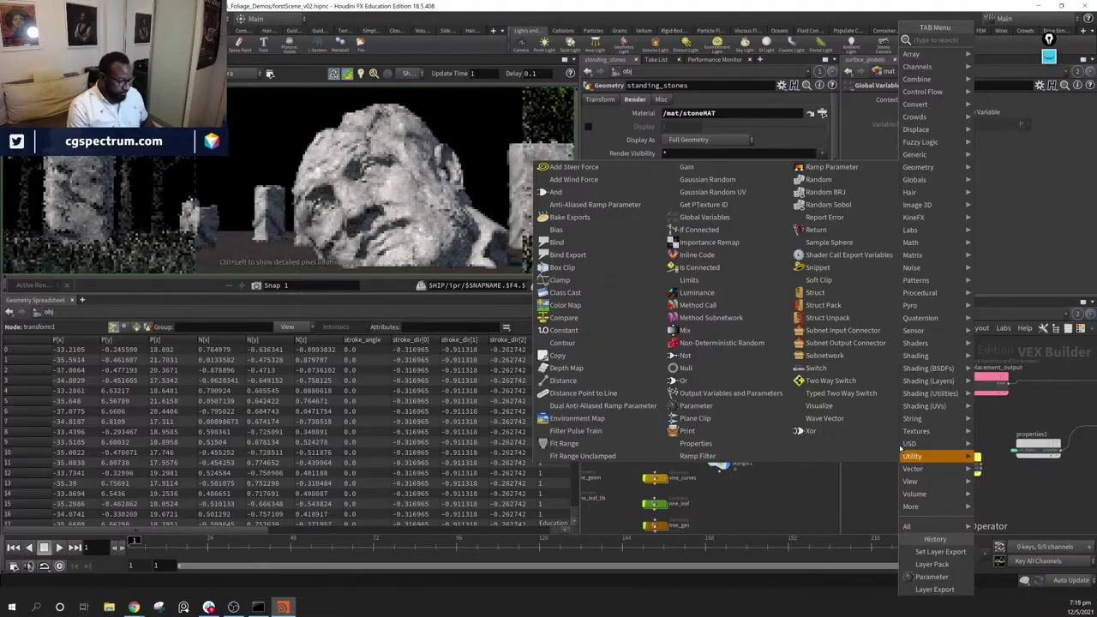
pyautogui.write('layer')
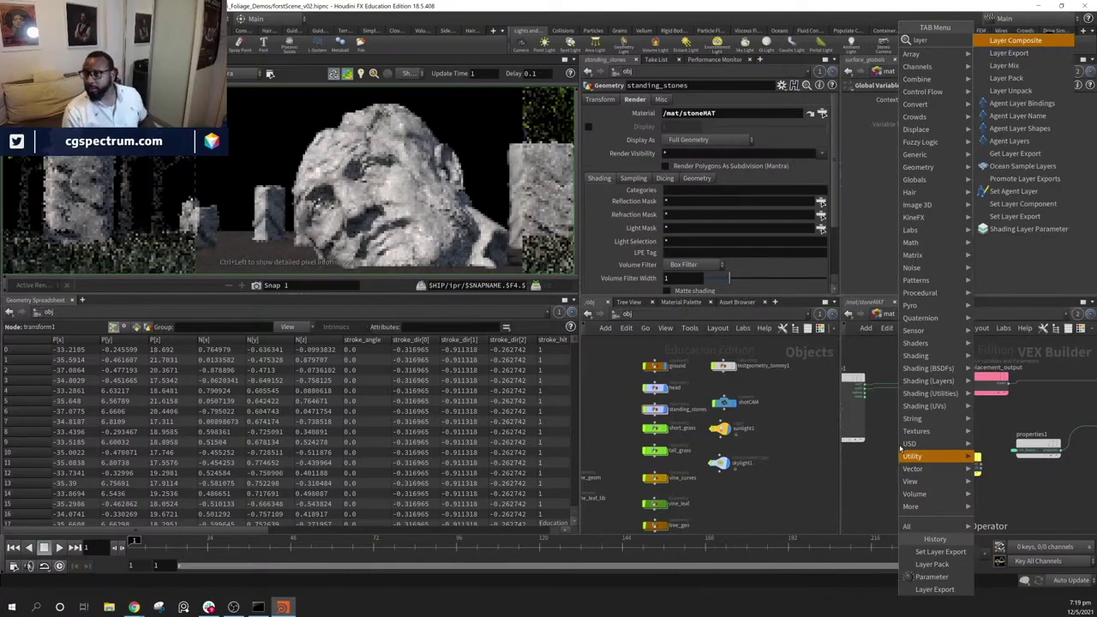
pyautogui.press('Down')
pyautogui.press('Return')
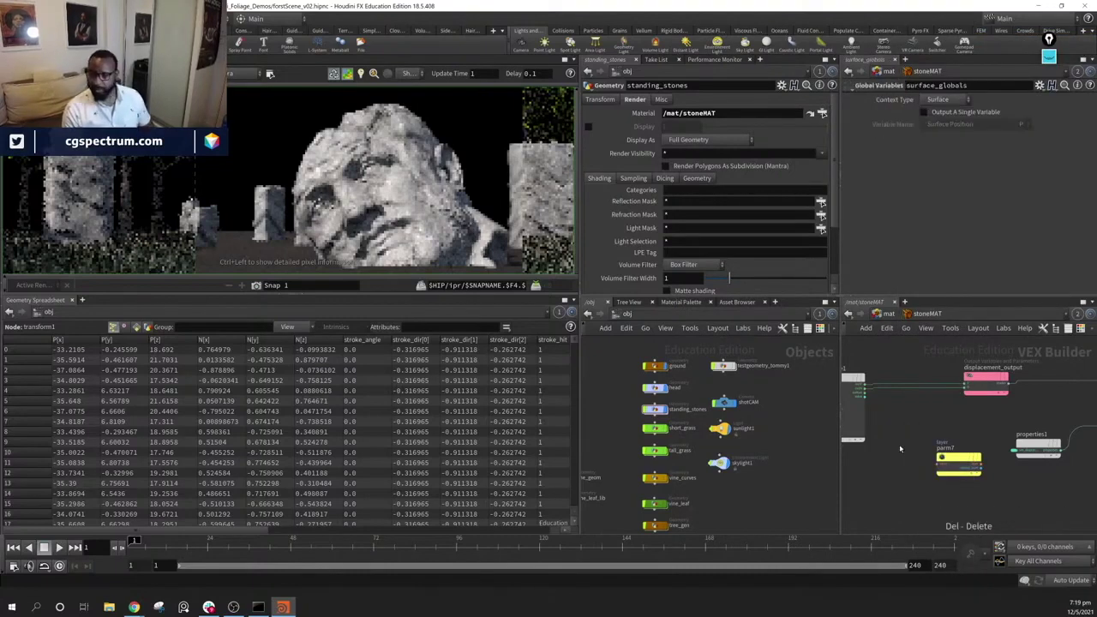
# Try out a Set Layer Component node in front of the duplicated layer parameter and delete it
pyautogui.press('Tab')
pyautogui.write('layer')
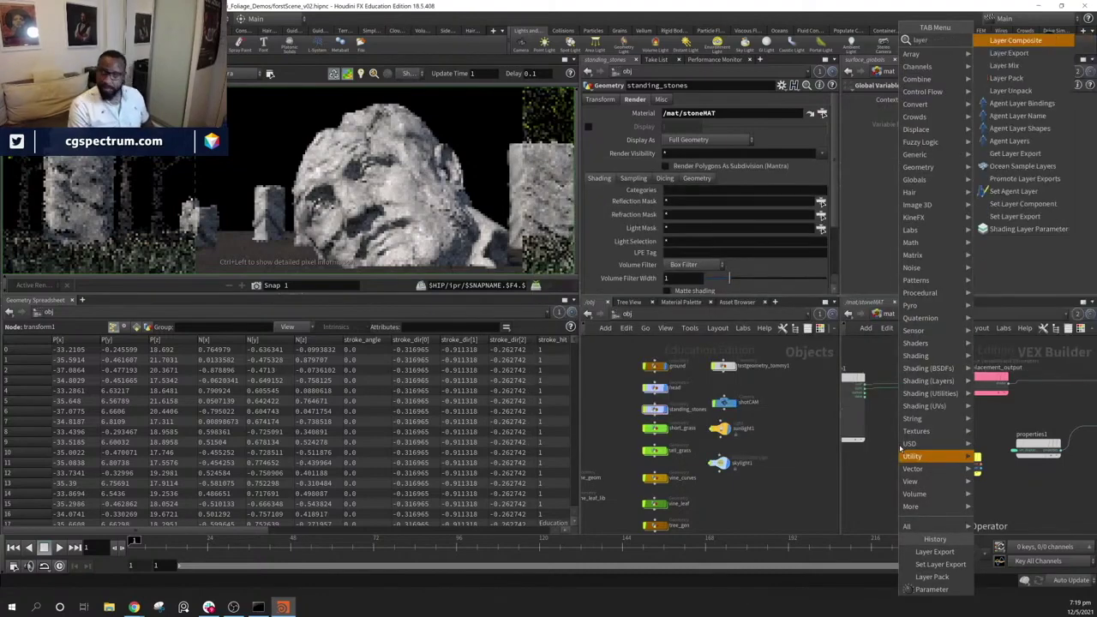
pyautogui.press('Down')
pyautogui.press('Down')
pyautogui.press('Down')
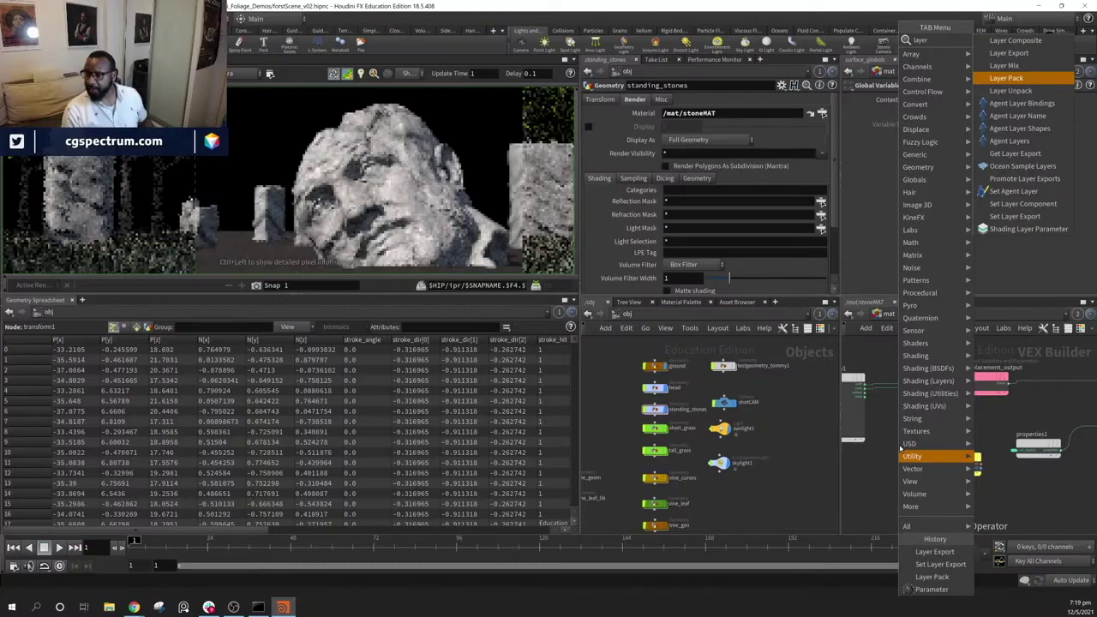
pyautogui.press('Down')
pyautogui.press('Down')
pyautogui.press('Down')
pyautogui.press('Down')
pyautogui.press('Down')
pyautogui.press('Down')
pyautogui.press('Down')
pyautogui.press('Down')
pyautogui.press('Down')
pyautogui.press('Down')
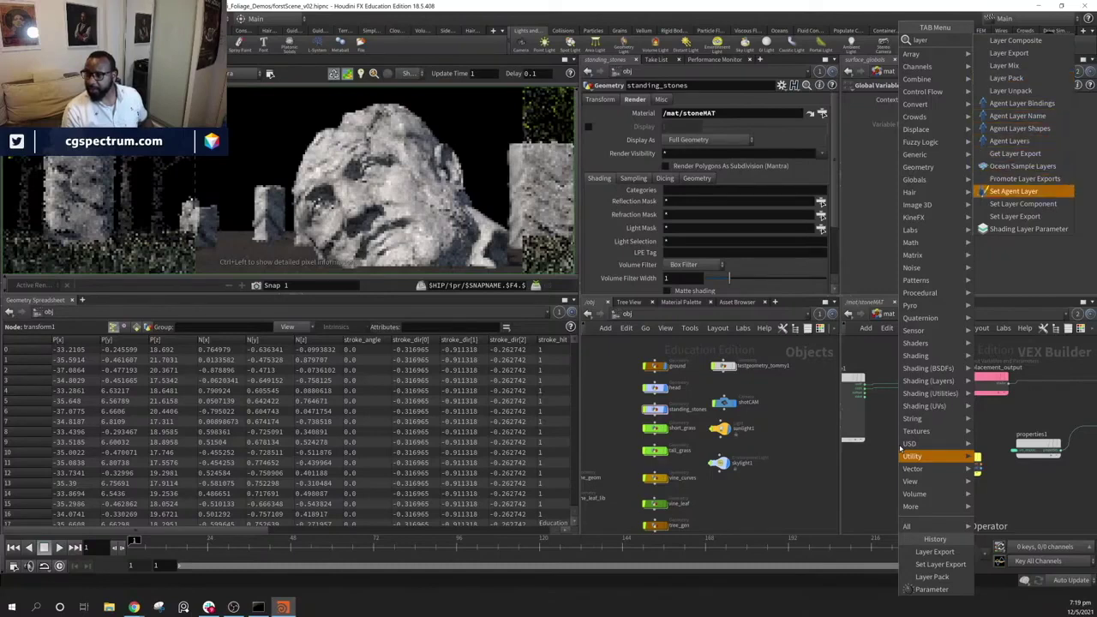
pyautogui.press('Return')
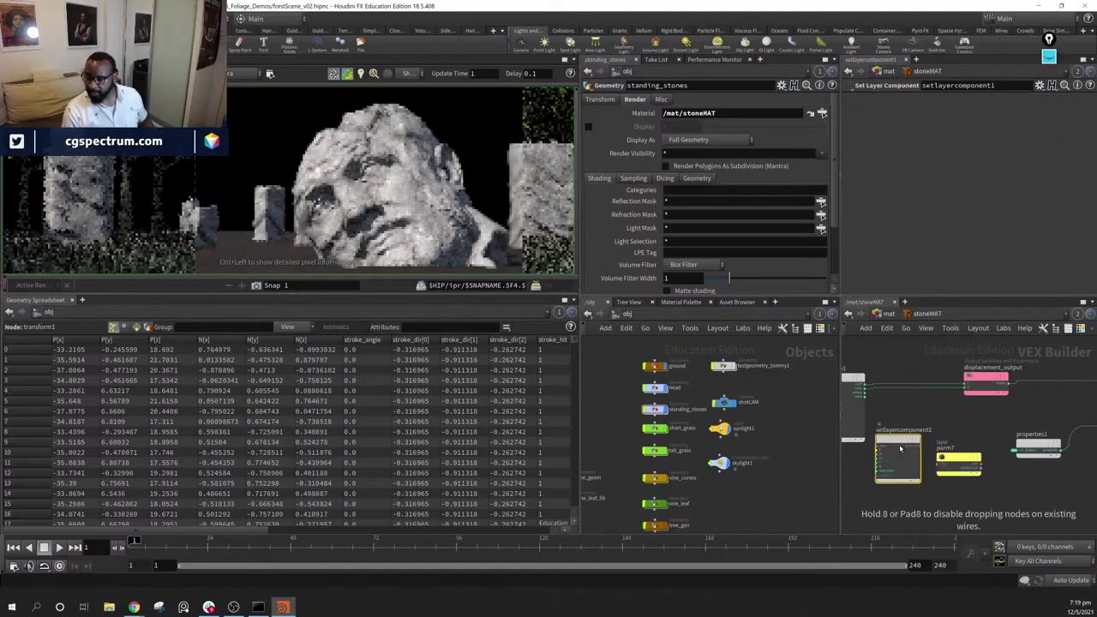
pyautogui.click(900, 447)
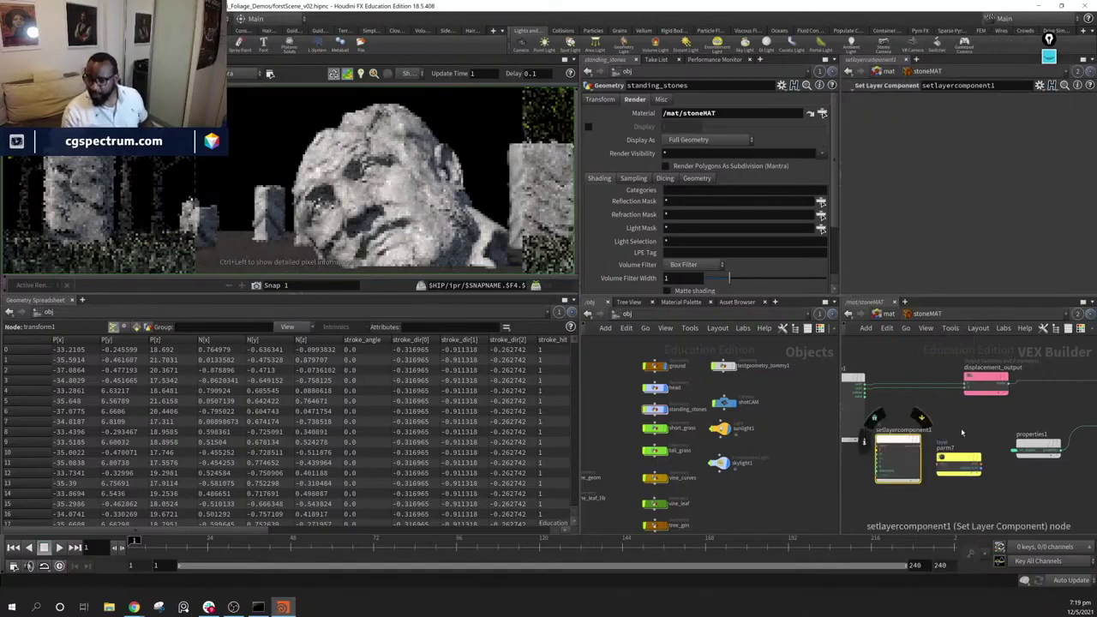
pyautogui.moveTo(911, 452)
pyautogui.mouseDown()
pyautogui.moveTo(884, 451)
pyautogui.moveTo(921, 453)
pyautogui.mouseUp()
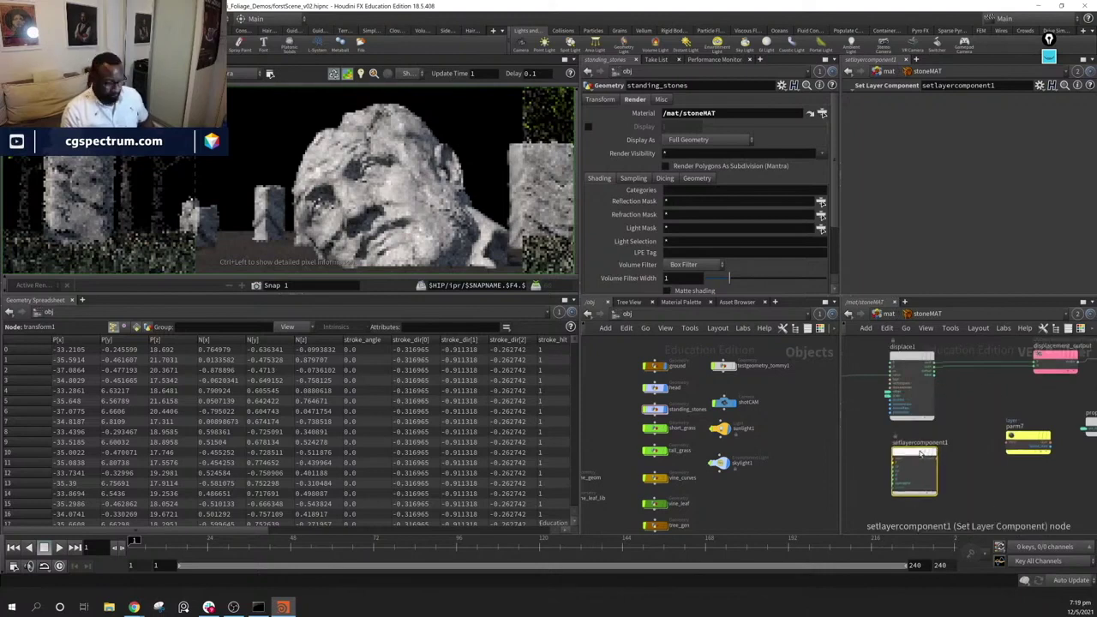
pyautogui.press('Delete')
# Inspect the duplicated layer parameter's node information and its place beside displace1 and displacement_output
pyautogui.moveTo(947, 453); pyautogui.dragTo(944, 442, button='middle')
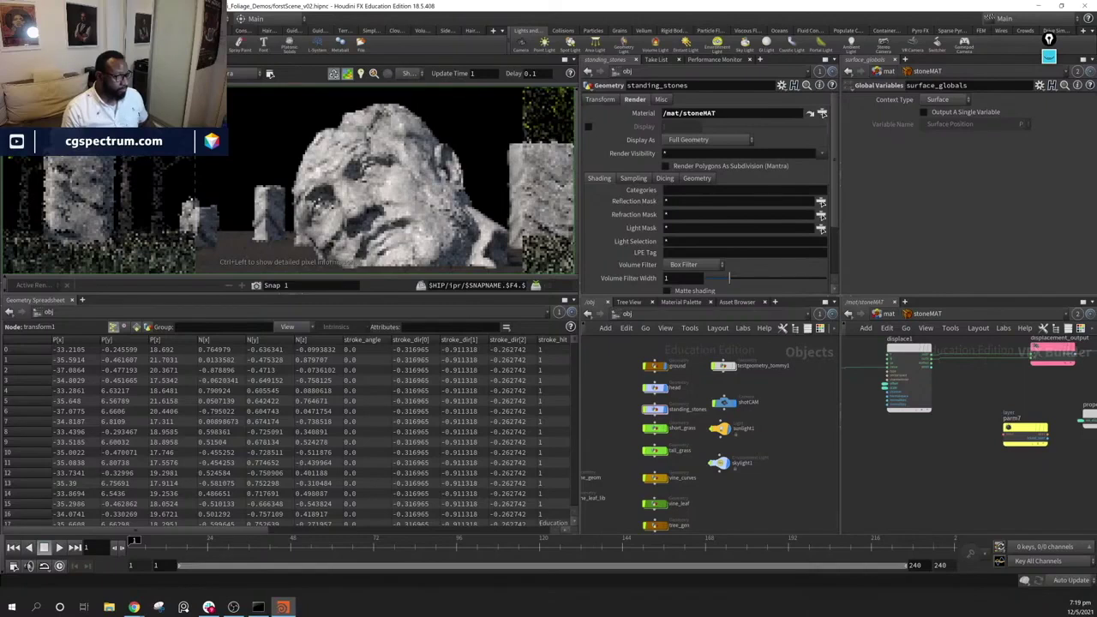
pyautogui.middleClick(1024, 434)
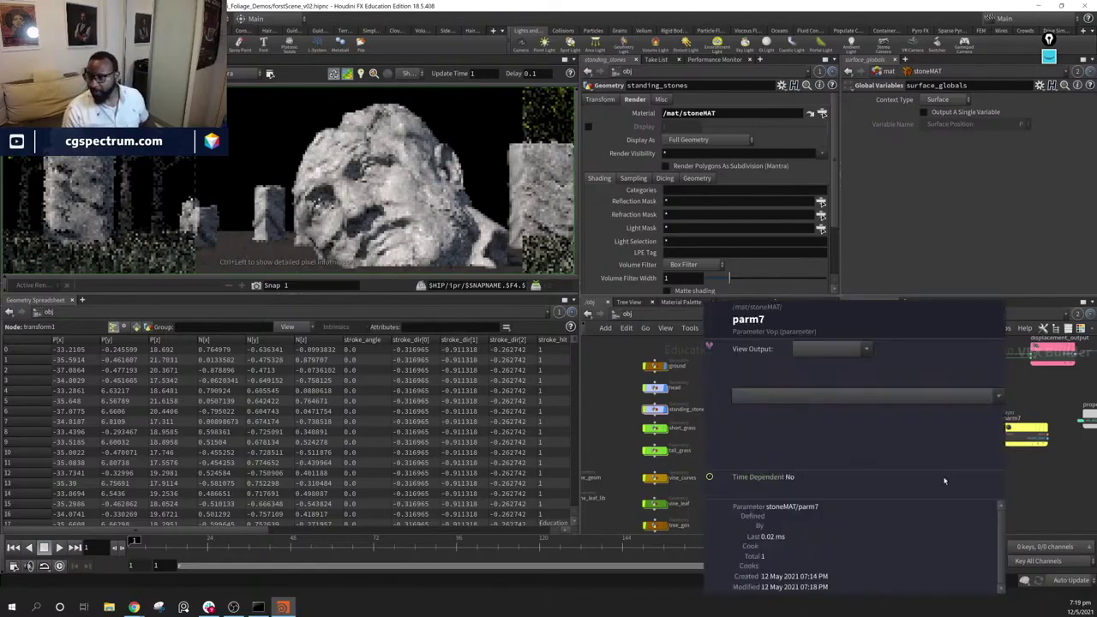
pyautogui.moveTo(1080, 487); pyautogui.dragTo(1066, 494, button='middle')
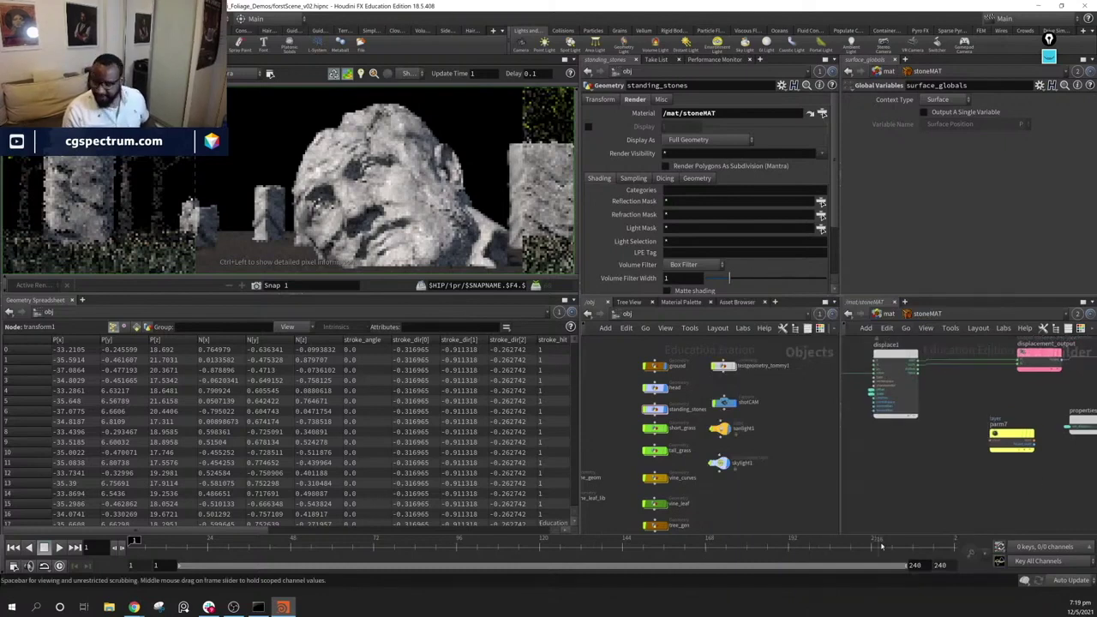
pyautogui.moveTo(892, 430); pyautogui.dragTo(865, 441, button='middle')
pyautogui.moveTo(954, 452); pyautogui.dragTo(952, 466, button='middle')
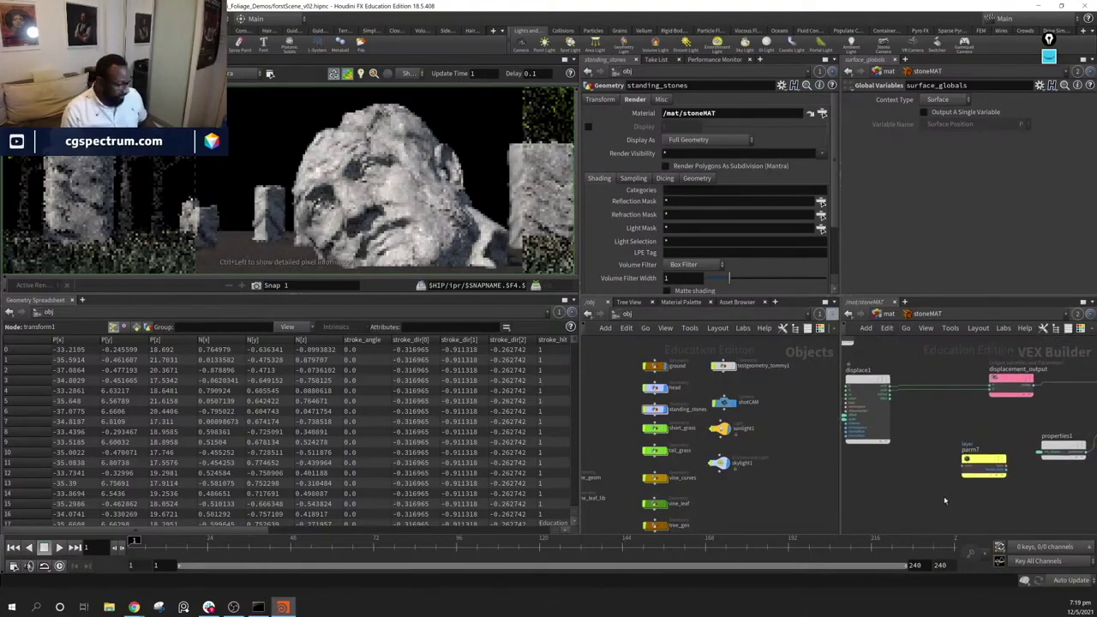
# Search the node list for layer nodes and go through the Layer Pack, Promote Layer Exports and Set Layer Export candidates
pyautogui.press('Tab')
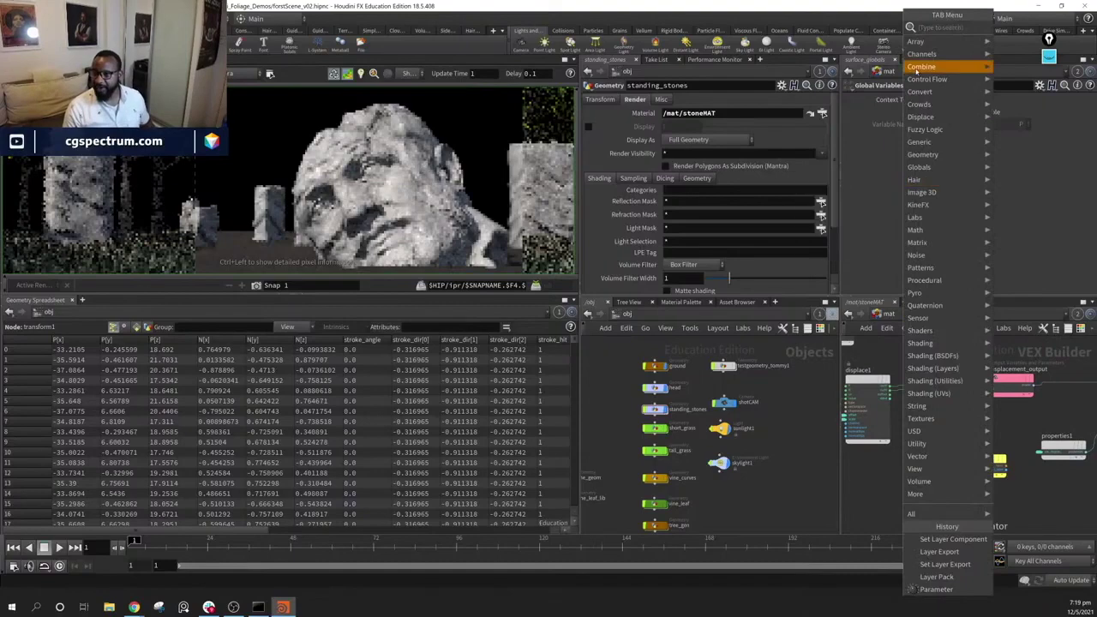
pyautogui.write('le')
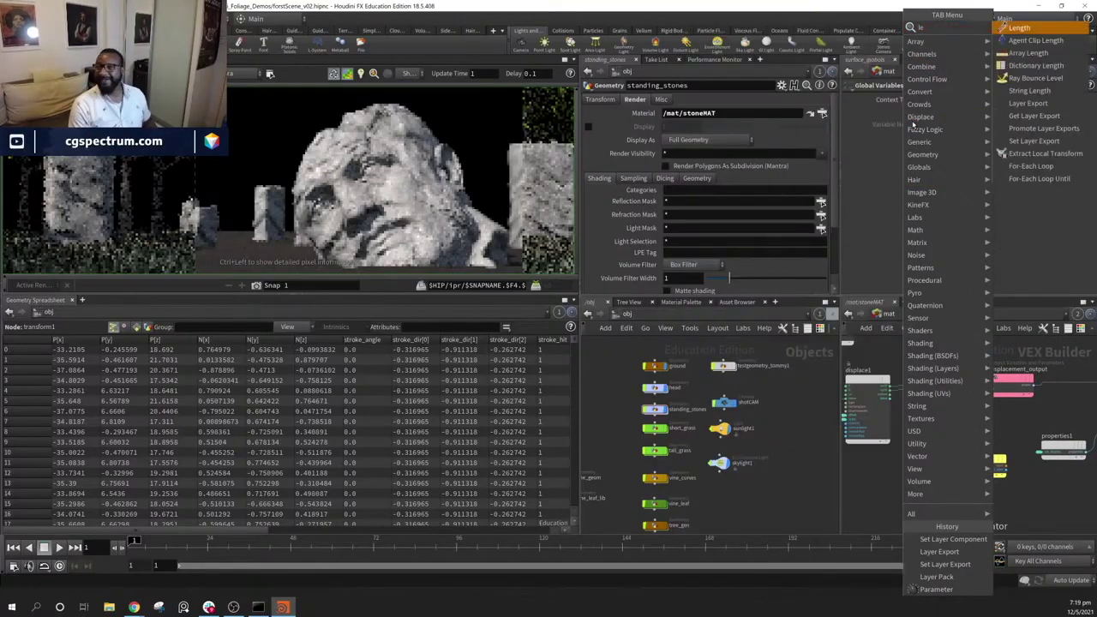
pyautogui.press('BackSpace')
pyautogui.write('ayer')
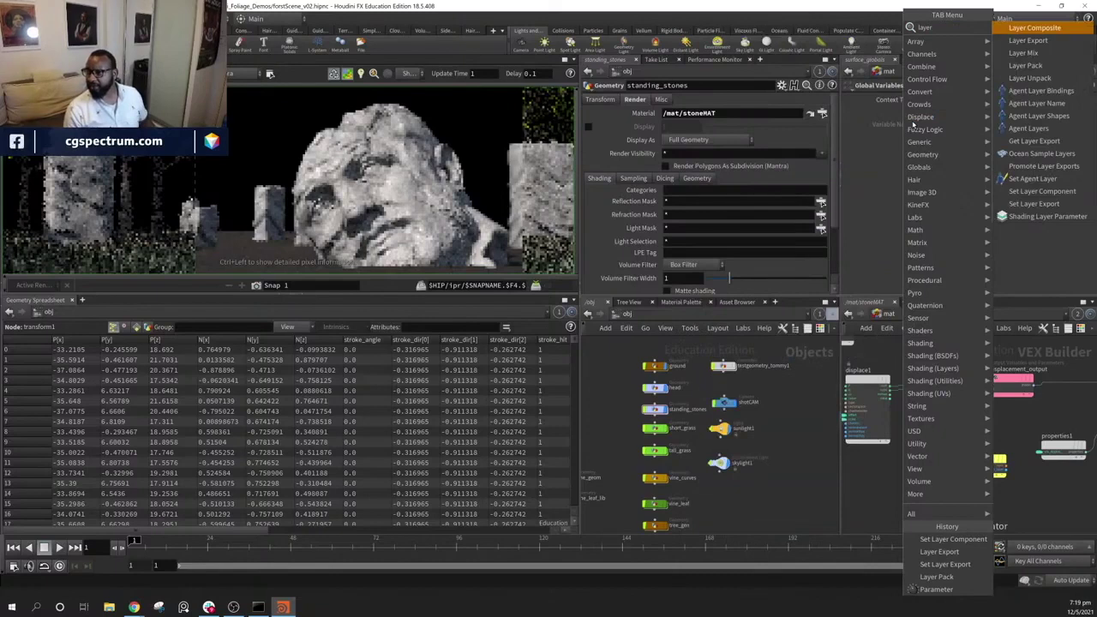
pyautogui.press('Down')
pyautogui.press('Down')
pyautogui.press('Down')
pyautogui.press('Down')
pyautogui.press('Down')
pyautogui.press('Down')
pyautogui.press('Down')
pyautogui.press('Down')
pyautogui.press('Down')
pyautogui.press('Down')
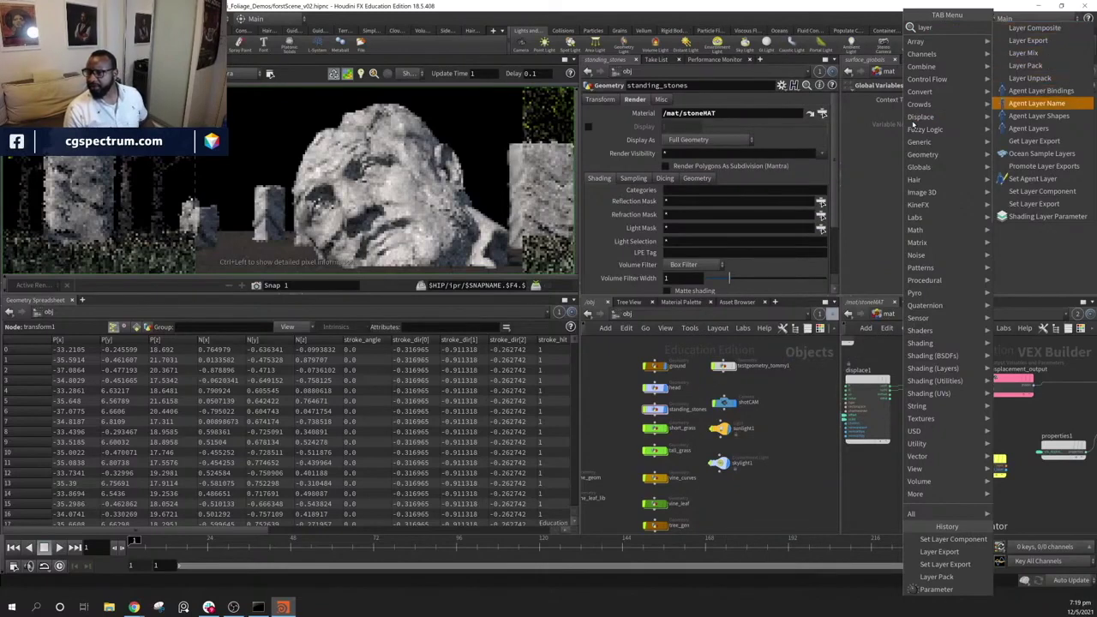
pyautogui.press('Down')
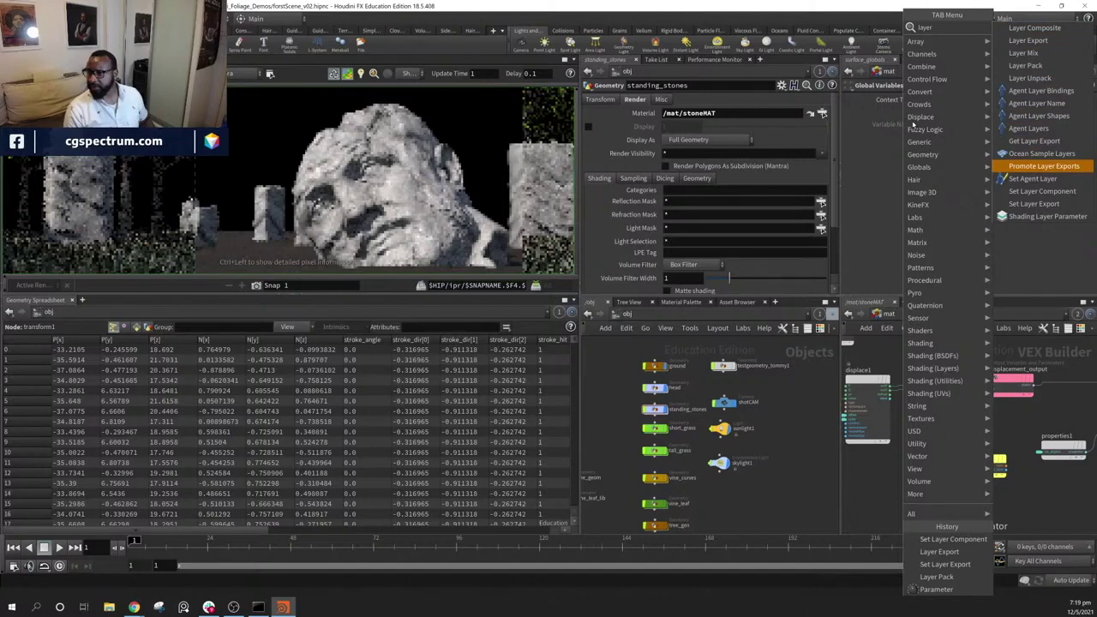
pyautogui.press('Down')
pyautogui.press('Down')
pyautogui.press('Down')
pyautogui.press('Up')
pyautogui.press('Down')
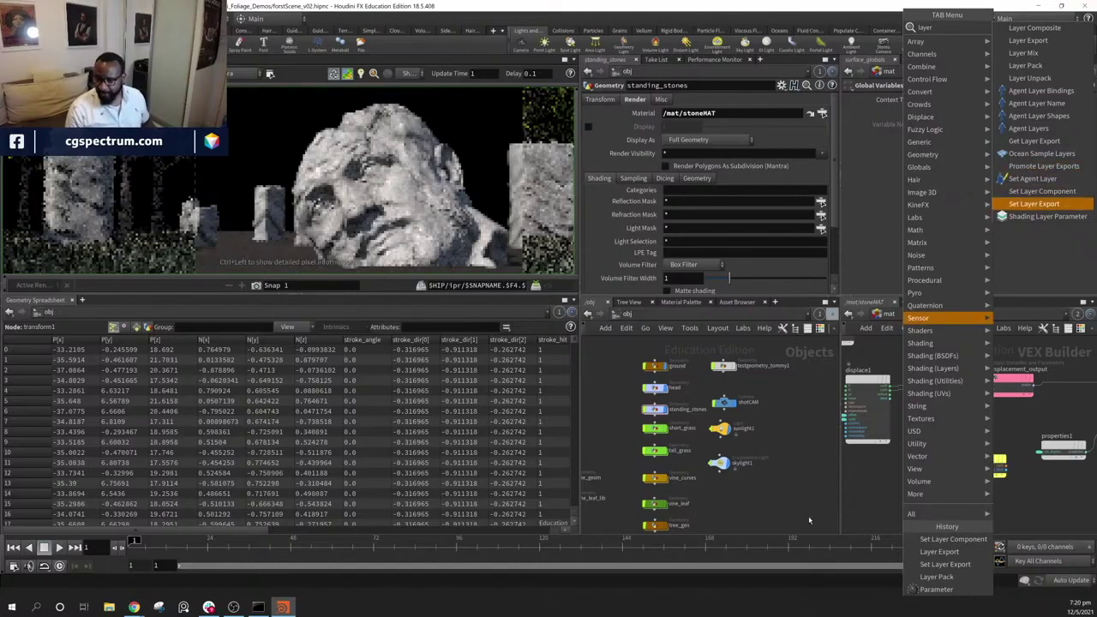
pyautogui.press('Return')
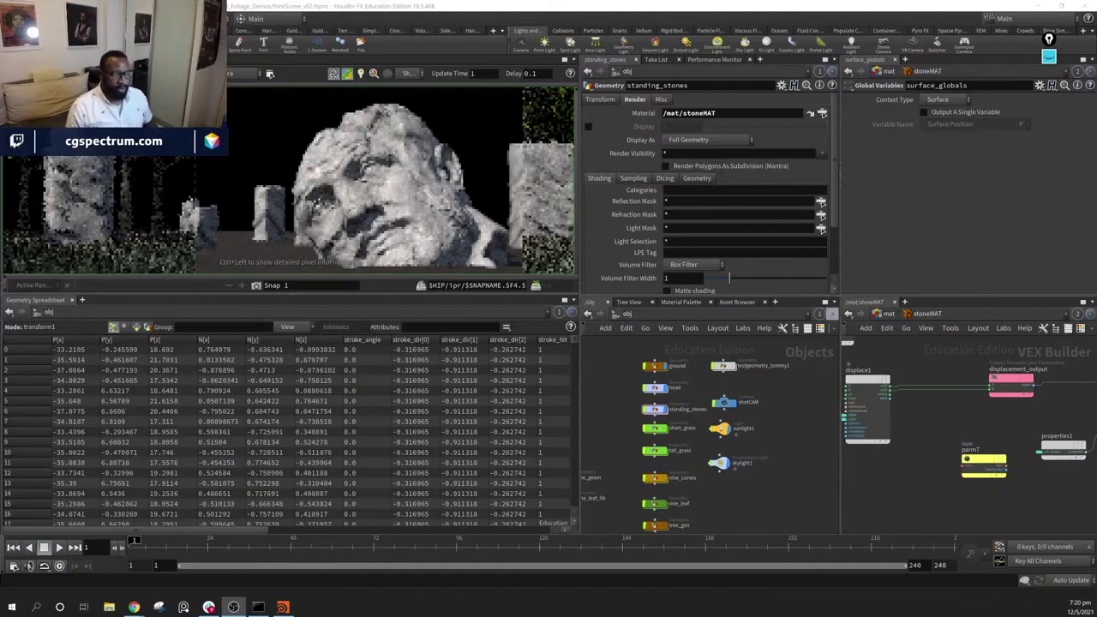
# Add a Layer Pack node between displace1 and the duplicated layer parameter parm7, and shift parm7 to make room
pyautogui.moveTo(982, 466); pyautogui.dragTo(995, 473)
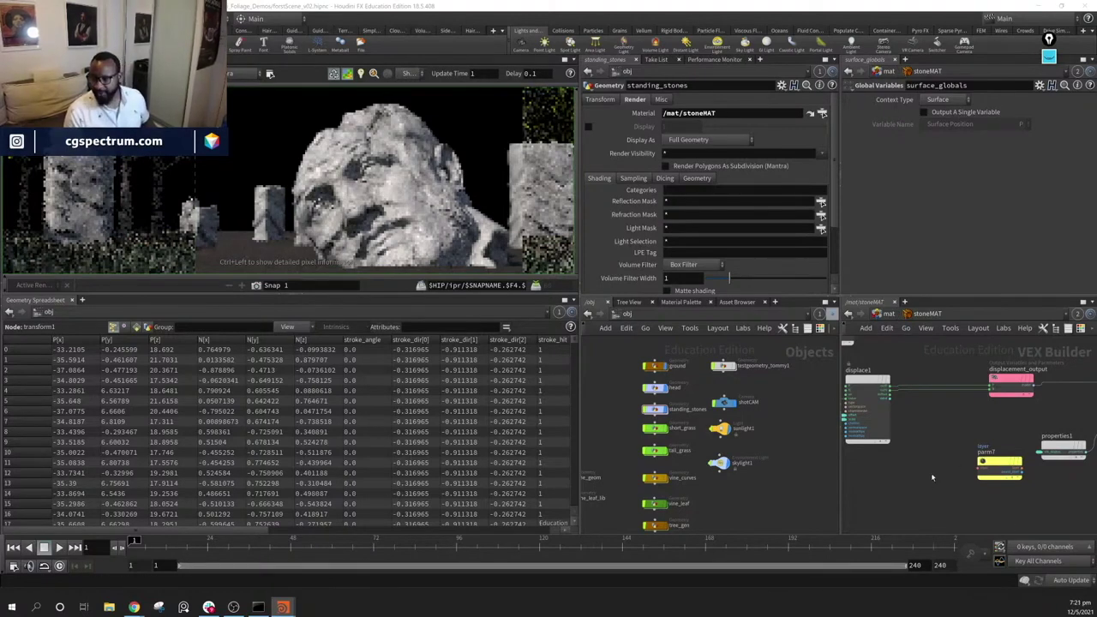
pyautogui.press('Tab')
pyautogui.write('layer')
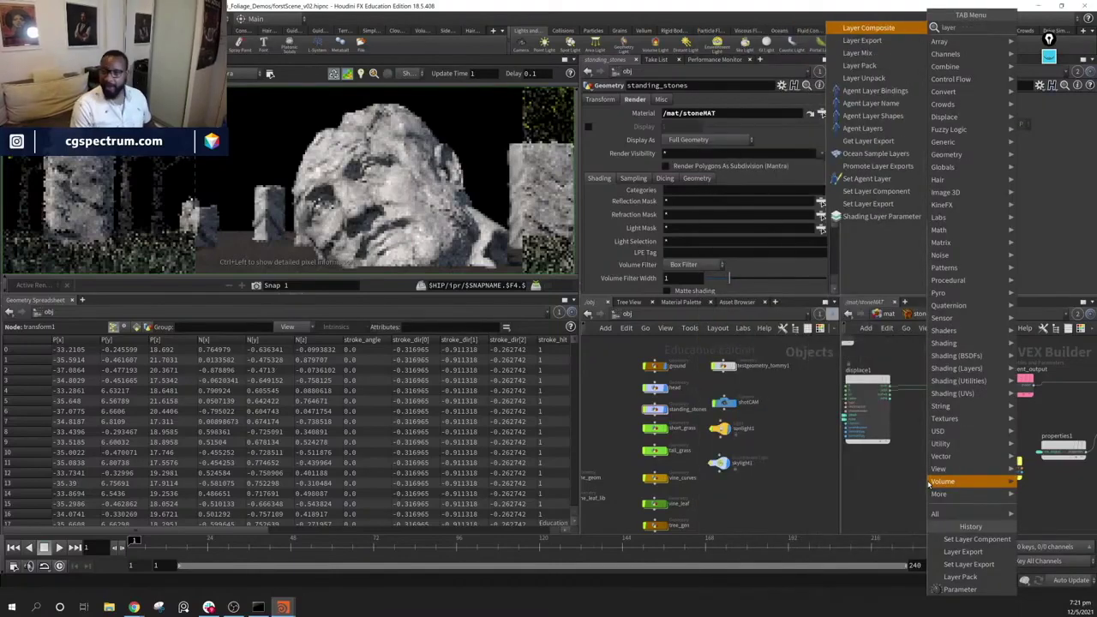
pyautogui.press('Down')
pyautogui.press('Down')
pyautogui.press('Down')
pyautogui.press('Return')
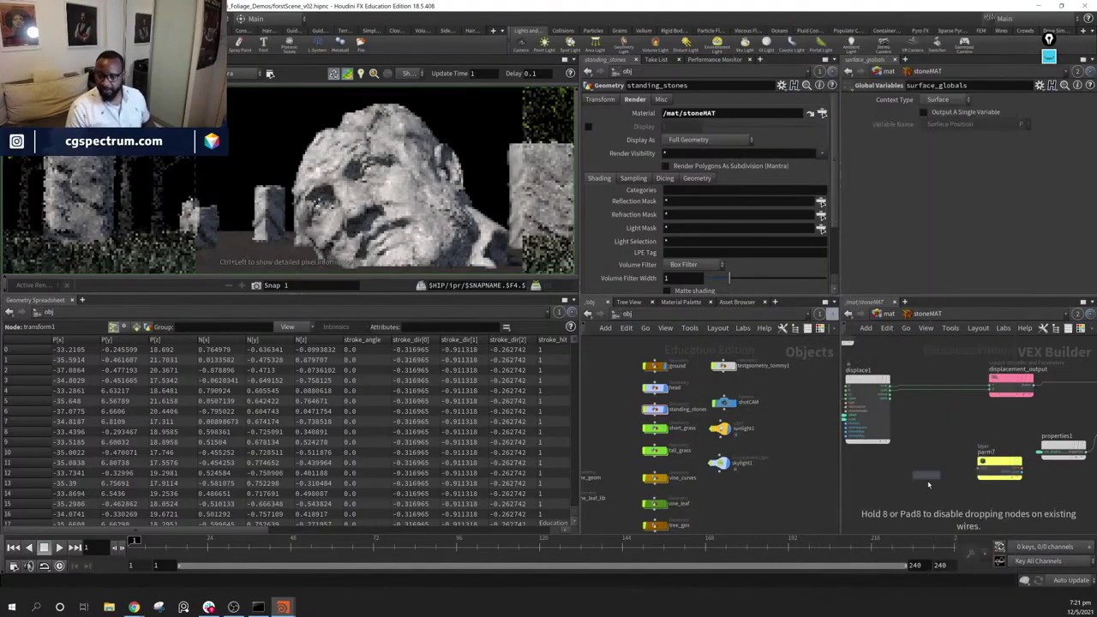
pyautogui.click(928, 485)
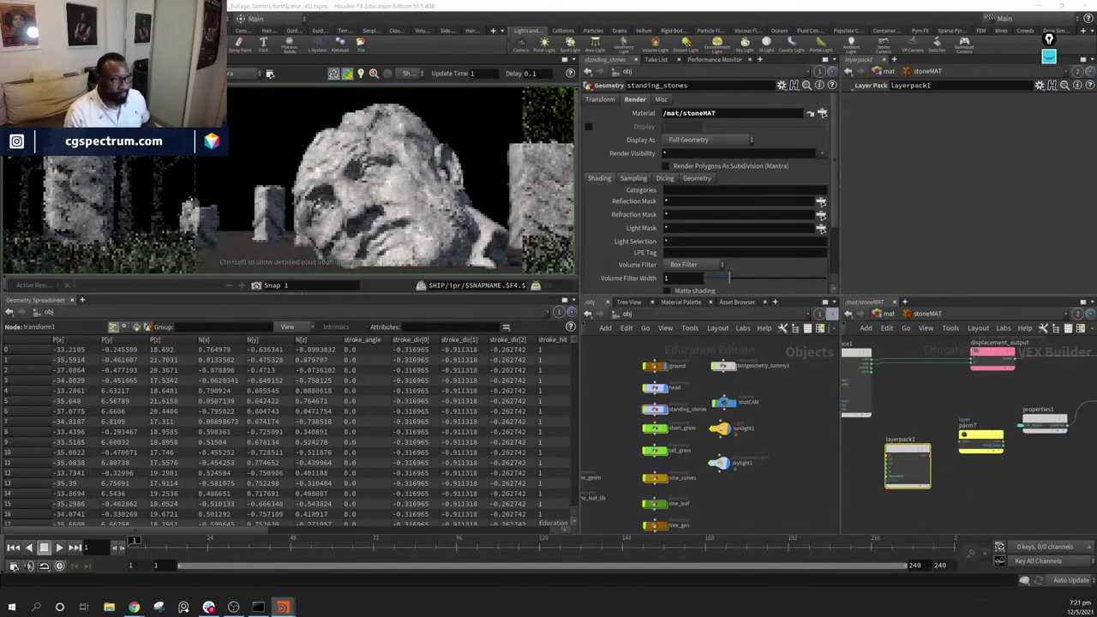
pyautogui.moveTo(950, 460); pyautogui.dragTo(962, 490, button='middle')
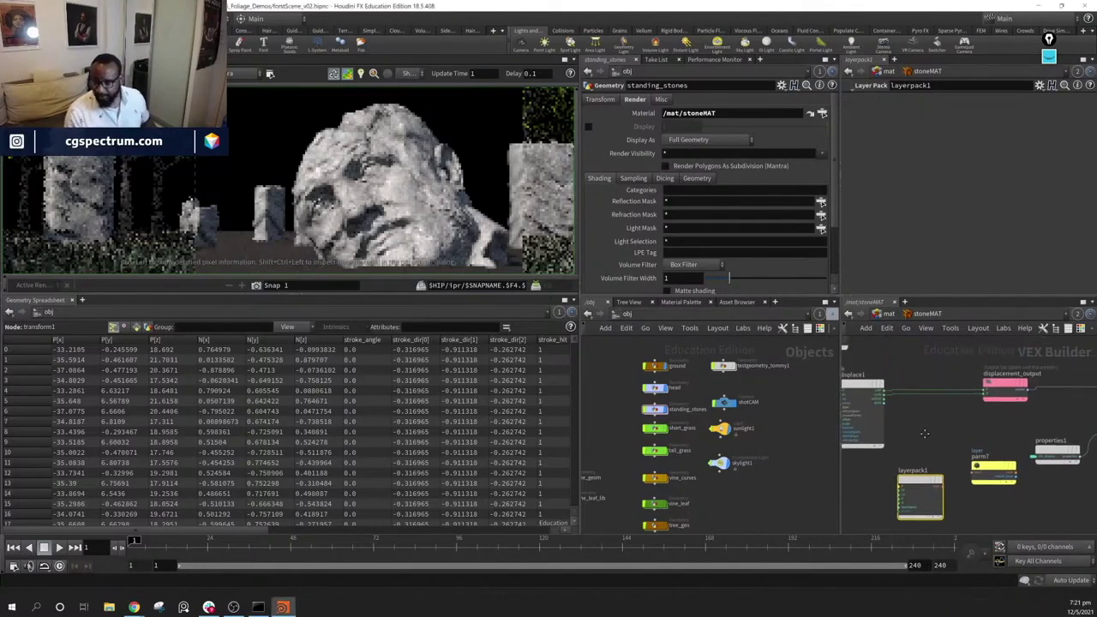
pyautogui.moveTo(911, 485); pyautogui.dragTo(935, 427)
pyautogui.scroll(3, 998, 430)
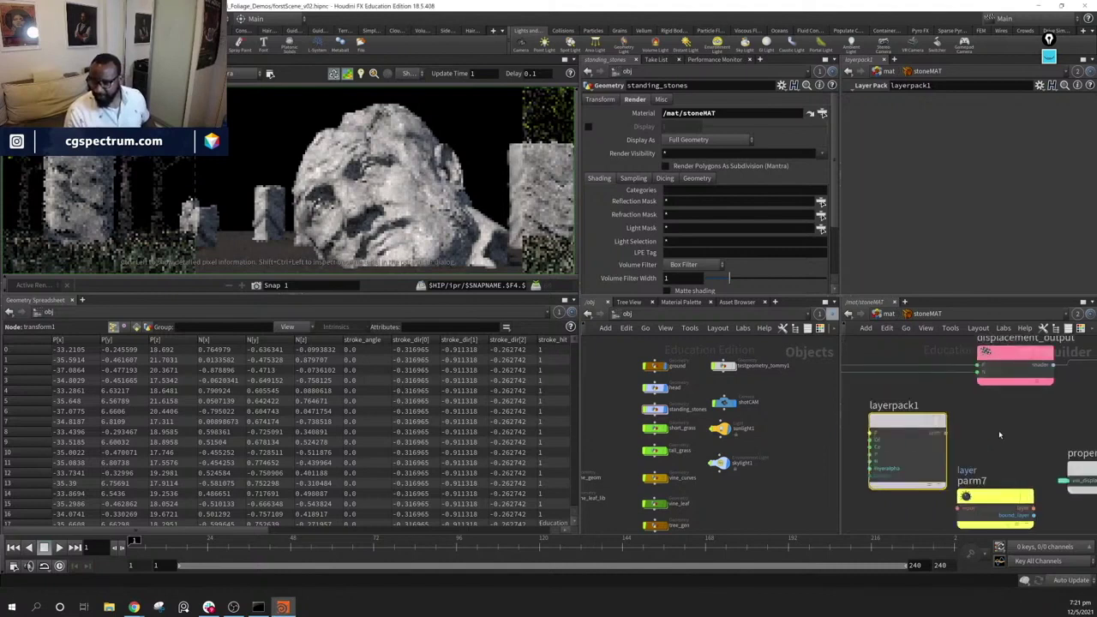
pyautogui.moveTo(998, 432); pyautogui.dragTo(1072, 412, button='middle')
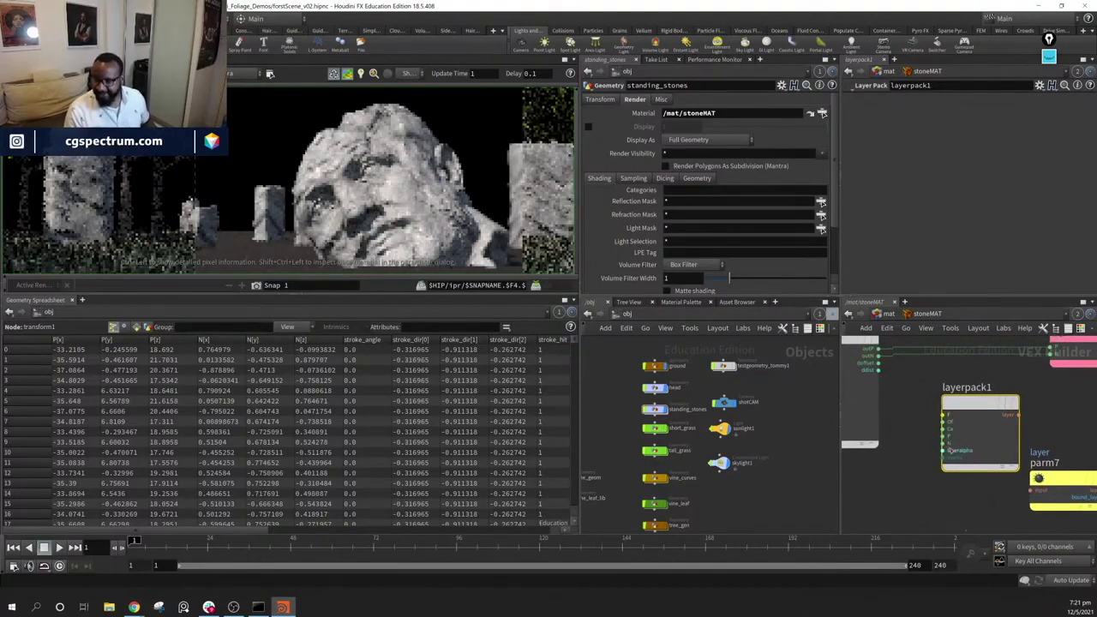
# Wire displace1's displaced position and normal outputs into the P and N inputs of layerpack1
pyautogui.click(948, 444)
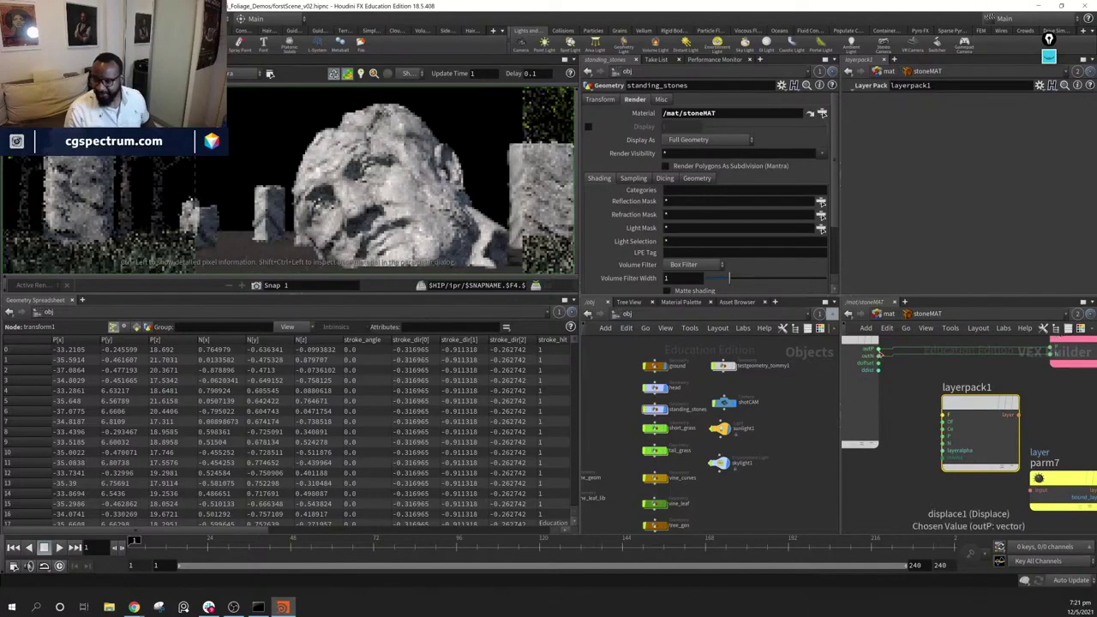
pyautogui.click(879, 357)
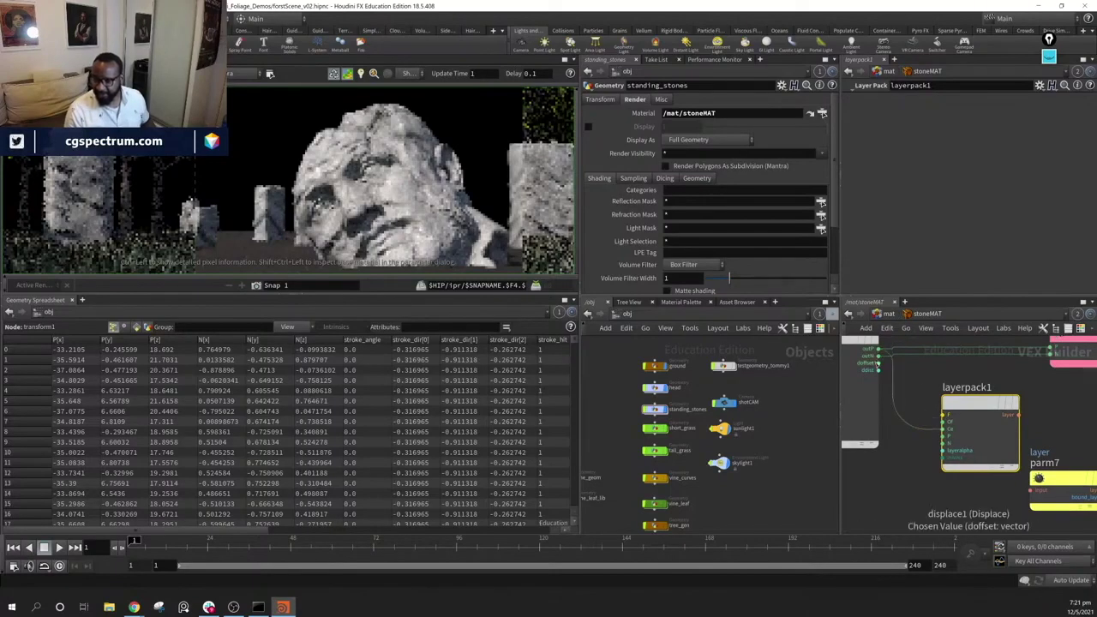
pyautogui.click(878, 356)
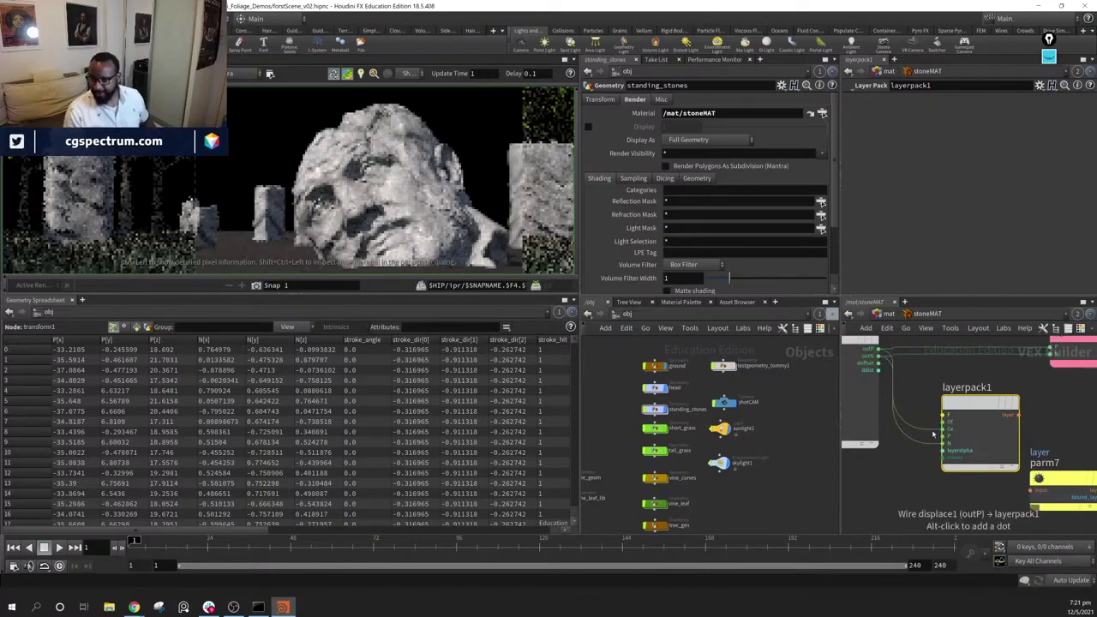
pyautogui.click(938, 436)
pyautogui.click(940, 435)
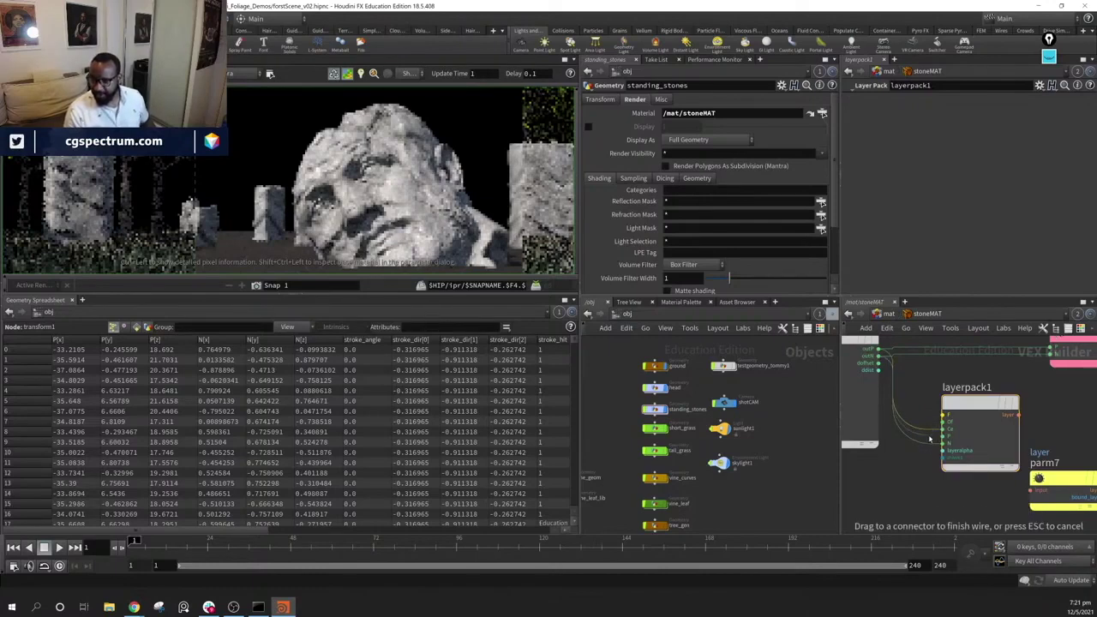
pyautogui.click(944, 443)
pyautogui.click(943, 428)
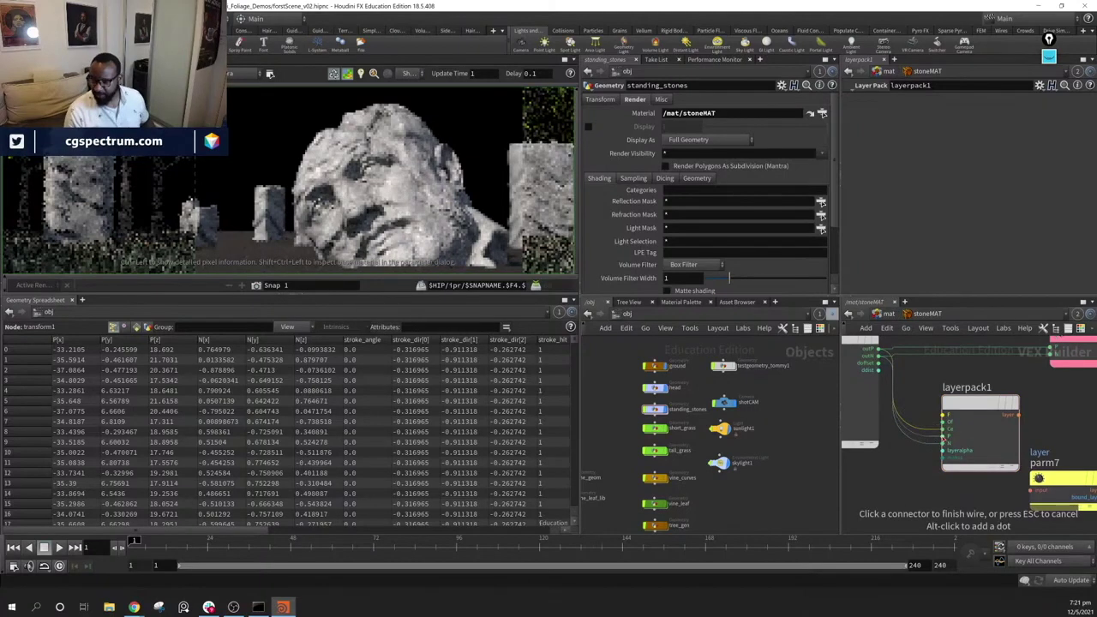
pyautogui.click(943, 436)
pyautogui.moveTo(926, 385); pyautogui.dragTo(886, 383, button='middle')
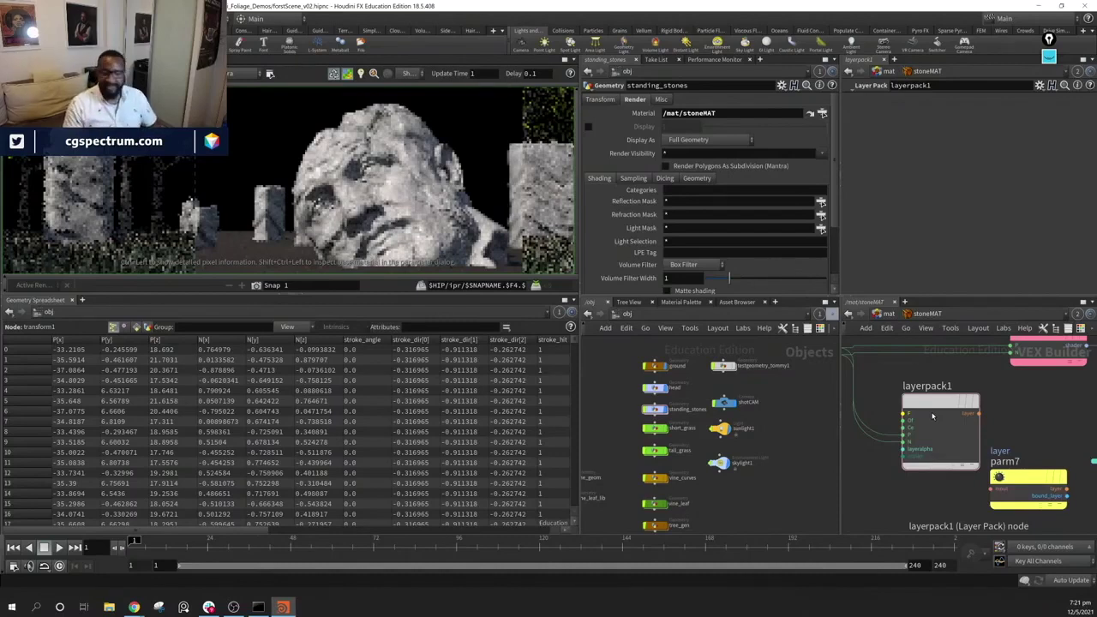
# Connect layerpack1's layer output to parm7 and arrange the two nodes side by side below properties1
pyautogui.moveTo(1041, 476); pyautogui.dragTo(935, 463, button='middle')
pyautogui.moveTo(932, 465); pyautogui.dragTo(947, 392)
pyautogui.moveTo(1070, 378); pyautogui.dragTo(997, 432, button='middle')
pyautogui.scroll(-6, 1011, 427)
pyautogui.moveTo(964, 426); pyautogui.dragTo(1041, 412)
pyautogui.scroll(4, 1003, 470)
pyautogui.moveTo(1036, 412); pyautogui.dragTo(1096, 481)
pyautogui.moveTo(1048, 449); pyautogui.dragTo(937, 425, button='middle')
pyautogui.moveTo(911, 456); pyautogui.dragTo(958, 457)
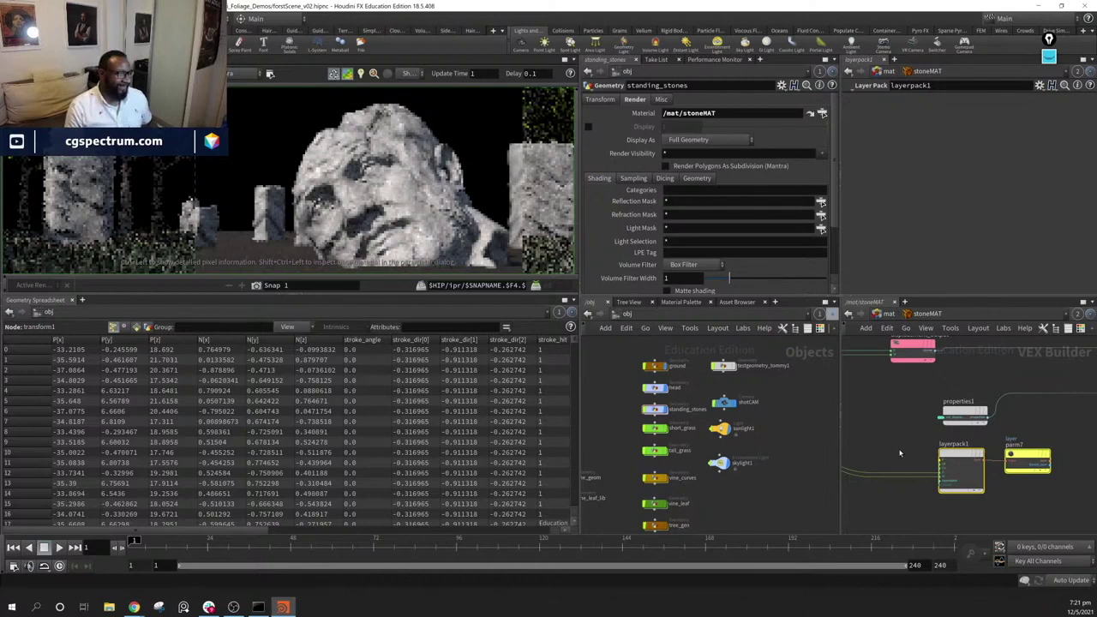
# Inspect the settings of the surface layer parameter parm6 above pbrreflect1 in stoneMAT
pyautogui.moveTo(910, 388); pyautogui.dragTo(913, 502, button='middle')
pyautogui.scroll(-5, 930, 499)
pyautogui.moveTo(1040, 380); pyautogui.dragTo(999, 467, button='middle')
pyautogui.scroll(2, 992, 401)
pyautogui.scroll(3, 993, 401)
pyautogui.click(930, 444)
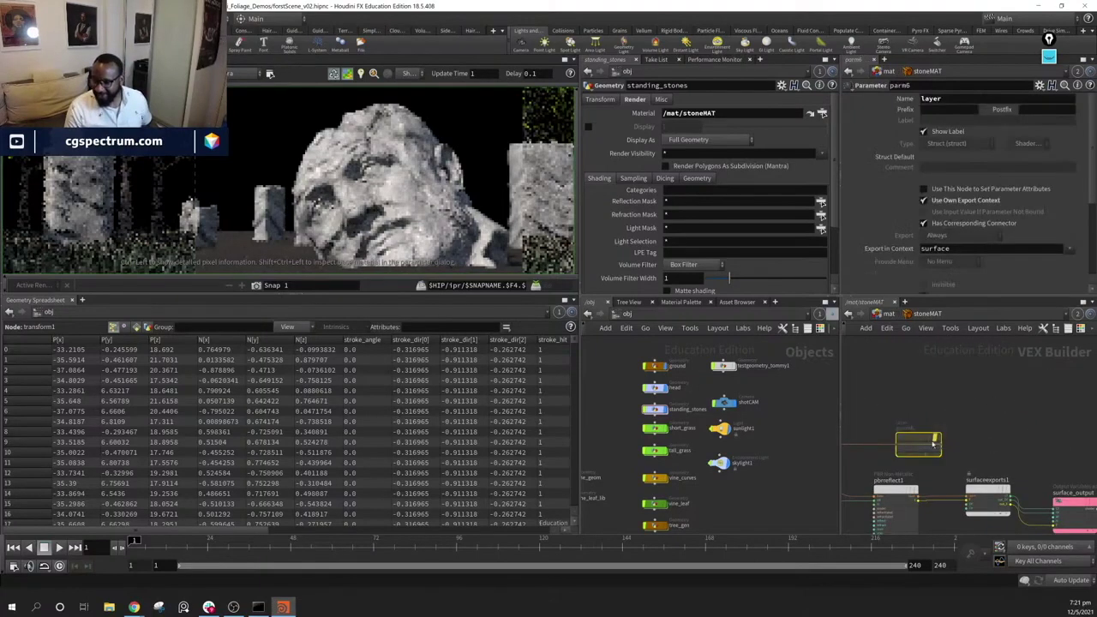
pyautogui.click(941, 417)
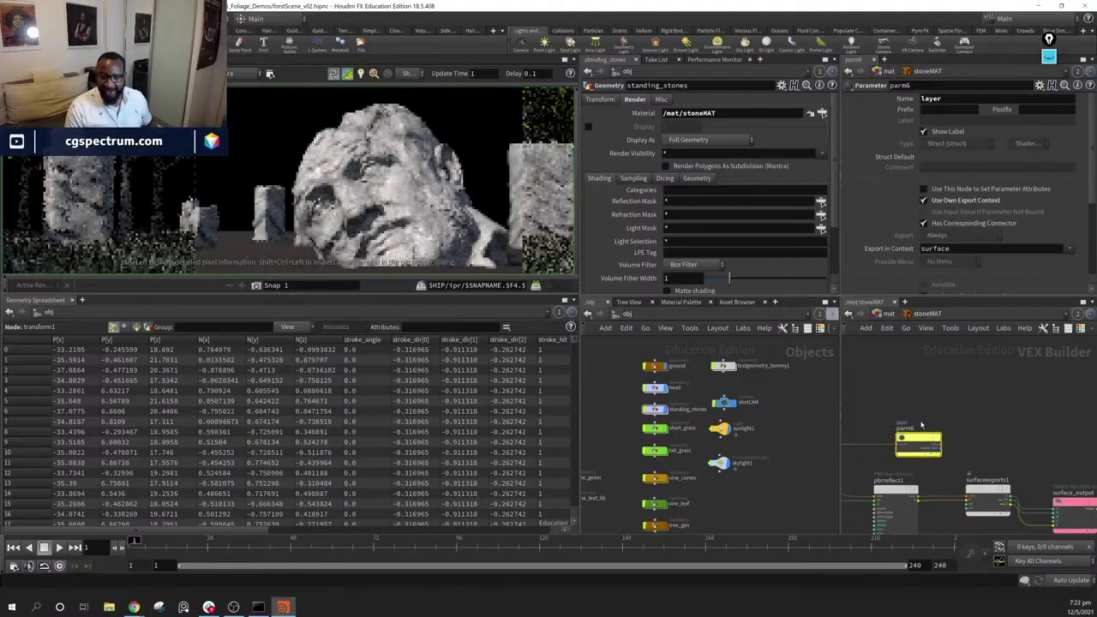
# Copy the surface layer parameter, layerpack1 and the displacement layer parameter from stoneMAT
pyautogui.scroll(-3, 985, 385)
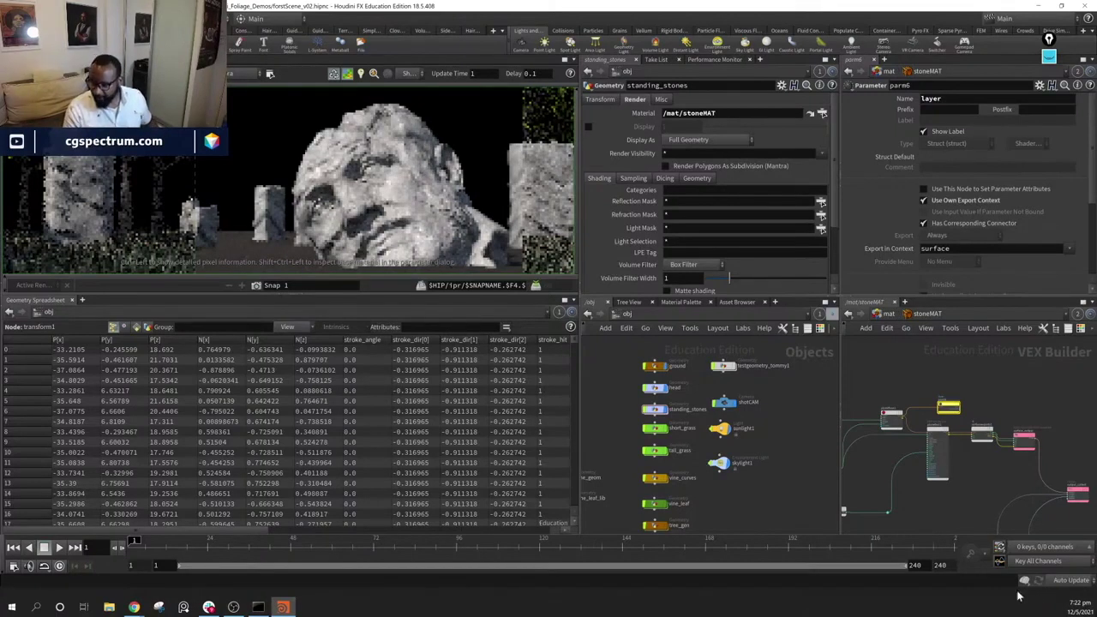
pyautogui.press('l')
pyautogui.moveTo(1032, 380); pyautogui.dragTo(930, 460, button='middle')
pyautogui.moveTo(948, 396); pyautogui.dragTo(951, 423, button='middle')
pyautogui.moveTo(979, 364); pyautogui.dragTo(930, 402)
pyautogui.moveTo(1007, 407); pyautogui.dragTo(1067, 273, button='middle')
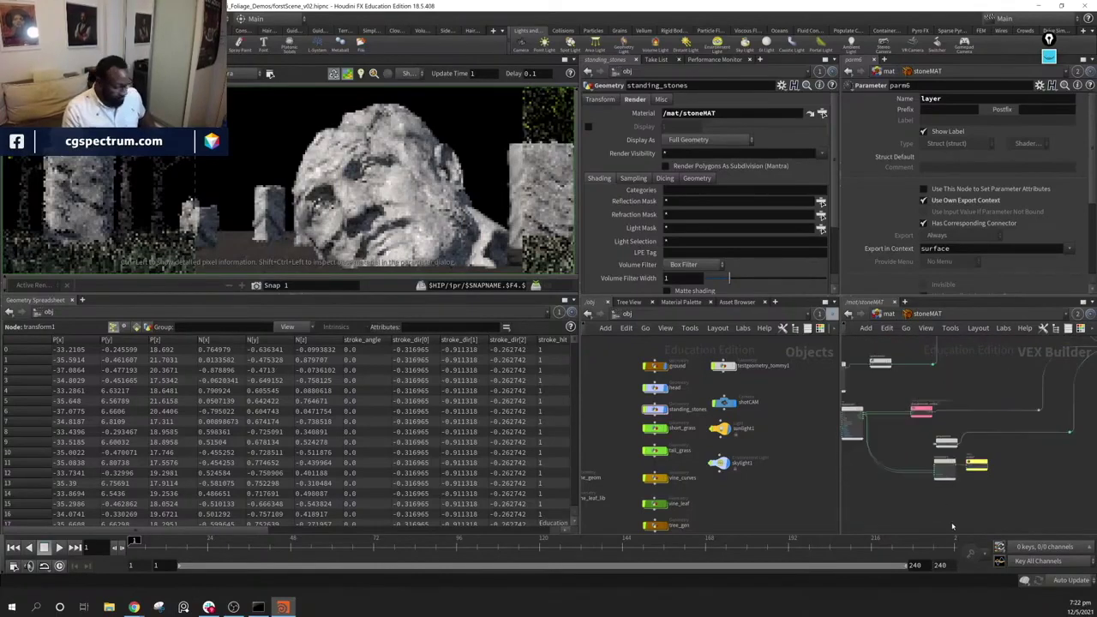
pyautogui.moveTo(927, 512); pyautogui.dragTo(1016, 461)
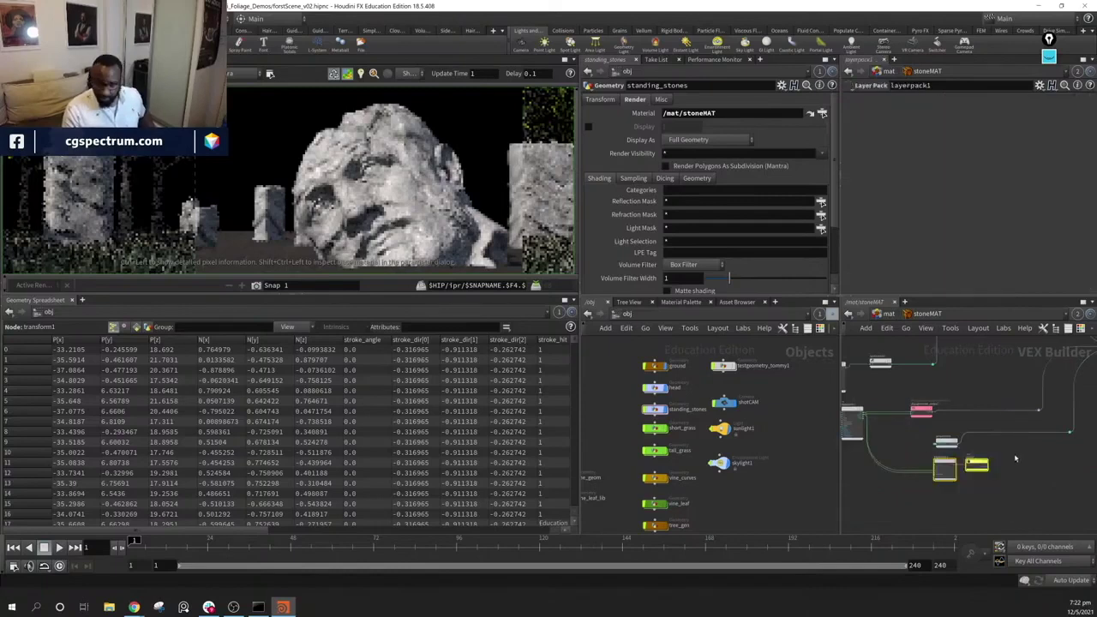
pyautogui.hotkey('ctrl', 'c')
# Paste the copied layer nodes into mossMAT and place the Layer Pack and its parameter below the properties node
pyautogui.click(888, 313)
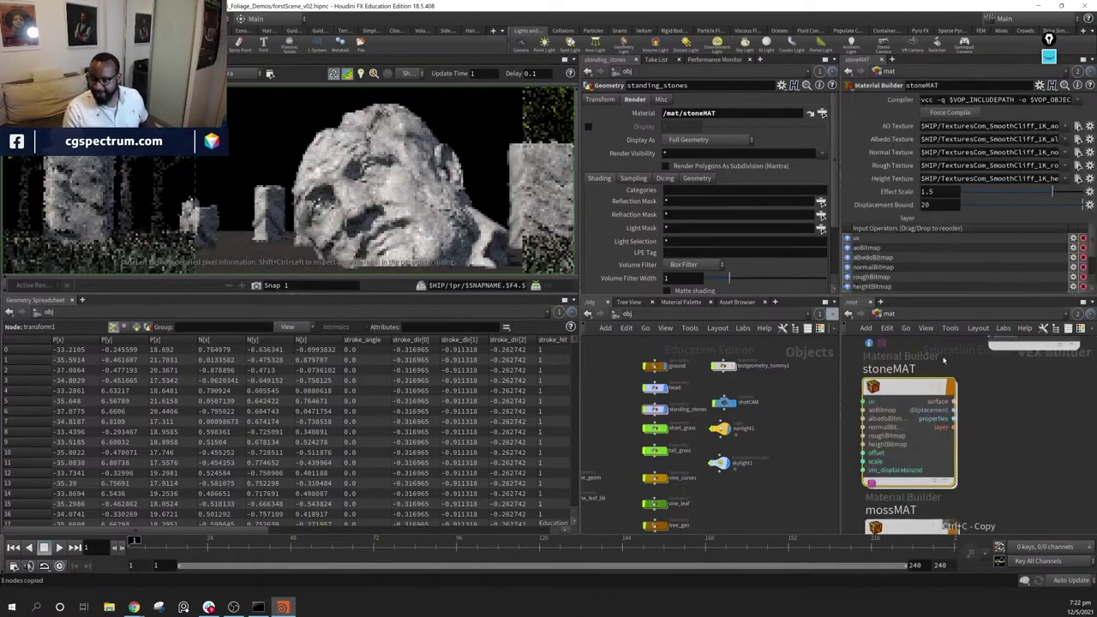
pyautogui.doubleClick(911, 438)
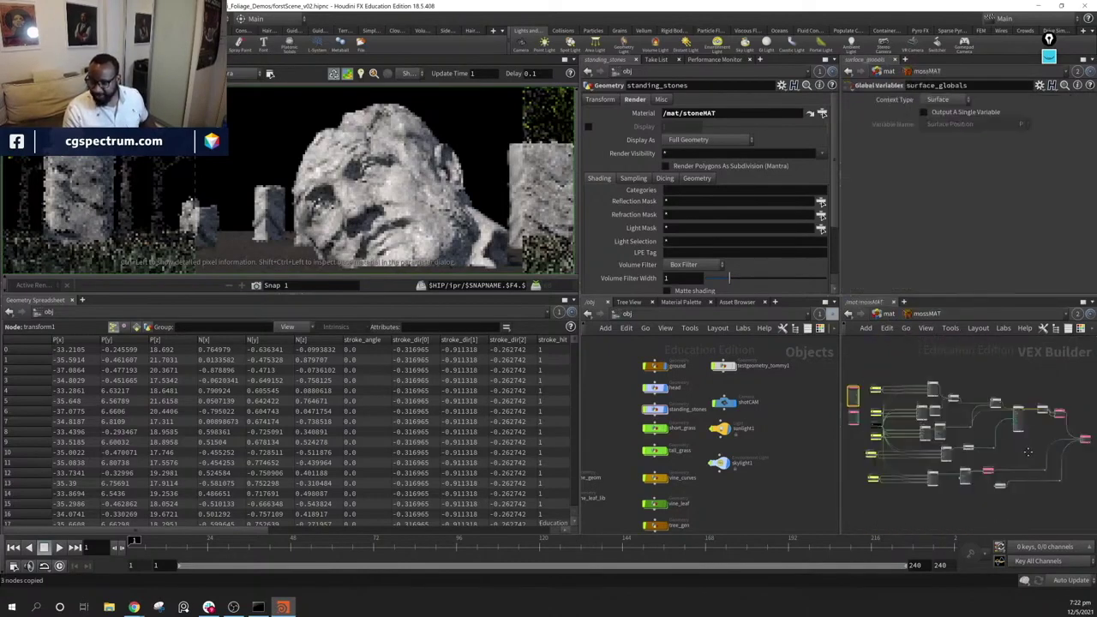
pyautogui.hotkey('ctrl', 'v')
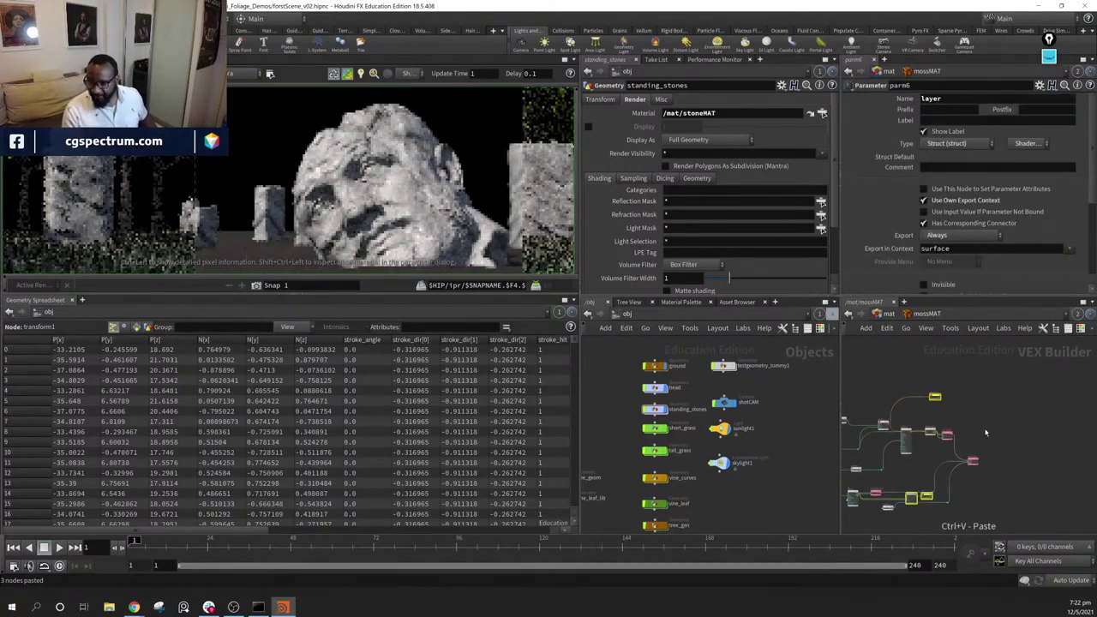
pyautogui.scroll(3, 919, 502)
pyautogui.moveTo(961, 373); pyautogui.dragTo(997, 352, button='middle')
pyautogui.moveTo(933, 464); pyautogui.dragTo(937, 496)
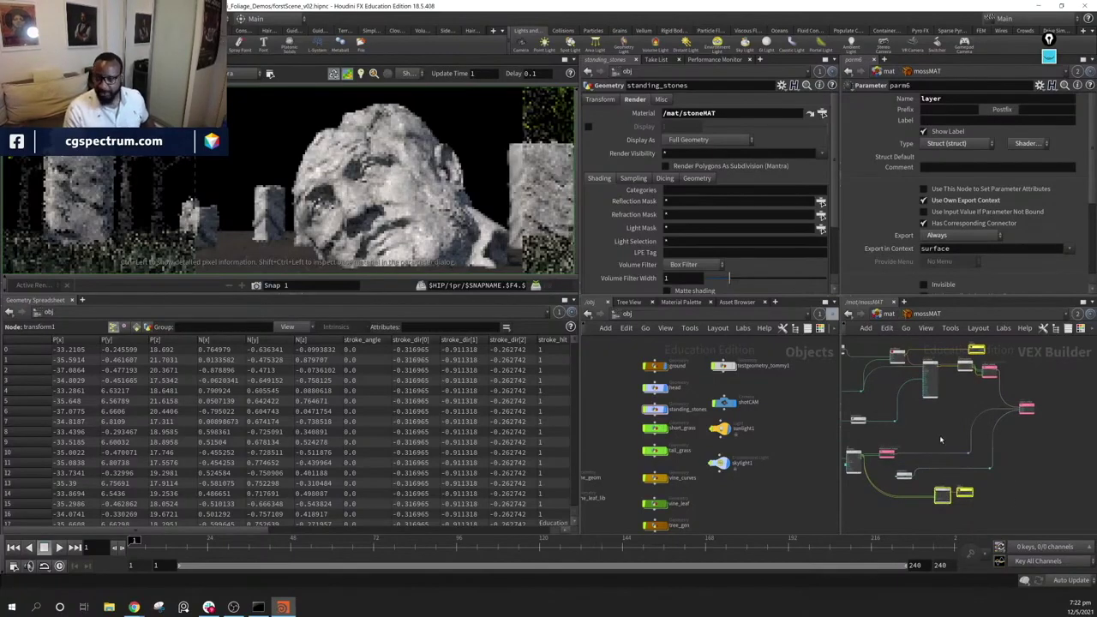
# Back in the mat network, move layermix1 closer to the materials and wire the layer outputs of stoneMAT and mossMAT into it
pyautogui.click(888, 314)
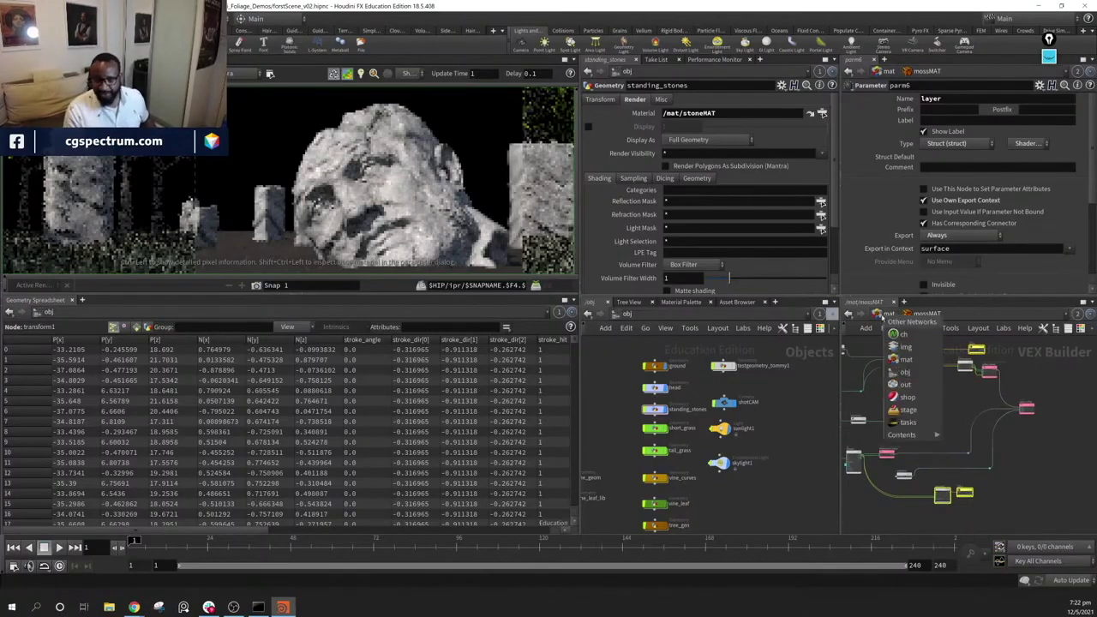
pyautogui.click(906, 359)
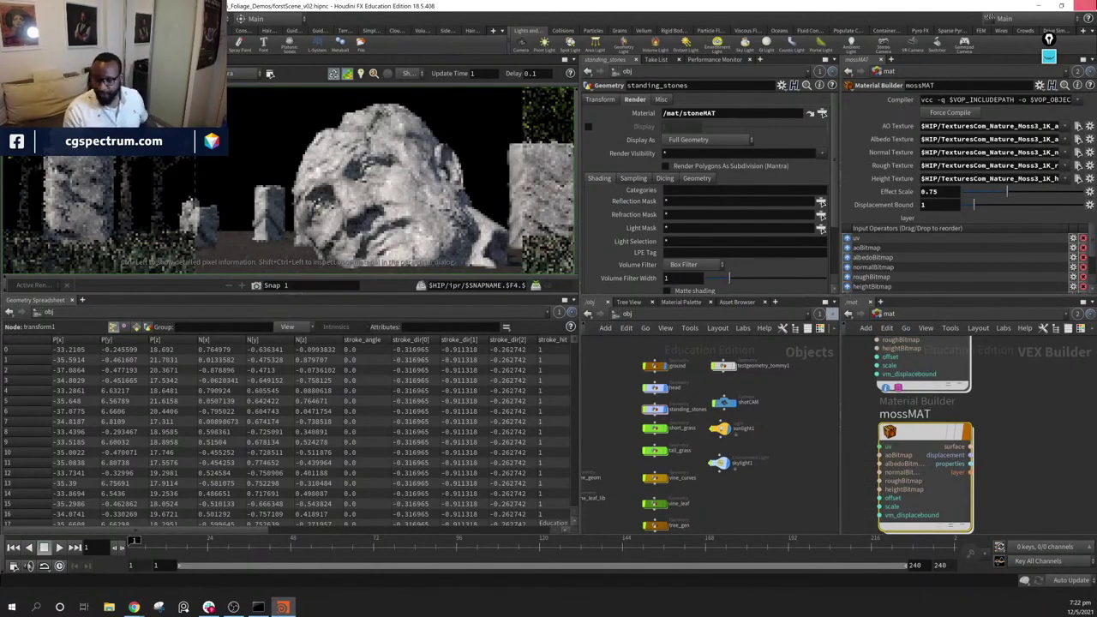
pyautogui.moveTo(1032, 401); pyautogui.dragTo(945, 425, button='middle')
pyautogui.scroll(-3, 1010, 462)
pyautogui.scroll(2, 1011, 462)
pyautogui.scroll(-4, 969, 454)
pyautogui.scroll(2, 970, 441)
pyautogui.moveTo(1043, 442); pyautogui.dragTo(998, 441)
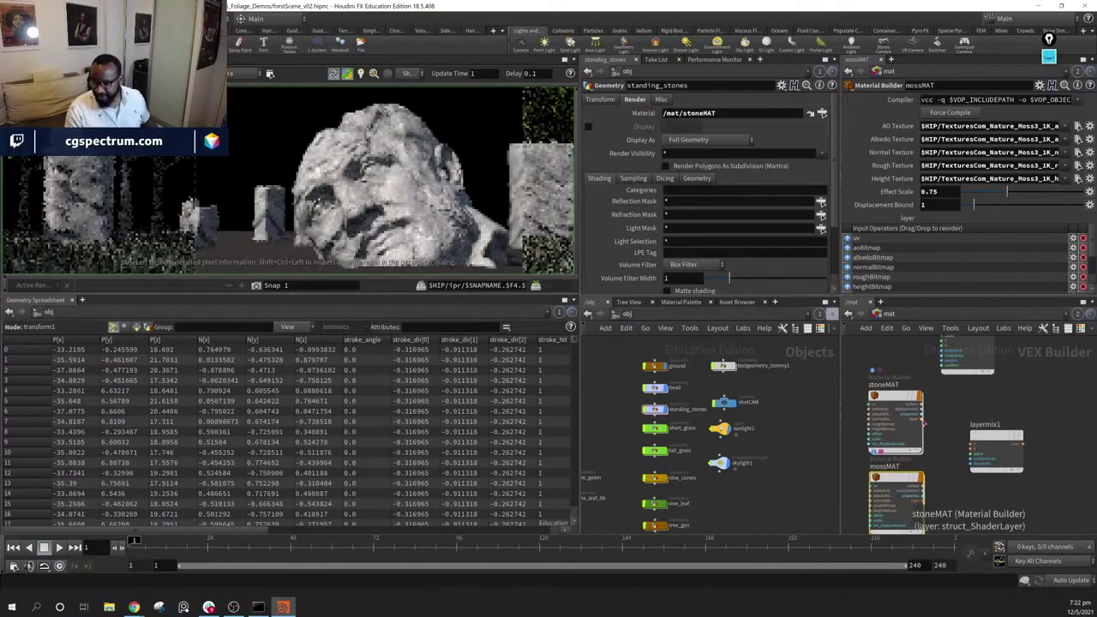
pyautogui.moveTo(922, 413); pyautogui.dragTo(971, 444)
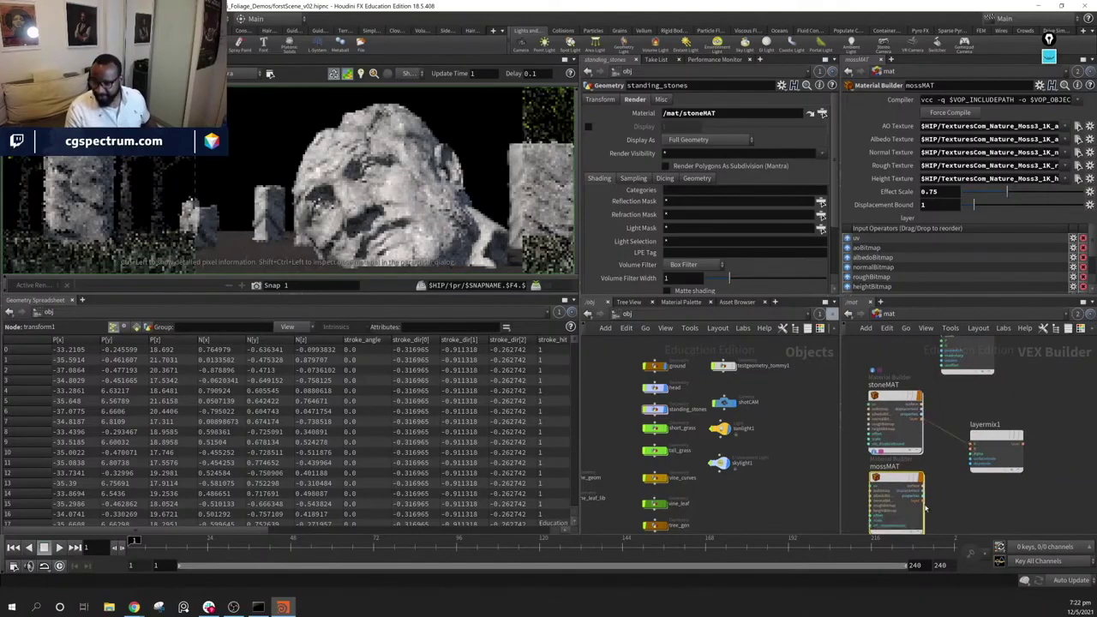
pyautogui.click(975, 457)
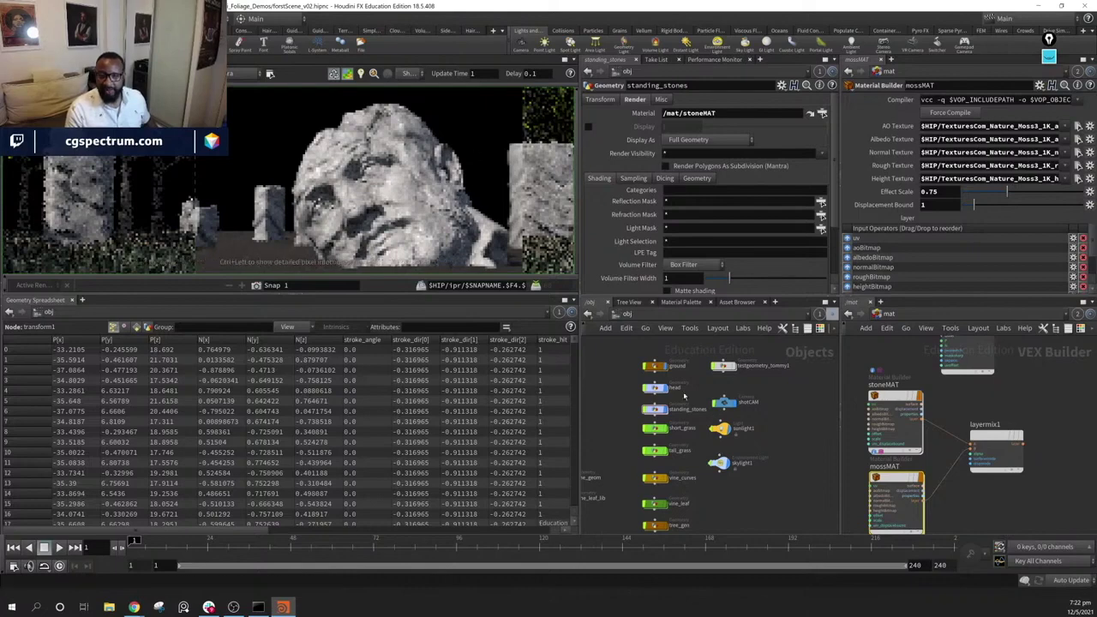
# Assign /mat/layermix1 as the material of the head object
pyautogui.click(655, 388)
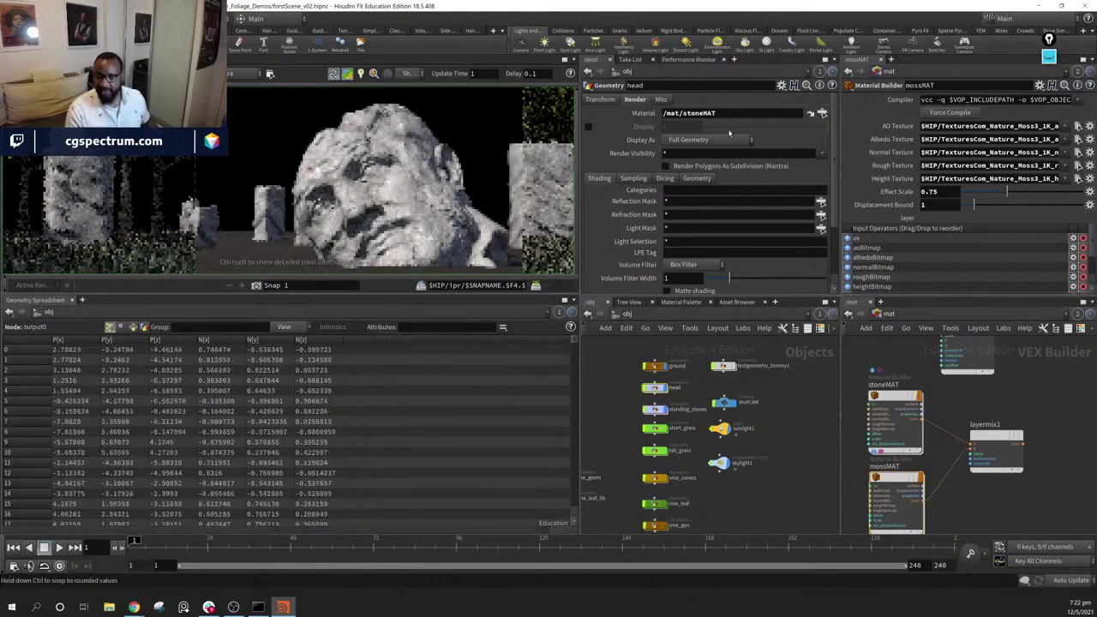
pyautogui.moveTo(996, 439); pyautogui.dragTo(727, 114)
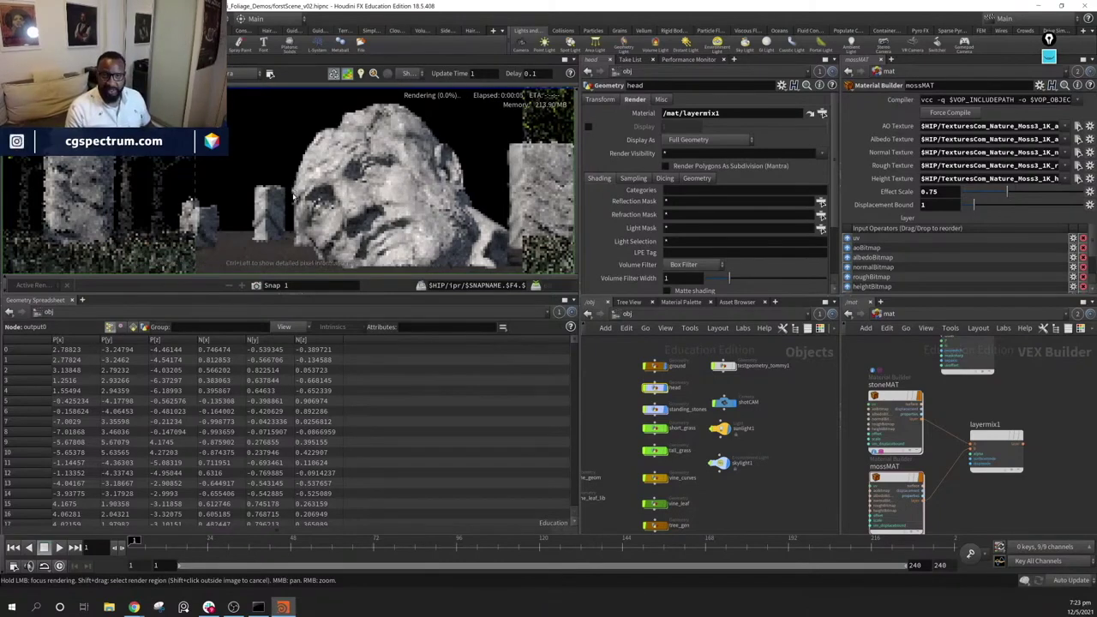
pyautogui.scroll(-2, 416, 196)
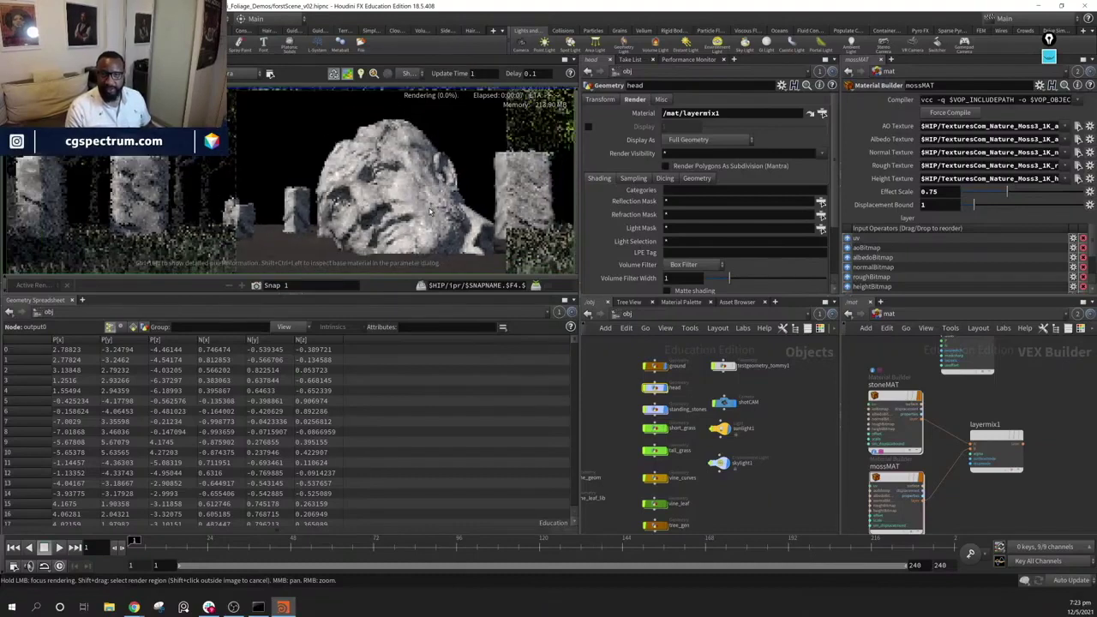
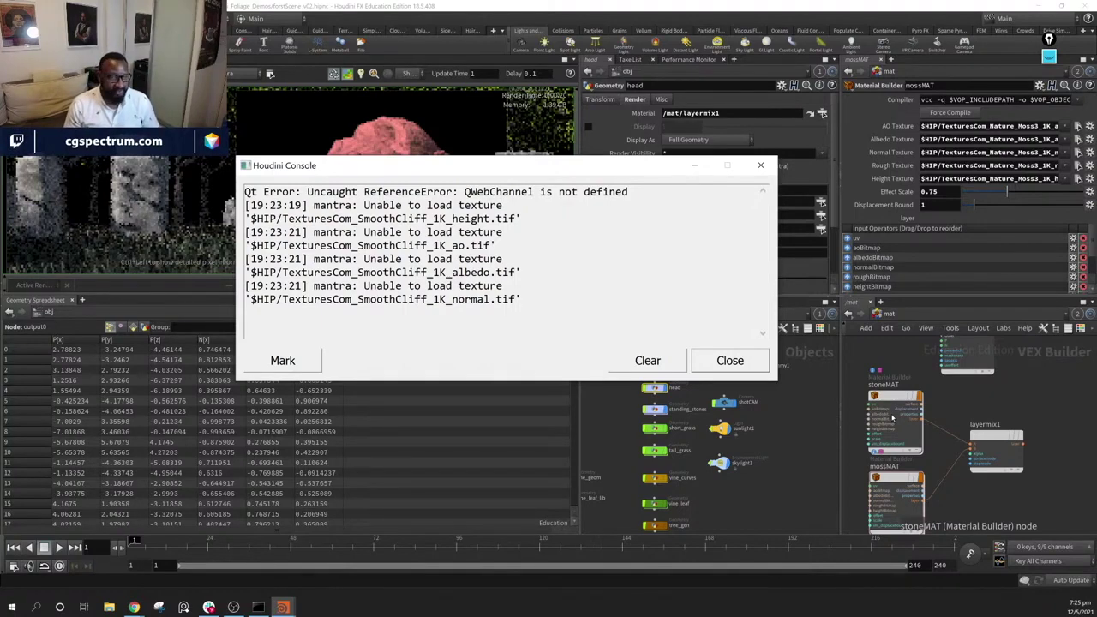
# Check the console's texture errors, then examine the Images, Rendering and Objects settings of the mantra1 render node
pyautogui.moveTo(892, 411)
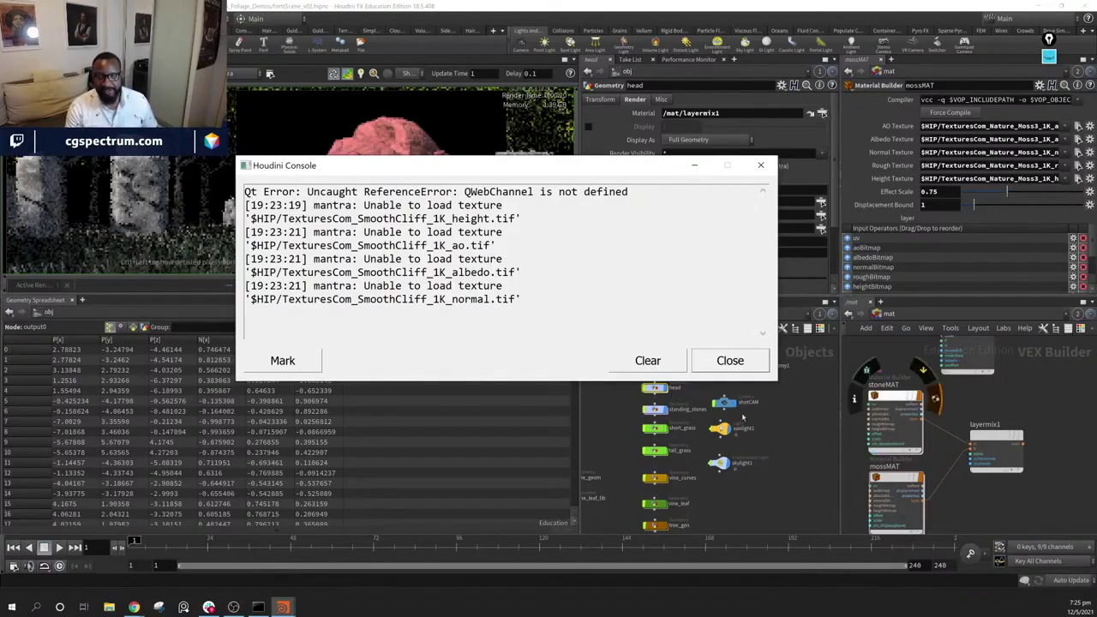
pyautogui.moveTo(633, 166); pyautogui.dragTo(422, 237)
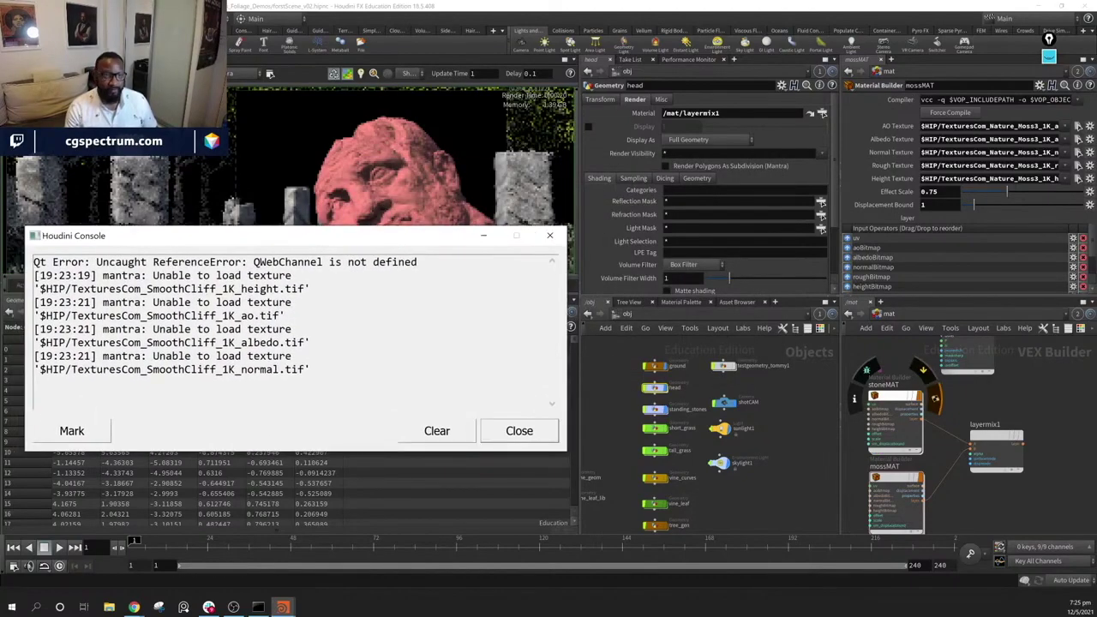
pyautogui.scroll(-1, 689, 226)
pyautogui.scroll(1, 689, 225)
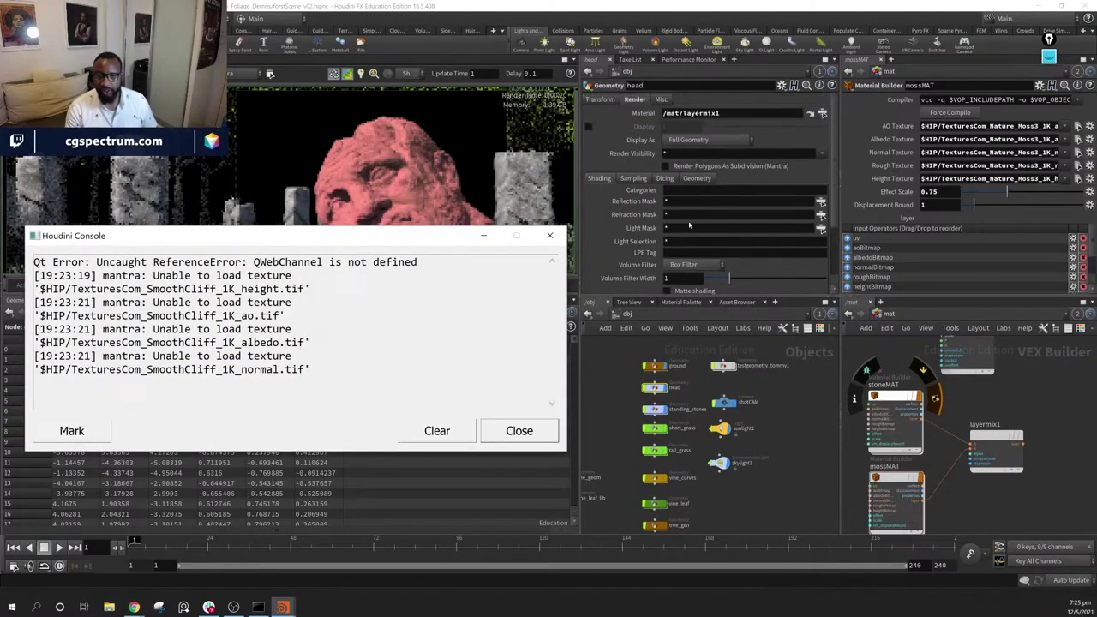
pyautogui.click(269, 74)
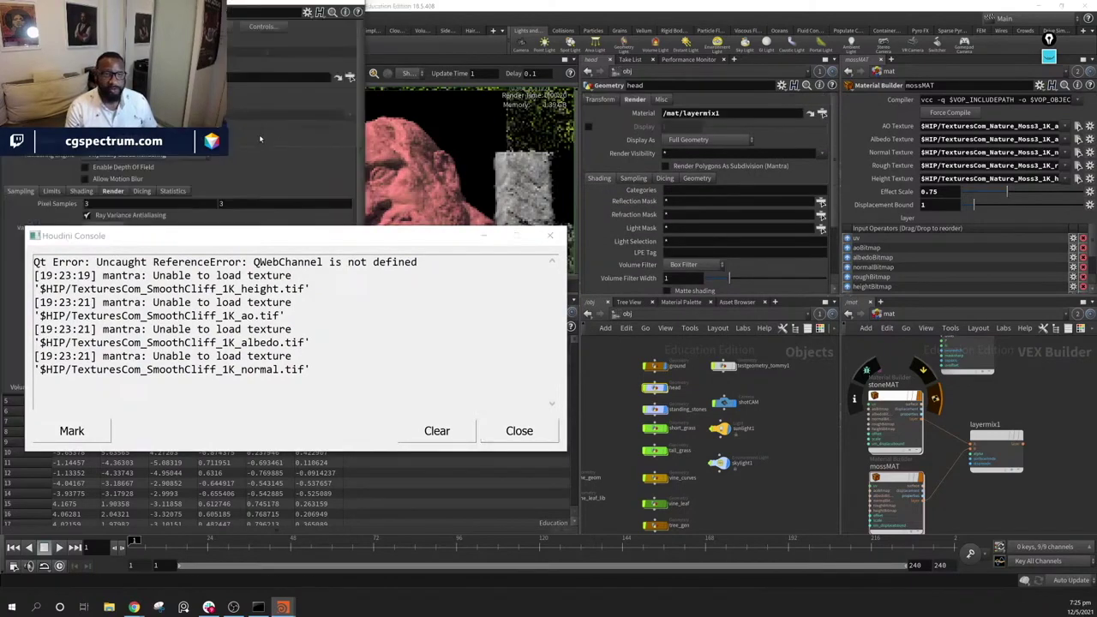
pyautogui.moveTo(219, 3); pyautogui.dragTo(795, 62)
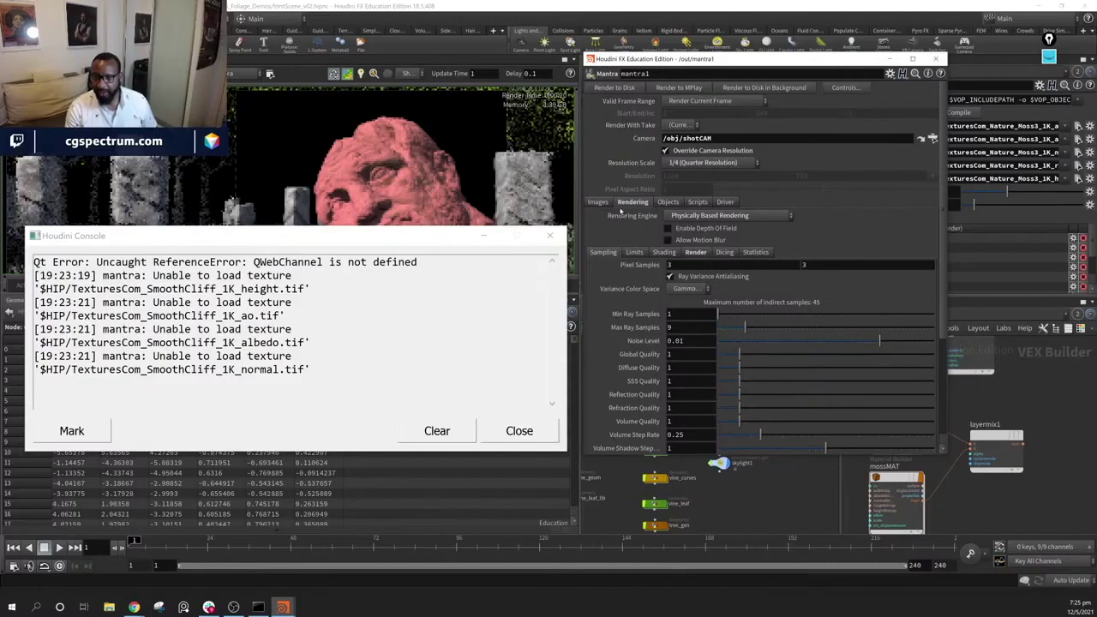
pyautogui.click(598, 202)
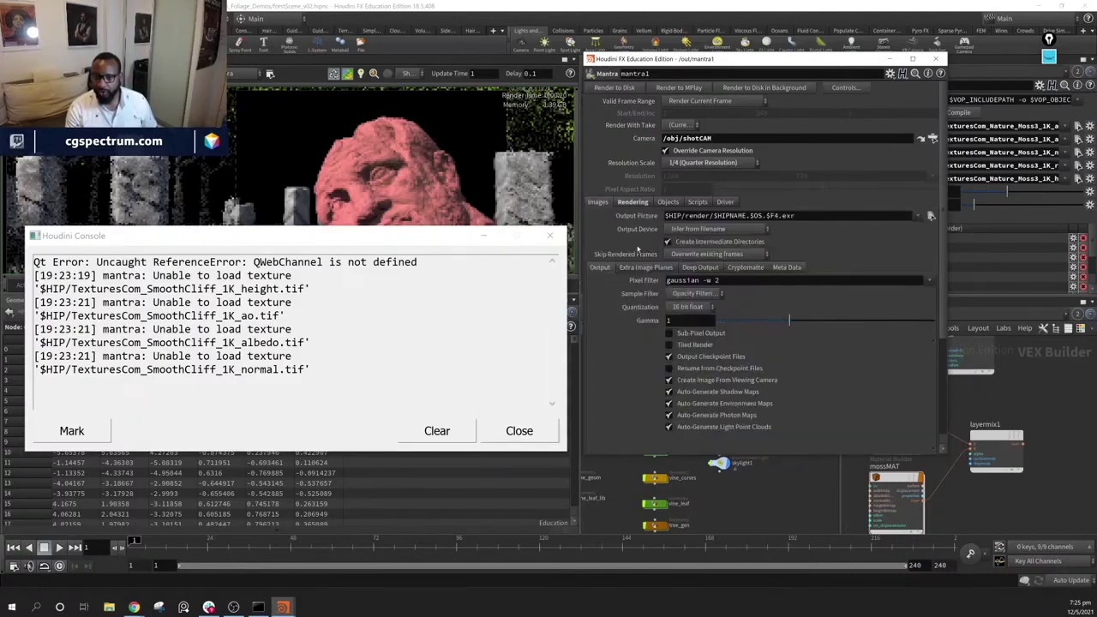
pyautogui.click(632, 202)
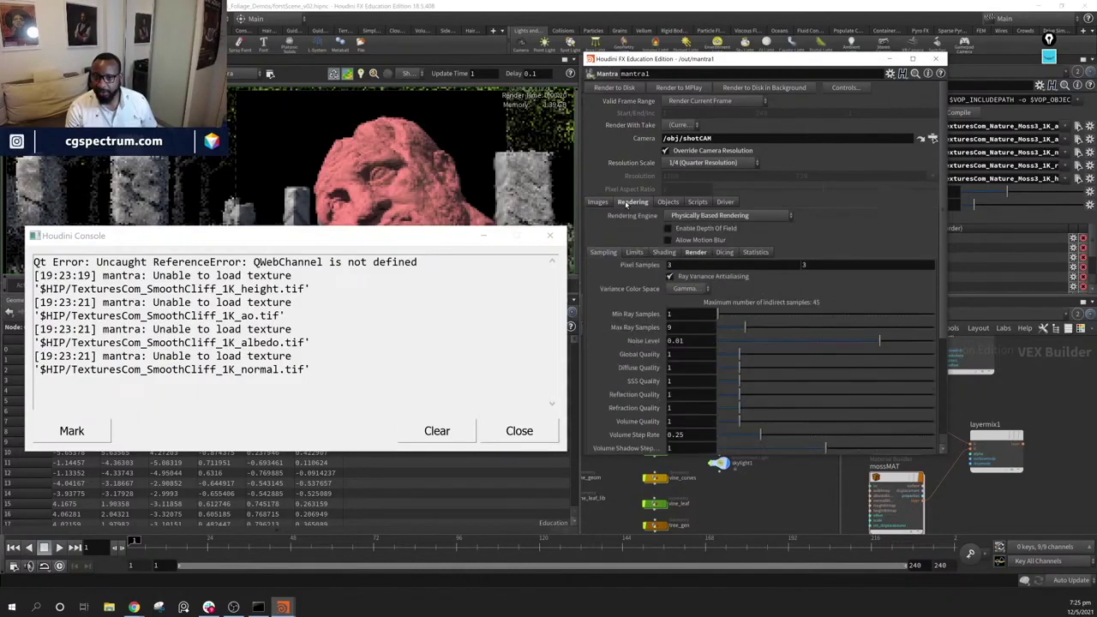
pyautogui.click(635, 253)
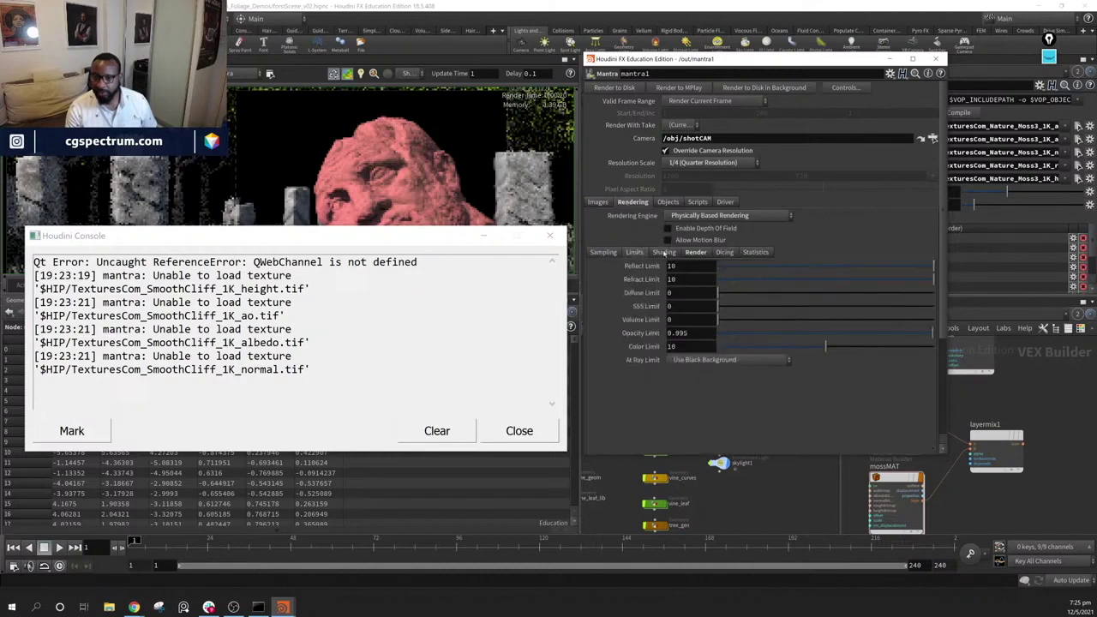
pyautogui.click(664, 253)
pyautogui.click(694, 253)
pyautogui.click(724, 252)
pyautogui.click(755, 253)
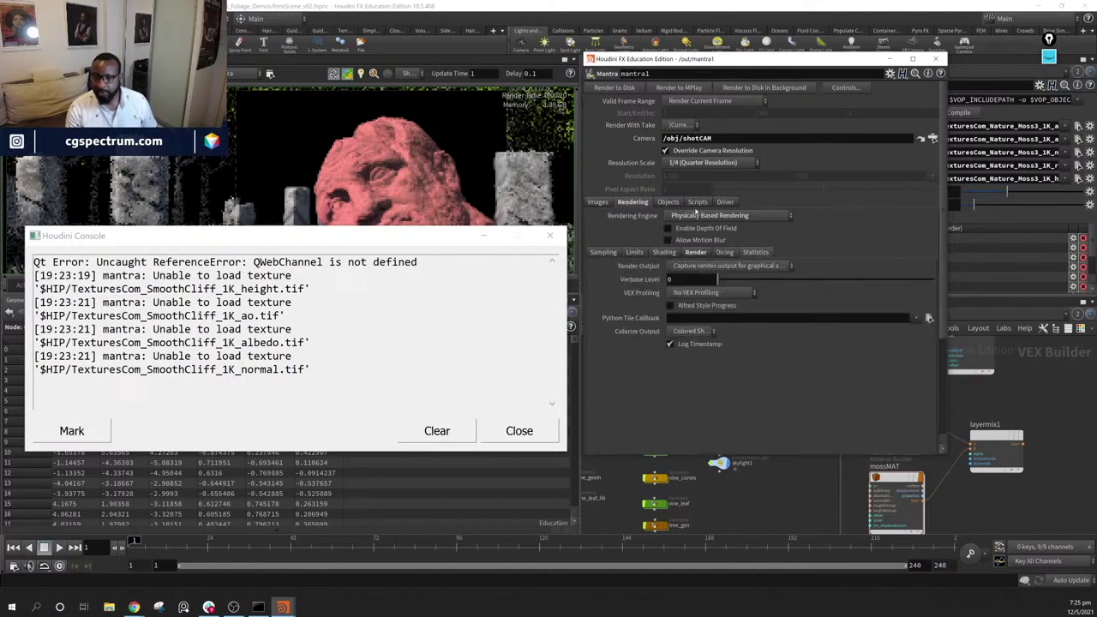
pyautogui.click(673, 201)
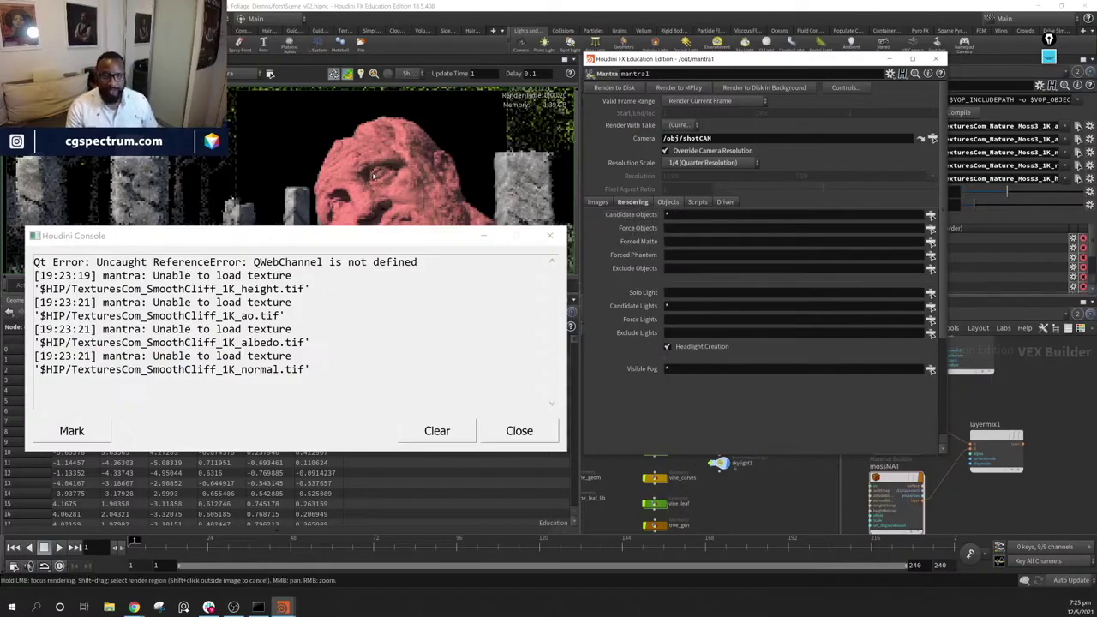
# Set mantra1's Candidate Objects to /obj/head
pyautogui.moveTo(727, 61); pyautogui.dragTo(286, 123)
pyautogui.moveTo(330, 235); pyautogui.dragTo(0, 235)
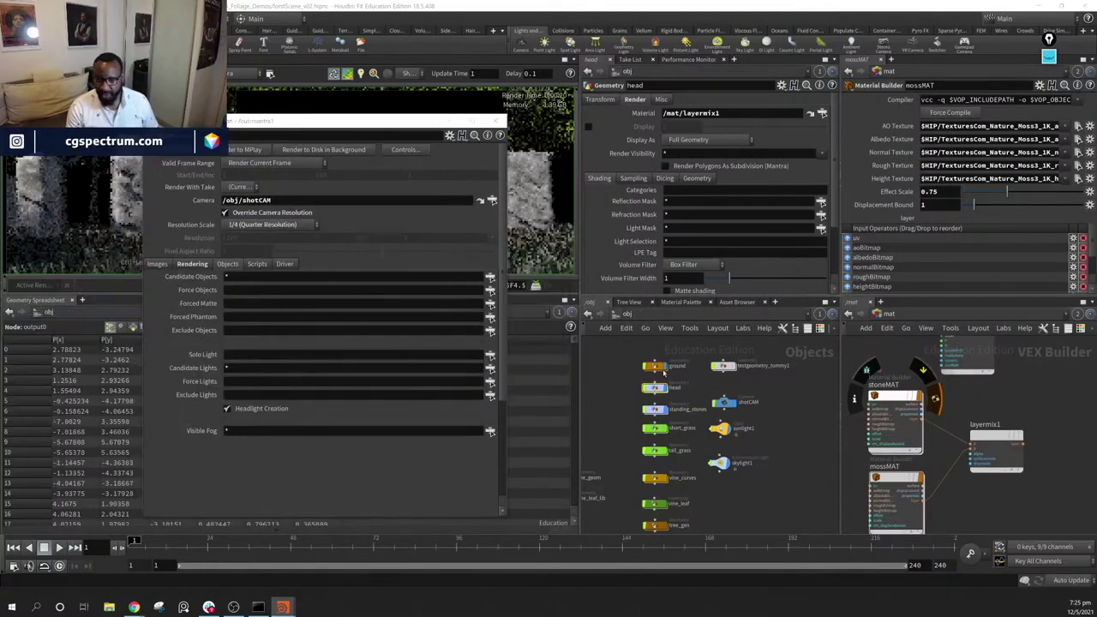
pyautogui.moveTo(655, 388); pyautogui.dragTo(257, 286)
pyautogui.moveTo(375, 121); pyautogui.dragTo(395, 325)
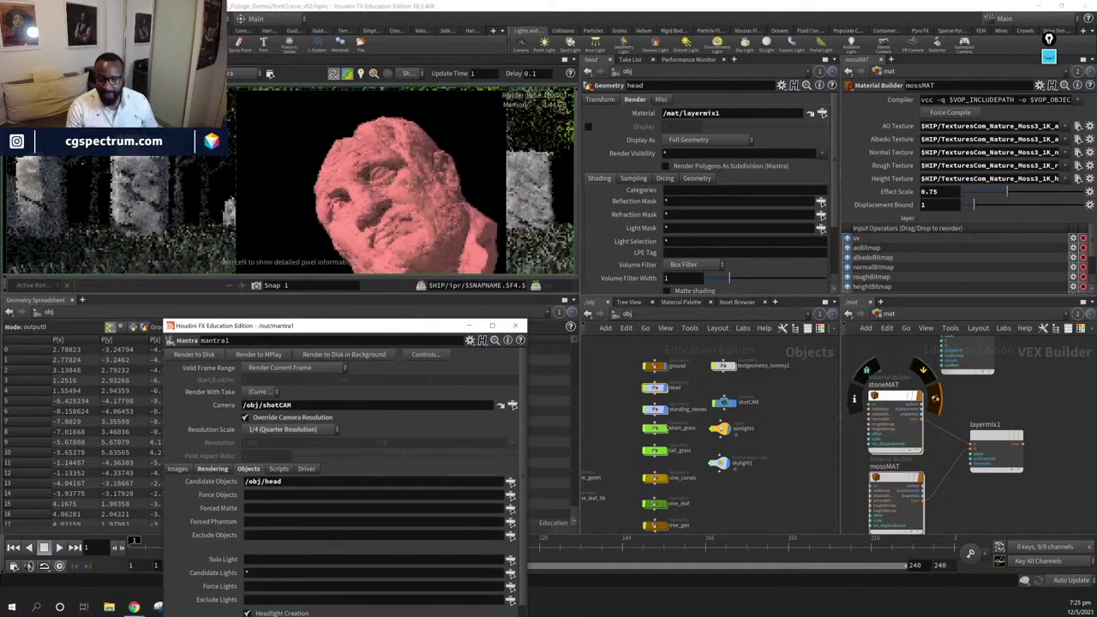
# Try /obj/standing_stones as mantra1's Candidate Objects, then restore the value to * and close the render settings
pyautogui.moveTo(656, 410); pyautogui.dragTo(285, 482)
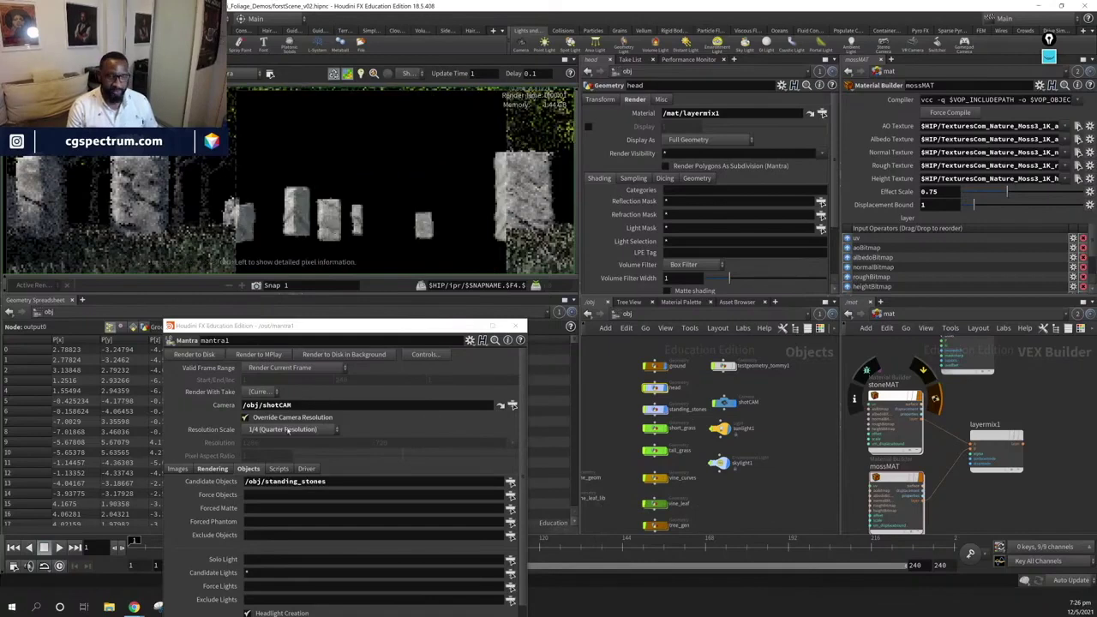
pyautogui.moveTo(360, 486); pyautogui.dragTo(234, 481)
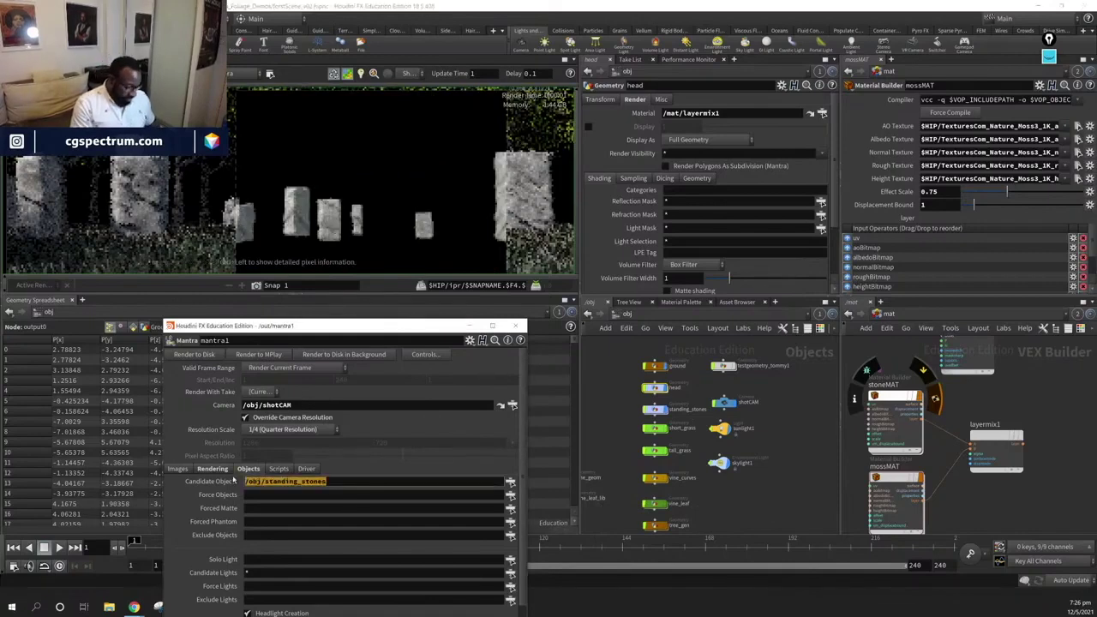
pyautogui.write('*')
pyautogui.press('Return')
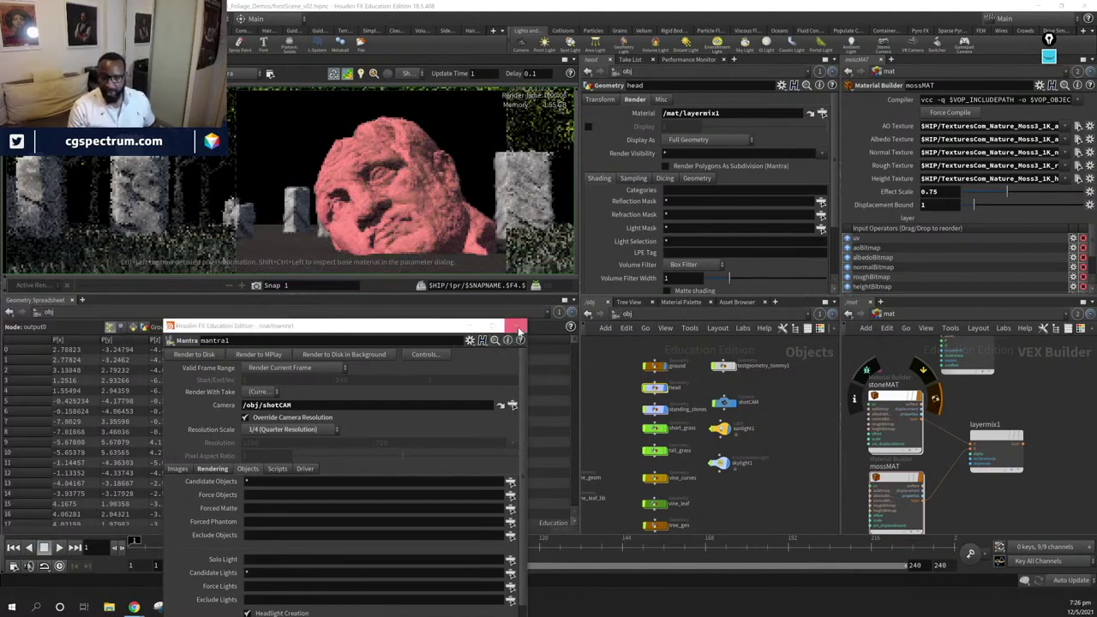
pyautogui.click(518, 326)
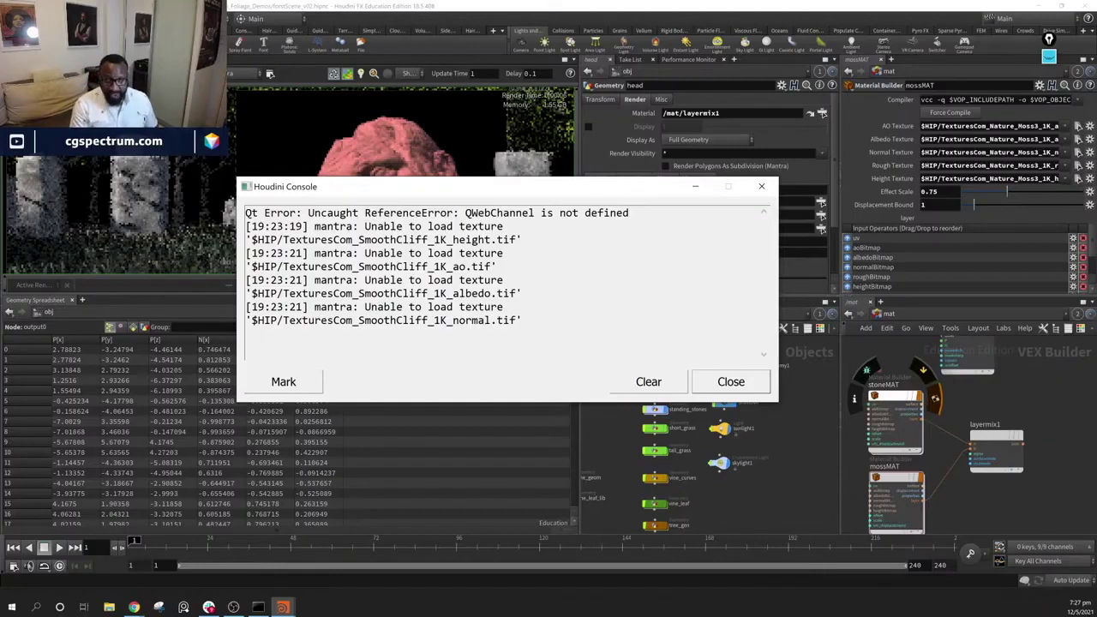
# Dismiss the console and change the file extension of mossMAT's AO Texture to .rat
pyautogui.moveTo(521, 321); pyautogui.dragTo(245, 213)
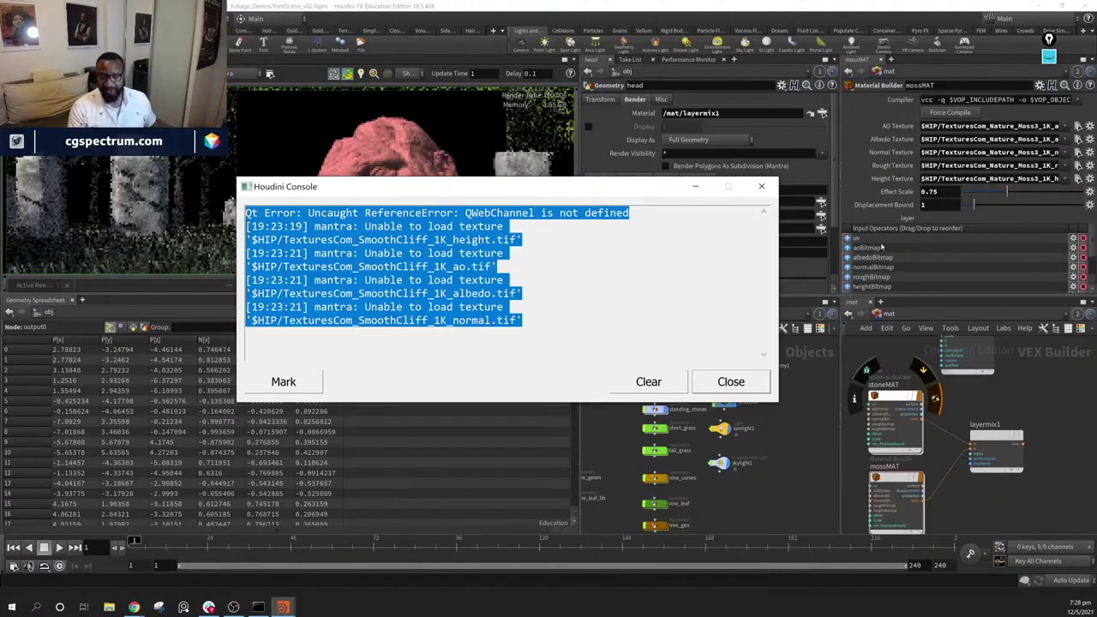
pyautogui.click(732, 383)
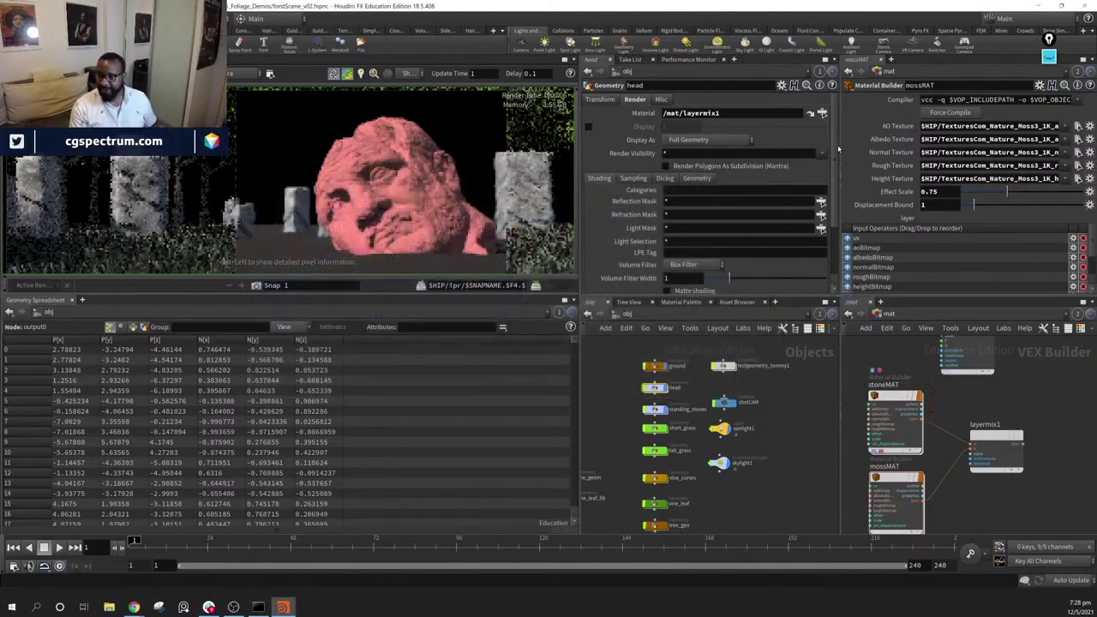
pyautogui.moveTo(840, 140); pyautogui.dragTo(755, 139)
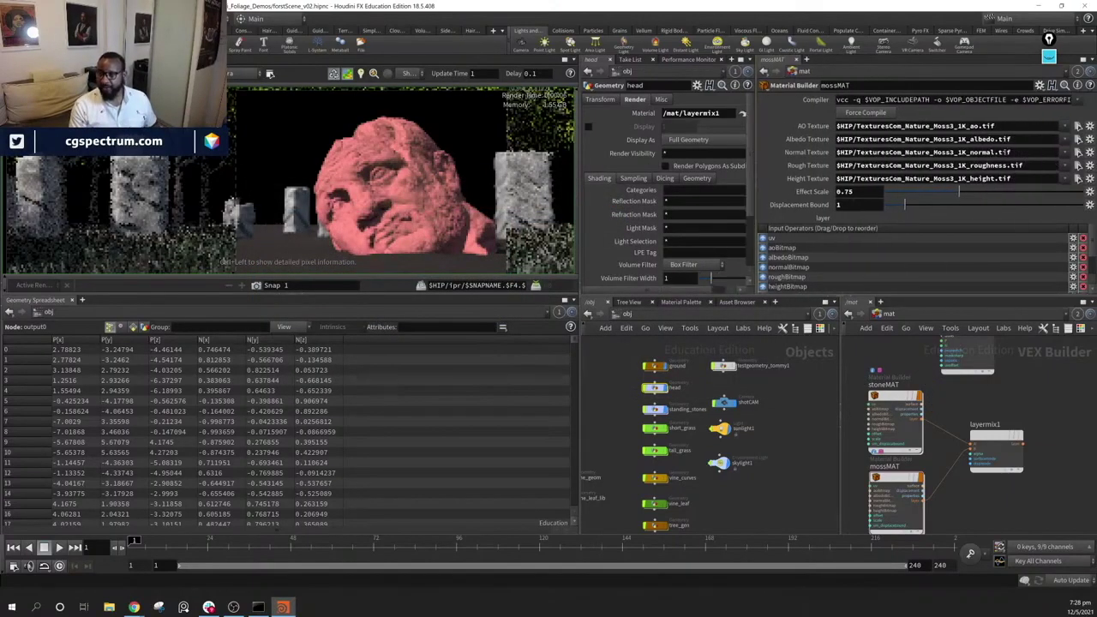
pyautogui.doubleClick(1014, 126)
pyautogui.press('BackSpace')
pyautogui.press('BackSpace')
pyautogui.press('BackSpace')
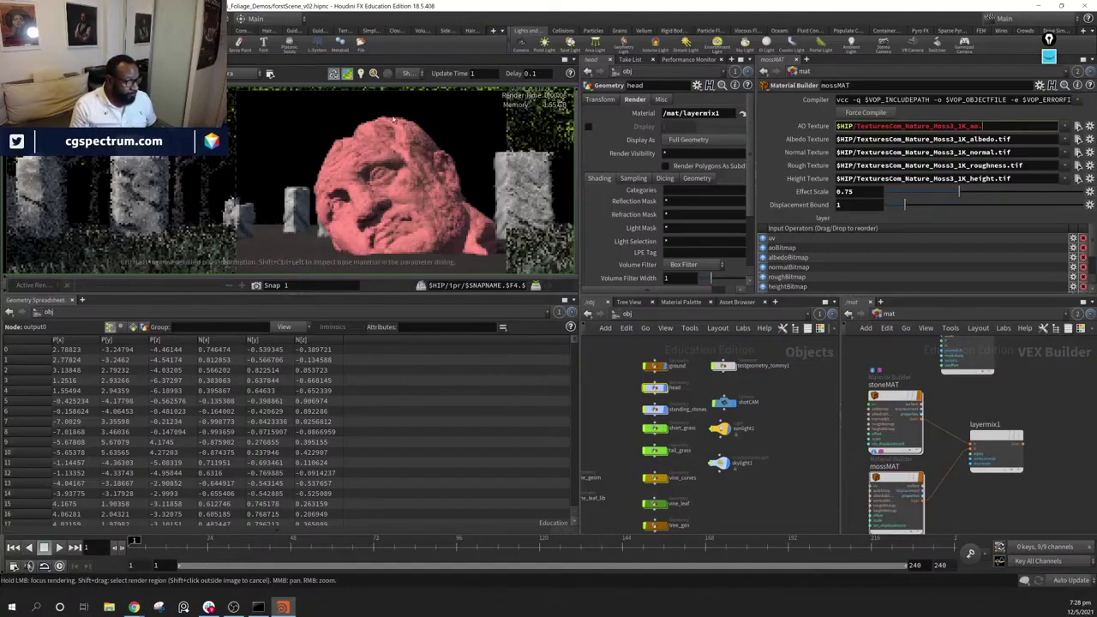
pyautogui.write('rat')
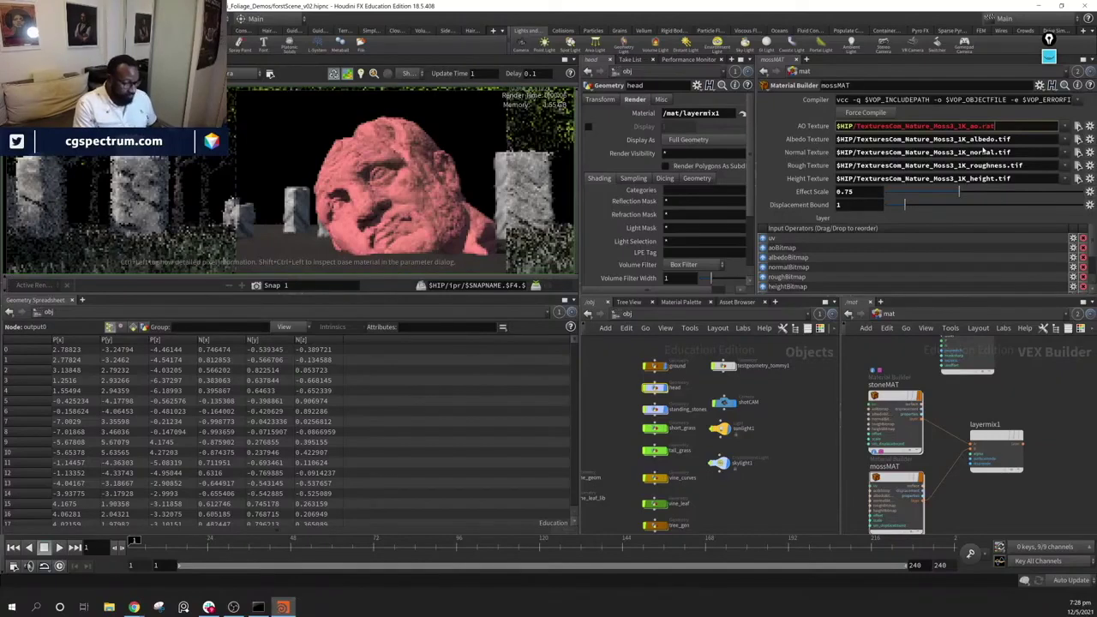
pyautogui.press('Return')
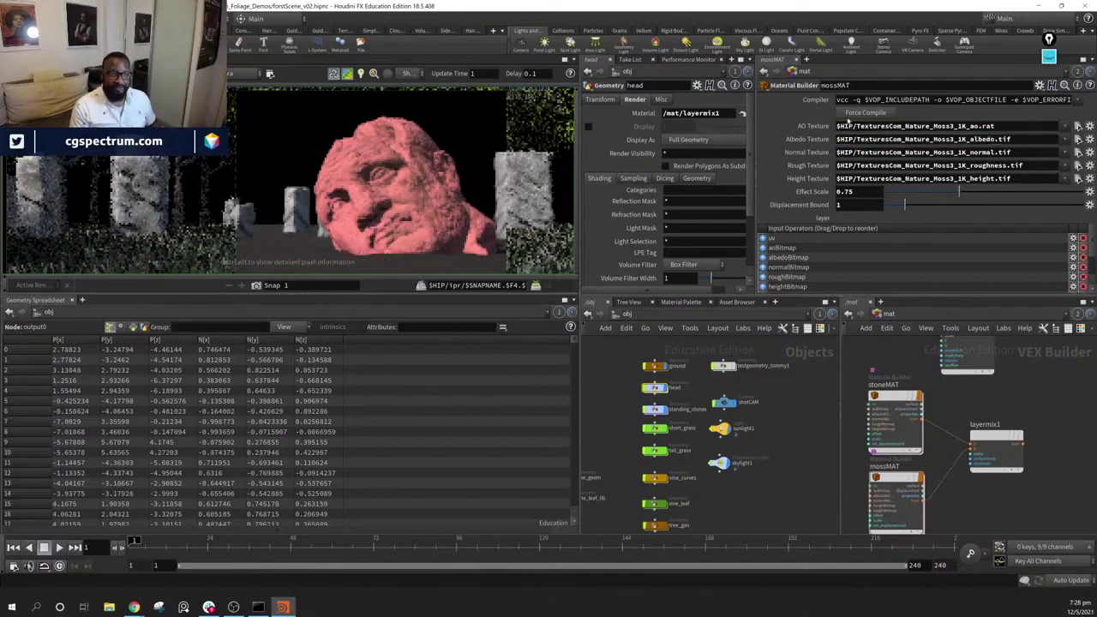
# Change the file extensions of mossMAT's Albedo Texture and Normal Texture to .rat
pyautogui.click(1022, 140)
pyautogui.press('BackSpace')
pyautogui.press('BackSpace')
pyautogui.press('BackSpace')
pyautogui.write('rat')
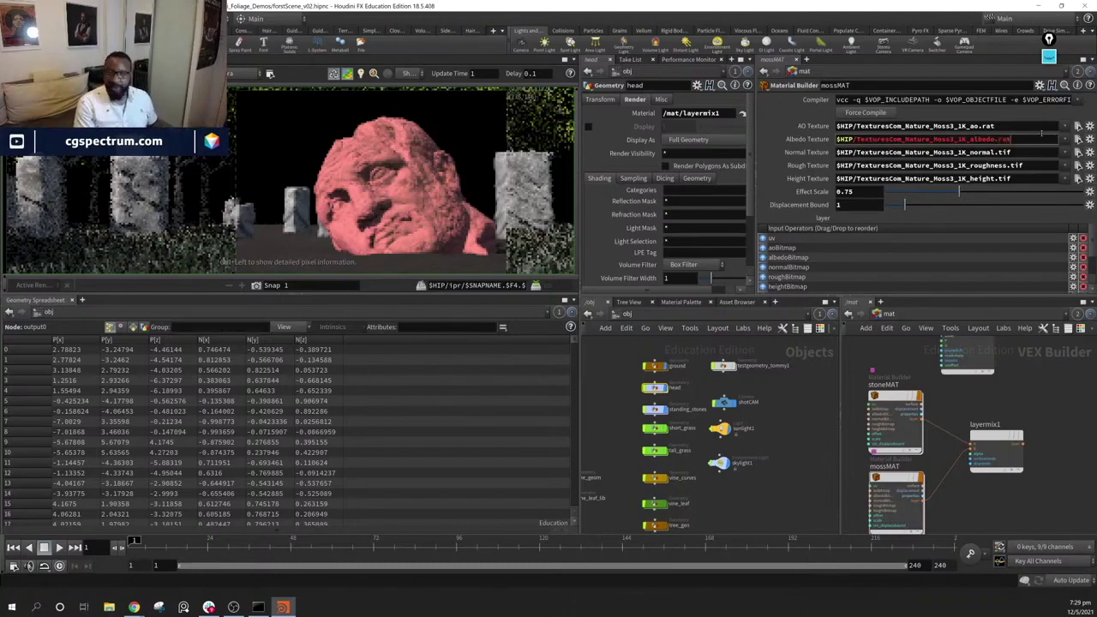
pyautogui.click(1033, 153)
pyautogui.press('BackSpace')
pyautogui.press('BackSpace')
pyautogui.press('BackSpace')
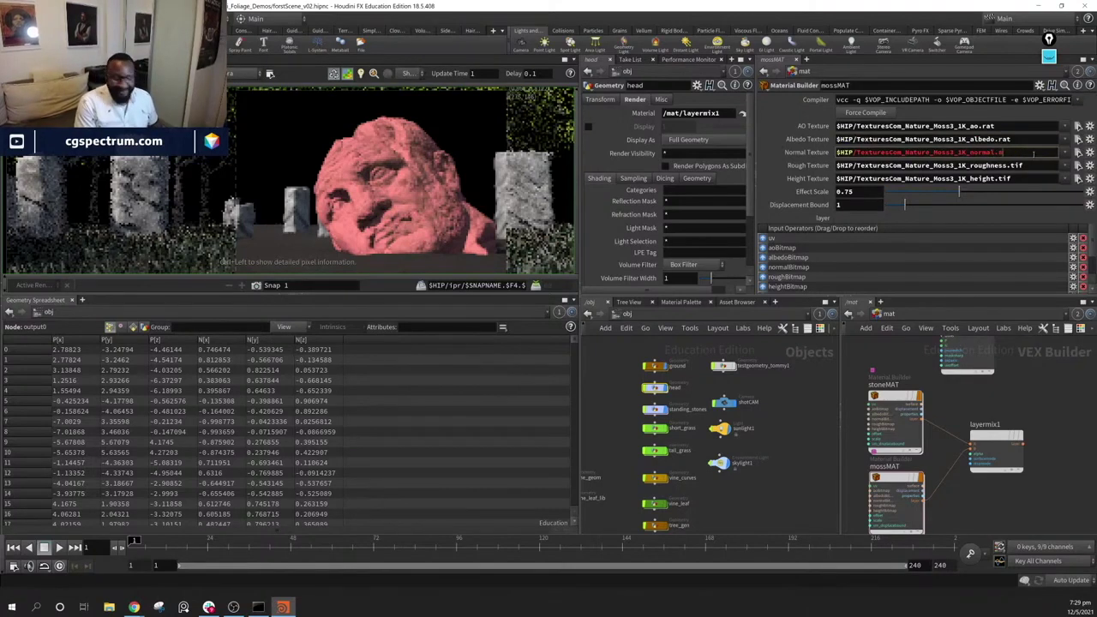
pyautogui.write('rat')
# Change the file extensions of mossMAT's Rough Texture and Height Texture to .rat
pyautogui.click(1045, 165)
pyautogui.press('BackSpace')
pyautogui.press('BackSpace')
pyautogui.press('BackSpace')
pyautogui.write('rat')
pyautogui.click(1034, 180)
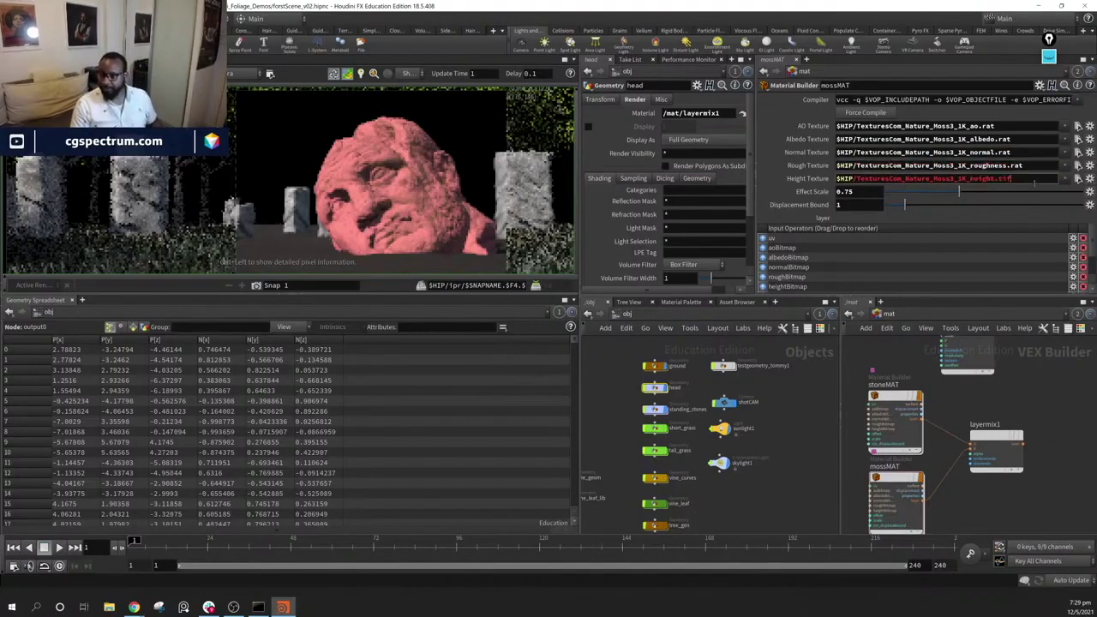
pyautogui.press('BackSpace')
pyautogui.press('BackSpace')
pyautogui.press('BackSpace')
pyautogui.write('rat')
pyautogui.press('Return')
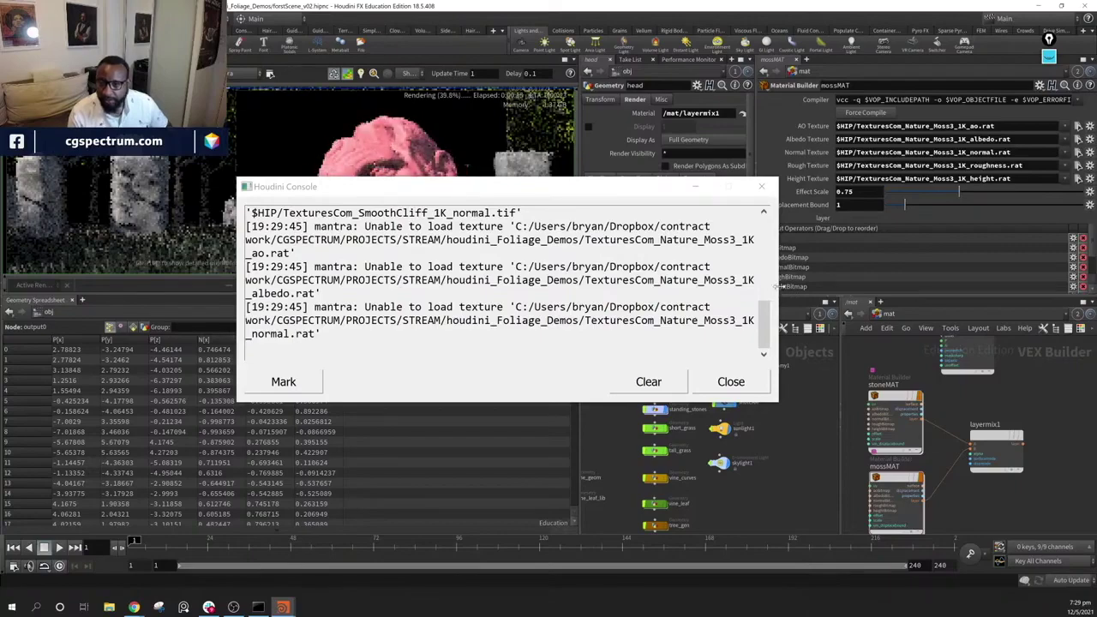
# Move the console off the render view, test stoneMAT as the head's material, and switch it back to layermix1
pyautogui.moveTo(585, 186); pyautogui.dragTo(312, 321)
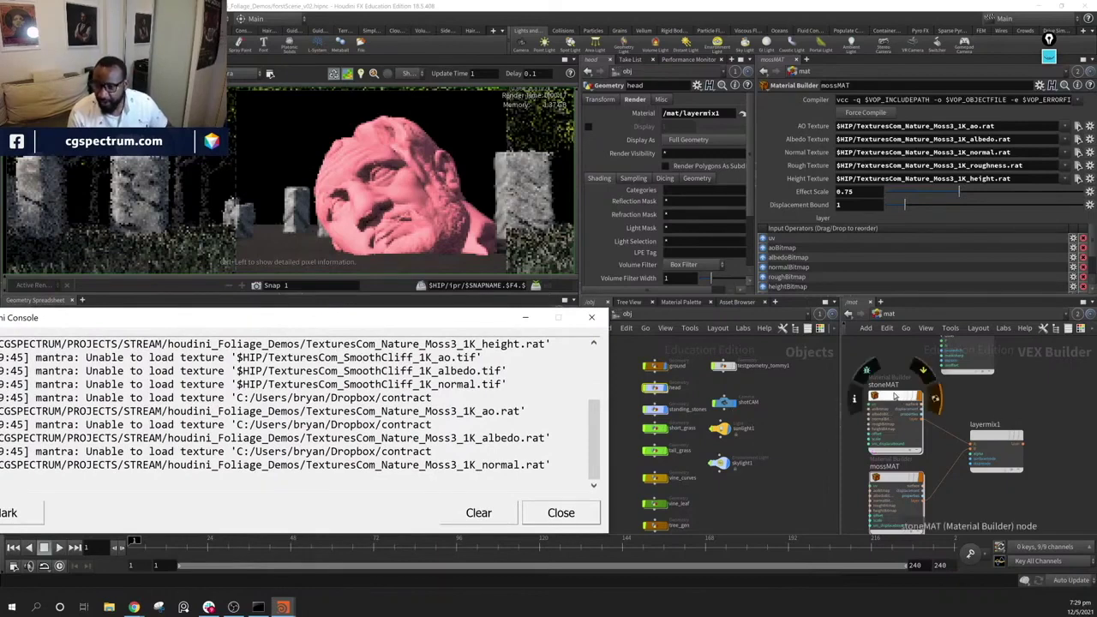
pyautogui.moveTo(896, 420); pyautogui.dragTo(420, 204)
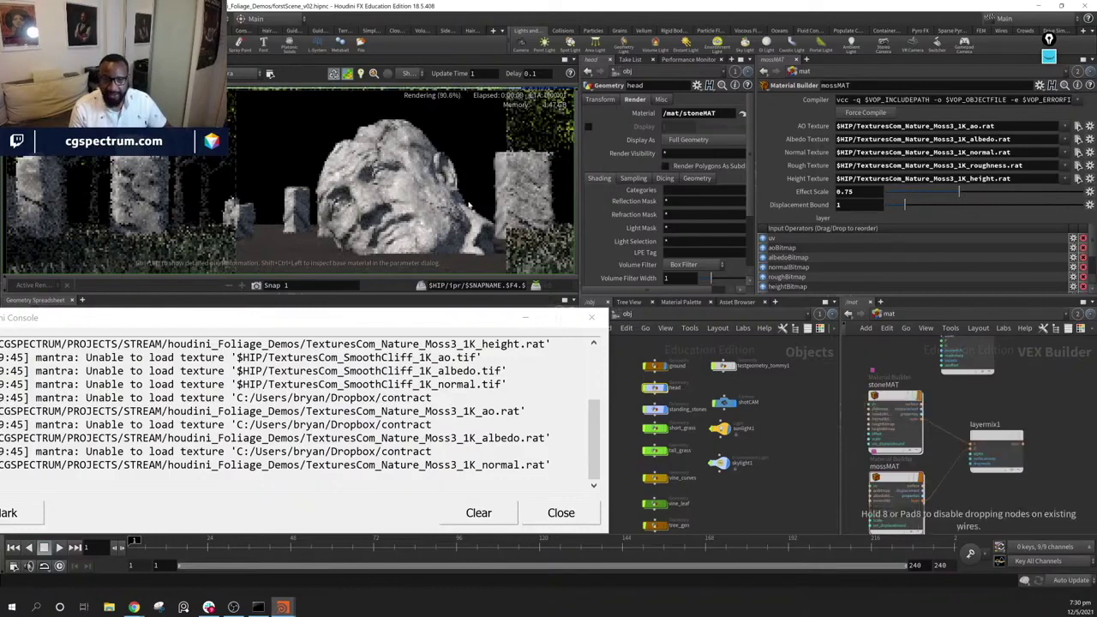
pyautogui.moveTo(492, 198); pyautogui.dragTo(386, 178)
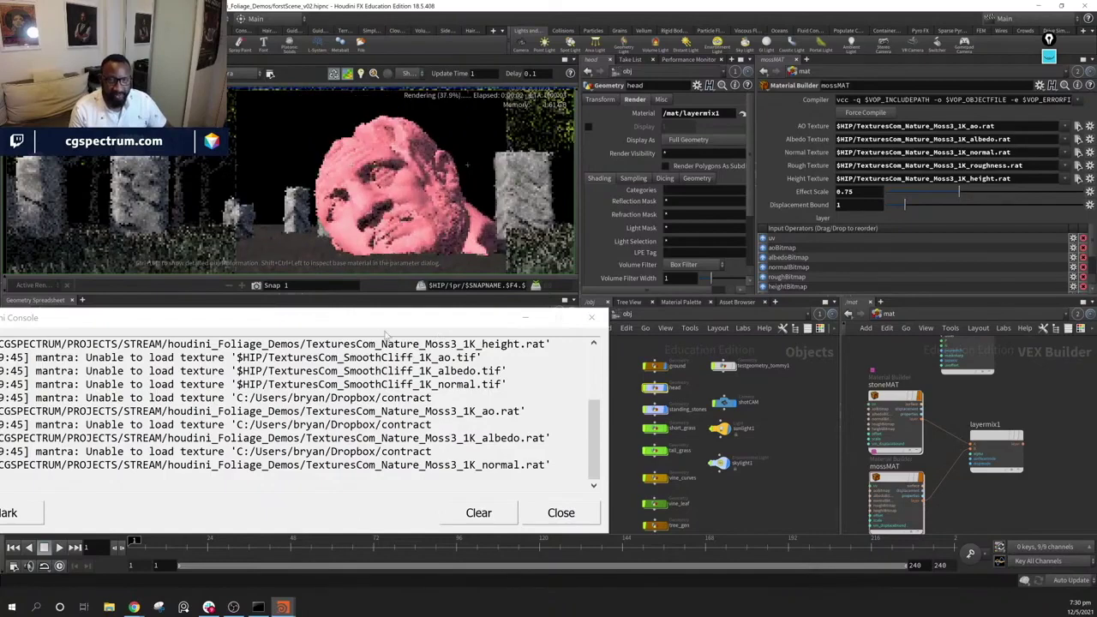
# Select the layermix1 node in the mat network and set its Alpha to 0
pyautogui.moveTo(417, 329); pyautogui.dragTo(505, 277)
pyautogui.click(994, 445)
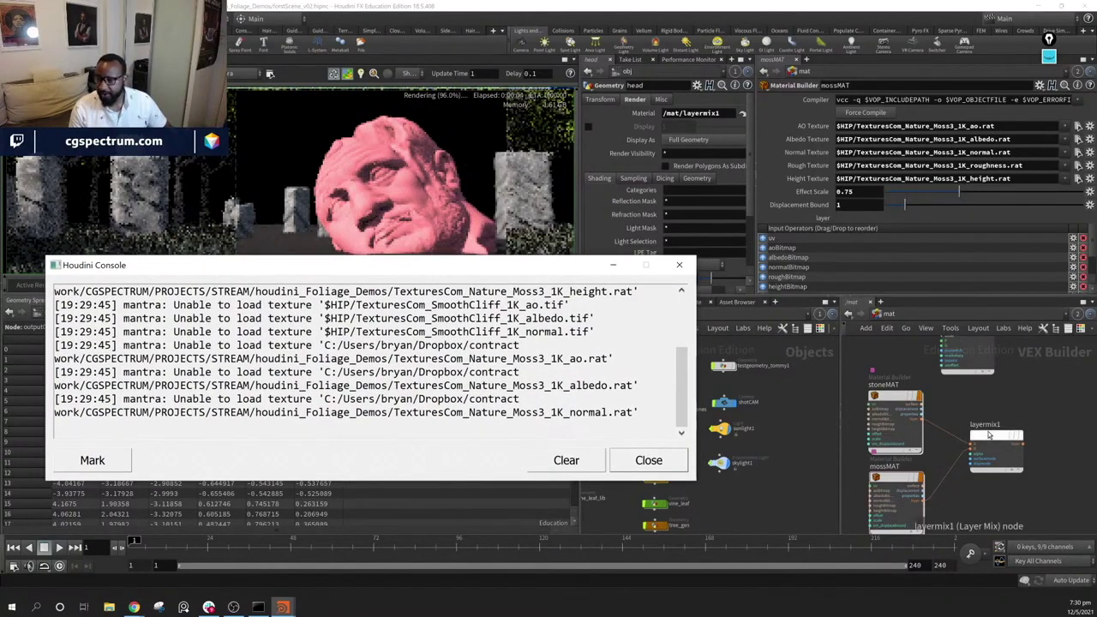
pyautogui.click(886, 101)
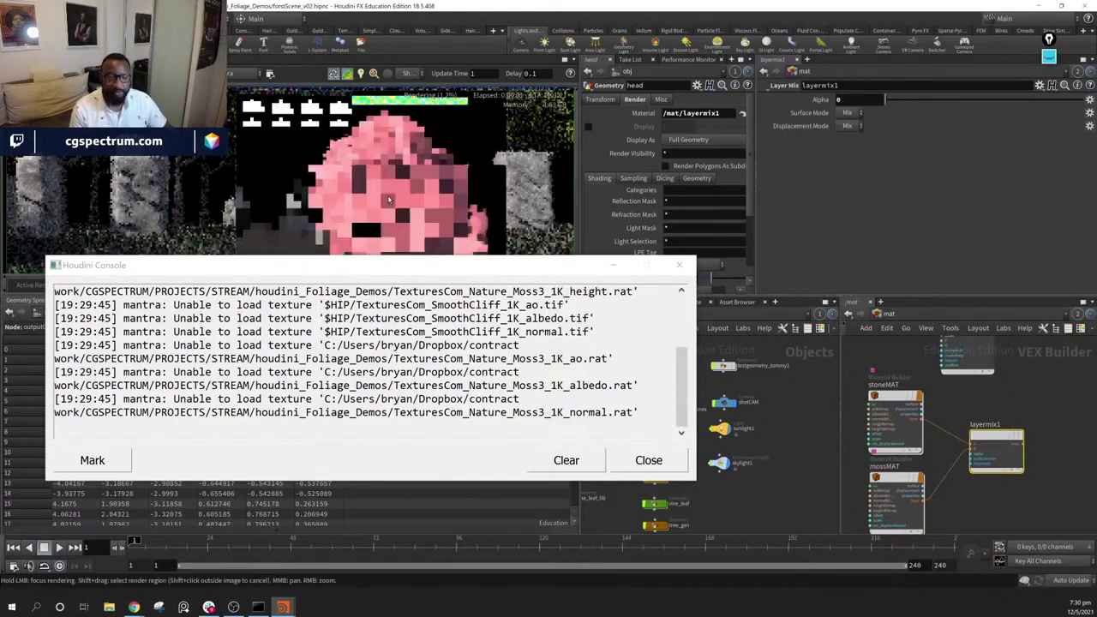
# Set layermix1's Alpha to 1 and test stoneMAT and mossMAT directly as the head's material
pyautogui.click(1081, 101)
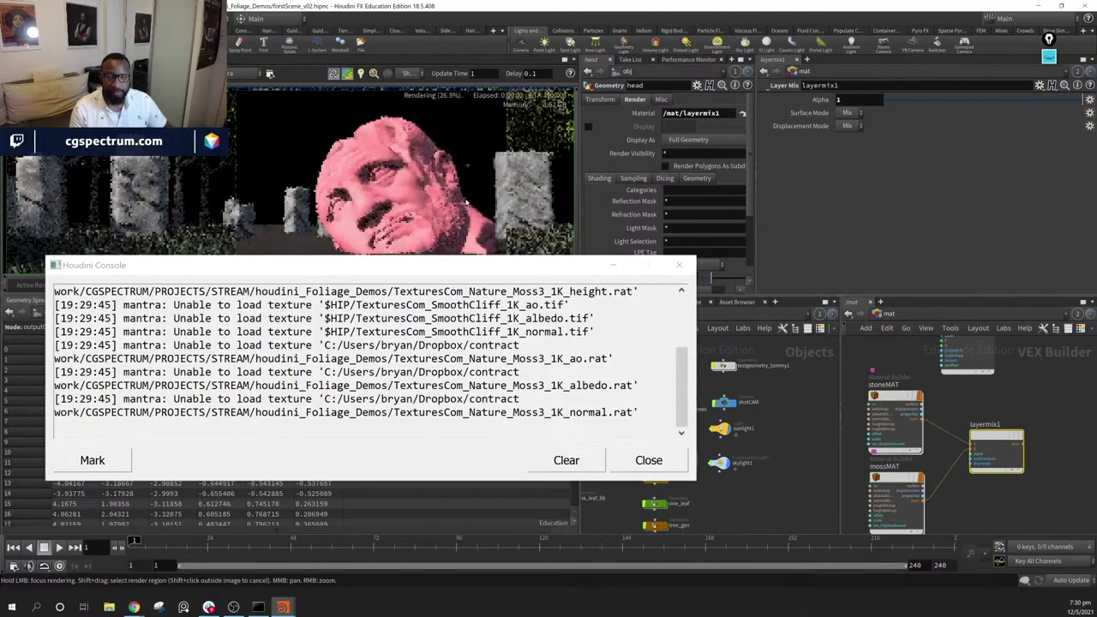
pyautogui.moveTo(892, 403); pyautogui.dragTo(373, 210)
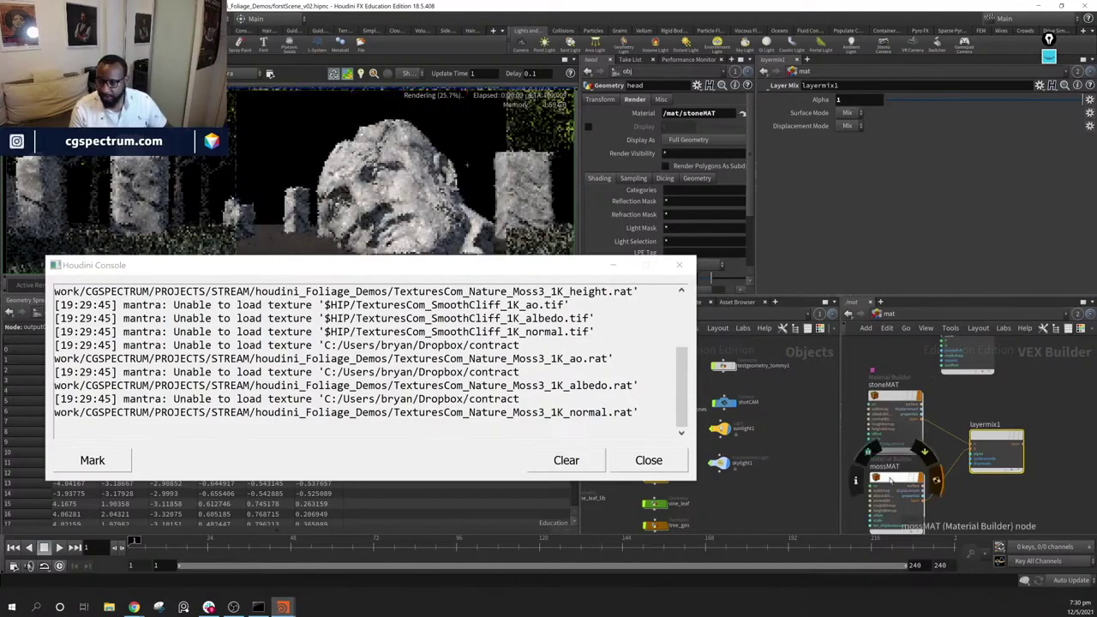
pyautogui.press('l')
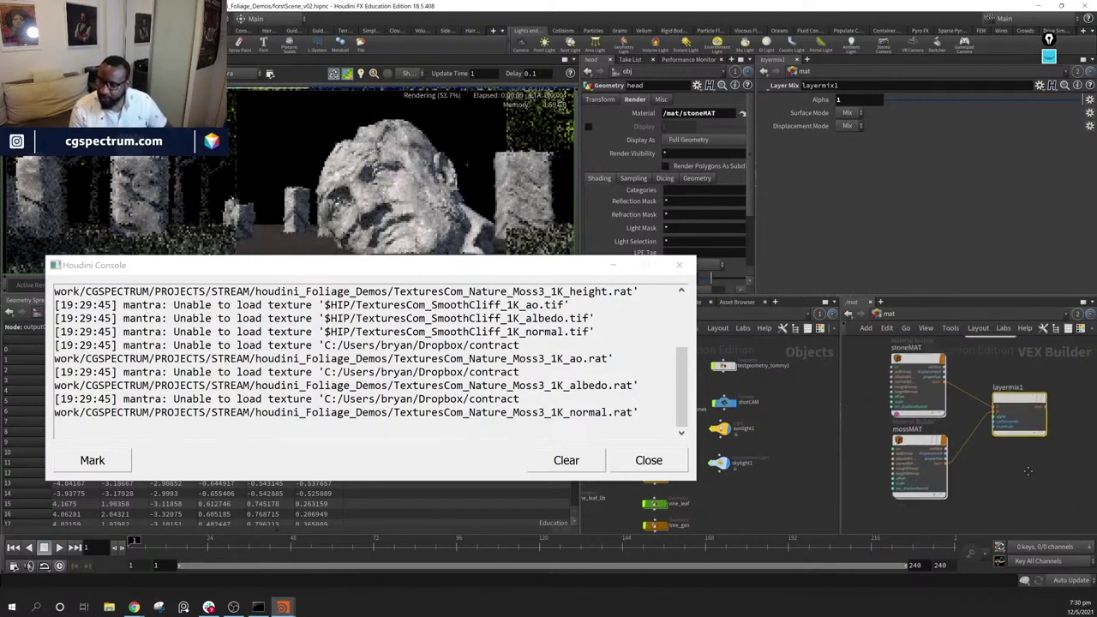
pyautogui.moveTo(923, 451); pyautogui.dragTo(698, 113)
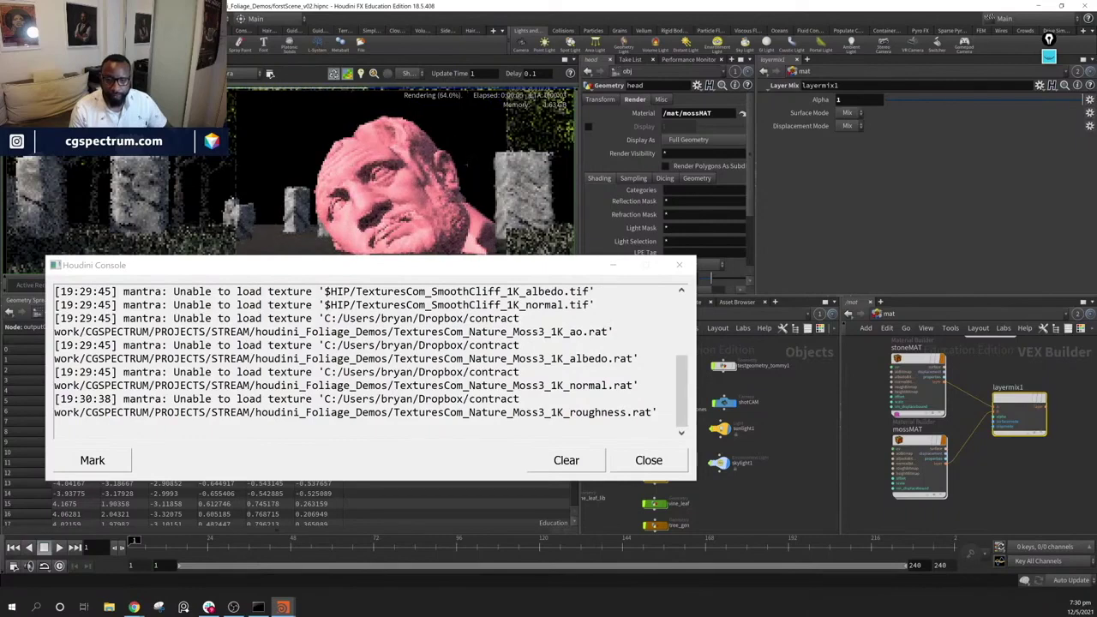
# Close the console and change the file extension of mossMAT's AO Texture to .tif, checking the available Moss3 files in $HIP
pyautogui.click(903, 440)
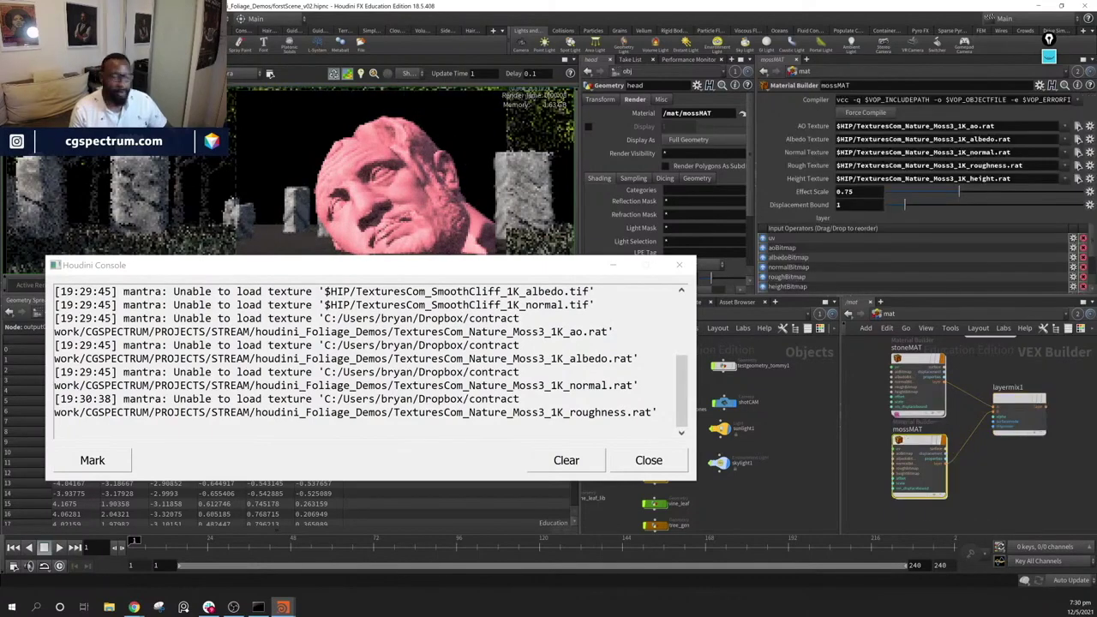
pyautogui.click(648, 460)
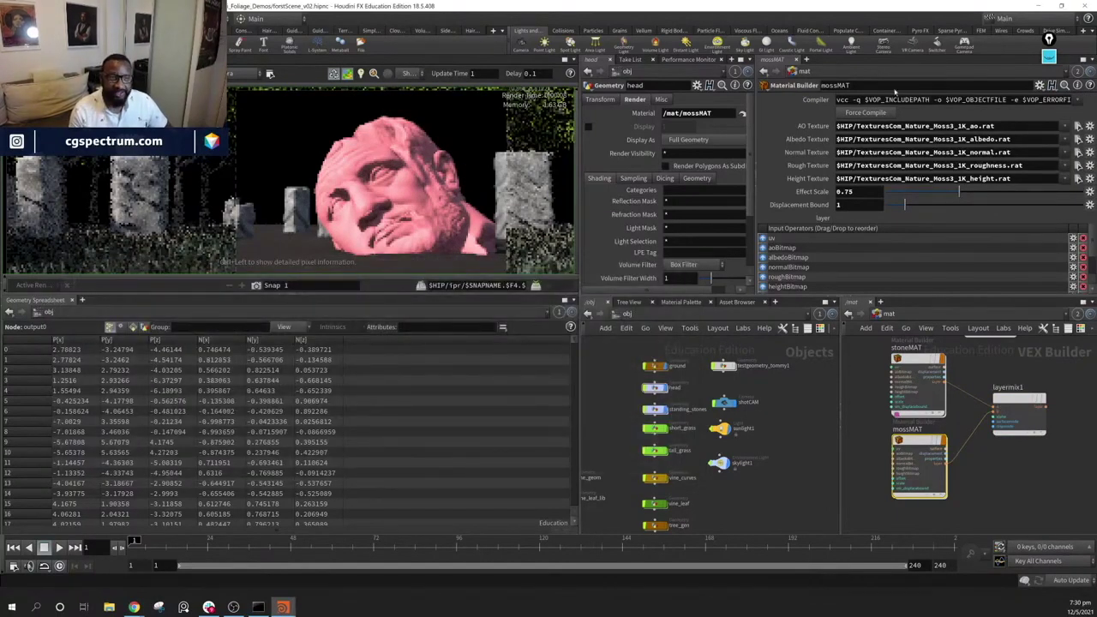
pyautogui.moveTo(856, 126); pyautogui.dragTo(1020, 125)
pyautogui.press('BackSpace')
pyautogui.press('BackSpace')
pyautogui.press('BackSpace')
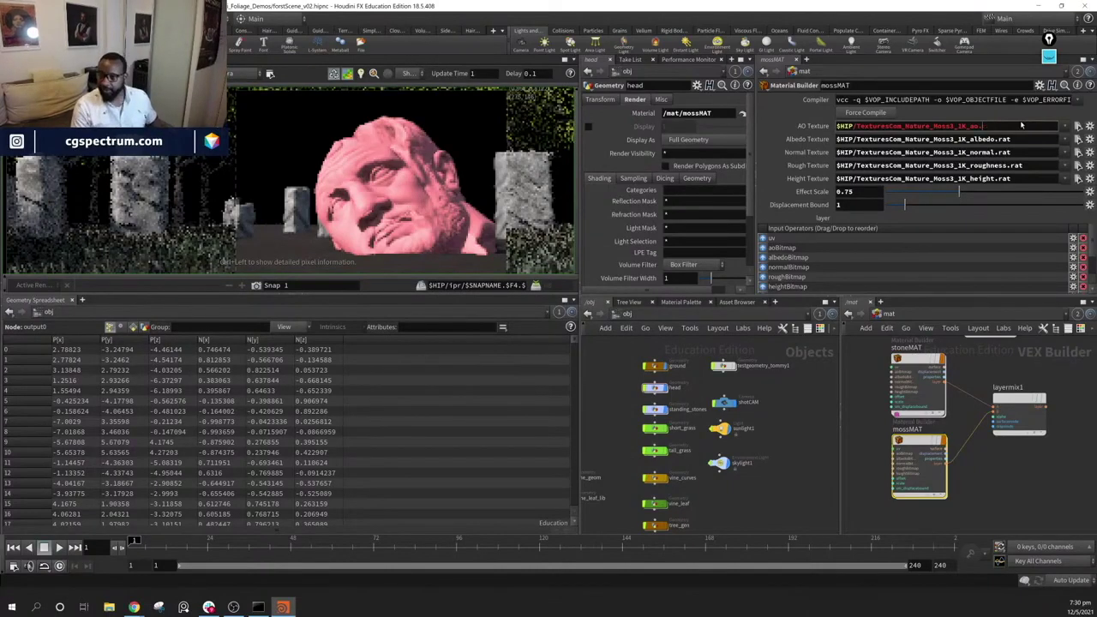
pyautogui.click(1078, 126)
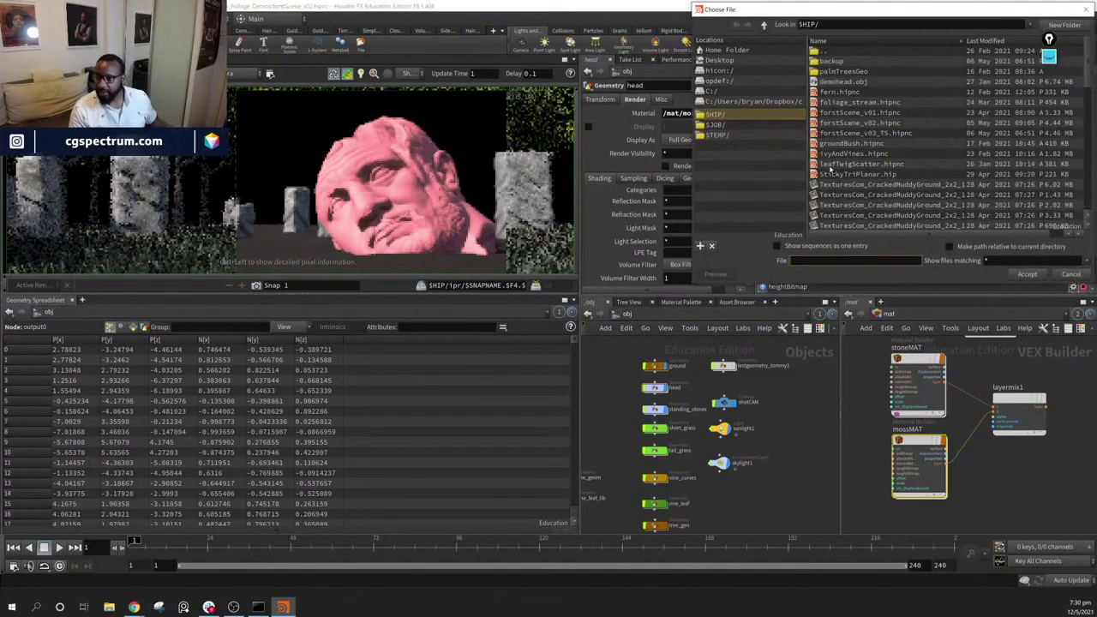
pyautogui.scroll(-5, 829, 172)
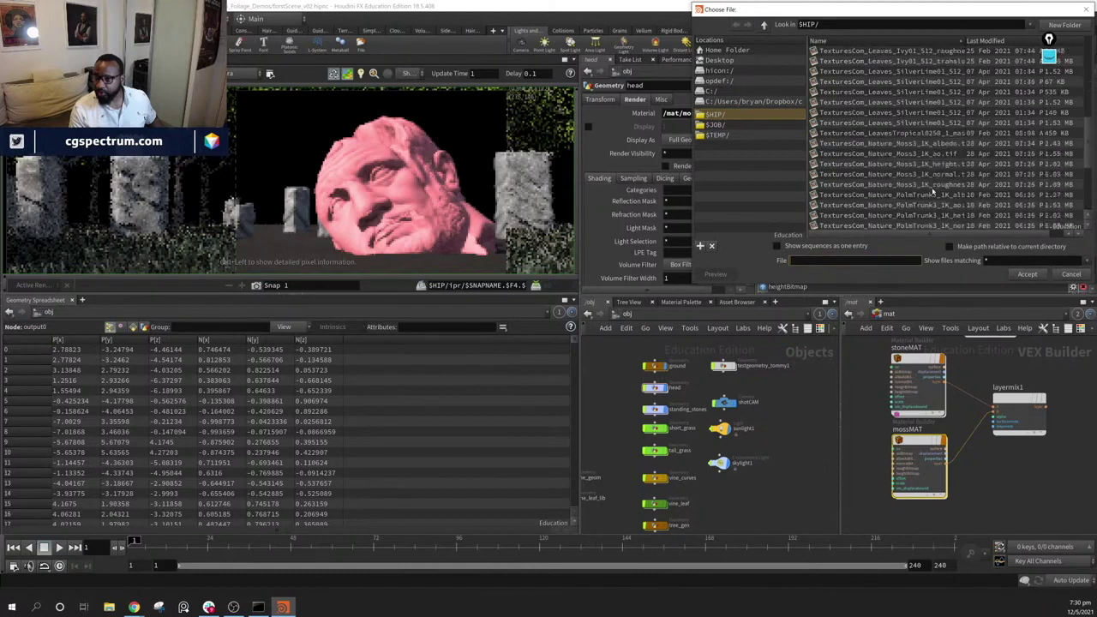
pyautogui.scroll(-3, 937, 101)
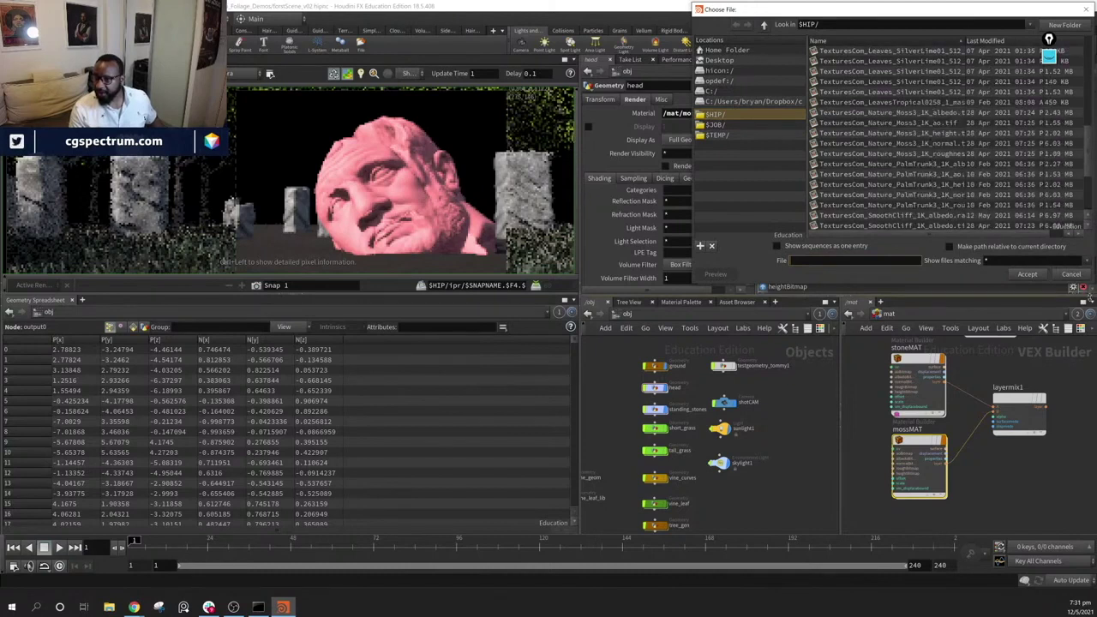
pyautogui.doubleClick(925, 124)
pyautogui.click(1016, 128)
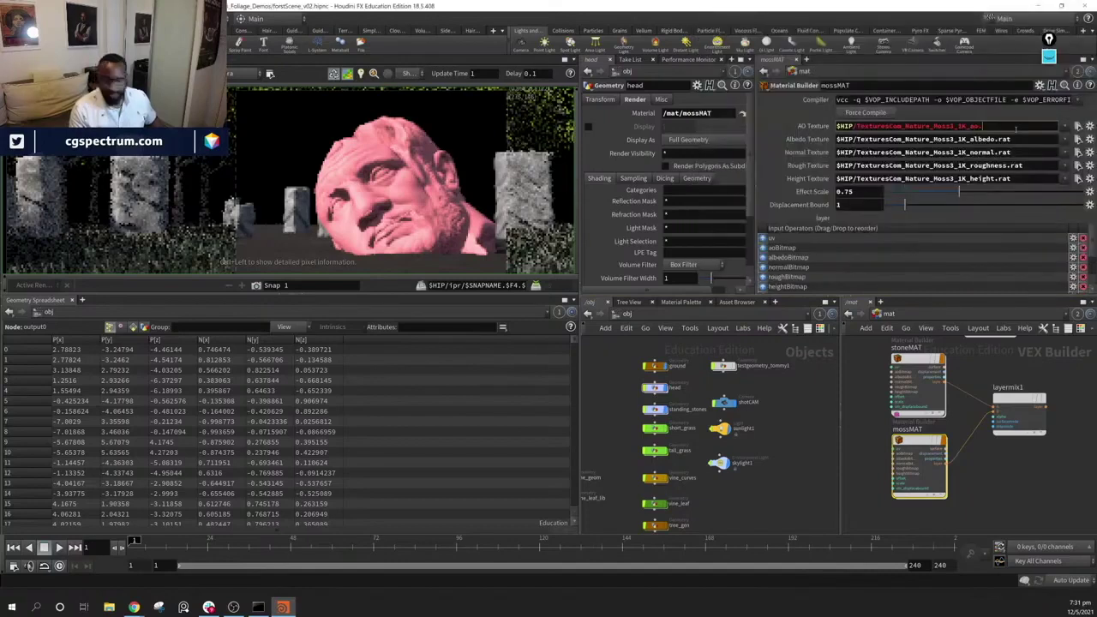
pyautogui.write('tif')
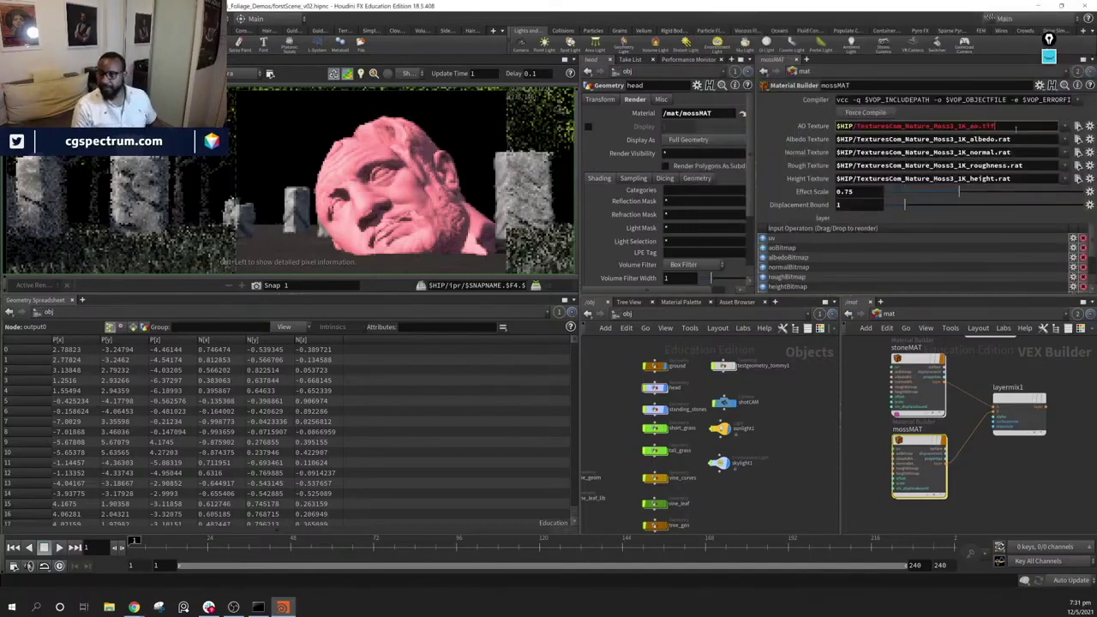
# Change the file extensions of mossMAT's Albedo Texture and Normal Texture to .tif
pyautogui.click(1022, 139)
pyautogui.press('BackSpace')
pyautogui.press('BackSpace')
pyautogui.press('BackSpace')
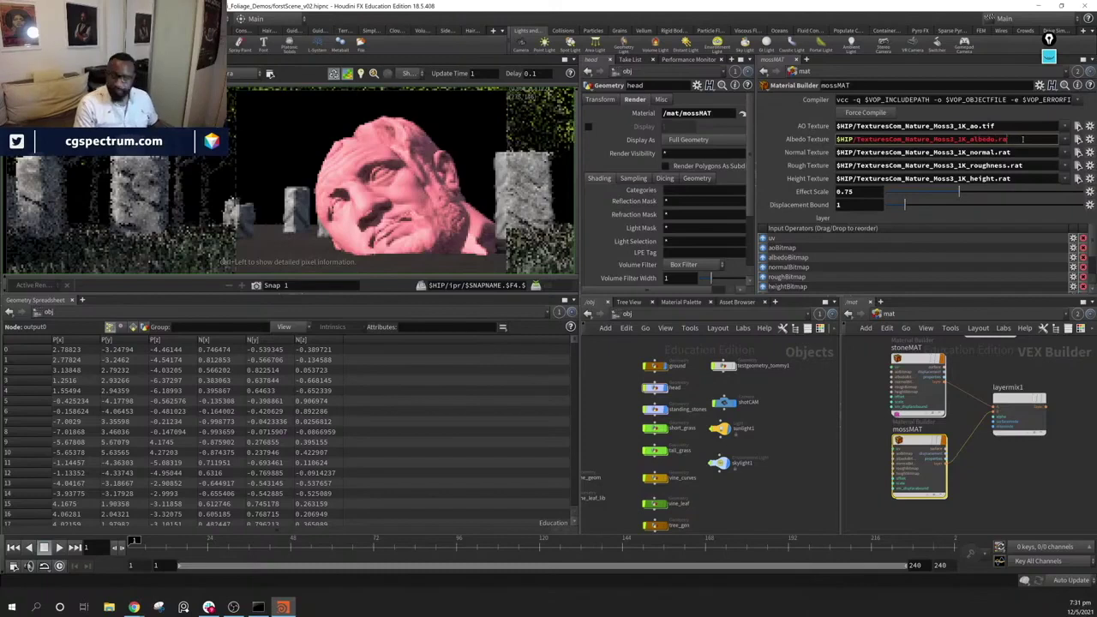
pyautogui.write('tif')
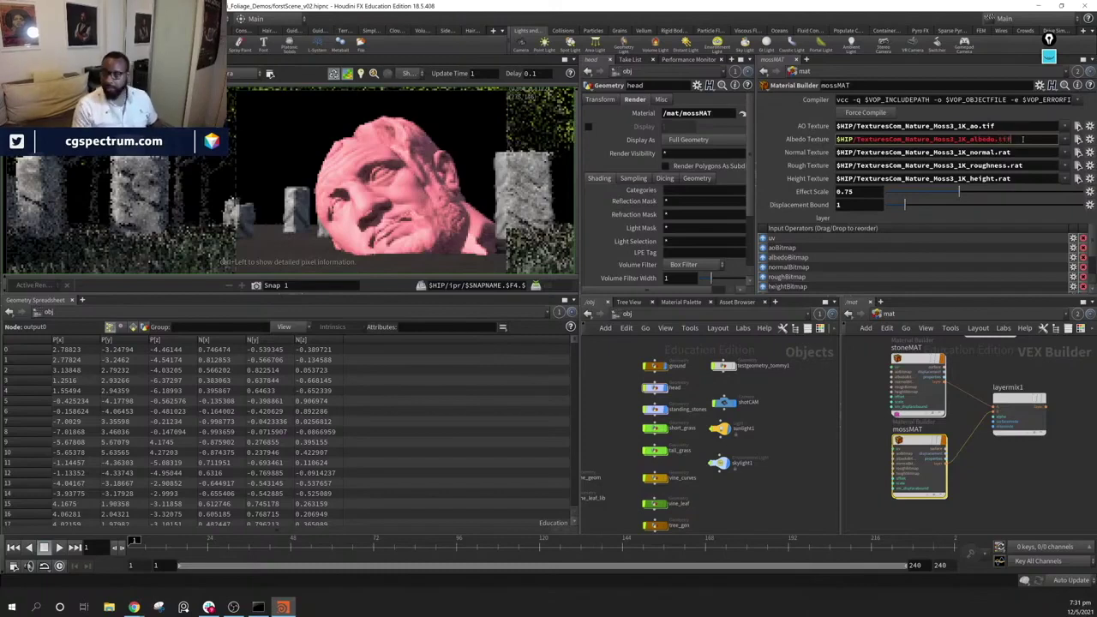
pyautogui.click(1022, 152)
pyautogui.press('BackSpace')
pyautogui.press('BackSpace')
pyautogui.press('BackSpace')
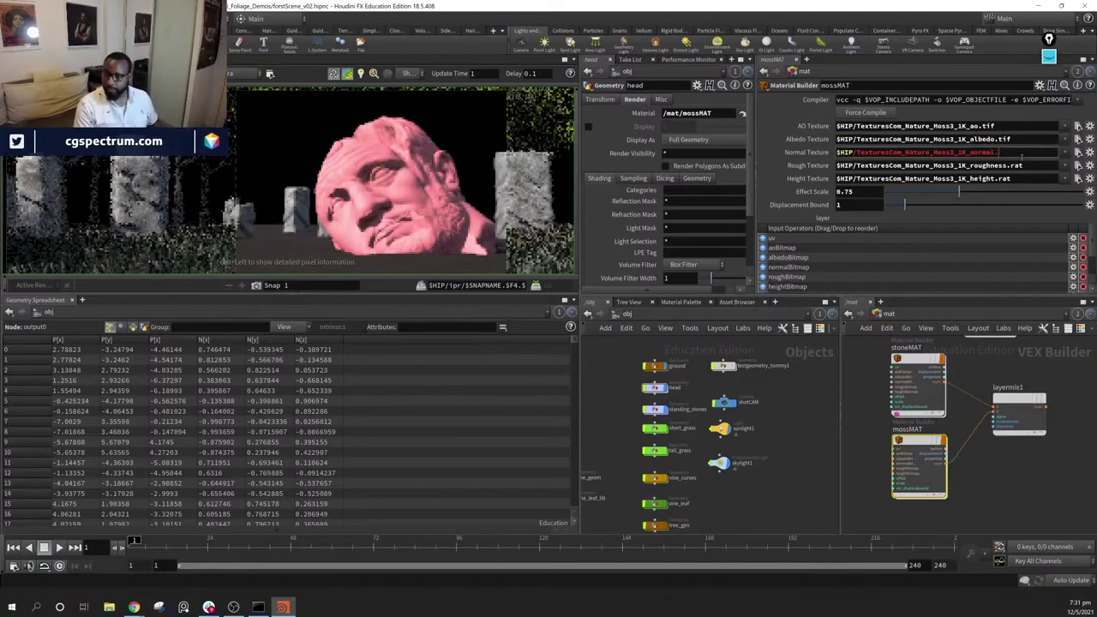
pyautogui.write('tif')
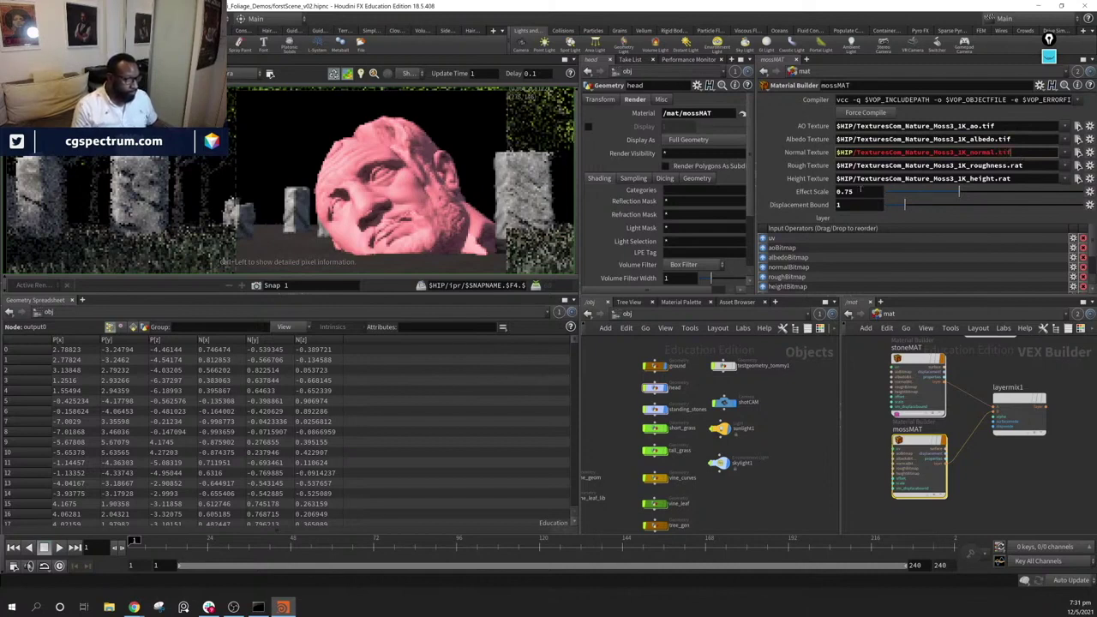
# Change the file extensions of mossMAT's Rough Texture and Height Texture to .tif
pyautogui.click(1032, 166)
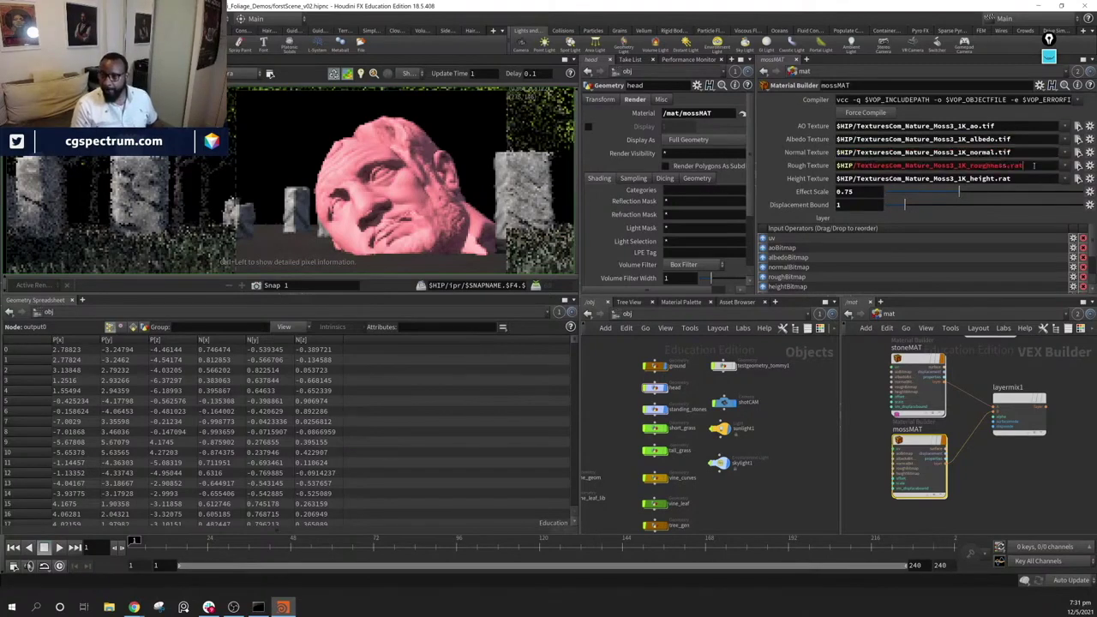
pyautogui.press('BackSpace')
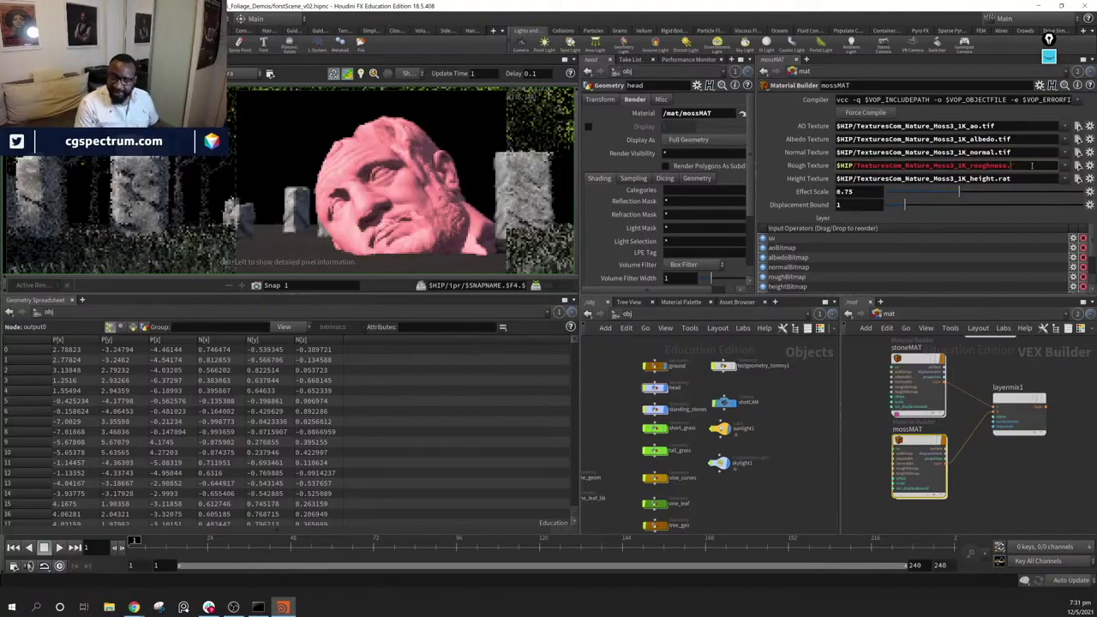
pyautogui.write('tif')
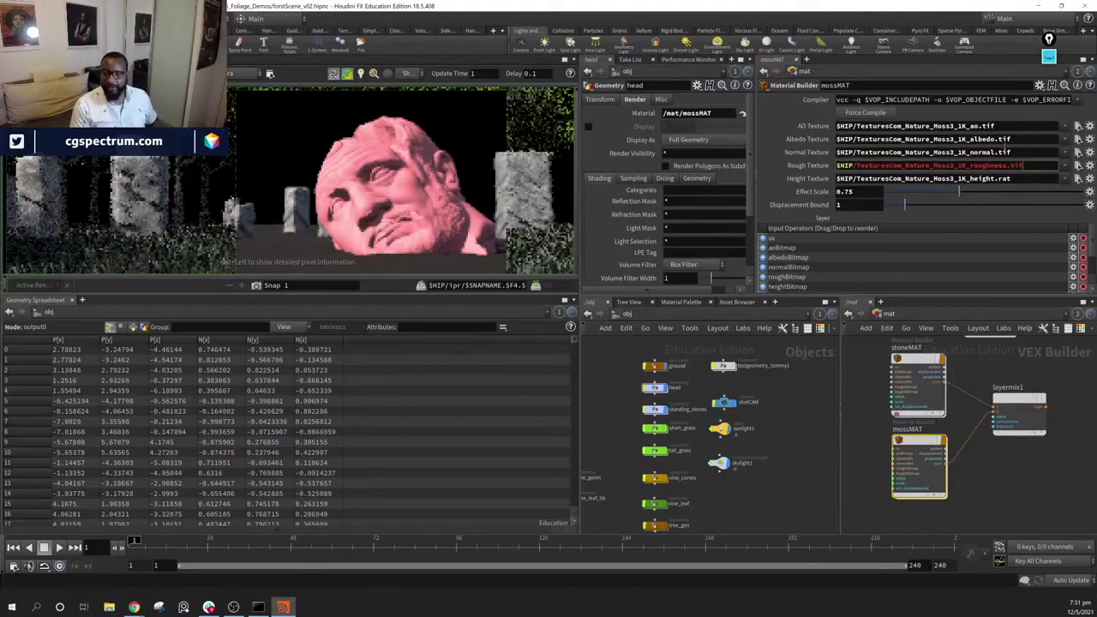
pyautogui.click(1023, 181)
pyautogui.press('BackSpace')
pyautogui.press('BackSpace')
pyautogui.press('BackSpace')
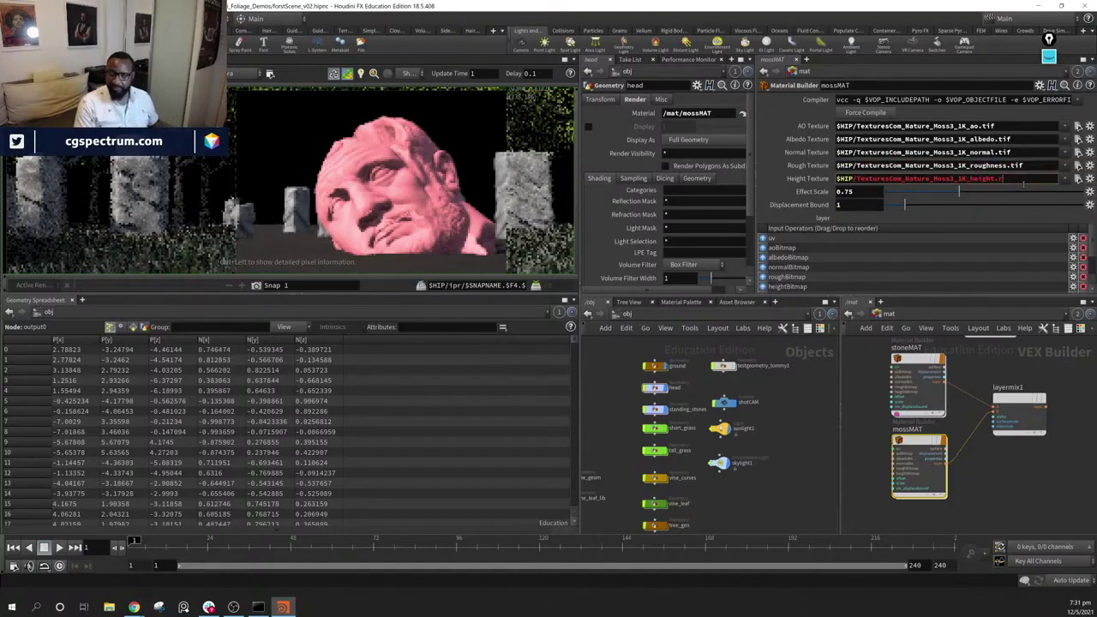
pyautogui.write('tif')
pyautogui.press('Return')
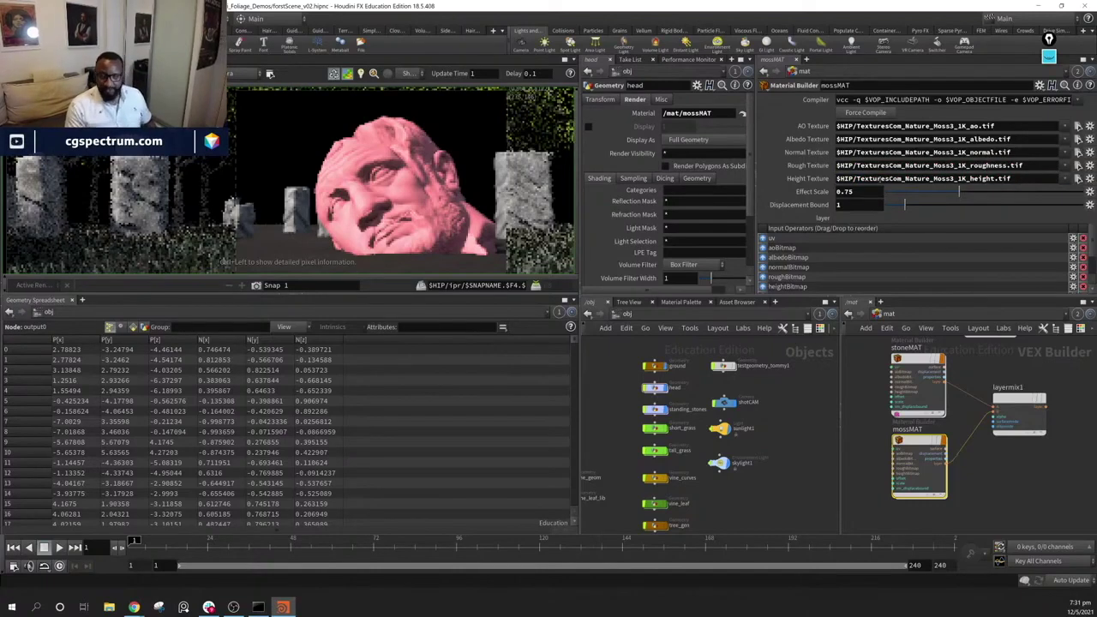
# Change the file extensions of stoneMAT's AO Texture and Albedo Texture to .rat
pyautogui.click(917, 364)
pyautogui.click(1029, 126)
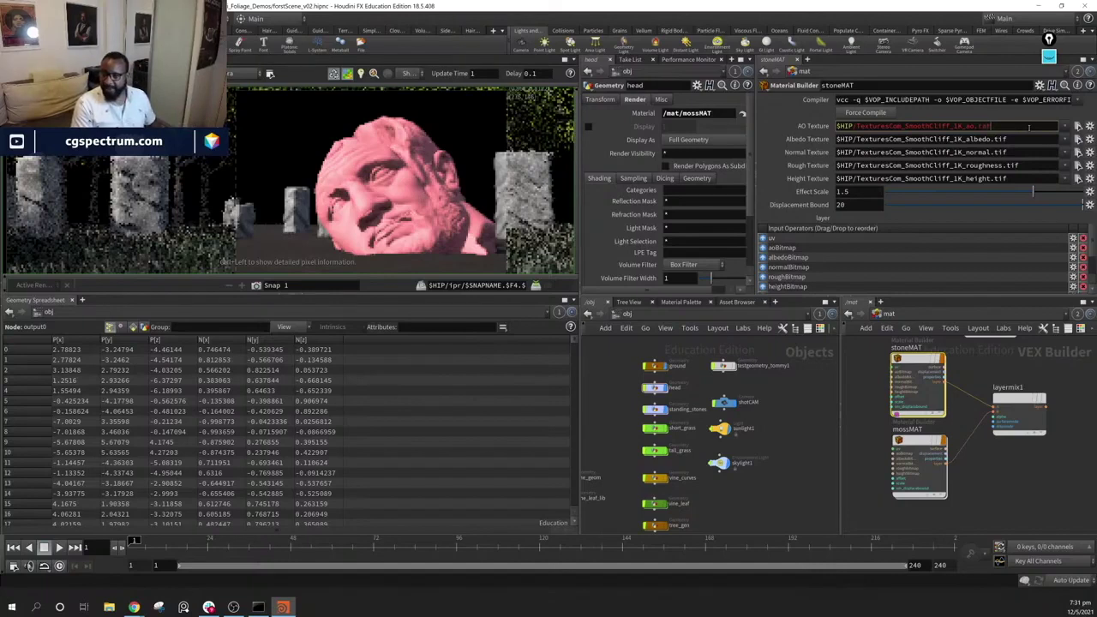
pyautogui.hotkey('shift', 'Left')
pyautogui.hotkey('shift', 'Left')
pyautogui.hotkey('shift', 'Left')
pyautogui.hotkey('ctrl', 'c')
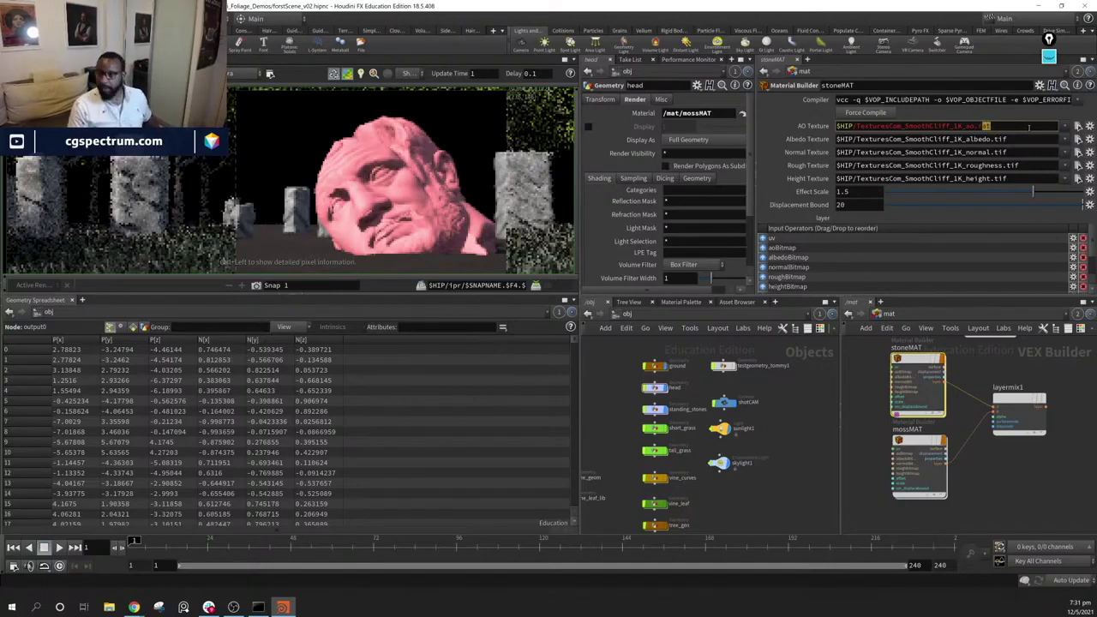
pyautogui.click(1019, 140)
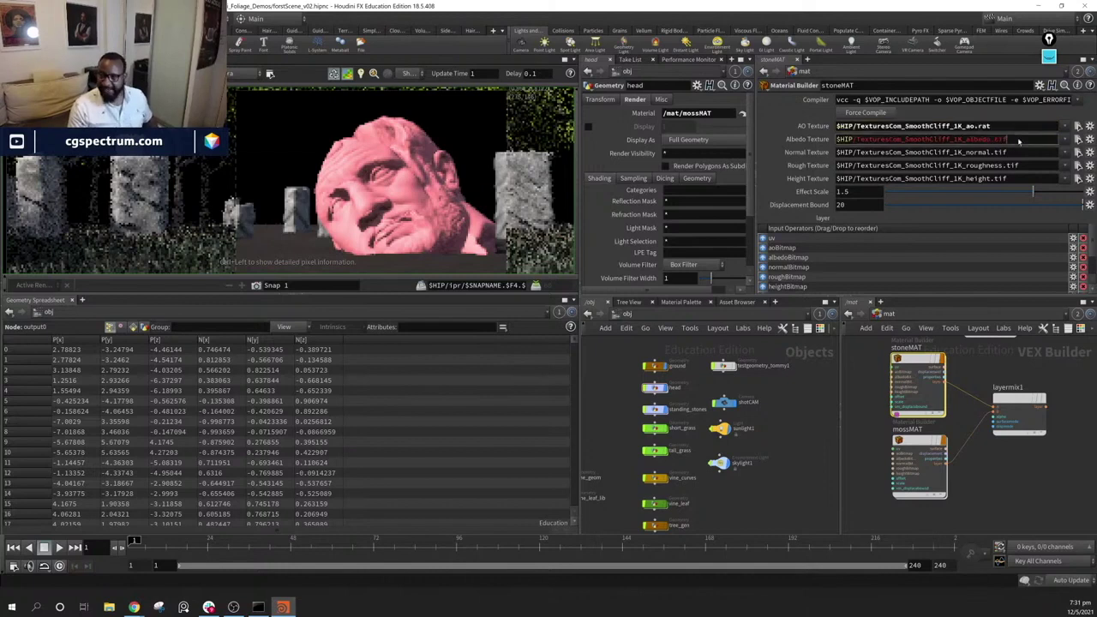
pyautogui.press('BackSpace')
pyautogui.press('BackSpace')
pyautogui.press('BackSpace')
pyautogui.hotkey('ctrl', 'v')
# Change the file extensions of stoneMAT's Normal, Rough and Height Textures to .rat
pyautogui.click(1014, 151)
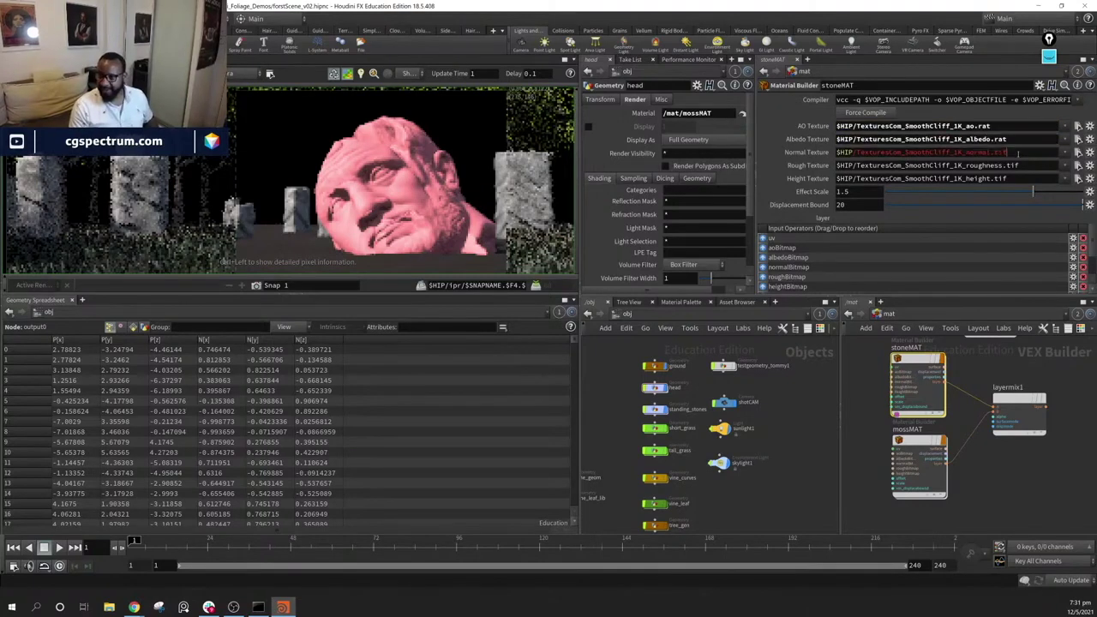
pyautogui.hotkey('shift', 'Left')
pyautogui.hotkey('shift', 'Left')
pyautogui.hotkey('shift', 'Left')
pyautogui.write('rat')
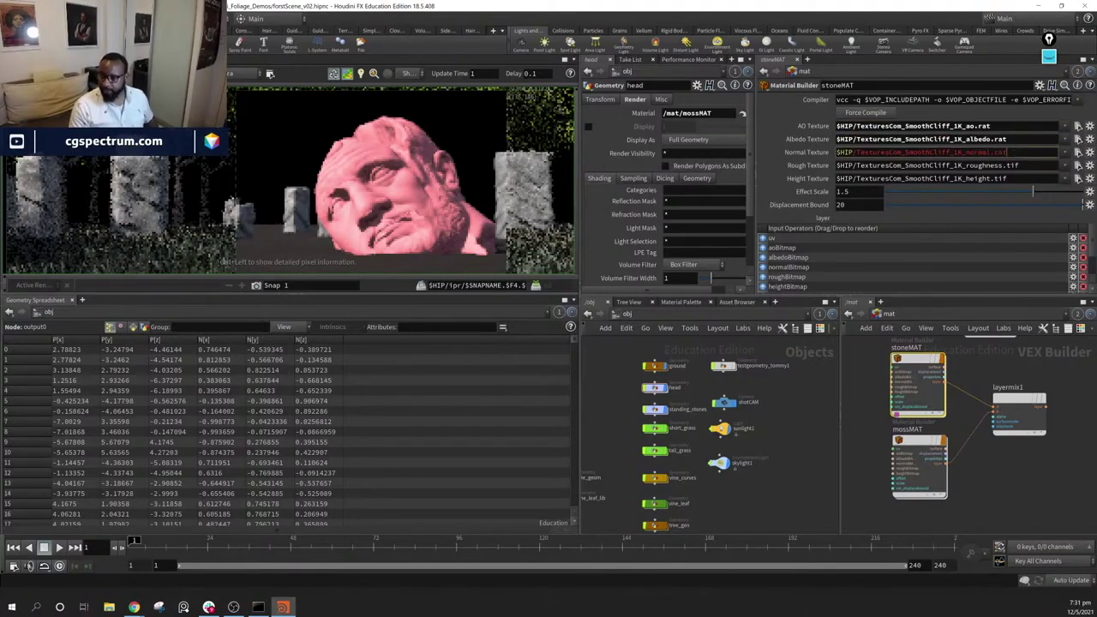
pyautogui.click(1034, 167)
pyautogui.write('rat')
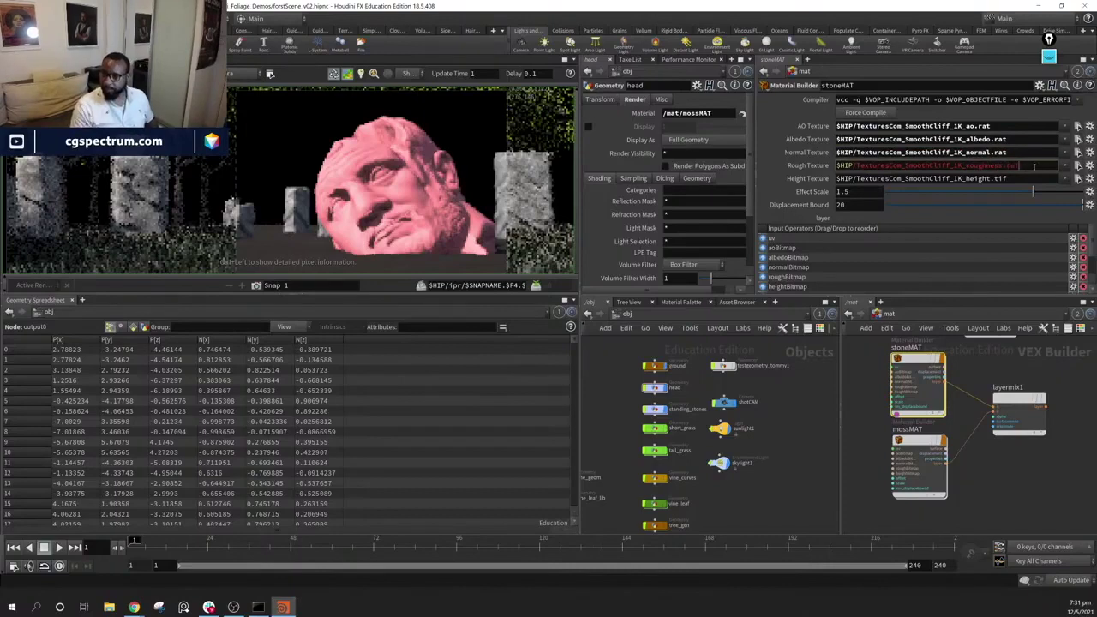
pyautogui.click(1015, 178)
pyautogui.write('rat')
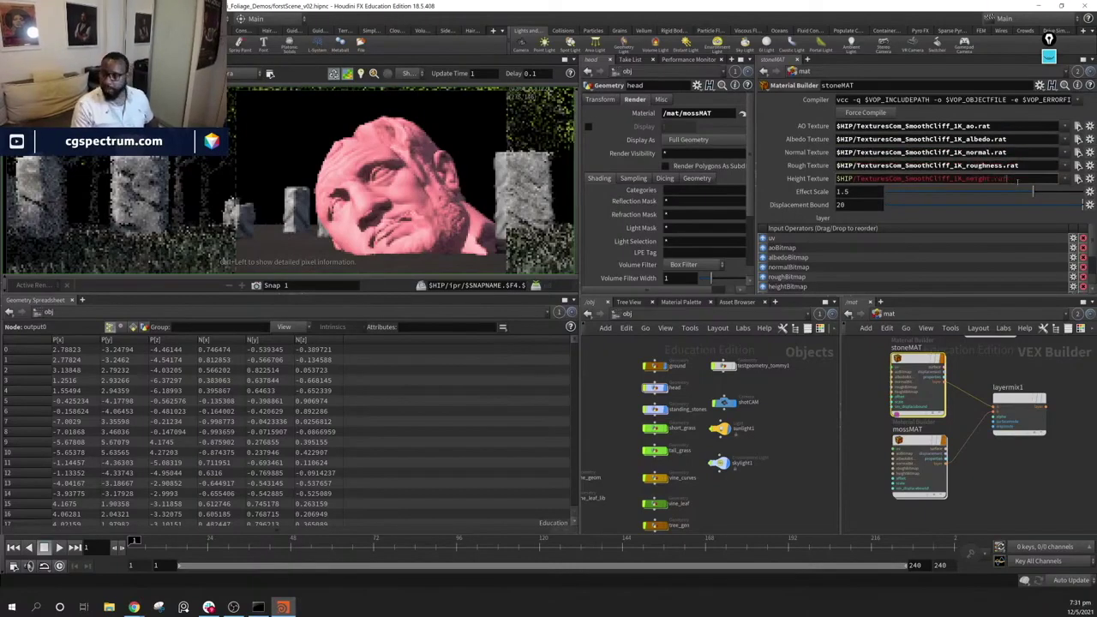
pyautogui.press('Return')
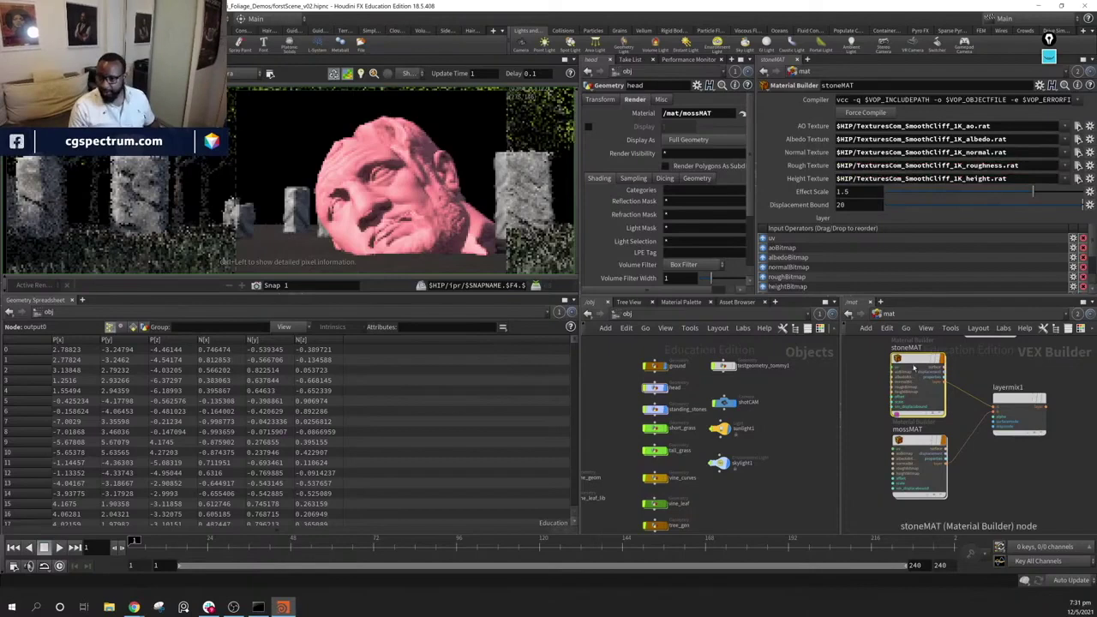
# Test stoneMAT on the head, reassign layermix1 as the head's material, and set its Alpha to 0.001
pyautogui.moveTo(436, 197); pyautogui.dragTo(436, 198)
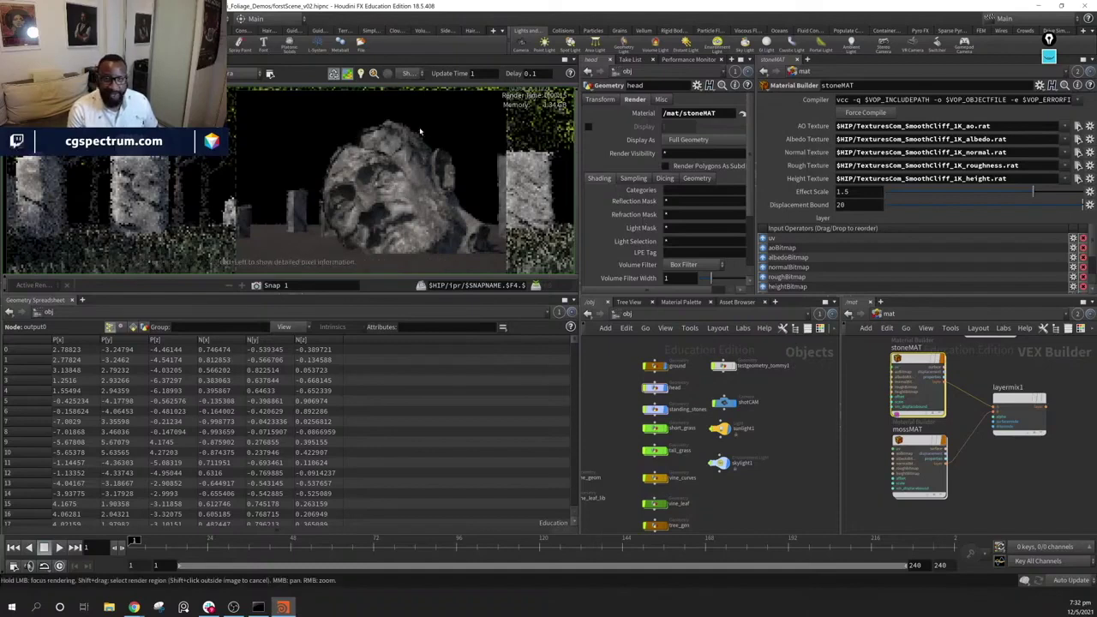
pyautogui.moveTo(1019, 401)
pyautogui.moveTo(1019, 401); pyautogui.dragTo(698, 113)
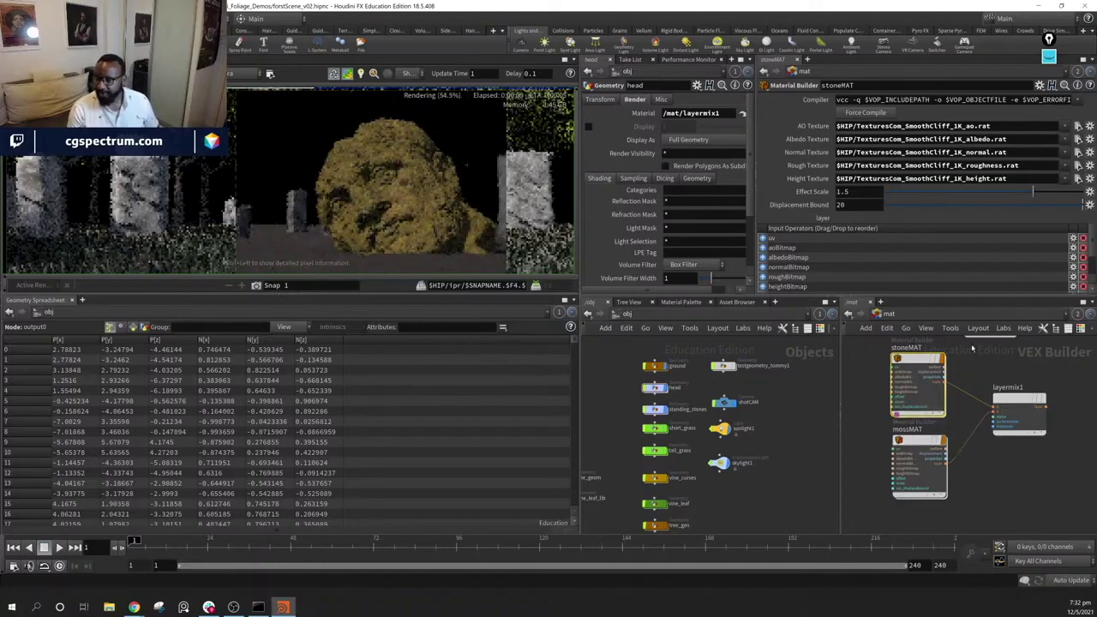
pyautogui.click(1015, 407)
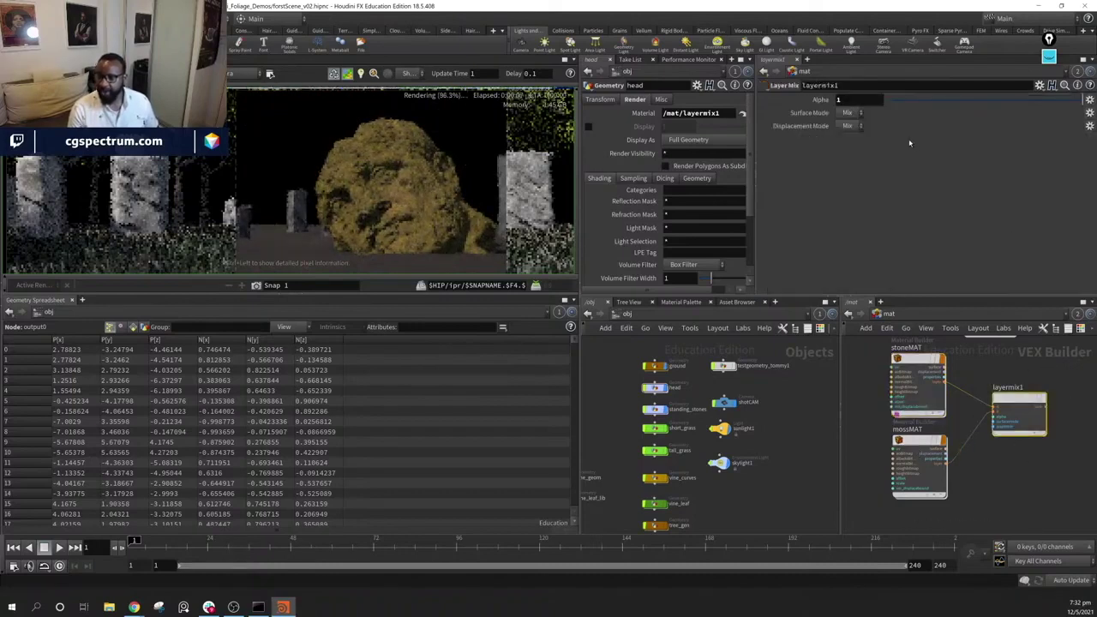
pyautogui.click(887, 100)
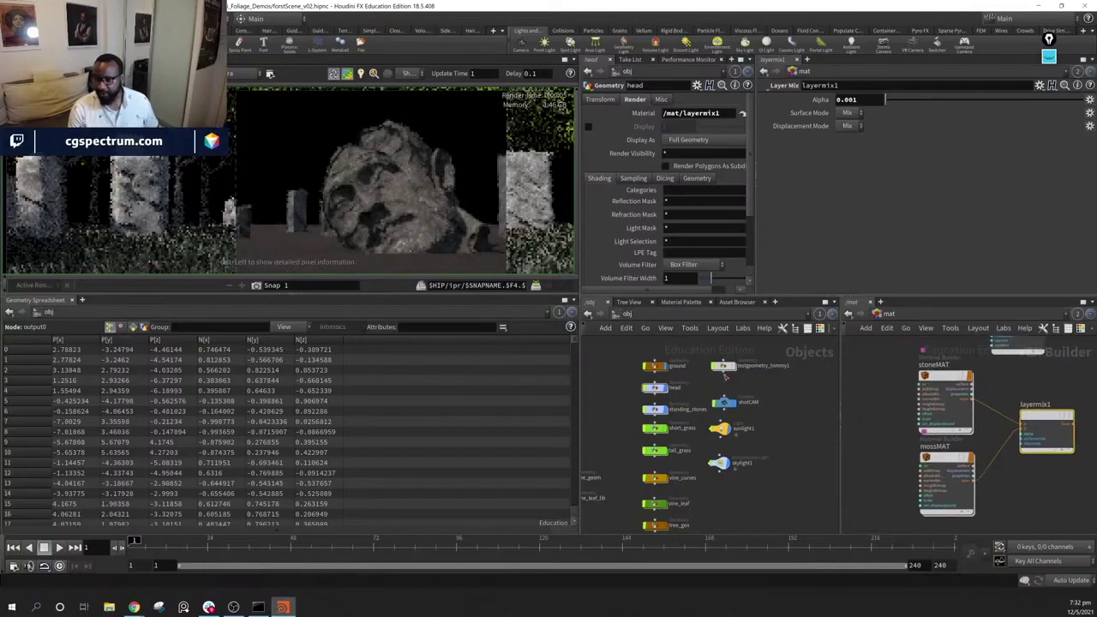
# Set the Gamma of the colour correction following the ABEDO projection inside stoneMAT to 2.2
pyautogui.doubleClick(939, 383)
pyautogui.moveTo(972, 382); pyautogui.dragTo(1086, 473, button='middle')
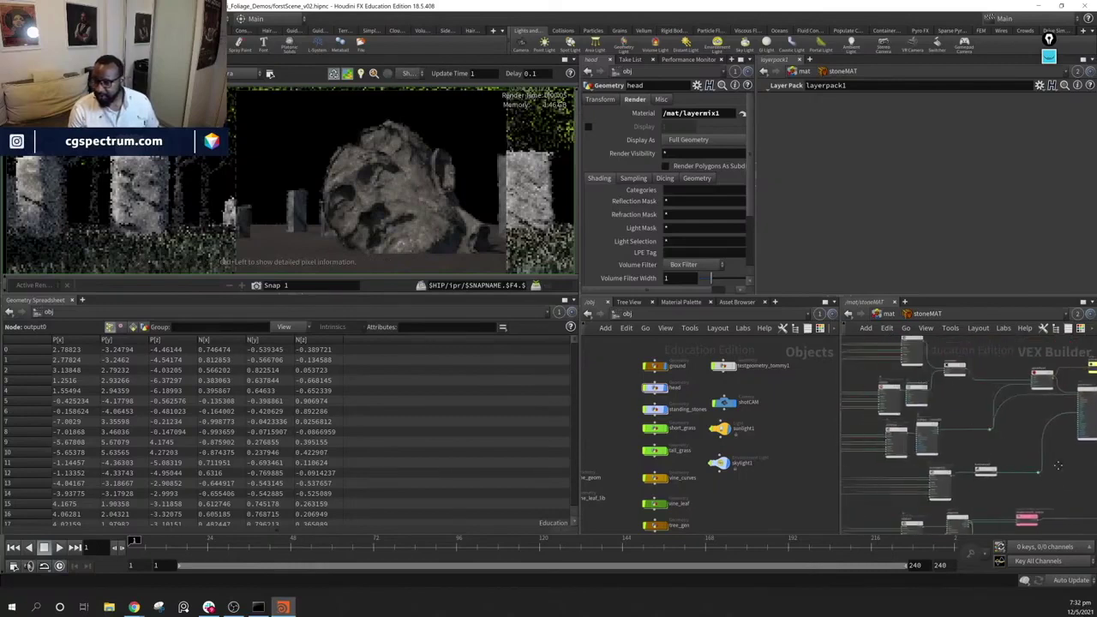
pyautogui.moveTo(1011, 442)
pyautogui.mouseDown(button='middle')
pyautogui.moveTo(972, 455)
pyautogui.moveTo(863, 447)
pyautogui.moveTo(1020, 450)
pyautogui.mouseUp(button='middle')
pyautogui.scroll(3, 991, 433)
pyautogui.moveTo(900, 459); pyautogui.dragTo(1020, 437, button='middle')
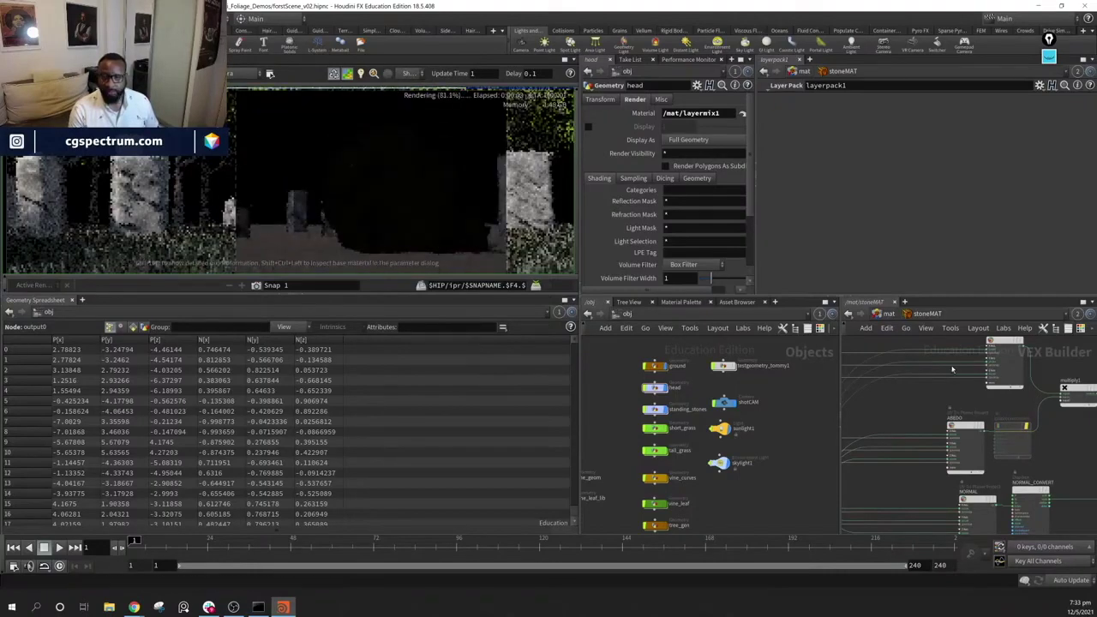
pyautogui.click(1016, 425)
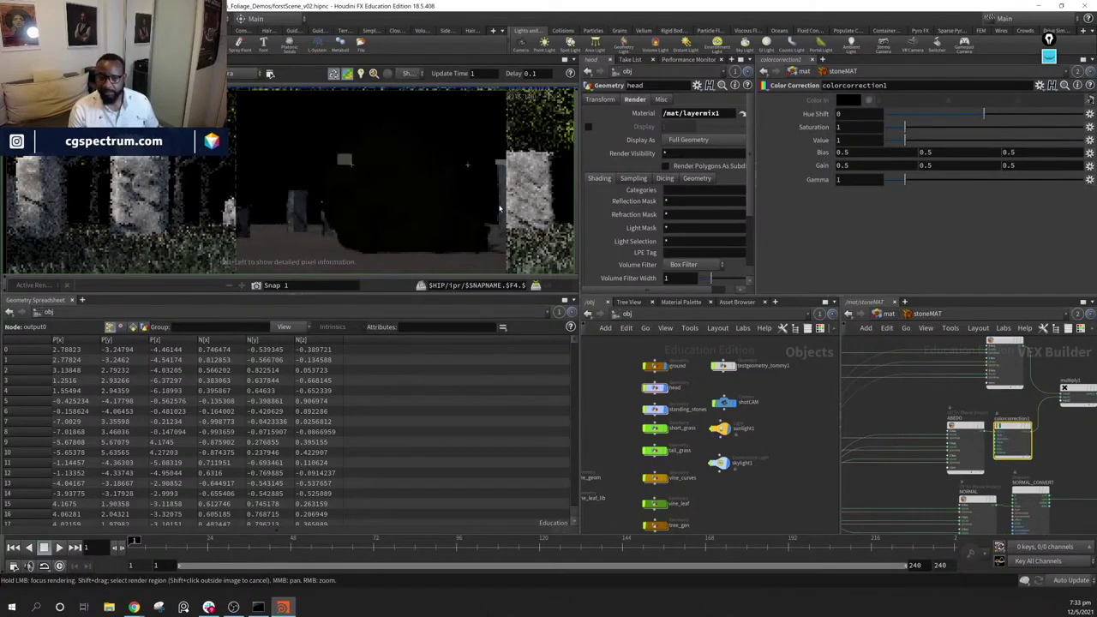
pyautogui.doubleClick(858, 181)
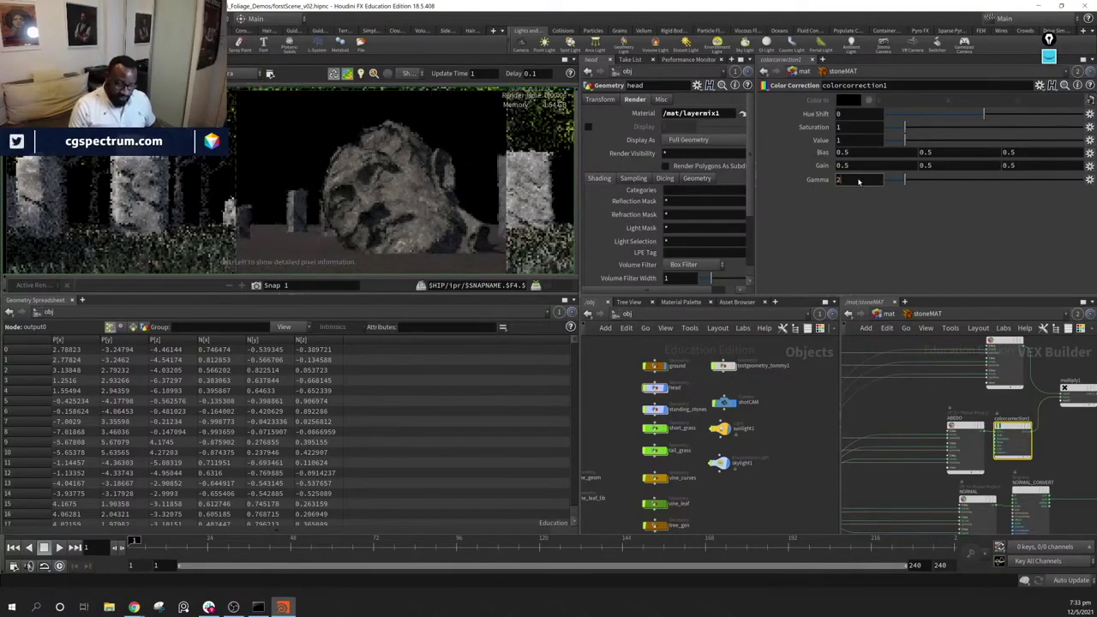
pyautogui.write('2.2')
pyautogui.press('Return')
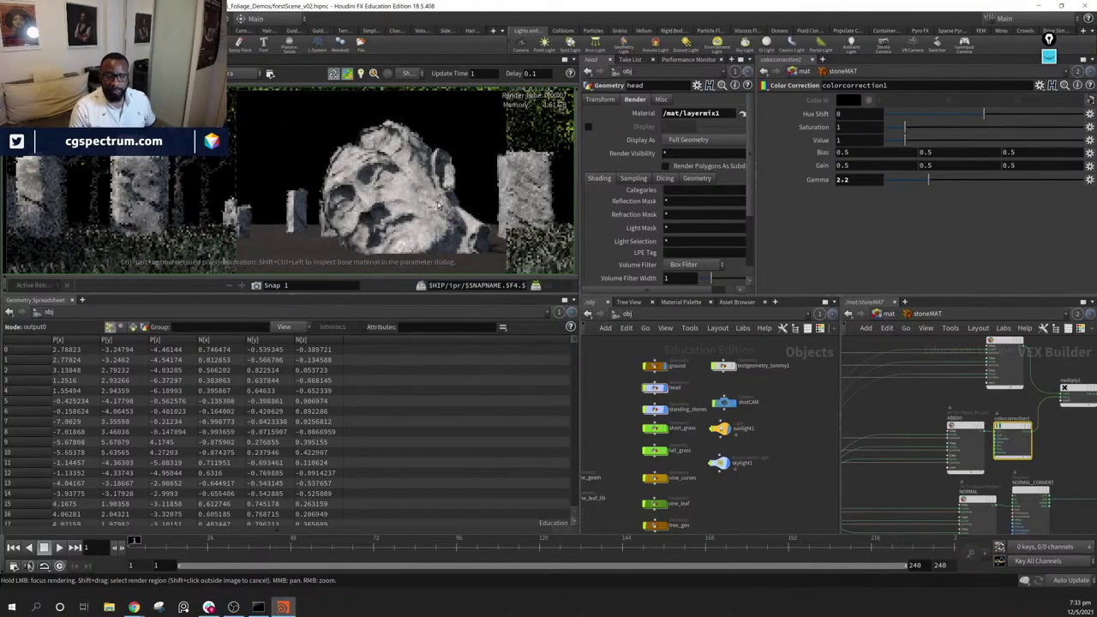
# Widen the head object's parameter pane beside the material parameters
pyautogui.moveTo(1046, 484); pyautogui.dragTo(1052, 415, button='middle')
pyautogui.moveTo(936, 528); pyautogui.dragTo(994, 519, button='middle')
pyautogui.moveTo(965, 435); pyautogui.dragTo(920, 434)
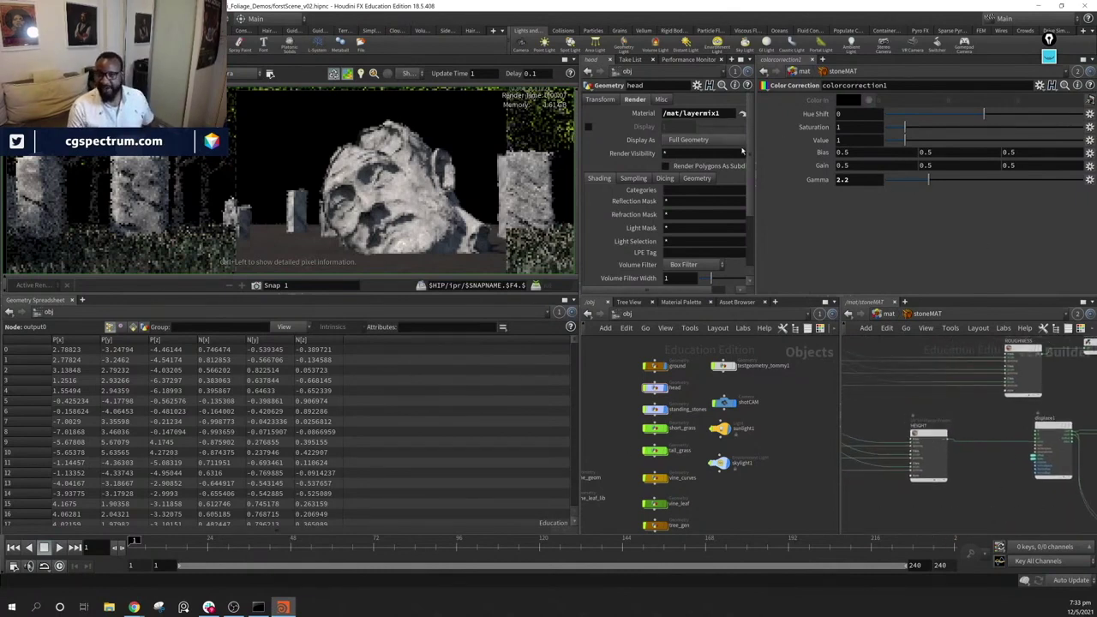
pyautogui.moveTo(755, 154); pyautogui.dragTo(890, 167)
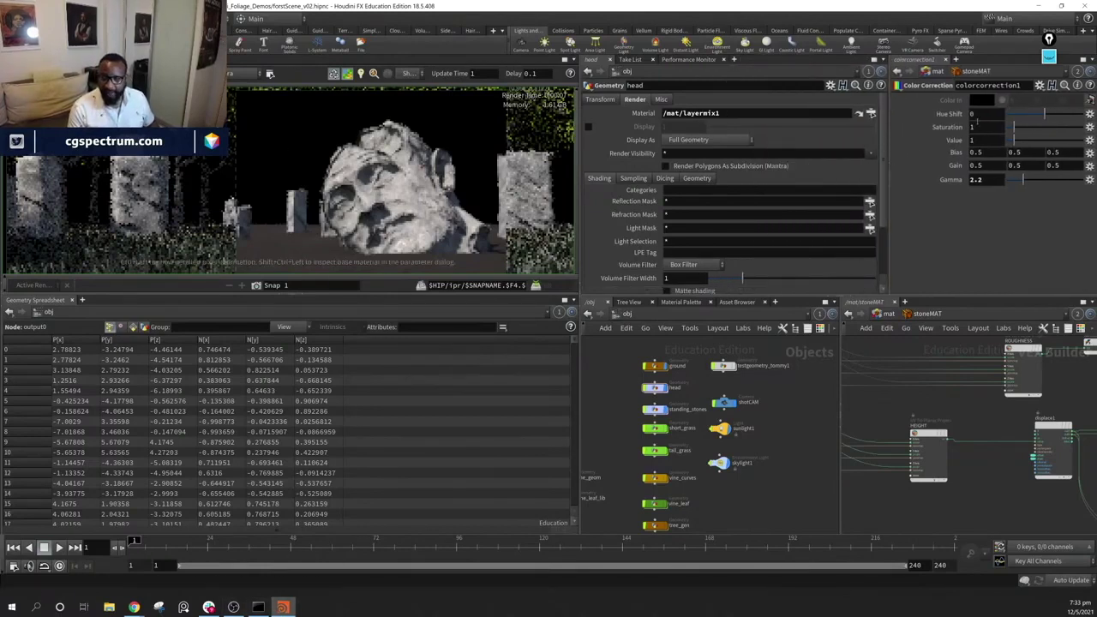
pyautogui.moveTo(889, 207); pyautogui.dragTo(859, 207)
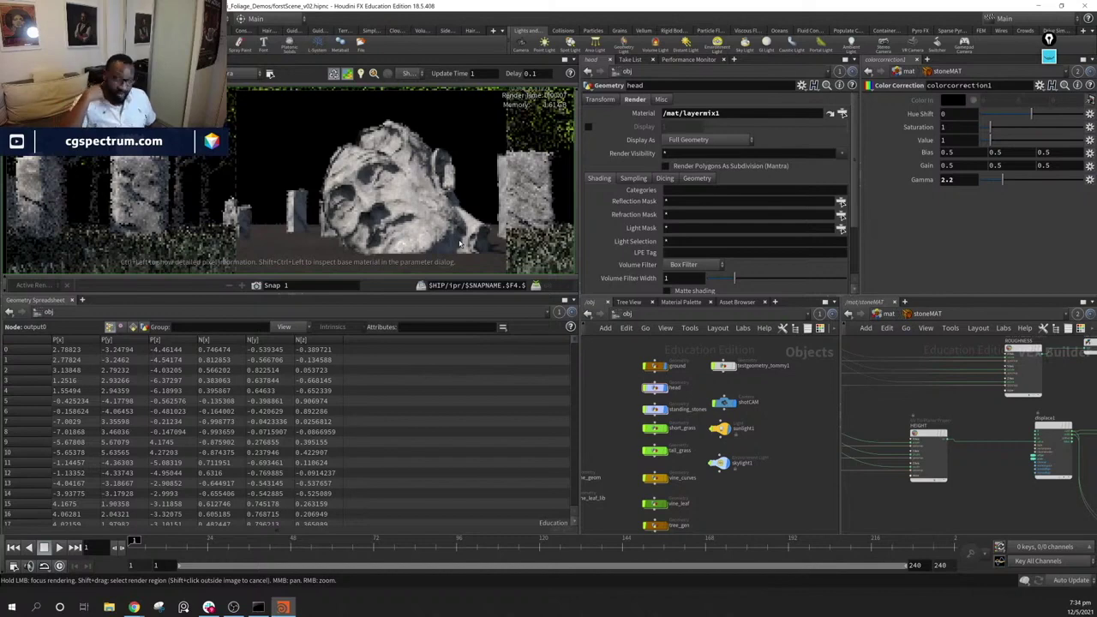
# Examine the rendered head up close, the ABEDO projection settings, and stoneMAT's height and displacement nodes
pyautogui.scroll(-1, 459, 243)
pyautogui.scroll(-1, 591, 215)
pyautogui.scroll(-1, 566, 216)
pyautogui.moveTo(391, 137); pyautogui.dragTo(384, 173, button='right')
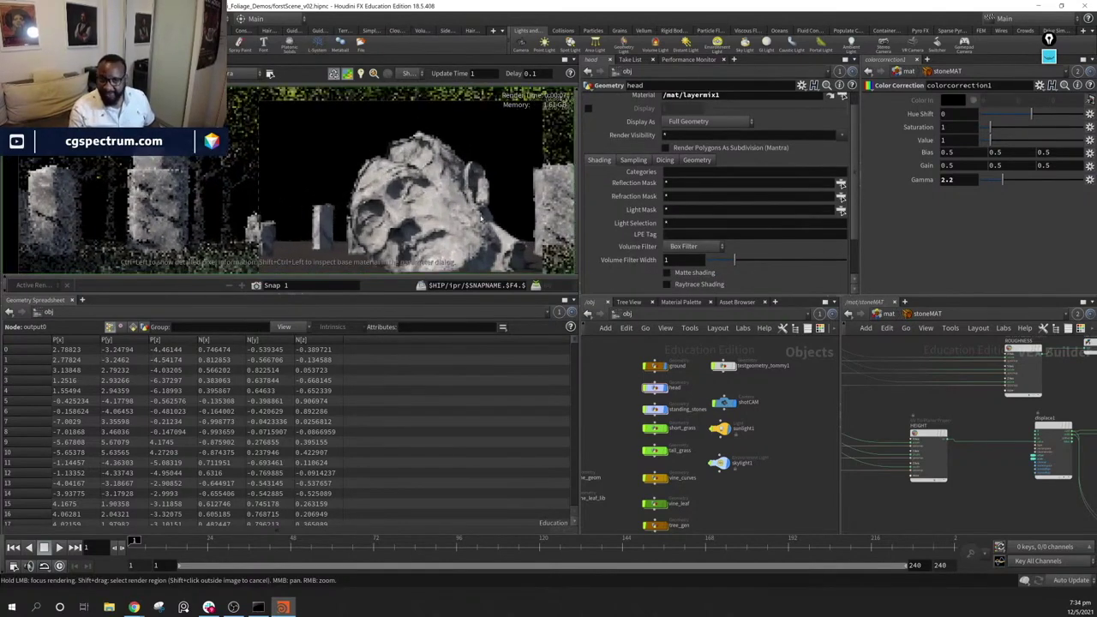
pyautogui.moveTo(988, 474); pyautogui.dragTo(1001, 479, button='middle')
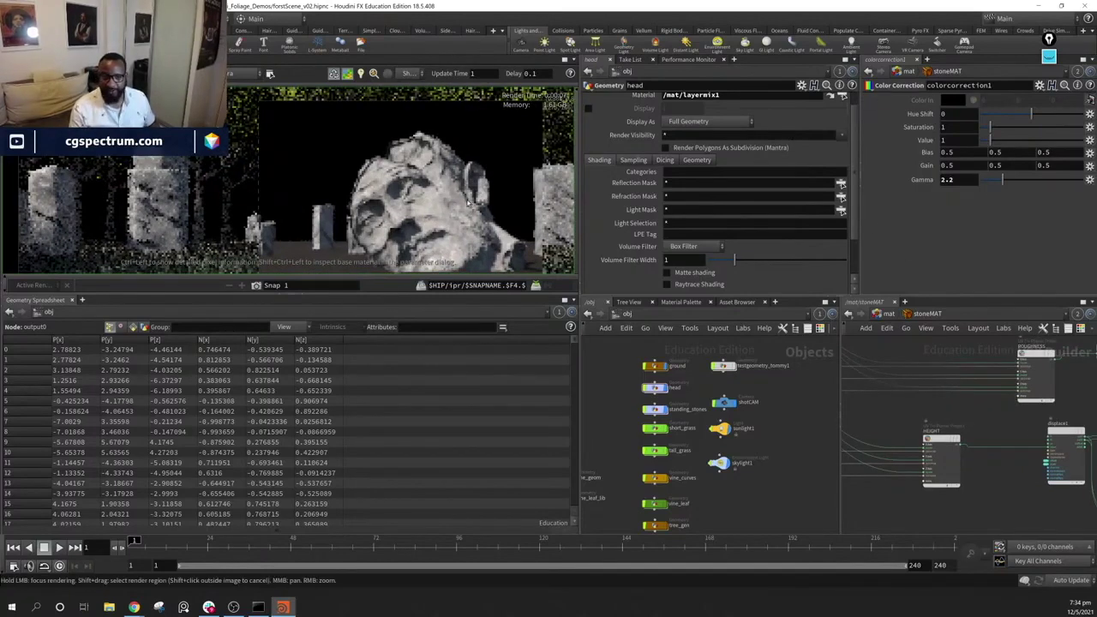
pyautogui.moveTo(937, 381); pyautogui.dragTo(907, 512, button='middle')
pyautogui.click(886, 377)
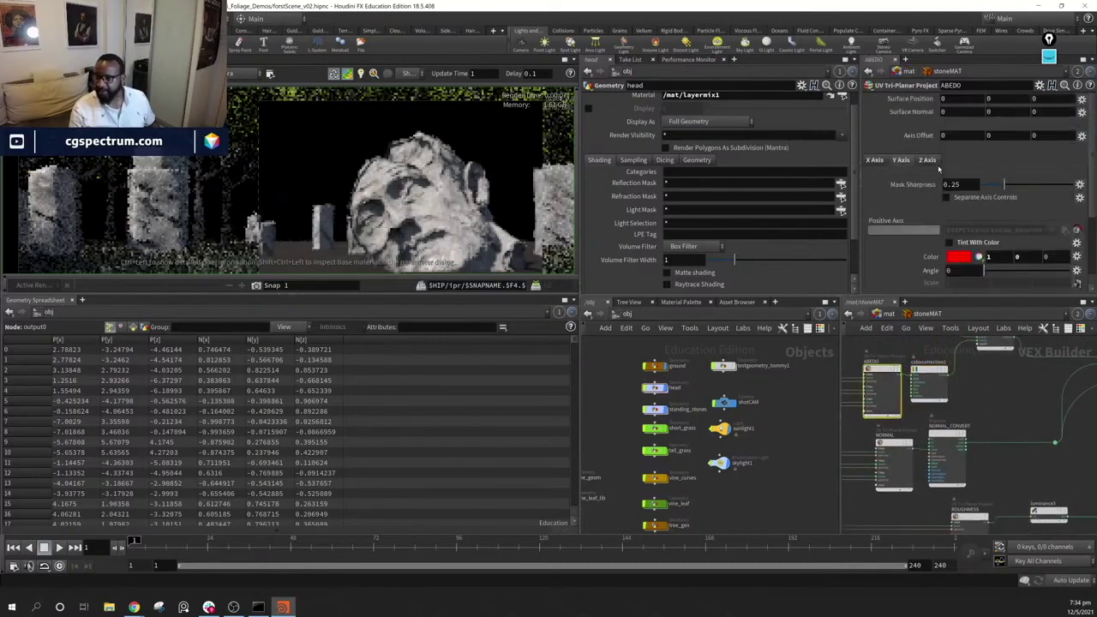
pyautogui.moveTo(926, 372); pyautogui.dragTo(975, 379, button='middle')
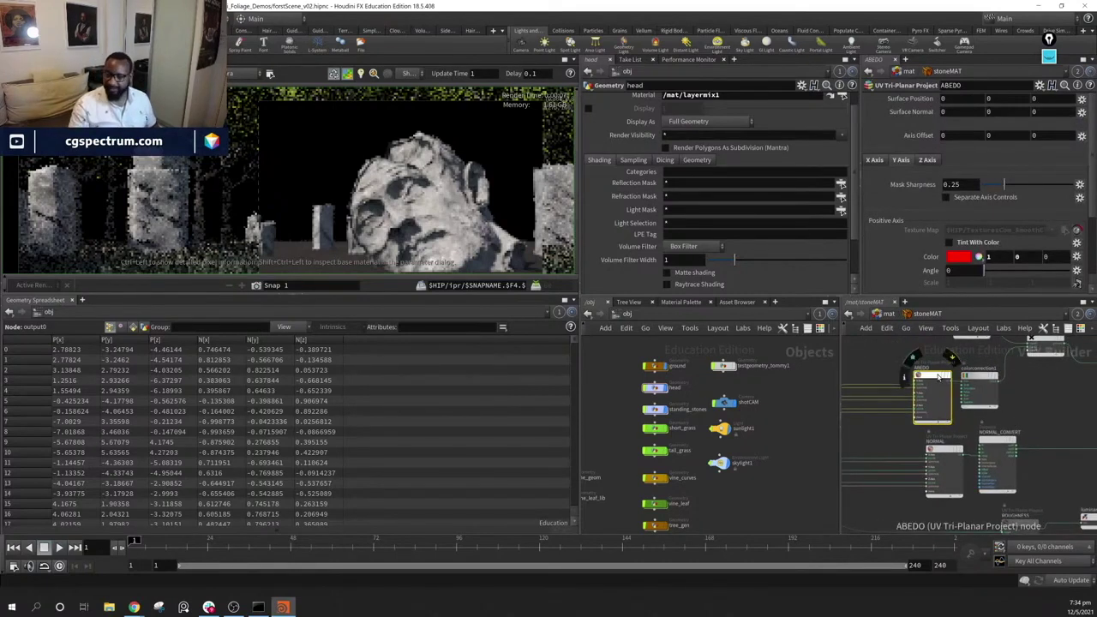
pyautogui.scroll(-3, 1026, 399)
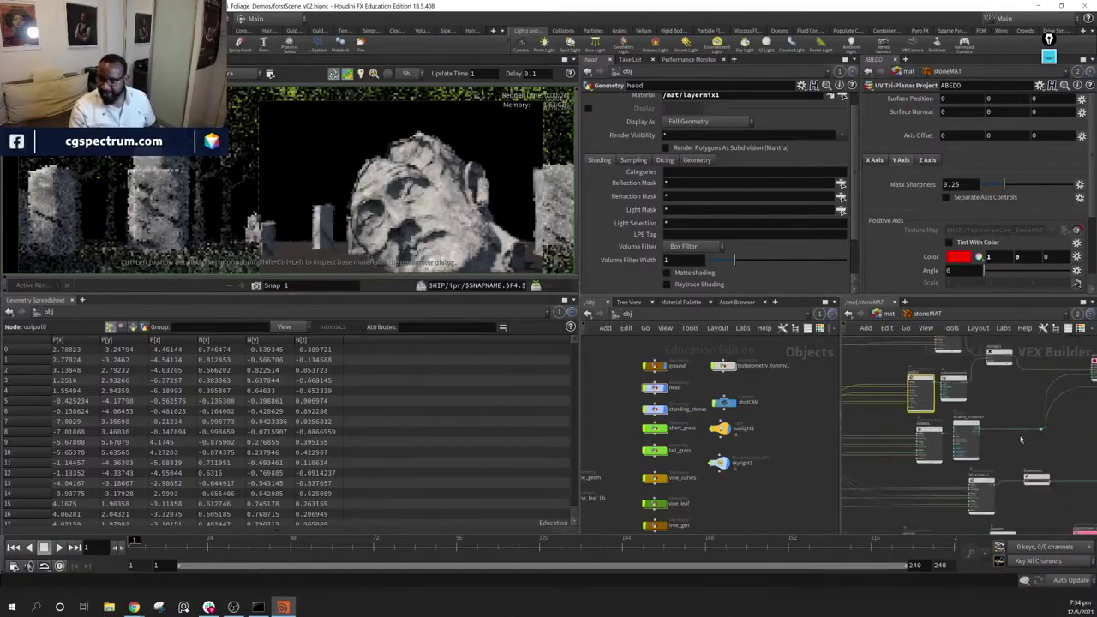
pyautogui.moveTo(1028, 518); pyautogui.dragTo(994, 459, button='middle')
pyautogui.moveTo(942, 518); pyautogui.dragTo(972, 497, button='middle')
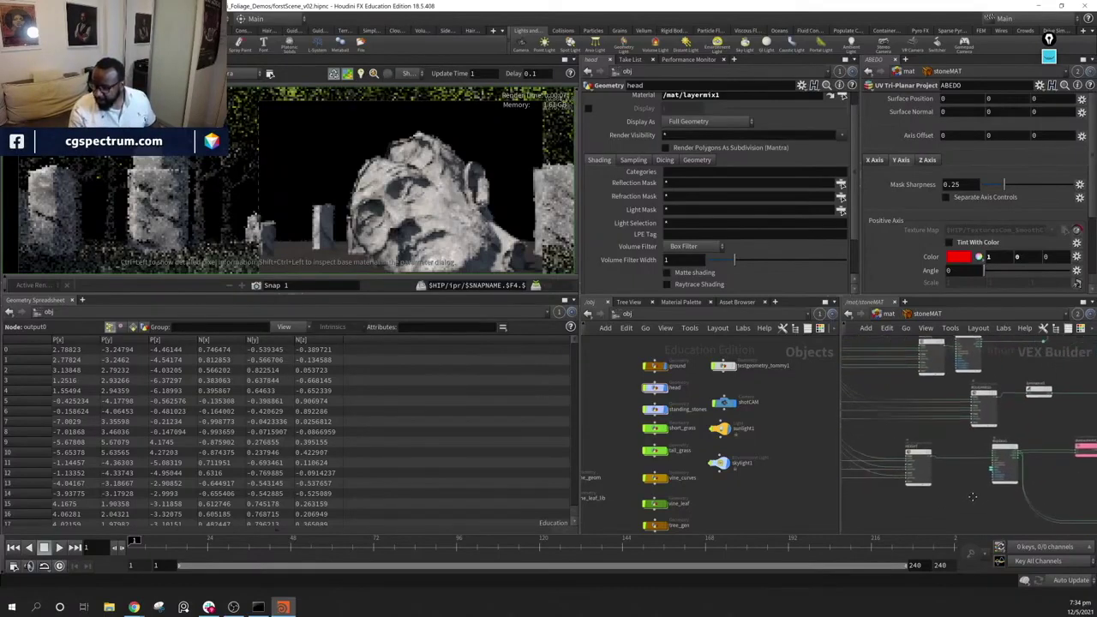
pyautogui.scroll(-3, 964, 480)
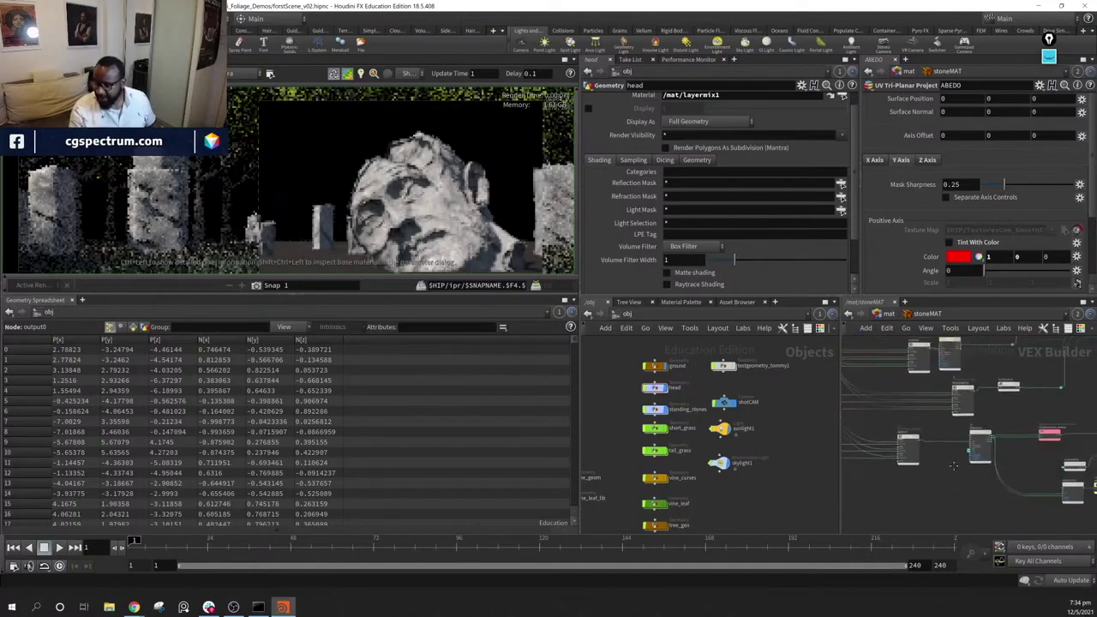
pyautogui.scroll(4, 947, 469)
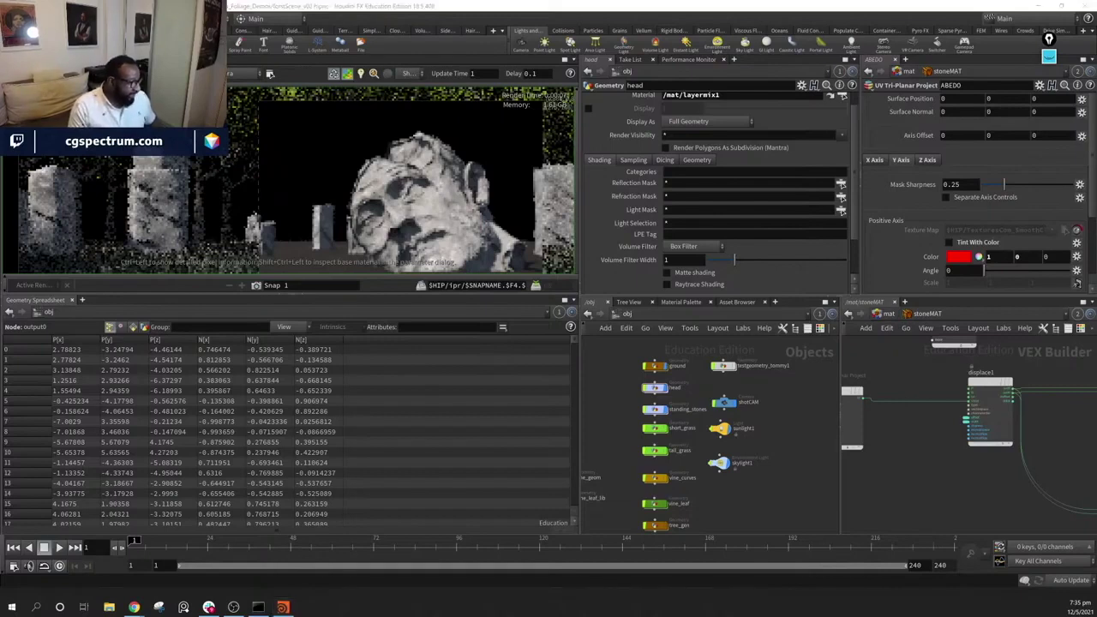
# Open MPlay with its file chooser for loading images from disk
pyautogui.click(110, 18)
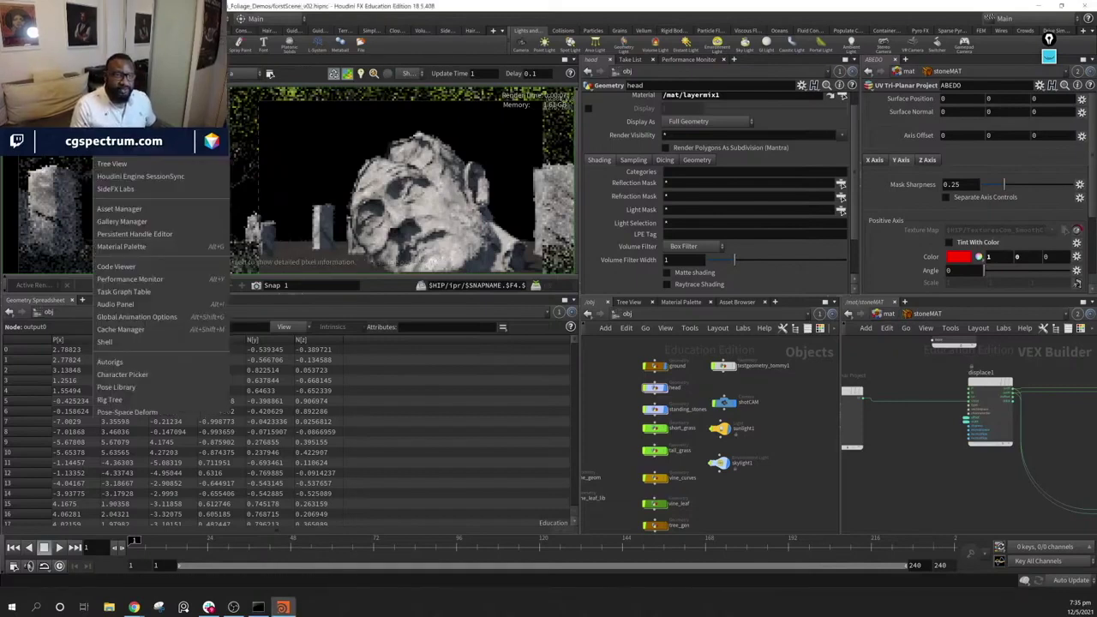
pyautogui.moveTo(13, 18)
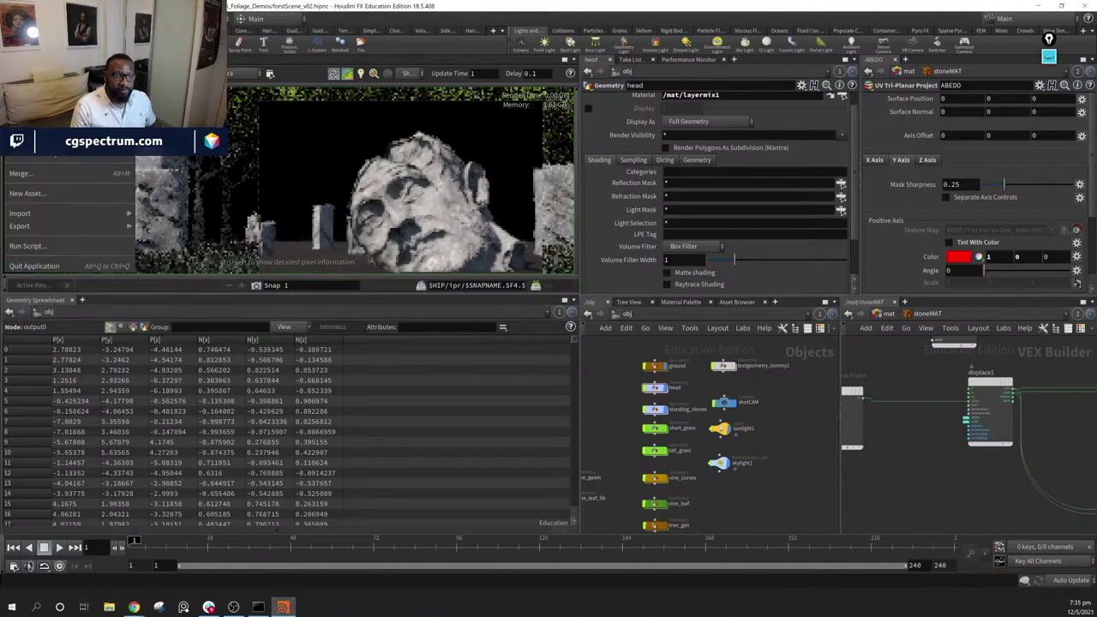
pyautogui.moveTo(110, 18)
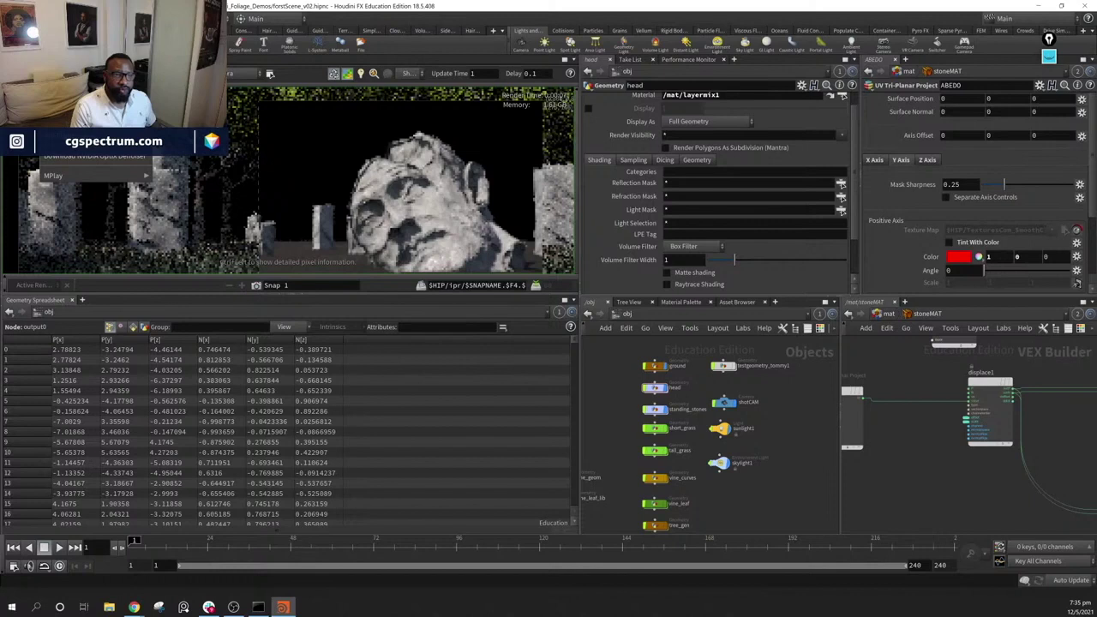
pyautogui.moveTo(112, 176)
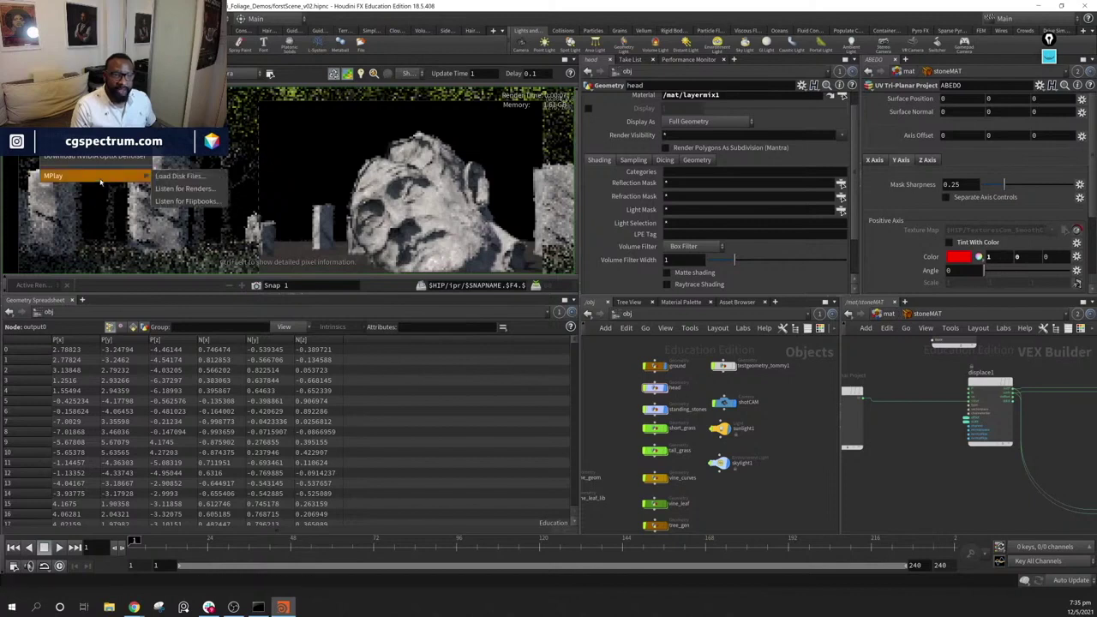
pyautogui.click(172, 178)
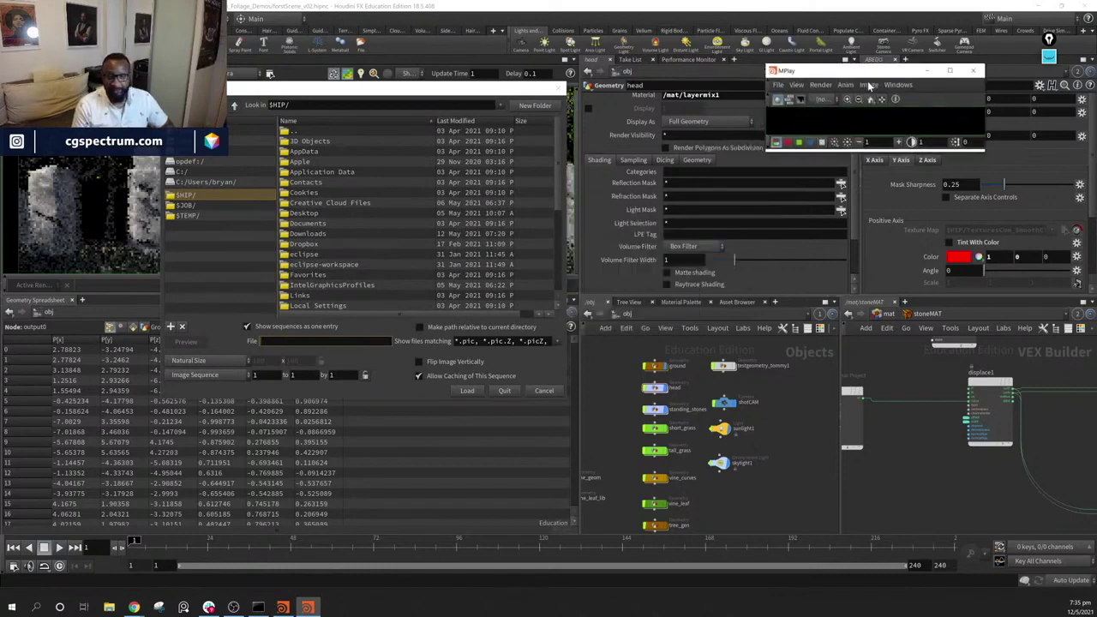
# Browse to the Dropbox folder inside the user's home directory
pyautogui.scroll(-1, 326, 276)
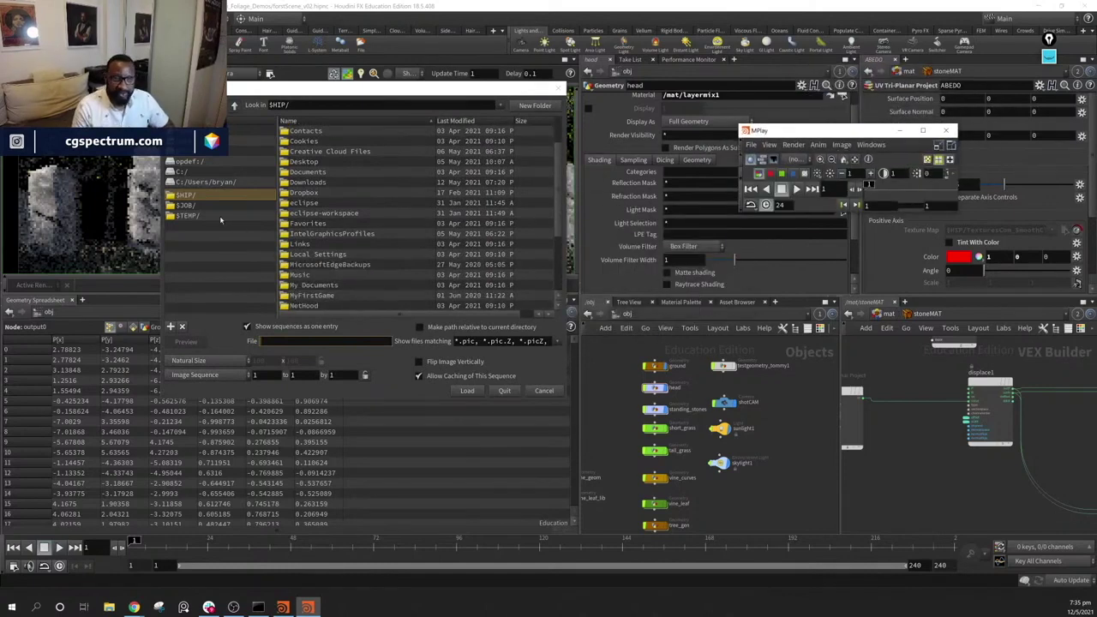
pyautogui.scroll(-1, 374, 269)
pyautogui.scroll(-4, 377, 273)
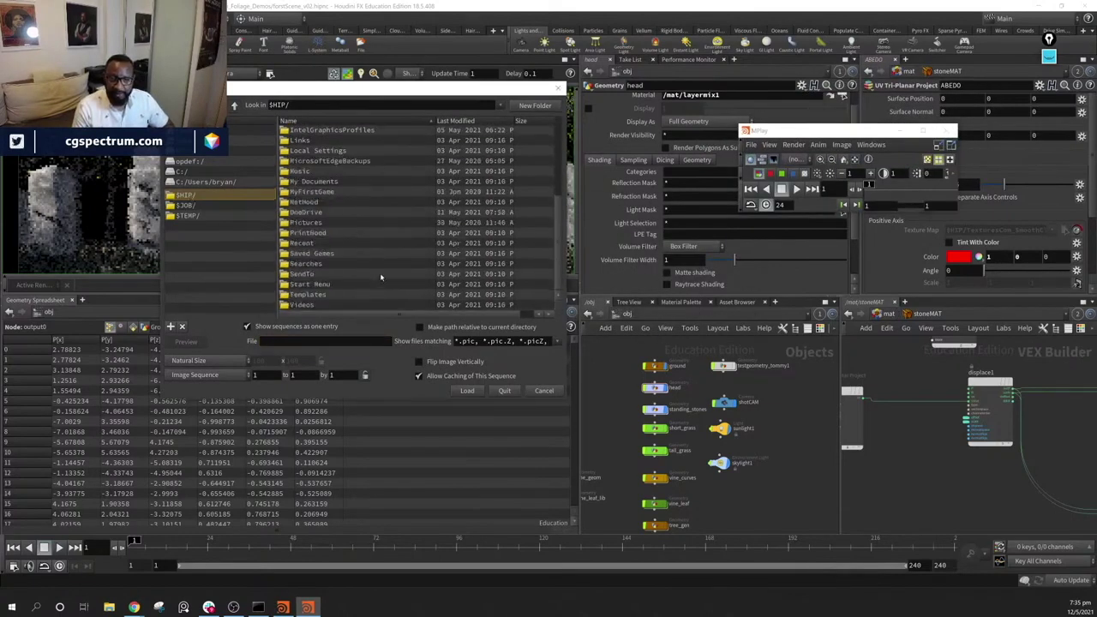
pyautogui.scroll(5, 380, 272)
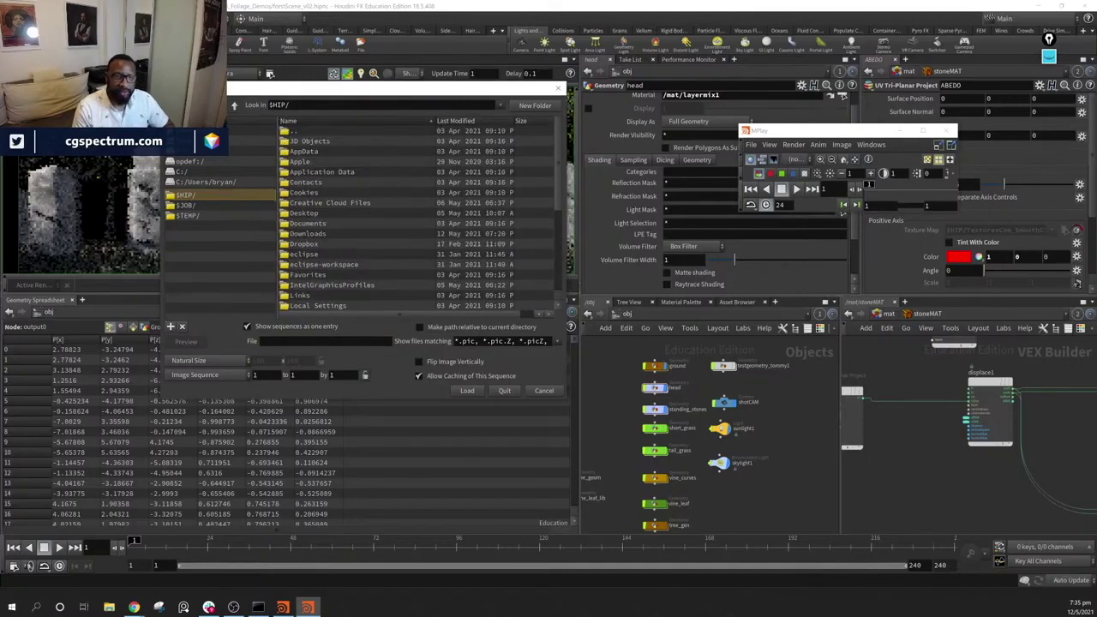
pyautogui.click(194, 182)
pyautogui.scroll(-4, 310, 236)
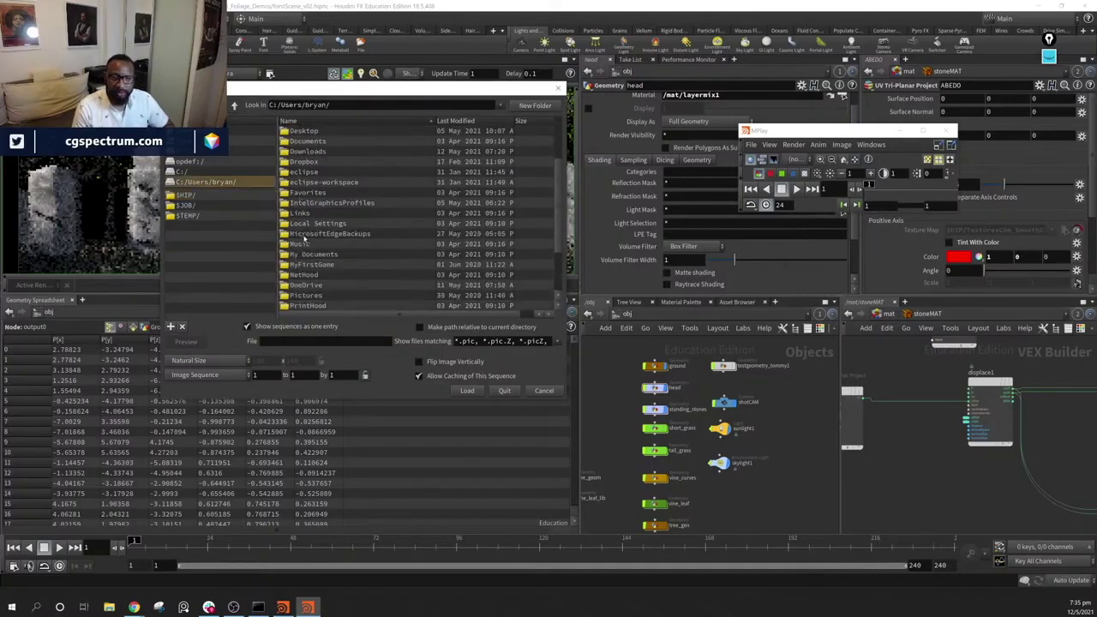
pyautogui.scroll(2, 321, 227)
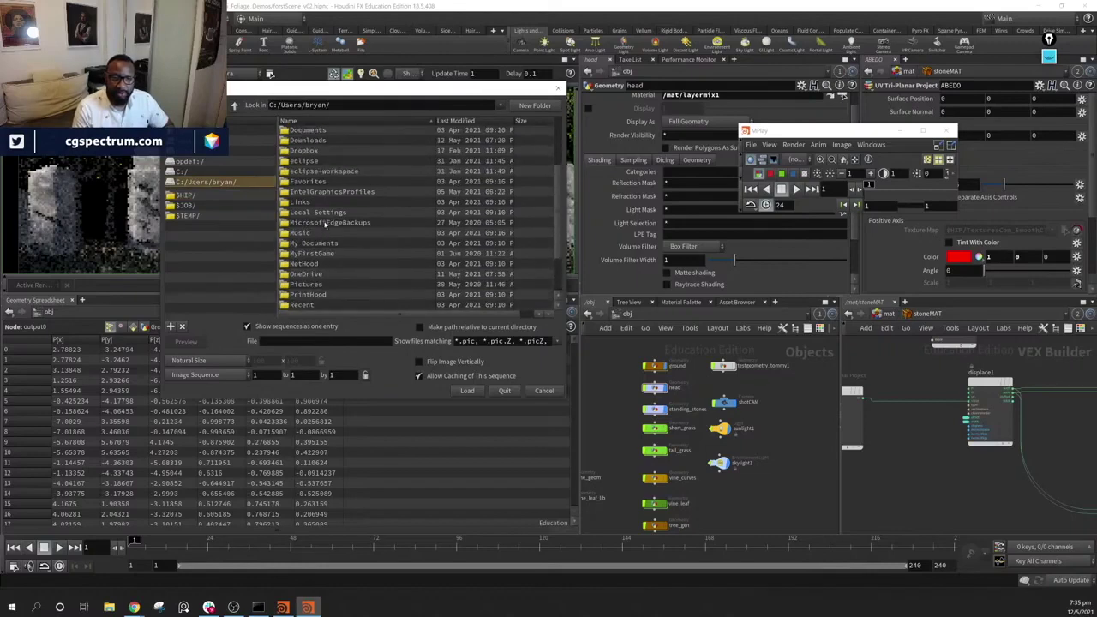
pyautogui.scroll(2, 325, 223)
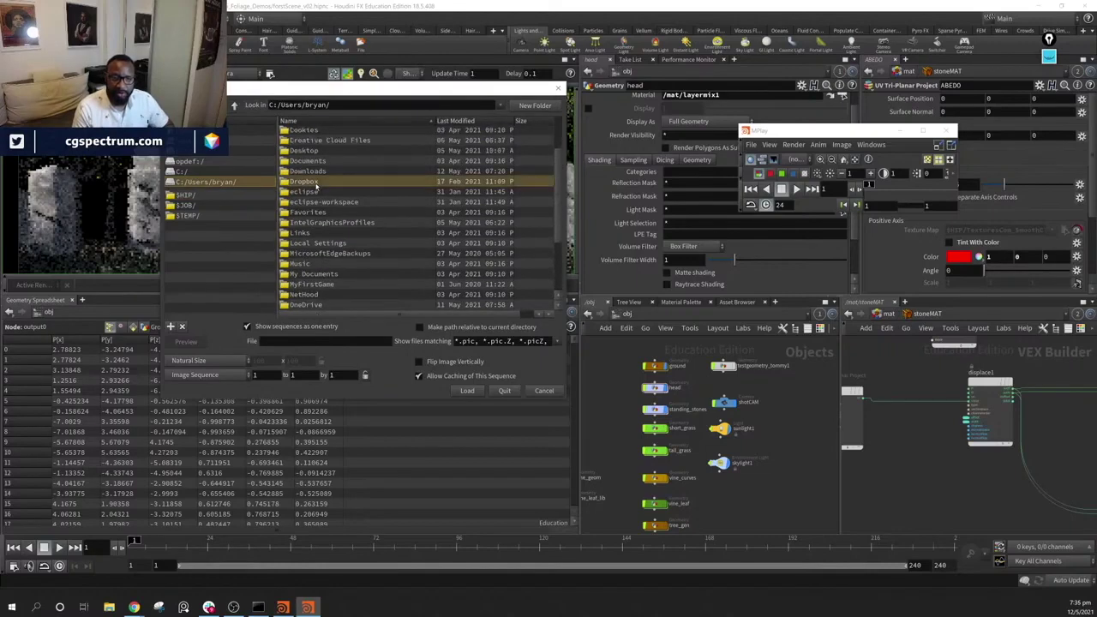
pyautogui.doubleClick(318, 181)
pyautogui.scroll(-2, 328, 206)
pyautogui.scroll(2, 329, 214)
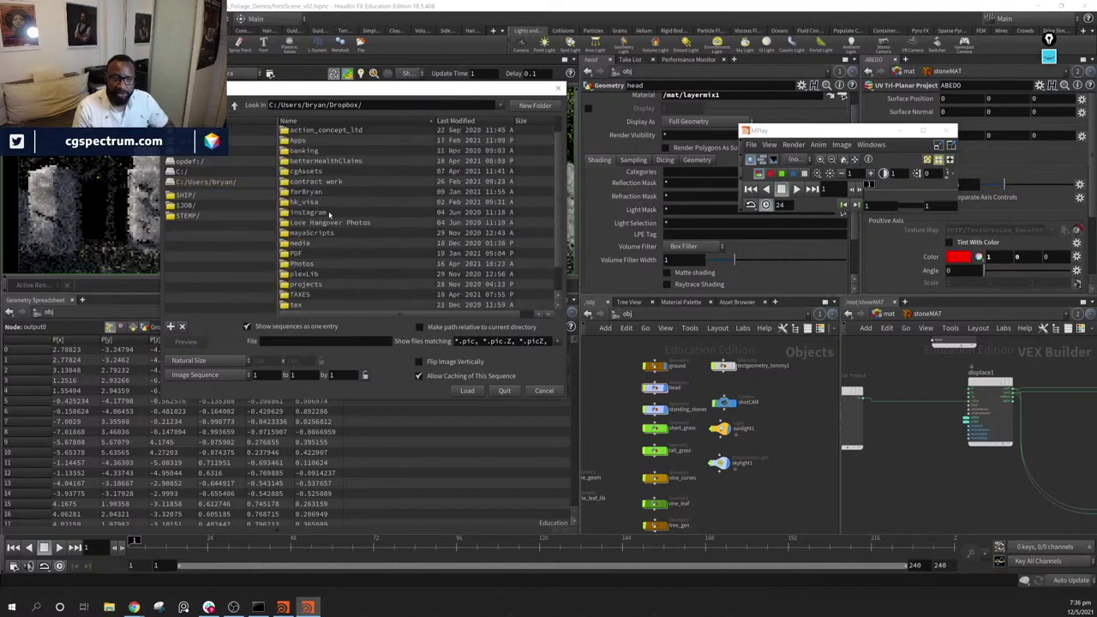
# Navigate through contract work/CGSPECTRUM/PROJECTS/STREAM to the houdini_Foliage_Demos folder
pyautogui.doubleClick(347, 183)
pyautogui.doubleClick(329, 152)
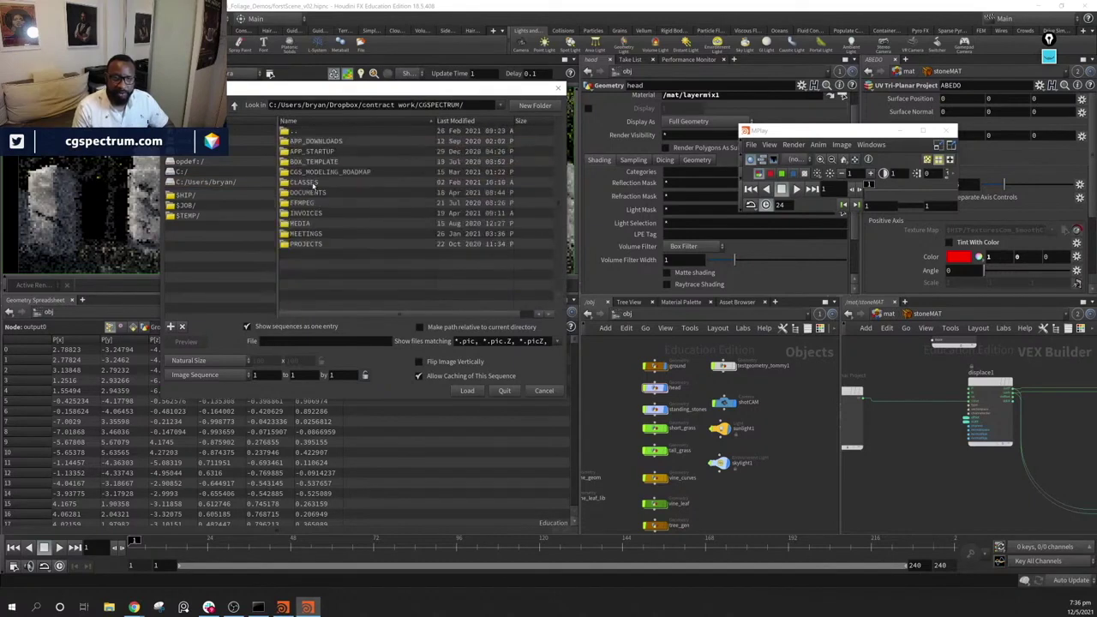
pyautogui.doubleClick(315, 246)
pyautogui.doubleClick(304, 182)
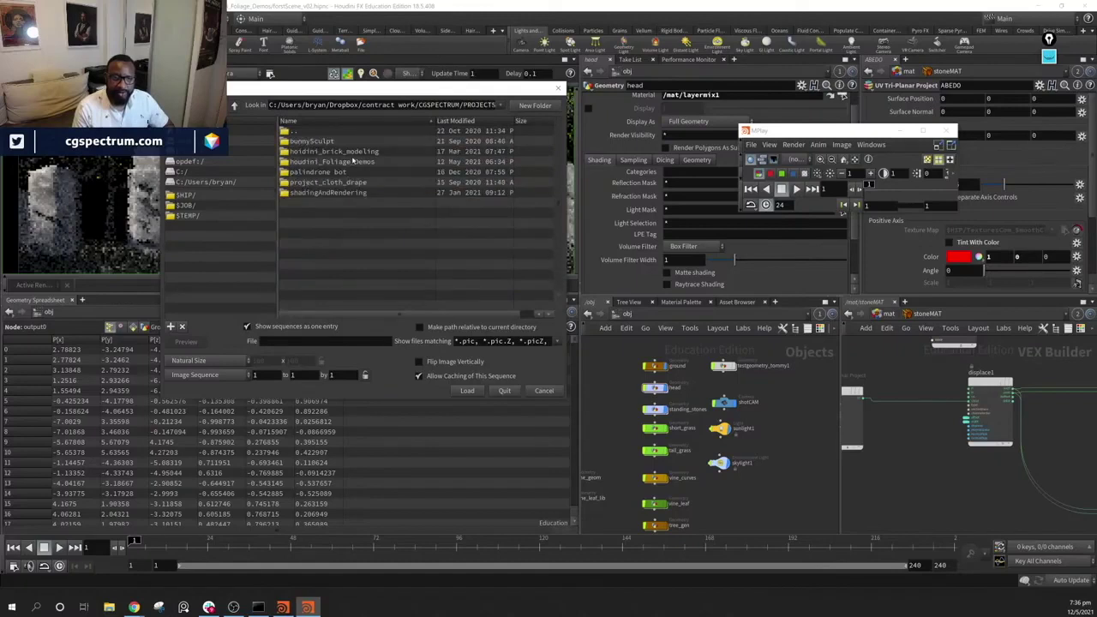
pyautogui.doubleClick(360, 162)
# Load TexturesCom_SmoothCliff_1K_height.rat in MPlay and enlarge the viewer window to inspect the height map
pyautogui.scroll(-3, 436, 199)
pyautogui.scroll(3, 489, 174)
pyautogui.moveTo(566, 161); pyautogui.dragTo(836, 169)
pyautogui.scroll(-5, 428, 217)
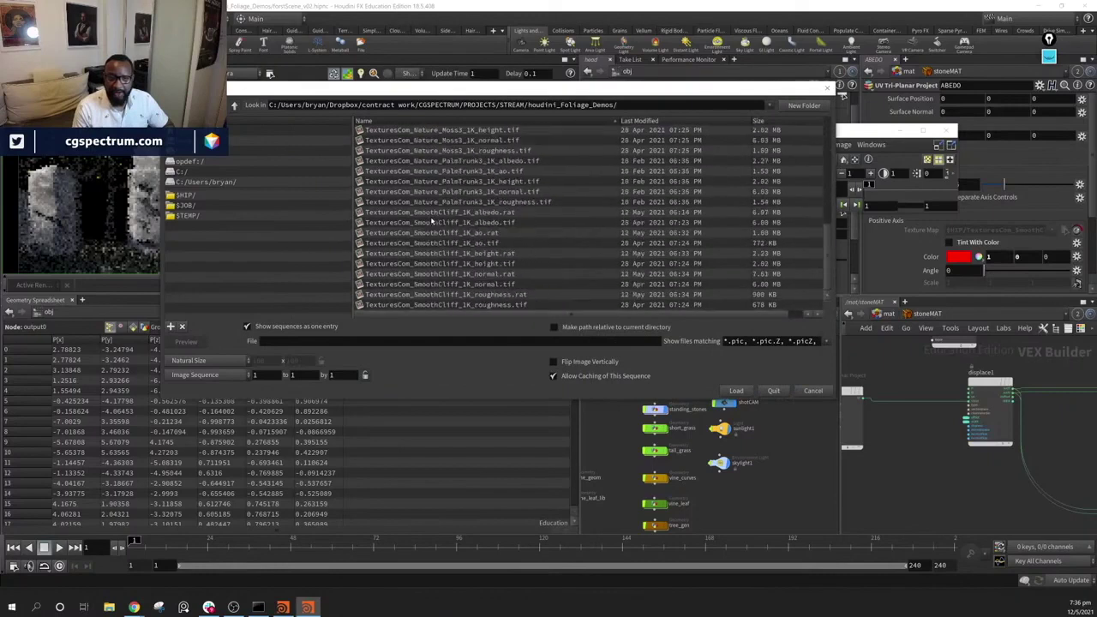
pyautogui.click(494, 255)
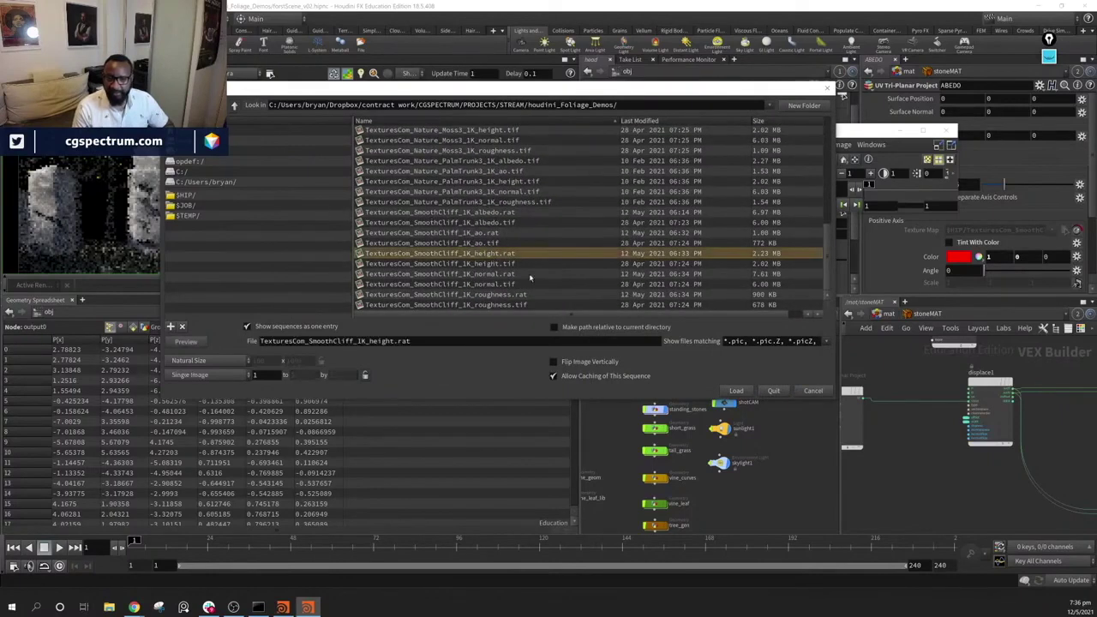
pyautogui.click(735, 391)
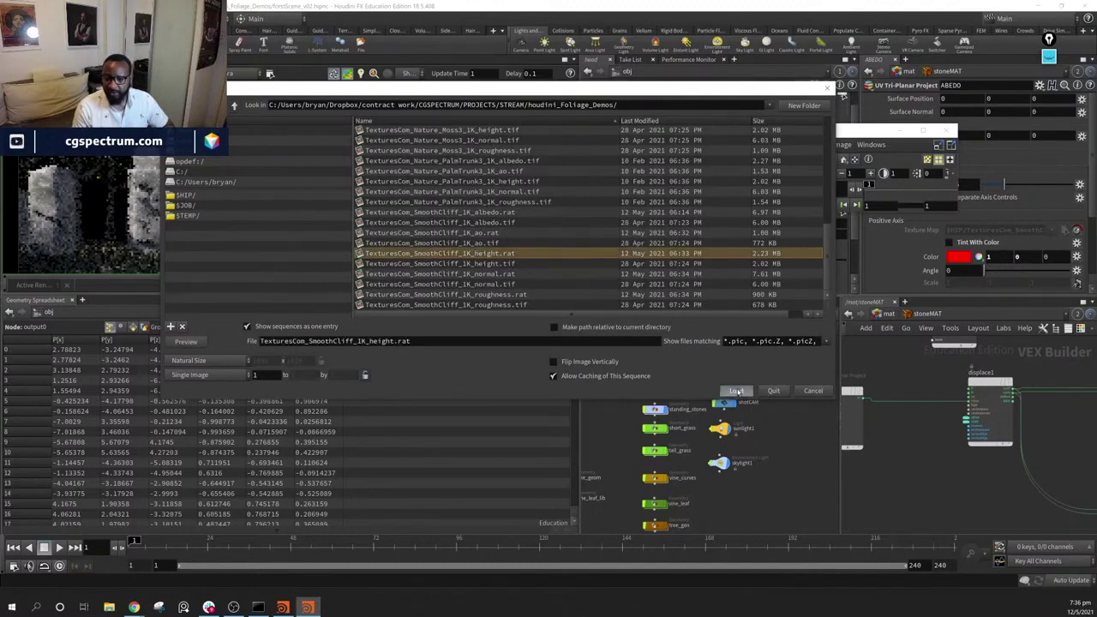
pyautogui.moveTo(845, 26); pyautogui.dragTo(316, 73)
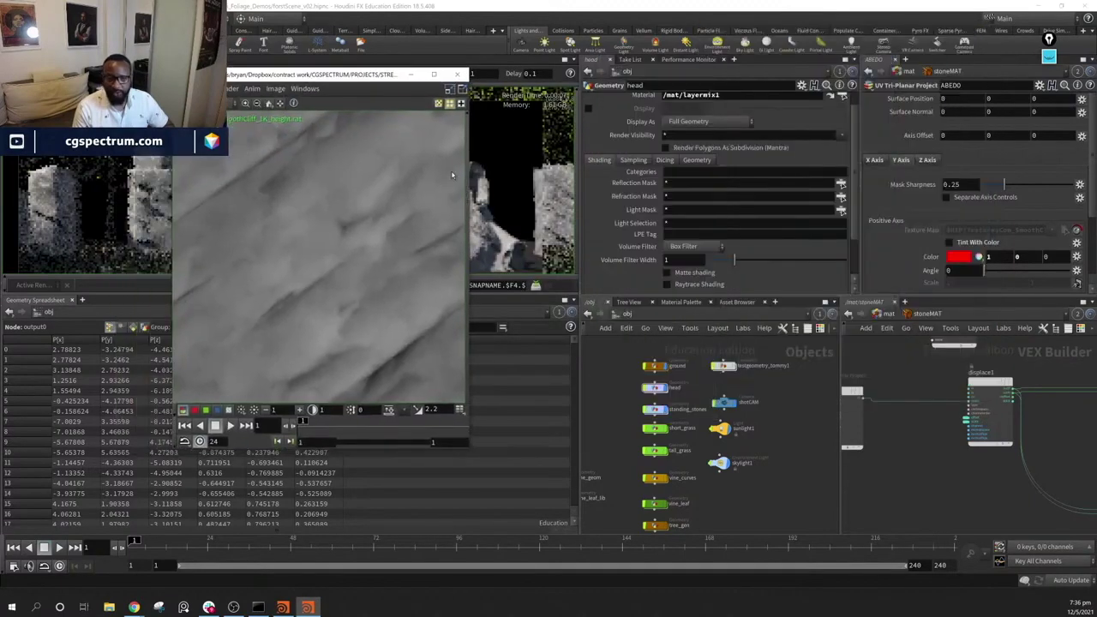
pyautogui.moveTo(469, 450); pyautogui.dragTo(799, 506)
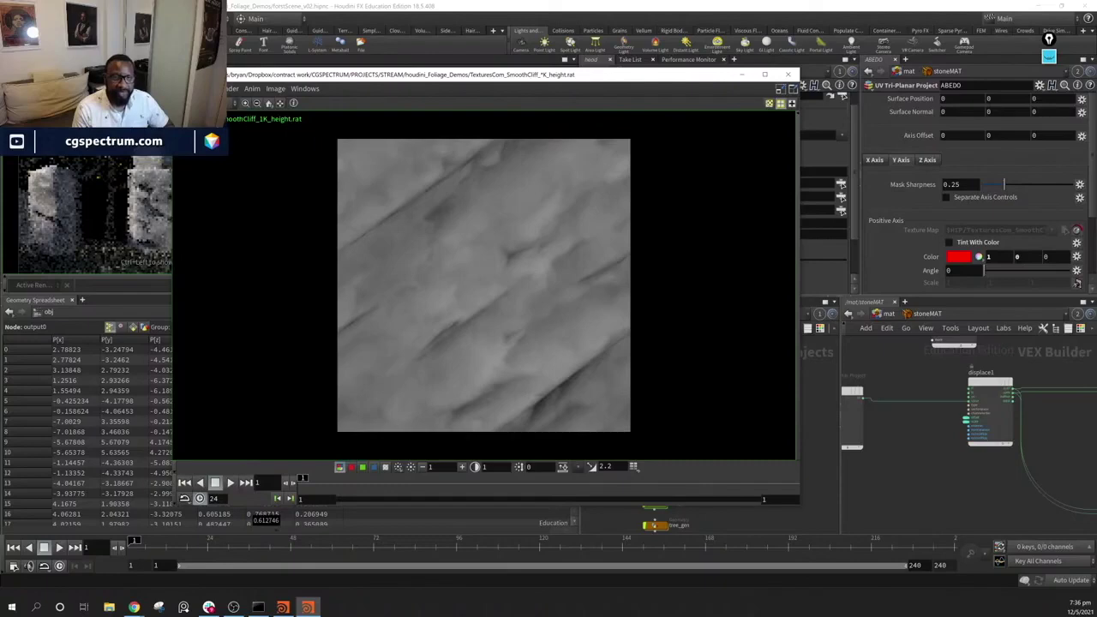
# Load TexturesCom_SmoothCliff_1K_height.tif in MPlay for comparison with the .rat version
pyautogui.click(232, 88)
pyautogui.click(239, 112)
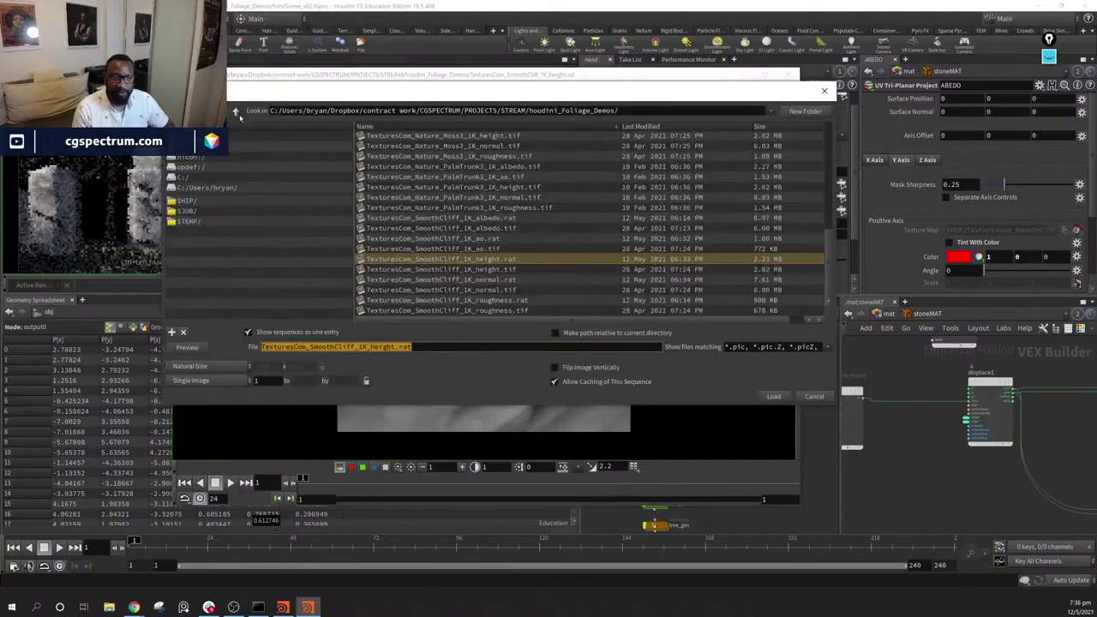
pyautogui.click(502, 269)
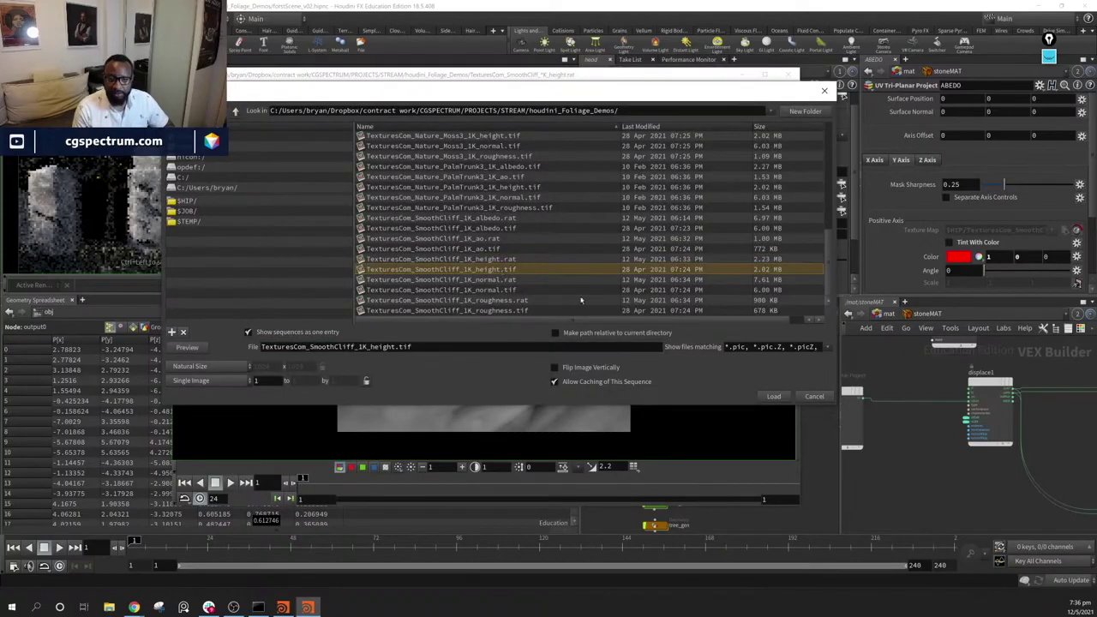
pyautogui.click(774, 397)
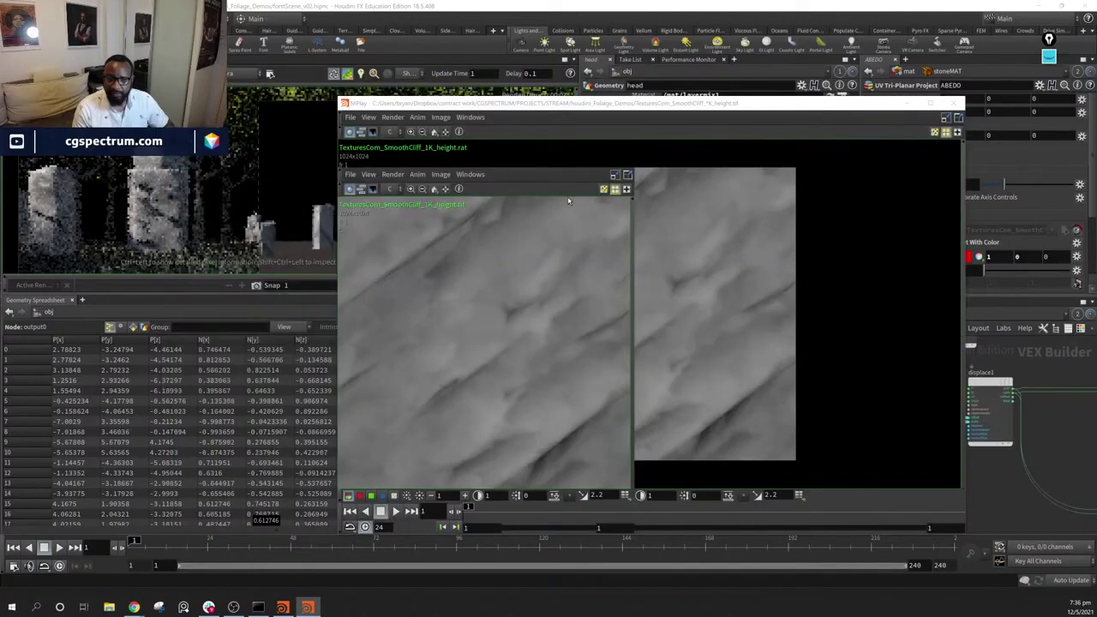
# Compare the .tif and .rat height images side by side in MPlay, and close the viewer
pyautogui.scroll(4, 568, 281)
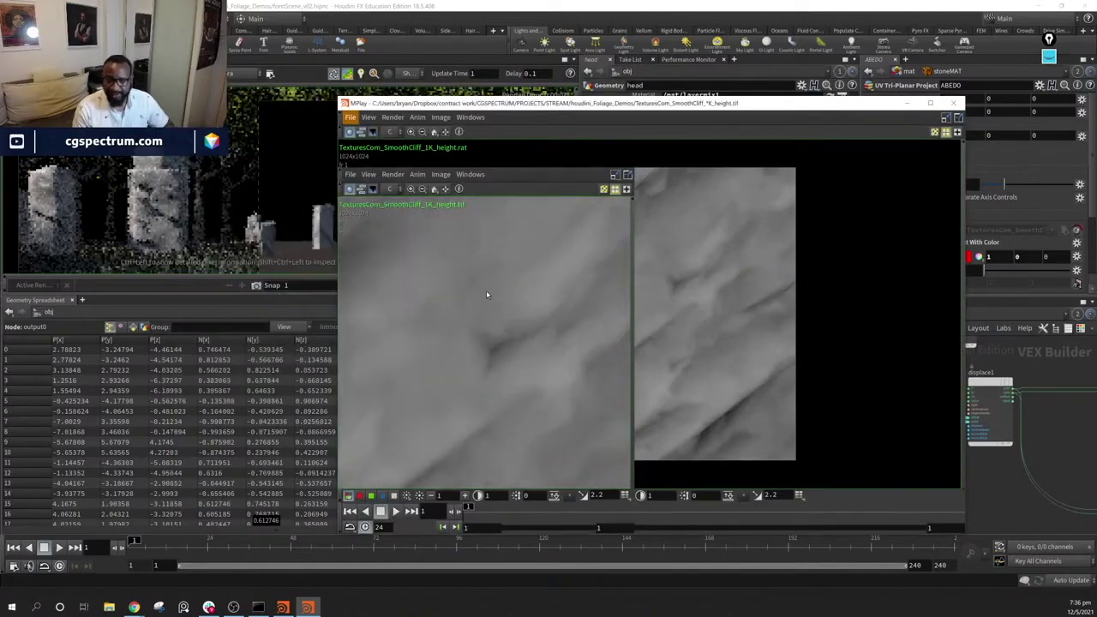
pyautogui.scroll(-15, 486, 293)
pyautogui.scroll(8, 485, 295)
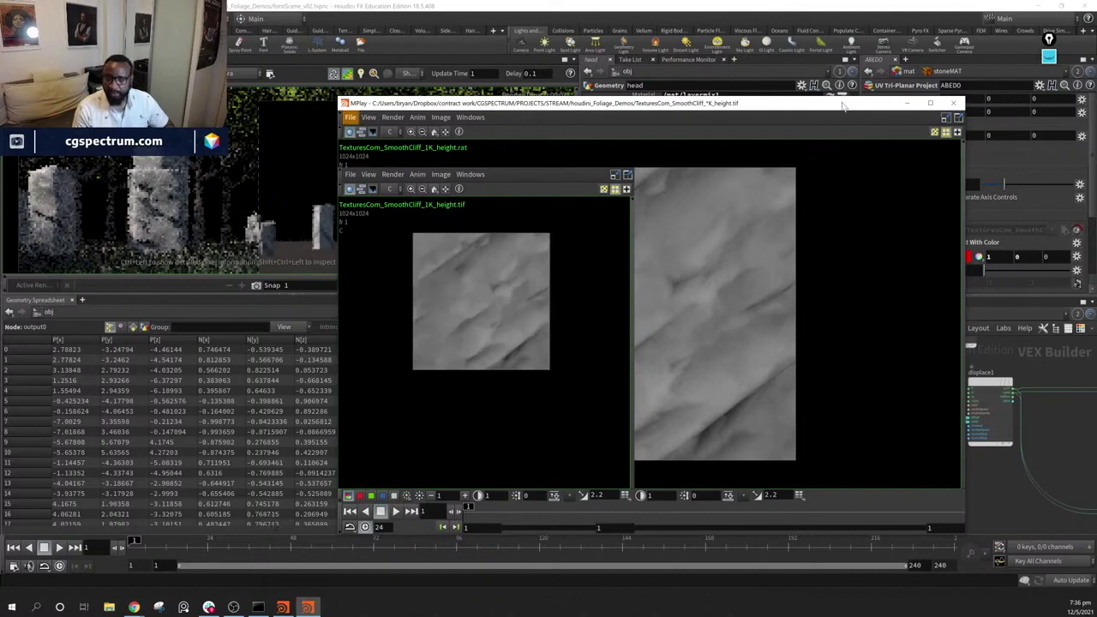
pyautogui.moveTo(840, 102); pyautogui.dragTo(673, 112)
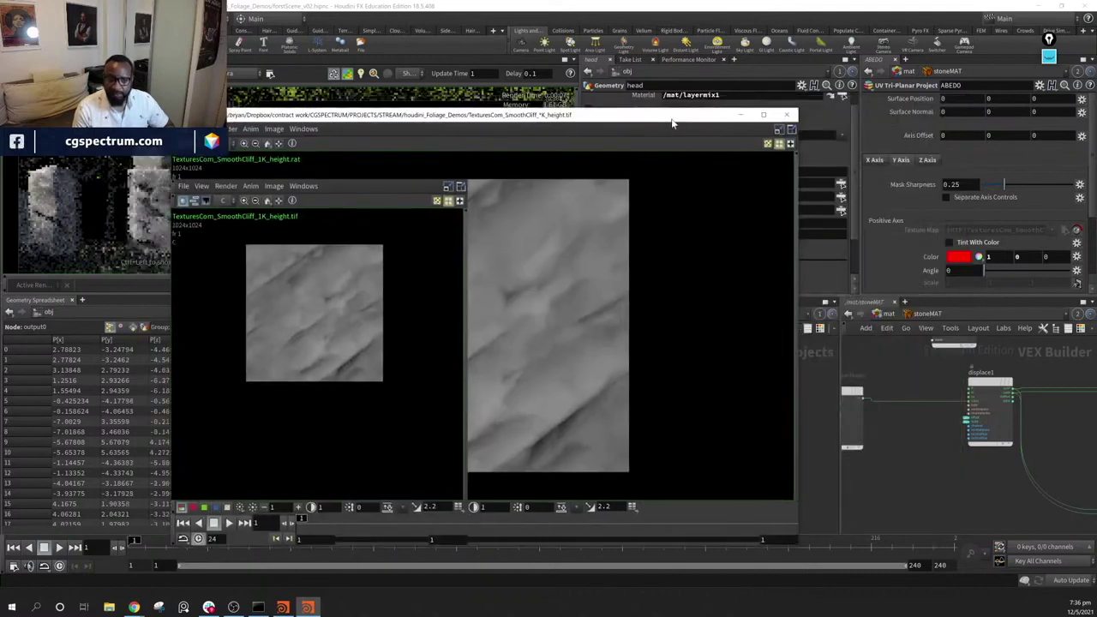
pyautogui.click(463, 296)
pyautogui.moveTo(671, 112); pyautogui.dragTo(547, 184)
pyautogui.click(666, 184)
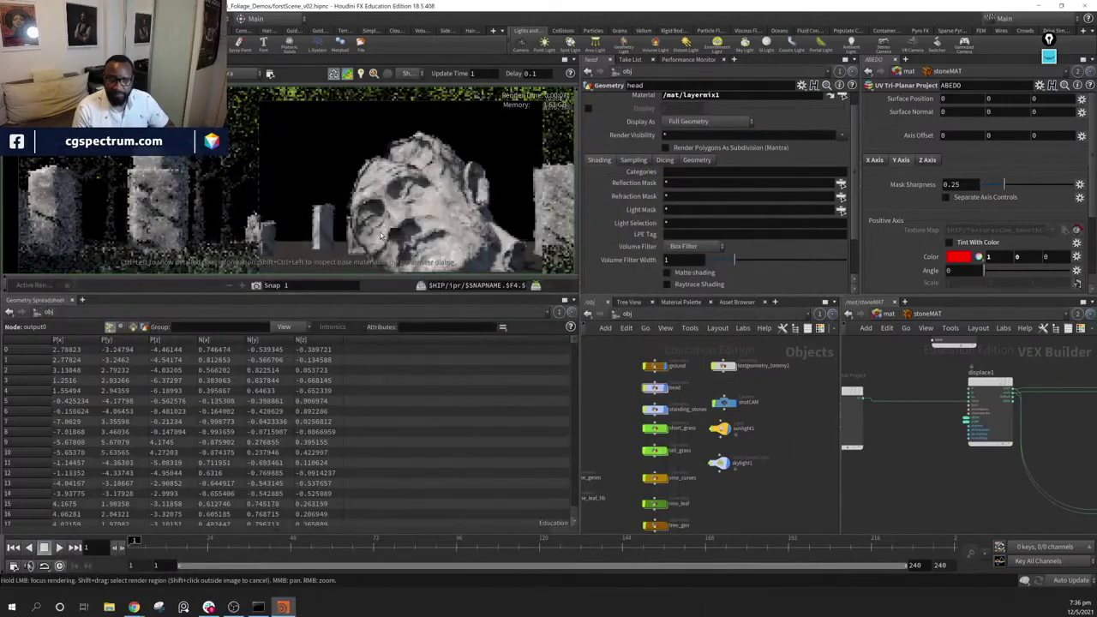
# Examine stoneMAT's displacement settings, including the HEIGHT projection and the offset and scale inputs of its displace1 node
pyautogui.scroll(-3, 467, 187)
pyautogui.moveTo(1082, 466); pyautogui.dragTo(1036, 471, button='middle')
pyautogui.click(910, 391)
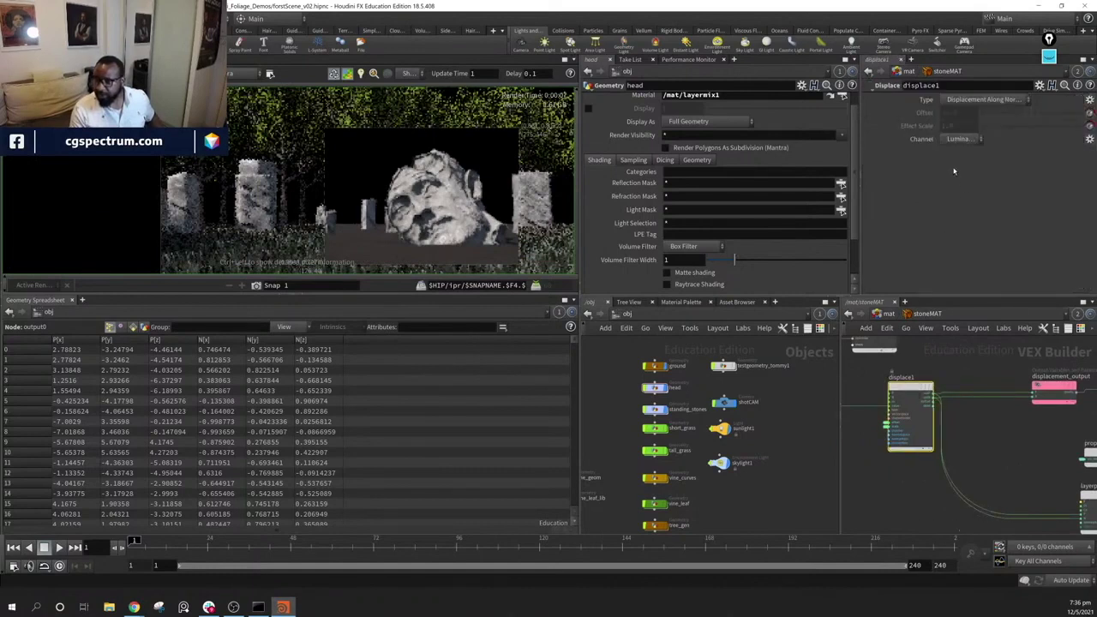
pyautogui.moveTo(974, 420); pyautogui.dragTo(1068, 443, button='middle')
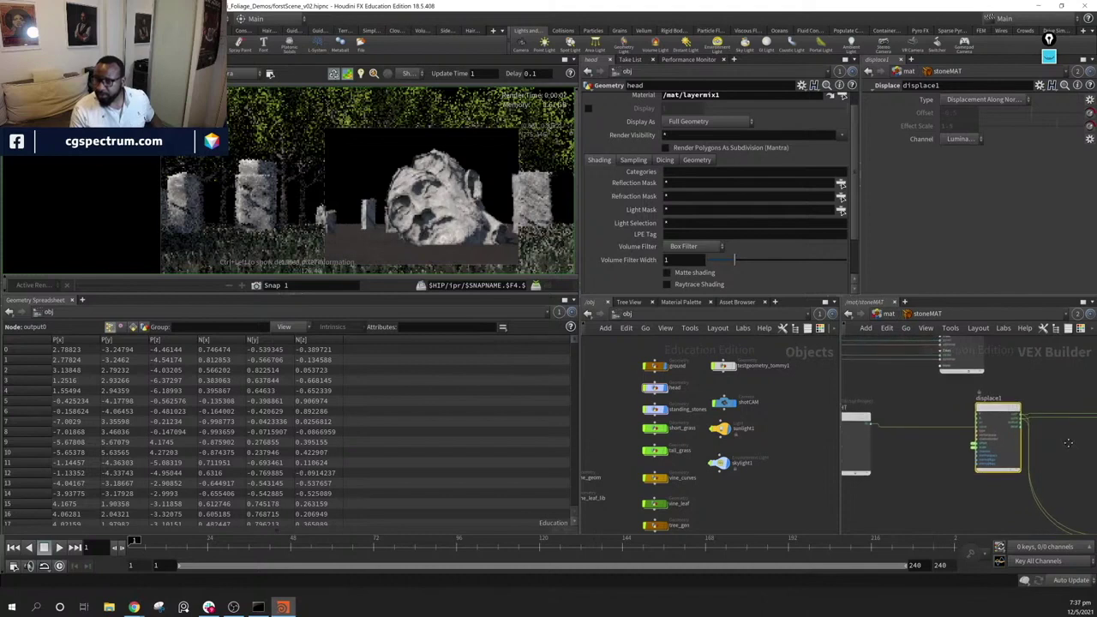
pyautogui.moveTo(1069, 443); pyautogui.dragTo(1091, 437, button='middle')
pyautogui.moveTo(914, 459); pyautogui.dragTo(929, 456, button='middle')
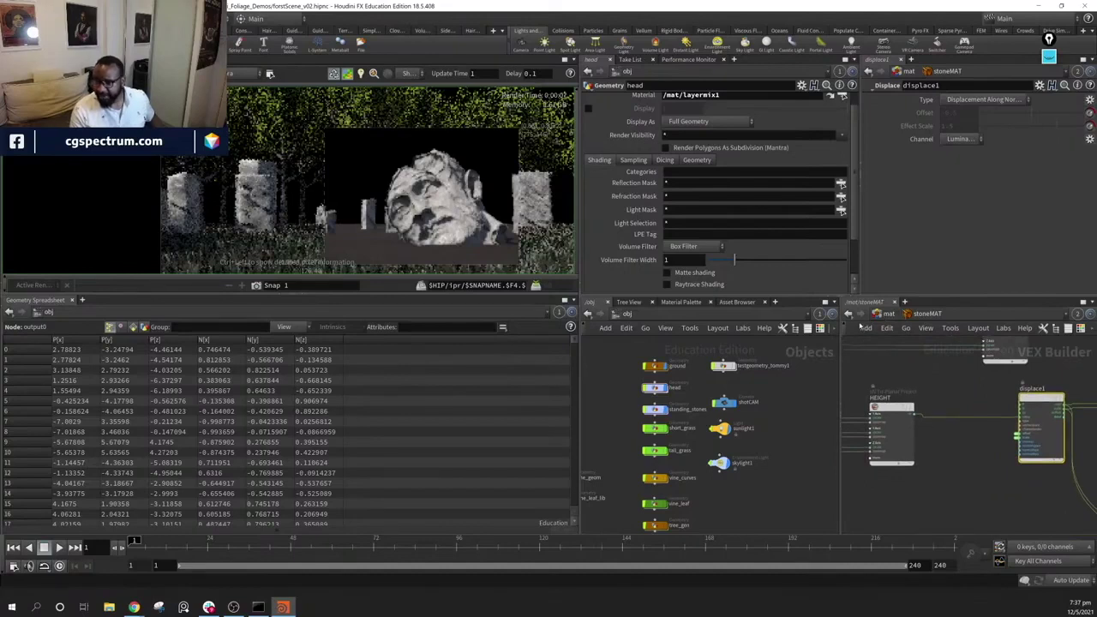
pyautogui.click(883, 313)
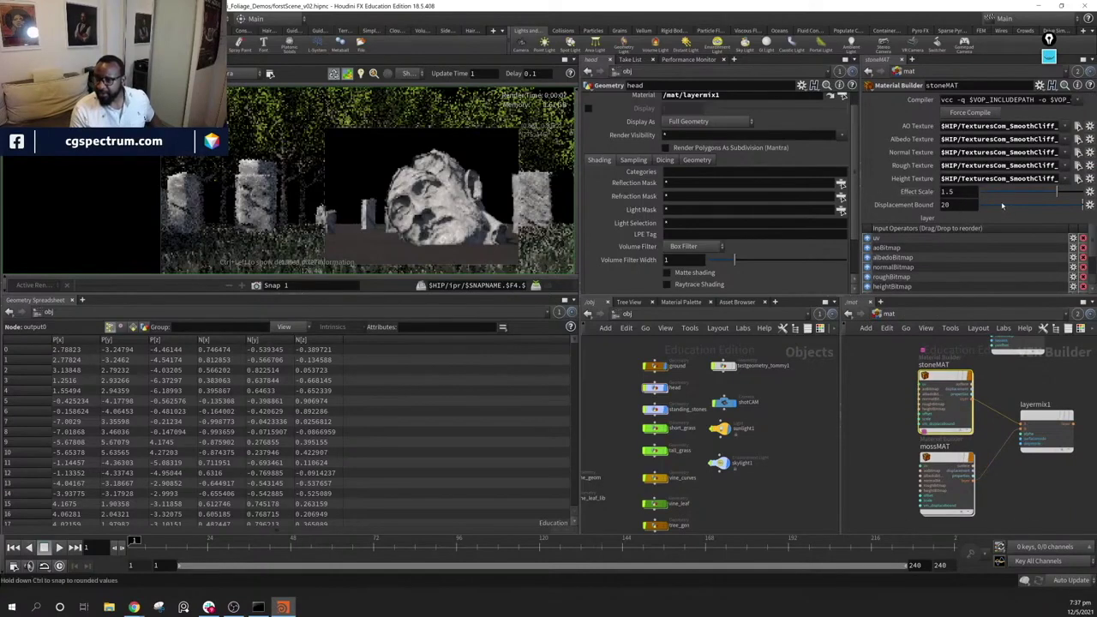
pyautogui.moveTo(943, 391)
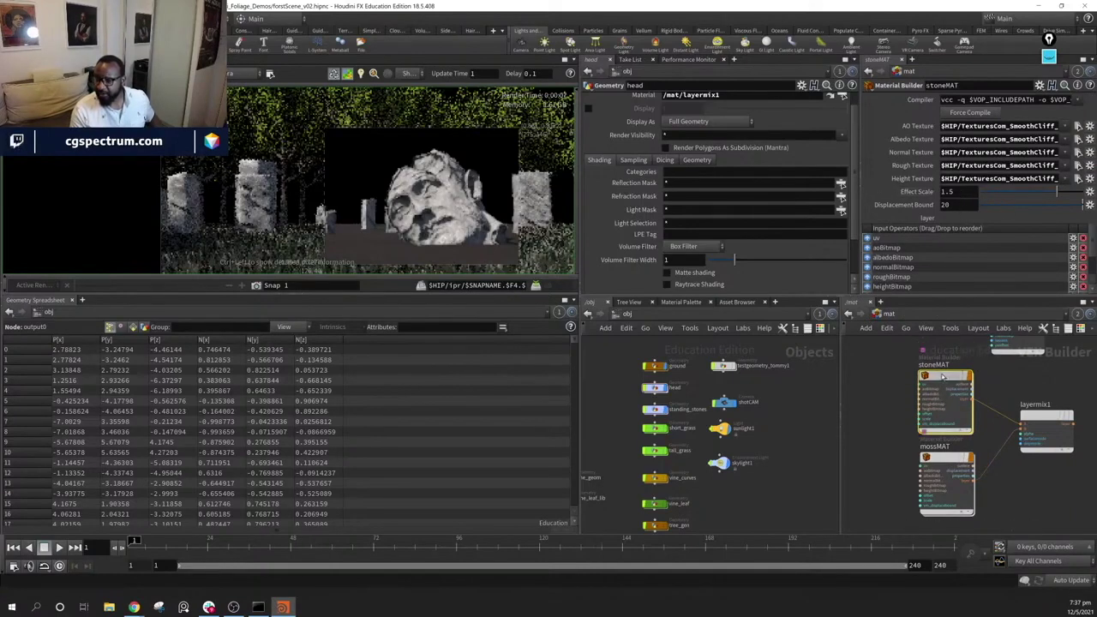
pyautogui.doubleClick(943, 391)
pyautogui.moveTo(1053, 440); pyautogui.dragTo(882, 465, button='middle')
pyautogui.click(1026, 404)
pyautogui.click(976, 411)
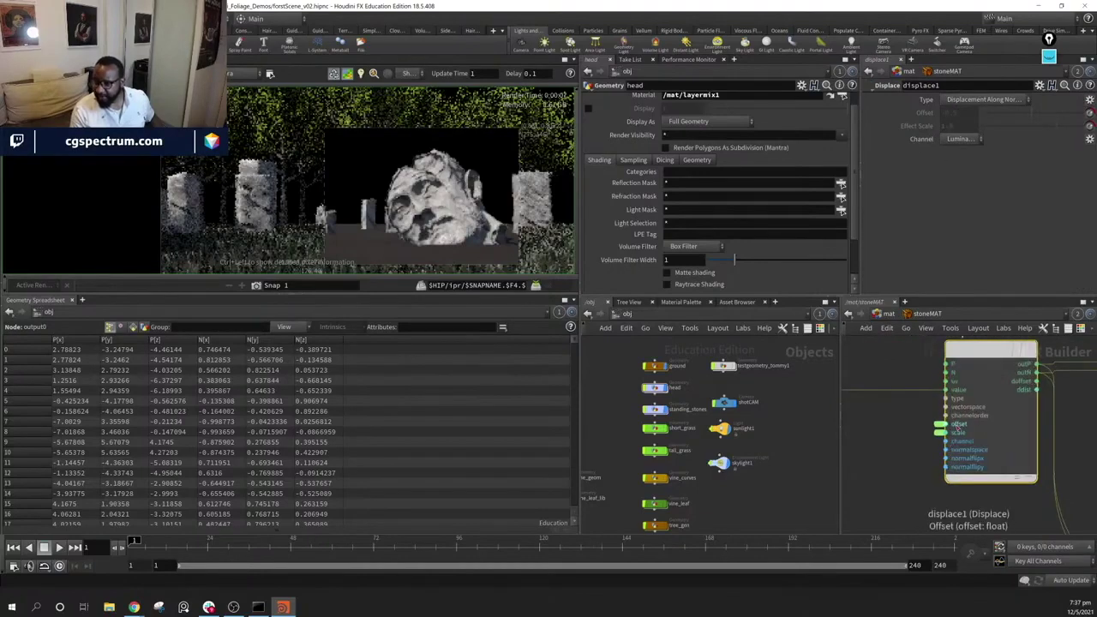
# Widen the parameter pane for mossMAT, and expand the offset parameter feeding the displace1 node in its network
pyautogui.click(892, 315)
pyautogui.click(946, 467)
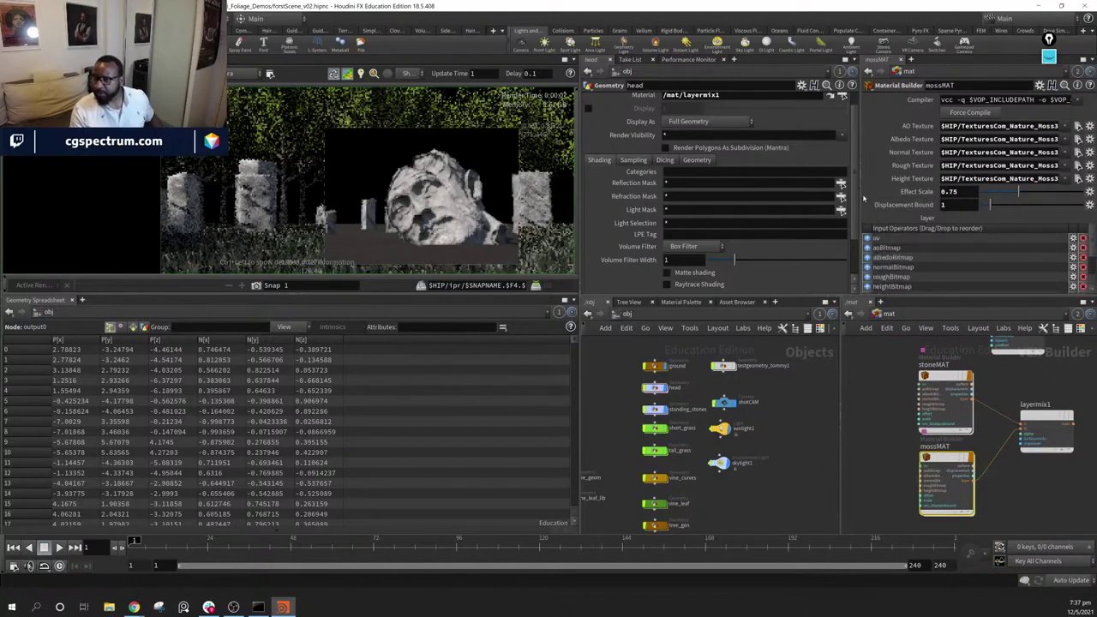
pyautogui.moveTo(862, 199); pyautogui.dragTo(800, 205)
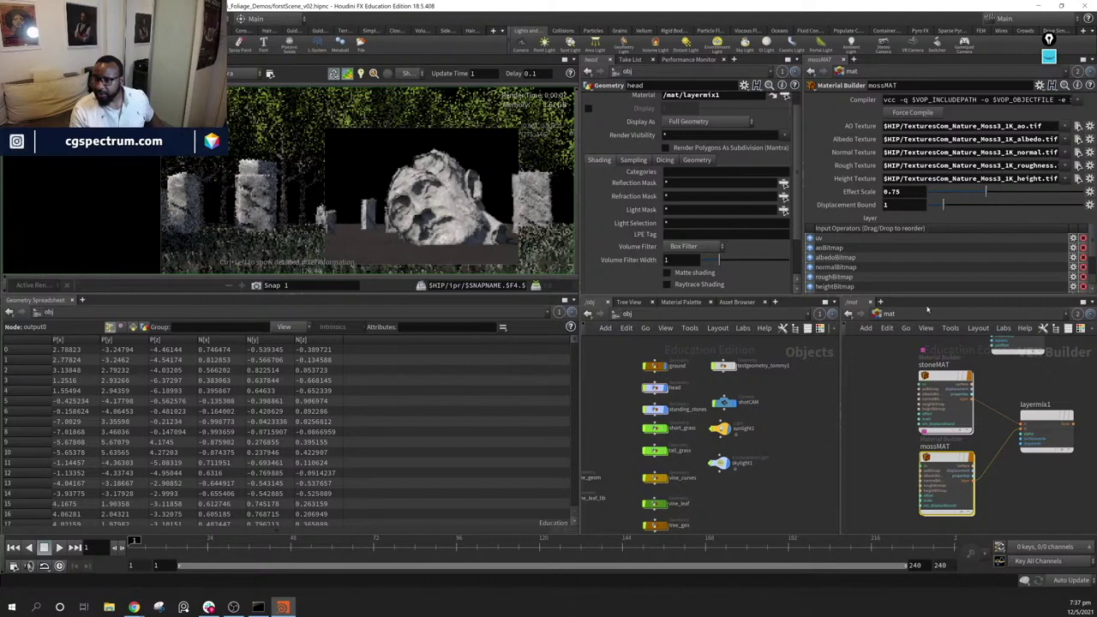
pyautogui.doubleClick(946, 467)
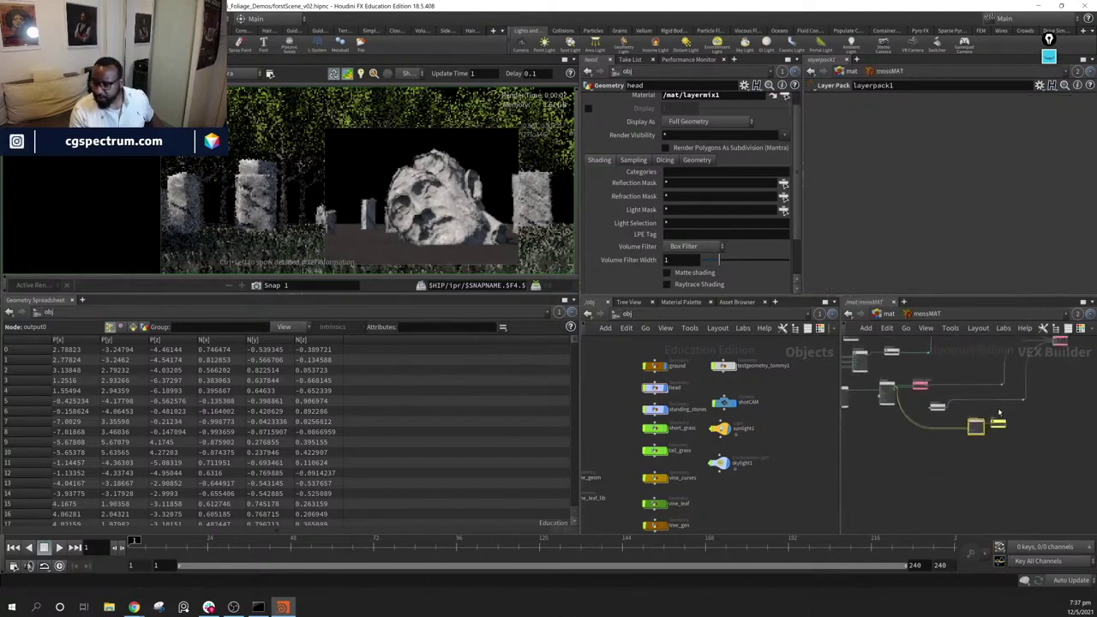
pyautogui.scroll(6, 855, 394)
pyautogui.click(974, 396)
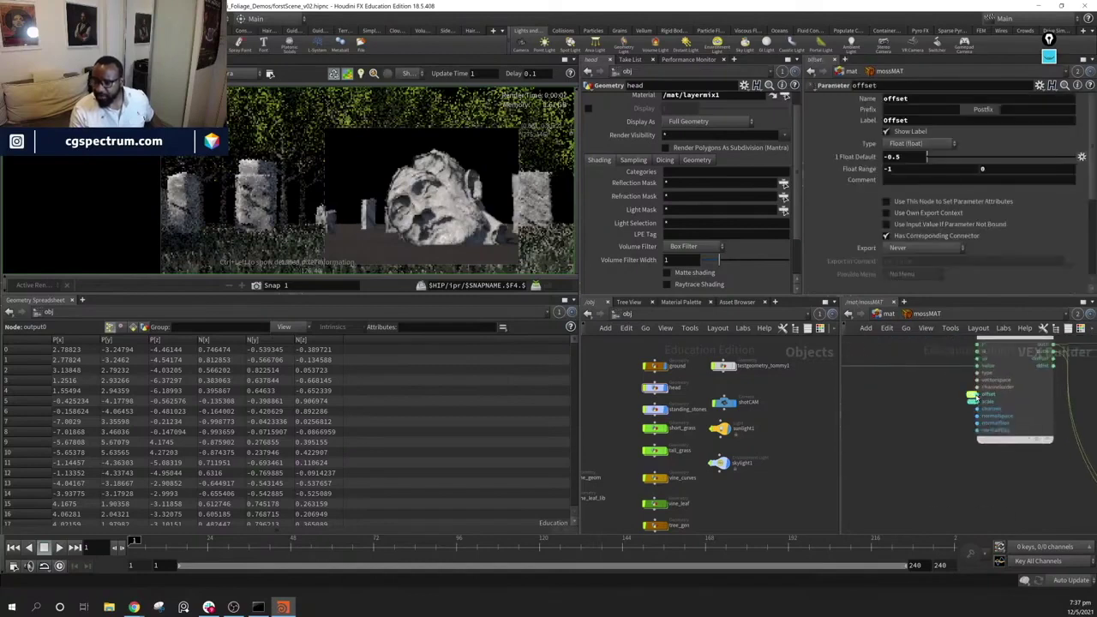
pyautogui.moveTo(931, 392); pyautogui.dragTo(906, 490, button='middle')
pyautogui.scroll(-3, 906, 489)
pyautogui.moveTo(884, 432); pyautogui.dragTo(885, 518)
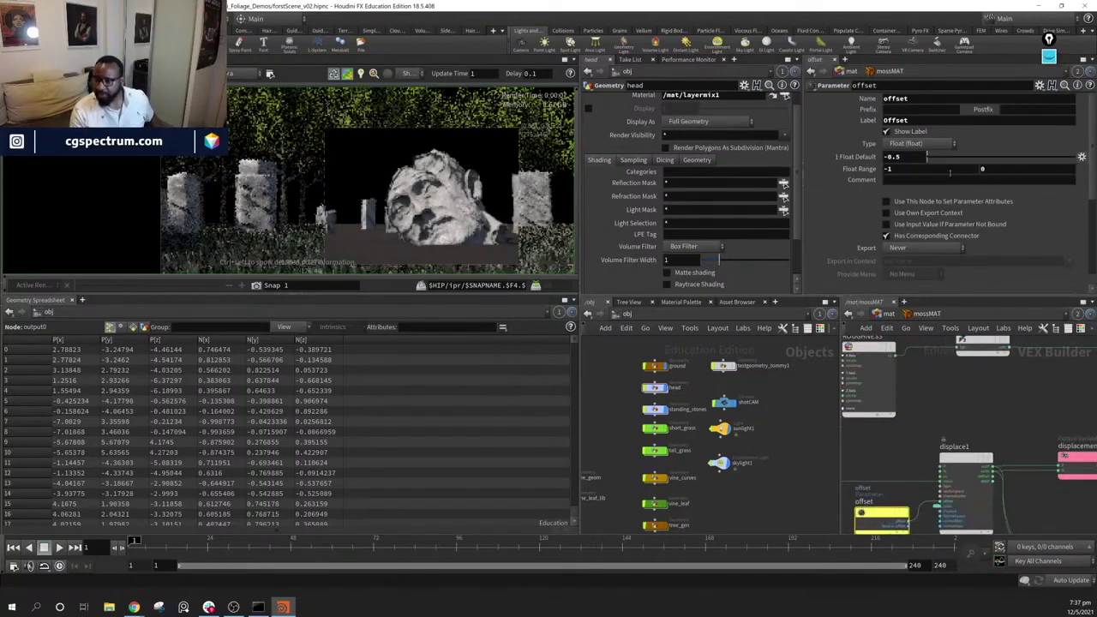
# Change the name of mossMAT's offset parameter to dispOffset
pyautogui.click(931, 100)
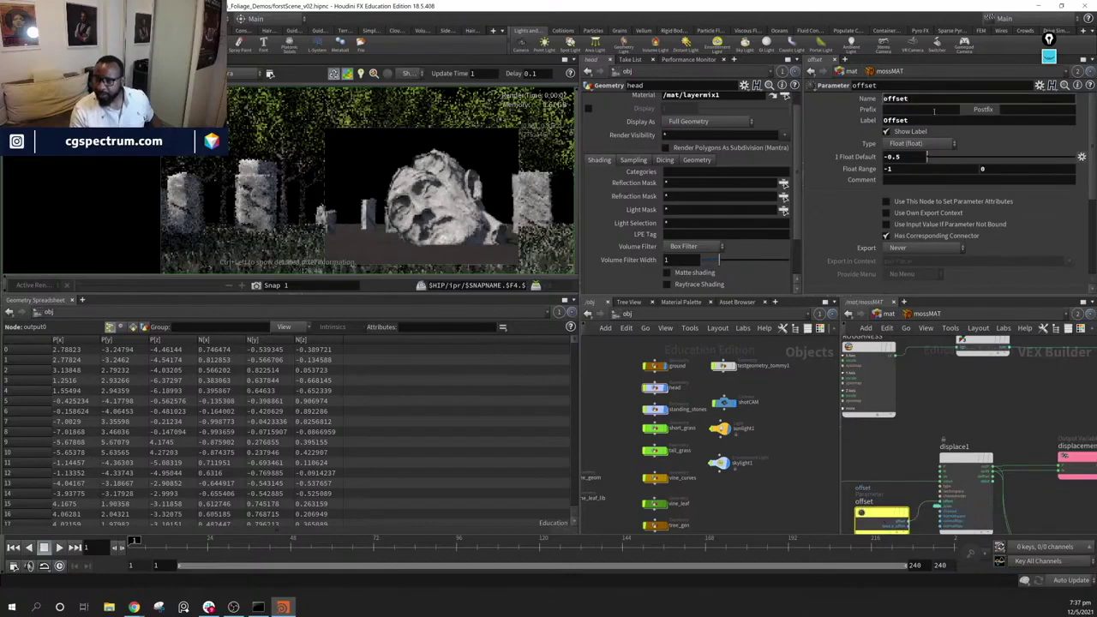
pyautogui.write('disp')
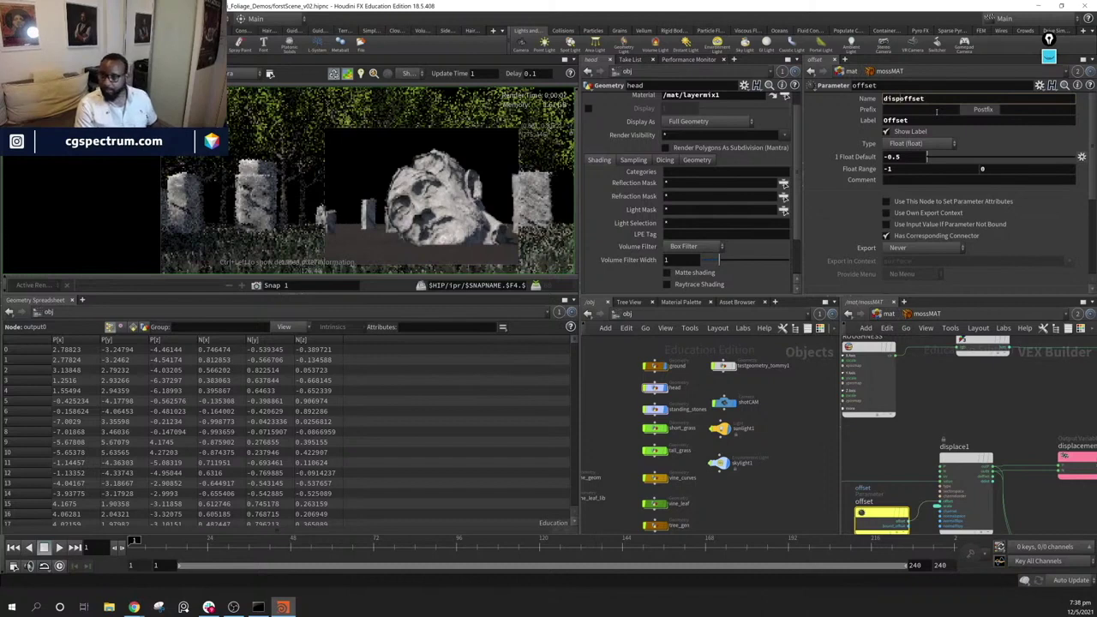
pyautogui.press('Delete')
pyautogui.write('O')
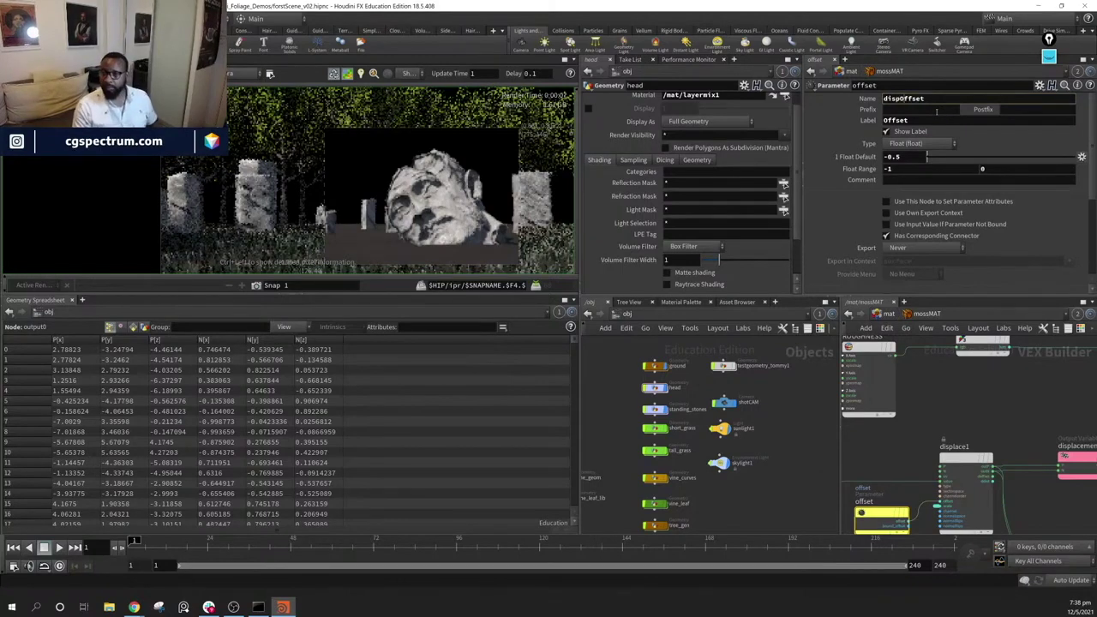
pyautogui.moveTo(931, 100); pyautogui.dragTo(895, 99)
# Delete the offset parameter node in mossMAT and set displace1's Offset to 0
pyautogui.click(876, 512)
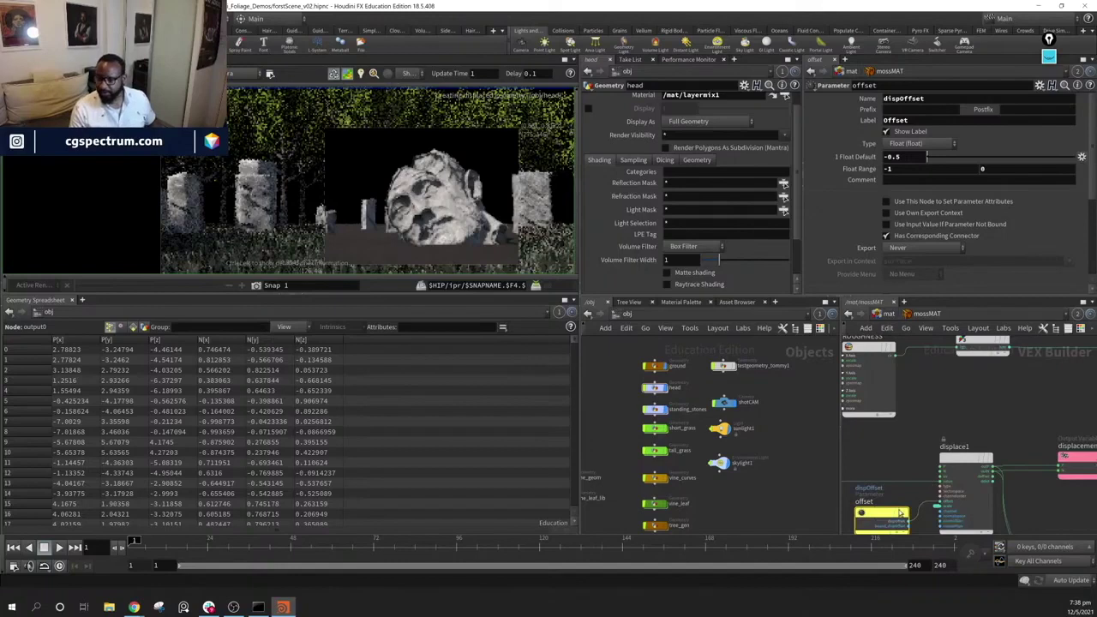
pyautogui.moveTo(881, 515); pyautogui.dragTo(908, 462, button='middle')
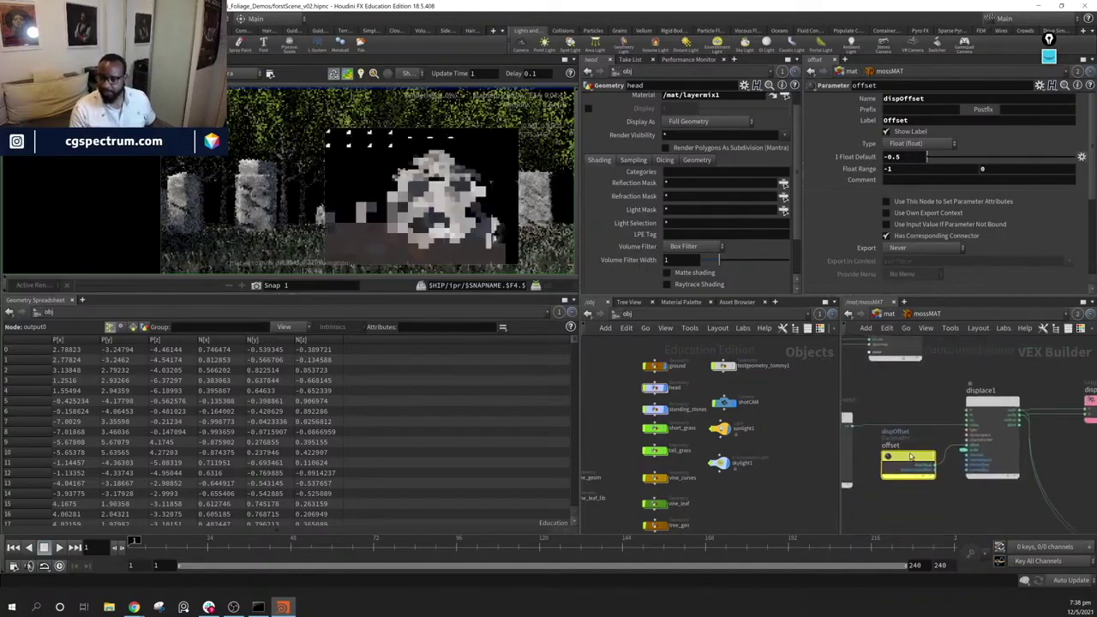
pyautogui.press('Delete')
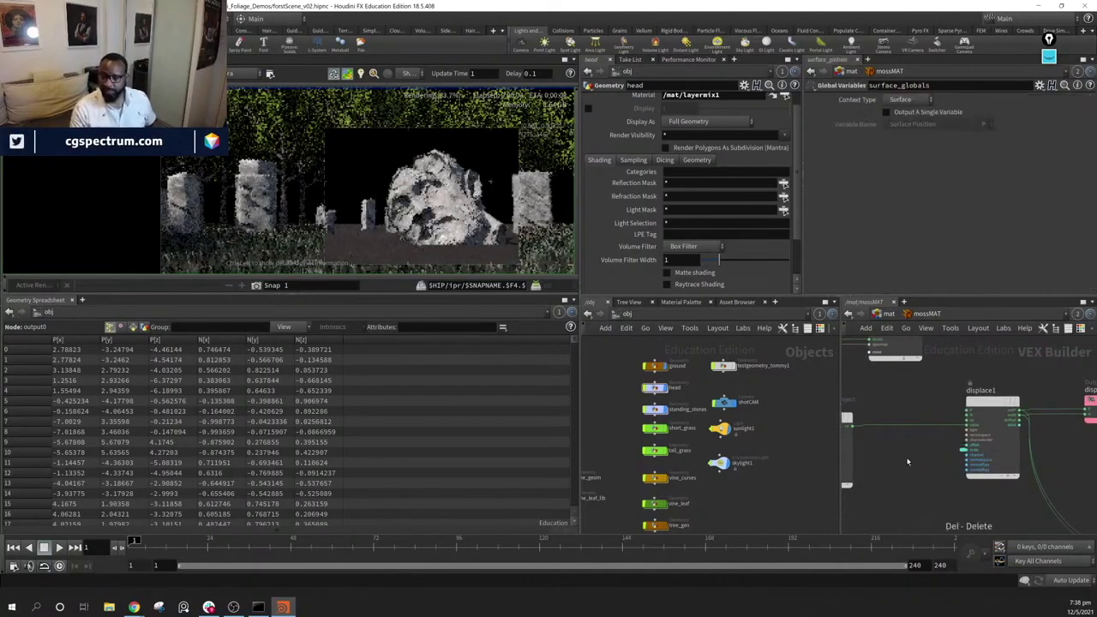
pyautogui.click(998, 410)
pyautogui.click(912, 113)
pyautogui.write('0')
pyautogui.press('Return')
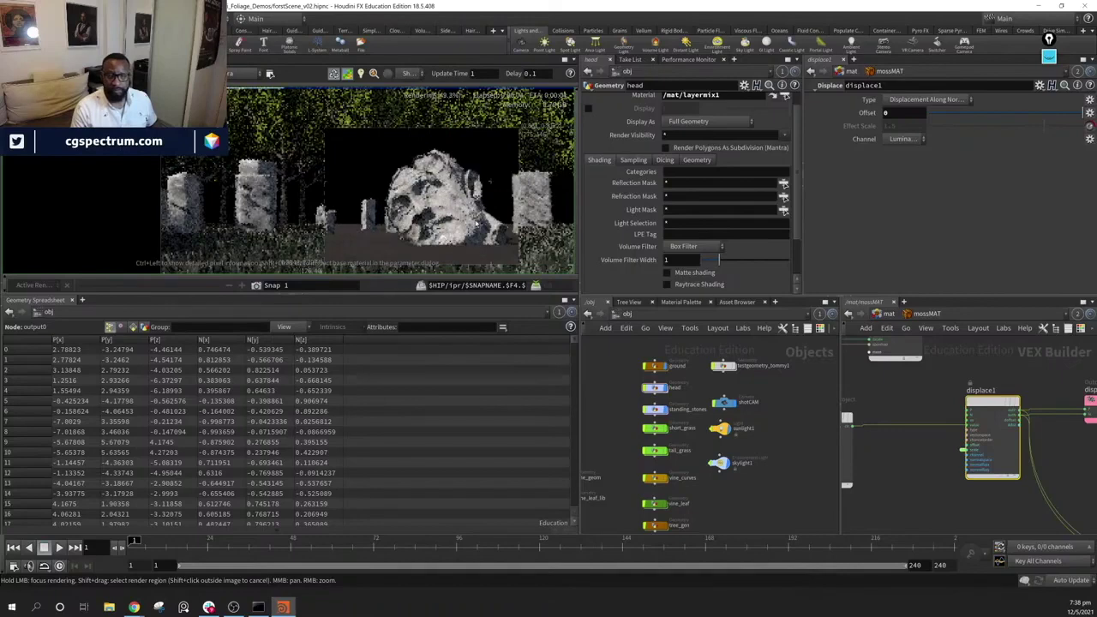
# Inspect the head in the render view and the HEIGHT connection into mossMAT's displace1 node
pyautogui.scroll(4, 487, 170)
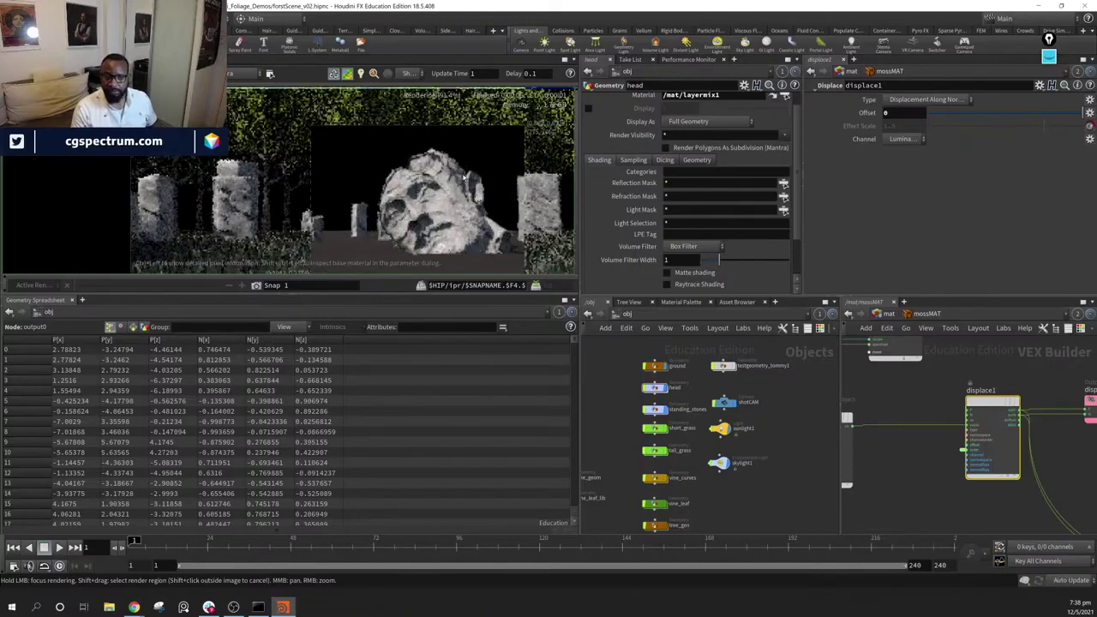
pyautogui.scroll(-1, 487, 170)
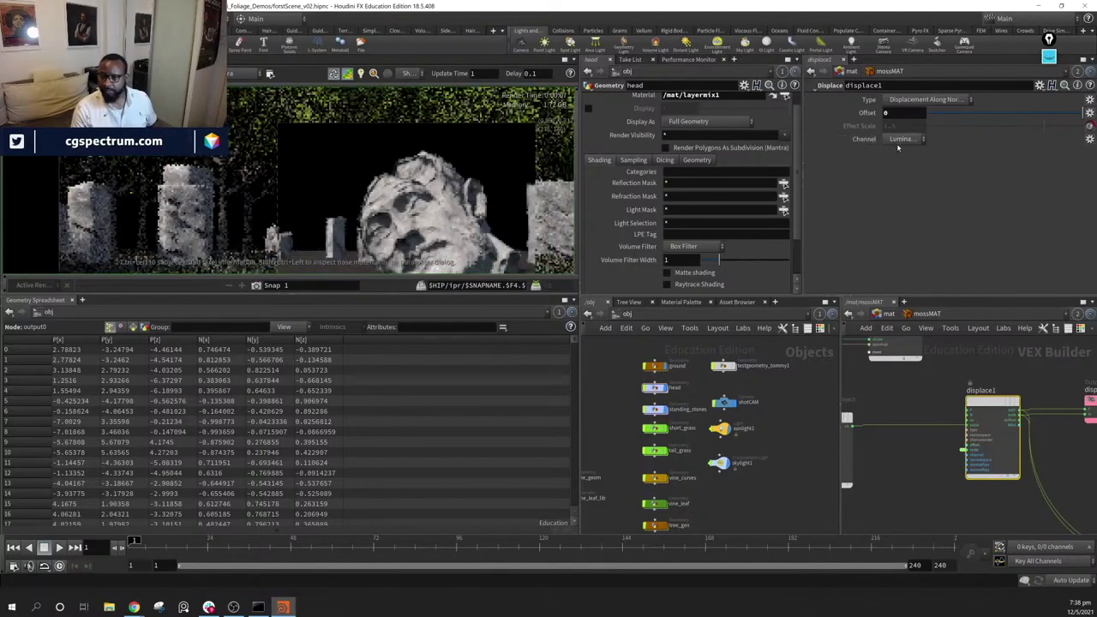
pyautogui.moveTo(943, 469); pyautogui.dragTo(1092, 450, button='middle')
pyautogui.moveTo(1018, 463); pyautogui.dragTo(1058, 461, button='middle')
pyautogui.moveTo(908, 492); pyautogui.dragTo(958, 459, button='middle')
pyautogui.moveTo(1082, 460); pyautogui.dragTo(923, 456, button='middle')
pyautogui.moveTo(978, 403); pyautogui.dragTo(955, 432, button='middle')
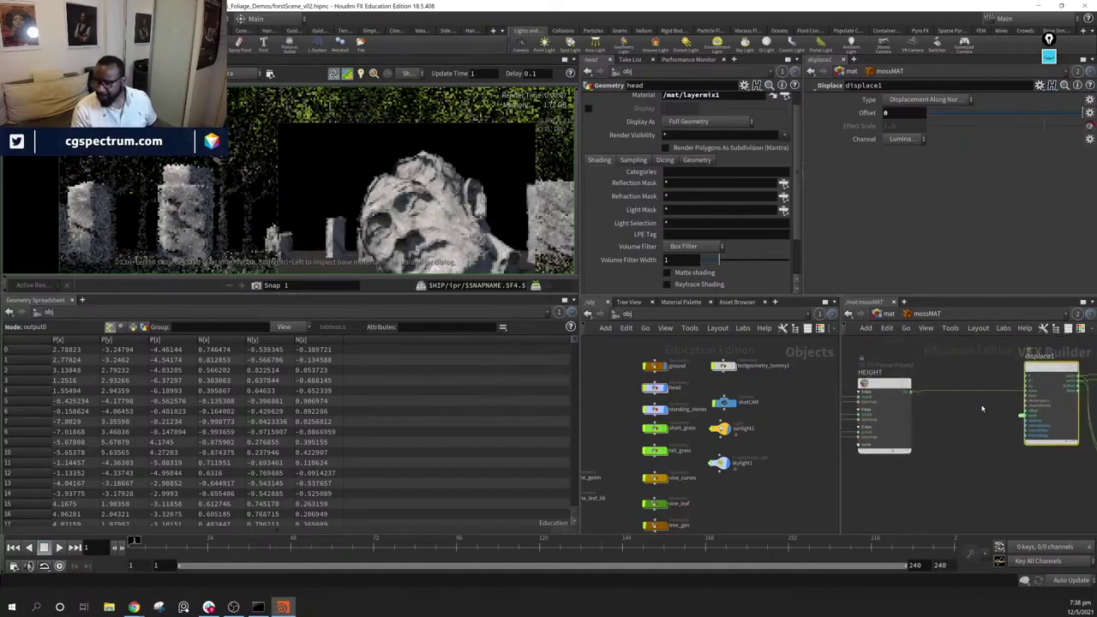
# Try an Offset of -.05 on mossMAT's displace1 node, and reset it to 0
pyautogui.moveTo(358, 224); pyautogui.dragTo(329, 159, button='middle')
pyautogui.doubleClick(898, 112)
pyautogui.click(898, 112)
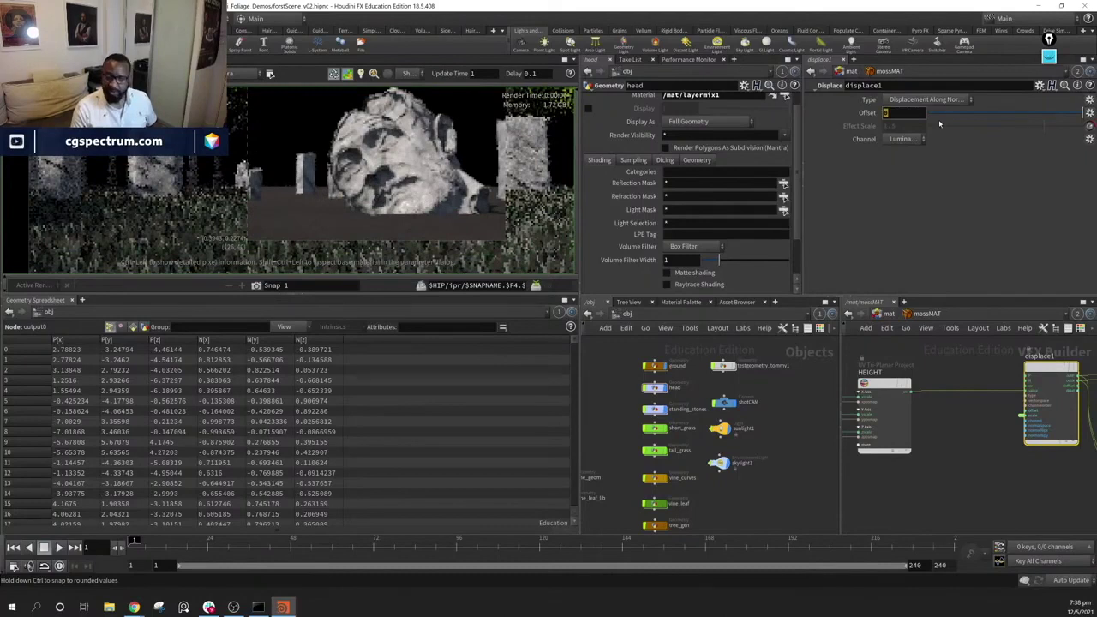
pyautogui.press('Return')
pyautogui.moveTo(405, 145); pyautogui.dragTo(380, 196, button='middle')
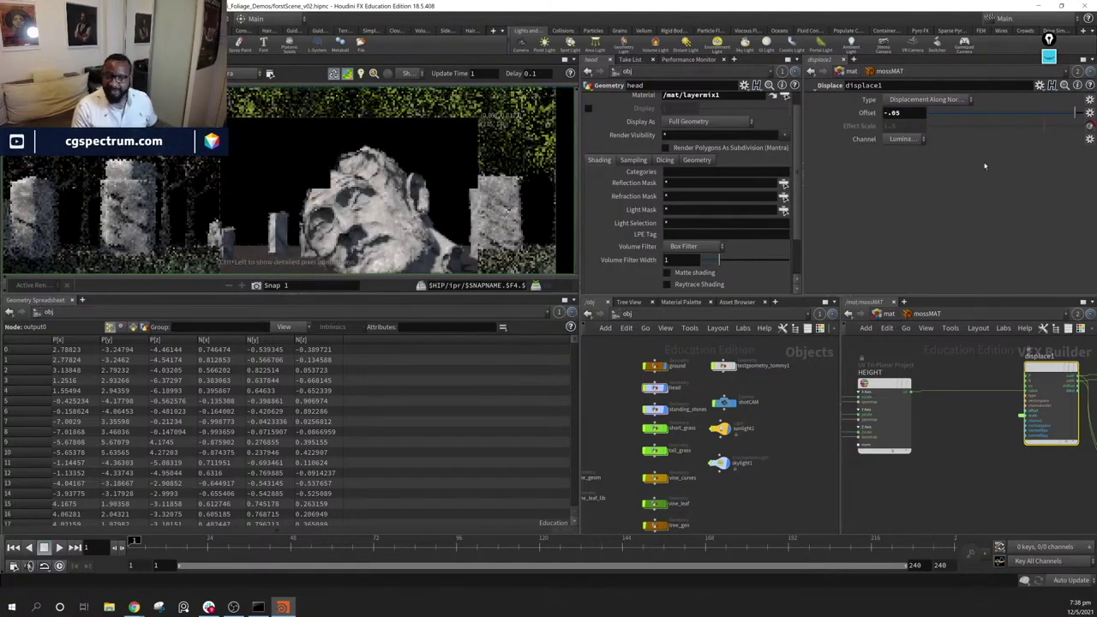
pyautogui.doubleClick(911, 113)
pyautogui.write('0')
pyautogui.press('Return')
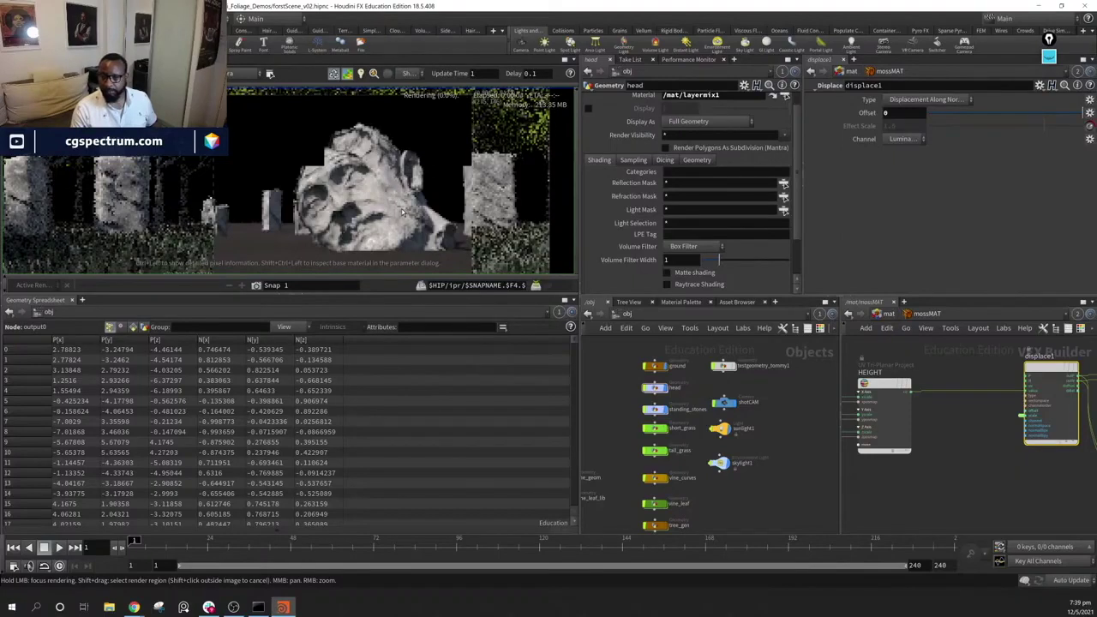
# Remove the offset parameter from the displace1 node inside stoneMAT and set its Offset to 0
pyautogui.click(888, 314)
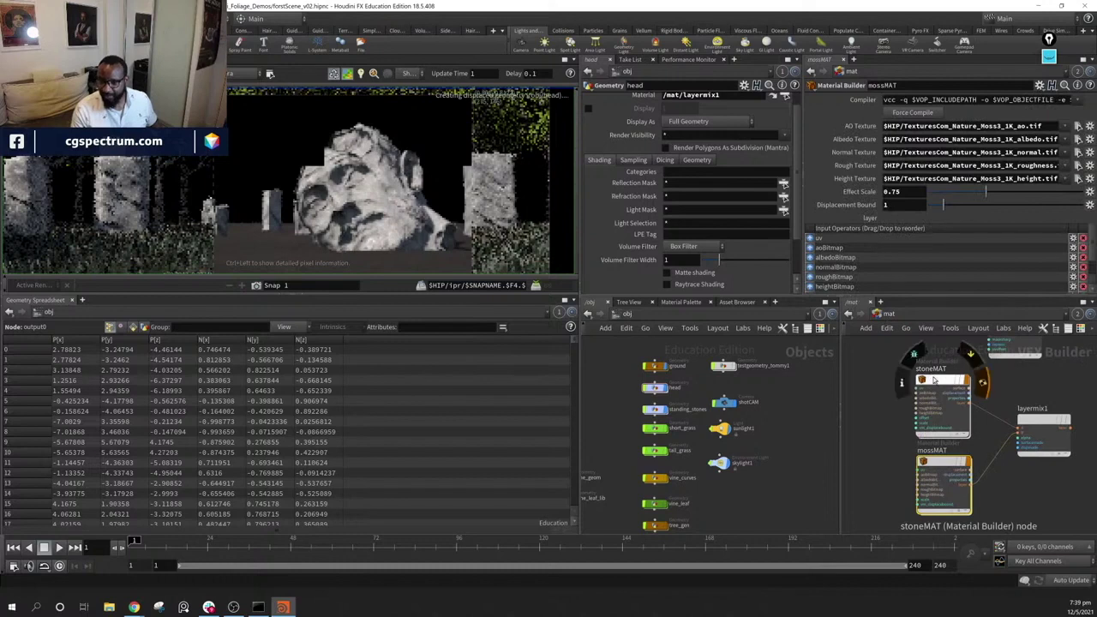
pyautogui.doubleClick(933, 380)
pyautogui.scroll(4, 947, 437)
pyautogui.moveTo(980, 437); pyautogui.dragTo(947, 443, button='middle')
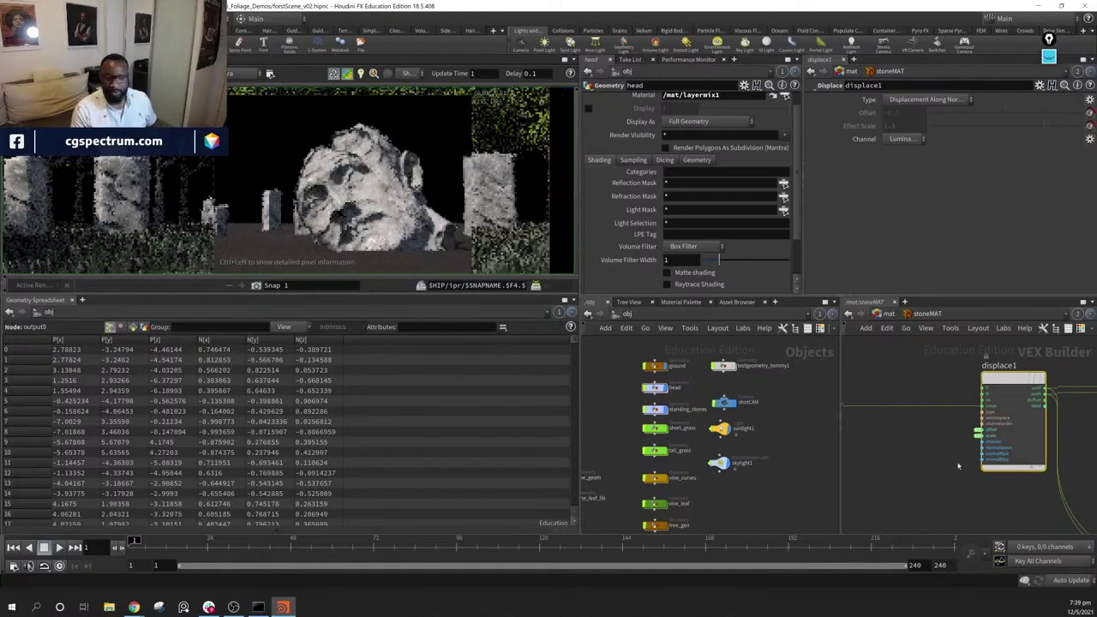
pyautogui.click(978, 434)
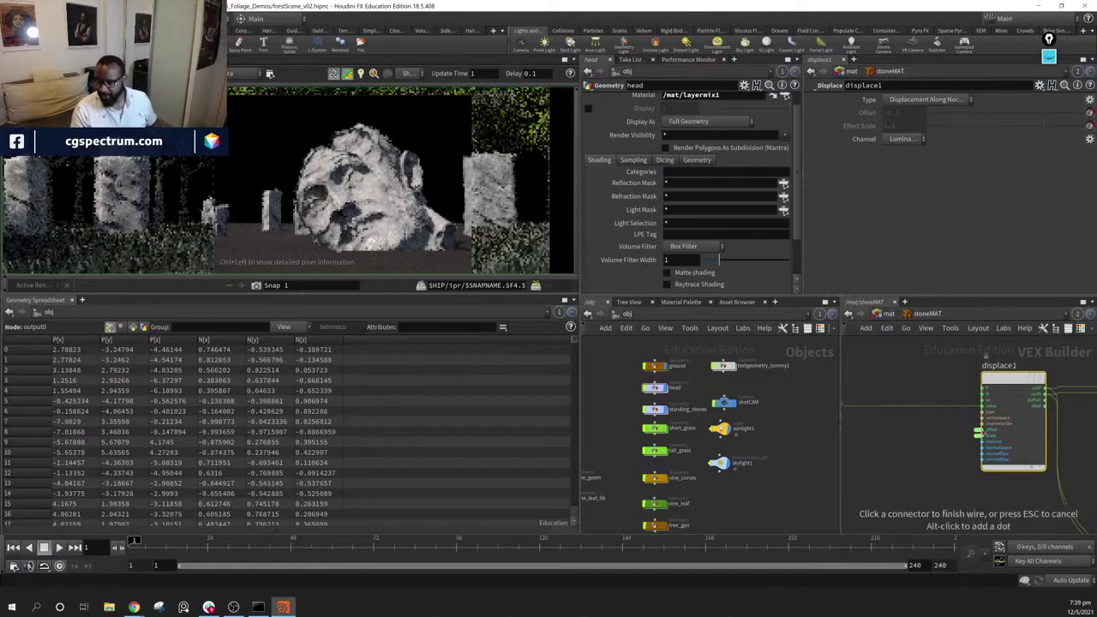
pyautogui.click(980, 432)
pyautogui.press('Escape')
pyautogui.moveTo(903, 113); pyautogui.dragTo(844, 114)
pyautogui.write('0')
pyautogui.press('Return')
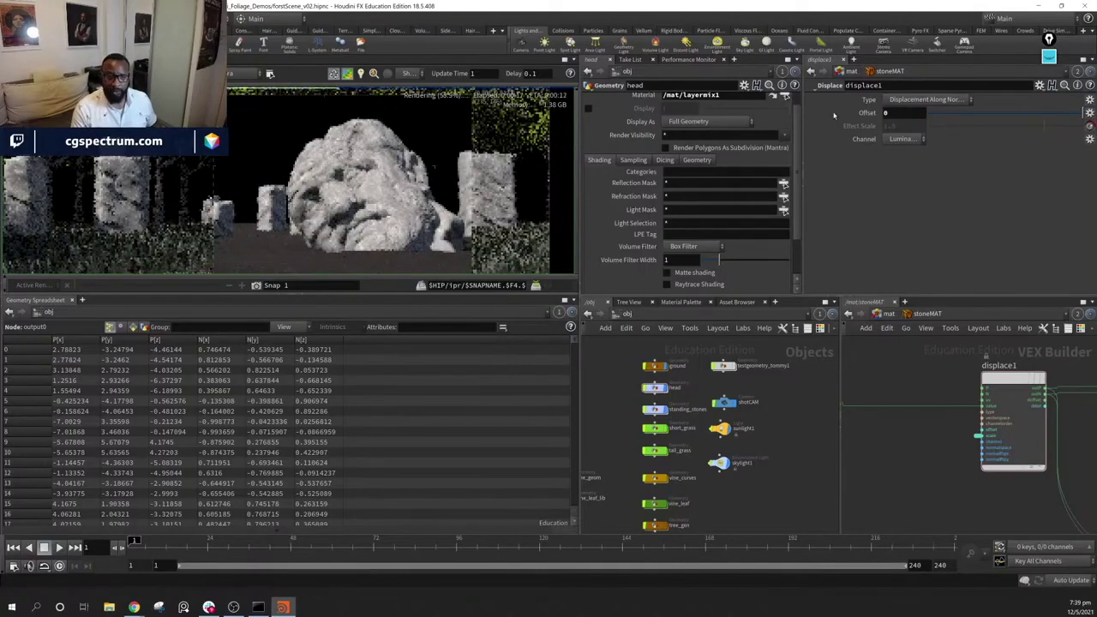
# Set the Offset of stoneMAT's displace1 node to -.5 and check the HEIGHT node feeding it
pyautogui.doubleClick(904, 114)
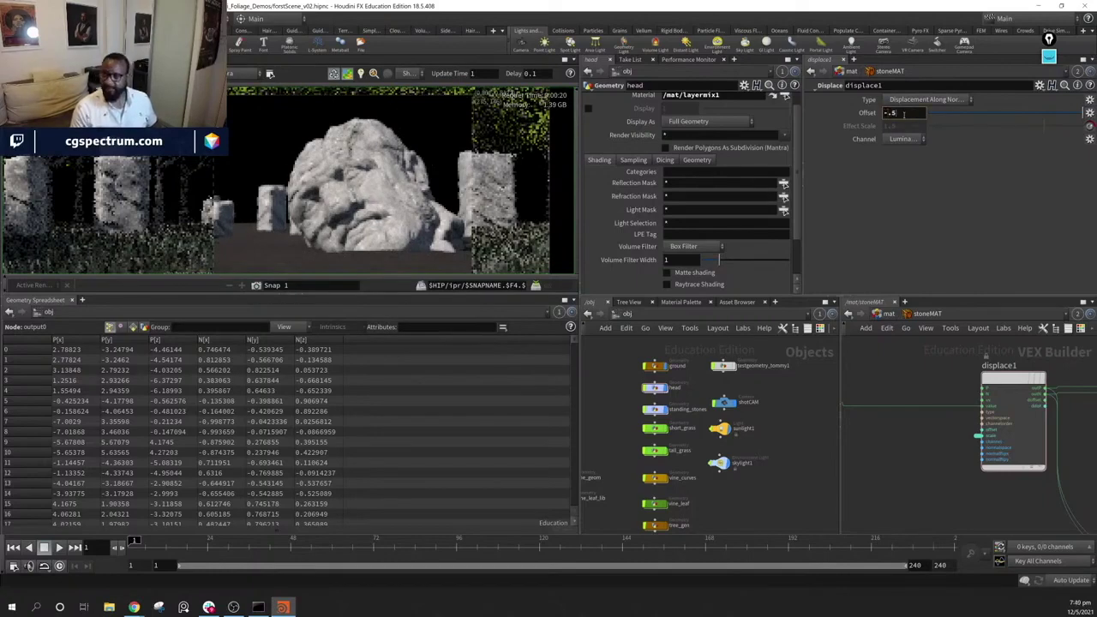
pyautogui.press('Return')
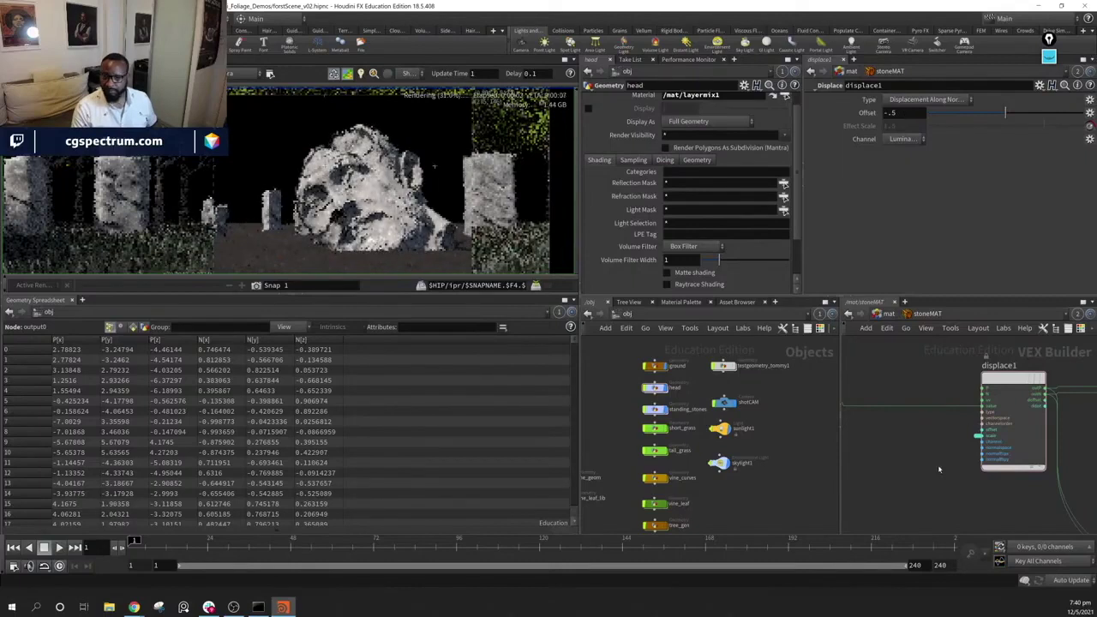
pyautogui.moveTo(938, 468); pyautogui.dragTo(1081, 478, button='middle')
pyautogui.moveTo(953, 448); pyautogui.dragTo(996, 471, button='middle')
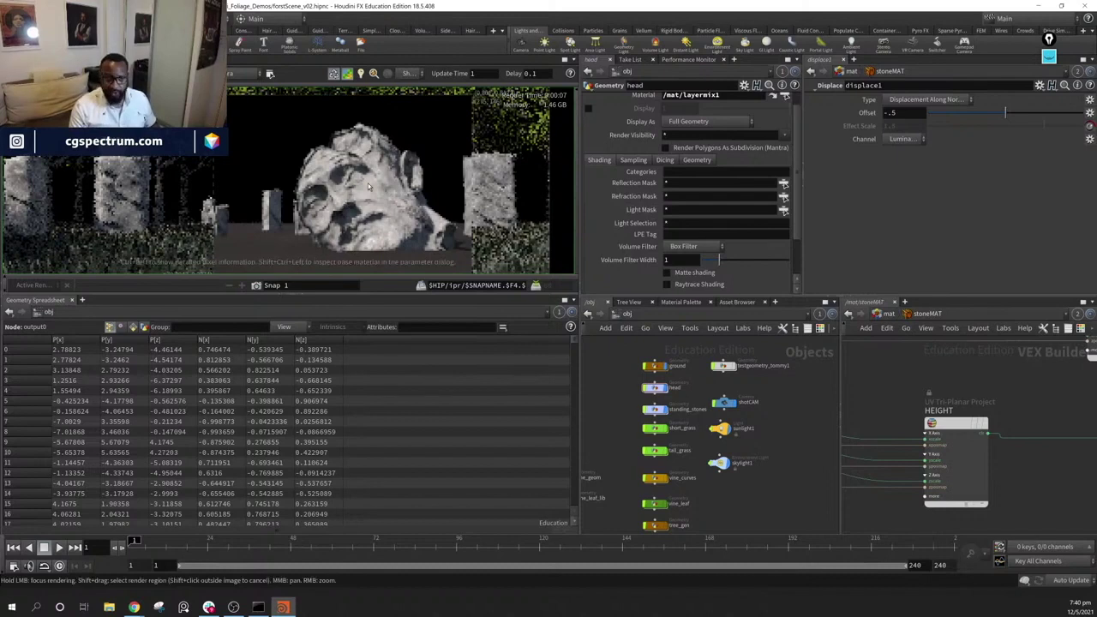
pyautogui.moveTo(1041, 483); pyautogui.dragTo(971, 465, button='middle')
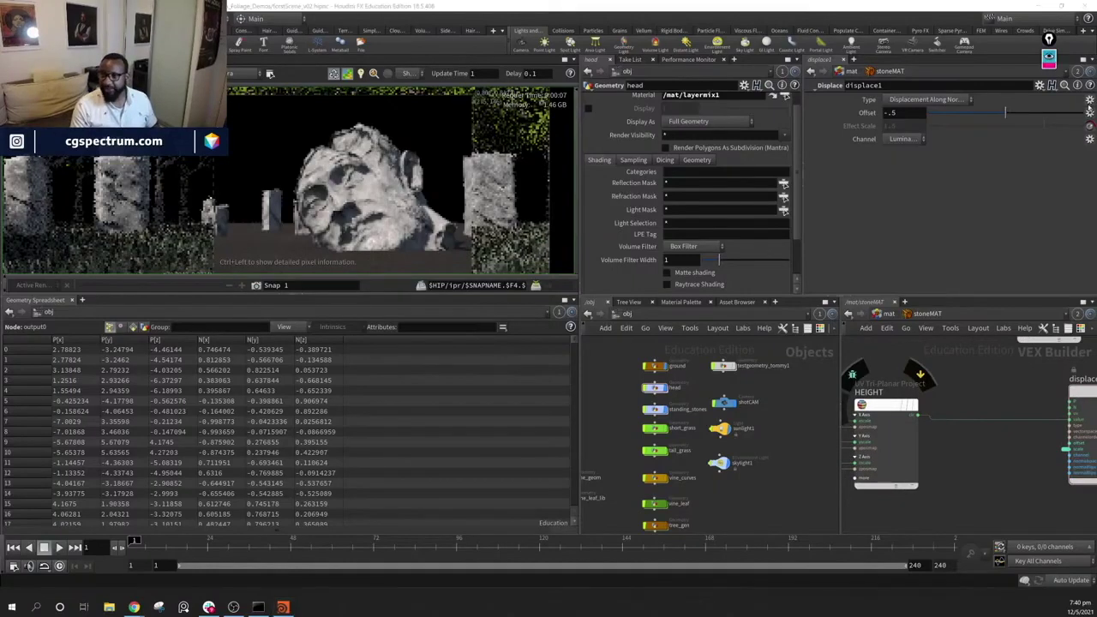
# Draw a straight horizontal magenta annotation line across the head in the render view
pyautogui.click(1049, 40)
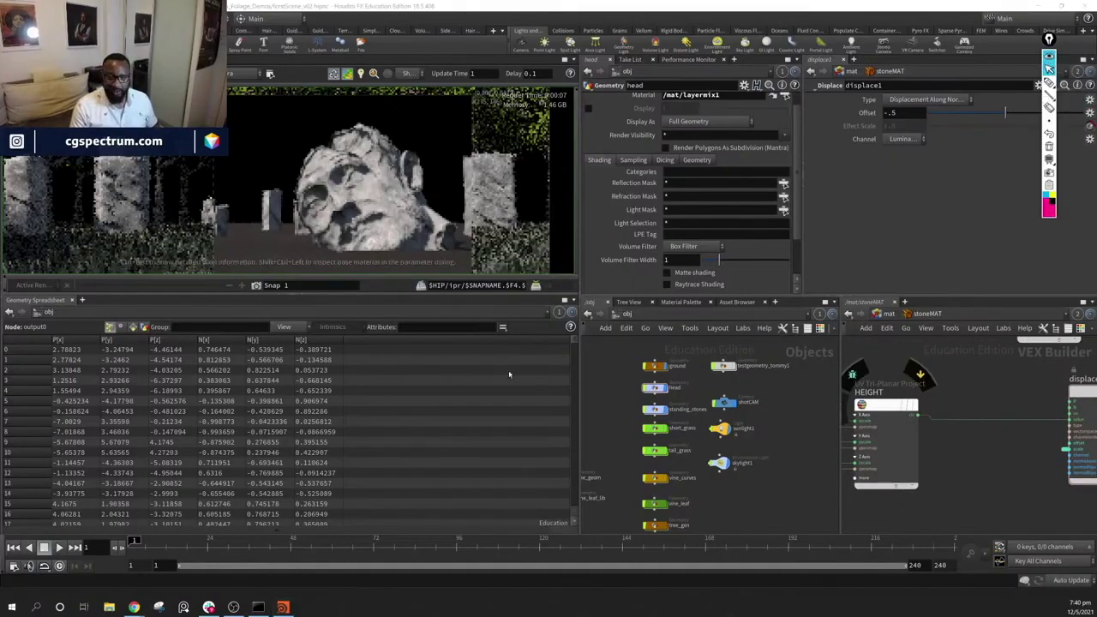
pyautogui.click(1047, 96)
pyautogui.moveTo(187, 176); pyautogui.dragTo(547, 176)
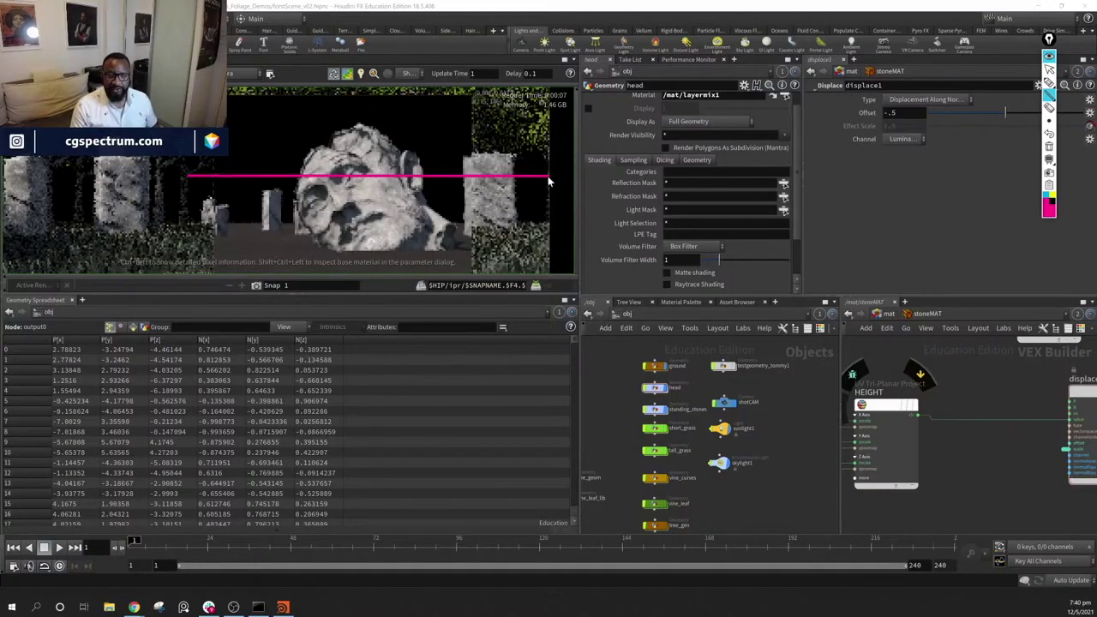
# Sketch blue freehand displacement range marks and boxes along the magenta line, and clear all screen annotations
pyautogui.click(1049, 82)
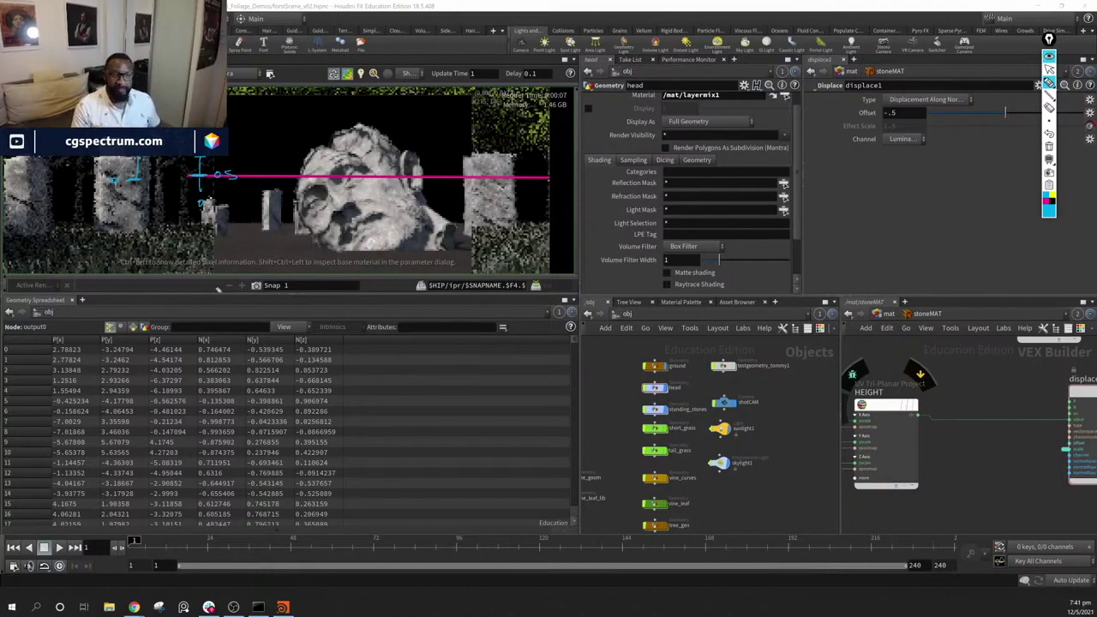
pyautogui.moveTo(183, 183)
pyautogui.mouseDown()
pyautogui.moveTo(257, 220)
pyautogui.moveTo(252, 154)
pyautogui.moveTo(228, 151)
pyautogui.mouseUp()
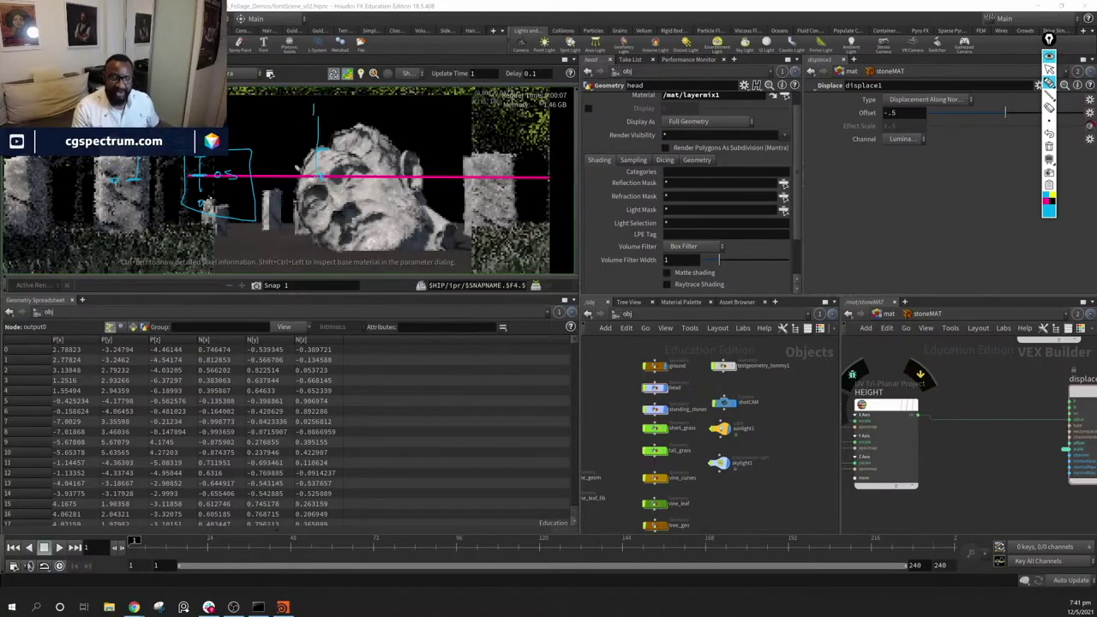
pyautogui.moveTo(254, 178)
pyautogui.mouseDown()
pyautogui.moveTo(319, 92)
pyautogui.moveTo(340, 136)
pyautogui.mouseUp()
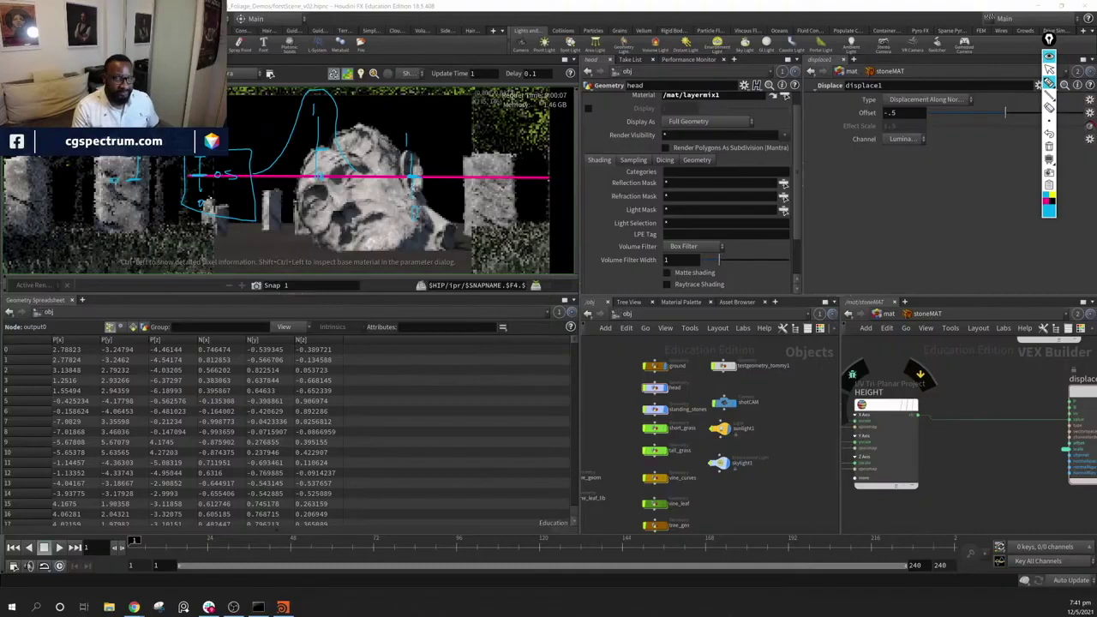
pyautogui.moveTo(397, 131)
pyautogui.mouseDown()
pyautogui.moveTo(421, 238)
pyautogui.moveTo(399, 135)
pyautogui.mouseUp()
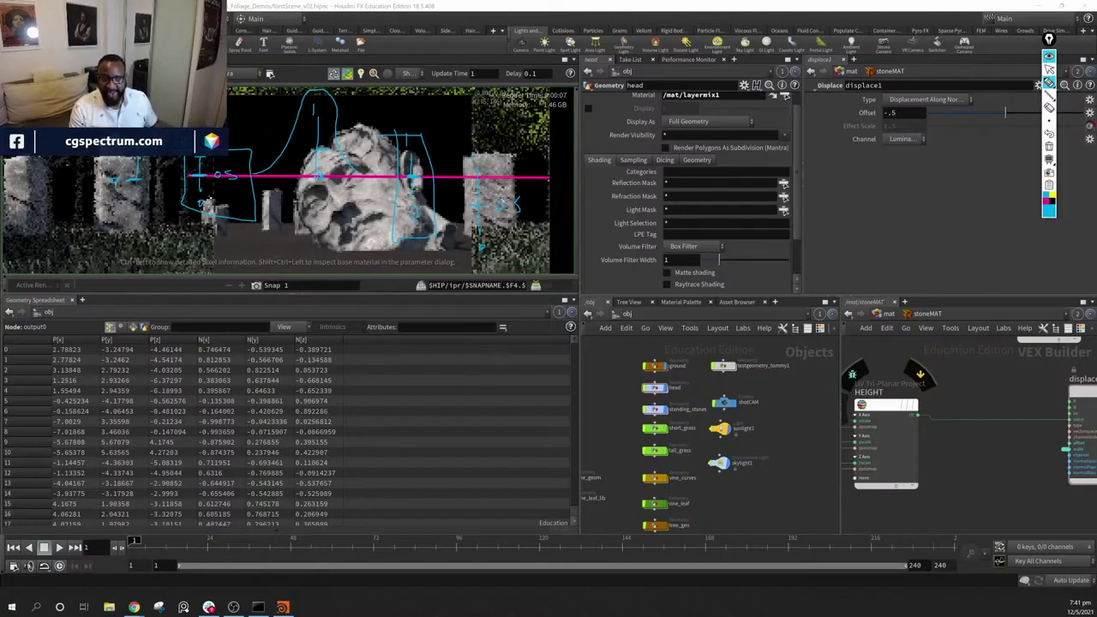
pyautogui.moveTo(513, 158); pyautogui.dragTo(560, 172)
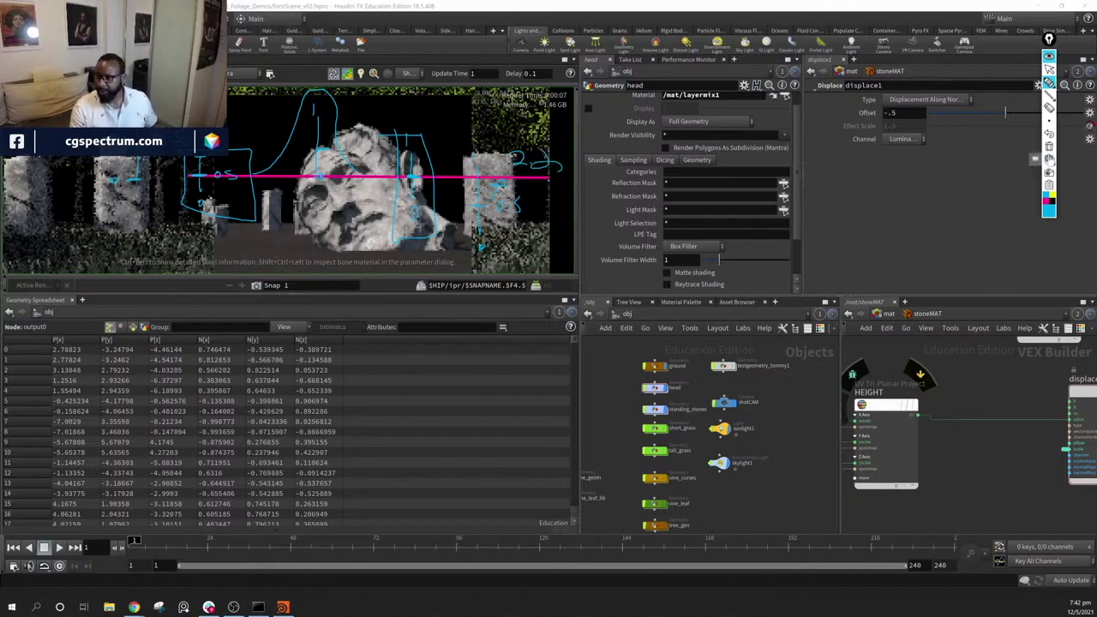
pyautogui.click(1049, 146)
pyautogui.click(1049, 69)
# Inspect the colorcorrection1 node's settings between ABEDO and multiply1 in the stoneMAT network
pyautogui.moveTo(1028, 375); pyautogui.dragTo(1003, 449, button='middle')
pyautogui.scroll(-2, 980, 449)
pyautogui.moveTo(904, 358); pyautogui.dragTo(862, 521, button='middle')
pyautogui.moveTo(977, 441); pyautogui.dragTo(982, 524, button='middle')
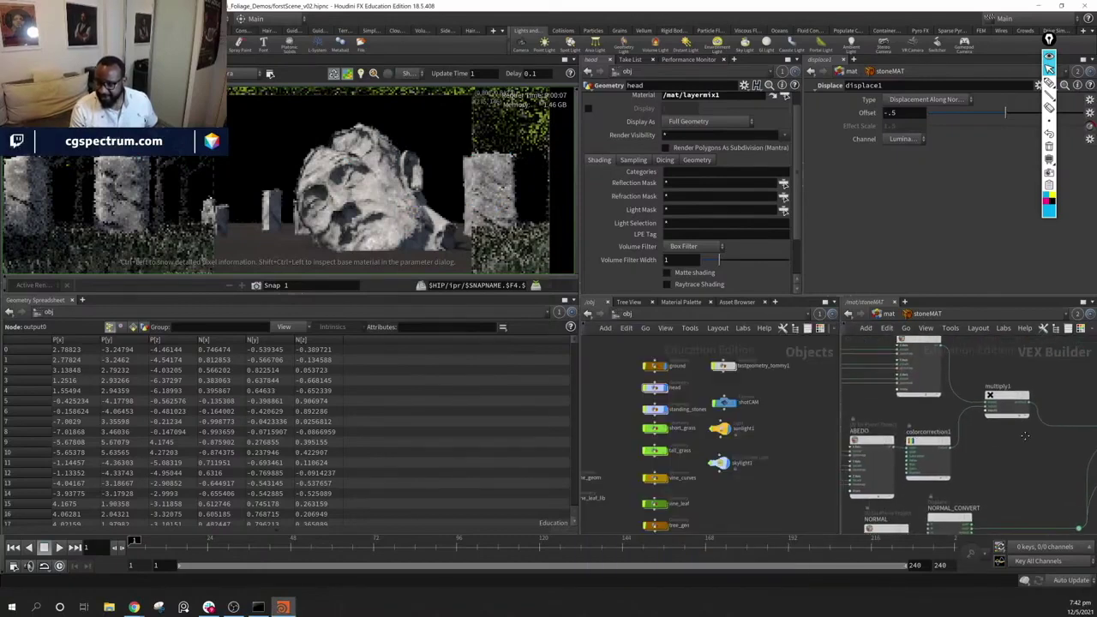
pyautogui.click(927, 442)
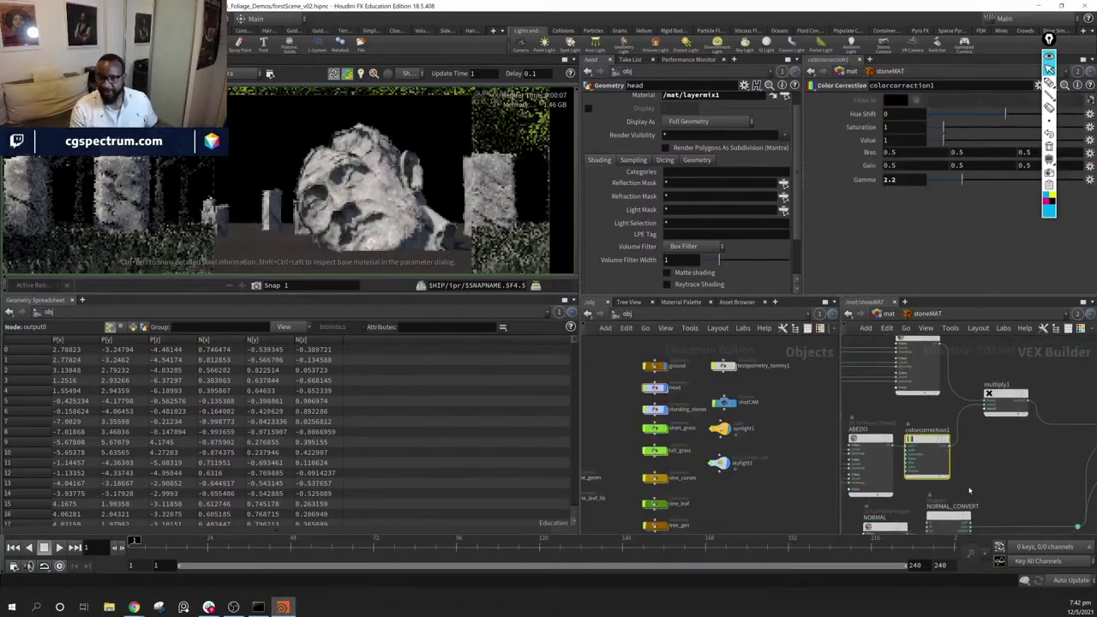
pyautogui.moveTo(999, 477); pyautogui.dragTo(1007, 447, button='middle')
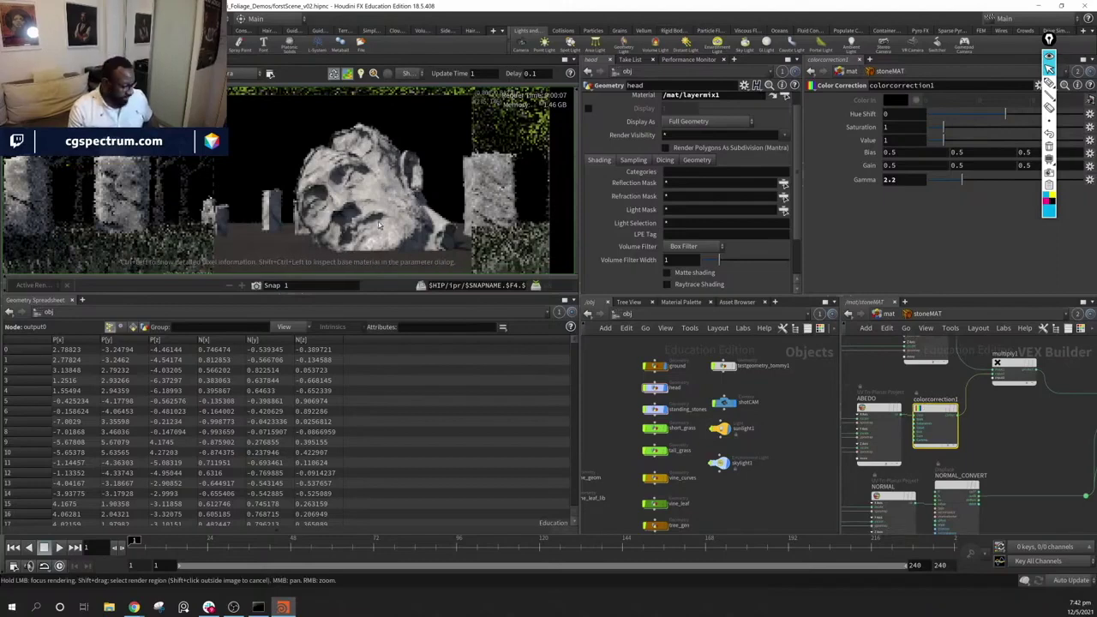
pyautogui.moveTo(956, 524); pyautogui.dragTo(850, 357, button='middle')
pyautogui.moveTo(848, 523); pyautogui.dragTo(955, 441, button='middle')
pyautogui.hotkey('ctrl', 'v')
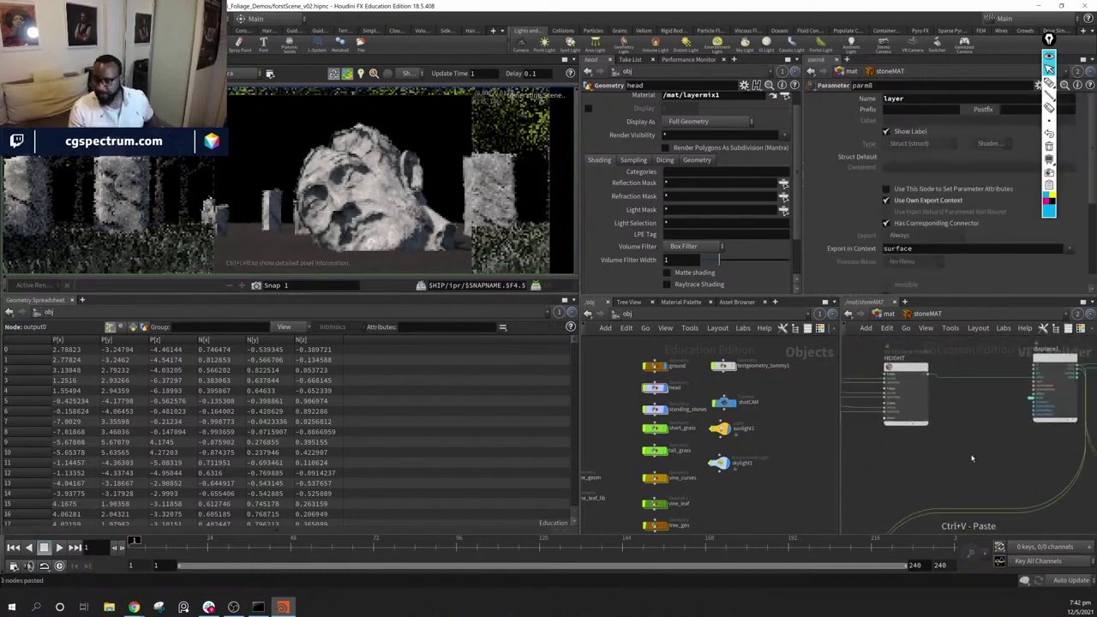
pyautogui.hotkey('ctrl', 'z')
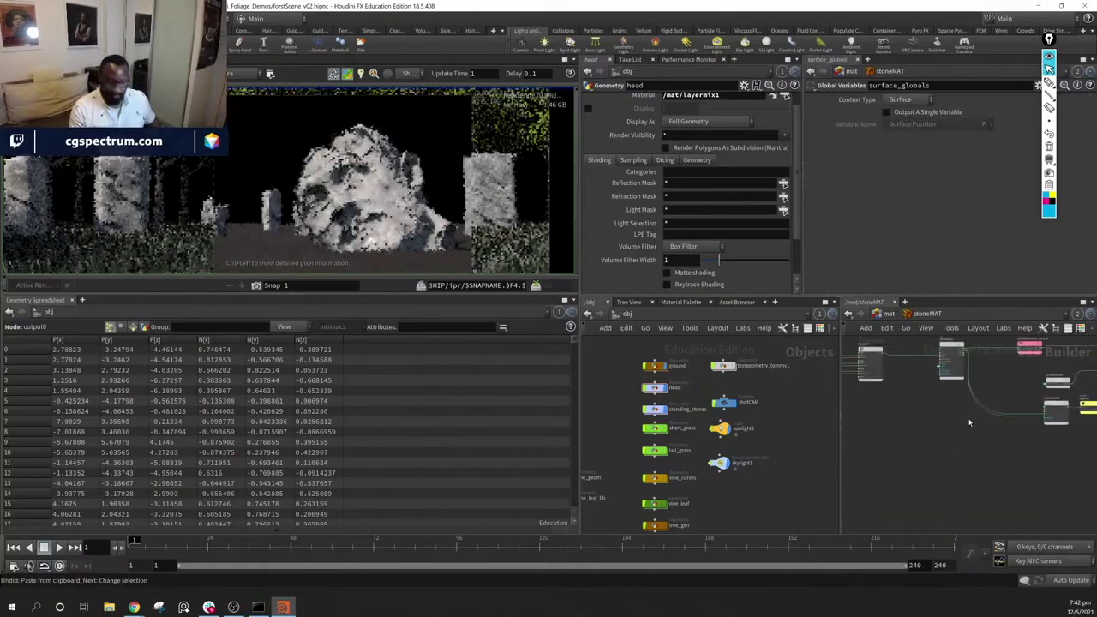
# Copy the ABEDO colour correction node and insert the copy between the HEIGHT texture and the displacement node
pyautogui.moveTo(961, 373); pyautogui.dragTo(935, 495, button='middle')
pyautogui.moveTo(977, 395); pyautogui.dragTo(966, 416, button='middle')
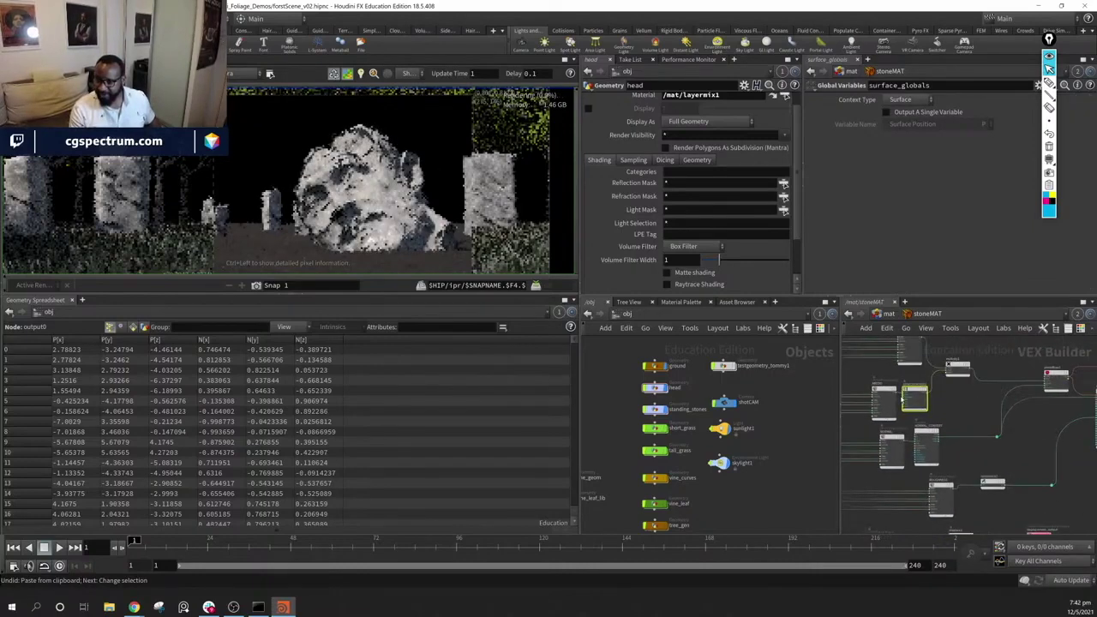
pyautogui.click(911, 393)
pyautogui.hotkey('ctrl', 'c')
pyautogui.moveTo(937, 403); pyautogui.dragTo(964, 470, button='middle')
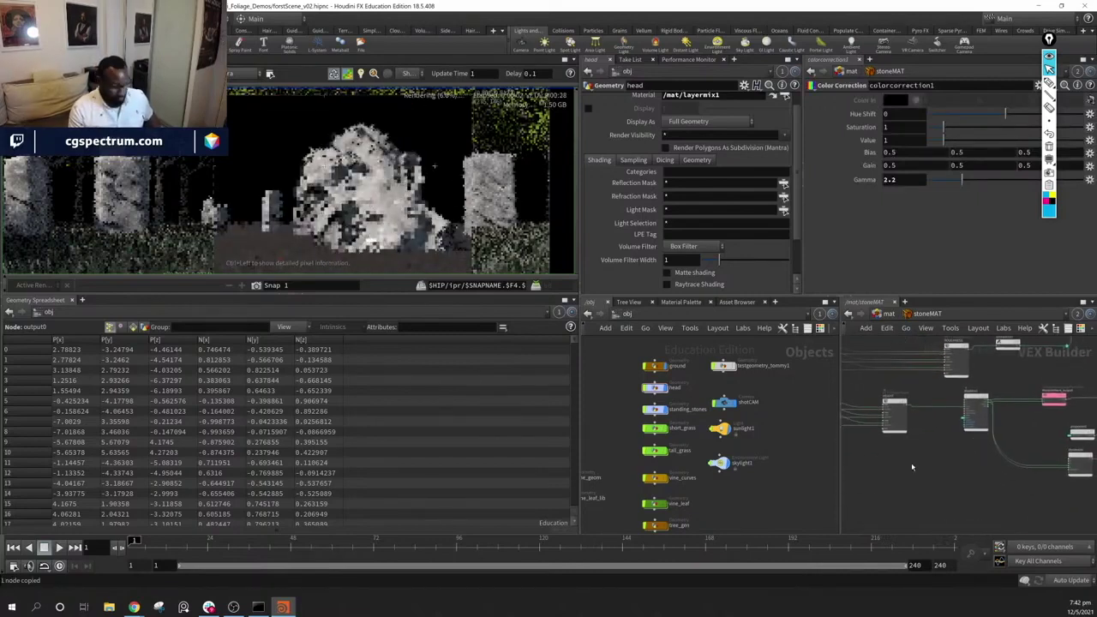
pyautogui.hotkey('ctrl', 'v')
pyautogui.moveTo(929, 455); pyautogui.dragTo(942, 414)
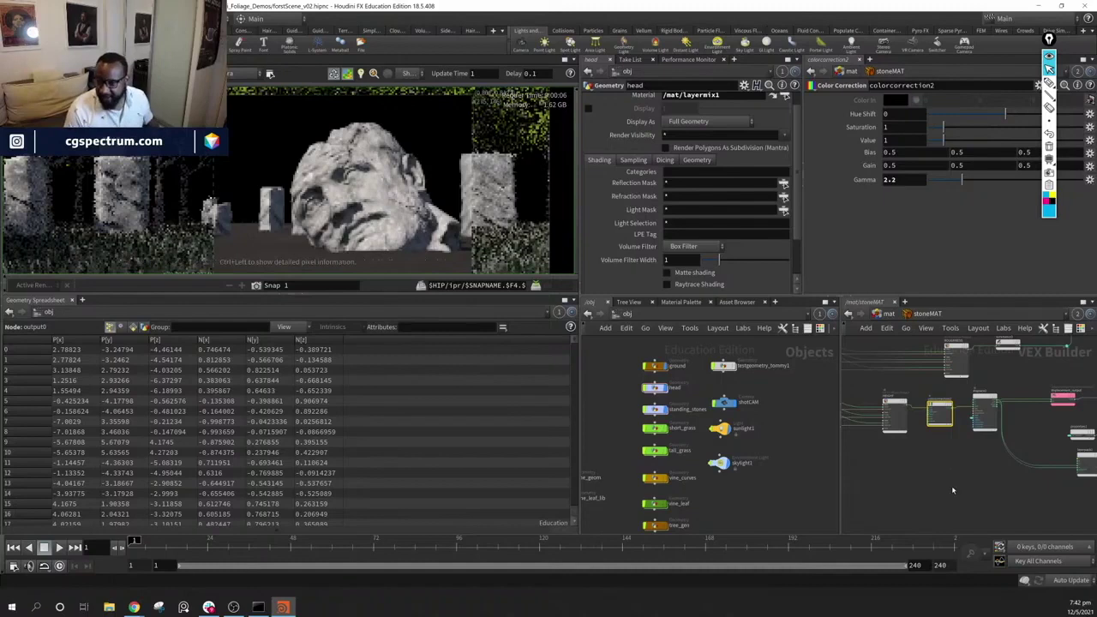
# Move the NORMAL_CONVERT node away from NORMAL to make room between them
pyautogui.moveTo(951, 460); pyautogui.dragTo(943, 526, button='middle')
pyautogui.moveTo(1012, 366); pyautogui.dragTo(1017, 490, button='middle')
pyautogui.scroll(5, 965, 428)
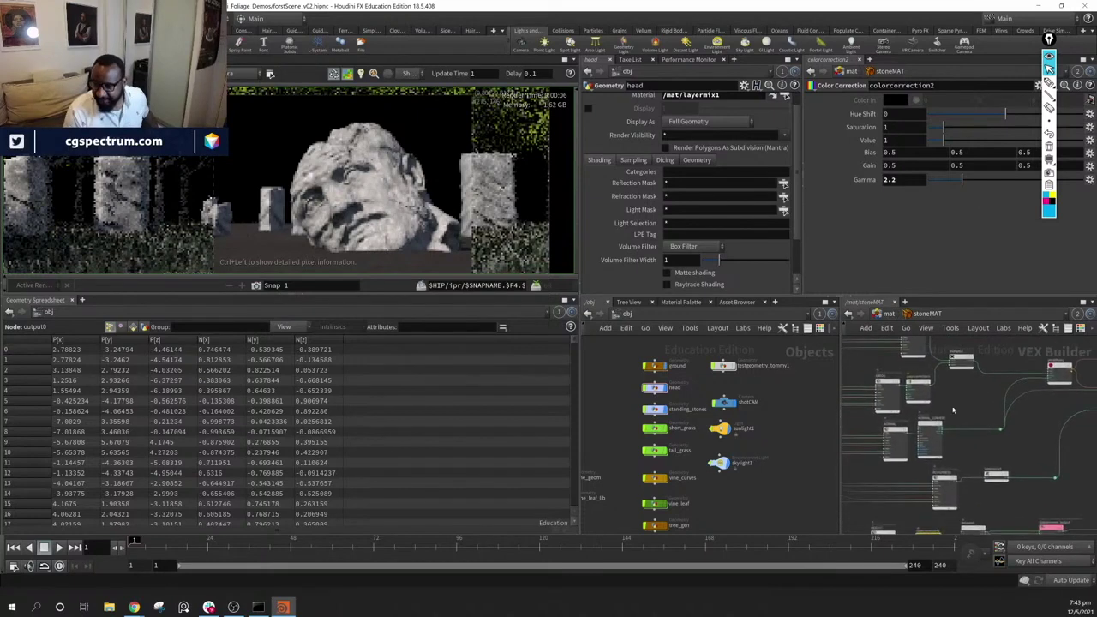
pyautogui.moveTo(954, 411)
pyautogui.mouseDown(button='middle')
pyautogui.moveTo(955, 421)
pyautogui.moveTo(940, 424)
pyautogui.moveTo(946, 405)
pyautogui.mouseUp(button='middle')
pyautogui.moveTo(945, 406); pyautogui.dragTo(990, 405)
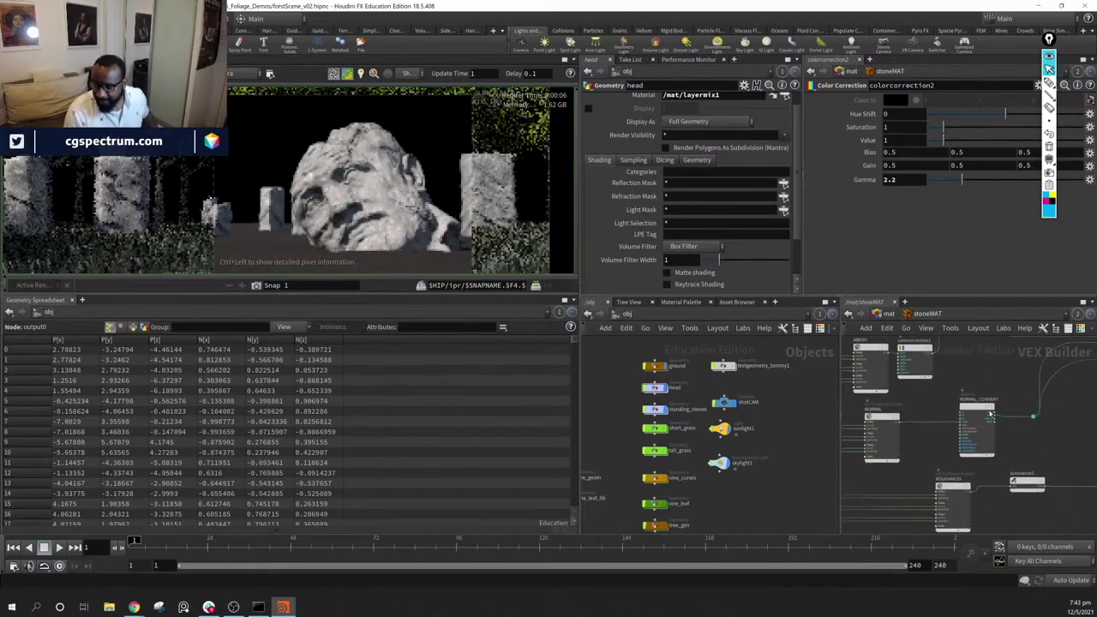
# Review the tri-planar projection settings of the ABEDO node
pyautogui.click(867, 352)
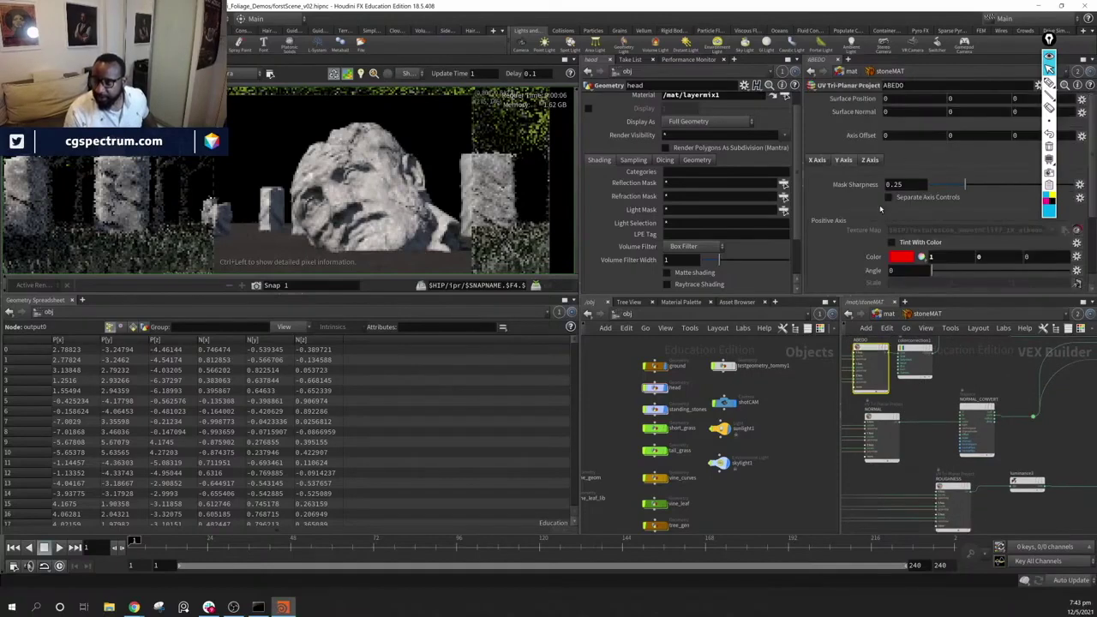
pyautogui.scroll(-3, 880, 209)
pyautogui.scroll(-2, 838, 223)
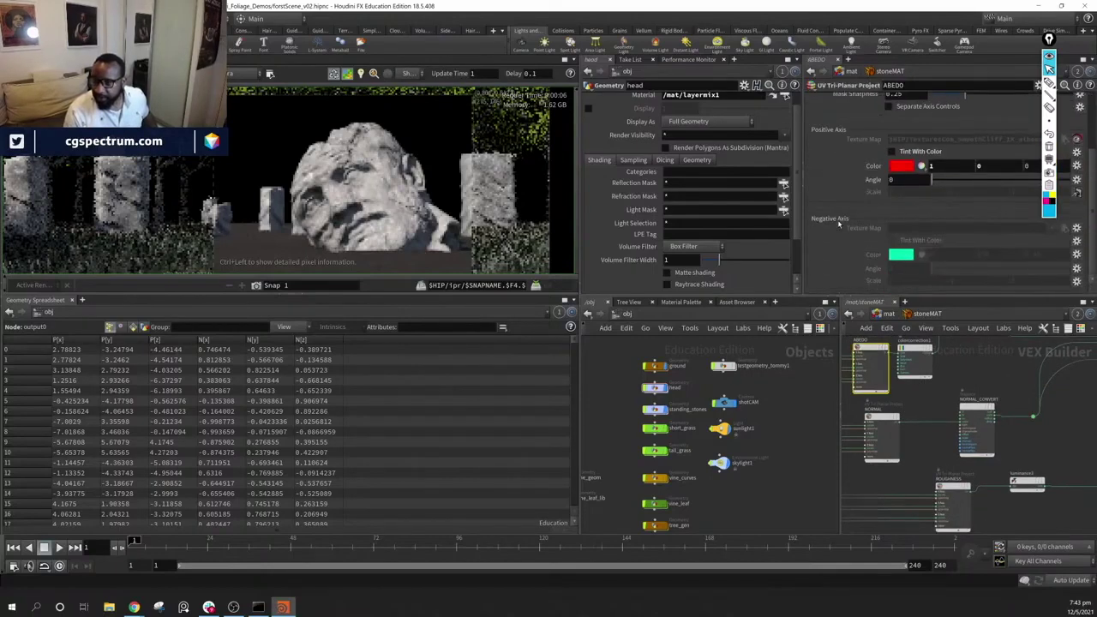
pyautogui.scroll(3, 838, 223)
# Insert another copy of the colour correction node between NORMAL and NORMAL_CONVERT
pyautogui.moveTo(922, 443); pyautogui.dragTo(841, 445, button='middle')
pyautogui.moveTo(953, 439); pyautogui.dragTo(937, 483, button='middle')
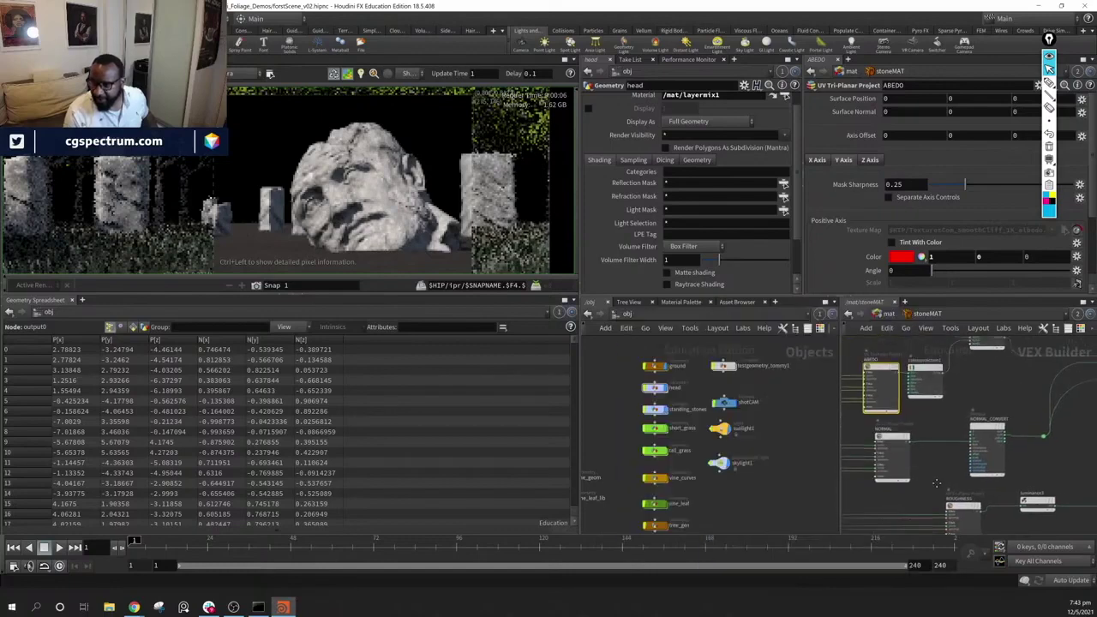
pyautogui.click(917, 373)
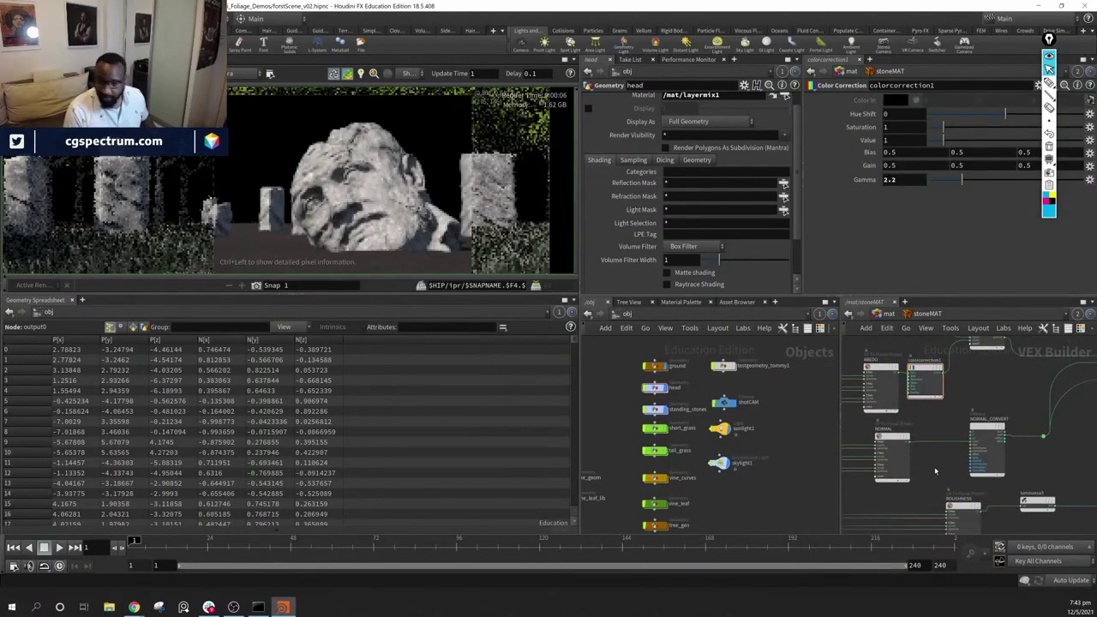
pyautogui.hotkey('ctrl', 'v')
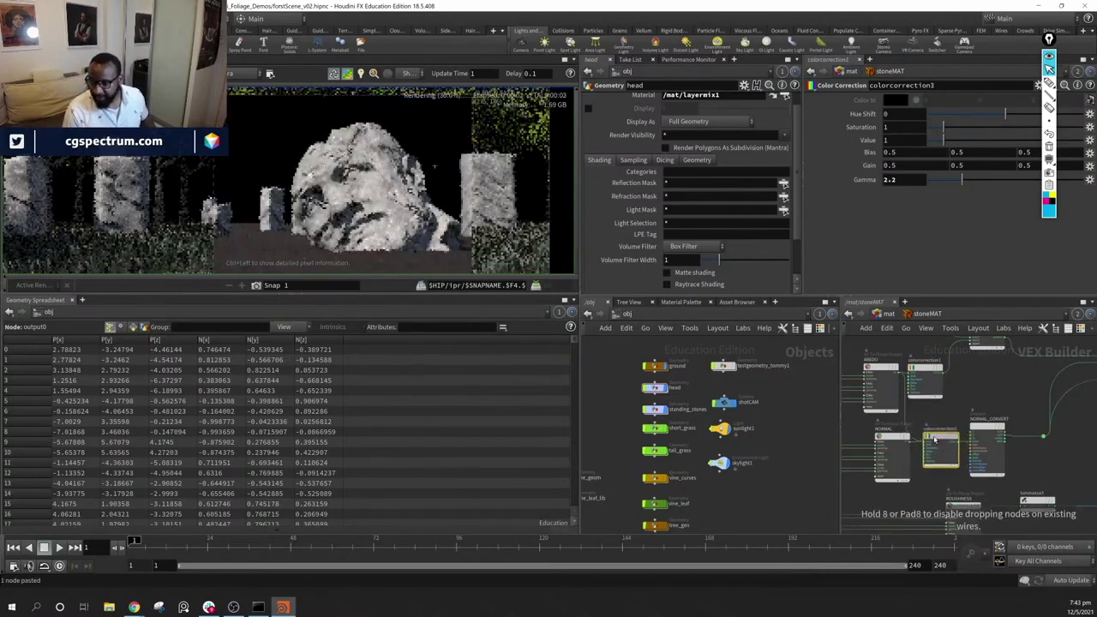
pyautogui.click(947, 442)
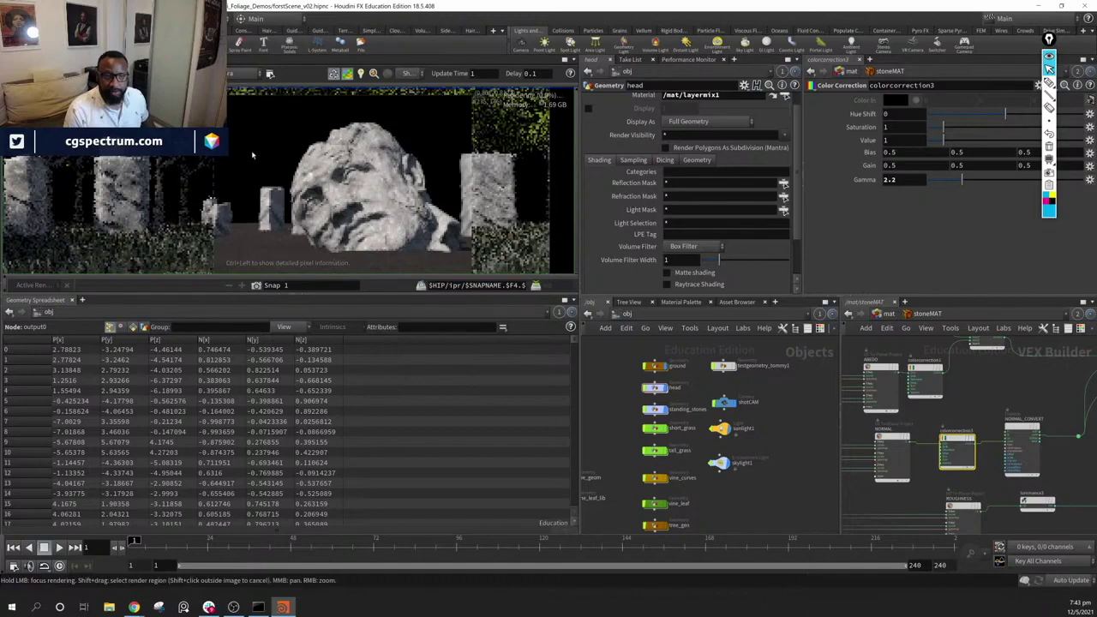
# Inspect the rendered head and the stoneMAT network, and return to the parent material network
pyautogui.scroll(-2, 394, 186)
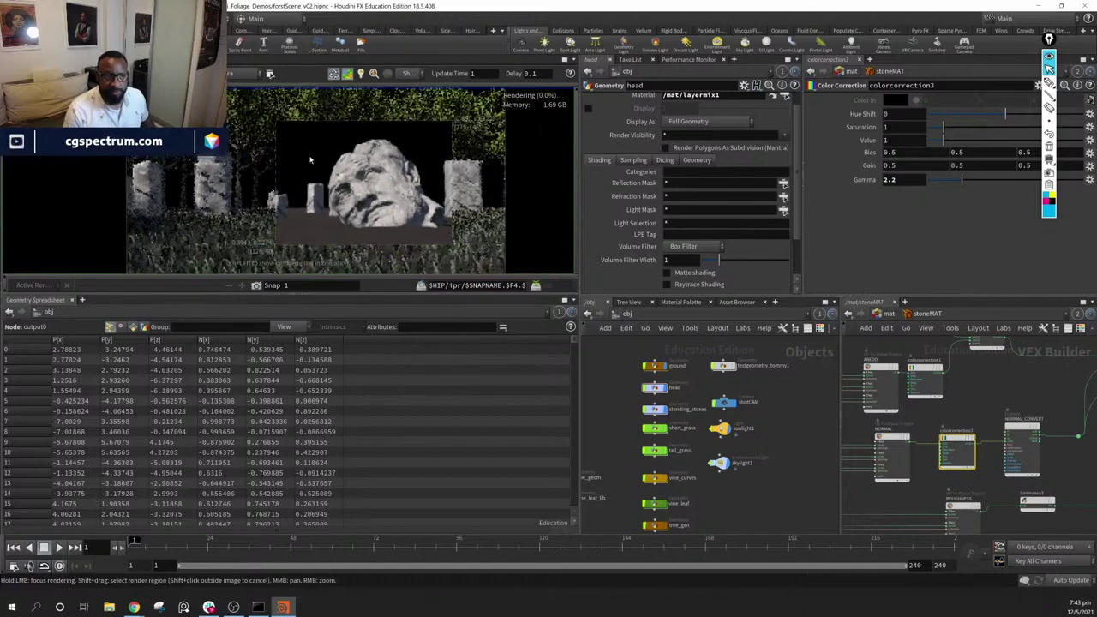
pyautogui.scroll(1, 319, 159)
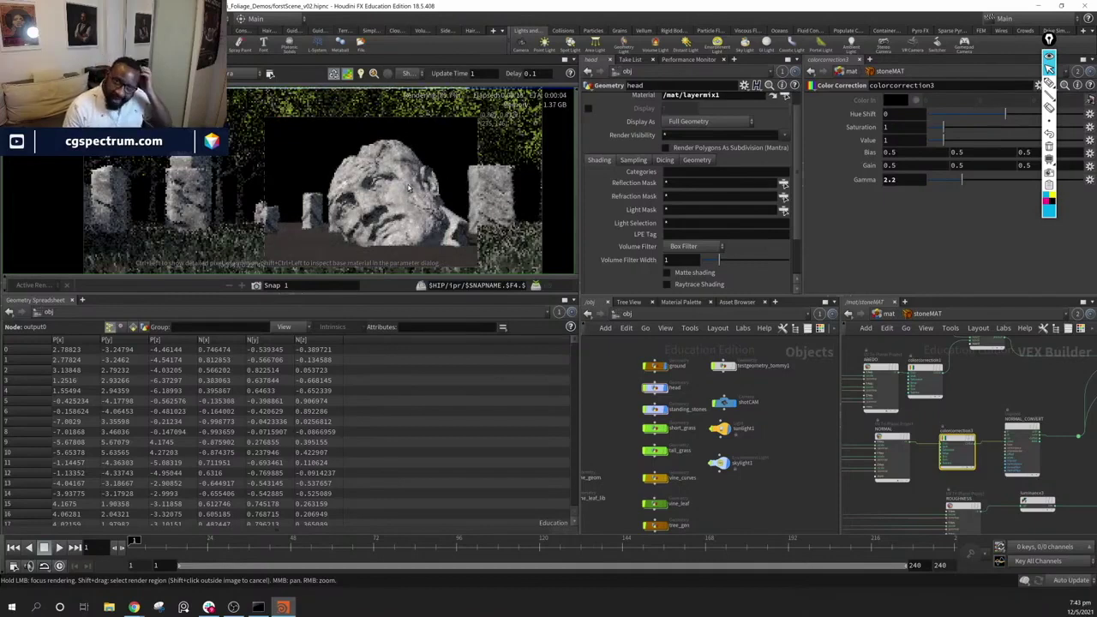
pyautogui.moveTo(971, 385); pyautogui.dragTo(1008, 394, button='middle')
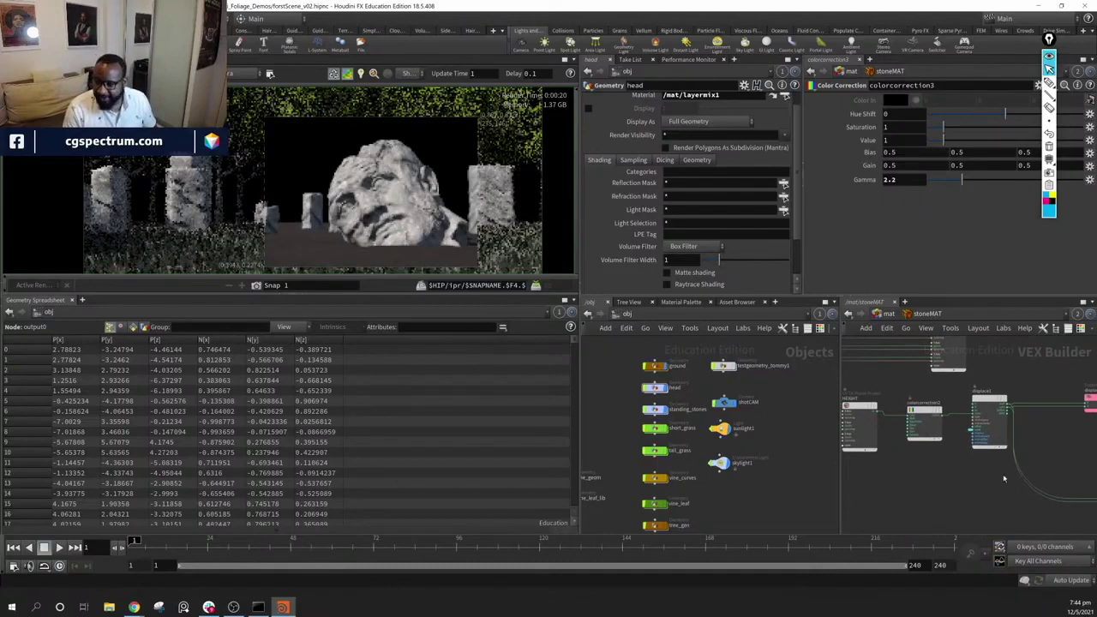
pyautogui.scroll(-5, 1026, 464)
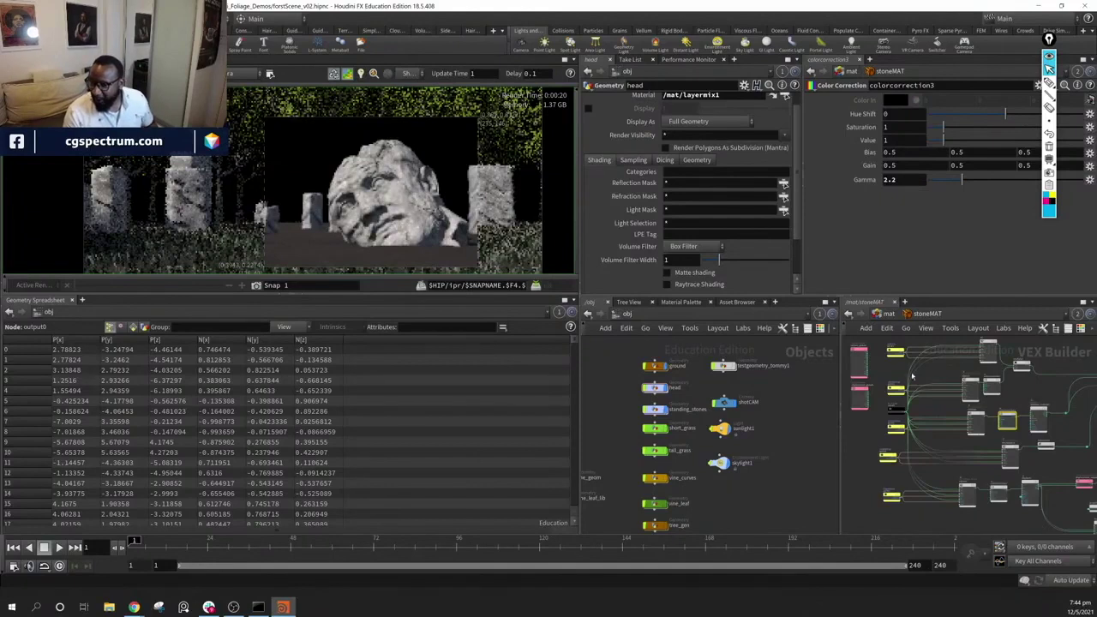
pyautogui.moveTo(1026, 405); pyautogui.dragTo(892, 412, button='middle')
pyautogui.moveTo(1009, 429); pyautogui.dragTo(983, 389, button='middle')
pyautogui.click(878, 315)
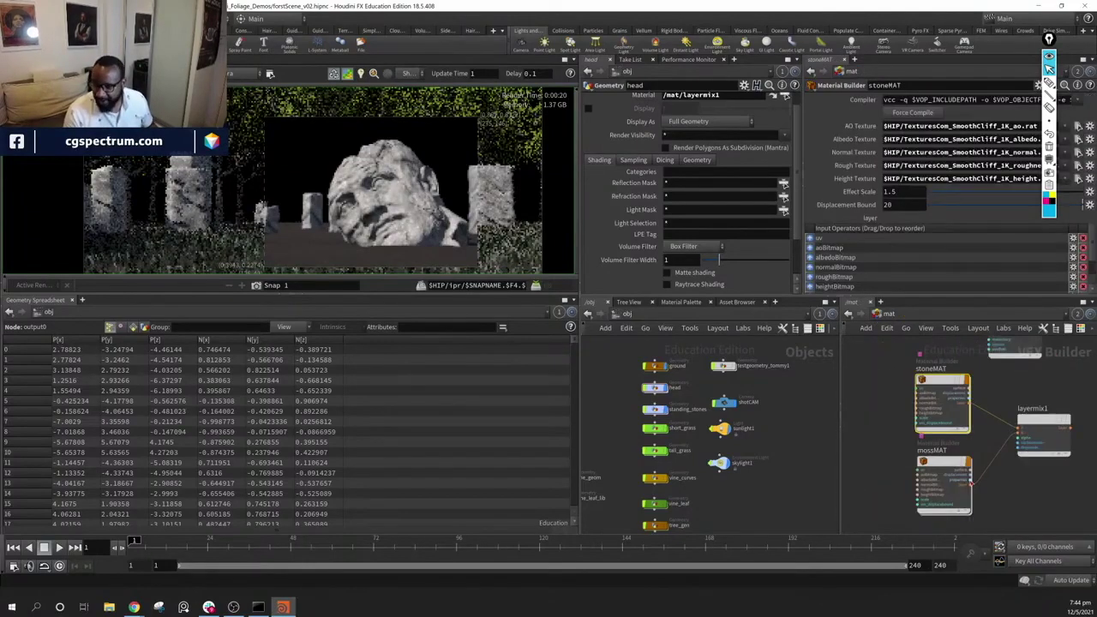
# Compare the texture parameters of stoneMAT and mossMAT, and place the mossMAT node beneath stoneMAT
pyautogui.moveTo(958, 418); pyautogui.dragTo(983, 423, button='middle')
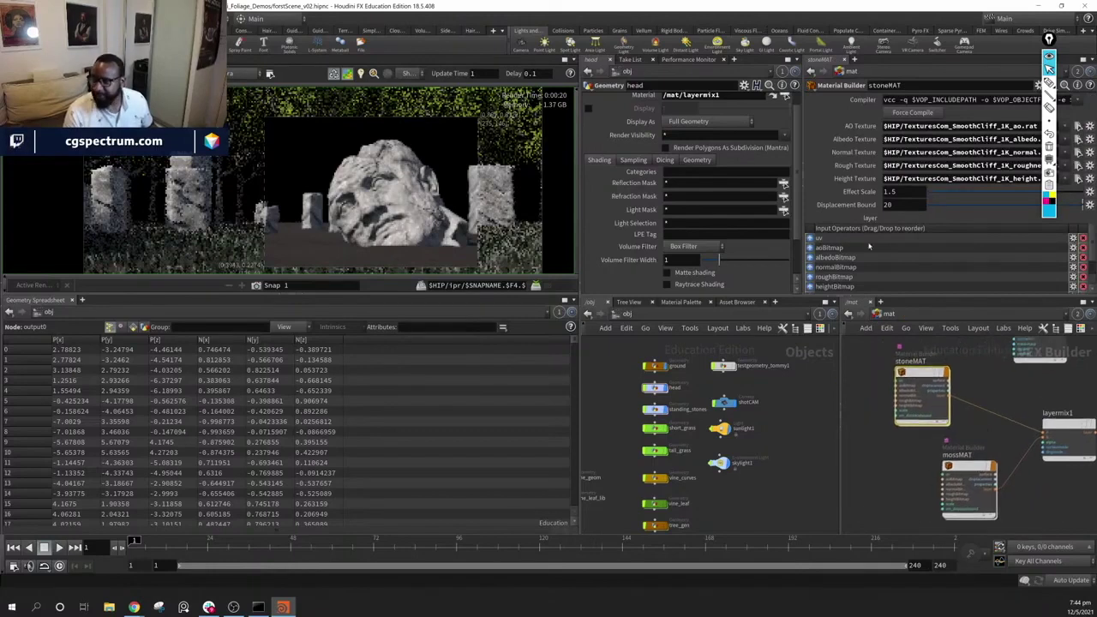
pyautogui.click(1049, 57)
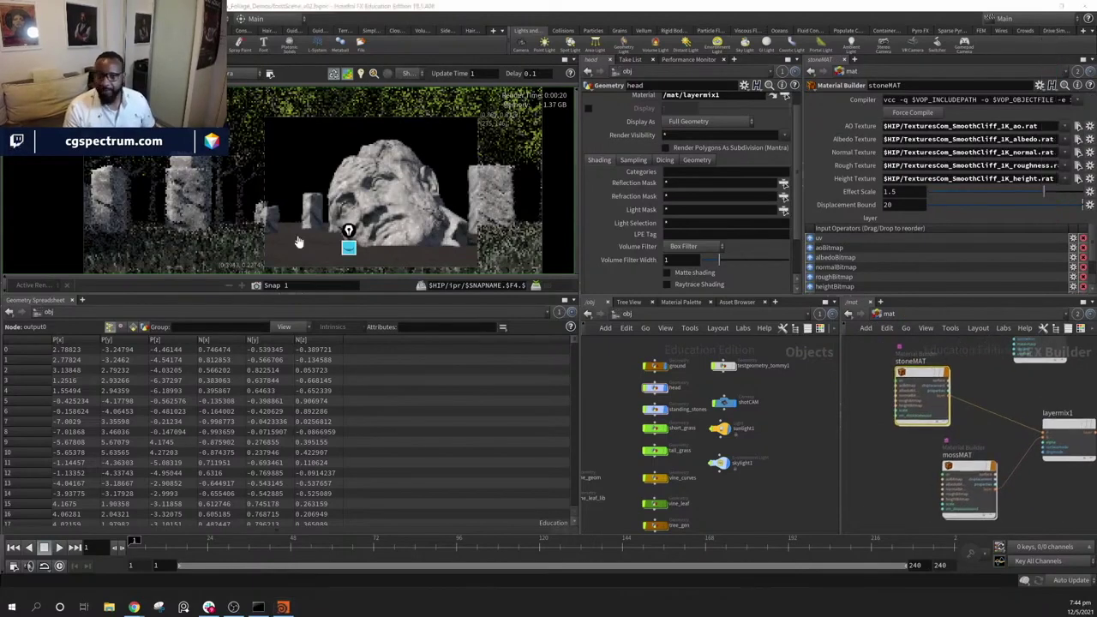
pyautogui.moveTo(1076, 388); pyautogui.dragTo(982, 383, button='middle')
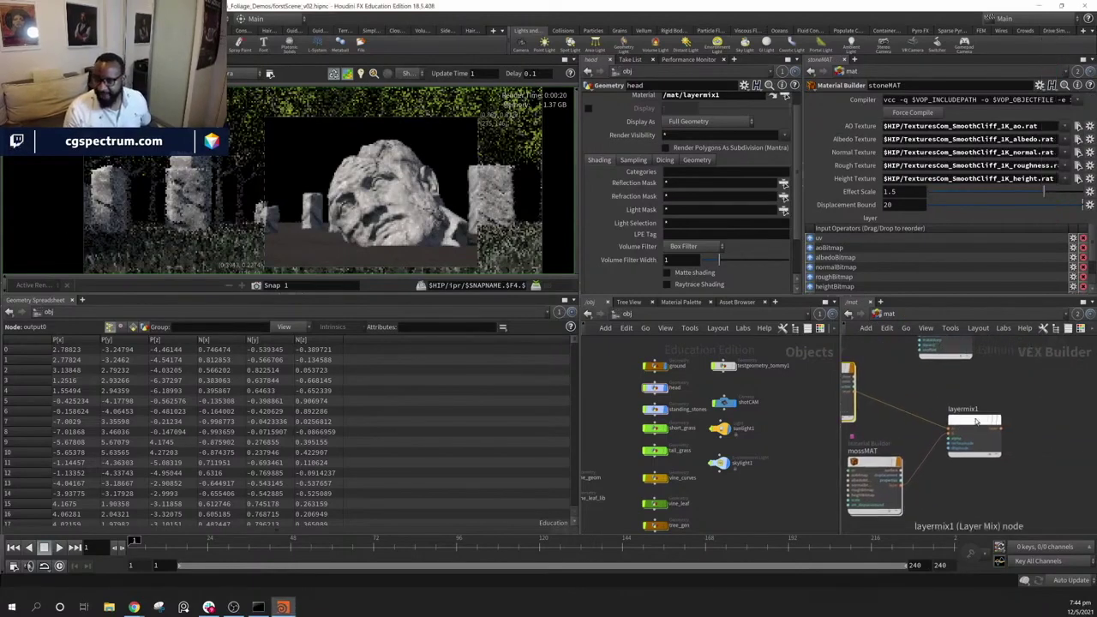
pyautogui.click(881, 464)
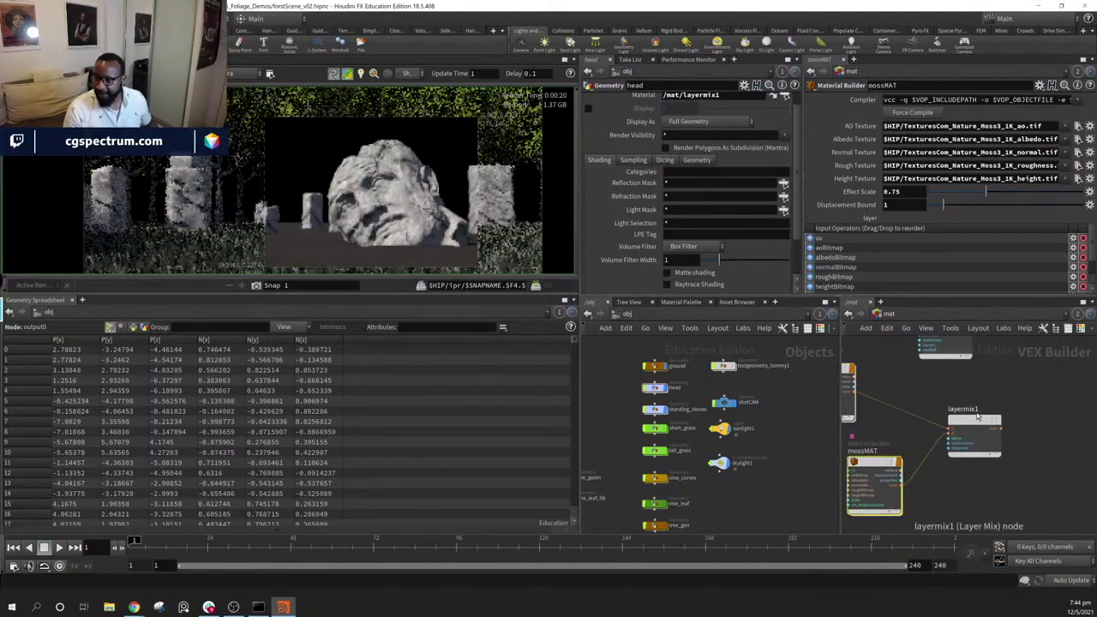
pyautogui.moveTo(907, 410); pyautogui.dragTo(985, 408, button='middle')
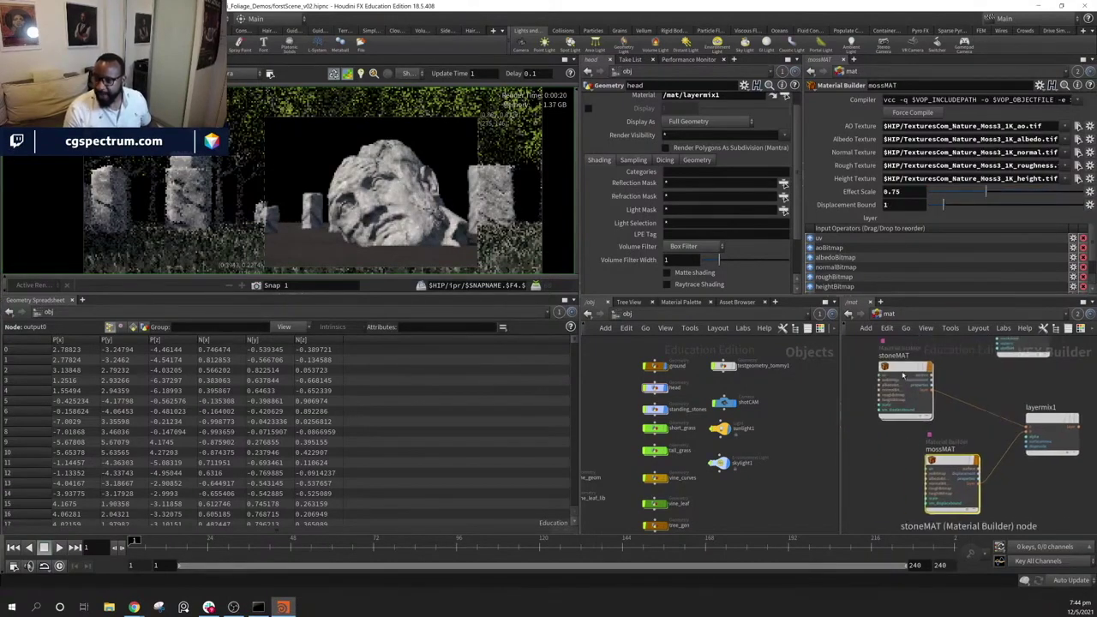
pyautogui.click(900, 369)
pyautogui.moveTo(965, 452); pyautogui.dragTo(934, 450)
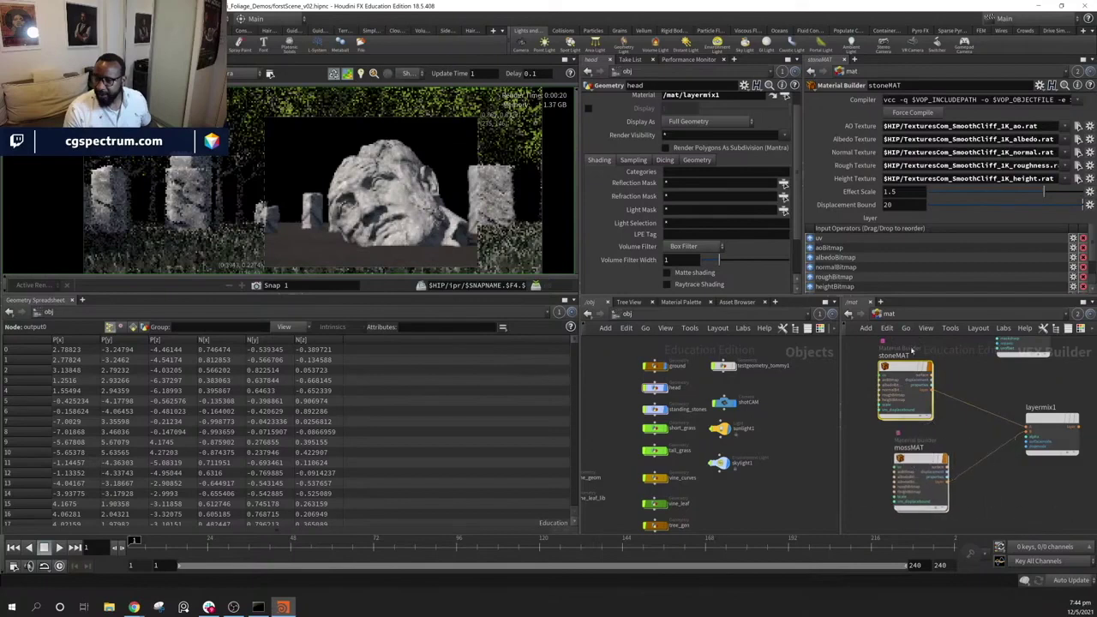
# Set the Alpha of layermix1 to 0.993 so the head renders with the moss material
pyautogui.click(1072, 442)
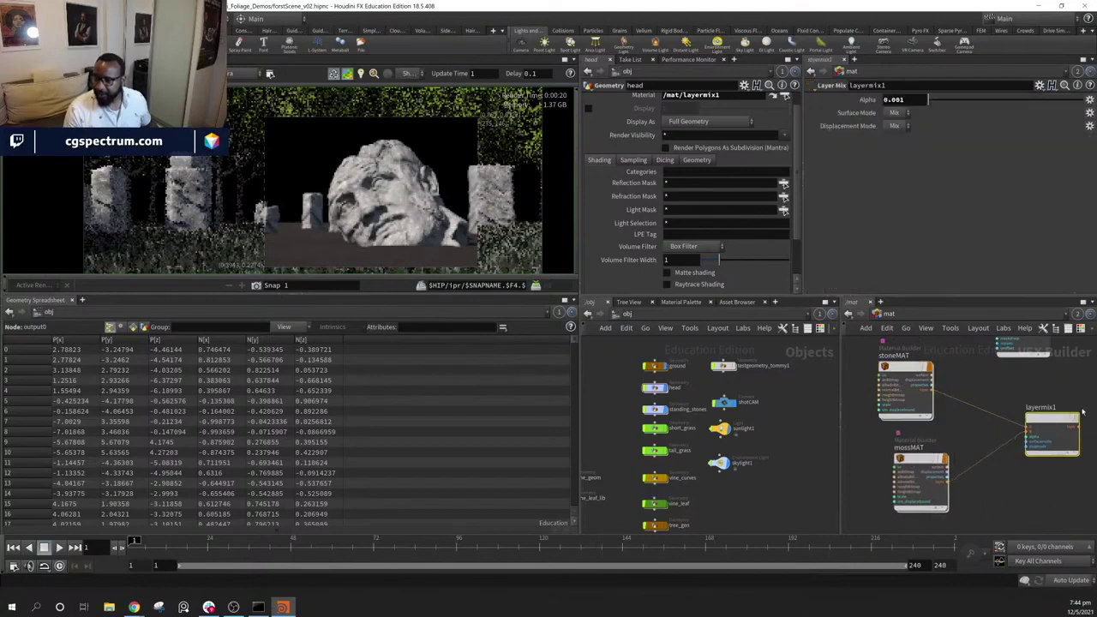
pyautogui.click(1083, 100)
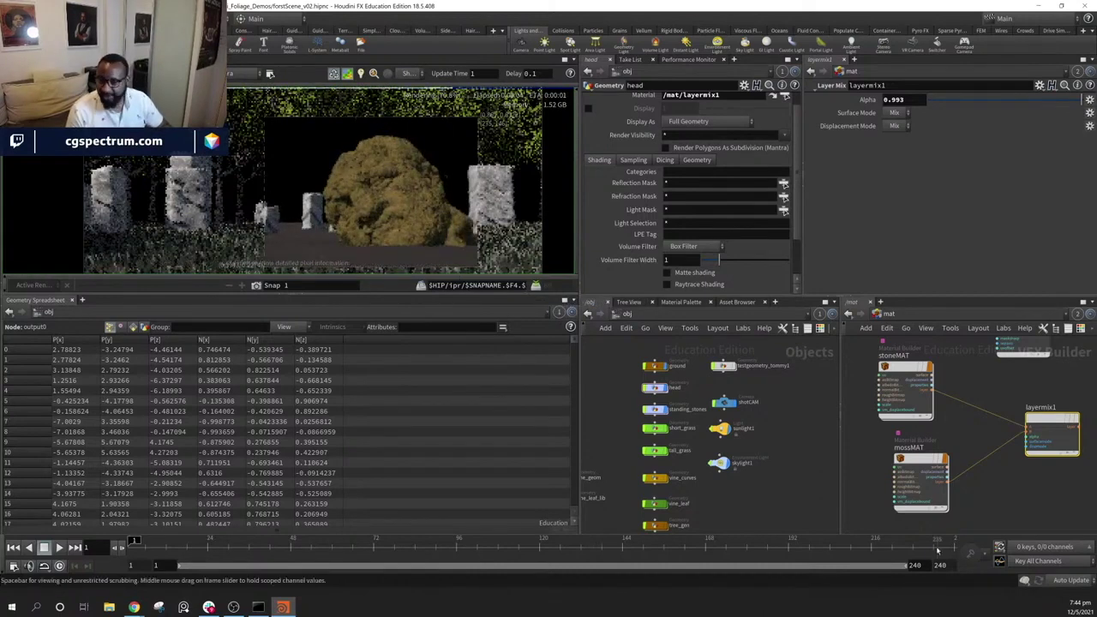
# Spread the mossMAT and stoneMAT nodes farther apart in the material network and review stoneMAT's parameters
pyautogui.moveTo(982, 497); pyautogui.dragTo(1004, 469, button='middle')
pyautogui.moveTo(934, 441); pyautogui.dragTo(867, 462)
pyautogui.moveTo(1027, 455); pyautogui.dragTo(975, 529, button='middle')
pyautogui.click(892, 424)
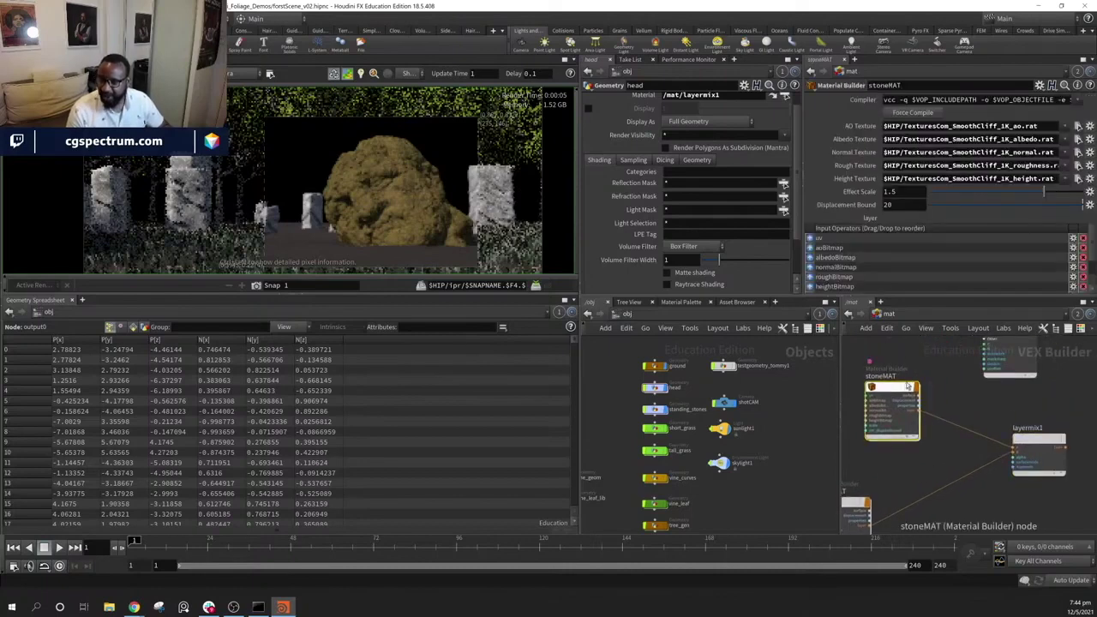
pyautogui.scroll(-2, 889, 231)
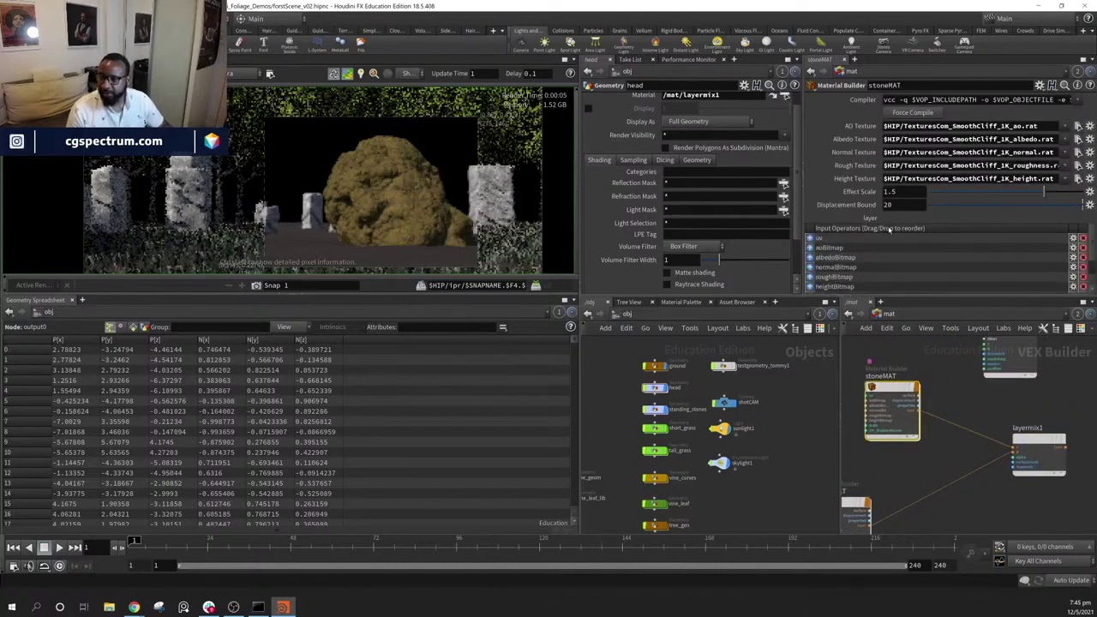
pyautogui.scroll(2, 890, 236)
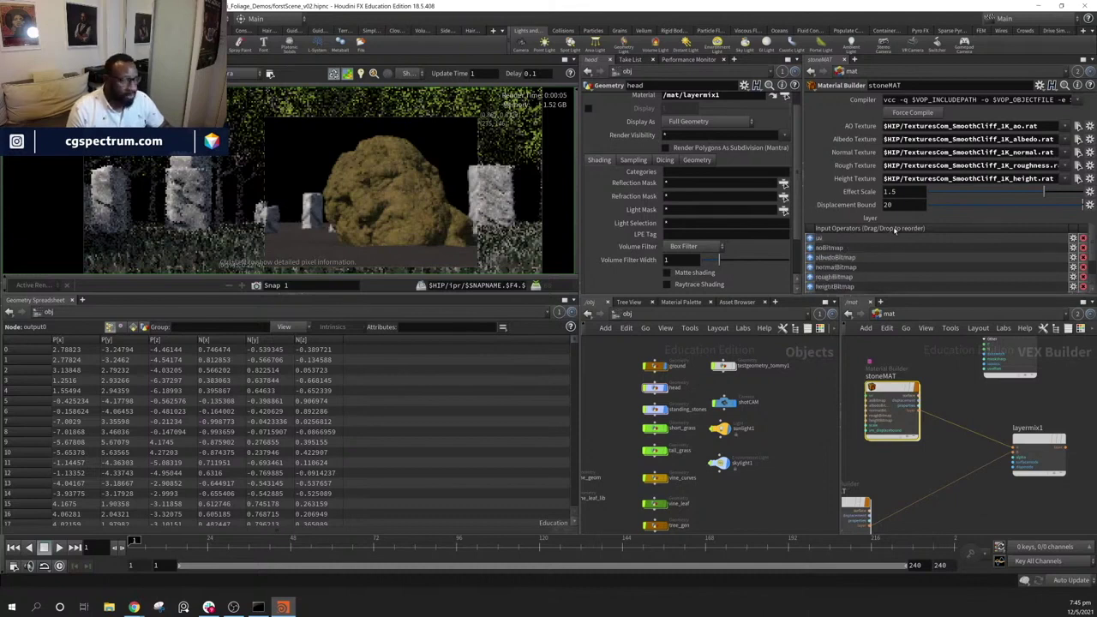
pyautogui.moveTo(982, 402); pyautogui.dragTo(1030, 376, button='middle')
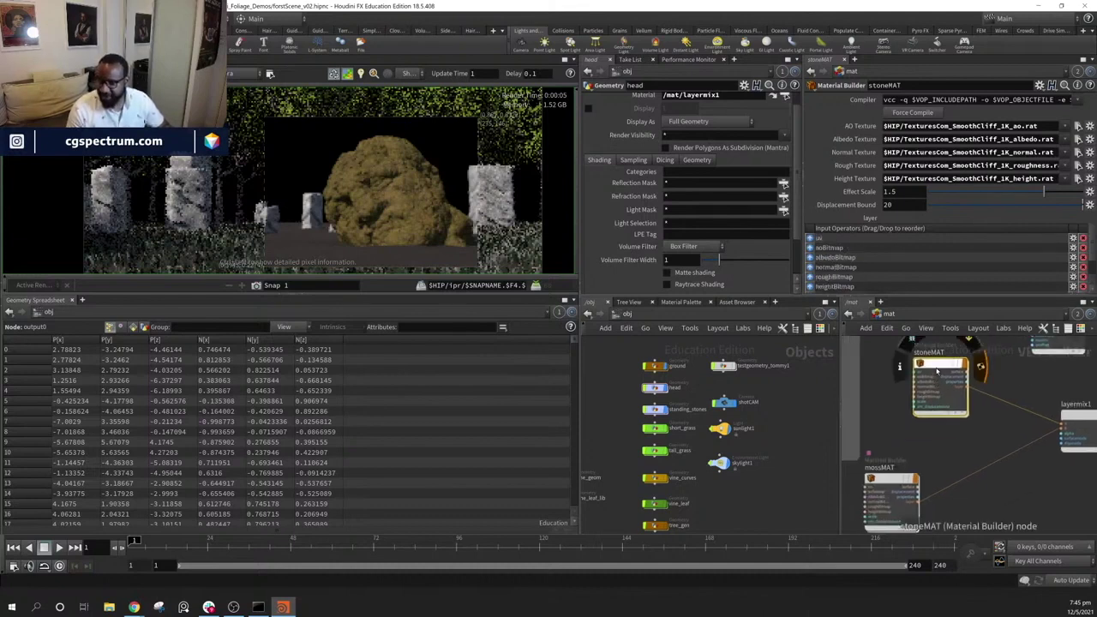
pyautogui.moveTo(937, 372); pyautogui.dragTo(929, 382)
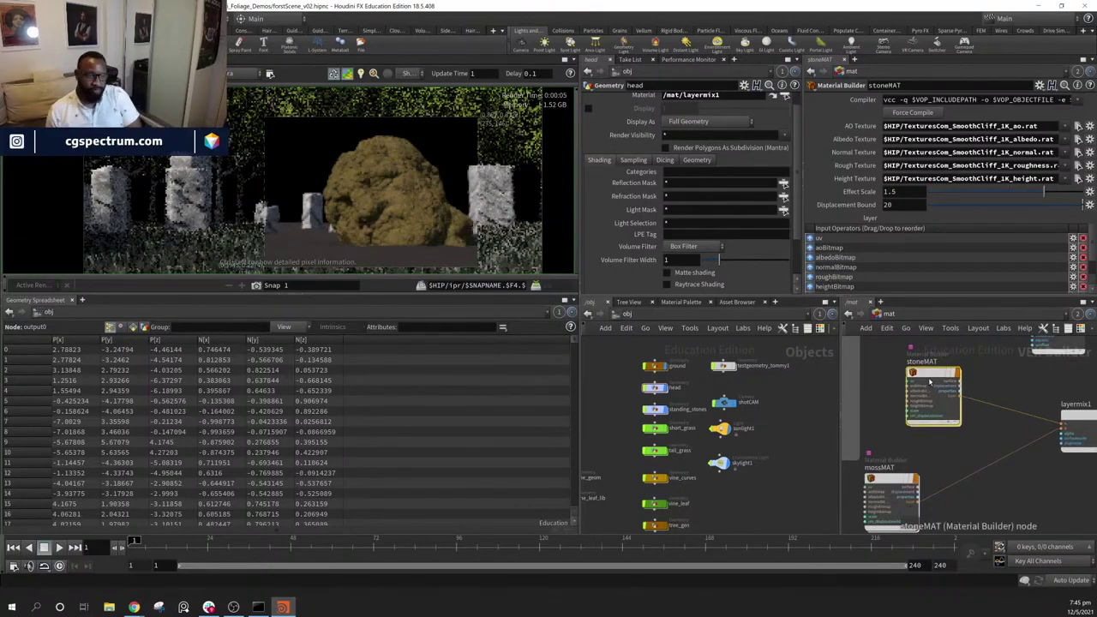
pyautogui.moveTo(1052, 401)
pyautogui.mouseDown(button='middle')
pyautogui.moveTo(970, 418)
pyautogui.moveTo(1059, 412)
pyautogui.mouseUp(button='middle')
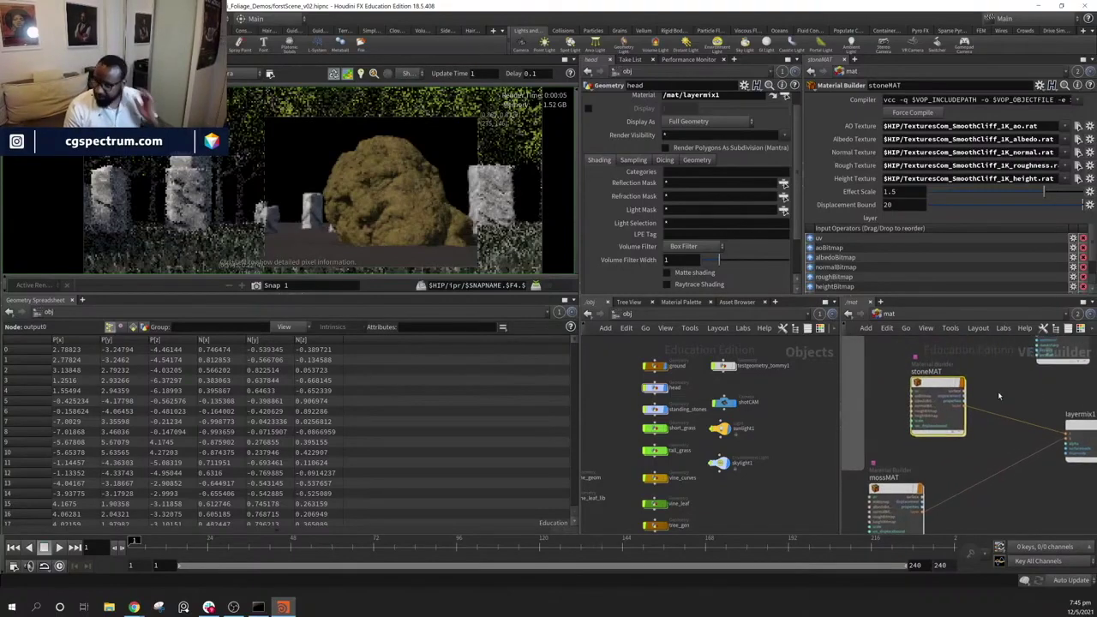
pyautogui.rightClick(939, 383)
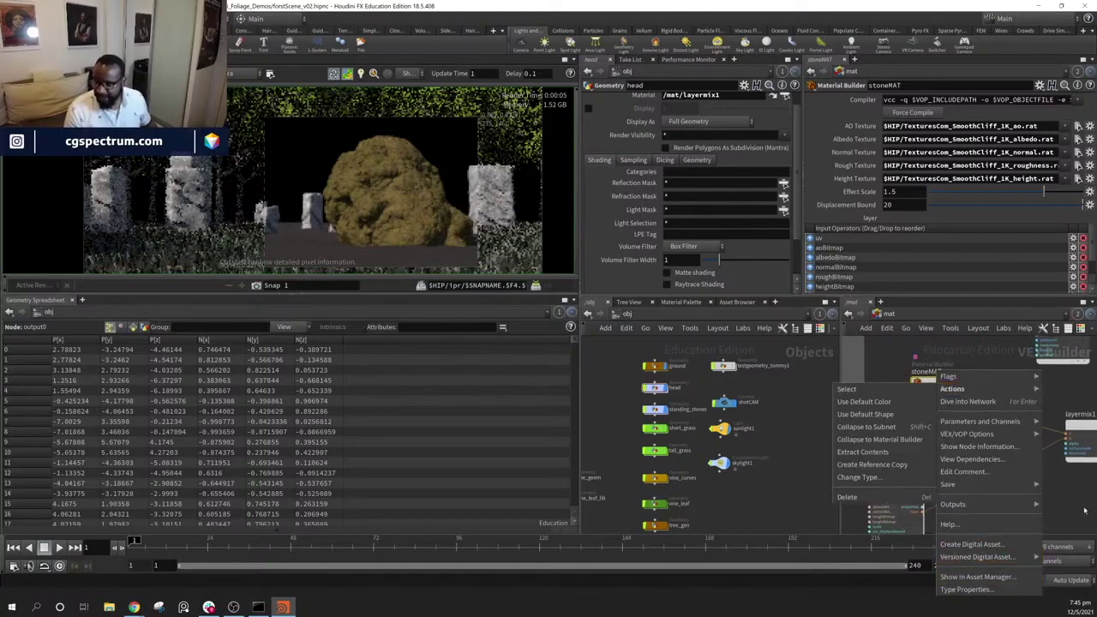
pyautogui.click(1086, 509)
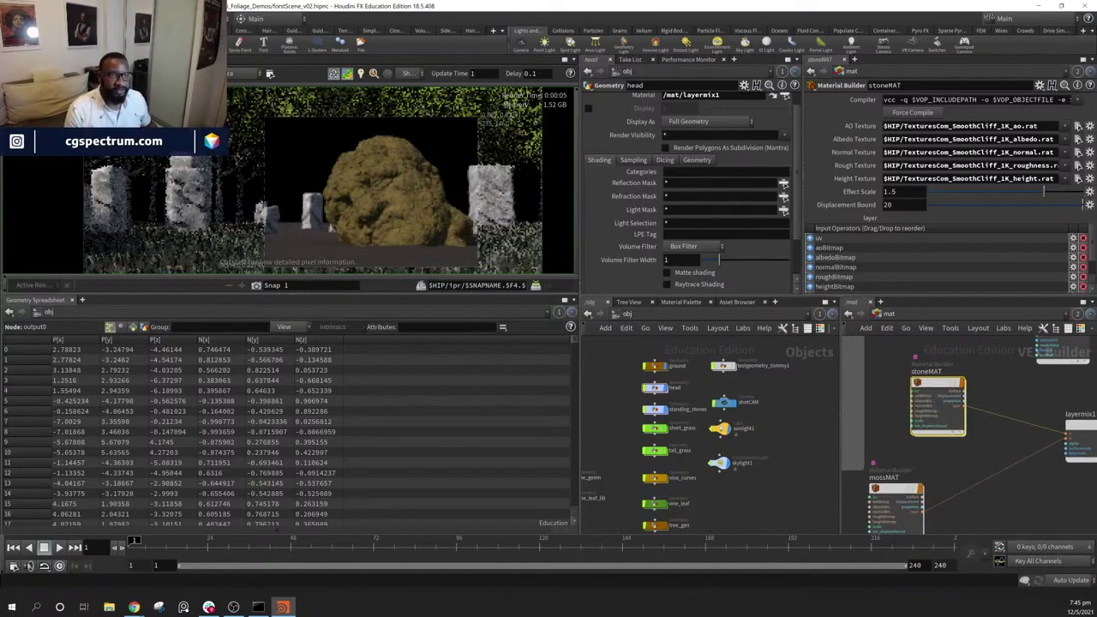
# Save the scene as a new version named forstScene_v03.hipnc
pyautogui.click(13, 18)
pyautogui.click(30, 128)
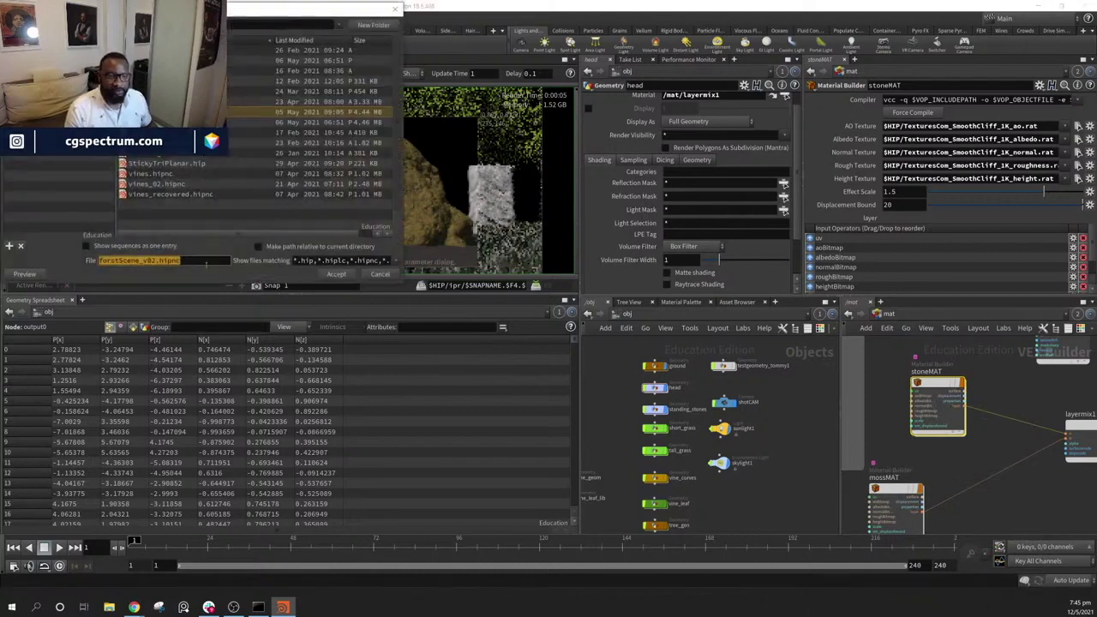
pyautogui.click(206, 263)
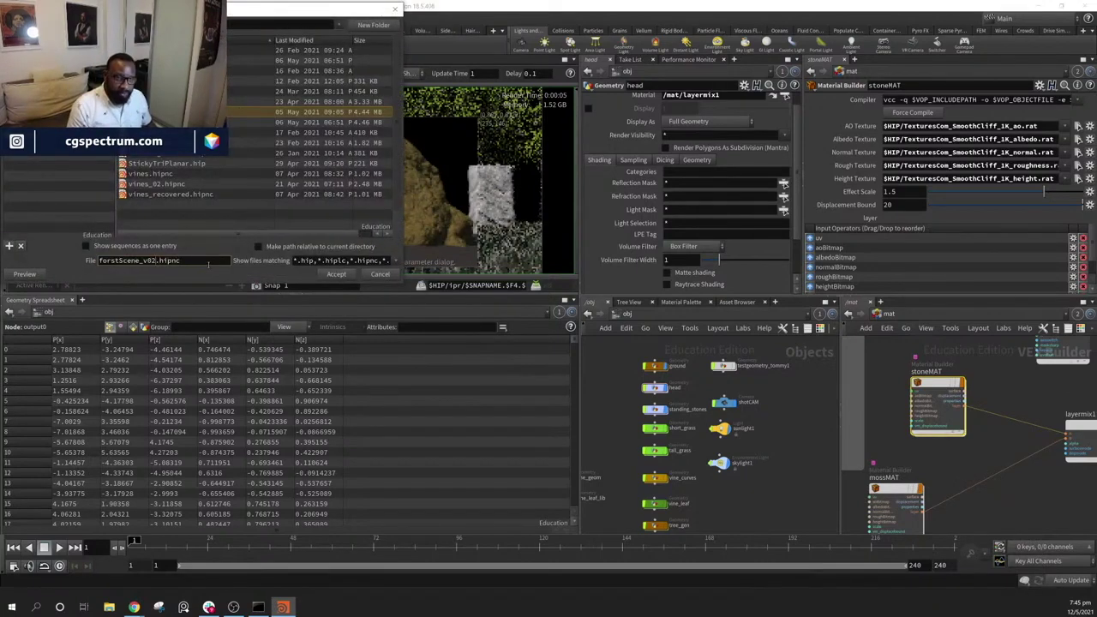
pyautogui.press('BackSpace')
pyautogui.write('3')
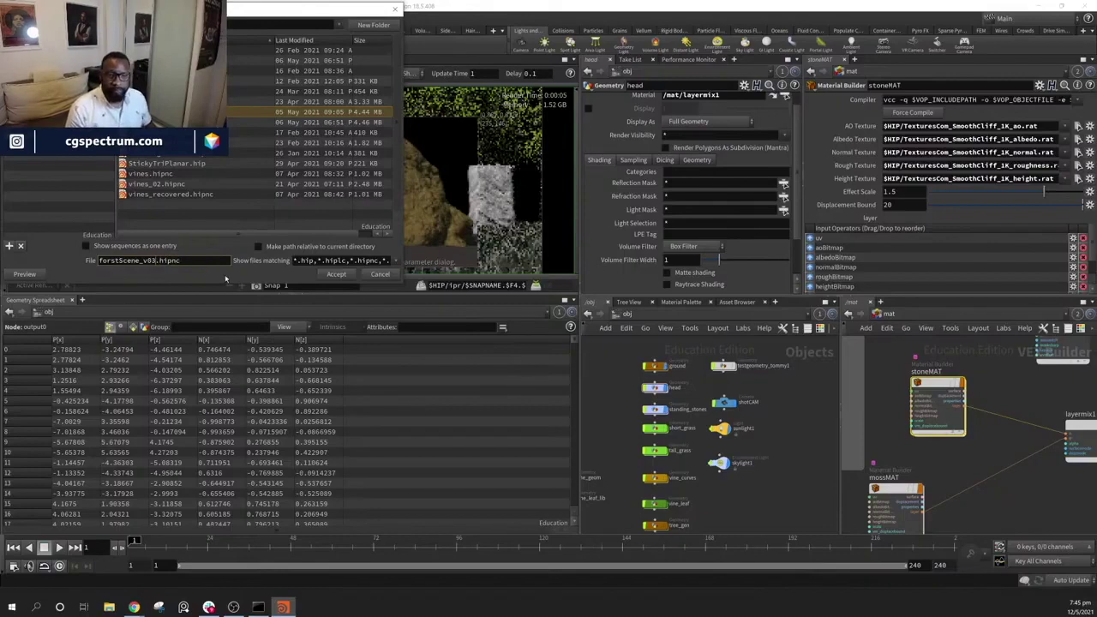
pyautogui.click(331, 275)
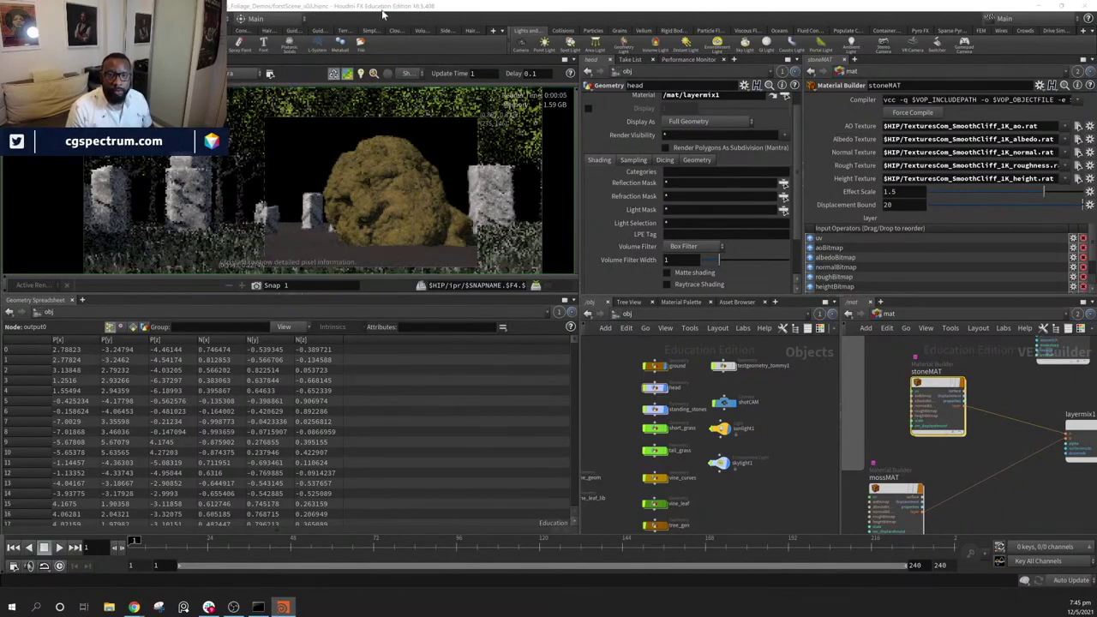
# Save the scene under the file name forstScene_v04.hipnc
pyautogui.click(14, 18)
pyautogui.click(30, 153)
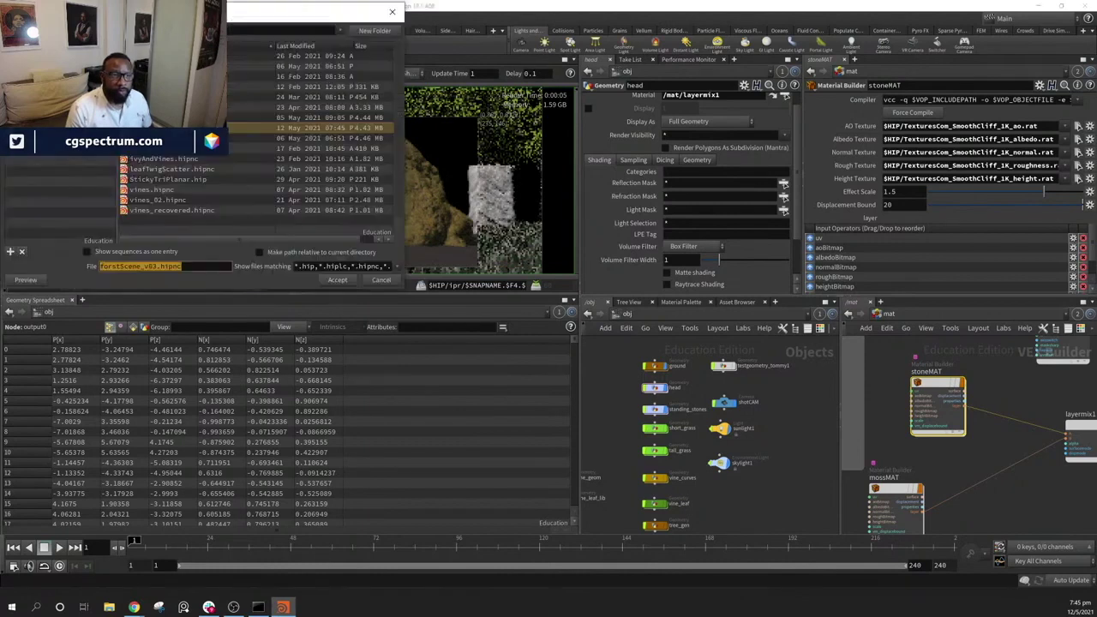
pyautogui.click(202, 267)
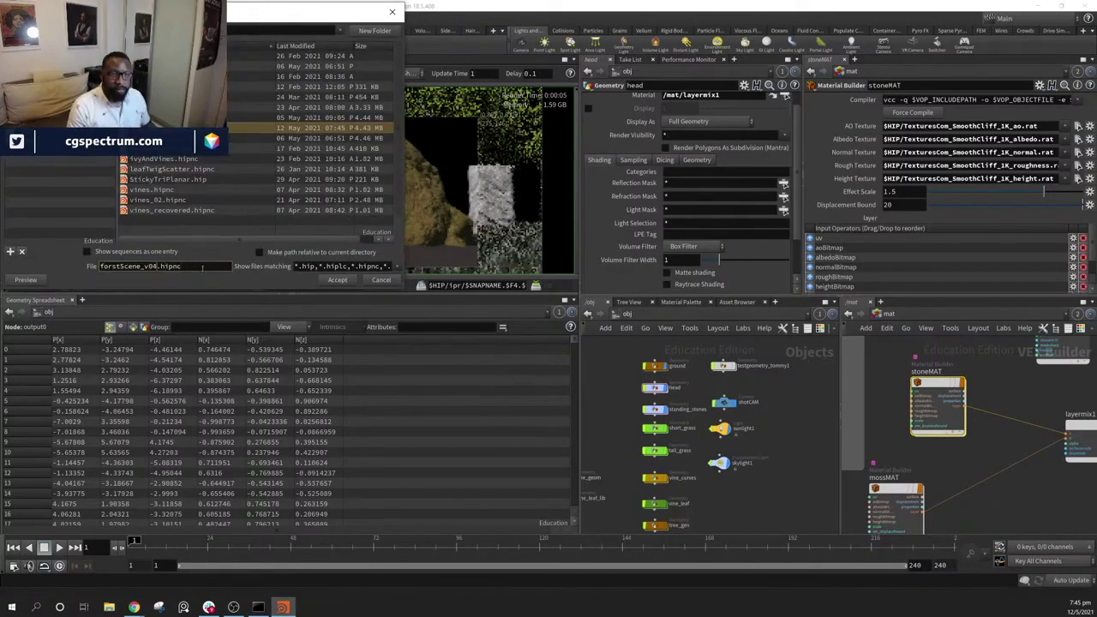
pyautogui.press('Return')
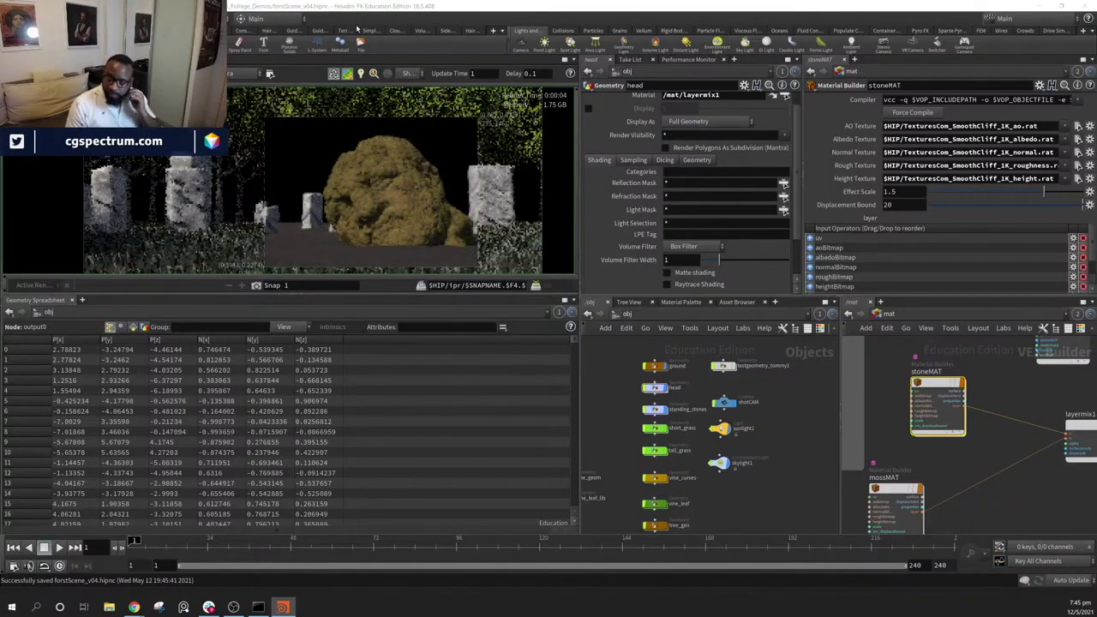
# Check the colour correction inside stoneMAT, compare stoneMAT and mossMAT parameters, and place mossMAT closer beneath stoneMAT
pyautogui.moveTo(971, 494); pyautogui.dragTo(947, 503, button='middle')
pyautogui.moveTo(995, 455); pyautogui.dragTo(1043, 471, button='middle')
pyautogui.doubleClick(901, 409)
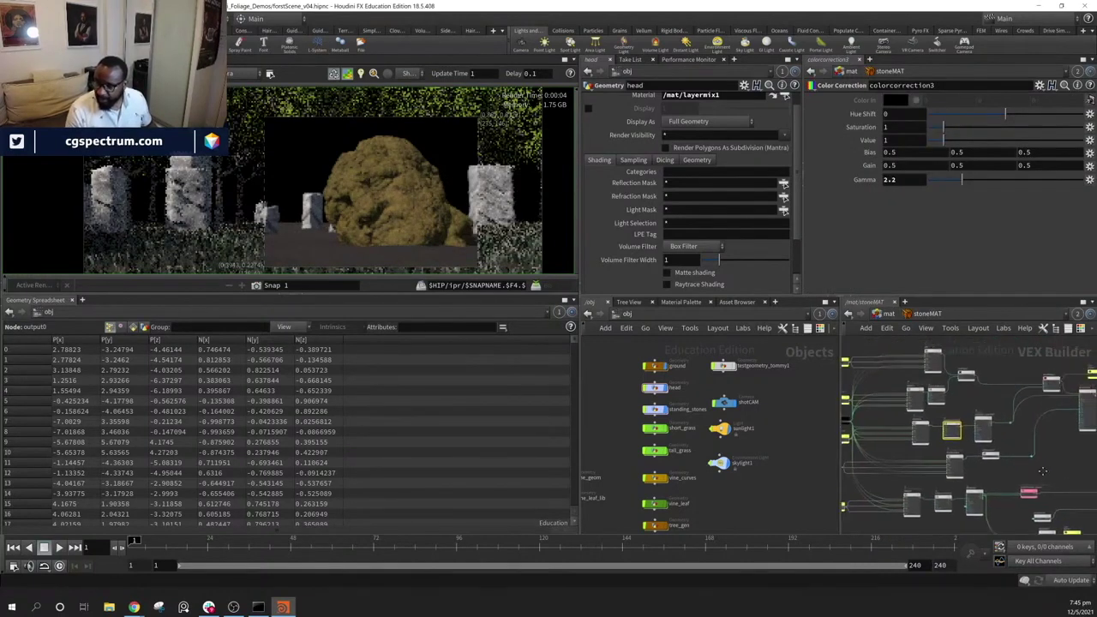
pyautogui.click(887, 315)
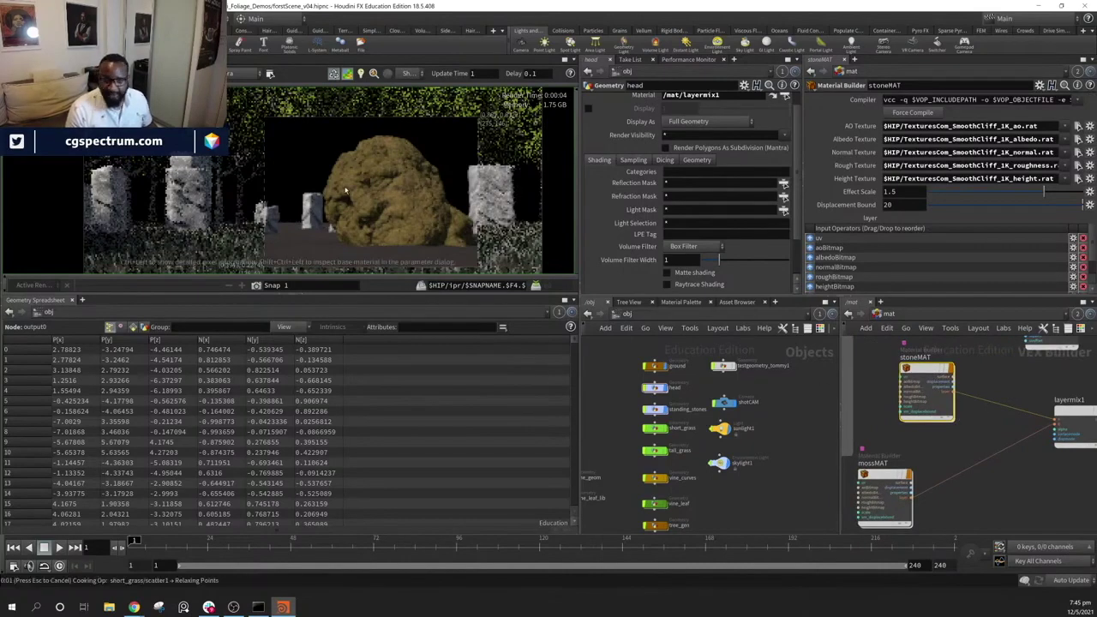
pyautogui.moveTo(881, 478); pyautogui.dragTo(901, 457)
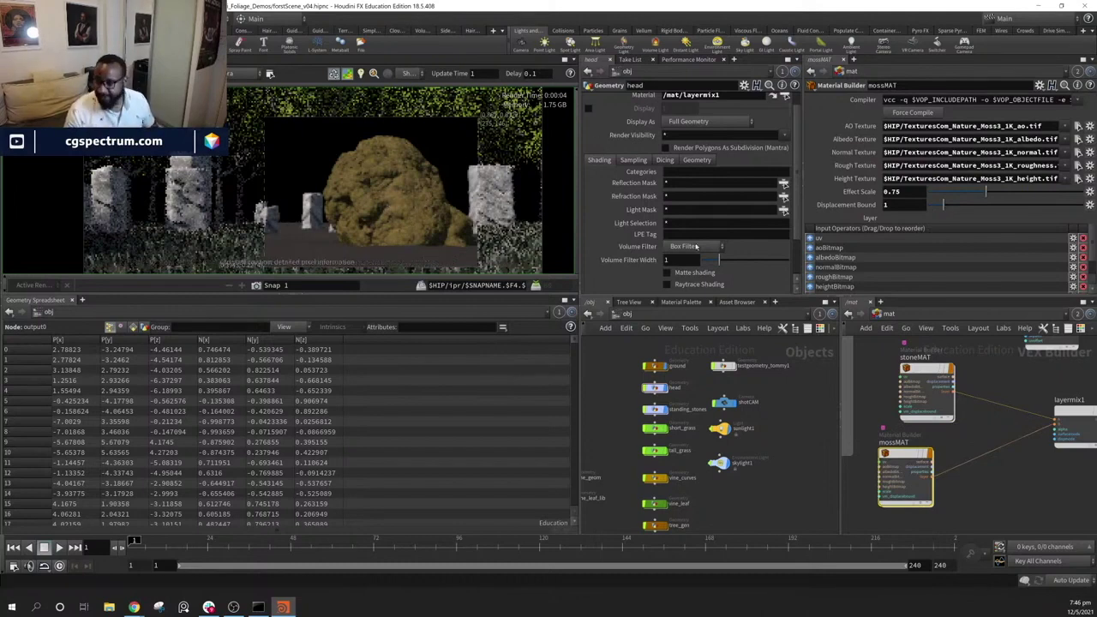
pyautogui.click(942, 381)
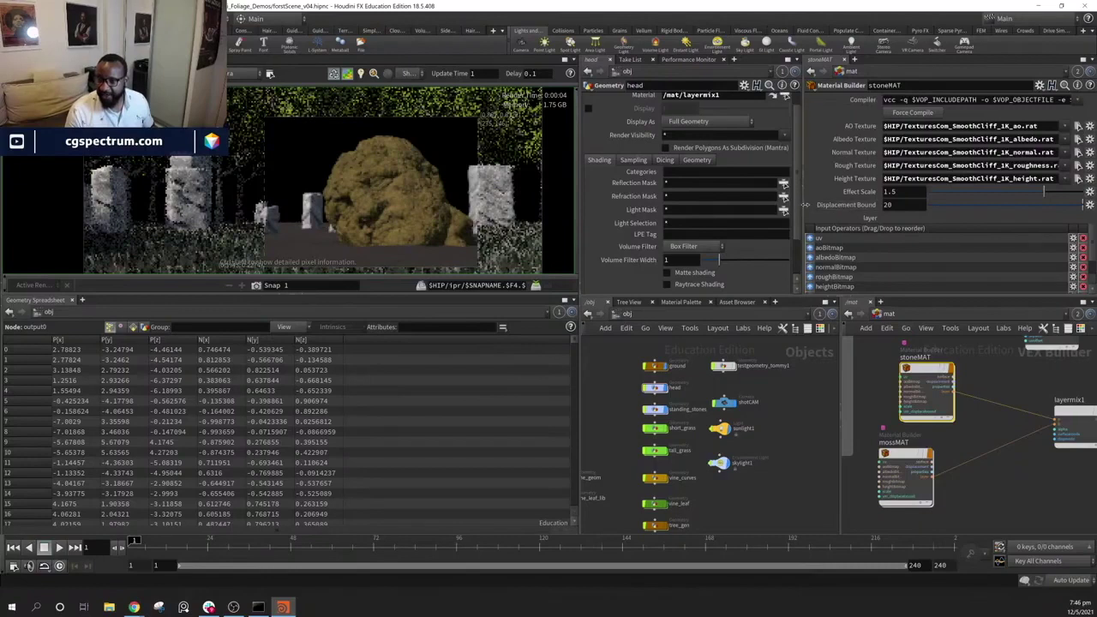
pyautogui.moveTo(925, 370)
pyautogui.moveTo(926, 370); pyautogui.dragTo(908, 368)
# Set the Offset of the displace1 node inside mossMAT to -0.5
pyautogui.doubleClick(905, 458)
pyautogui.moveTo(1029, 420); pyautogui.dragTo(925, 441, button='middle')
pyautogui.click(904, 114)
pyautogui.write('-.5')
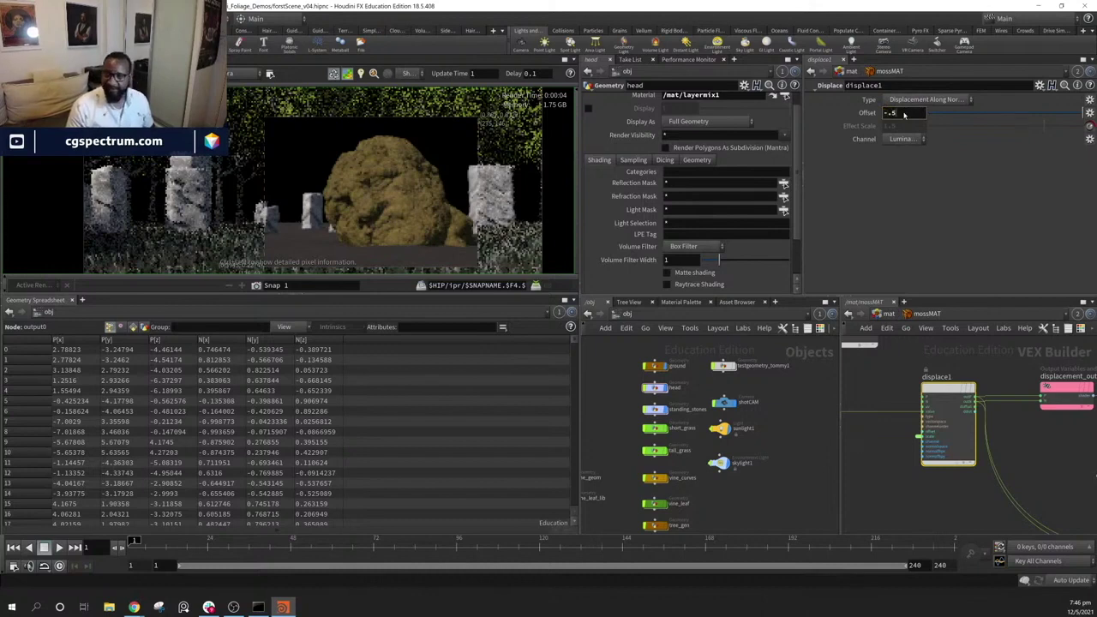
pyautogui.press('Return')
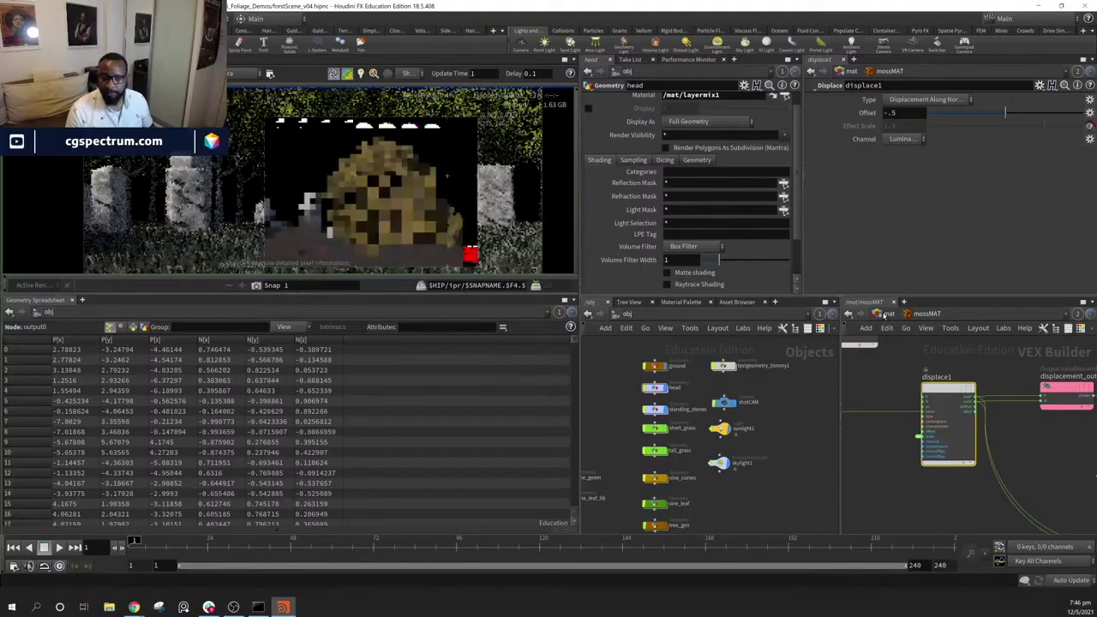
# Return to the parent material network and enlarge the parameter area to show all of mossMAT's input operators
pyautogui.moveTo(880, 460); pyautogui.dragTo(1013, 479, button='middle')
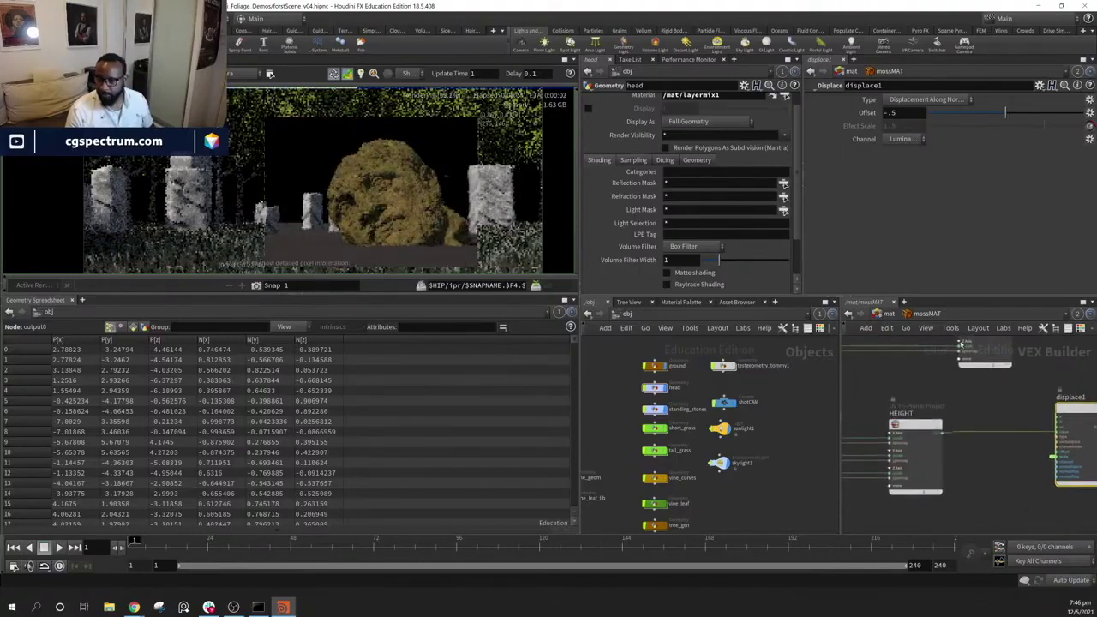
pyautogui.click(890, 314)
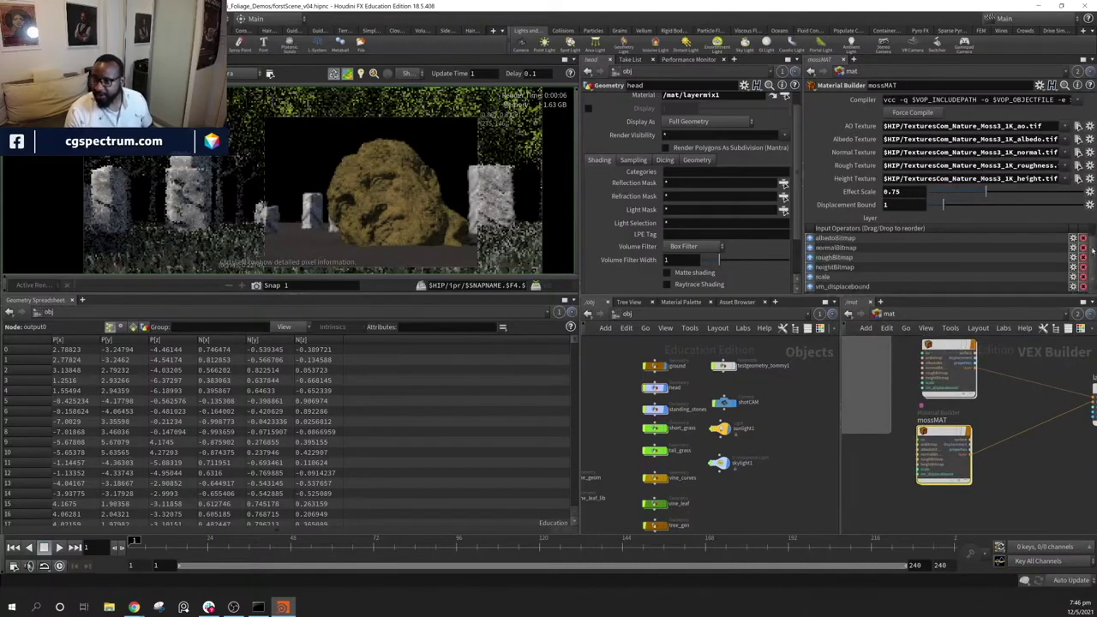
pyautogui.moveTo(917, 297); pyautogui.dragTo(922, 353)
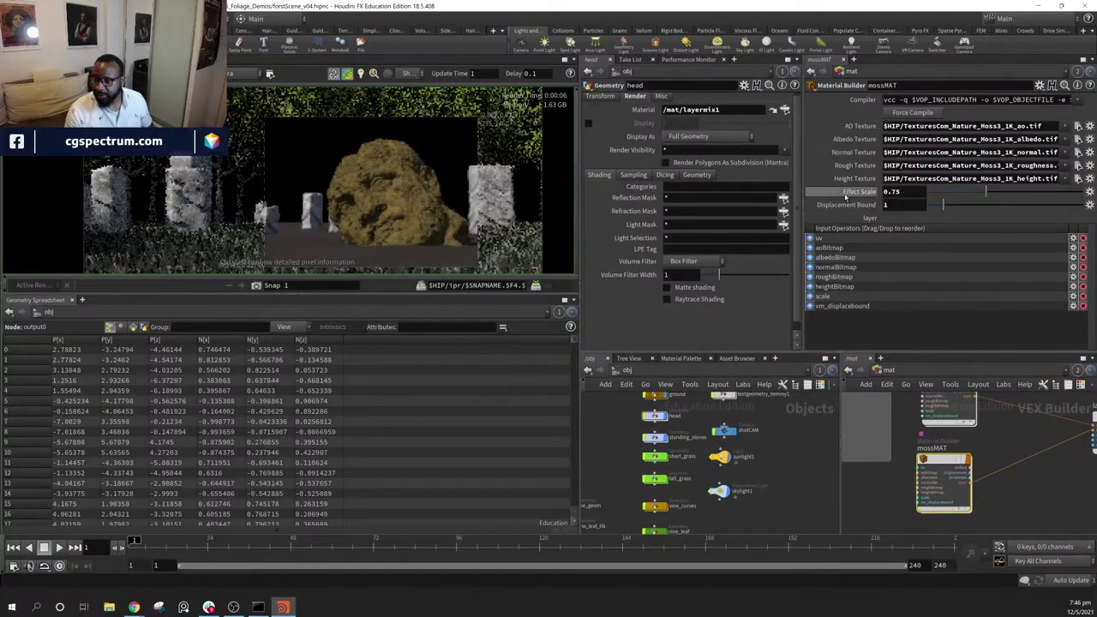
# Set the Alpha of layermix1 to 0 so the head renders with the stone material
pyautogui.moveTo(943, 491)
pyautogui.moveTo(1067, 490); pyautogui.dragTo(932, 526, button='middle')
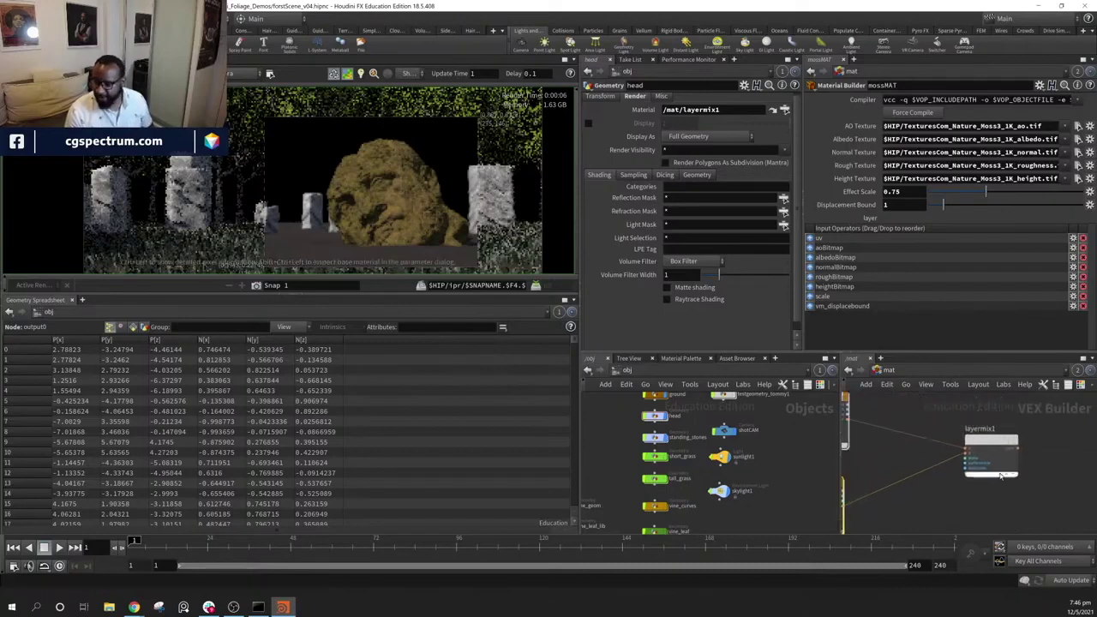
pyautogui.click(991, 447)
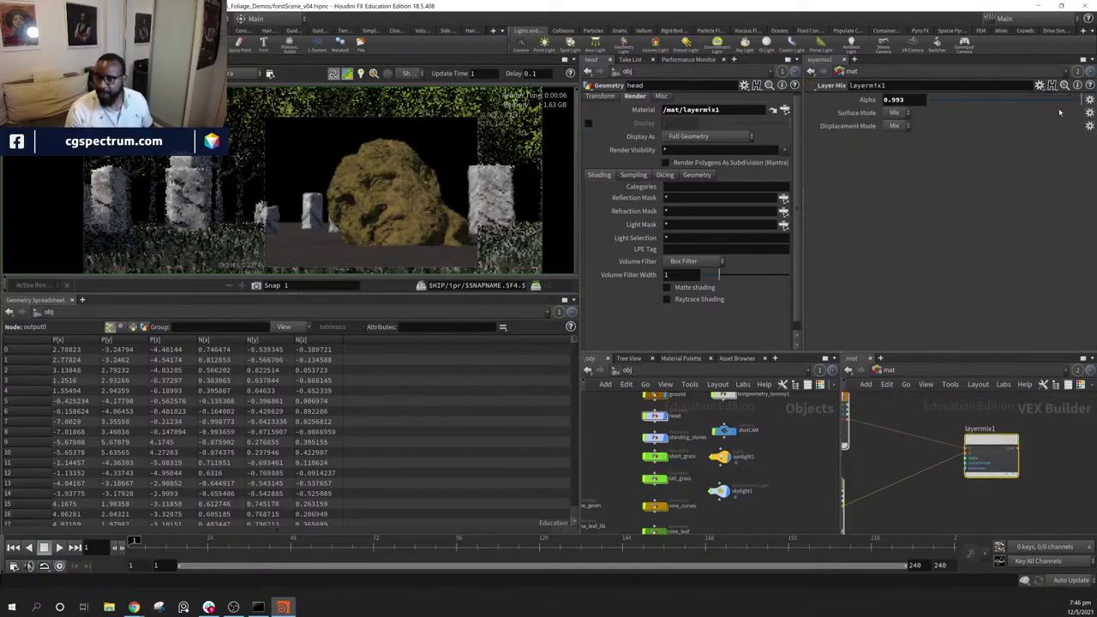
pyautogui.click(932, 101)
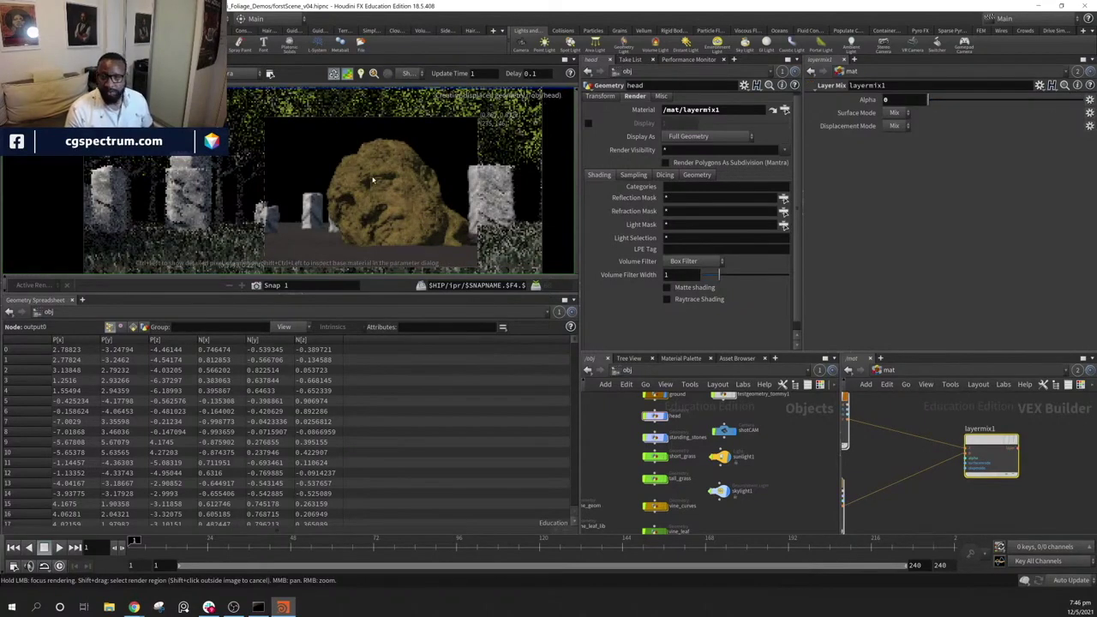
# Place the uvplanarproject1 node near the material nodes and review its outputs, axis and mask sharpness parameters
pyautogui.moveTo(979, 445); pyautogui.dragTo(996, 531, button='middle')
pyautogui.moveTo(1065, 437); pyautogui.dragTo(991, 440, button='middle')
pyautogui.moveTo(879, 409); pyautogui.dragTo(948, 445, button='middle')
pyautogui.moveTo(950, 444); pyautogui.dragTo(901, 460)
pyautogui.scroll(-3, 1003, 488)
pyautogui.moveTo(1005, 494); pyautogui.dragTo(1028, 475, button='middle')
pyautogui.scroll(3, 997, 448)
pyautogui.moveTo(994, 430); pyautogui.dragTo(929, 464, button='middle')
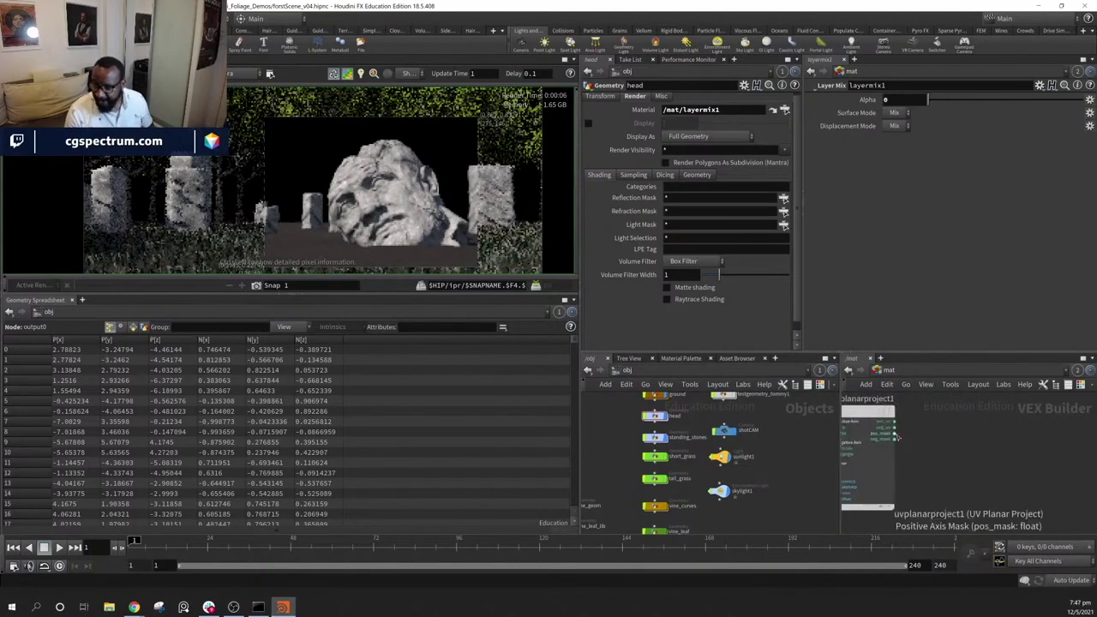
pyautogui.click(878, 410)
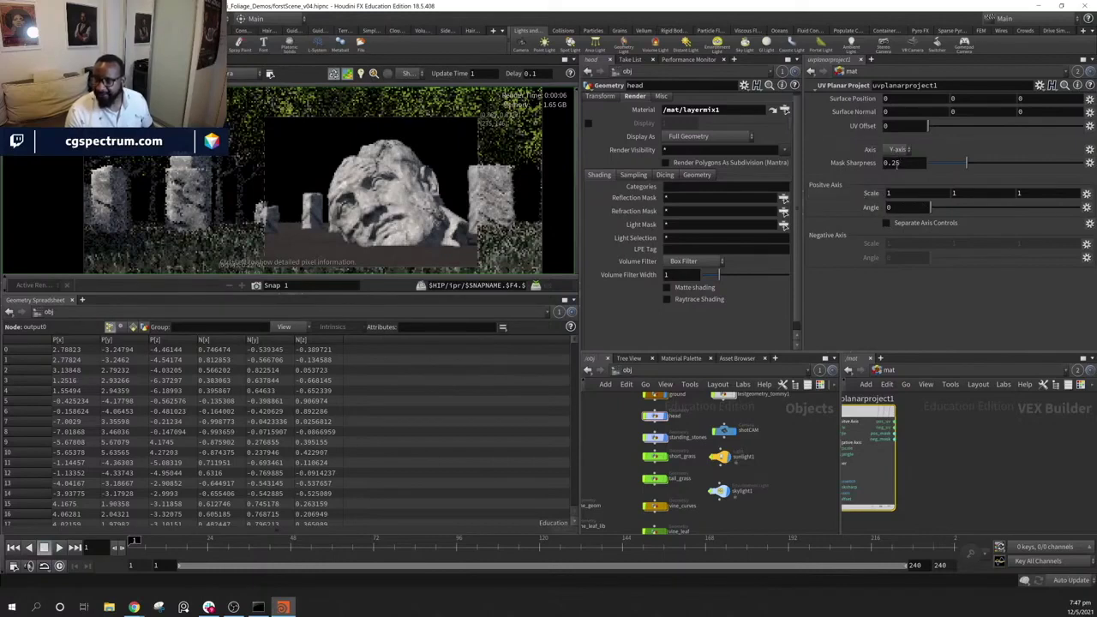
# Connect the positive axis mask output of uvplanarproject1 to the alpha input of layermix1
pyautogui.moveTo(967, 465); pyautogui.dragTo(952, 496, button='middle')
pyautogui.scroll(-3, 1043, 465)
pyautogui.scroll(3, 1002, 437)
pyautogui.click(894, 419)
pyautogui.moveTo(984, 484); pyautogui.dragTo(1016, 383, button='middle')
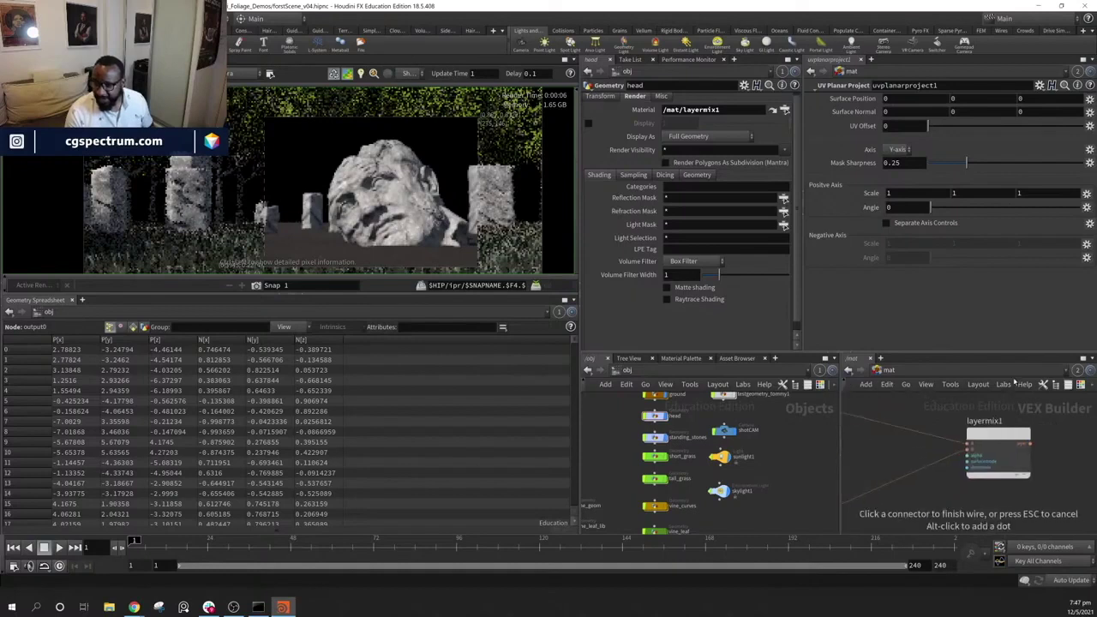
pyautogui.click(964, 461)
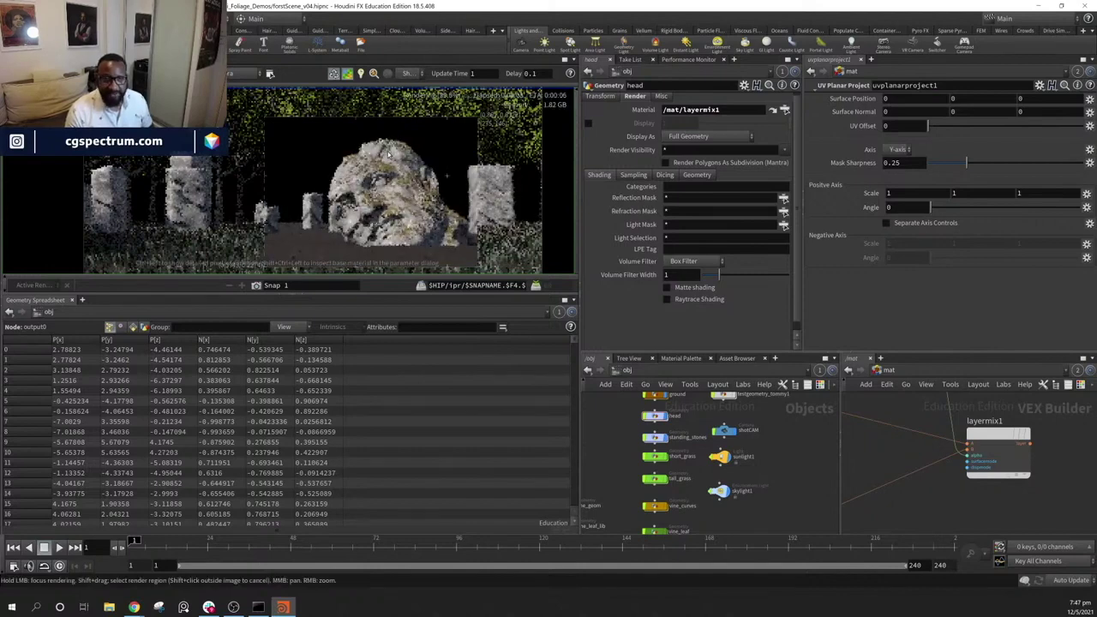
# Examine the moss coverage over the stone on the rendered head up close
pyautogui.scroll(2, 377, 184)
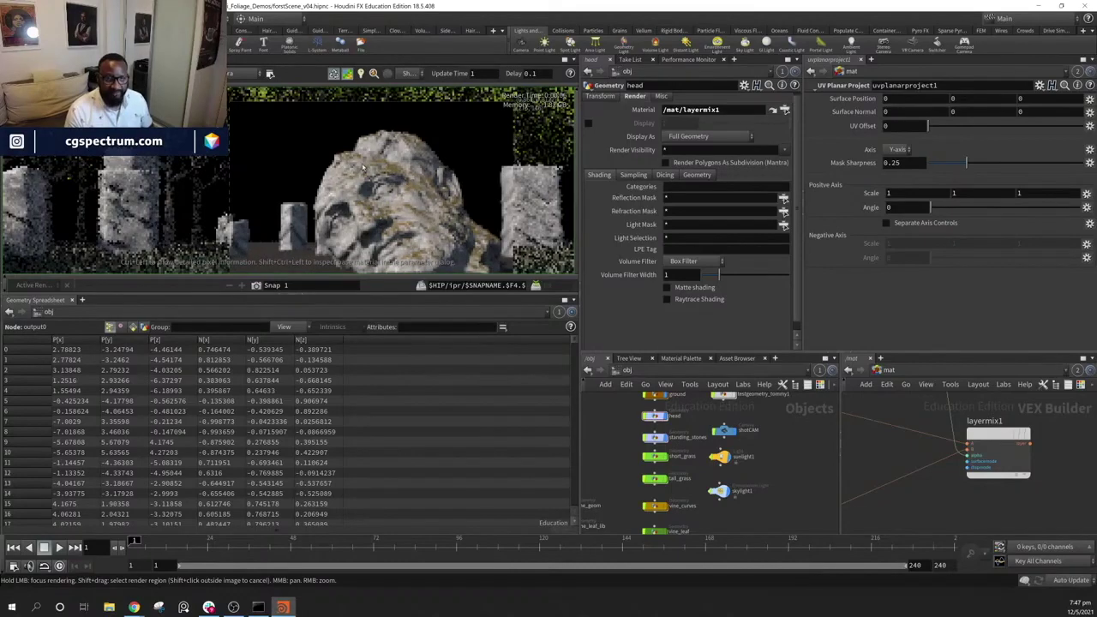
pyautogui.moveTo(419, 213); pyautogui.dragTo(400, 179, button='middle')
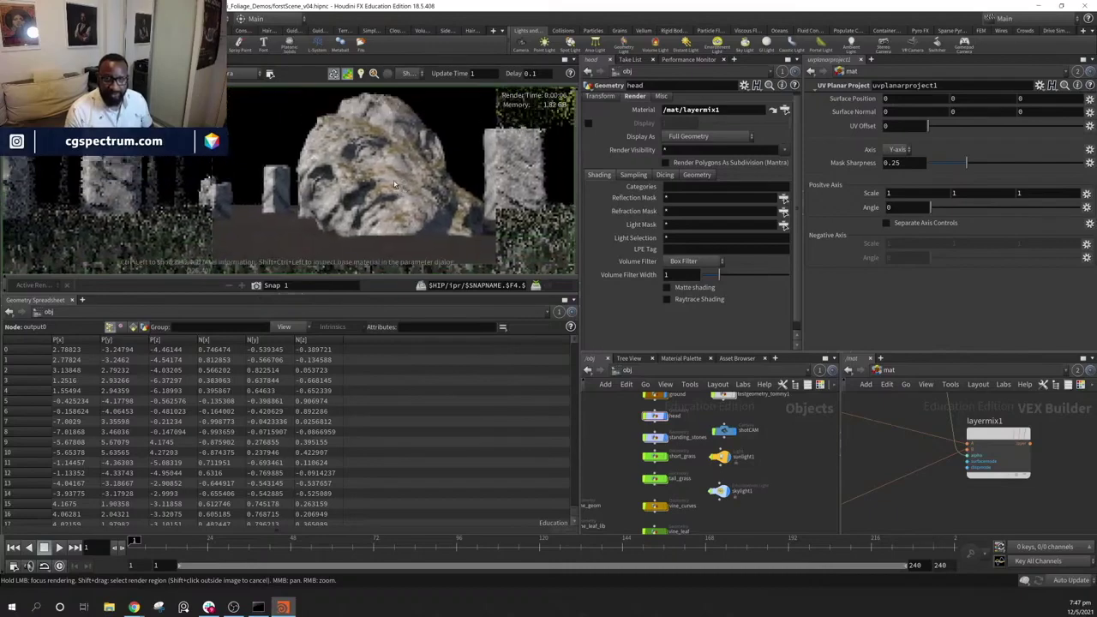
pyautogui.moveTo(426, 159); pyautogui.dragTo(443, 204, button='middle')
pyautogui.scroll(-3, 381, 183)
pyautogui.moveTo(381, 183); pyautogui.dragTo(424, 166, button='middle')
# Widen the render region to cover the standing stones and the head, and inspect the result
pyautogui.scroll(-3, 363, 167)
pyautogui.moveTo(148, 157); pyautogui.dragTo(145, 174, button='middle')
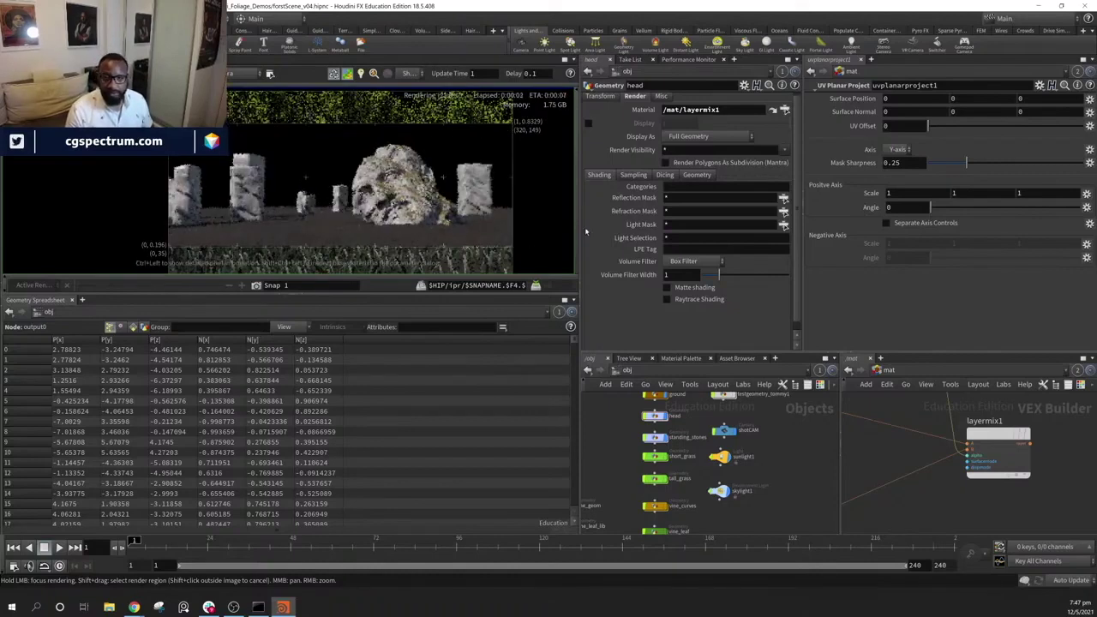
pyautogui.moveTo(986, 434); pyautogui.dragTo(492, 191)
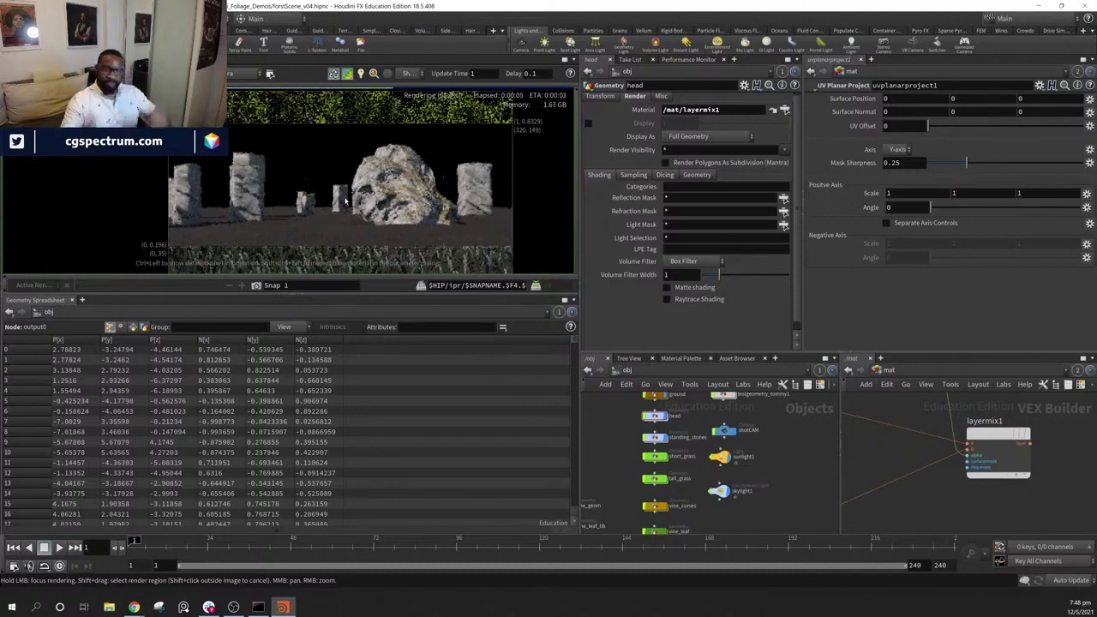
pyautogui.scroll(1, 377, 179)
pyautogui.scroll(1, 377, 178)
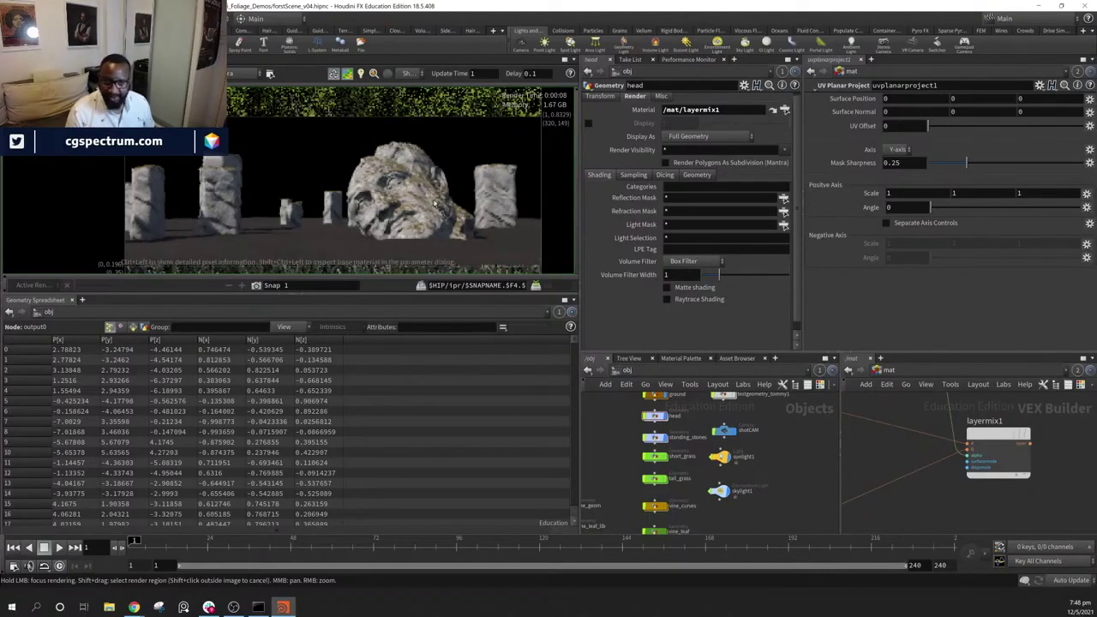
pyautogui.moveTo(336, 200); pyautogui.dragTo(287, 162, button='middle')
# Line up uvplanarproject1, stoneMAT and mossMAT in a vertical column beside layermix1
pyautogui.moveTo(907, 487); pyautogui.dragTo(915, 516, button='middle')
pyautogui.scroll(-3, 942, 479)
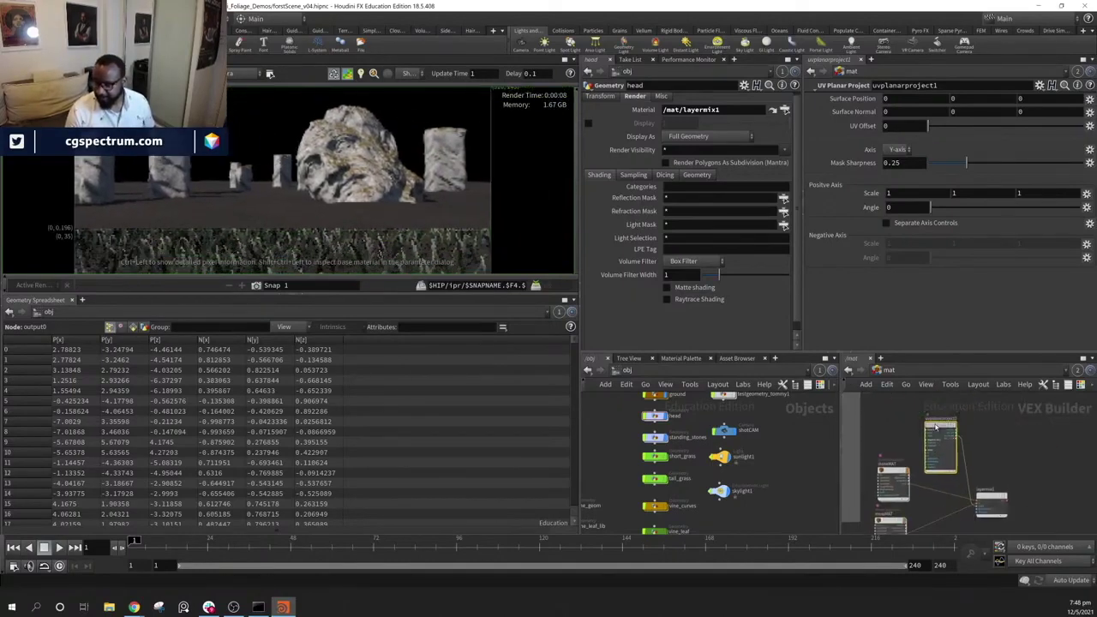
pyautogui.moveTo(940, 429); pyautogui.dragTo(894, 412)
pyautogui.moveTo(923, 528); pyautogui.dragTo(985, 466, button='middle')
pyautogui.scroll(5, 983, 459)
pyautogui.scroll(-5, 981, 493)
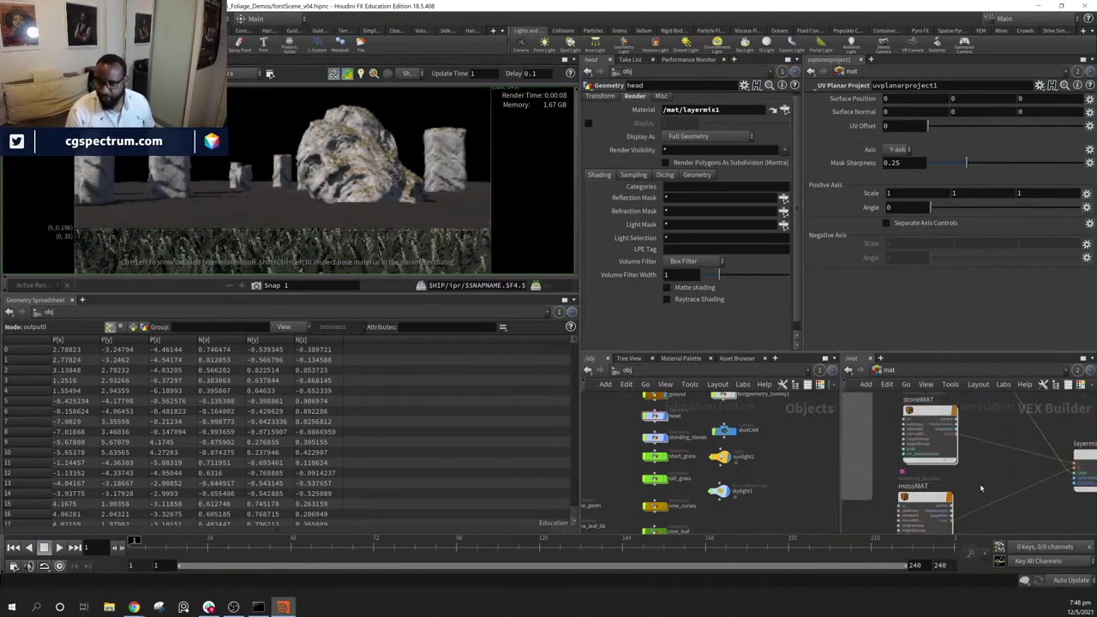
pyautogui.click(953, 455)
pyautogui.moveTo(949, 497); pyautogui.dragTo(949, 492)
pyautogui.moveTo(1035, 494); pyautogui.dragTo(1026, 509, button='middle')
pyautogui.scroll(-3, 1018, 506)
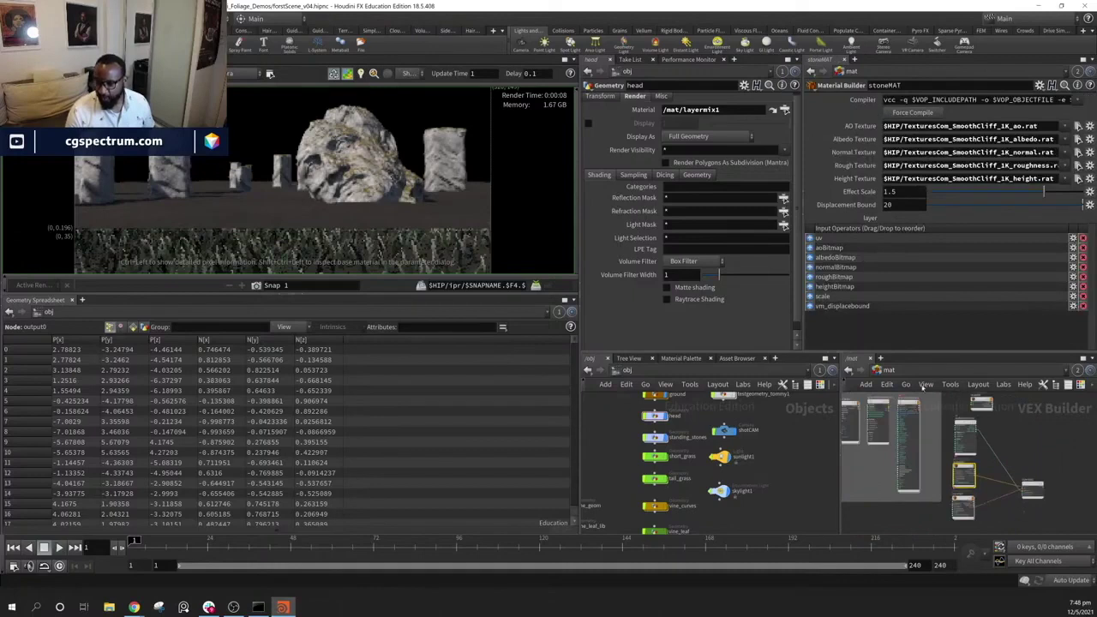
# Move uvplanarproject1 beneath mossMAT, realign layermix1, and shift the four connected nodes together as a group
pyautogui.moveTo(1010, 452); pyautogui.dragTo(954, 450, button='middle')
pyautogui.scroll(-3, 969, 441)
pyautogui.moveTo(928, 422); pyautogui.dragTo(926, 496)
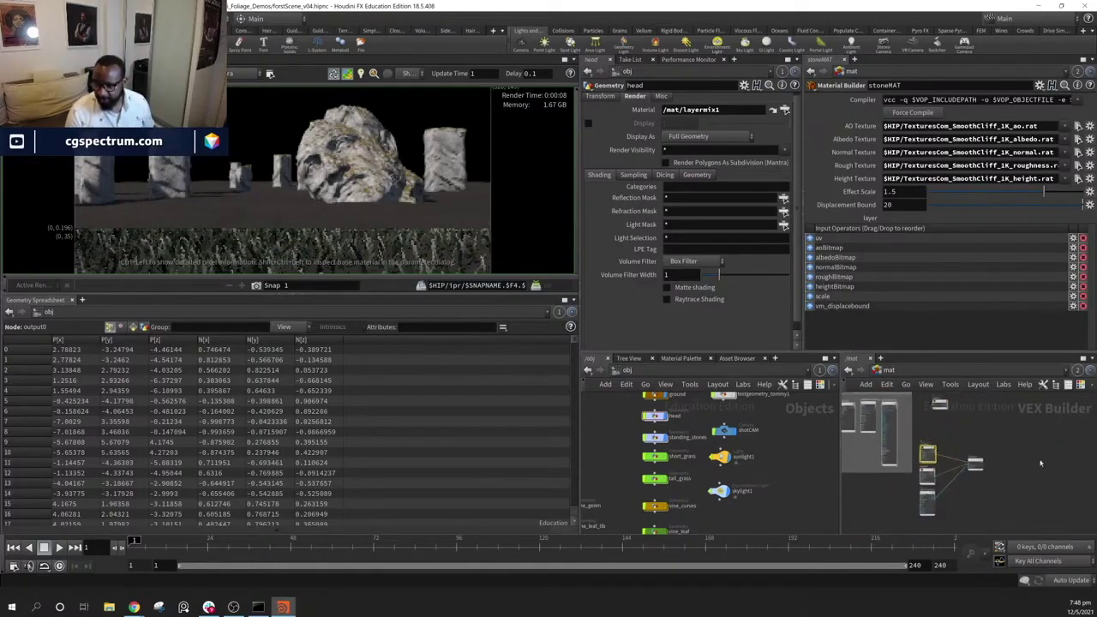
pyautogui.moveTo(978, 463); pyautogui.dragTo(973, 479)
pyautogui.moveTo(1023, 438); pyautogui.dragTo(922, 526)
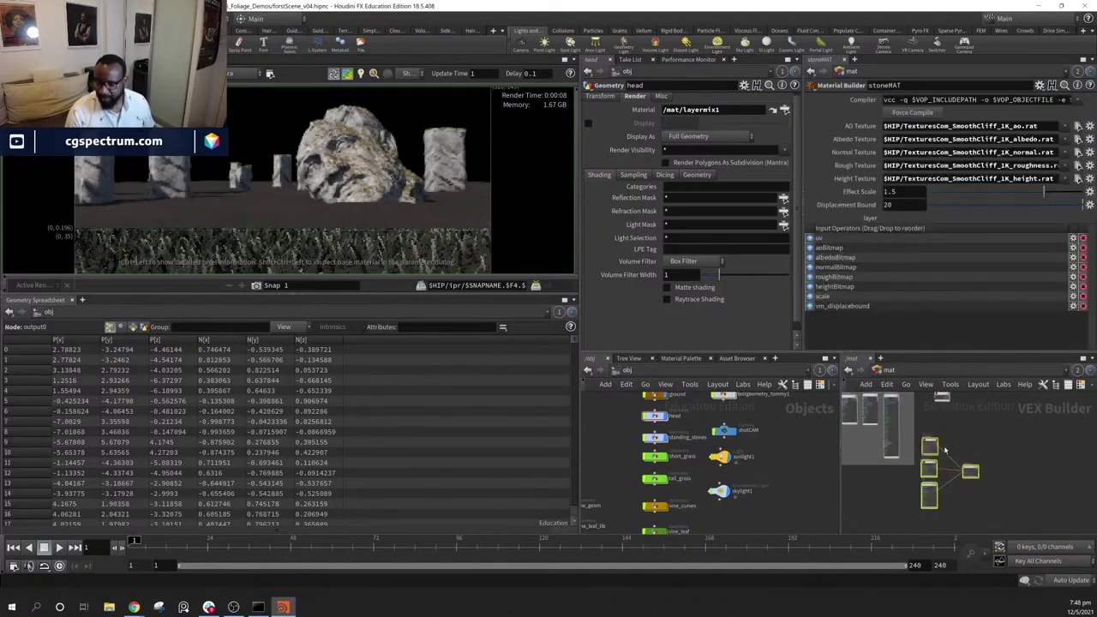
pyautogui.moveTo(932, 467); pyautogui.dragTo(946, 443)
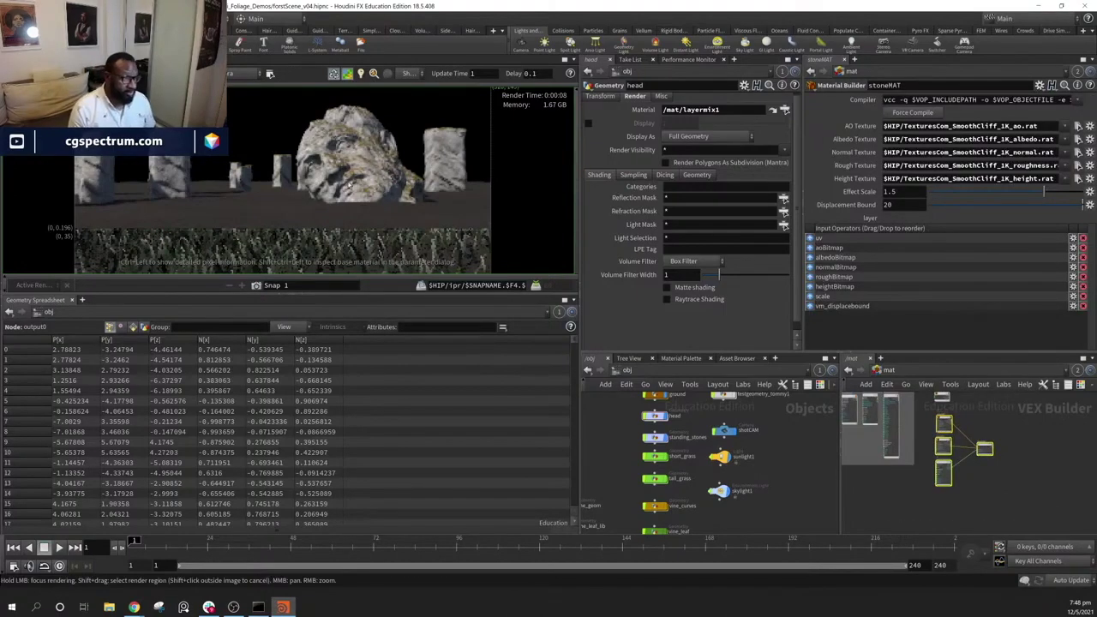
pyautogui.scroll(-2, 385, 196)
pyautogui.moveTo(431, 161)
pyautogui.mouseDown(button='middle')
pyautogui.moveTo(430, 190)
pyautogui.moveTo(431, 168)
pyautogui.mouseUp(button='middle')
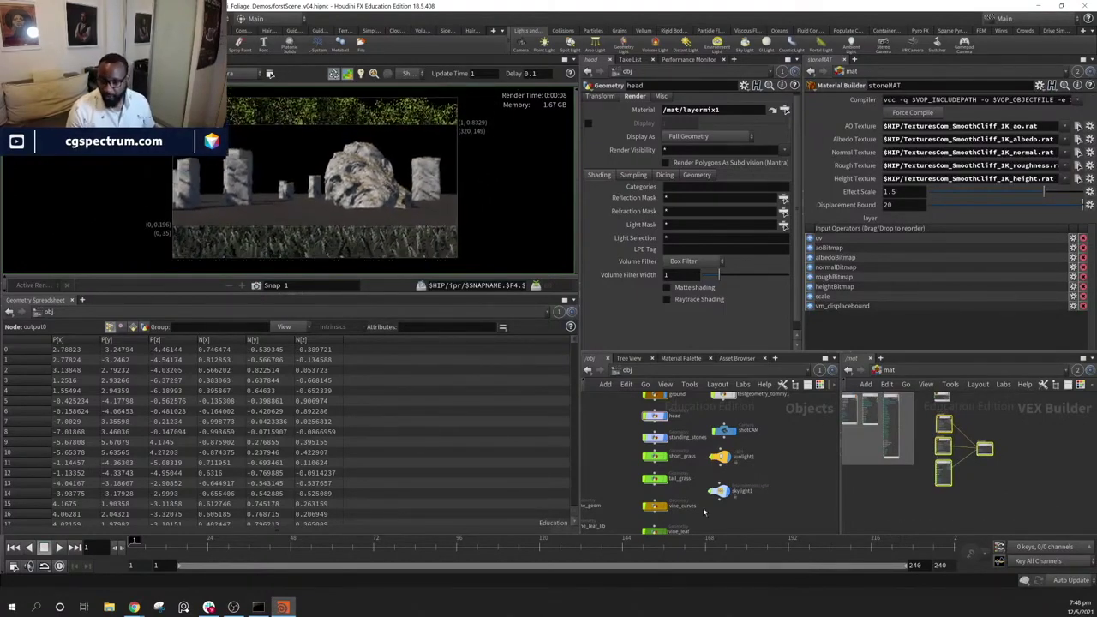
# Turn on the display of the vine_leaf and vine_curves objects so the vines are included in the render
pyautogui.scroll(-2, 700, 437)
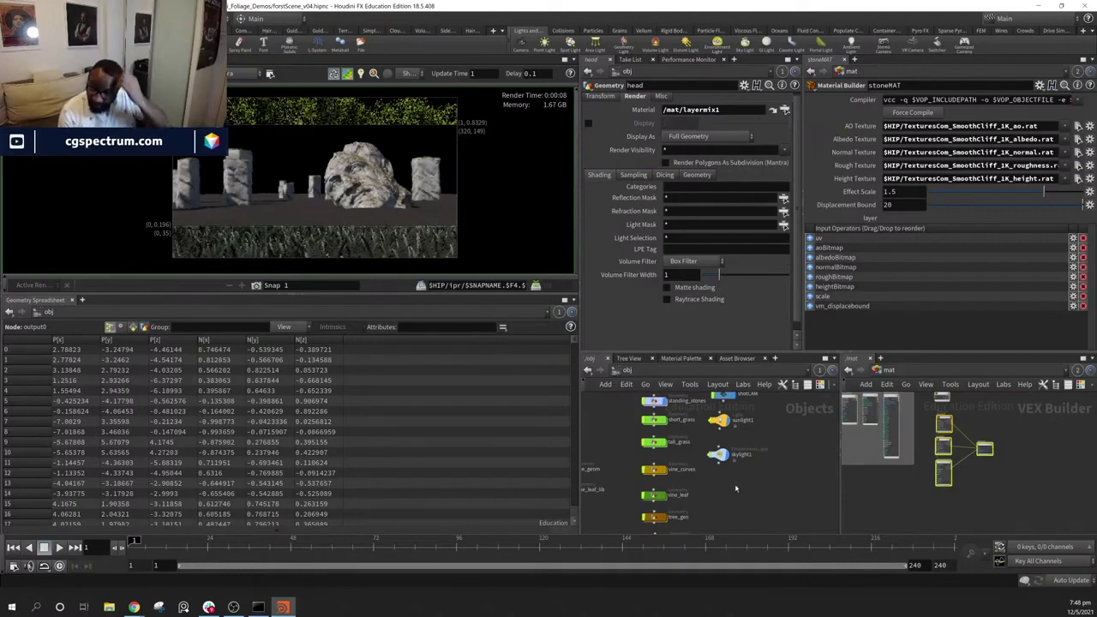
pyautogui.click(666, 499)
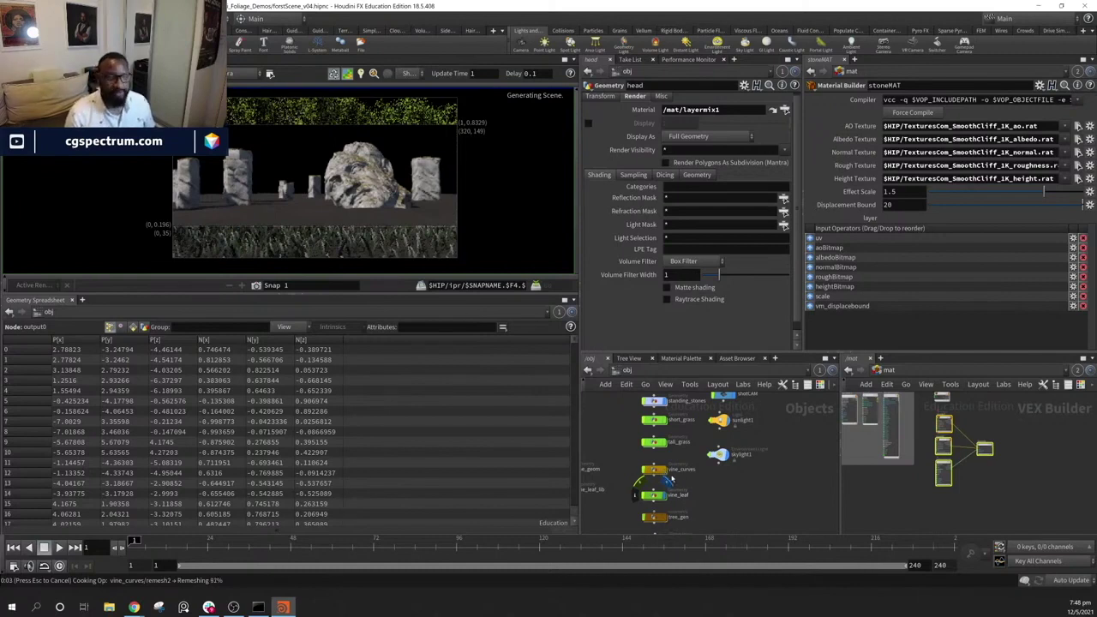
pyautogui.click(667, 473)
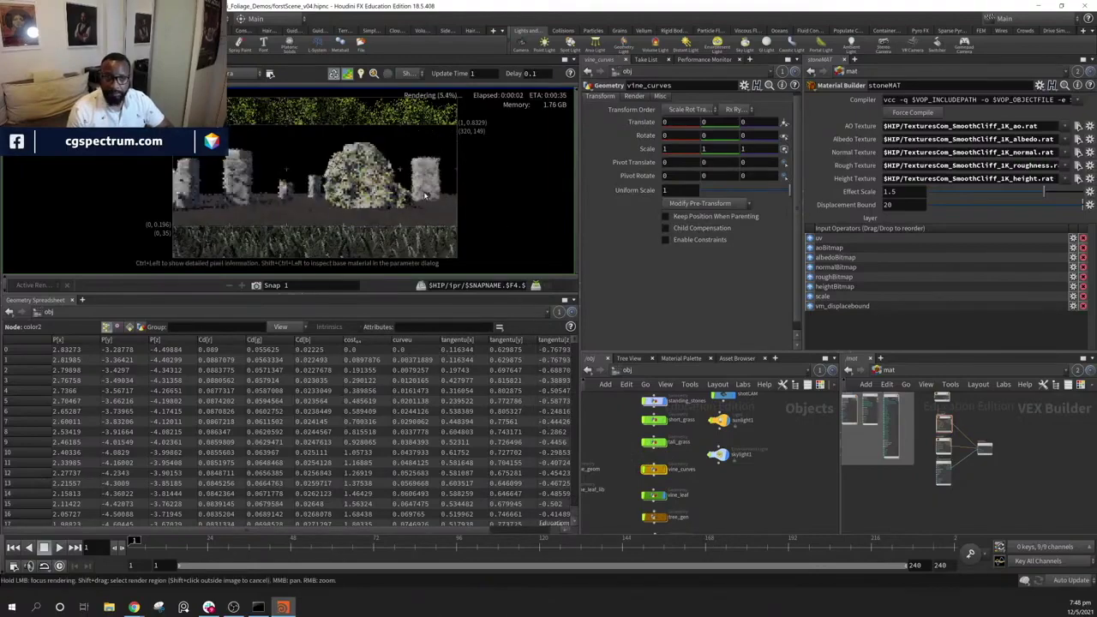
# Examine the vines rendered over the head, both up close and within the whole shot
pyautogui.scroll(4, 425, 195)
pyautogui.moveTo(425, 195); pyautogui.dragTo(367, 196, button='middle')
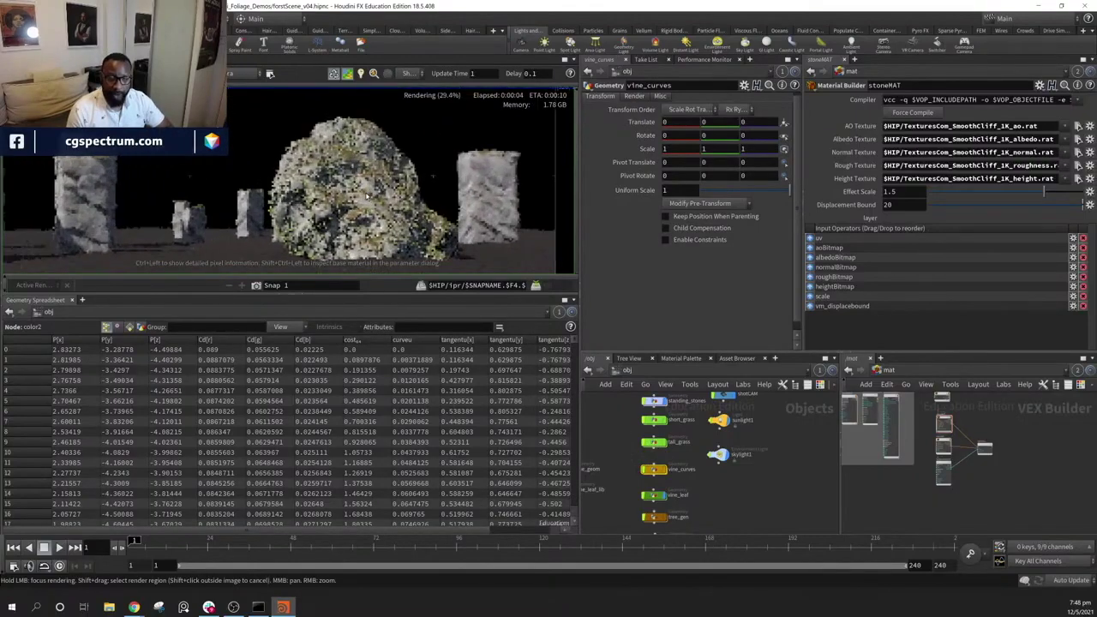
pyautogui.scroll(1, 368, 195)
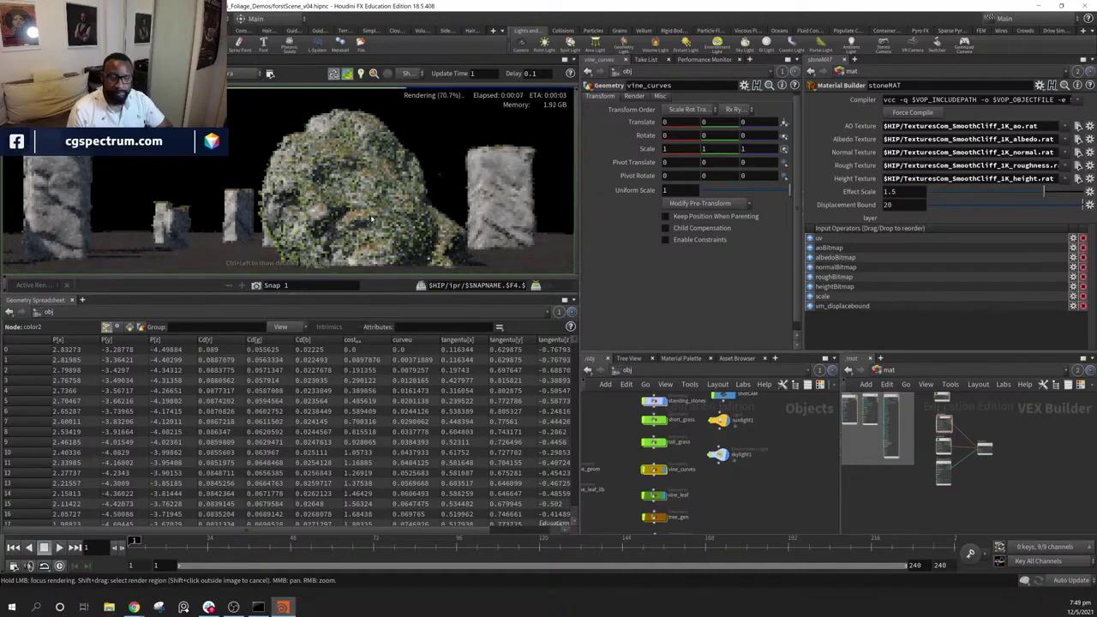
pyautogui.moveTo(372, 213); pyautogui.dragTo(403, 196, button='middle')
pyautogui.scroll(-3, 407, 198)
pyautogui.scroll(-3, 413, 199)
pyautogui.scroll(1, 412, 205)
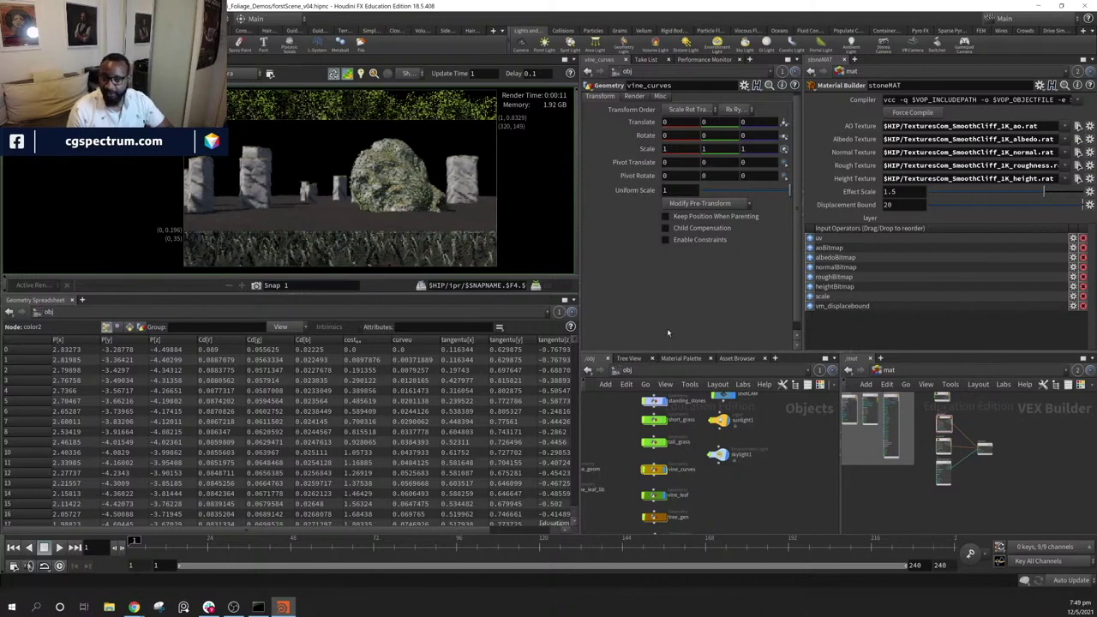
pyautogui.moveTo(403, 198); pyautogui.dragTo(328, 186, button='middle')
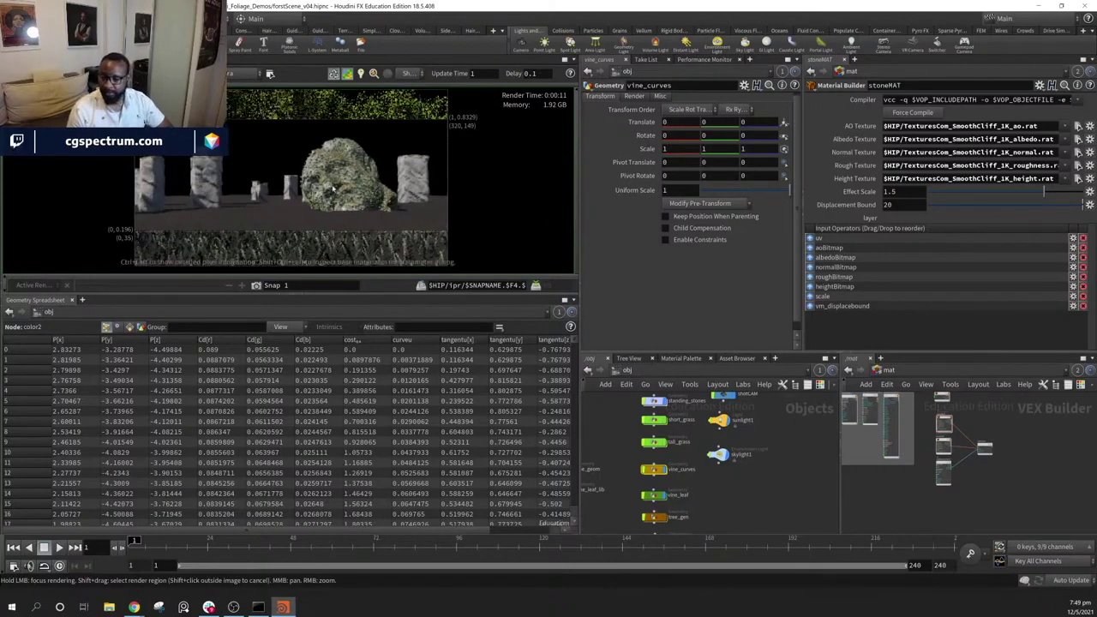
pyautogui.moveTo(339, 200); pyautogui.dragTo(370, 200, button='middle')
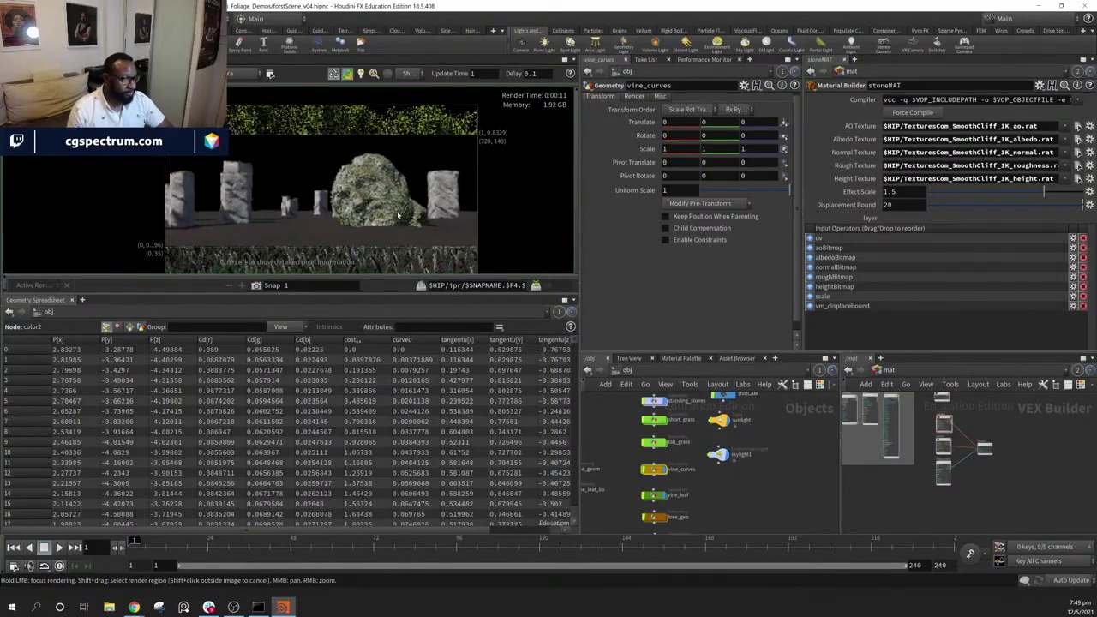
pyautogui.scroll(8, 389, 208)
pyautogui.scroll(-6, 386, 207)
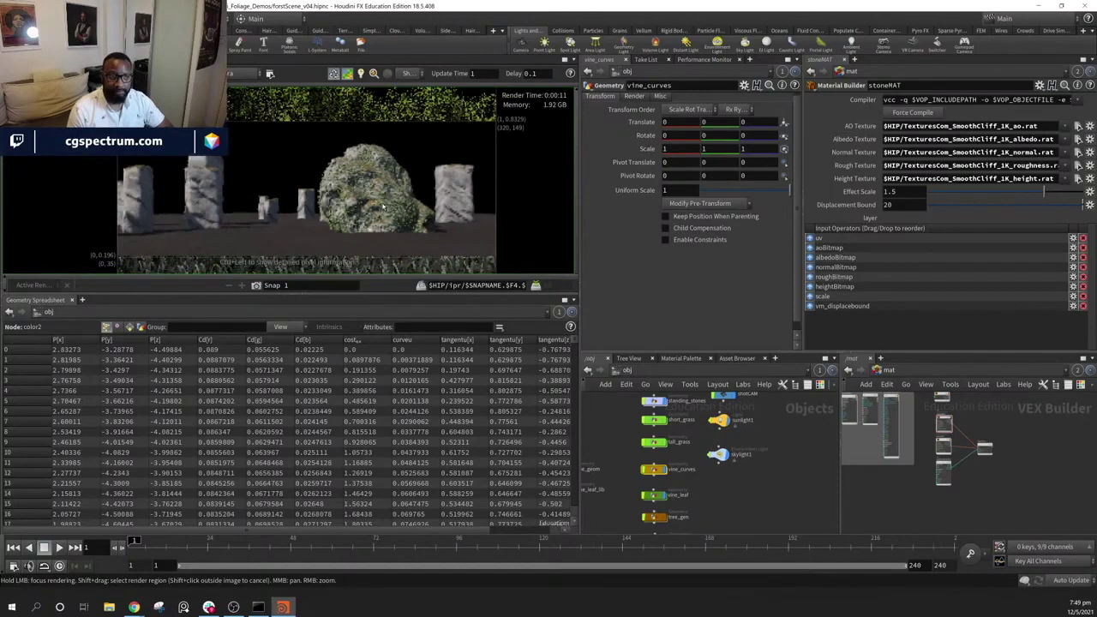
pyautogui.moveTo(386, 209); pyautogui.dragTo(359, 214, button='middle')
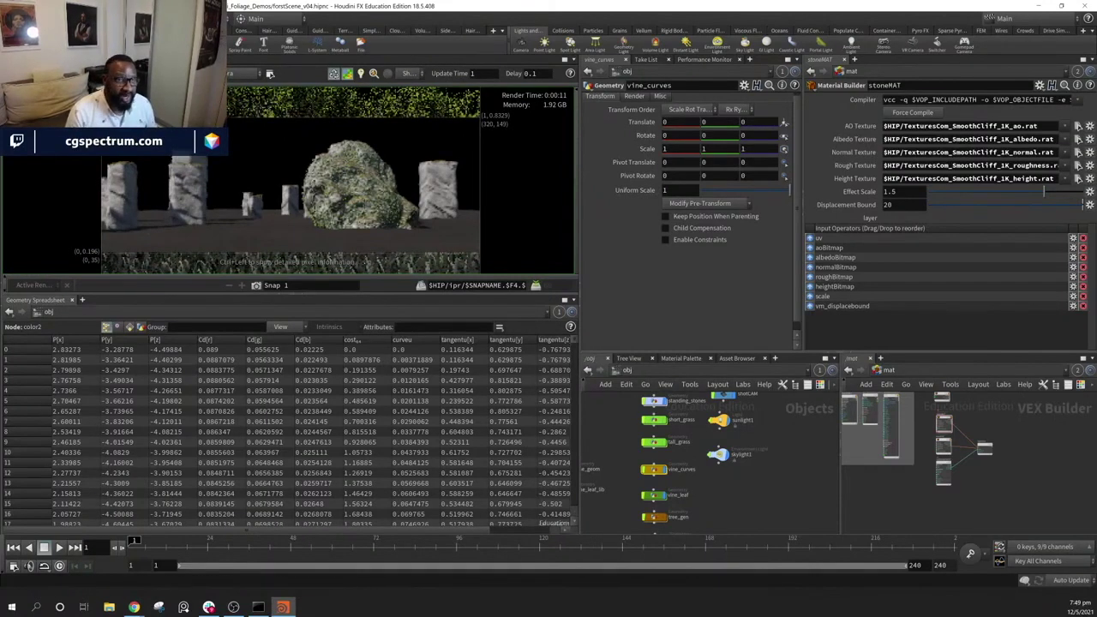
# Set the Mantra render's resolution scale to 1/2 (Half Resolution) and close its settings
pyautogui.click(269, 73)
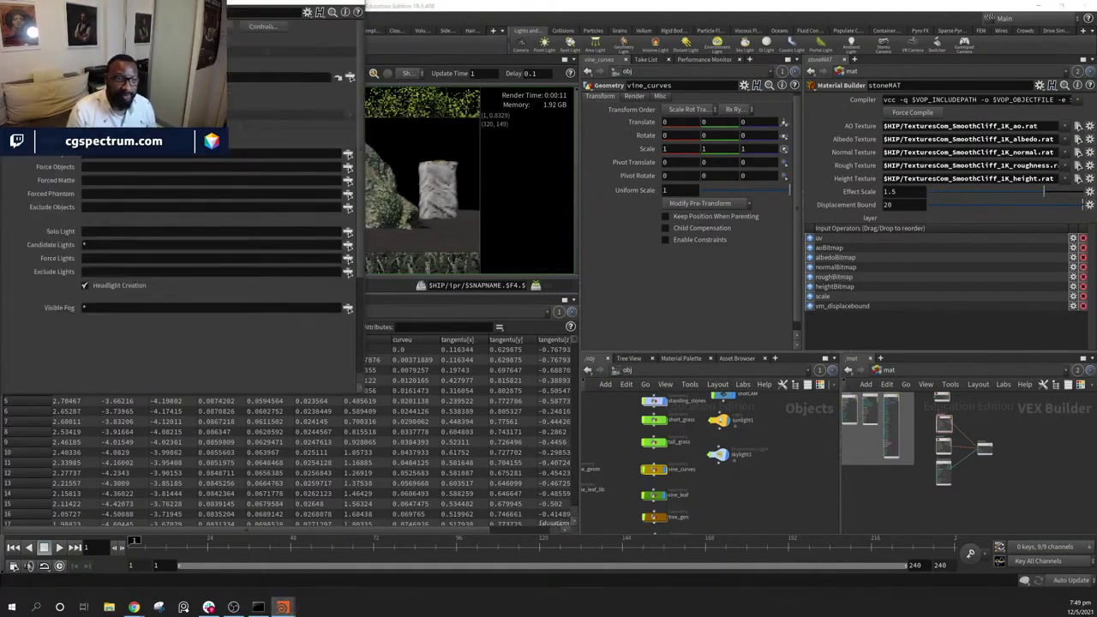
pyautogui.moveTo(145, 12); pyautogui.dragTo(253, 71)
pyautogui.click(251, 162)
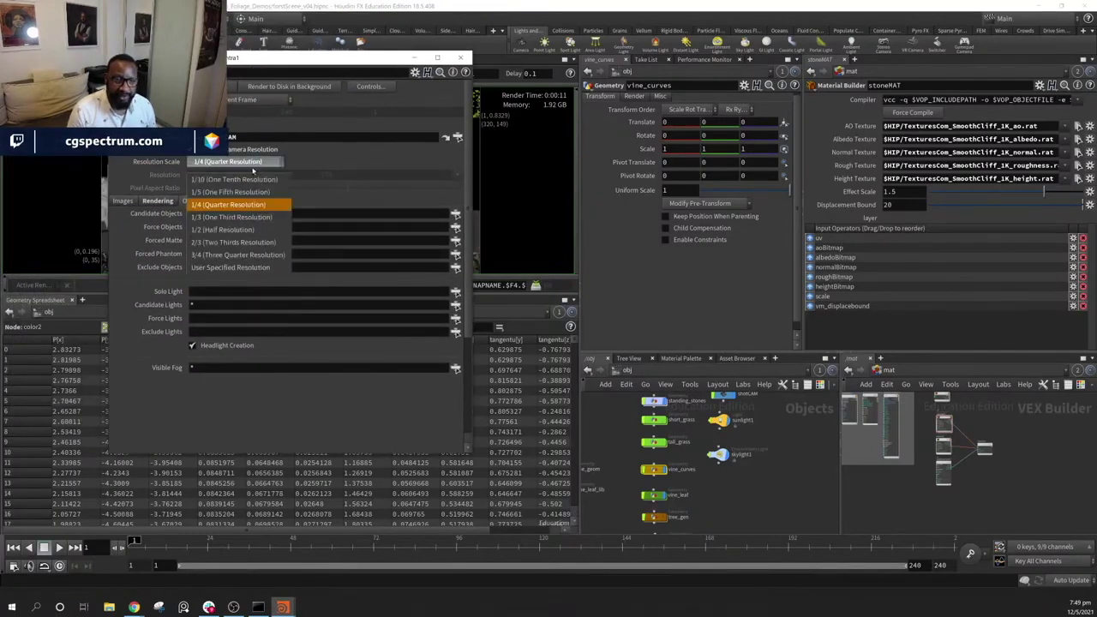
pyautogui.click(225, 230)
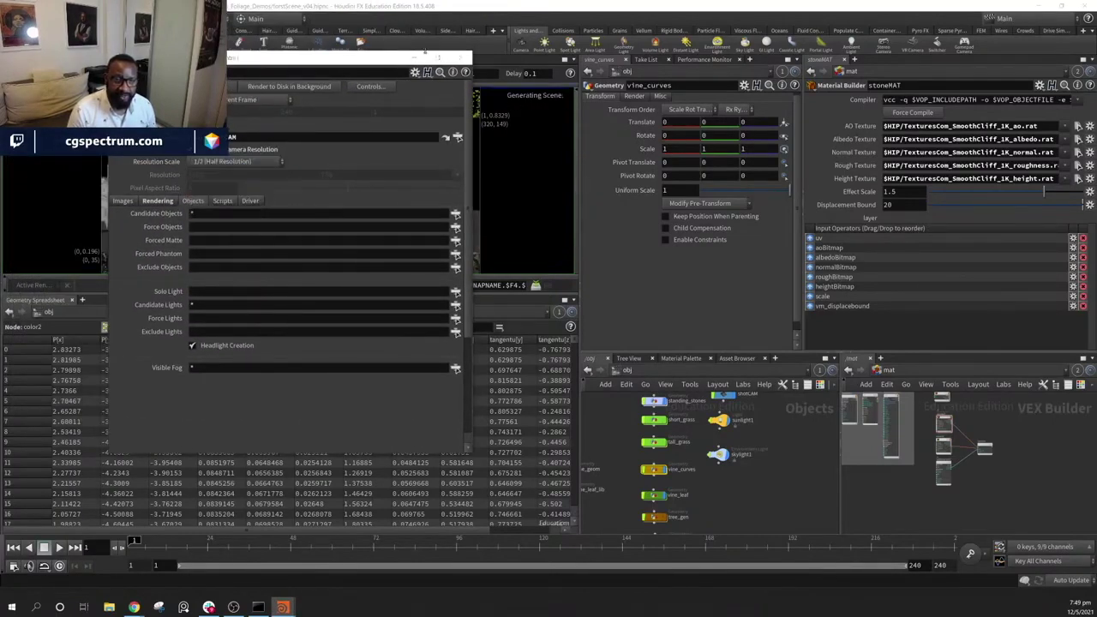
pyautogui.click(460, 56)
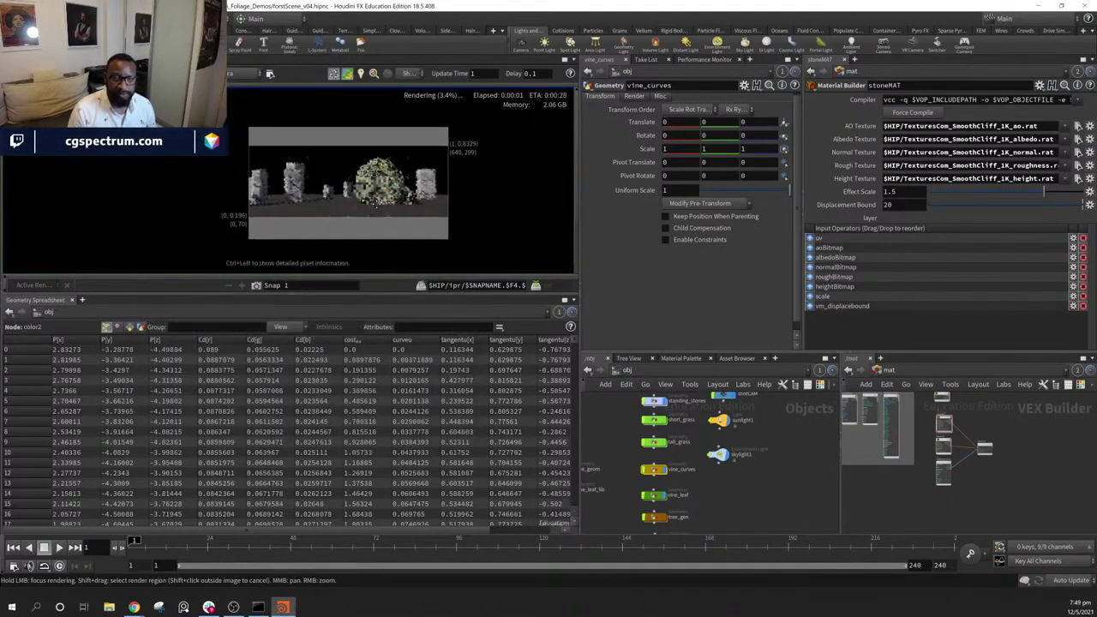
# Limit the render region to the face of the head and examine the vine leaves up close
pyautogui.scroll(4, 377, 201)
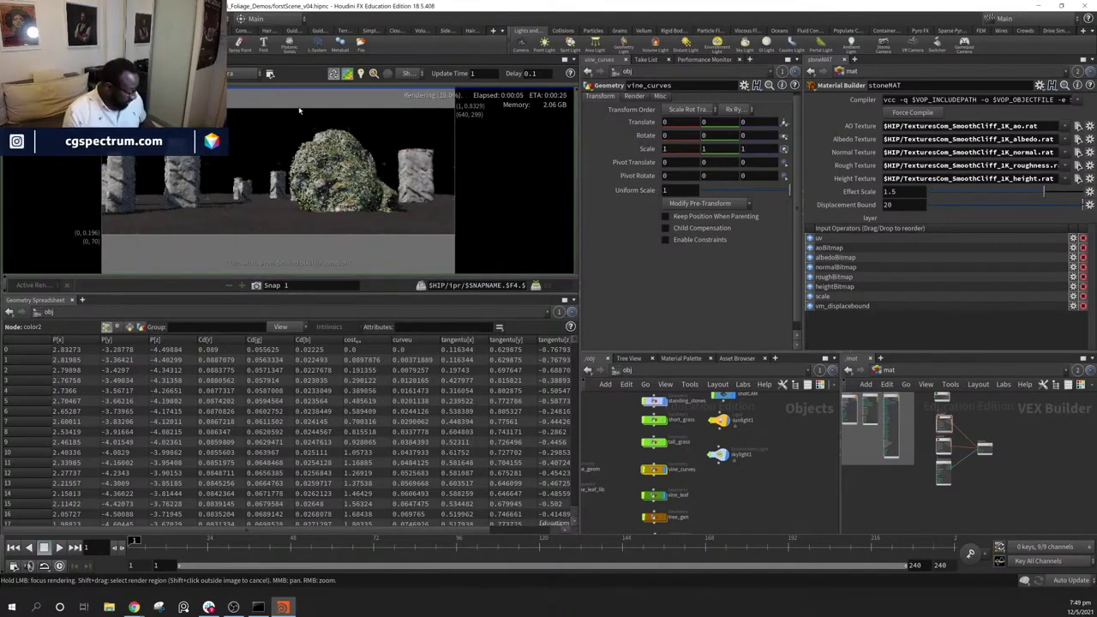
pyautogui.keyDown('shift'); pyautogui.moveTo(290, 129); pyautogui.dragTo(353, 207); pyautogui.keyUp('shift')
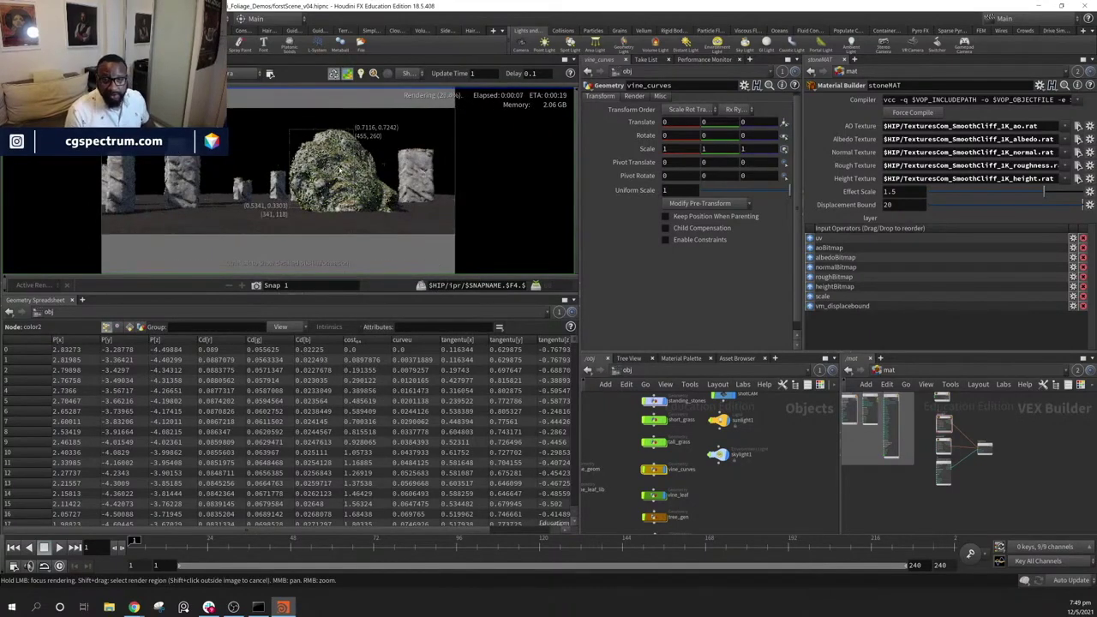
pyautogui.scroll(5, 342, 189)
pyautogui.scroll(-3, 336, 203)
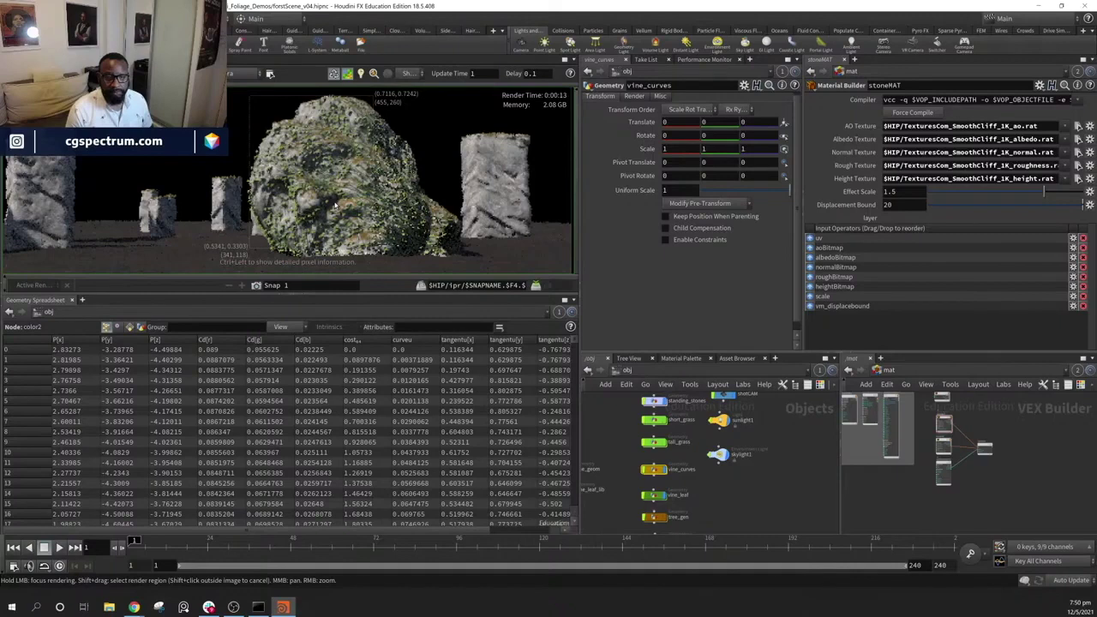
pyautogui.moveTo(305, 198)
pyautogui.mouseDown(button='middle')
pyautogui.moveTo(370, 183)
pyautogui.moveTo(342, 184)
pyautogui.moveTo(331, 210)
pyautogui.moveTo(338, 192)
pyautogui.moveTo(314, 203)
pyautogui.mouseUp(button='middle')
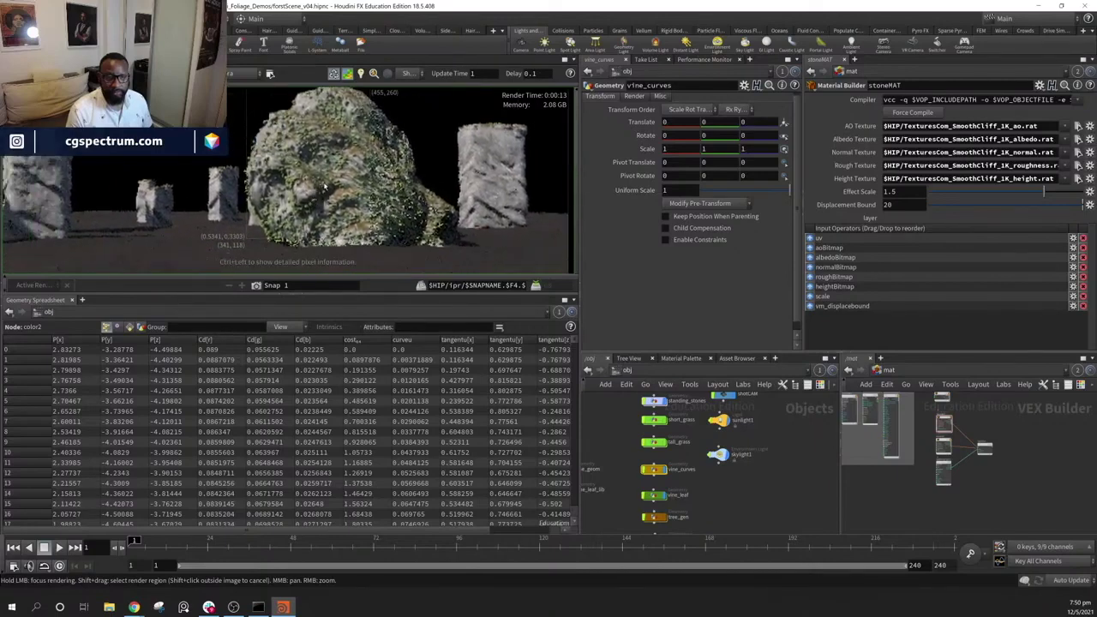
pyautogui.scroll(4, 314, 202)
pyautogui.scroll(1, 359, 199)
pyautogui.moveTo(355, 195); pyautogui.dragTo(282, 169, button='middle')
pyautogui.scroll(2, 340, 187)
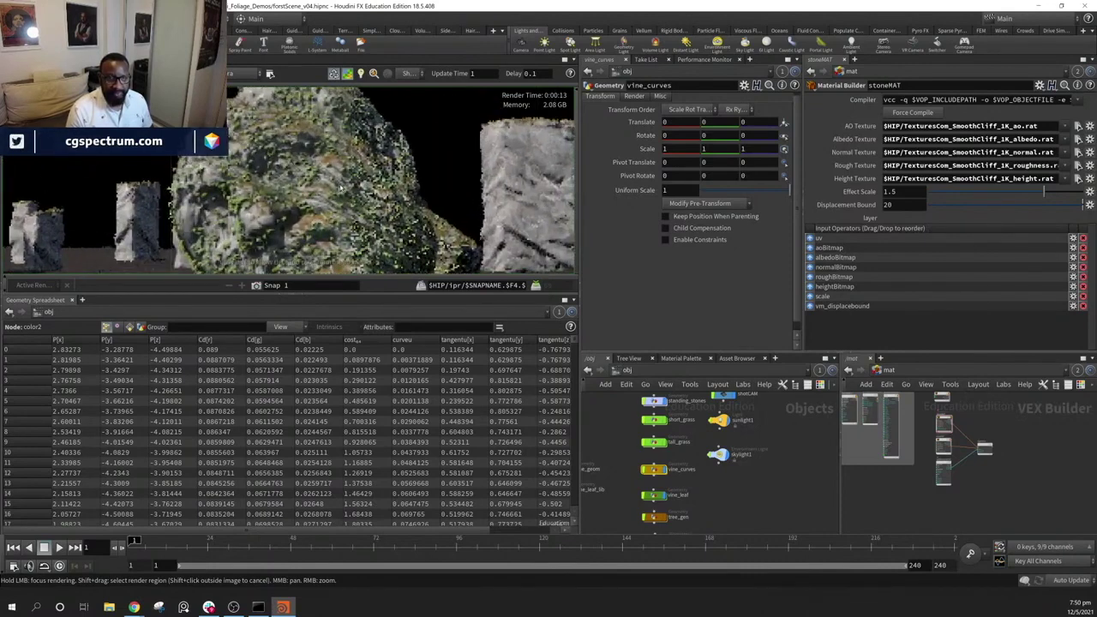
pyautogui.scroll(-5, 342, 202)
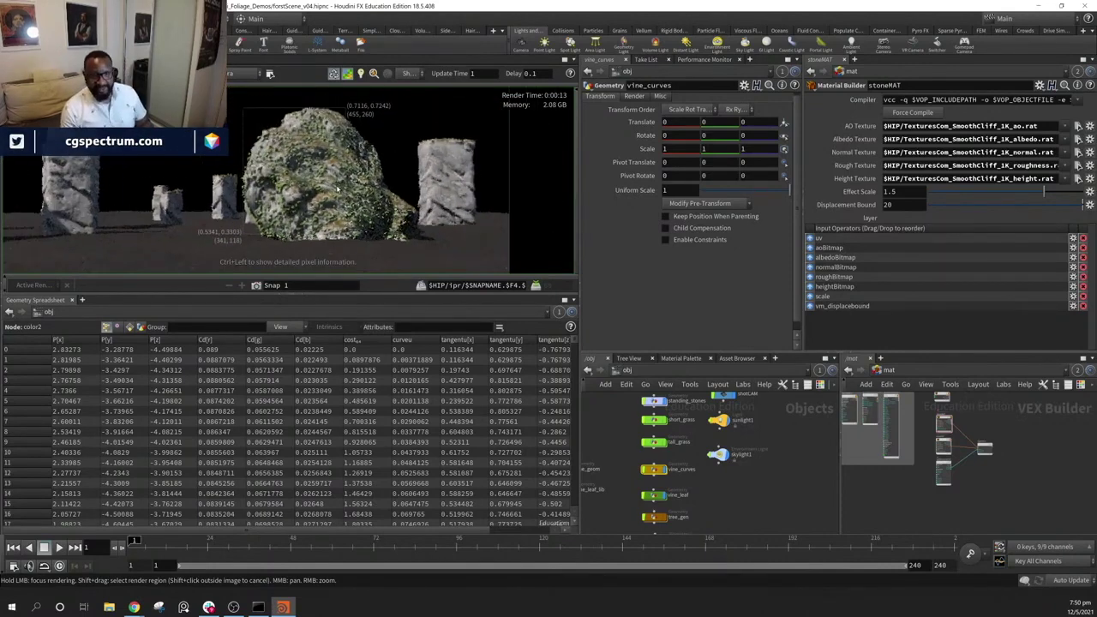
# Redraw the render region to cover the head and the adjacent standing stone, and inspect the result
pyautogui.keyDown('shift'); pyautogui.moveTo(246, 129); pyautogui.dragTo(346, 256); pyautogui.keyUp('shift')
pyautogui.moveTo(347, 255); pyautogui.dragTo(380, 195, button='middle')
pyautogui.moveTo(312, 166); pyautogui.dragTo(247, 147, button='middle')
pyautogui.scroll(-2, 379, 194)
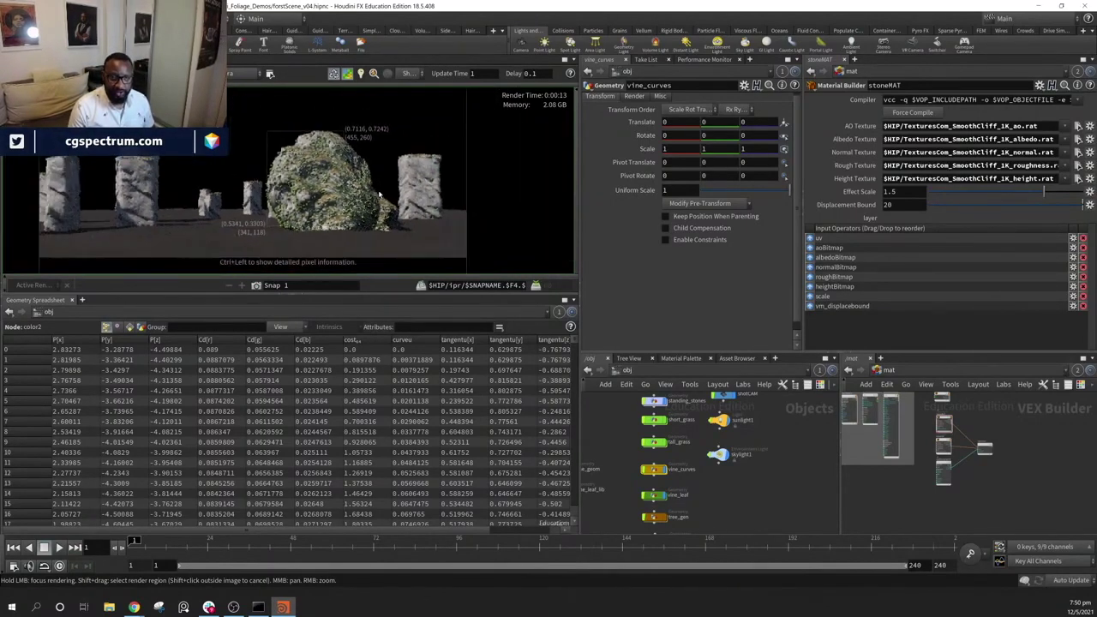
pyautogui.keyDown('shift'); pyautogui.moveTo(241, 230); pyautogui.dragTo(407, 144); pyautogui.keyUp('shift')
pyautogui.scroll(3, 318, 187)
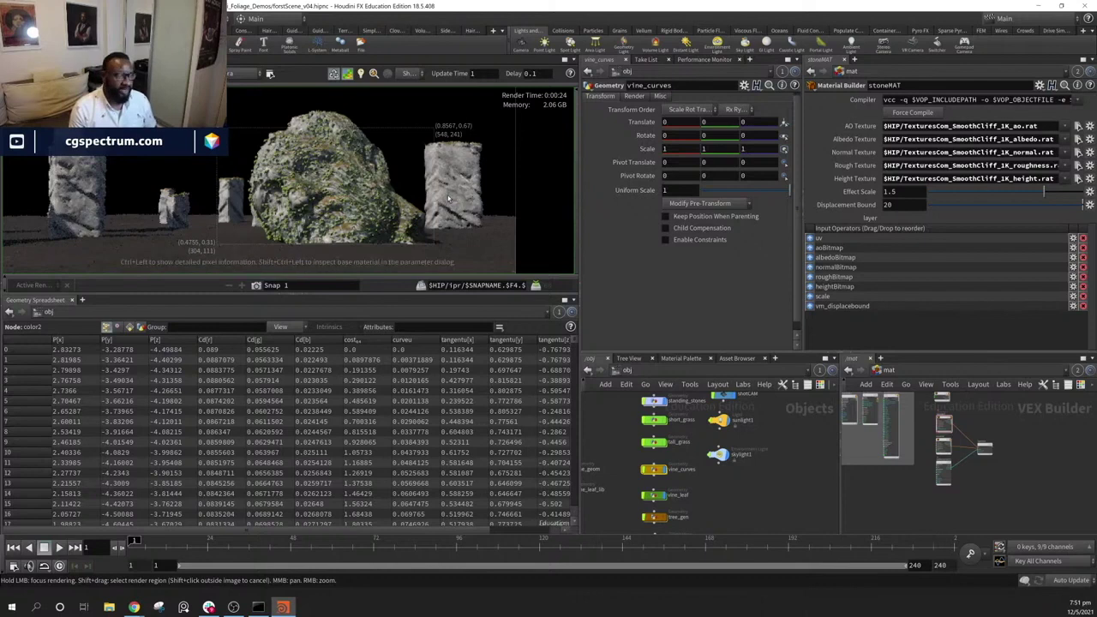
pyautogui.moveTo(372, 219); pyautogui.dragTo(342, 230, button='middle')
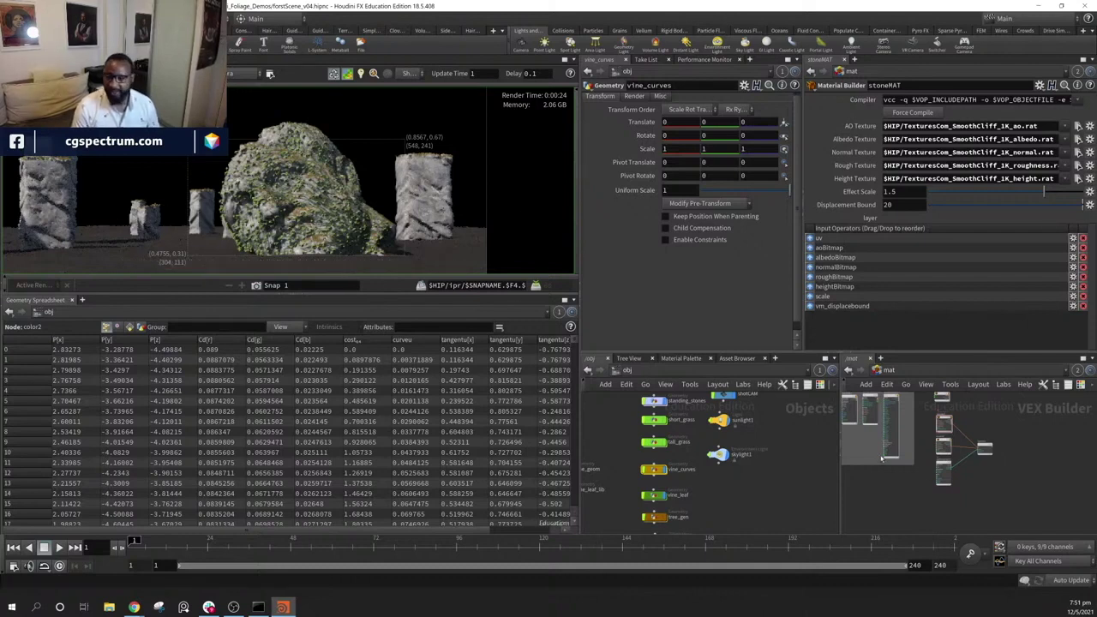
# Widen the vine_curves parameter pane slightly and bring the vine objects into view in the object network
pyautogui.moveTo(737, 498); pyautogui.dragTo(782, 527, button='middle')
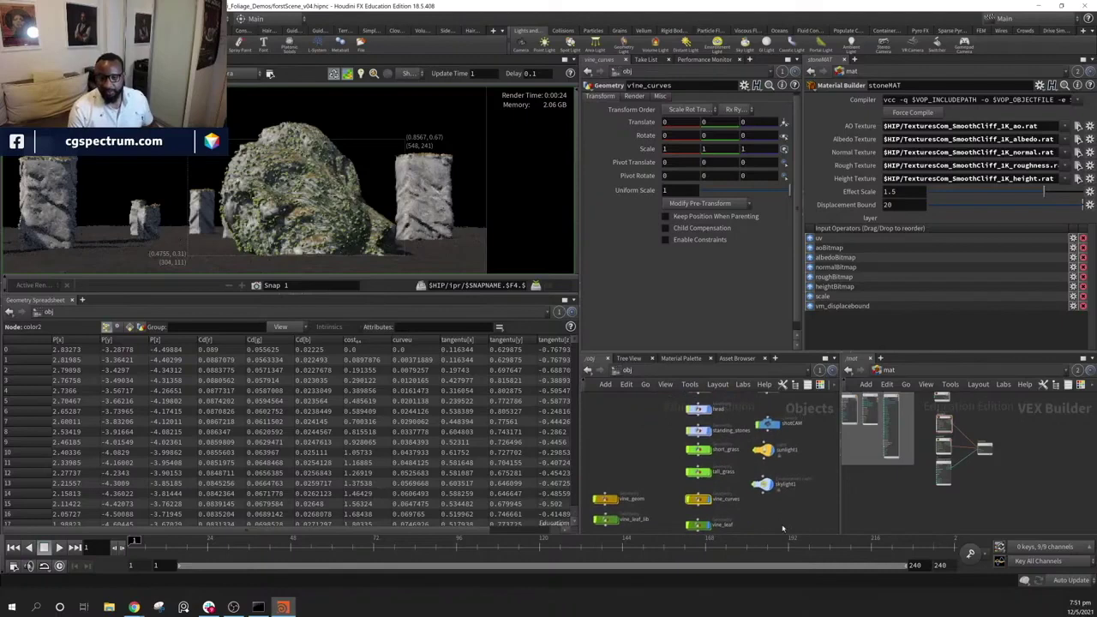
pyautogui.moveTo(804, 315); pyautogui.dragTo(836, 315)
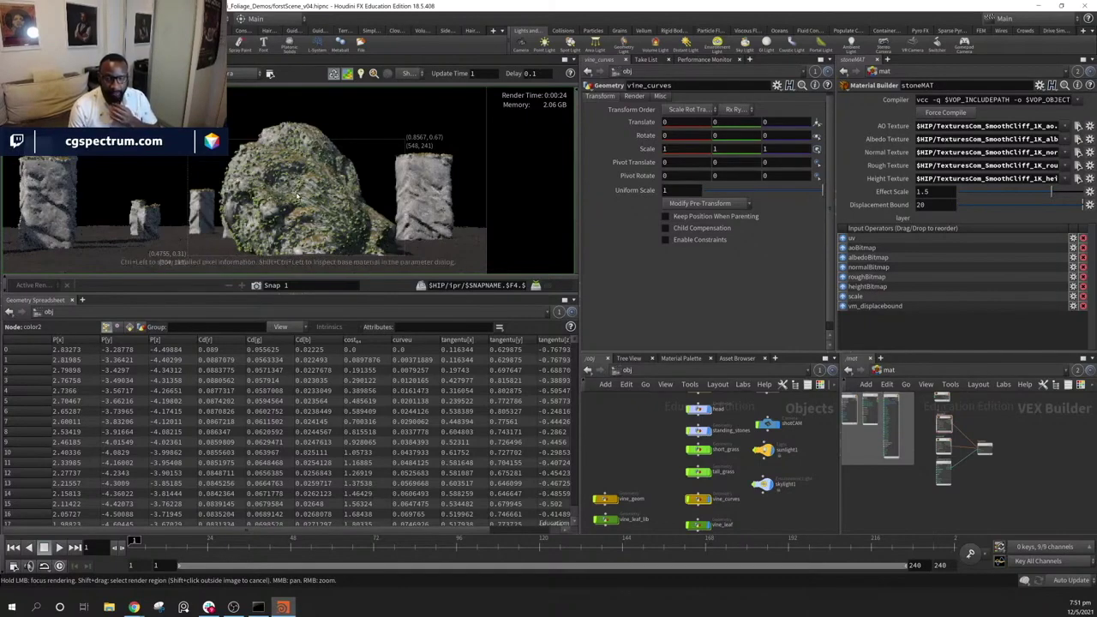
pyautogui.moveTo(757, 509); pyautogui.dragTo(746, 473, button='middle')
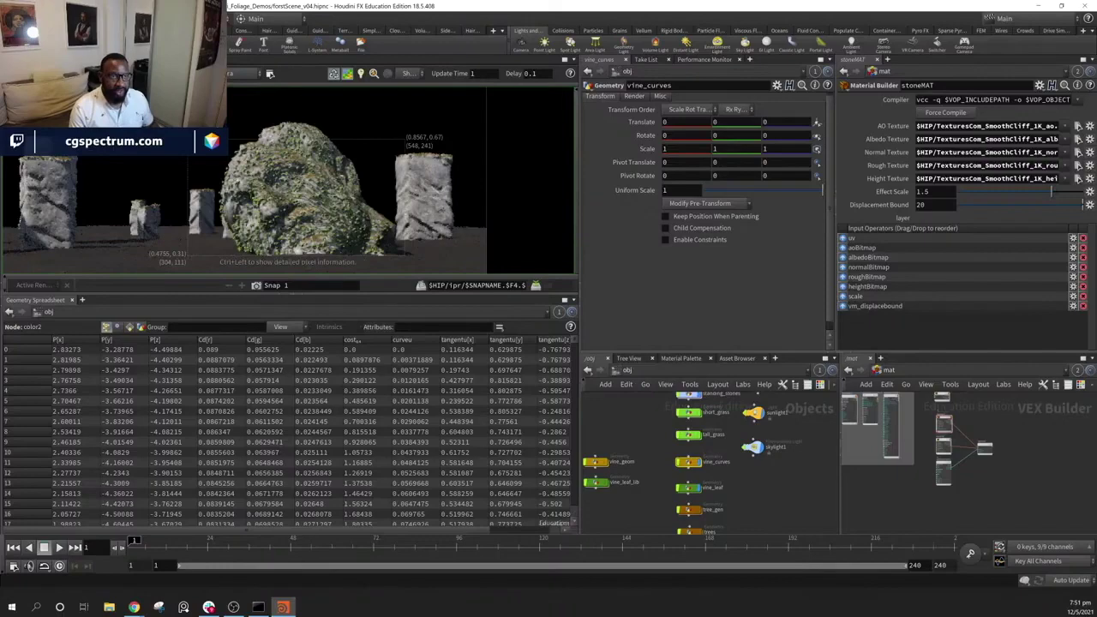
# Switch to the scene viewport and examine the vine curves and leaves from the front and underside of the head
pyautogui.click(27, 60)
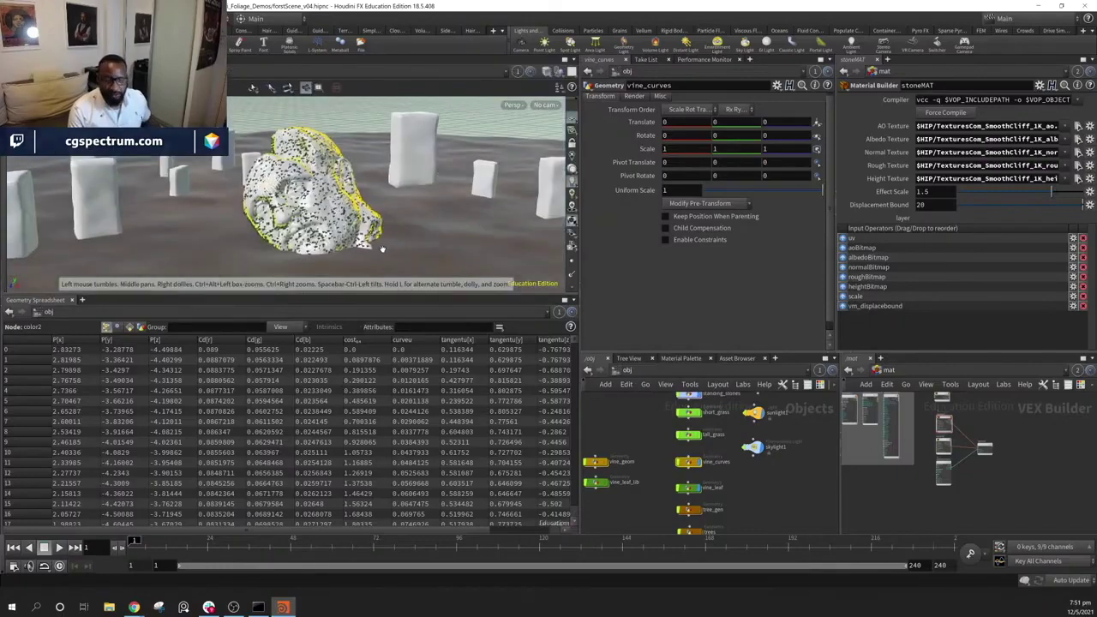
pyautogui.moveTo(333, 241); pyautogui.dragTo(316, 215)
pyautogui.moveTo(316, 215); pyautogui.dragTo(368, 225, button='right')
pyautogui.moveTo(368, 224); pyautogui.dragTo(349, 216, button='middle')
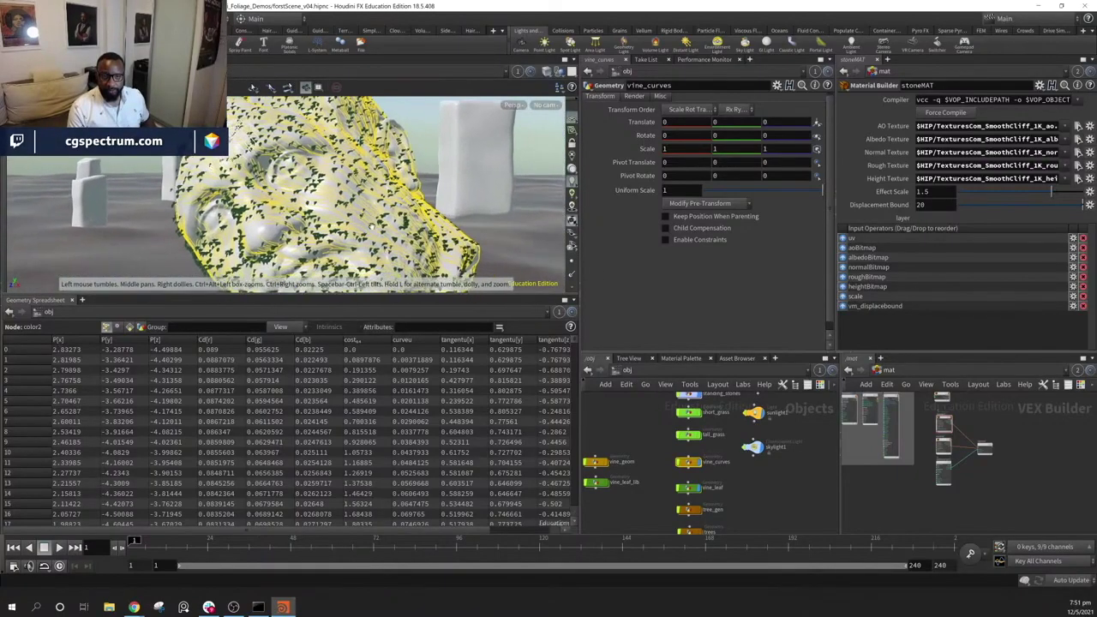
pyautogui.moveTo(754, 480); pyautogui.dragTo(750, 490, button='middle')
pyautogui.moveTo(278, 171); pyautogui.dragTo(369, 255)
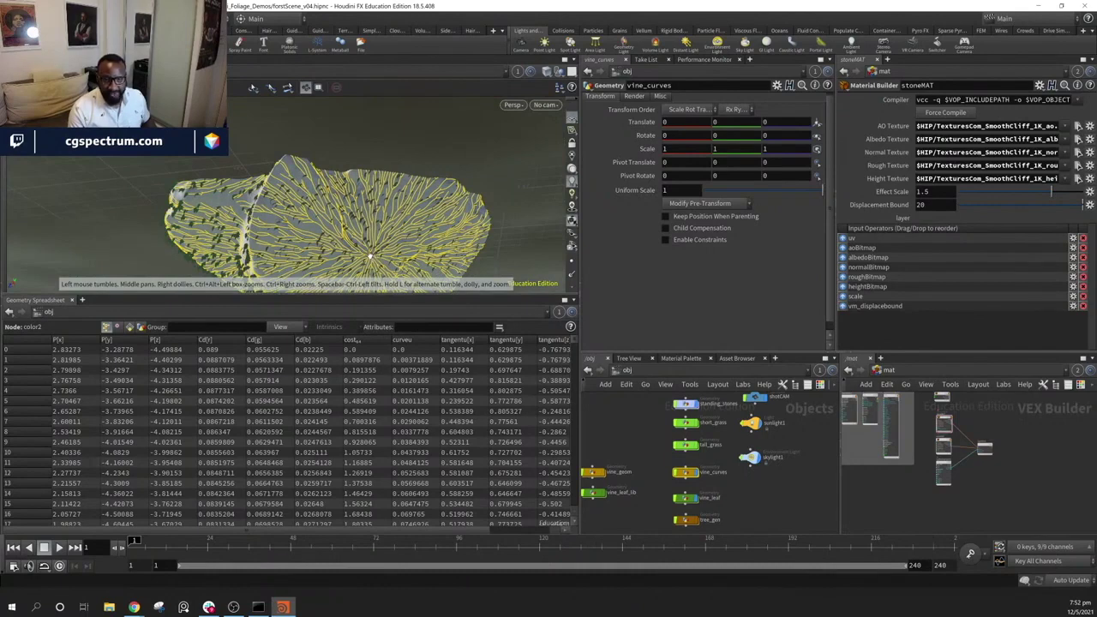
pyautogui.moveTo(430, 221); pyautogui.dragTo(360, 206)
# Enter the vine_curves geometry network and hide the other objects in the viewport
pyautogui.moveTo(759, 501)
pyautogui.mouseDown(button='middle')
pyautogui.moveTo(768, 491)
pyautogui.moveTo(770, 501)
pyautogui.mouseUp(button='middle')
pyautogui.doubleClick(699, 473)
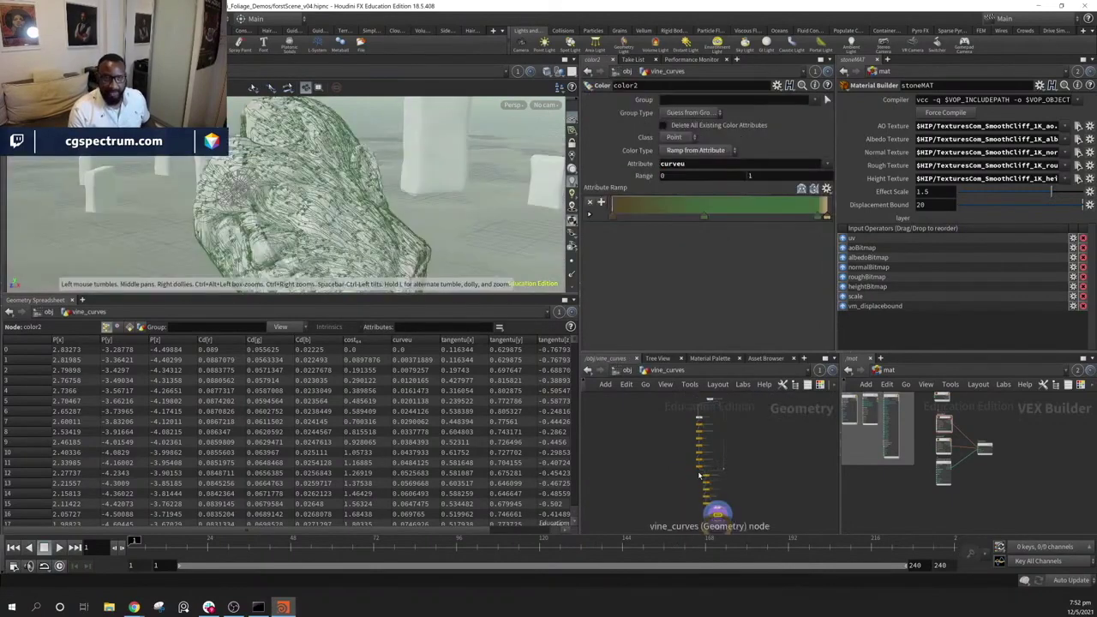
pyautogui.click(559, 72)
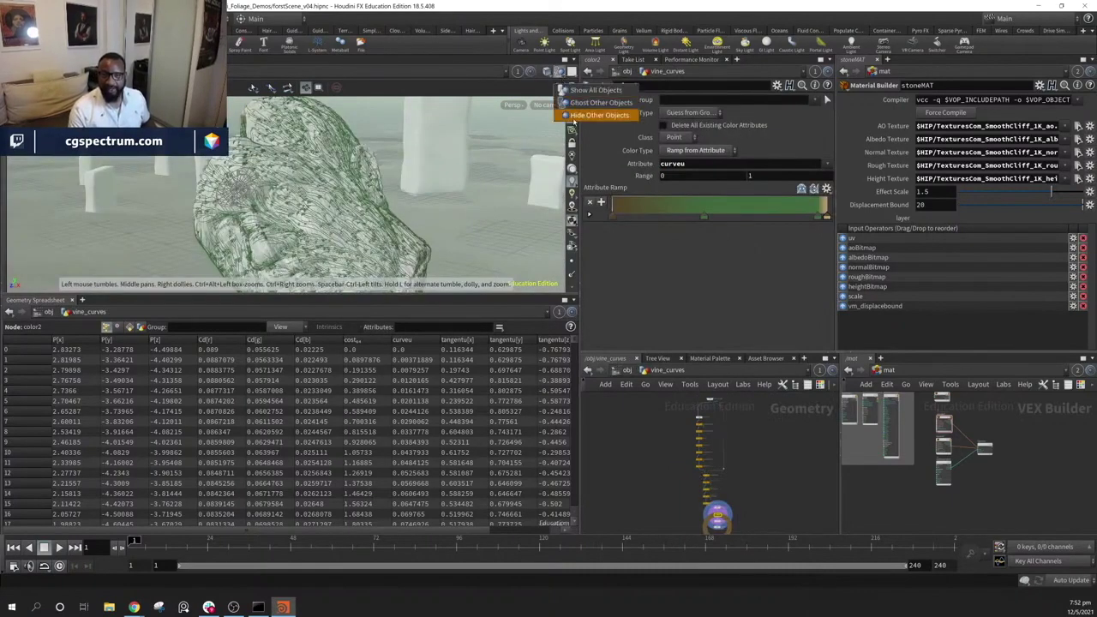
pyautogui.click(599, 115)
pyautogui.moveTo(403, 197); pyautogui.dragTo(869, 561)
# Display object_merge1 and then remesh2 at the start of the vine_curves network to review the head geometry
pyautogui.scroll(5, 755, 437)
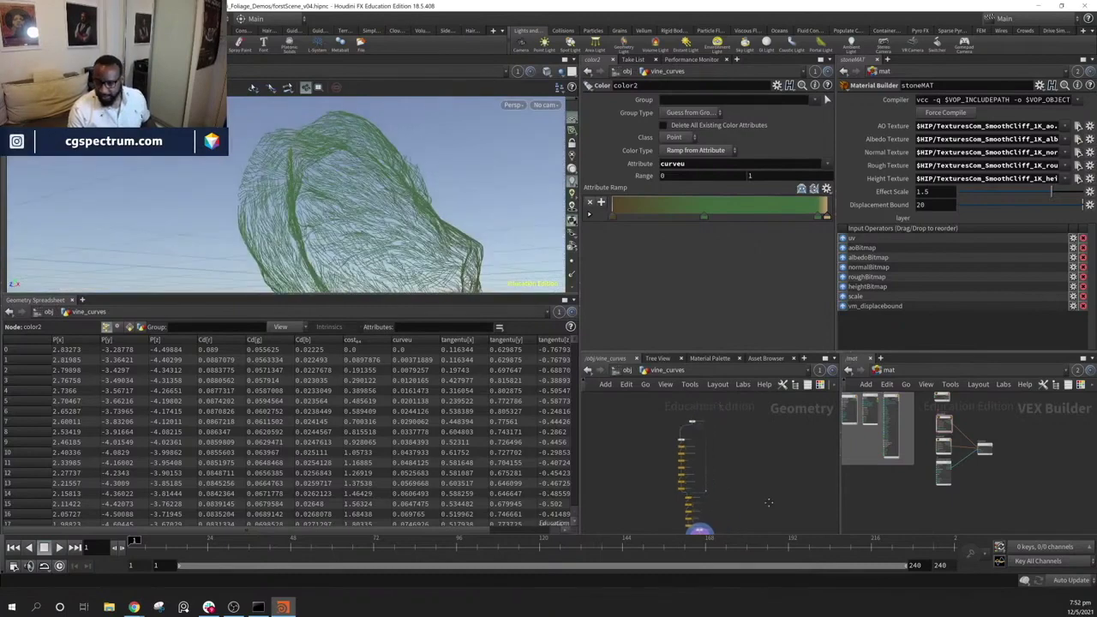
pyautogui.moveTo(729, 475); pyautogui.dragTo(807, 555, button='middle')
pyautogui.scroll(1, 691, 458)
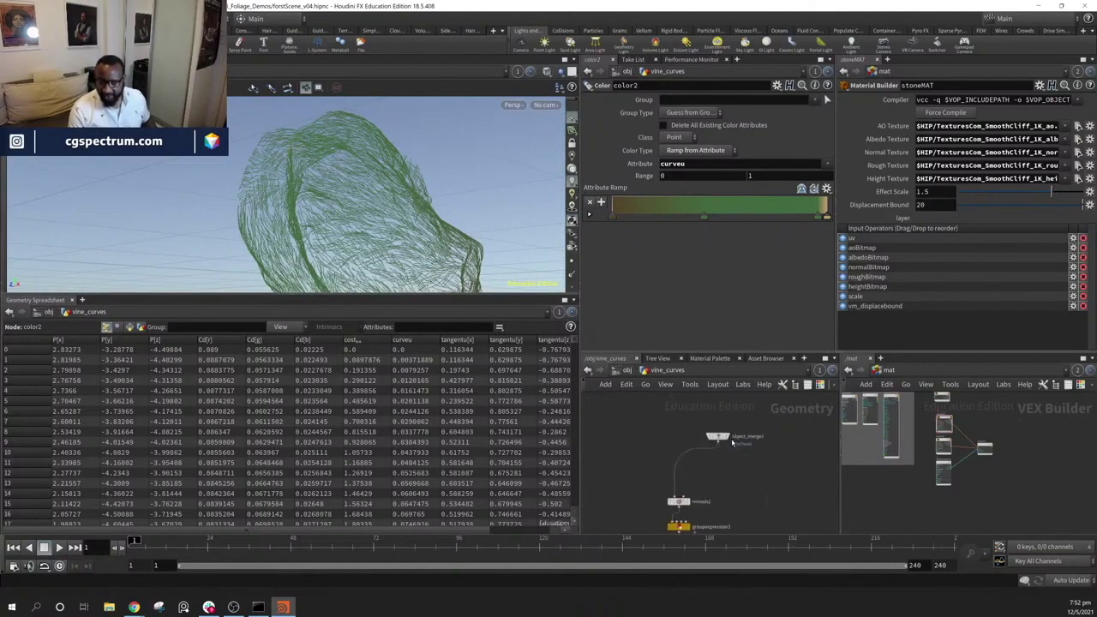
pyautogui.click(730, 448)
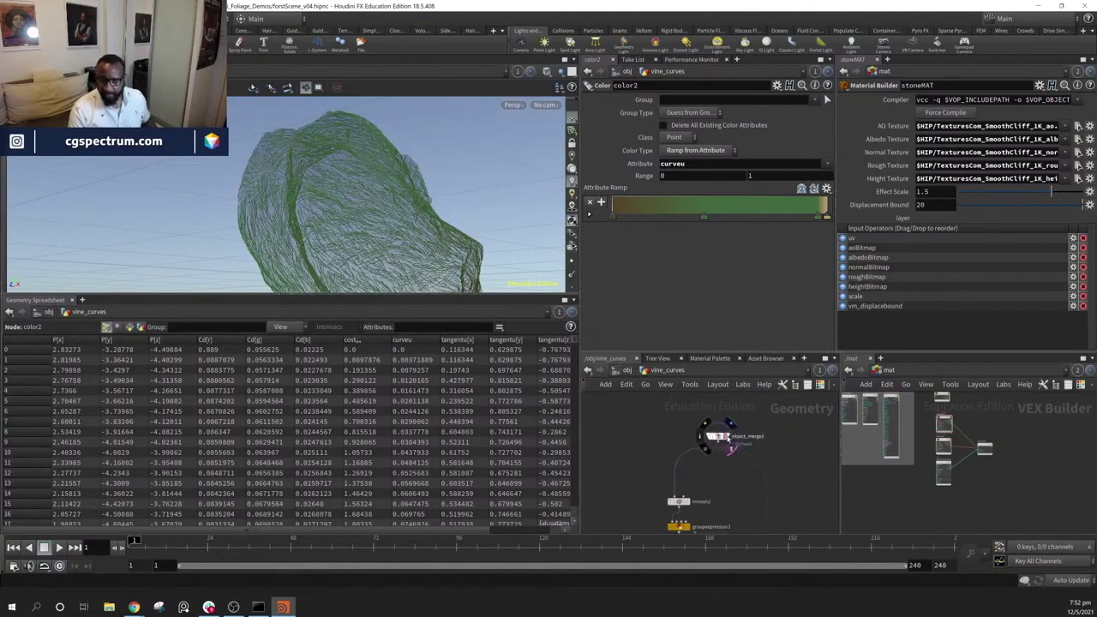
pyautogui.click(727, 438)
pyautogui.moveTo(706, 498)
pyautogui.mouseDown(button='middle')
pyautogui.moveTo(690, 464)
pyautogui.moveTo(742, 433)
pyautogui.mouseUp(button='middle')
pyautogui.click(672, 467)
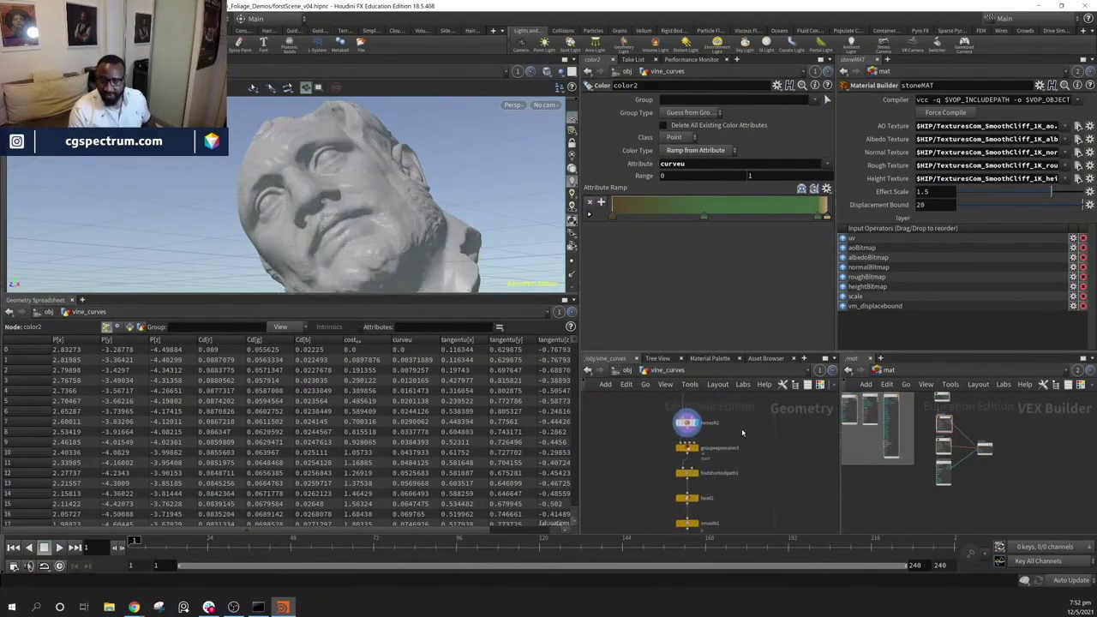
# Display groupexpression3 and toggle its end and start groups off and on to examine the points each one selects
pyautogui.scroll(3, 711, 463)
pyautogui.moveTo(352, 168)
pyautogui.keyDown('alt'); pyautogui.mouseDown()
pyautogui.moveTo(332, 193)
pyautogui.moveTo(370, 222)
pyautogui.moveTo(463, 214)
pyautogui.moveTo(423, 229)
pyautogui.moveTo(385, 221)
pyautogui.mouseUp(); pyautogui.keyUp('alt')
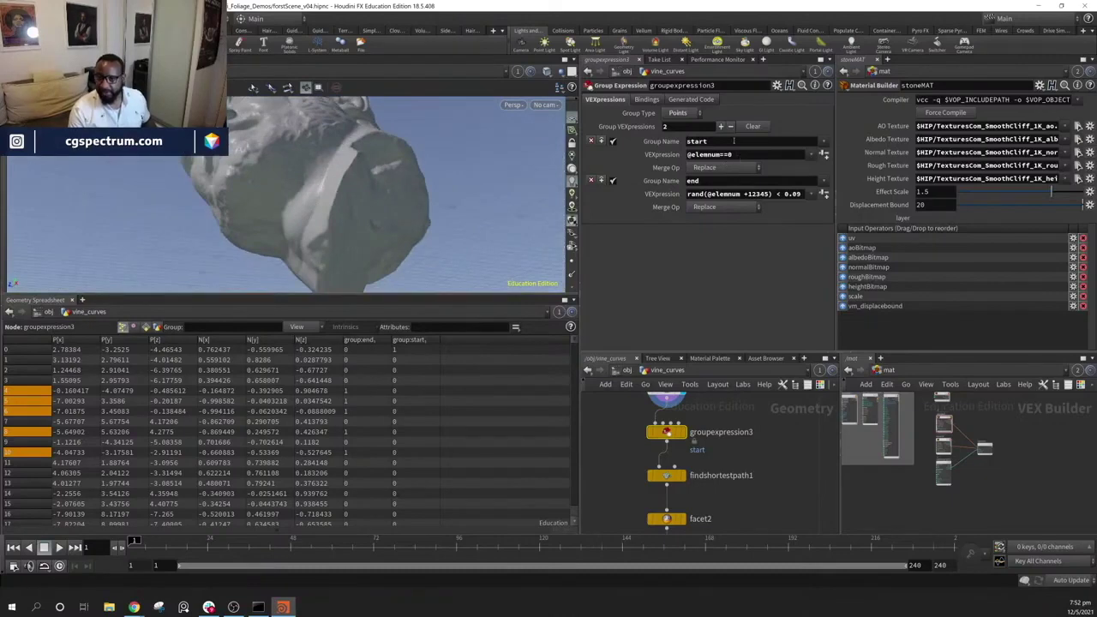
pyautogui.click(681, 432)
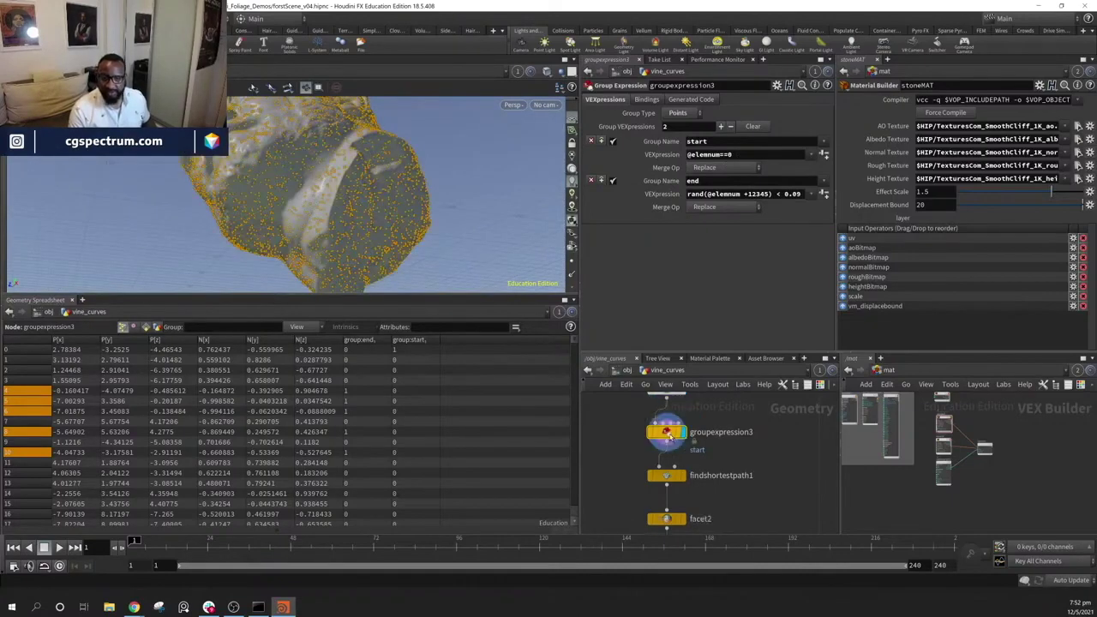
pyautogui.keyDown('alt'); pyautogui.moveTo(384, 219); pyautogui.dragTo(369, 236); pyautogui.keyUp('alt')
pyautogui.click(613, 181)
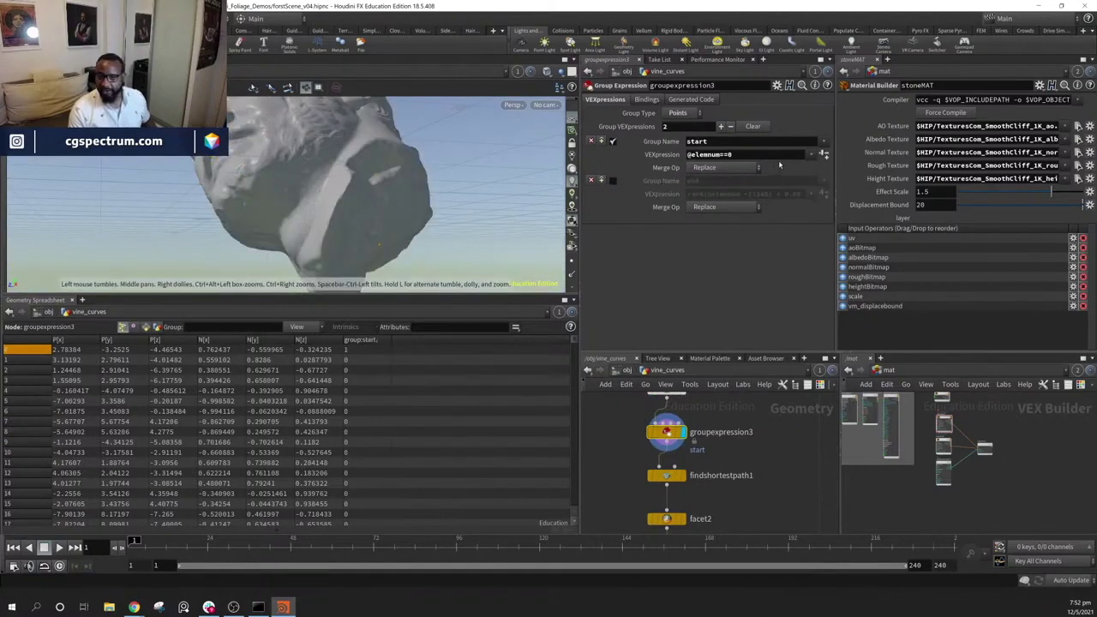
pyautogui.click(612, 180)
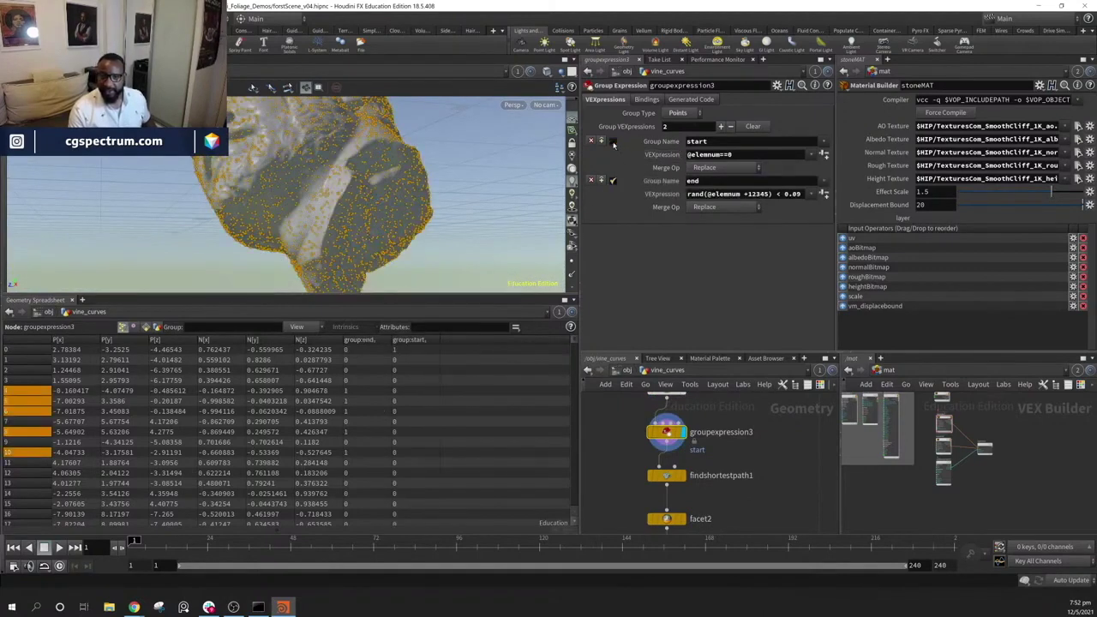
pyautogui.click(612, 142)
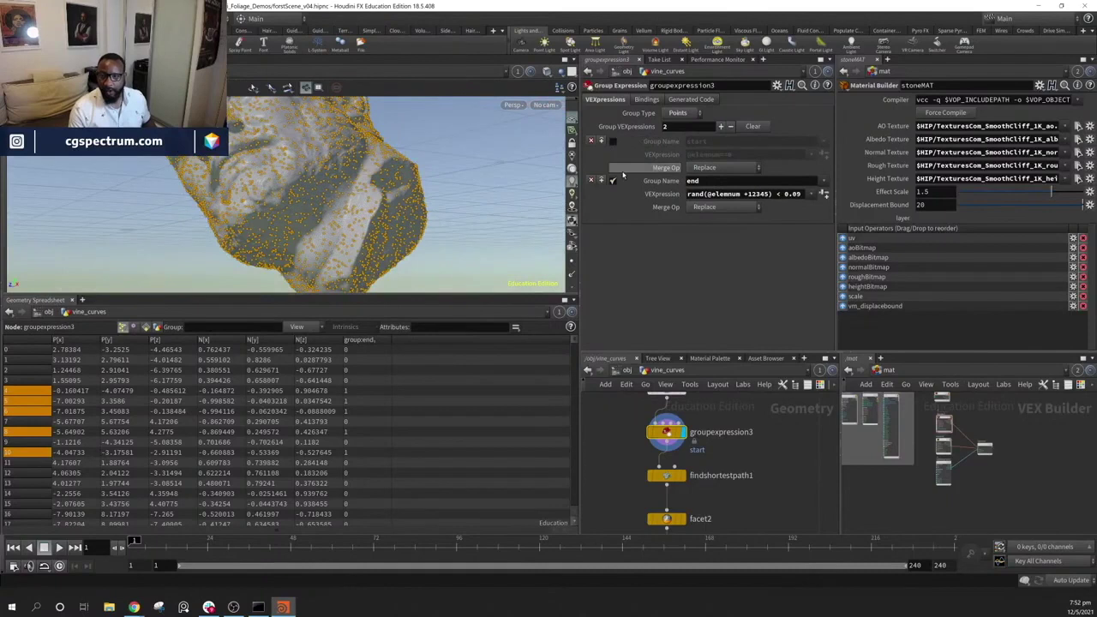
pyautogui.click(612, 141)
# Duplicate the object_merge1 node that brings in the head and place the copy beside the original
pyautogui.moveTo(746, 418); pyautogui.dragTo(732, 465, button='middle')
pyautogui.scroll(-5, 733, 463)
pyautogui.moveTo(755, 471); pyautogui.dragTo(731, 476, button='middle')
pyautogui.scroll(2, 676, 470)
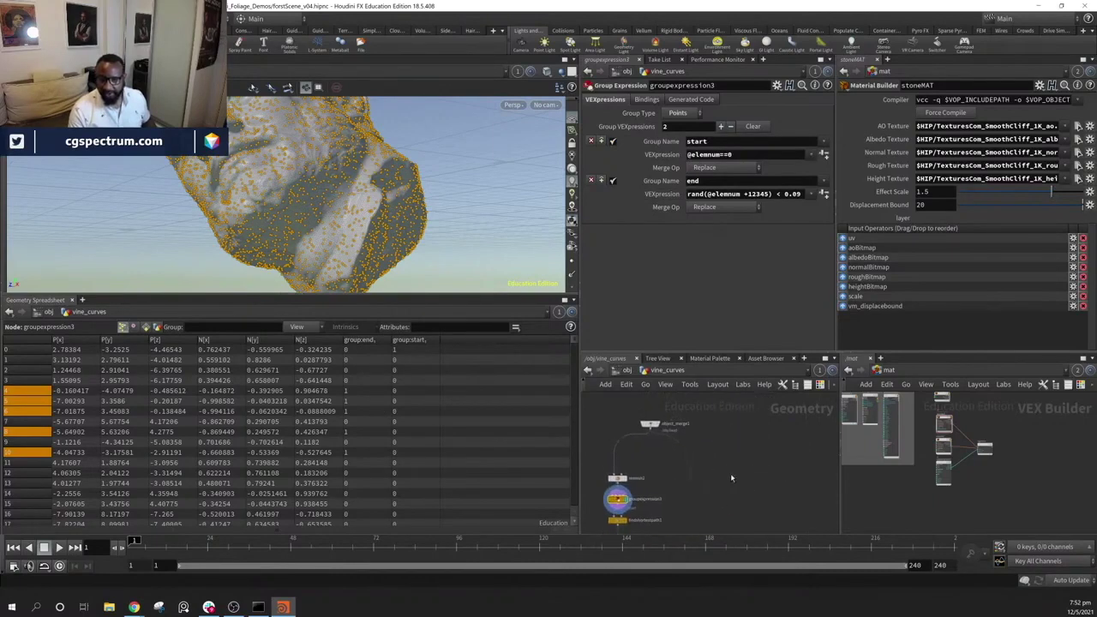
pyautogui.scroll(4, 686, 447)
pyautogui.moveTo(602, 478); pyautogui.dragTo(755, 511, button='middle')
pyautogui.click(776, 441)
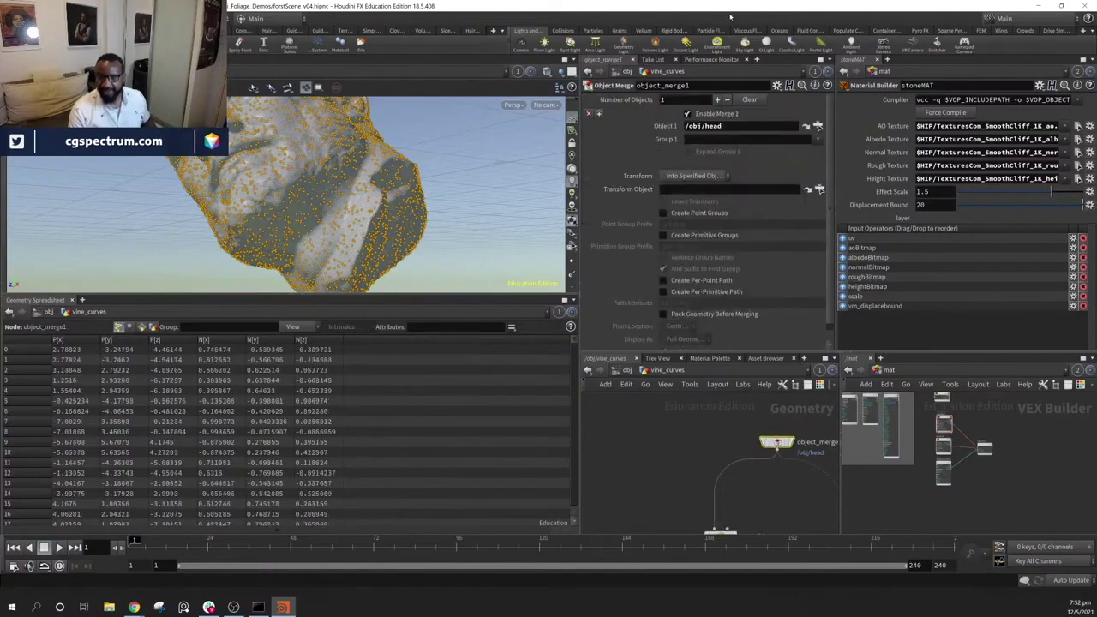
pyautogui.moveTo(671, 431); pyautogui.dragTo(706, 429, button='middle')
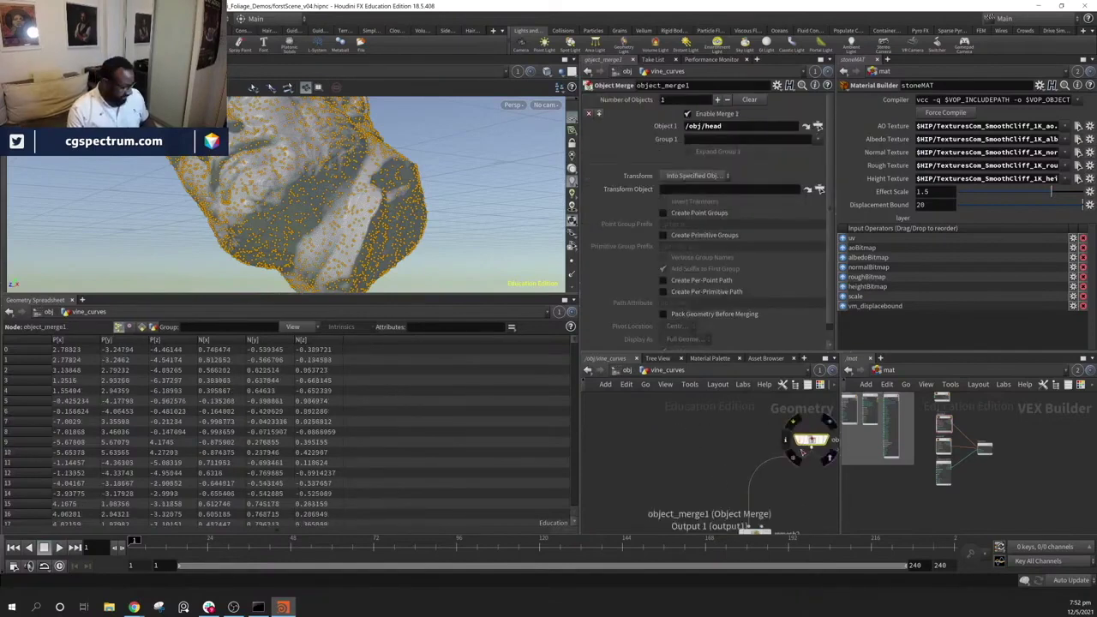
pyautogui.keyDown('alt'); pyautogui.moveTo(809, 439); pyautogui.dragTo(650, 451); pyautogui.keyUp('alt')
pyautogui.moveTo(700, 470); pyautogui.dragTo(748, 462, button='middle')
pyautogui.moveTo(696, 439); pyautogui.dragTo(688, 435)
# Set the duplicated Object Merge's source object to /obj/standing_stones and display it in the viewport
pyautogui.click(818, 127)
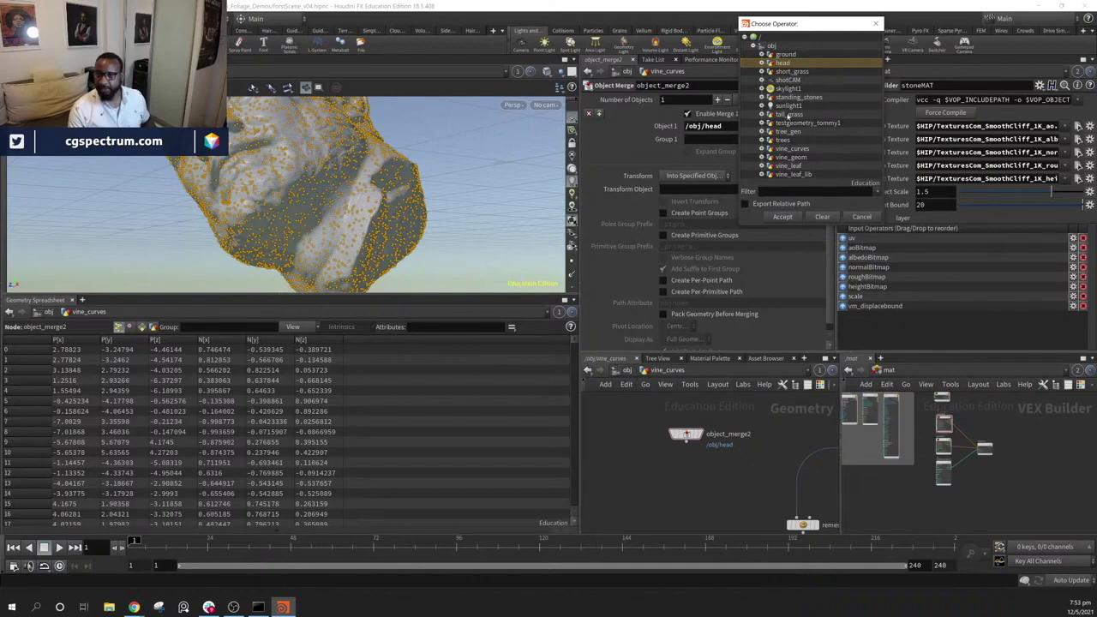
pyautogui.click(795, 98)
pyautogui.click(783, 215)
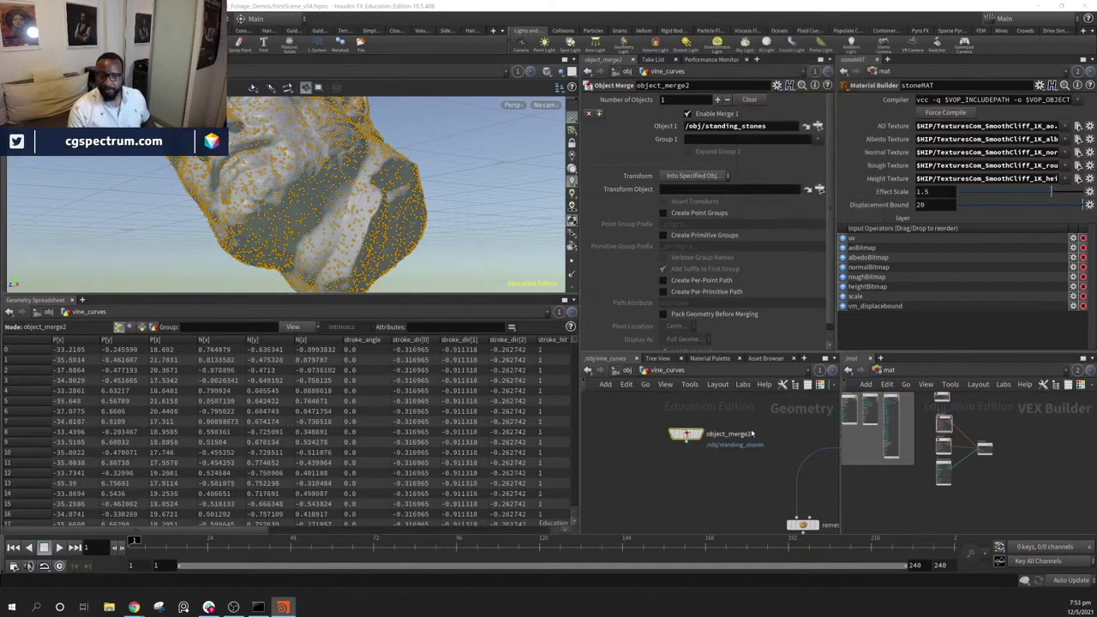
pyautogui.click(700, 433)
pyautogui.keyDown('alt'); pyautogui.moveTo(467, 185); pyautogui.dragTo(237, 180); pyautogui.keyUp('alt')
# Copy the remesh2 and groupexpression3 nodes from the vine_curves network
pyautogui.moveTo(775, 443); pyautogui.dragTo(707, 386, button='middle')
pyautogui.click(735, 503)
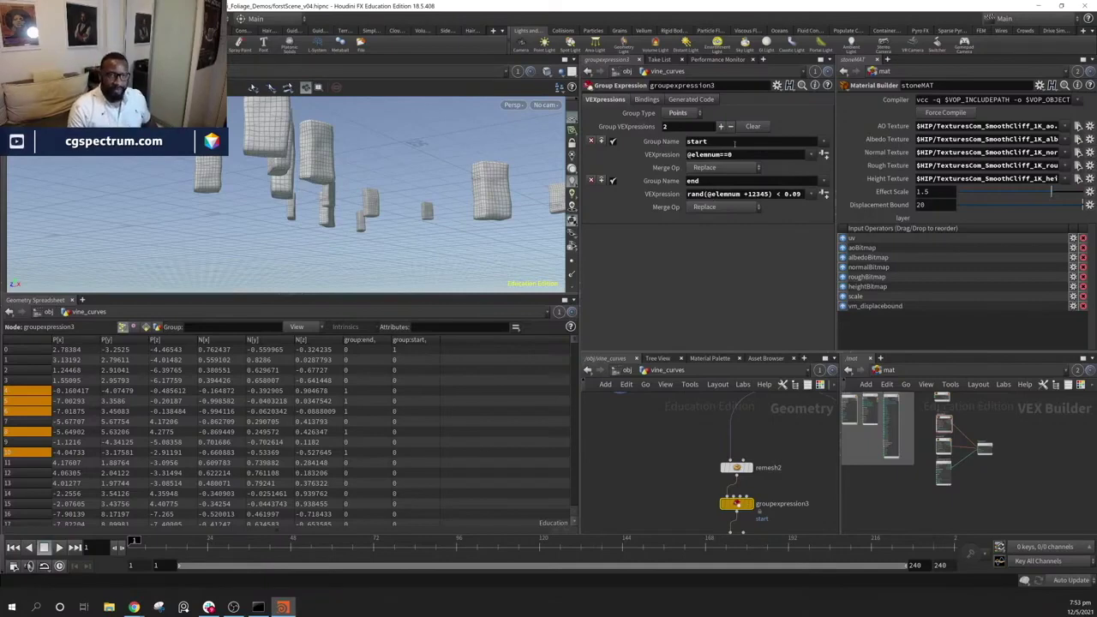
pyautogui.keyDown('alt'); pyautogui.moveTo(462, 172); pyautogui.dragTo(307, 269); pyautogui.keyUp('alt')
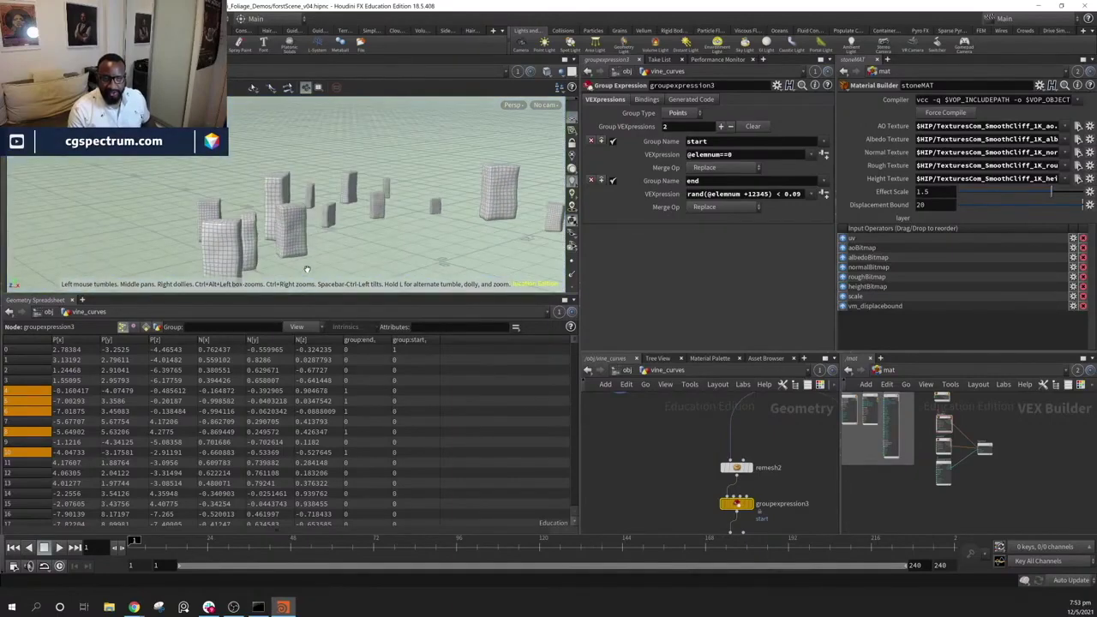
pyautogui.moveTo(641, 435); pyautogui.dragTo(660, 461, button='middle')
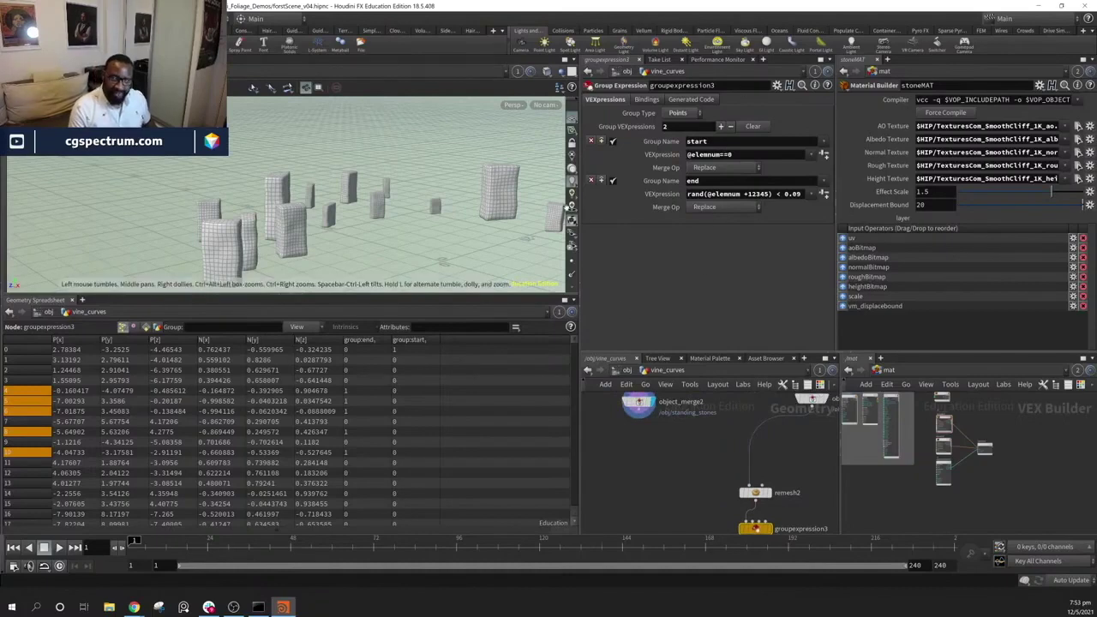
pyautogui.moveTo(744, 460); pyautogui.dragTo(721, 390, button='middle')
pyautogui.moveTo(731, 461)
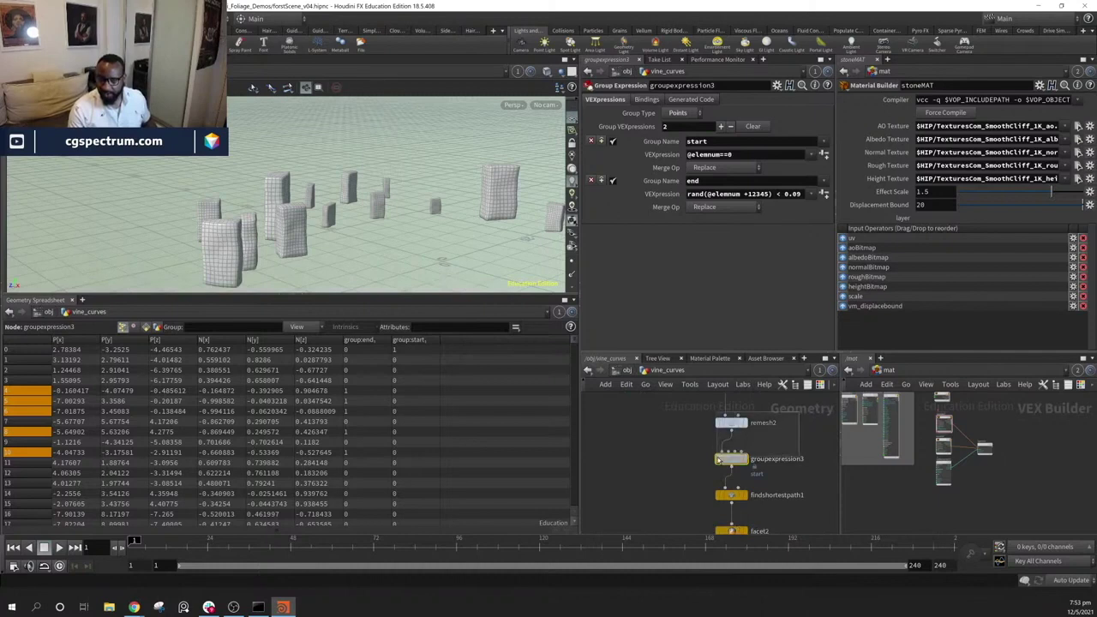
pyautogui.click(731, 423)
pyautogui.click(731, 458)
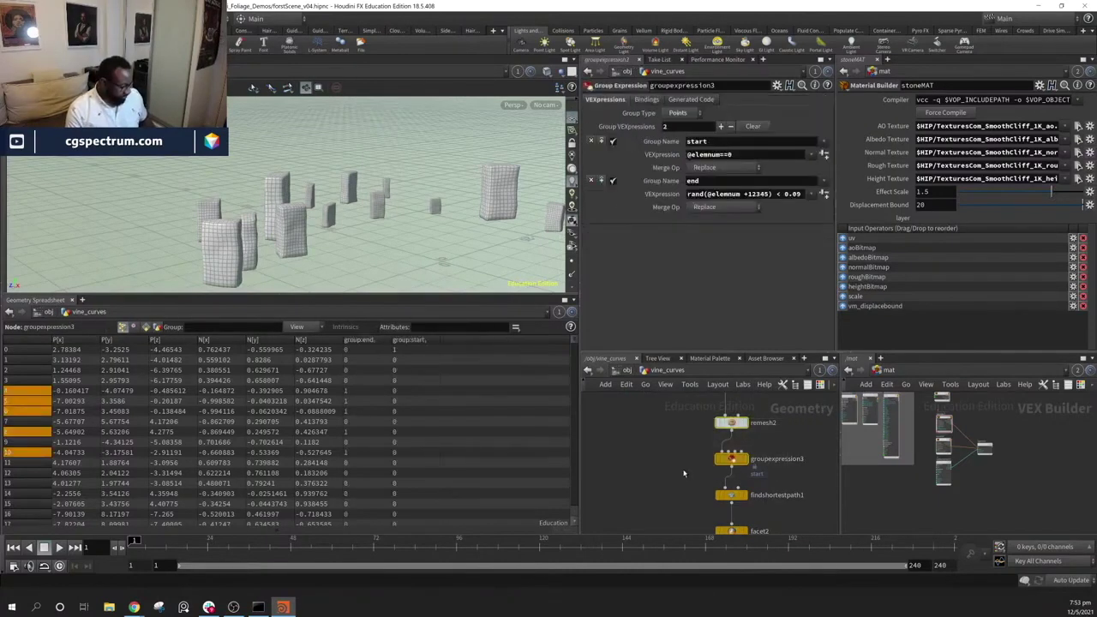
pyautogui.hotkey('ctrl', 'c')
# Leave vine_curves and enter the standing_stones geometry network
pyautogui.press('u')
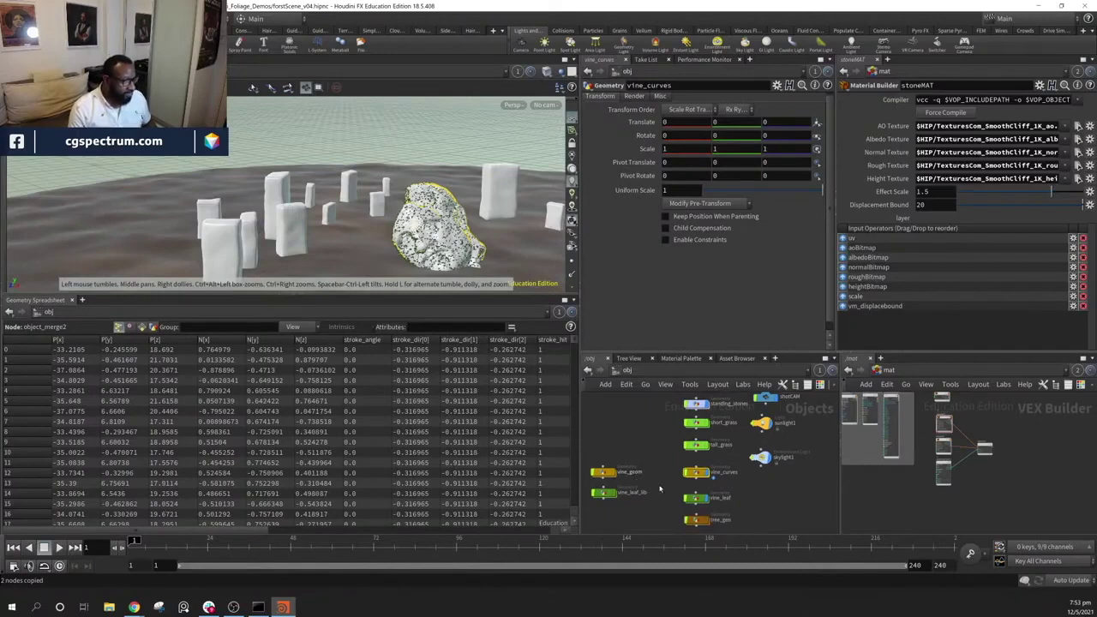
pyautogui.moveTo(749, 483); pyautogui.dragTo(748, 498, button='middle')
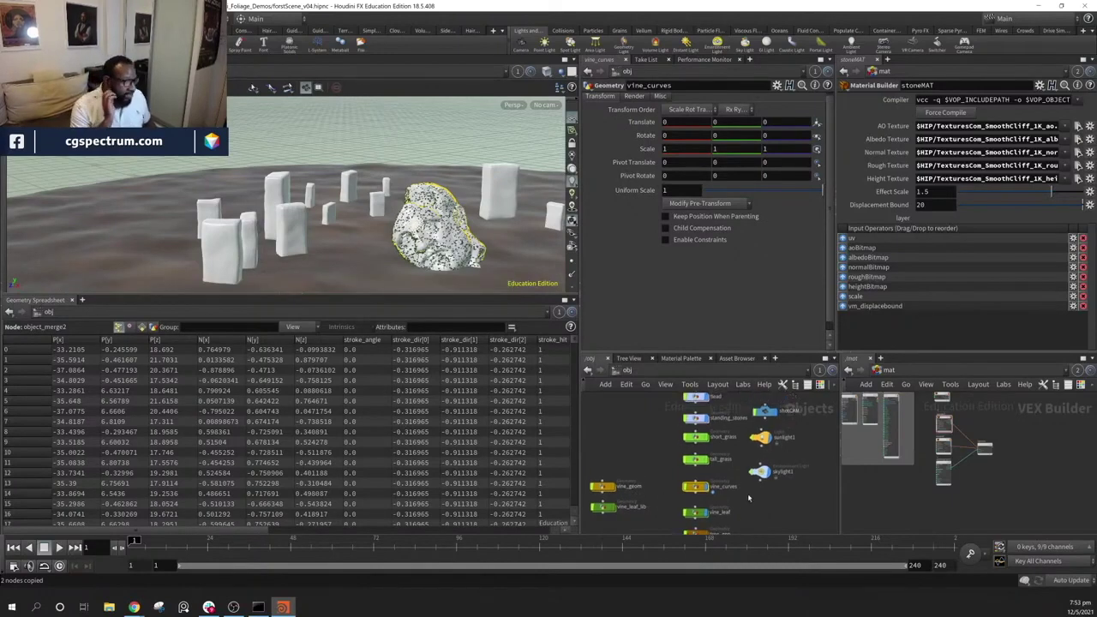
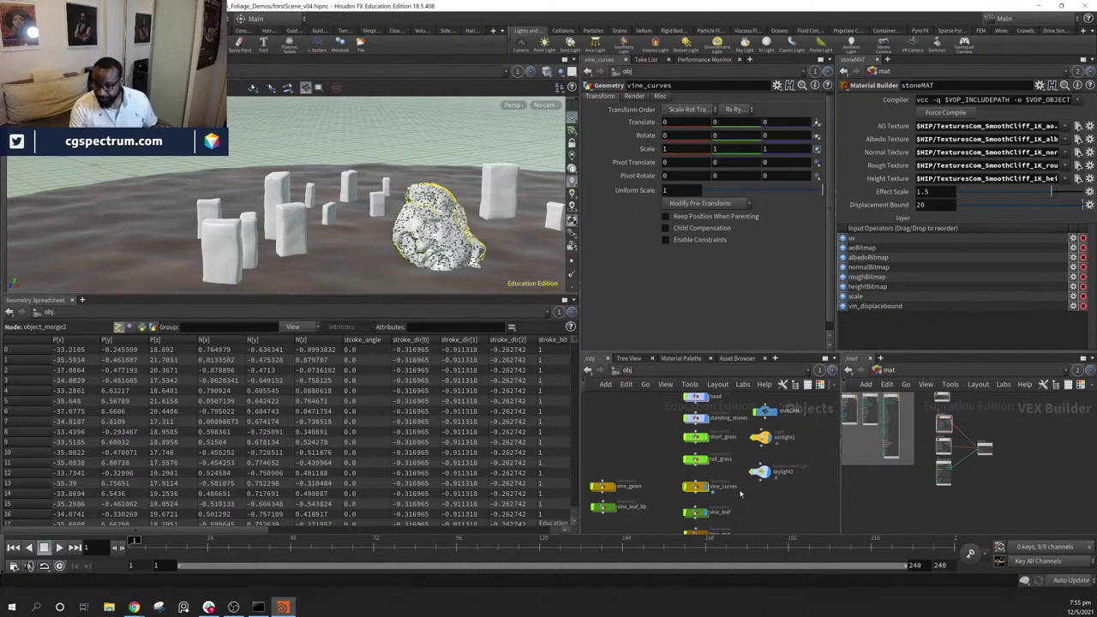
pyautogui.moveTo(741, 495); pyautogui.dragTo(737, 521, button='middle')
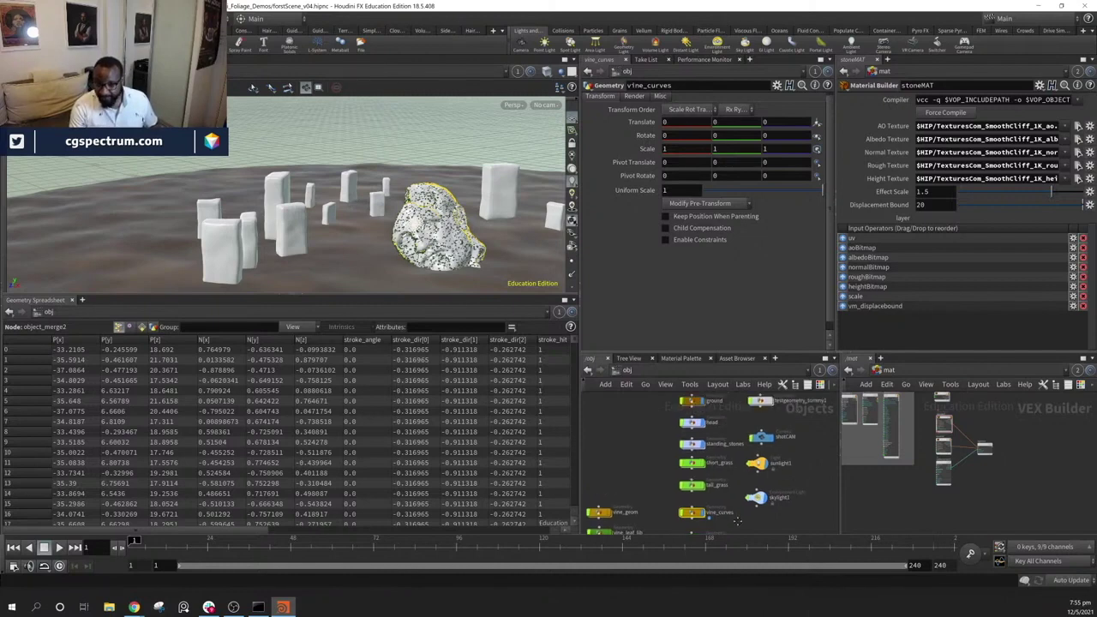
pyautogui.doubleClick(691, 444)
# Display the attribblur1 node to view the single stone before it is copied to the points
pyautogui.scroll(-5, 751, 495)
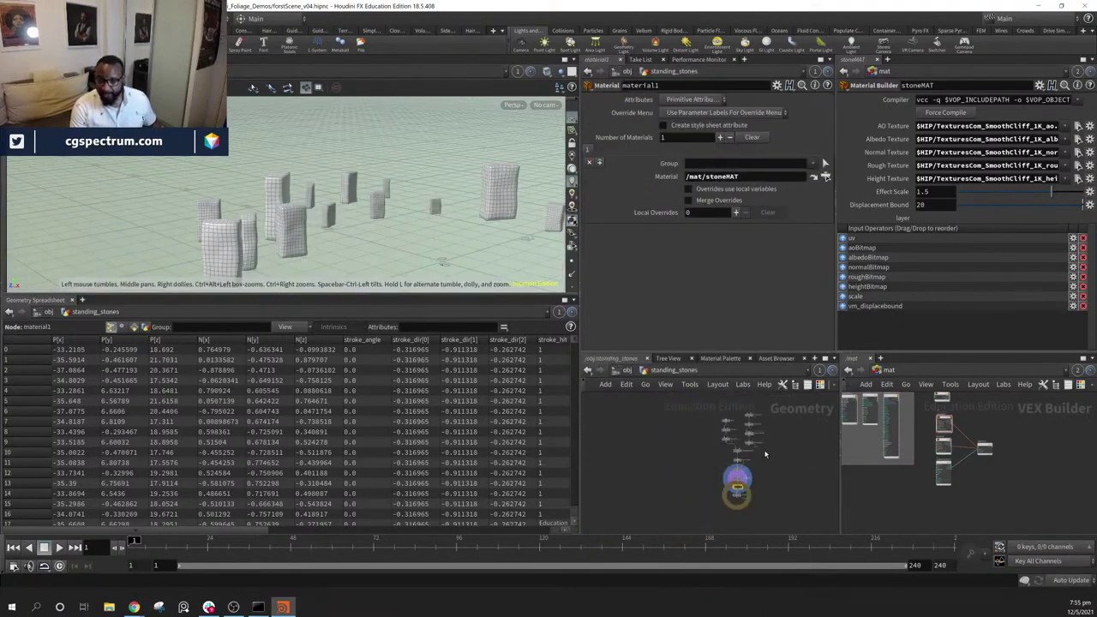
pyautogui.scroll(5, 753, 456)
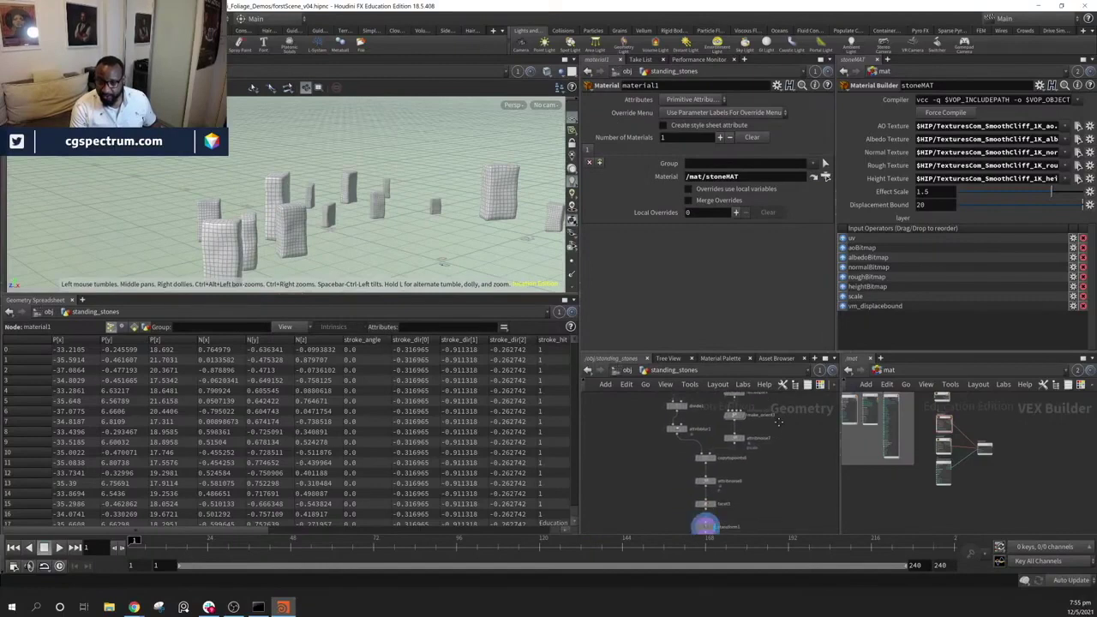
pyautogui.scroll(2, 773, 469)
pyautogui.moveTo(602, 400); pyautogui.dragTo(689, 434, button='middle')
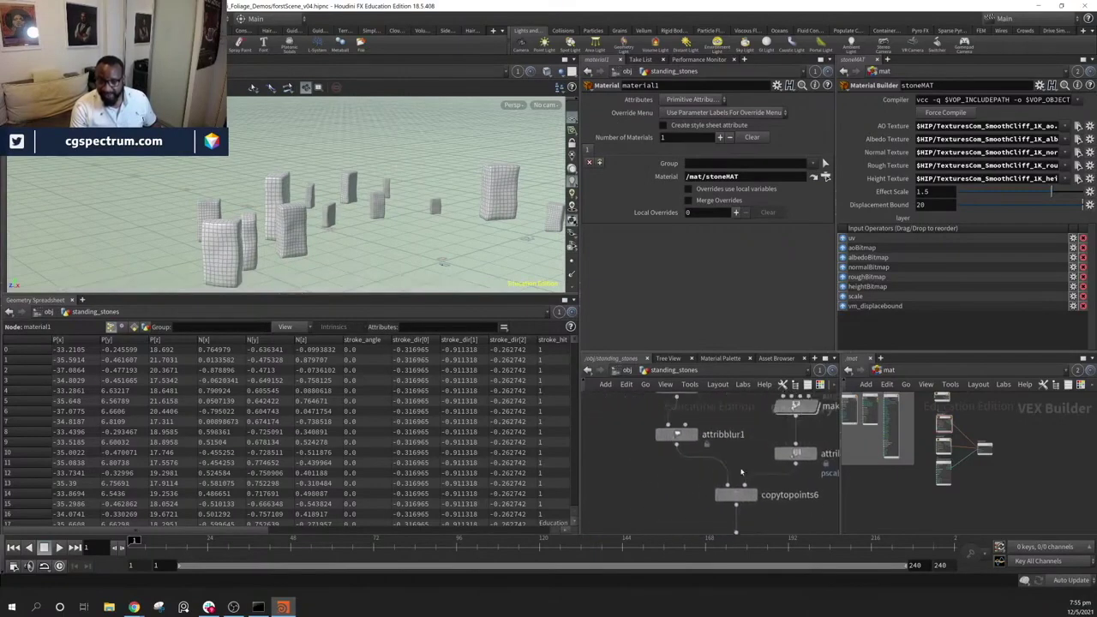
pyautogui.click(693, 435)
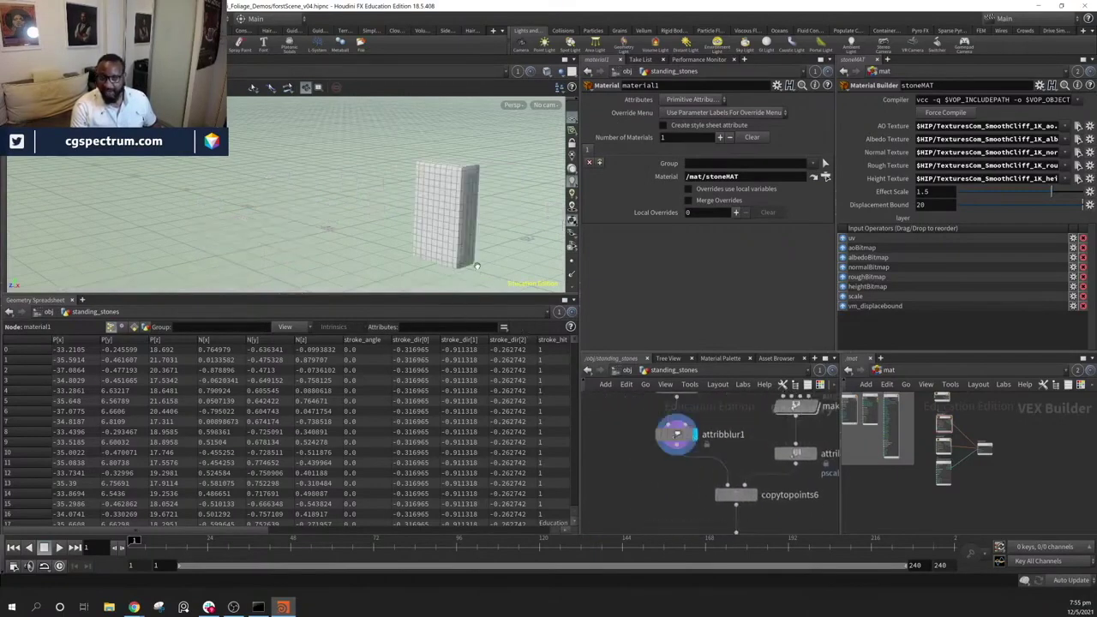
pyautogui.moveTo(722, 435); pyautogui.dragTo(763, 417, button='middle')
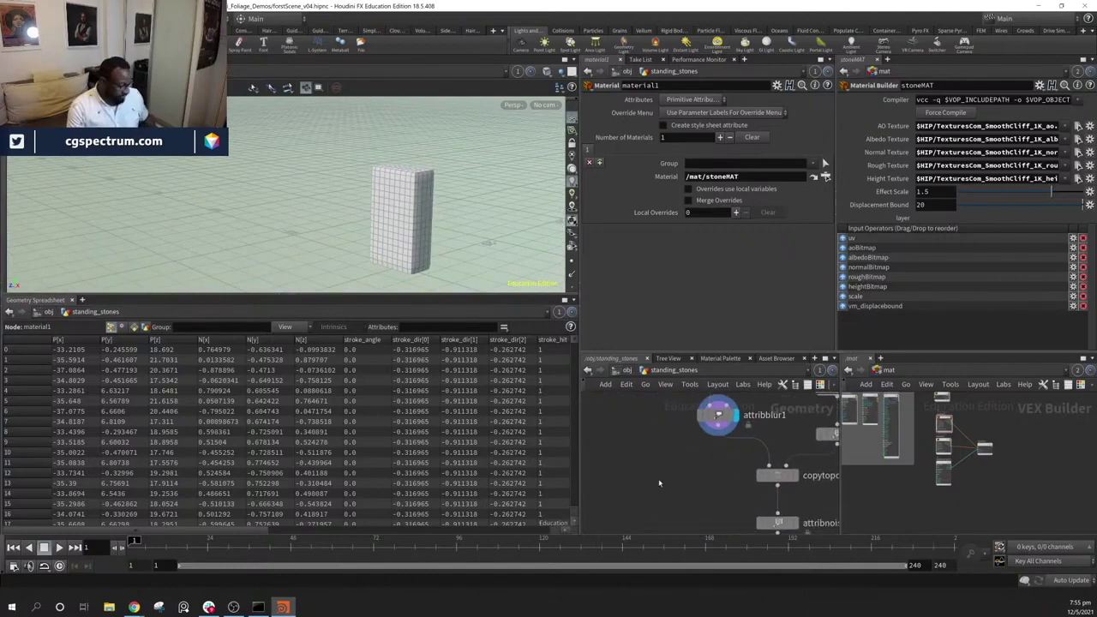
# Paste the remesh2 and groupexpression3 nodes, connect remesh2 to attribblur1's output and display it
pyautogui.hotkey('ctrl', 'v')
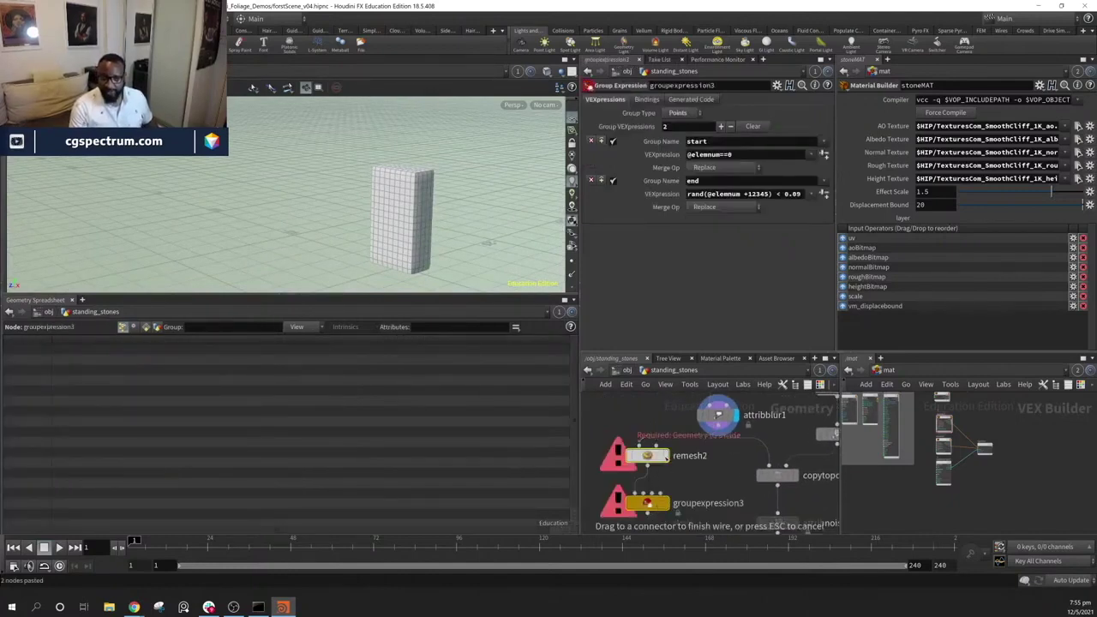
pyautogui.click(647, 447)
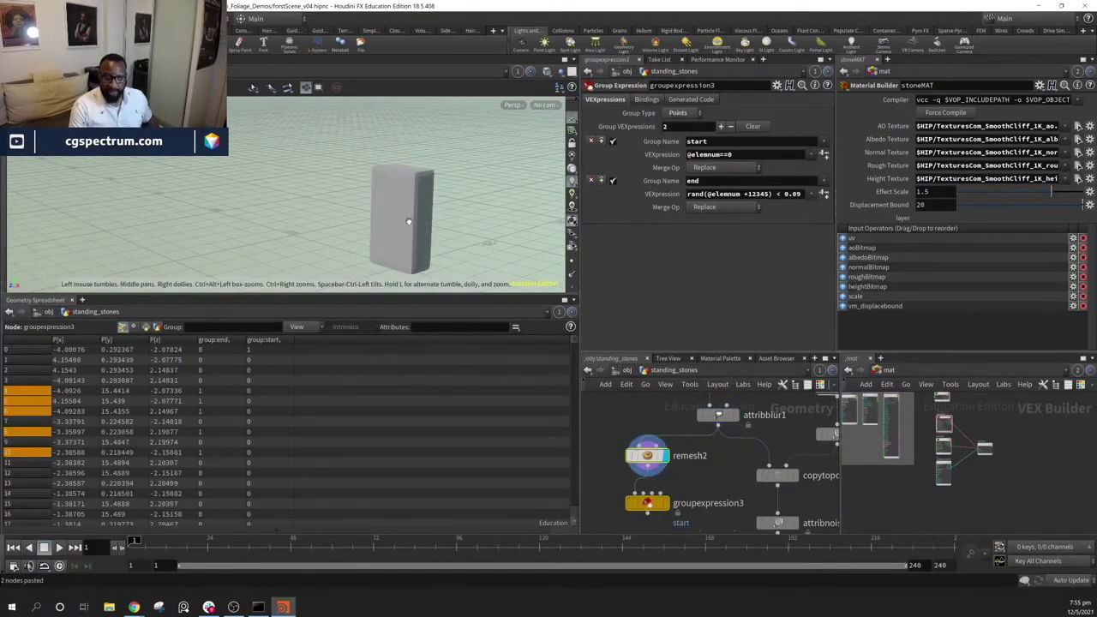
pyautogui.moveTo(407, 221); pyautogui.dragTo(368, 191)
pyautogui.moveTo(368, 191); pyautogui.dragTo(484, 187, button='right')
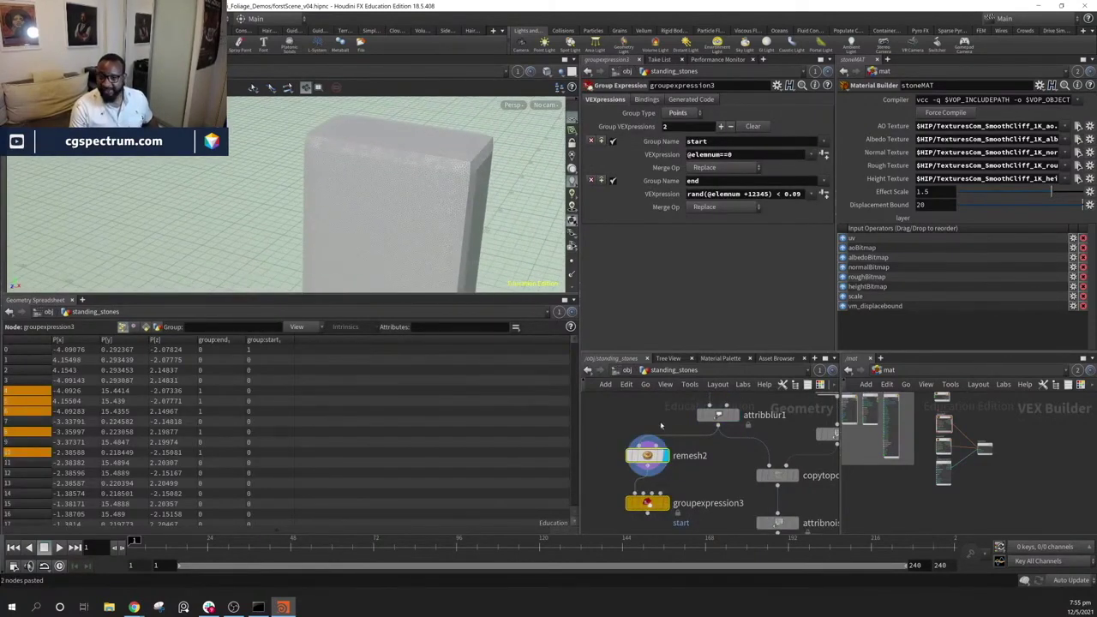
# Set remesh2's Target Size to 0.5 and inspect the resulting mesh on the stone
pyautogui.click(647, 455)
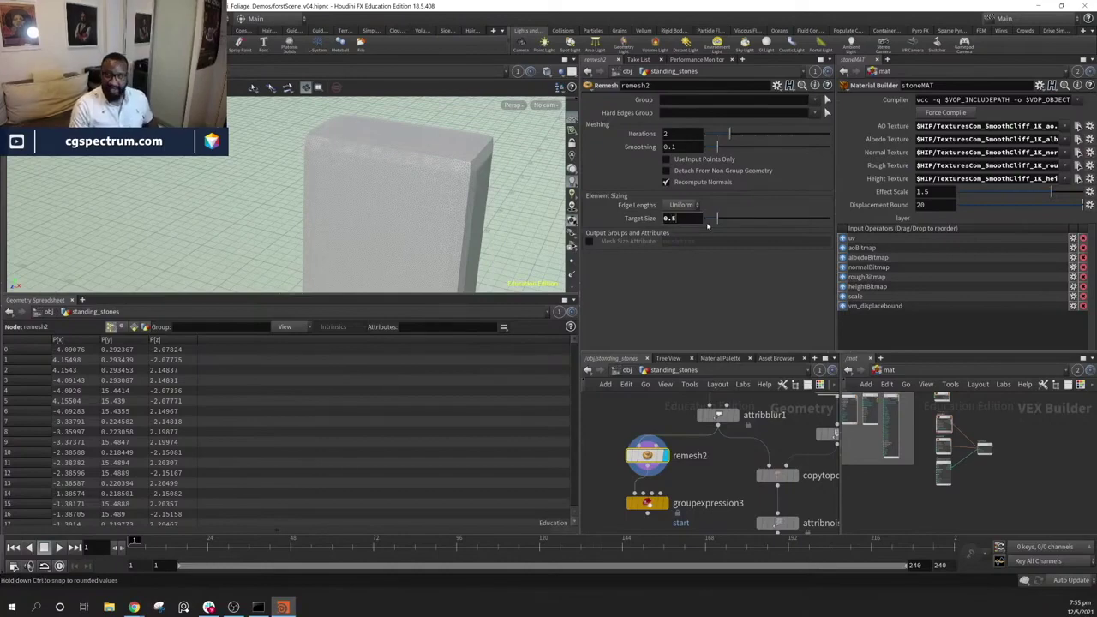
pyautogui.press('Return')
pyautogui.moveTo(475, 228); pyautogui.dragTo(454, 206)
pyautogui.moveTo(733, 505); pyautogui.dragTo(705, 419, button='middle')
pyautogui.moveTo(764, 441); pyautogui.dragTo(787, 465, button='middle')
pyautogui.moveTo(300, 236); pyautogui.dragTo(403, 224)
# Display groupexpression3 on the stone and toggle its end group off and on to check the start point
pyautogui.moveTo(693, 497); pyautogui.dragTo(695, 510, button='middle')
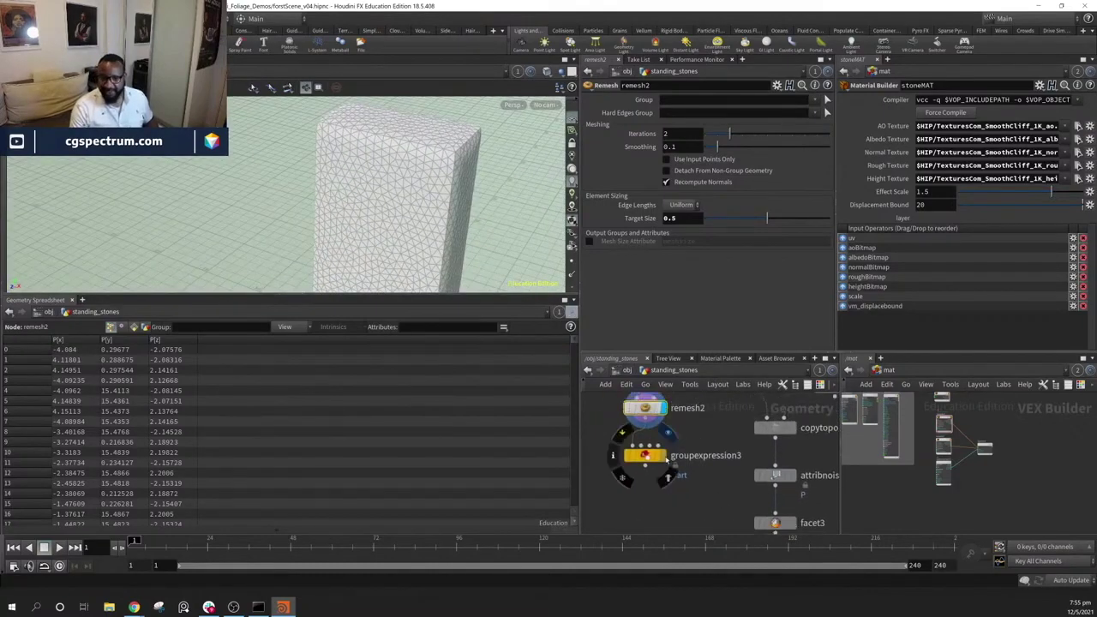
pyautogui.click(664, 456)
pyautogui.click(646, 455)
pyautogui.moveTo(374, 231); pyautogui.dragTo(428, 208)
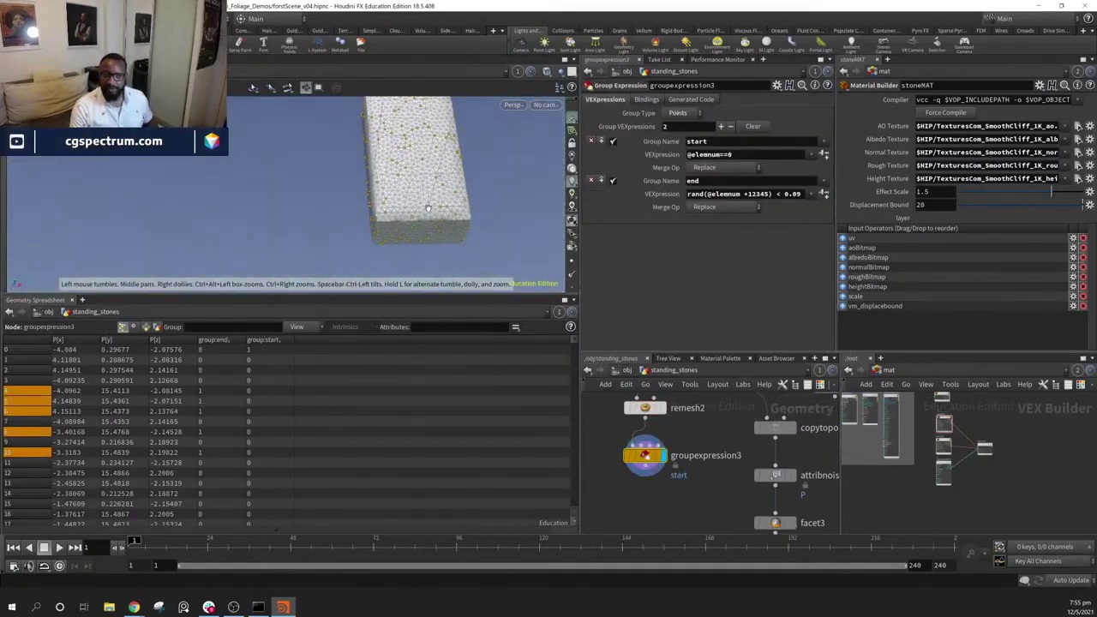
pyautogui.click(614, 181)
pyautogui.moveTo(427, 189); pyautogui.dragTo(377, 223)
pyautogui.click(614, 181)
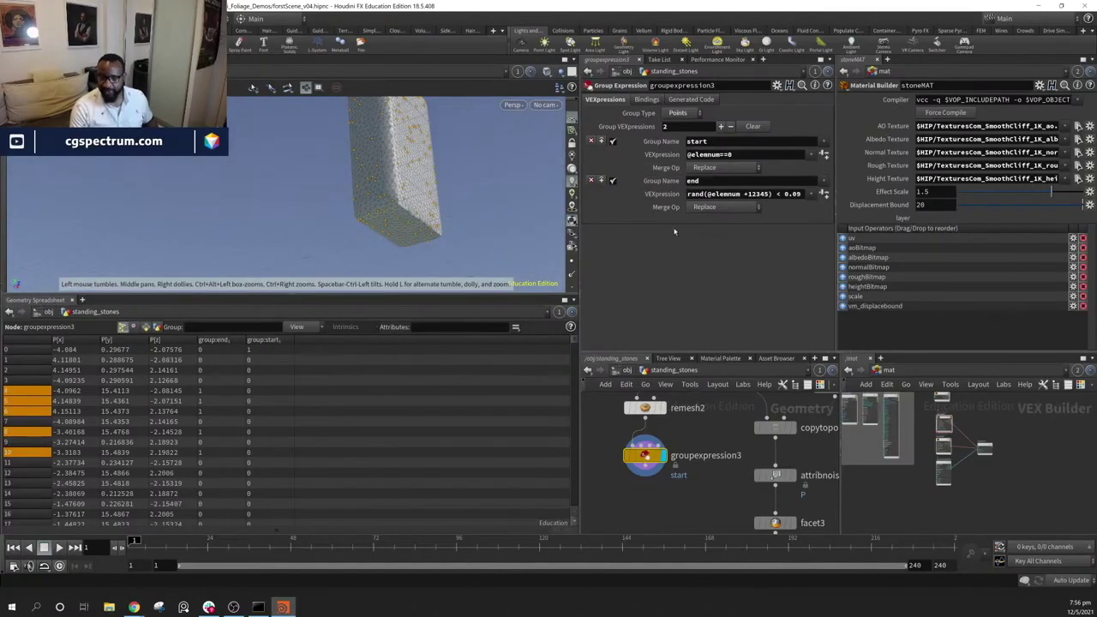
# Connect groupexpression3's output to copytopoints6 and display the copied stones
pyautogui.moveTo(729, 498); pyautogui.dragTo(700, 513, button='middle')
pyautogui.moveTo(686, 467); pyautogui.dragTo(698, 483, button='middle')
pyautogui.moveTo(630, 499); pyautogui.dragTo(751, 447)
pyautogui.click(777, 456)
pyautogui.keyDown('alt'); pyautogui.moveTo(380, 183); pyautogui.dragTo(282, 204); pyautogui.keyUp('alt')
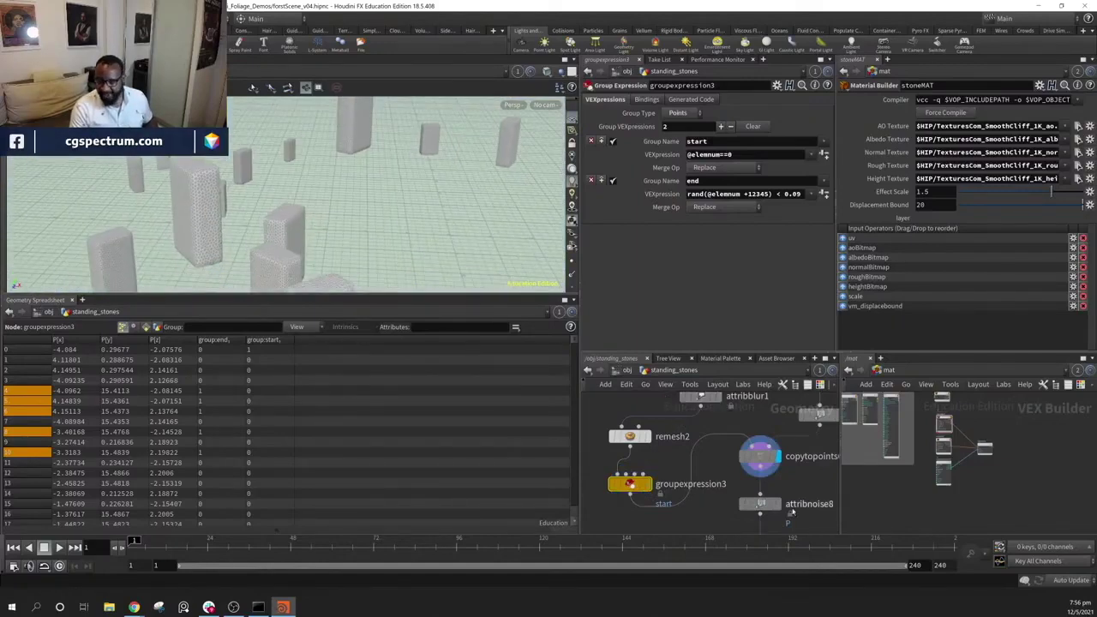
# Display attribnoise8 and reduce its noise Element Size to about 2.82
pyautogui.moveTo(782, 506); pyautogui.dragTo(730, 439, button='middle')
pyautogui.click(707, 435)
pyautogui.keyDown('alt'); pyautogui.moveTo(353, 202); pyautogui.dragTo(459, 207); pyautogui.keyUp('alt')
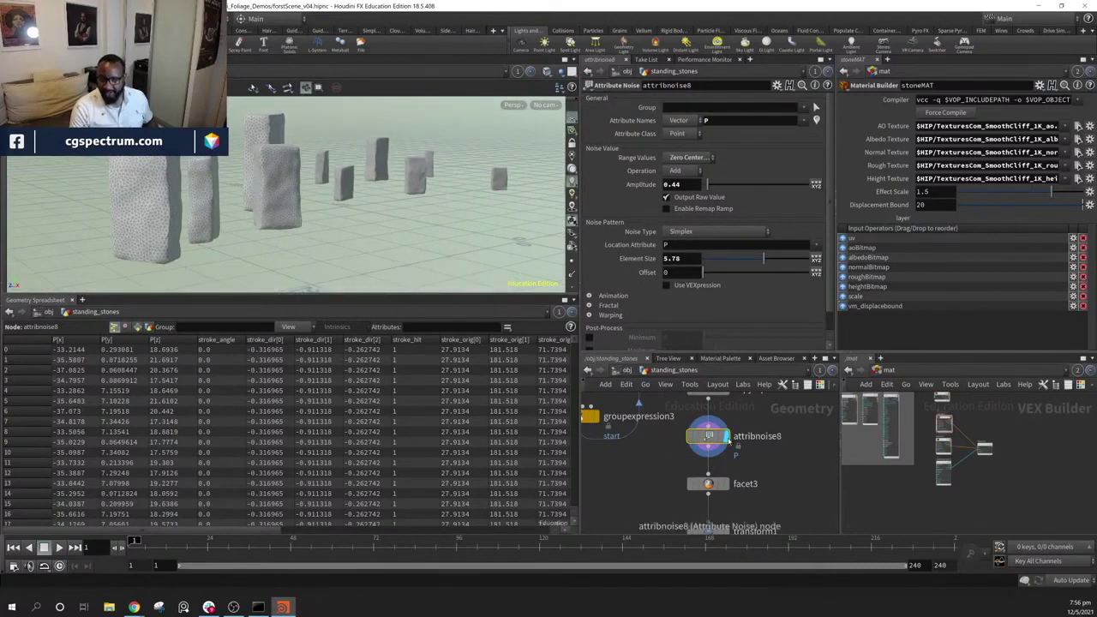
pyautogui.click(712, 440)
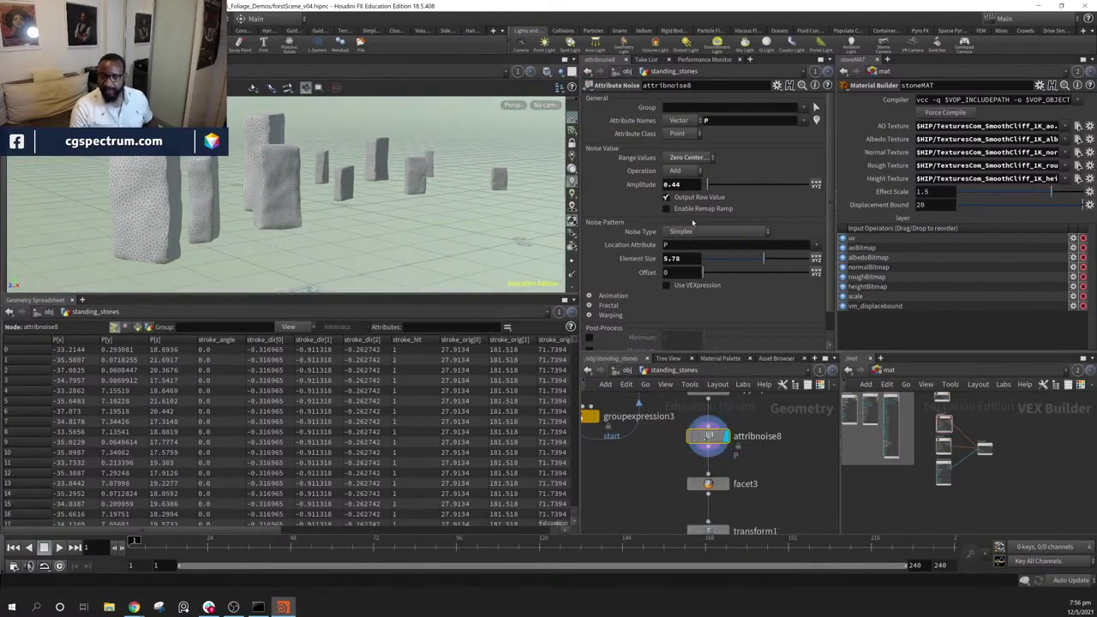
pyautogui.moveTo(764, 262); pyautogui.dragTo(741, 270)
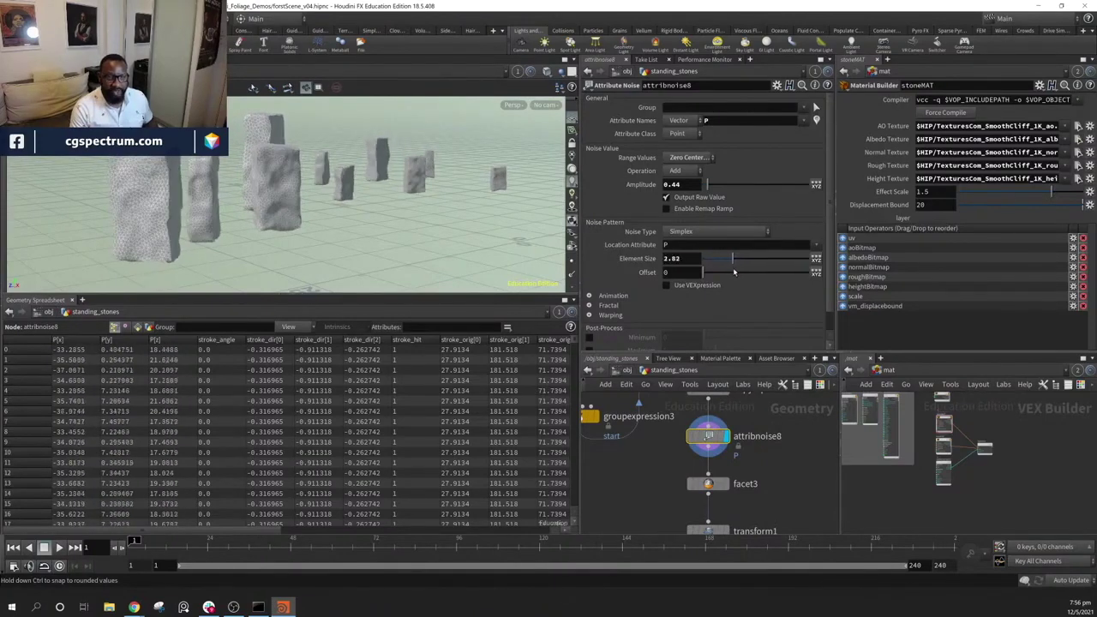
# Fine-tune attribnoise8 on the standing stones to Amplitude 0.22 and Element Size 0.79
pyautogui.moveTo(730, 271); pyautogui.dragTo(724, 272)
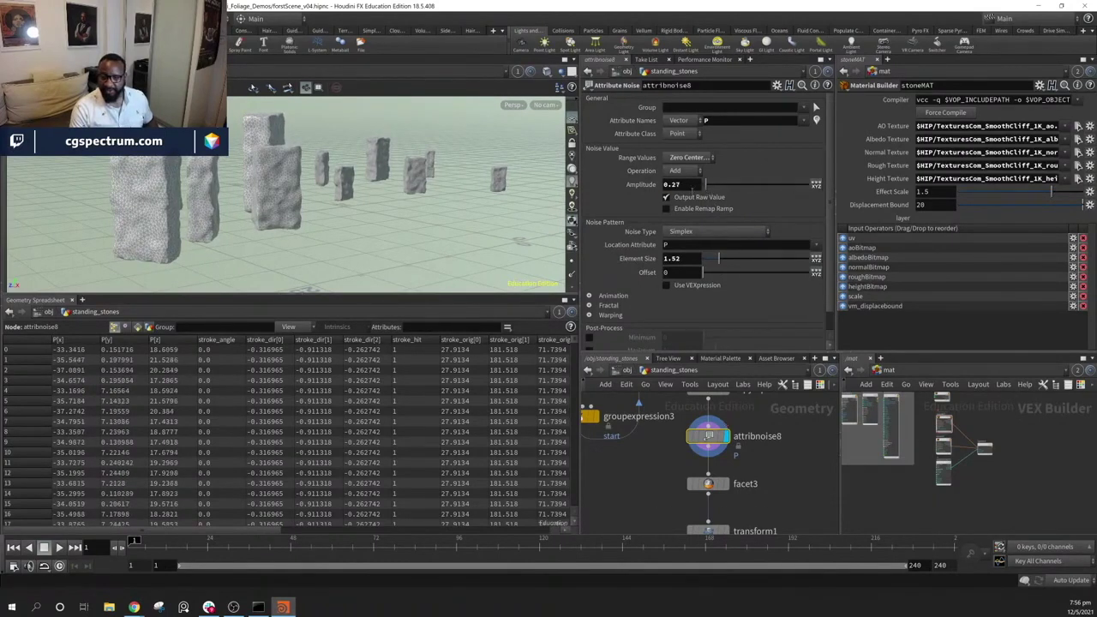
pyautogui.moveTo(710, 266); pyautogui.dragTo(712, 260)
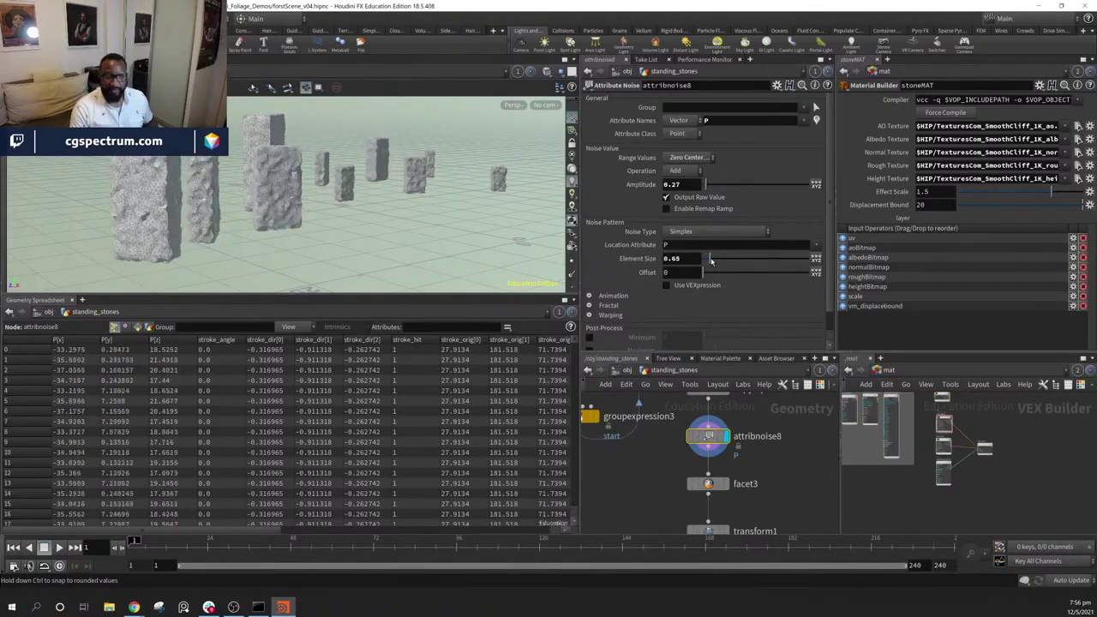
pyautogui.moveTo(712, 261); pyautogui.dragTo(713, 260)
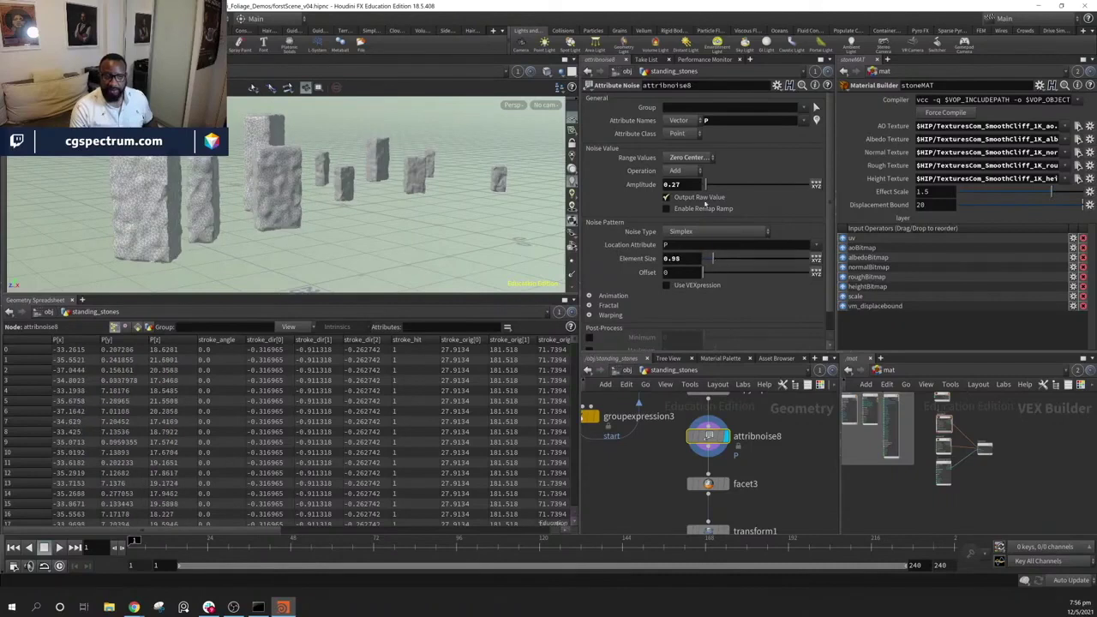
pyautogui.moveTo(706, 189); pyautogui.dragTo(708, 195)
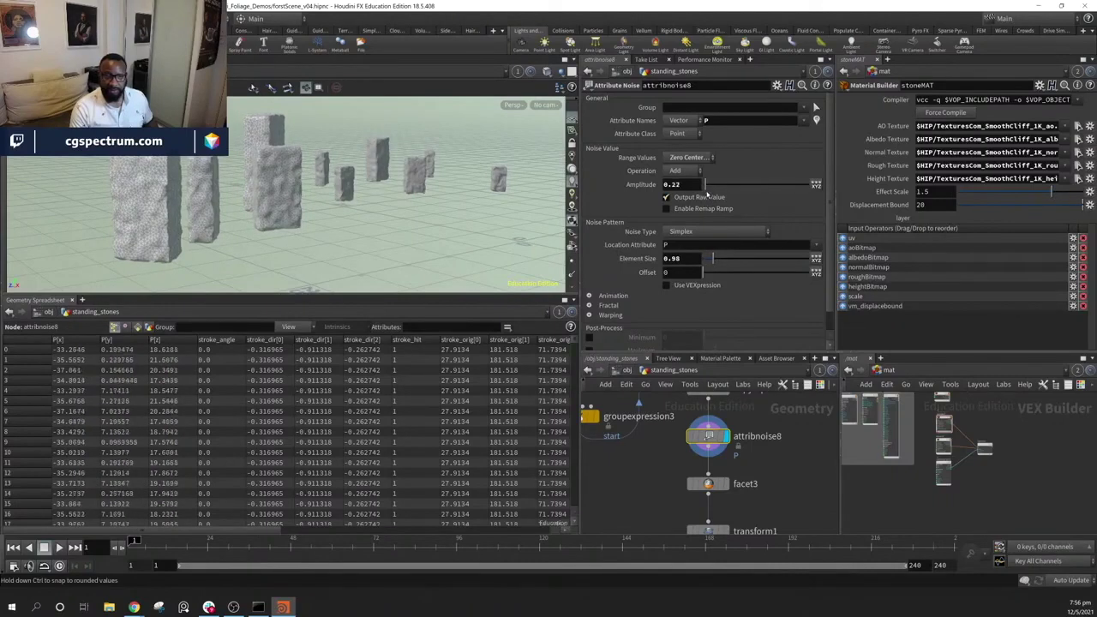
pyautogui.moveTo(711, 253); pyautogui.dragTo(712, 258)
pyautogui.keyDown('alt'); pyautogui.moveTo(444, 151); pyautogui.dragTo(396, 230); pyautogui.keyUp('alt')
# Insert a new Attribute Noise node between attribnoise8 and facet3 and display it
pyautogui.moveTo(771, 484); pyautogui.dragTo(781, 426, button='middle')
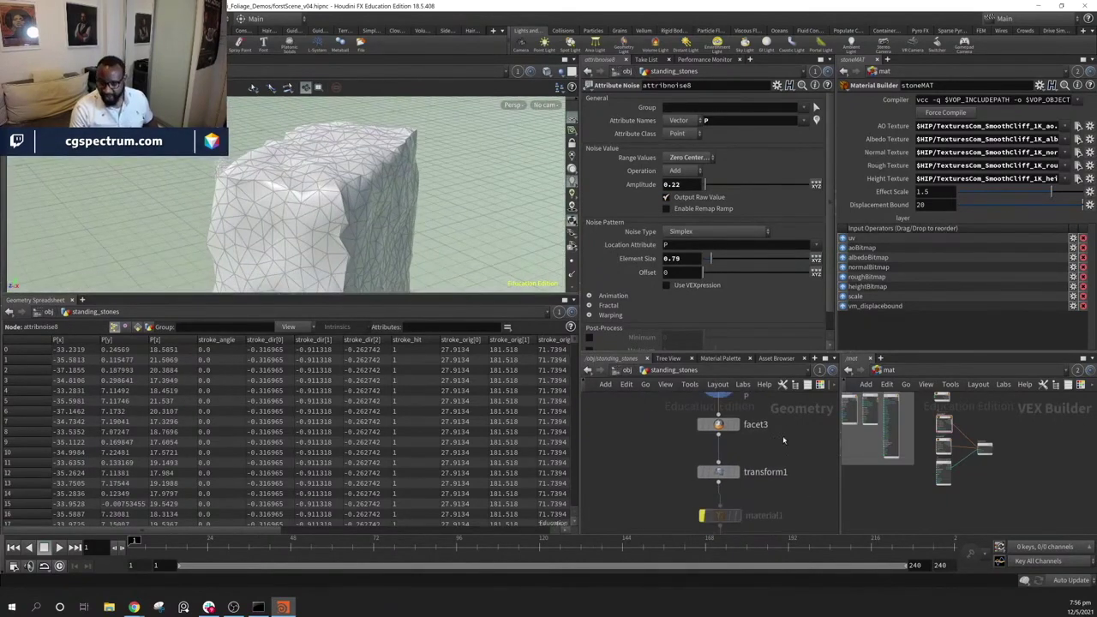
pyautogui.scroll(-3, 766, 442)
pyautogui.click(729, 506)
pyautogui.moveTo(726, 433); pyautogui.dragTo(722, 470)
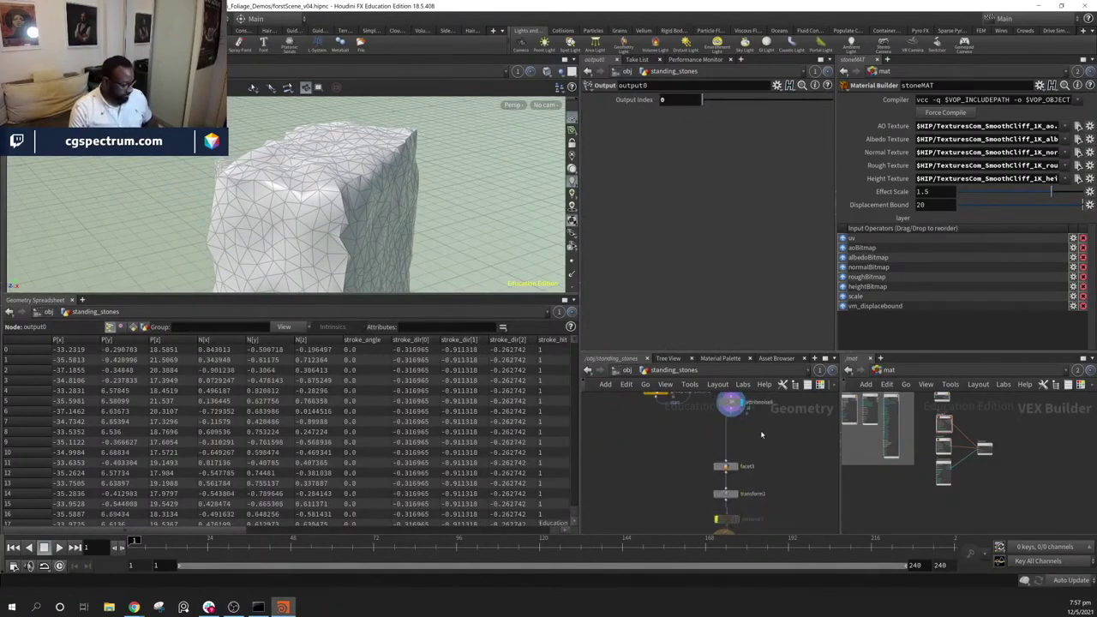
pyautogui.press('Tab')
pyautogui.write('a n')
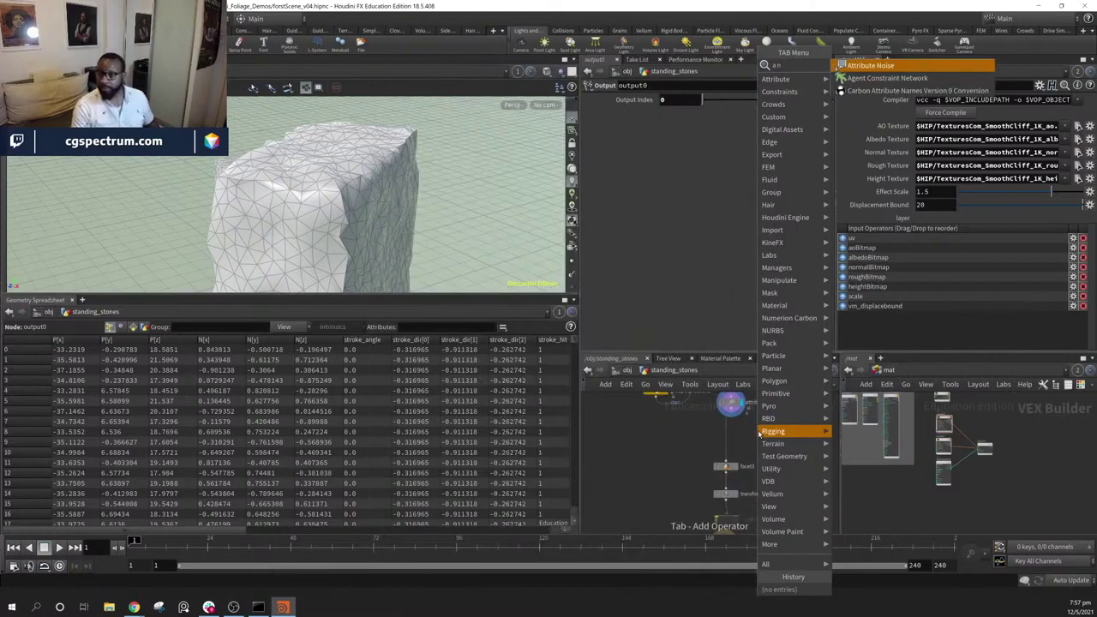
pyautogui.press('Return')
pyautogui.click(752, 425)
pyautogui.moveTo(754, 426); pyautogui.dragTo(727, 438)
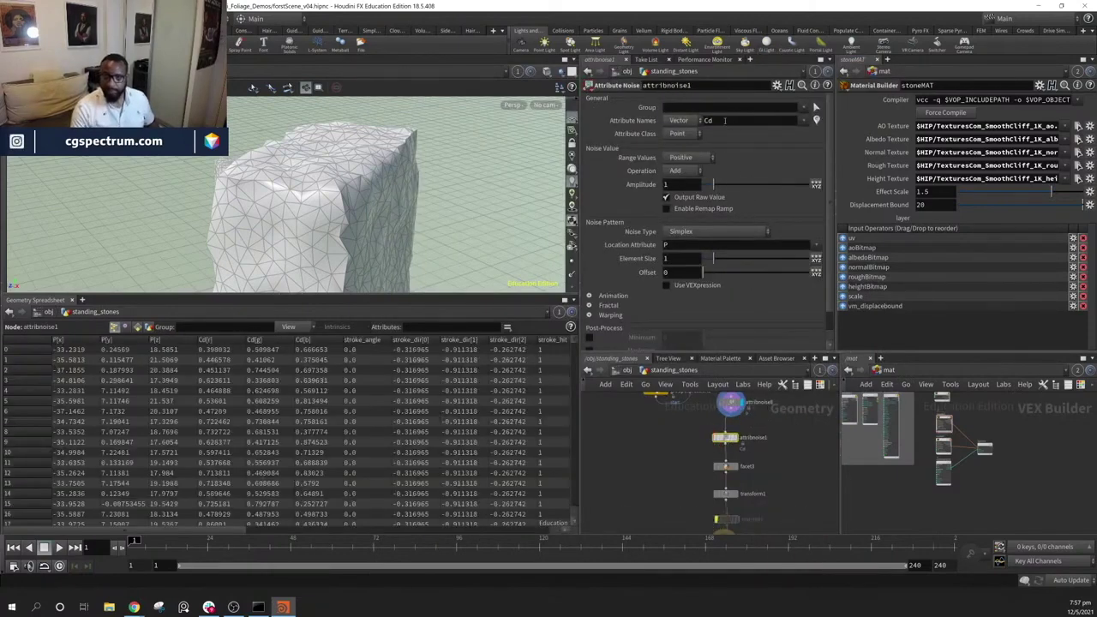
pyautogui.click(737, 438)
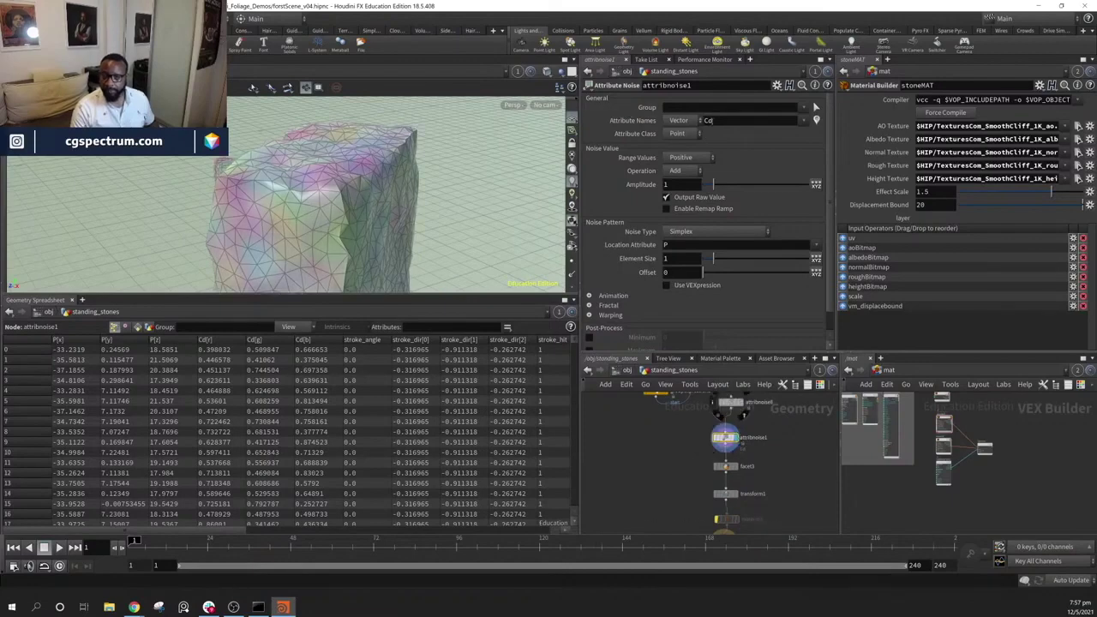
# Make the new noise affect P, with Element Size about 6.48 and Amplitude about 1.92
pyautogui.click(725, 120)
pyautogui.write('P')
pyautogui.press('Return')
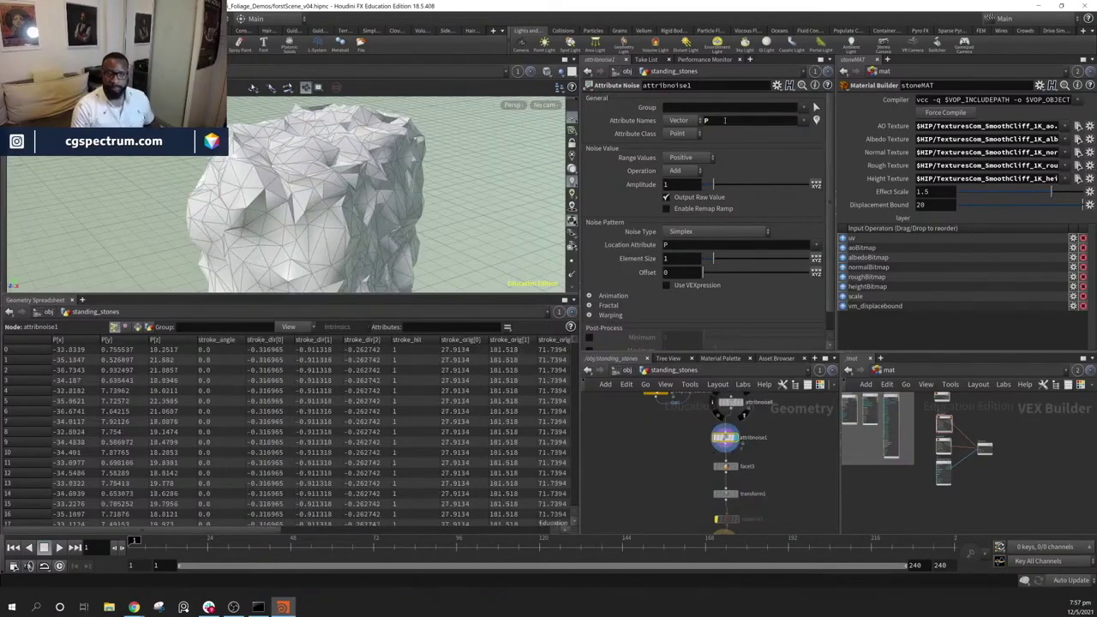
pyautogui.moveTo(452, 233); pyautogui.dragTo(574, 246)
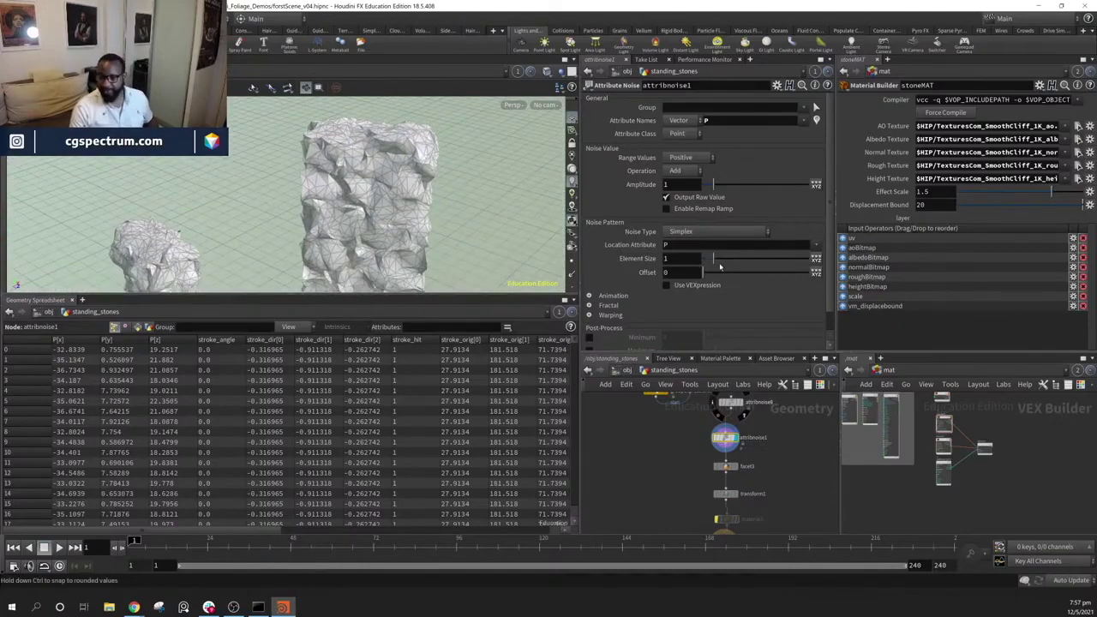
pyautogui.moveTo(714, 262); pyautogui.dragTo(772, 265)
pyautogui.moveTo(713, 184); pyautogui.dragTo(722, 184)
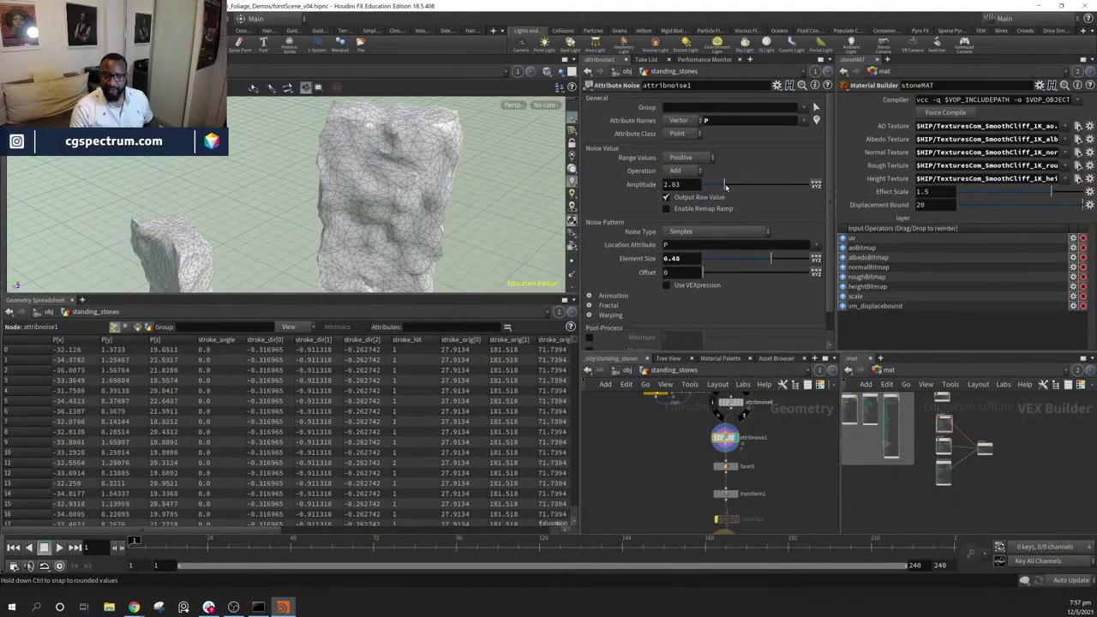
pyautogui.click(685, 171)
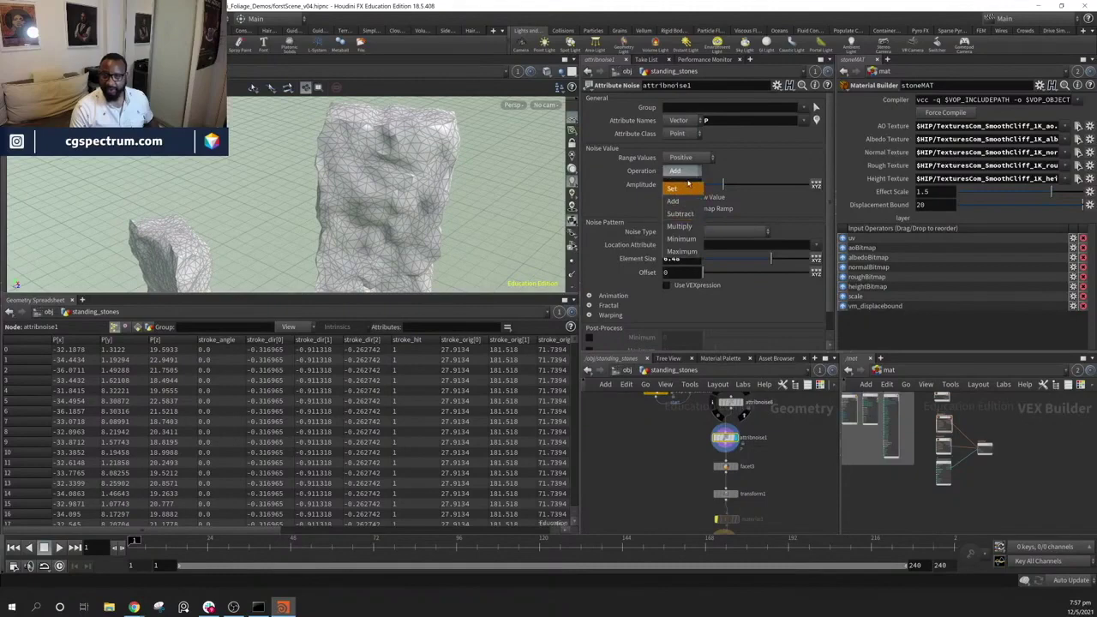
pyautogui.click(677, 188)
pyautogui.click(691, 158)
pyautogui.click(683, 174)
pyautogui.click(685, 170)
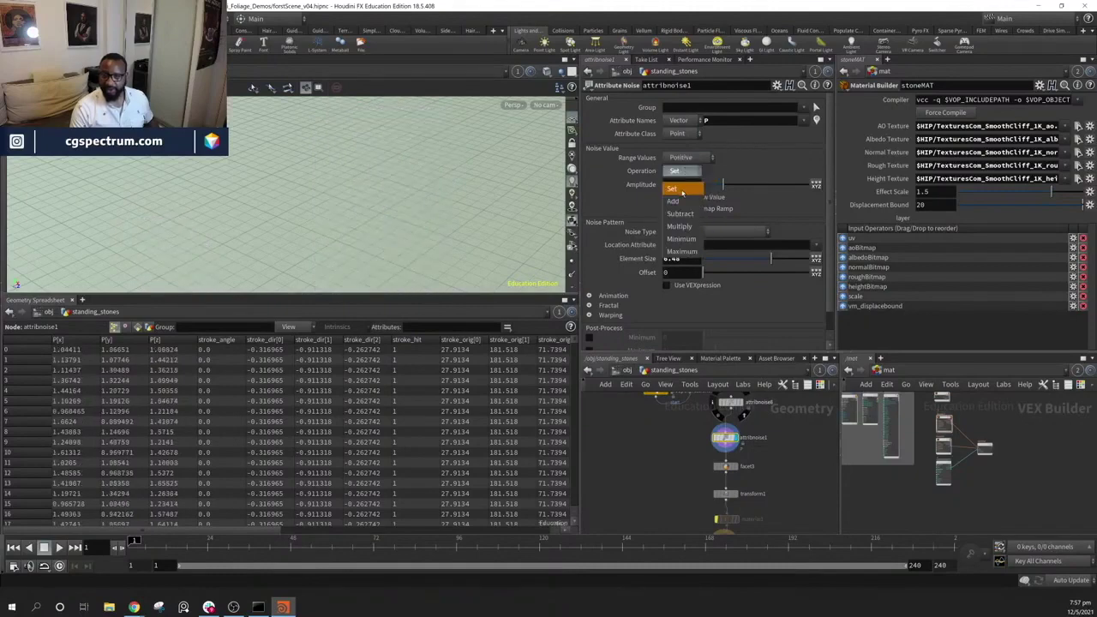
pyautogui.click(681, 201)
# Switch the new noise's Range Values to Zero Centered, with Element Size 14.4 and Amplitude 1.19
pyautogui.click(683, 161)
pyautogui.click(694, 187)
pyautogui.keyDown('alt'); pyautogui.moveTo(403, 206); pyautogui.dragTo(565, 233); pyautogui.keyUp('alt')
pyautogui.moveTo(566, 234); pyautogui.dragTo(446, 214, button='right')
pyautogui.moveTo(446, 215); pyautogui.dragTo(377, 206, button='middle')
pyautogui.moveTo(377, 206); pyautogui.dragTo(347, 236)
pyautogui.moveTo(772, 258); pyautogui.dragTo(814, 259)
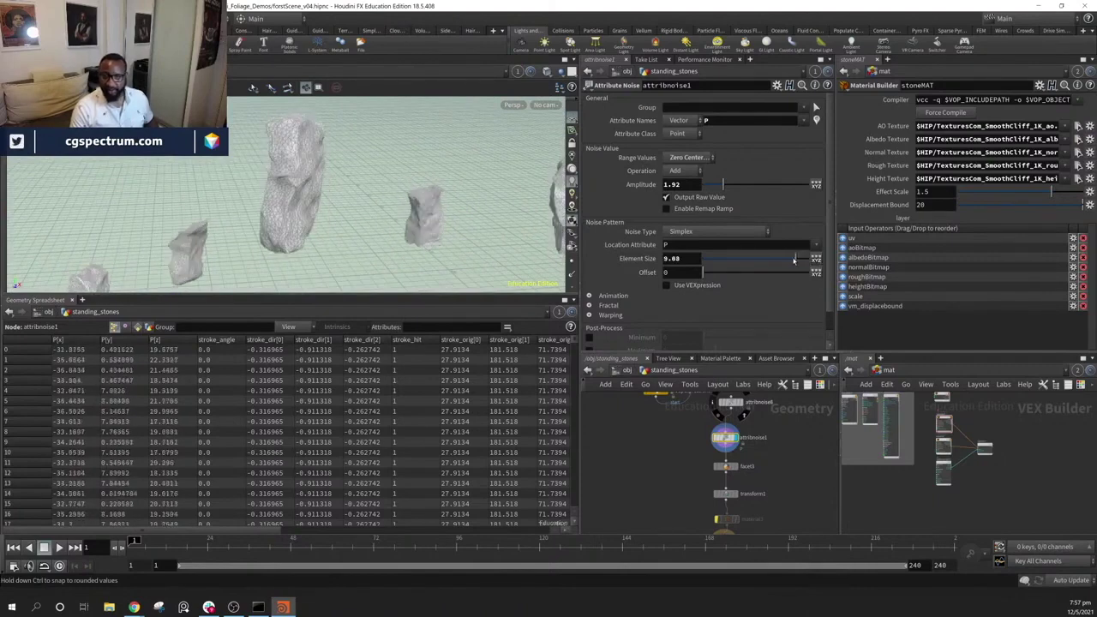
pyautogui.moveTo(672, 257); pyautogui.dragTo(894, 247, button='middle')
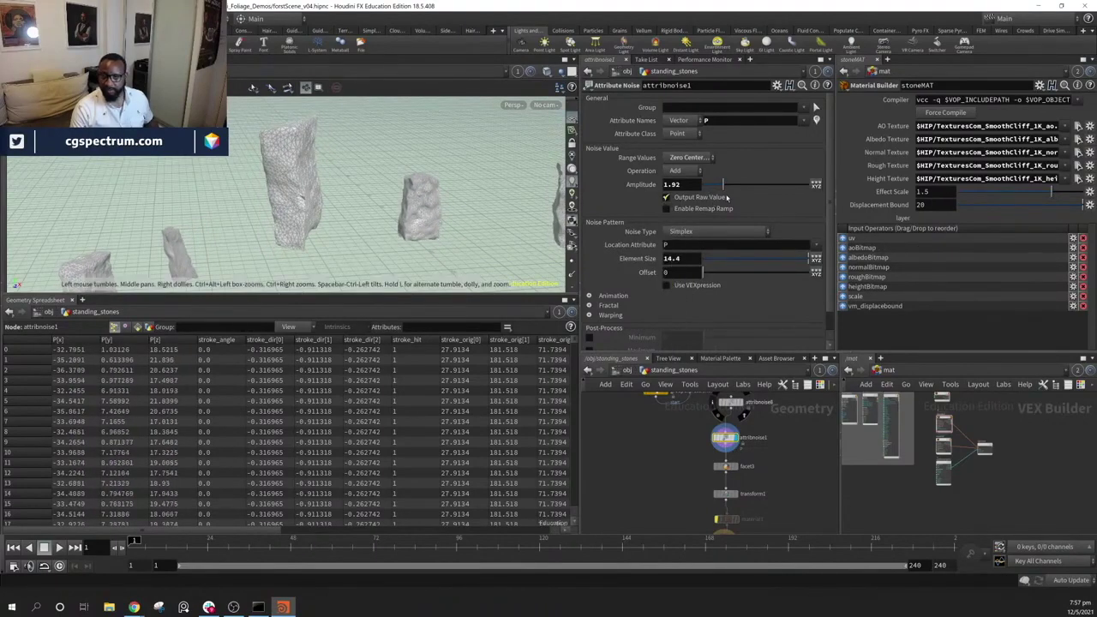
pyautogui.moveTo(724, 188); pyautogui.dragTo(715, 188)
pyautogui.moveTo(328, 221)
pyautogui.mouseDown()
pyautogui.moveTo(206, 163)
pyautogui.moveTo(248, 222)
pyautogui.moveTo(240, 245)
pyautogui.moveTo(475, 214)
pyautogui.moveTo(318, 220)
pyautogui.mouseUp()
pyautogui.moveTo(482, 193); pyautogui.dragTo(483, 185)
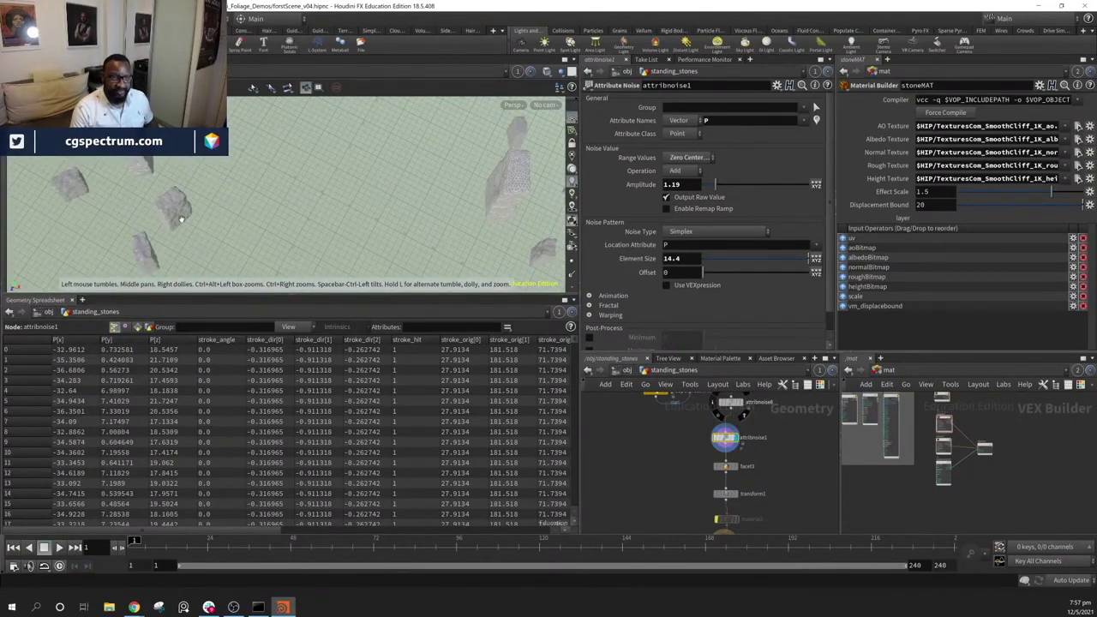
# Display output0 at the end of the stone network and look over the deformed stones
pyautogui.moveTo(779, 444); pyautogui.dragTo(747, 442, button='middle')
pyautogui.moveTo(755, 505); pyautogui.dragTo(763, 478, button='middle')
pyautogui.moveTo(767, 425); pyautogui.dragTo(771, 503, button='middle')
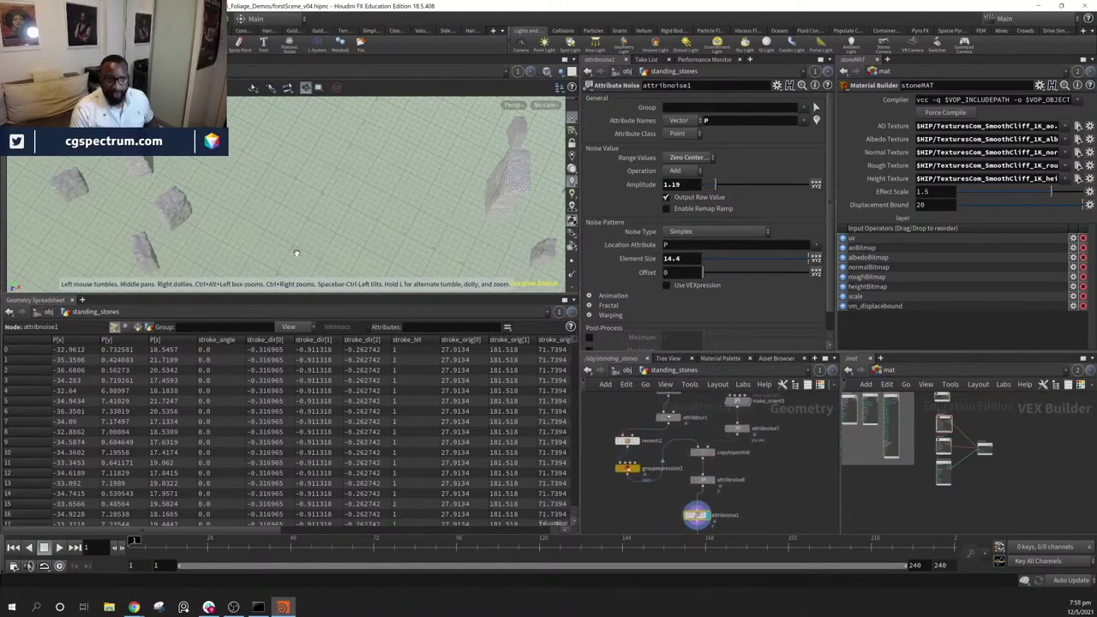
pyautogui.moveTo(297, 252); pyautogui.dragTo(271, 182)
pyautogui.moveTo(751, 489); pyautogui.dragTo(744, 392, button='middle')
pyautogui.moveTo(732, 517); pyautogui.dragTo(725, 475, button='middle')
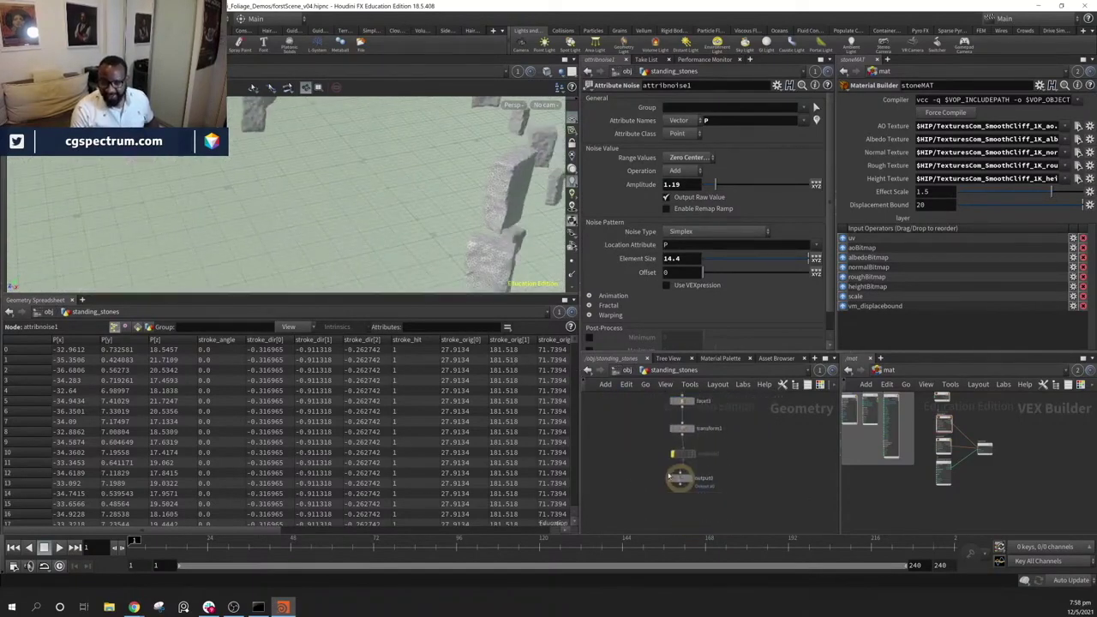
pyautogui.click(678, 482)
pyautogui.scroll(-3, 400, 180)
pyautogui.moveTo(396, 167); pyautogui.dragTo(283, 128)
# Add a Color node and wire it to output0 for checking the point groups
pyautogui.moveTo(792, 474); pyautogui.dragTo(766, 463, button='middle')
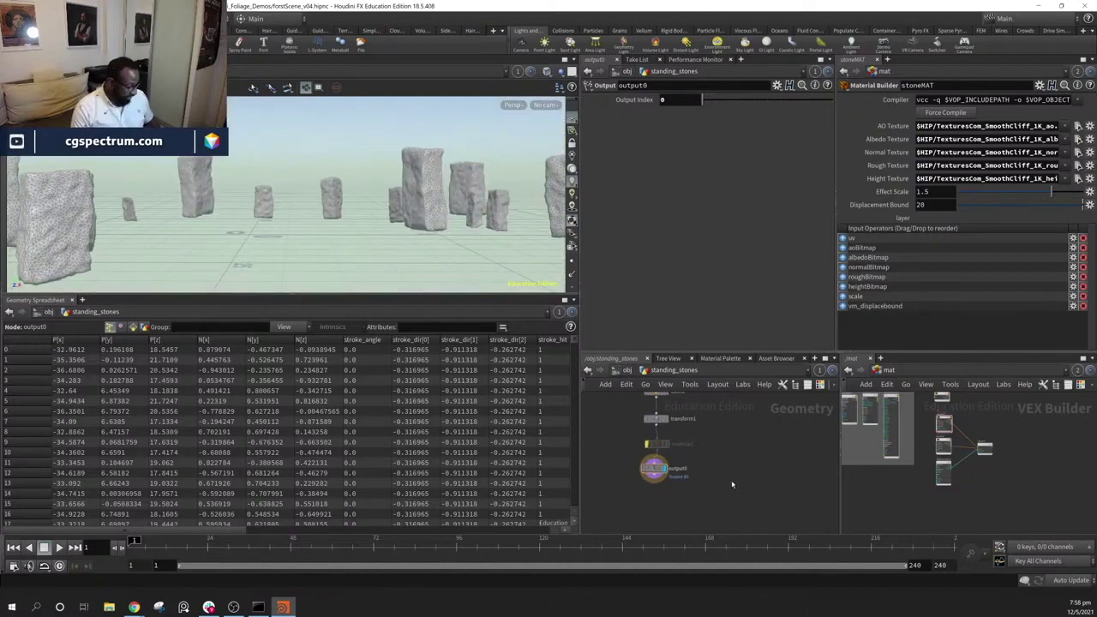
pyautogui.press('Tab')
pyautogui.write('color')
pyautogui.press('Return')
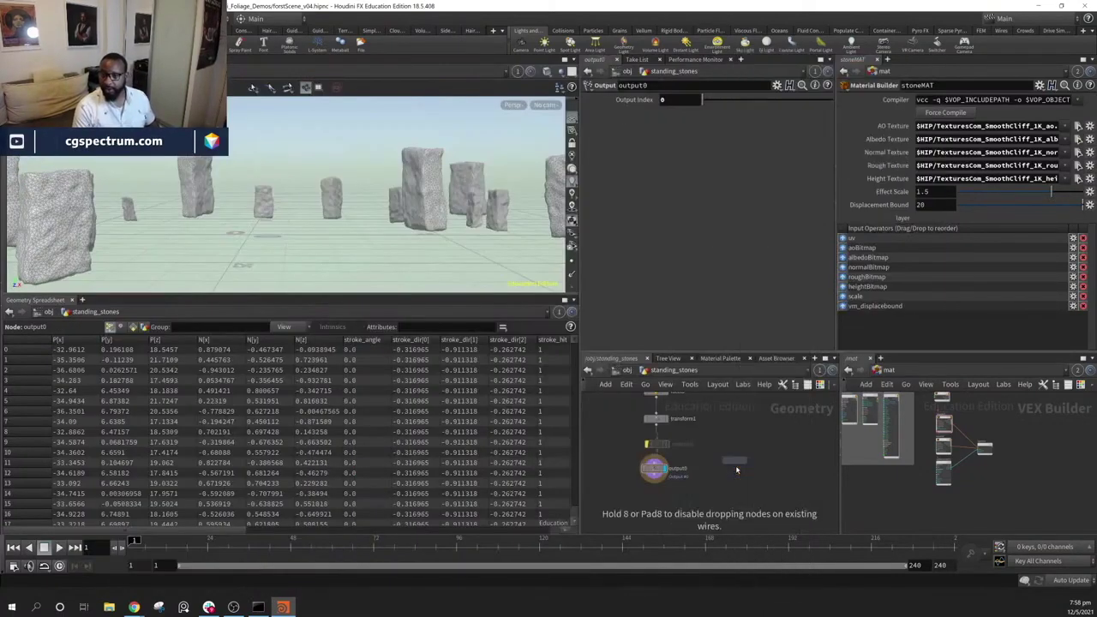
pyautogui.click(735, 469)
pyautogui.moveTo(662, 485); pyautogui.dragTo(726, 485)
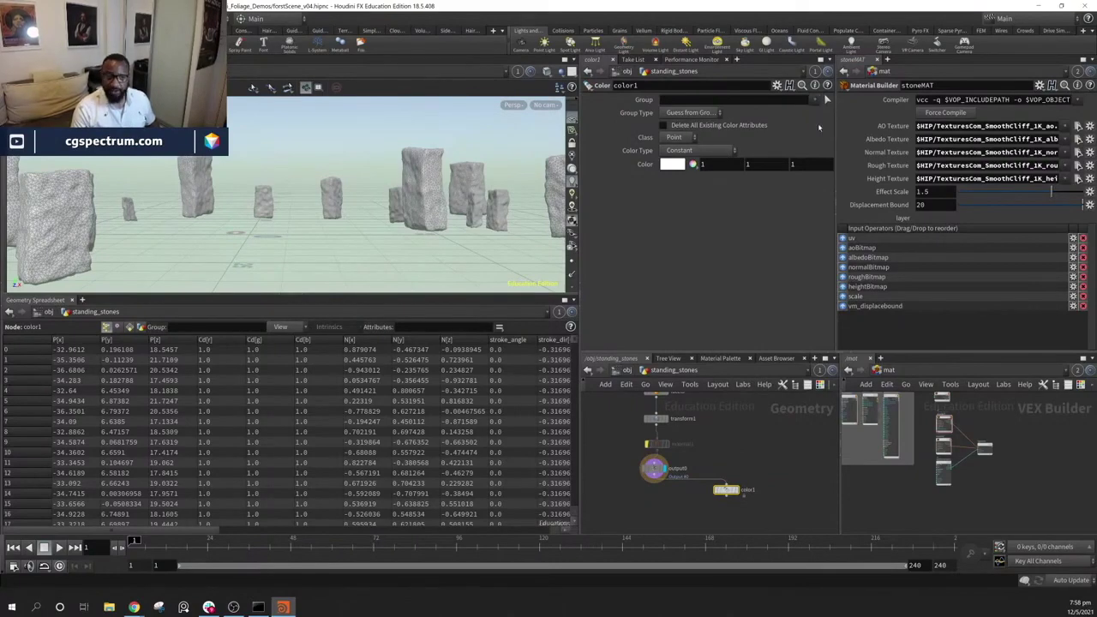
# Colour the start group red with color1, display it and inspect the undersides of the stones
pyautogui.click(674, 162)
pyautogui.click(627, 77)
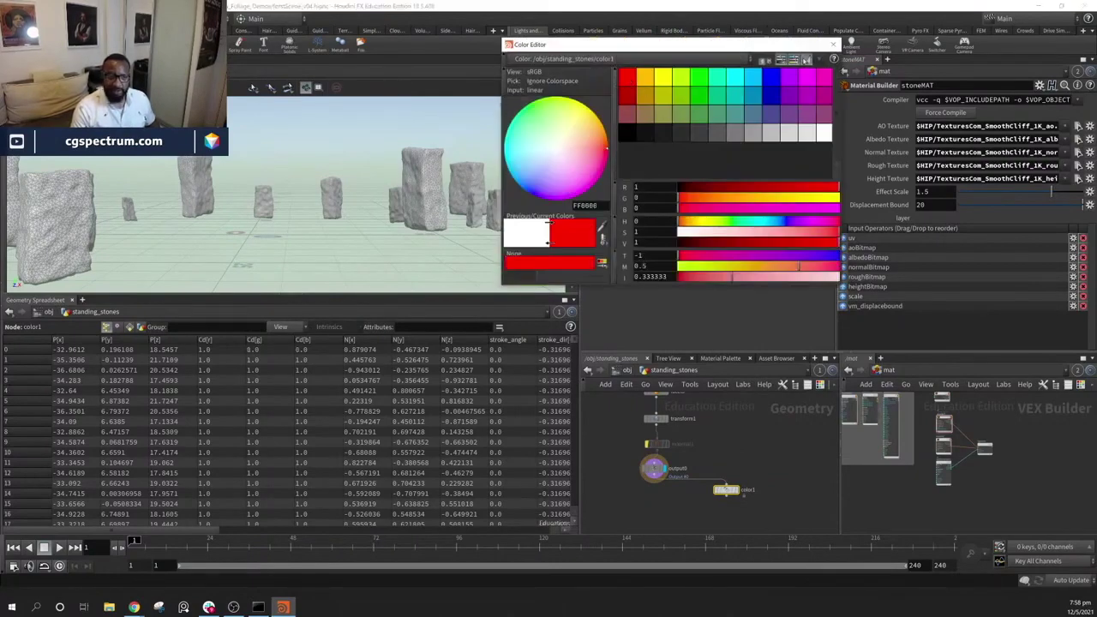
pyautogui.click(831, 45)
pyautogui.click(736, 493)
pyautogui.moveTo(283, 214); pyautogui.dragTo(377, 205)
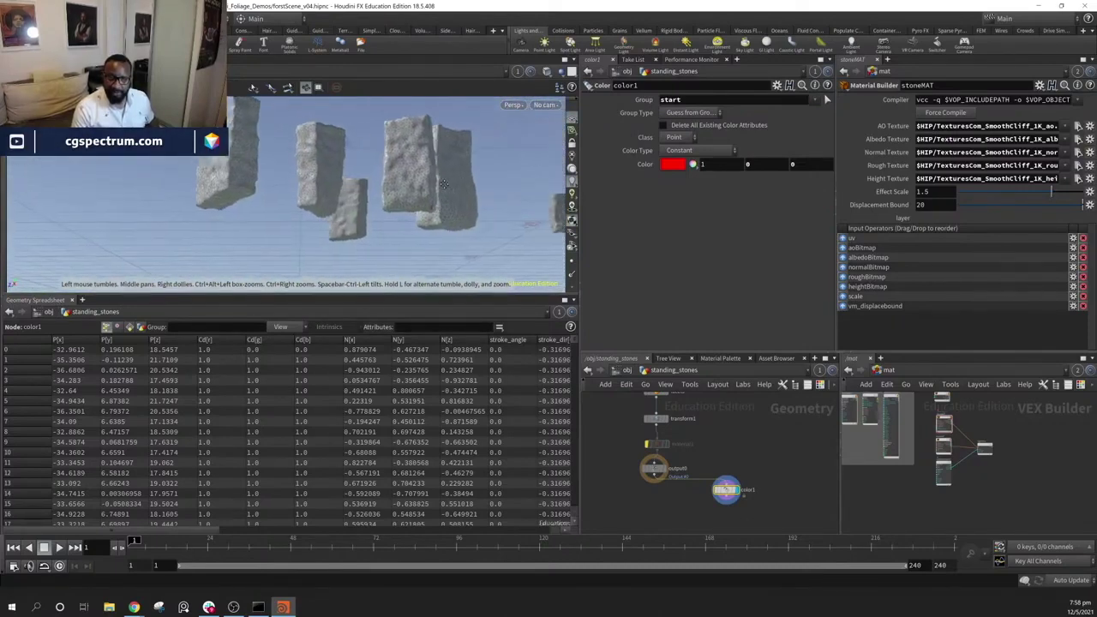
pyautogui.moveTo(377, 205); pyautogui.dragTo(587, 228, button='right')
pyautogui.moveTo(480, 214); pyautogui.dragTo(412, 227)
# Duplicate color1 beside itself and set the copy's color to green
pyautogui.keyDown('alt'); pyautogui.moveTo(727, 494); pyautogui.dragTo(788, 475); pyautogui.keyUp('alt')
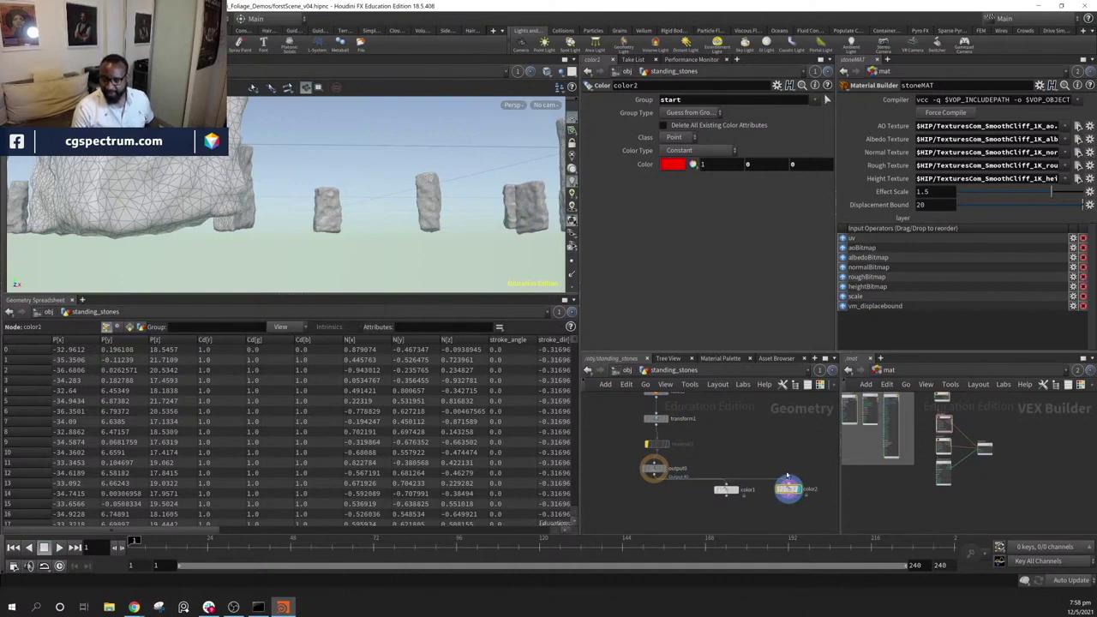
pyautogui.click(671, 165)
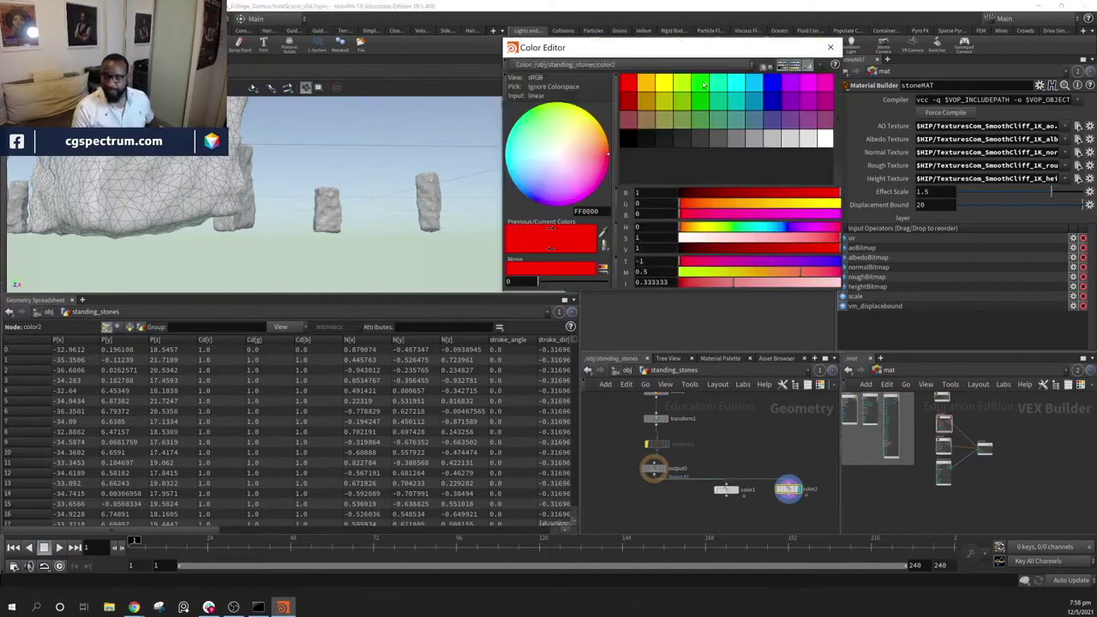
pyautogui.click(703, 83)
pyautogui.click(833, 49)
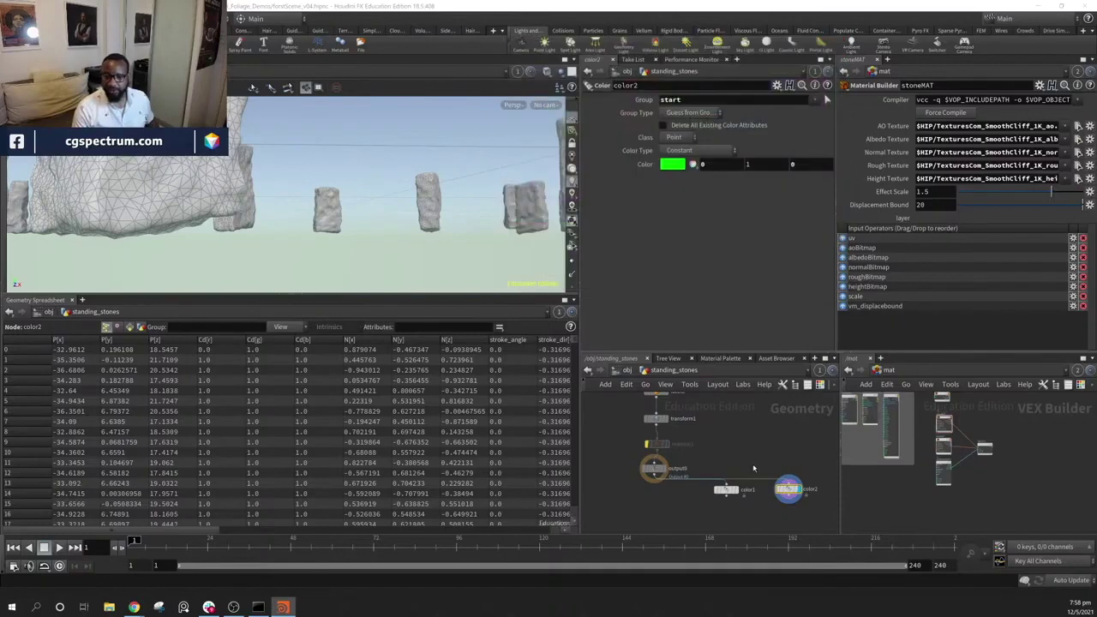
# Change color2's group to end and inspect the coloured points on the stones
pyautogui.keyDown('alt'); pyautogui.moveTo(369, 150); pyautogui.dragTo(534, 184); pyautogui.keyUp('alt')
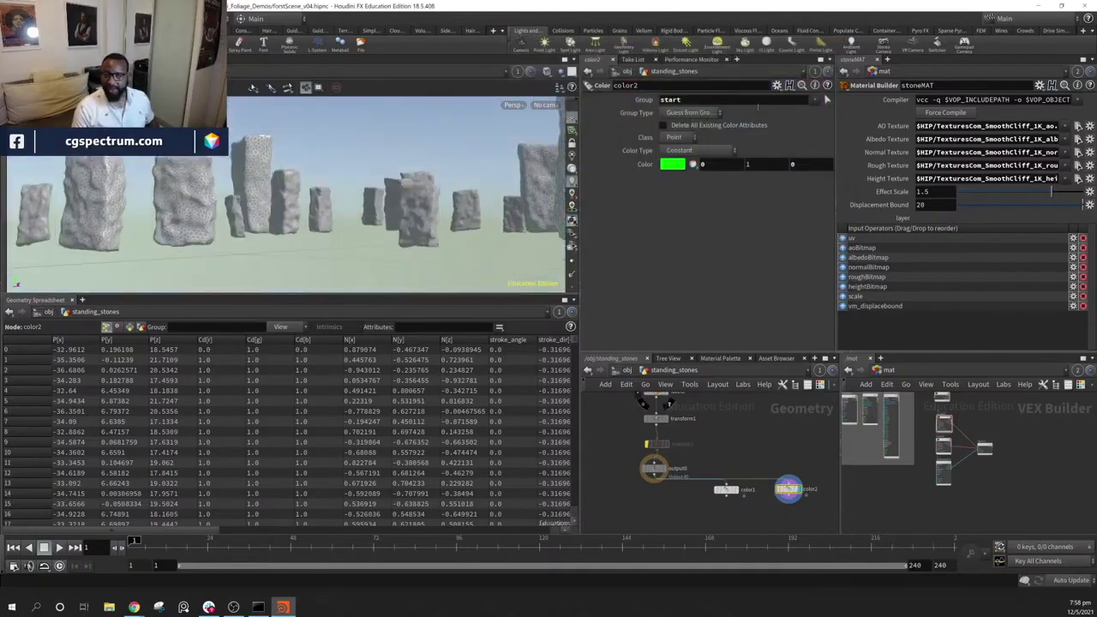
pyautogui.click(814, 99)
pyautogui.moveTo(685, 99); pyautogui.dragTo(654, 101)
pyautogui.press('BackSpace')
pyautogui.moveTo(531, 172); pyautogui.dragTo(377, 210)
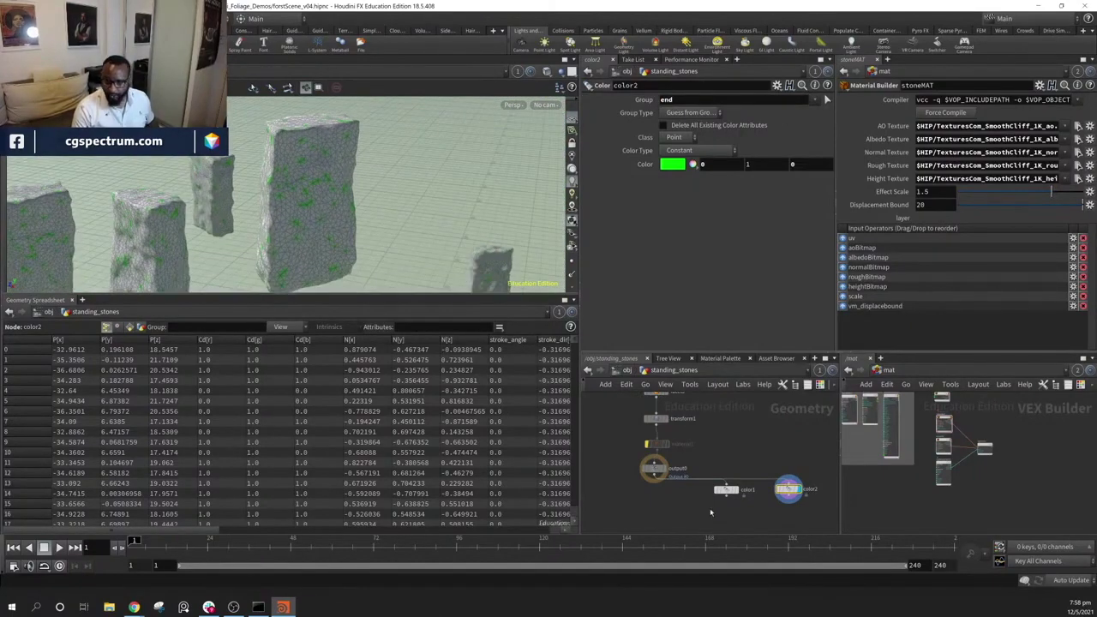
# Delete both test Color nodes and return to the object level to view the stones around the head
pyautogui.moveTo(874, 481); pyautogui.dragTo(861, 477)
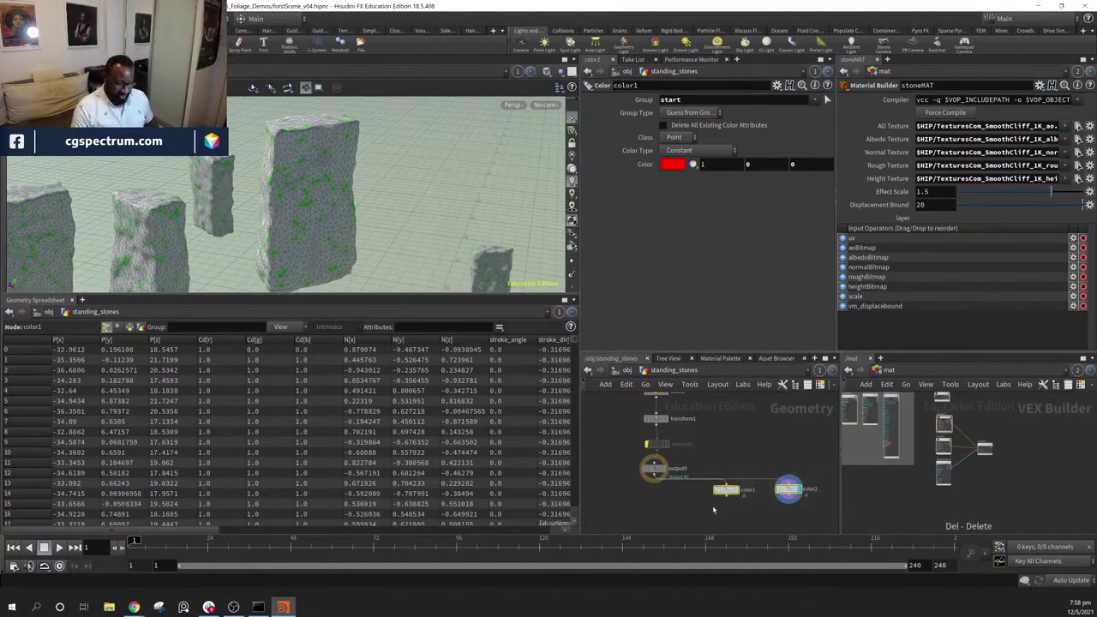
pyautogui.press('Delete')
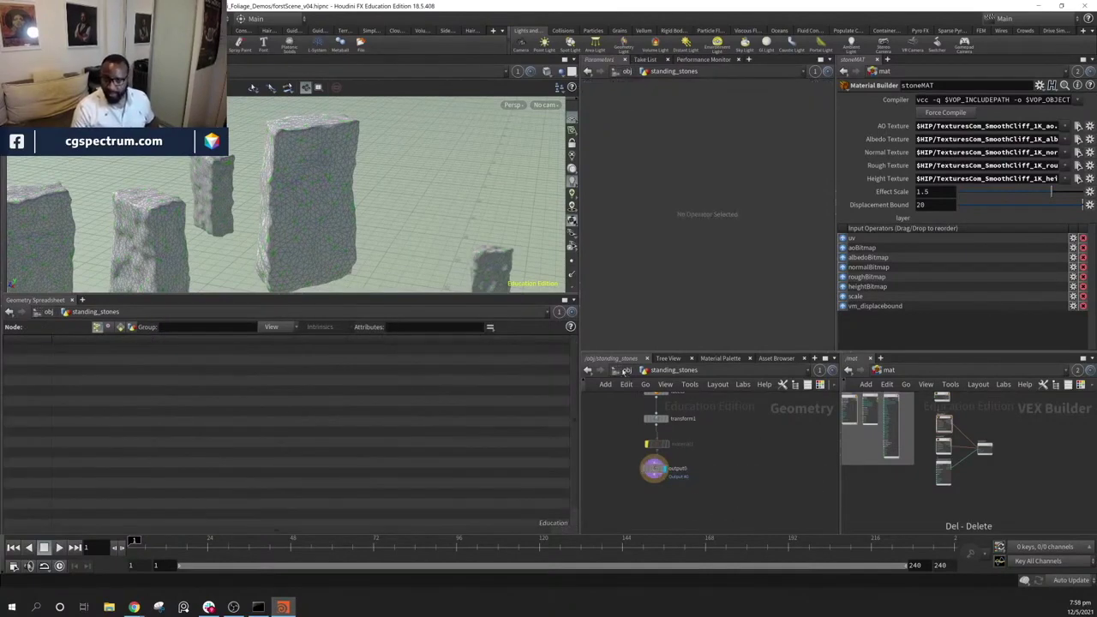
pyautogui.click(623, 371)
pyautogui.keyDown('alt'); pyautogui.moveTo(305, 214); pyautogui.dragTo(377, 213); pyautogui.keyUp('alt')
pyautogui.moveTo(378, 212); pyautogui.dragTo(266, 197, button='right')
pyautogui.moveTo(266, 197); pyautogui.dragTo(286, 188, button='middle')
pyautogui.moveTo(286, 189); pyautogui.dragTo(330, 185, button='right')
pyautogui.moveTo(241, 197); pyautogui.dragTo(354, 174)
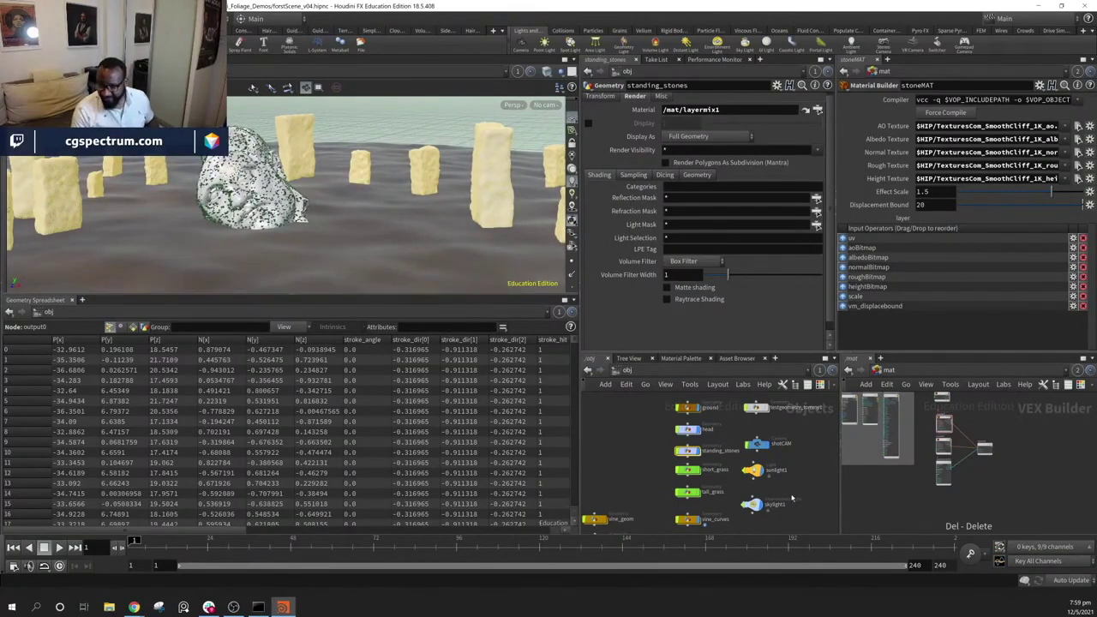
# Open the vine_curves network and select object_merge2, which brings in the standing stones
pyautogui.moveTo(792, 497); pyautogui.dragTo(804, 445, button='middle')
pyautogui.moveTo(770, 509); pyautogui.dragTo(768, 485, button='middle')
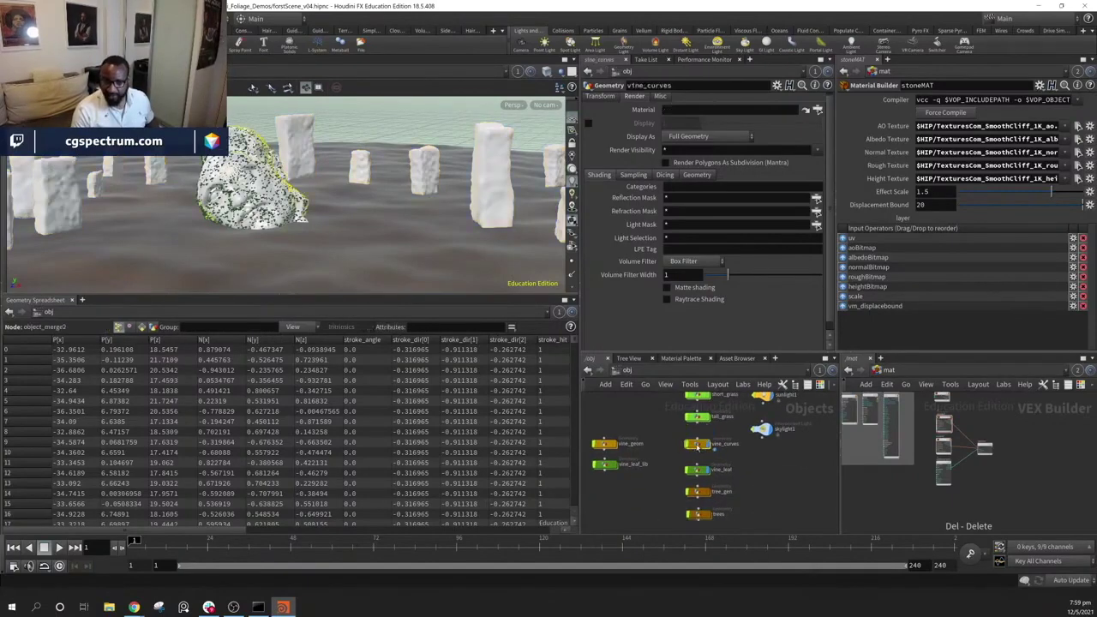
pyautogui.doubleClick(703, 448)
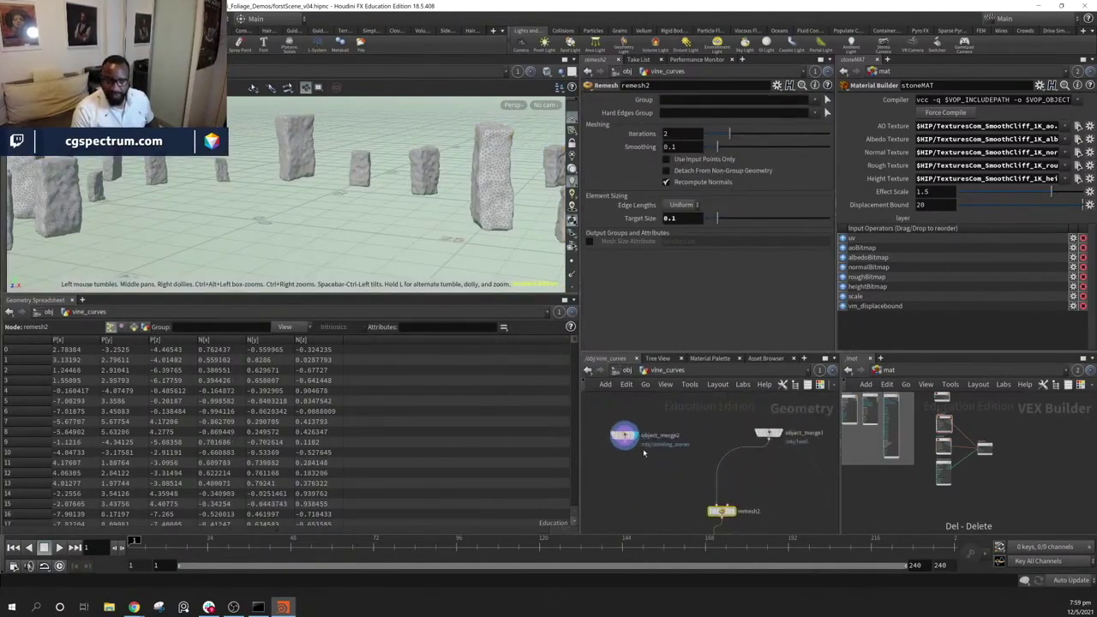
pyautogui.click(648, 428)
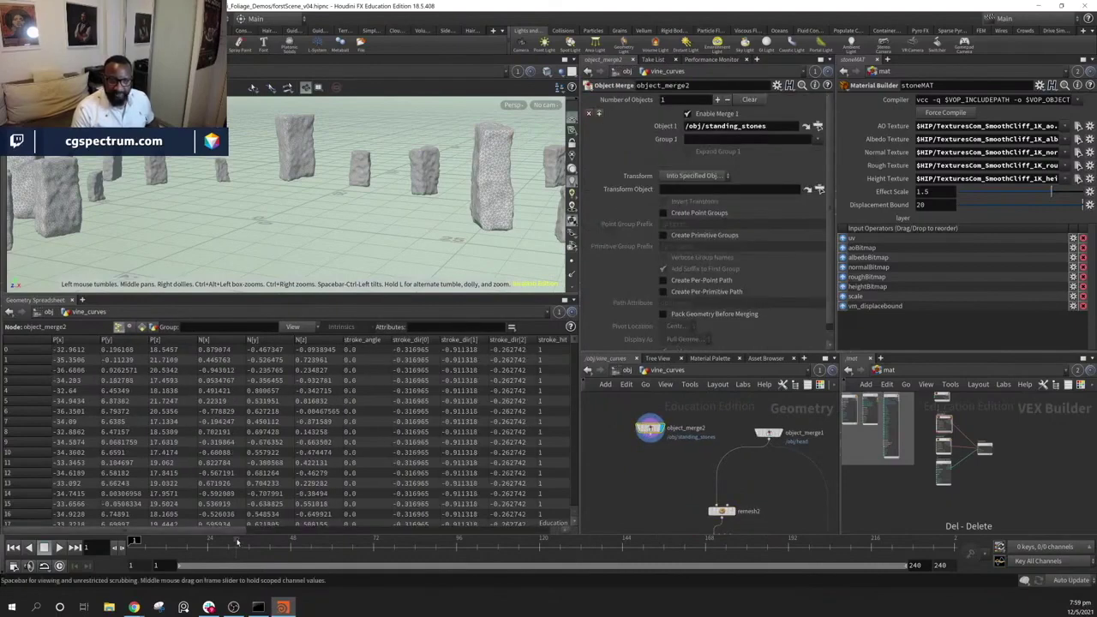
# Check object_merge2's start and end group columns and rearrange the nodes so it sits beside groupexpression3
pyautogui.moveTo(212, 528); pyautogui.dragTo(545, 537)
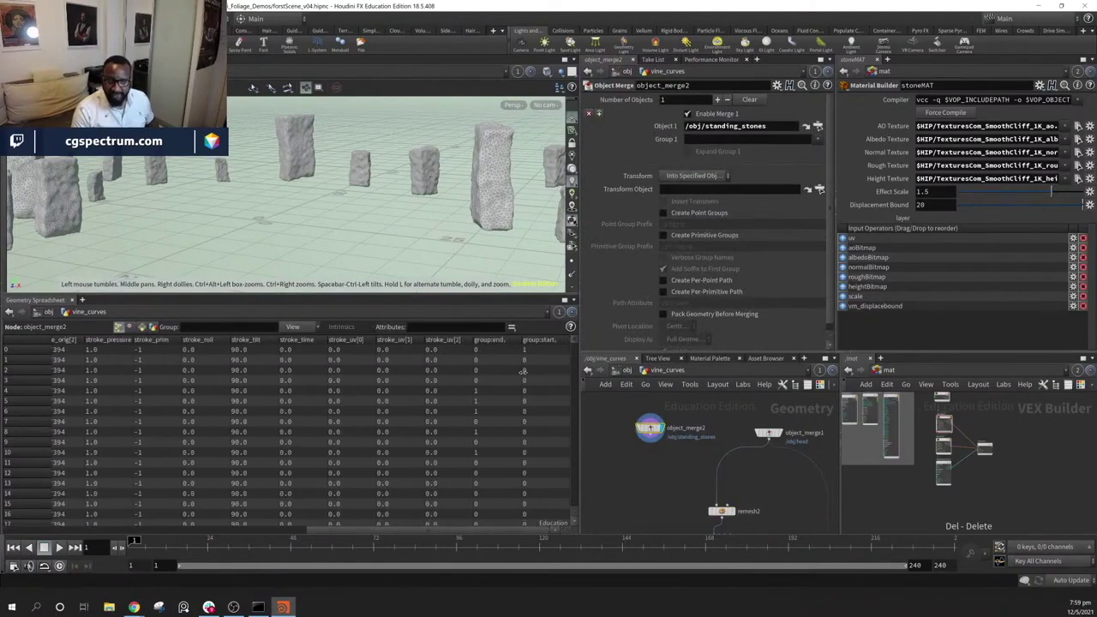
pyautogui.moveTo(676, 430); pyautogui.dragTo(660, 434, button='middle')
pyautogui.moveTo(636, 432); pyautogui.dragTo(682, 428)
pyautogui.moveTo(730, 446); pyautogui.dragTo(684, 452, button='middle')
pyautogui.moveTo(708, 446); pyautogui.dragTo(709, 439)
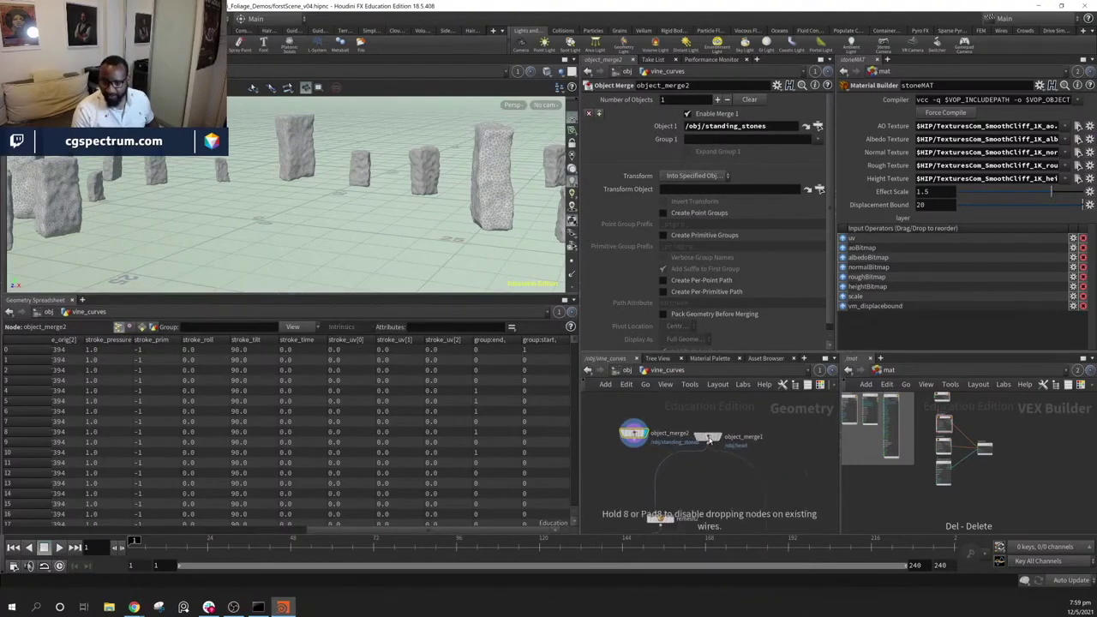
pyautogui.moveTo(695, 505); pyautogui.dragTo(754, 473, button='middle')
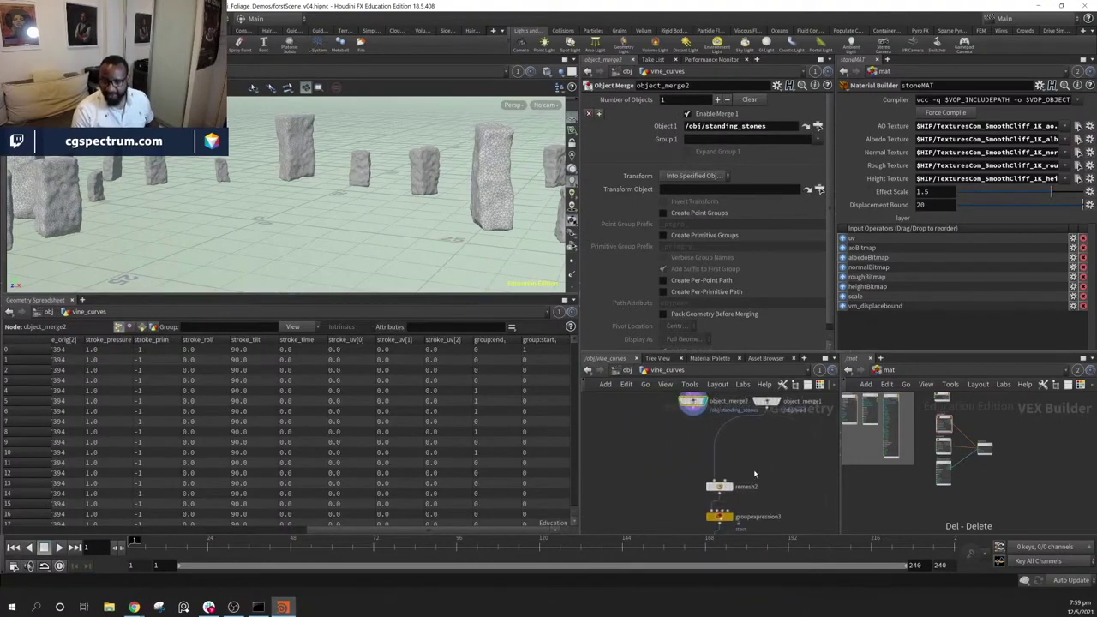
pyautogui.moveTo(682, 402); pyautogui.dragTo(631, 498)
pyautogui.moveTo(769, 507); pyautogui.dragTo(753, 455, button='middle')
pyautogui.moveTo(755, 427); pyautogui.dragTo(668, 479)
pyautogui.moveTo(700, 438); pyautogui.dragTo(700, 409)
pyautogui.moveTo(624, 457); pyautogui.dragTo(625, 435)
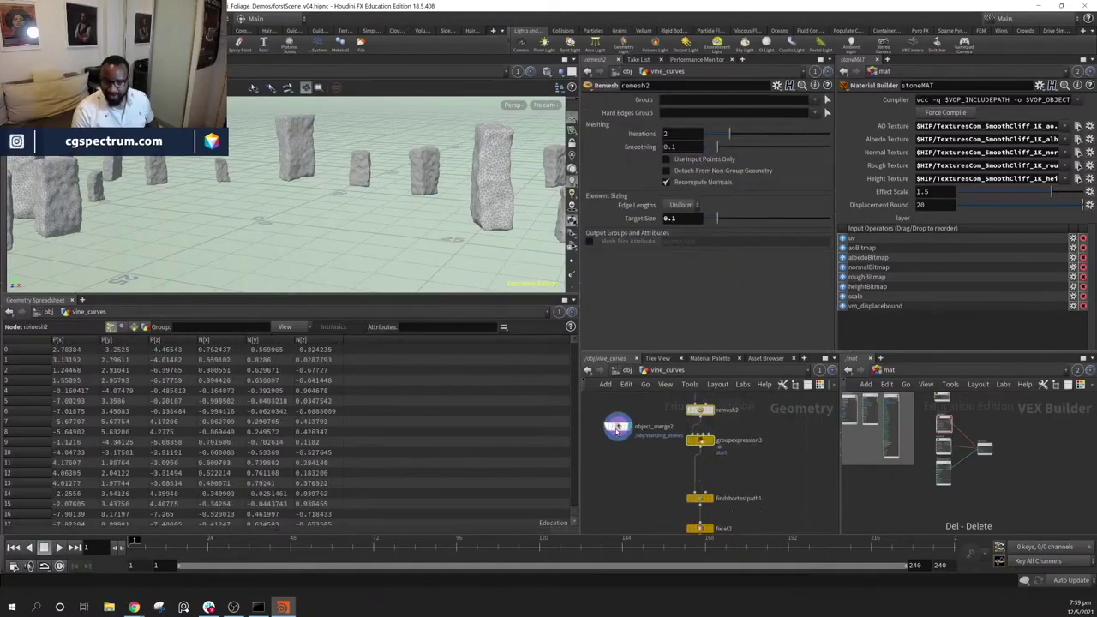
# Merge object_merge2 with groupexpression3's output and feed the merged geometry into findshortestpath1
pyautogui.click(618, 439)
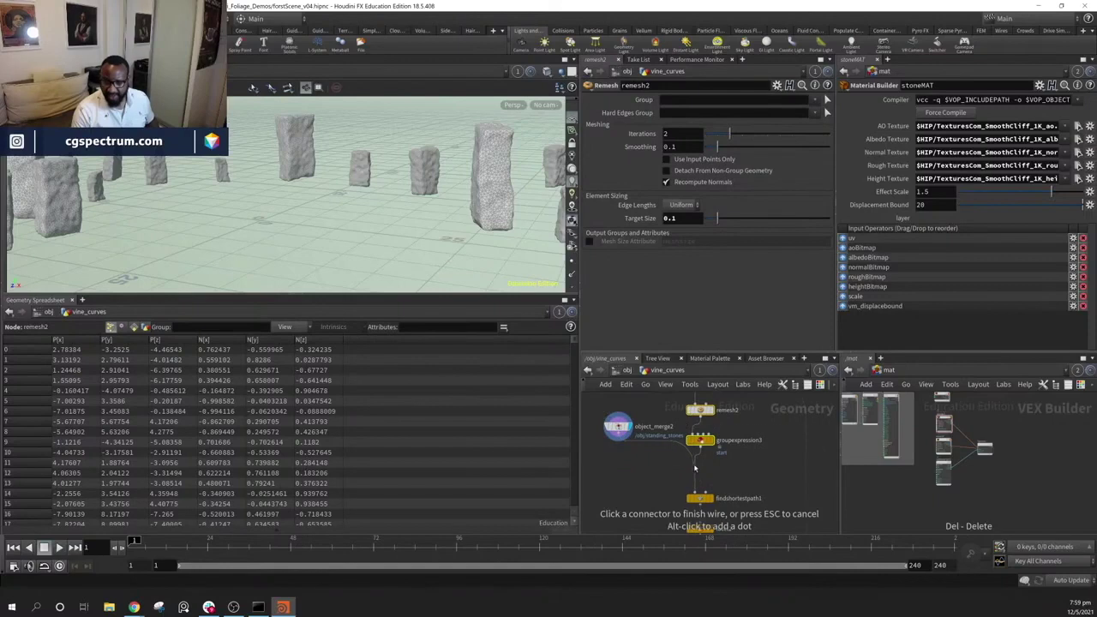
pyautogui.keyDown('alt'); pyautogui.click(649, 478); pyautogui.keyUp('alt')
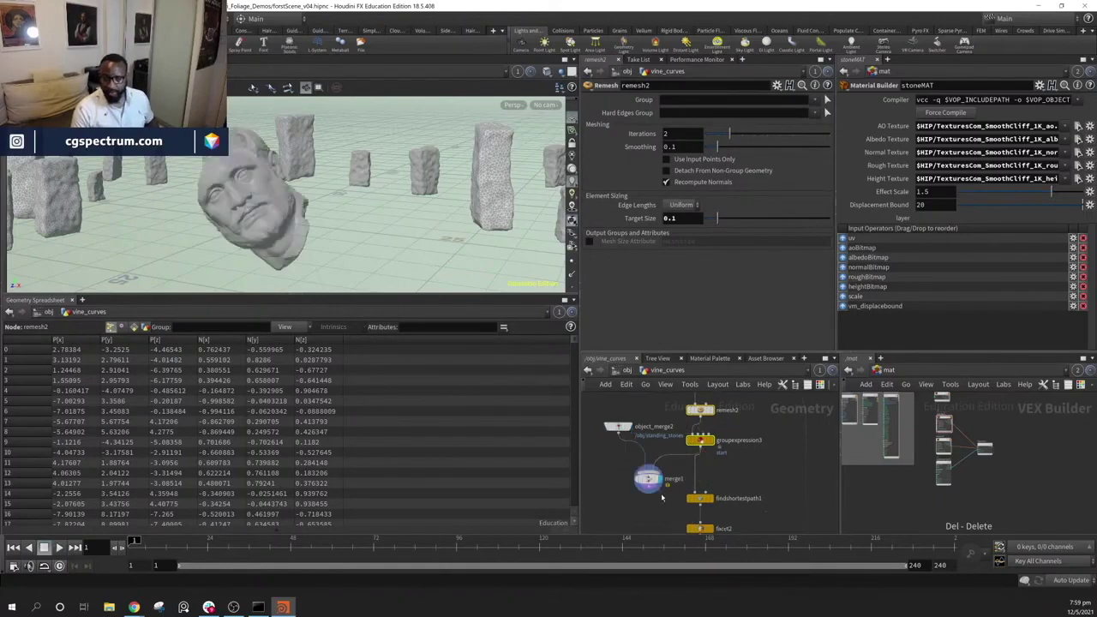
pyautogui.moveTo(324, 271); pyautogui.dragTo(323, 232)
pyautogui.moveTo(789, 461); pyautogui.dragTo(795, 433, button='middle')
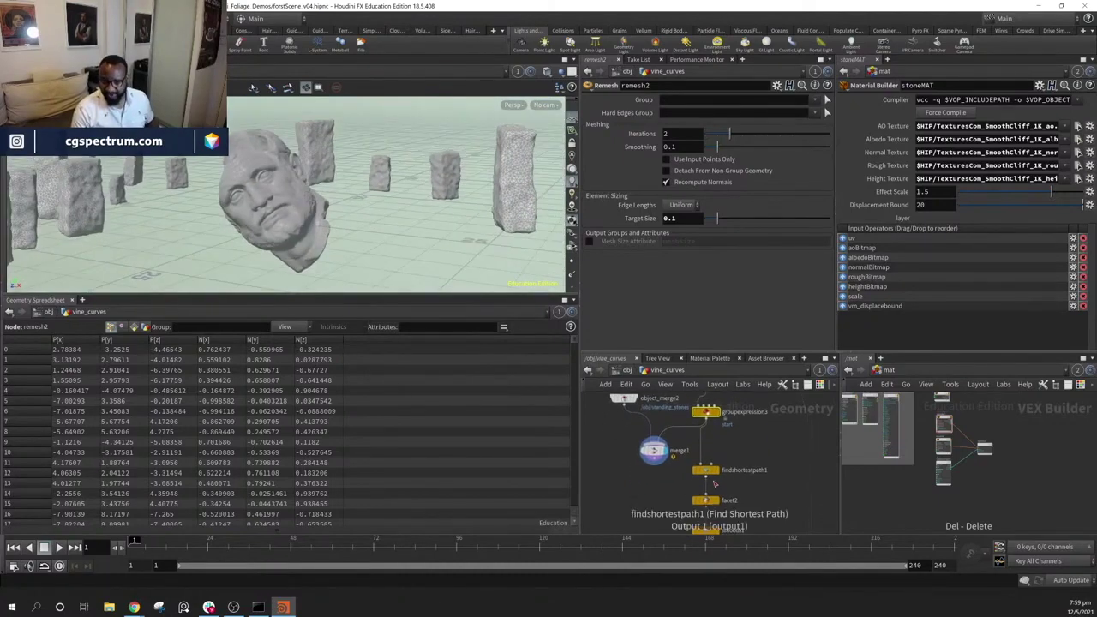
pyautogui.moveTo(654, 461); pyautogui.dragTo(705, 464)
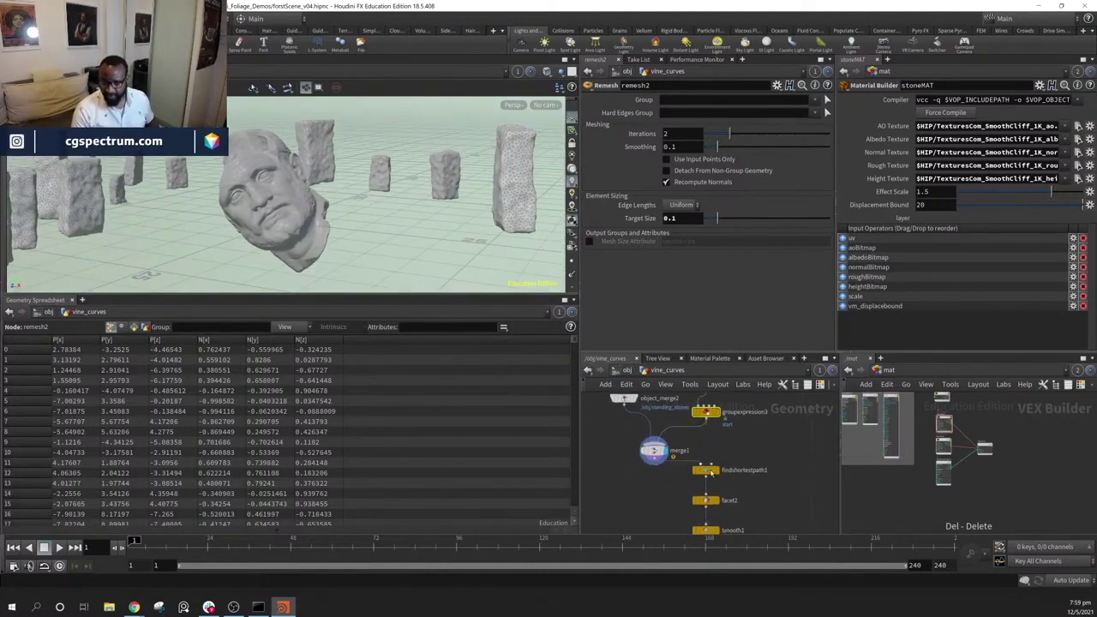
# Display findshortestpath1 and inspect the path curves around the head and standing stones
pyautogui.click(717, 472)
pyautogui.moveTo(254, 200); pyautogui.dragTo(355, 208)
pyautogui.moveTo(170, 203); pyautogui.dragTo(311, 214)
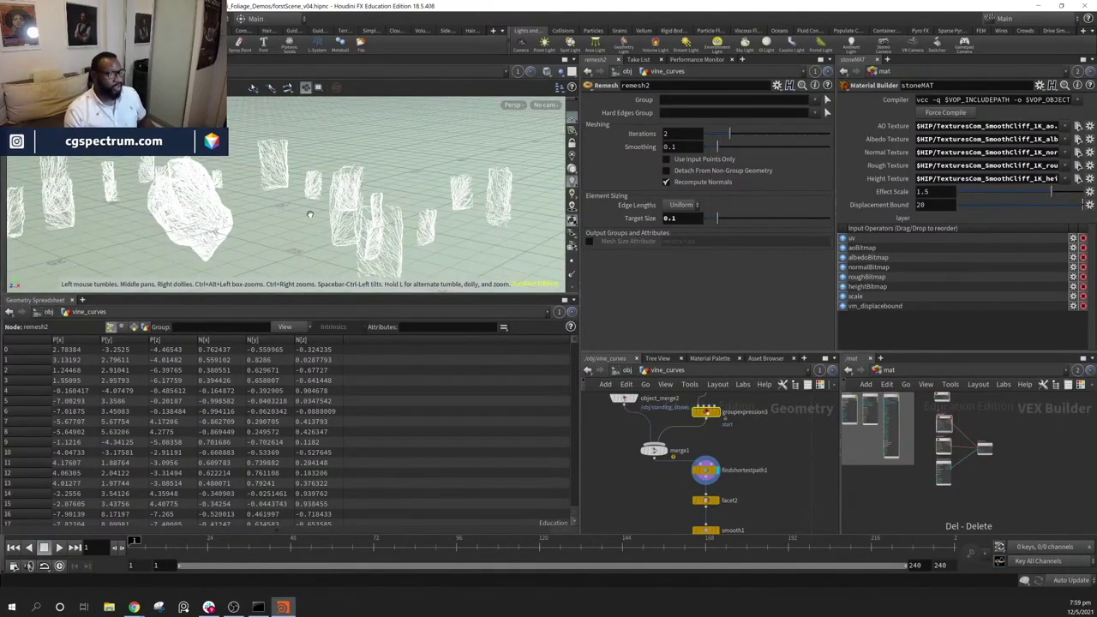
# Display output0 at the end of the vine_curves network and inspect the finished curves on the head and stones
pyautogui.moveTo(781, 483); pyautogui.dragTo(732, 418, button='middle')
pyautogui.moveTo(745, 503); pyautogui.dragTo(735, 443, button='middle')
pyautogui.moveTo(770, 508); pyautogui.dragTo(718, 440, button='middle')
pyautogui.moveTo(738, 529); pyautogui.dragTo(741, 391, button='middle')
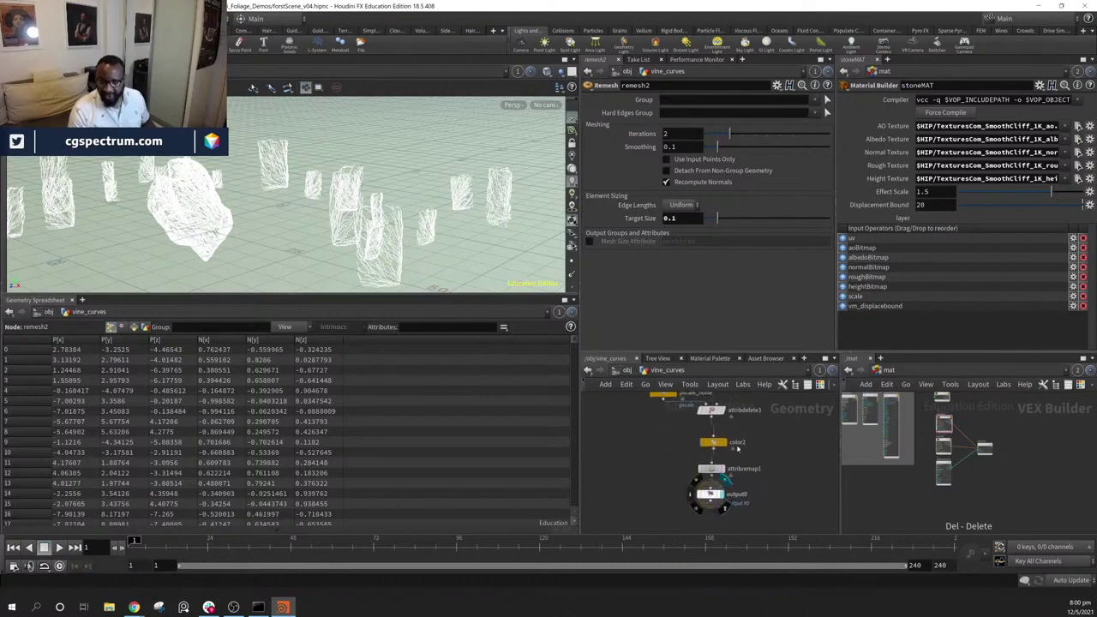
pyautogui.moveTo(275, 204); pyautogui.dragTo(487, 248)
pyautogui.moveTo(329, 256); pyautogui.dragTo(242, 272)
pyautogui.moveTo(243, 221); pyautogui.dragTo(338, 225)
pyautogui.moveTo(687, 419); pyautogui.dragTo(687, 432, button='middle')
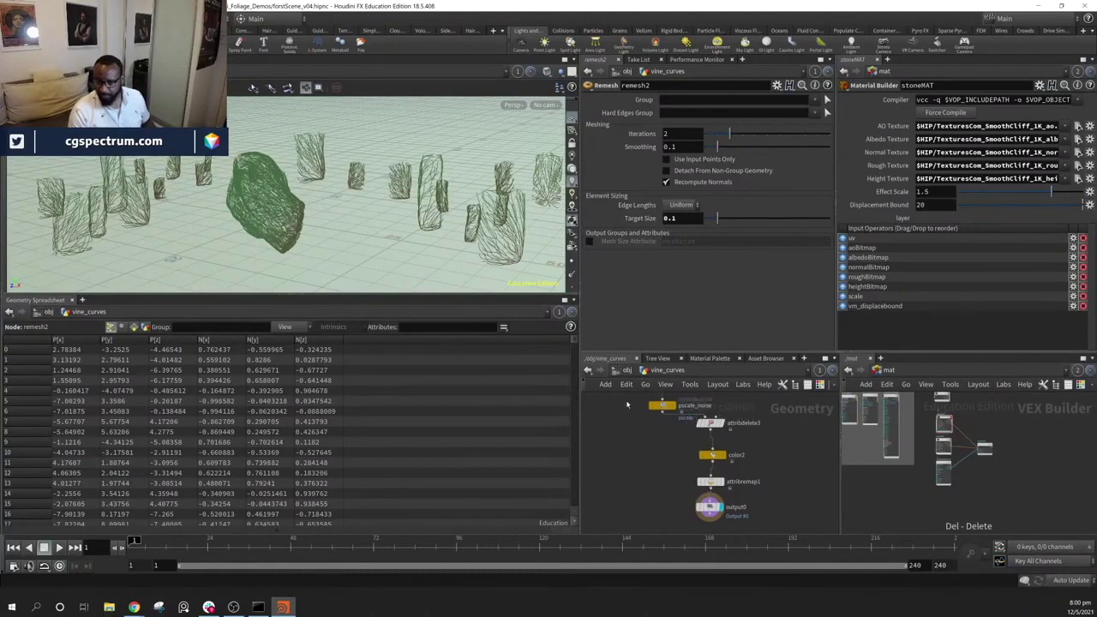
# Return to the object level and inspect the vine leaves on the standing stones from close up and afar
pyautogui.click(627, 371)
pyautogui.moveTo(323, 235); pyautogui.dragTo(356, 218)
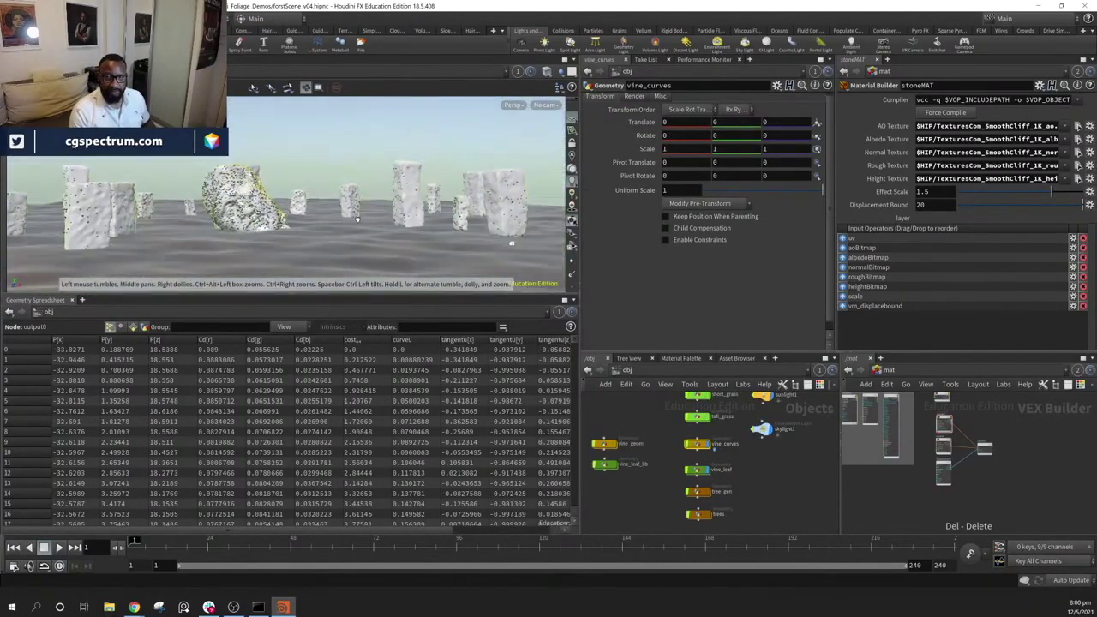
pyautogui.moveTo(315, 223); pyautogui.dragTo(422, 246)
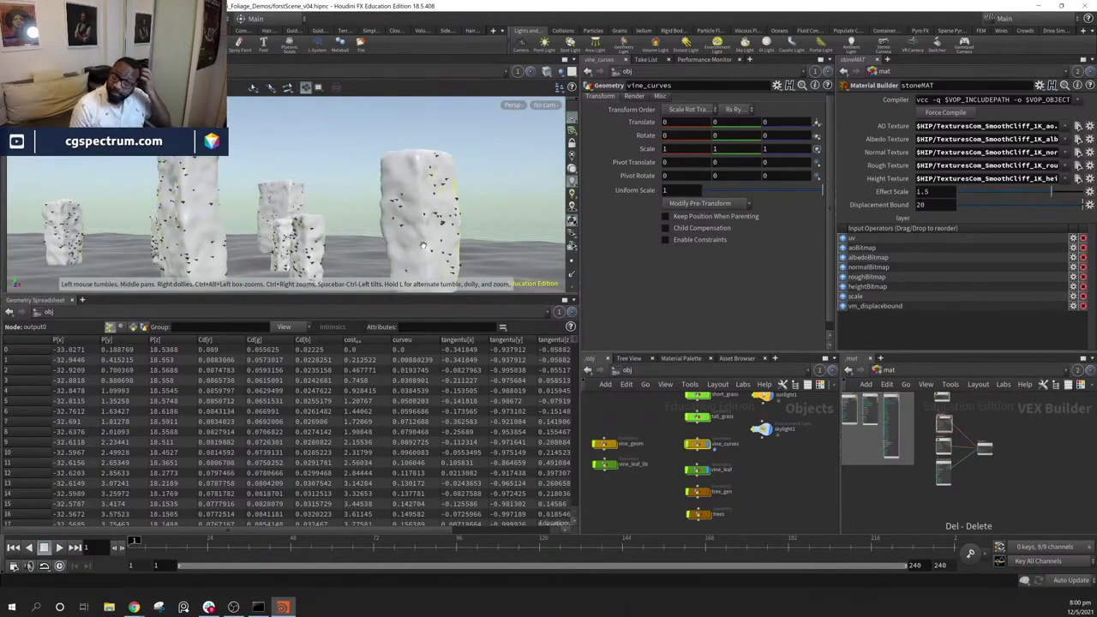
pyautogui.moveTo(422, 246); pyautogui.dragTo(483, 199)
pyautogui.moveTo(483, 198); pyautogui.dragTo(167, 267, button='right')
pyautogui.moveTo(166, 267); pyautogui.dragTo(298, 220, button='middle')
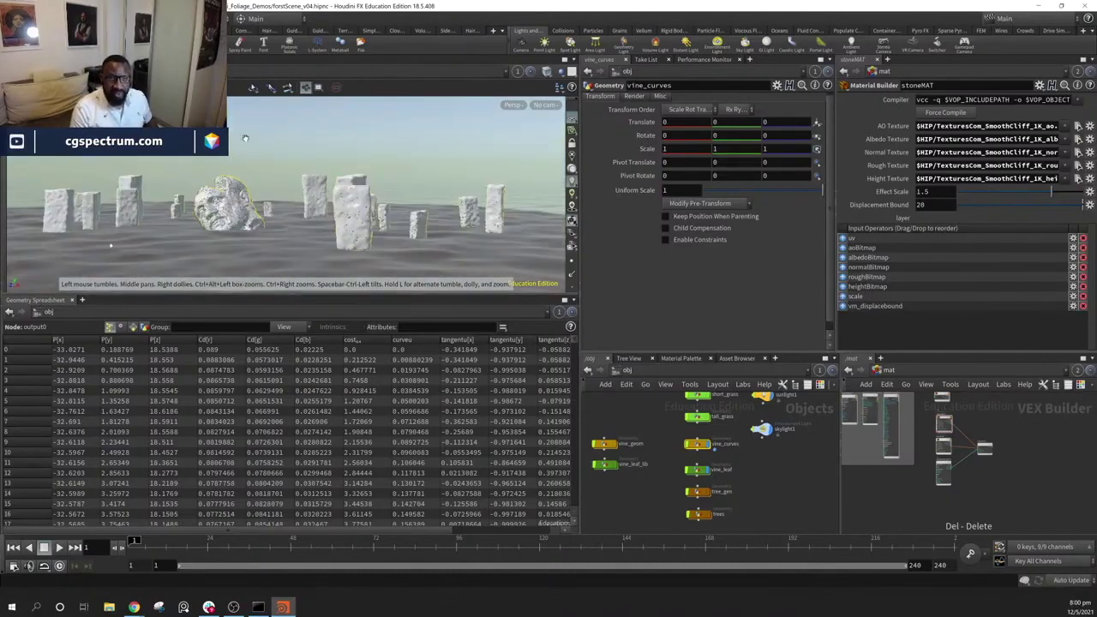
# Switch to the render view and render a region around the head, widening it to cover all the visible stones
pyautogui.click(138, 59)
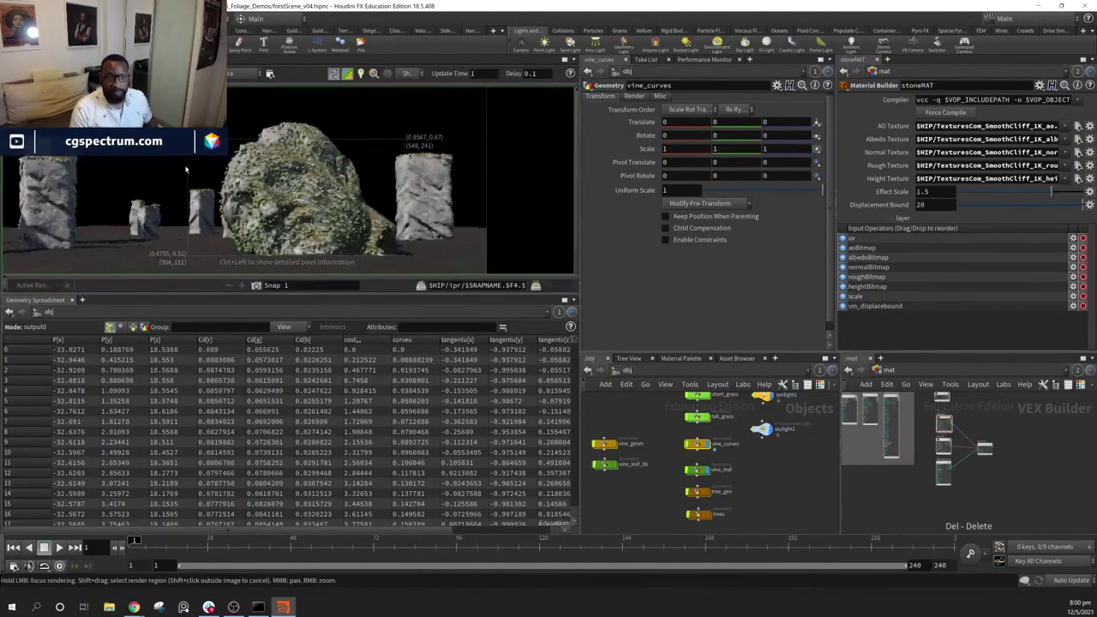
pyautogui.keyDown('shift'); pyautogui.moveTo(248, 102); pyautogui.dragTo(474, 264); pyautogui.keyUp('shift')
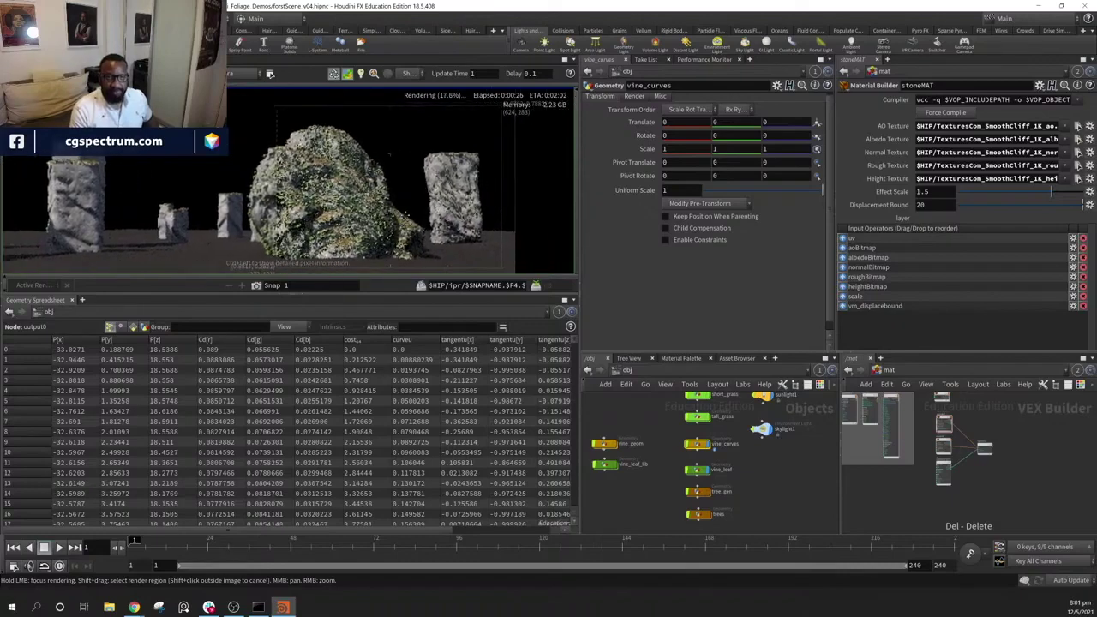
pyautogui.moveTo(430, 214); pyautogui.dragTo(187, 180, button='right')
pyautogui.moveTo(186, 180); pyautogui.dragTo(221, 170, button='middle')
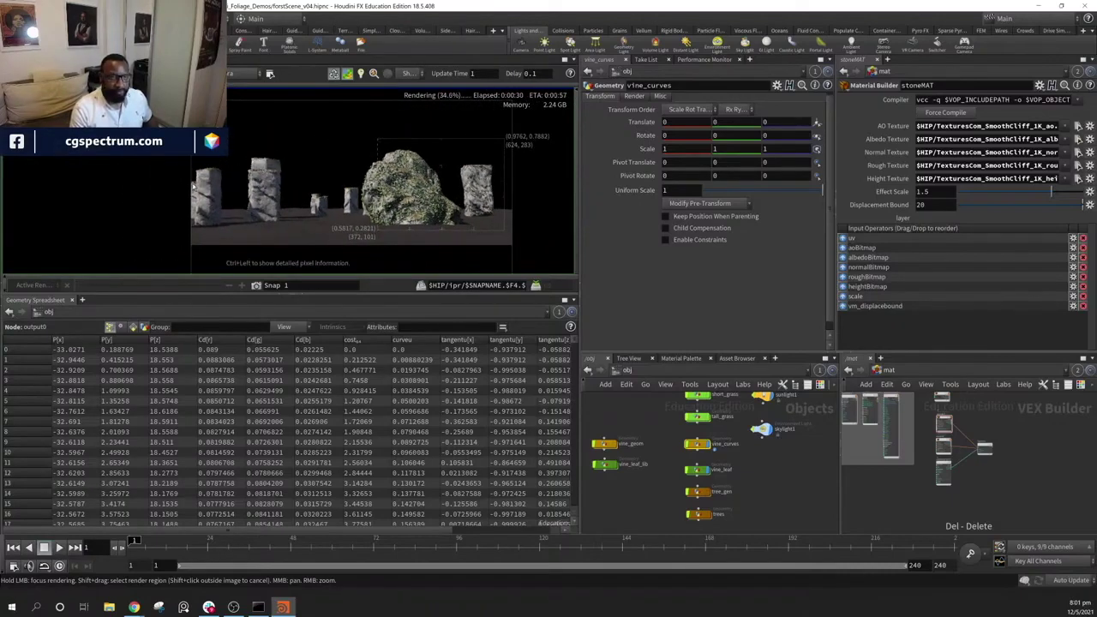
pyautogui.keyDown('shift'); pyautogui.moveTo(178, 145); pyautogui.dragTo(516, 241); pyautogui.keyUp('shift')
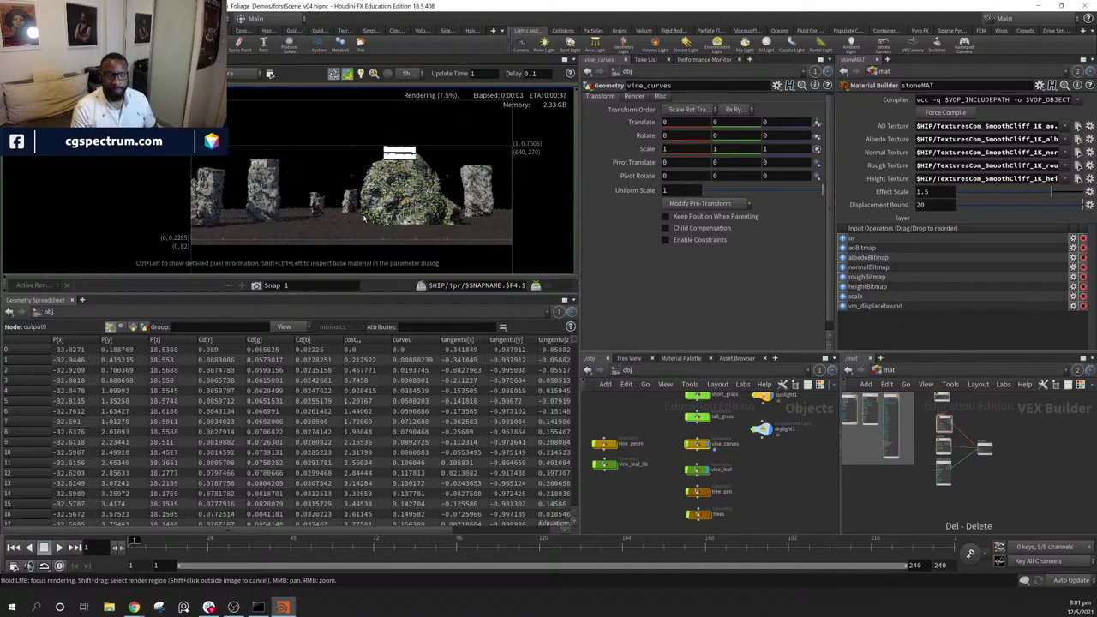
# Inspect the rendered vines on the stones and render a close-up region of the stone beside the head
pyautogui.moveTo(255, 175); pyautogui.dragTo(274, 221, button='right')
pyautogui.scroll(-4, 275, 222)
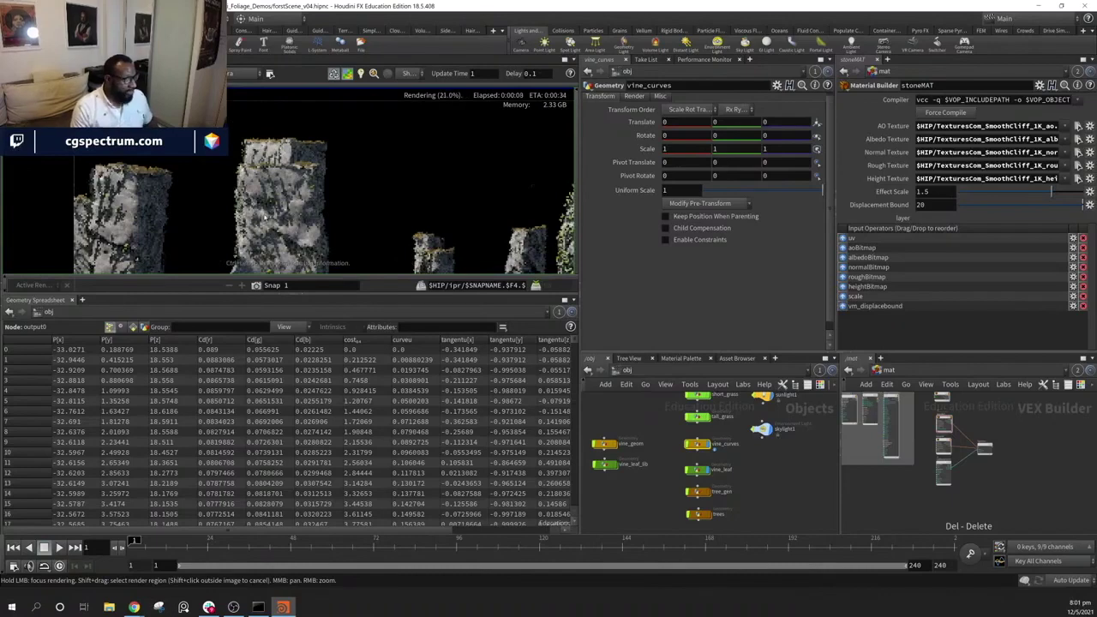
pyautogui.scroll(-3, 264, 218)
pyautogui.moveTo(480, 220); pyautogui.dragTo(329, 186, button='middle')
pyautogui.scroll(1, 341, 197)
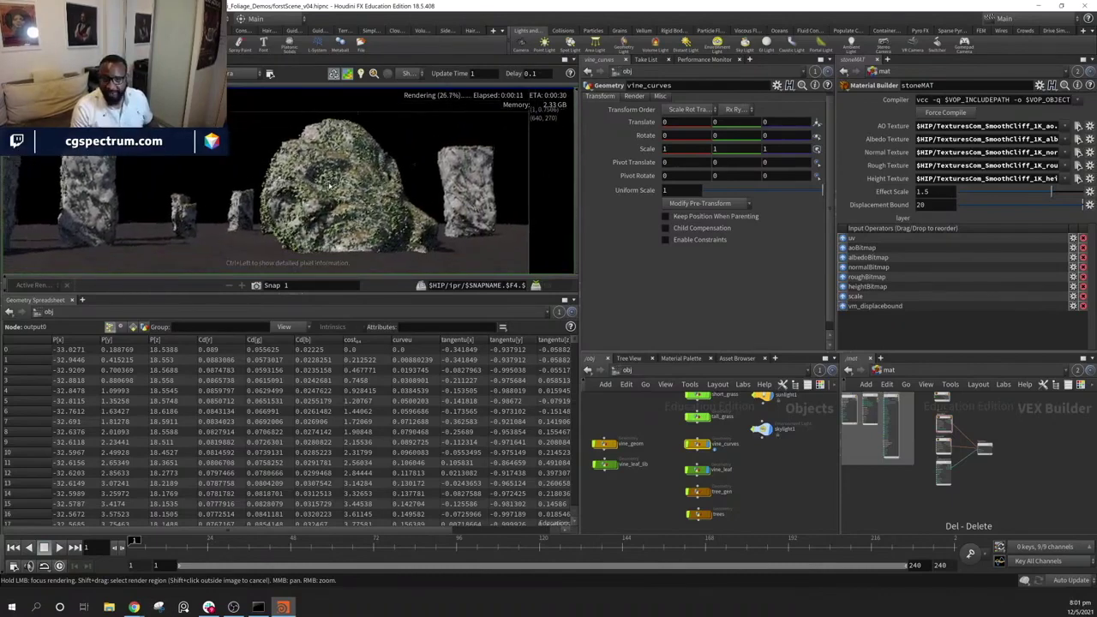
pyautogui.scroll(4, 470, 196)
pyautogui.keyDown('shift'); pyautogui.moveTo(378, 142); pyautogui.dragTo(543, 235); pyautogui.keyUp('shift')
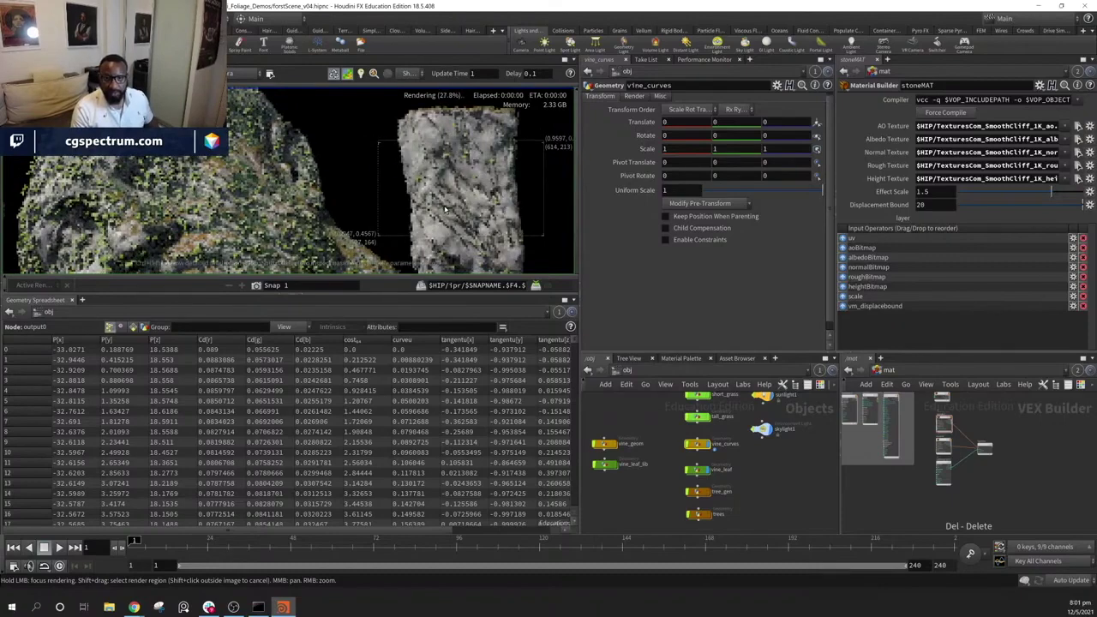
pyautogui.scroll(2, 508, 203)
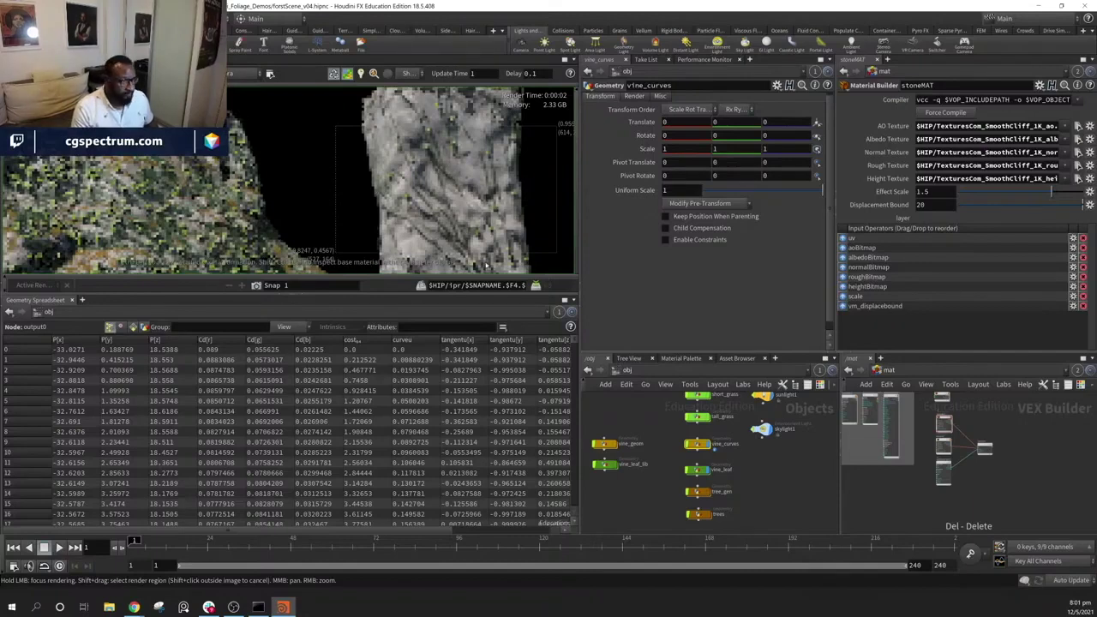
# Redraw the render region around the whole stone beside the head to check its vine coverage
pyautogui.moveTo(751, 478)
pyautogui.mouseDown(button='middle')
pyautogui.moveTo(761, 515)
pyautogui.moveTo(743, 480)
pyautogui.mouseUp(button='middle')
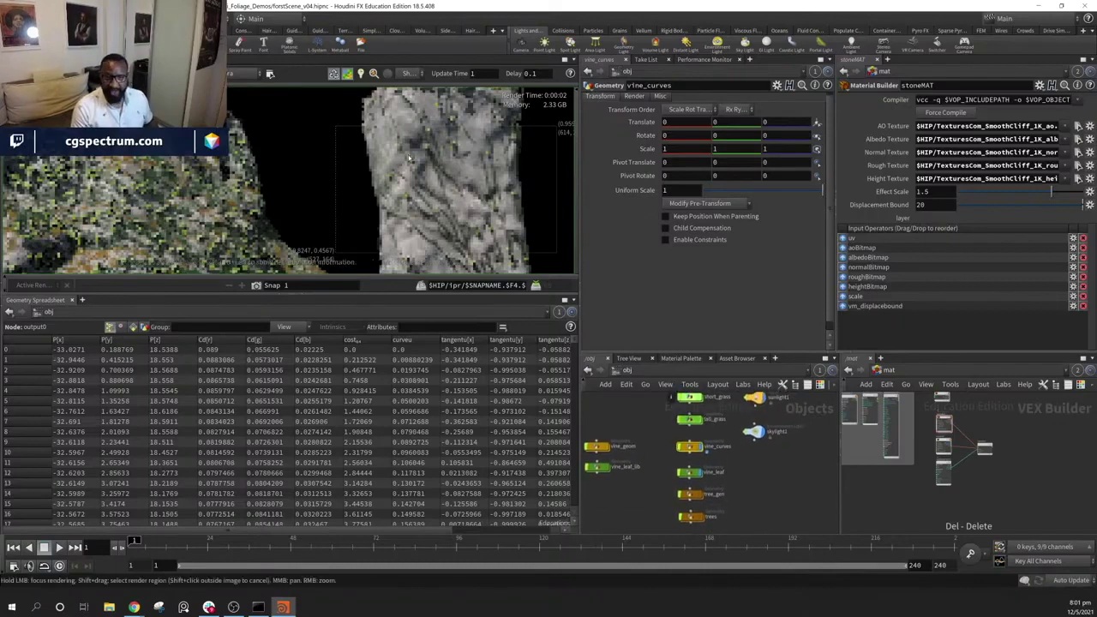
pyautogui.scroll(-3, 385, 199)
pyautogui.scroll(1, 388, 194)
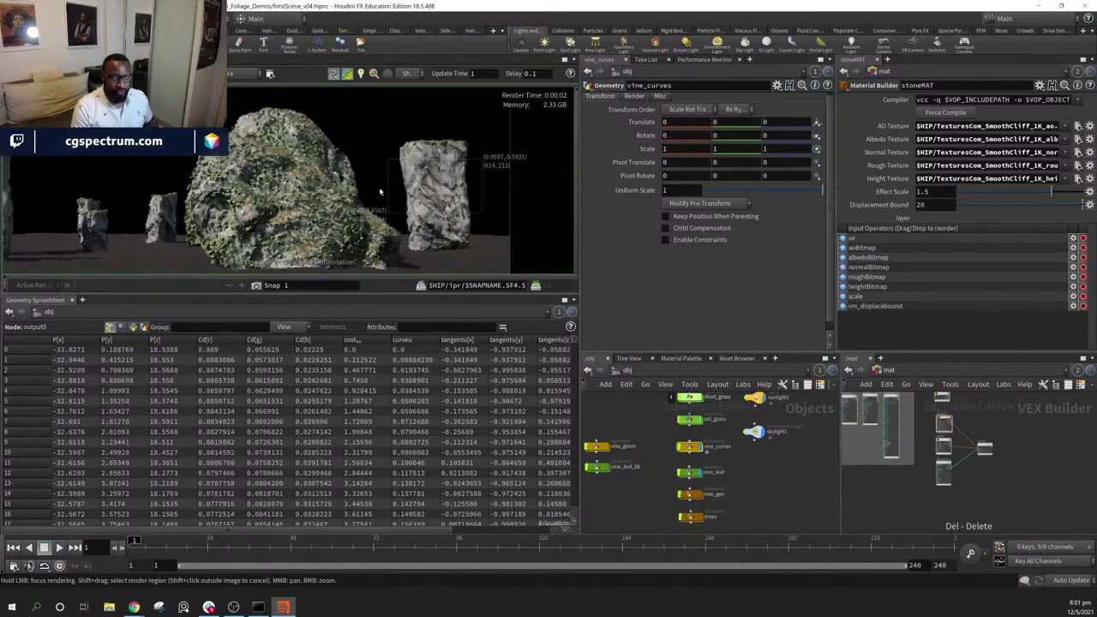
pyautogui.scroll(-1, 387, 194)
pyautogui.keyDown('shift'); pyautogui.moveTo(390, 132); pyautogui.dragTo(500, 264); pyautogui.keyUp('shift')
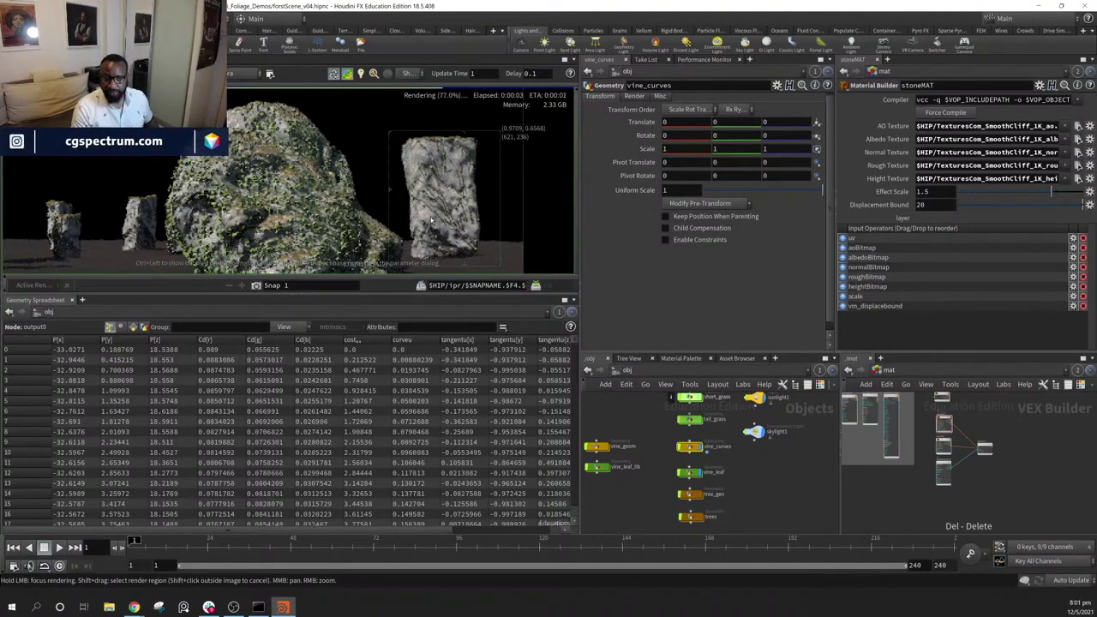
# Open the vine_curves network and set the lift node's Lift to 0.1
pyautogui.moveTo(618, 435); pyautogui.dragTo(646, 404, button='middle')
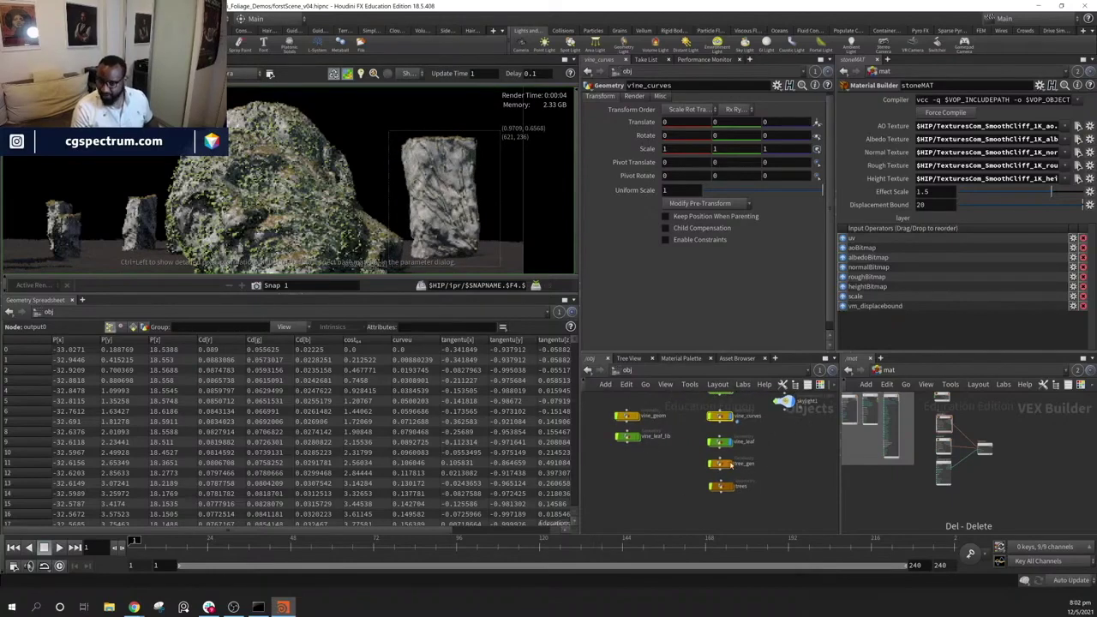
pyautogui.moveTo(792, 463); pyautogui.dragTo(757, 456, button='middle')
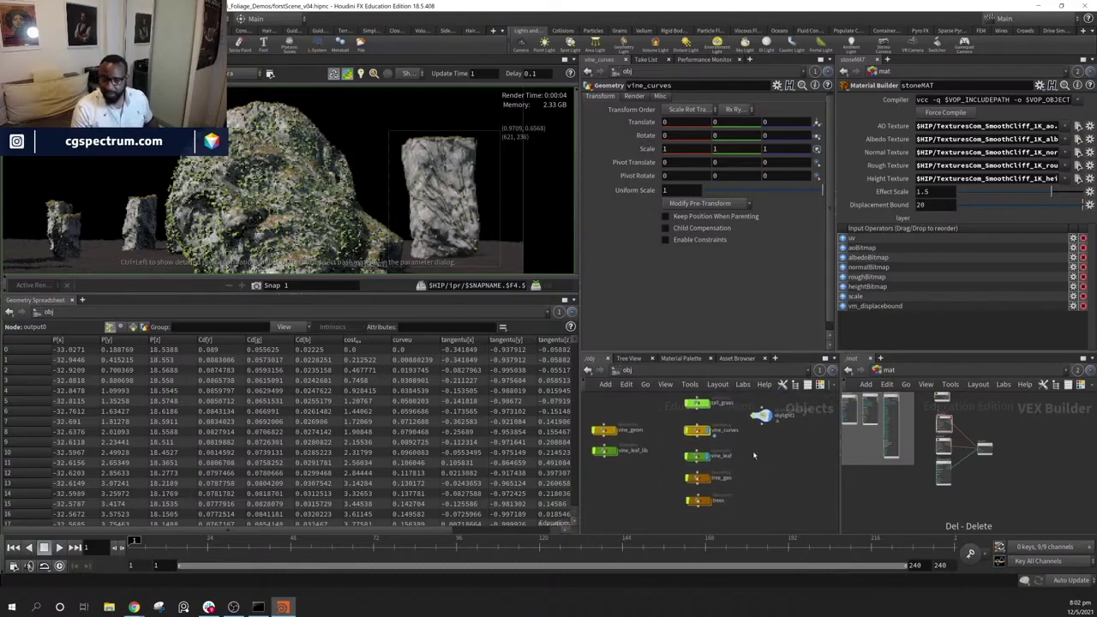
pyautogui.doubleClick(697, 430)
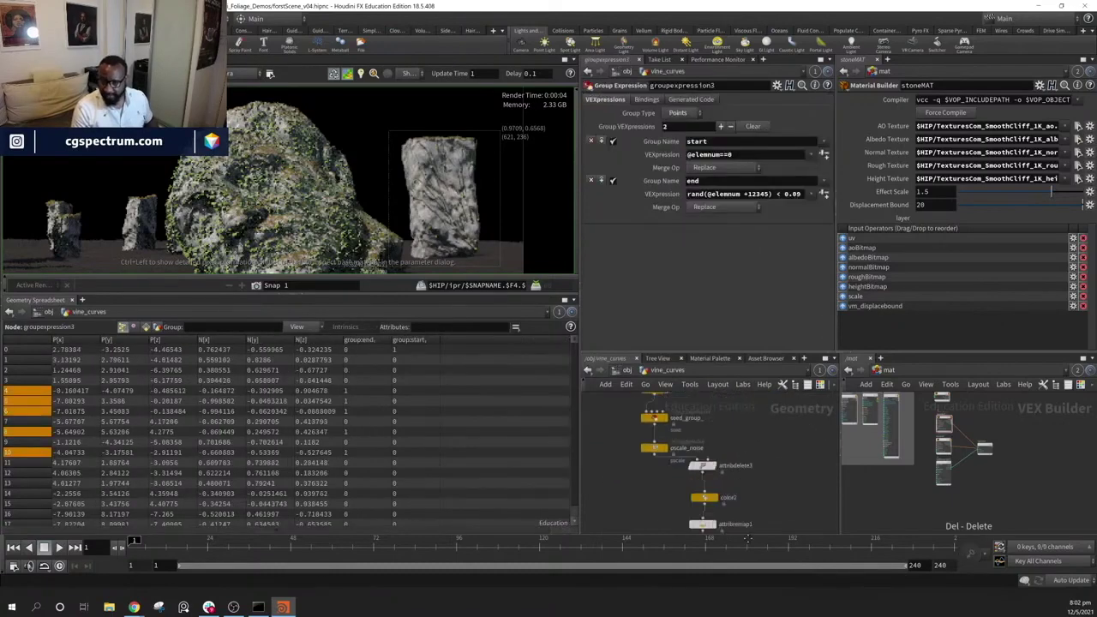
pyautogui.moveTo(757, 510); pyautogui.dragTo(759, 525, button='middle')
pyautogui.moveTo(714, 426); pyautogui.dragTo(745, 483, button='middle')
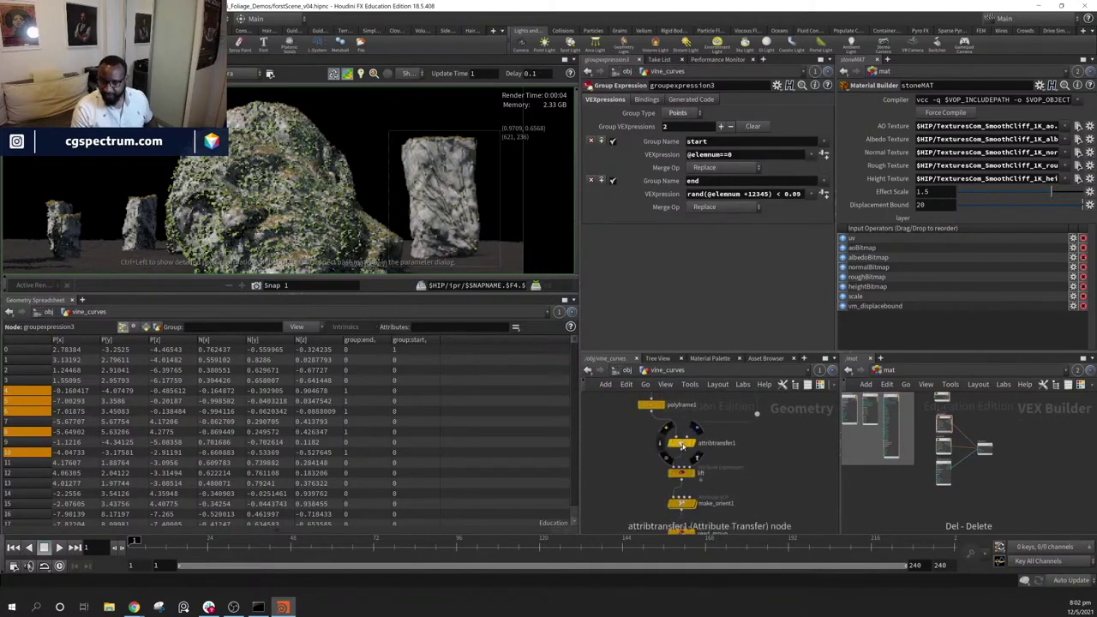
pyautogui.click(681, 473)
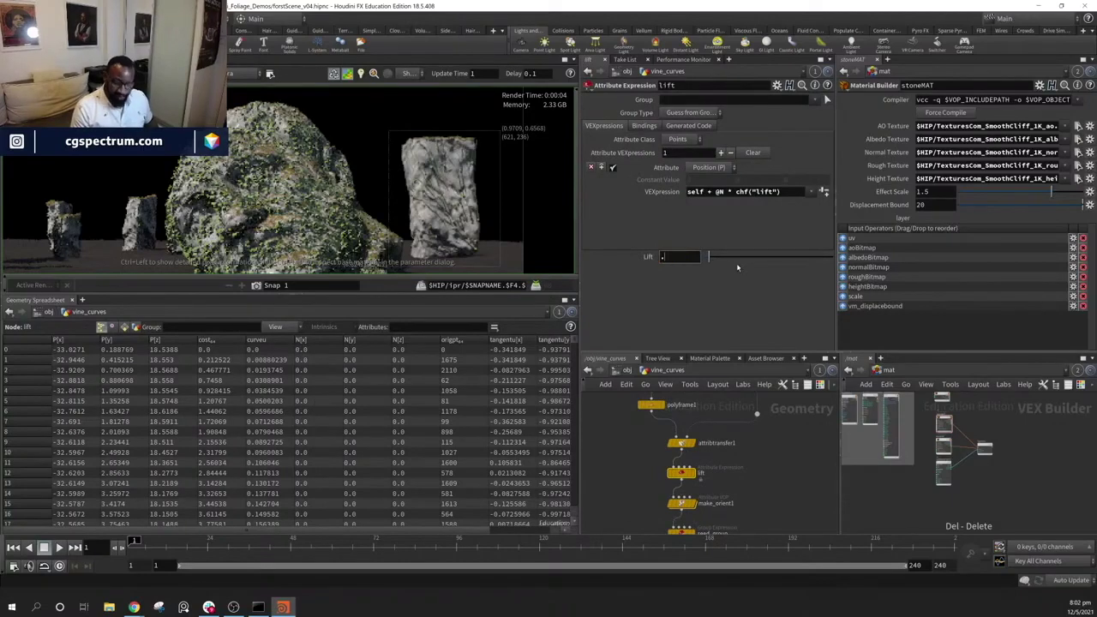
pyautogui.press('Return')
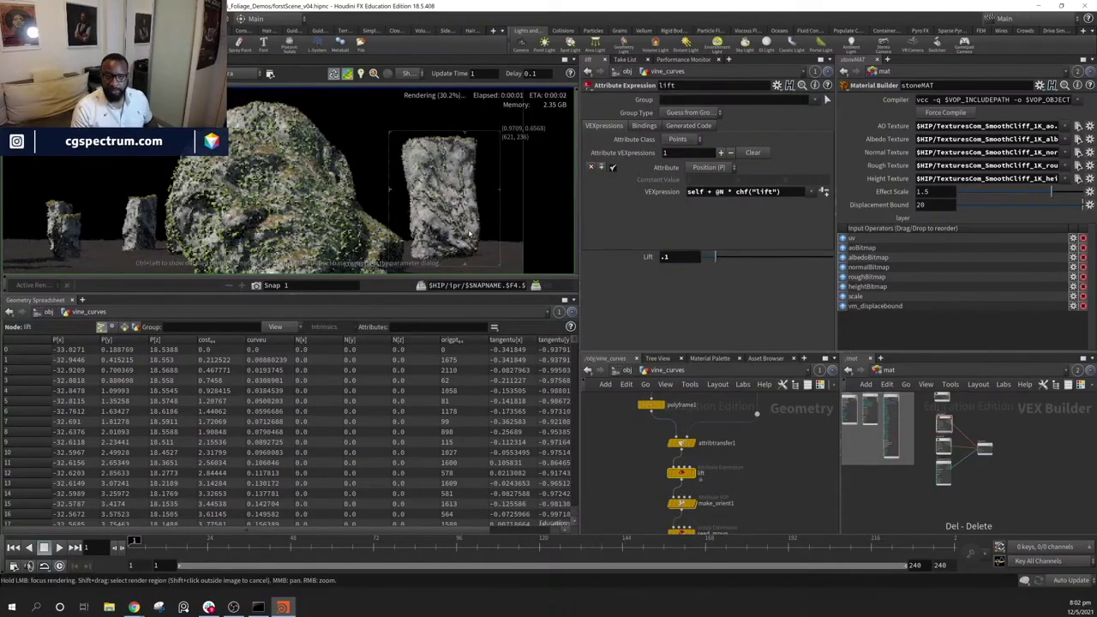
# Compare Lift values of 0.2 and 1 in a render region over the head and nearby stone, and settle on 0.05
pyautogui.keyDown('shift'); pyautogui.moveTo(234, 159); pyautogui.dragTo(491, 259); pyautogui.keyUp('shift')
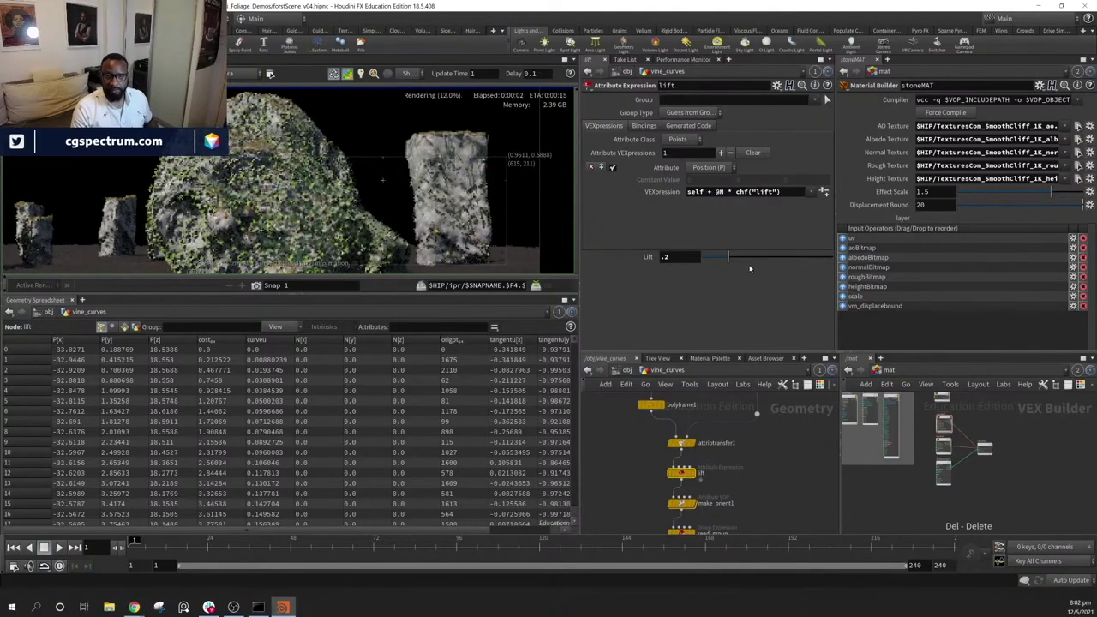
pyautogui.write('1')
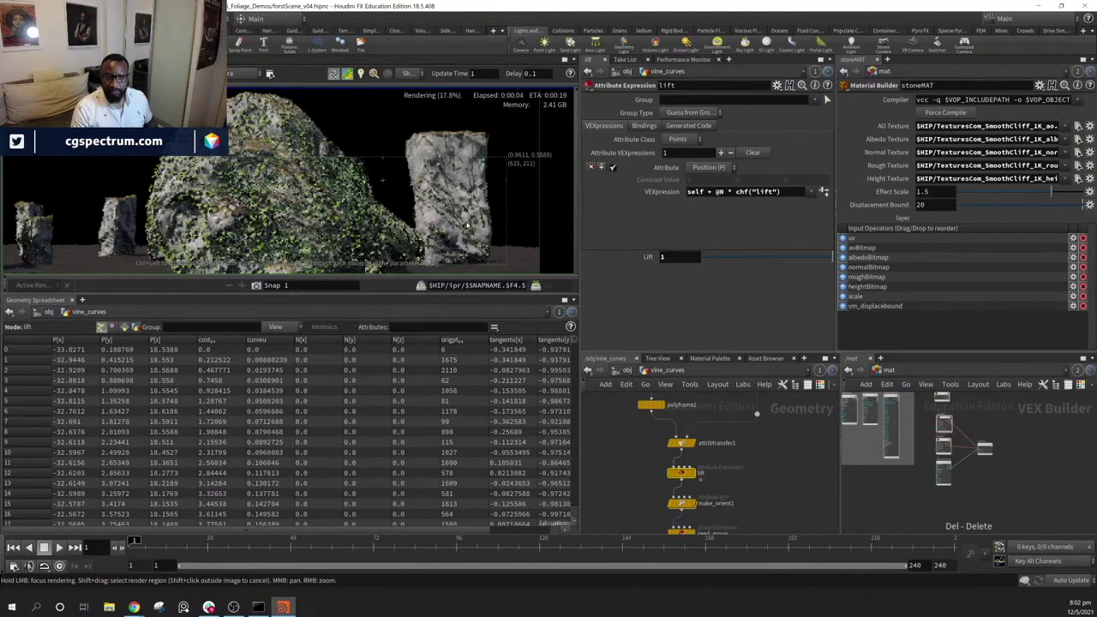
pyautogui.moveTo(719, 454); pyautogui.dragTo(726, 468, button='middle')
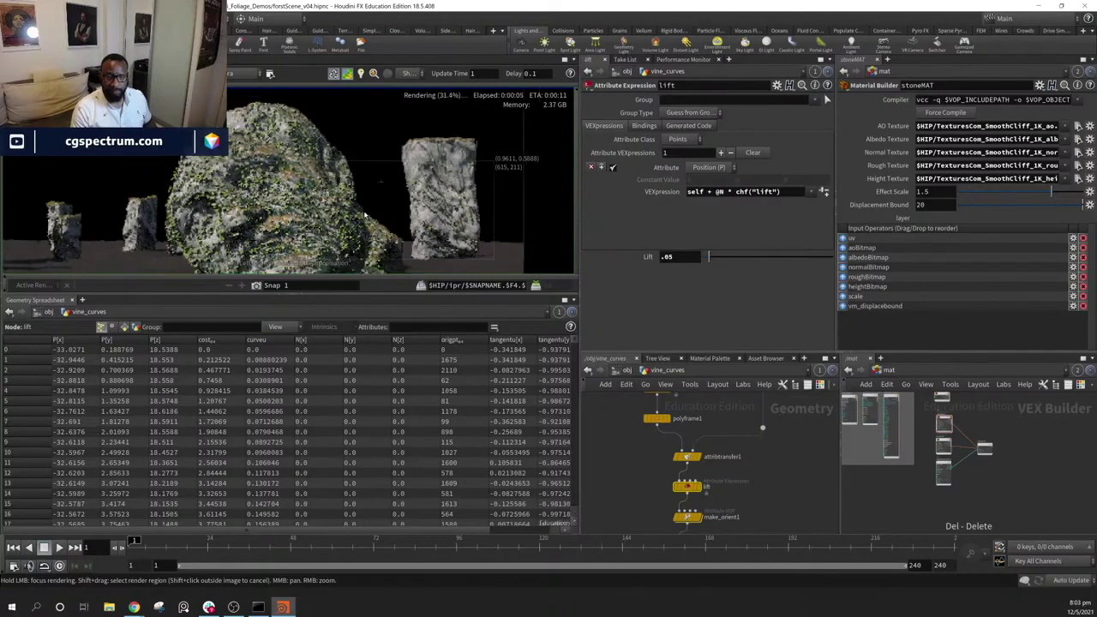
pyautogui.moveTo(181, 213); pyautogui.dragTo(261, 210, button='middle')
pyautogui.moveTo(114, 202); pyautogui.dragTo(231, 193, button='middle')
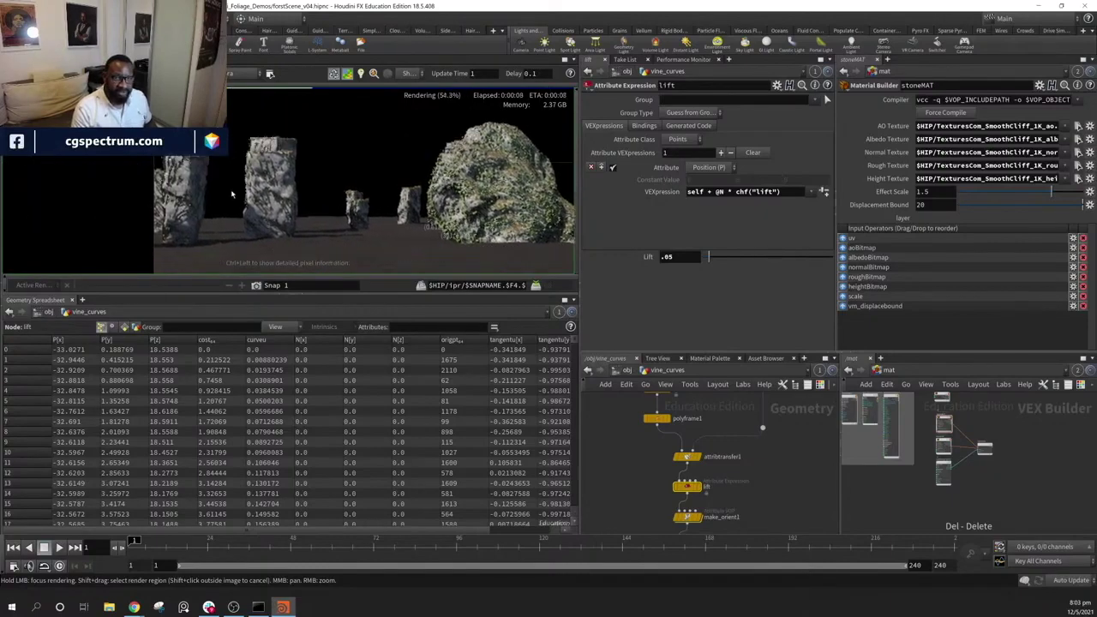
# Examine the rendered head and the standing stones around it to compare their vine coverage
pyautogui.scroll(3, 231, 195)
pyautogui.scroll(-2, 336, 222)
pyautogui.moveTo(411, 221); pyautogui.dragTo(274, 219, button='middle')
pyautogui.scroll(-2, 336, 220)
pyautogui.moveTo(557, 219); pyautogui.dragTo(480, 218, button='middle')
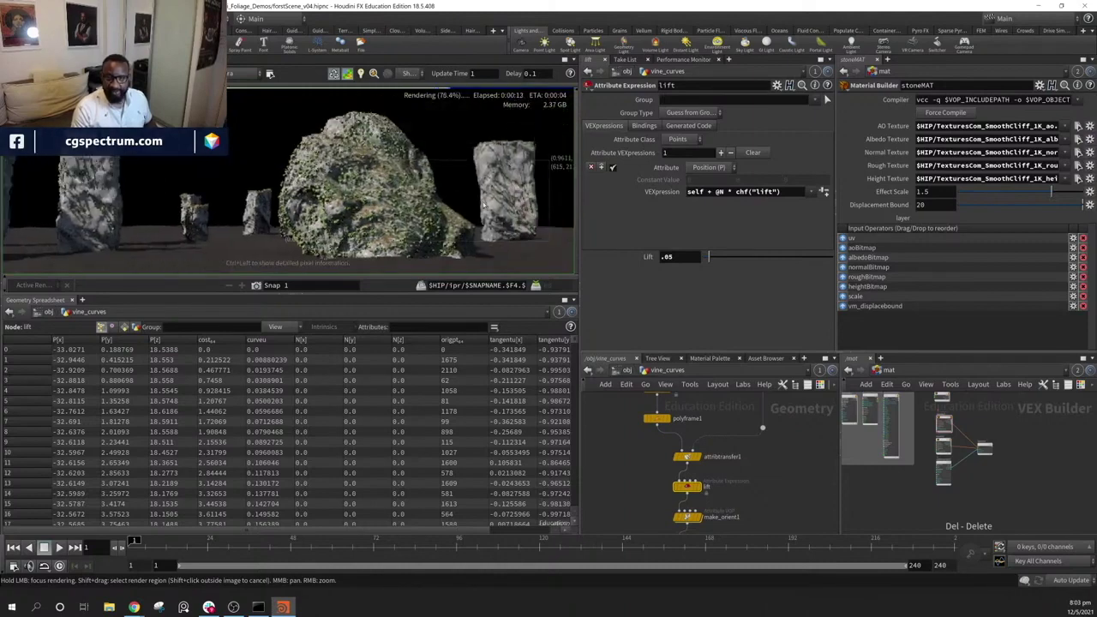
pyautogui.moveTo(493, 222); pyautogui.dragTo(532, 205, button='middle')
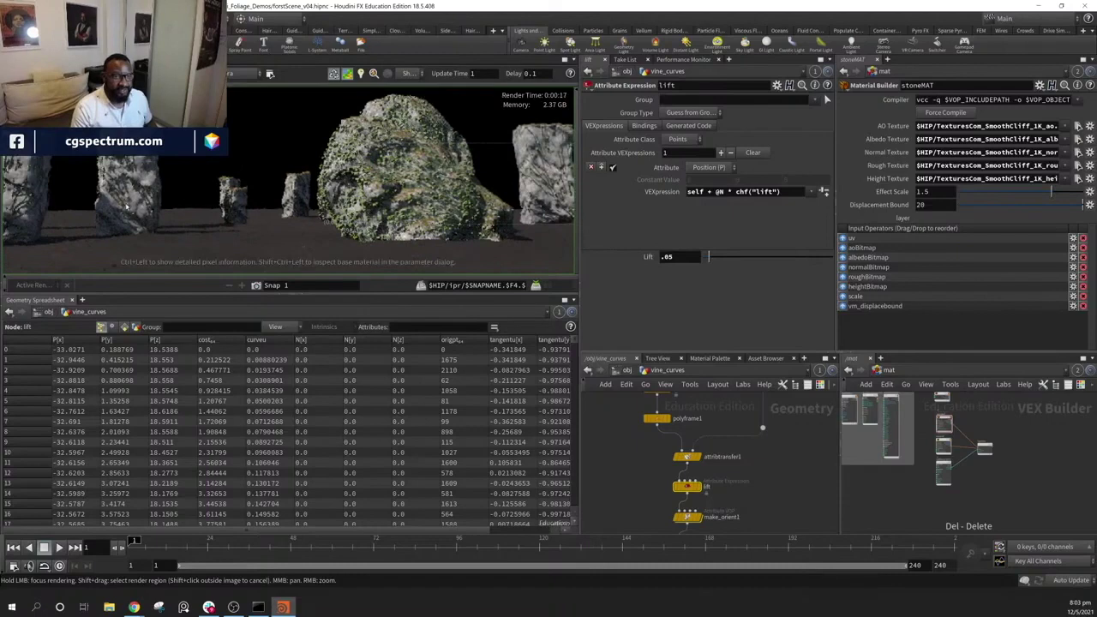
pyautogui.moveTo(768, 483); pyautogui.dragTo(769, 523, button='middle')
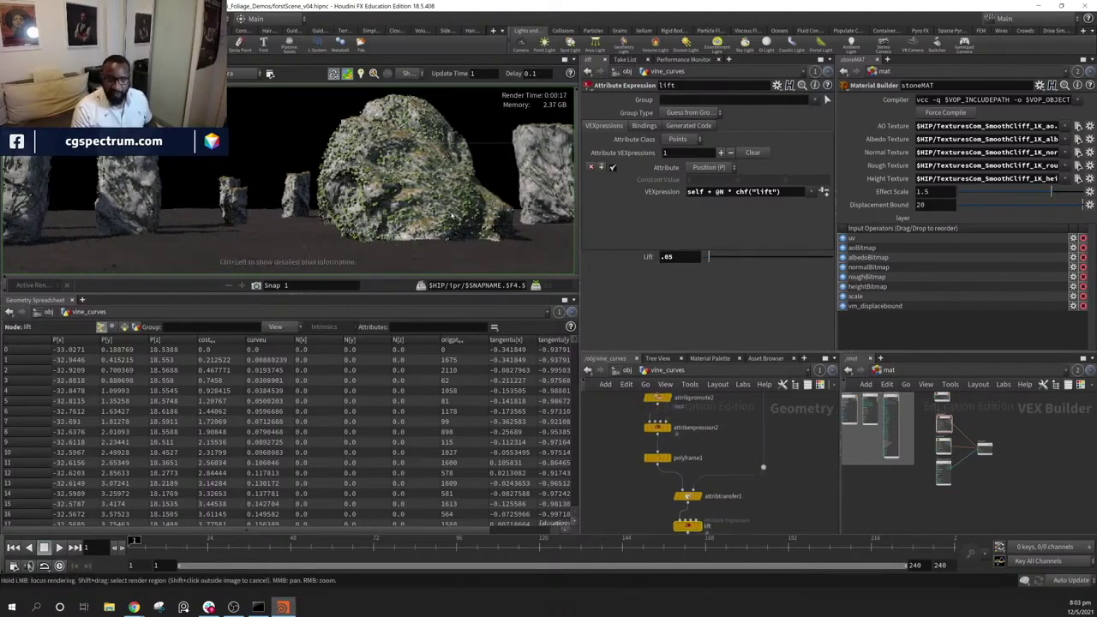
pyautogui.moveTo(462, 197); pyautogui.dragTo(379, 227, button='middle')
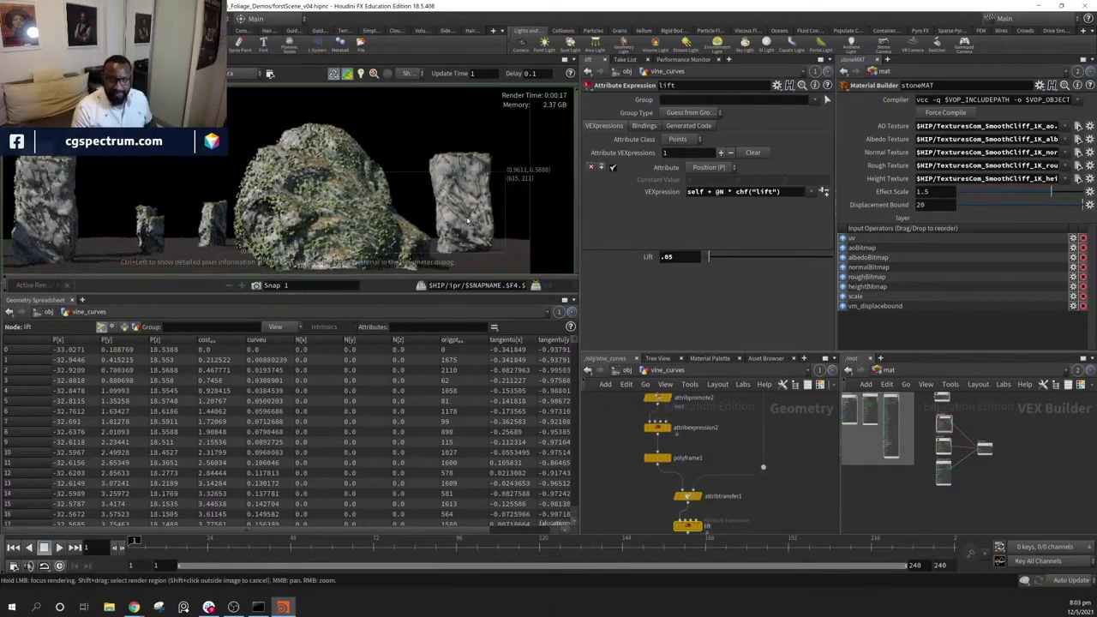
# Return to the object level, switch to the 3D scene view and open the standing_stones network
pyautogui.click(626, 370)
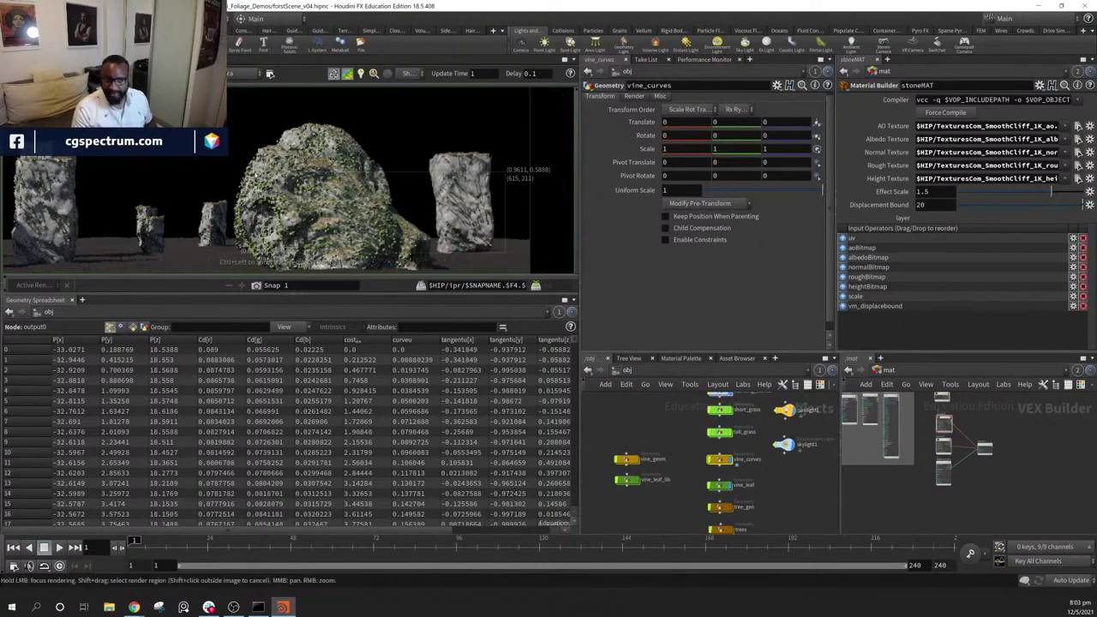
pyautogui.click(26, 59)
pyautogui.keyDown('alt'); pyautogui.moveTo(412, 227); pyautogui.dragTo(347, 210, button='middle'); pyautogui.keyUp('alt')
pyautogui.moveTo(798, 489); pyautogui.dragTo(779, 506, button='middle')
pyautogui.scroll(1, 778, 506)
pyautogui.moveTo(688, 408); pyautogui.dragTo(700, 466, button='middle')
pyautogui.doubleClick(696, 449)
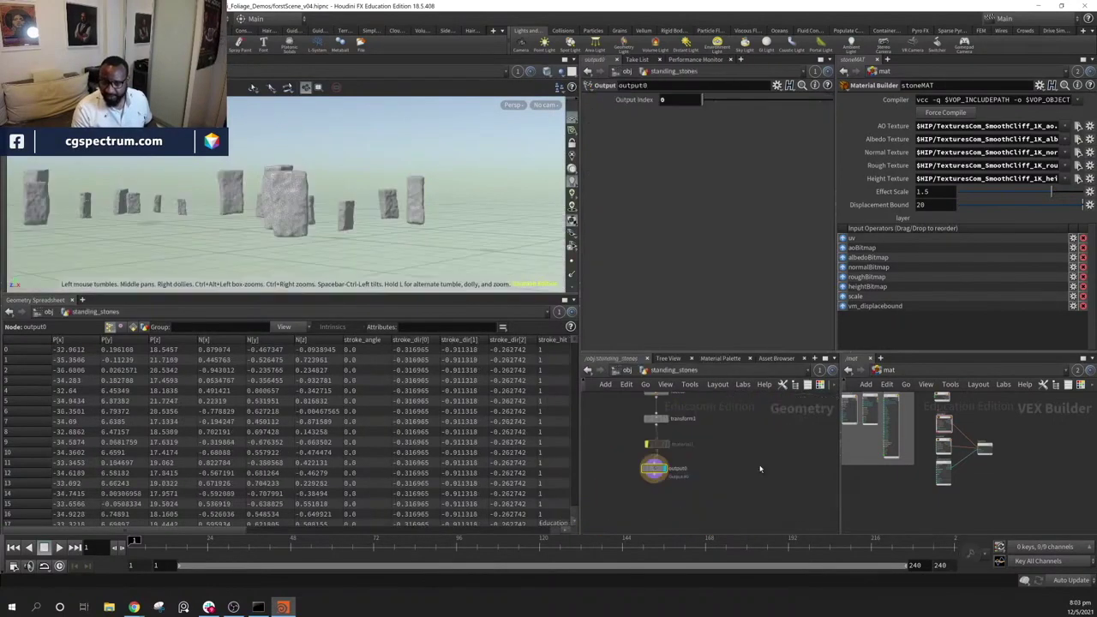
# Lower the standing stones with transform1 to a Y translate of about -1.74 and return to the object level
pyautogui.moveTo(730, 492); pyautogui.dragTo(749, 469, button='middle')
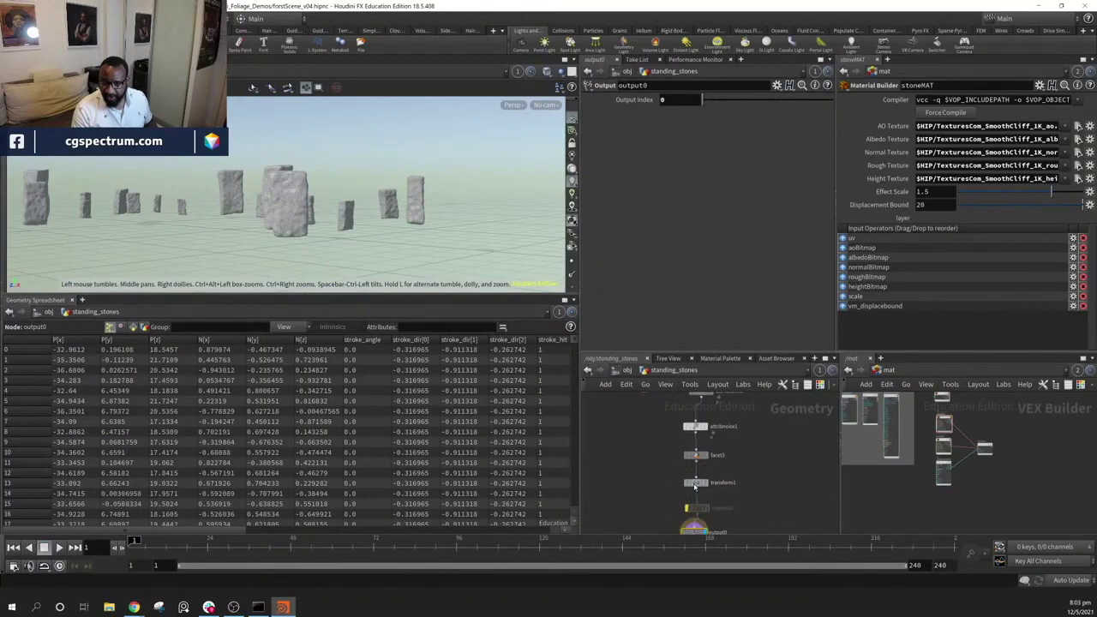
pyautogui.click(692, 484)
pyautogui.moveTo(355, 258); pyautogui.dragTo(421, 255, button='middle')
pyautogui.moveTo(420, 254); pyautogui.dragTo(321, 215)
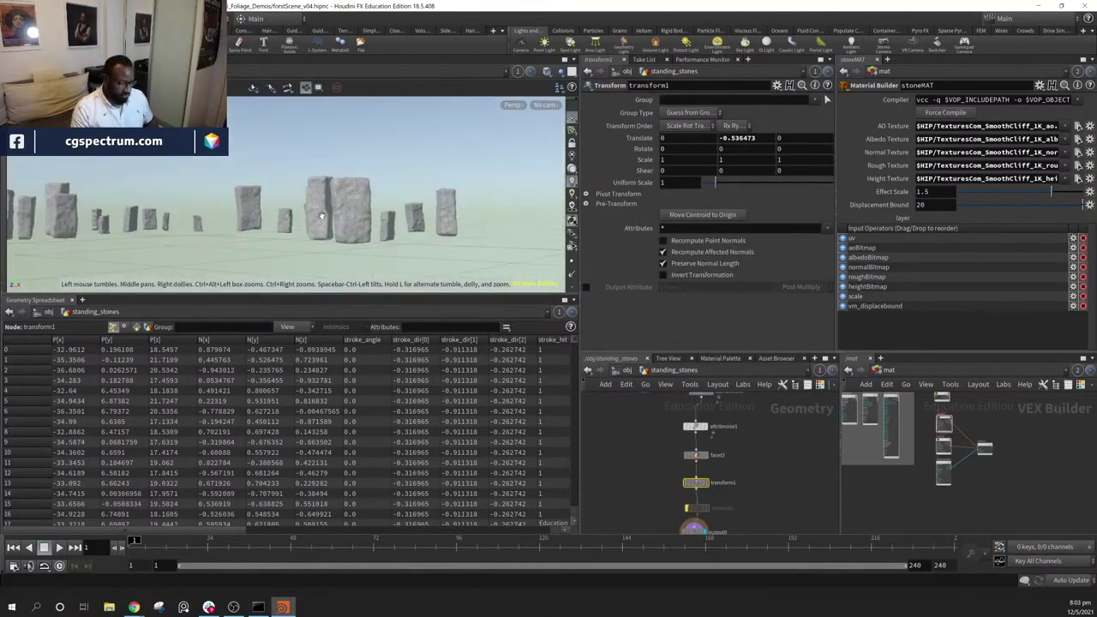
pyautogui.press('Return')
pyautogui.moveTo(184, 206); pyautogui.dragTo(209, 221)
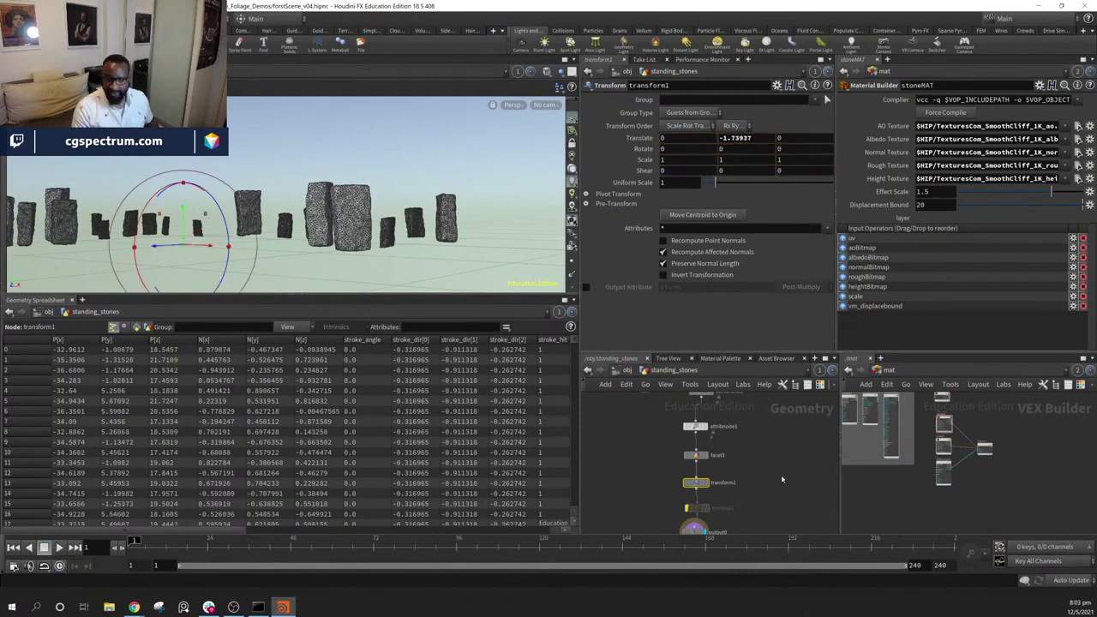
pyautogui.click(617, 370)
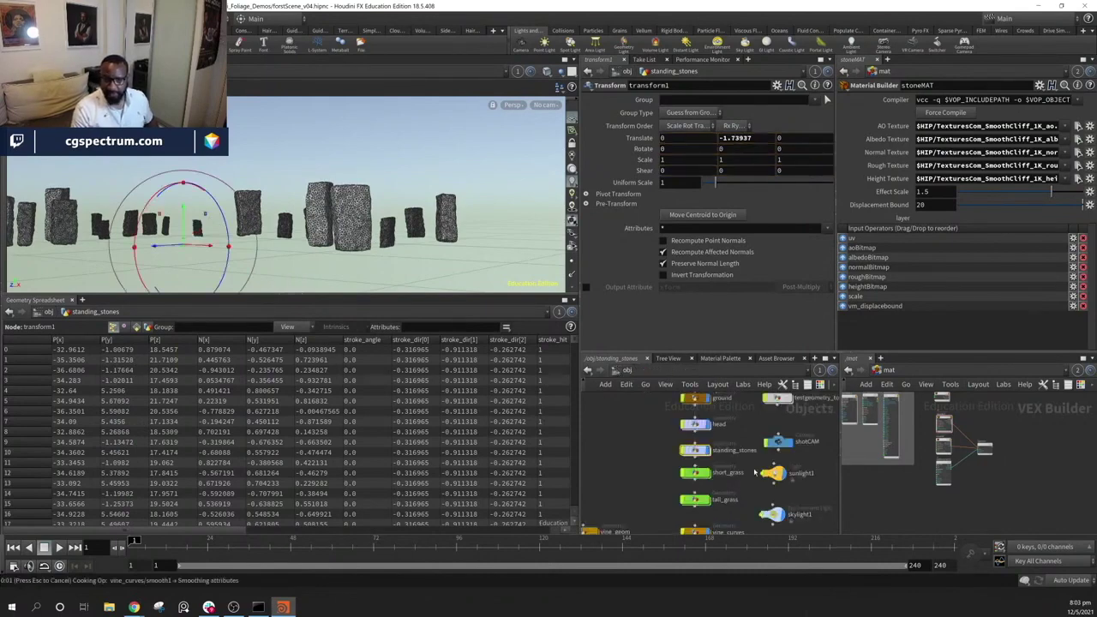
# Inspect the vine curves and leaves up close on the stone surfaces for gaps or sinking
pyautogui.moveTo(374, 221)
pyautogui.keyDown('alt'); pyautogui.mouseDown()
pyautogui.moveTo(368, 264)
pyautogui.moveTo(362, 222)
pyautogui.mouseUp(); pyautogui.keyUp('alt')
pyautogui.keyDown('alt'); pyautogui.moveTo(432, 152); pyautogui.dragTo(368, 214); pyautogui.keyUp('alt')
pyautogui.keyDown('alt'); pyautogui.moveTo(369, 214); pyautogui.dragTo(335, 212, button='right'); pyautogui.keyUp('alt')
pyautogui.keyDown('alt'); pyautogui.moveTo(335, 213); pyautogui.dragTo(432, 216); pyautogui.keyUp('alt')
pyautogui.keyDown('alt'); pyautogui.moveTo(432, 216); pyautogui.dragTo(467, 216, button='right'); pyautogui.keyUp('alt')
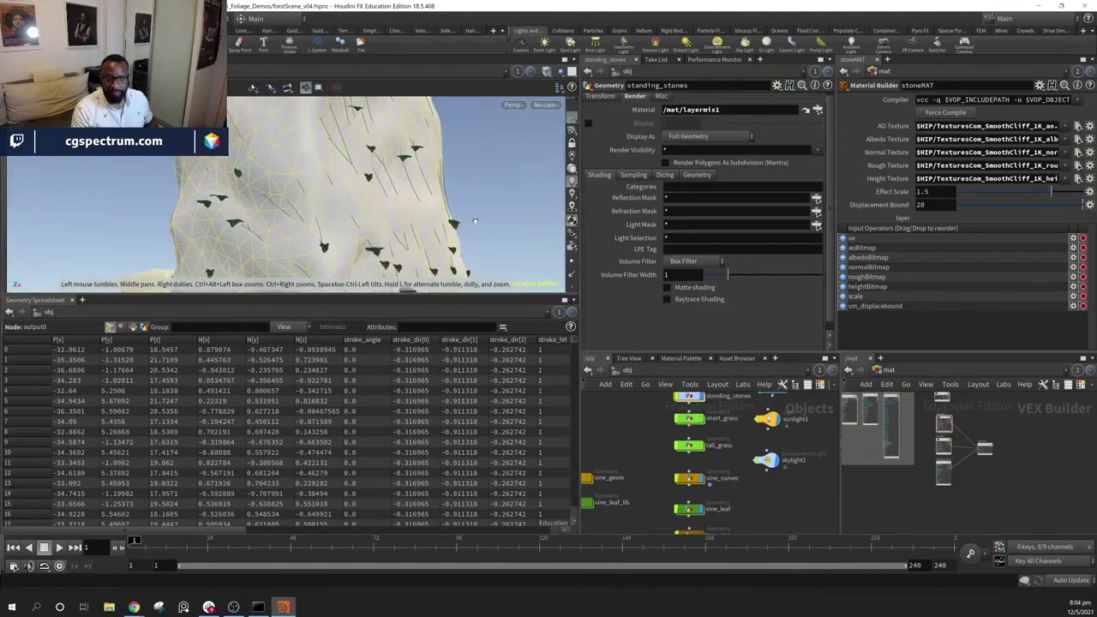
pyautogui.keyDown('alt'); pyautogui.moveTo(467, 216); pyautogui.dragTo(477, 214); pyautogui.keyUp('alt')
pyautogui.keyDown('alt'); pyautogui.moveTo(477, 213); pyautogui.dragTo(434, 222, button='right'); pyautogui.keyUp('alt')
pyautogui.keyDown('alt'); pyautogui.moveTo(433, 221); pyautogui.dragTo(456, 189); pyautogui.keyUp('alt')
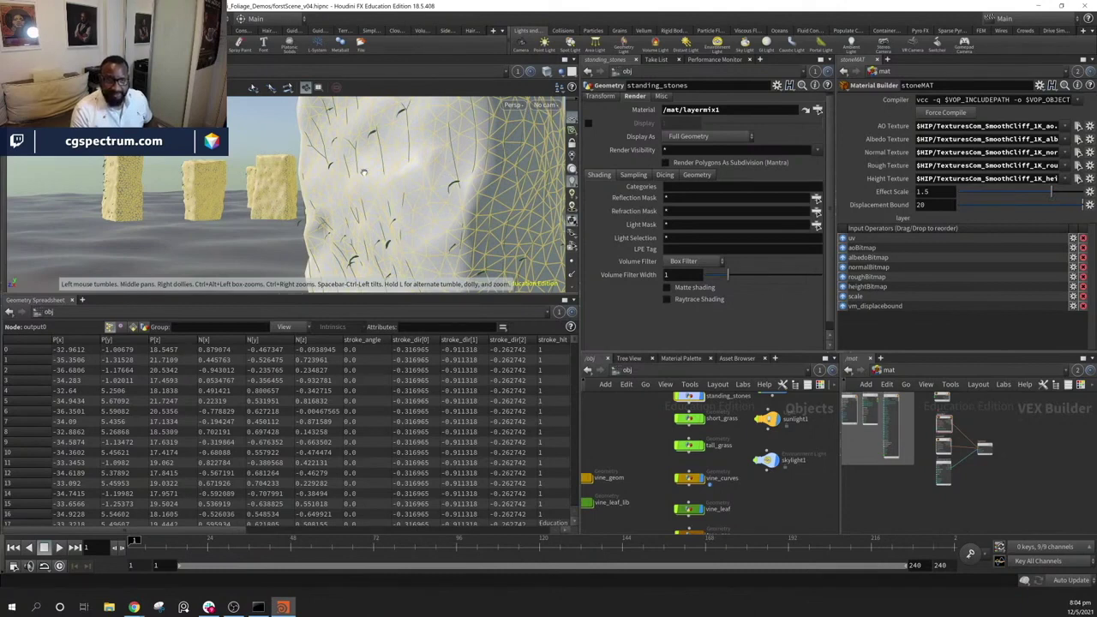
# Open the vine_curves network and examine the curves on all stones and the node chain from merge1 to lift
pyautogui.moveTo(742, 498); pyautogui.dragTo(737, 463, button='middle')
pyautogui.scroll(-1, 772, 452)
pyautogui.doubleClick(711, 454)
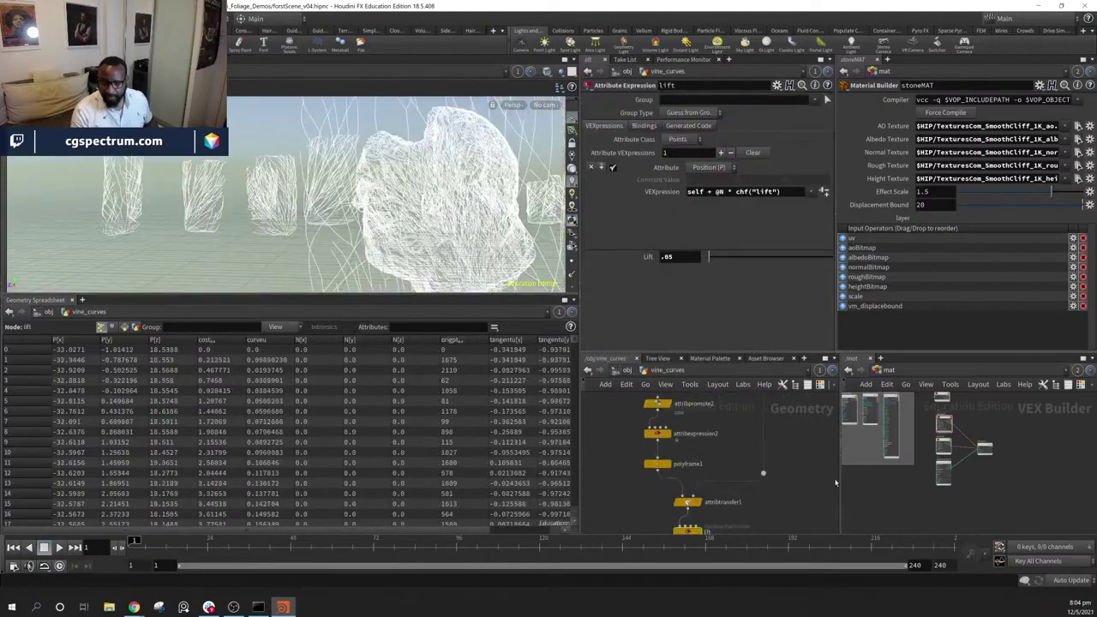
pyautogui.moveTo(836, 482); pyautogui.dragTo(781, 517, button='middle')
pyautogui.moveTo(735, 490); pyautogui.dragTo(740, 444, button='middle')
pyautogui.moveTo(799, 487); pyautogui.dragTo(775, 461, button='middle')
pyautogui.keyDown('alt'); pyautogui.moveTo(294, 111); pyautogui.dragTo(367, 208); pyautogui.keyUp('alt')
pyautogui.keyDown('alt'); pyautogui.moveTo(367, 209); pyautogui.dragTo(394, 228, button='right'); pyautogui.keyUp('alt')
pyautogui.keyDown('alt'); pyautogui.moveTo(394, 228); pyautogui.dragTo(343, 257); pyautogui.keyUp('alt')
pyautogui.scroll(-3, 697, 440)
pyautogui.scroll(5, 696, 441)
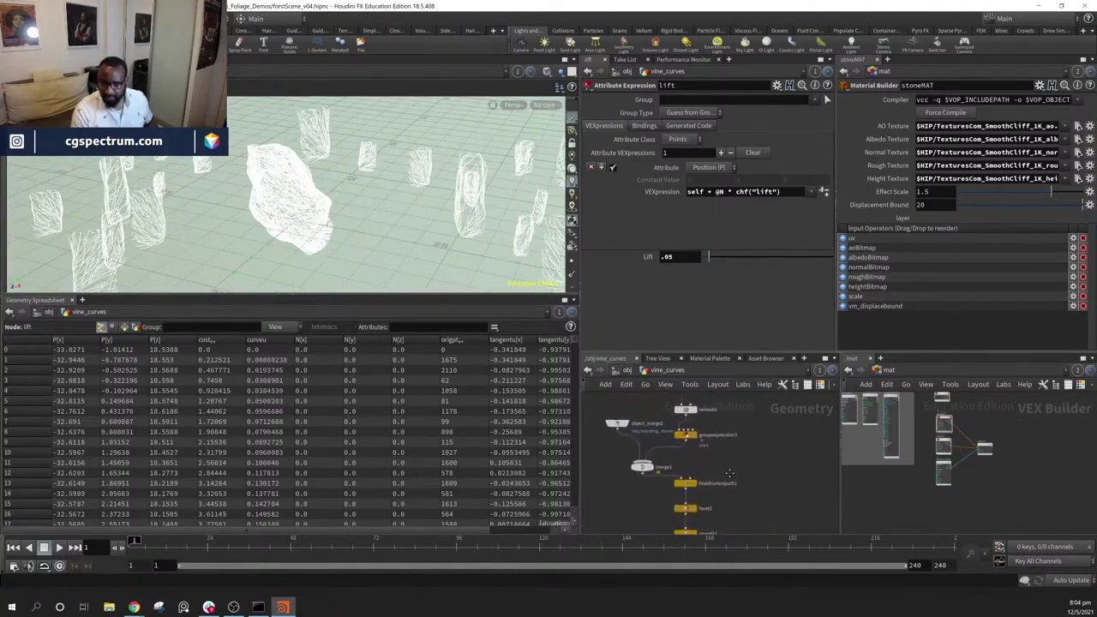
pyautogui.moveTo(730, 474)
pyautogui.mouseDown(button='middle')
pyautogui.moveTo(730, 398)
pyautogui.moveTo(744, 432)
pyautogui.mouseUp(button='middle')
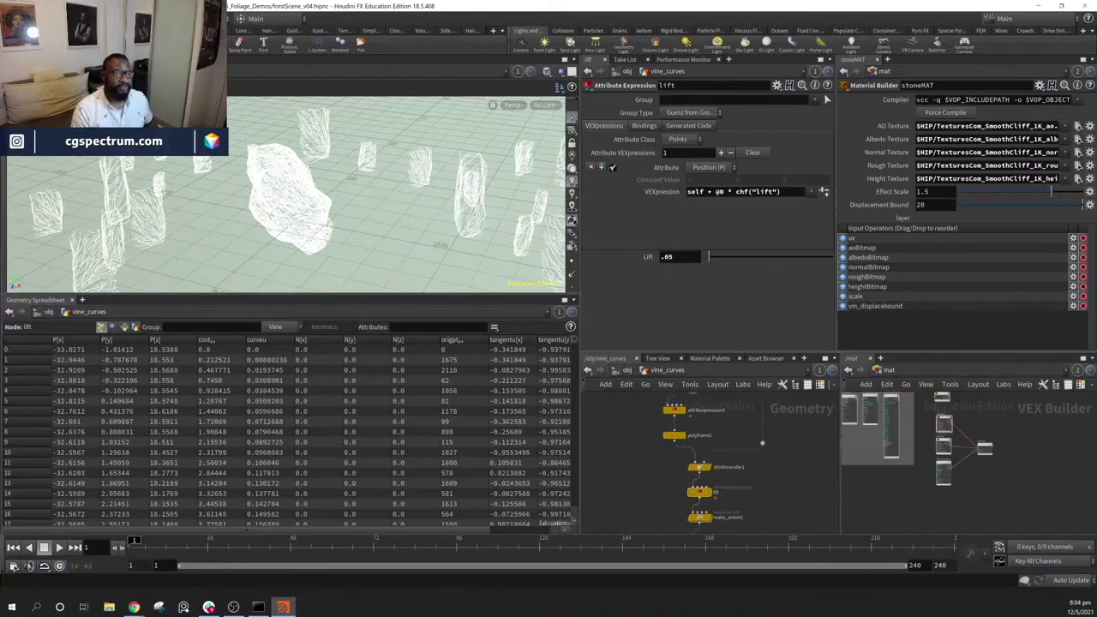
# Save the scene file and check the vine curves around the head and the standing stones
pyautogui.hotkey('alt', 'f')
pyautogui.hotkey('ctrl', 's')
pyautogui.moveTo(426, 220)
pyautogui.keyDown('alt'); pyautogui.mouseDown()
pyautogui.moveTo(443, 210)
pyautogui.moveTo(439, 225)
pyautogui.mouseUp(); pyautogui.keyUp('alt')
pyautogui.keyDown('alt'); pyautogui.moveTo(439, 224); pyautogui.dragTo(419, 235, button='right'); pyautogui.keyUp('alt')
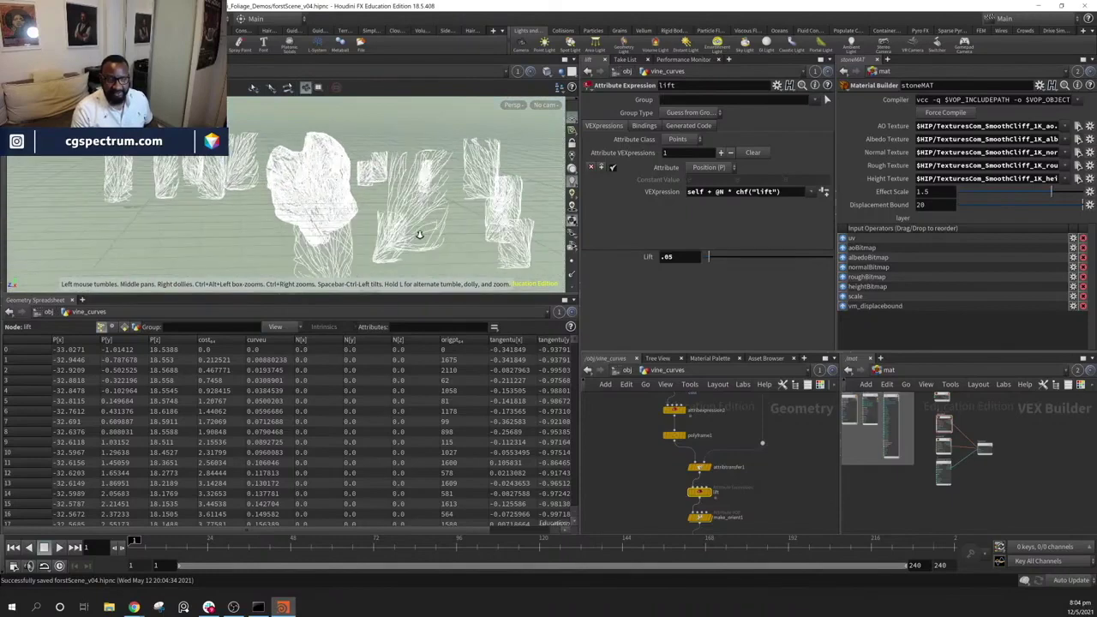
pyautogui.keyDown('alt'); pyautogui.moveTo(419, 235); pyautogui.dragTo(382, 225); pyautogui.keyUp('alt')
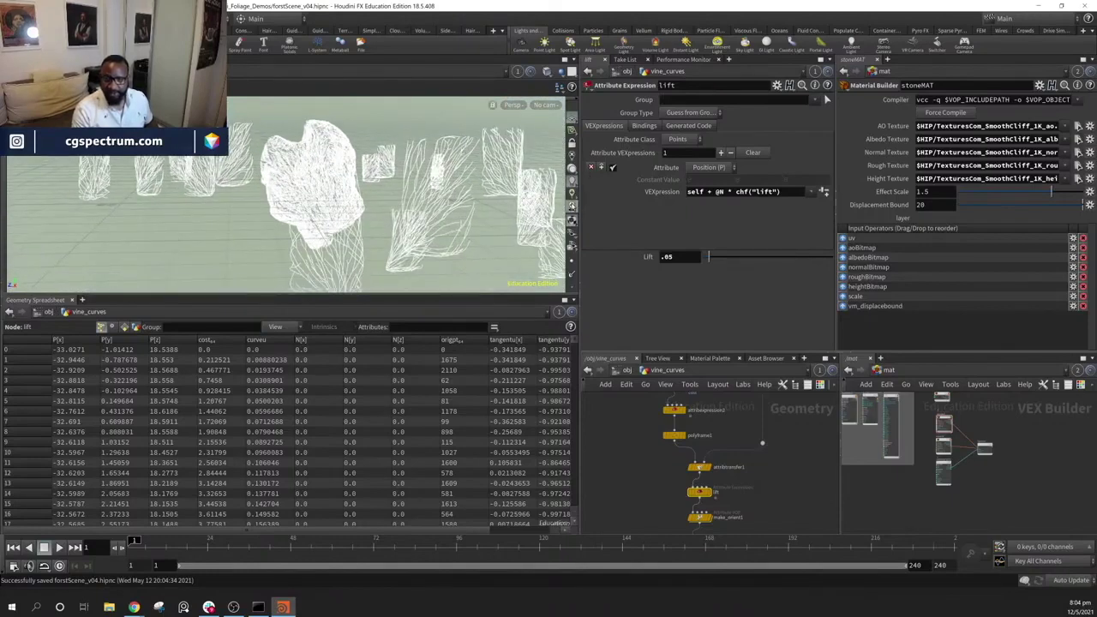
pyautogui.scroll(-2, 572, 206)
pyautogui.click(571, 232)
pyautogui.keyDown('alt'); pyautogui.moveTo(505, 231); pyautogui.dragTo(420, 191); pyautogui.keyUp('alt')
pyautogui.click(573, 232)
# Trace the vine_curves network down to attribremap1 and review its curveu-to-width remap settings
pyautogui.moveTo(775, 467); pyautogui.dragTo(756, 603, button='middle')
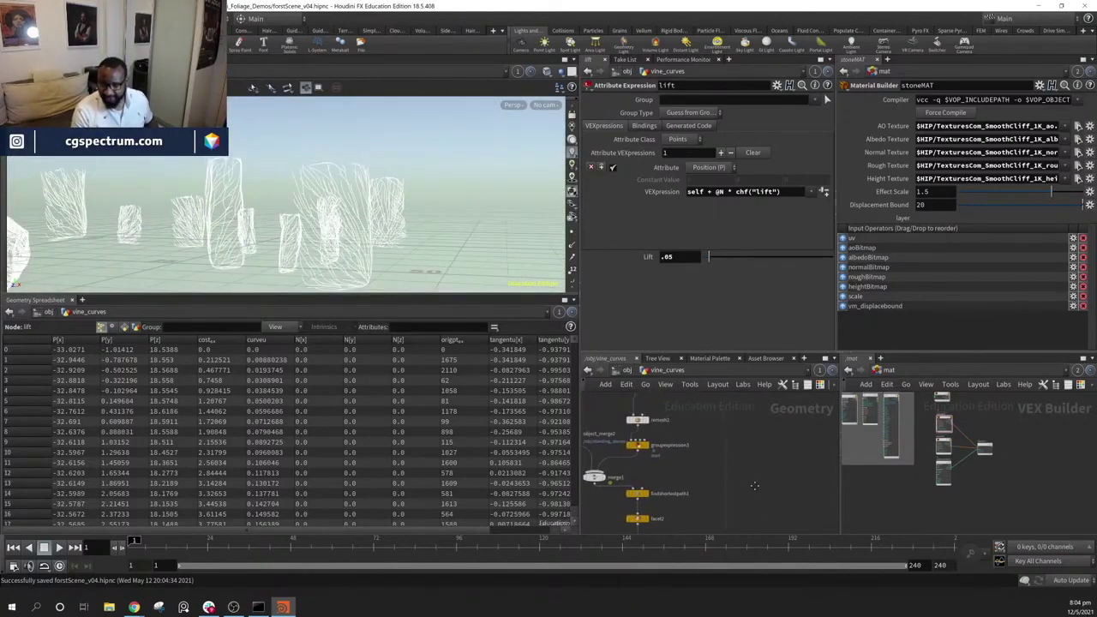
pyautogui.moveTo(656, 483); pyautogui.dragTo(791, 431, button='middle')
pyautogui.moveTo(713, 466); pyautogui.dragTo(635, 415, button='middle')
pyautogui.moveTo(645, 491); pyautogui.dragTo(636, 438, button='middle')
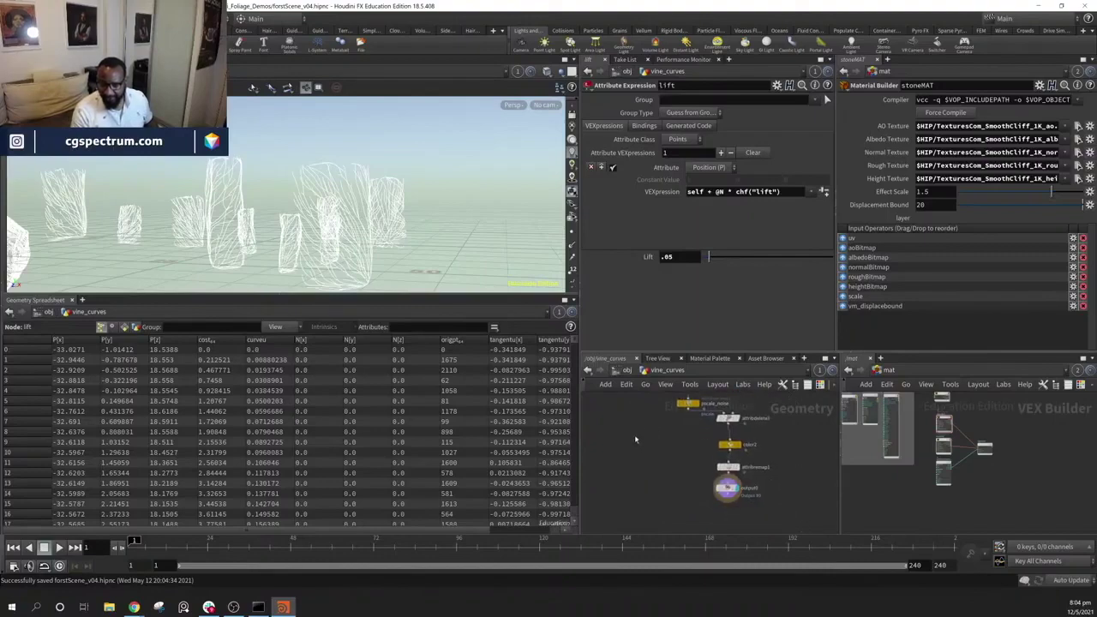
pyautogui.scroll(-2, 708, 515)
pyautogui.click(701, 476)
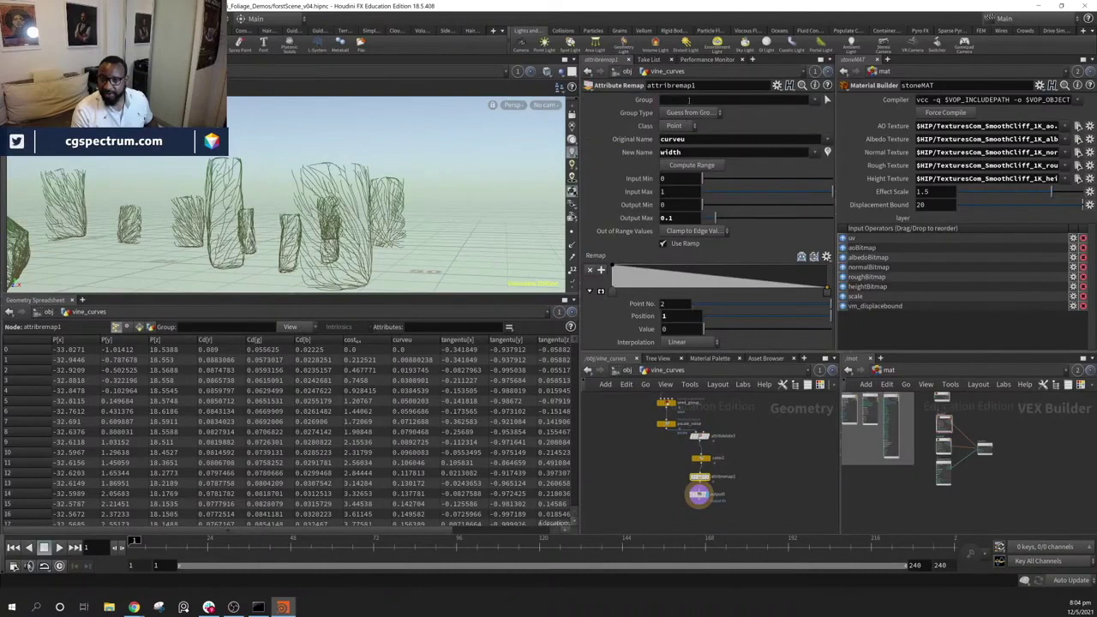
pyautogui.moveTo(747, 446); pyautogui.dragTo(755, 425, button='middle')
# Move the output node away from attribremap1 to free space, and locate merge1 further up the chain
pyautogui.moveTo(706, 473); pyautogui.dragTo(692, 520)
pyautogui.moveTo(752, 484); pyautogui.dragTo(677, 426)
pyautogui.moveTo(608, 460); pyautogui.dragTo(688, 443, button='middle')
pyautogui.moveTo(827, 469); pyautogui.dragTo(651, 526, button='middle')
pyautogui.scroll(-3, 691, 496)
pyautogui.moveTo(692, 496); pyautogui.dragTo(736, 580, button='middle')
pyautogui.moveTo(742, 482); pyautogui.dragTo(744, 516, button='middle')
pyautogui.moveTo(643, 444)
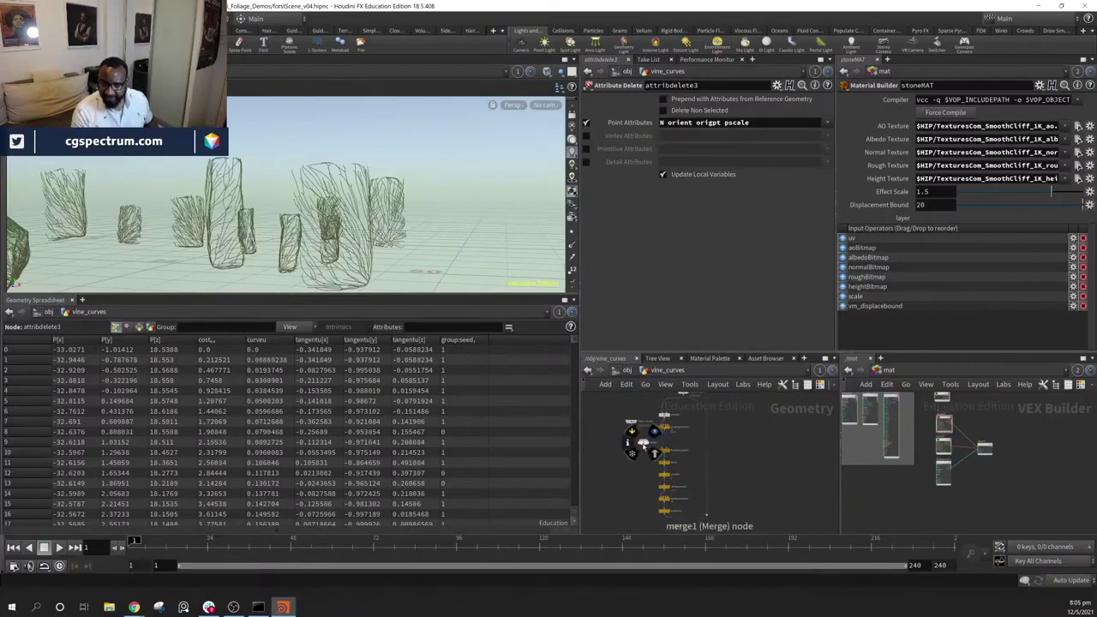
pyautogui.moveTo(717, 498); pyautogui.dragTo(765, 444, button='middle')
pyautogui.scroll(2, 733, 463)
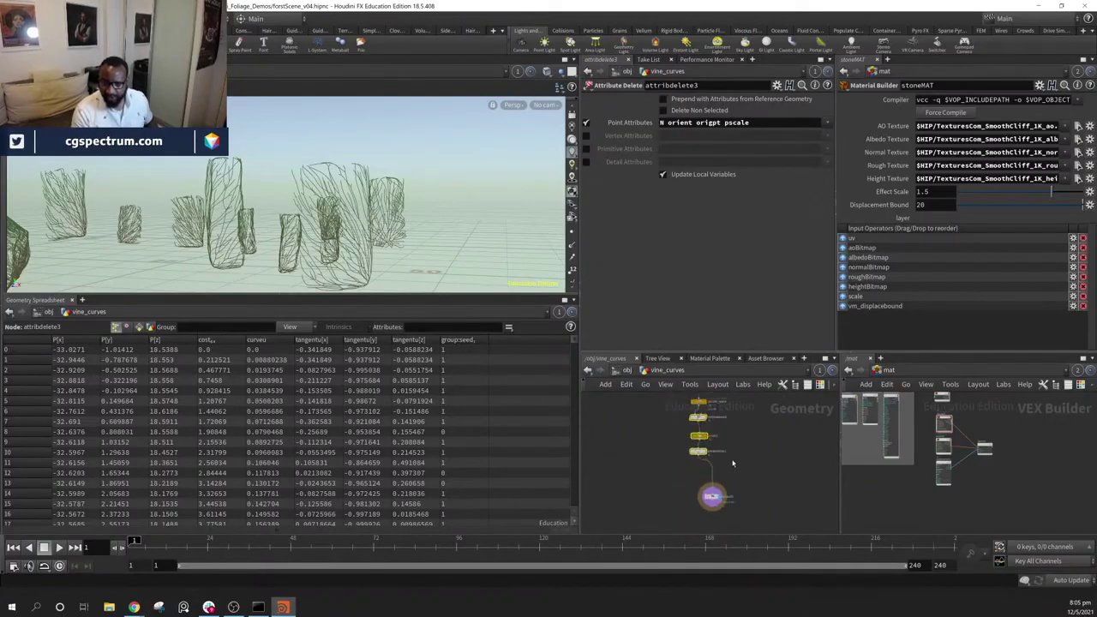
# Add a Ray node that takes attribremap1 as its first input and the merged stone geometry as its second
pyautogui.press('Tab')
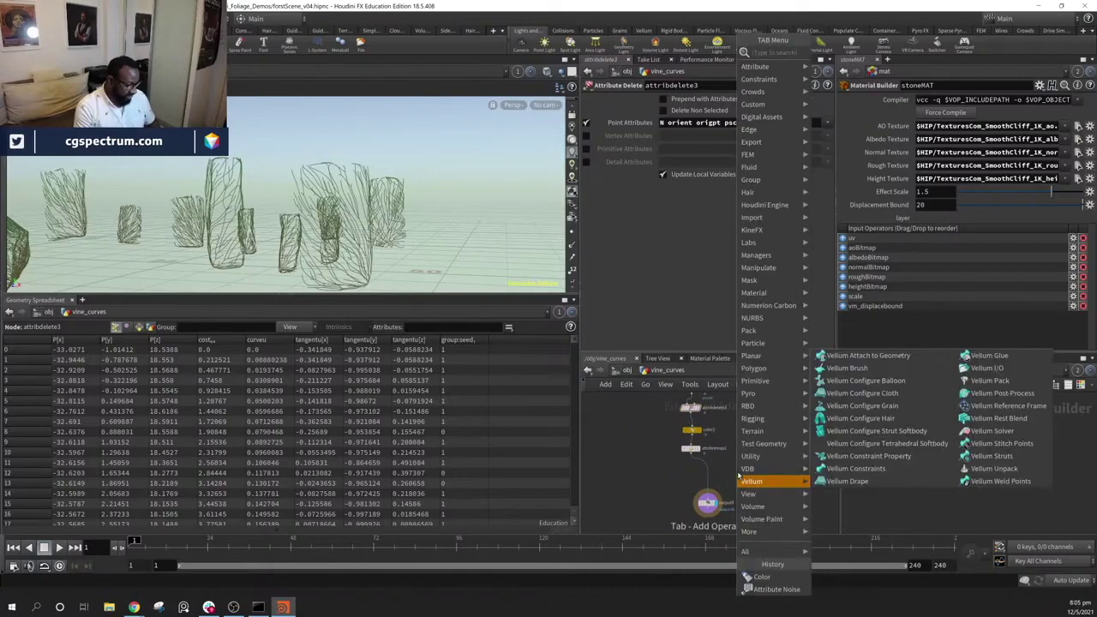
pyautogui.write('ray')
pyautogui.press('Return')
pyautogui.click(736, 468)
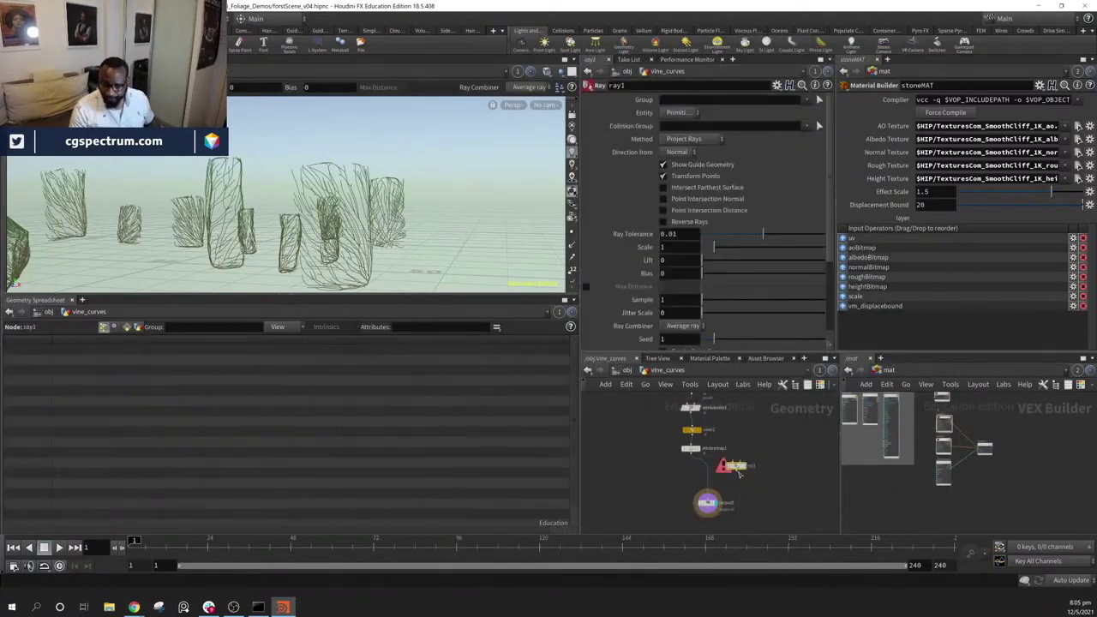
pyautogui.moveTo(735, 465); pyautogui.dragTo(754, 482)
pyautogui.moveTo(690, 454); pyautogui.dragTo(750, 478)
pyautogui.moveTo(750, 477); pyautogui.dragTo(780, 523, button='middle')
pyautogui.moveTo(785, 404); pyautogui.dragTo(765, 512, button='middle')
pyautogui.click(661, 410)
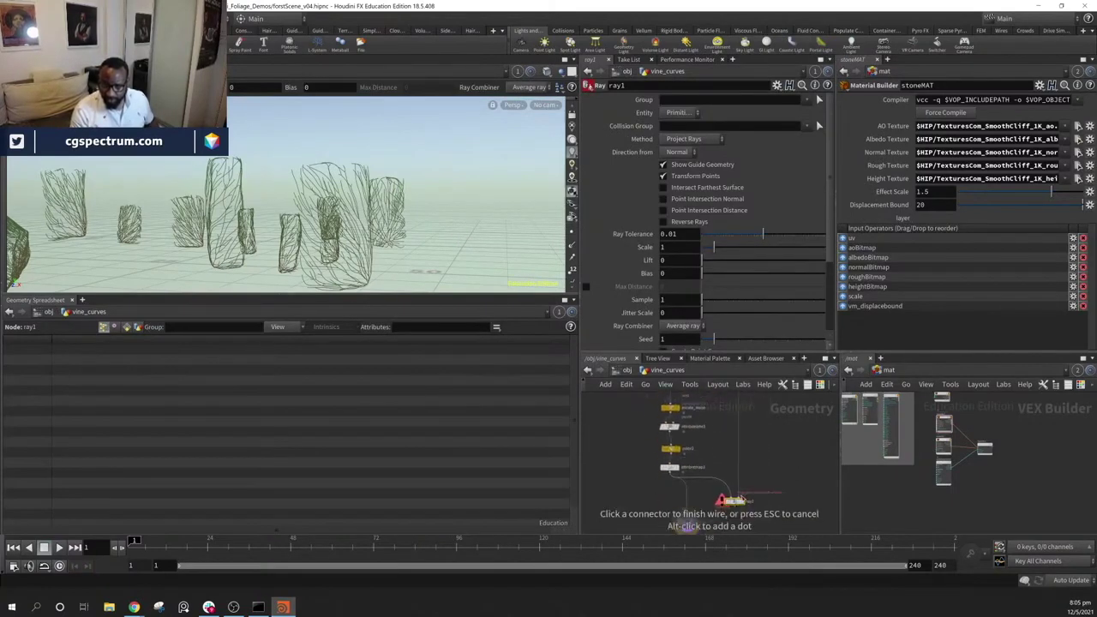
pyautogui.click(738, 498)
# Display ray1, set its Method to Minimum Distance and hide its guide geometry to check the projected vines
pyautogui.keyDown('alt'); pyautogui.moveTo(364, 193); pyautogui.dragTo(412, 235); pyautogui.keyUp('alt')
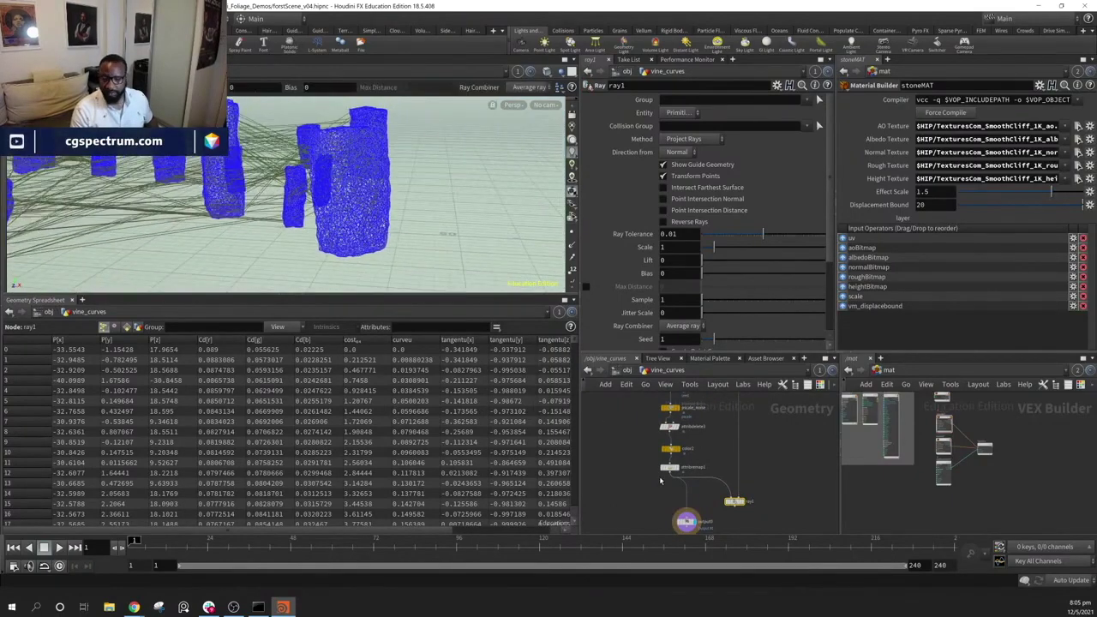
pyautogui.moveTo(317, 201); pyautogui.dragTo(266, 210)
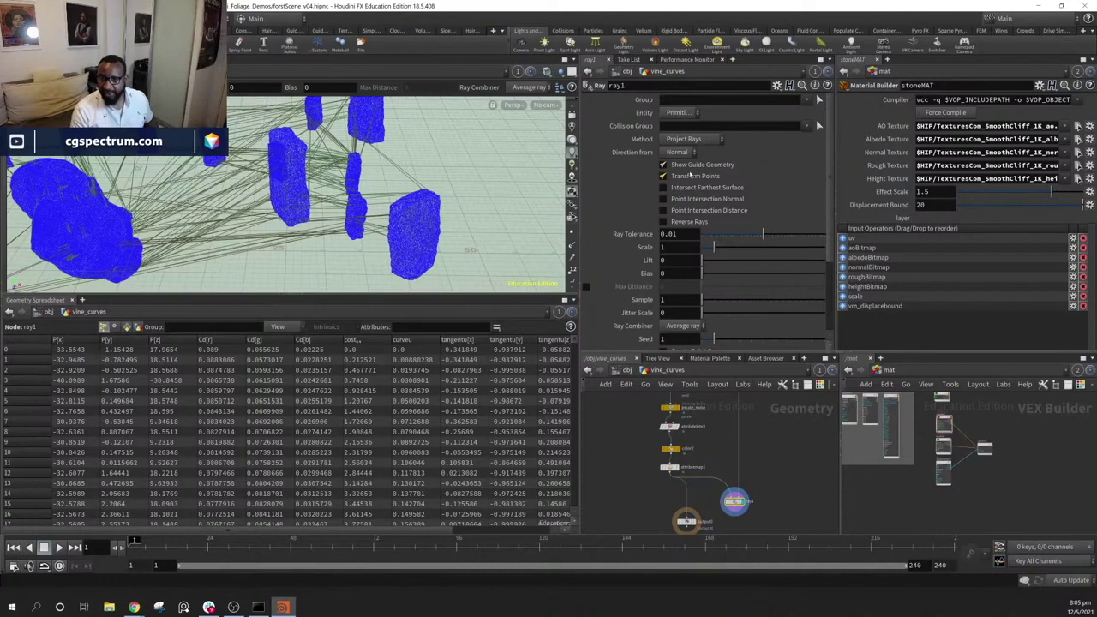
pyautogui.click(699, 141)
pyautogui.click(694, 140)
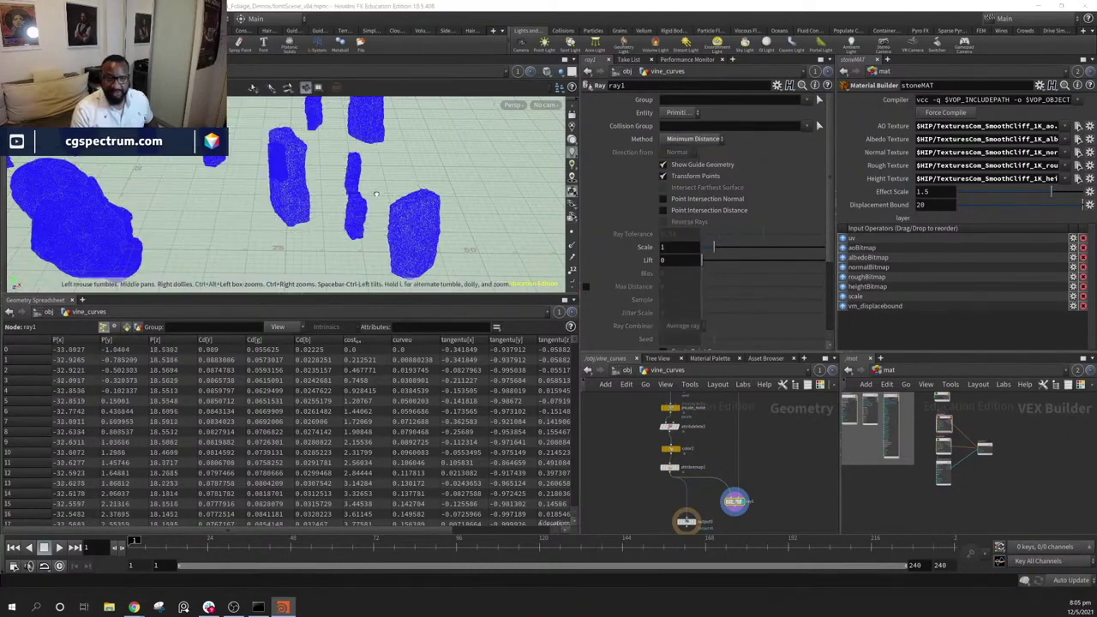
pyautogui.moveTo(780, 487); pyautogui.dragTo(771, 458, button='middle')
pyautogui.click(686, 165)
pyautogui.keyDown('alt'); pyautogui.moveTo(454, 199); pyautogui.dragTo(489, 215); pyautogui.keyUp('alt')
pyautogui.keyDown('alt'); pyautogui.moveTo(489, 215); pyautogui.dragTo(495, 240, button='right'); pyautogui.keyUp('alt')
pyautogui.scroll(3, 494, 240)
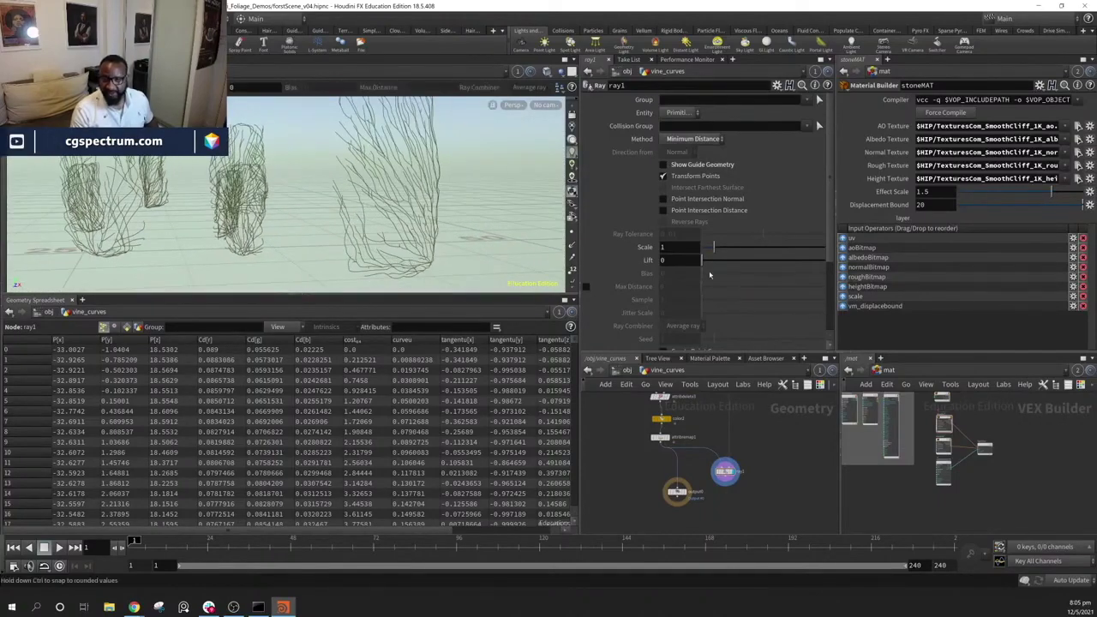
# Try a Scale of 0 on ray1 and delete the Ray node
pyautogui.moveTo(703, 264)
pyautogui.mouseDown()
pyautogui.moveTo(720, 263)
pyautogui.moveTo(686, 262)
pyautogui.moveTo(728, 252)
pyautogui.moveTo(686, 251)
pyautogui.moveTo(709, 252)
pyautogui.moveTo(699, 253)
pyautogui.mouseUp()
pyautogui.moveTo(774, 446); pyautogui.dragTo(764, 470, button='middle')
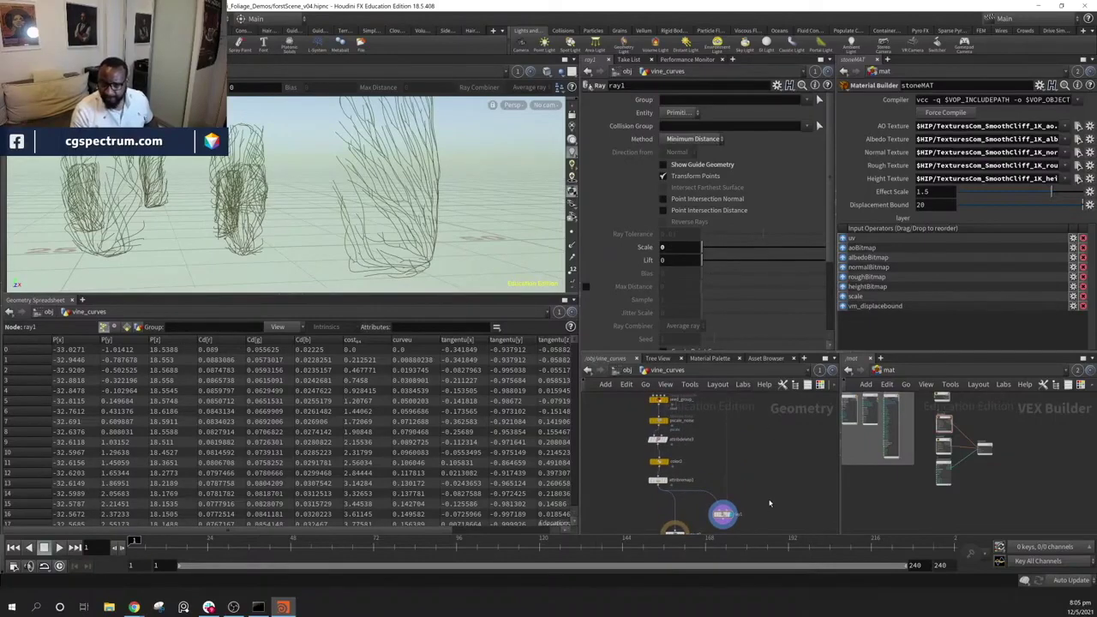
pyautogui.press('Delete')
# Show merge1 as a template so the stone mesh displays together with the vine curves
pyautogui.moveTo(739, 515); pyautogui.dragTo(767, 462, button='middle')
pyautogui.moveTo(704, 483); pyautogui.dragTo(688, 469)
pyautogui.moveTo(717, 440); pyautogui.dragTo(717, 494, button='middle')
pyautogui.scroll(3, 711, 469)
pyautogui.moveTo(747, 405); pyautogui.dragTo(742, 459, button='middle')
pyautogui.scroll(6, 741, 459)
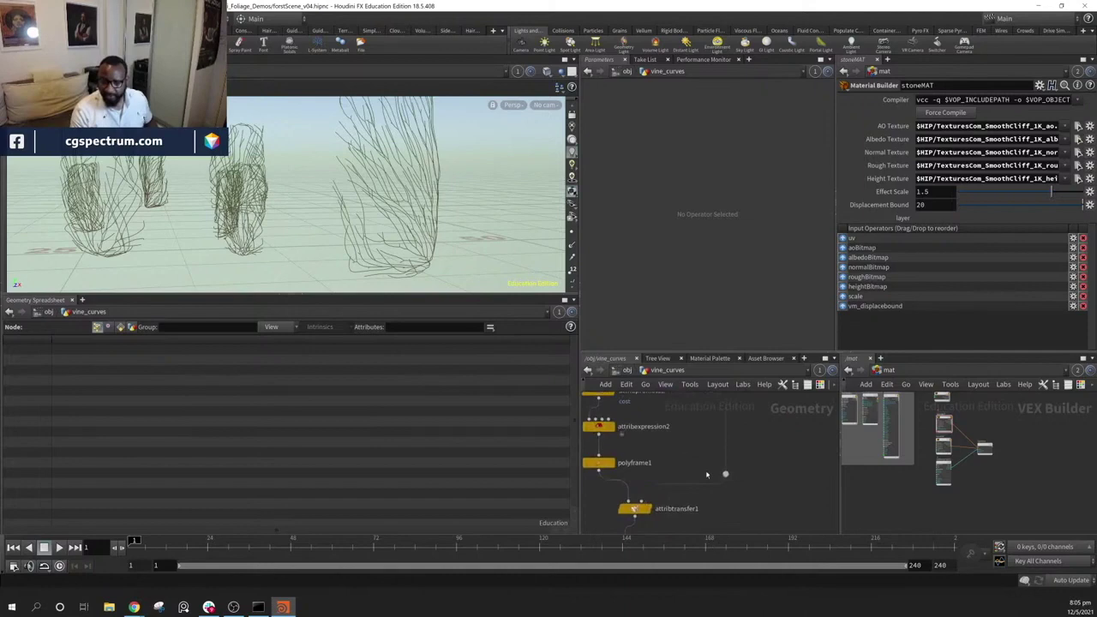
pyautogui.click(664, 457)
pyautogui.keyDown('alt'); pyautogui.moveTo(398, 148); pyautogui.dragTo(209, 199); pyautogui.keyUp('alt')
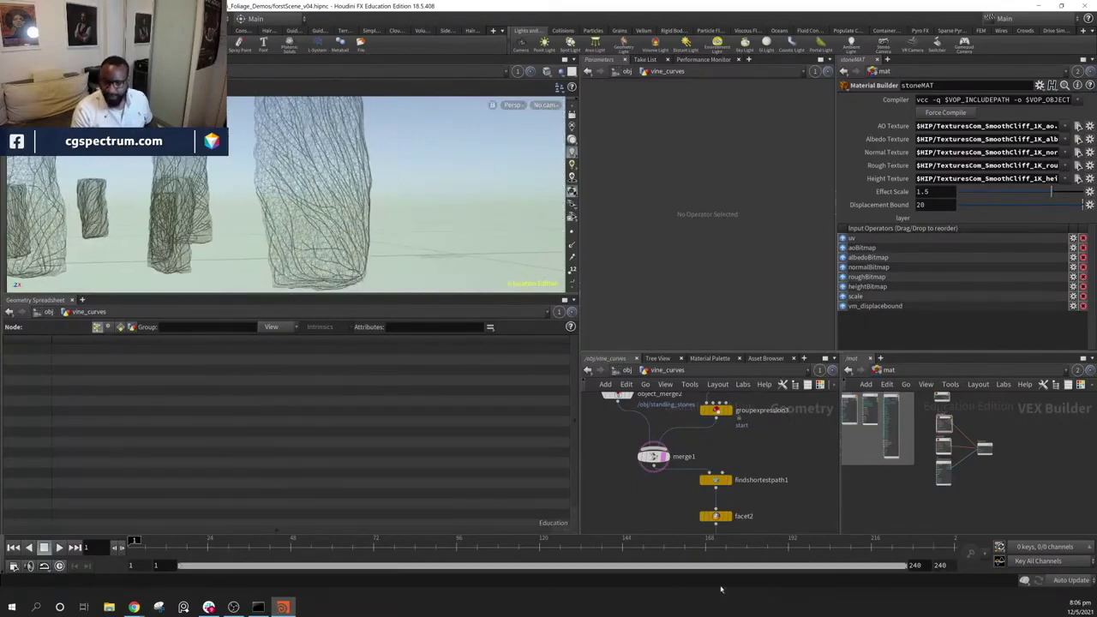
# Select the lift node in the vine network and set its Lift to 0.2
pyautogui.scroll(1, 774, 541)
pyautogui.moveTo(781, 521); pyautogui.dragTo(754, 397, button='middle')
pyautogui.scroll(-1, 755, 429)
pyautogui.scroll(-4, 754, 471)
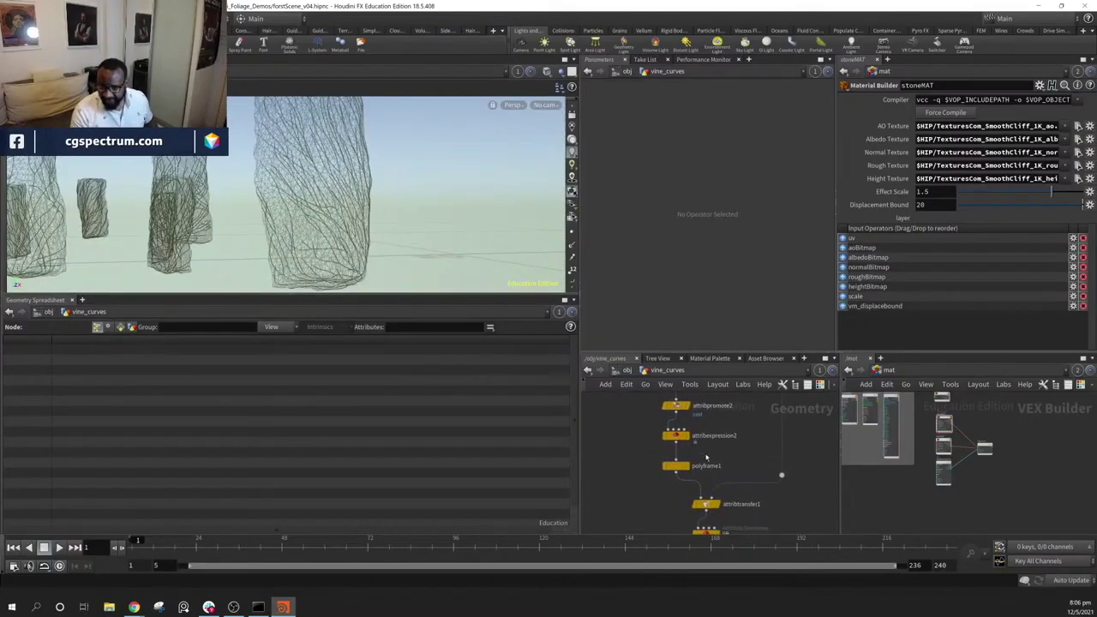
pyautogui.click(698, 435)
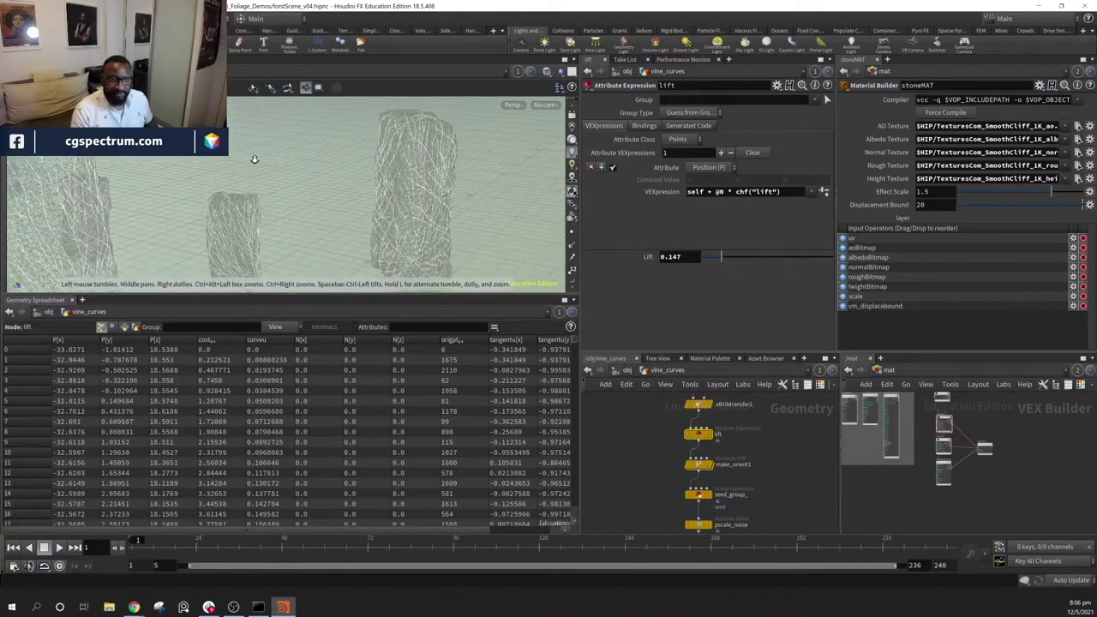
pyautogui.keyDown('alt'); pyautogui.moveTo(363, 194); pyautogui.dragTo(467, 228); pyautogui.keyUp('alt')
pyautogui.moveTo(721, 256); pyautogui.dragTo(742, 264)
pyautogui.click(689, 258)
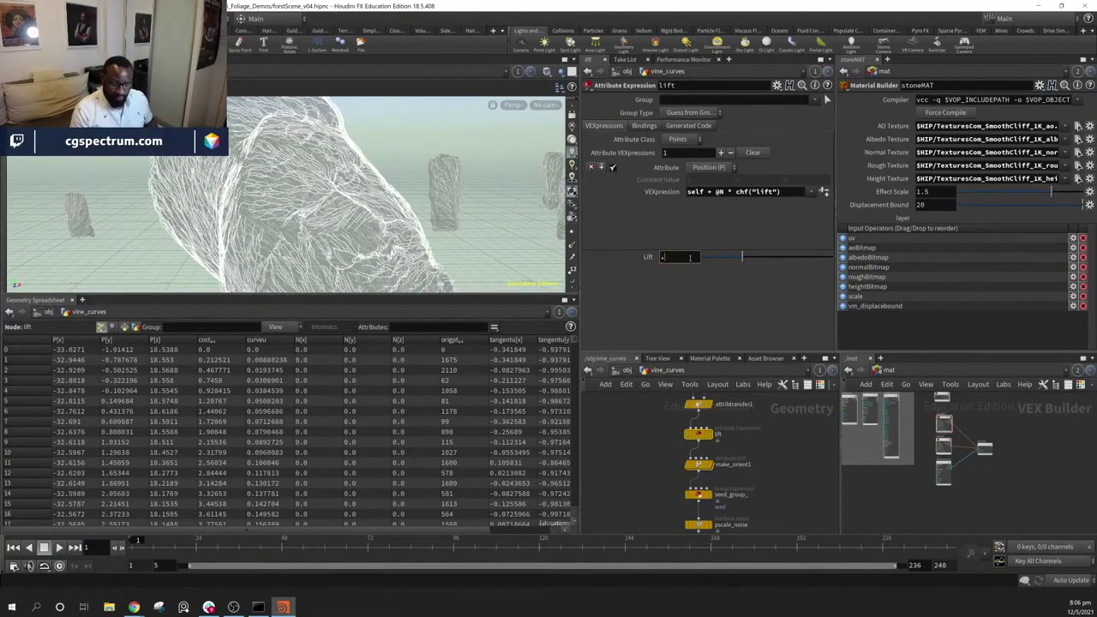
pyautogui.press('Return')
pyautogui.moveTo(463, 221)
pyautogui.keyDown('alt'); pyautogui.mouseDown()
pyautogui.moveTo(290, 183)
pyautogui.moveTo(378, 202)
pyautogui.mouseUp(); pyautogui.keyUp('alt')
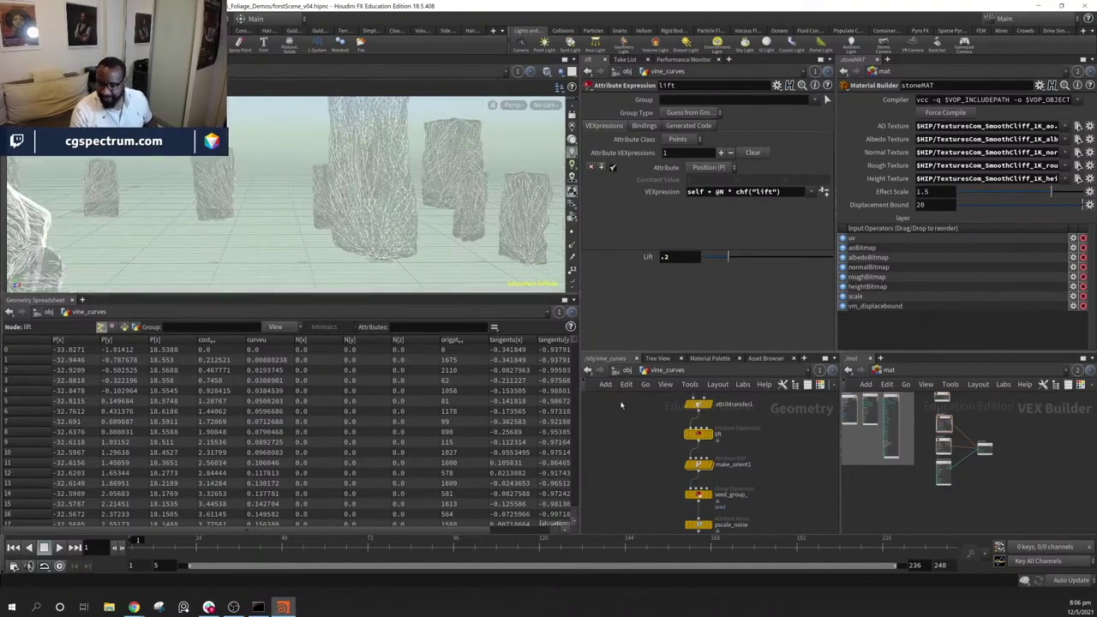
# Open the standing_stones network, select facet3 and turn on point normals to inspect the stones' normals
pyautogui.click(629, 370)
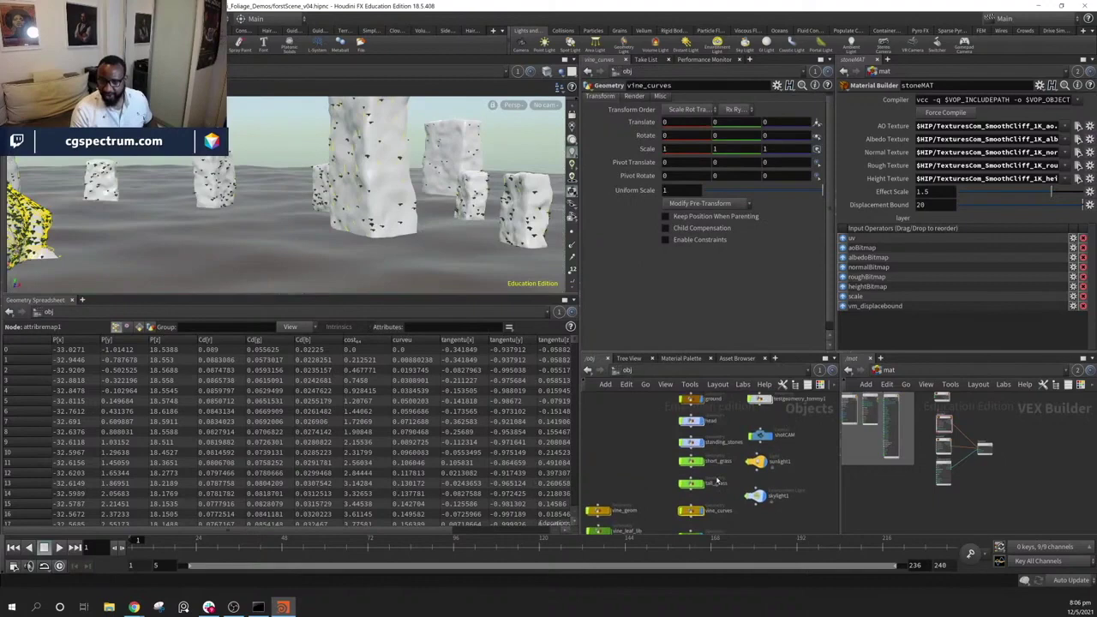
pyautogui.doubleClick(690, 443)
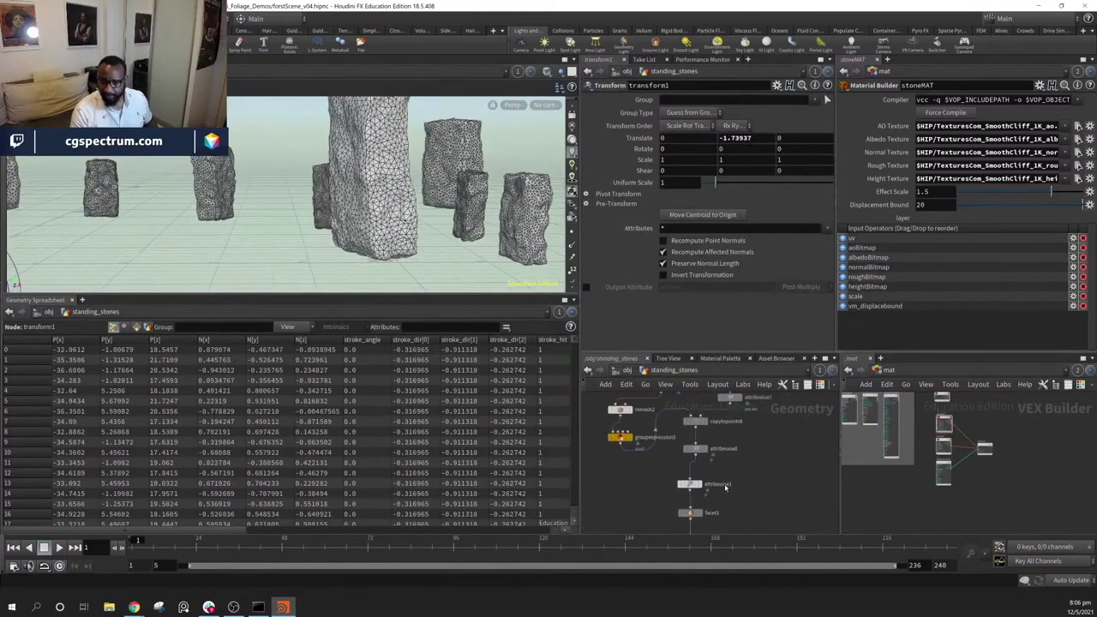
pyautogui.click(690, 512)
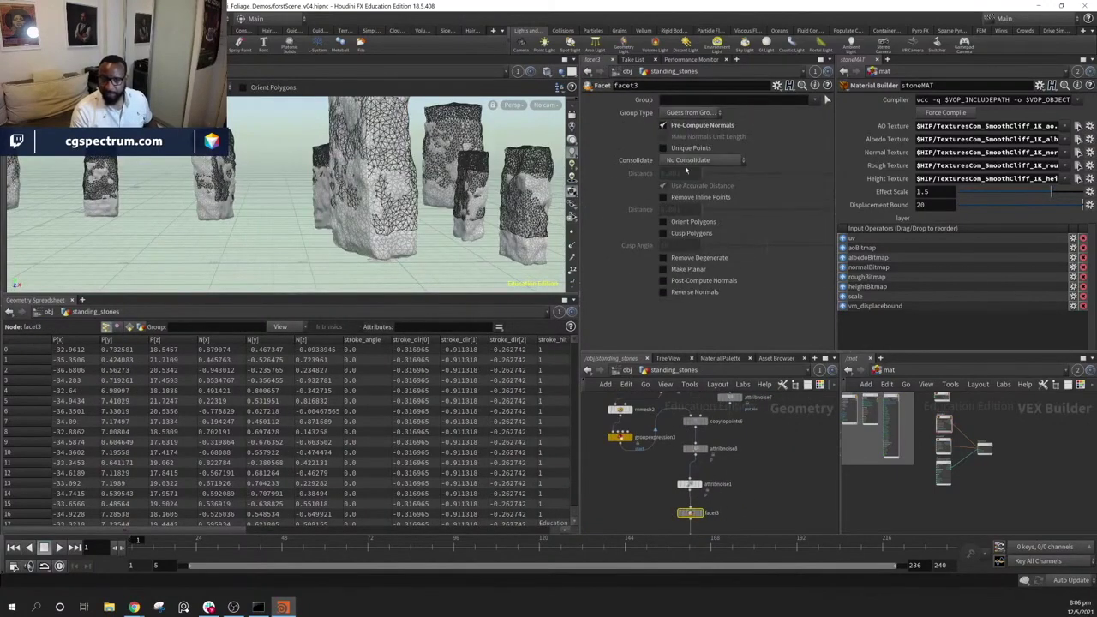
pyautogui.moveTo(742, 490); pyautogui.dragTo(725, 454, button='middle')
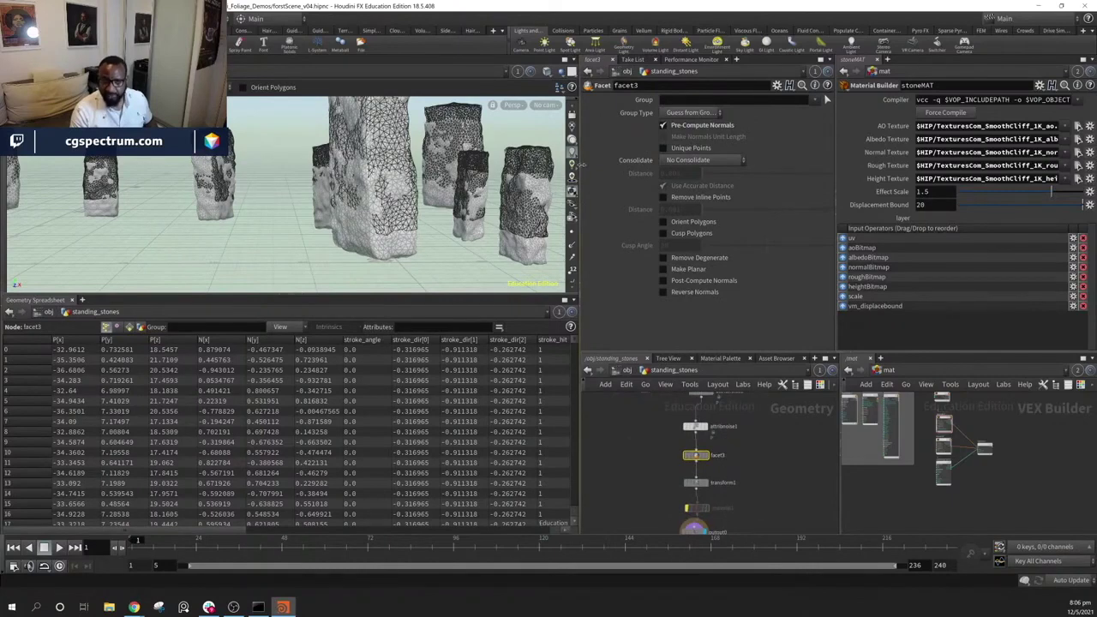
pyautogui.click(572, 244)
pyautogui.keyDown('alt'); pyautogui.moveTo(342, 197); pyautogui.dragTo(479, 199); pyautogui.keyUp('alt')
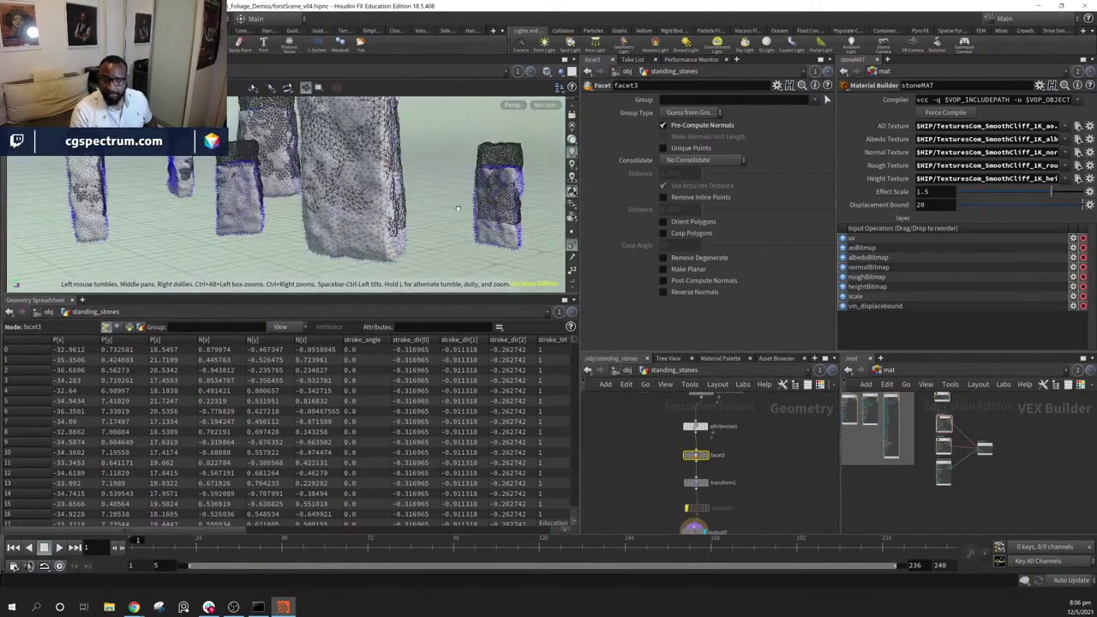
pyautogui.keyDown('alt'); pyautogui.moveTo(425, 185); pyautogui.dragTo(503, 187); pyautogui.keyUp('alt')
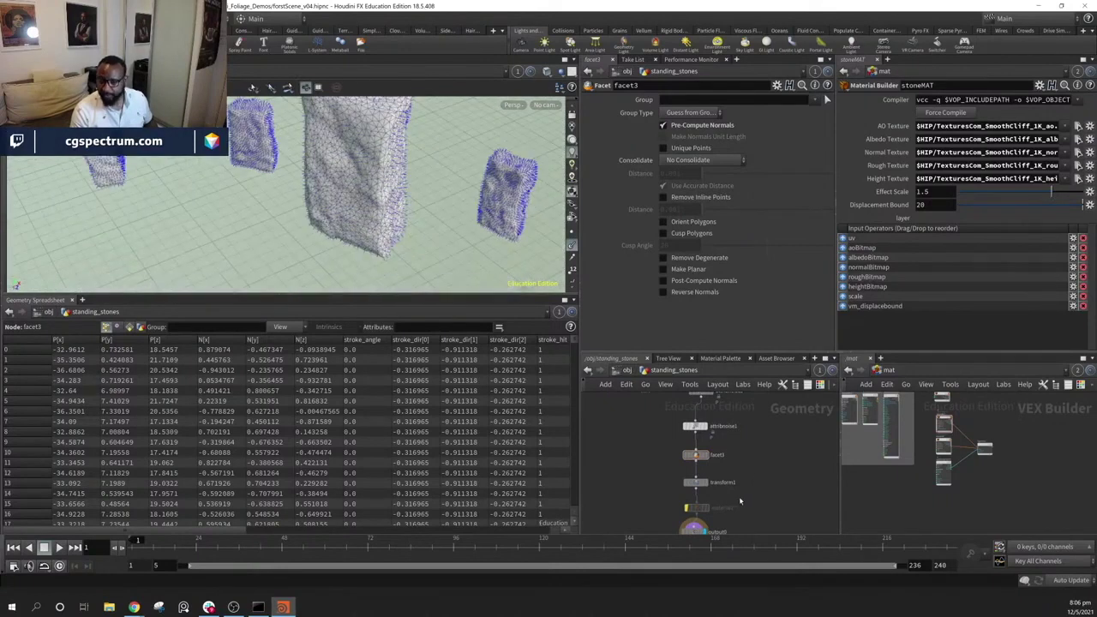
pyautogui.moveTo(740, 501); pyautogui.dragTo(735, 475, button='middle')
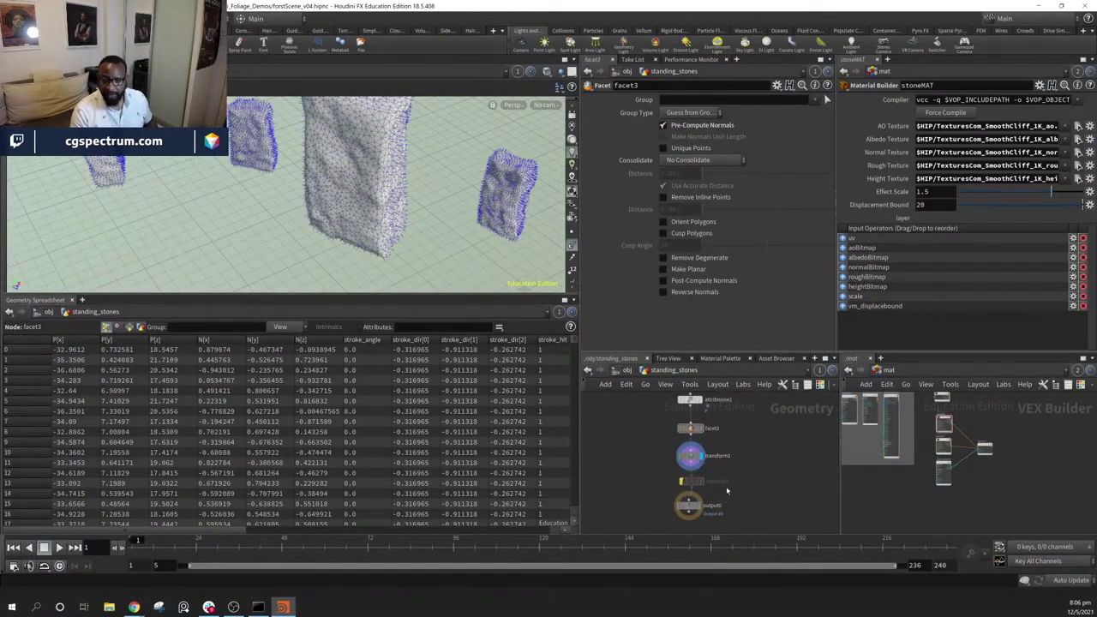
pyautogui.moveTo(703, 463); pyautogui.dragTo(702, 435, button='middle')
pyautogui.keyDown('alt'); pyautogui.moveTo(462, 197); pyautogui.dragTo(305, 87); pyautogui.keyUp('alt')
# Return to the vine_curves network and display attribtransfer1 to check the normals on the vine curves
pyautogui.click(615, 370)
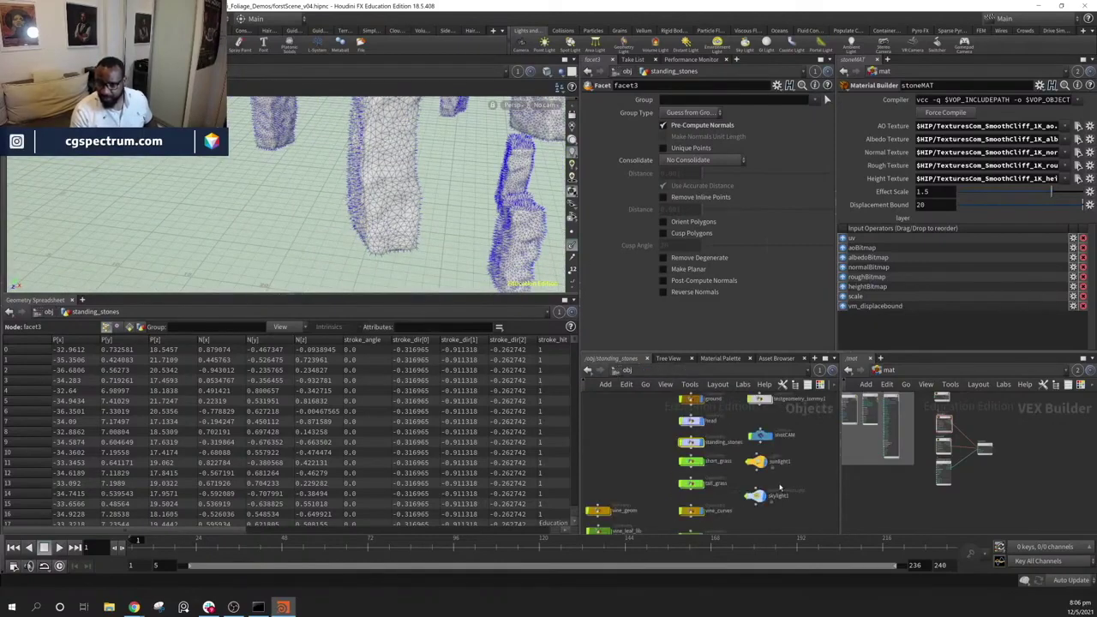
pyautogui.press('h')
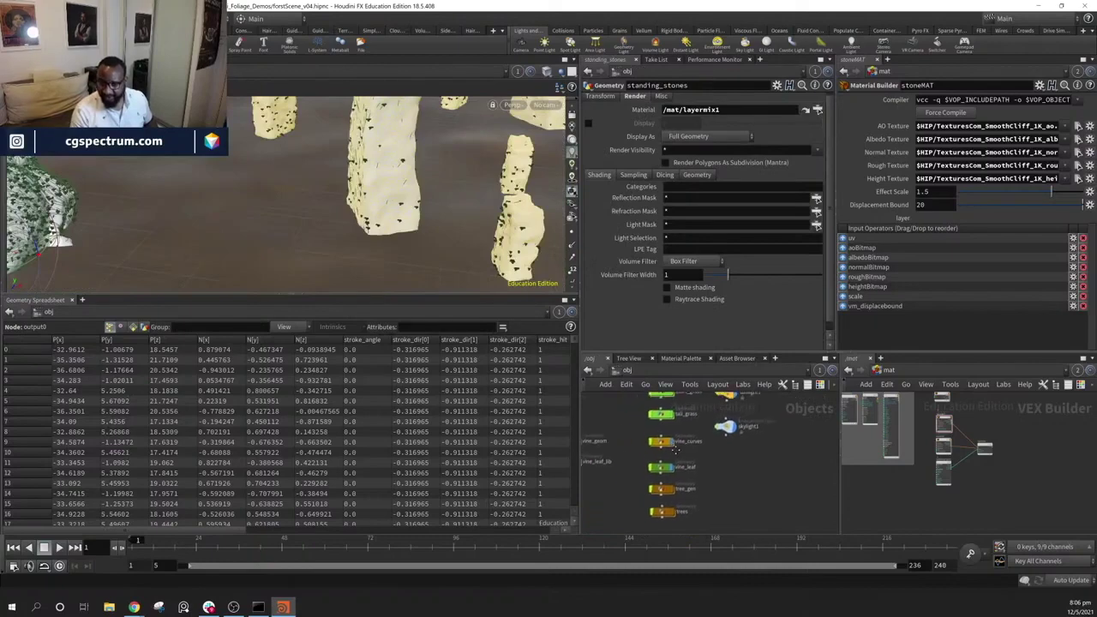
pyautogui.doubleClick(660, 460)
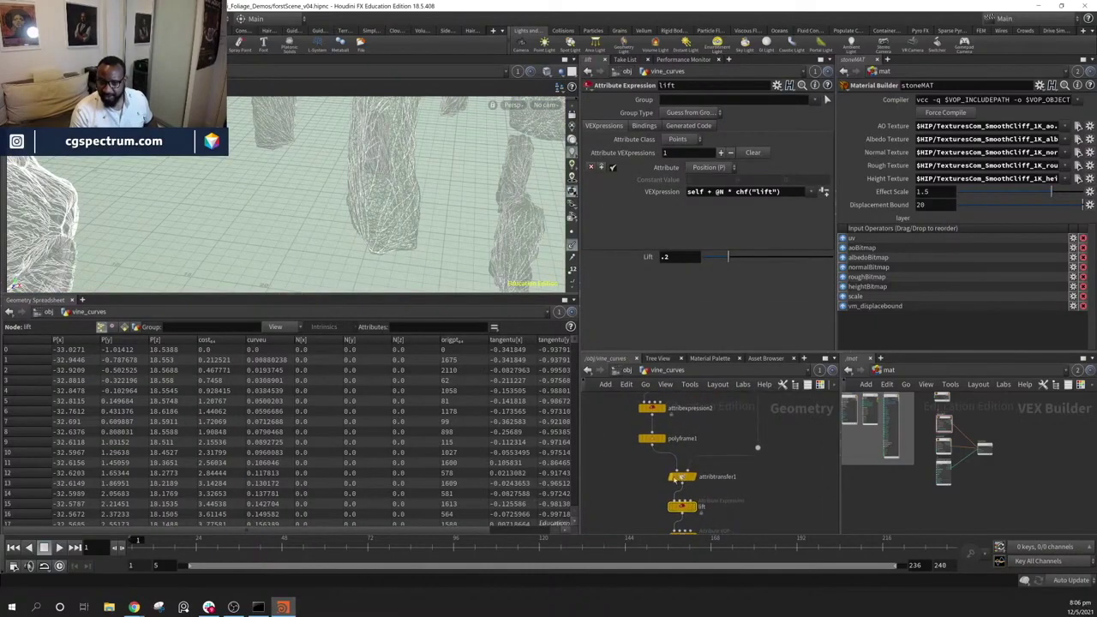
pyautogui.click(685, 476)
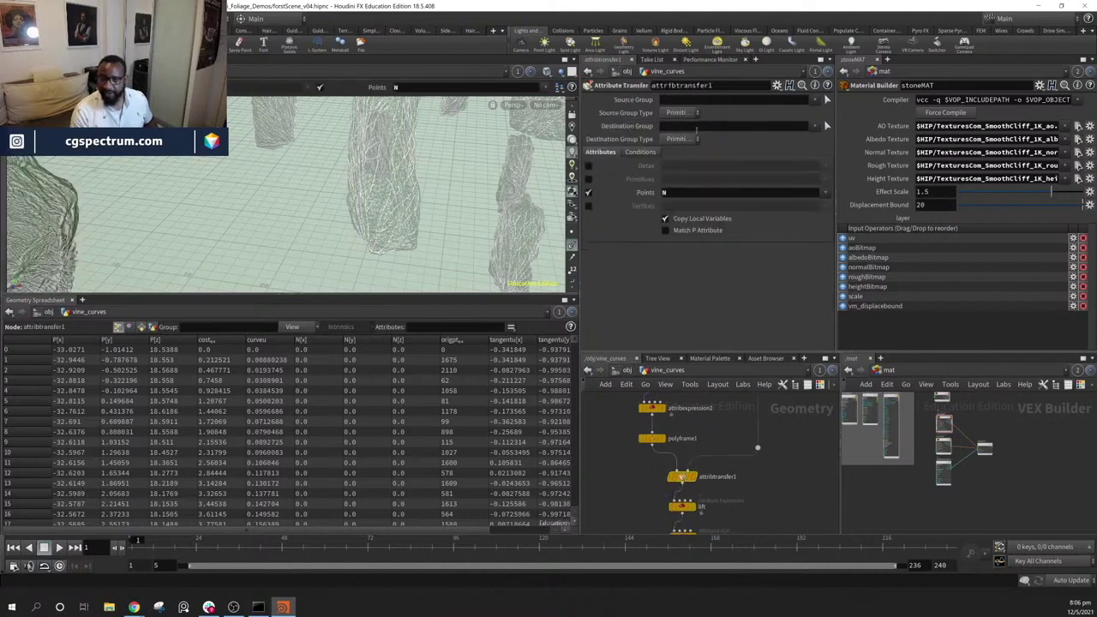
pyautogui.click(692, 480)
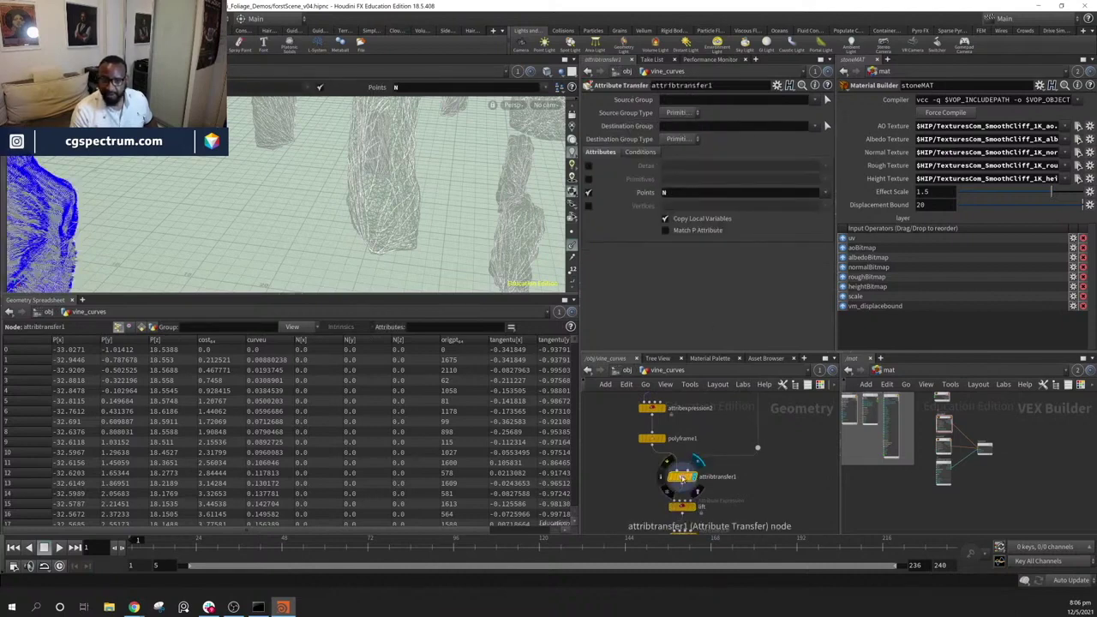
pyautogui.moveTo(327, 196)
pyautogui.mouseDown()
pyautogui.moveTo(234, 208)
pyautogui.moveTo(335, 186)
pyautogui.mouseUp()
# Display object_merge2 to check the normals on the imported standing stones
pyautogui.moveTo(769, 461); pyautogui.dragTo(774, 573, button='middle')
pyautogui.moveTo(709, 418); pyautogui.dragTo(776, 552, button='middle')
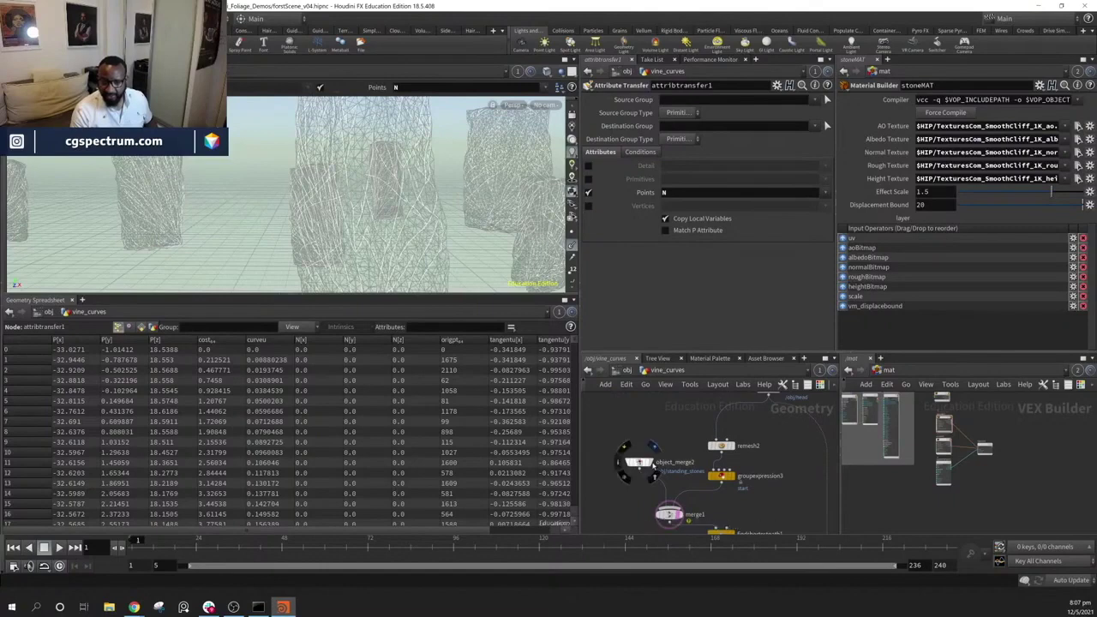
pyautogui.click(651, 462)
pyautogui.keyDown('alt'); pyautogui.moveTo(417, 174); pyautogui.dragTo(382, 246); pyautogui.keyUp('alt')
pyautogui.moveTo(683, 464); pyautogui.dragTo(666, 413, button='middle')
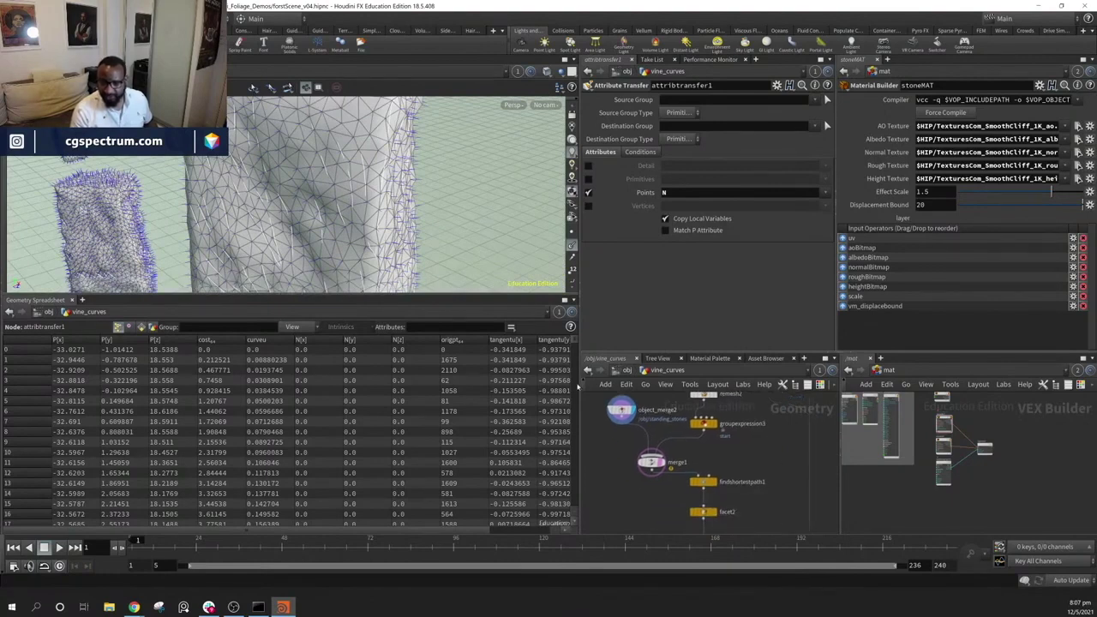
# Rewire the source input of attribtransfer1 so that it comes from merge1 instead of the head geometry alone
pyautogui.scroll(-5, 754, 462)
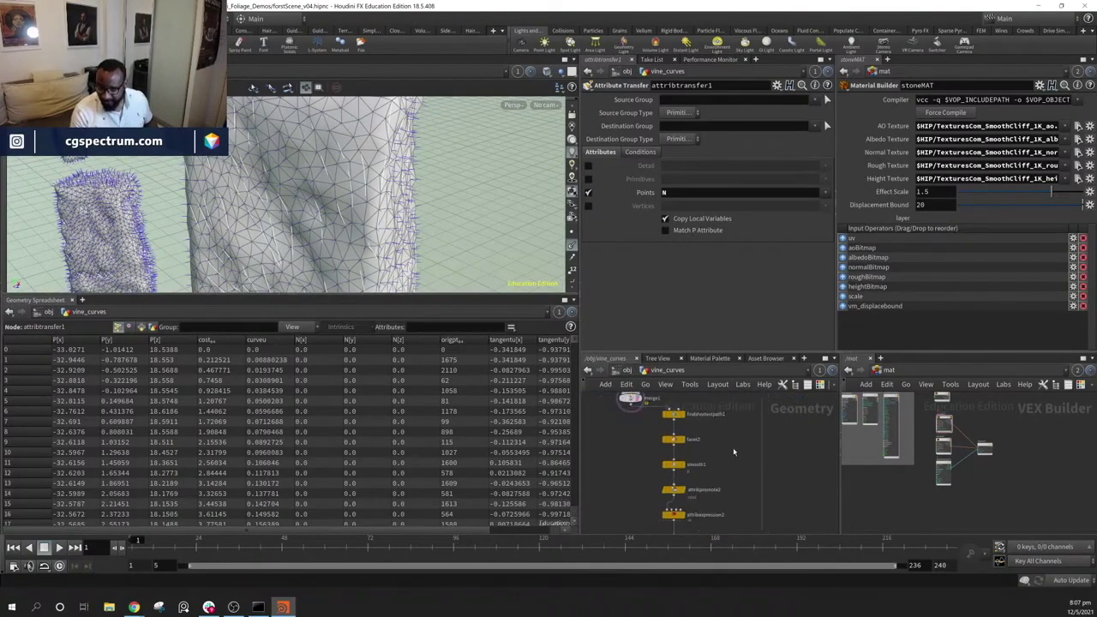
pyautogui.moveTo(733, 456); pyautogui.dragTo(705, 460, button='middle')
pyautogui.scroll(2, 705, 459)
pyautogui.scroll(-1, 706, 462)
pyautogui.moveTo(708, 413); pyautogui.dragTo(708, 454, button='middle')
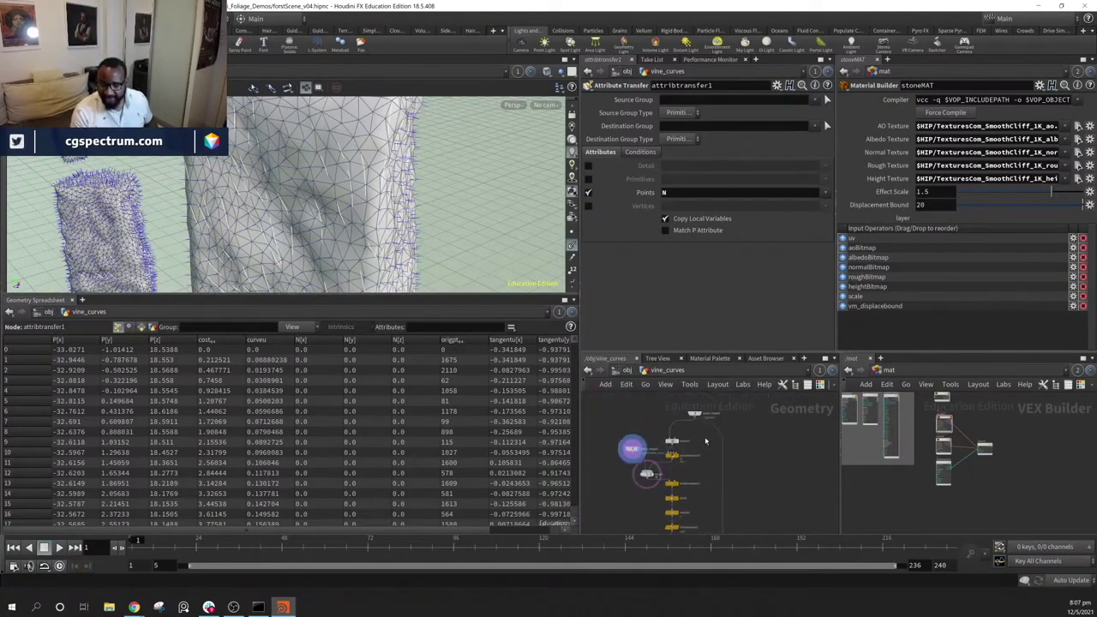
pyautogui.moveTo(694, 497); pyautogui.dragTo(715, 490, button='middle')
pyautogui.click(649, 476)
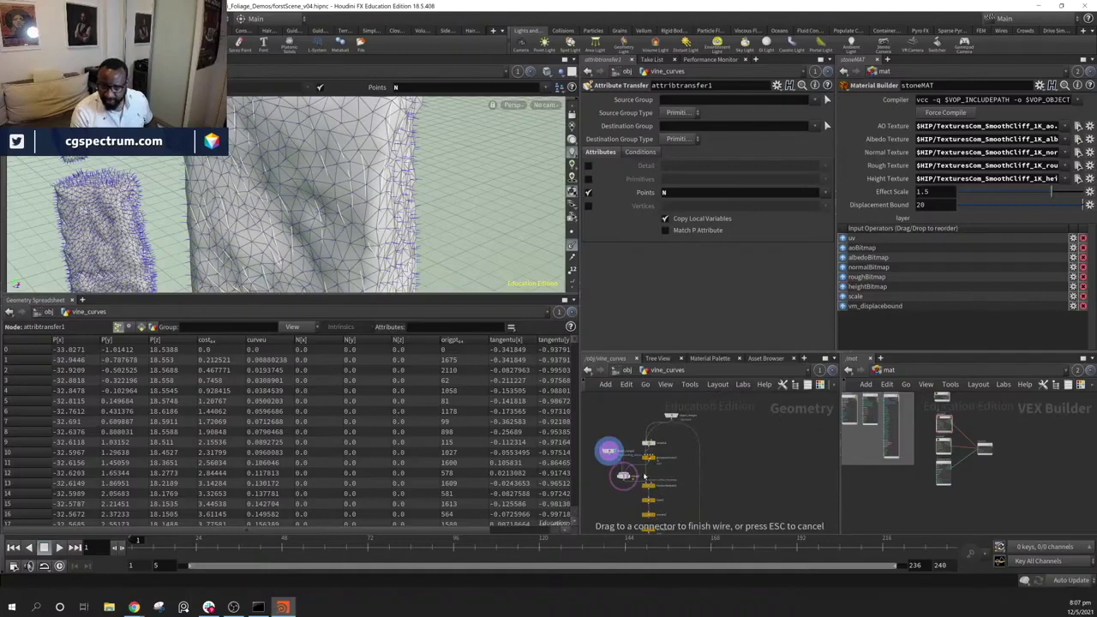
pyautogui.click(627, 483)
pyautogui.moveTo(687, 462); pyautogui.dragTo(678, 449, button='middle')
pyautogui.moveTo(672, 419); pyautogui.dragTo(677, 462)
# Display attribtransfer1 and examine the transferred normals on the vines around the standing stones
pyautogui.moveTo(723, 491); pyautogui.dragTo(725, 432, button='middle')
pyautogui.scroll(5, 725, 432)
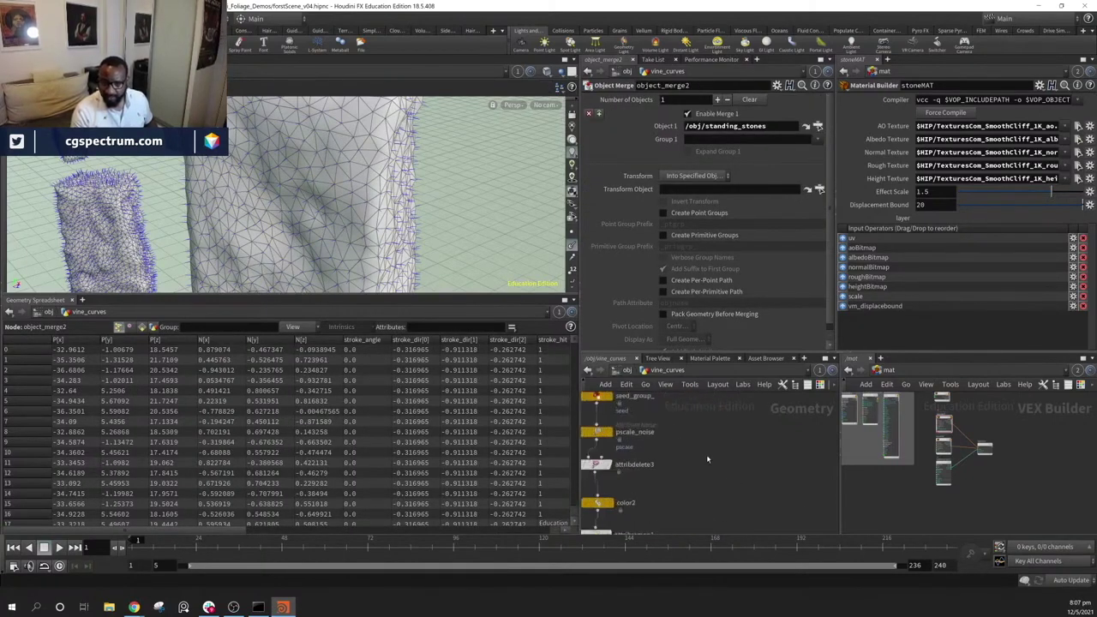
pyautogui.moveTo(748, 515); pyautogui.dragTo(789, 616, button='middle')
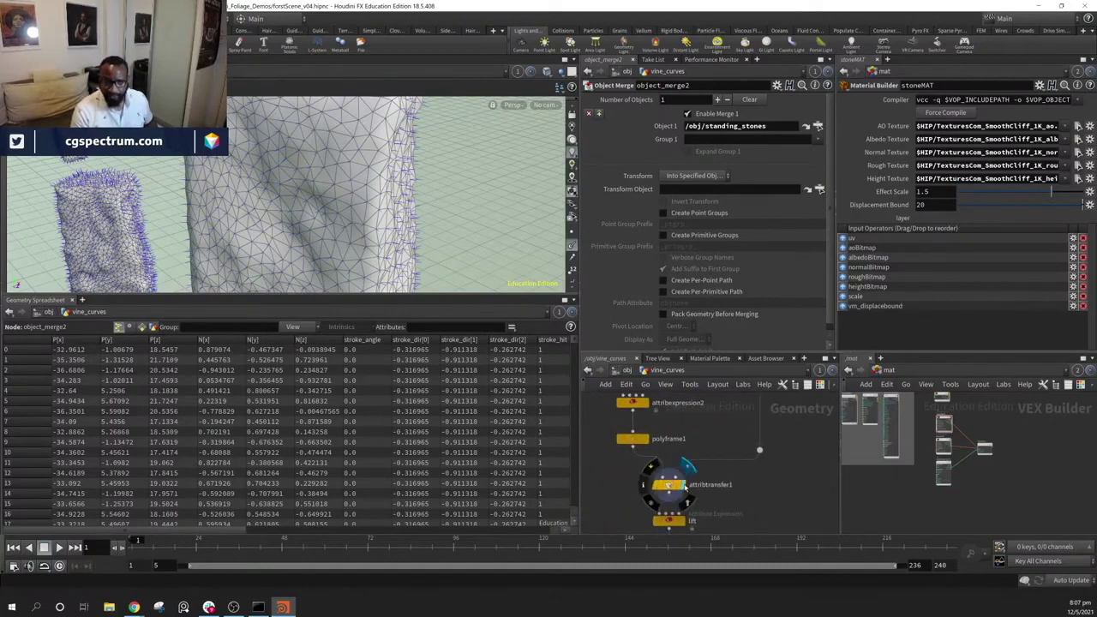
pyautogui.click(683, 484)
pyautogui.moveTo(343, 215); pyautogui.dragTo(450, 225)
# Raise the Lift on the lift node to 0.395 and display that node's result
pyautogui.moveTo(713, 516); pyautogui.dragTo(712, 407, button='middle')
pyautogui.click(677, 411)
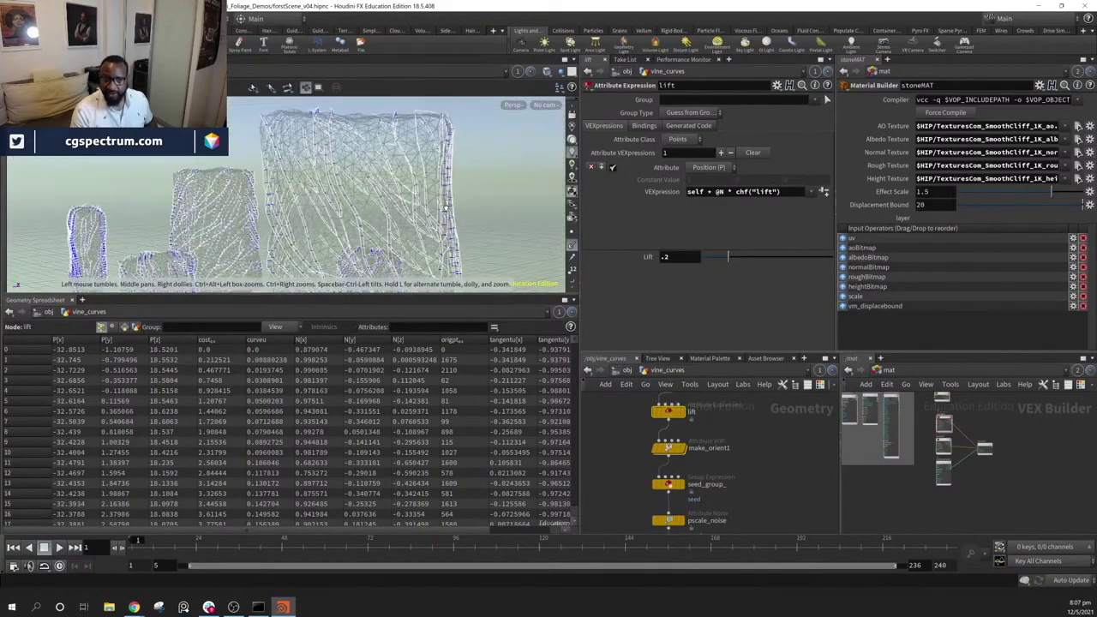
pyautogui.moveTo(360, 206); pyautogui.dragTo(429, 214)
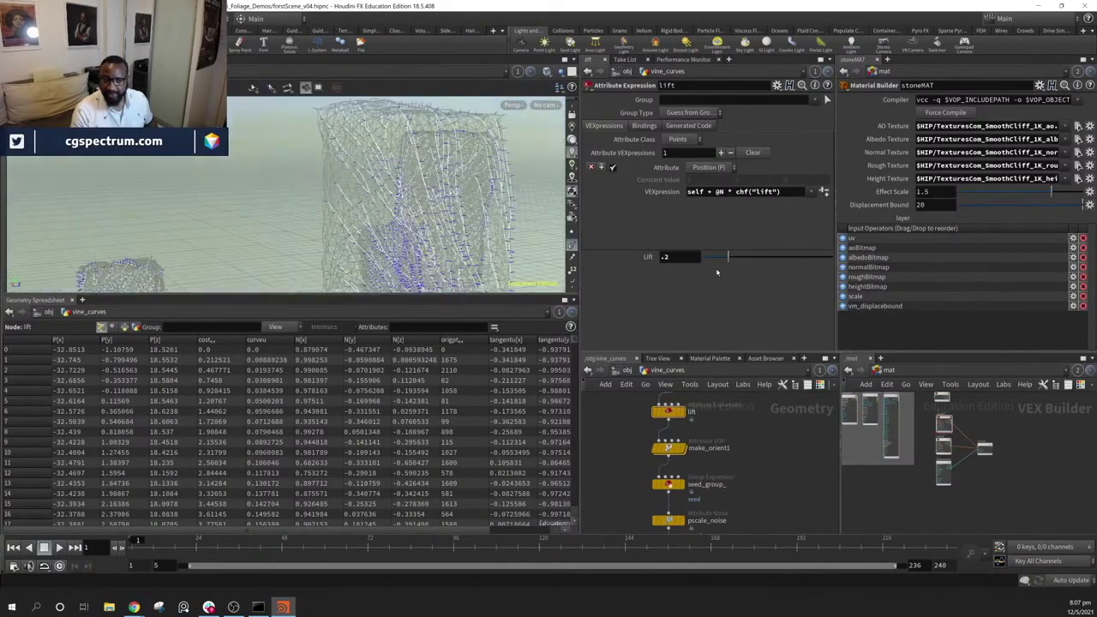
pyautogui.moveTo(729, 258); pyautogui.dragTo(755, 259)
pyautogui.scroll(2, 702, 392)
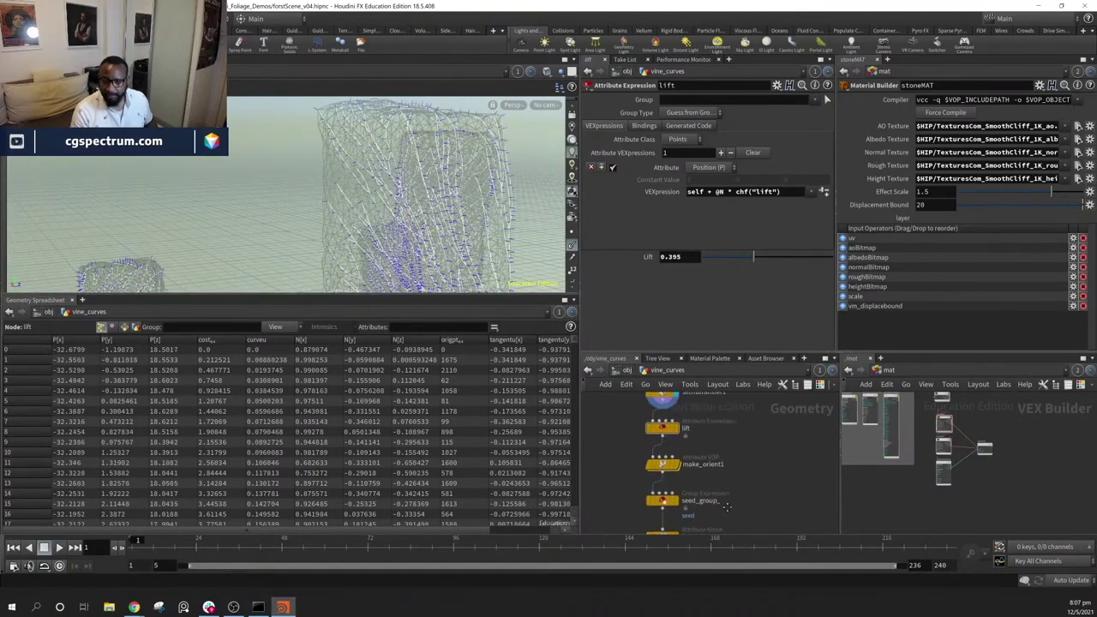
pyautogui.click(682, 436)
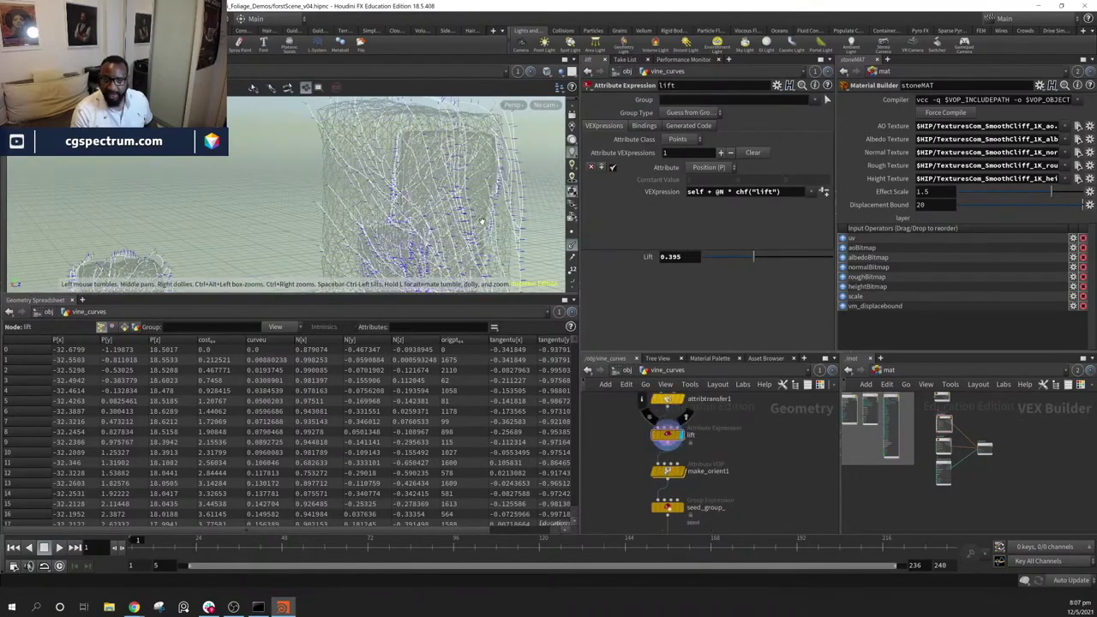
# Lower the Lift to 0.143 and fine-tune it while checking the vines against the stones
pyautogui.moveTo(753, 258); pyautogui.dragTo(722, 260)
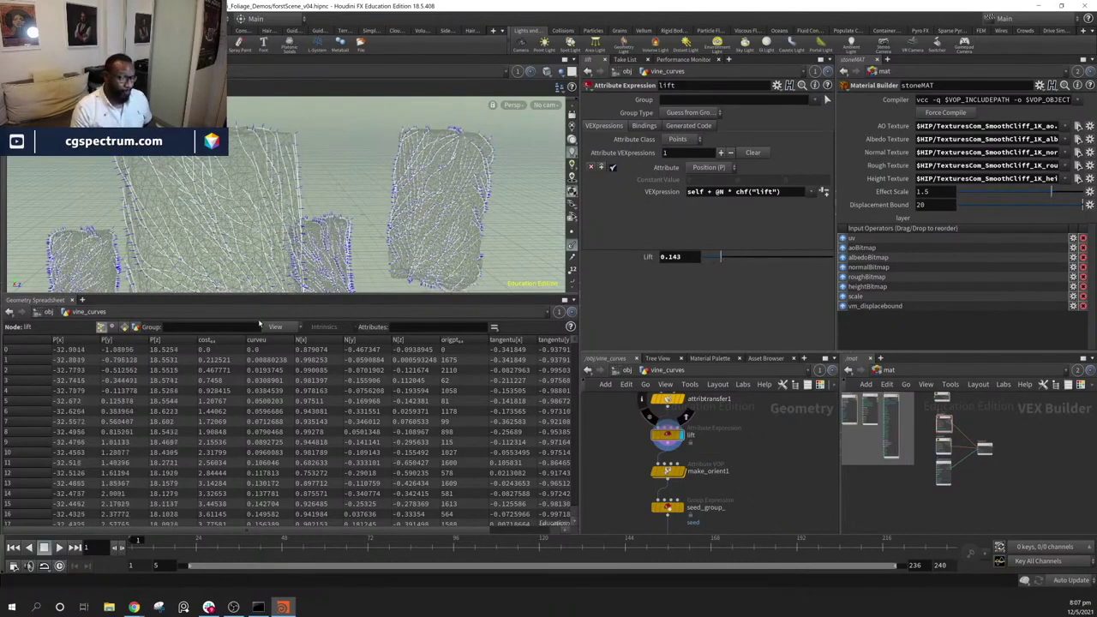
pyautogui.moveTo(211, 251); pyautogui.dragTo(370, 218)
pyautogui.moveTo(720, 261); pyautogui.dragTo(724, 259)
pyautogui.keyDown('alt'); pyautogui.moveTo(381, 241); pyautogui.dragTo(618, 224); pyautogui.keyUp('alt')
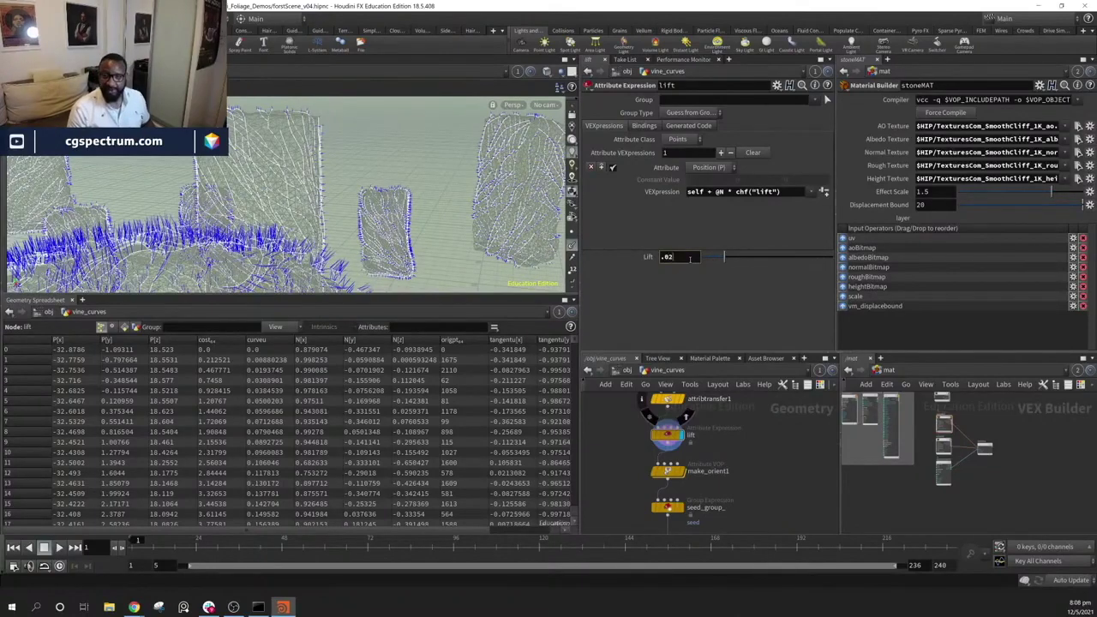
# Try a Lift of 0.02 on the vines, and set it to 0.05 instead
pyautogui.click(689, 258)
pyautogui.write('.02')
pyautogui.press('Return')
pyautogui.keyDown('alt'); pyautogui.moveTo(655, 258); pyautogui.dragTo(633, 262); pyautogui.keyUp('alt')
pyautogui.write('.05')
pyautogui.press('Return')
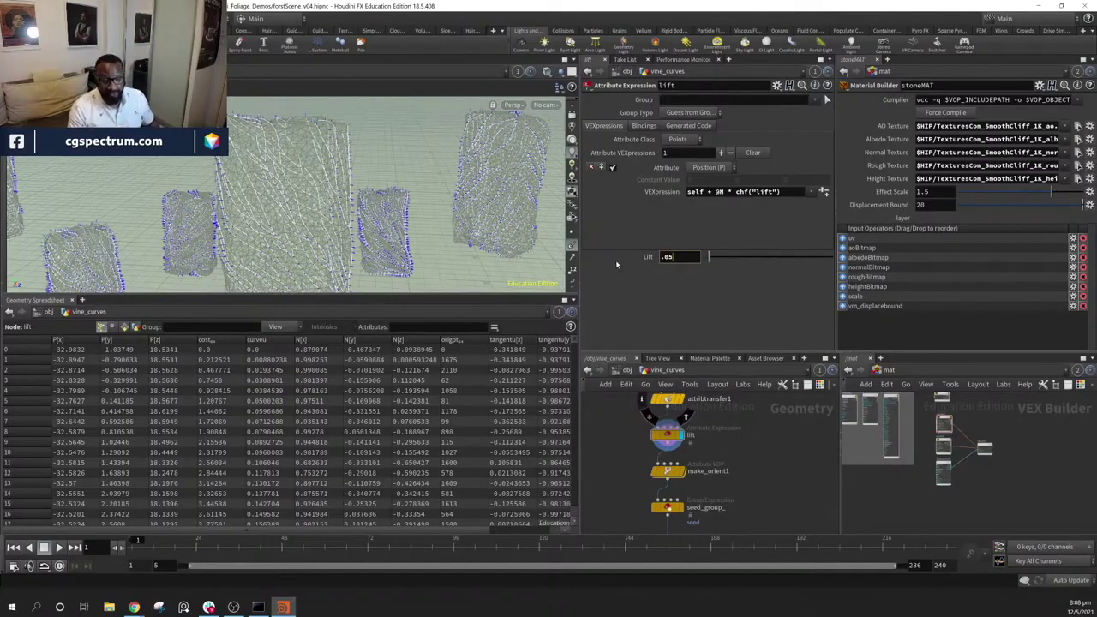
# Switch to Chrome, open a new tab and search Google for "cg wiki"
pyautogui.click(134, 607)
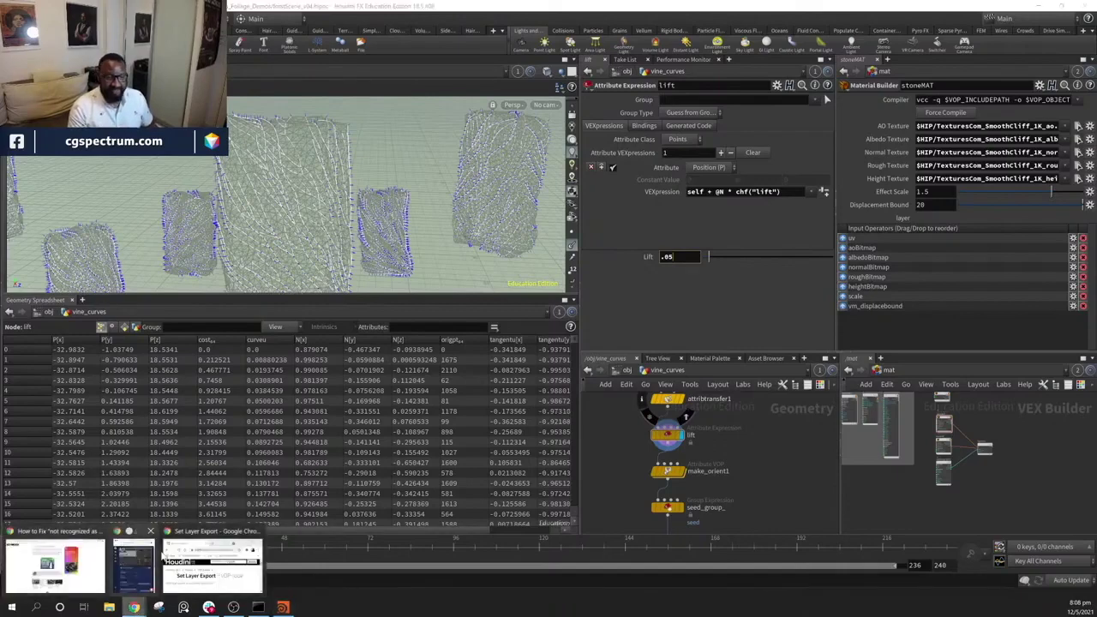
pyautogui.click(212, 564)
pyautogui.click(586, 269)
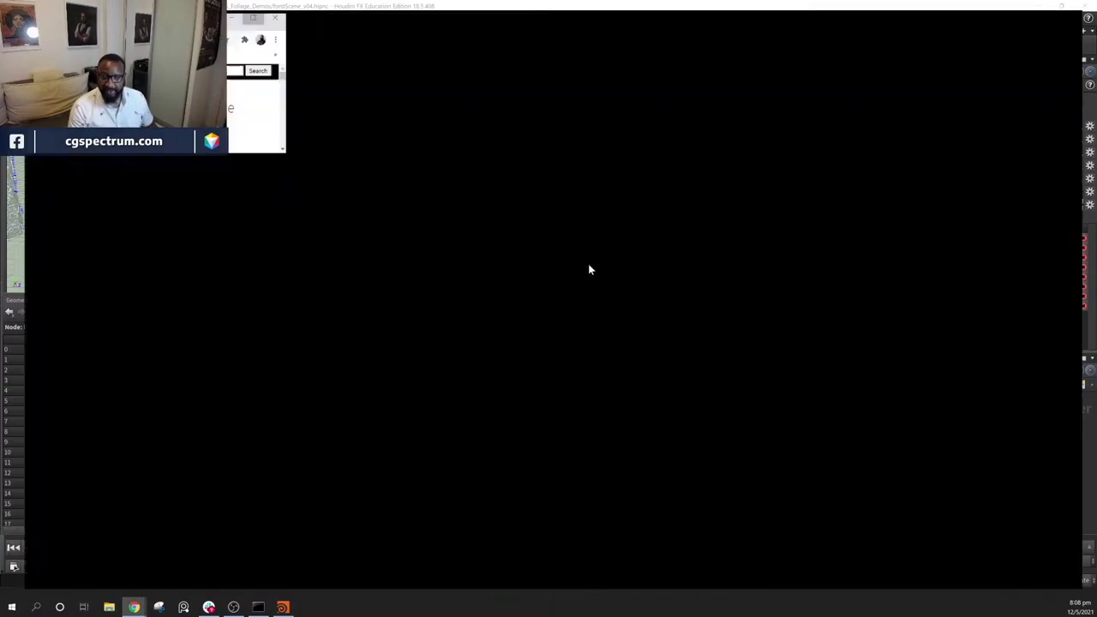
pyautogui.hotkey('ctrl', 't')
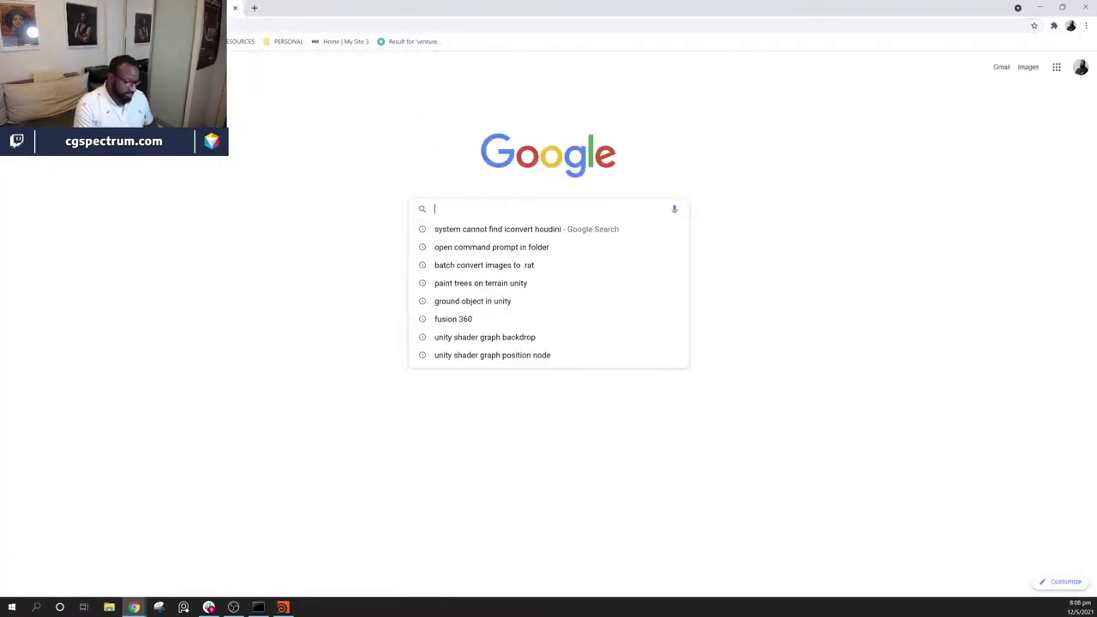
pyautogui.write('cg')
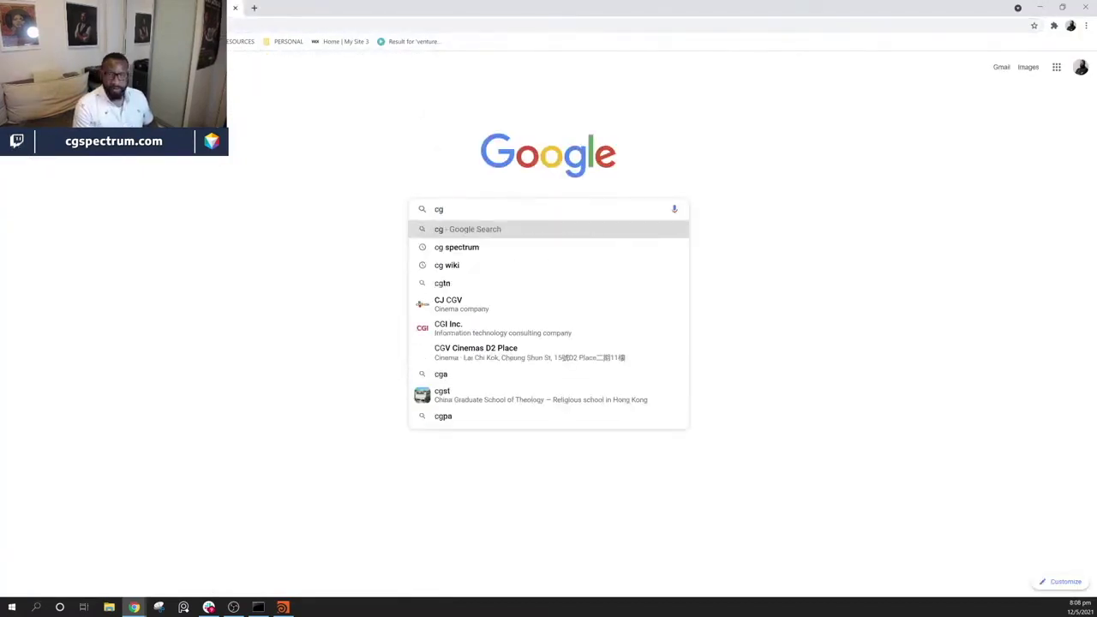
pyautogui.write(" wiki'")
pyautogui.press('Return')
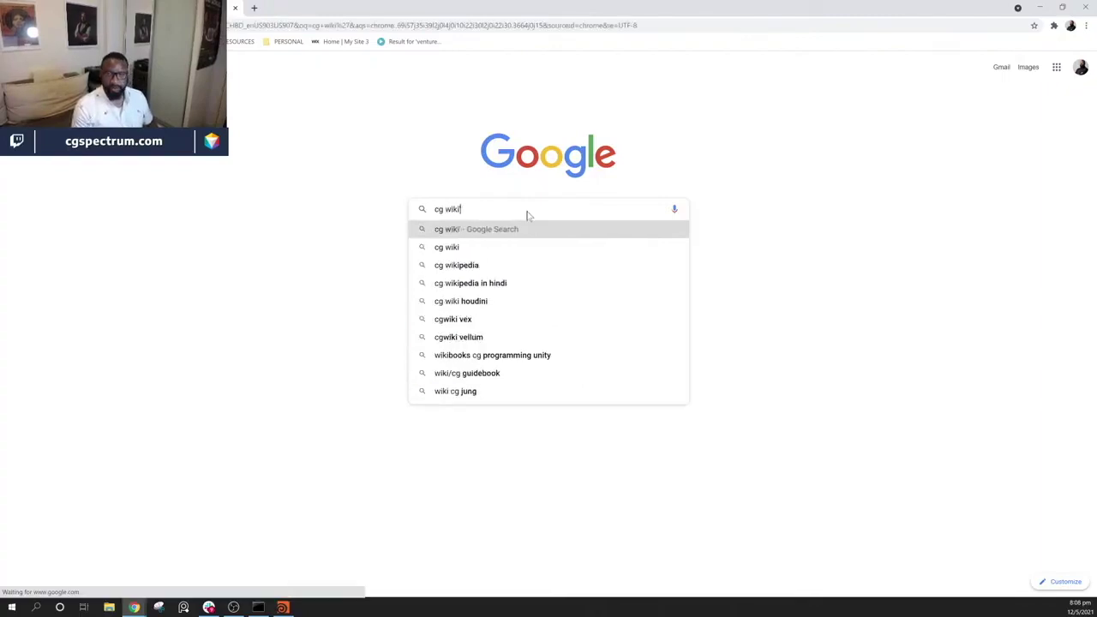
# Open the cgwiki site from the search results, go to its HoudiniGettingStarted page and open the JoyOfVex lesson index
pyautogui.click(133, 163)
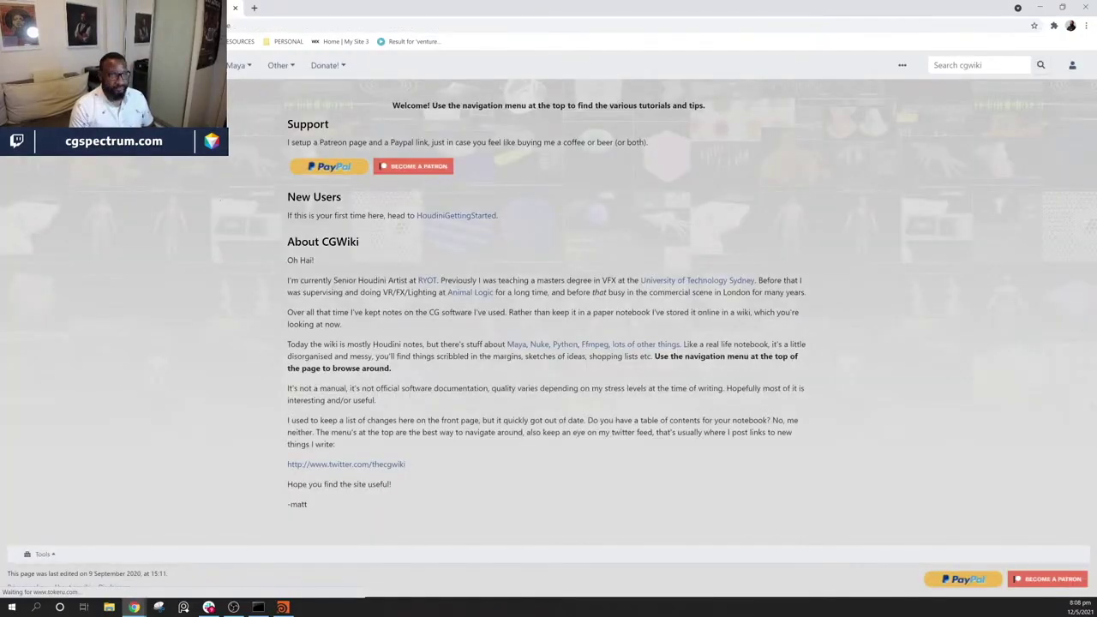
pyautogui.click(137, 65)
pyautogui.click(150, 89)
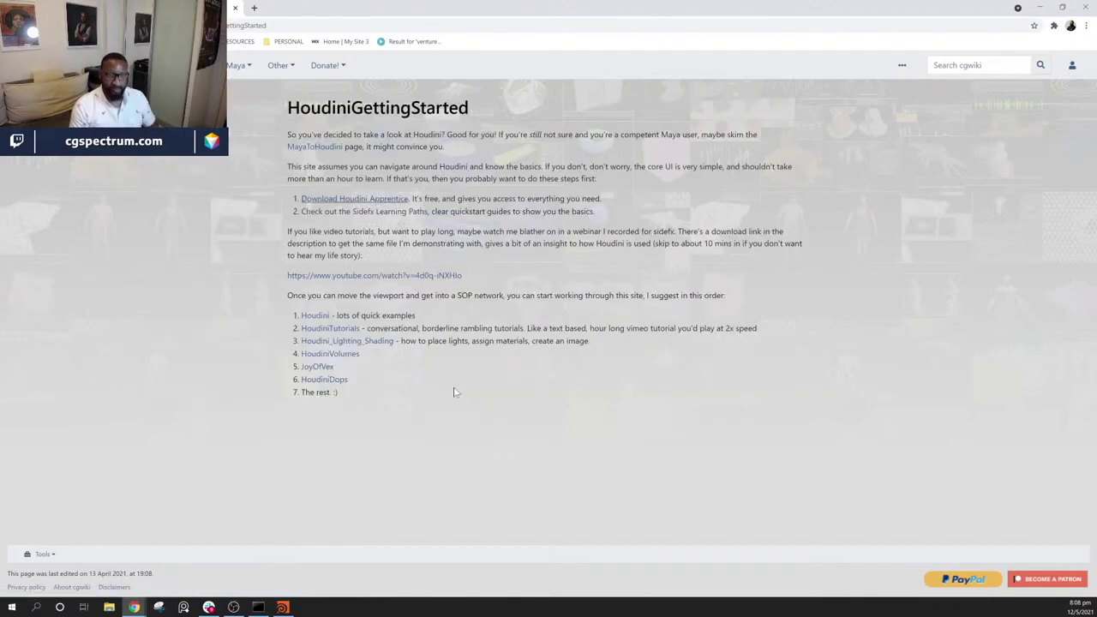
pyautogui.click(317, 367)
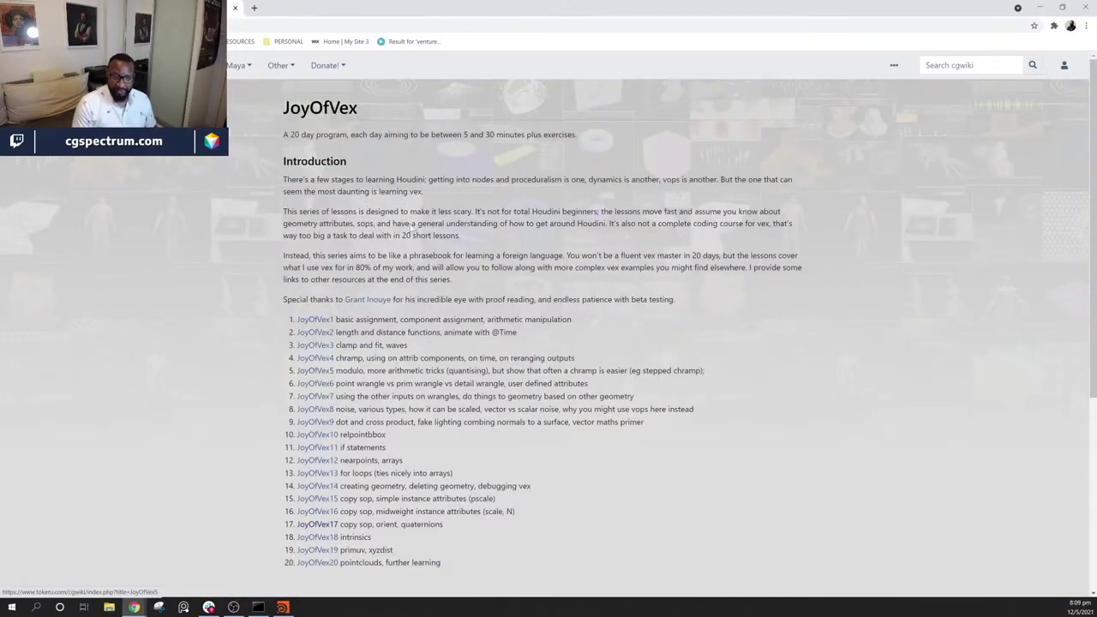
# Open the JoyOfVex1 lesson and look through its sections on colour, attribute components, channels and variables
pyautogui.scroll(-3, 324, 364)
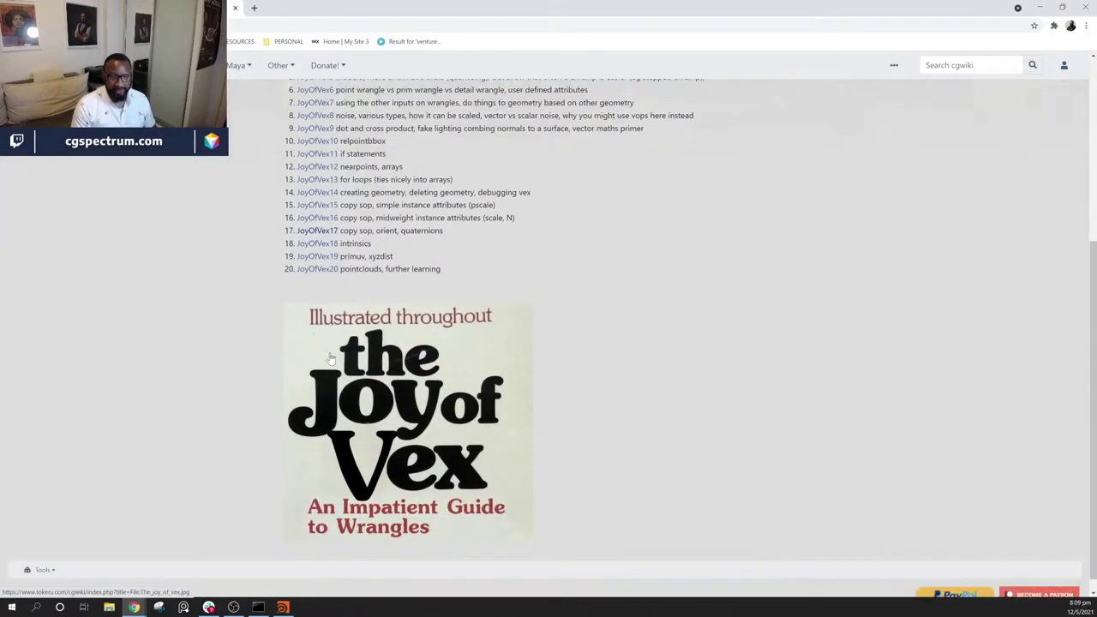
pyautogui.scroll(2, 321, 277)
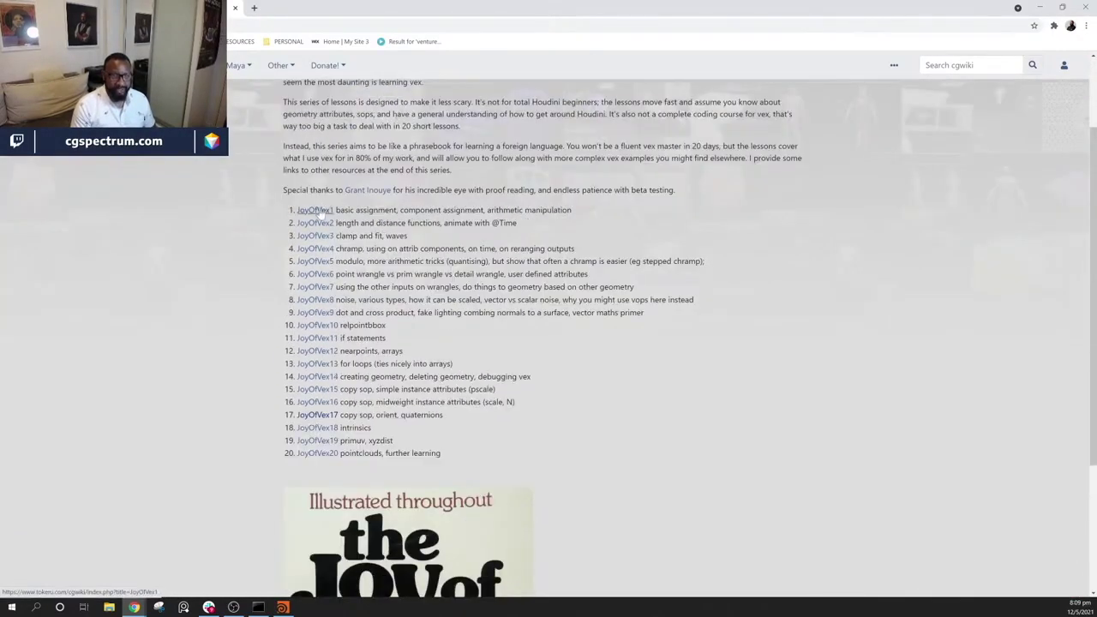
pyautogui.click(319, 211)
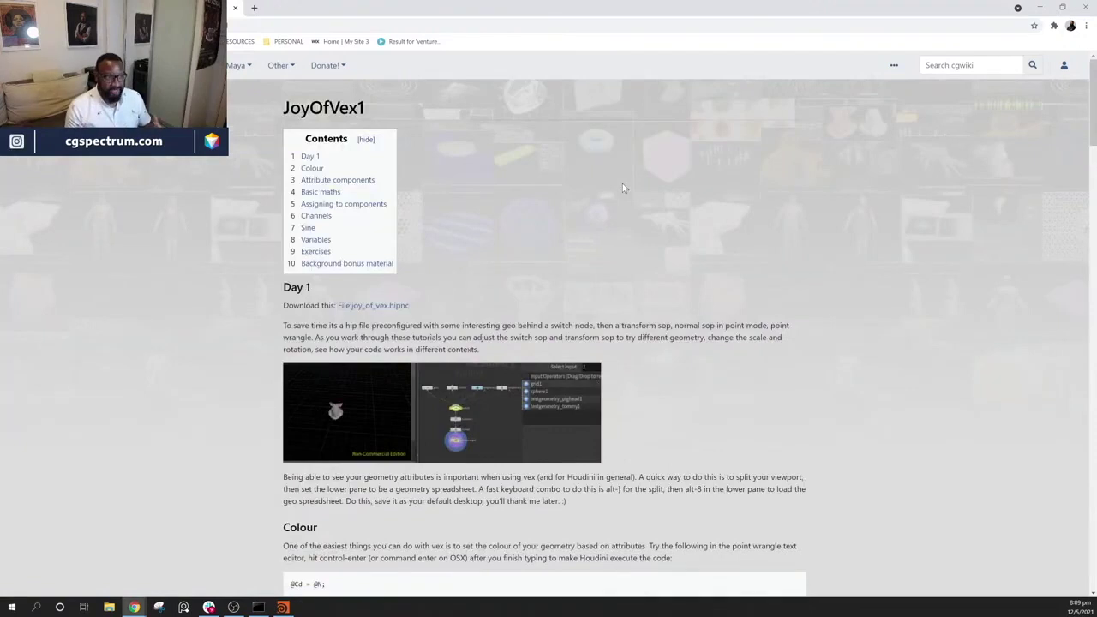
pyautogui.scroll(-5, 506, 338)
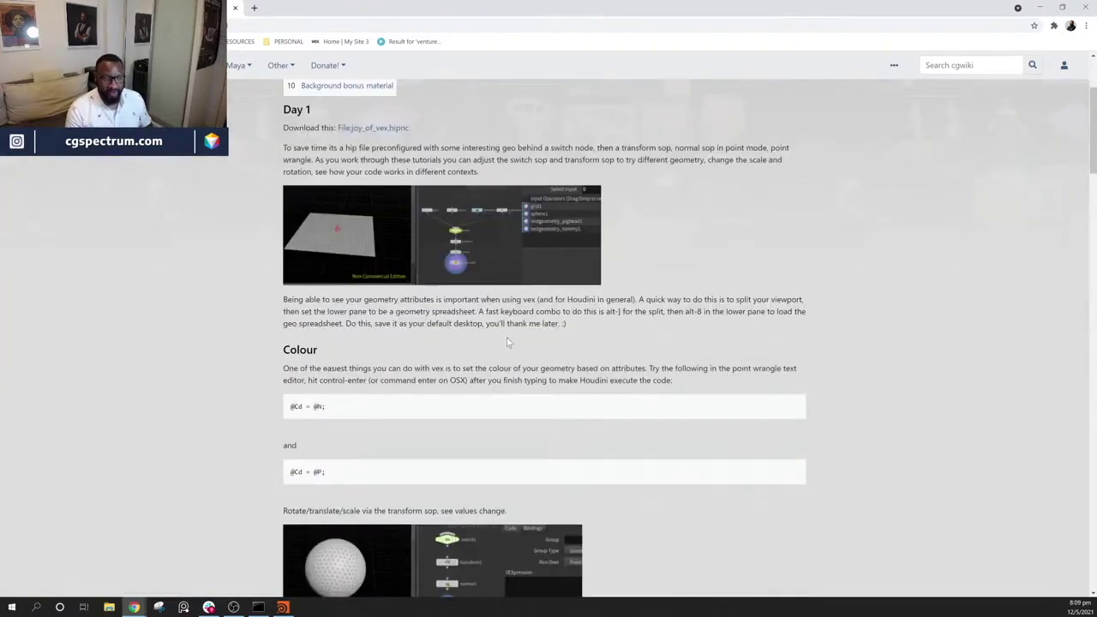
pyautogui.scroll(-3, 313, 249)
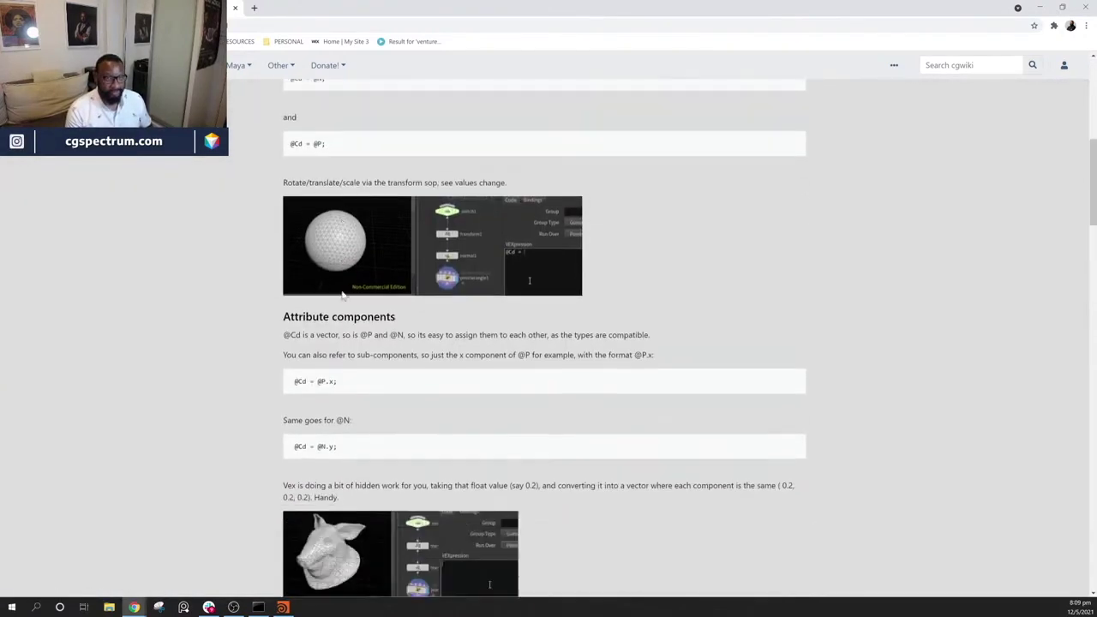
pyautogui.scroll(-15, 342, 297)
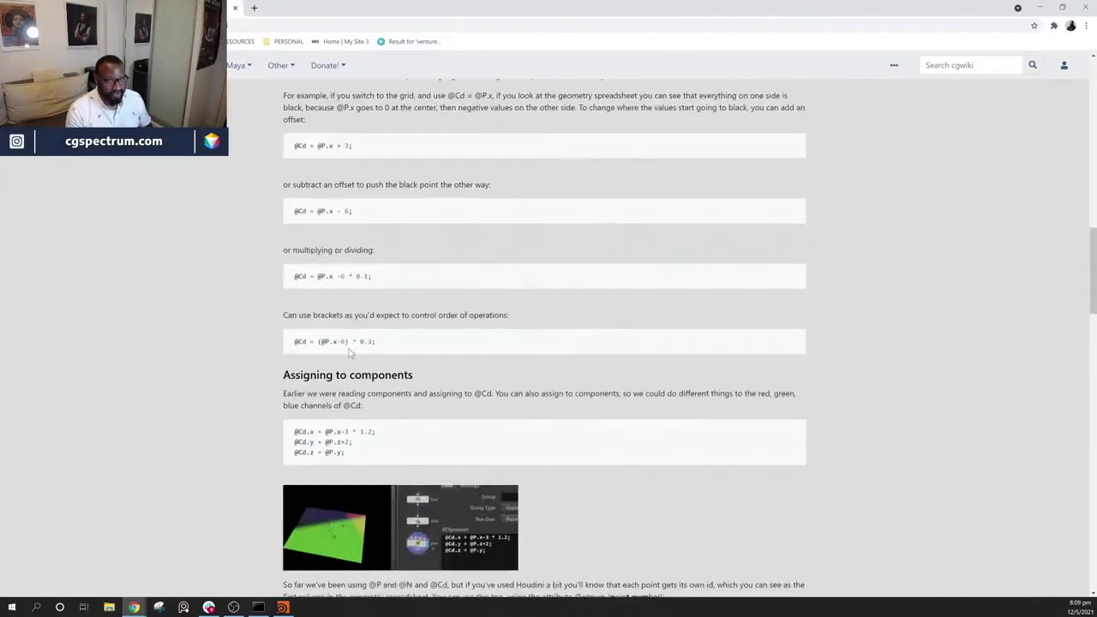
pyautogui.scroll(-15, 349, 351)
pyautogui.scroll(14, 349, 351)
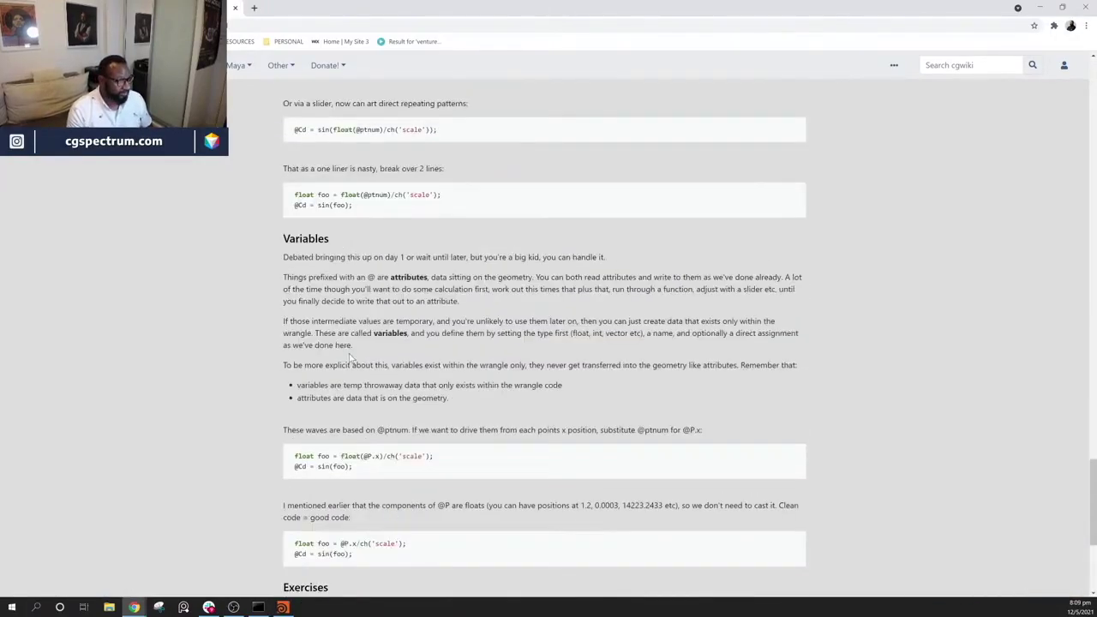
pyautogui.scroll(7, 350, 360)
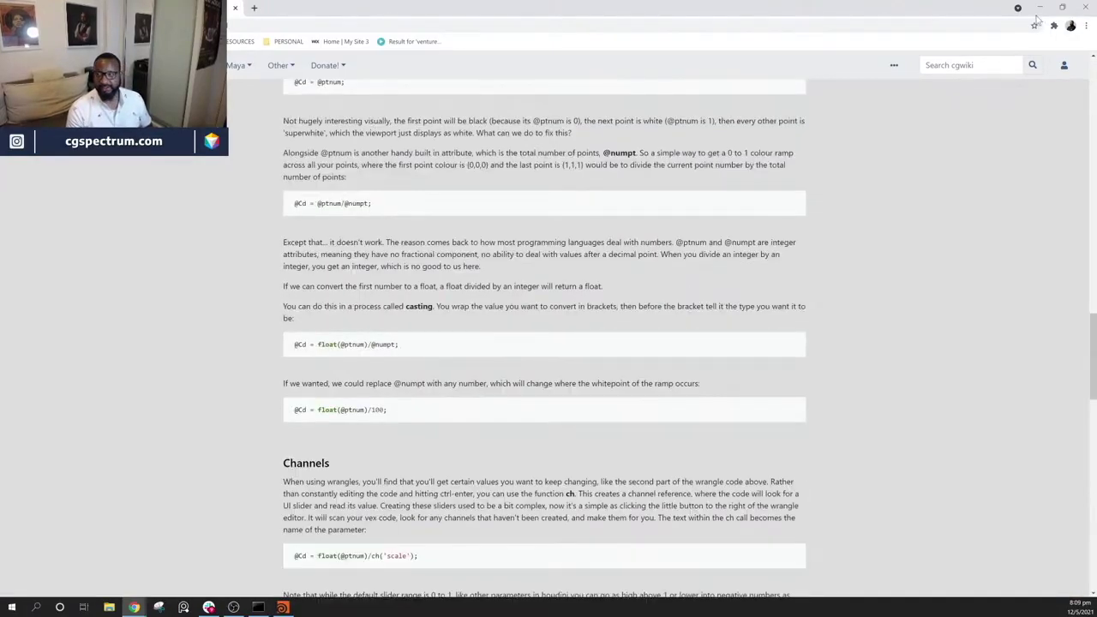
# Switch back to Houdini, display the output0 node of the vine_curves network and return to the object level
pyautogui.click(1039, 8)
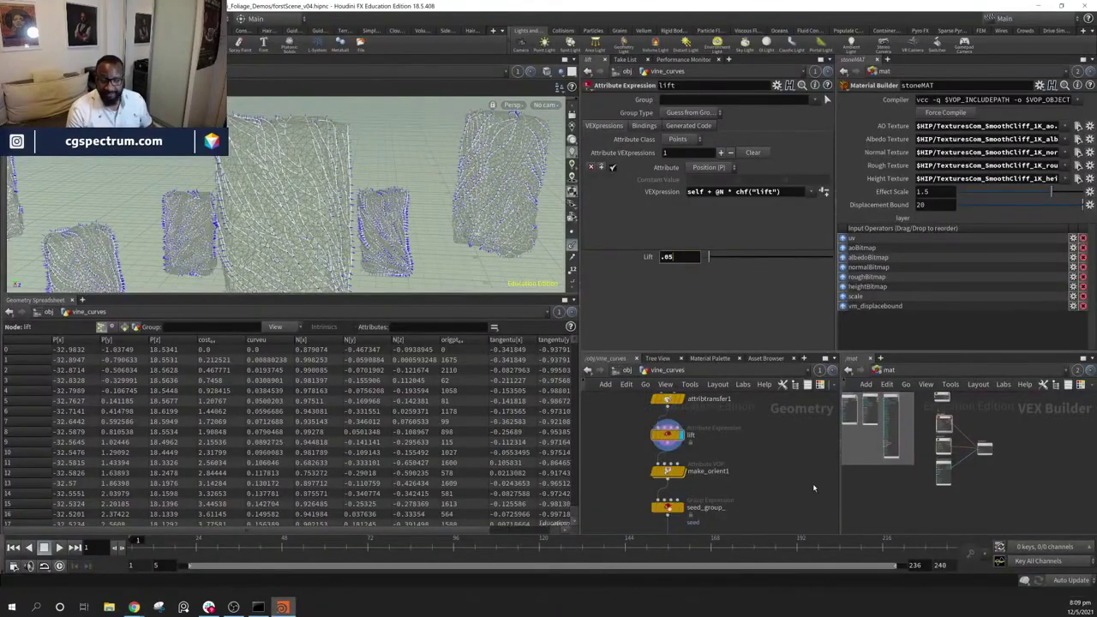
pyautogui.moveTo(681, 435); pyautogui.dragTo(695, 417, button='middle')
pyautogui.moveTo(761, 469); pyautogui.dragTo(768, 433, button='middle')
pyautogui.moveTo(743, 523); pyautogui.dragTo(739, 463, button='middle')
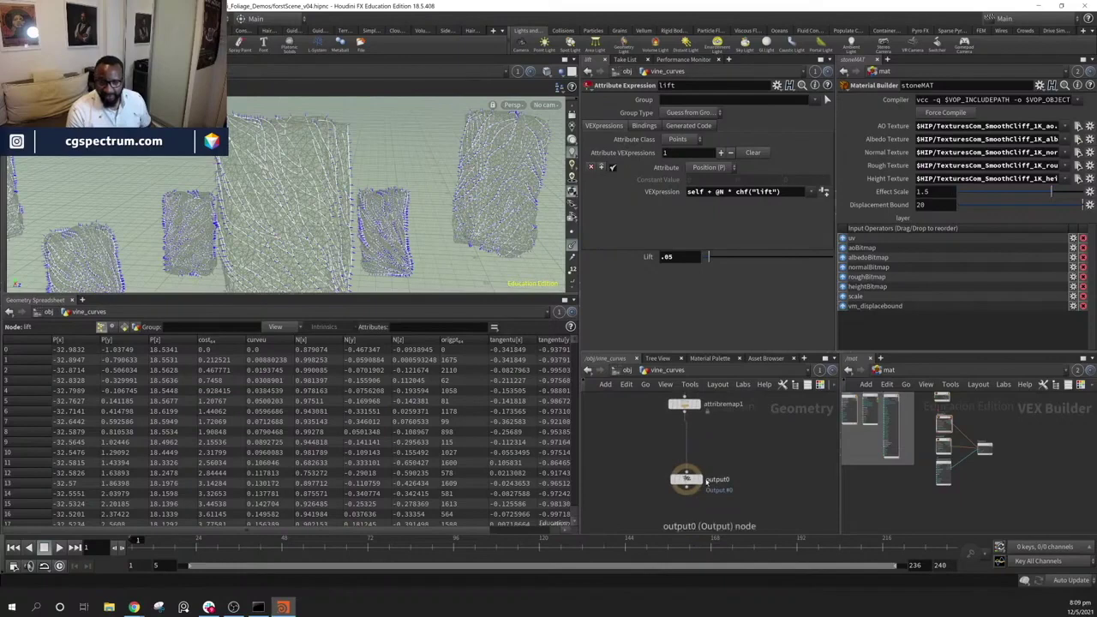
pyautogui.click(697, 479)
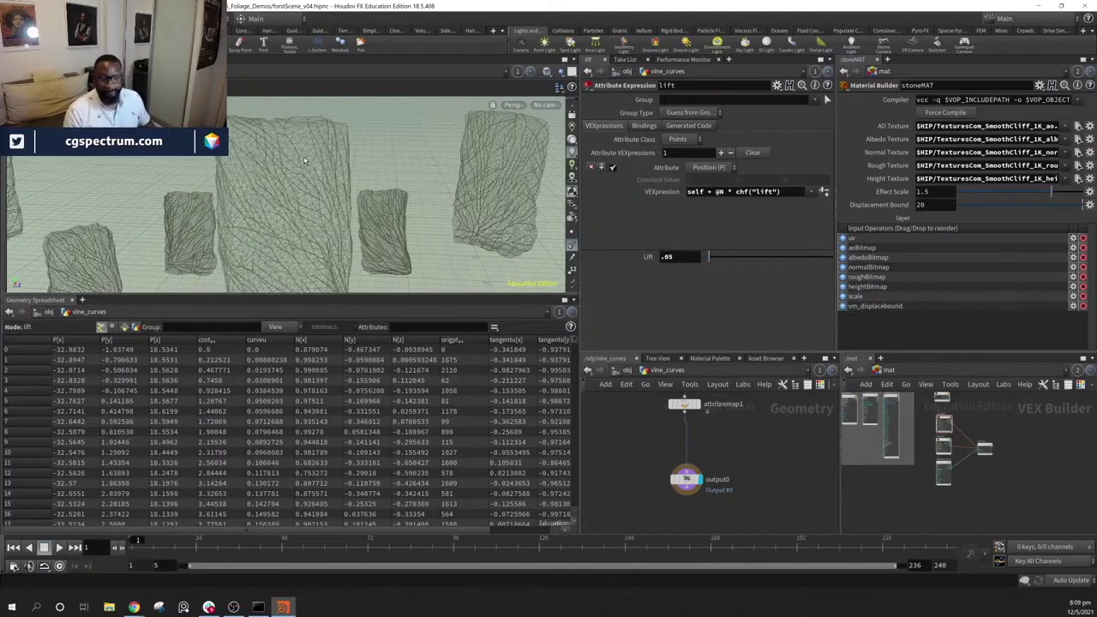
pyautogui.click(624, 370)
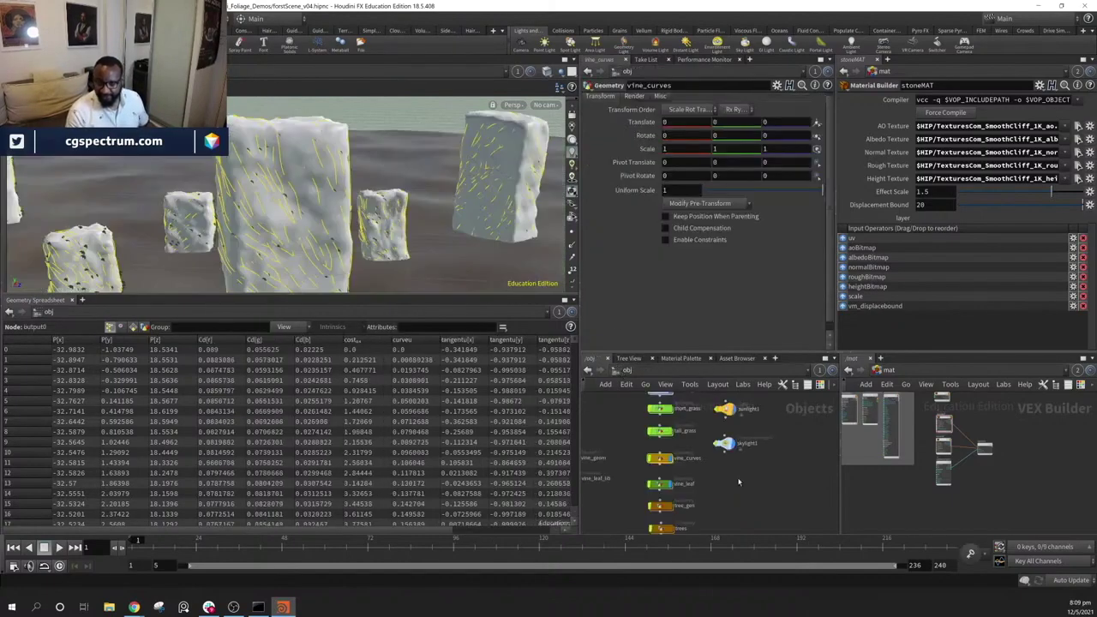
# Check the vines against the stones, reopen the vine_curves network and raise the Lift to 0.23
pyautogui.keyDown('alt'); pyautogui.moveTo(384, 244); pyautogui.dragTo(432, 208); pyautogui.keyUp('alt')
pyautogui.moveTo(310, 202); pyautogui.dragTo(410, 167)
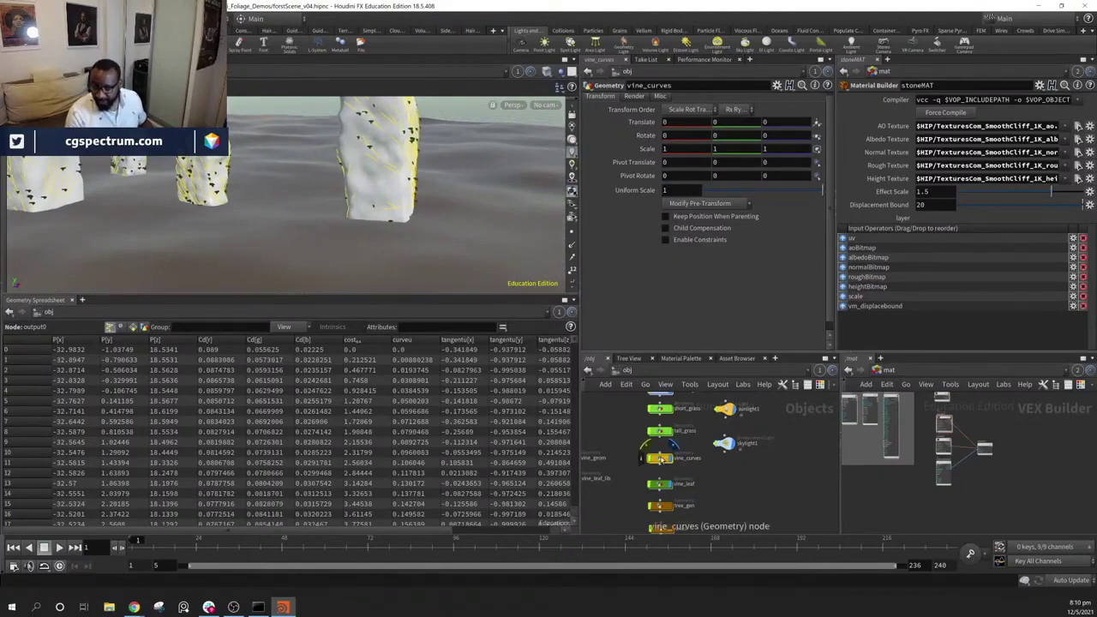
pyautogui.doubleClick(685, 461)
pyautogui.moveTo(712, 256); pyautogui.dragTo(731, 256)
pyautogui.moveTo(509, 231); pyautogui.dragTo(480, 214)
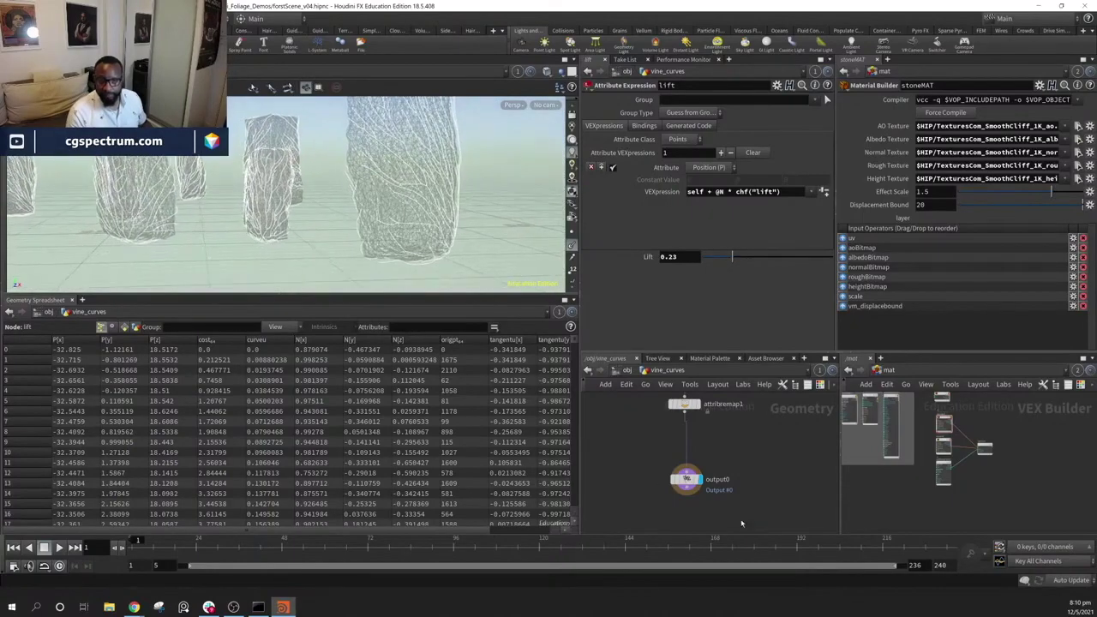
# Return to the object level and bring up the Render View with the stones and boulder in frame
pyautogui.click(626, 369)
pyautogui.moveTo(402, 224); pyautogui.dragTo(260, 127)
pyautogui.click(147, 59)
pyautogui.moveTo(129, 146); pyautogui.dragTo(207, 158, button='middle')
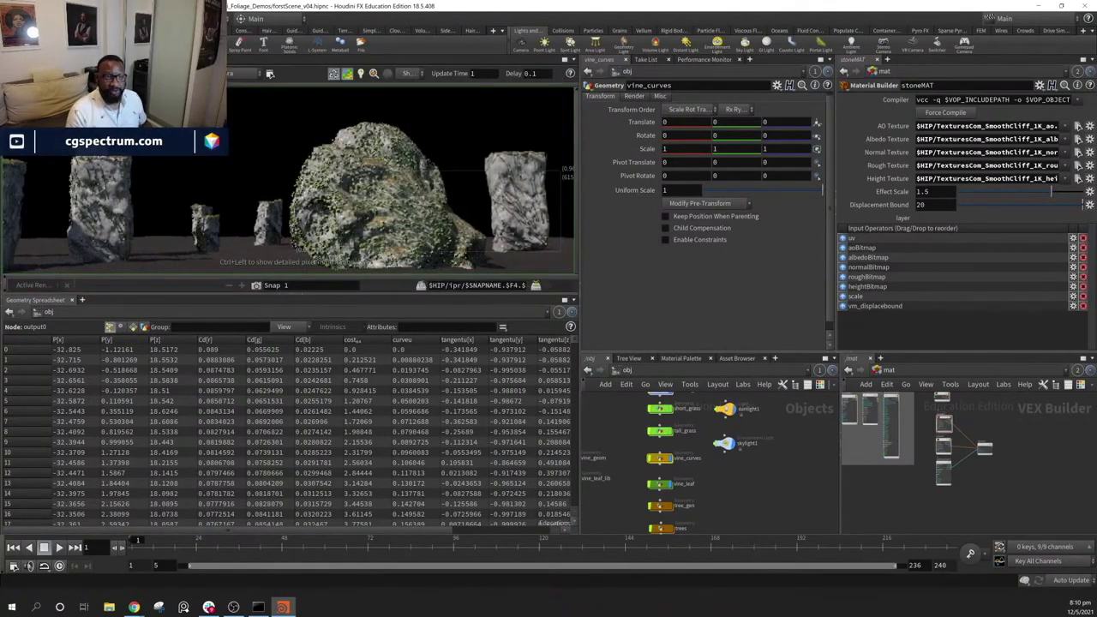
# Render a region around the standing stone just right of the boulder and examine its vines up close
pyautogui.keyDown('shift'); pyautogui.moveTo(474, 137); pyautogui.dragTo(562, 257); pyautogui.keyUp('shift')
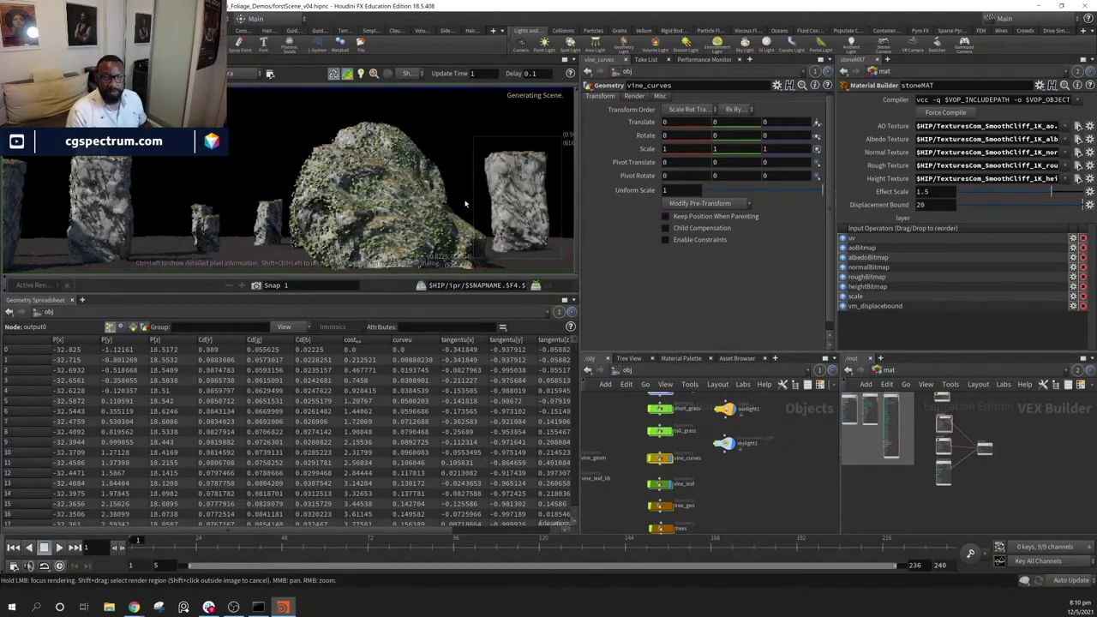
pyautogui.moveTo(517, 217); pyautogui.dragTo(421, 213, button='middle')
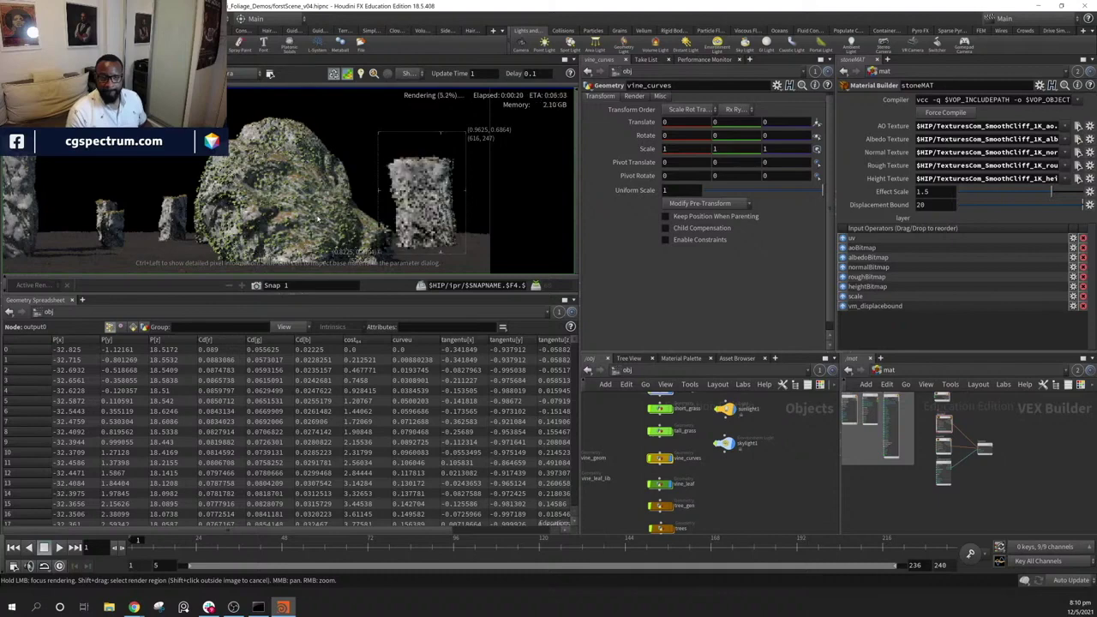
pyautogui.scroll(3, 446, 202)
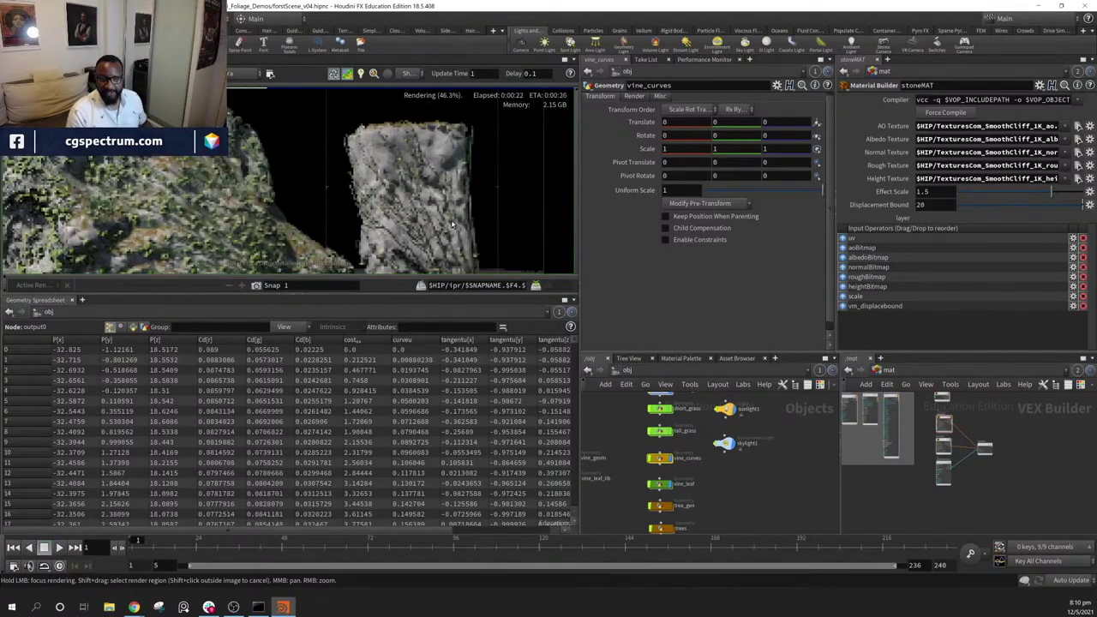
pyautogui.moveTo(438, 225); pyautogui.dragTo(437, 192, button='middle')
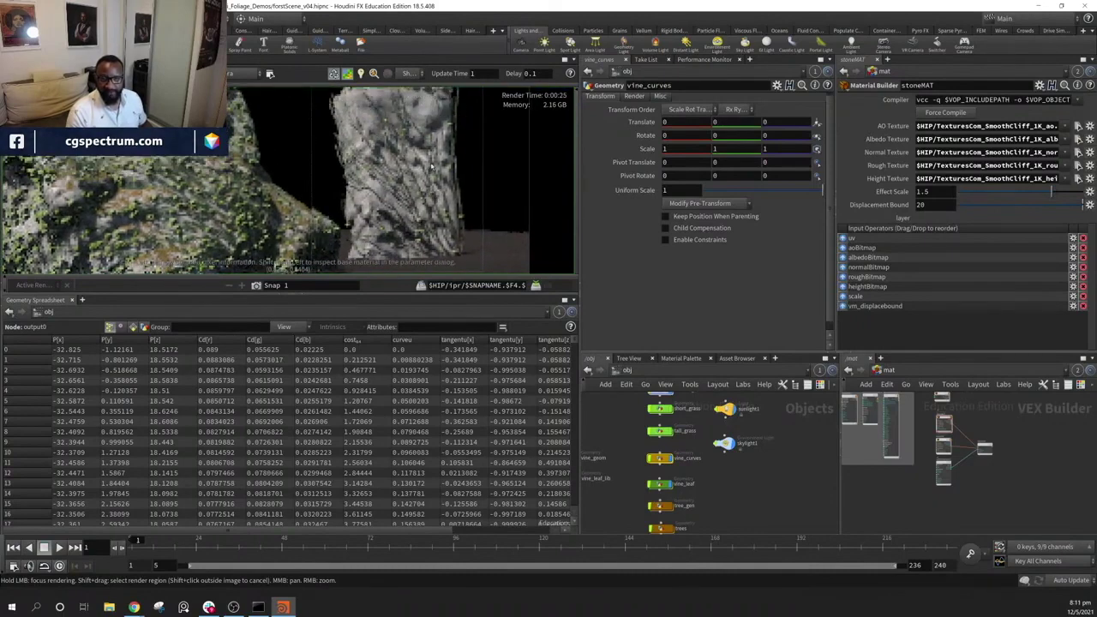
pyautogui.scroll(-10, 525, 208)
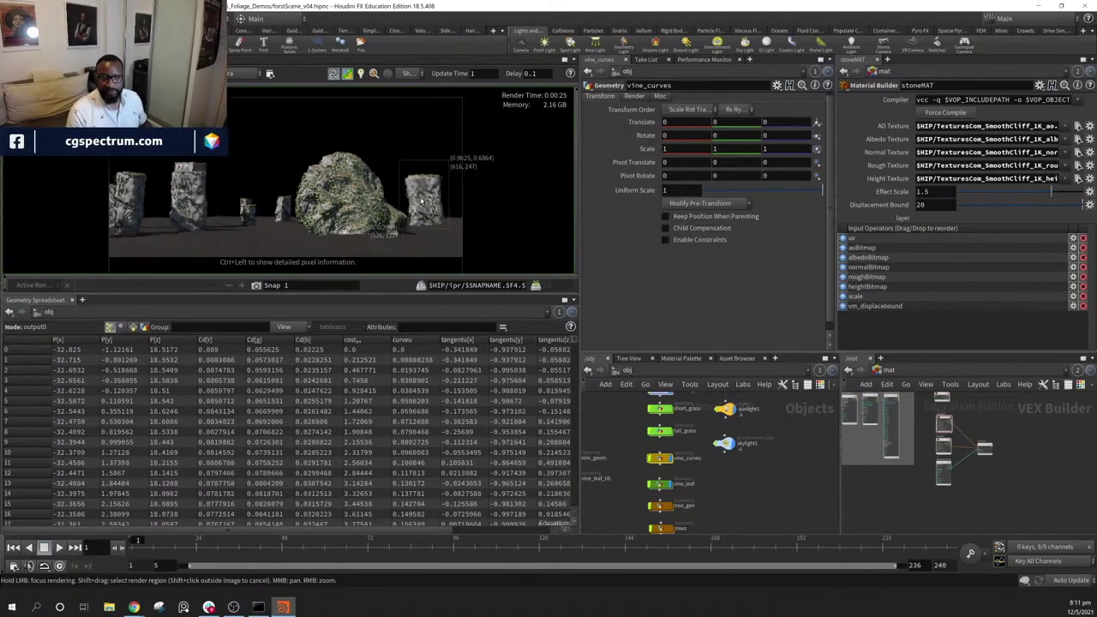
pyautogui.scroll(3, 325, 154)
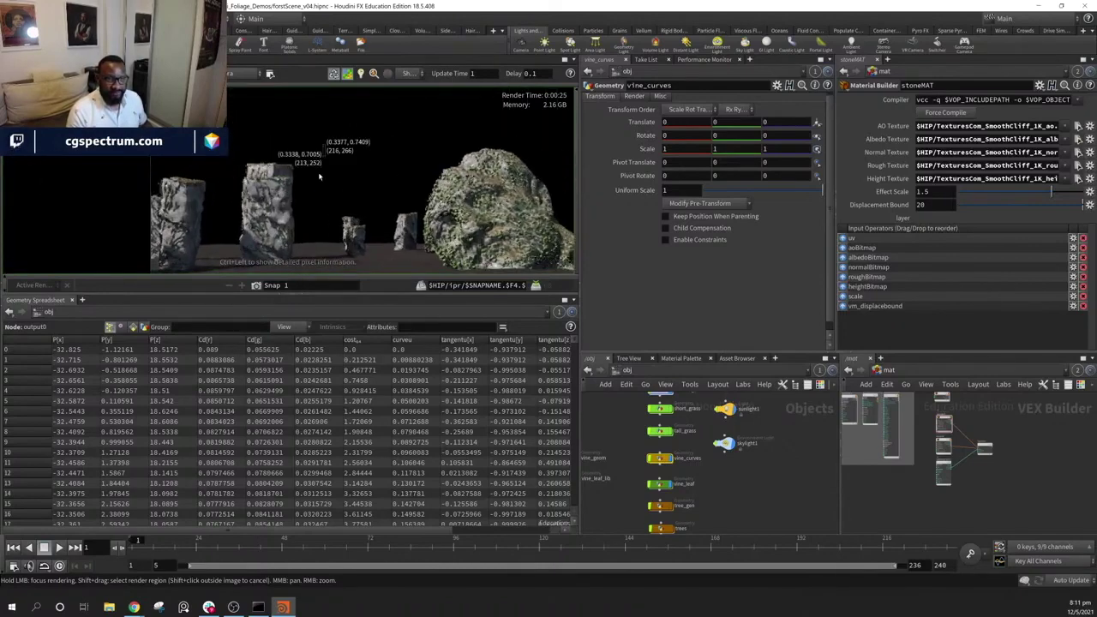
# Render a region covering the standing stones on the left side of the scene and inspect their vines
pyautogui.keyDown('shift'); pyautogui.moveTo(140, 270); pyautogui.dragTo(140, 272); pyautogui.keyUp('shift')
pyautogui.moveTo(218, 236); pyautogui.dragTo(270, 202, button='middle')
pyautogui.scroll(2, 270, 202)
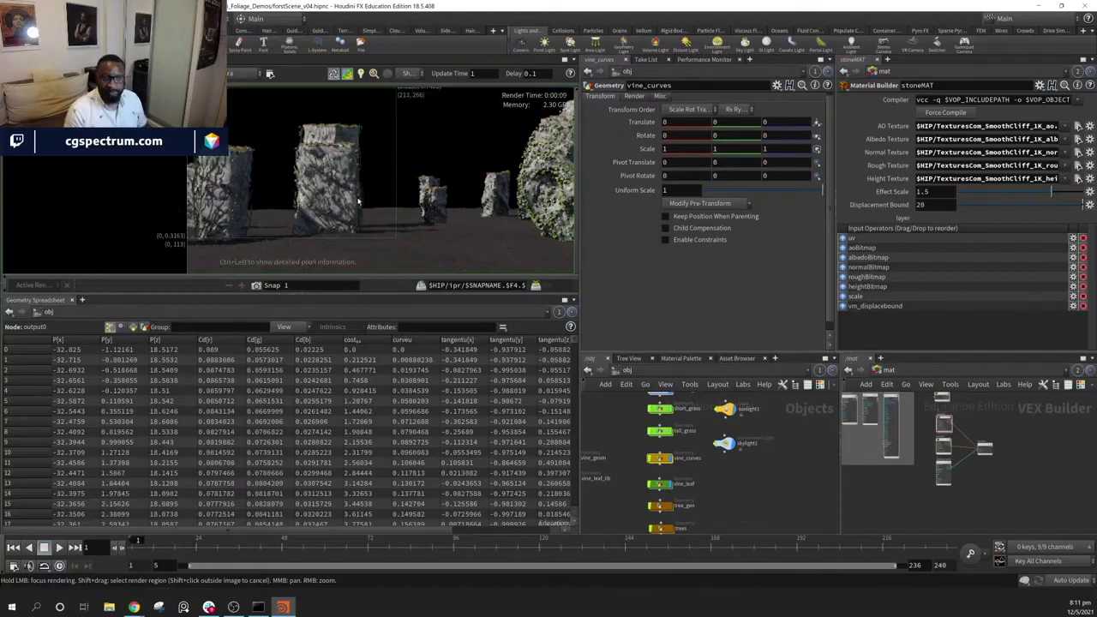
pyautogui.moveTo(487, 161); pyautogui.dragTo(382, 215, button='middle')
pyautogui.moveTo(383, 215); pyautogui.dragTo(369, 196, button='right')
# Clear the render region so the whole frame renders, and fit the full scene in view
pyautogui.keyDown('shift'); pyautogui.click(152, 188); pyautogui.keyUp('shift')
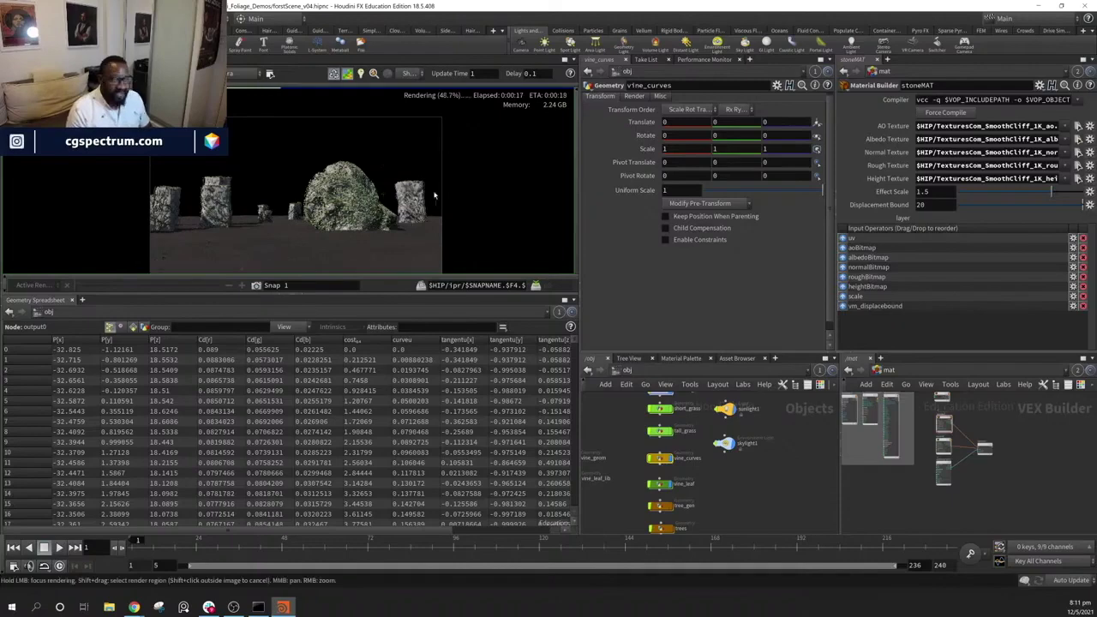
pyautogui.scroll(4, 351, 217)
pyautogui.scroll(-2, 351, 217)
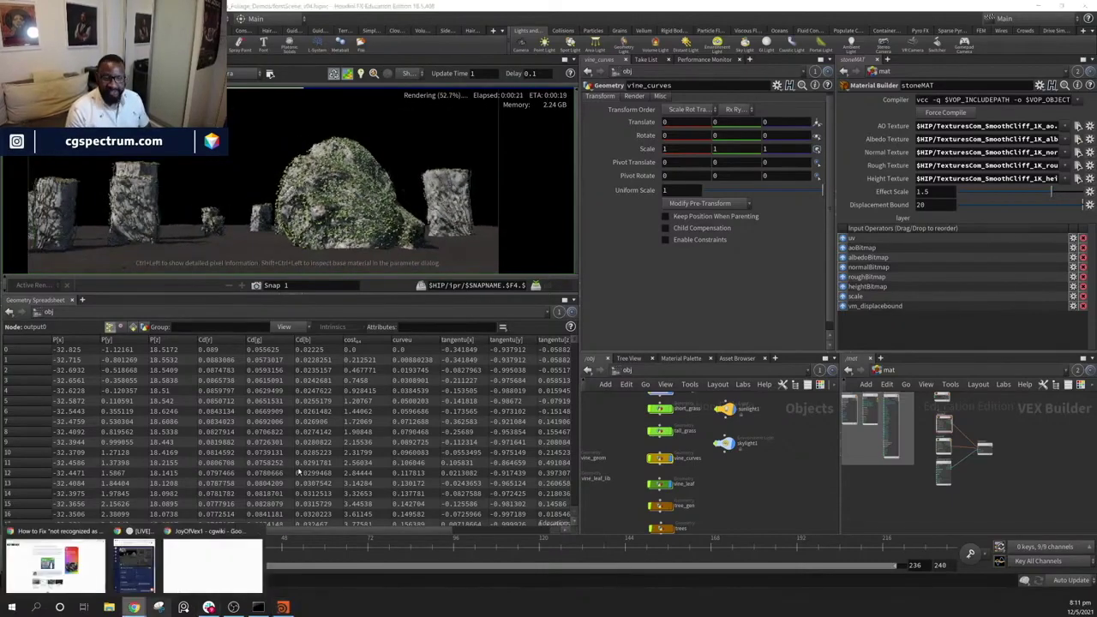
# Switch to Chrome and replace the JoyOfVex1 page with the Three D Scans website
pyautogui.click(214, 561)
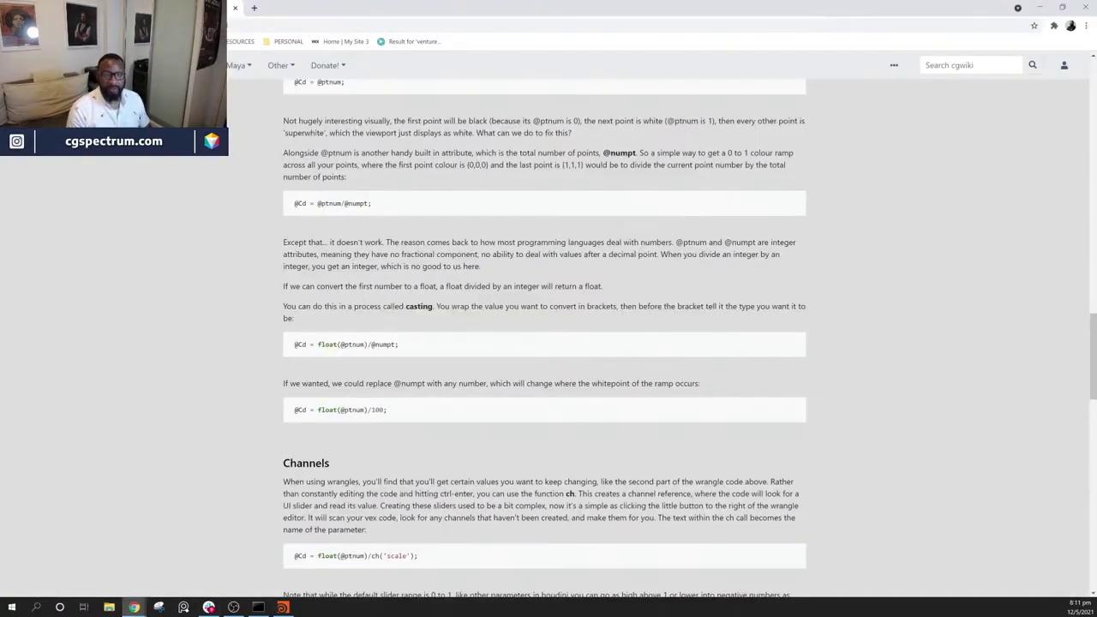
pyautogui.doubleClick(253, 25)
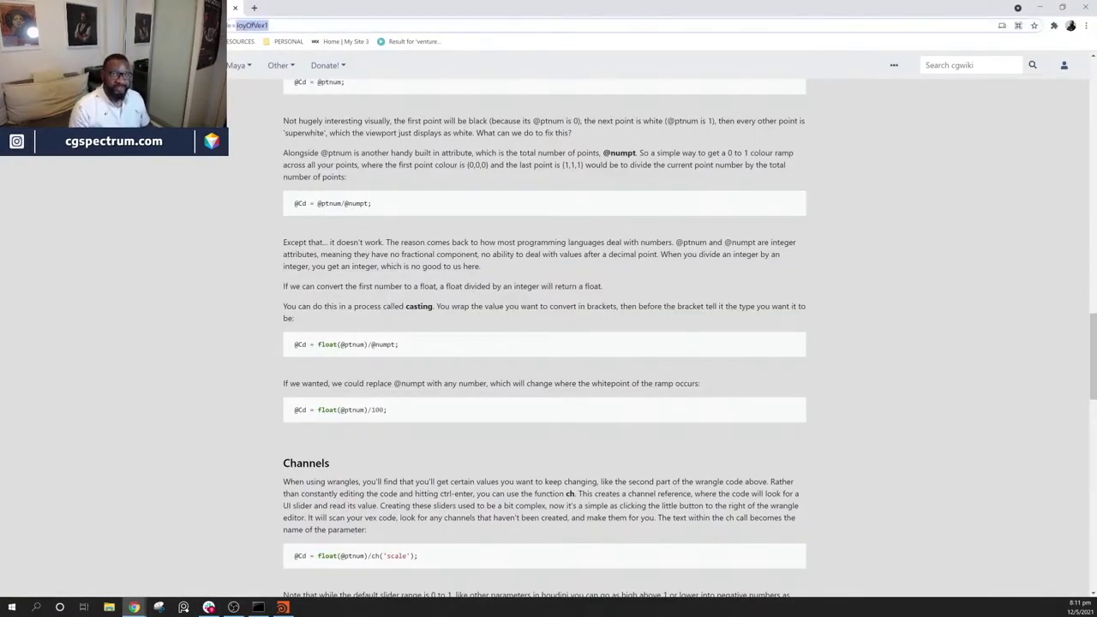
pyautogui.write('th')
pyautogui.press('BackSpace')
pyautogui.press('BackSpace')
pyautogui.write('thr')
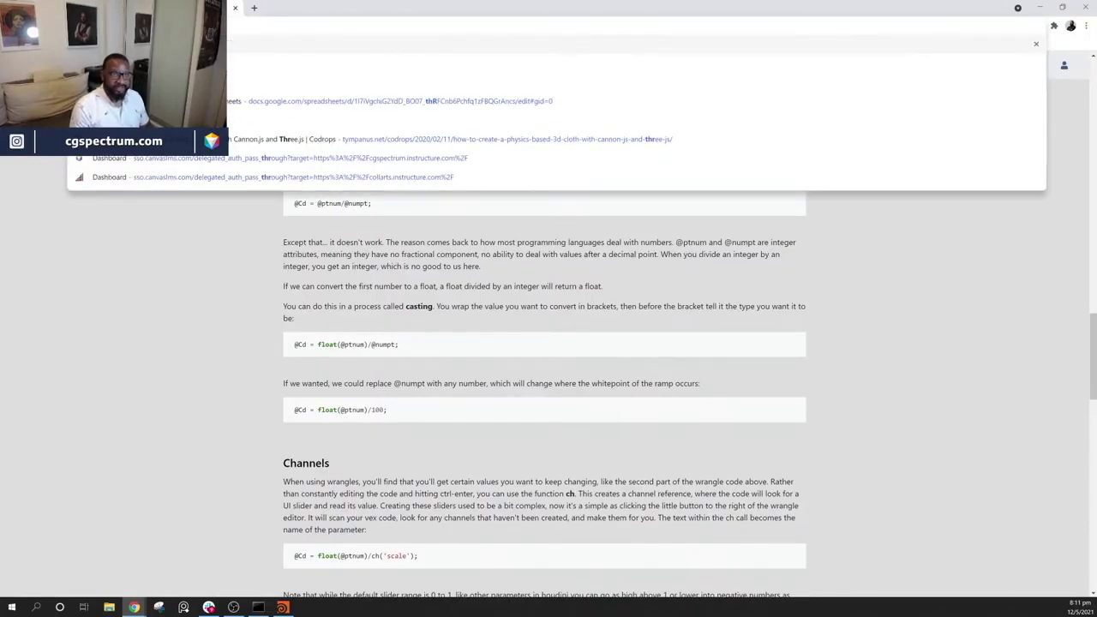
pyautogui.press('Escape')
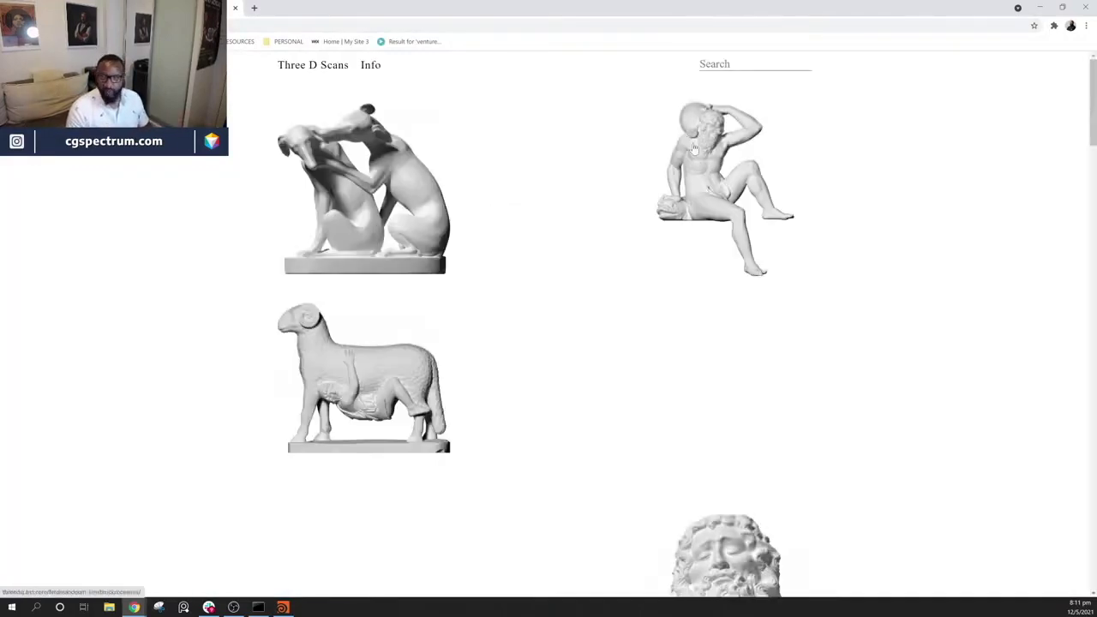
# Browse the statue scans on the Three D Scans home page, and return to Houdini
pyautogui.scroll(-2, 523, 295)
pyautogui.scroll(-6, 526, 303)
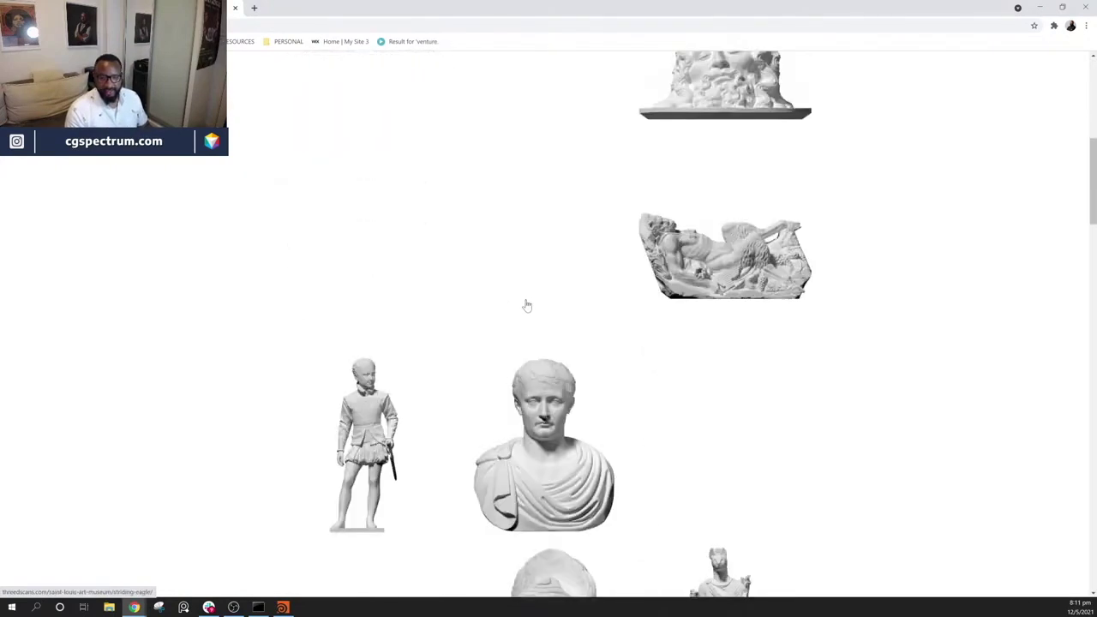
pyautogui.scroll(-1, 536, 309)
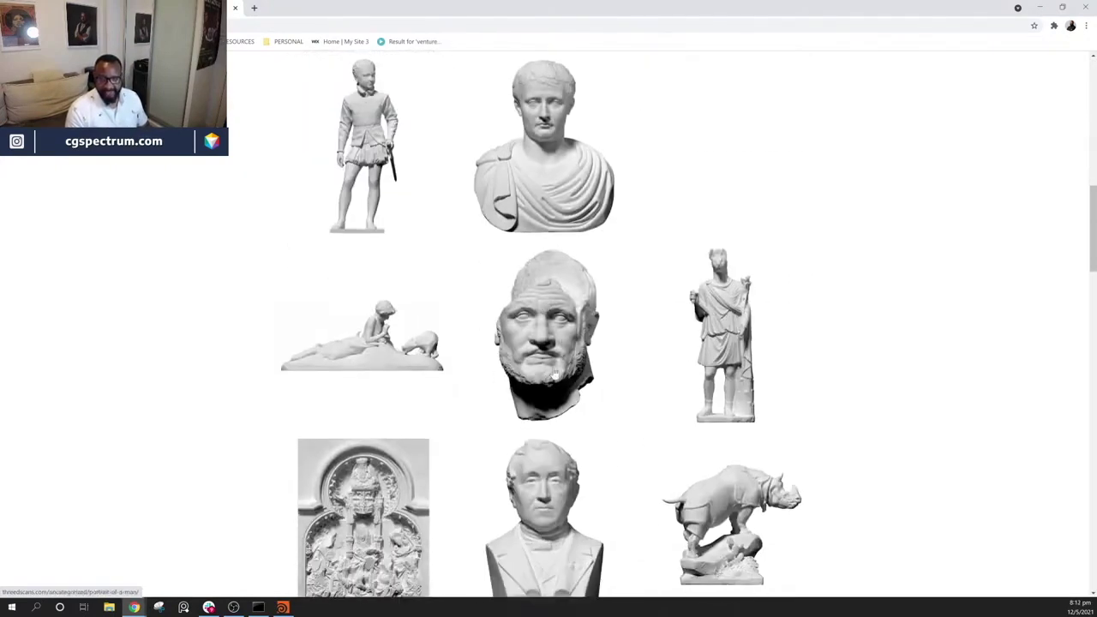
pyautogui.scroll(-1, 564, 360)
pyautogui.scroll(-3, 564, 357)
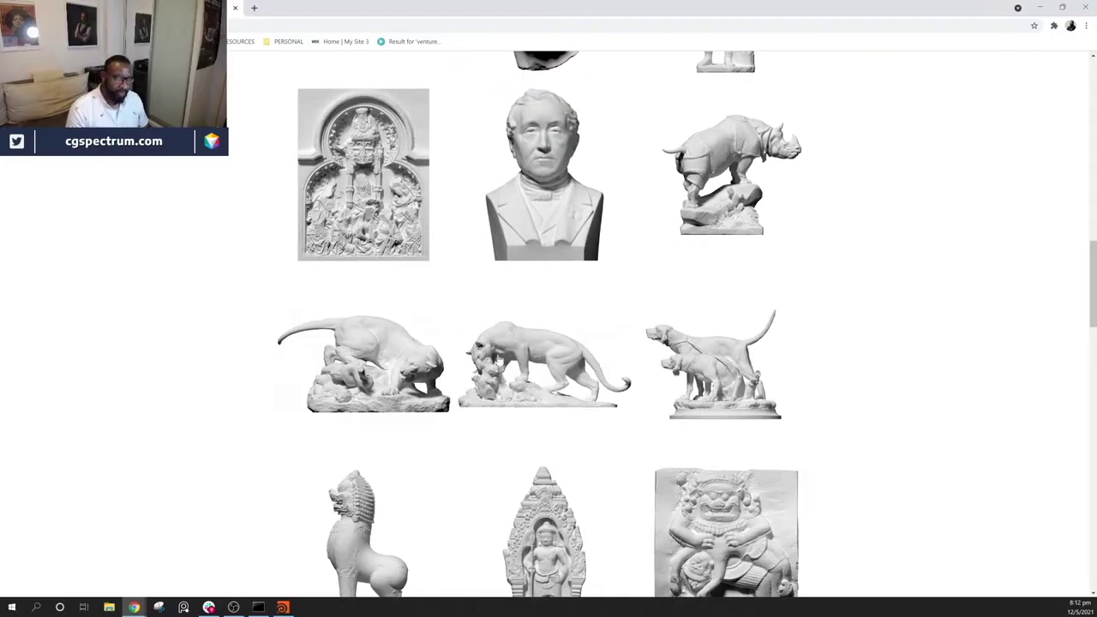
pyautogui.click(1040, 8)
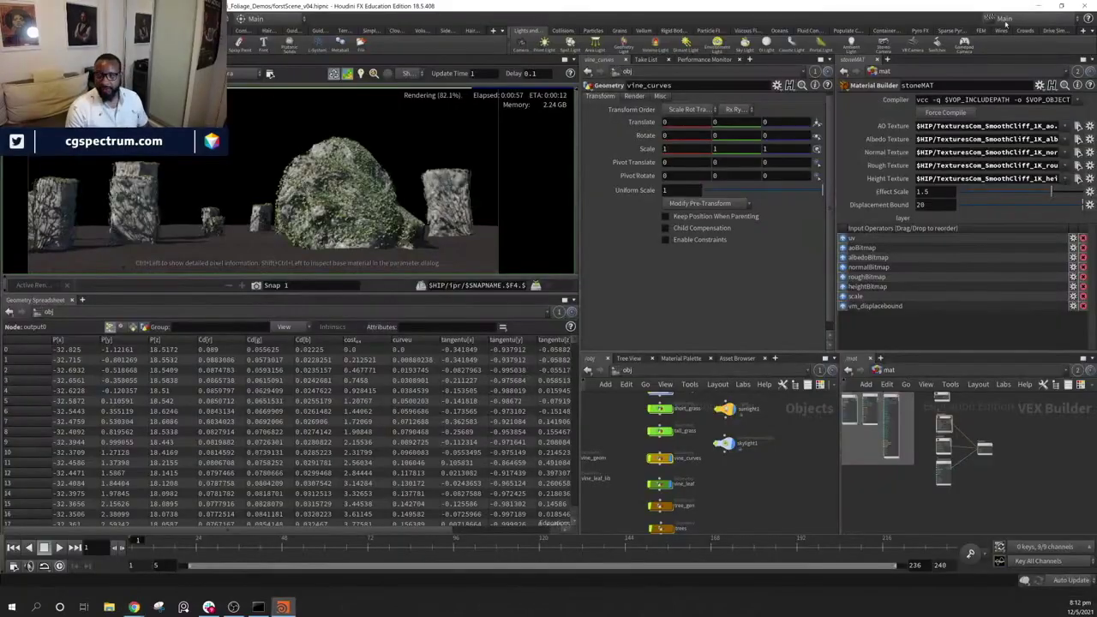
# Inspect the vines on the central boulder and the standing stones in the render
pyautogui.scroll(-2, 341, 206)
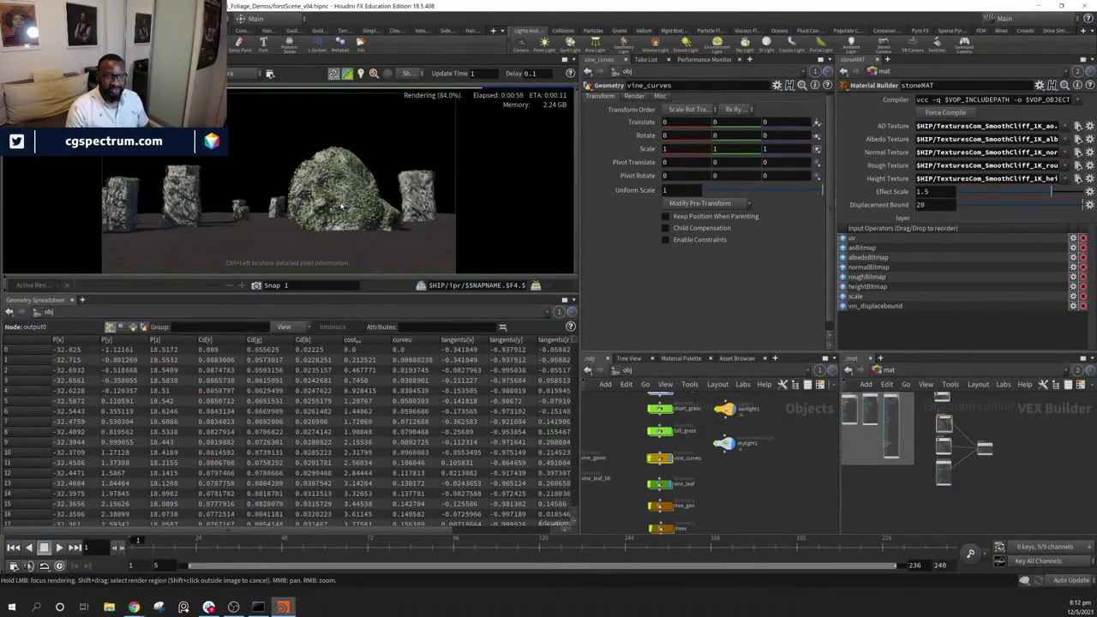
pyautogui.moveTo(341, 205); pyautogui.dragTo(415, 203, button='middle')
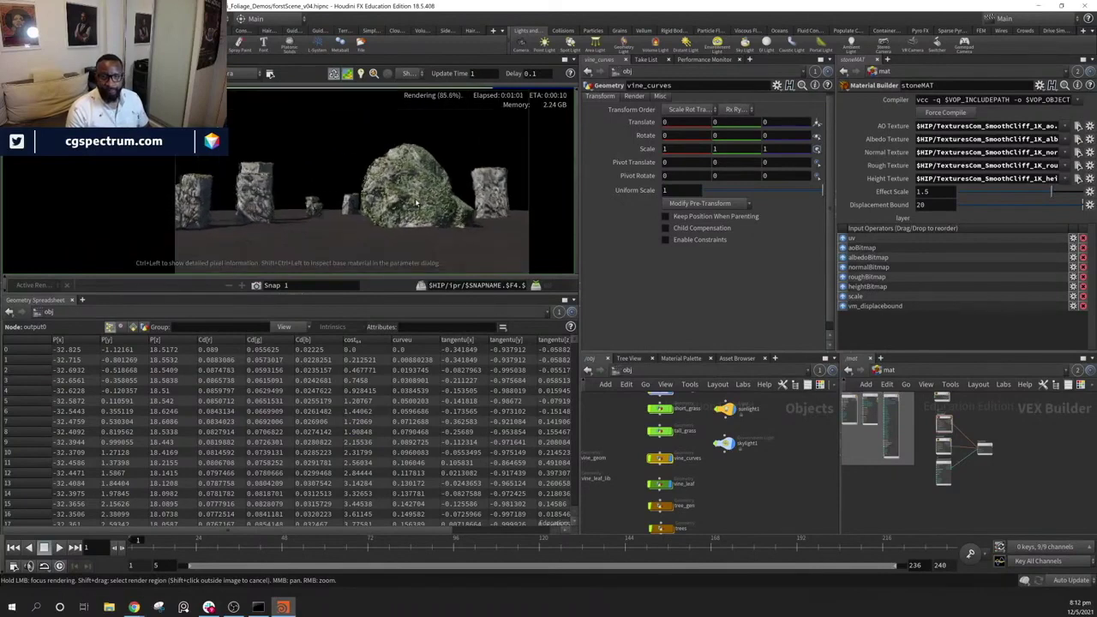
pyautogui.scroll(3, 416, 203)
pyautogui.moveTo(195, 192)
pyautogui.mouseDown(button='middle')
pyautogui.moveTo(214, 204)
pyautogui.moveTo(328, 199)
pyautogui.moveTo(158, 204)
pyautogui.moveTo(232, 201)
pyautogui.moveTo(214, 195)
pyautogui.mouseUp(button='middle')
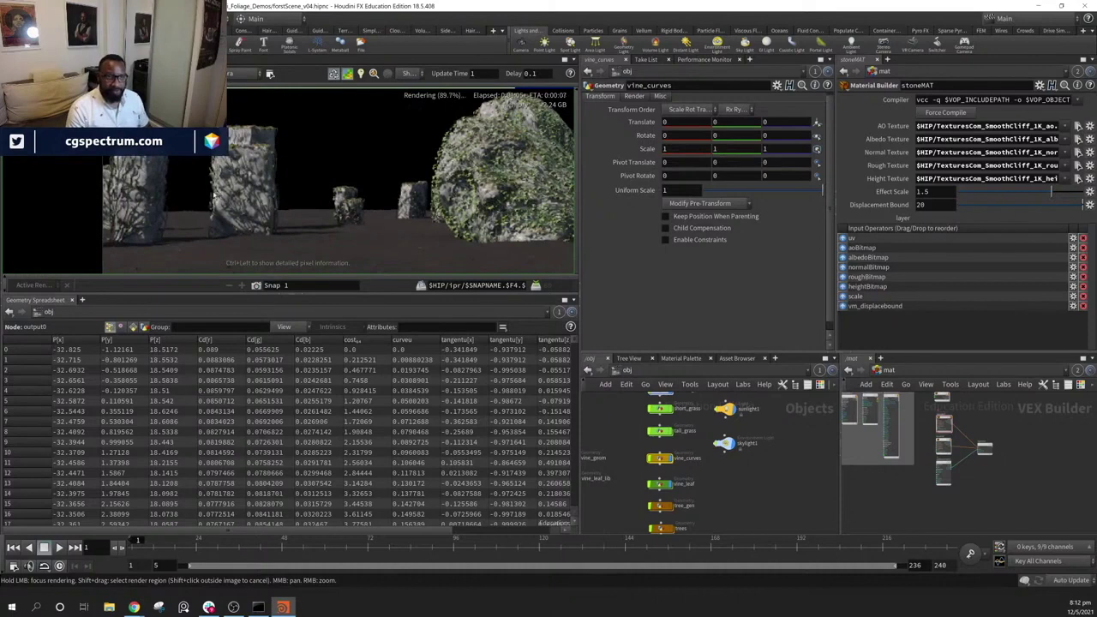
pyautogui.moveTo(345, 191); pyautogui.dragTo(280, 194, button='middle')
pyautogui.moveTo(382, 196)
pyautogui.mouseDown(button='middle')
pyautogui.moveTo(260, 196)
pyautogui.moveTo(376, 195)
pyautogui.mouseUp(button='middle')
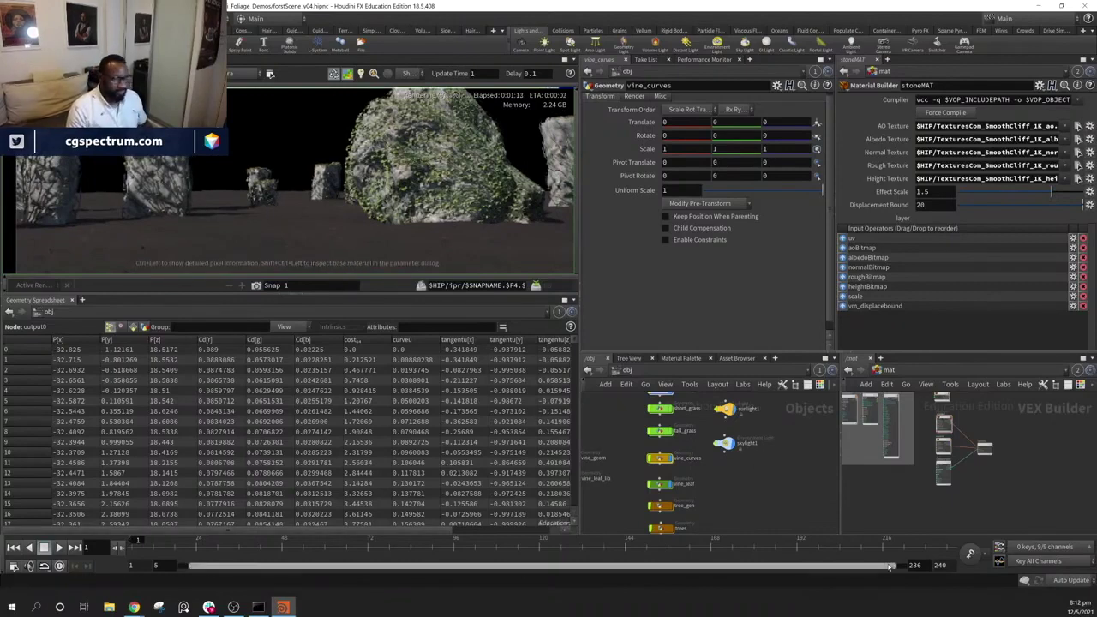
# Turn on the display of the short_grass object so that it is included in the render
pyautogui.moveTo(779, 489); pyautogui.dragTo(851, 489, button='middle')
pyautogui.moveTo(299, 208); pyautogui.dragTo(229, 253, button='middle')
pyautogui.moveTo(690, 416); pyautogui.dragTo(643, 420, button='middle')
pyautogui.moveTo(735, 458); pyautogui.dragTo(735, 472, button='middle')
pyautogui.click(693, 428)
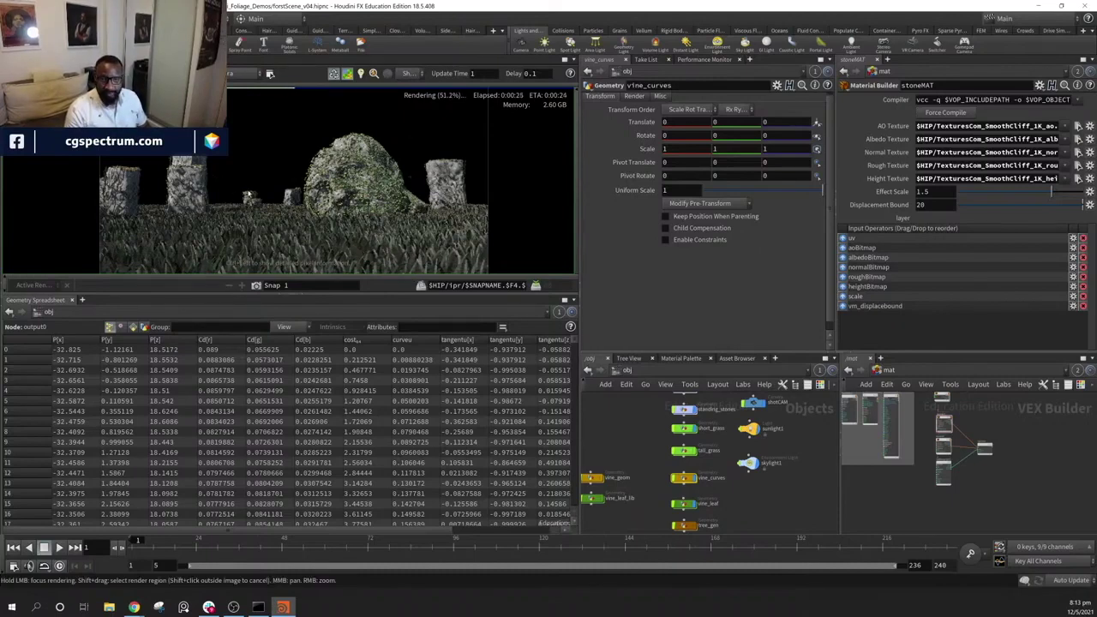
# Inspect the grass and stones in the render, and look through the scene objects down to the tree objects
pyautogui.moveTo(309, 224); pyautogui.dragTo(366, 210, button='middle')
pyautogui.scroll(-9, 366, 212)
pyautogui.scroll(5, 409, 218)
pyautogui.scroll(2, 409, 217)
pyautogui.moveTo(414, 215); pyautogui.dragTo(386, 213, button='middle')
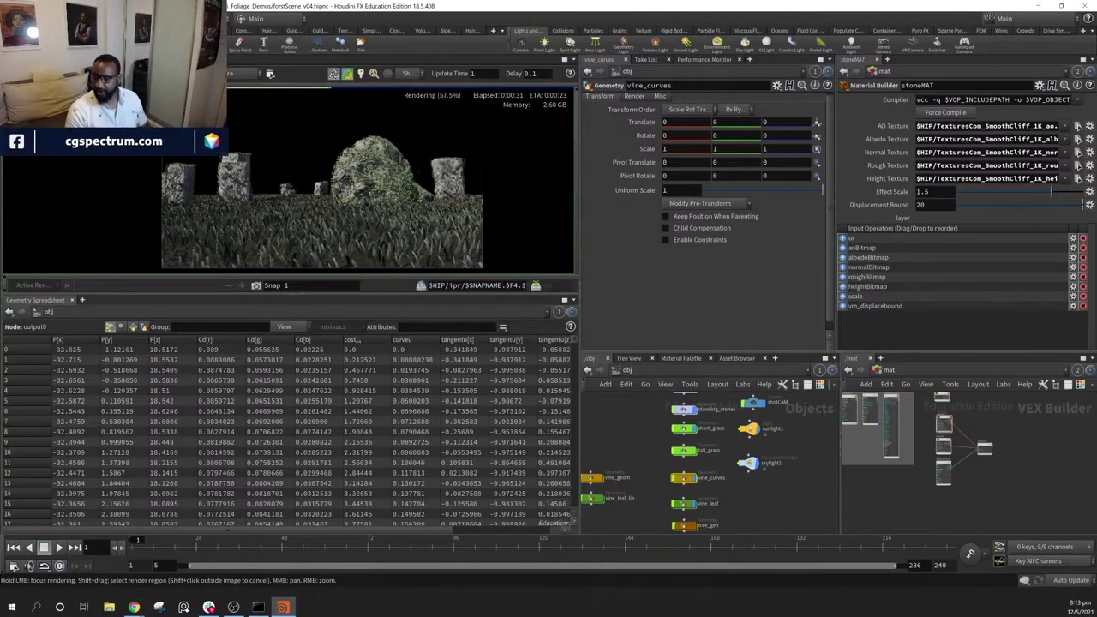
pyautogui.moveTo(778, 502); pyautogui.dragTo(759, 529, button='middle')
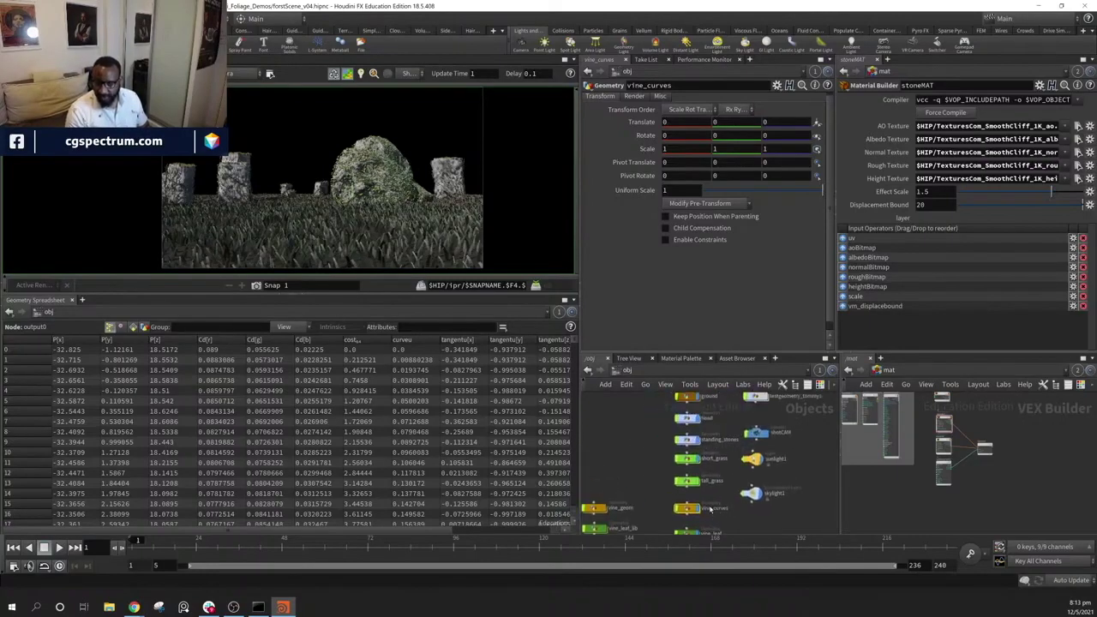
pyautogui.moveTo(717, 454); pyautogui.dragTo(718, 415, button='middle')
pyautogui.moveTo(731, 492); pyautogui.dragTo(747, 471, button='middle')
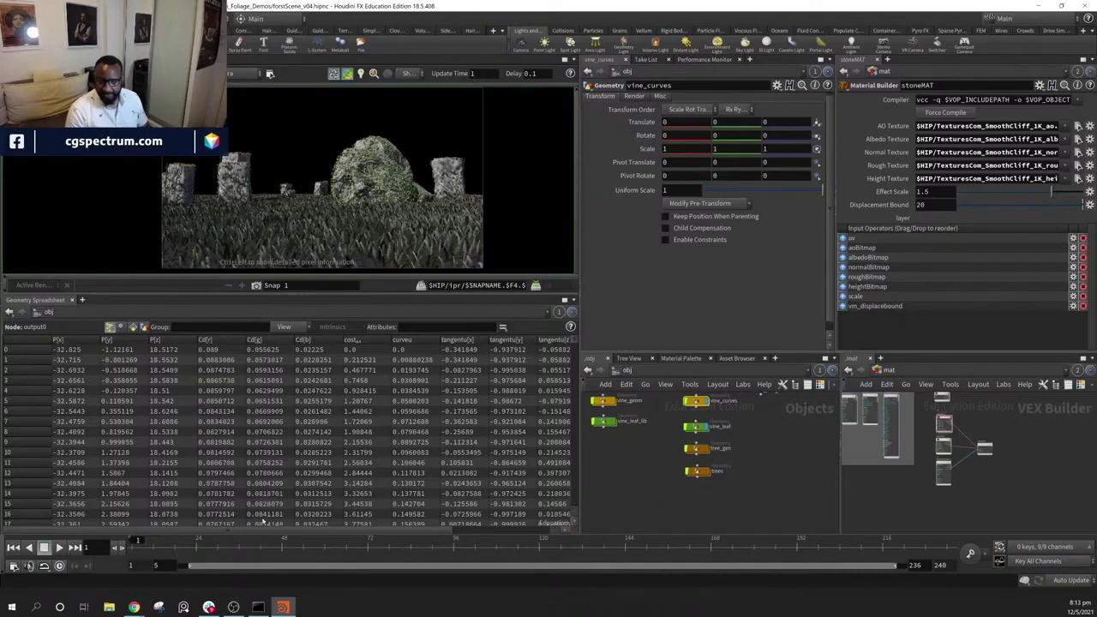
# Switch to File Explorer and open the houdini_Foliage_Demos folder inside CGSPECTRUM, PROJECTS and STREAM
pyautogui.click(109, 607)
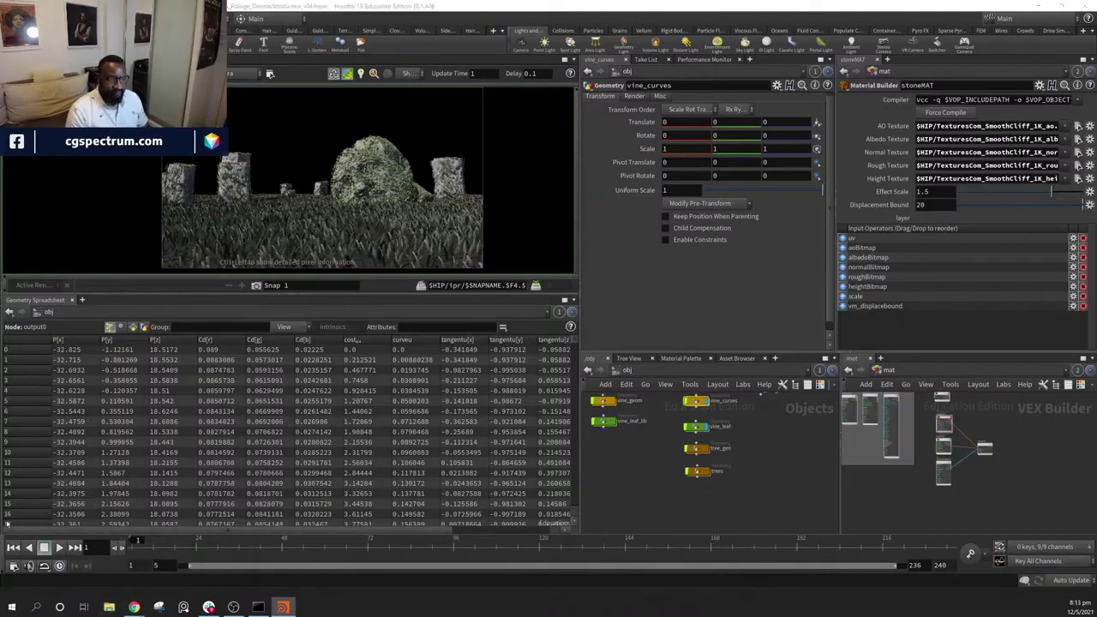
pyautogui.moveTo(598, 283); pyautogui.dragTo(598, 159)
pyautogui.click(216, 308)
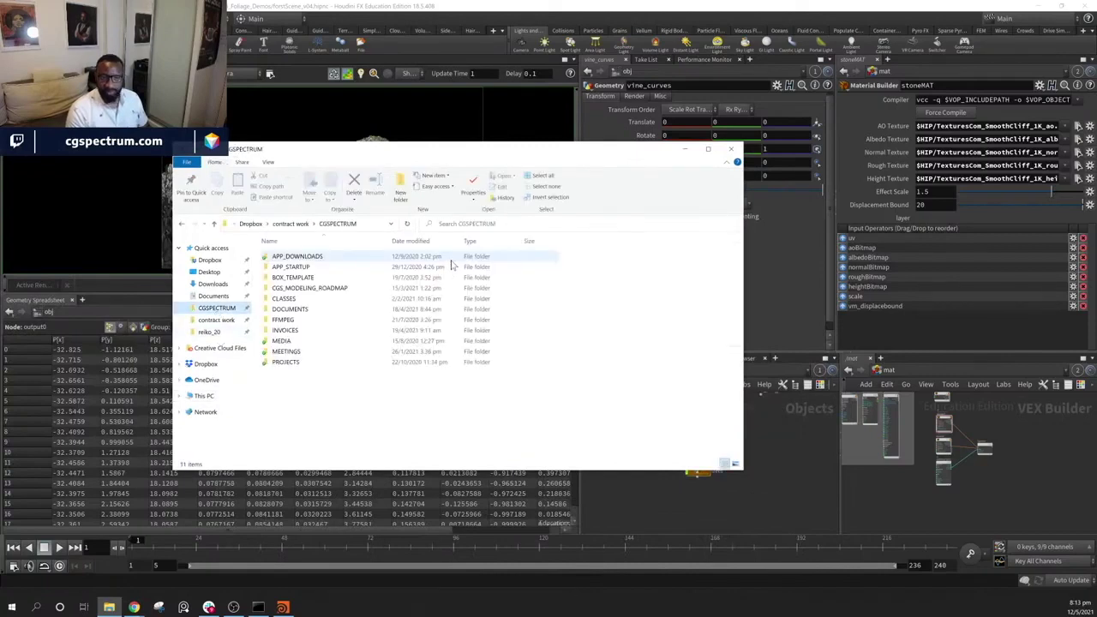
pyautogui.doubleClick(291, 362)
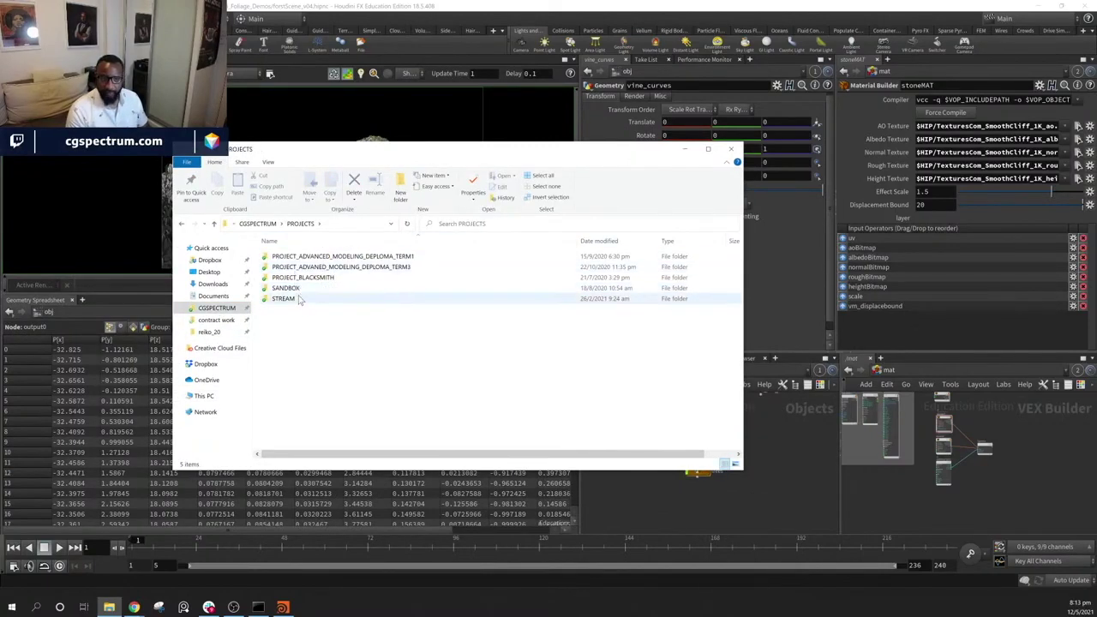
pyautogui.doubleClick(272, 298)
pyautogui.click(334, 280)
pyautogui.doubleClick(334, 280)
# Browse the scene's texture files, preview TexturesCom_Nature_PalmTrunk3_1K_albedo.tif, and close the image and the folder
pyautogui.scroll(-5, 402, 339)
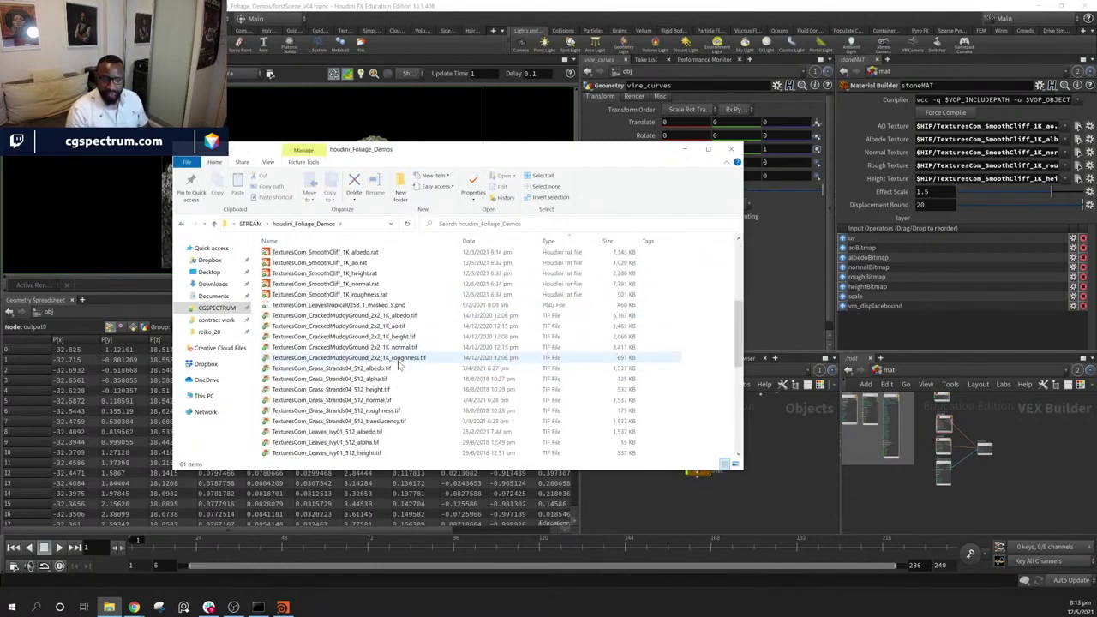
pyautogui.scroll(-2, 404, 371)
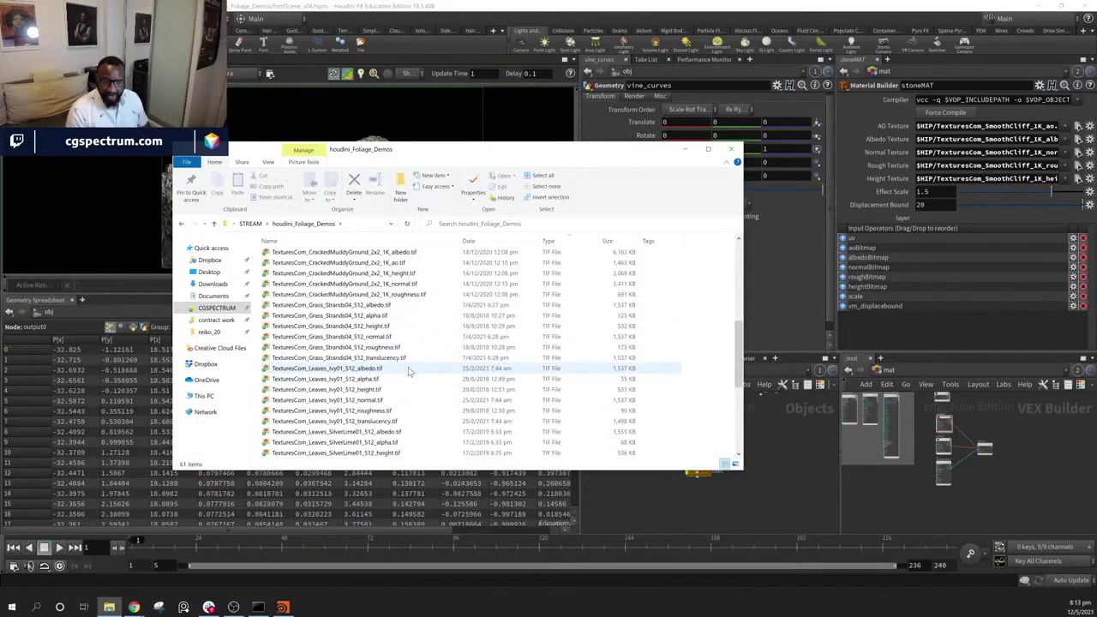
pyautogui.scroll(-6, 408, 370)
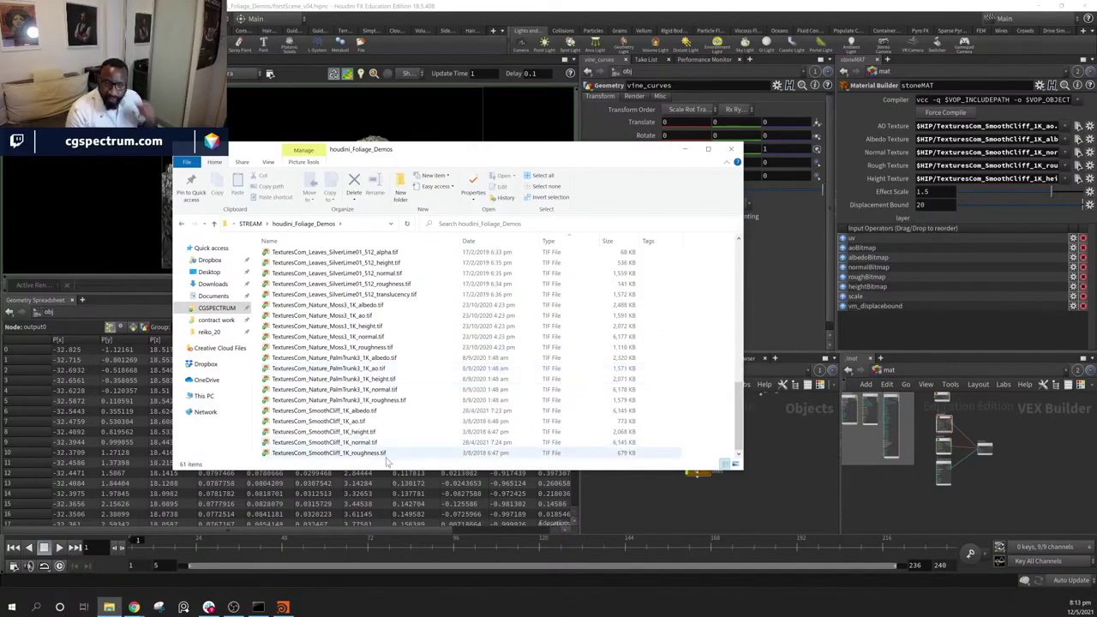
pyautogui.click(399, 359)
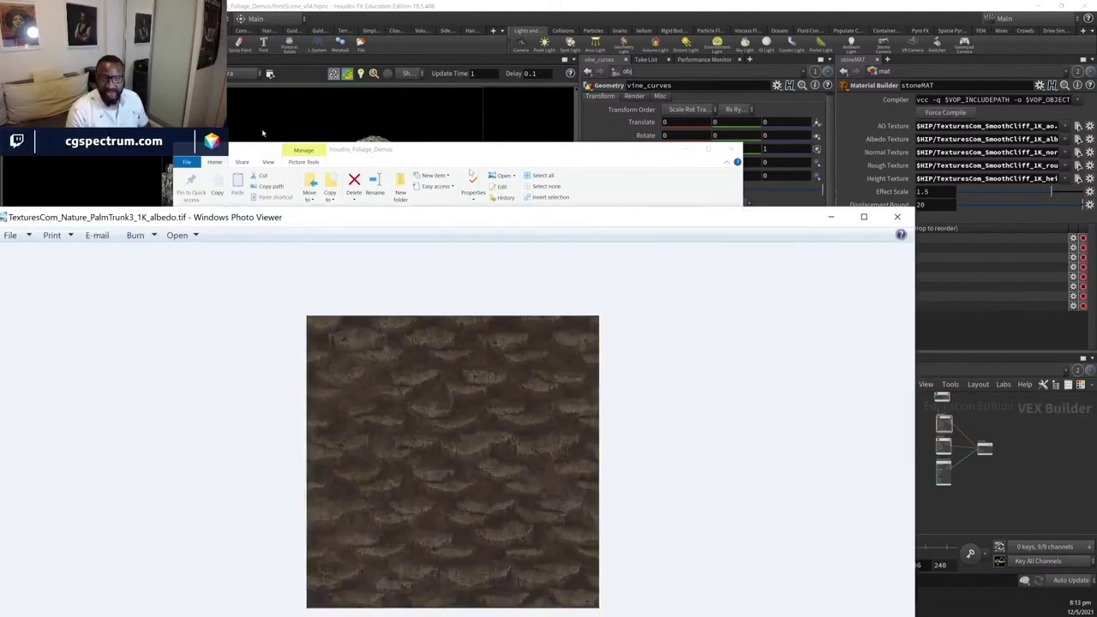
pyautogui.click(897, 217)
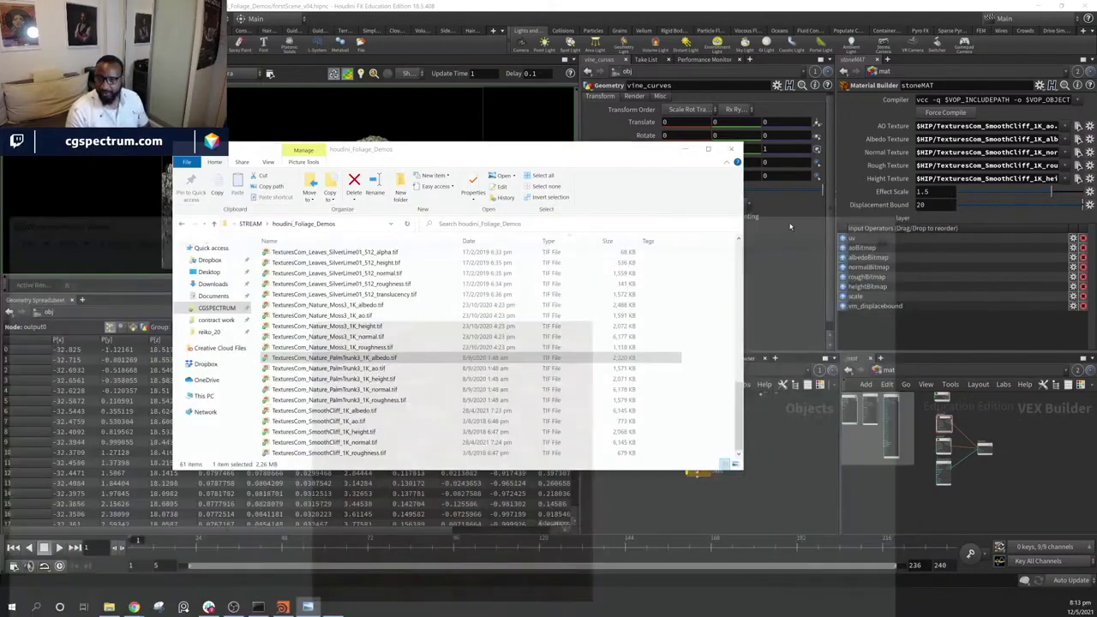
pyautogui.moveTo(570, 161); pyautogui.dragTo(456, 170)
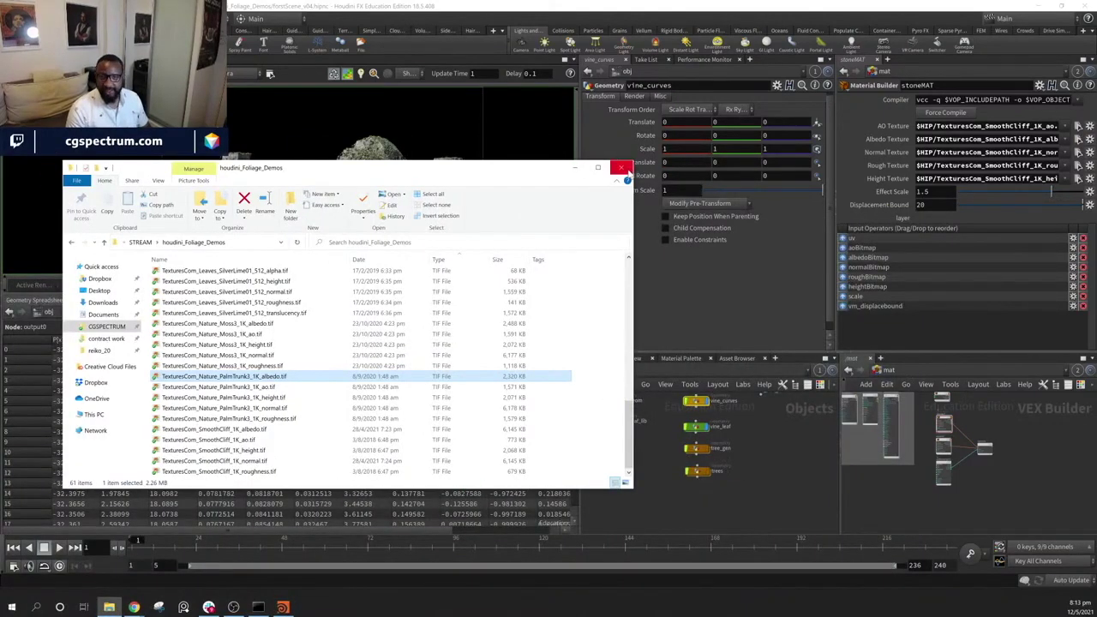
pyautogui.click(625, 161)
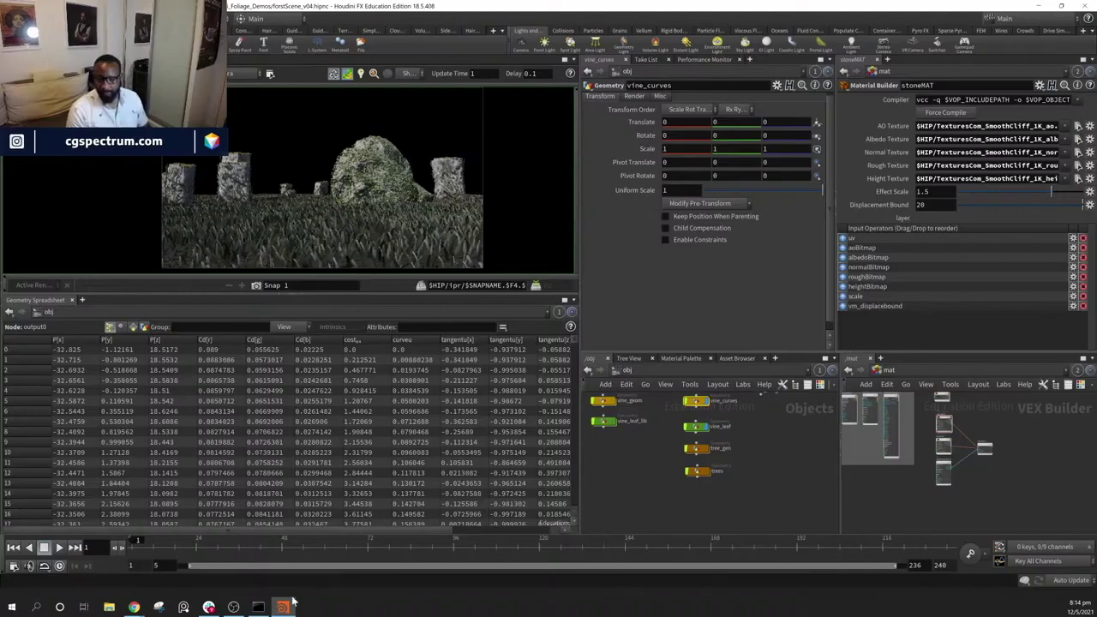
pyautogui.click(133, 607)
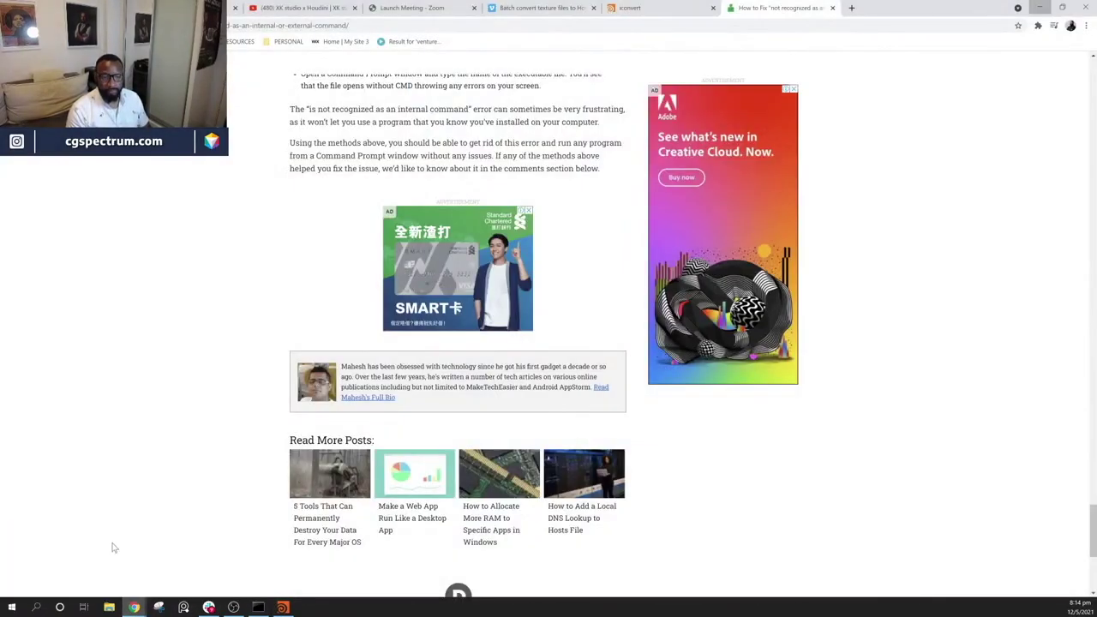
pyautogui.click(53, 559)
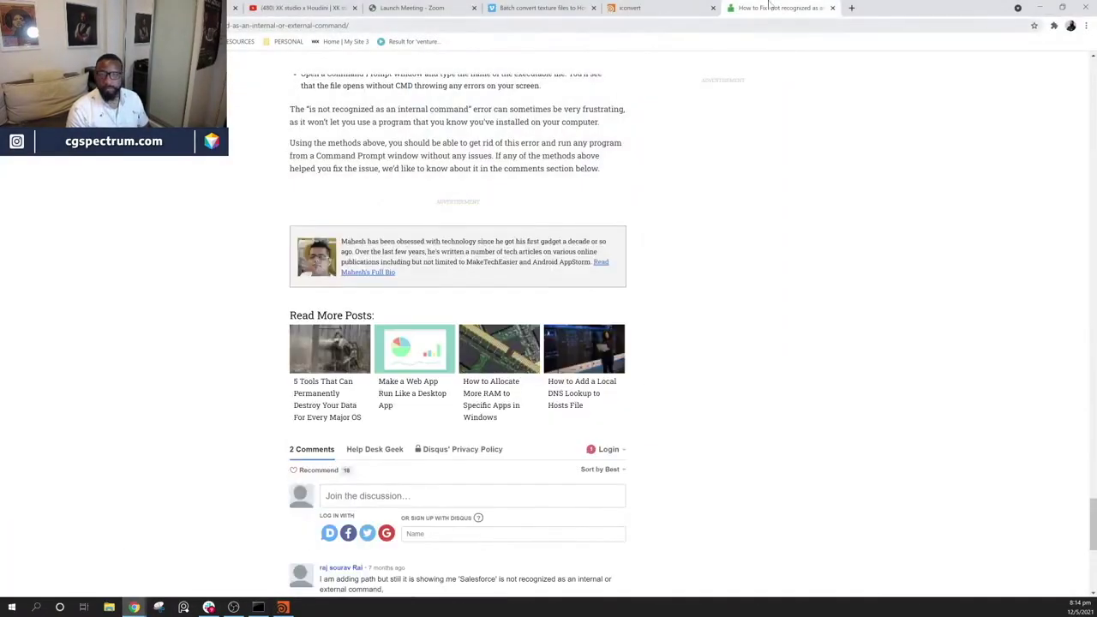
pyautogui.click(1039, 7)
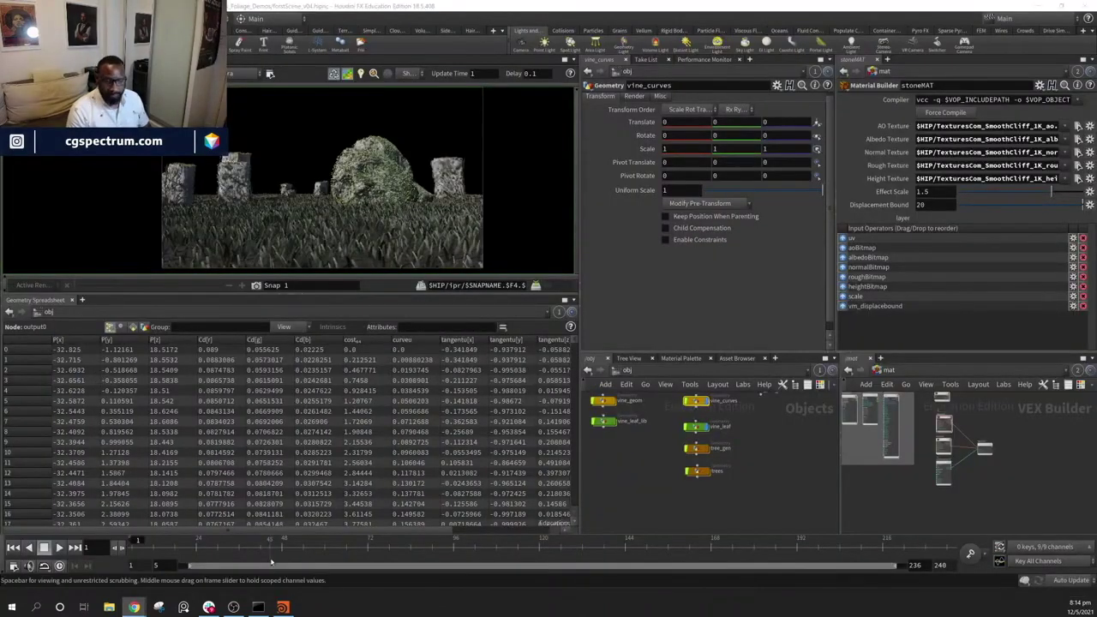
# Switch to the Three D Scans window in Chrome, open textures.com in a new tab, and return to Houdini
pyautogui.moveTo(134, 607)
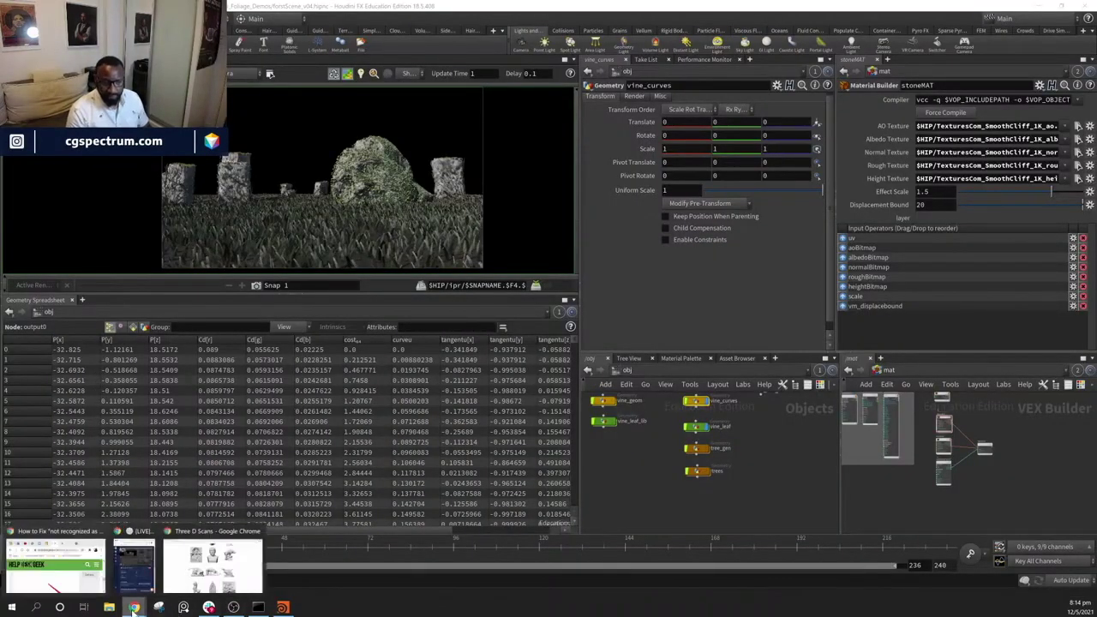
pyautogui.click(214, 557)
pyautogui.hotkey('ctrl', 't')
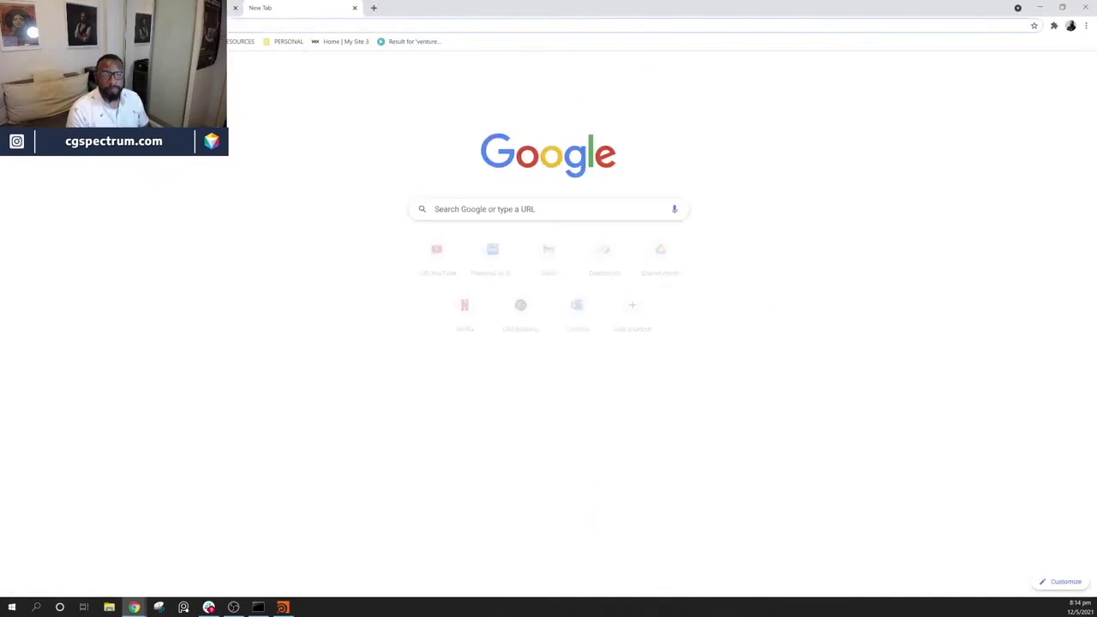
pyautogui.write('gextu')
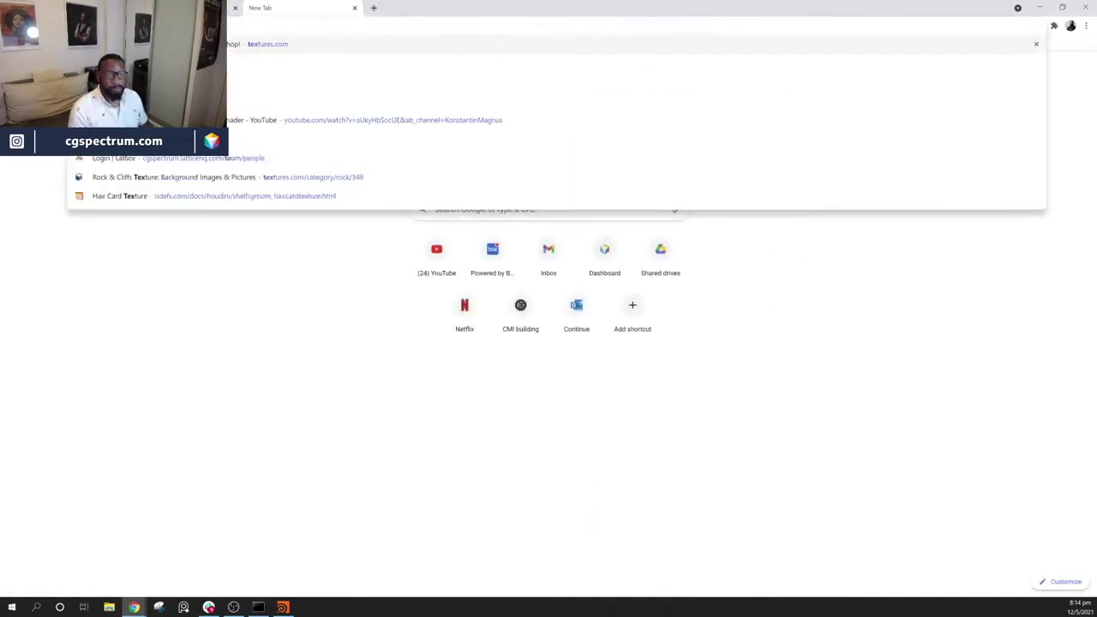
pyautogui.press('Return')
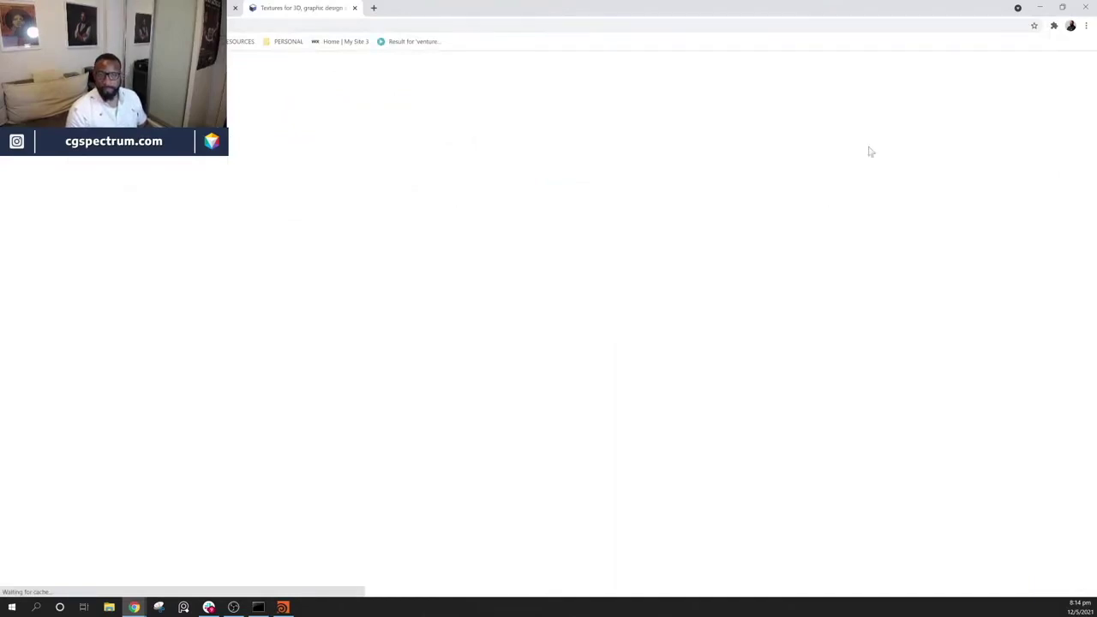
pyautogui.moveTo(837, 10); pyautogui.dragTo(0, 257)
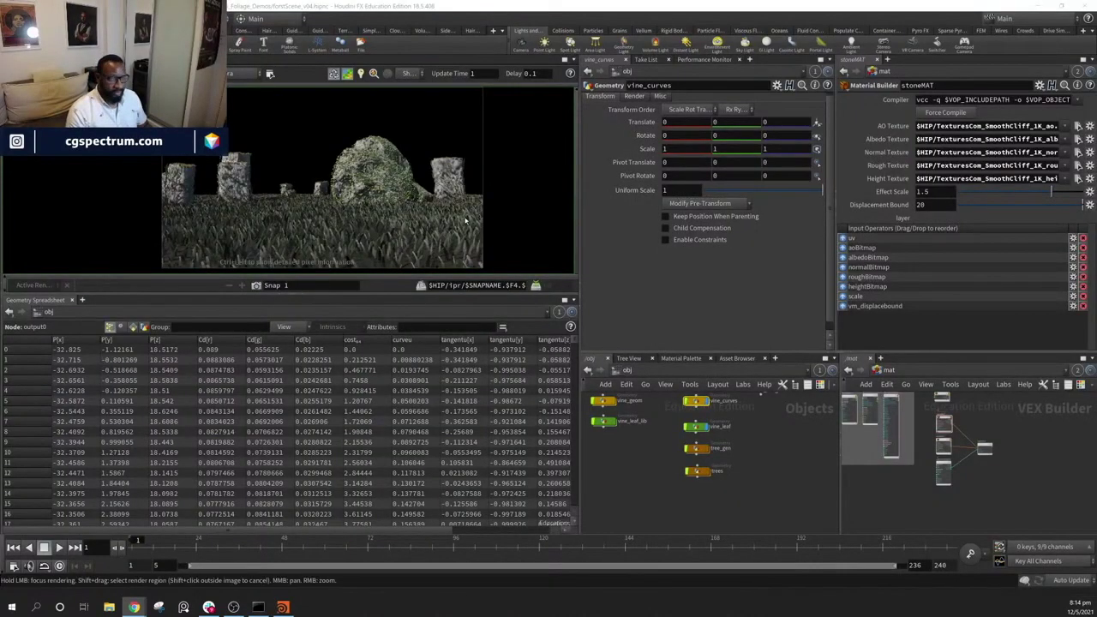
# Enter the tree_gen object and show its tree in the 3D scene view instead of the render
pyautogui.moveTo(651, 442); pyautogui.dragTo(659, 488, button='middle')
pyautogui.middleClick(765, 432)
pyautogui.moveTo(762, 506); pyautogui.dragTo(766, 491, button='middle')
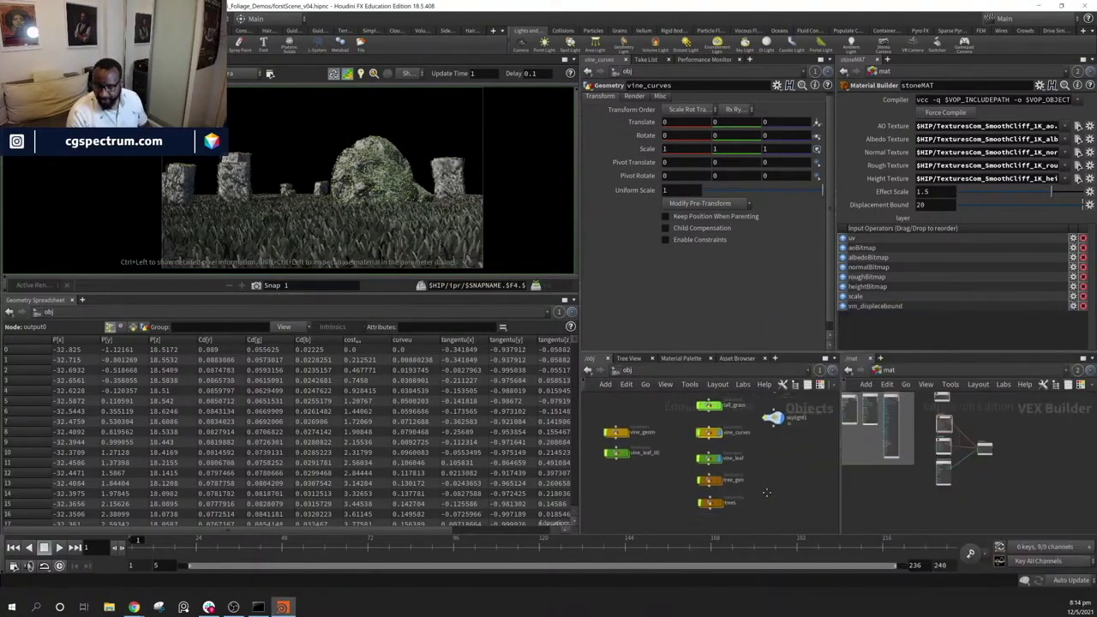
pyautogui.moveTo(646, 497); pyautogui.dragTo(668, 482, button='middle')
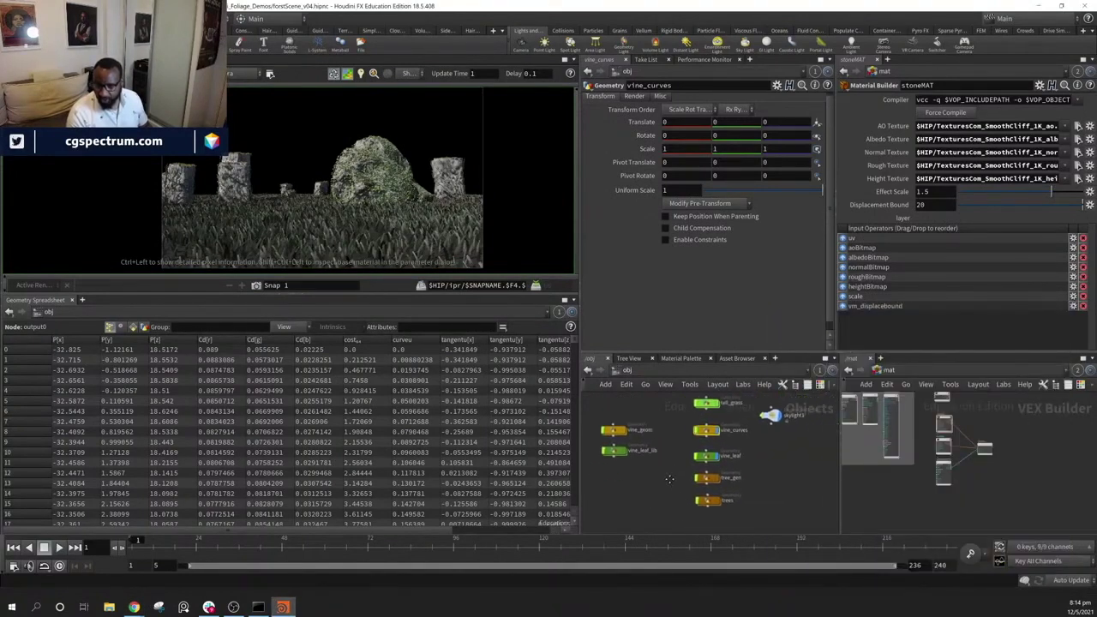
pyautogui.scroll(3, 745, 505)
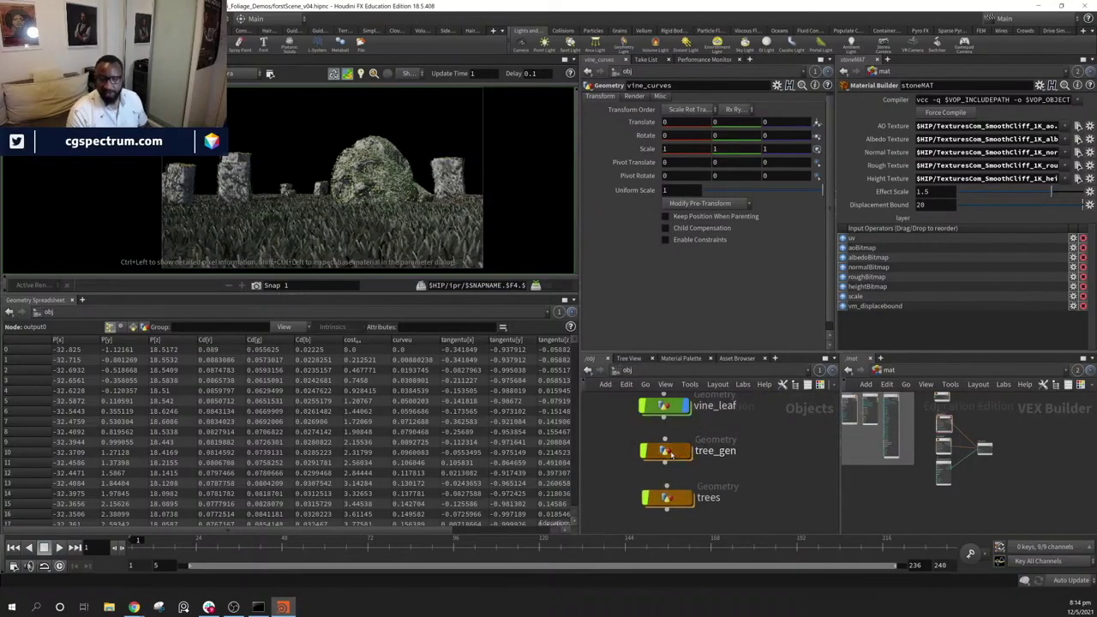
pyautogui.doubleClick(670, 453)
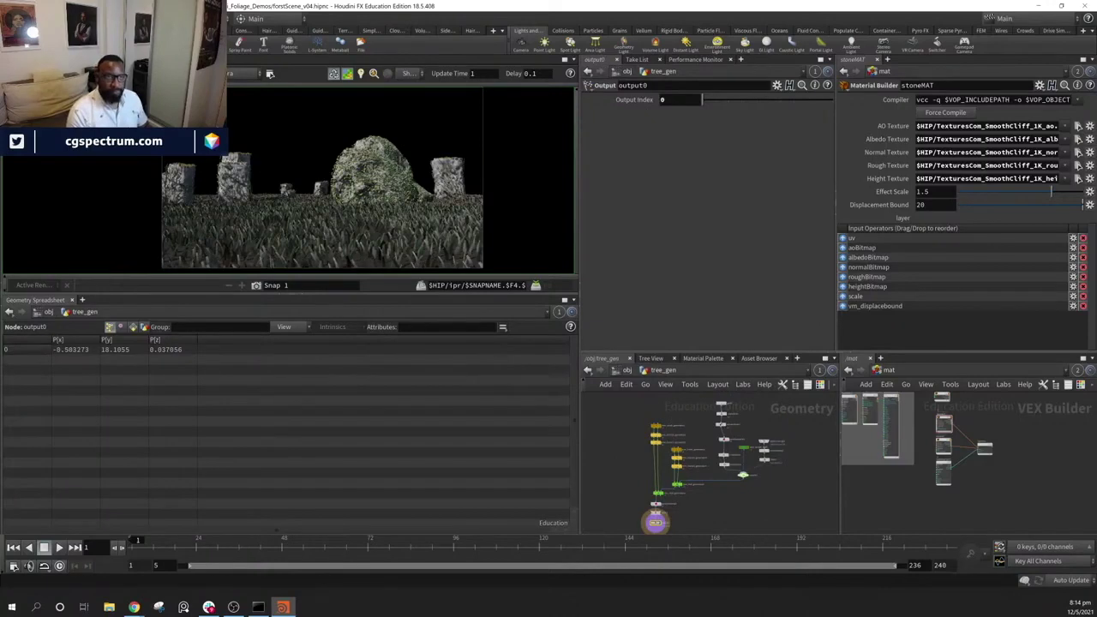
pyautogui.click(26, 59)
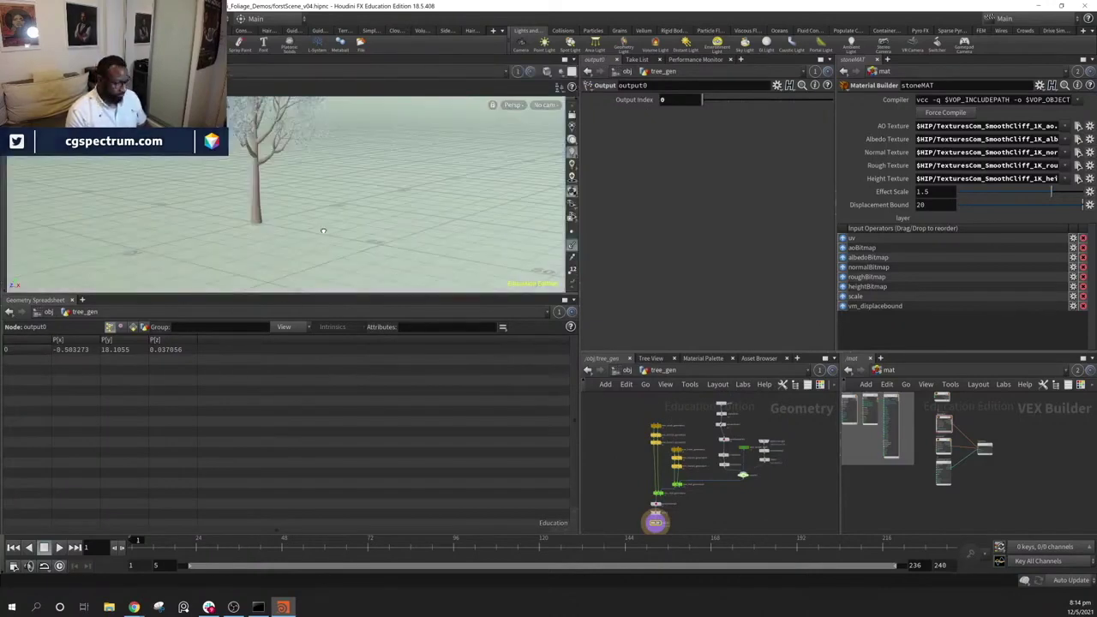
pyautogui.keyDown('alt'); pyautogui.moveTo(326, 217); pyautogui.dragTo(488, 245); pyautogui.keyUp('alt')
pyautogui.keyDown('alt'); pyautogui.moveTo(488, 246); pyautogui.dragTo(437, 185, button='right'); pyautogui.keyUp('alt')
# Select the quickmaterial2 node below tree_leaf_generator1 to show its material settings
pyautogui.scroll(5, 710, 467)
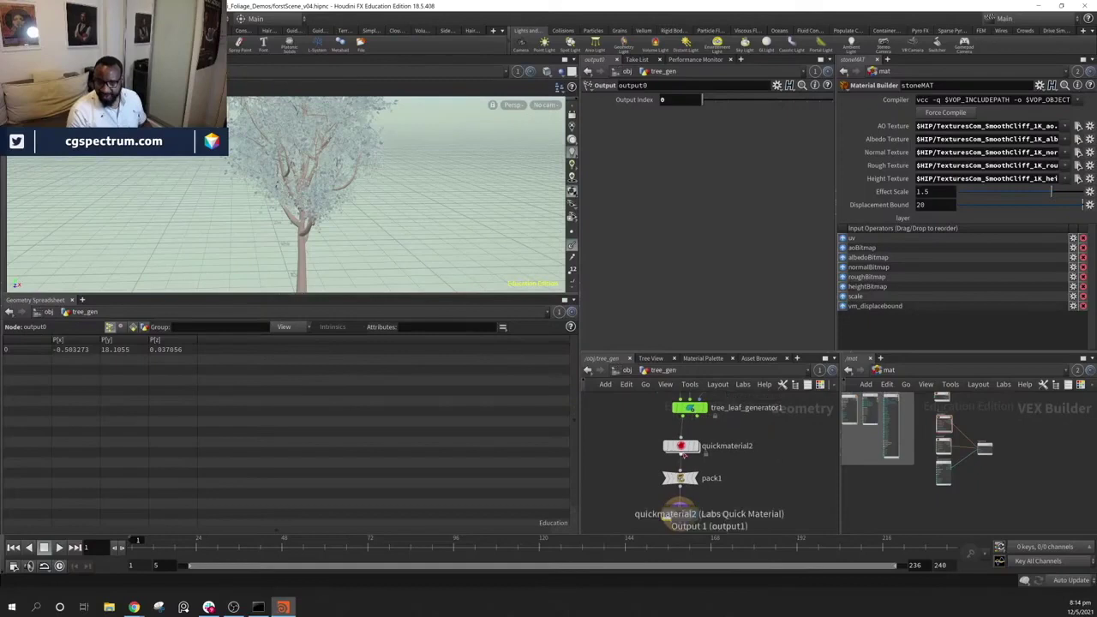
pyautogui.click(682, 437)
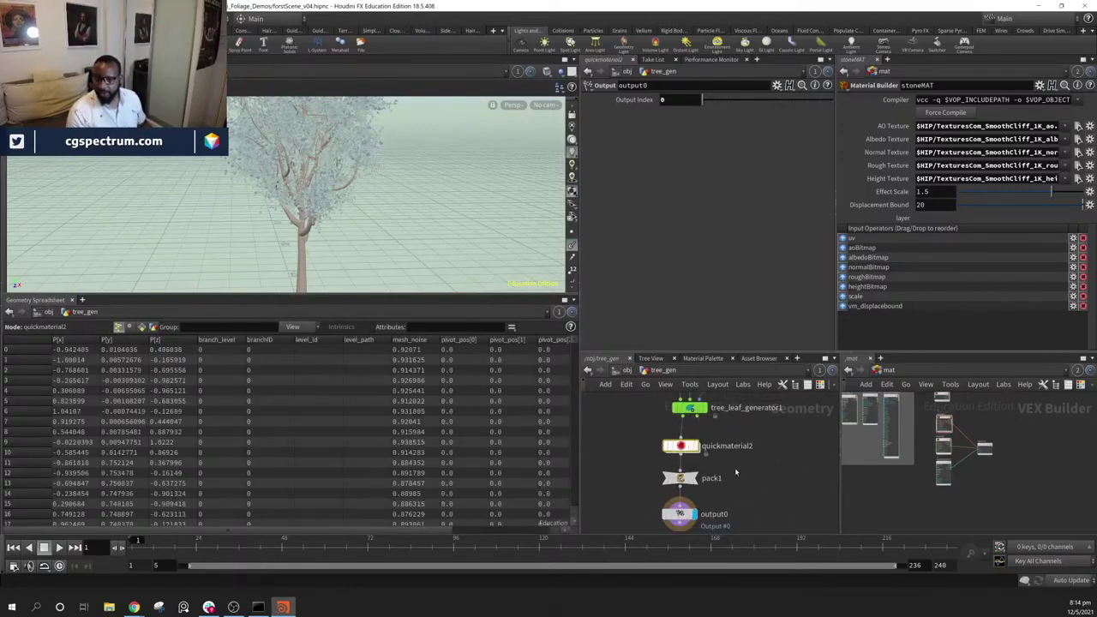
pyautogui.click(681, 446)
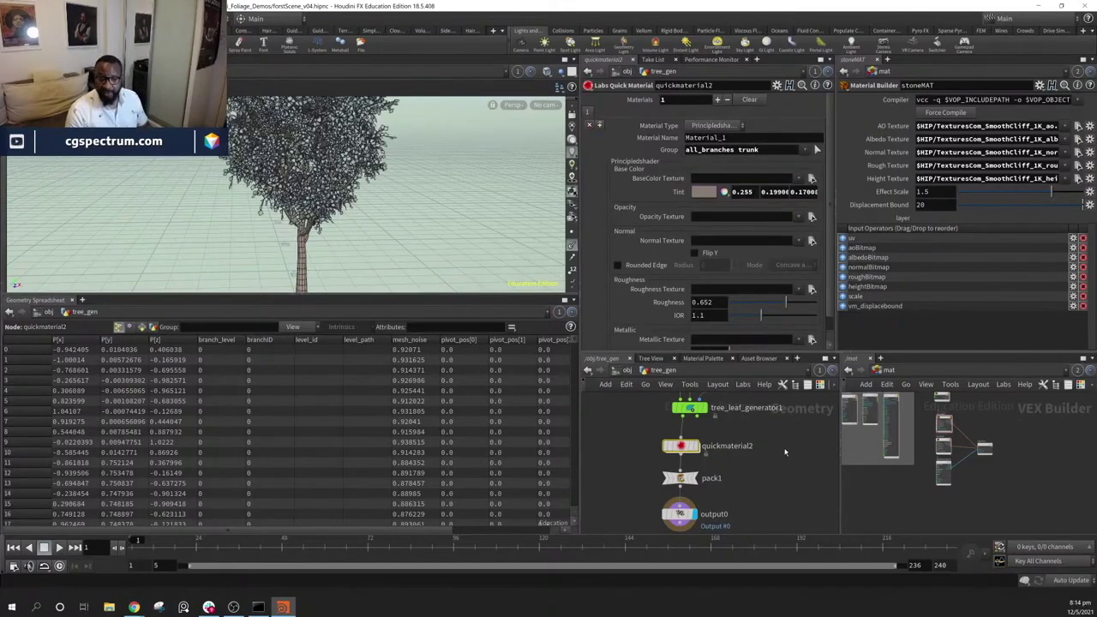
# Examine the tree generator nodes, the trunk and branches of the tree, and the quick material's texture settings
pyautogui.moveTo(805, 442); pyautogui.dragTo(740, 500, button='middle')
pyautogui.scroll(-4, 695, 413)
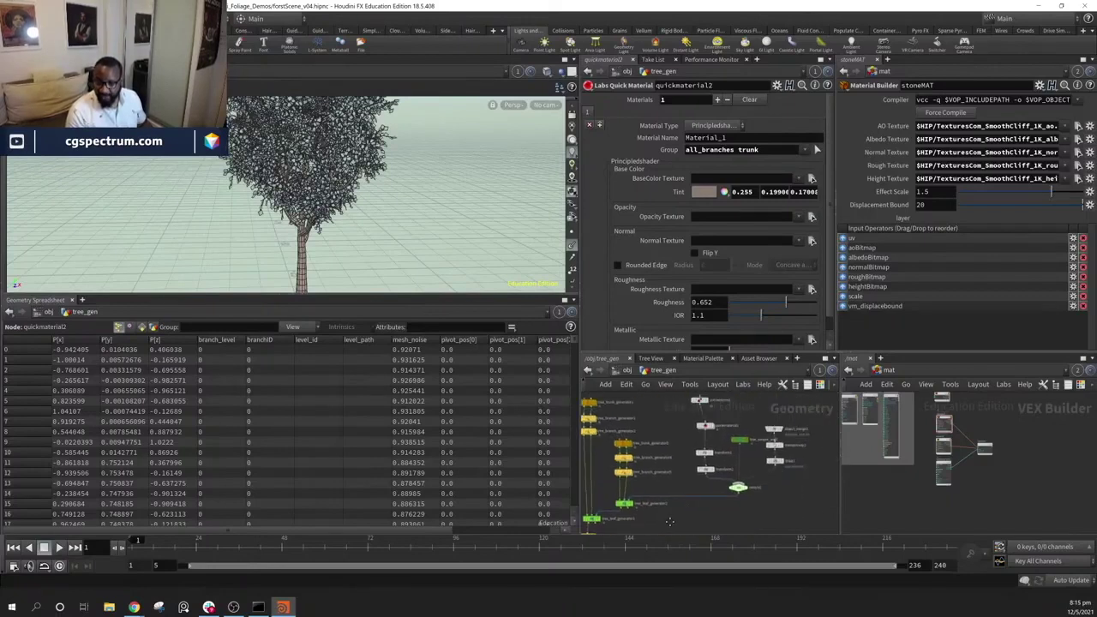
pyautogui.moveTo(678, 514); pyautogui.dragTo(784, 441, button='middle')
pyautogui.scroll(3, 692, 478)
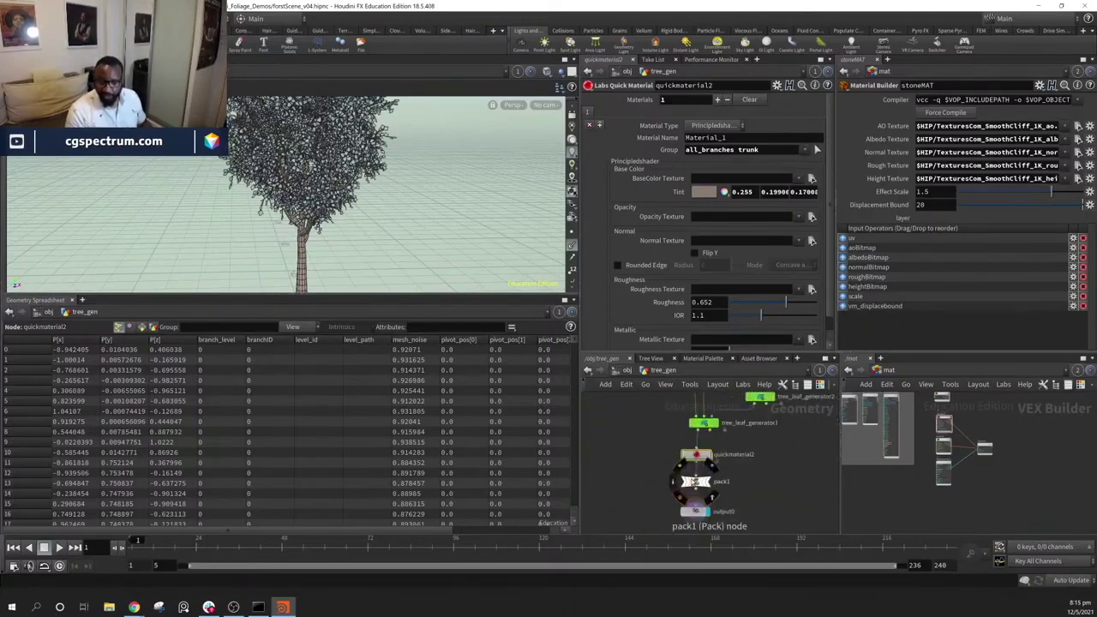
pyautogui.keyDown('alt'); pyautogui.moveTo(328, 253); pyautogui.dragTo(412, 283); pyautogui.keyUp('alt')
pyautogui.keyDown('alt'); pyautogui.moveTo(382, 215); pyautogui.dragTo(381, 209, button='middle'); pyautogui.keyUp('alt')
pyautogui.keyDown('alt'); pyautogui.moveTo(381, 209); pyautogui.dragTo(519, 243, button='right'); pyautogui.keyUp('alt')
pyautogui.keyDown('alt'); pyautogui.moveTo(519, 243); pyautogui.dragTo(189, 235); pyautogui.keyUp('alt')
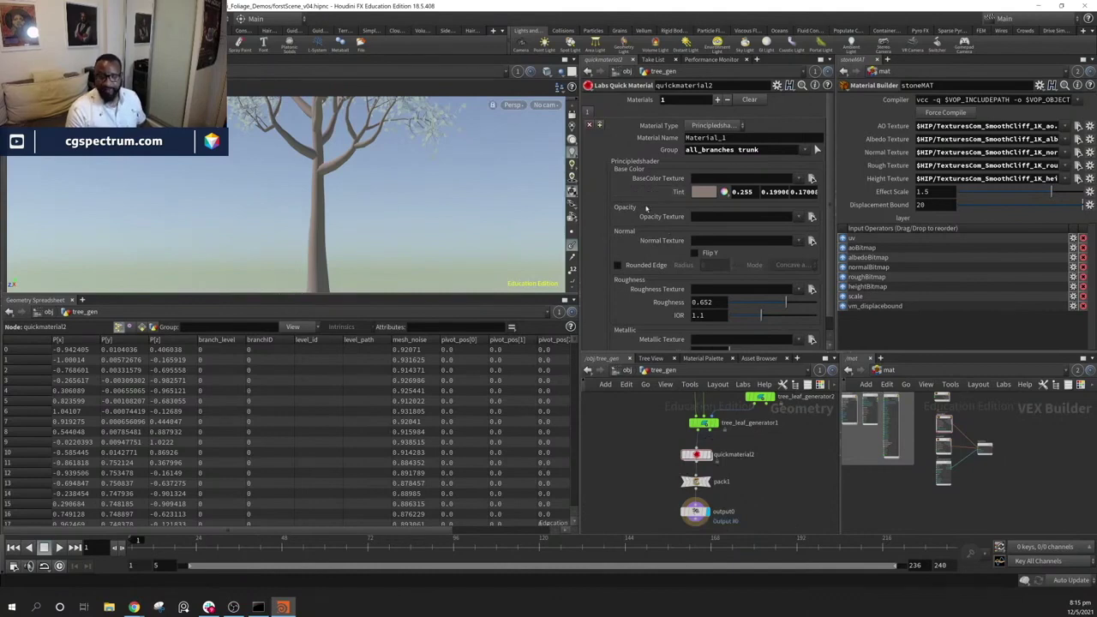
pyautogui.scroll(-1, 766, 163)
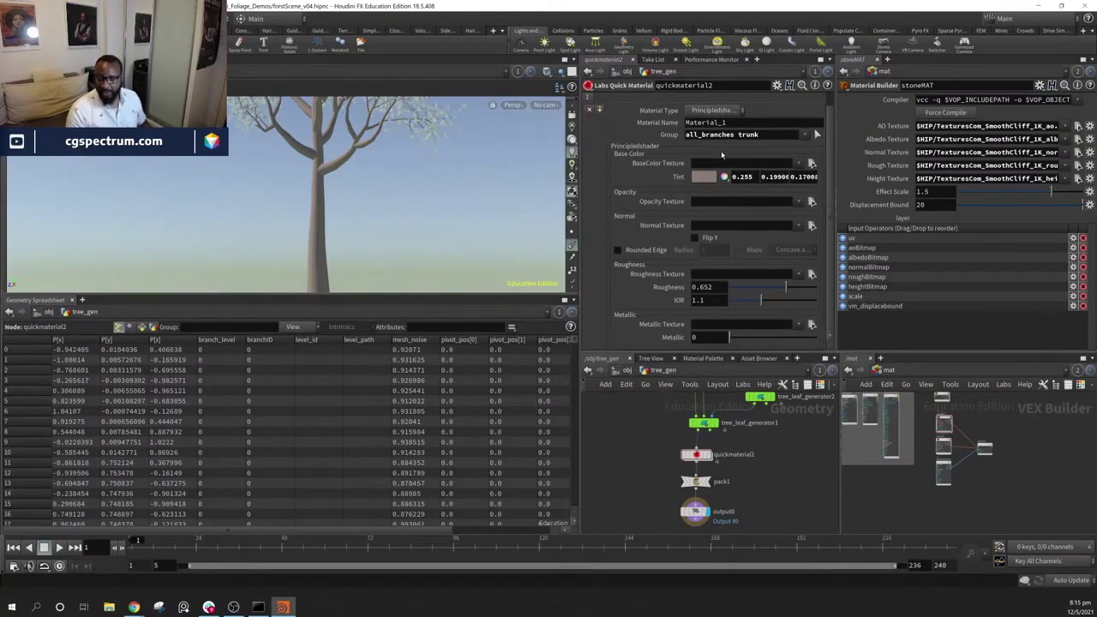
pyautogui.scroll(1, 725, 293)
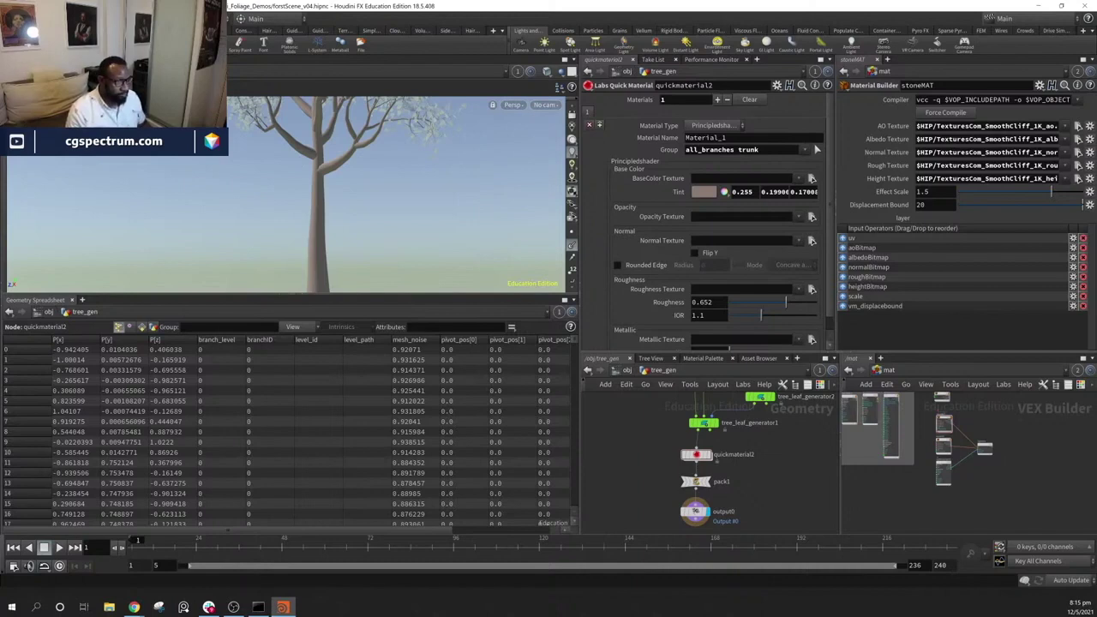
# Switch to the Textures.com page in Chrome and search the texture library for bark
pyautogui.hotkey('alt', 'Tab')
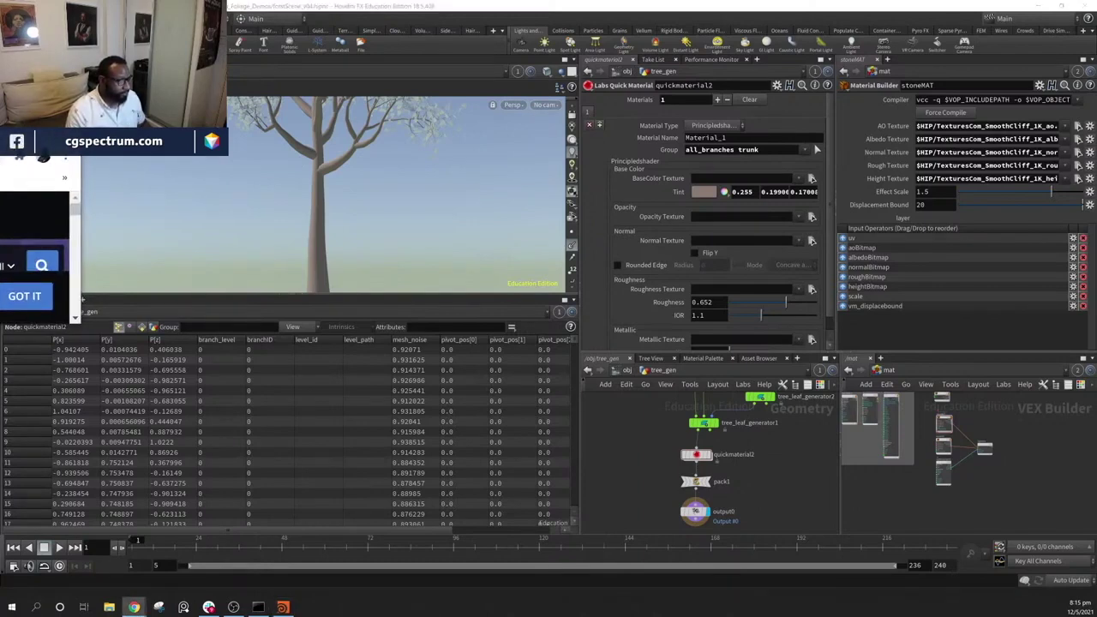
pyautogui.moveTo(34, 130); pyautogui.dragTo(521, 178)
pyautogui.click(566, 178)
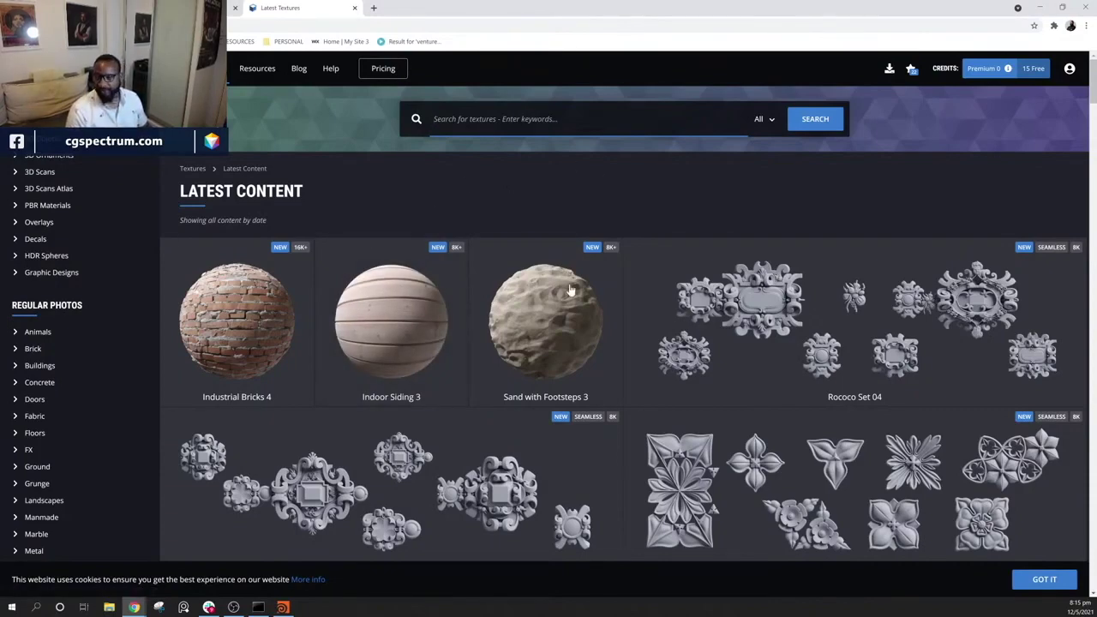
pyautogui.scroll(-1, 397, 240)
pyautogui.scroll(1, 397, 240)
pyautogui.click(480, 119)
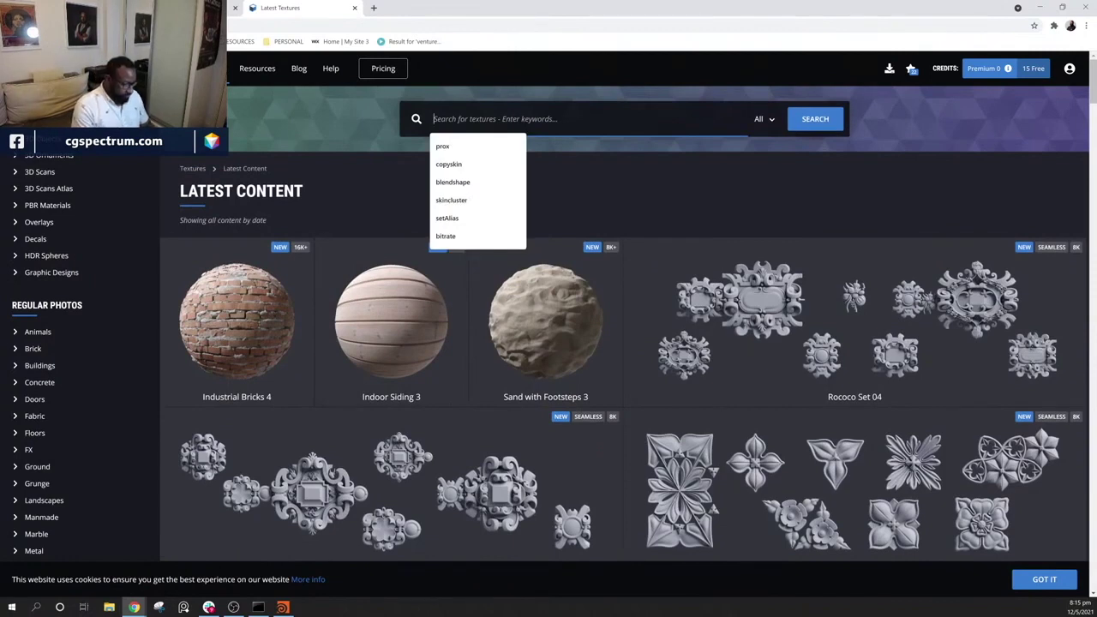
pyautogui.write('bark')
pyautogui.press('Return')
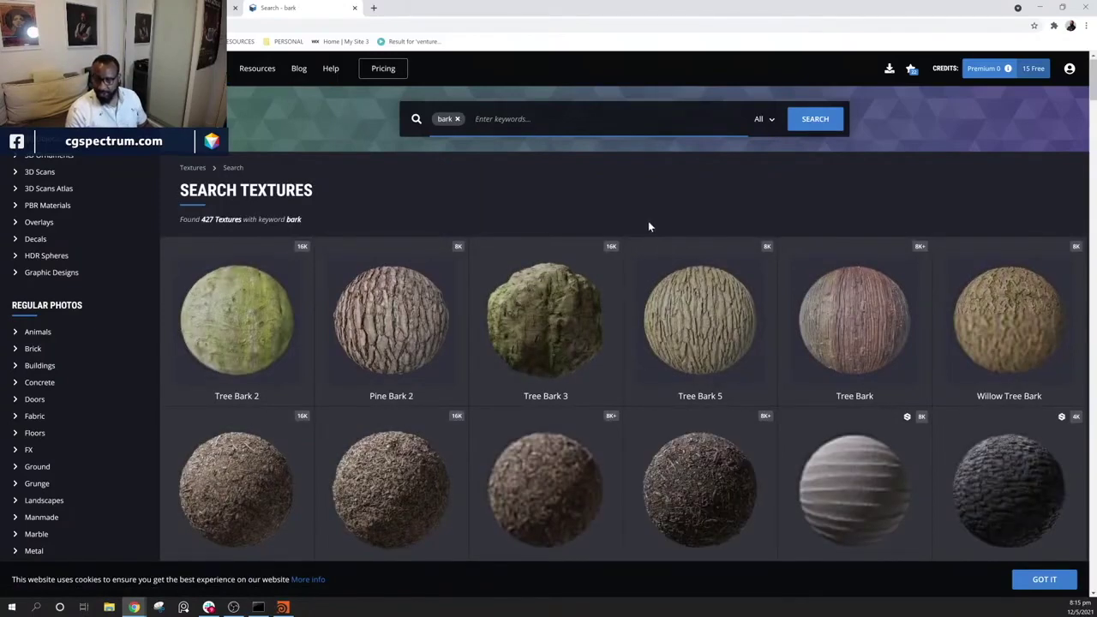
# Open the grey 4K Tree Bark material from the search results and bring up its flat maps
pyautogui.scroll(-2, 617, 231)
pyautogui.scroll(-2, 485, 249)
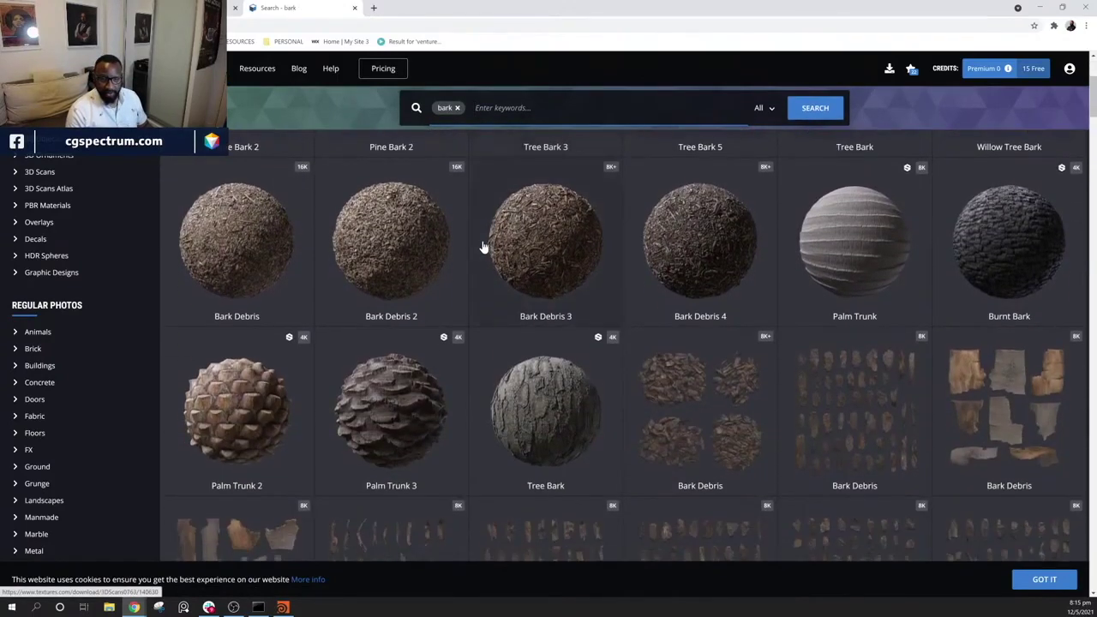
pyautogui.click(563, 412)
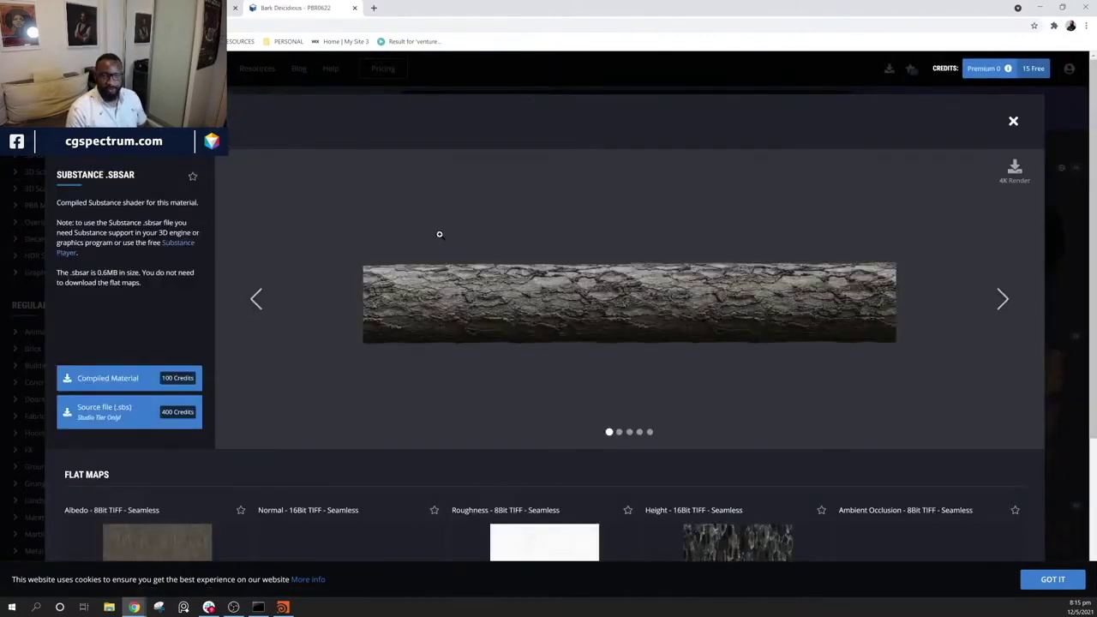
pyautogui.scroll(-2, 447, 228)
pyautogui.scroll(-1, 438, 225)
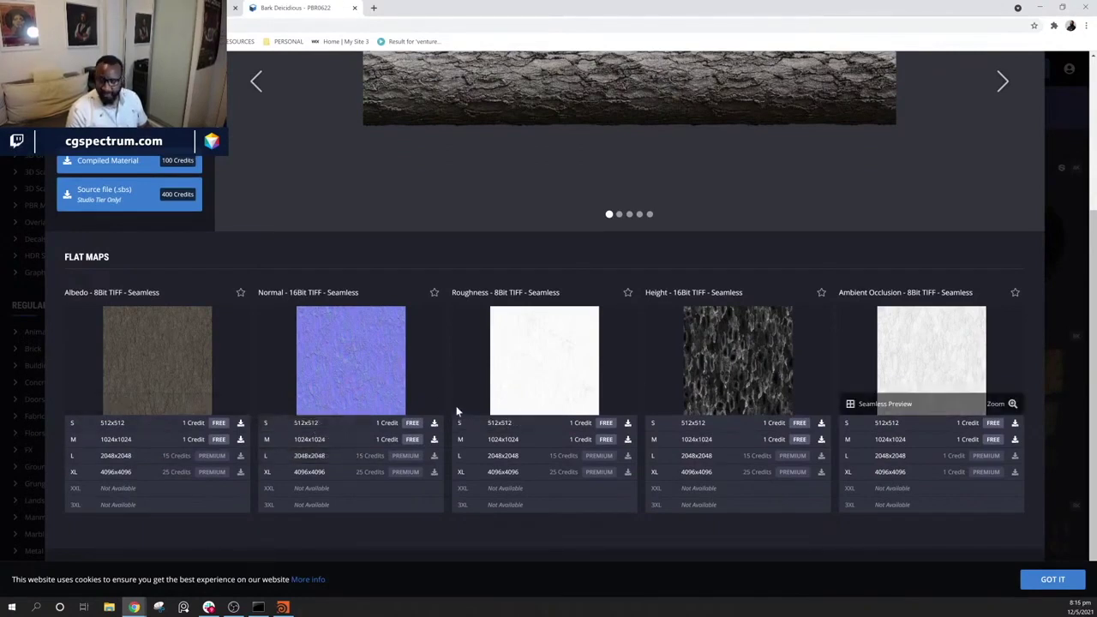
pyautogui.moveTo(456, 412)
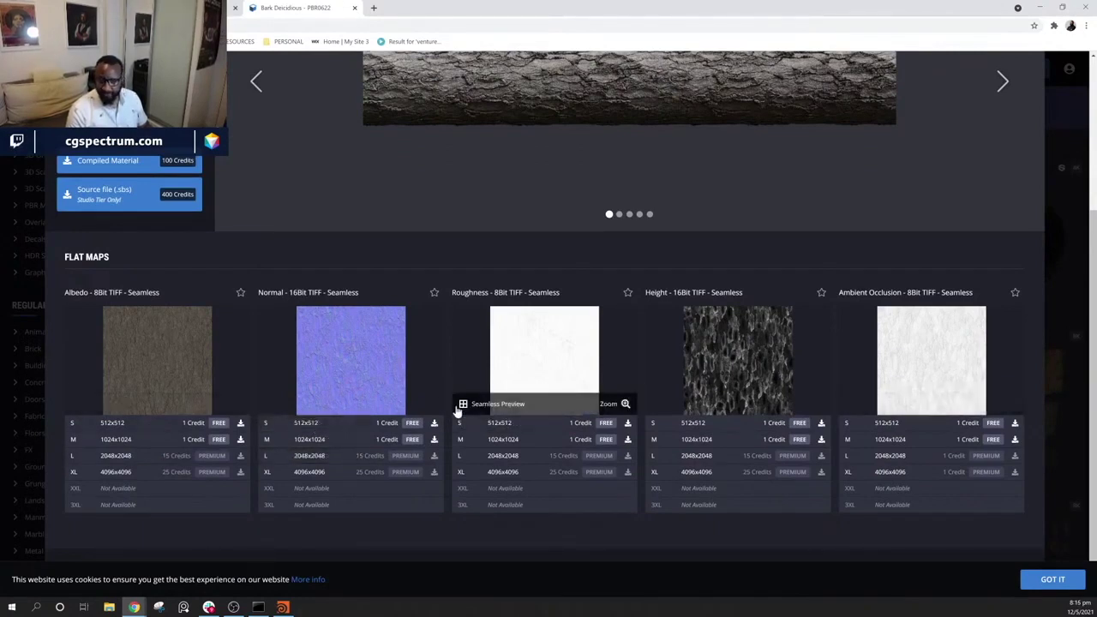
# Download the 1024x1024 albedo map into the CGSPECTRUM/PROJECTS/STREAM/houdini_Foliage_Demos folder, keeping the suggested file name
pyautogui.click(221, 440)
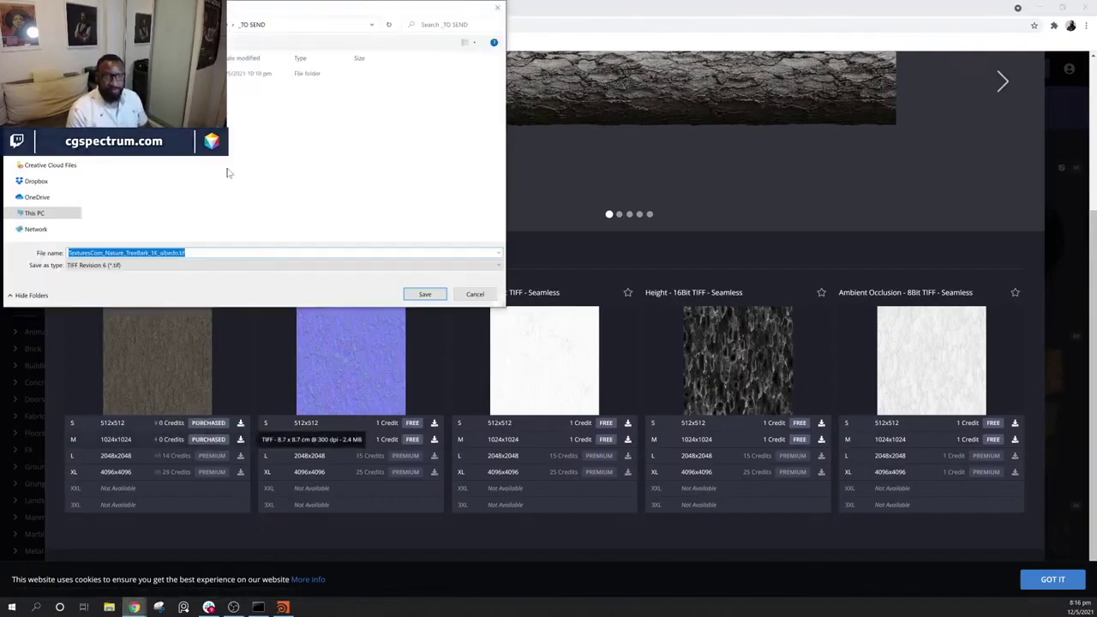
pyautogui.click(178, 165)
pyautogui.doubleClick(276, 219)
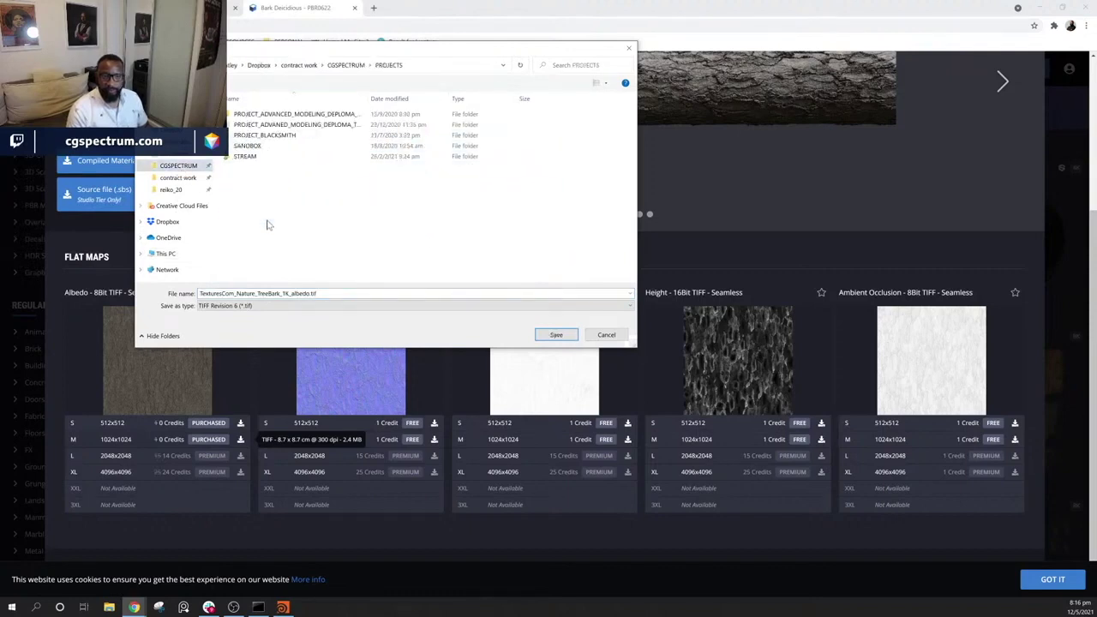
pyautogui.doubleClick(257, 157)
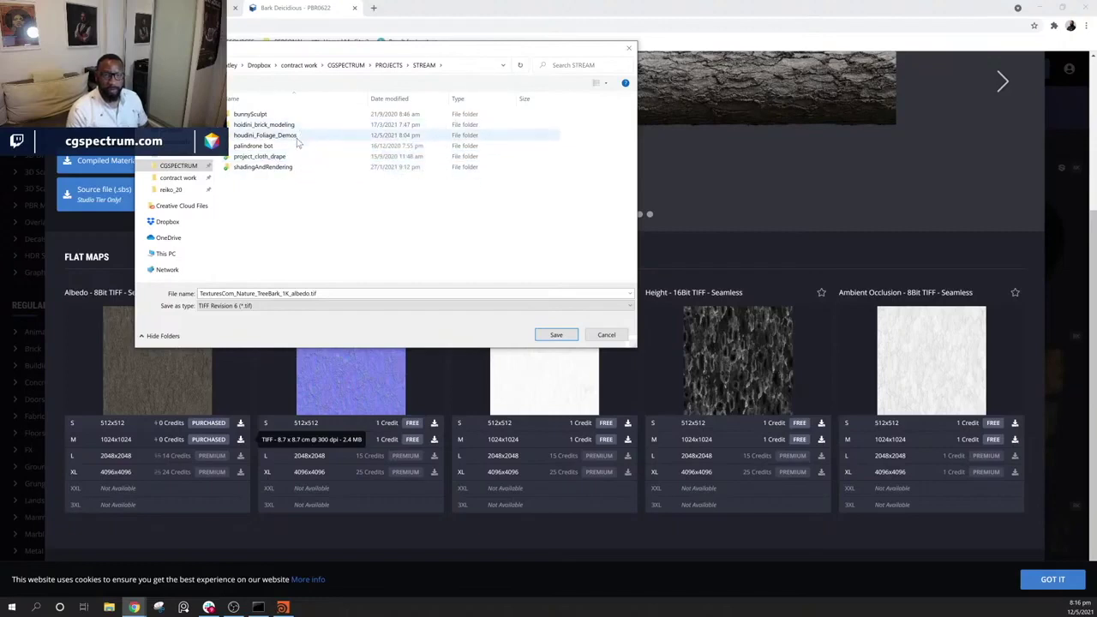
pyautogui.doubleClick(298, 135)
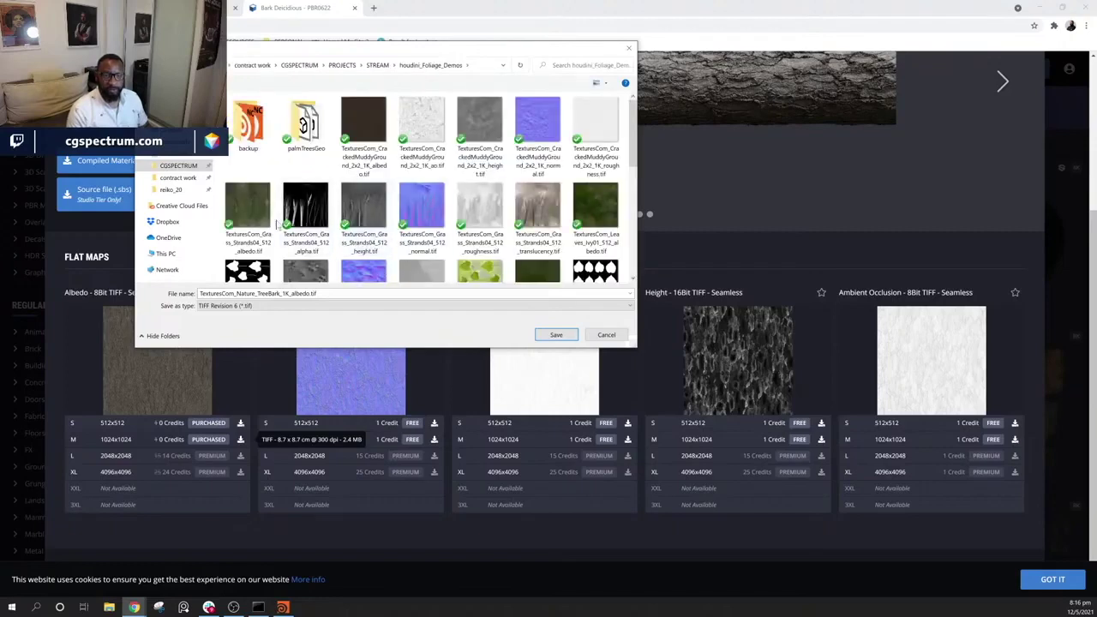
pyautogui.click(559, 335)
# Download the 1024x1024 normal and roughness maps of the bark into the houdini_Foliage_Demos folder
pyautogui.click(414, 441)
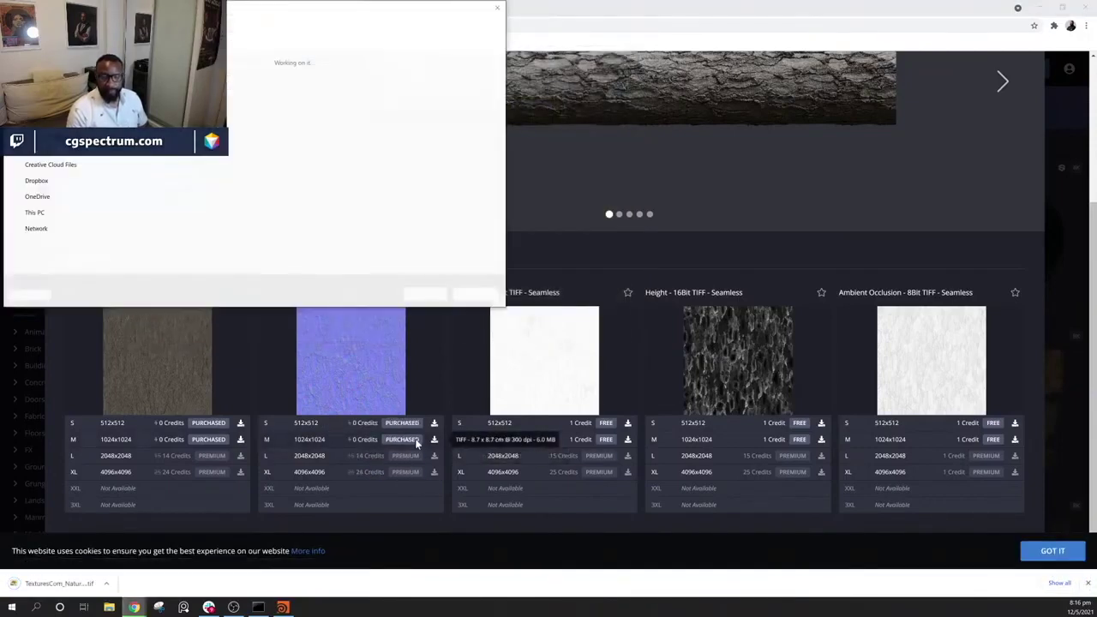
pyautogui.press('Return')
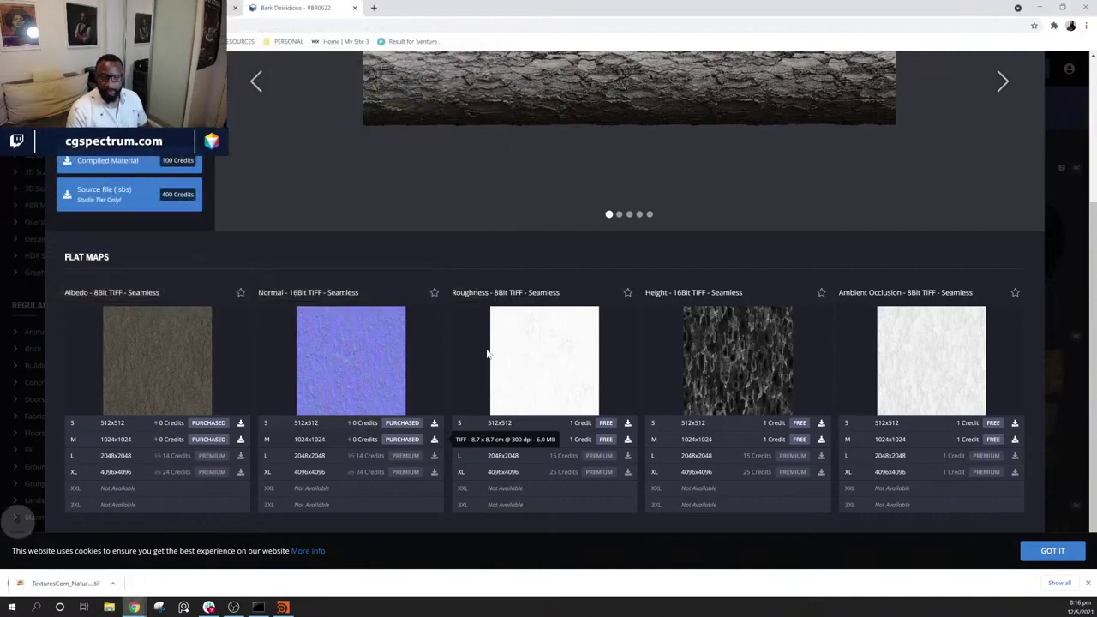
pyautogui.click(606, 440)
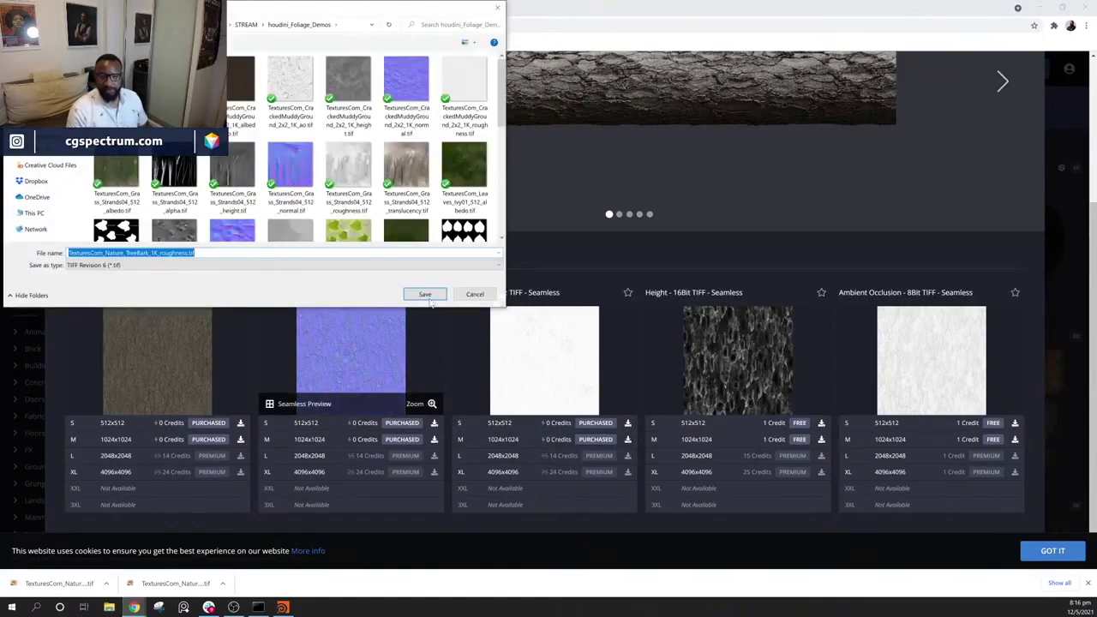
pyautogui.click(418, 294)
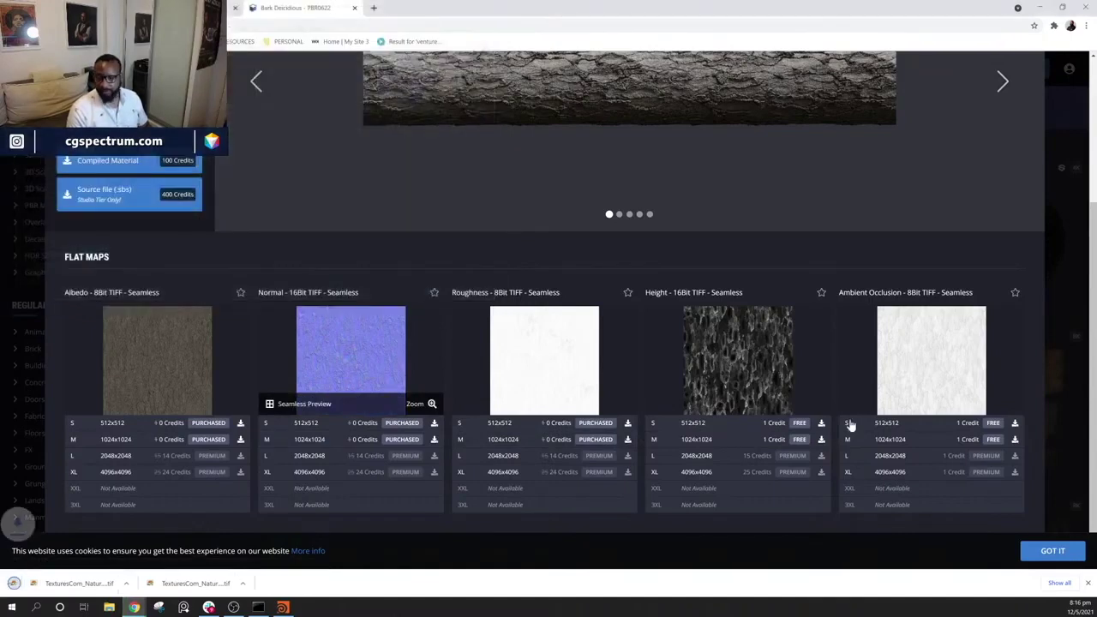
# Download the 1024x1024 height and ambient occlusion maps of the bark into the houdini_Foliage_Demos folder
pyautogui.click(798, 440)
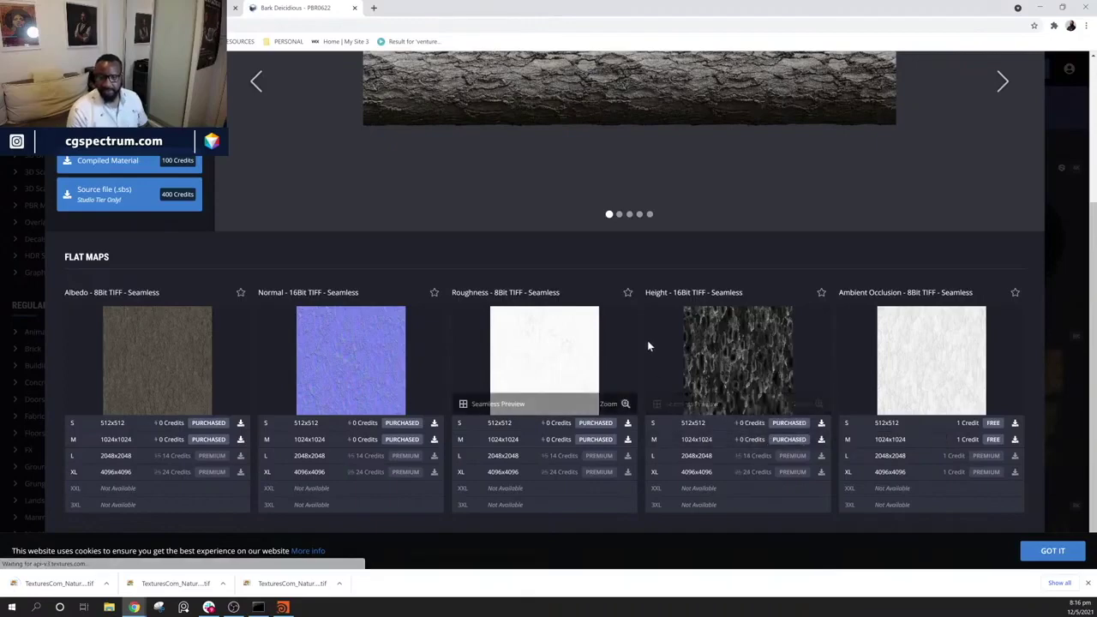
pyautogui.click(425, 294)
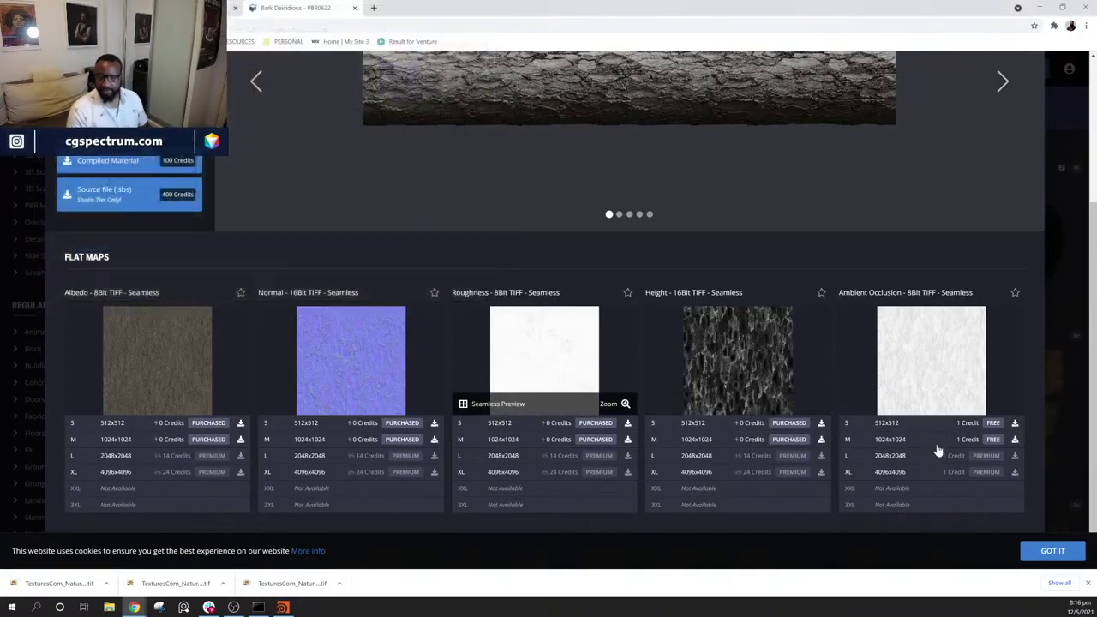
pyautogui.click(992, 439)
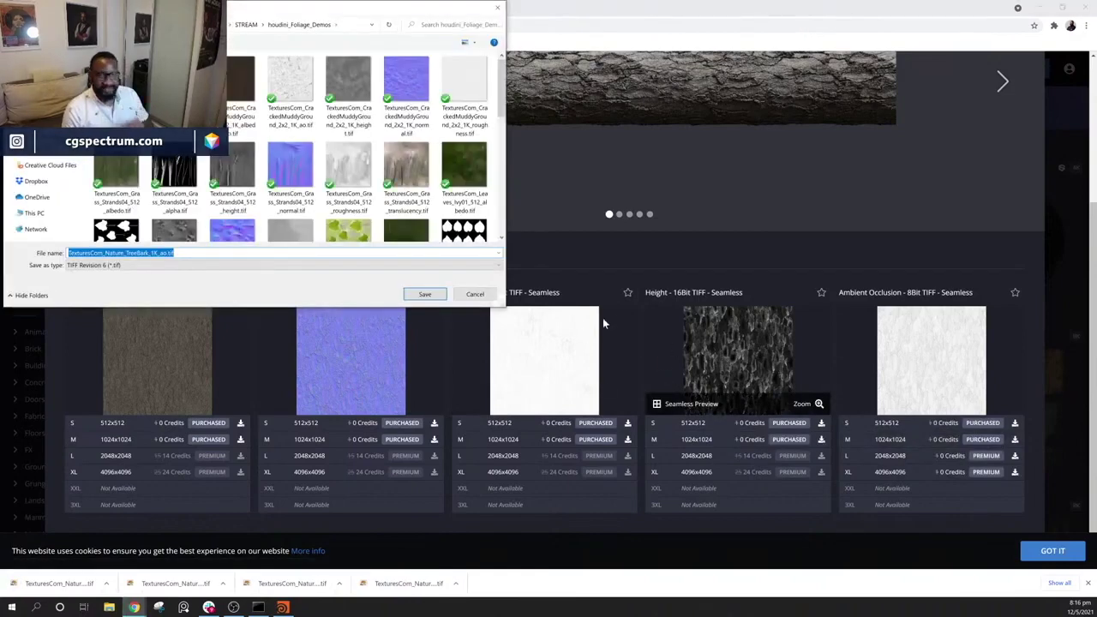
pyautogui.click(425, 295)
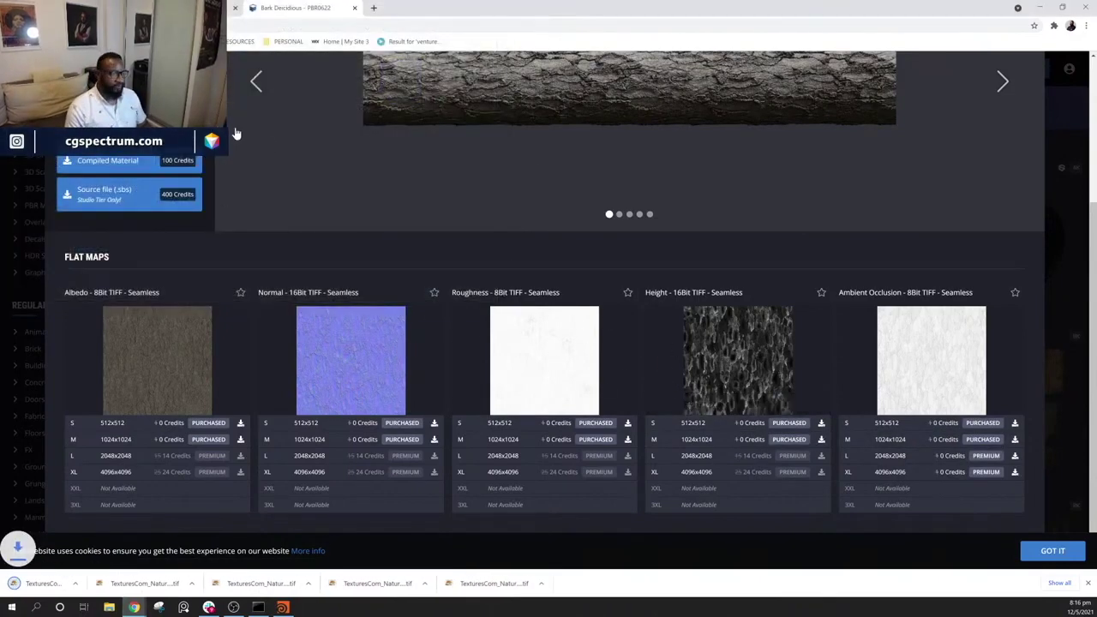
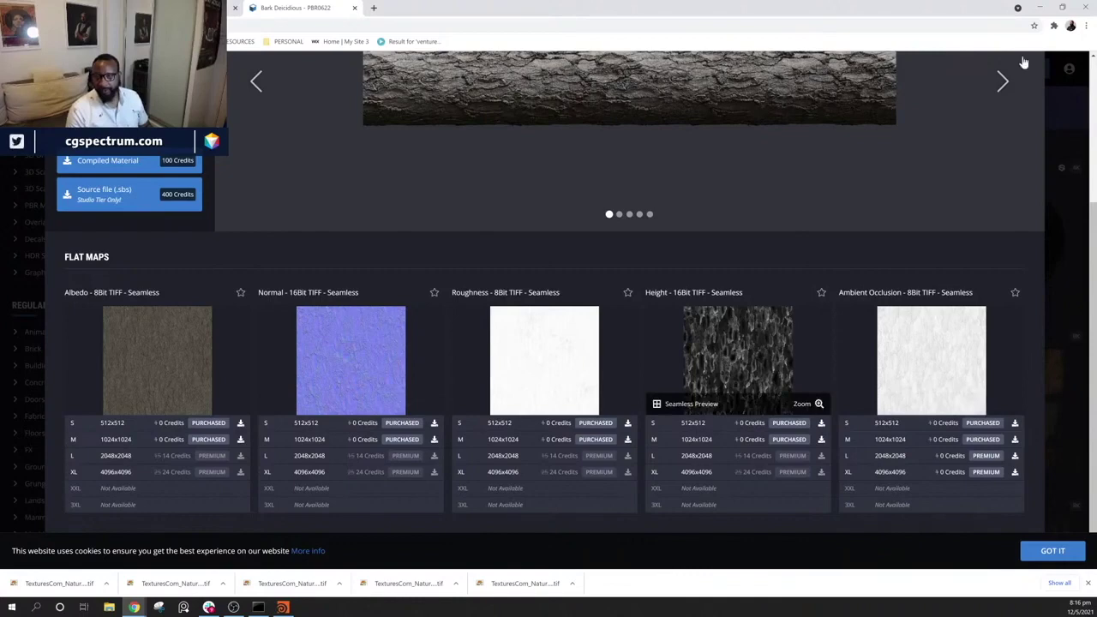
# Return to Houdini, widen the parameter area and set the quickmaterial2 base color tint to white
pyautogui.click(1040, 7)
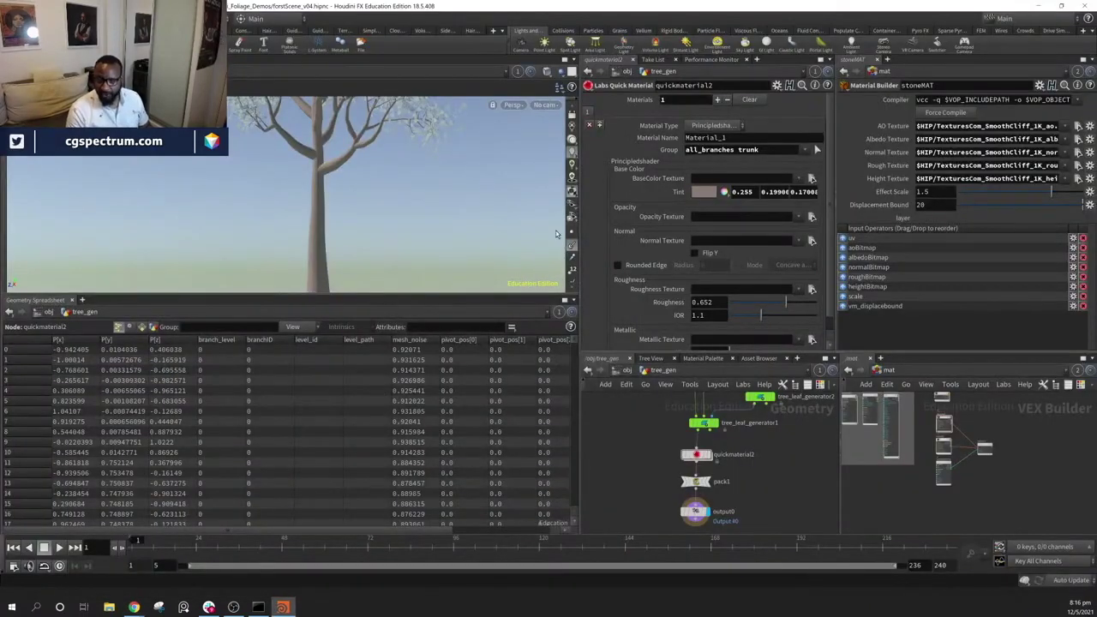
pyautogui.moveTo(576, 220); pyautogui.dragTo(339, 220)
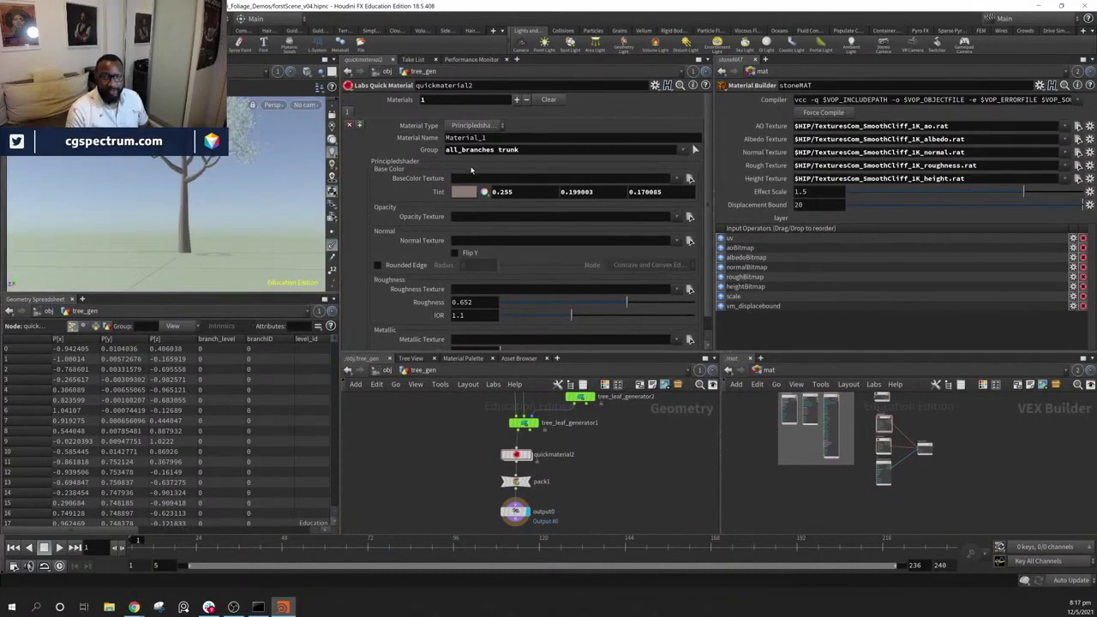
pyautogui.click(460, 192)
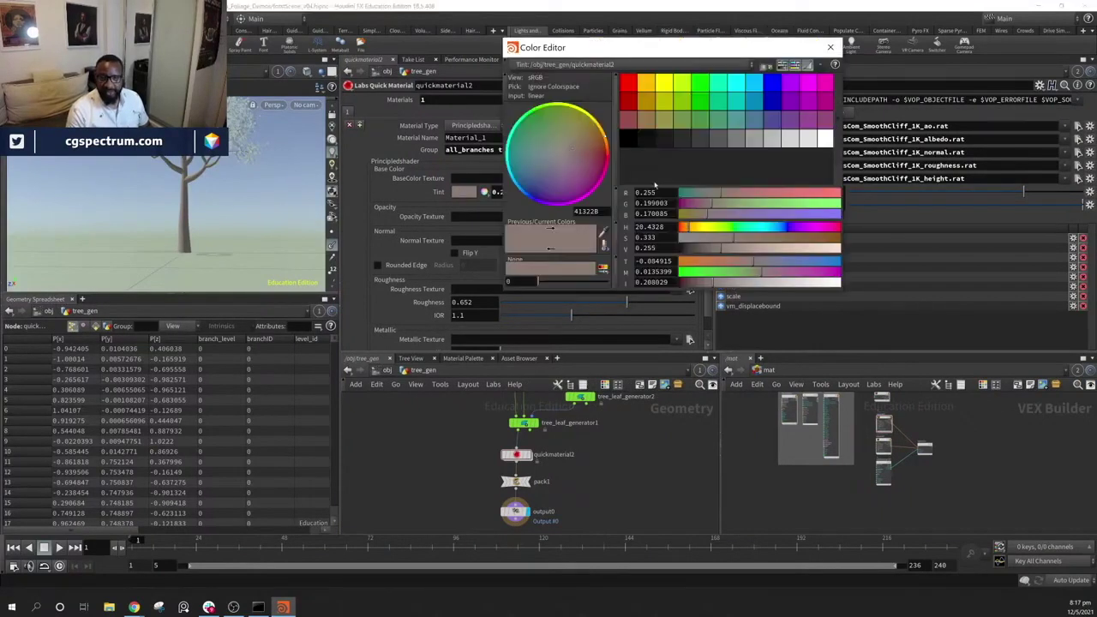
pyautogui.click(822, 142)
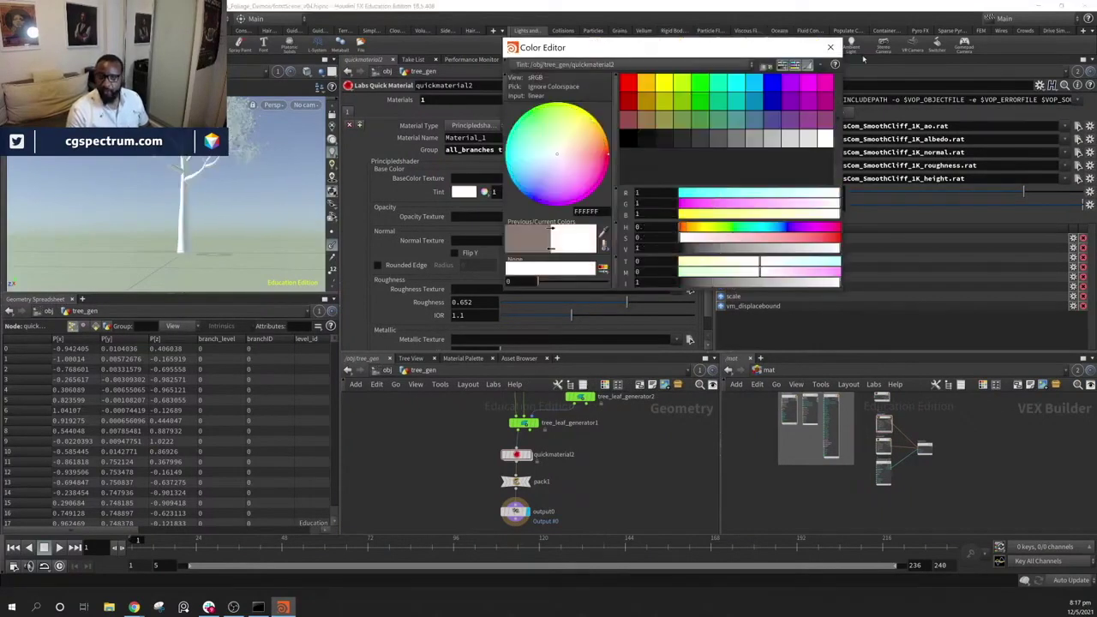
pyautogui.click(830, 47)
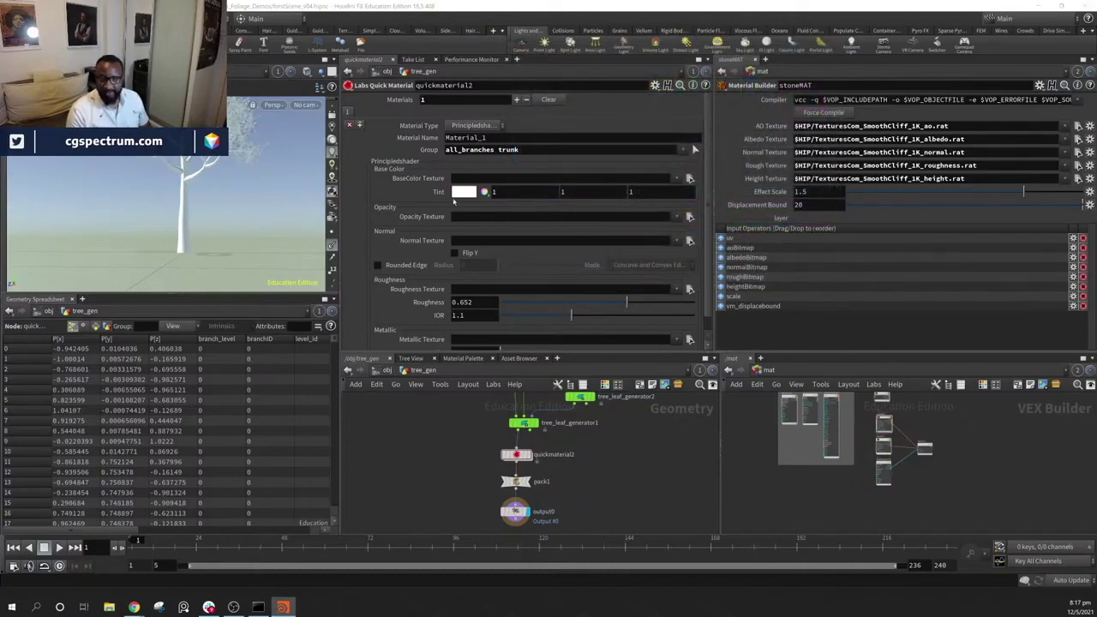
# Load TexturesCom_Nature_TreeBark_1K_albedo.tif from the $HIP folder as the base color texture of quickmaterial2
pyautogui.click(689, 180)
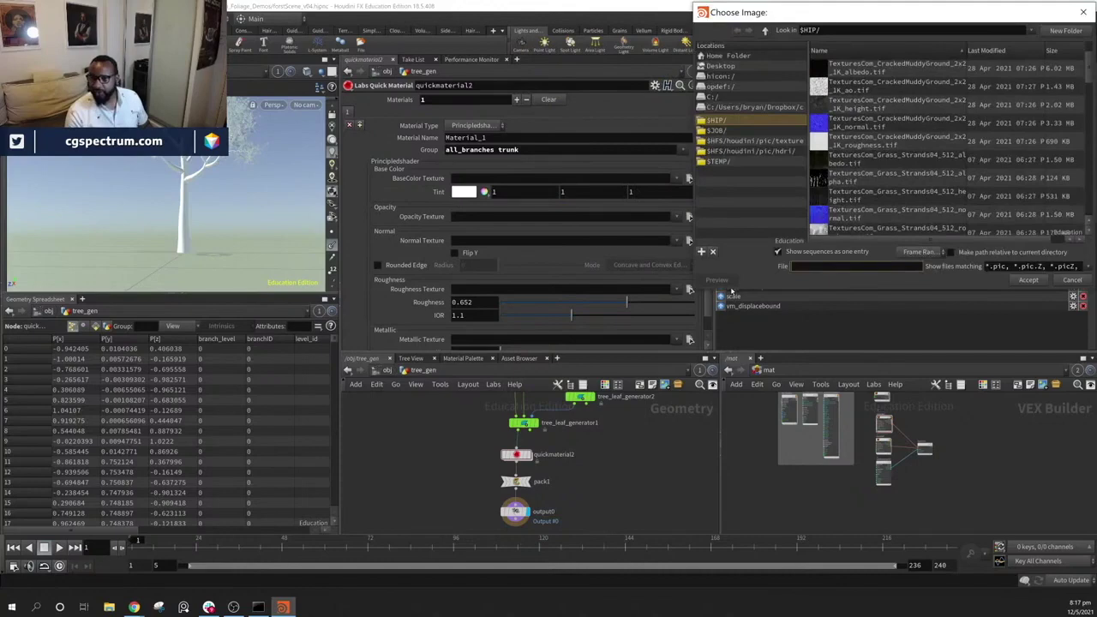
pyautogui.moveTo(849, 15); pyautogui.dragTo(470, 122)
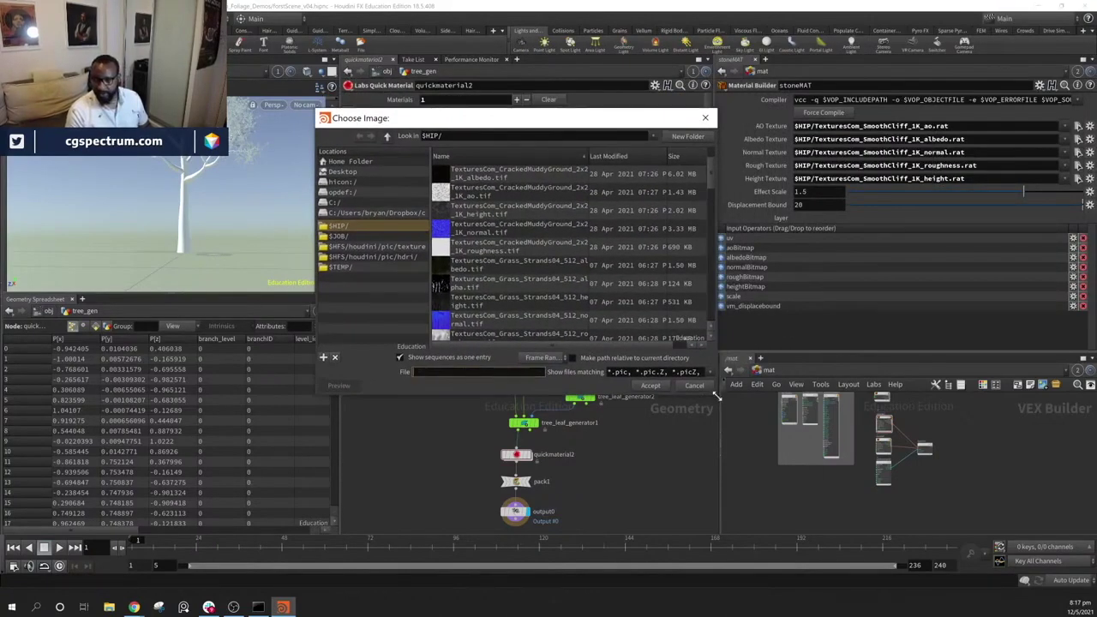
pyautogui.moveTo(717, 396); pyautogui.dragTo(972, 519)
pyautogui.scroll(-8, 617, 326)
pyautogui.scroll(-6, 617, 339)
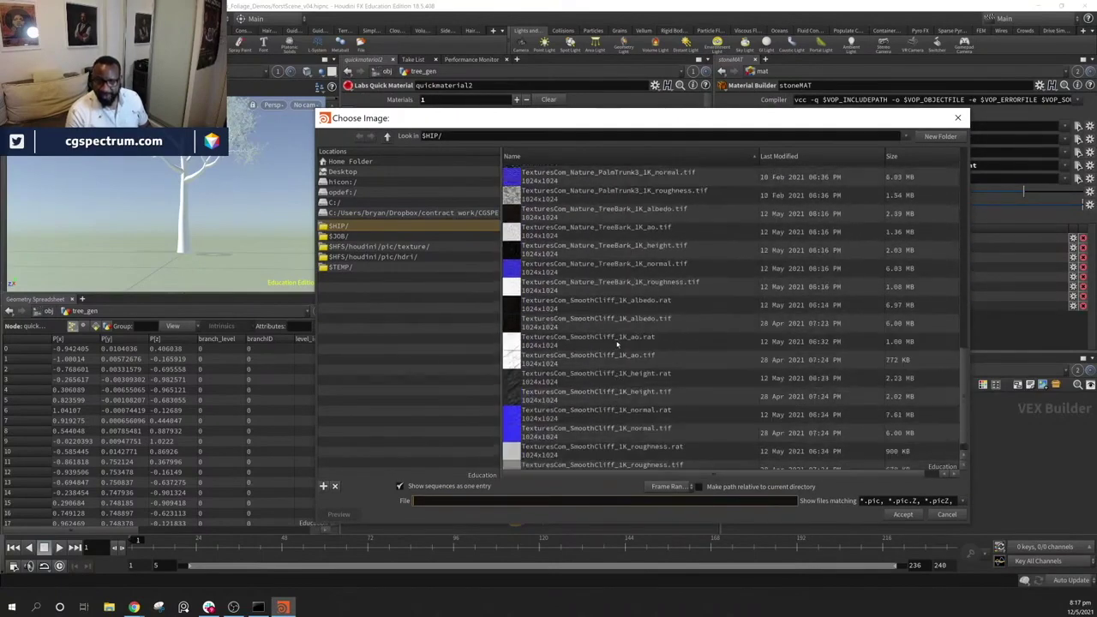
pyautogui.scroll(12, 617, 343)
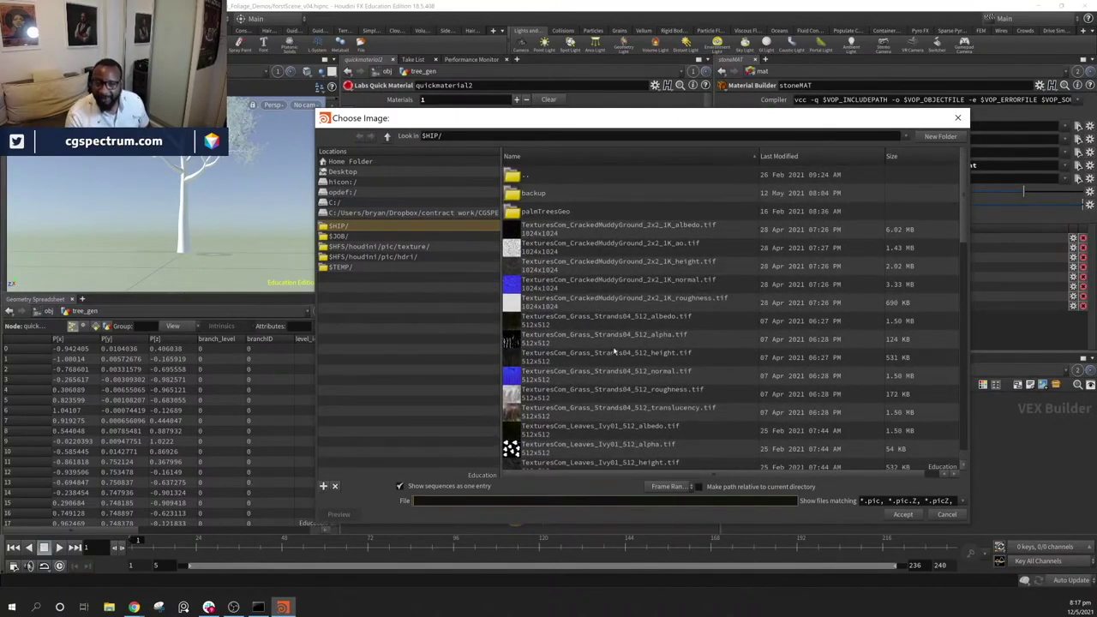
pyautogui.scroll(-2, 622, 334)
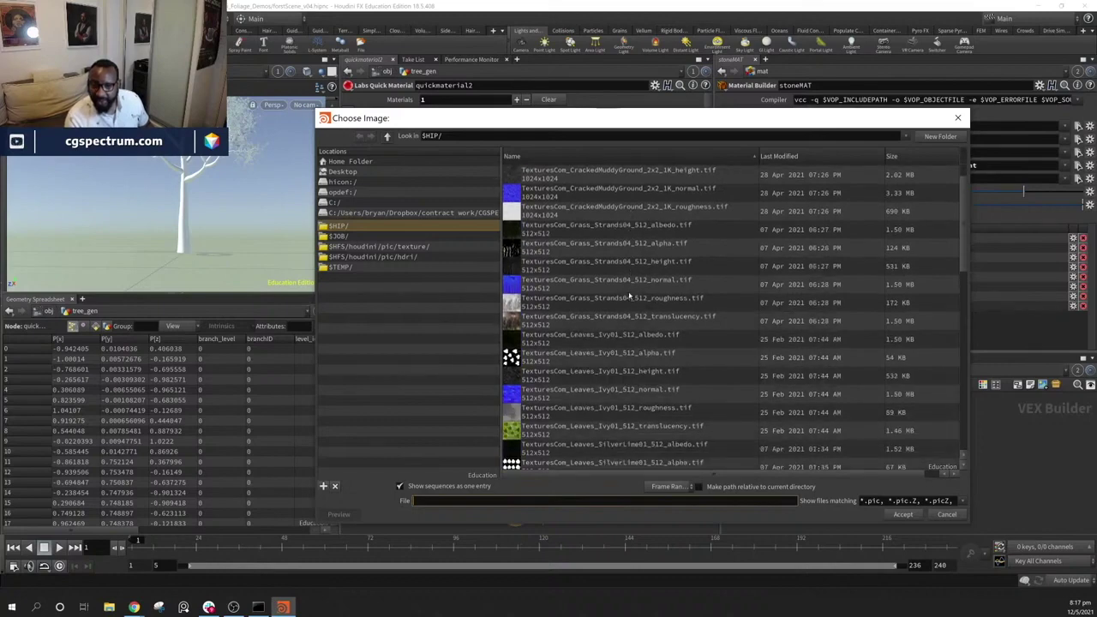
pyautogui.scroll(-5, 620, 299)
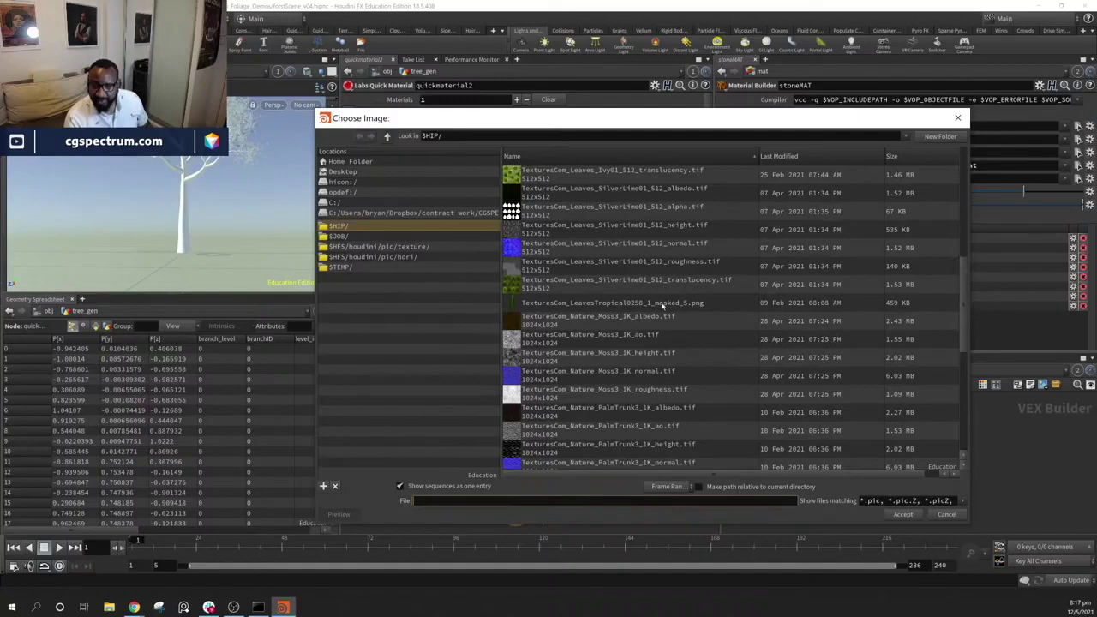
pyautogui.scroll(-1, 659, 340)
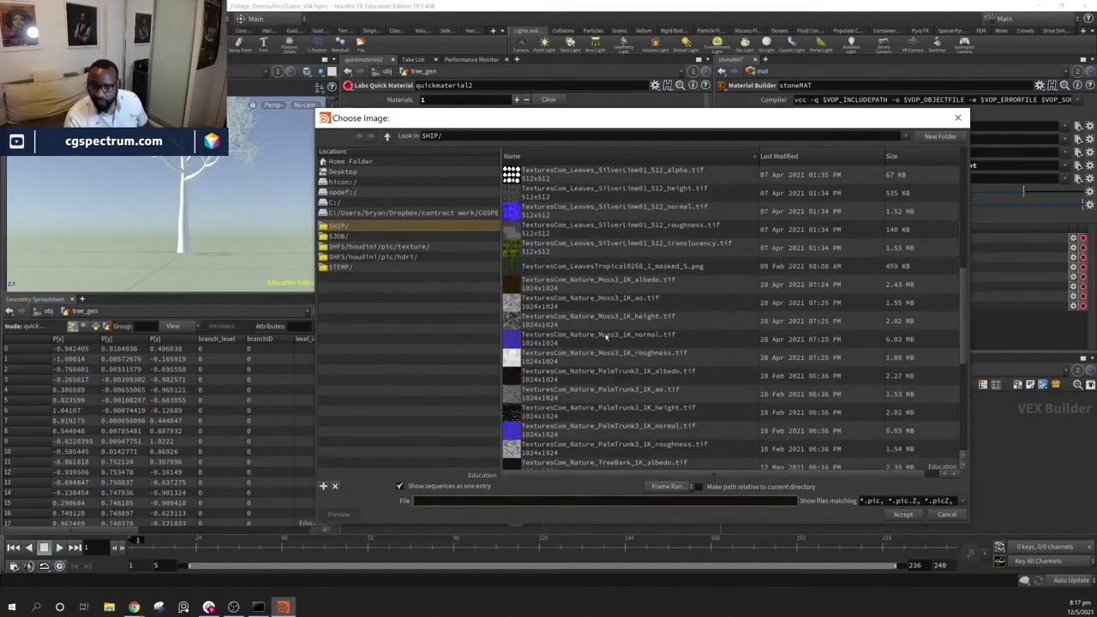
pyautogui.scroll(-2, 606, 337)
pyautogui.scroll(-1, 600, 334)
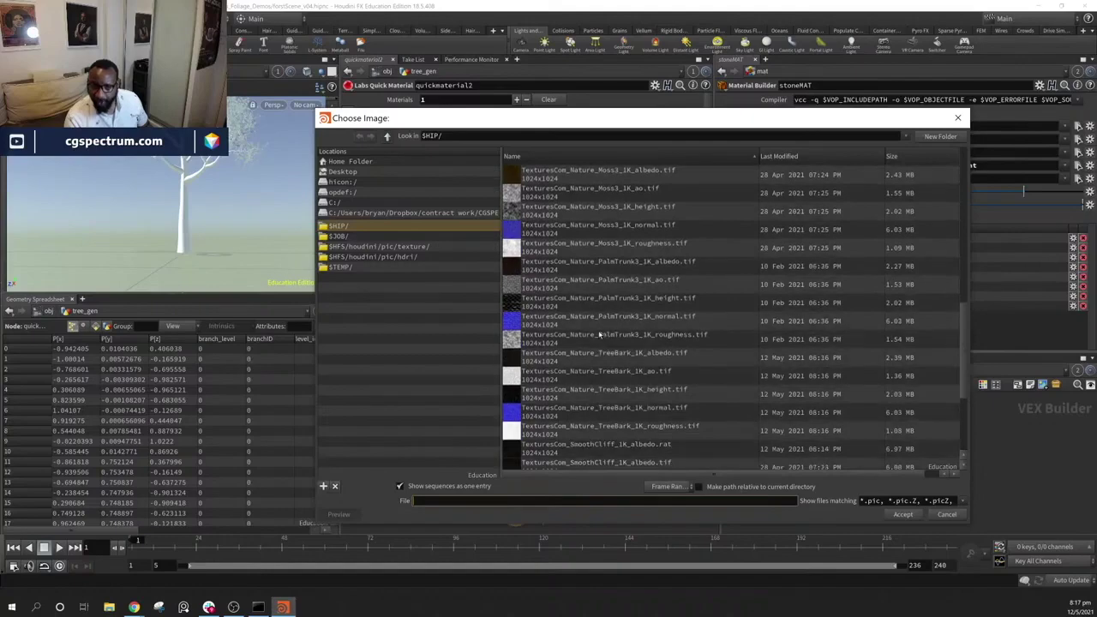
pyautogui.click(685, 343)
pyautogui.click(651, 358)
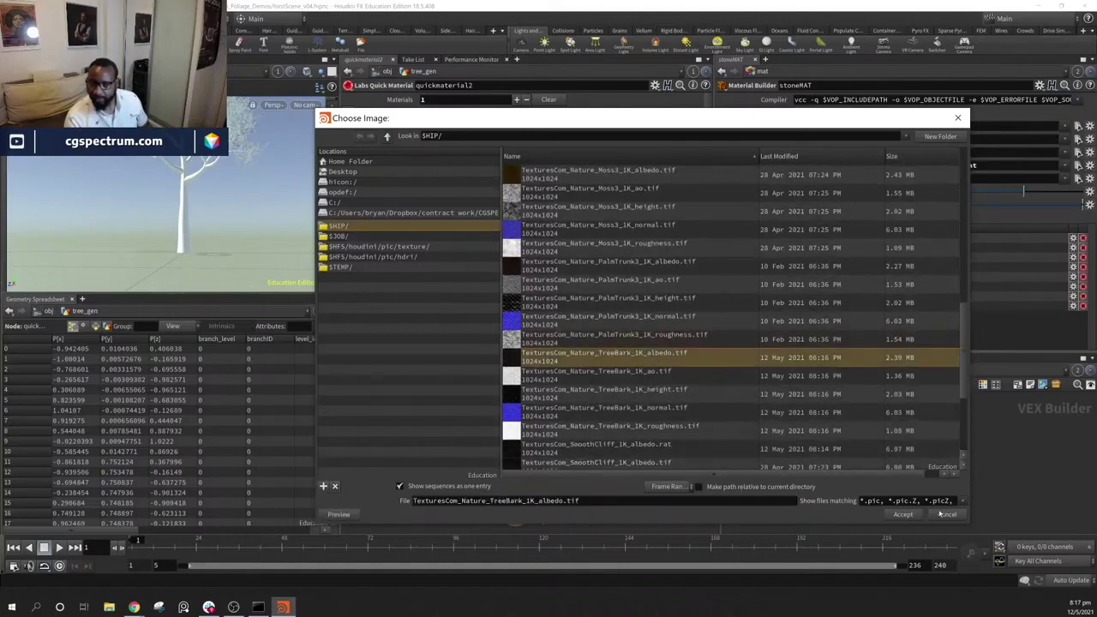
pyautogui.click(903, 514)
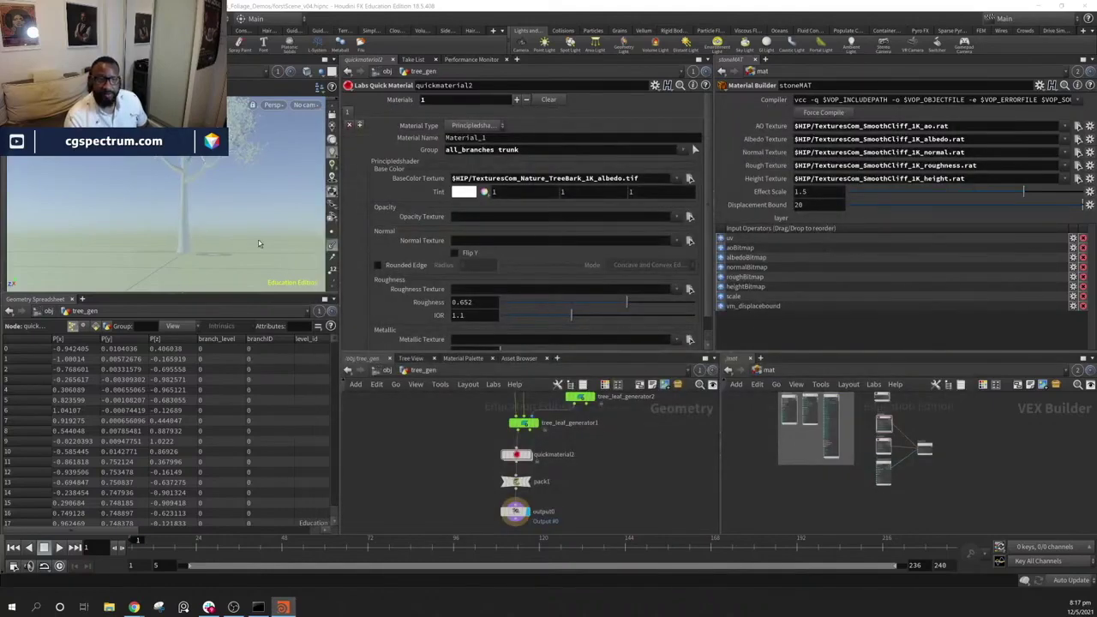
# Examine the trunk up close and check the viewport's background display options without changing them
pyautogui.moveTo(219, 213); pyautogui.dragTo(392, 247, button='right')
pyautogui.moveTo(240, 210)
pyautogui.mouseDown()
pyautogui.moveTo(182, 204)
pyautogui.moveTo(236, 211)
pyautogui.mouseUp()
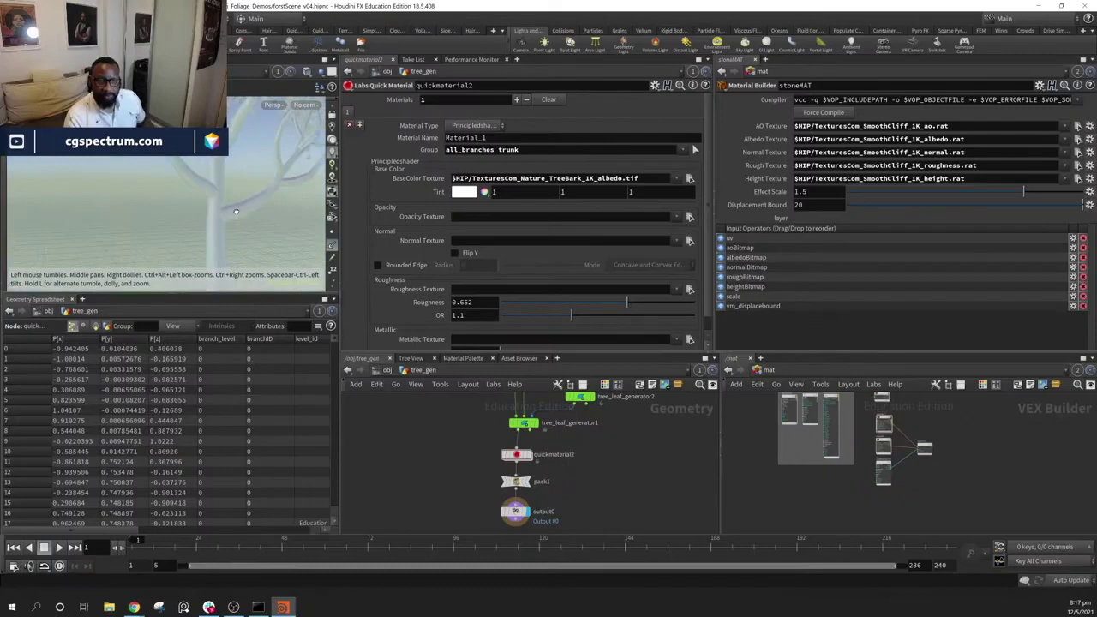
pyautogui.press('d')
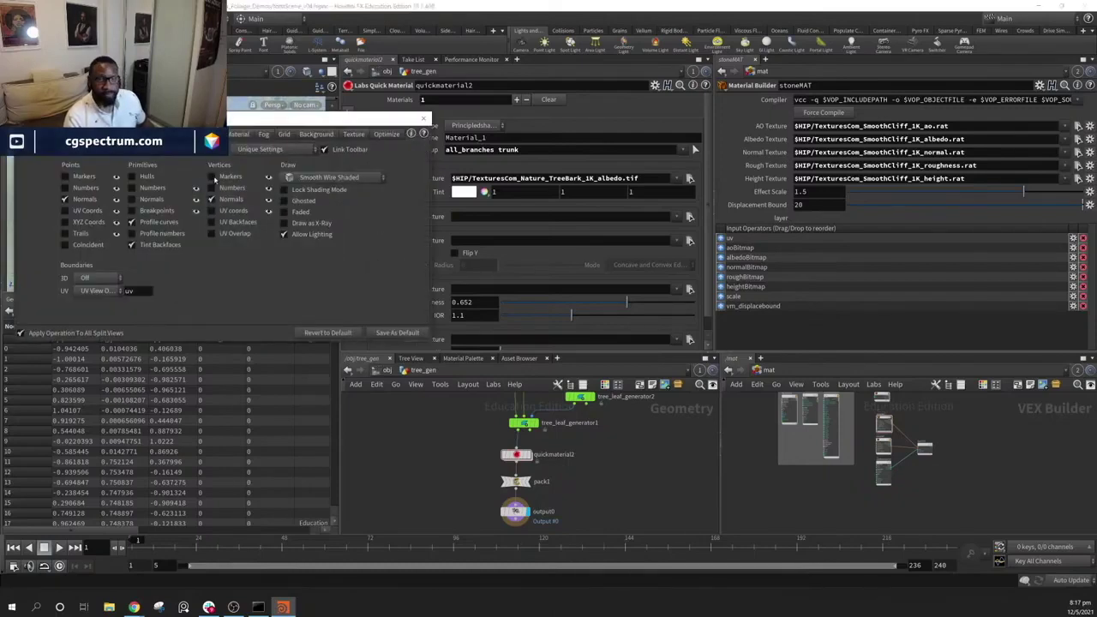
pyautogui.click(310, 136)
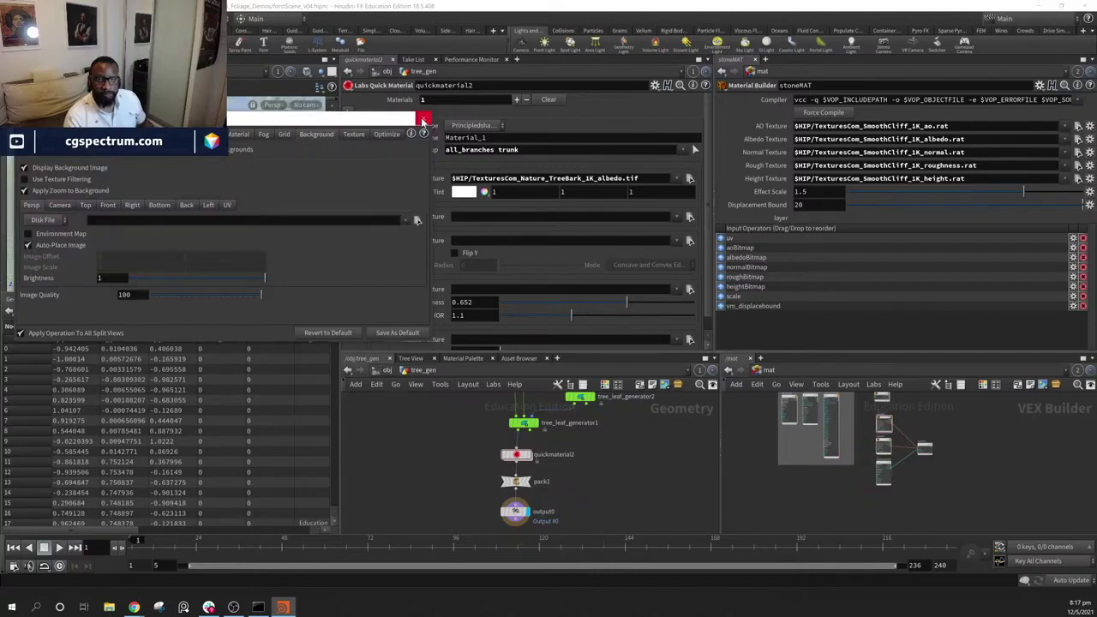
pyautogui.click(422, 119)
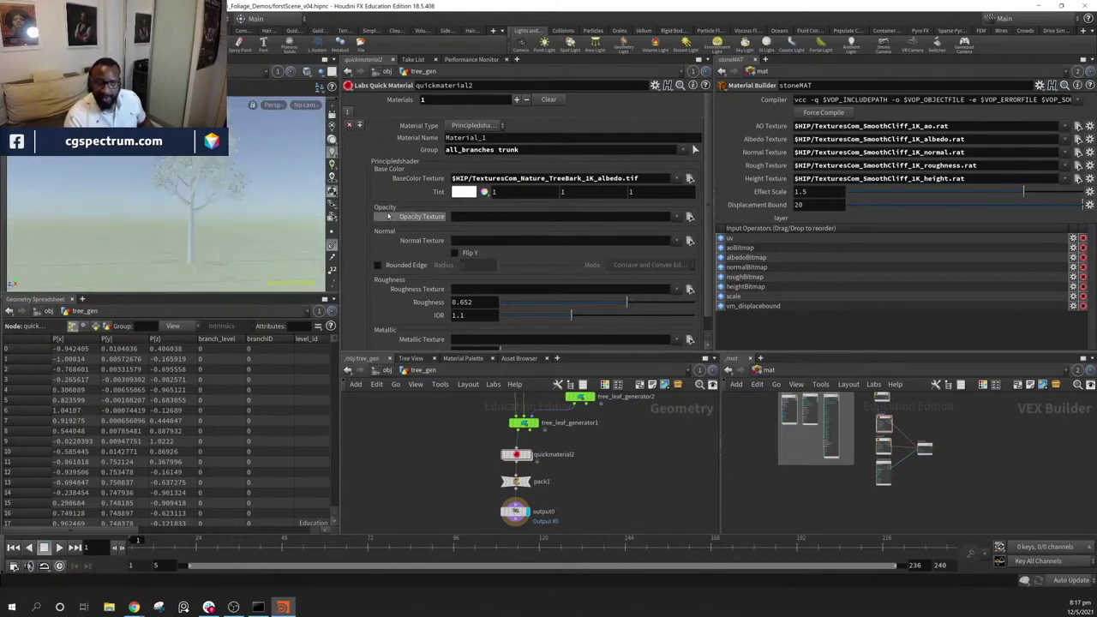
# Load TexturesCom_Nature_TreeBark_1K_normal.tif as the normal texture of quickmaterial2
pyautogui.click(690, 242)
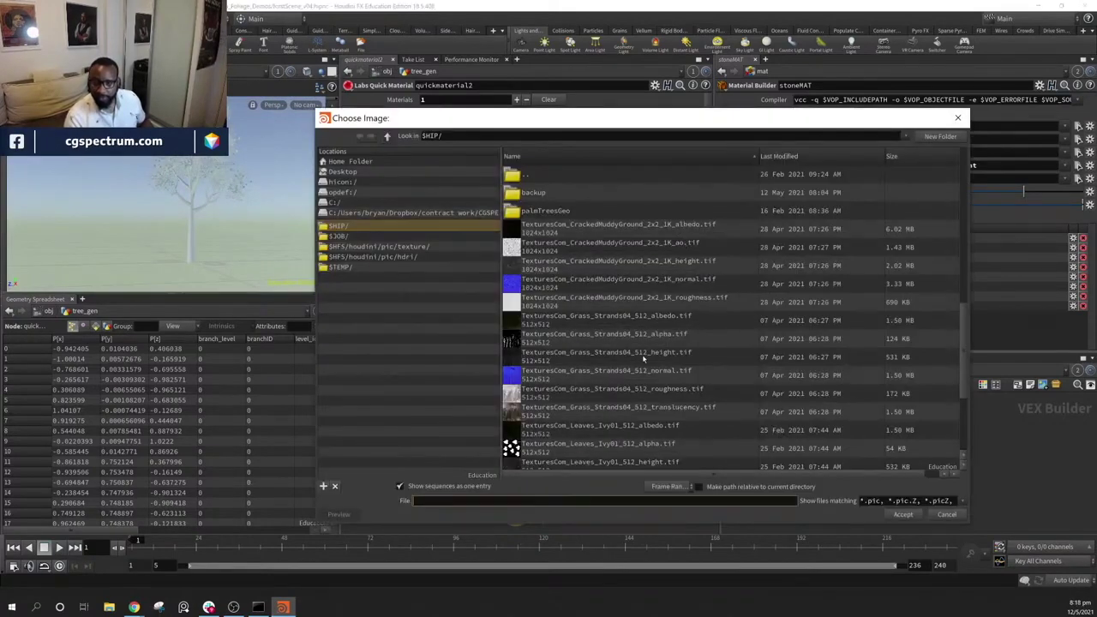
pyautogui.scroll(-5, 604, 355)
pyautogui.scroll(1, 604, 355)
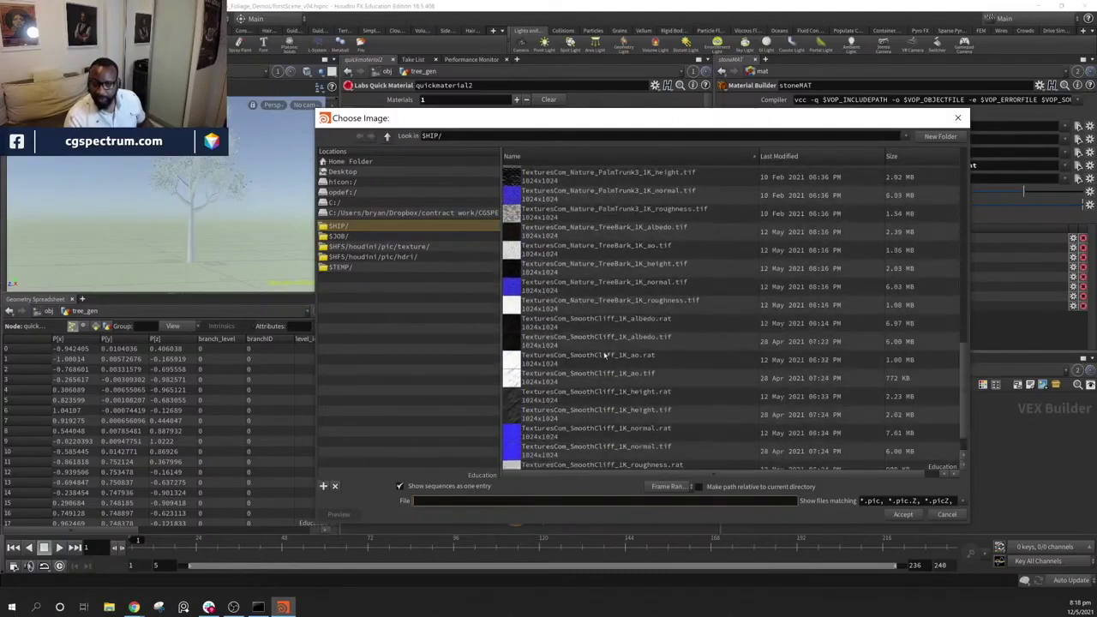
pyautogui.click(596, 286)
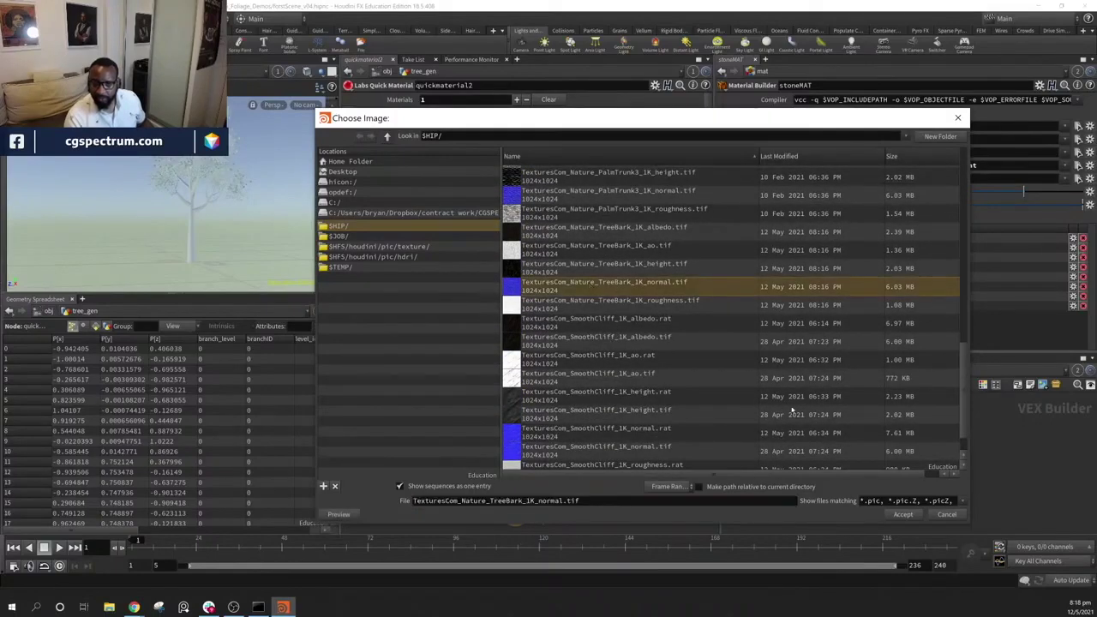
pyautogui.click(901, 514)
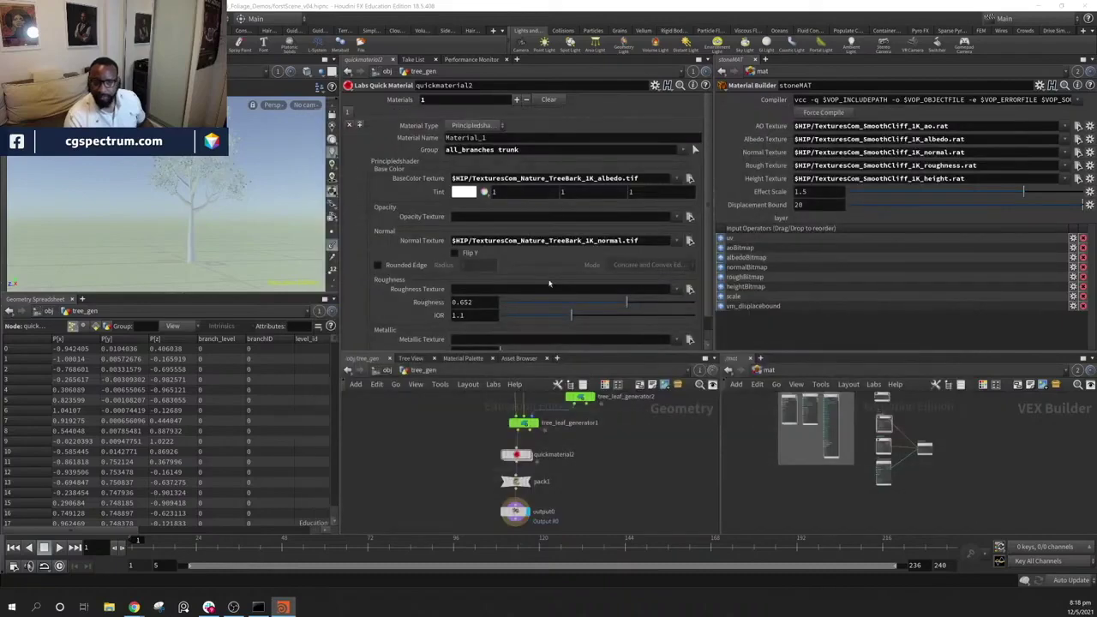
# Load TexturesCom_Nature_TreeBark_1K_roughness.tif as the roughness texture of quickmaterial2
pyautogui.scroll(-1, 484, 260)
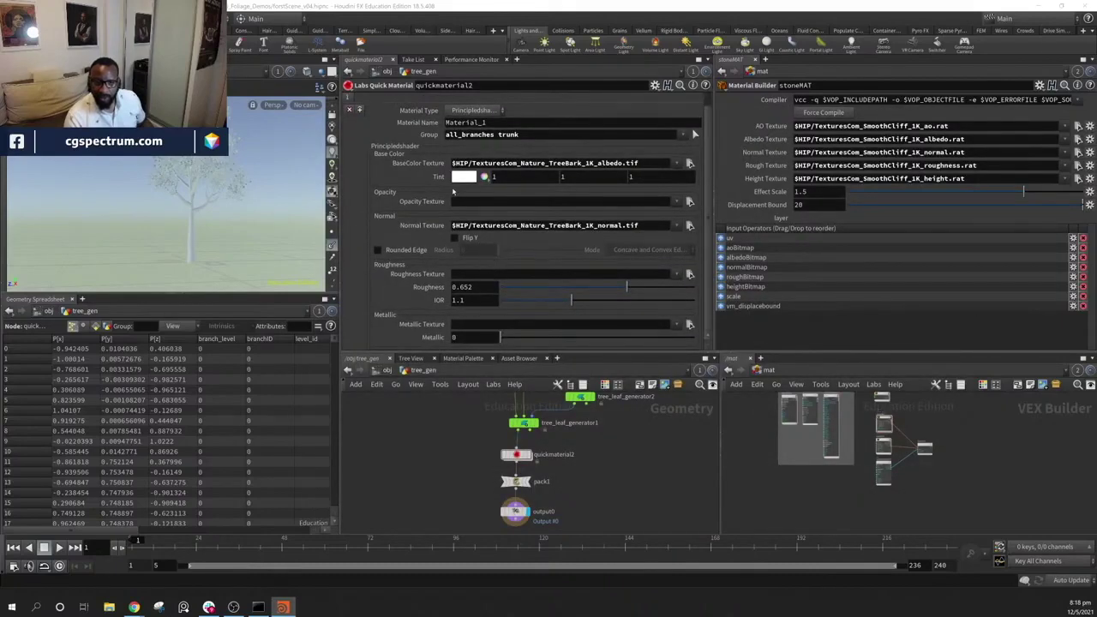
pyautogui.click(690, 274)
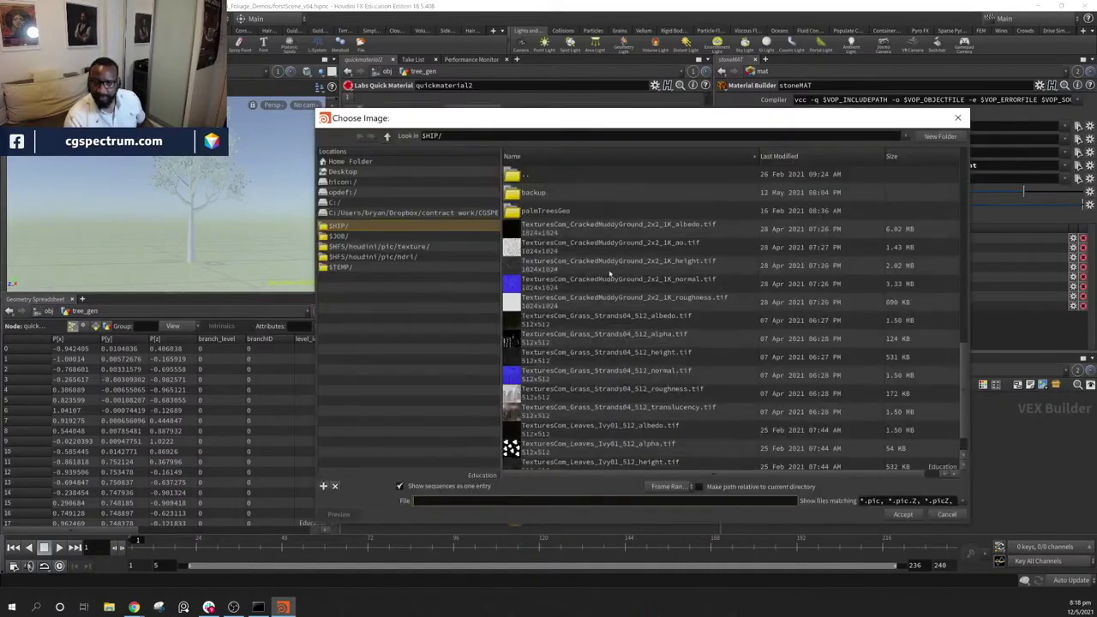
pyautogui.scroll(-10, 599, 395)
pyautogui.scroll(-5, 602, 394)
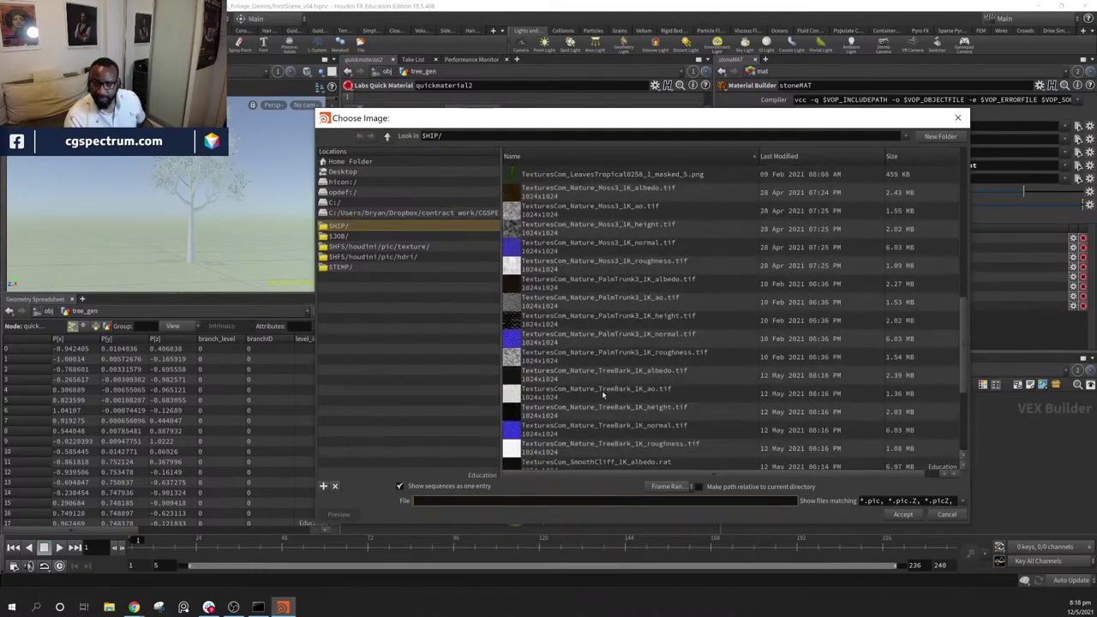
pyautogui.scroll(-1, 601, 393)
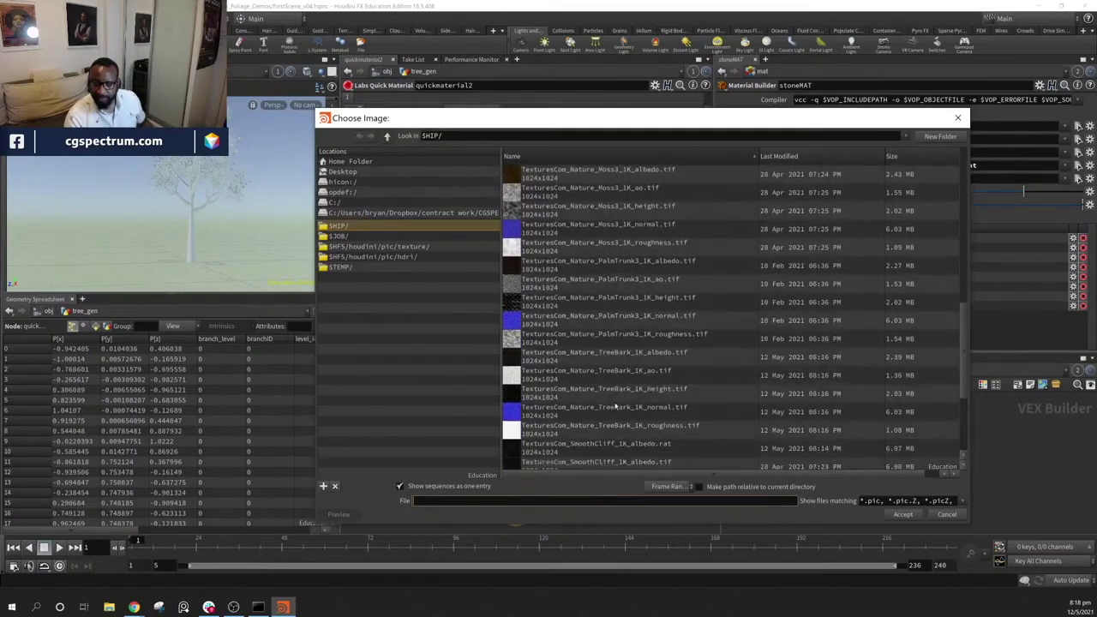
pyautogui.click(628, 429)
pyautogui.click(902, 514)
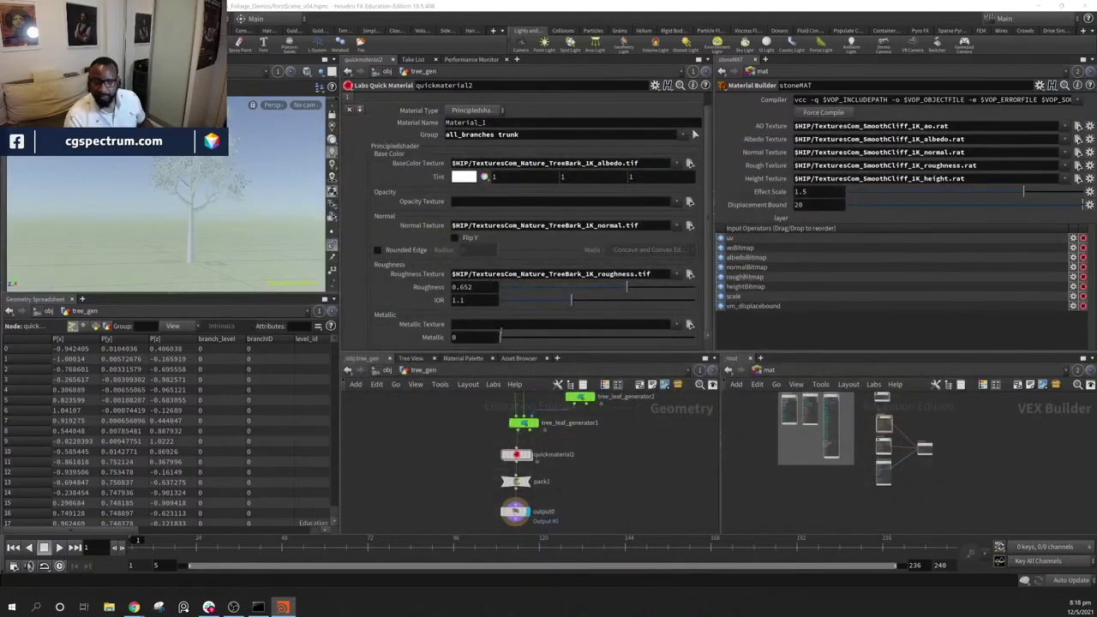
# Display the quickmaterial2 node's result in the viewport and examine the trunk and branch surfaces up close
pyautogui.moveTo(158, 206); pyautogui.dragTo(411, 226, button='right')
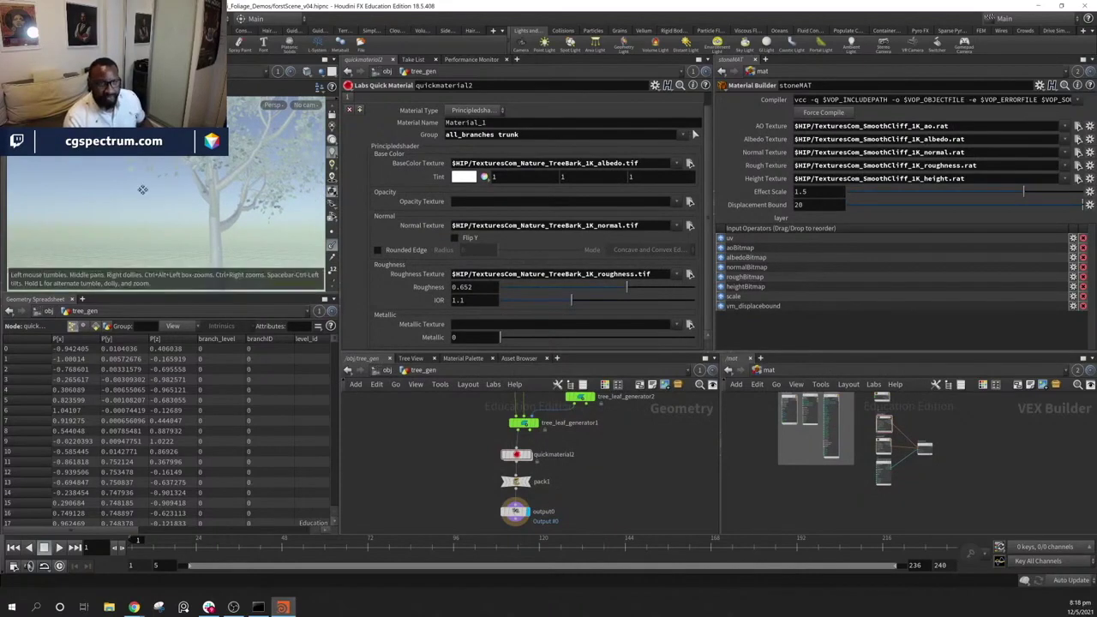
pyautogui.hotkey('space', 'h')
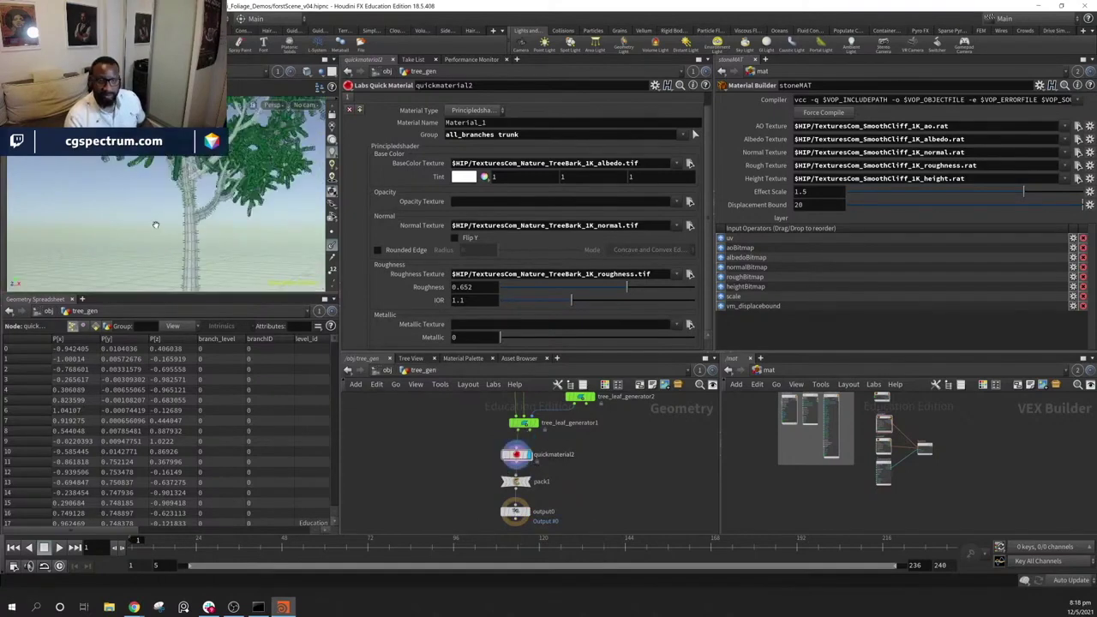
pyautogui.keyDown('alt'); pyautogui.moveTo(144, 244); pyautogui.dragTo(256, 217, button='right'); pyautogui.keyUp('alt')
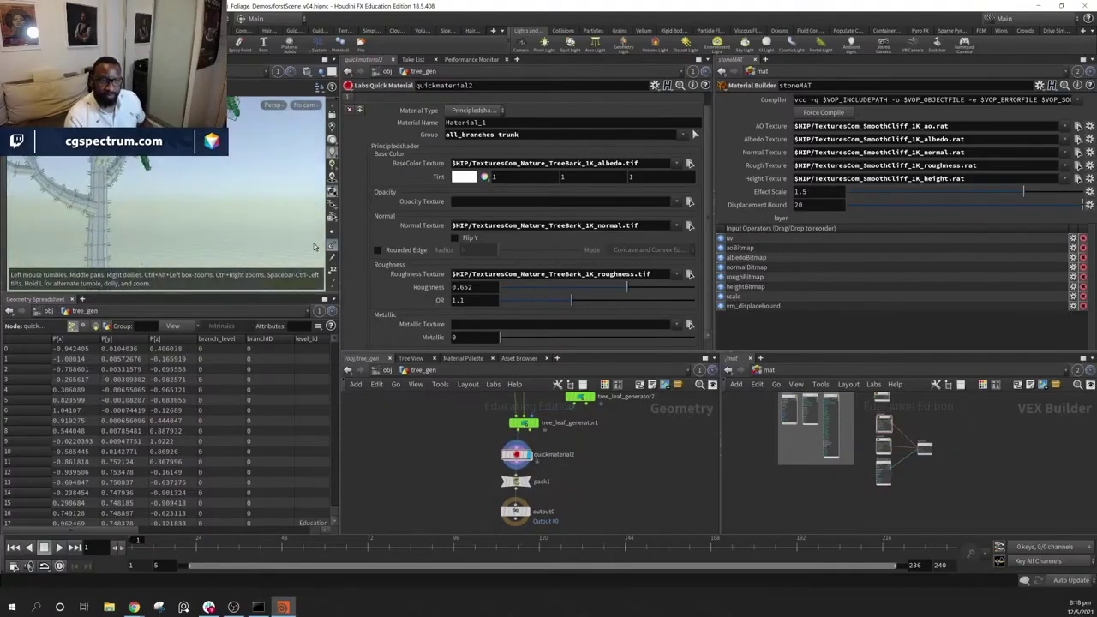
pyautogui.click(332, 193)
pyautogui.keyDown('alt'); pyautogui.moveTo(129, 210); pyautogui.dragTo(105, 213, button='right'); pyautogui.keyUp('alt')
pyautogui.moveTo(104, 213); pyautogui.dragTo(248, 168)
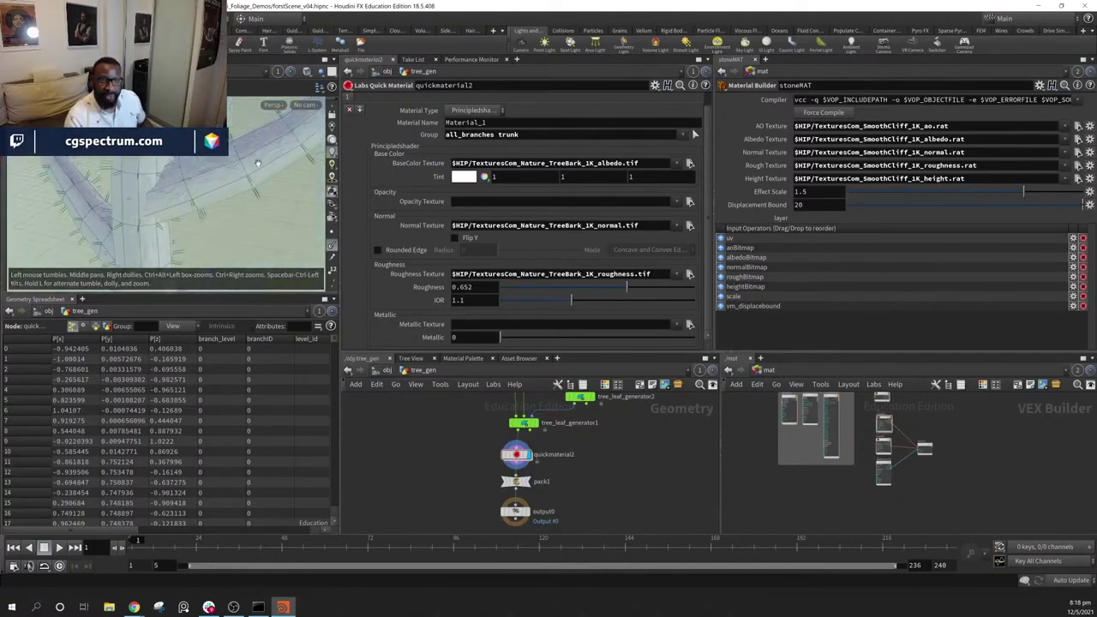
pyautogui.moveTo(162, 212); pyautogui.dragTo(176, 237)
pyautogui.moveTo(248, 176); pyautogui.dragTo(231, 206)
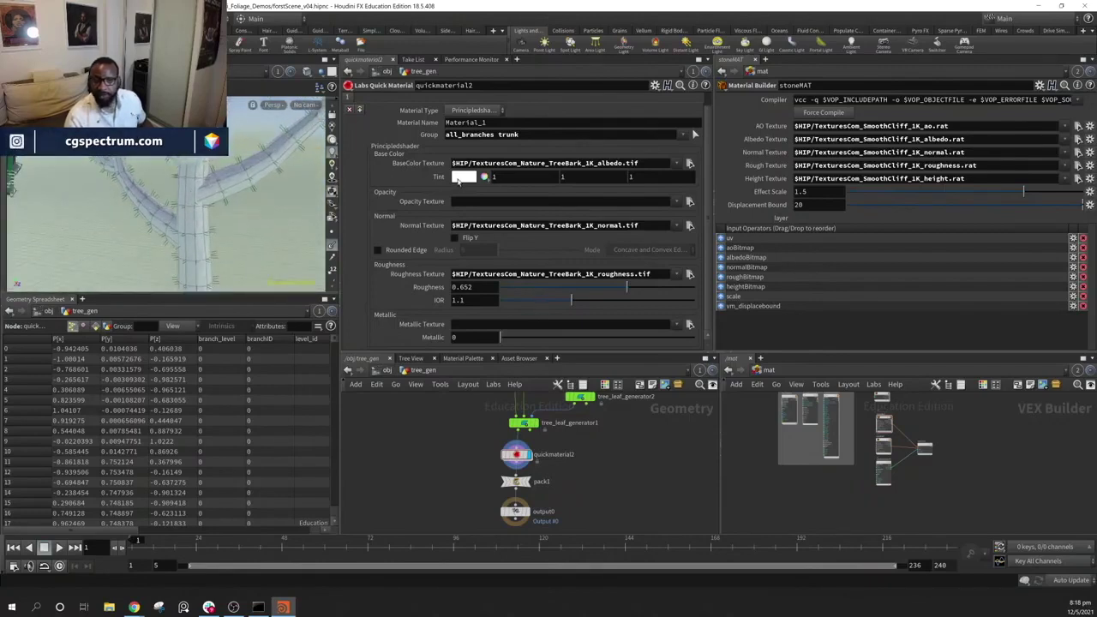
# Change the base color tint of quickmaterial2 to a pale yellow-green of 0.941004, 1, 0.775741
pyautogui.click(461, 177)
pyautogui.moveTo(554, 141)
pyautogui.mouseDown()
pyautogui.moveTo(571, 134)
pyautogui.moveTo(560, 143)
pyautogui.mouseUp()
pyautogui.click(832, 49)
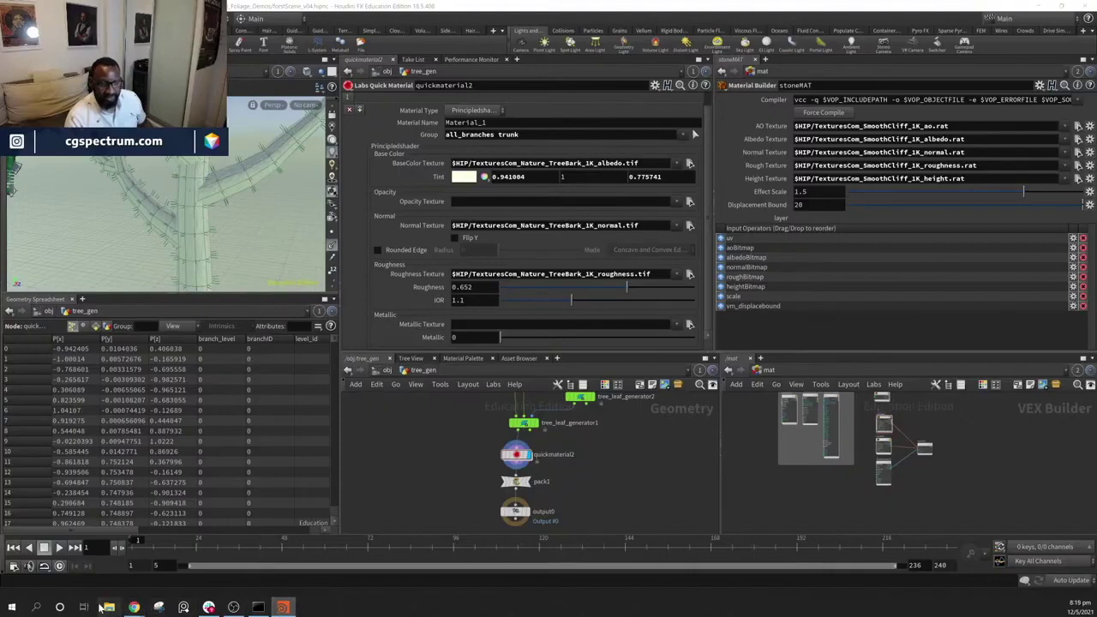
# Switch to File Explorer and open CGSPECTRUM > PROJECTS > STREAM > houdini_Foliage_Demos to find the TreeBark texture files
pyautogui.click(108, 608)
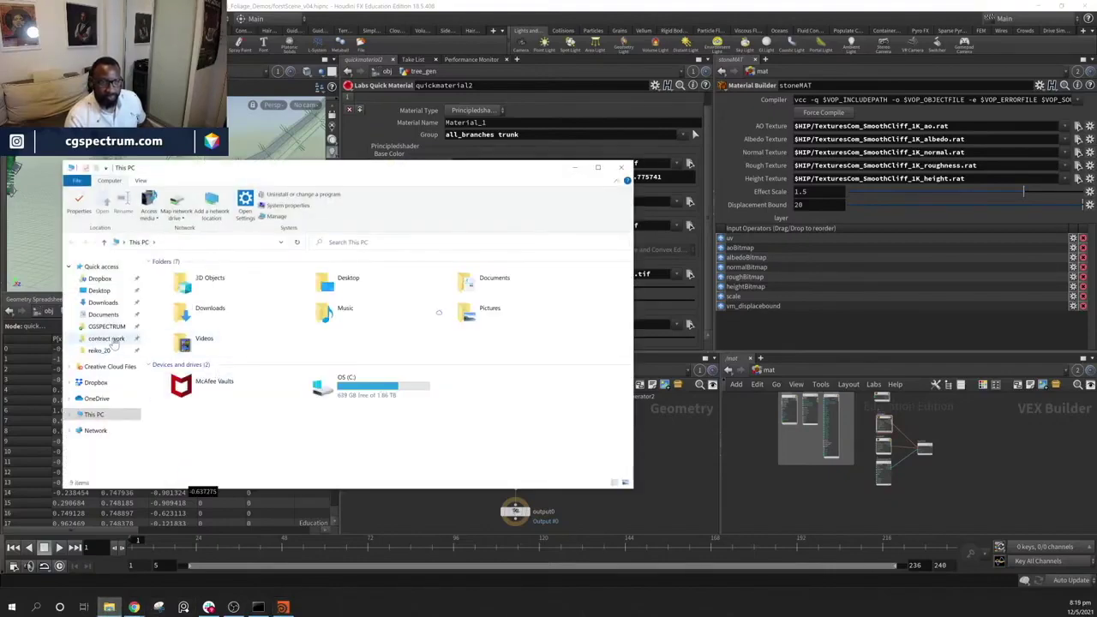
pyautogui.click(124, 330)
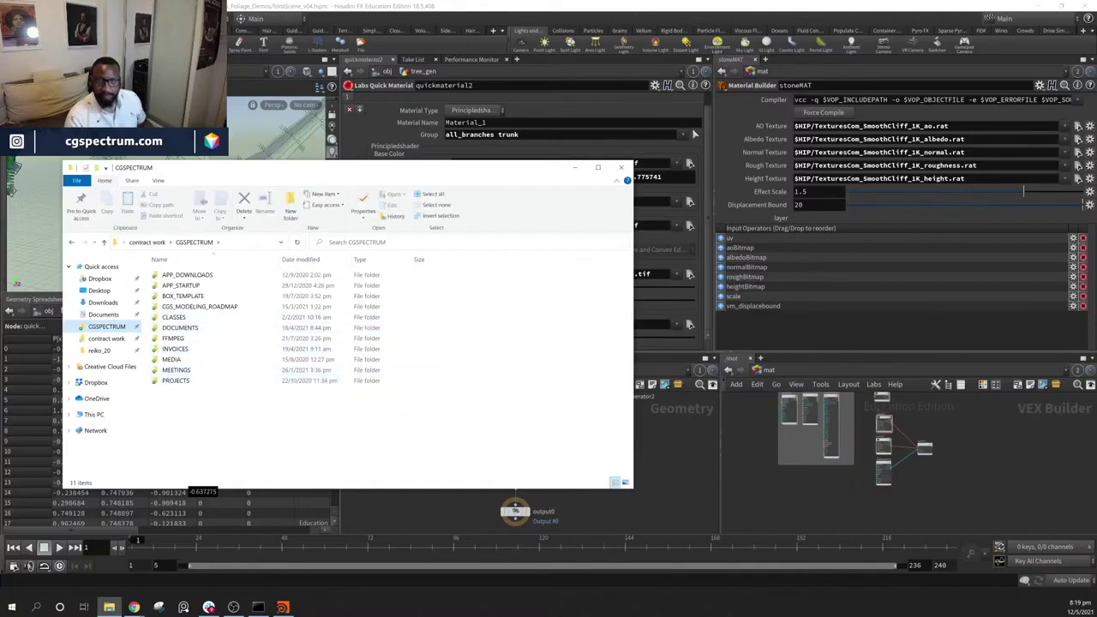
pyautogui.moveTo(521, 174); pyautogui.dragTo(460, 319)
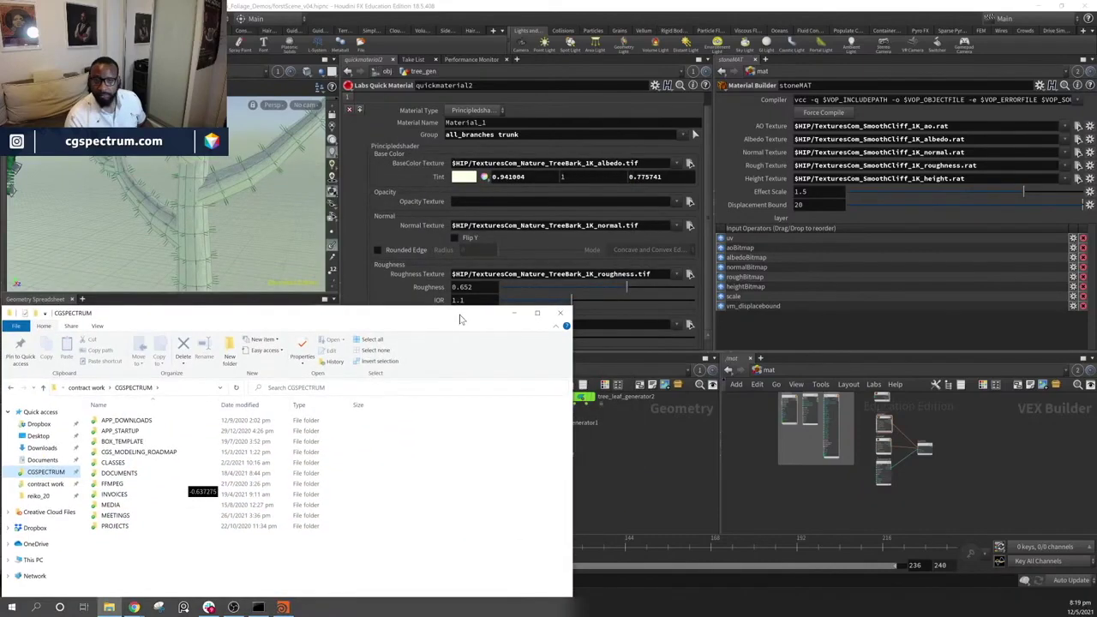
pyautogui.moveTo(459, 319); pyautogui.dragTo(556, 200)
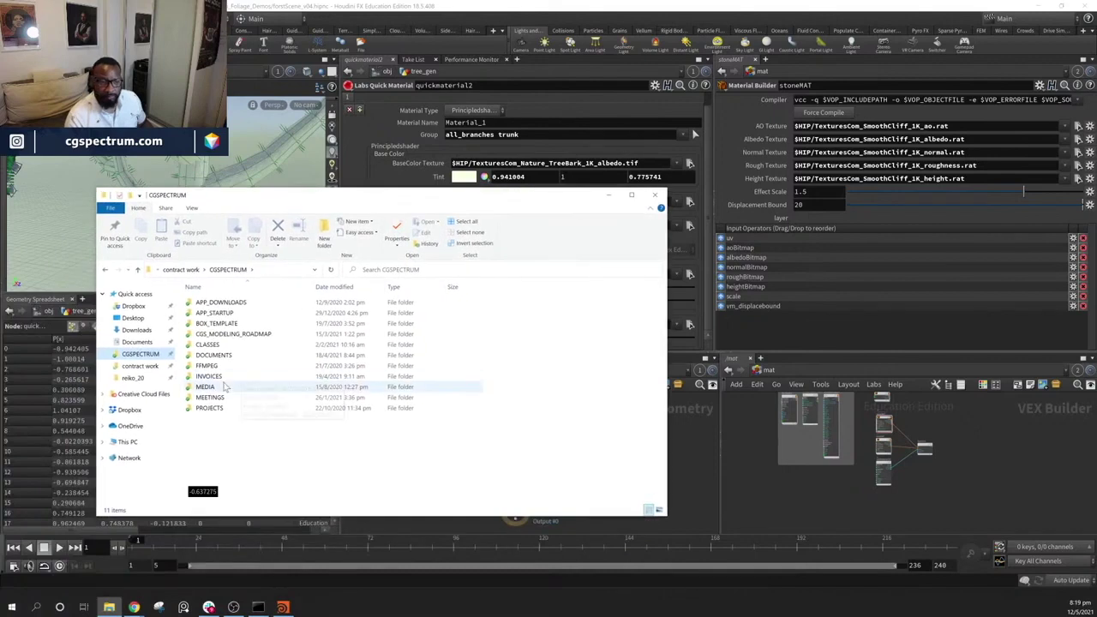
pyautogui.doubleClick(210, 408)
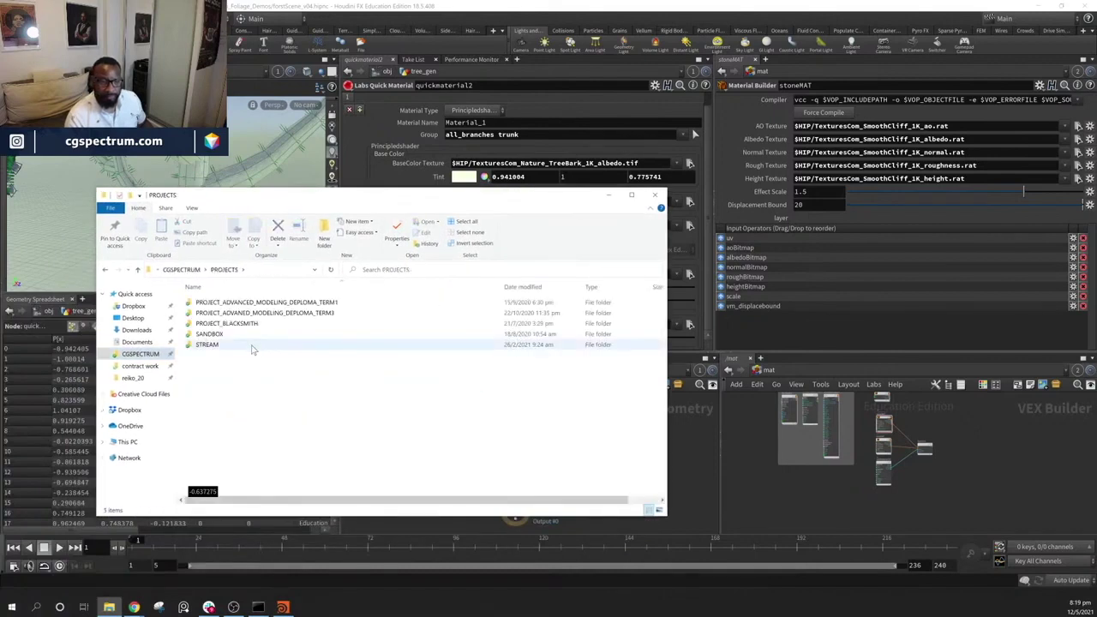
pyautogui.doubleClick(253, 346)
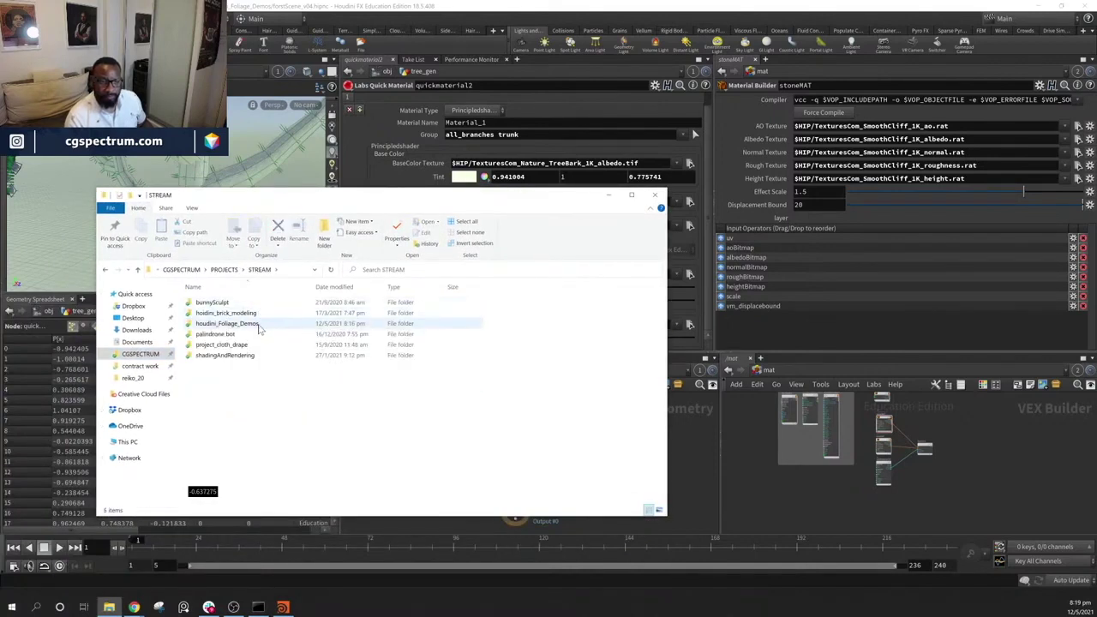
pyautogui.doubleClick(257, 326)
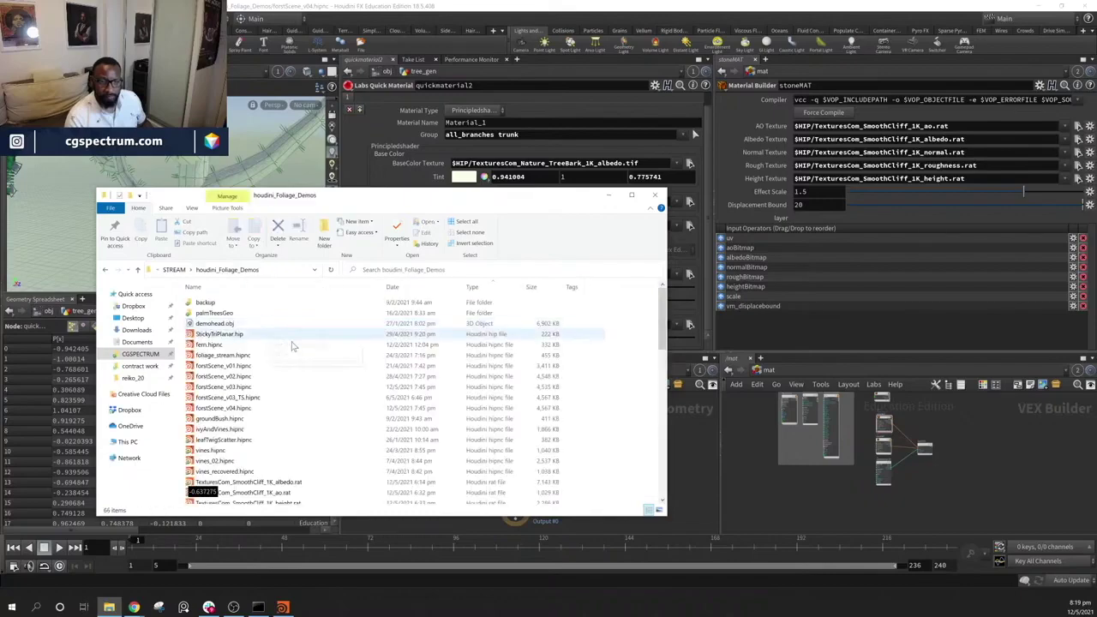
pyautogui.scroll(-12, 324, 450)
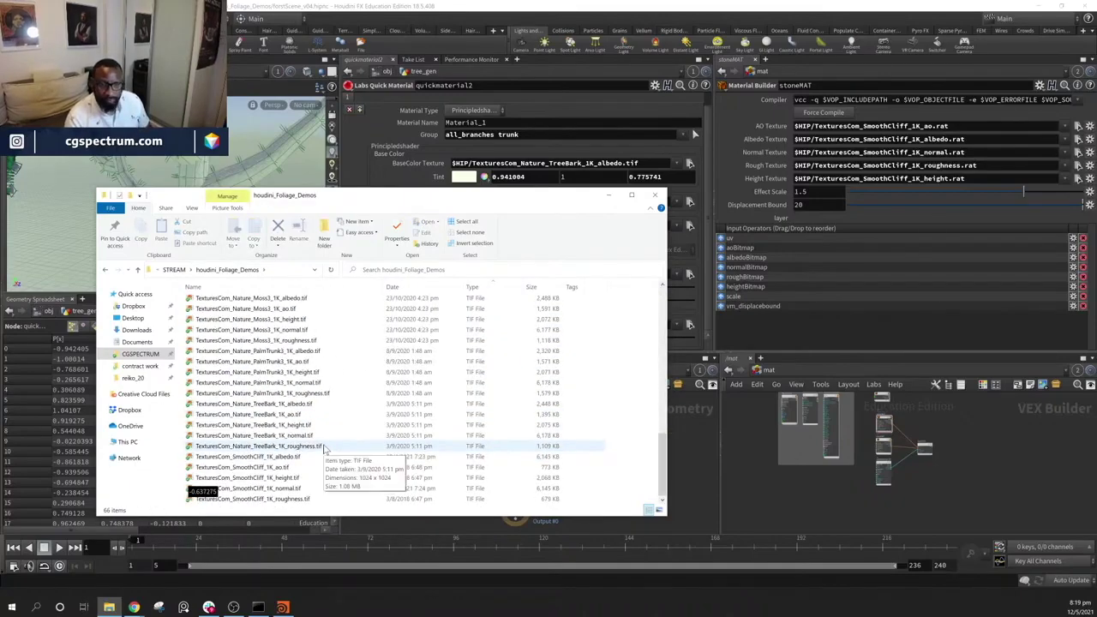
# Inspect the TexturesCom_Nature_TreeBark_1K albedo and ao images, then return to Houdini
pyautogui.doubleClick(314, 408)
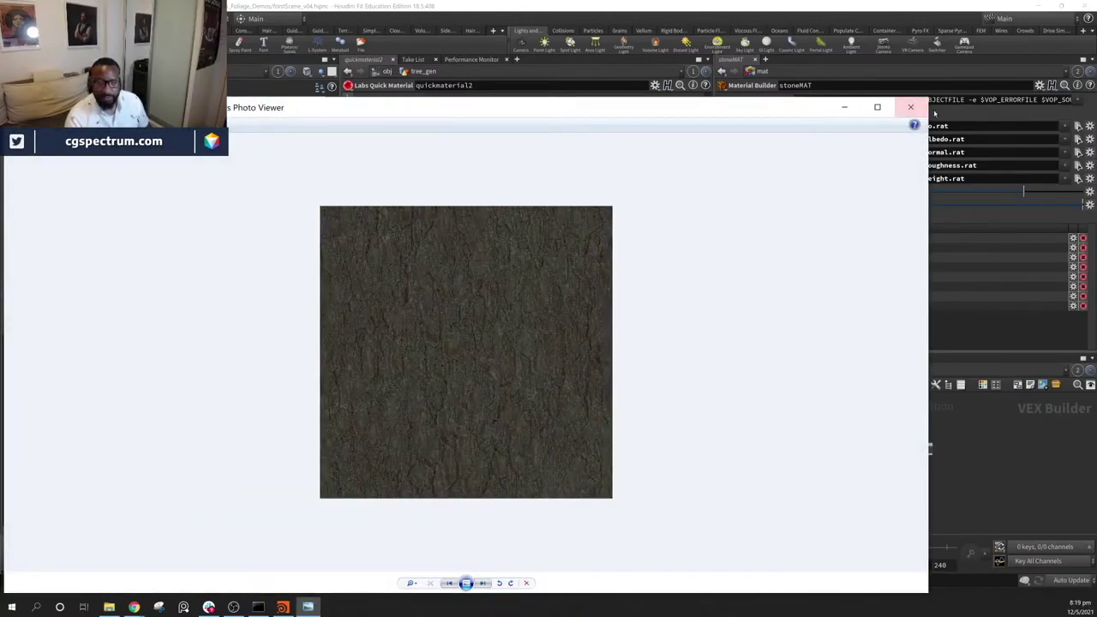
pyautogui.click(911, 110)
pyautogui.doubleClick(305, 415)
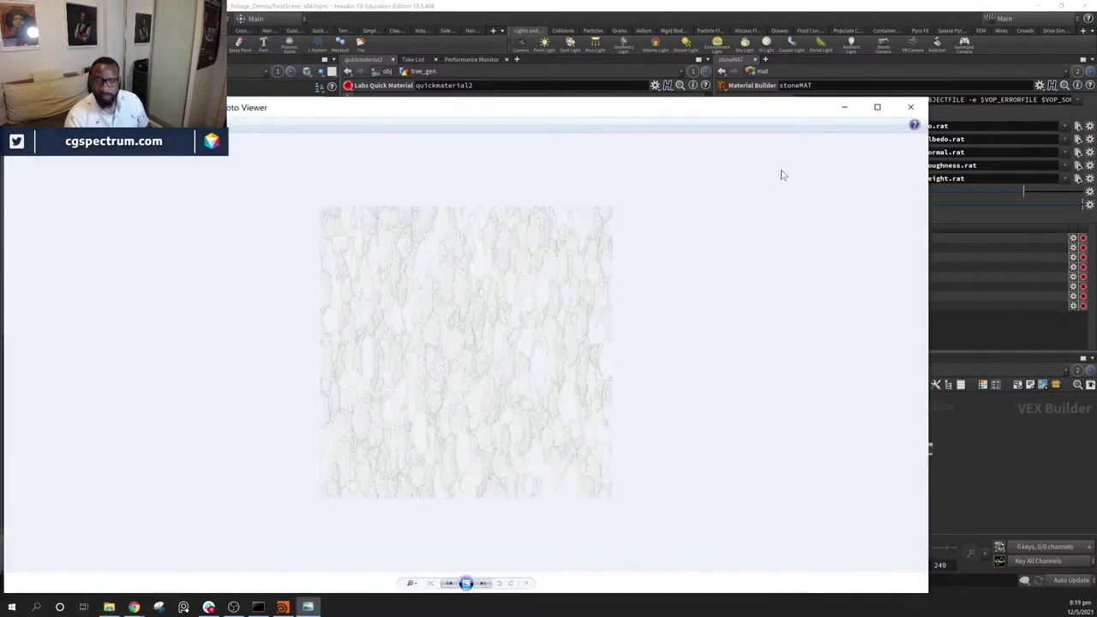
pyautogui.click(911, 108)
pyautogui.click(648, 192)
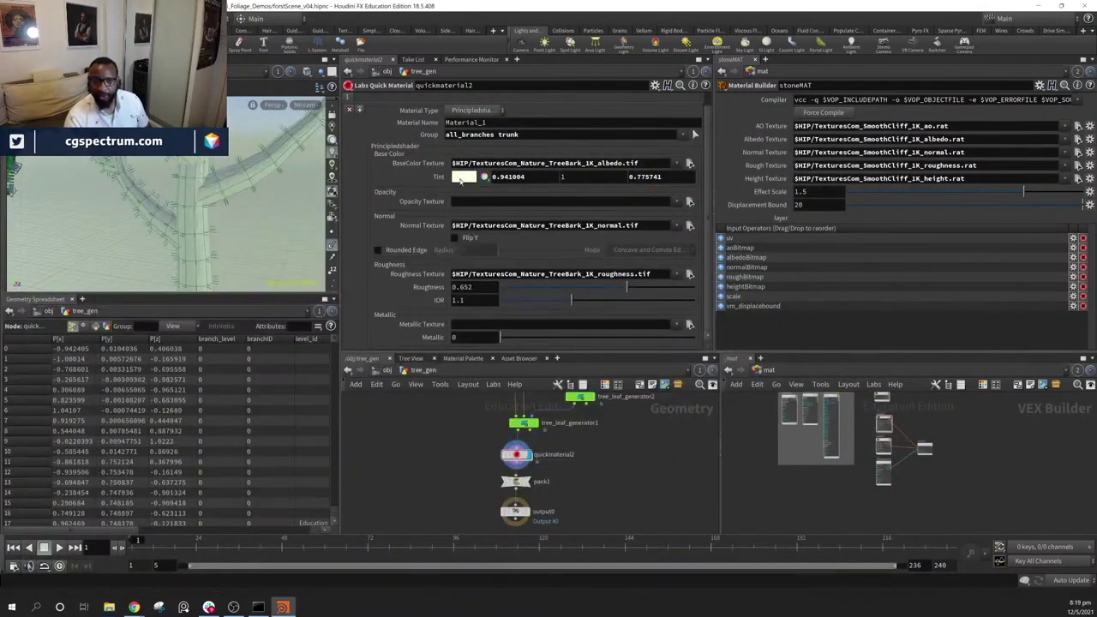
# Set the base color tint of quickmaterial2 to pure white, 1, 1, 1
pyautogui.click(457, 180)
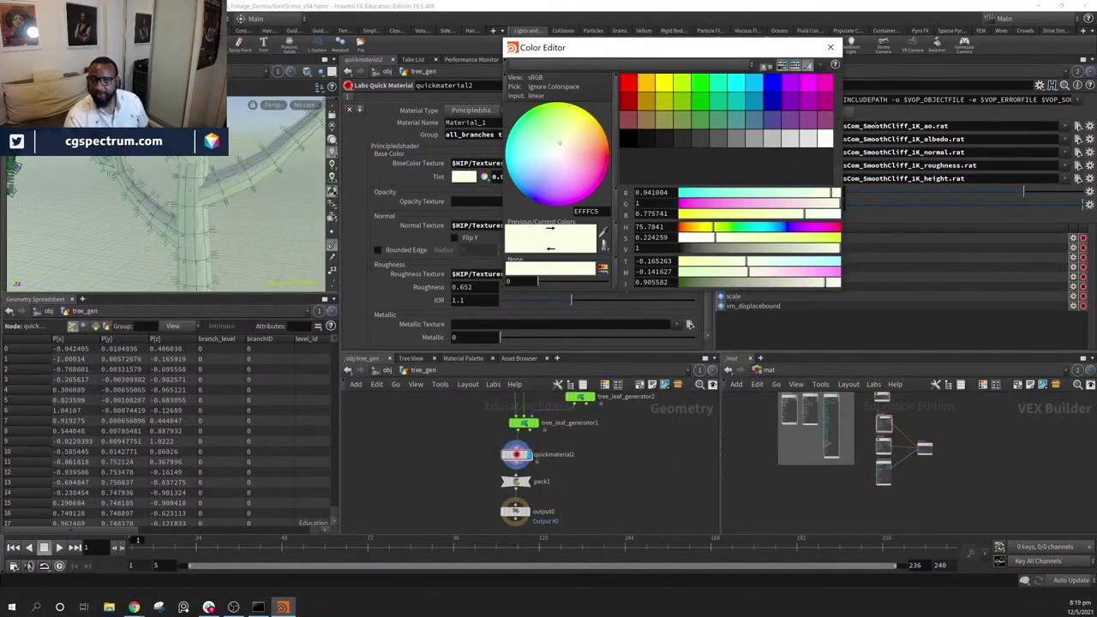
pyautogui.click(825, 138)
pyautogui.click(830, 47)
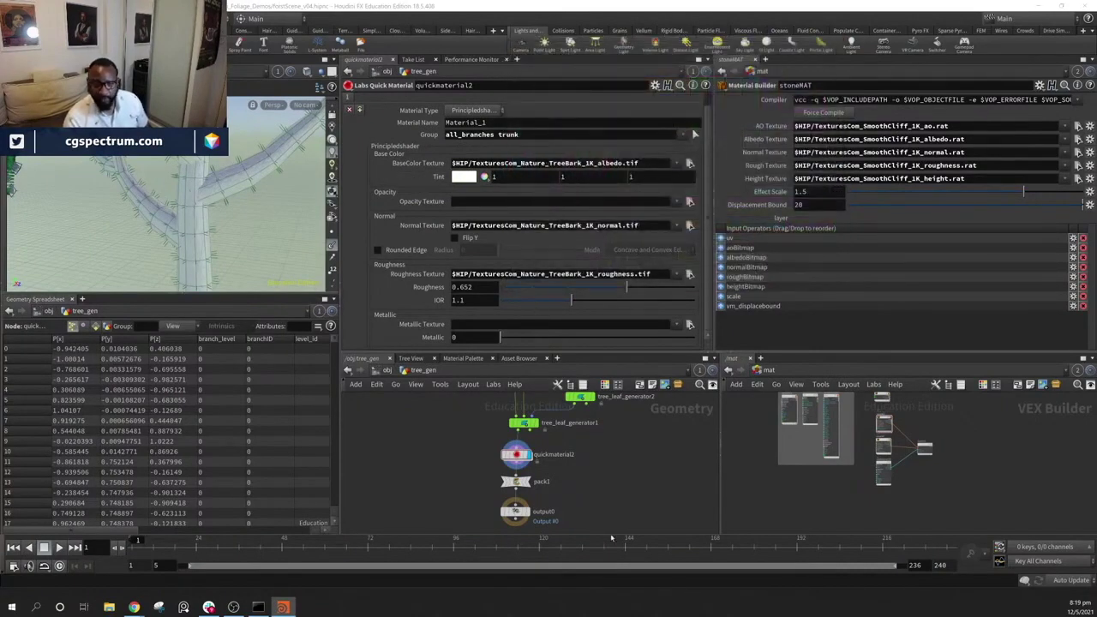
# Return to the object level and turn on the display of the trees object
pyautogui.click(387, 369)
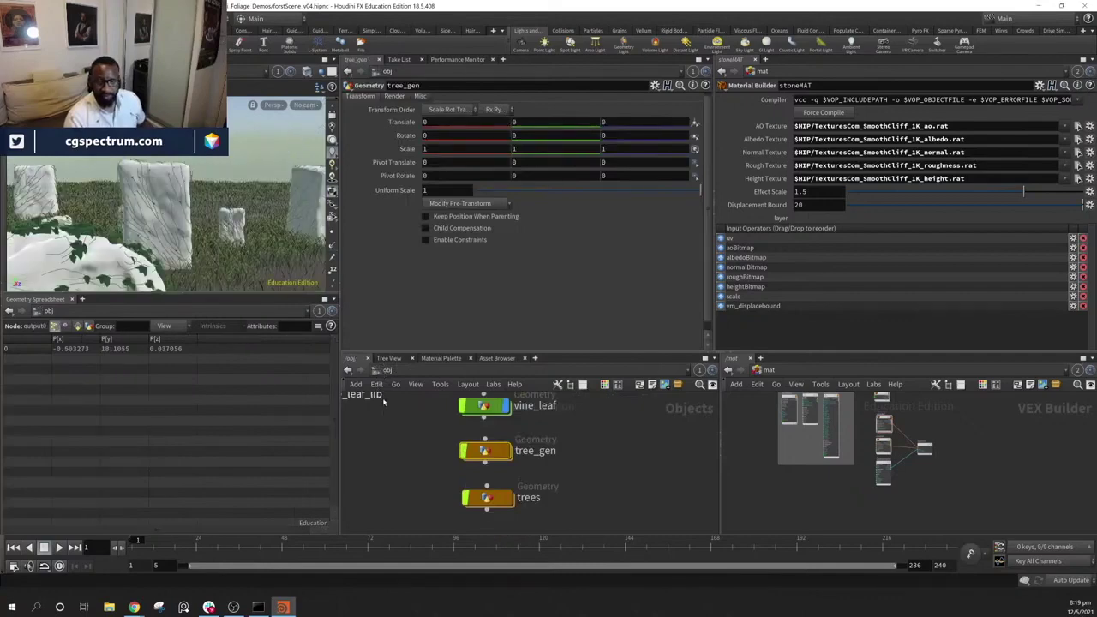
pyautogui.keyDown('alt'); pyautogui.moveTo(257, 224); pyautogui.dragTo(119, 185); pyautogui.keyUp('alt')
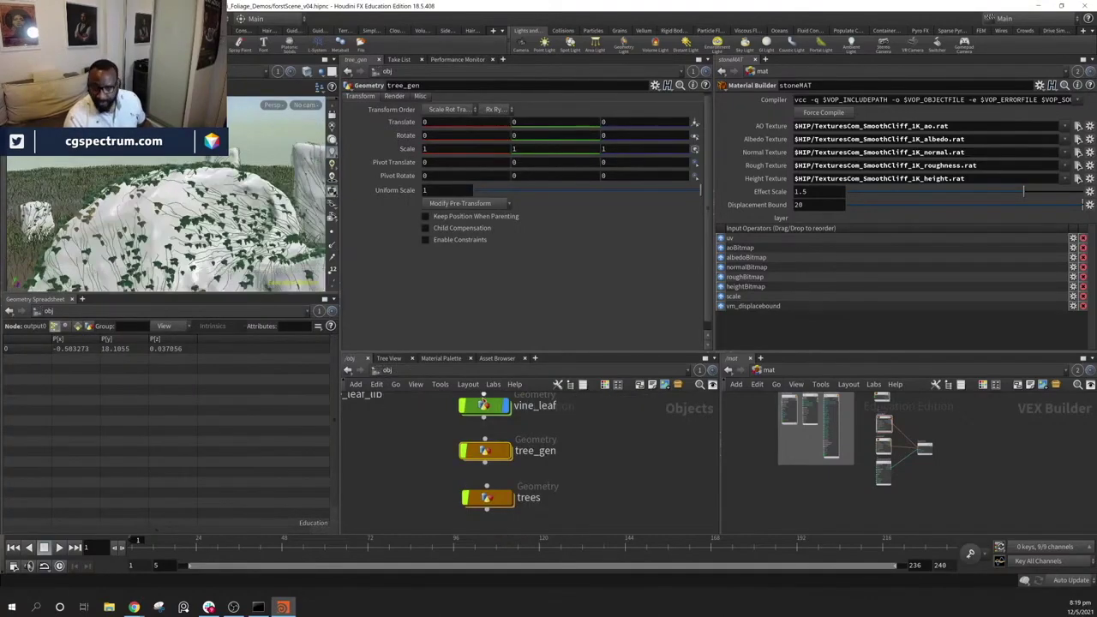
pyautogui.moveTo(605, 447); pyautogui.dragTo(613, 452, button='middle')
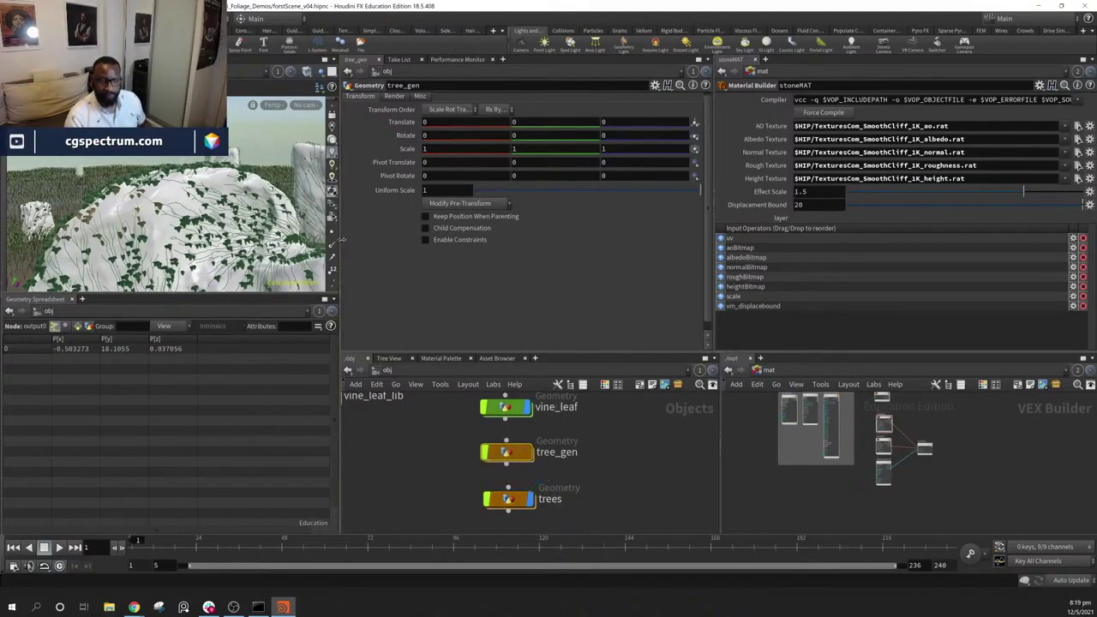
# Widen the viewport pane and examine the scattered trees around the stones and ground
pyautogui.moveTo(338, 239); pyautogui.dragTo(648, 240)
pyautogui.moveTo(480, 186); pyautogui.dragTo(280, 176, button='right')
pyautogui.scroll(-5, 280, 176)
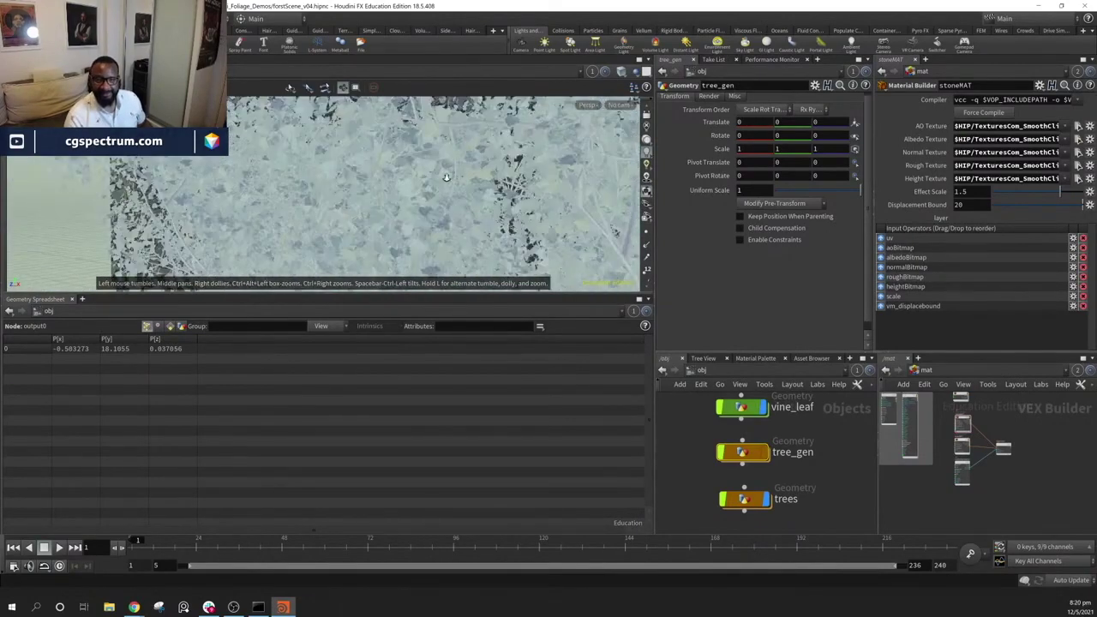
pyautogui.scroll(-6, 455, 203)
pyautogui.moveTo(311, 161); pyautogui.dragTo(455, 192)
pyautogui.moveTo(187, 186); pyautogui.dragTo(522, 222)
pyautogui.moveTo(716, 301); pyautogui.dragTo(665, 222, button='right')
pyautogui.moveTo(418, 214); pyautogui.dragTo(344, 214, button='middle')
pyautogui.moveTo(344, 212); pyautogui.dragTo(393, 259)
# Switch to the render view and examine the rendered forest scene around the ivy-covered boulder
pyautogui.hotkey('ctrl', 'pagedown')
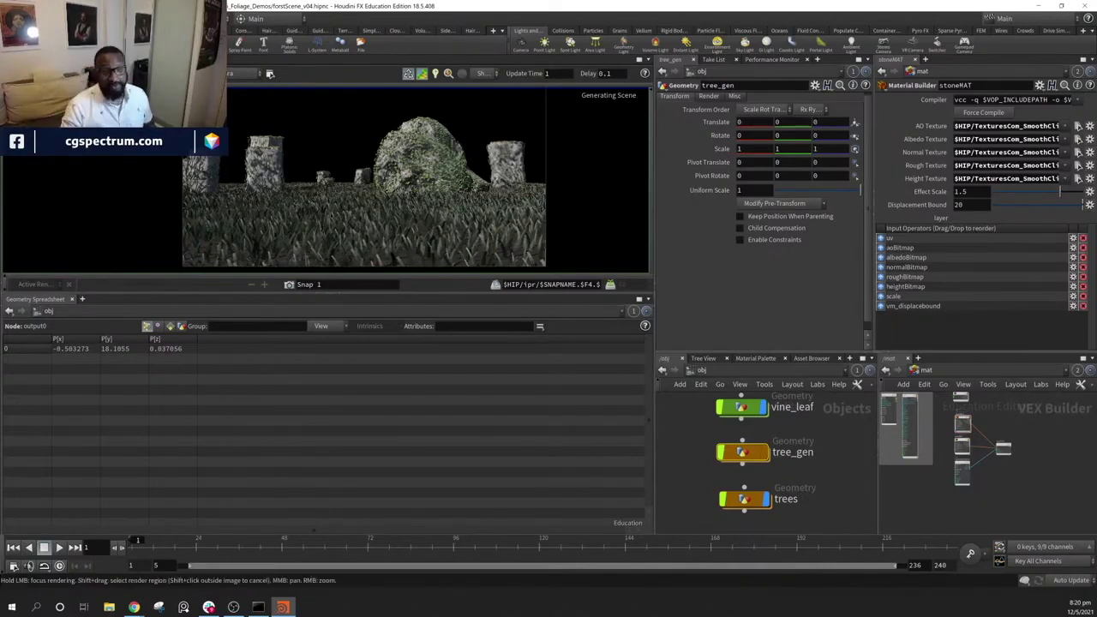
pyautogui.scroll(-1, 400, 175)
pyautogui.moveTo(400, 175); pyautogui.dragTo(386, 198, button='middle')
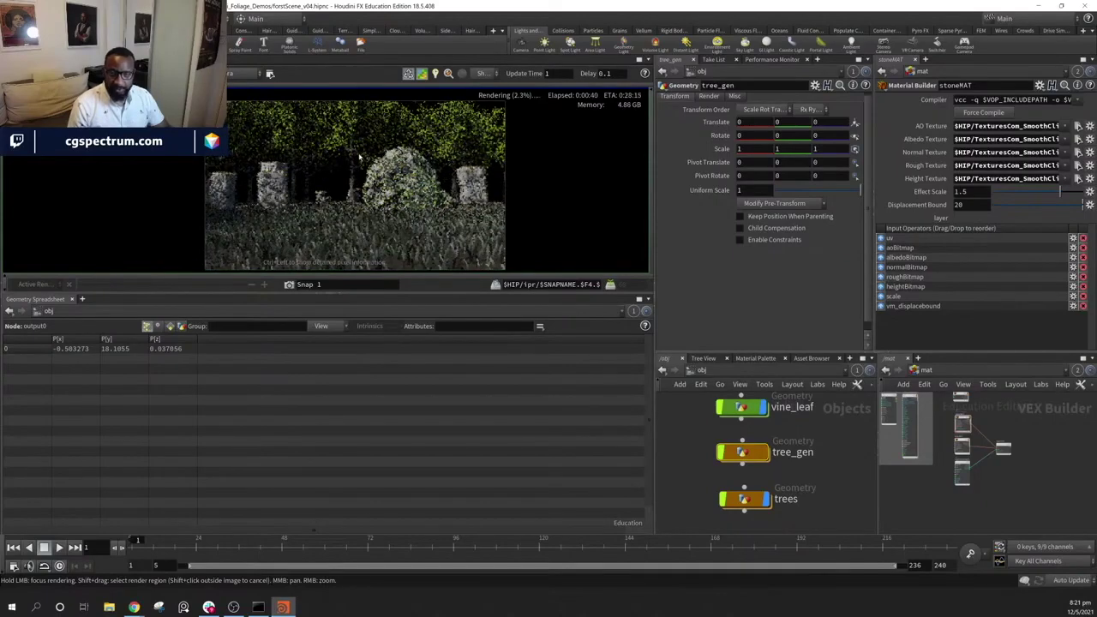
pyautogui.scroll(3, 352, 155)
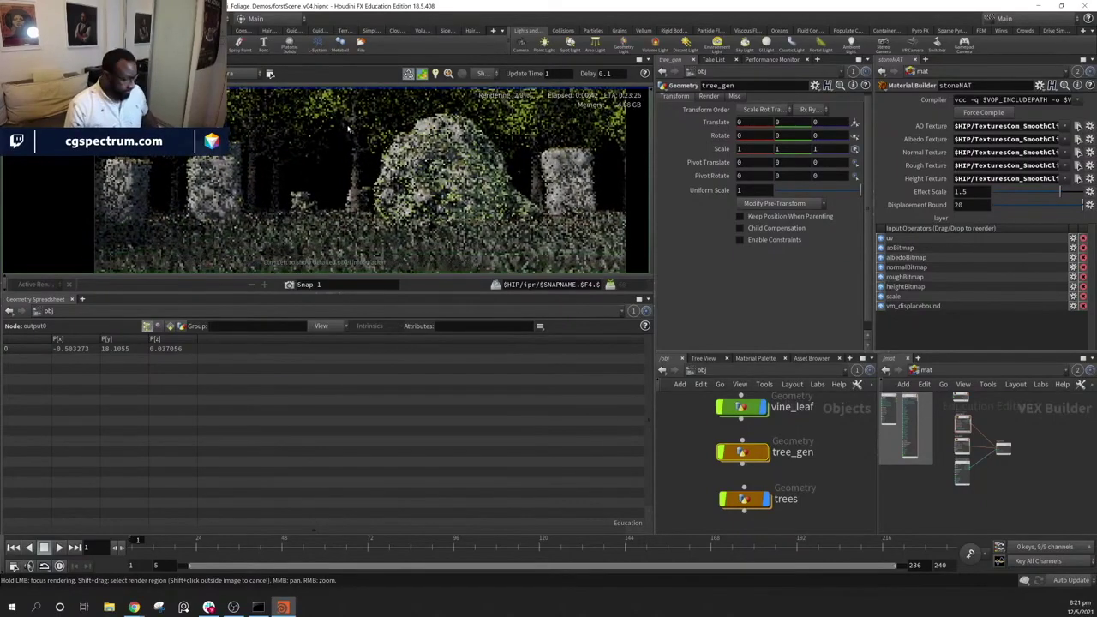
# Limit the render to a region around the tree trunk beside the boulder and examine the bark as it refines
pyautogui.keyDown('shift'); pyautogui.moveTo(334, 112); pyautogui.dragTo(390, 229); pyautogui.keyUp('shift')
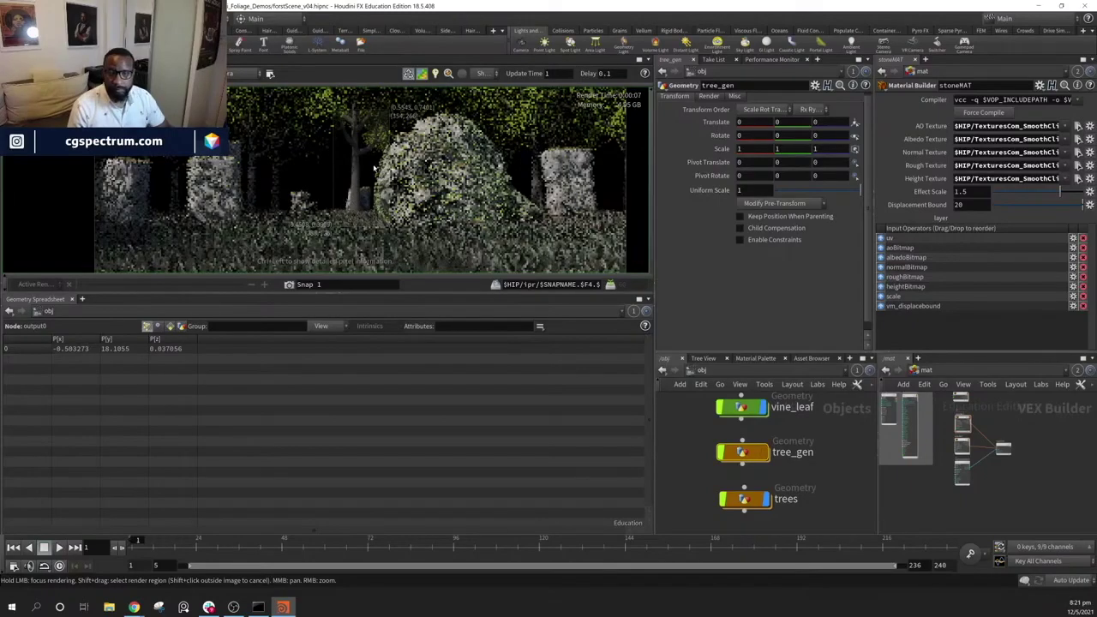
pyautogui.moveTo(331, 95)
pyautogui.mouseDown(button='middle')
pyautogui.moveTo(326, 143)
pyautogui.moveTo(328, 117)
pyautogui.mouseUp(button='middle')
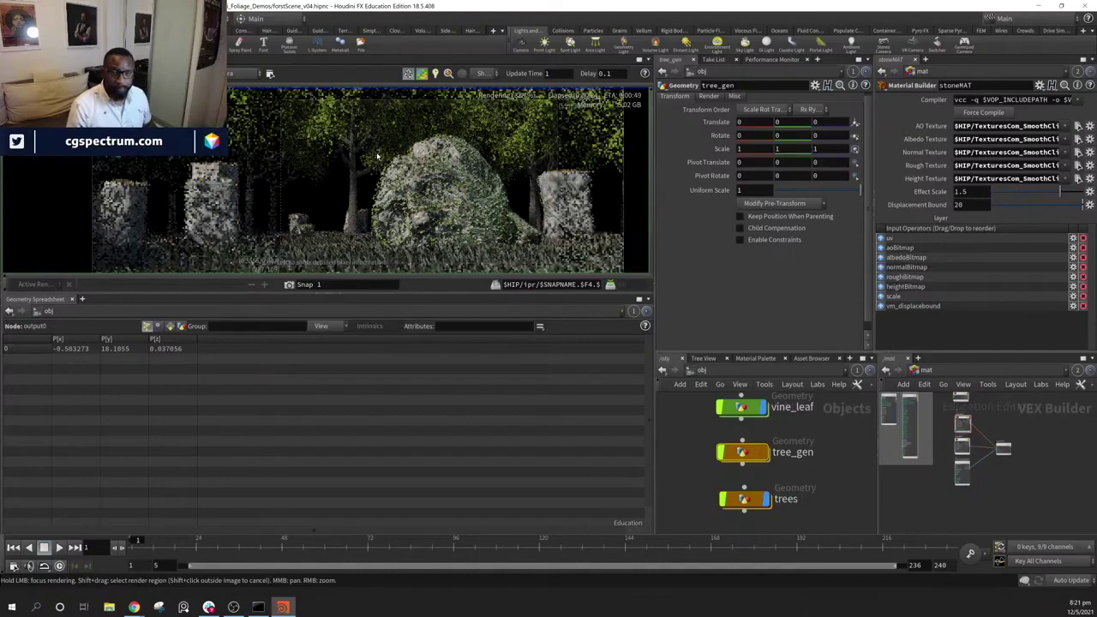
pyautogui.moveTo(387, 138); pyautogui.dragTo(424, 152, button='middle')
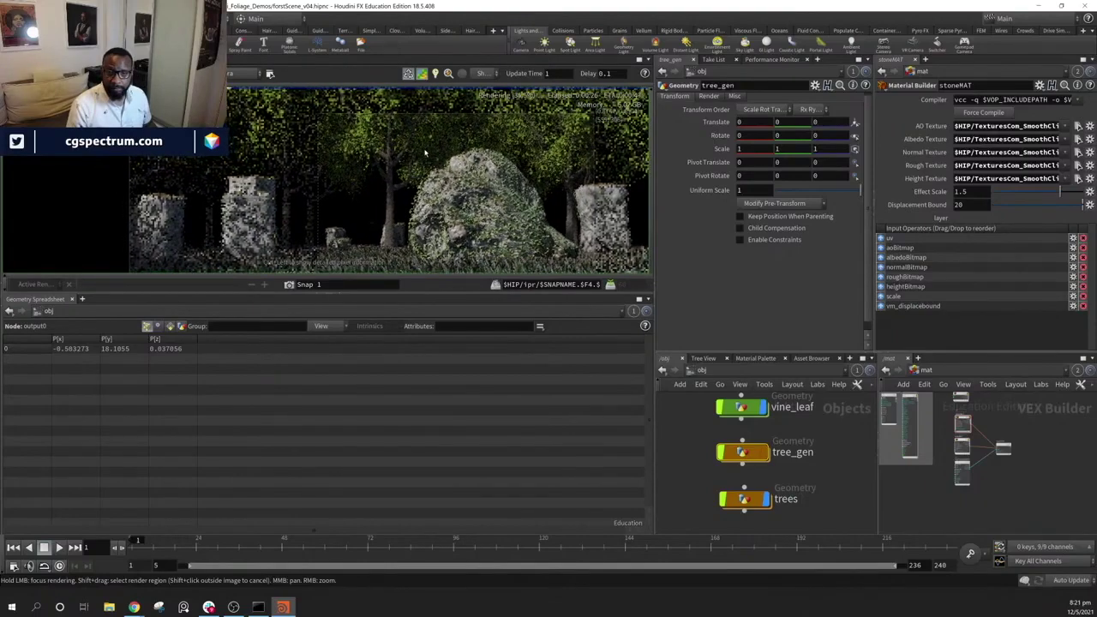
pyautogui.scroll(-3, 424, 152)
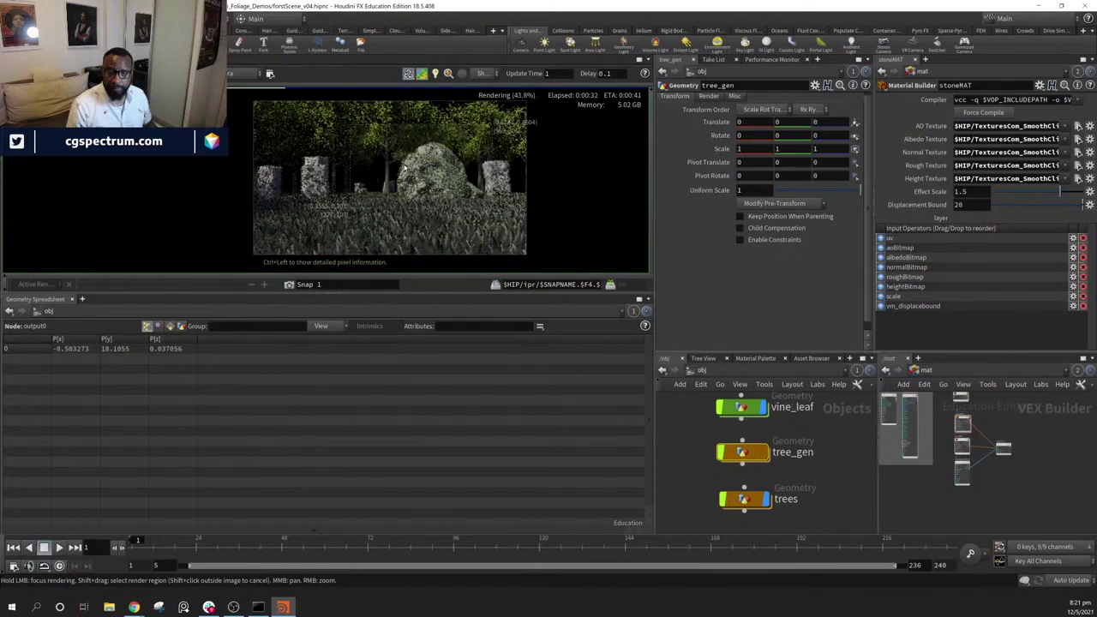
pyautogui.scroll(1, 401, 167)
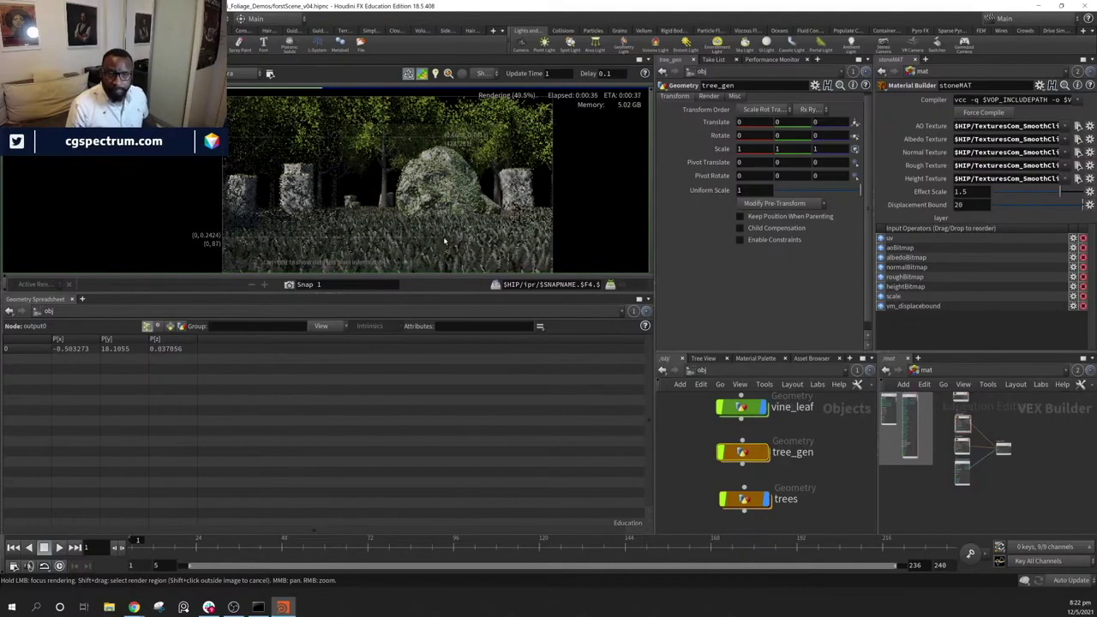
# Focus the region render on the stone pillar and examine the pillars, boulder and tree trunks up close
pyautogui.click(307, 201)
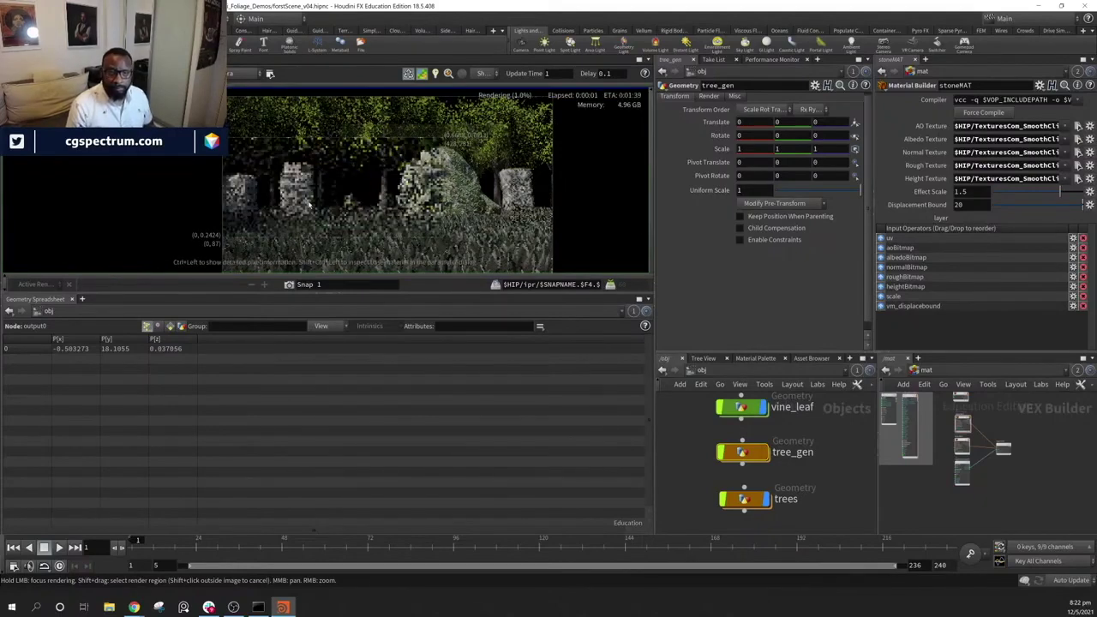
pyautogui.scroll(1, 336, 202)
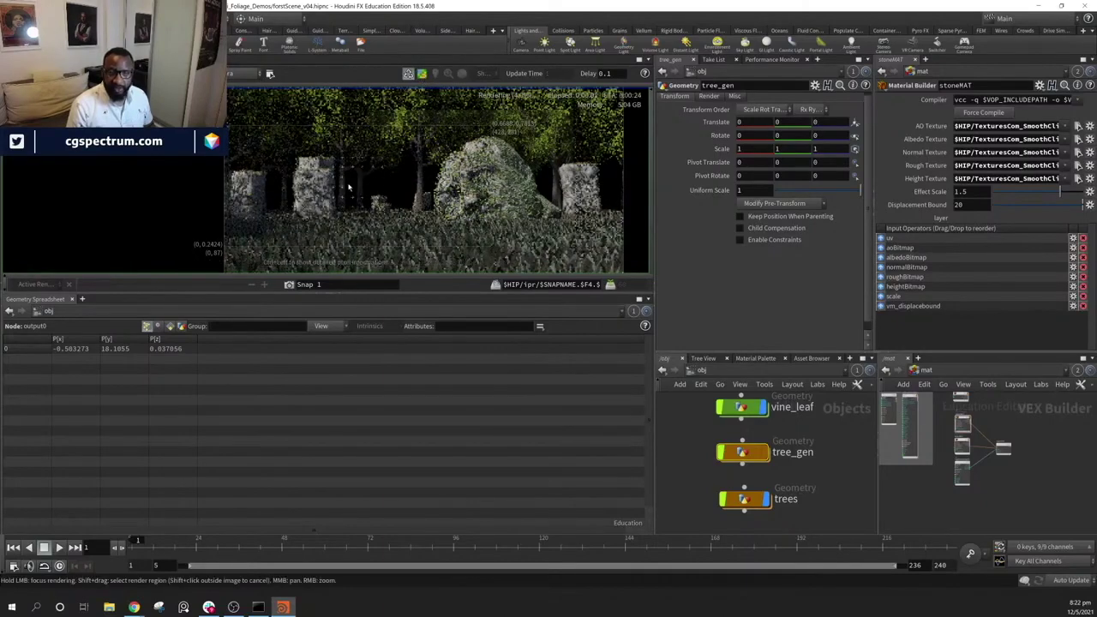
pyautogui.scroll(2, 354, 189)
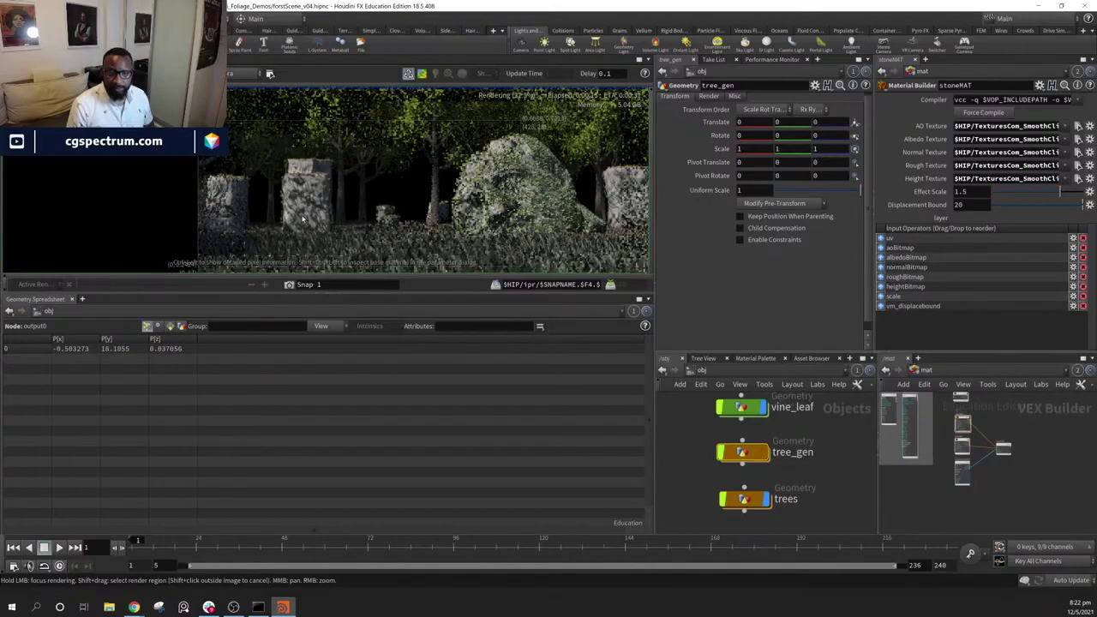
pyautogui.moveTo(503, 179); pyautogui.dragTo(414, 154, button='middle')
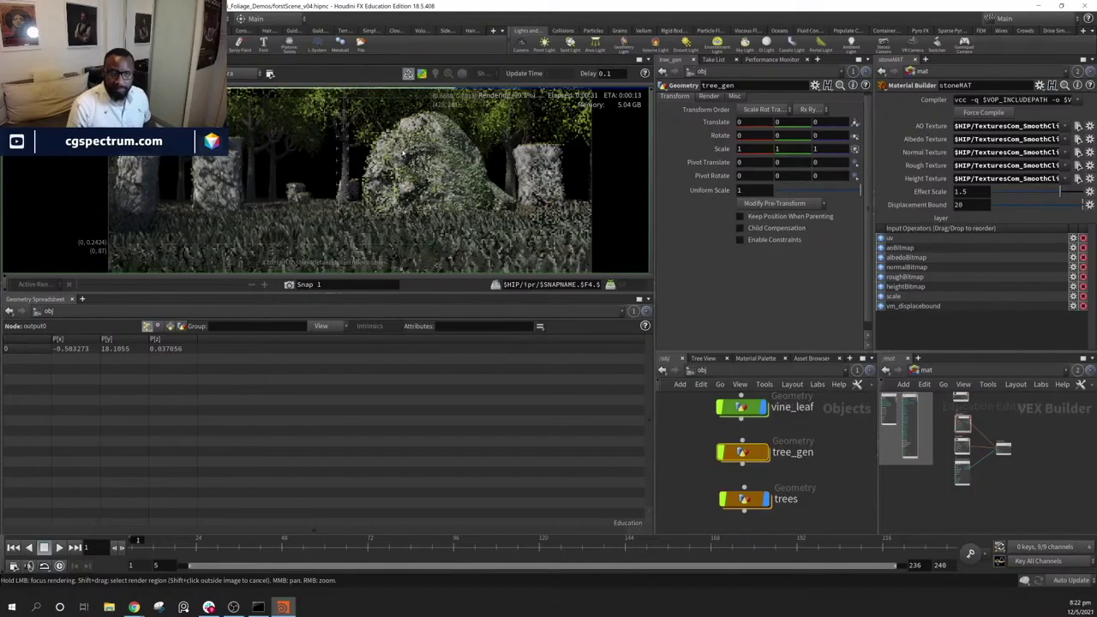
pyautogui.moveTo(422, 178); pyautogui.dragTo(397, 189, button='middle')
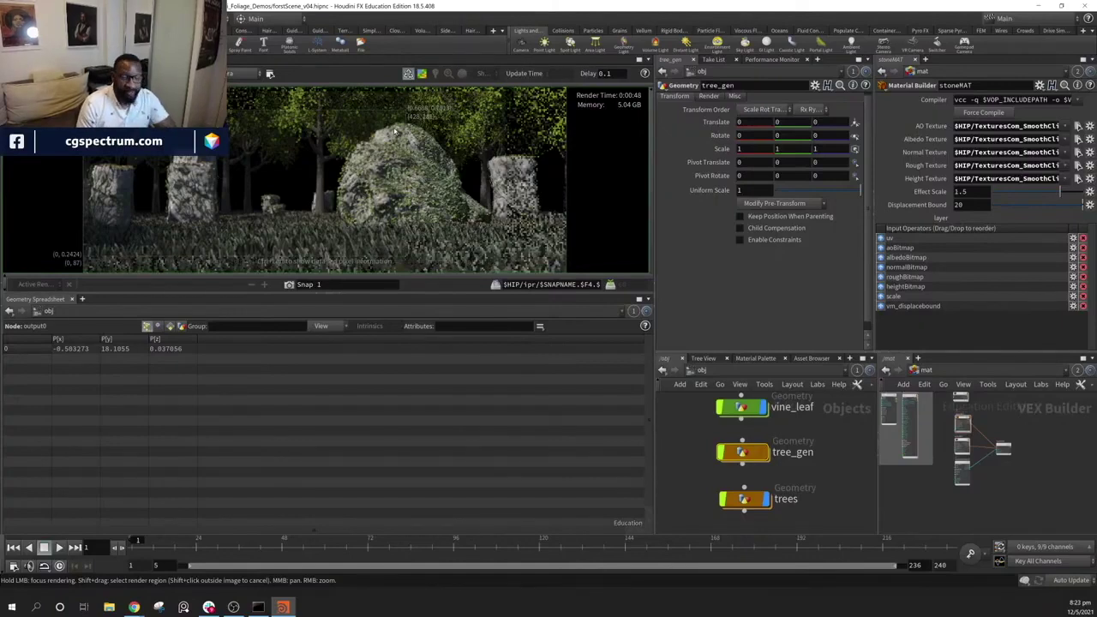
pyautogui.scroll(-1, 448, 163)
pyautogui.scroll(-2, 449, 163)
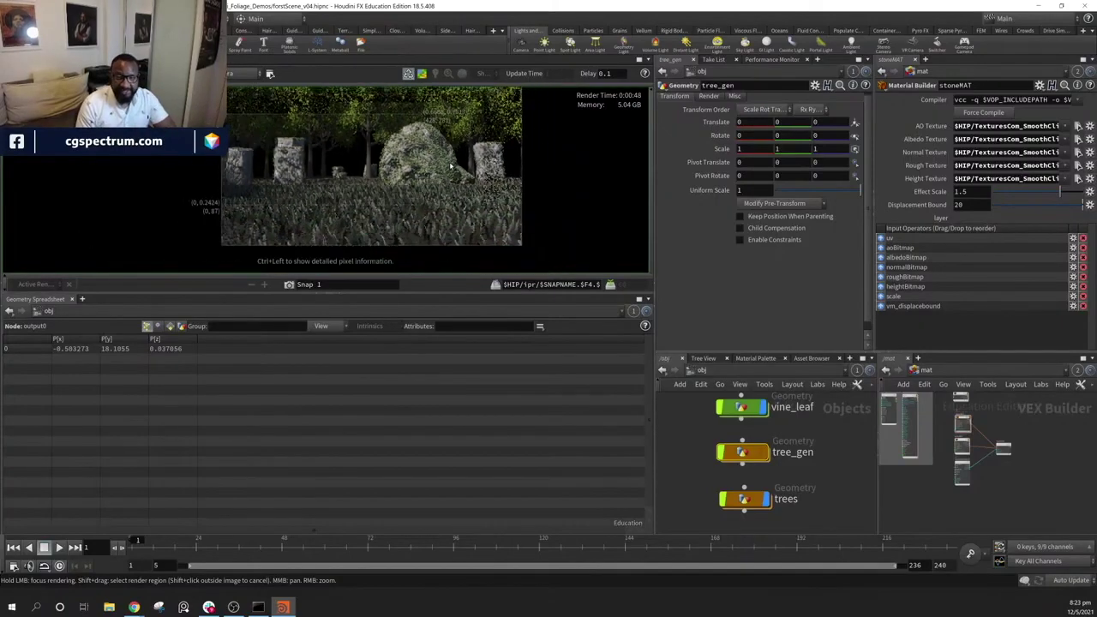
# Clear the render region so the whole frame renders, and enlarge the render view pane downward
pyautogui.keyDown('shift'); pyautogui.click(588, 168); pyautogui.keyUp('shift')
pyautogui.moveTo(594, 169); pyautogui.dragTo(578, 182, button='middle')
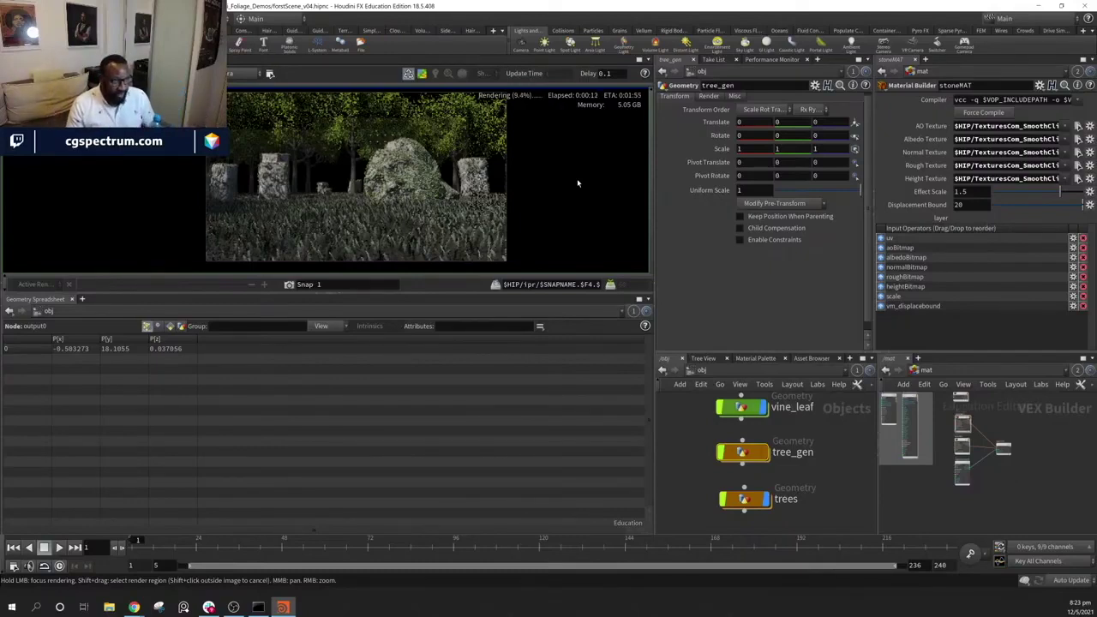
pyautogui.moveTo(577, 179); pyautogui.dragTo(681, 192, button='middle')
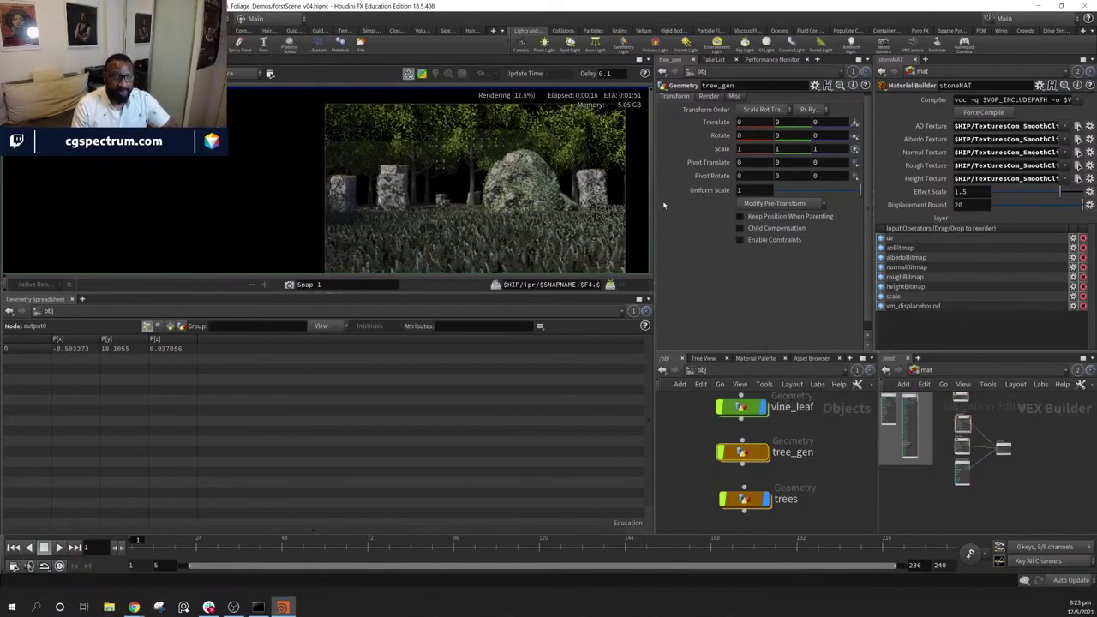
pyautogui.moveTo(543, 190); pyautogui.dragTo(519, 195, button='middle')
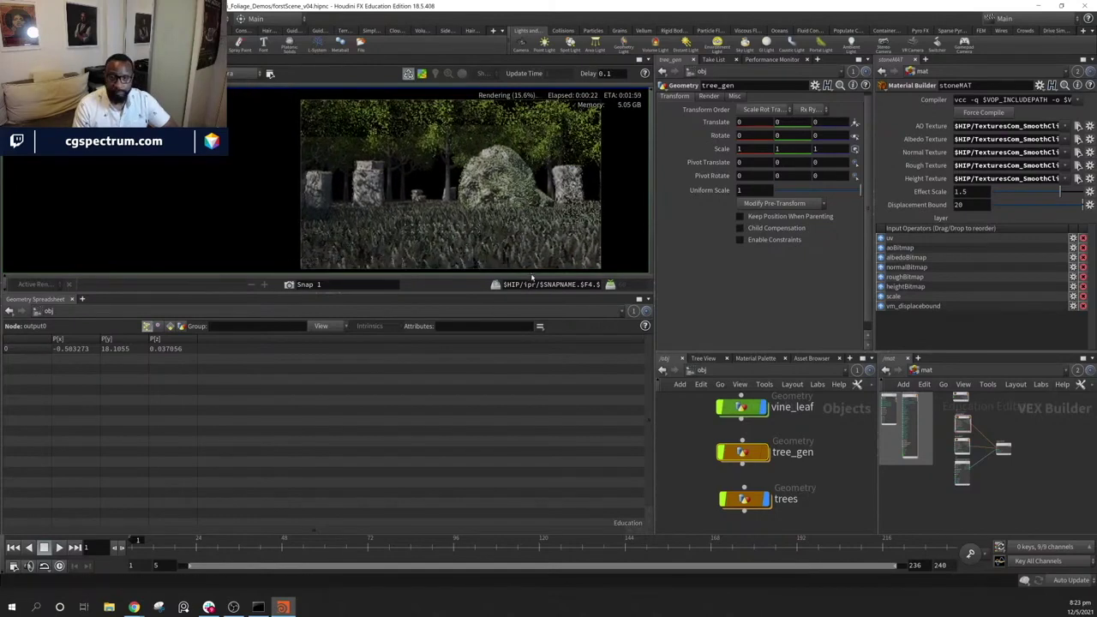
pyautogui.moveTo(540, 294); pyautogui.dragTo(540, 417)
pyautogui.scroll(5, 455, 251)
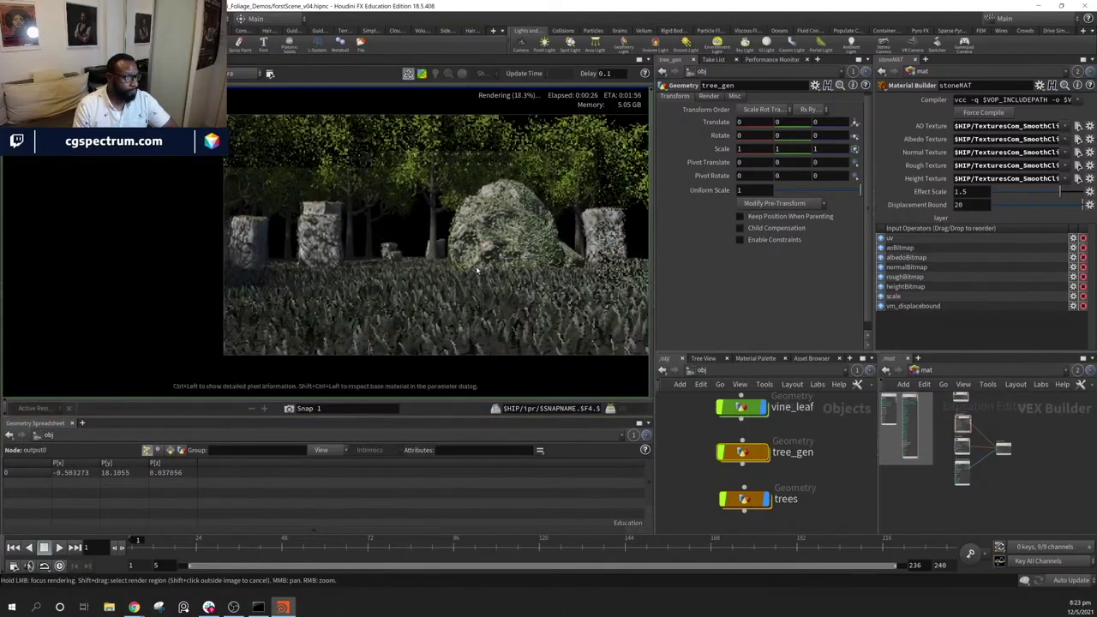
# Examine the rendered forest frame and save the scene file
pyautogui.moveTo(480, 271); pyautogui.dragTo(457, 274, button='middle')
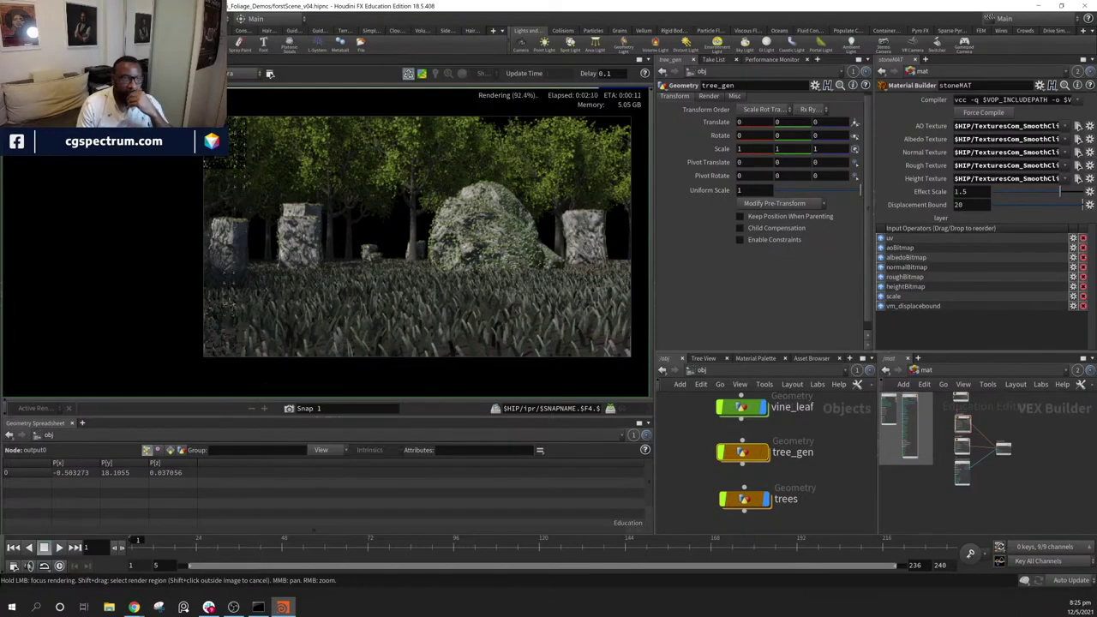
pyautogui.moveTo(465, 317); pyautogui.dragTo(417, 273, button='middle')
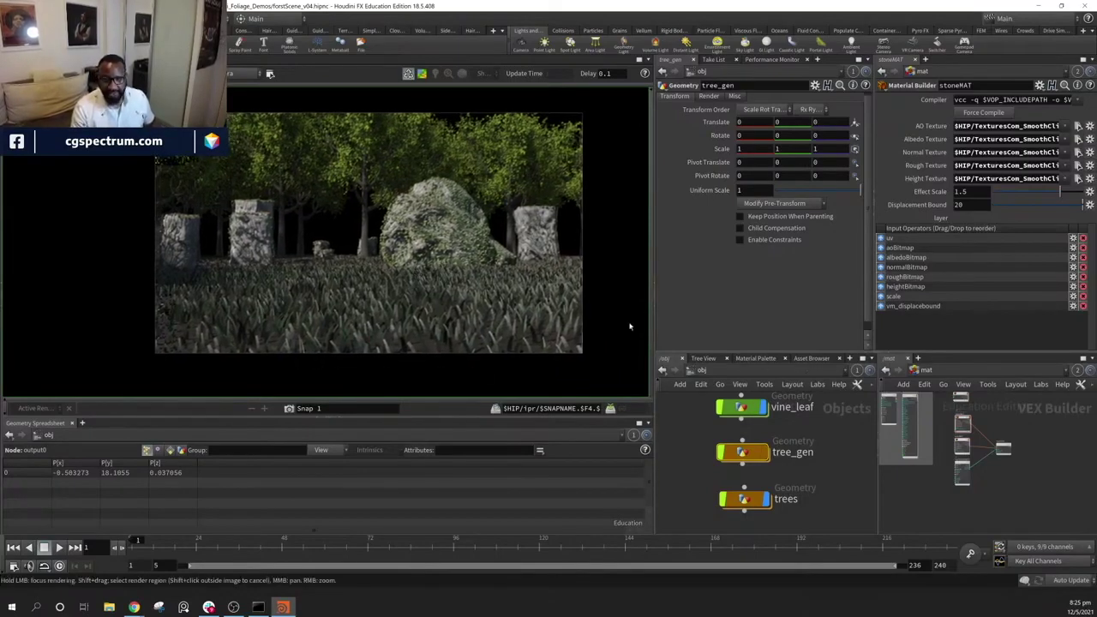
pyautogui.hotkey('alt', 'f')
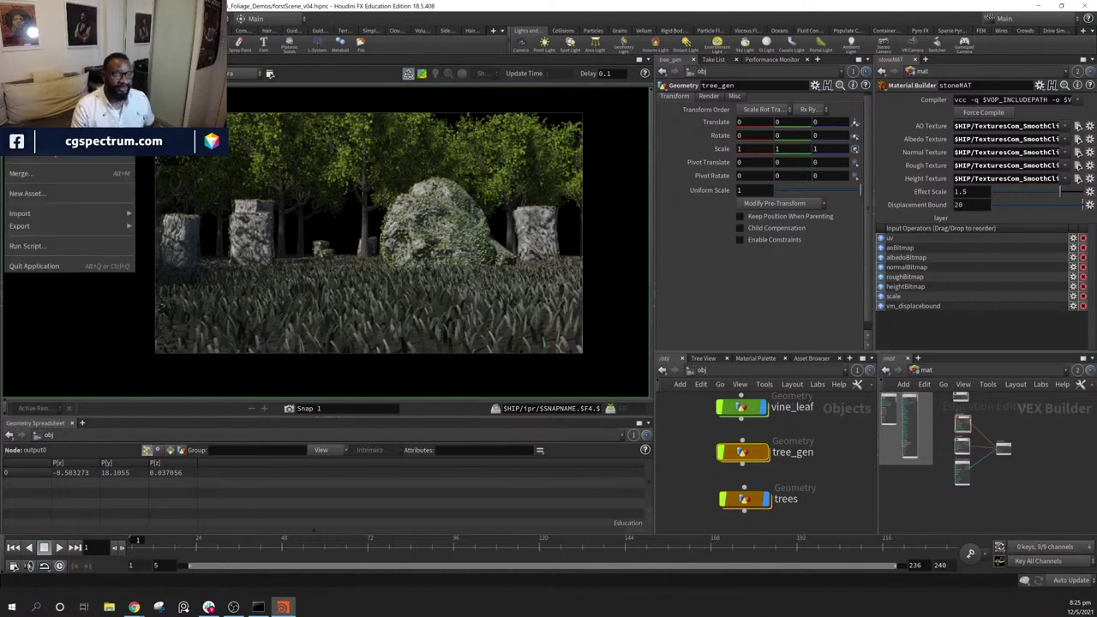
pyautogui.click(26, 53)
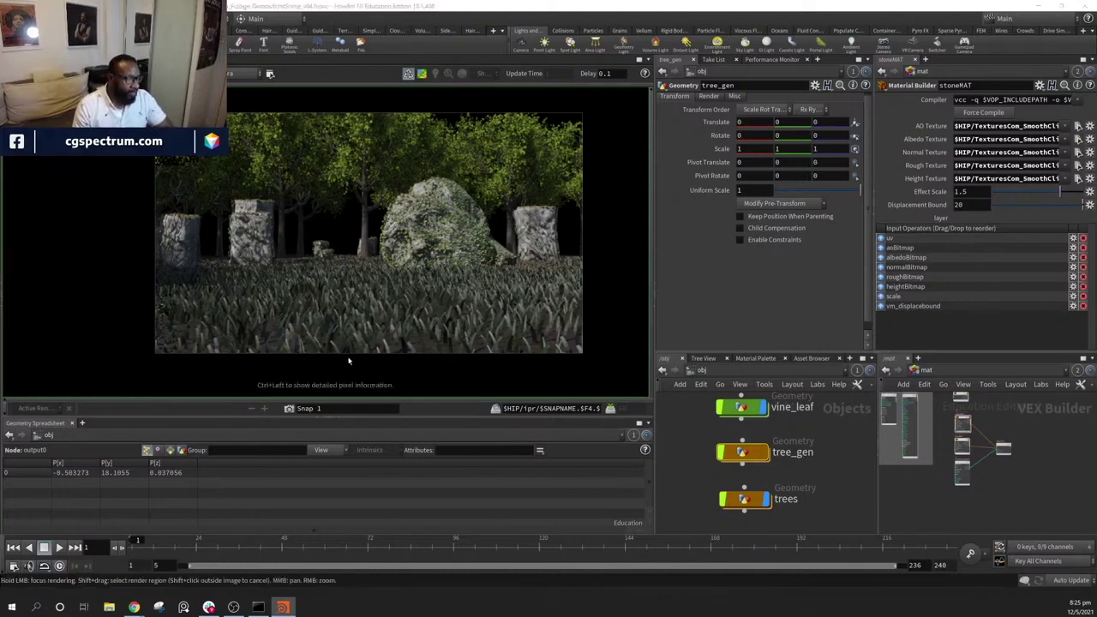
# Enlarge the network pane, spread the camera, light and grass nodes apart, and turn on the display of tall_grass
pyautogui.moveTo(655, 249); pyautogui.dragTo(530, 252)
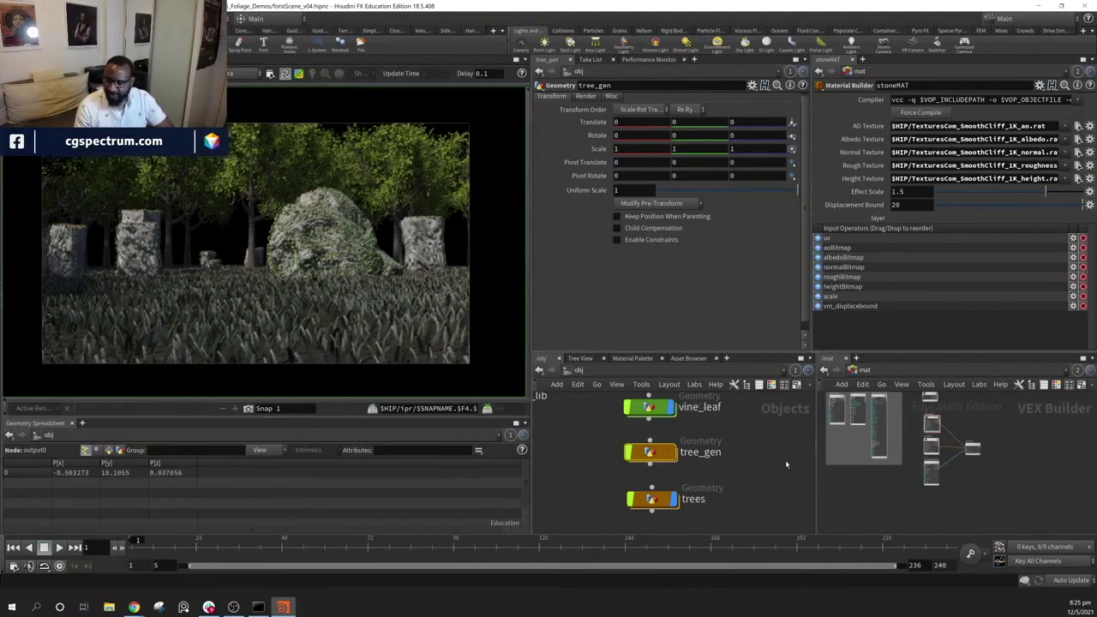
pyautogui.scroll(-4, 739, 473)
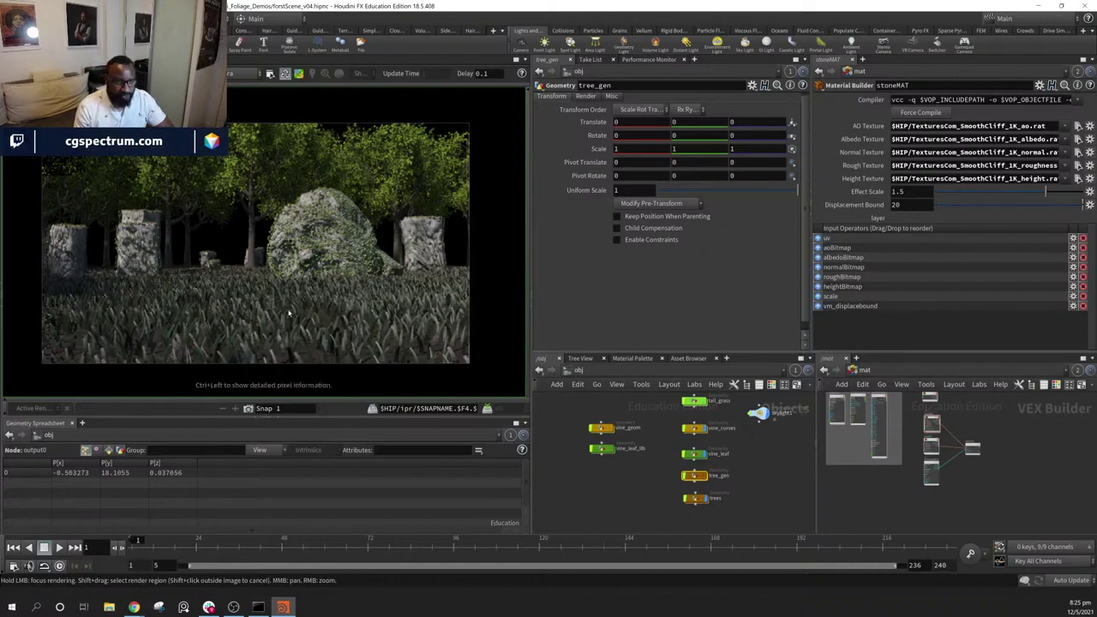
pyautogui.scroll(2, 701, 487)
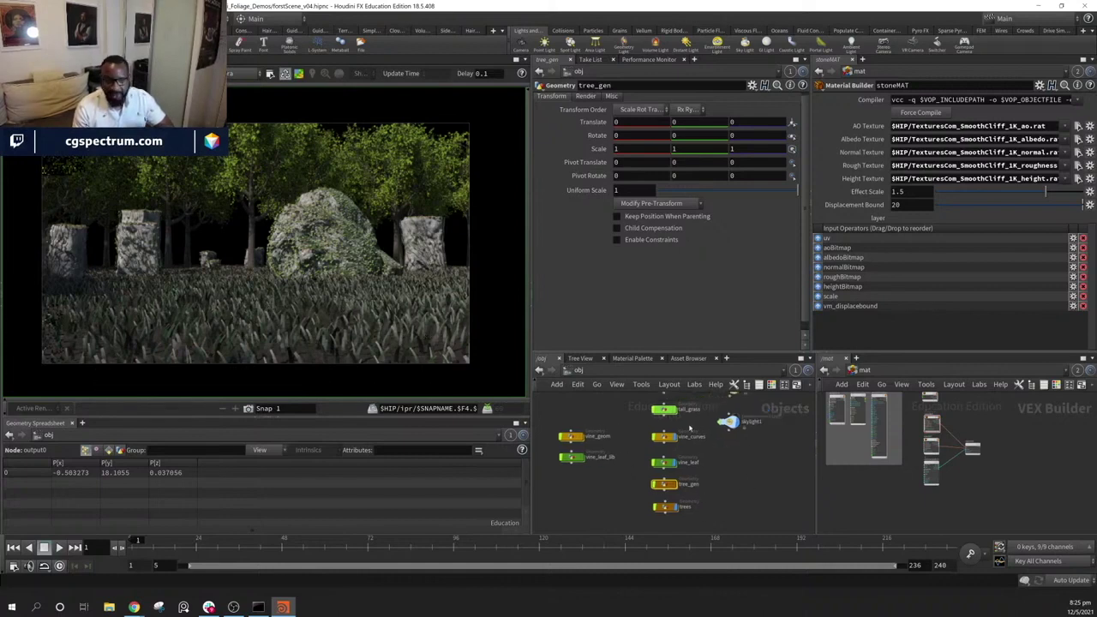
pyautogui.moveTo(749, 422); pyautogui.dragTo(755, 488, button='middle')
pyautogui.moveTo(611, 523); pyautogui.dragTo(589, 533, button='middle')
pyautogui.scroll(-2, 786, 460)
pyautogui.moveTo(743, 468); pyautogui.dragTo(677, 443, button='middle')
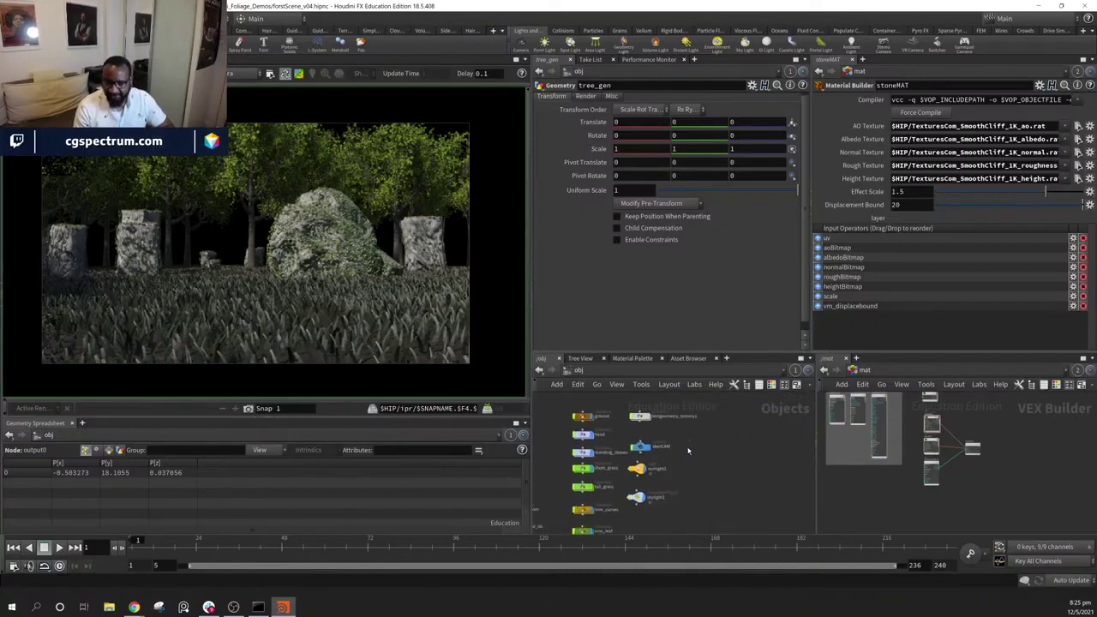
pyautogui.moveTo(687, 451); pyautogui.dragTo(626, 514)
pyautogui.moveTo(638, 454); pyautogui.dragTo(703, 457)
pyautogui.scroll(2, 722, 464)
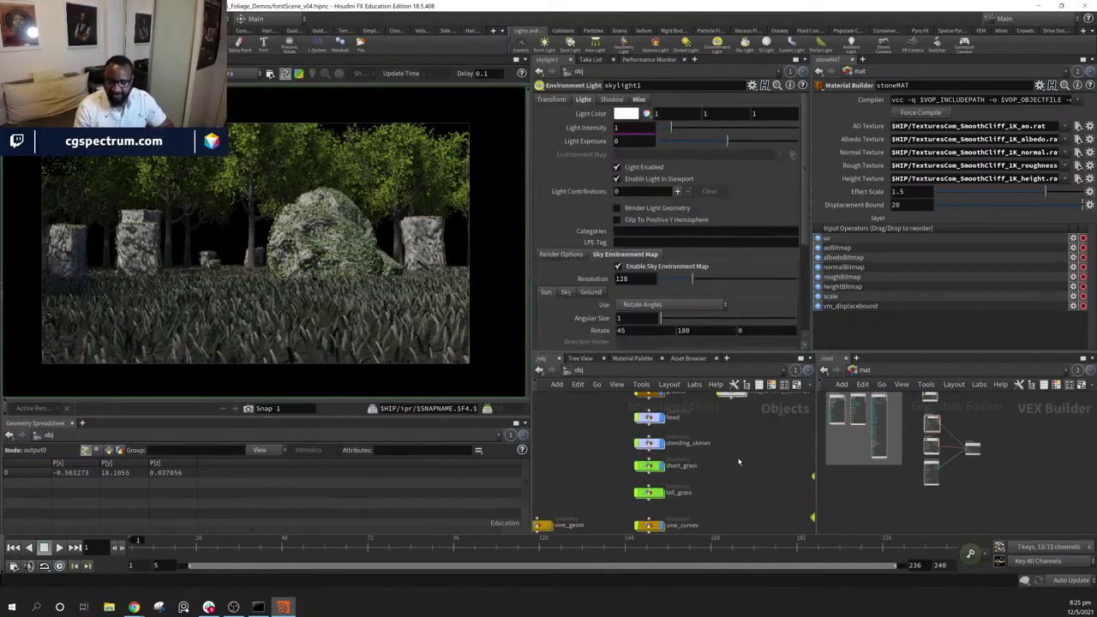
pyautogui.moveTo(727, 461); pyautogui.dragTo(631, 466, button='middle')
pyautogui.moveTo(651, 457); pyautogui.dragTo(614, 457)
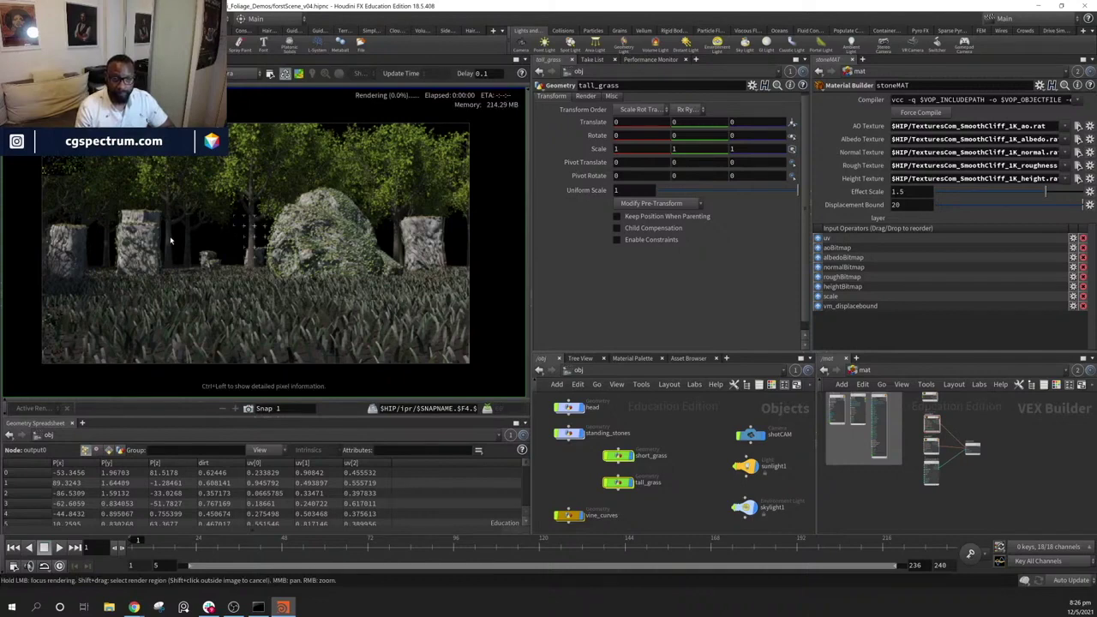
# Limit the render to regions around the pillars and boulder and examine the tall grass as it refines
pyautogui.keyDown('shift'); pyautogui.moveTo(102, 182); pyautogui.dragTo(251, 363); pyautogui.keyUp('shift')
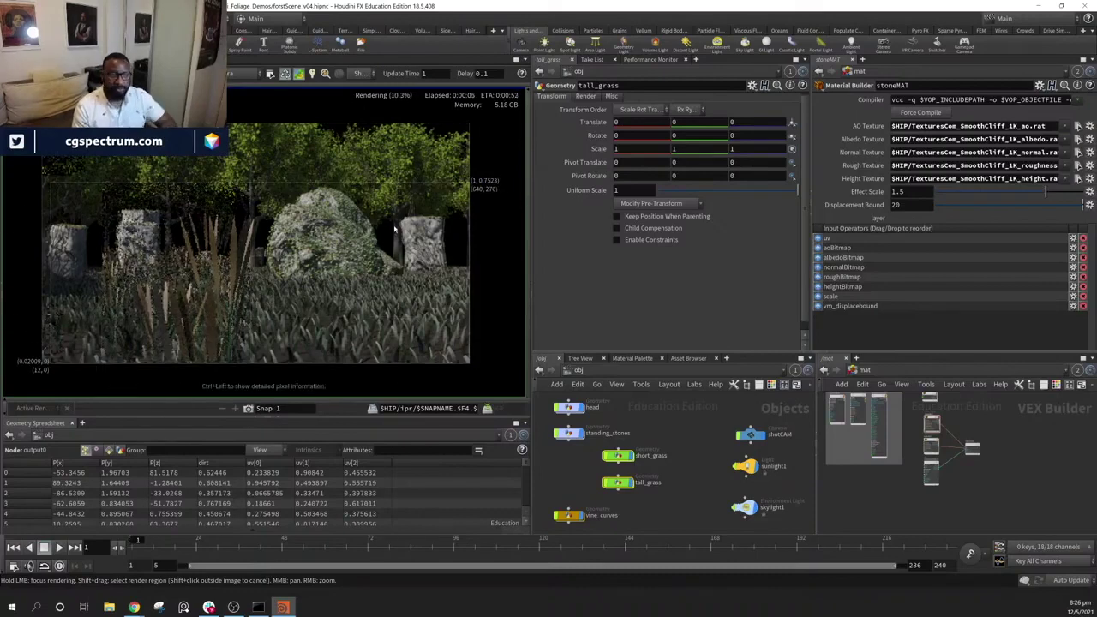
pyautogui.click(292, 240)
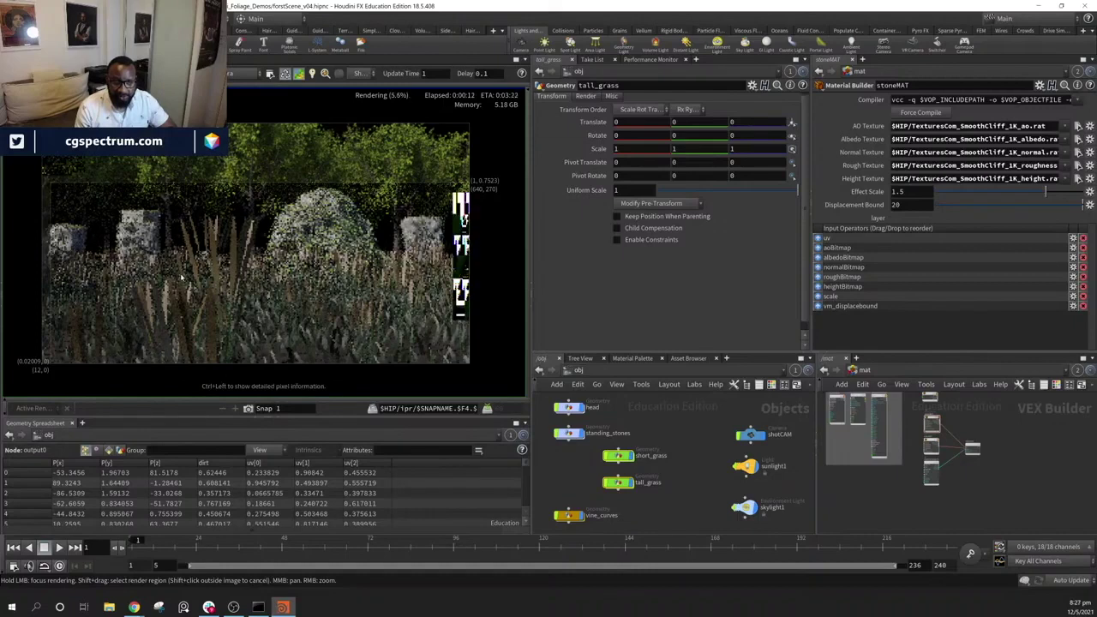
pyautogui.keyDown('shift'); pyautogui.moveTo(284, 238); pyautogui.dragTo(441, 345); pyautogui.keyUp('shift')
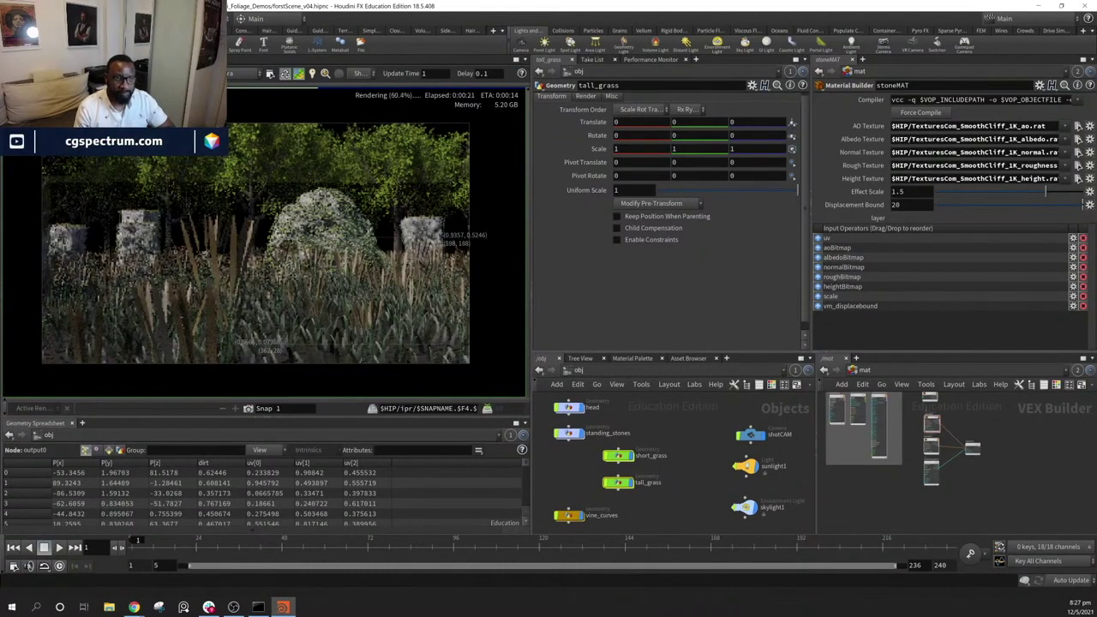
# Switch to the perspective scene view and examine the tall grass around the boulder and standing stones
pyautogui.hotkey('alt', '1')
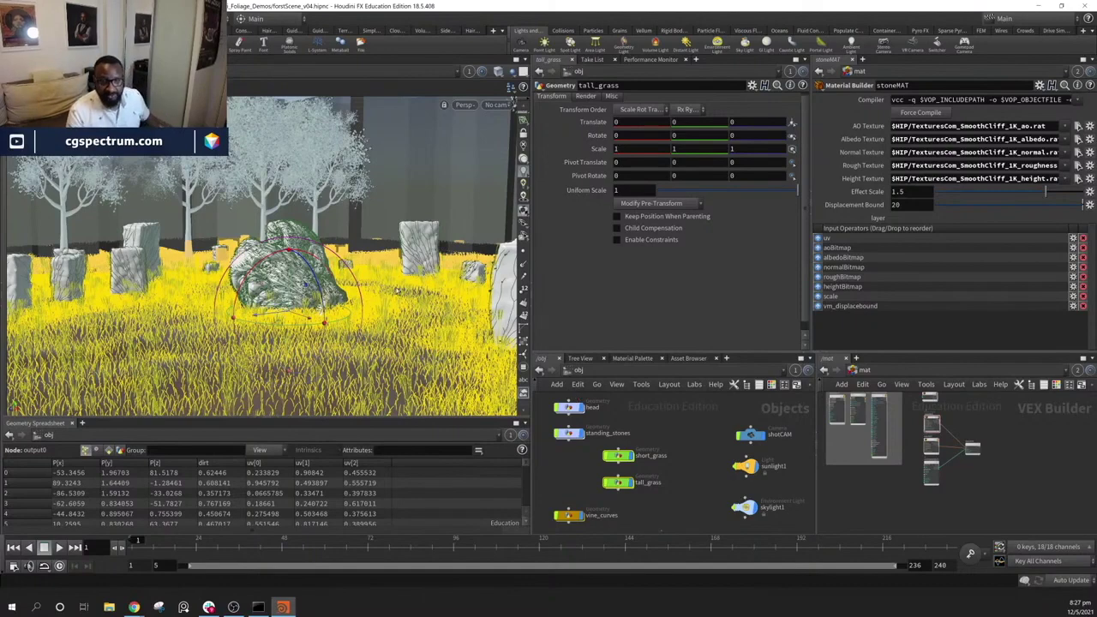
pyautogui.moveTo(405, 205); pyautogui.dragTo(341, 112, button='middle')
pyautogui.moveTo(710, 528); pyautogui.dragTo(758, 411, button='middle')
pyautogui.keyDown('alt'); pyautogui.moveTo(350, 317); pyautogui.dragTo(440, 230); pyautogui.keyUp('alt')
pyautogui.click(737, 485)
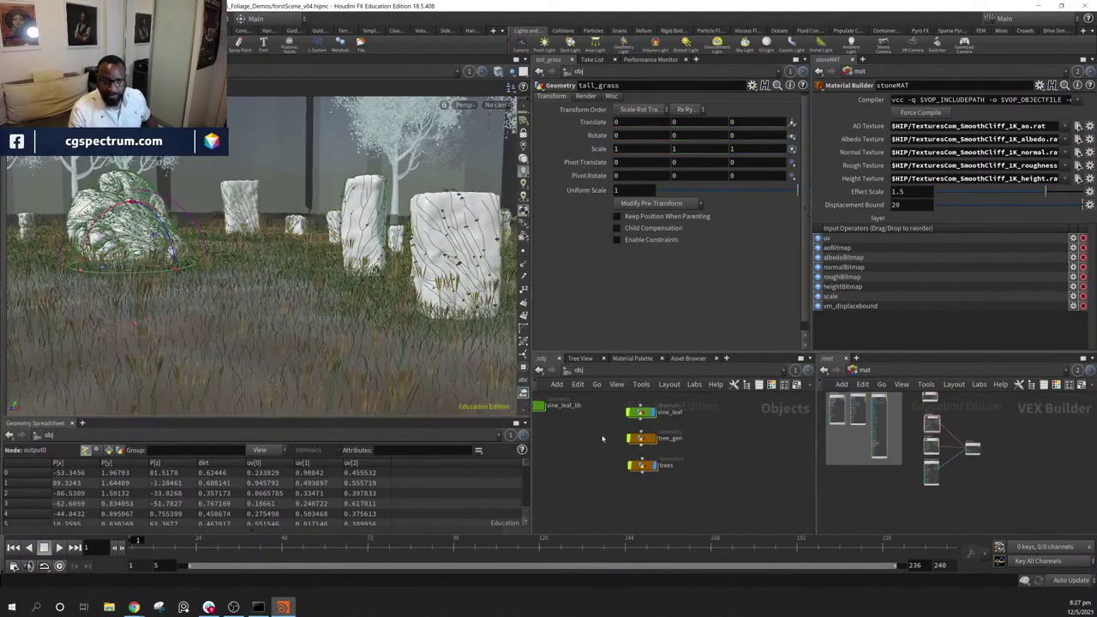
pyautogui.keyDown('alt'); pyautogui.moveTo(315, 319); pyautogui.dragTo(102, 204); pyautogui.keyUp('alt')
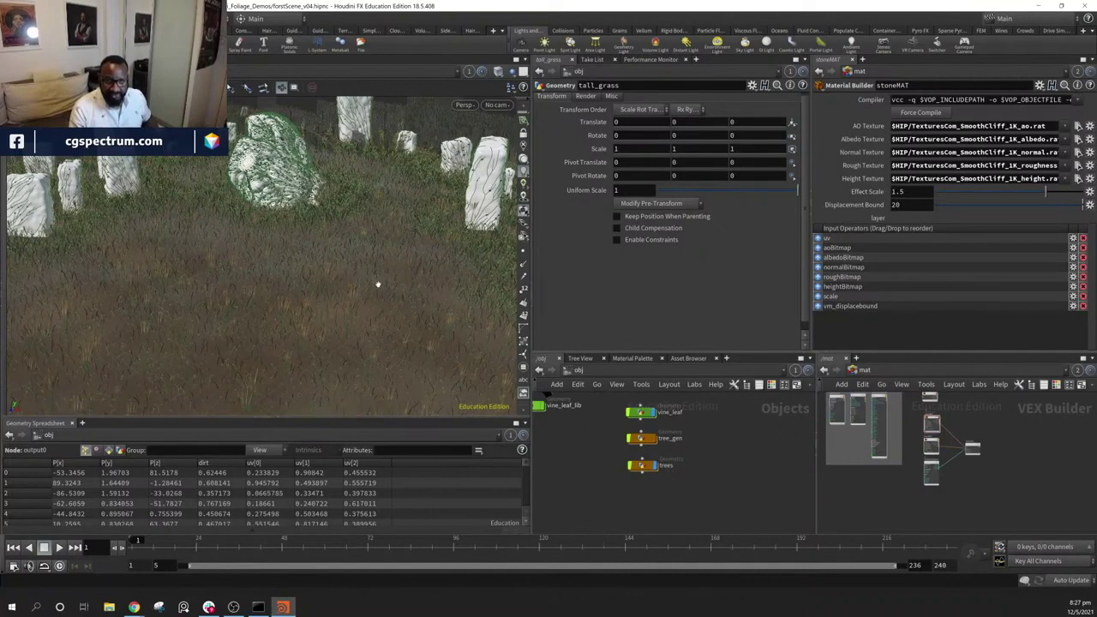
pyautogui.press('r')
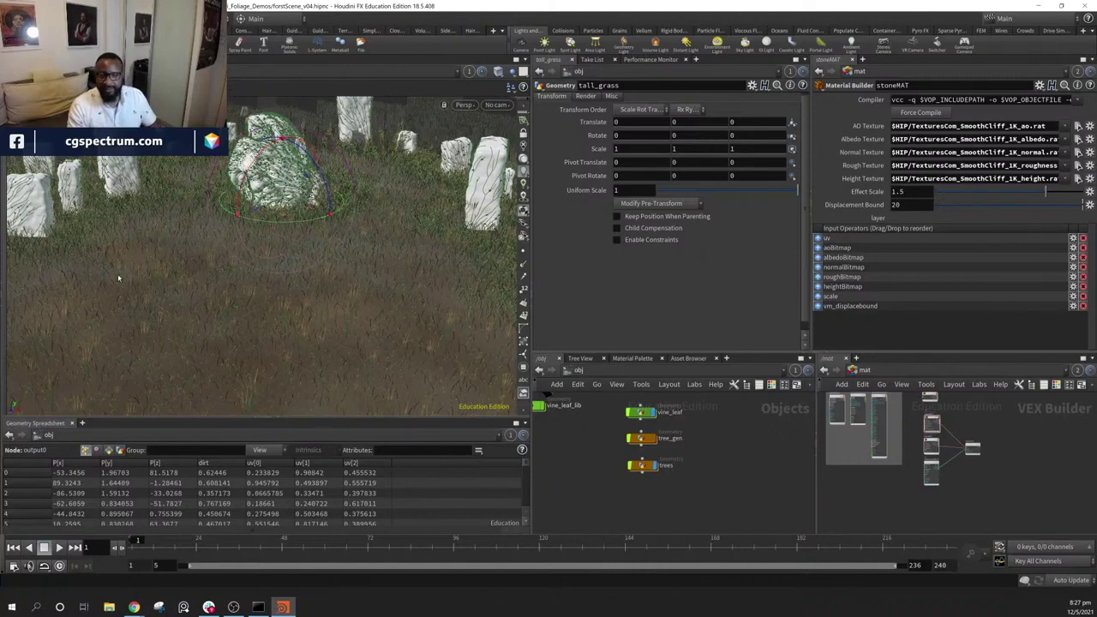
# Enter the tall_grass network and display copytopoints1 to examine the grass clumps before they are scattered over the ground
pyautogui.moveTo(754, 436); pyautogui.dragTo(729, 489, button='middle')
pyautogui.moveTo(703, 454); pyautogui.dragTo(694, 516, button='middle')
pyautogui.doubleClick(666, 466)
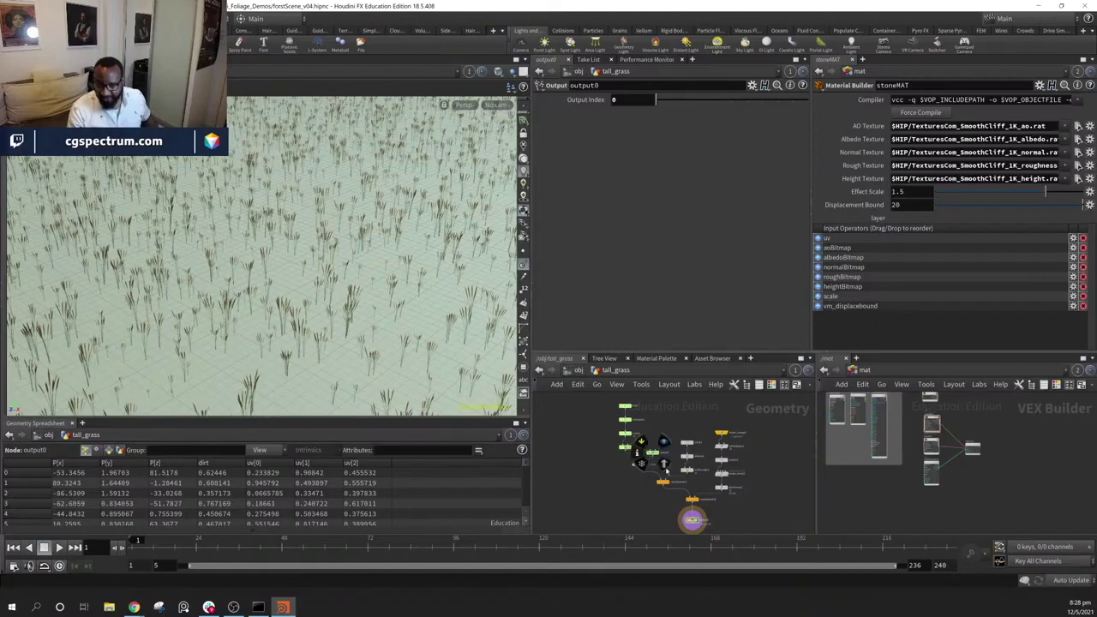
pyautogui.press('h')
pyautogui.scroll(2, 683, 504)
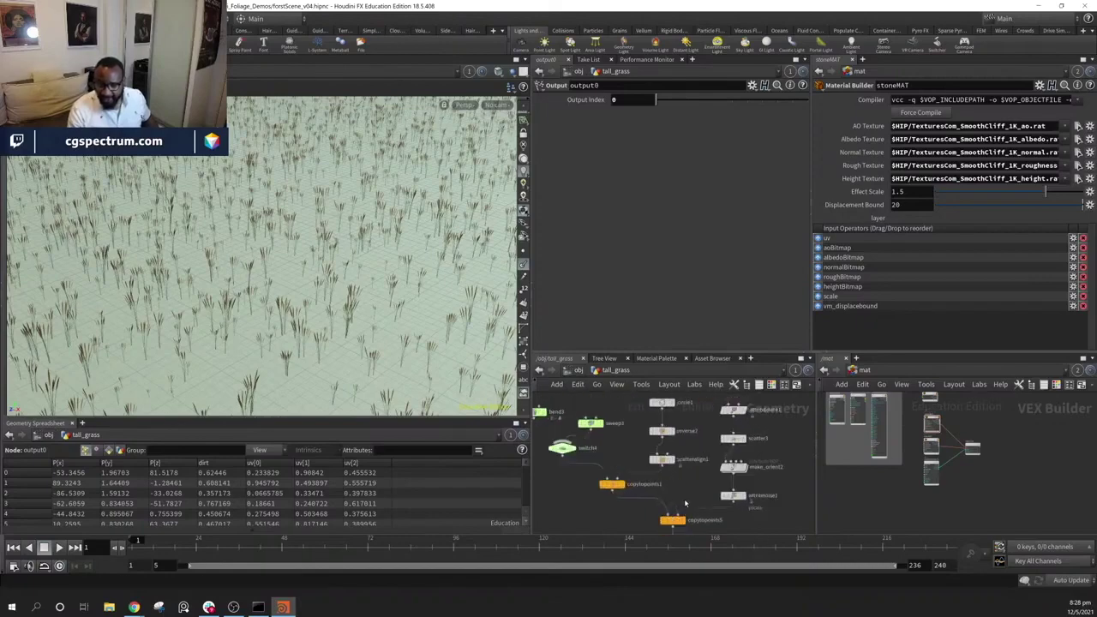
pyautogui.moveTo(701, 458); pyautogui.dragTo(705, 481, button='middle')
pyautogui.click(676, 428)
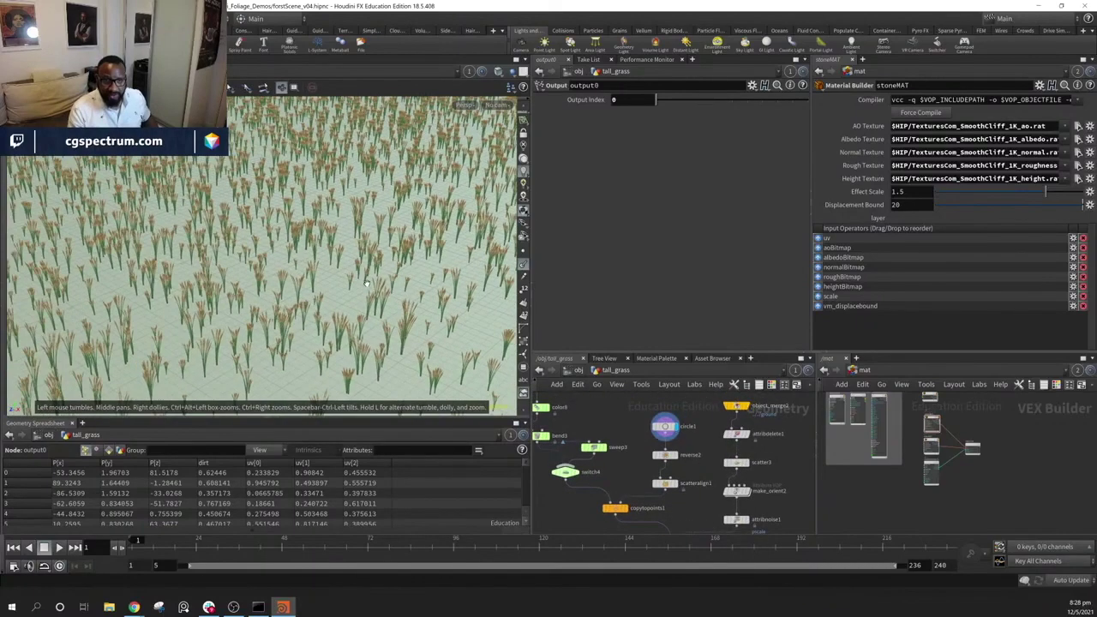
pyautogui.scroll(-3, 262, 262)
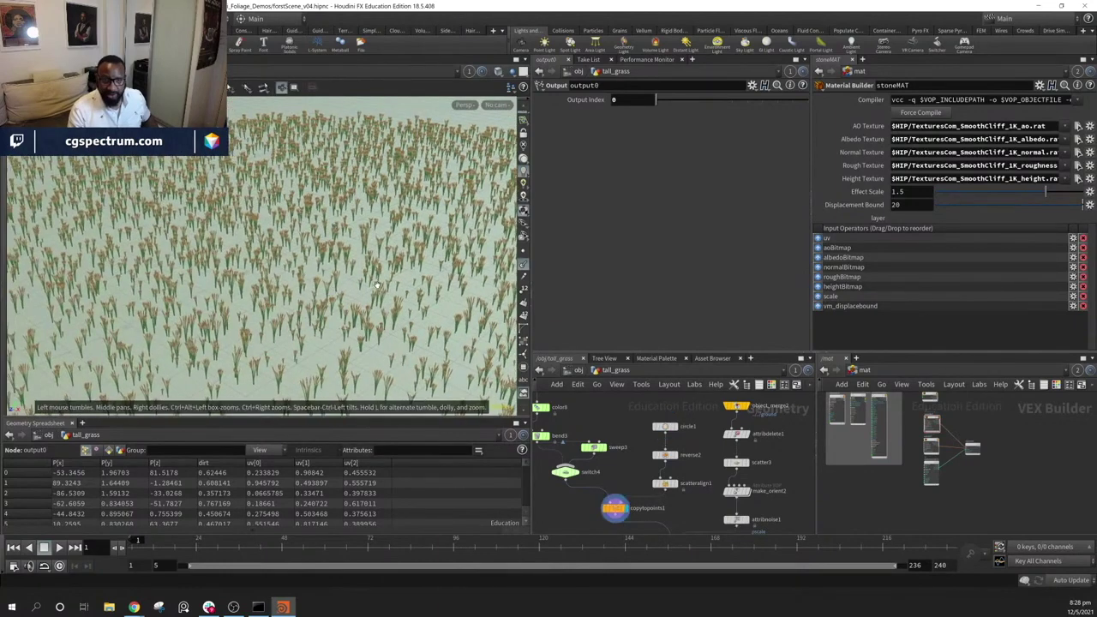
# Display object_merge2, attribdelete1 and scatter3 in turn, with points shown, to examine how the tall grass is distributed
pyautogui.moveTo(713, 515); pyautogui.dragTo(643, 456, button='middle')
pyautogui.moveTo(748, 471); pyautogui.dragTo(726, 533, button='middle')
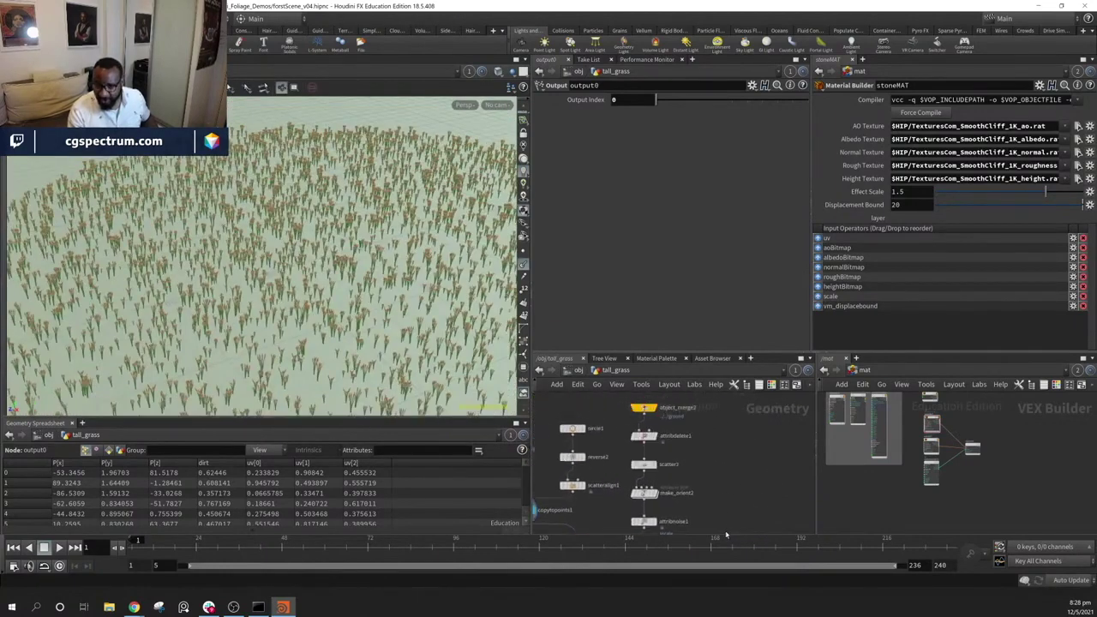
pyautogui.click(655, 409)
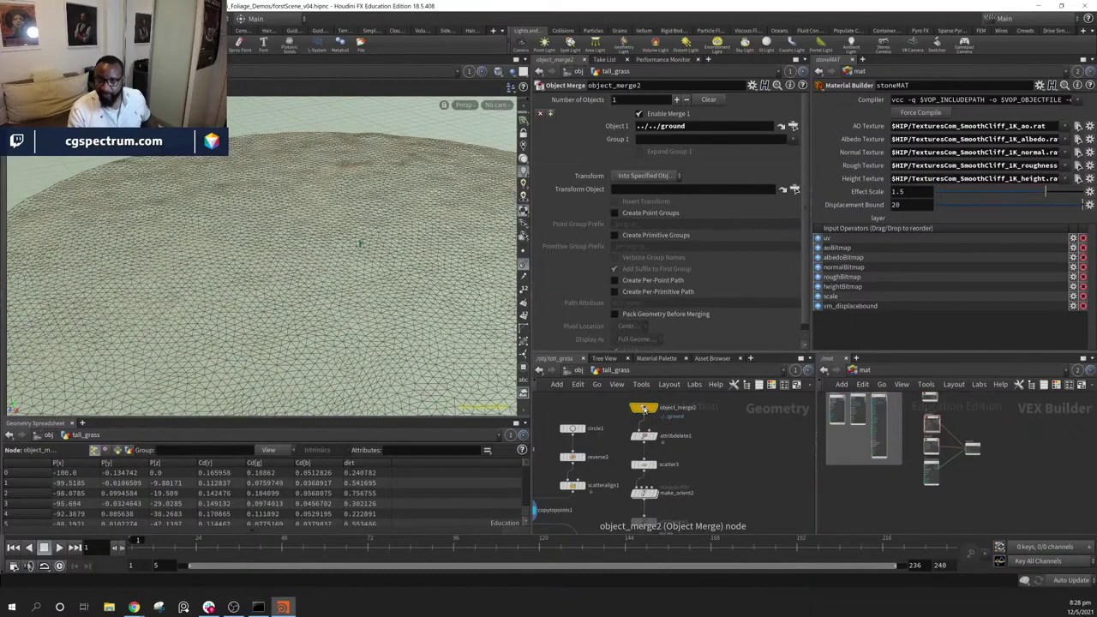
pyautogui.moveTo(725, 465); pyautogui.dragTo(727, 439, button='middle')
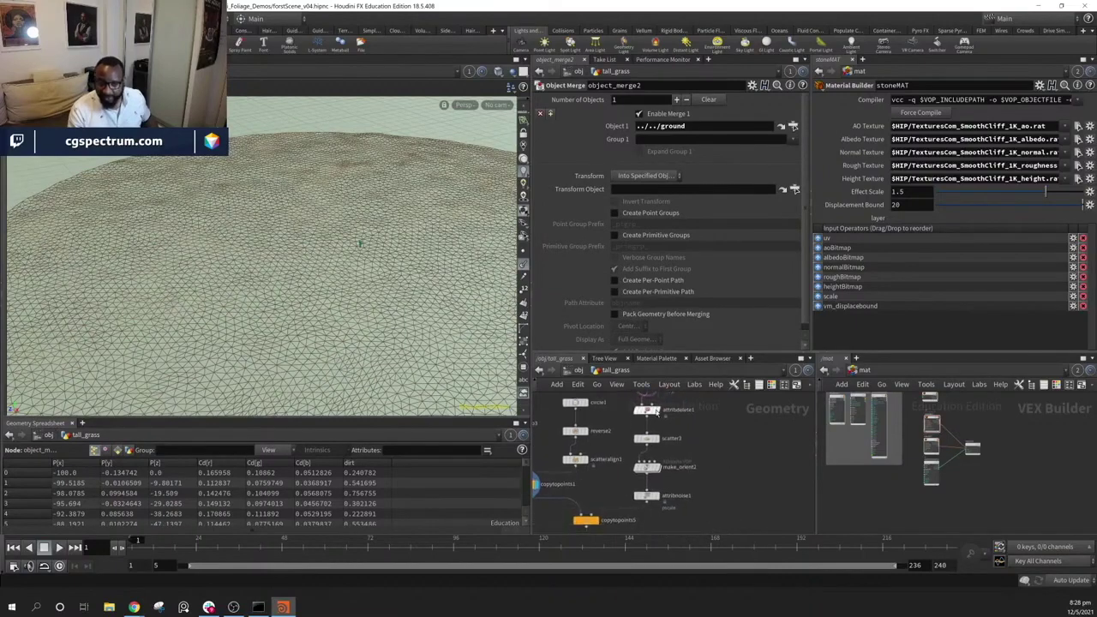
pyautogui.click(647, 411)
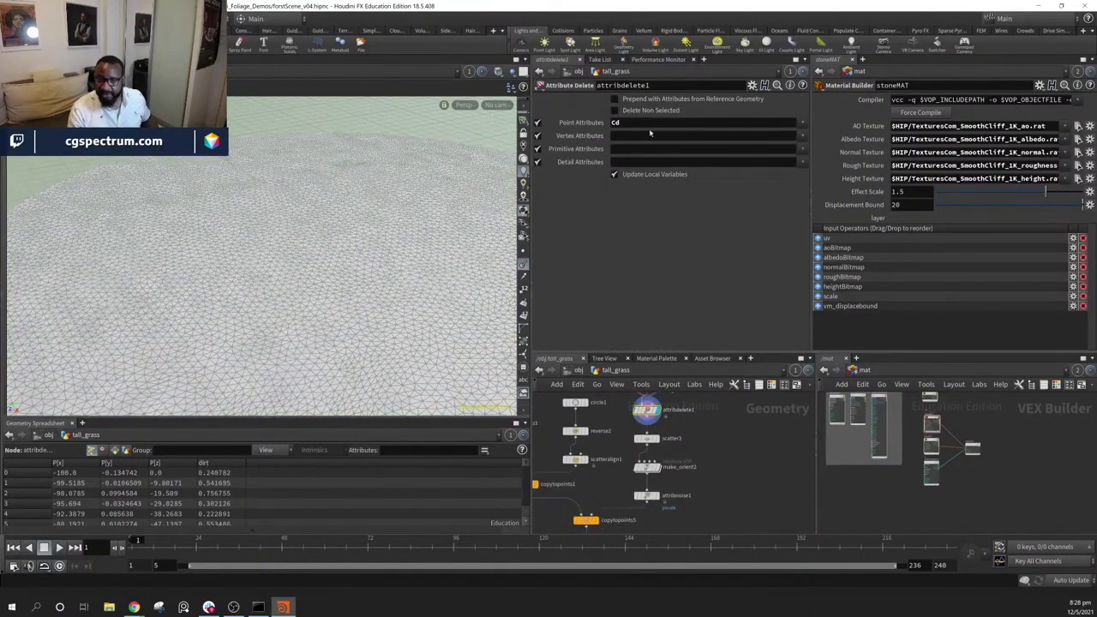
pyautogui.moveTo(729, 412); pyautogui.dragTo(722, 439, button='middle')
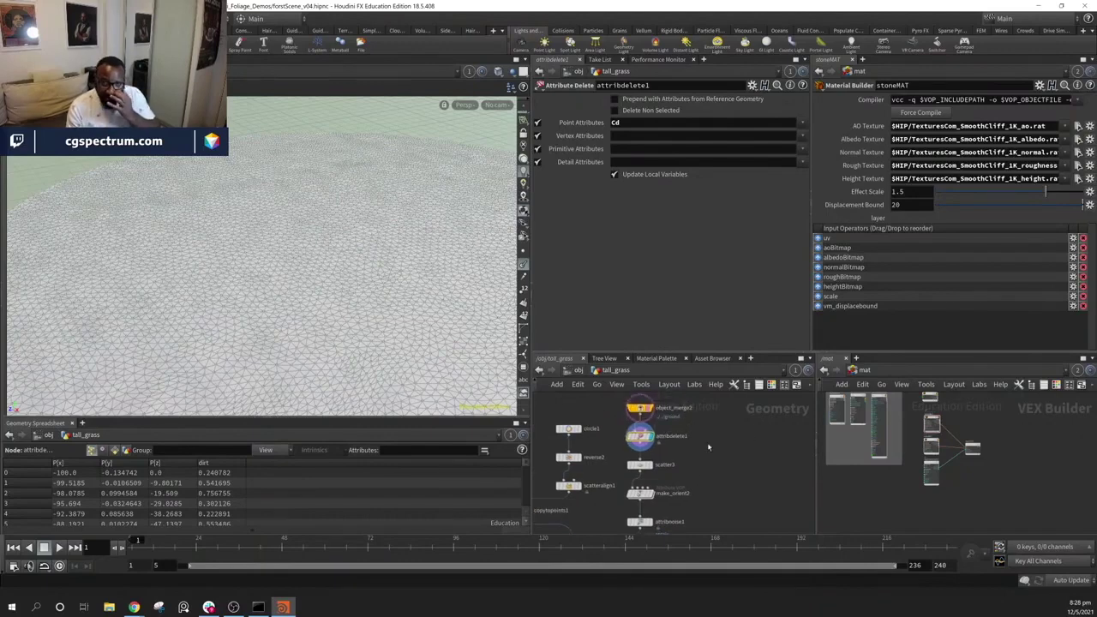
pyautogui.click(638, 465)
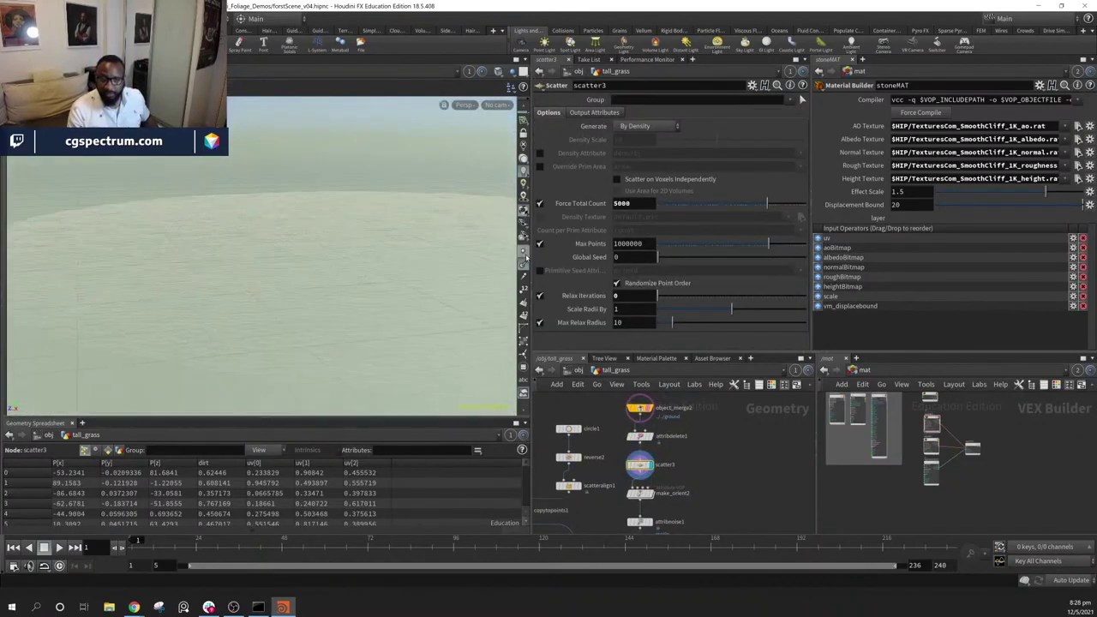
pyautogui.moveTo(688, 466); pyautogui.dragTo(700, 439, button='middle')
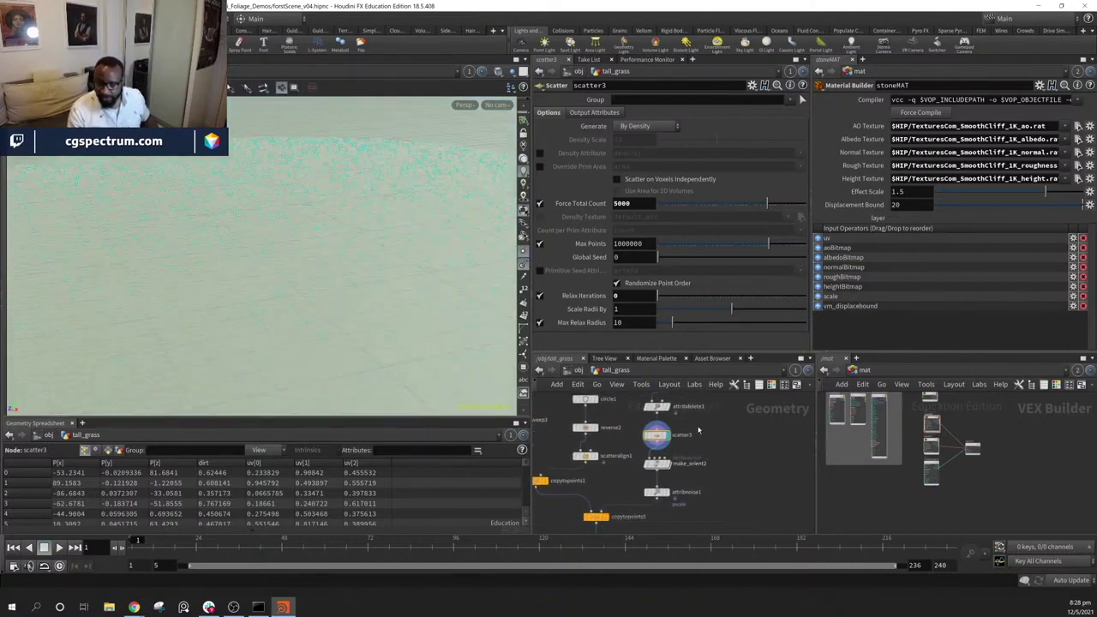
# Set the pscale noise amplitude in attribnoise1 to 2 and display copytopoints5 to check the scattered grass
pyautogui.moveTo(672, 495)
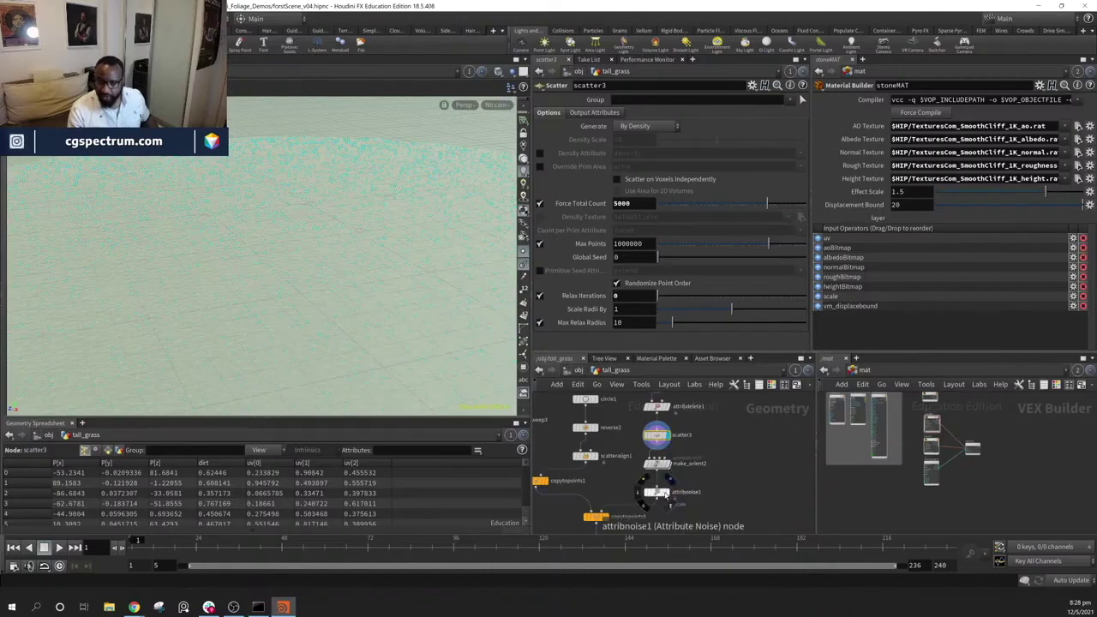
pyautogui.click(657, 491)
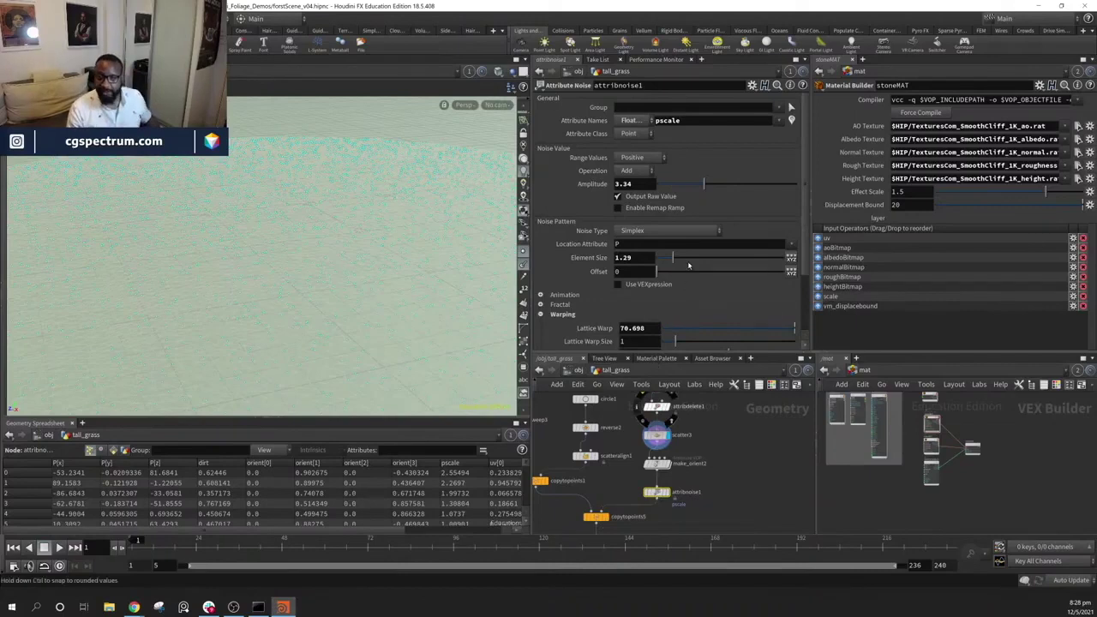
pyautogui.moveTo(702, 185); pyautogui.dragTo(685, 185)
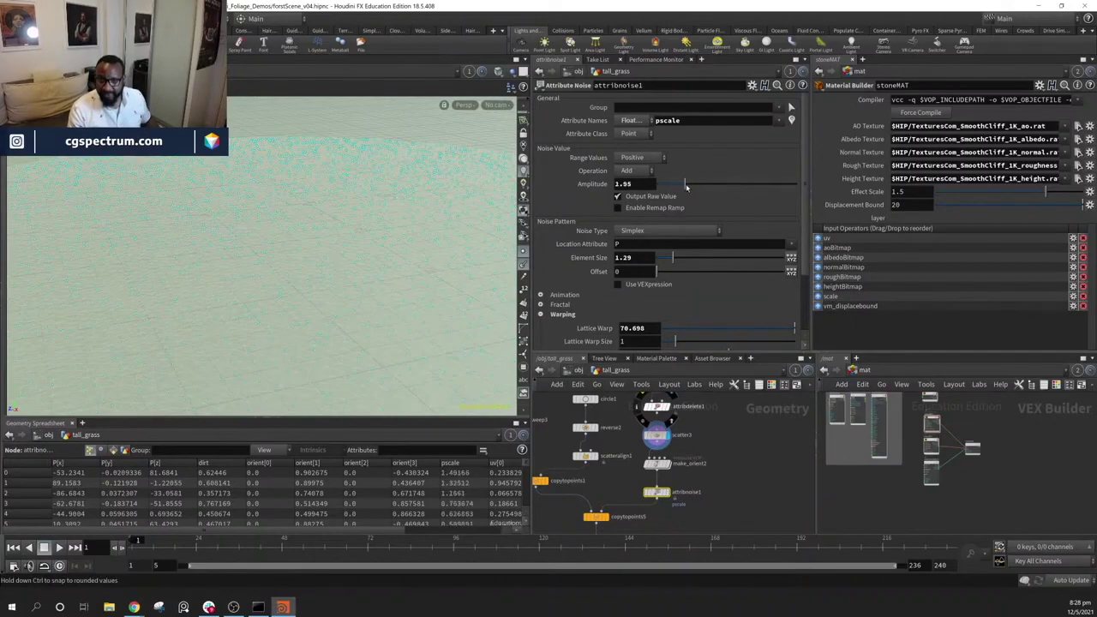
pyautogui.click(612, 519)
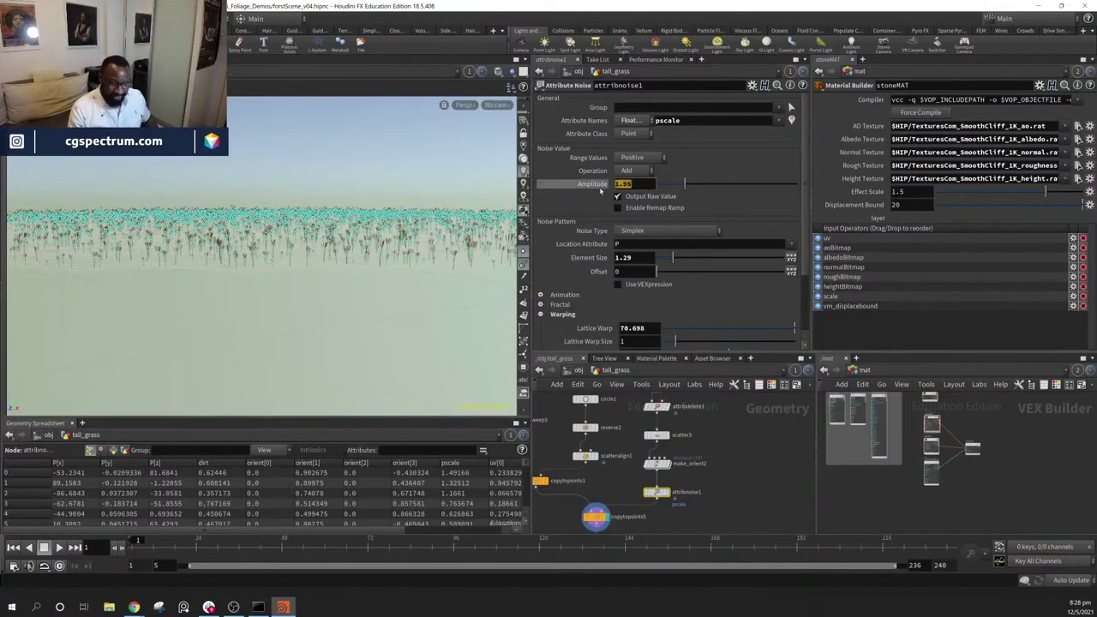
pyautogui.write('2')
pyautogui.press('Return')
pyautogui.moveTo(347, 281); pyautogui.dragTo(245, 242)
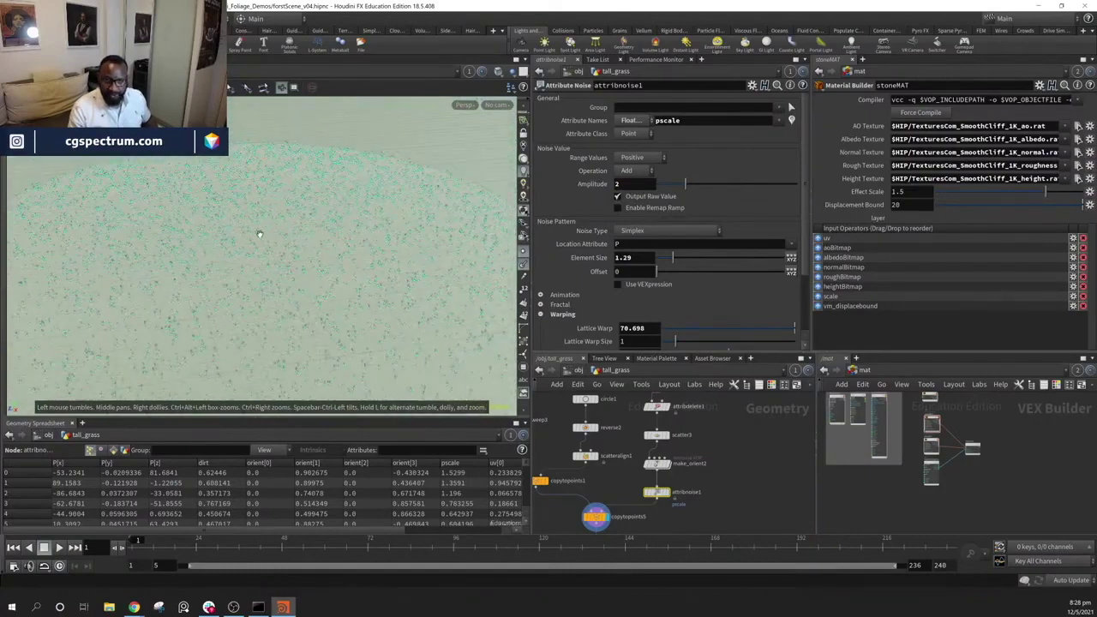
pyautogui.moveTo(292, 280); pyautogui.dragTo(350, 180)
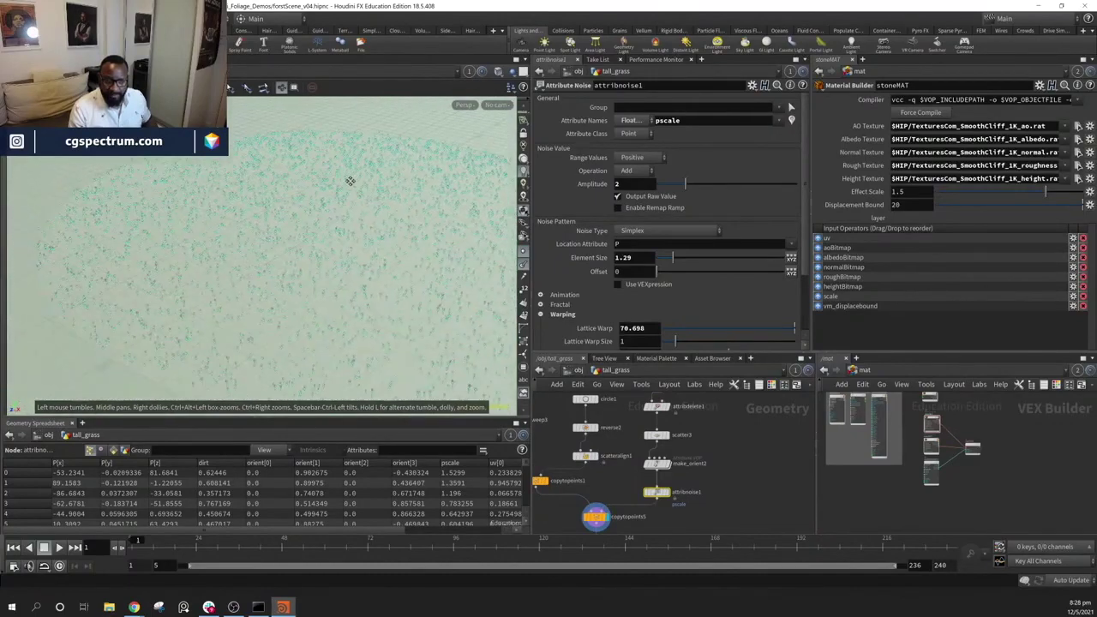
pyautogui.moveTo(256, 230); pyautogui.dragTo(273, 249)
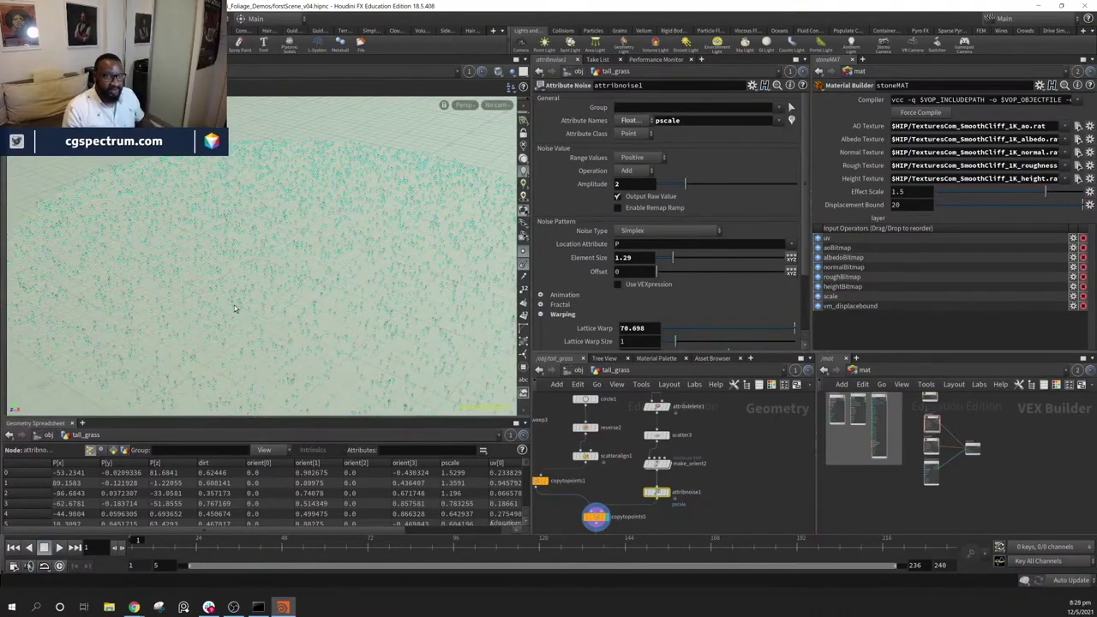
# Add an Object Merge node beside object_merge2 in the tall_grass network
pyautogui.scroll(-3, 708, 490)
pyautogui.moveTo(730, 411); pyautogui.dragTo(656, 455, button='middle')
pyautogui.scroll(1, 693, 490)
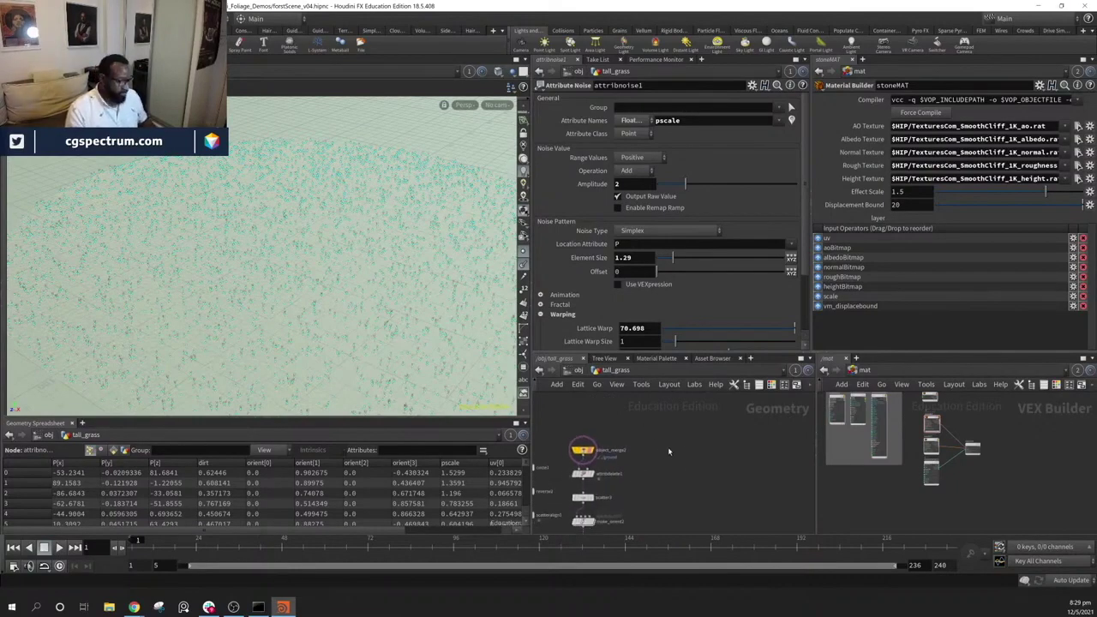
pyautogui.press('Tab')
pyautogui.write('ob')
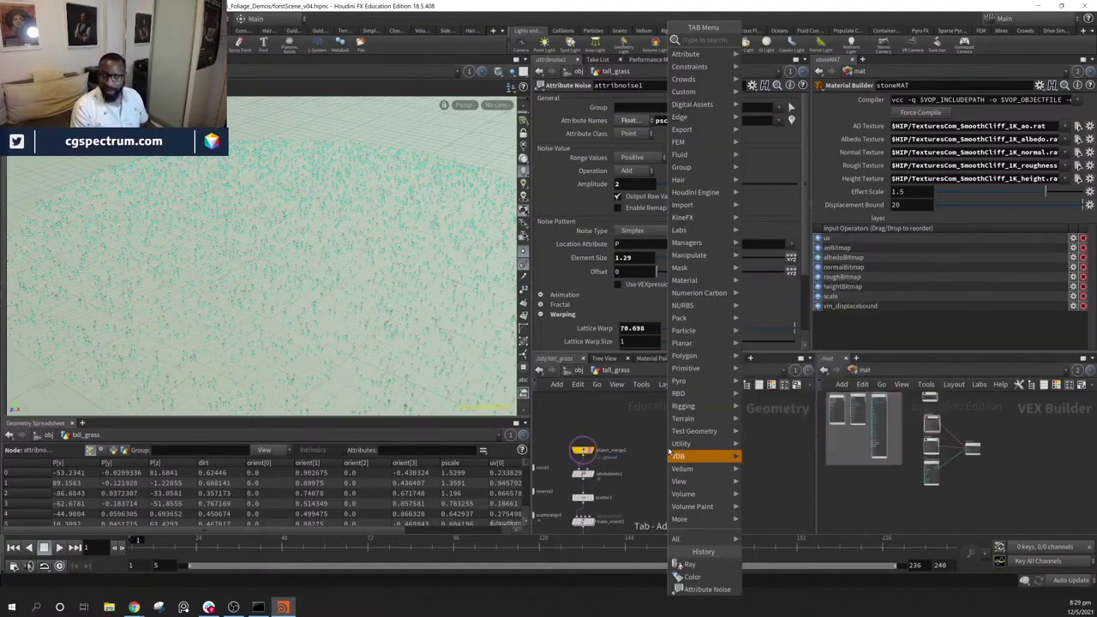
pyautogui.press('Return')
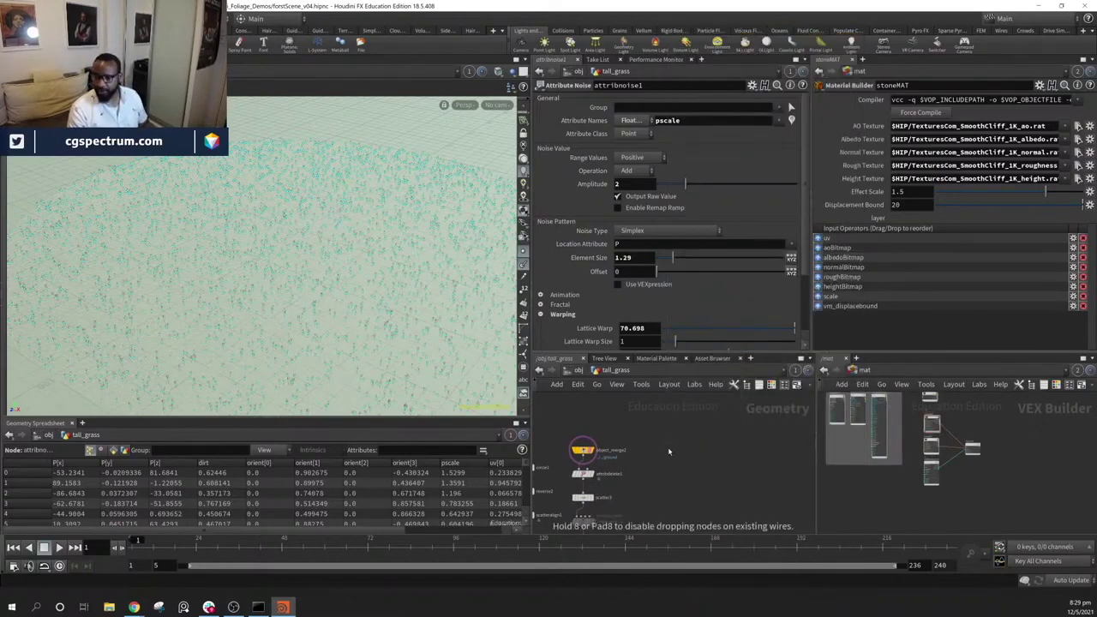
pyautogui.click(665, 444)
pyautogui.moveTo(667, 444); pyautogui.dragTo(660, 454)
# Set the new Object Merge's first source object to /obj/head
pyautogui.click(793, 127)
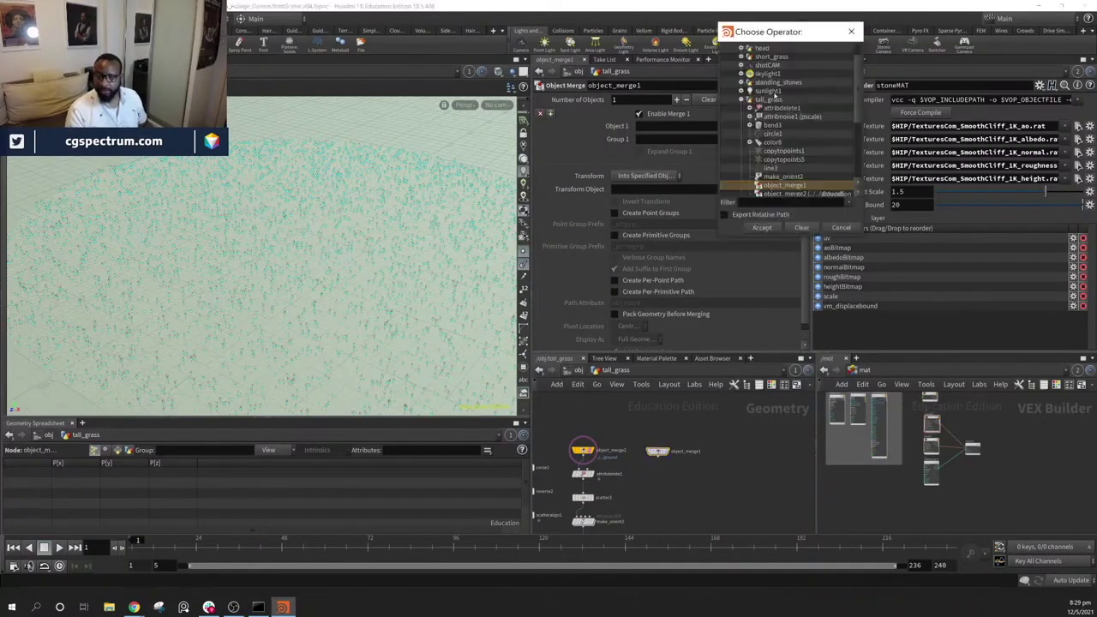
pyautogui.click(742, 99)
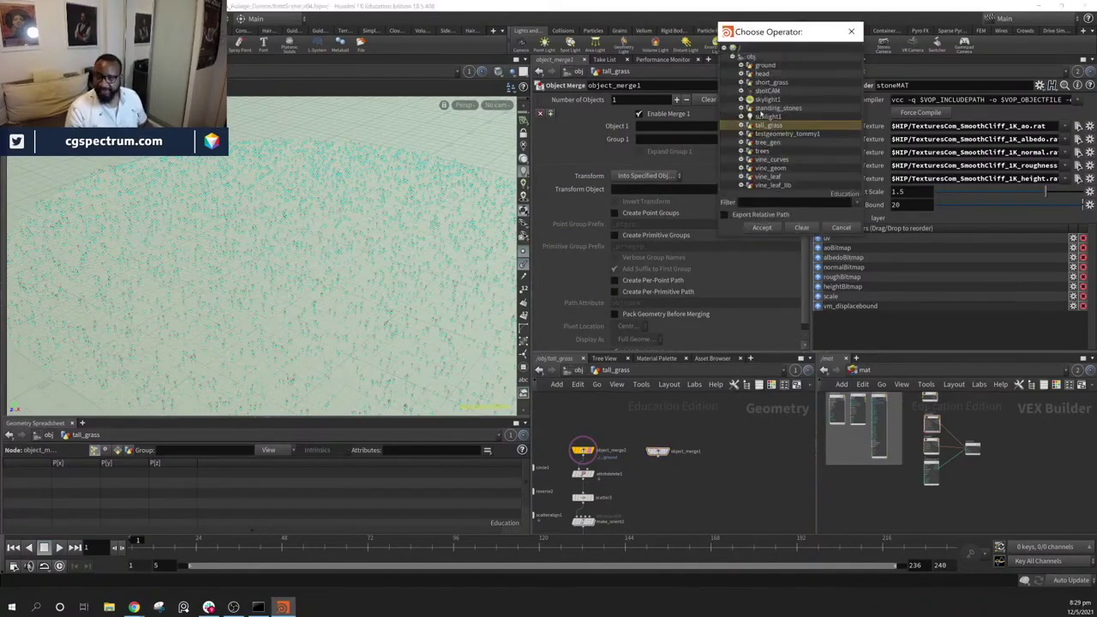
pyautogui.click(765, 75)
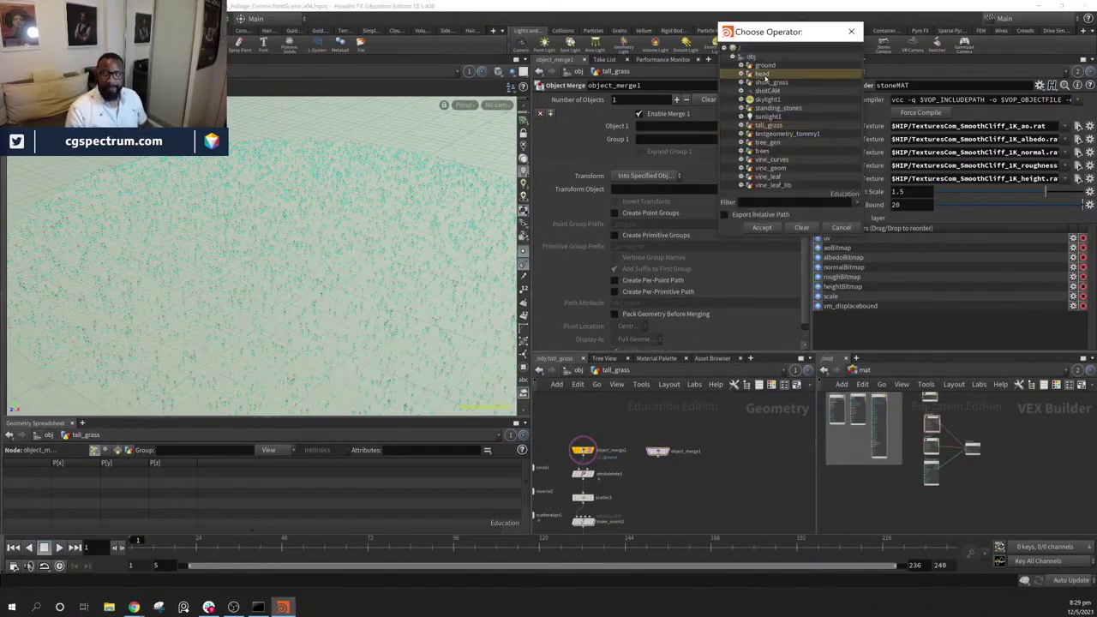
pyautogui.click(762, 228)
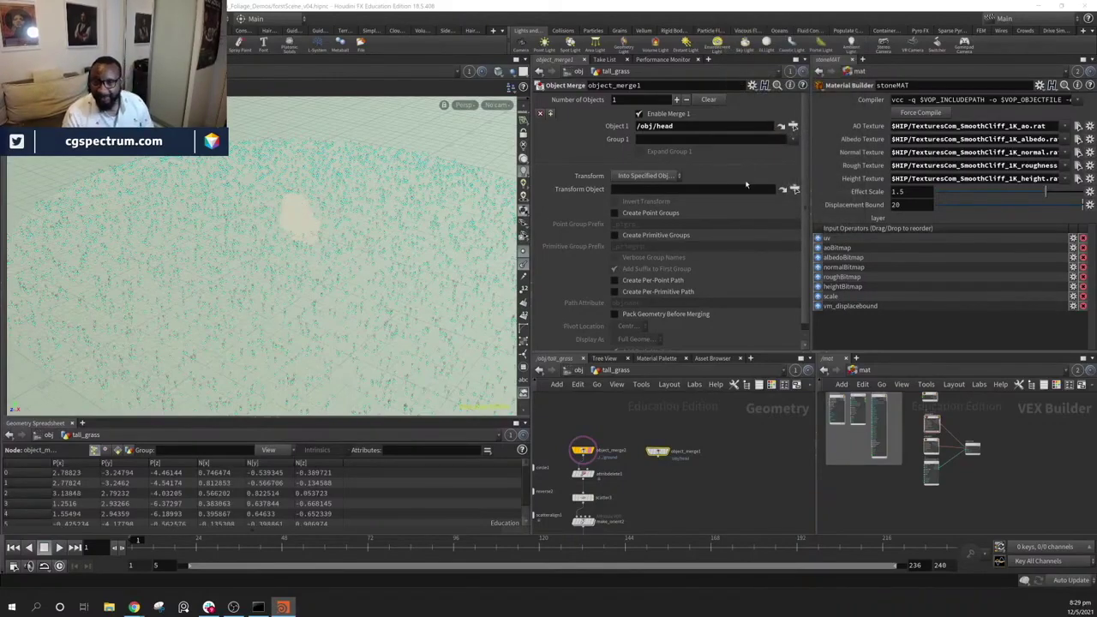
# Add a second source object to the Object Merge, set it to /obj/standing_stones, and check the stones among the tall grass
pyautogui.click(677, 99)
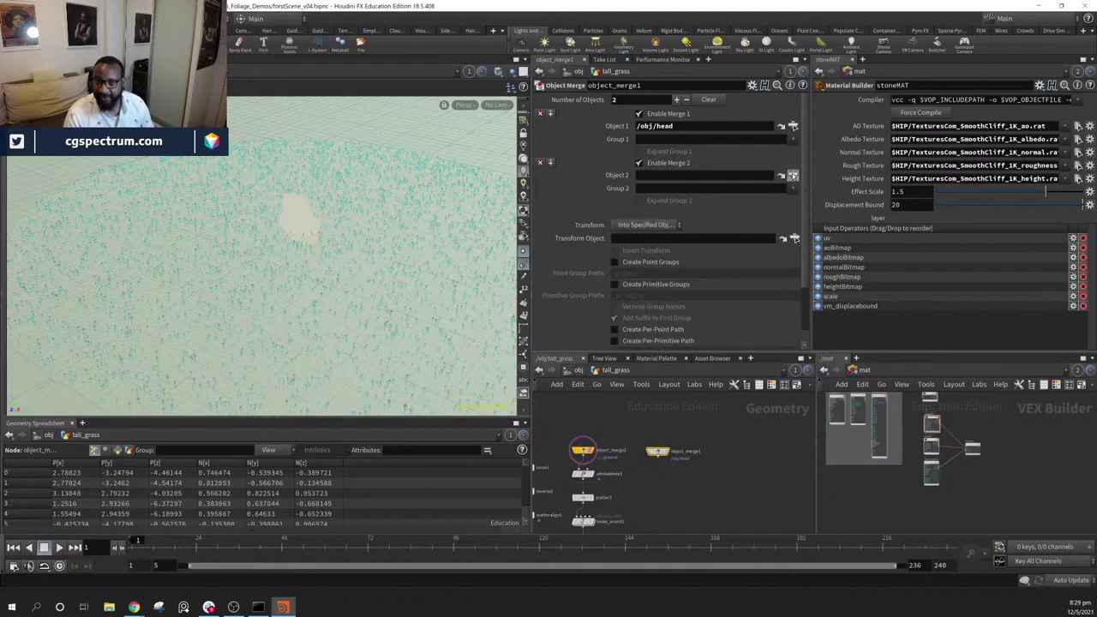
pyautogui.click(793, 175)
pyautogui.click(742, 143)
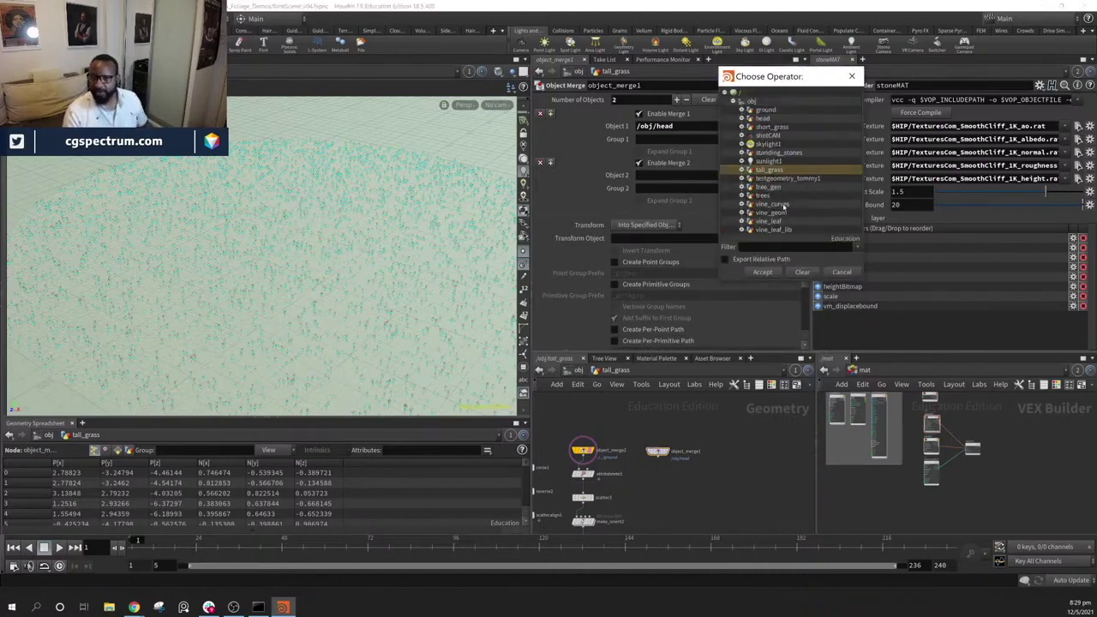
pyautogui.click(778, 152)
pyautogui.click(762, 272)
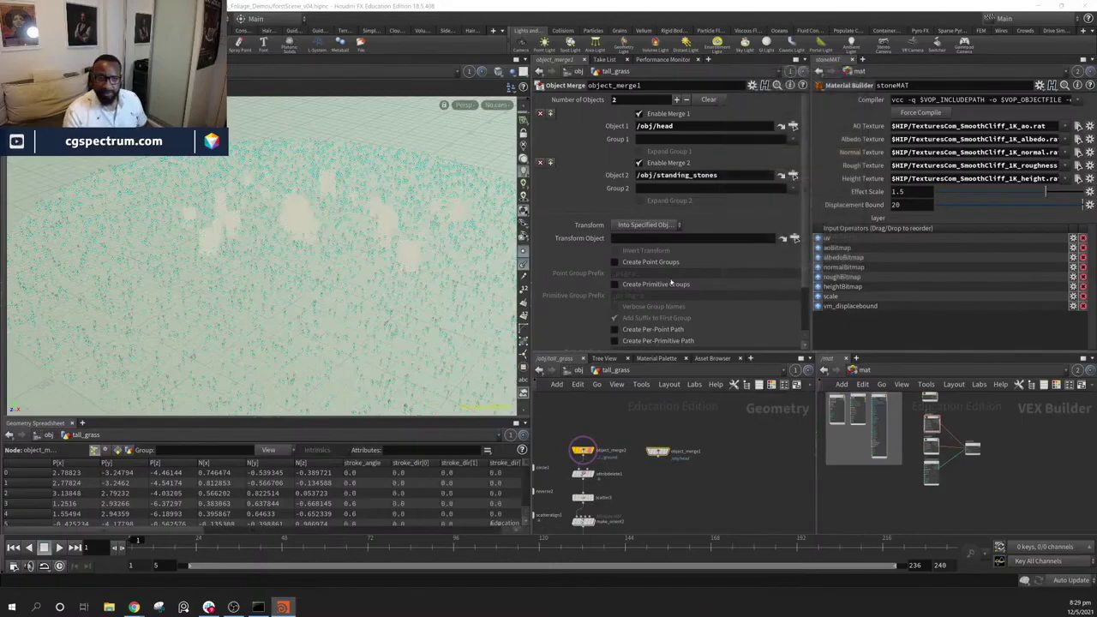
pyautogui.keyDown('alt'); pyautogui.moveTo(300, 278); pyautogui.dragTo(568, 276, button='right'); pyautogui.keyUp('alt')
pyautogui.keyDown('alt'); pyautogui.moveTo(283, 249); pyautogui.dragTo(343, 253, button='right'); pyautogui.keyUp('alt')
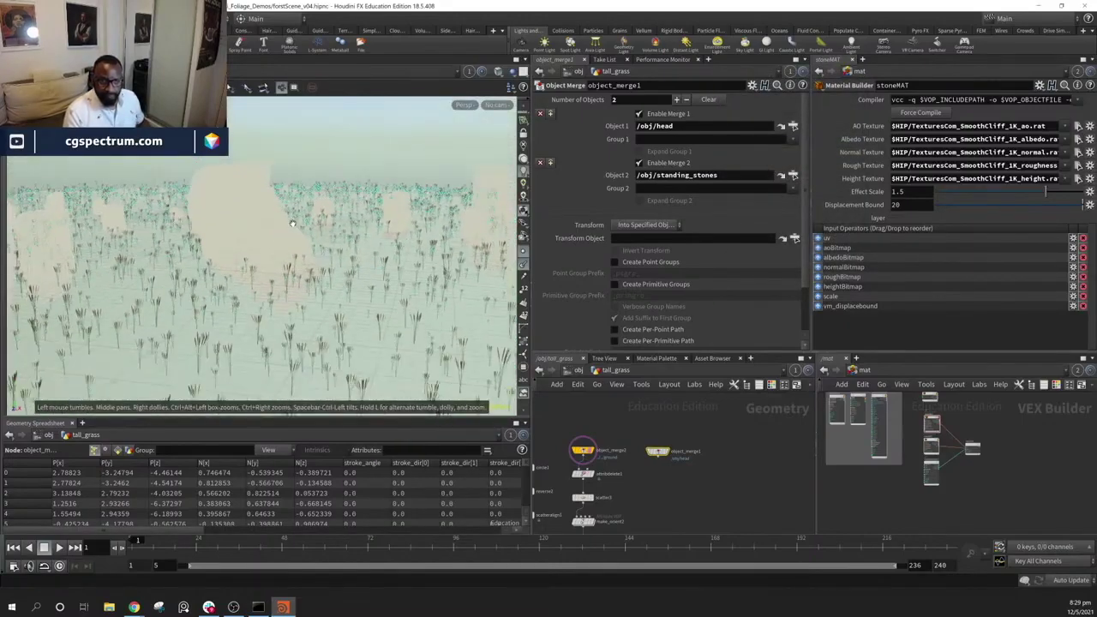
pyautogui.keyDown('alt'); pyautogui.moveTo(288, 223); pyautogui.dragTo(288, 257); pyautogui.keyUp('alt')
# Move both object merges and attribdelete1 up to free space above scatter3, and display attribdelete1
pyautogui.moveTo(695, 490)
pyautogui.mouseDown(button='middle')
pyautogui.moveTo(714, 451)
pyautogui.moveTo(704, 482)
pyautogui.mouseUp(button='middle')
pyautogui.moveTo(623, 442); pyautogui.dragTo(633, 430, button='middle')
pyautogui.moveTo(630, 490); pyautogui.dragTo(651, 471, button='middle')
pyautogui.moveTo(579, 416); pyautogui.dragTo(720, 466)
pyautogui.moveTo(608, 459); pyautogui.dragTo(600, 415)
pyautogui.moveTo(629, 435); pyautogui.dragTo(638, 473, button='middle')
pyautogui.scroll(3, 653, 491)
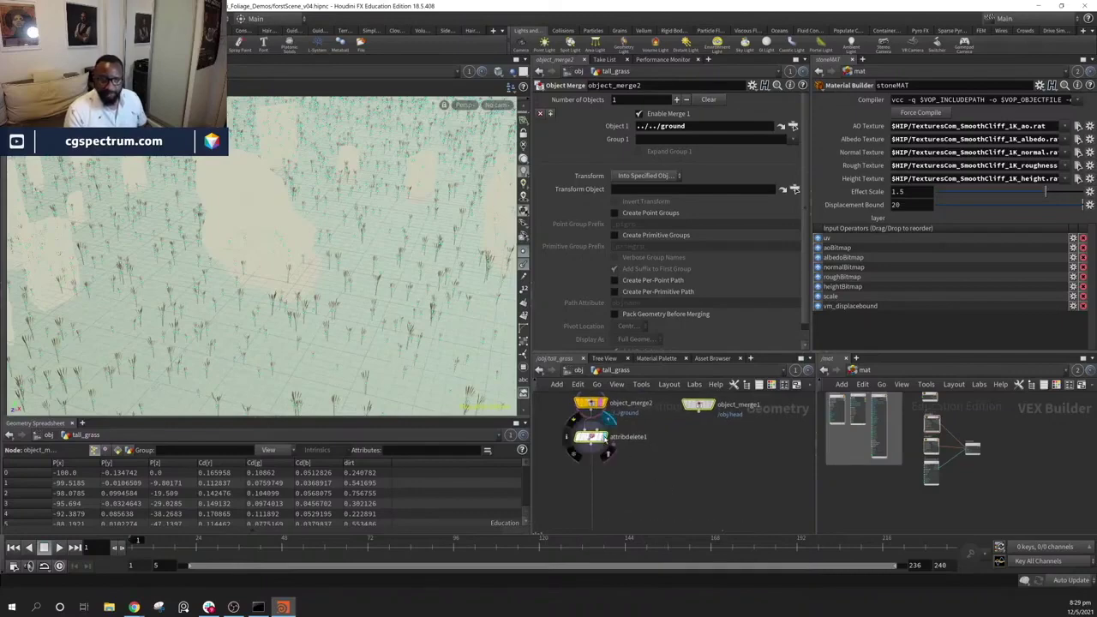
pyautogui.click(605, 438)
pyautogui.moveTo(669, 495); pyautogui.dragTo(652, 479, button='middle')
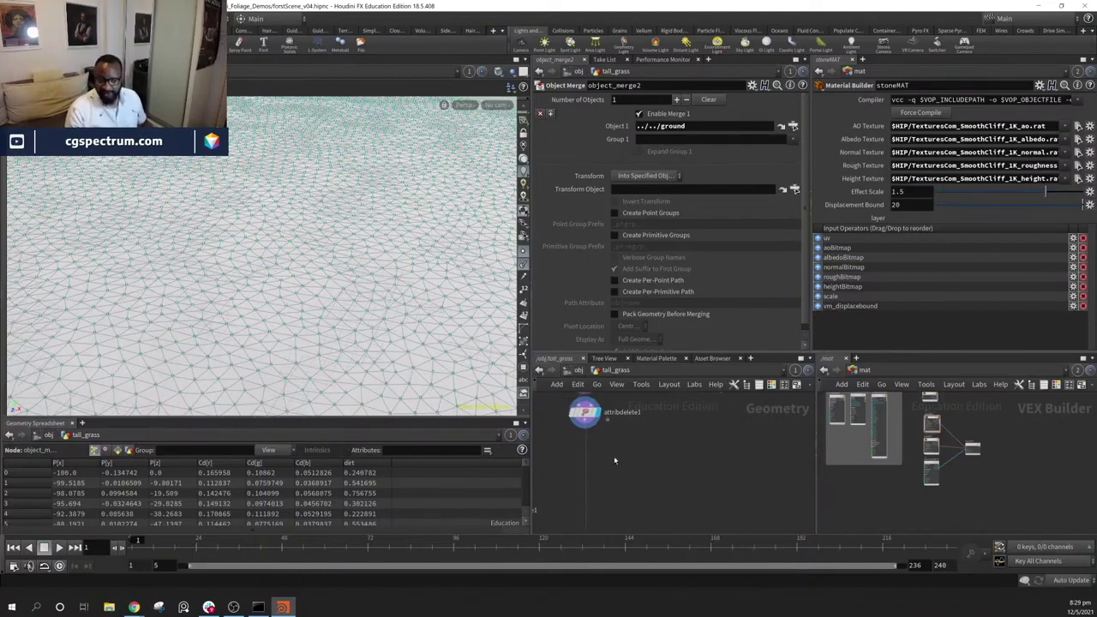
pyautogui.moveTo(617, 458); pyautogui.dragTo(633, 474, button='middle')
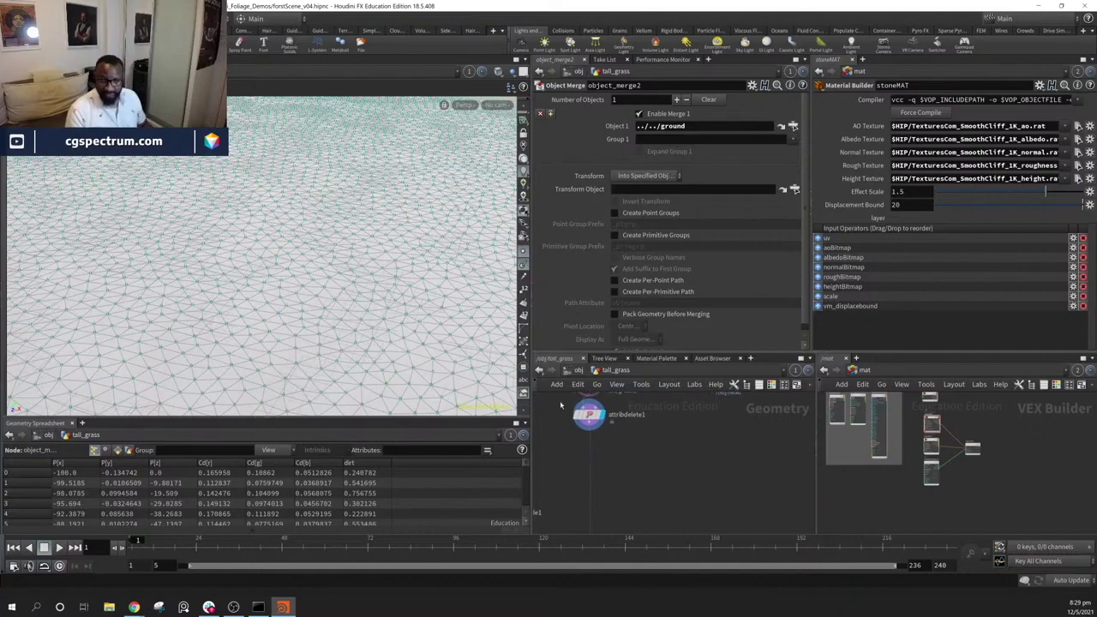
# Return to the object level, enter the short_grass network, and examine the source objects of its object_merge1
pyautogui.press('u')
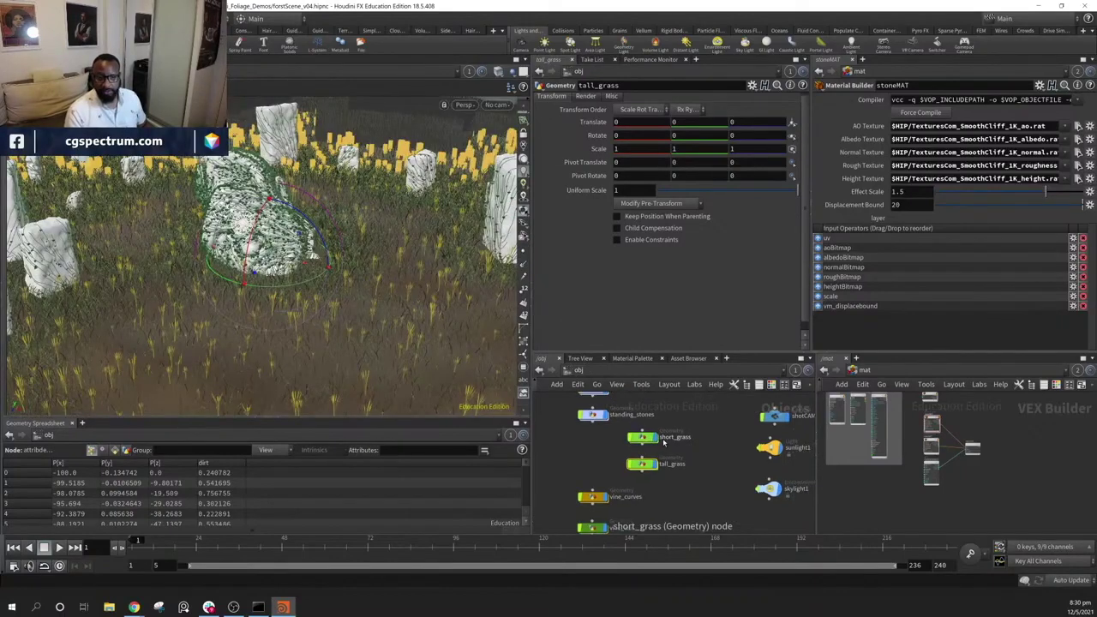
pyautogui.moveTo(653, 440)
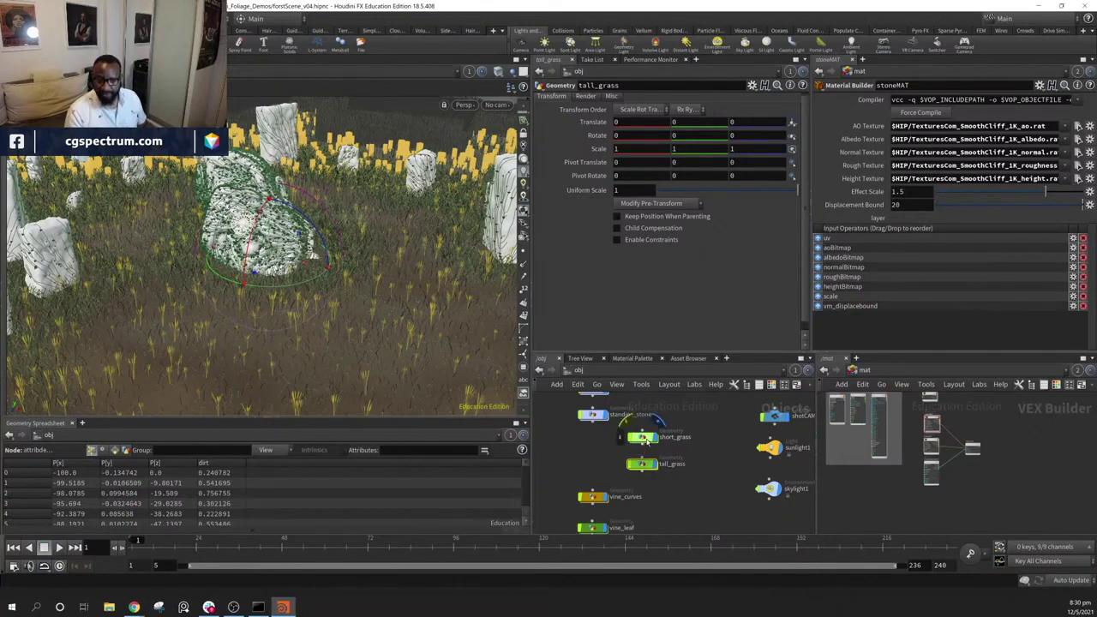
pyautogui.doubleClick(643, 439)
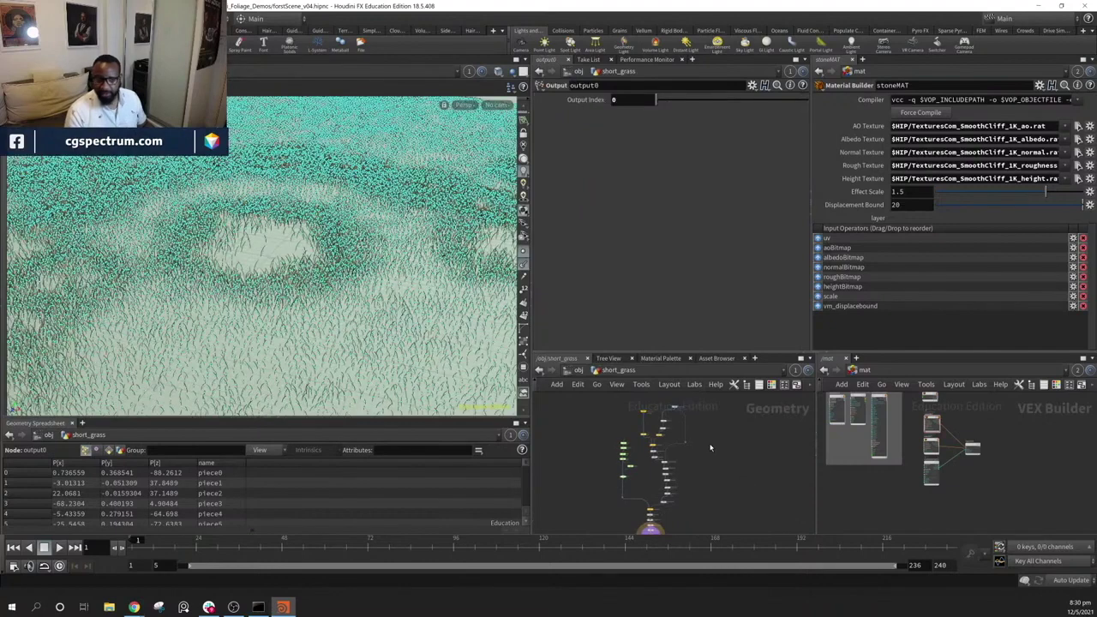
pyautogui.scroll(5, 695, 458)
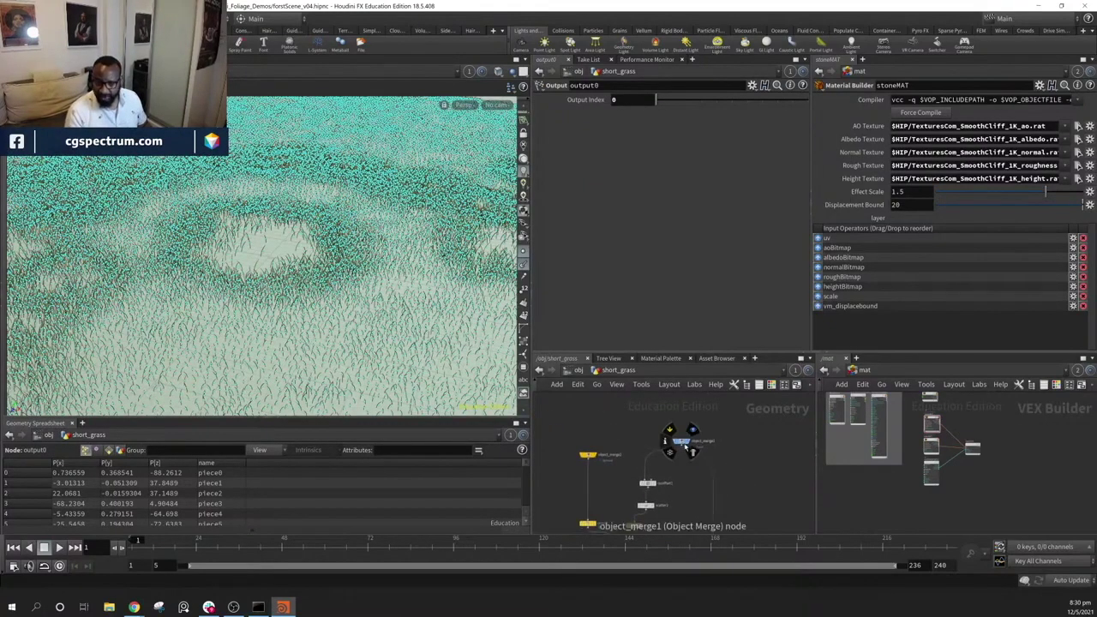
pyautogui.click(682, 442)
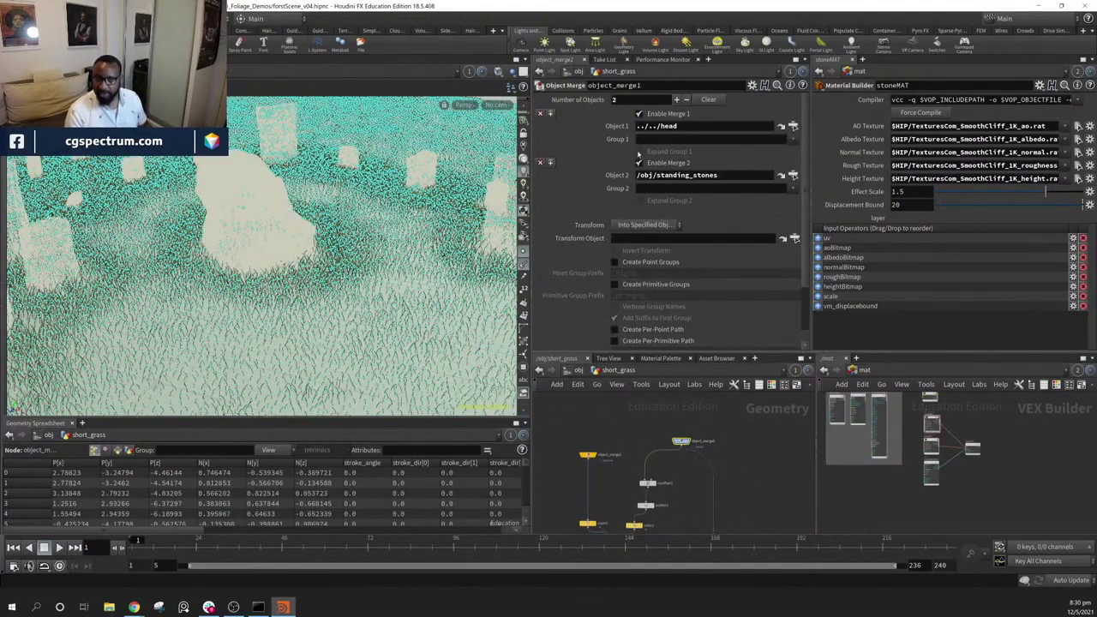
# Select modify_density in the short_grass network and examine how the short grass is distributed around the stones
pyautogui.moveTo(736, 529); pyautogui.dragTo(766, 453, button='middle')
pyautogui.moveTo(751, 497); pyautogui.dragTo(753, 468, button='middle')
pyautogui.scroll(5, 758, 455)
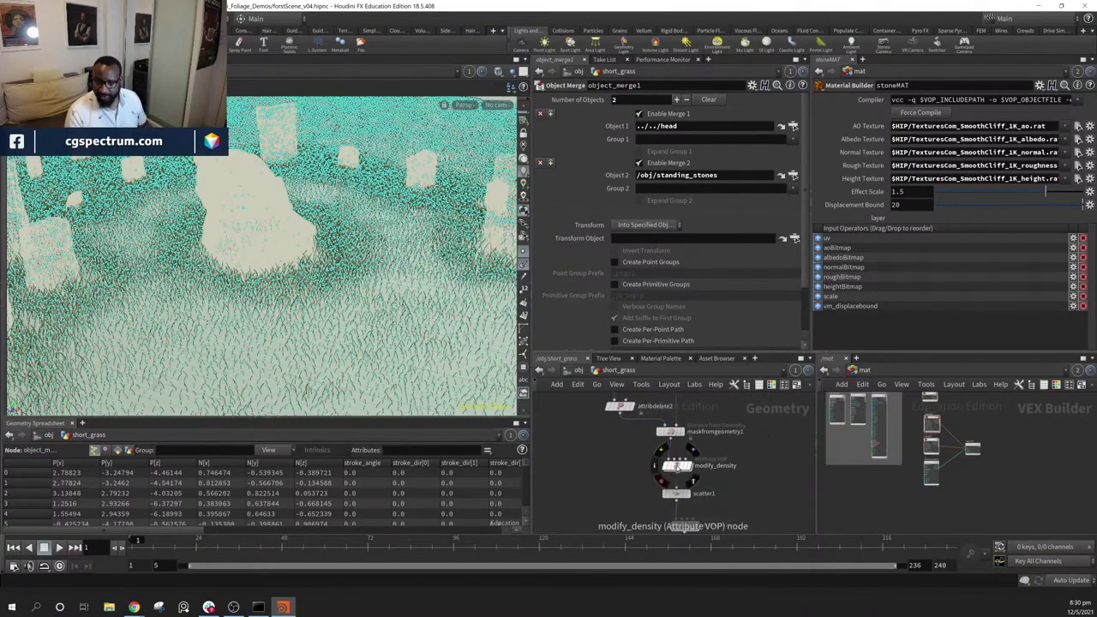
pyautogui.moveTo(677, 465); pyautogui.dragTo(687, 428, button='middle')
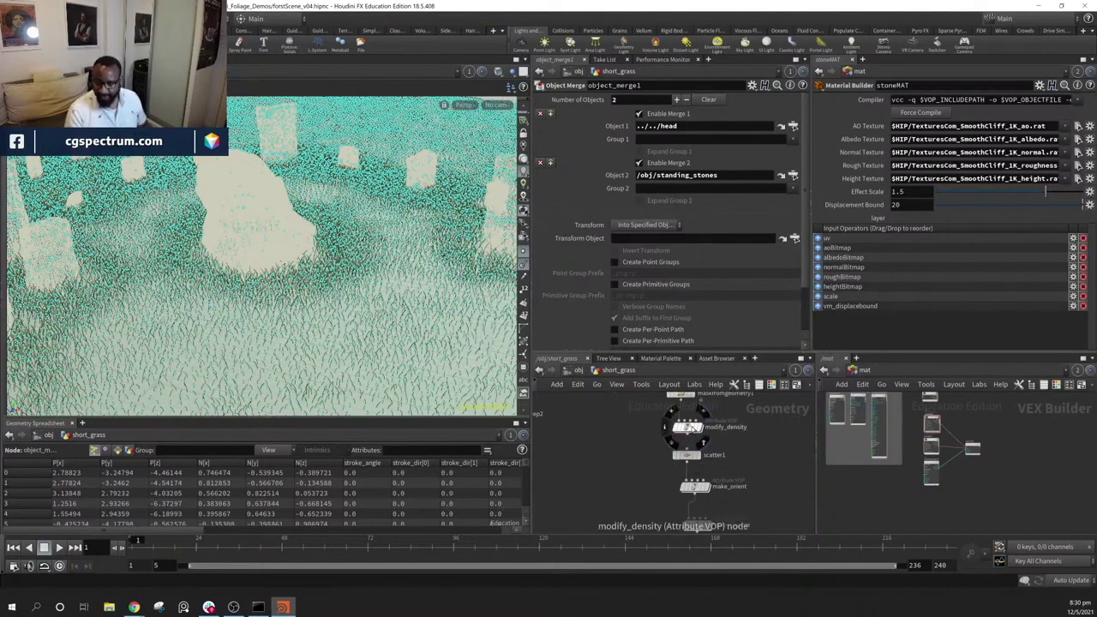
pyautogui.click(691, 426)
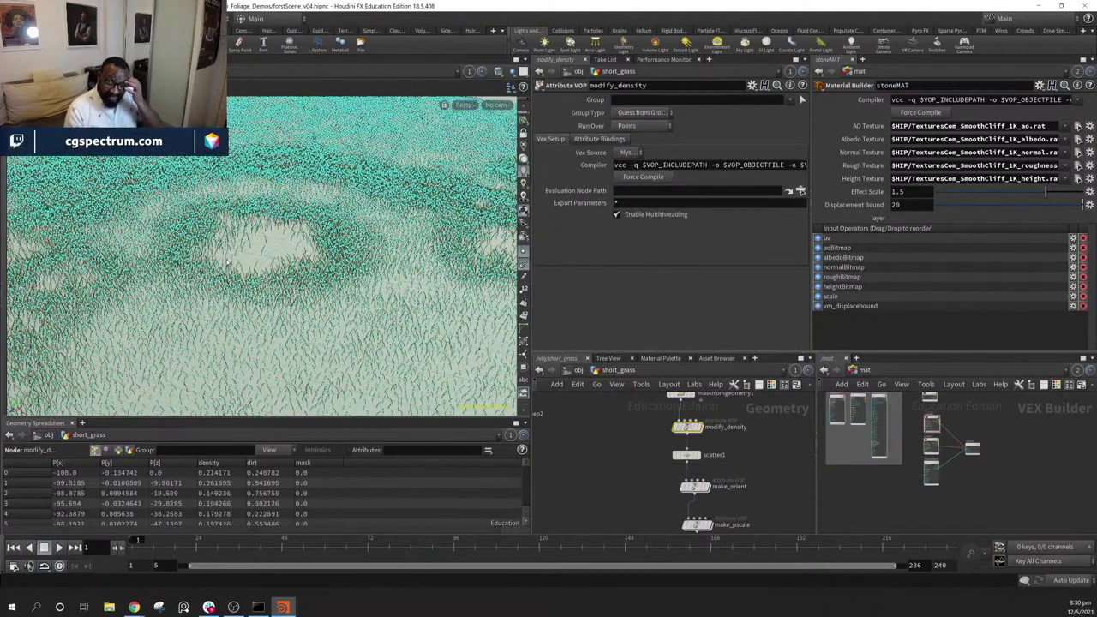
pyautogui.keyDown('alt'); pyautogui.moveTo(370, 279); pyautogui.dragTo(179, 241, button='right'); pyautogui.keyUp('alt')
pyautogui.moveTo(179, 241); pyautogui.dragTo(65, 226)
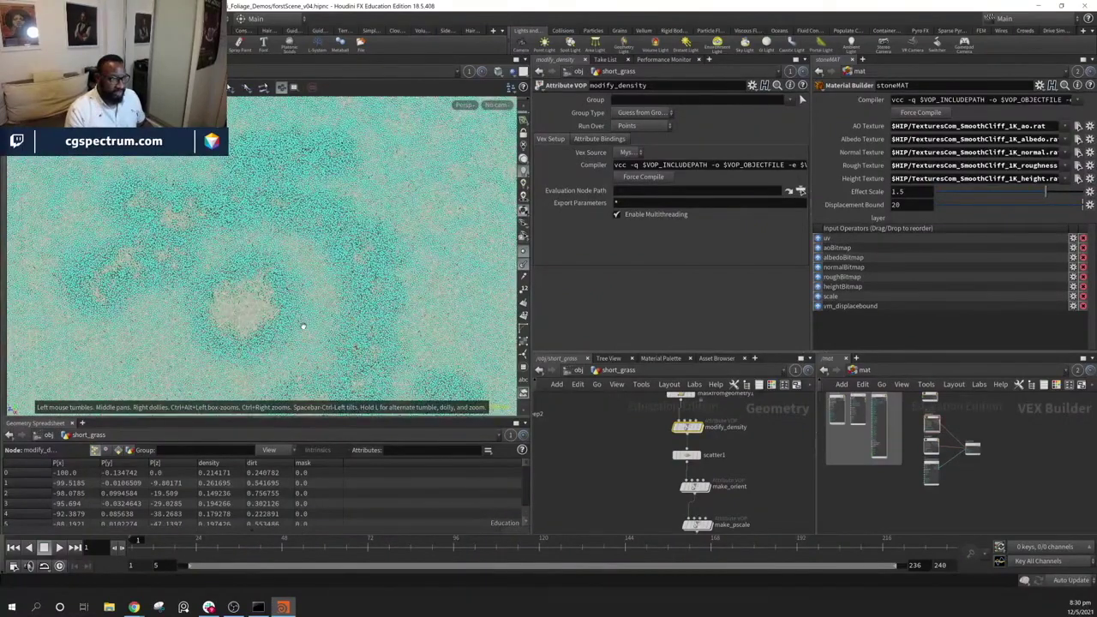
pyautogui.moveTo(336, 351); pyautogui.dragTo(369, 257)
# Enter modify_density and examine fit1 and the noise and mask nodes that drive the density
pyautogui.moveTo(769, 463); pyautogui.dragTo(744, 473, button='middle')
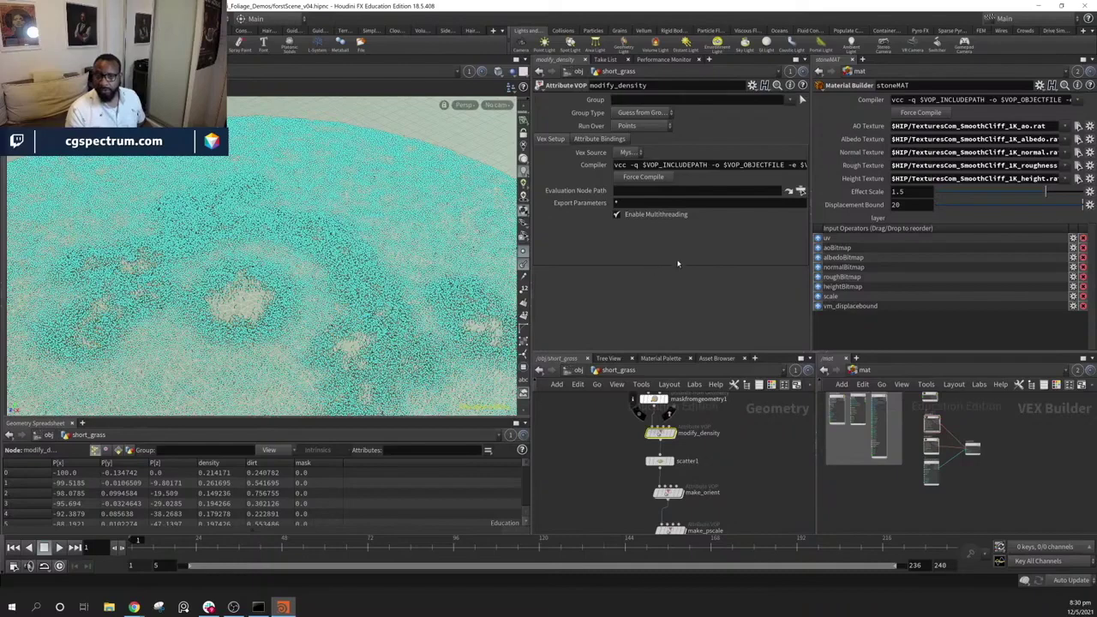
pyautogui.scroll(-3, 694, 438)
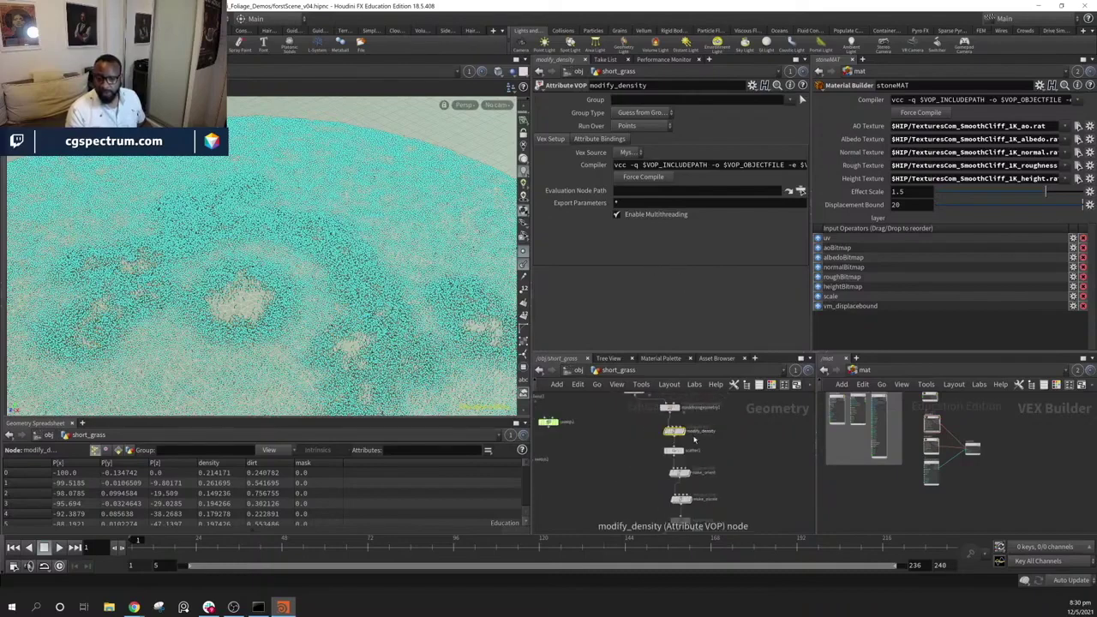
pyautogui.scroll(5, 694, 439)
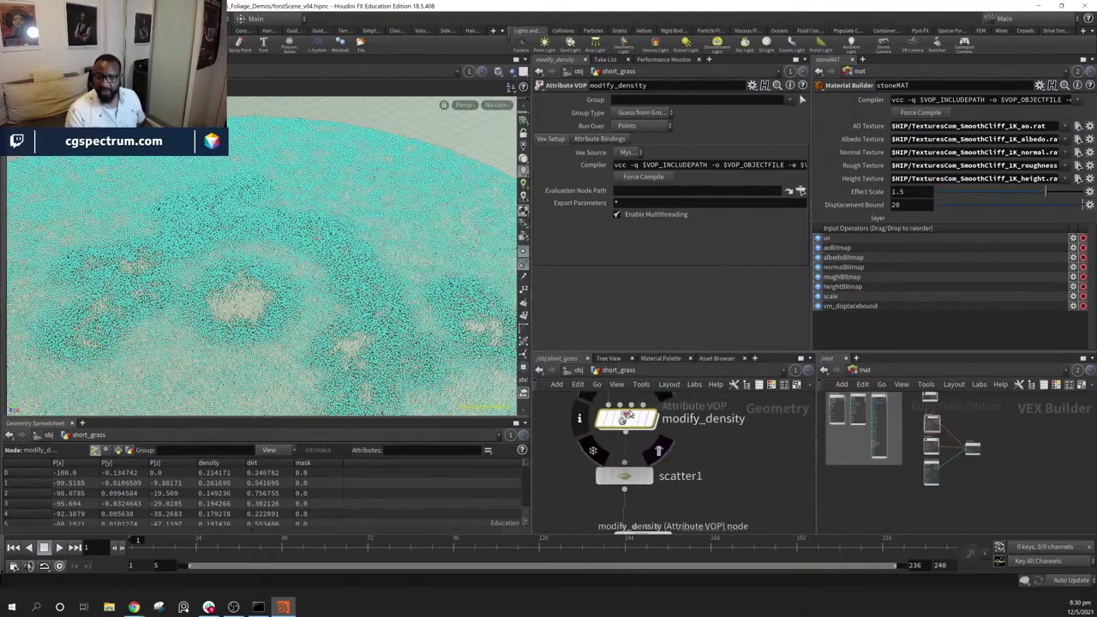
pyautogui.doubleClick(628, 417)
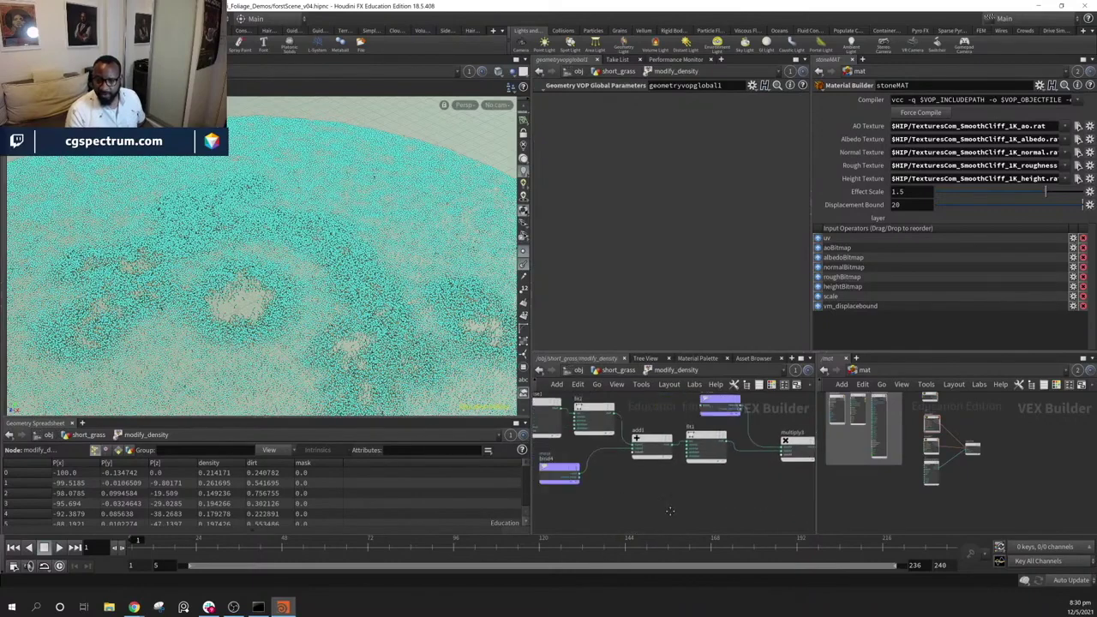
pyautogui.click(719, 455)
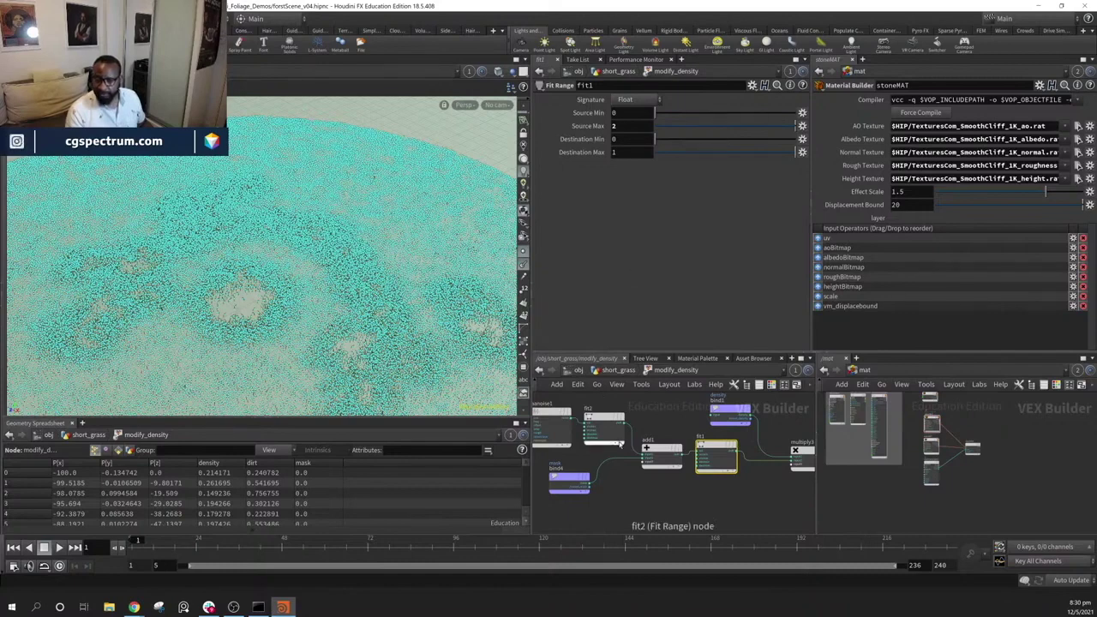
pyautogui.moveTo(621, 443); pyautogui.dragTo(703, 451, button='middle')
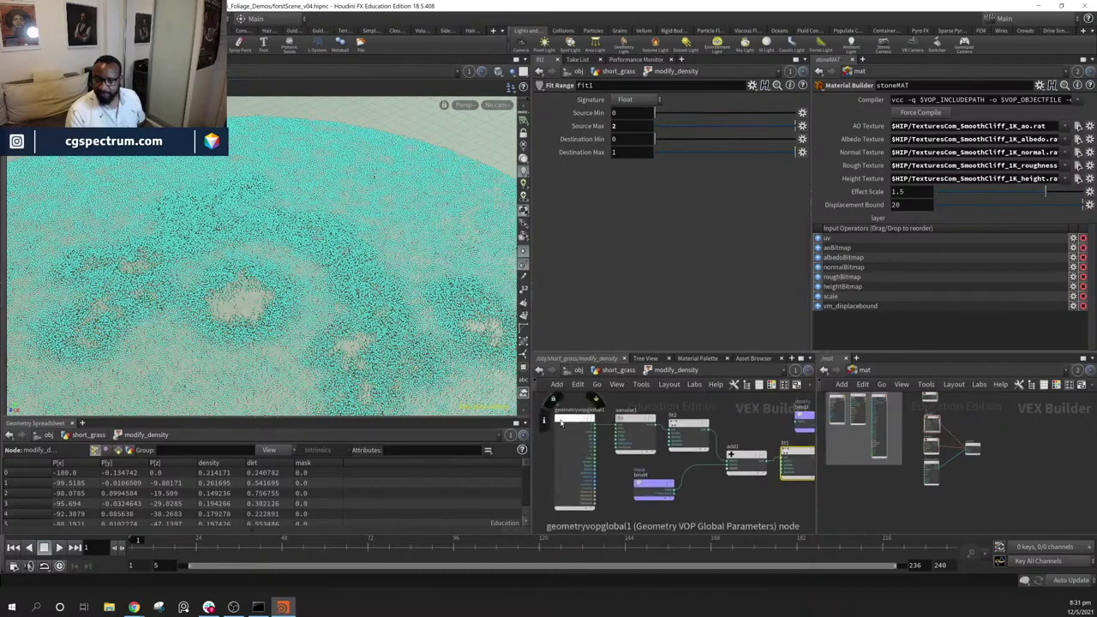
# Return to the short_grass network and enlarge the Geometry Spreadsheet to examine modify_density's density, dirt and mask values
pyautogui.click(614, 371)
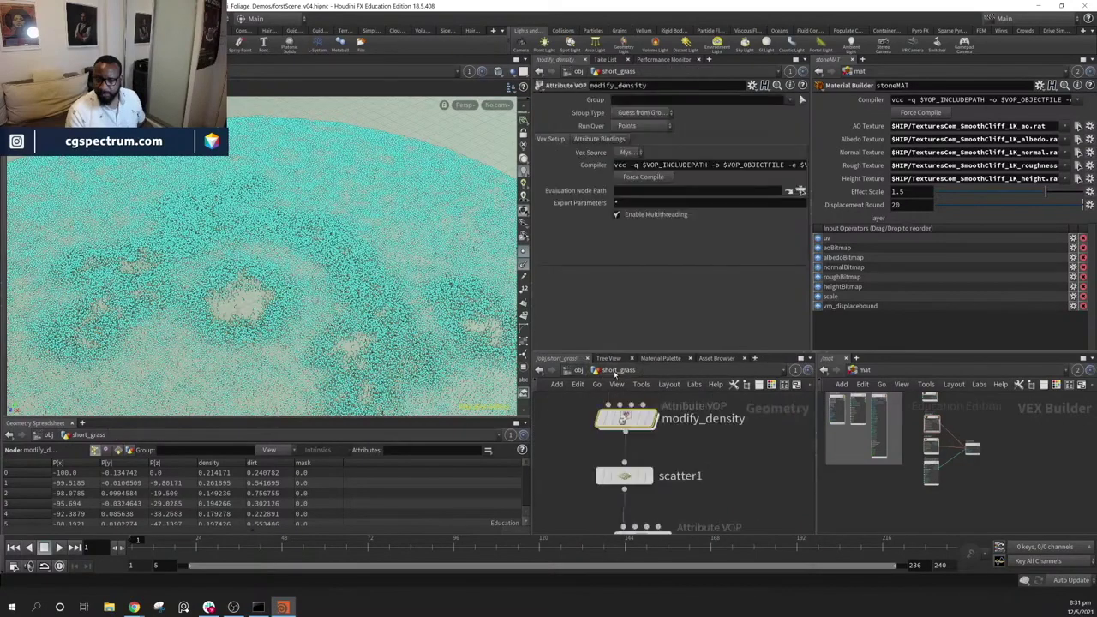
pyautogui.moveTo(720, 467); pyautogui.dragTo(744, 476, button='middle')
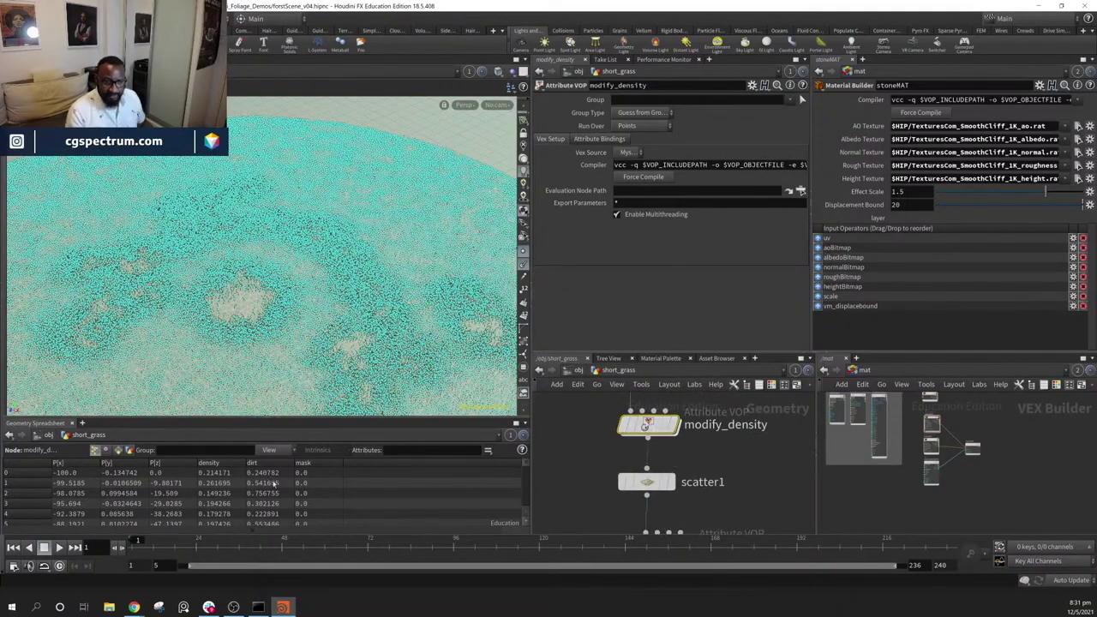
pyautogui.moveTo(675, 424)
pyautogui.moveTo(240, 420); pyautogui.dragTo(240, 297)
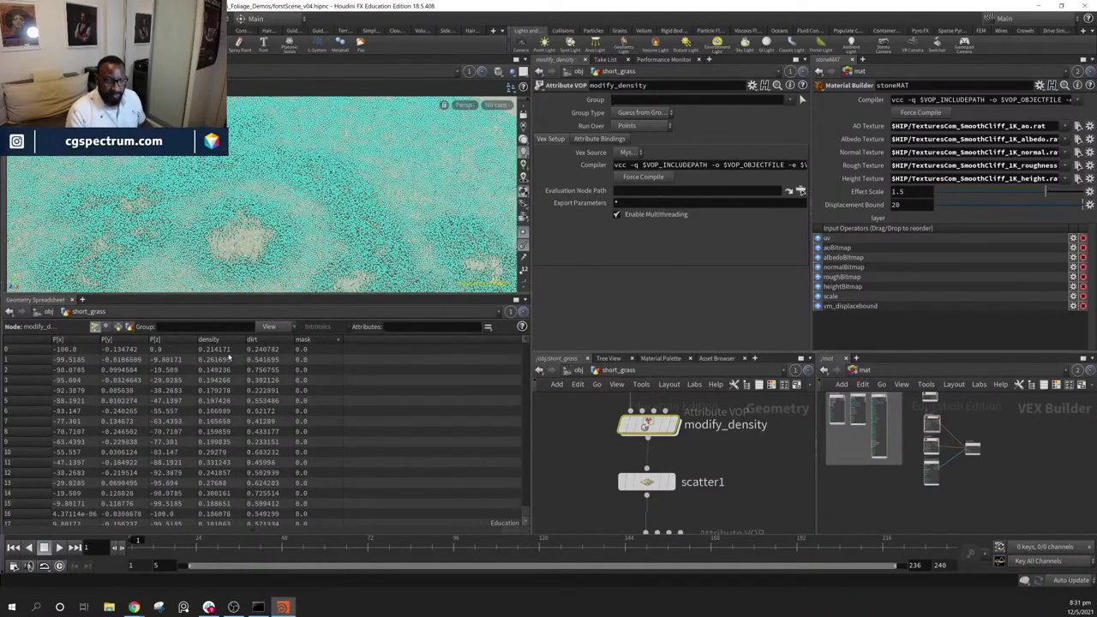
# Add a Null node beside scatter1 in the short_grass network and wire modify_density's output into it
pyautogui.moveTo(783, 472); pyautogui.dragTo(831, 482, button='middle')
pyautogui.moveTo(572, 488); pyautogui.dragTo(618, 488, button='middle')
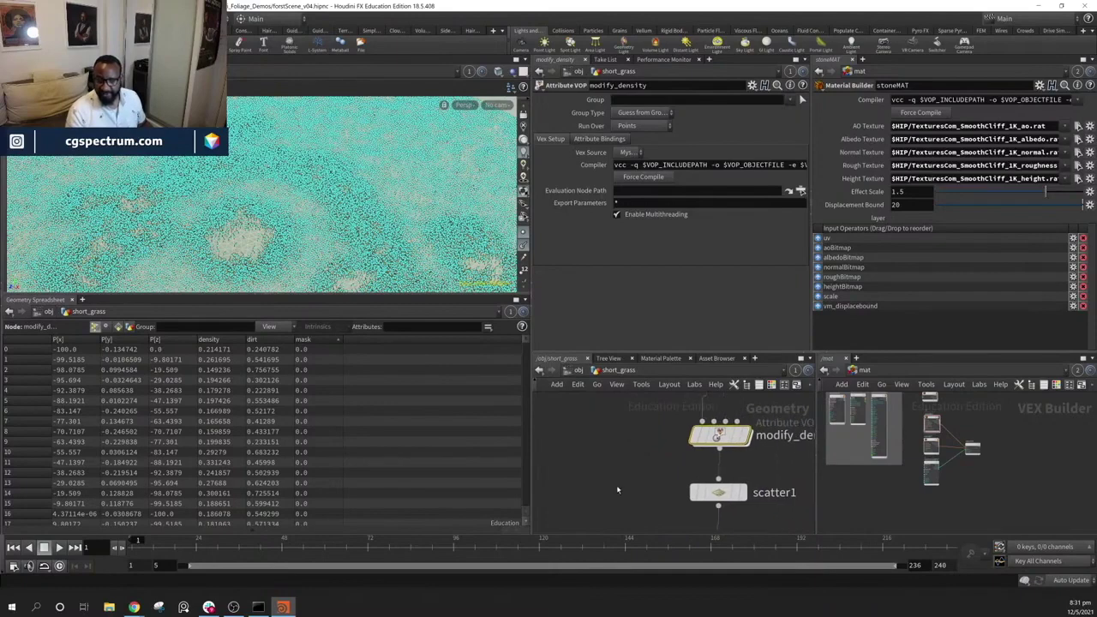
pyautogui.press('Tab')
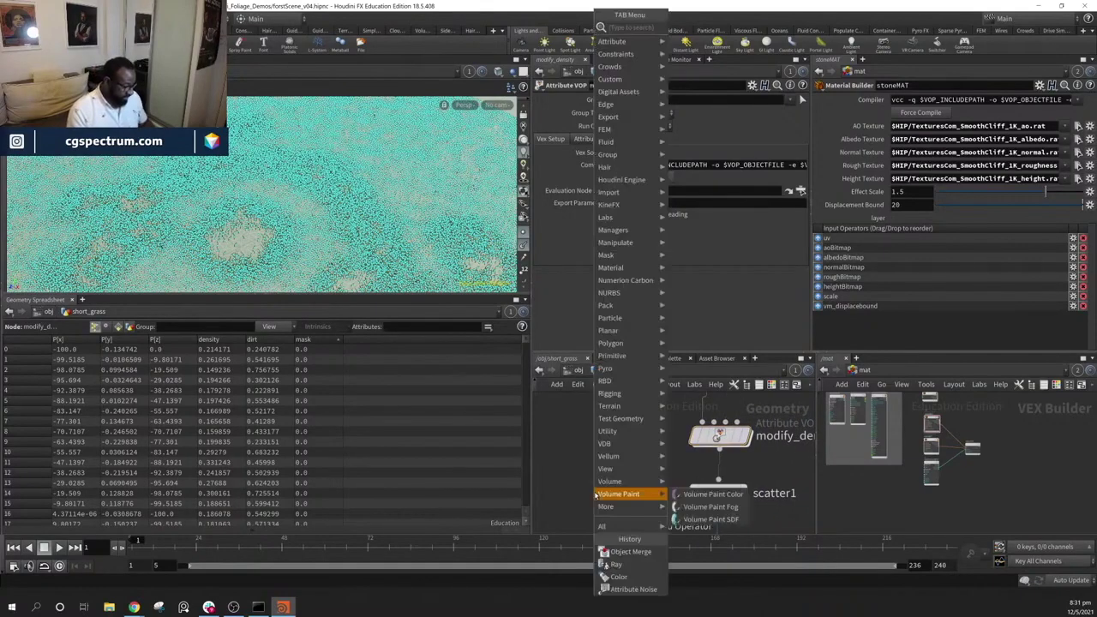
pyautogui.write('null')
pyautogui.press('Return')
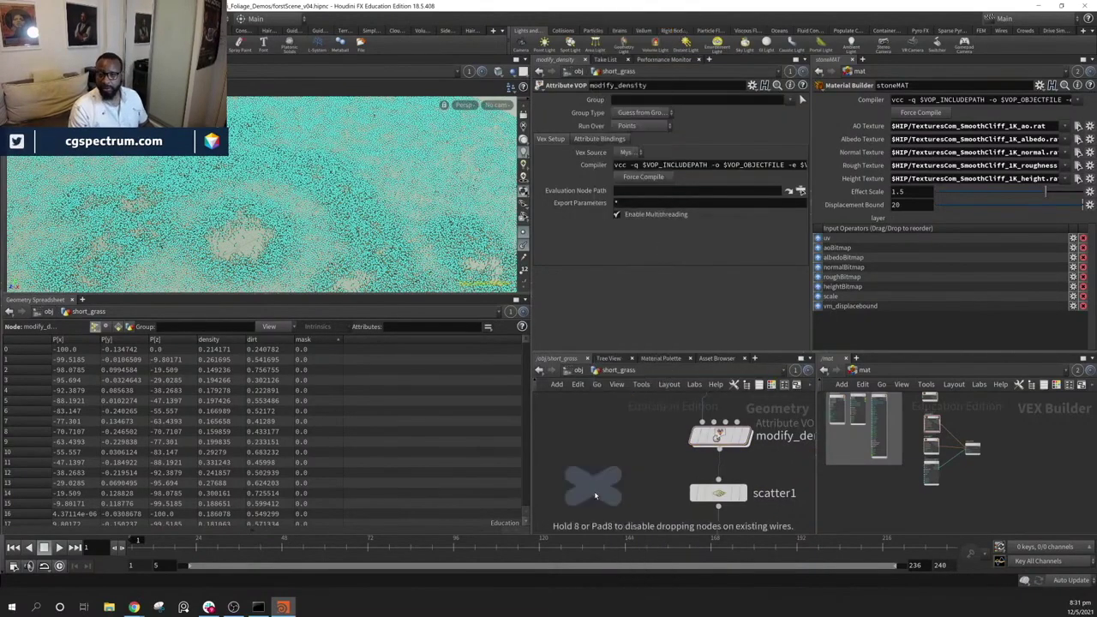
pyautogui.click(595, 495)
pyautogui.click(617, 489)
pyautogui.moveTo(718, 446); pyautogui.dragTo(618, 472)
pyautogui.moveTo(618, 490); pyautogui.dragTo(566, 491)
# Rename the new null OUT_GROUND_W_DENSITY and move it clear of the scatter1 node
pyautogui.click(611, 492)
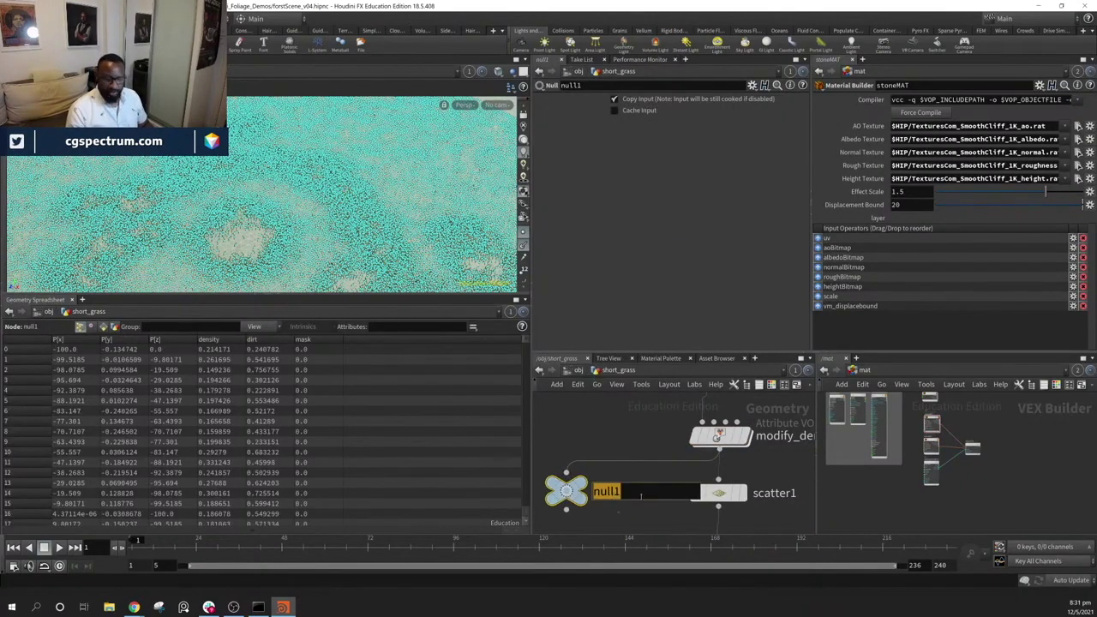
pyautogui.write('out_')
pyautogui.press('BackSpace')
pyautogui.press('BackSpace')
pyautogui.press('BackSpace')
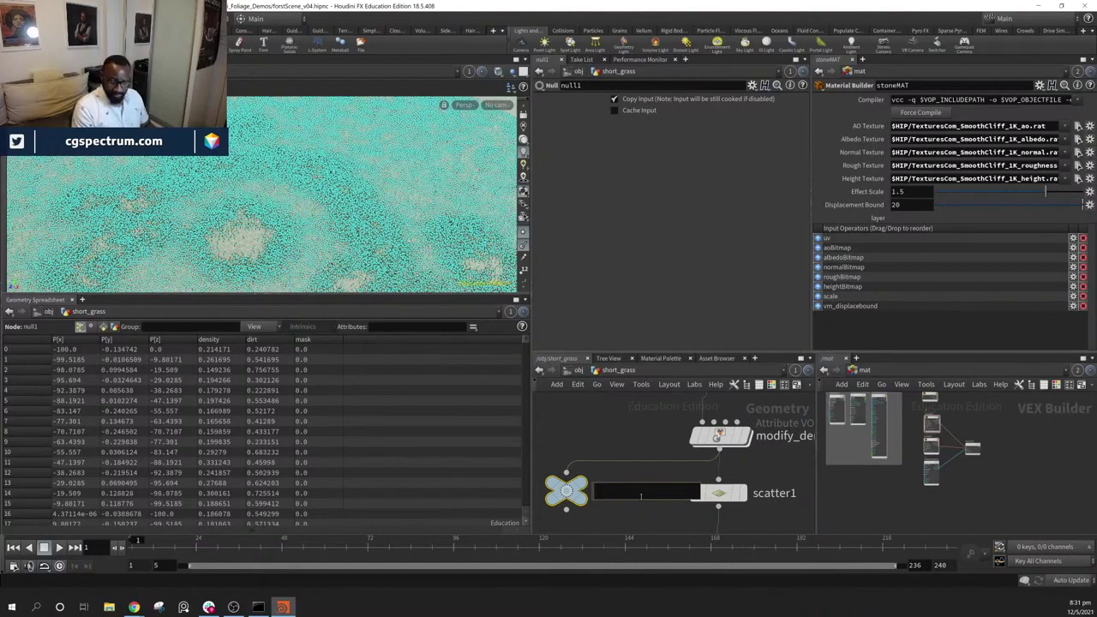
pyautogui.write('OUT_G')
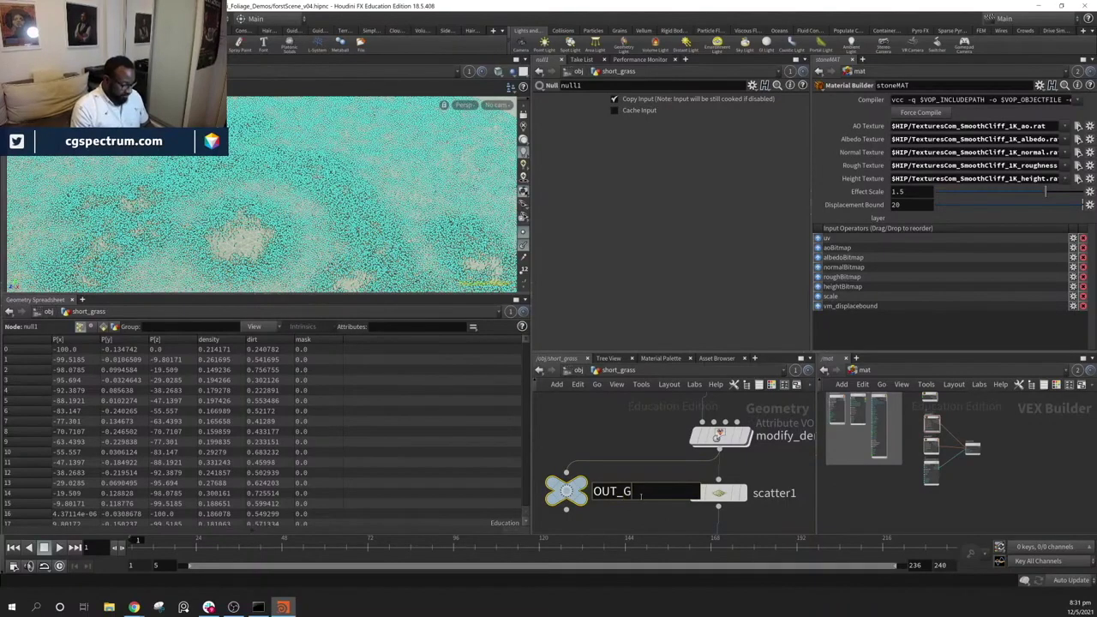
pyautogui.write('R')
pyautogui.press('BackSpace')
pyautogui.write('ROUN')
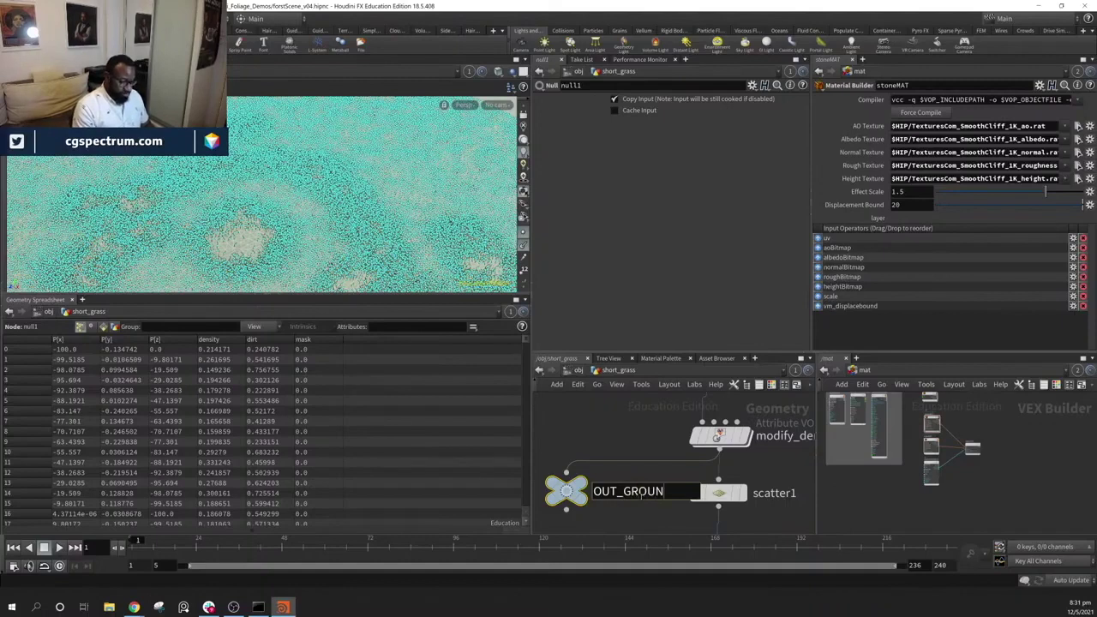
pyautogui.write('D_W')
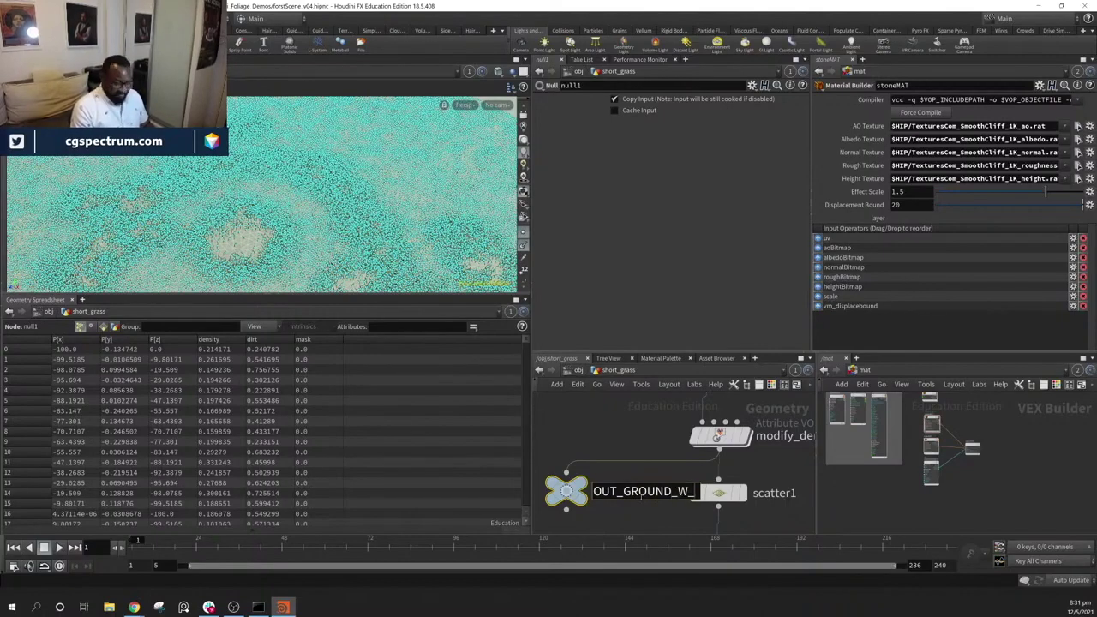
pyautogui.write('_DENSITY')
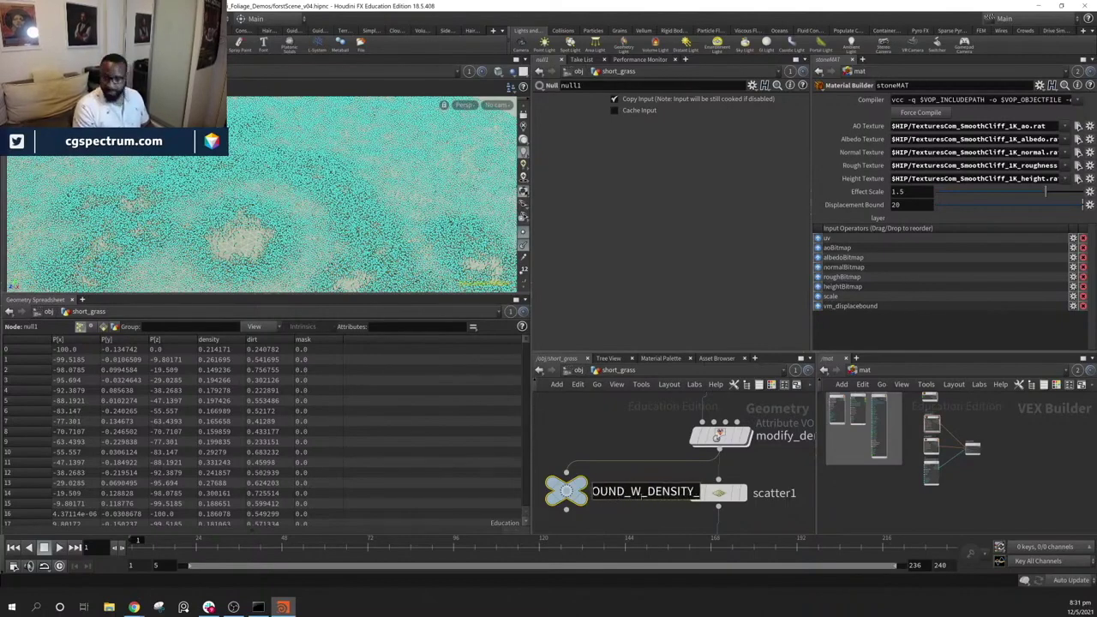
pyautogui.press('Return')
pyautogui.moveTo(617, 509); pyautogui.dragTo(667, 490, button='middle')
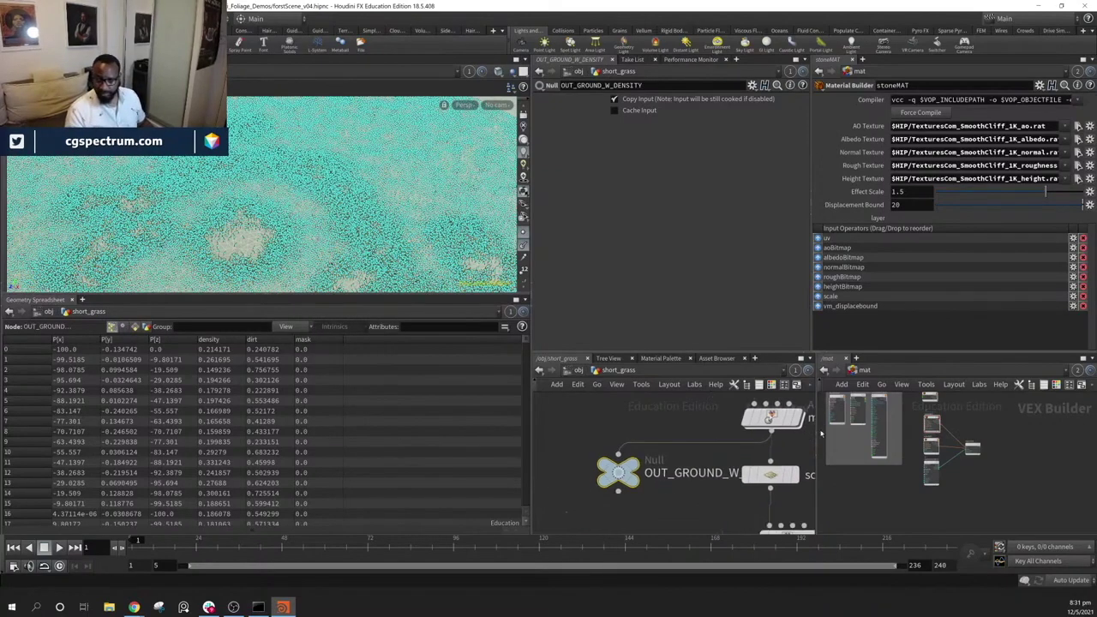
pyautogui.moveTo(618, 474); pyautogui.dragTo(554, 471)
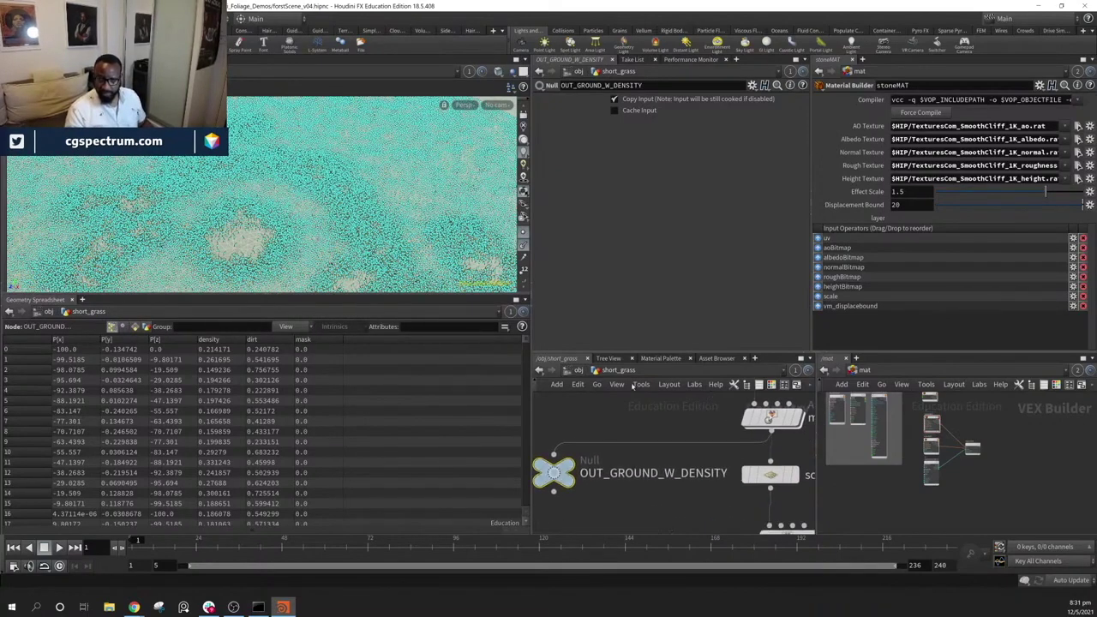
# In the tall_grass network, set object_merge2's Object 1 to OUT_GROUND_W_DENSITY from short_grass
pyautogui.click(572, 372)
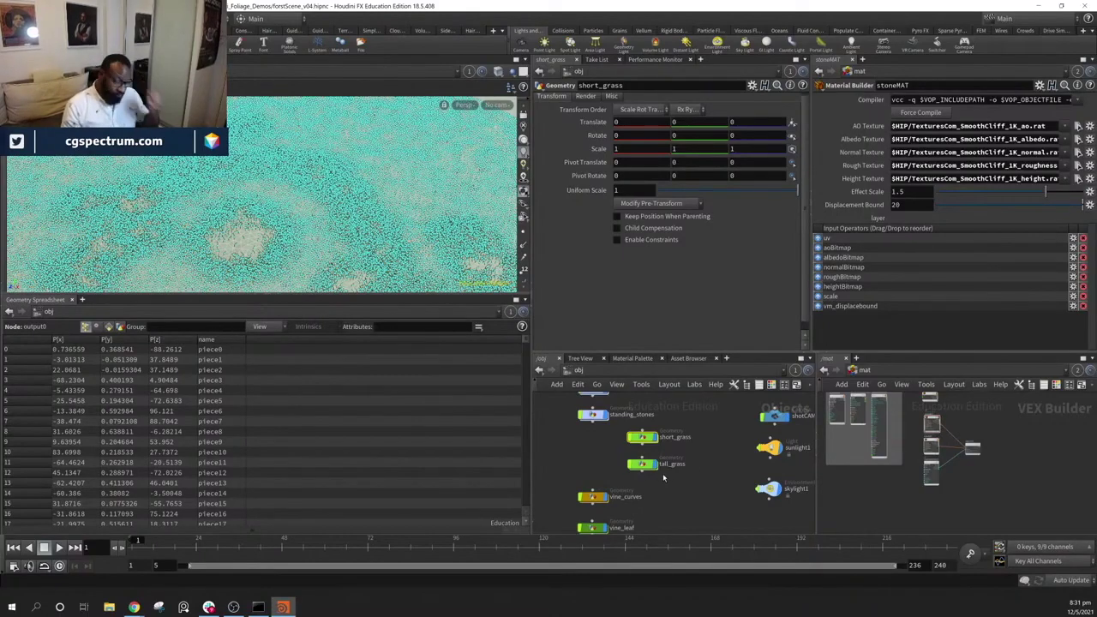
pyautogui.doubleClick(664, 469)
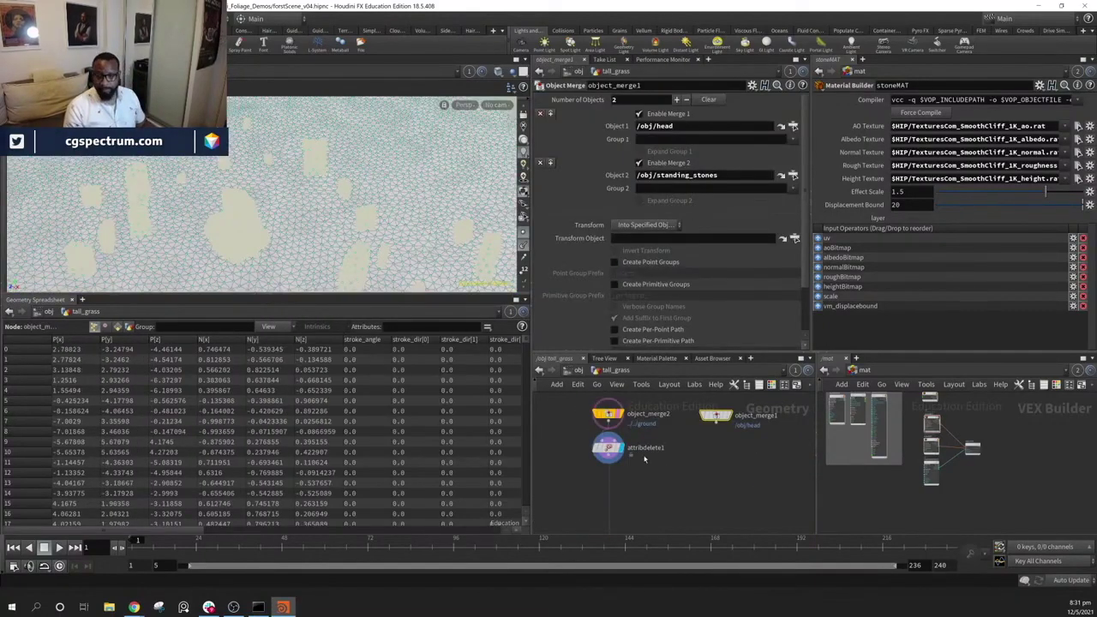
pyautogui.click(585, 432)
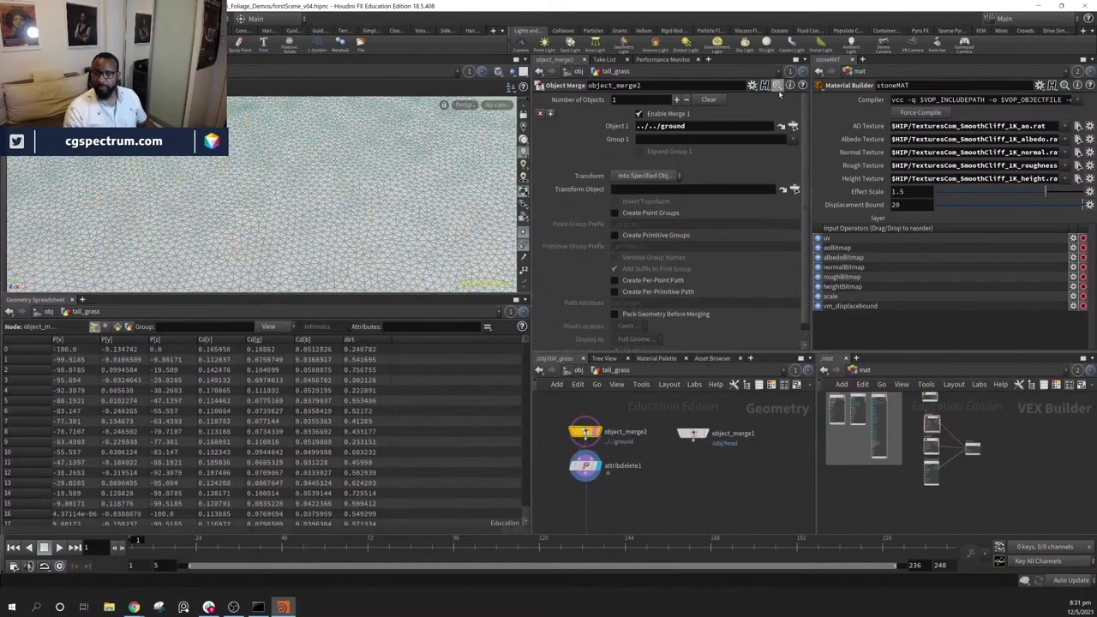
pyautogui.click(792, 126)
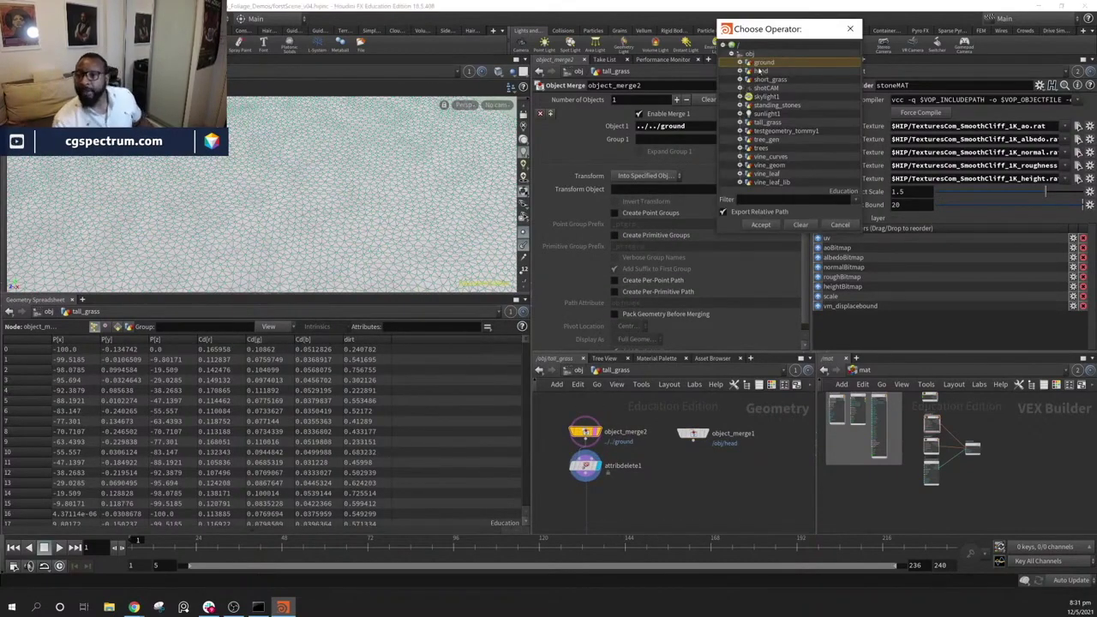
pyautogui.click(741, 80)
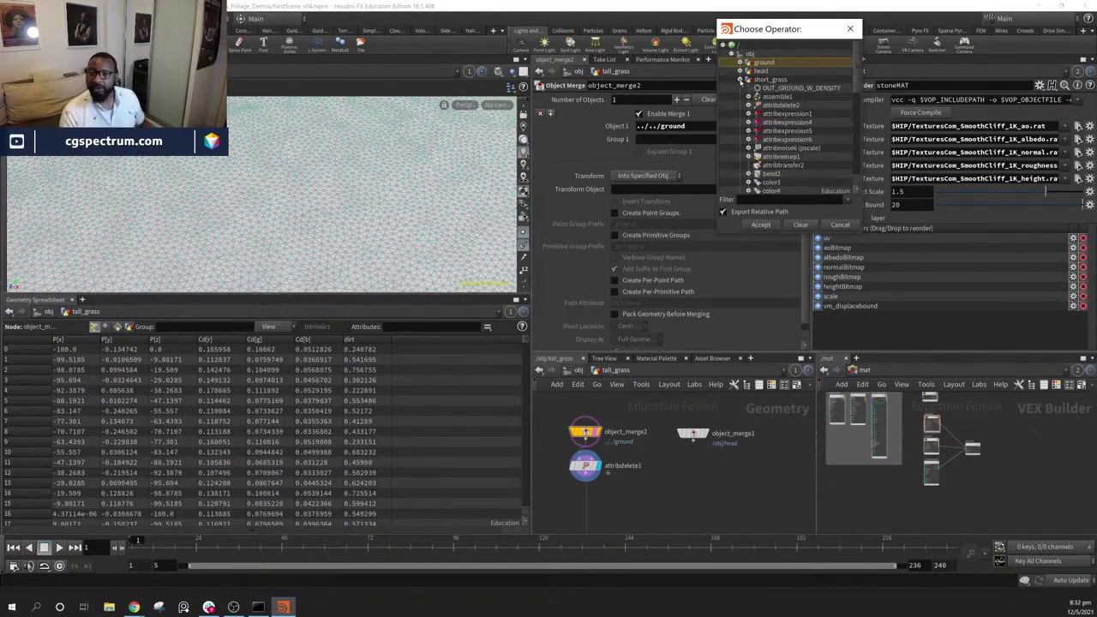
pyautogui.click(798, 89)
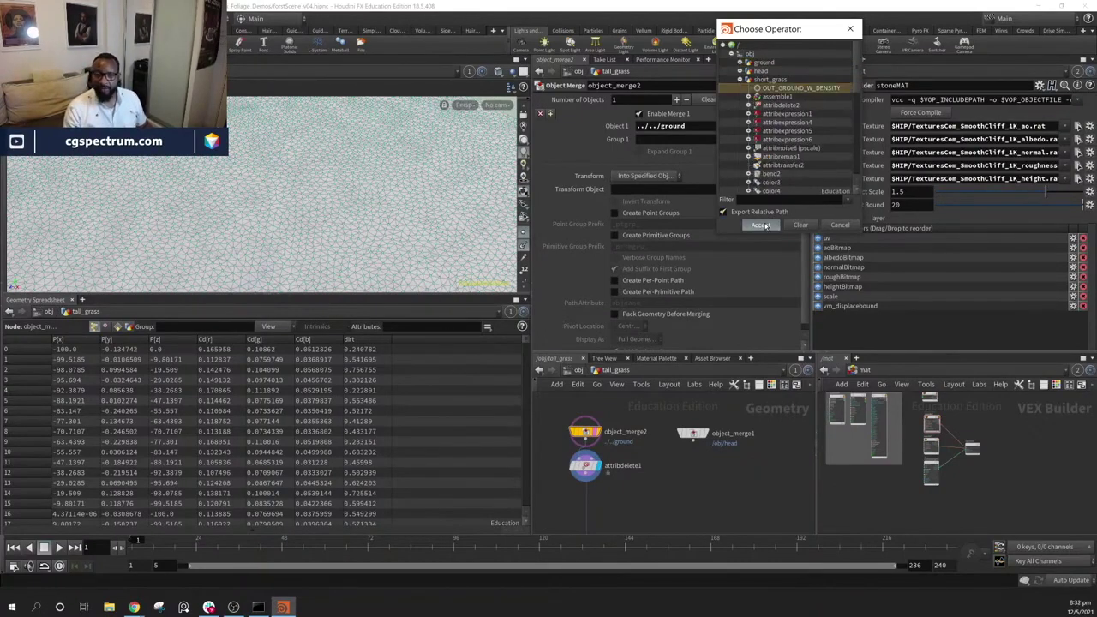
pyautogui.click(760, 225)
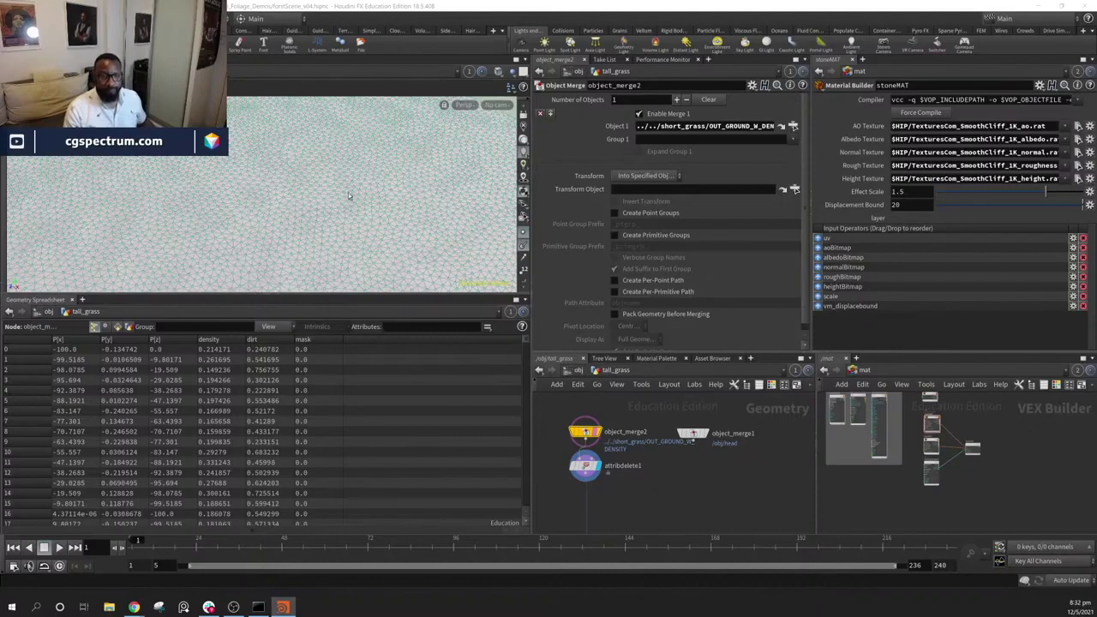
# Display scatter3 in the tall_grass network and enable its Density Attribute, using density
pyautogui.scroll(-6, 339, 185)
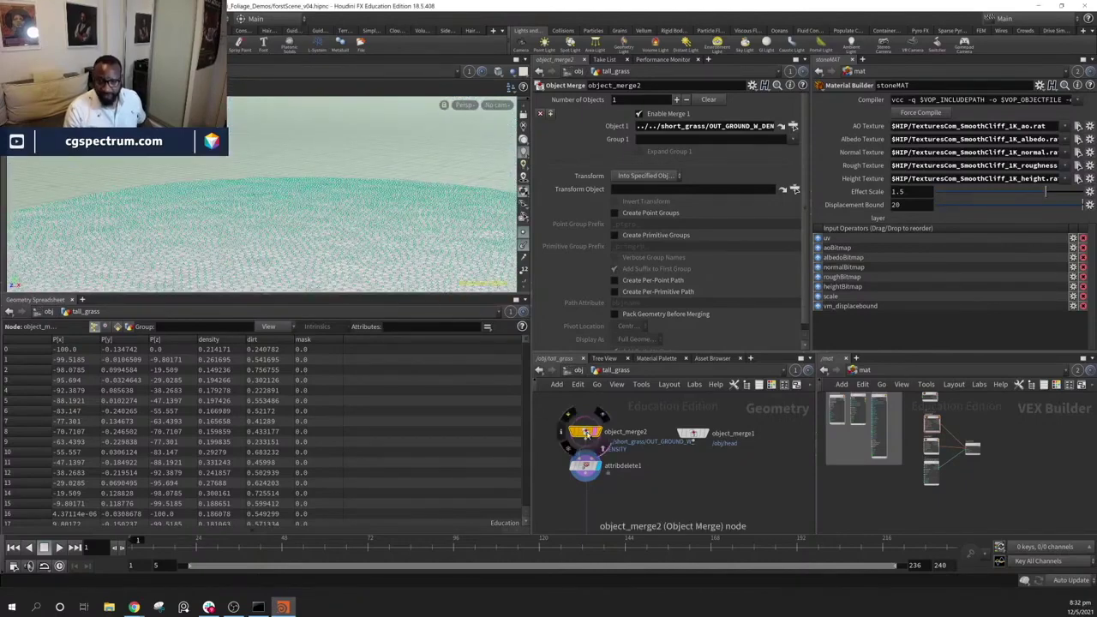
pyautogui.moveTo(586, 467); pyautogui.dragTo(604, 418, button='middle')
pyautogui.click(604, 418)
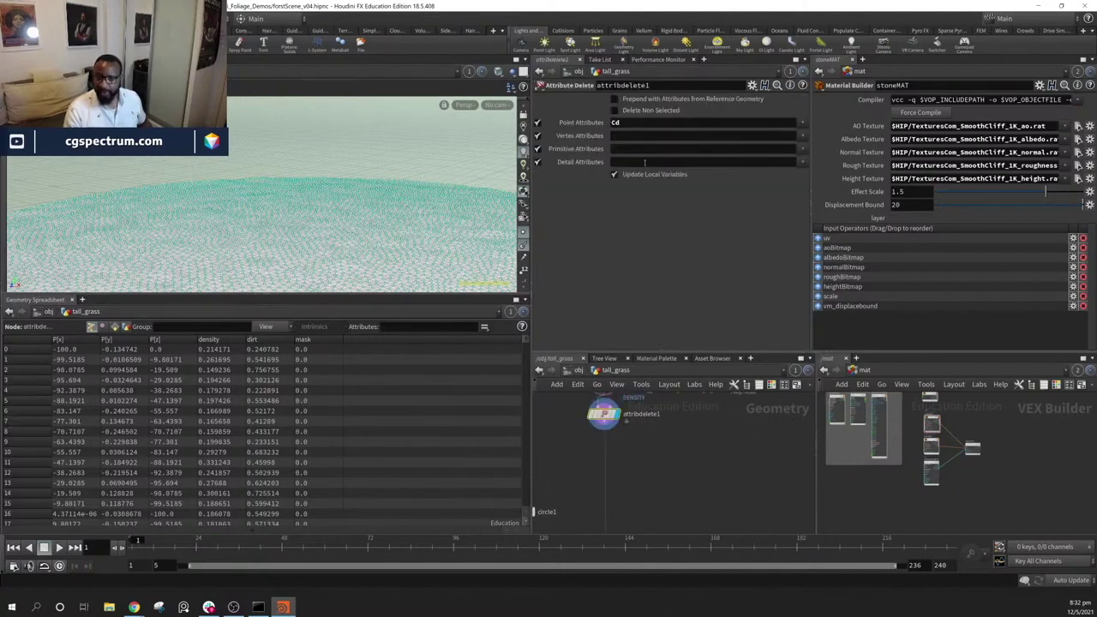
pyautogui.moveTo(673, 502); pyautogui.dragTo(717, 379, button='middle')
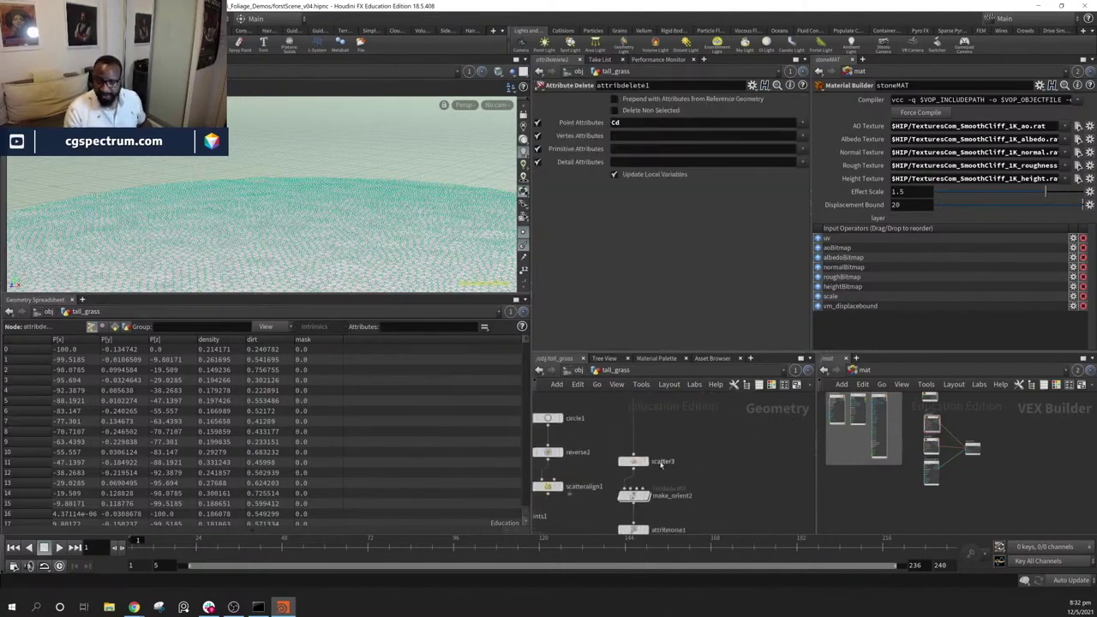
pyautogui.click(644, 461)
pyautogui.keyDown('alt'); pyautogui.moveTo(313, 211); pyautogui.dragTo(331, 226); pyautogui.keyUp('alt')
pyautogui.click(632, 461)
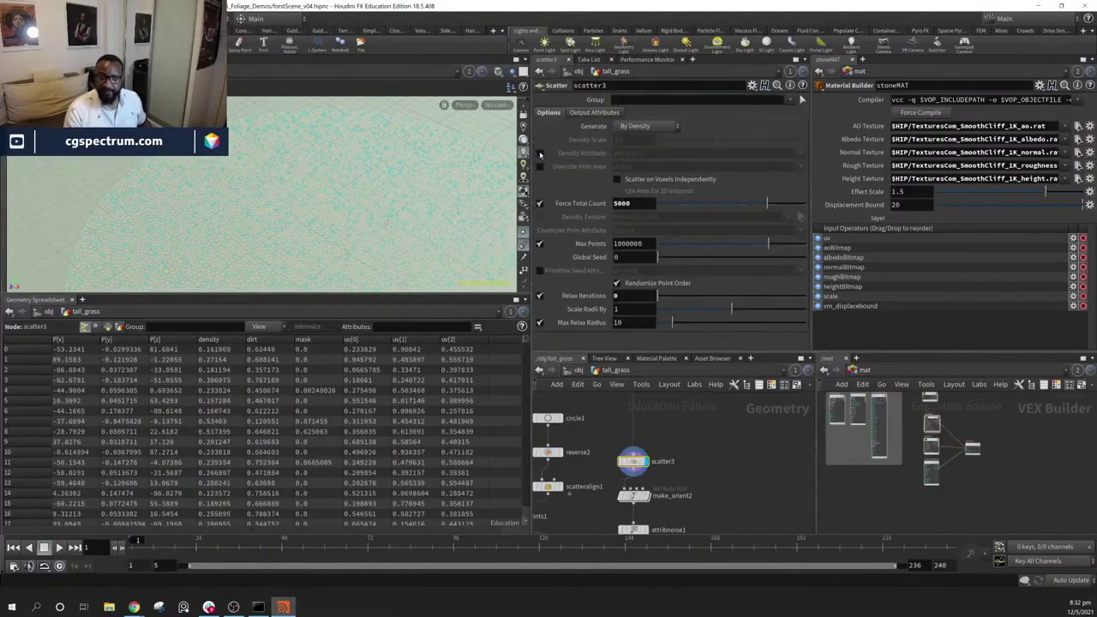
pyautogui.click(539, 153)
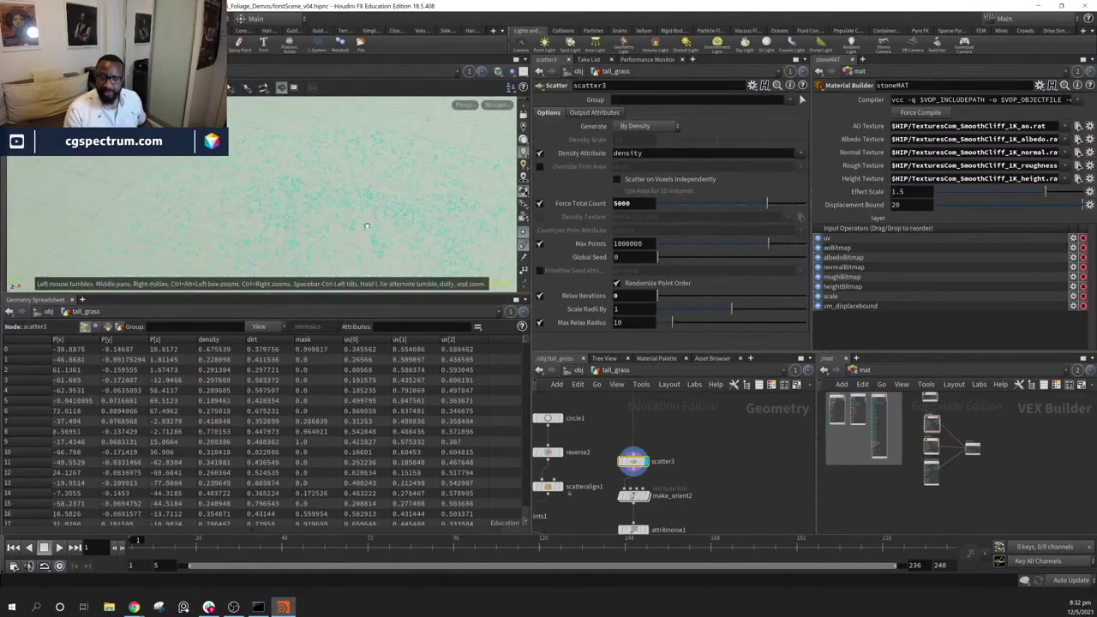
# Compare scatter3's point distribution with the Density Attribute off and on, leaving it enabled
pyautogui.scroll(-5, 368, 206)
pyautogui.scroll(5, 334, 209)
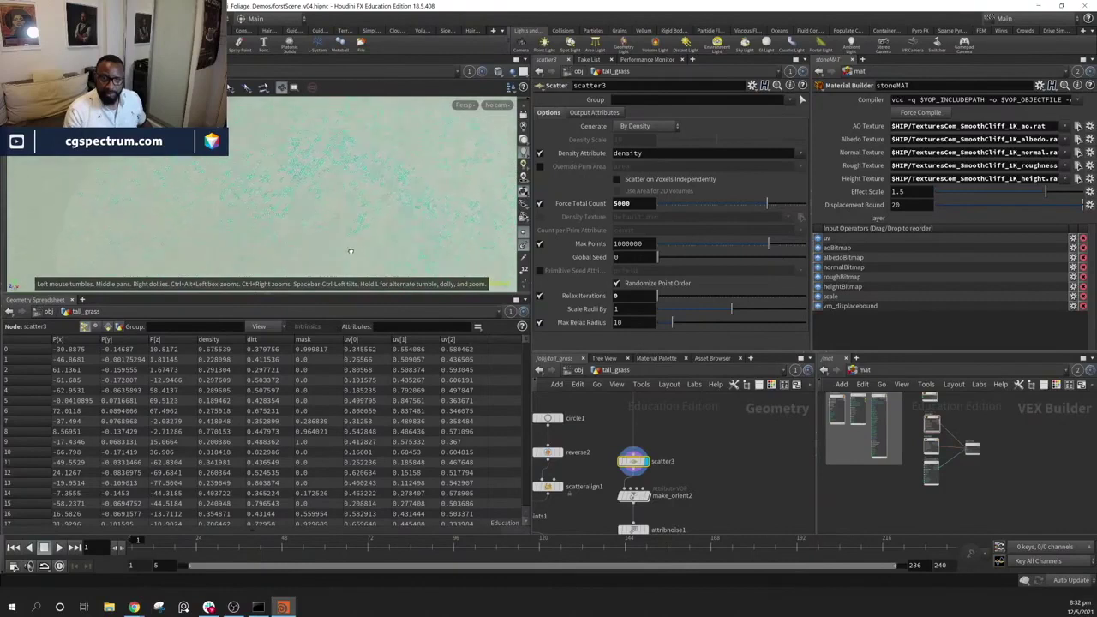
pyautogui.rightClick(421, 196)
pyautogui.click(540, 154)
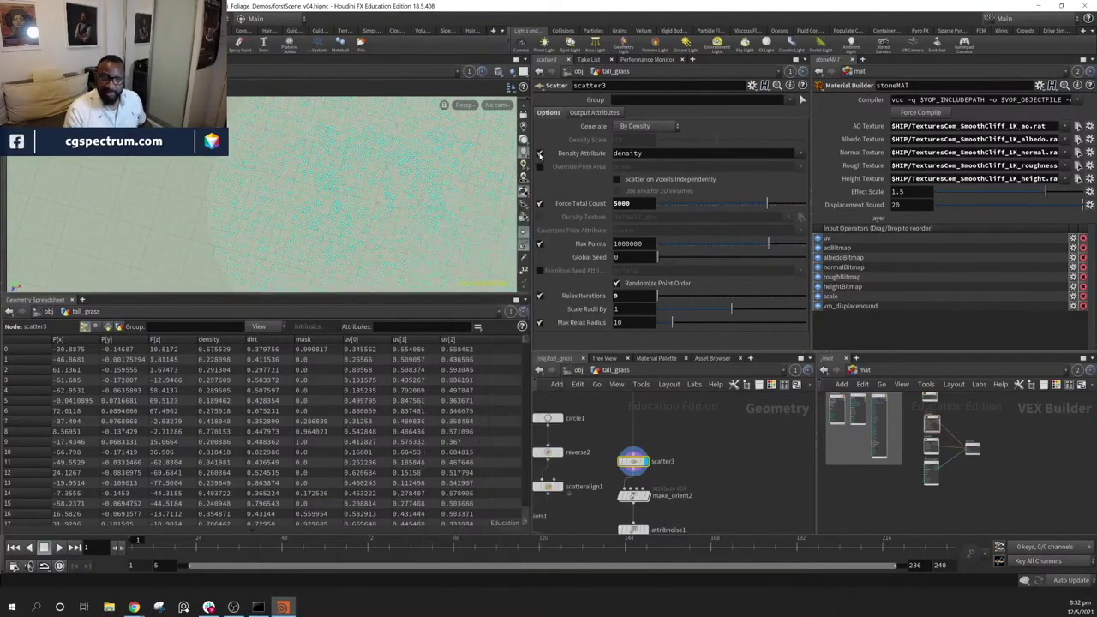
pyautogui.click(540, 153)
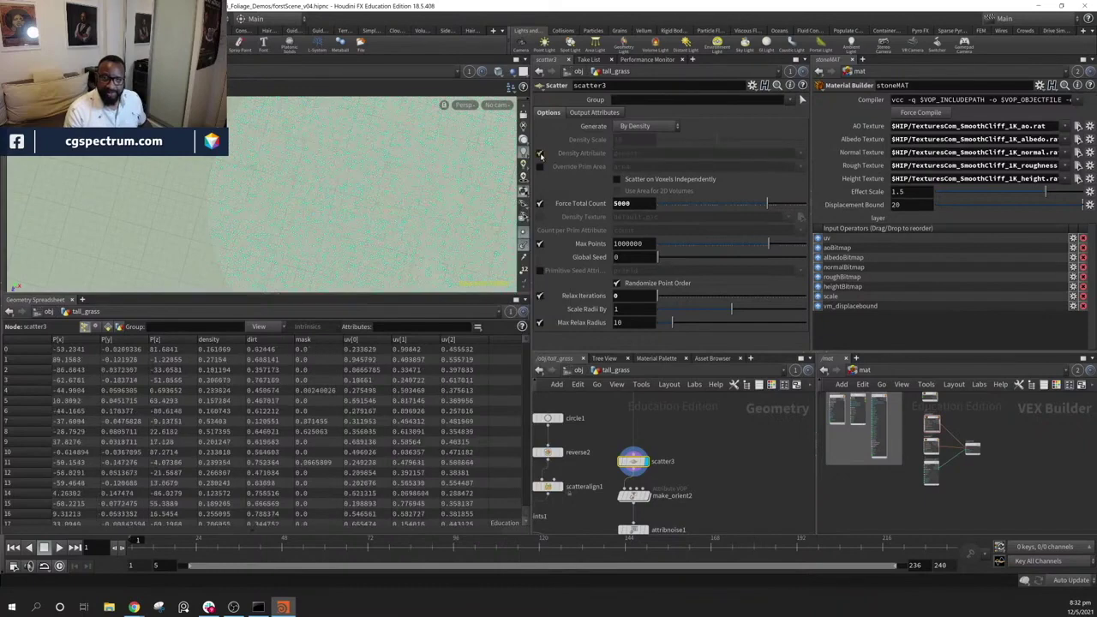
pyautogui.click(540, 153)
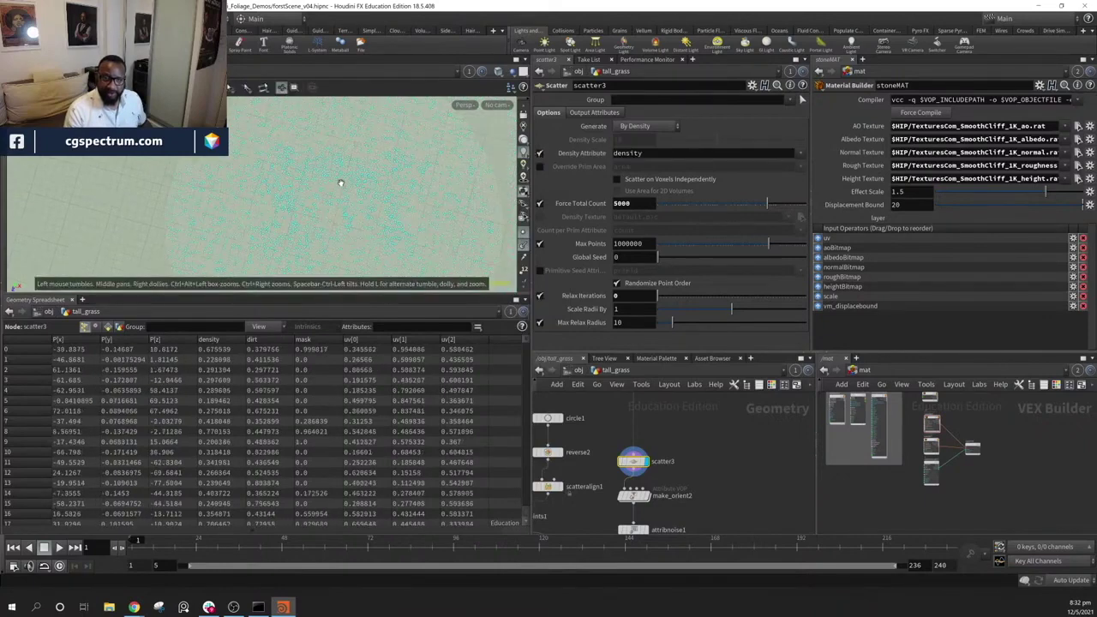
# Show object_merge1 as a template and examine scatter3's points around the boulder and standing stones
pyautogui.moveTo(753, 388); pyautogui.dragTo(720, 517, button='middle')
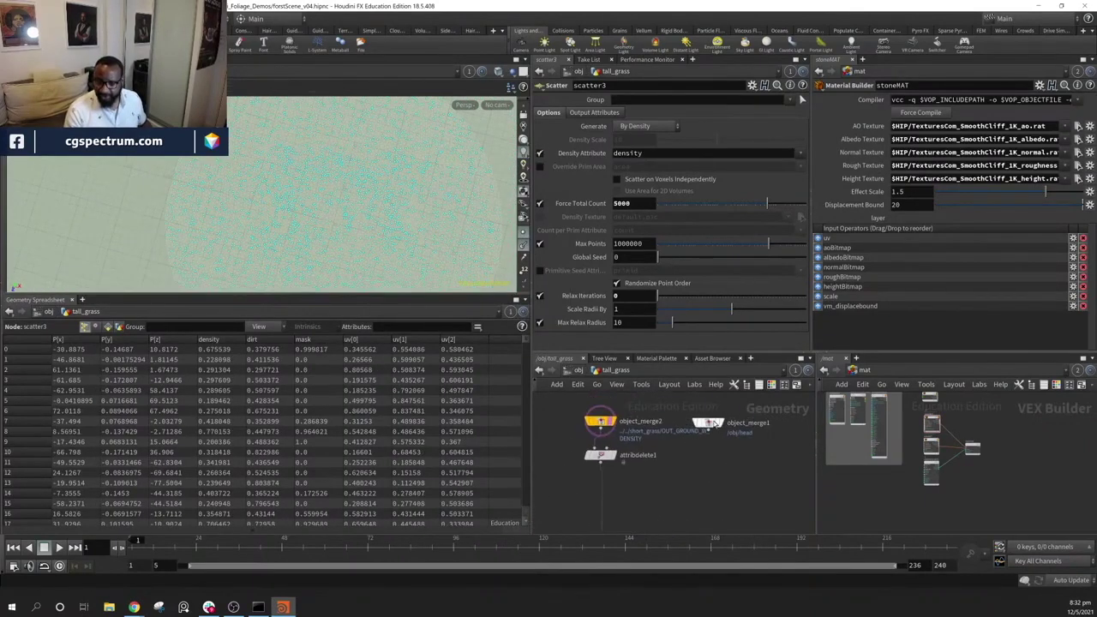
pyautogui.keyDown('alt'); pyautogui.moveTo(381, 128); pyautogui.dragTo(440, 210, button='right'); pyautogui.keyUp('alt')
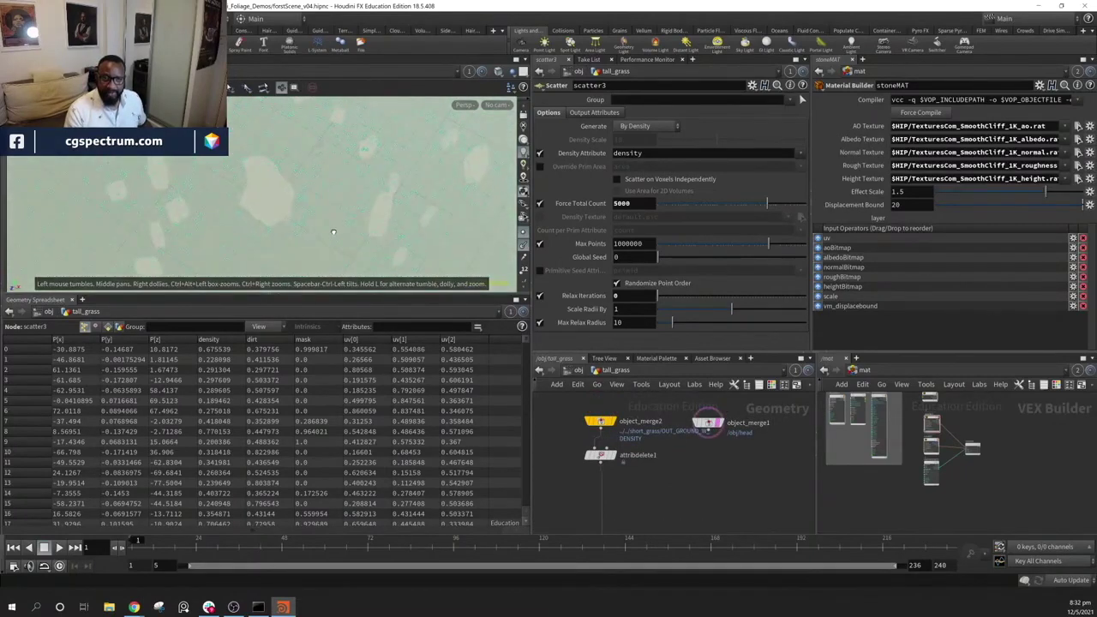
pyautogui.moveTo(700, 522); pyautogui.dragTo(725, 432, button='middle')
pyautogui.moveTo(703, 494); pyautogui.dragTo(694, 468, button='middle')
pyautogui.moveTo(691, 409); pyautogui.dragTo(708, 560, button='middle')
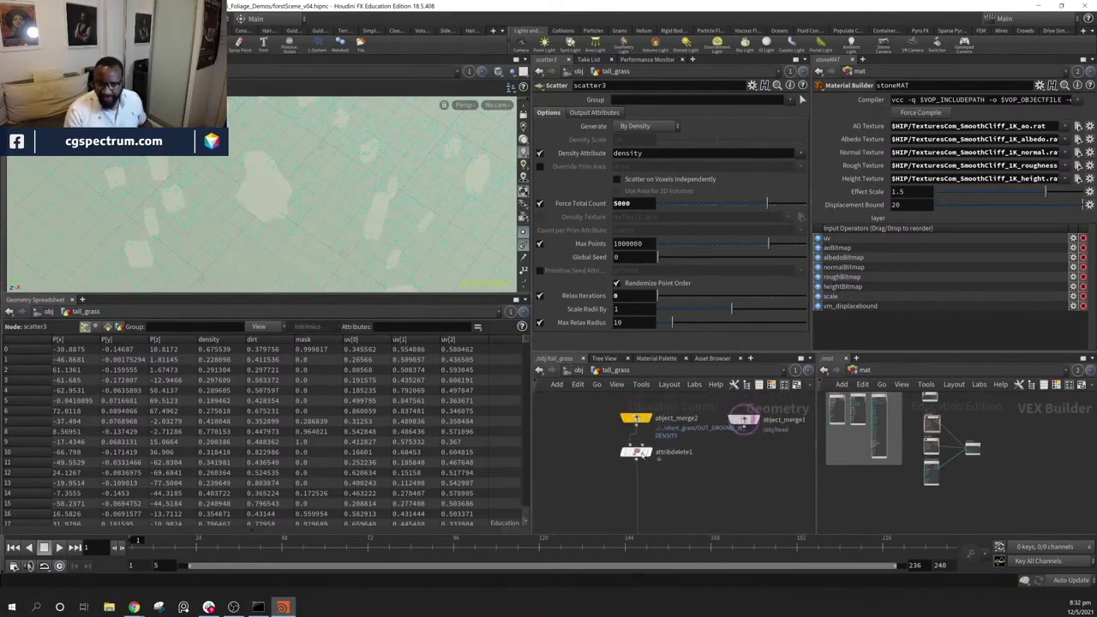
# Display attribdelete1 shaded in the viewport and examine the ground colouring around the boulder and stones
pyautogui.click(653, 460)
pyautogui.click(634, 456)
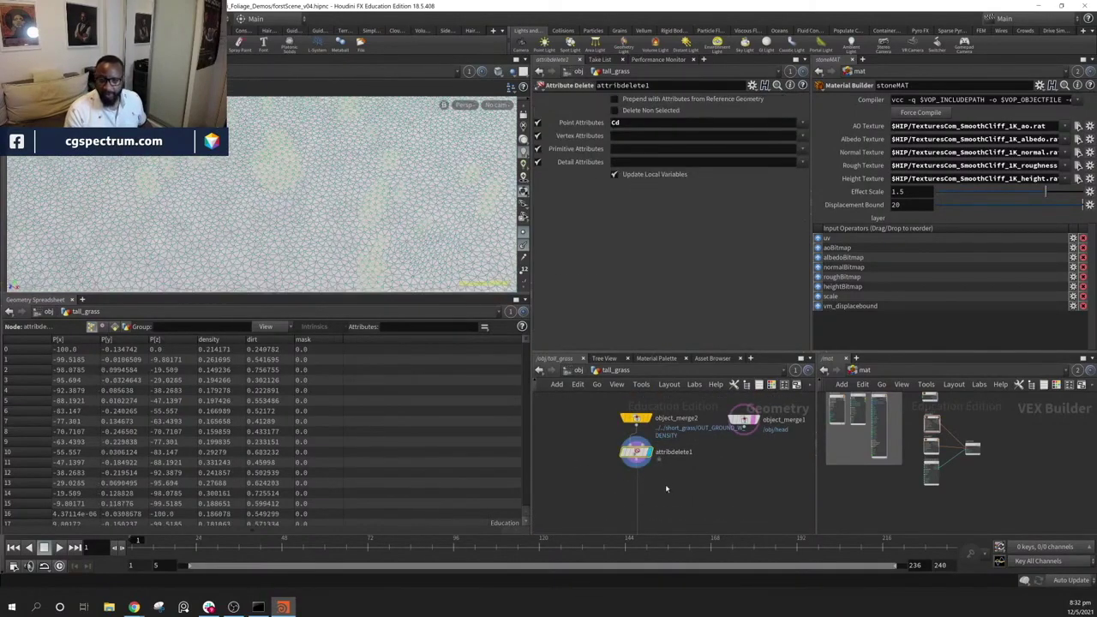
pyautogui.click(614, 455)
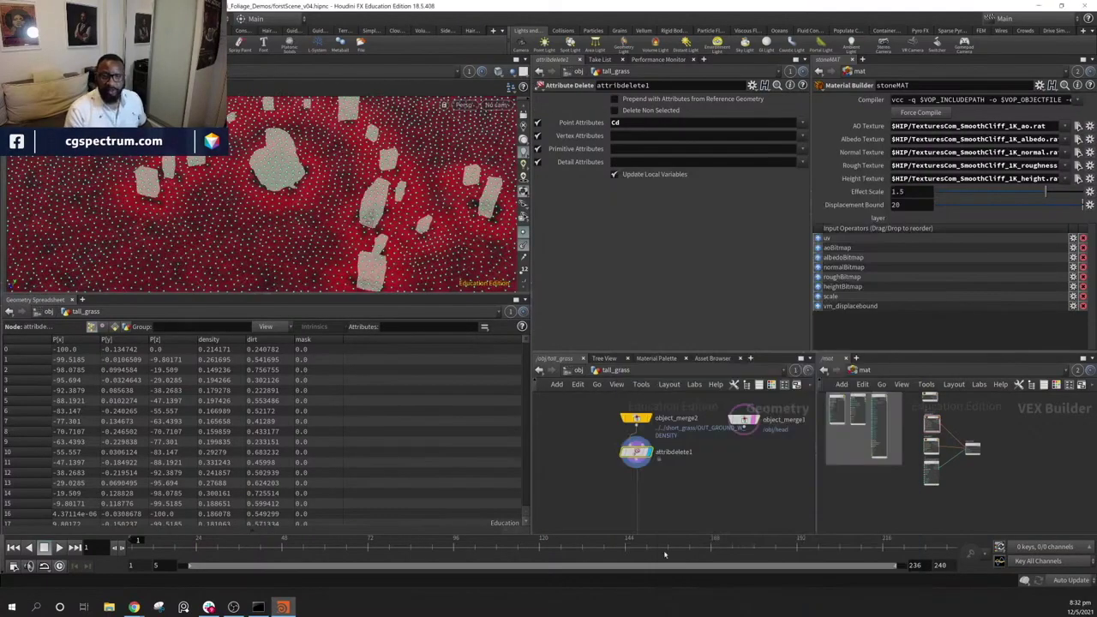
pyautogui.moveTo(258, 248); pyautogui.dragTo(344, 178)
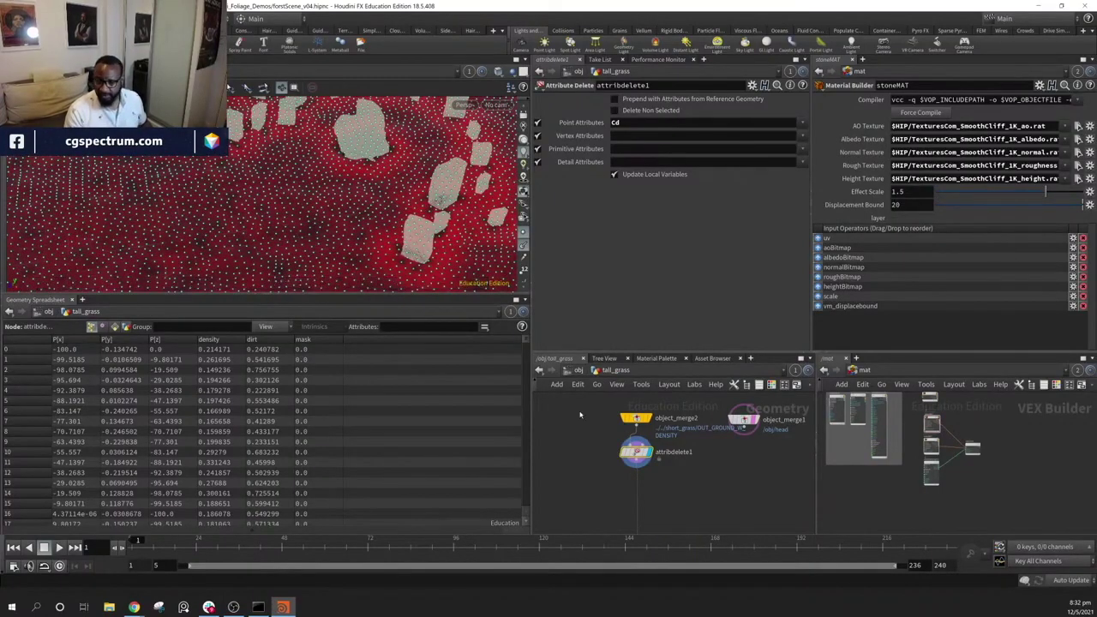
# Return to the short_grass network and rewire OUT_GROUND_W_DENSITY's input to the mask node directly above modify_density
pyautogui.click(577, 371)
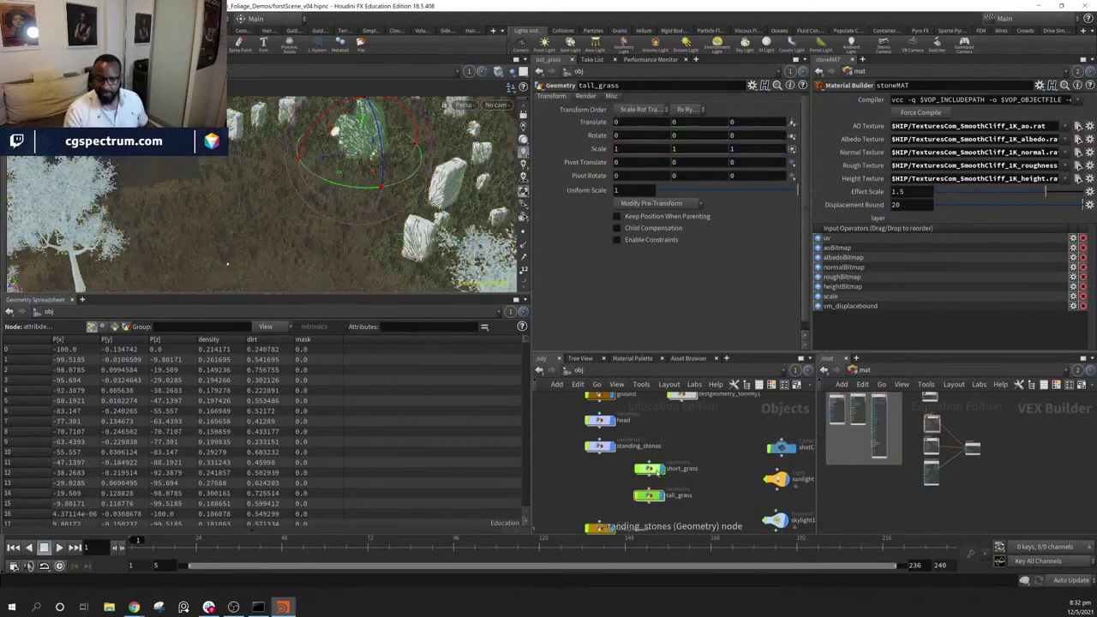
pyautogui.doubleClick(649, 468)
pyautogui.moveTo(705, 421); pyautogui.dragTo(675, 476, button='middle')
pyautogui.moveTo(662, 427); pyautogui.dragTo(696, 432, button='middle')
pyautogui.moveTo(766, 424); pyautogui.dragTo(562, 514)
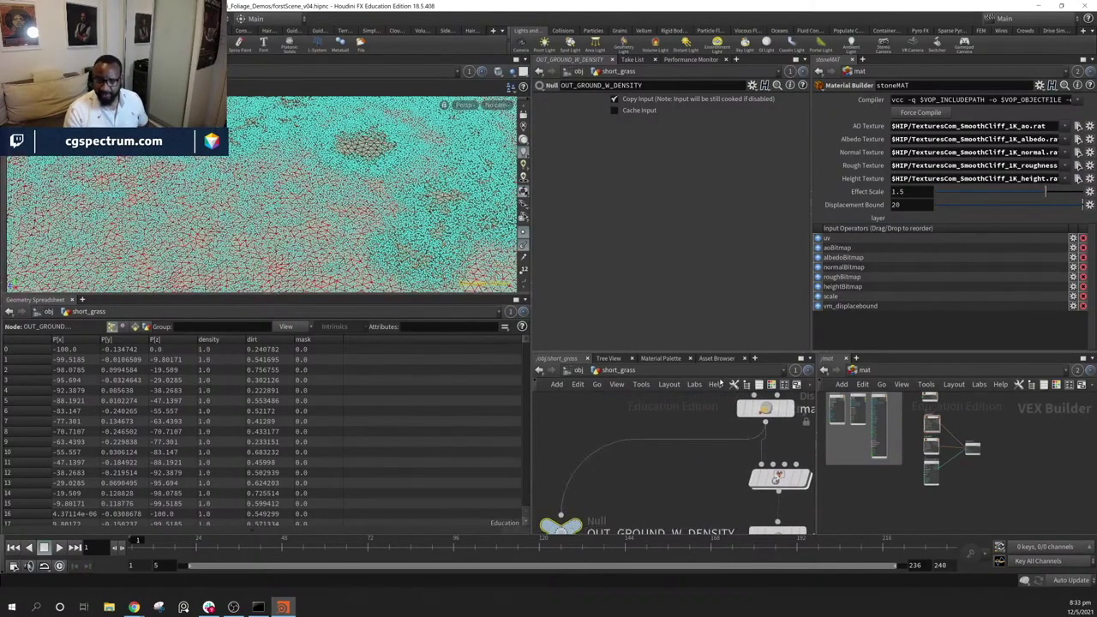
# Return to the tall_grass network and set object_merge2's Object 1 to the ground object
pyautogui.click(577, 370)
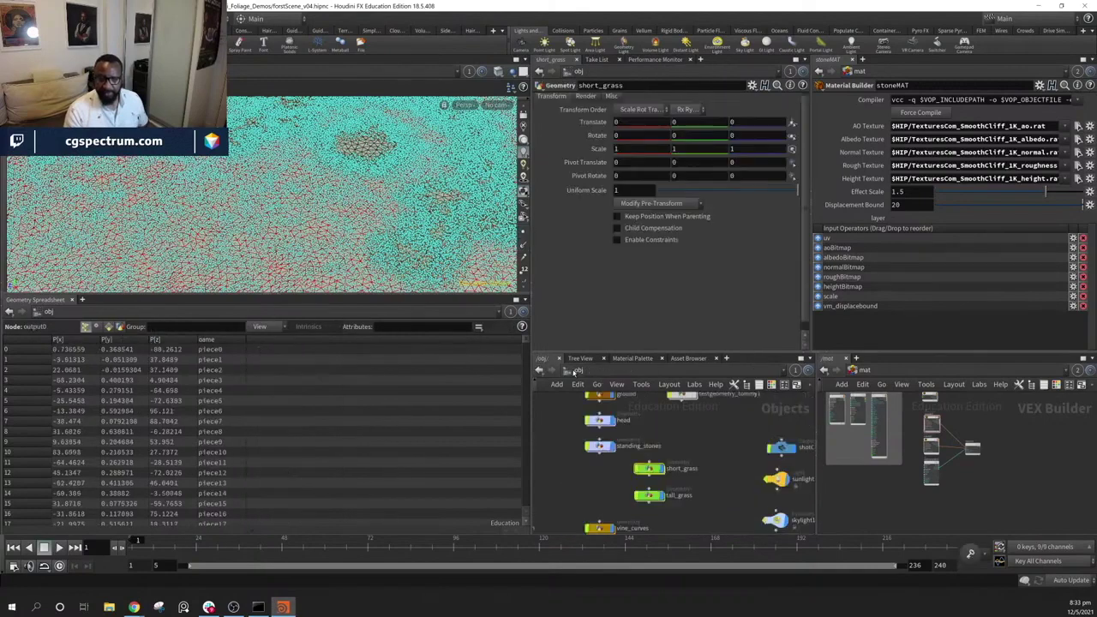
pyautogui.doubleClick(649, 495)
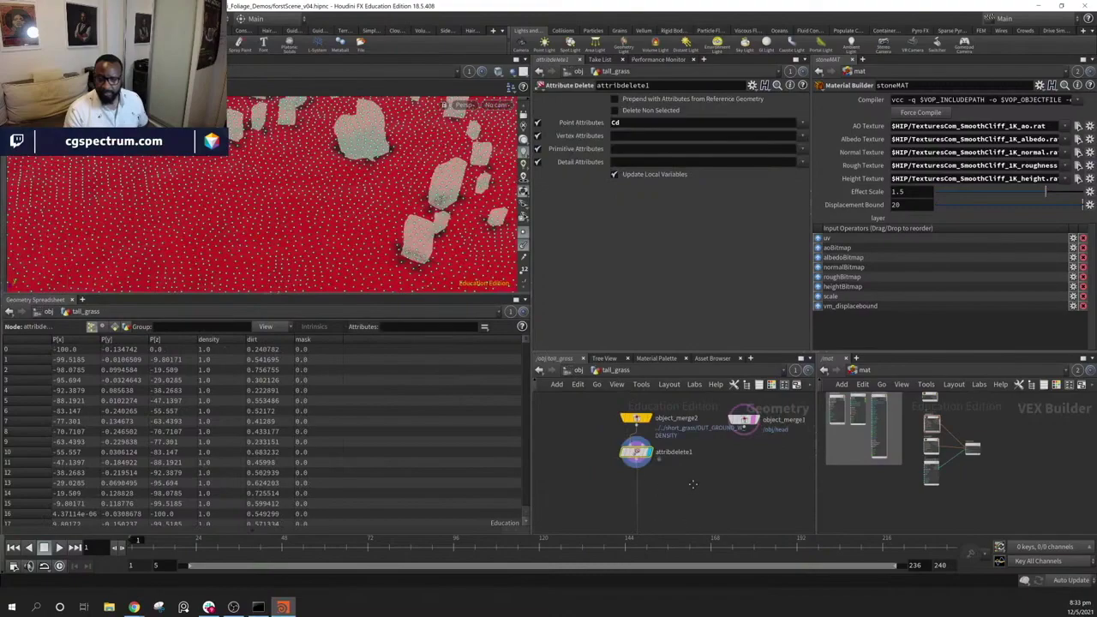
pyautogui.moveTo(694, 486); pyautogui.dragTo(669, 503, button='middle')
pyautogui.keyDown('alt'); pyautogui.moveTo(370, 191); pyautogui.dragTo(387, 238); pyautogui.keyUp('alt')
pyautogui.scroll(5, 304, 225)
pyautogui.moveTo(697, 495); pyautogui.dragTo(730, 493, button='middle')
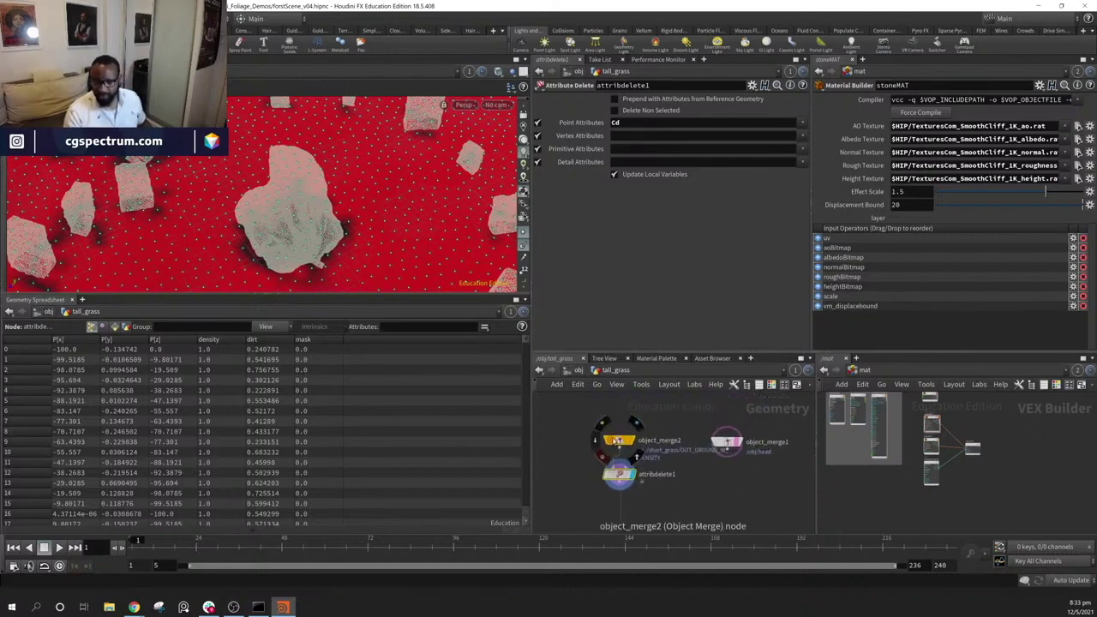
pyautogui.click(617, 441)
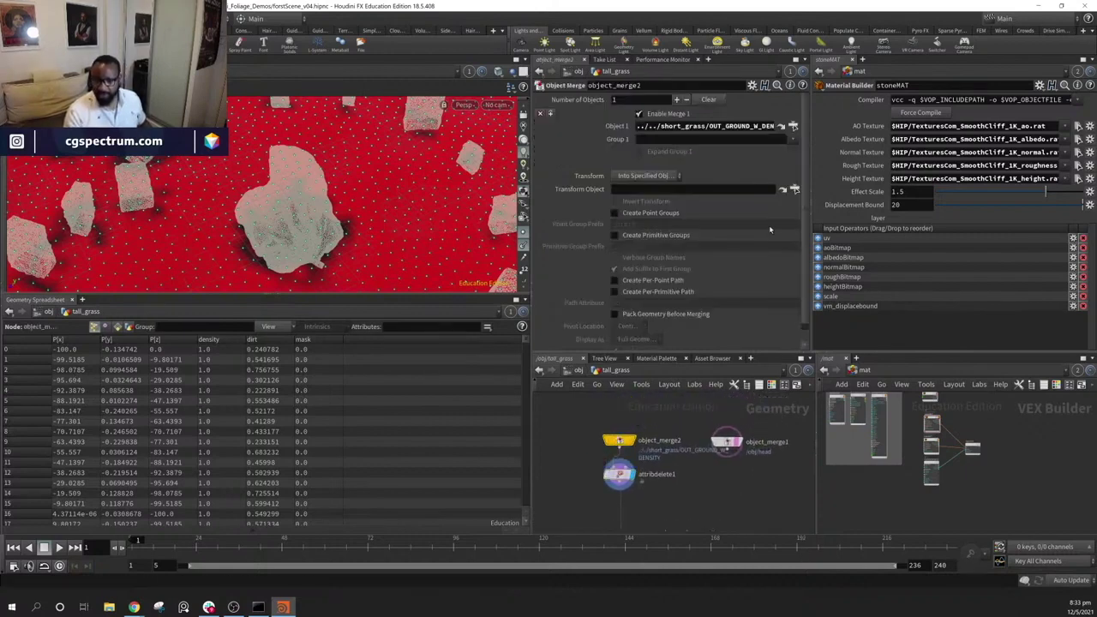
pyautogui.click(793, 126)
pyautogui.click(743, 86)
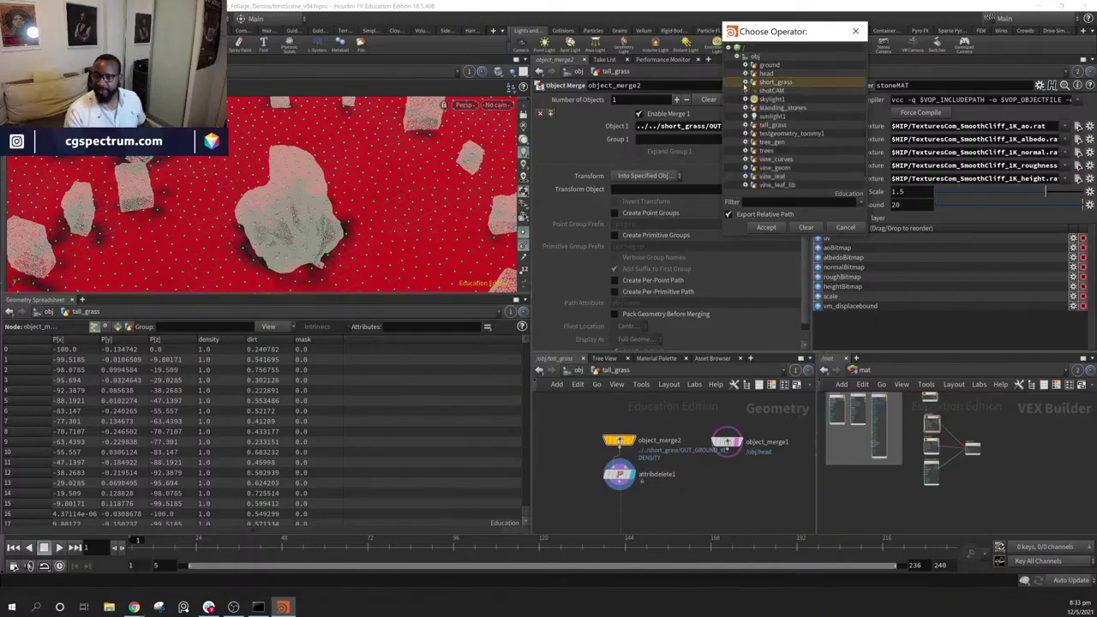
pyautogui.click(765, 228)
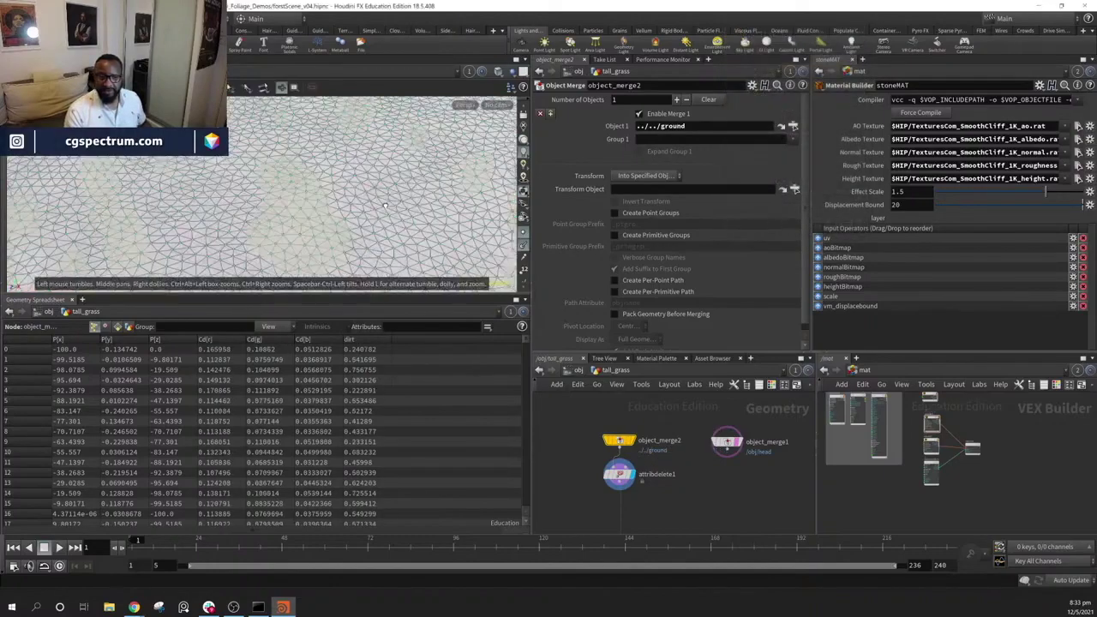
pyautogui.moveTo(660, 501)
pyautogui.mouseDown(button='middle')
pyautogui.moveTo(661, 463)
pyautogui.moveTo(662, 485)
pyautogui.mouseUp(button='middle')
# Display object_merge1 without the point overlay and examine the merged head and standing stones
pyautogui.moveTo(727, 425); pyautogui.dragTo(724, 438)
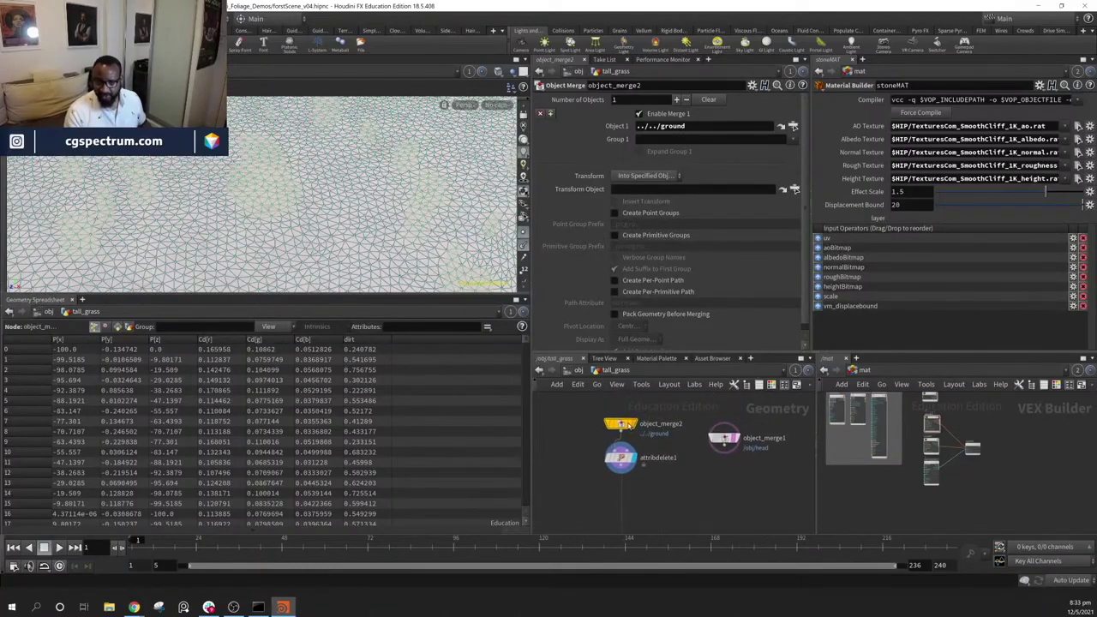
pyautogui.click(736, 440)
pyautogui.click(724, 438)
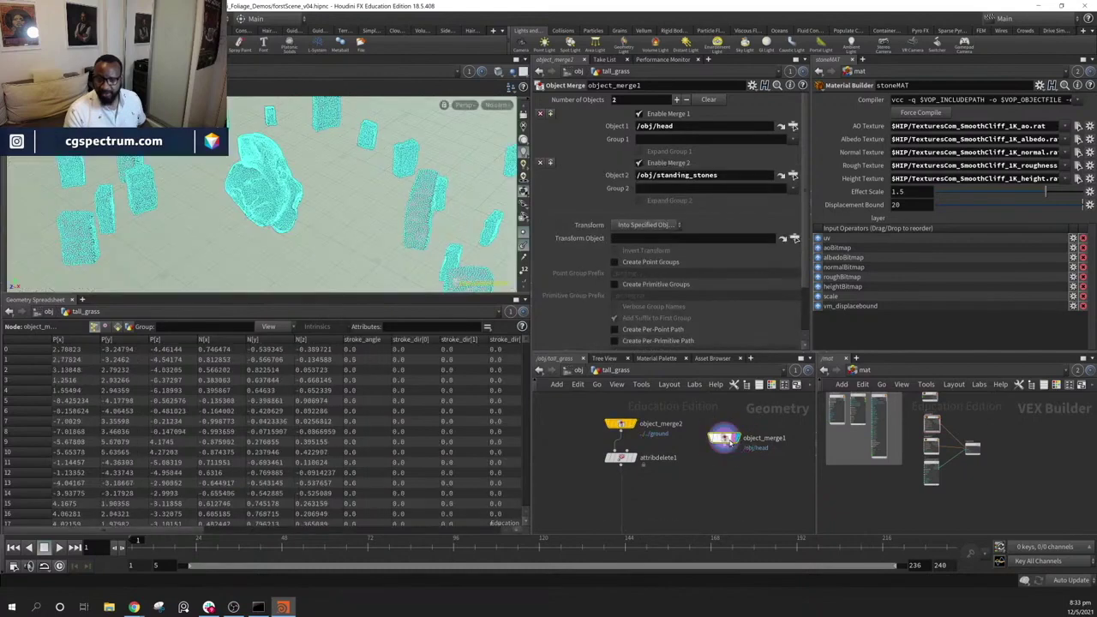
pyautogui.click(522, 234)
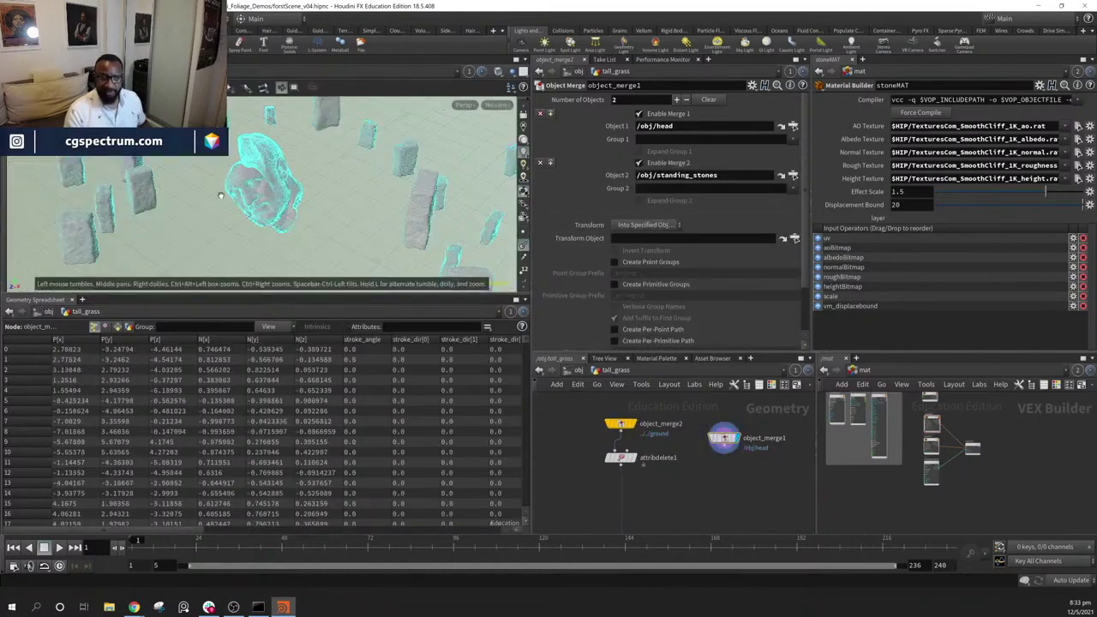
pyautogui.keyDown('alt'); pyautogui.moveTo(403, 231); pyautogui.dragTo(428, 201); pyautogui.keyUp('alt')
pyautogui.click(522, 244)
# Add a Mask from Geometry node below attribdelete1 and object_merge1
pyautogui.moveTo(679, 503); pyautogui.dragTo(683, 472, button='middle')
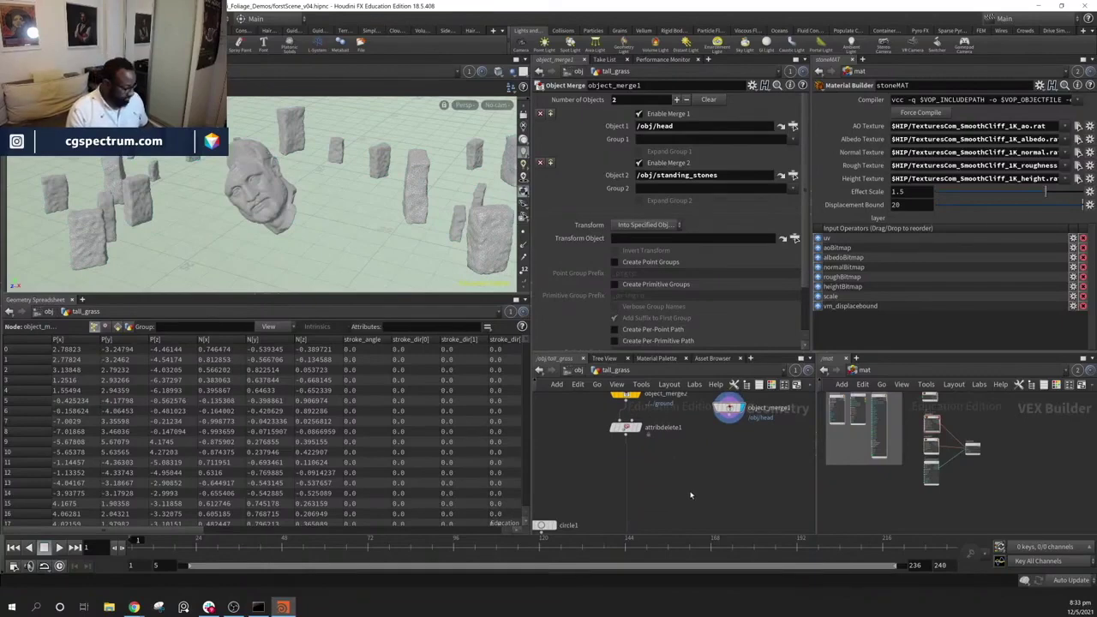
pyautogui.press('Tab')
pyautogui.moveTo(695, 470)
pyautogui.write('mask')
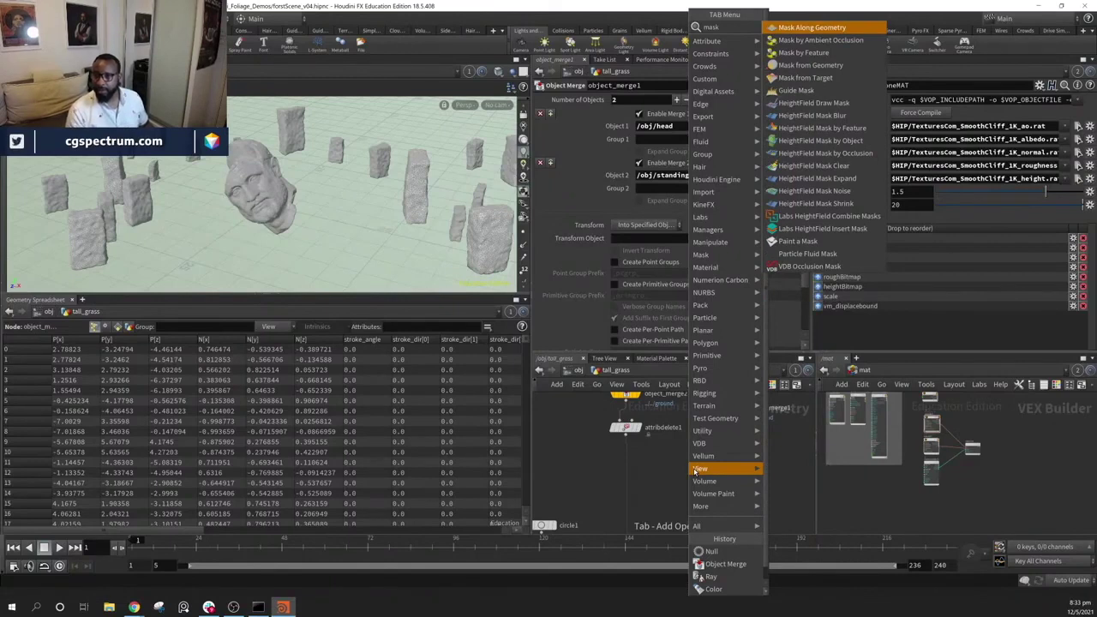
pyautogui.press('Down')
pyautogui.press('Down')
pyautogui.press('Down')
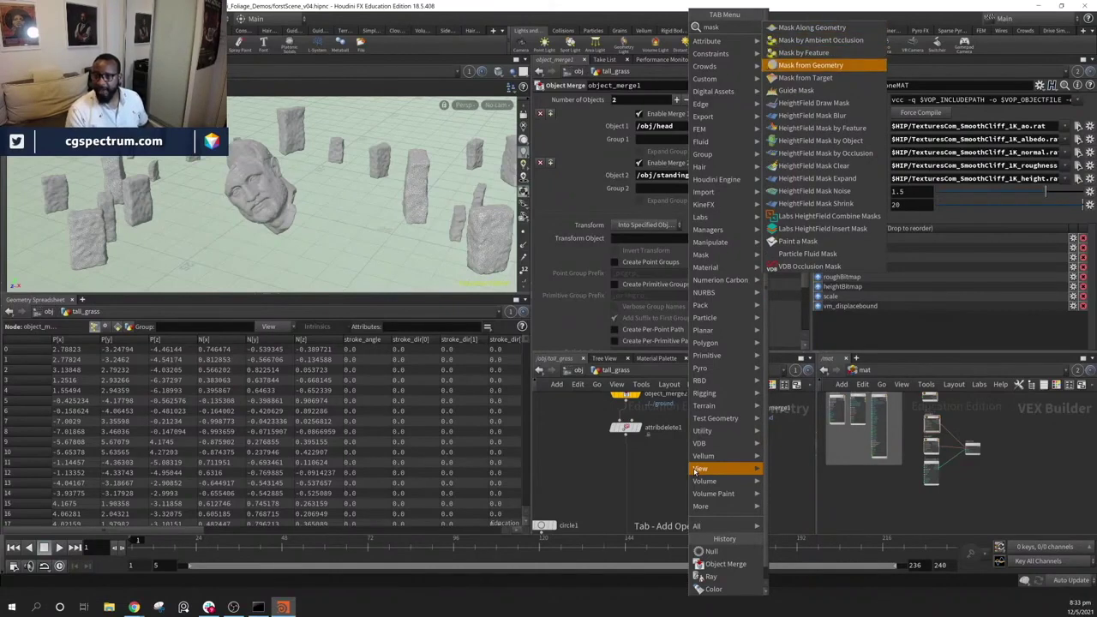
pyautogui.press('Return')
pyautogui.click(693, 468)
pyautogui.moveTo(692, 467); pyautogui.dragTo(694, 477)
# Wire attribdelete1 and object_merge1 into maskfromgeometry1's first and second inputs and display the mask
pyautogui.moveTo(626, 436); pyautogui.dragTo(687, 465)
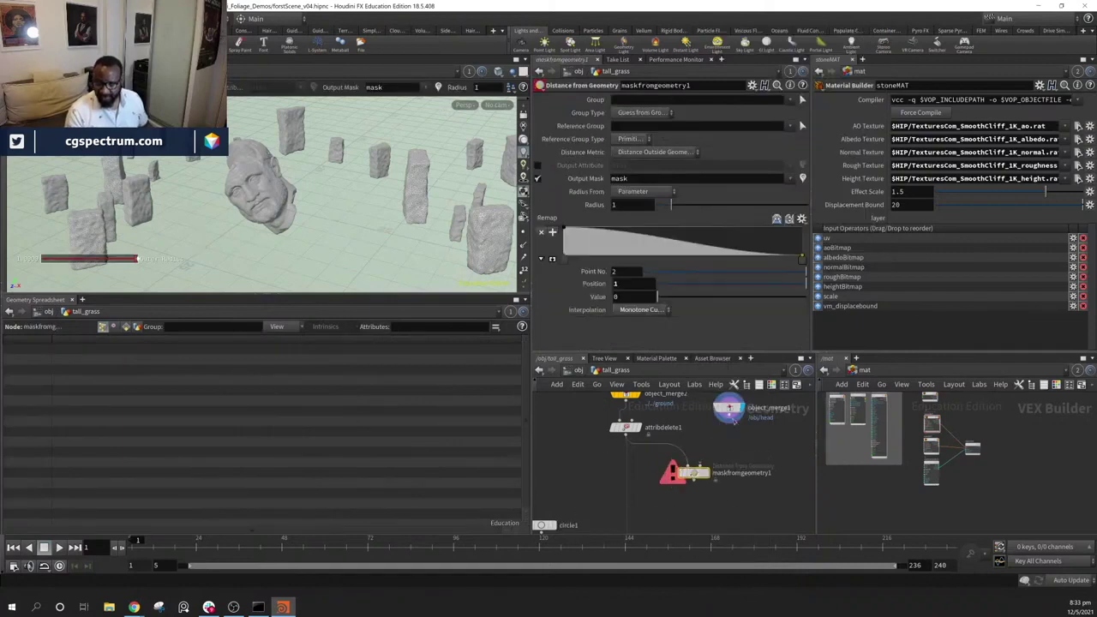
pyautogui.click(729, 409)
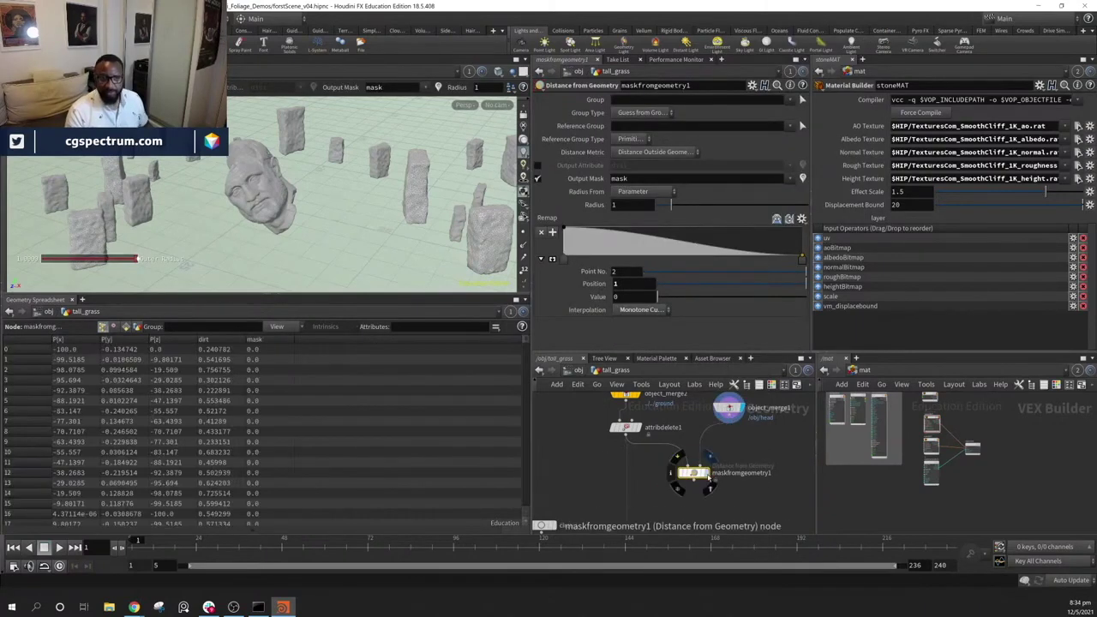
pyautogui.click(710, 473)
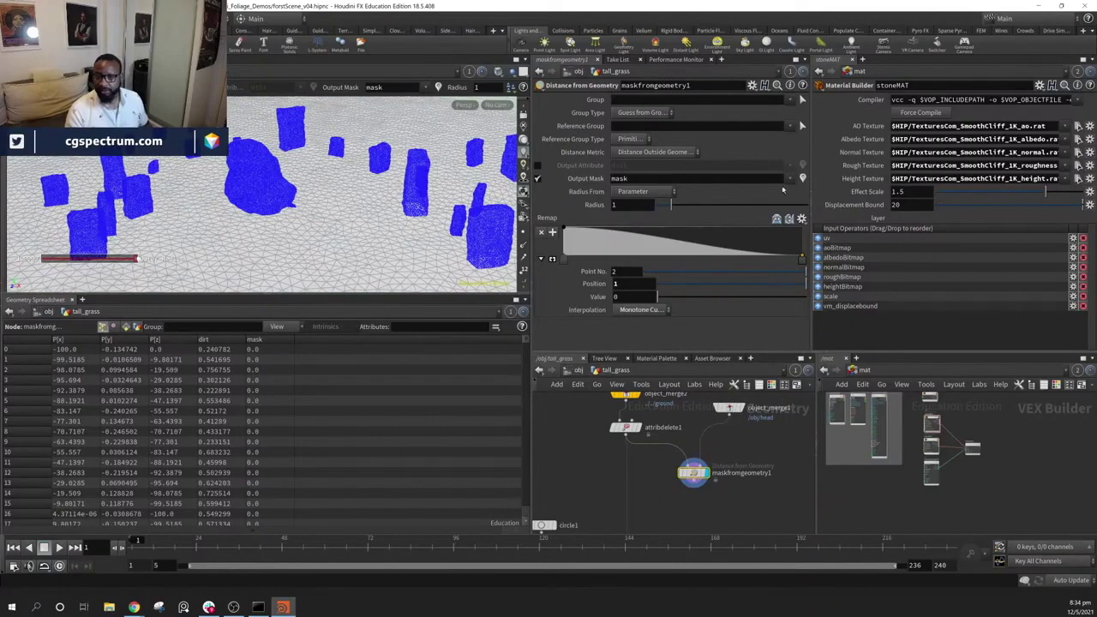
pyautogui.moveTo(297, 265); pyautogui.dragTo(309, 197)
pyautogui.moveTo(309, 197); pyautogui.dragTo(250, 157, button='right')
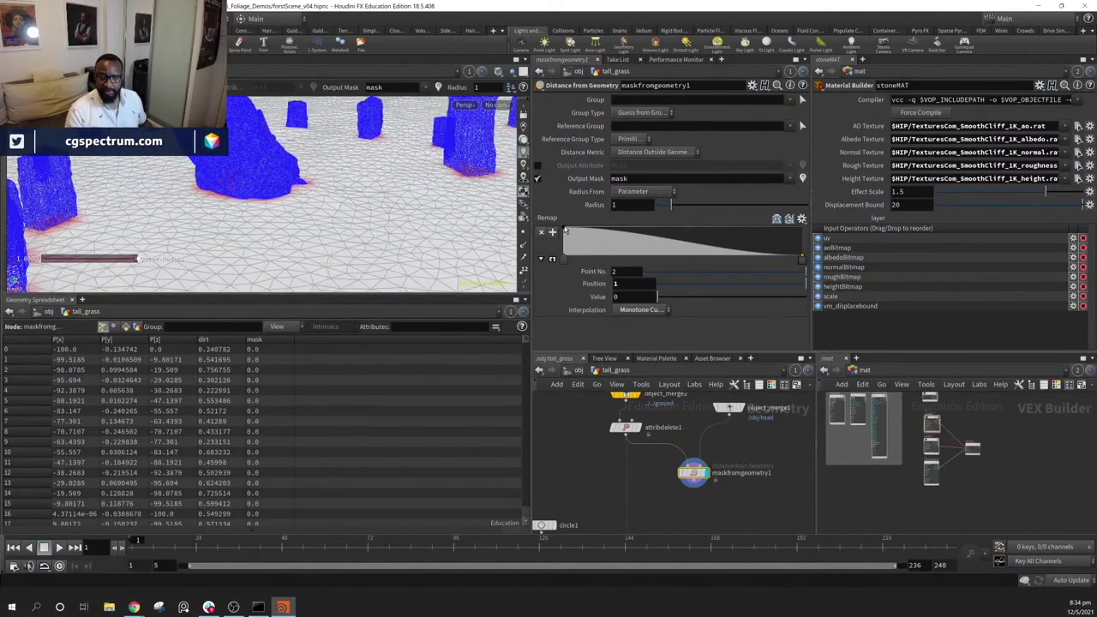
# Reverse maskfromgeometry1's Remap ramp so it rises from 0 to 1
pyautogui.click(777, 218)
pyautogui.moveTo(266, 167); pyautogui.dragTo(210, 233)
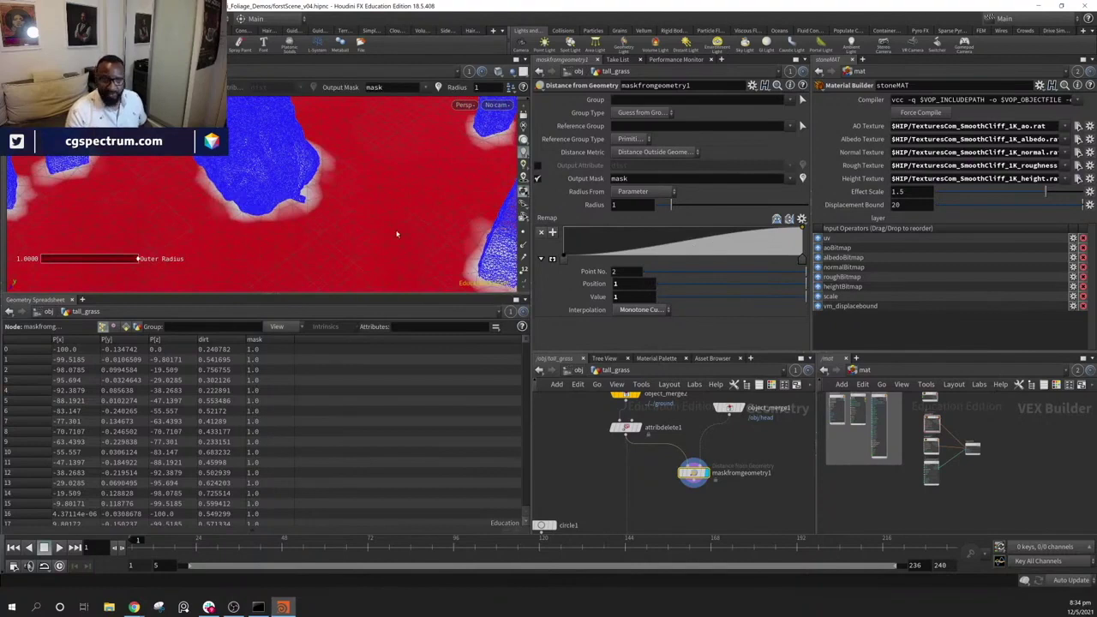
pyautogui.keyDown('alt'); pyautogui.moveTo(240, 210); pyautogui.dragTo(330, 215); pyautogui.keyUp('alt')
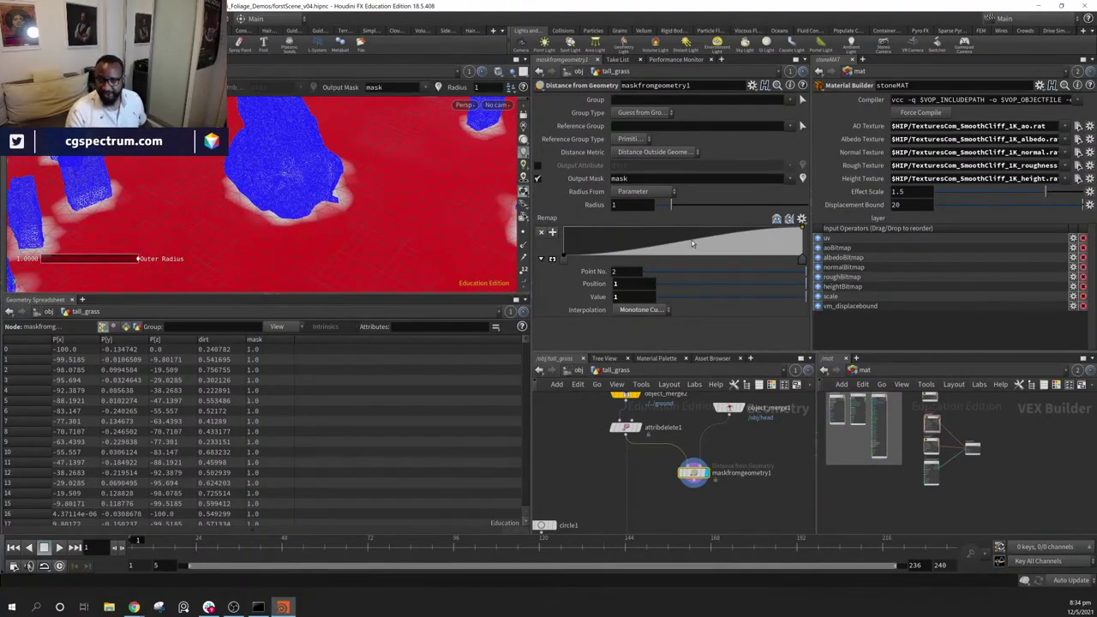
# Shape the Remap ramp into a plateau with two inner points at value 1 and the end point at 0, placing the first inner point at about 0.21
pyautogui.moveTo(692, 244); pyautogui.dragTo(691, 231)
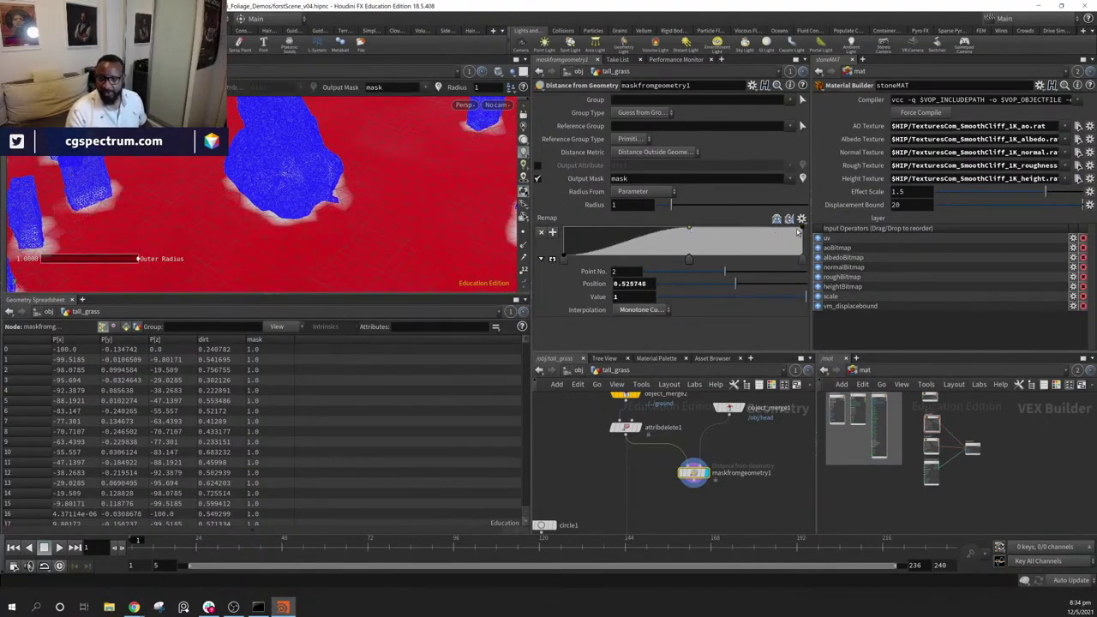
pyautogui.moveTo(803, 230); pyautogui.dragTo(804, 259)
pyautogui.moveTo(688, 259); pyautogui.dragTo(733, 226)
pyautogui.keyDown('ctrl'); pyautogui.click(718, 227); pyautogui.keyUp('ctrl')
pyautogui.moveTo(732, 265); pyautogui.dragTo(750, 261)
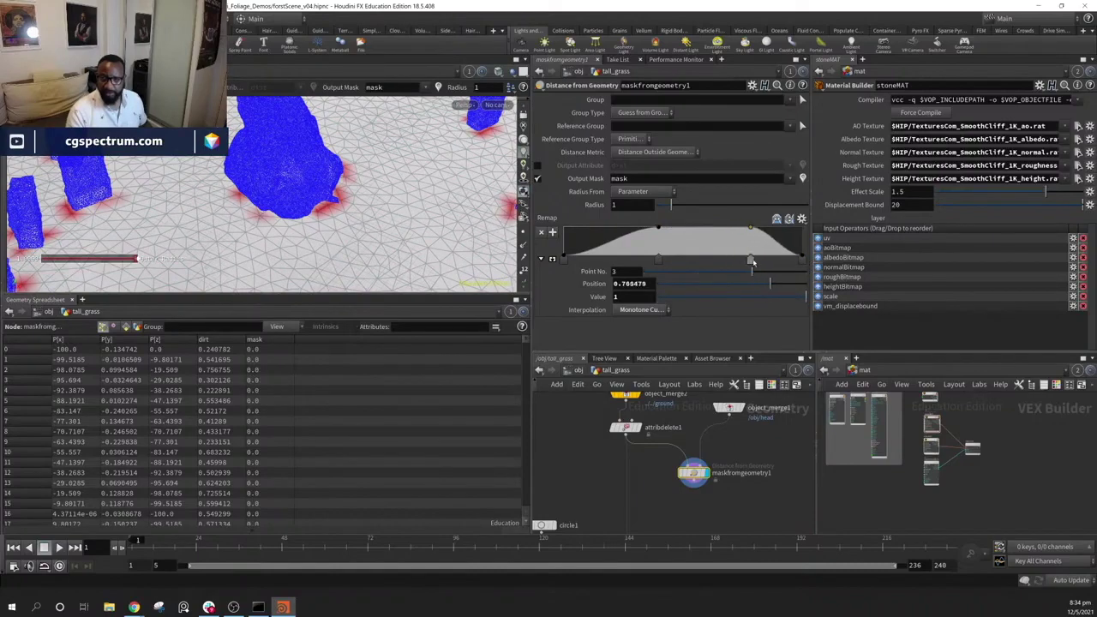
pyautogui.moveTo(658, 260); pyautogui.dragTo(604, 259)
pyautogui.keyDown('alt'); pyautogui.moveTo(445, 223); pyautogui.dragTo(480, 210); pyautogui.keyUp('alt')
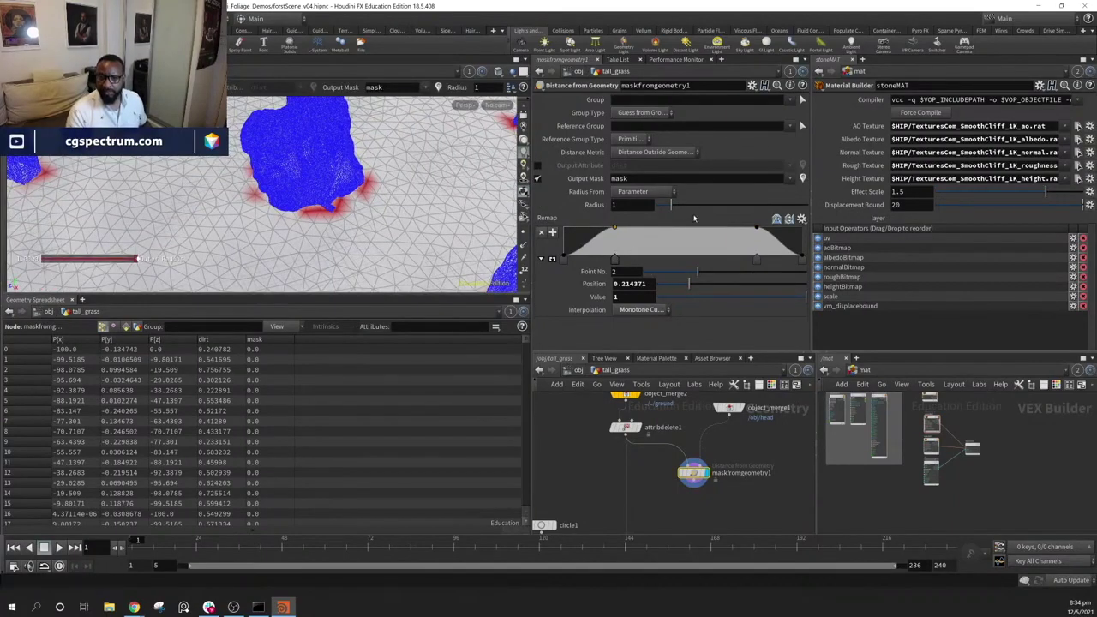
# Set the mask Radius to 6.85 and move both plateau points toward the ramp's start, the third point to about 0.79
pyautogui.moveTo(674, 208); pyautogui.dragTo(760, 204)
pyautogui.keyDown('alt'); pyautogui.moveTo(377, 211); pyautogui.dragTo(259, 224); pyautogui.keyUp('alt')
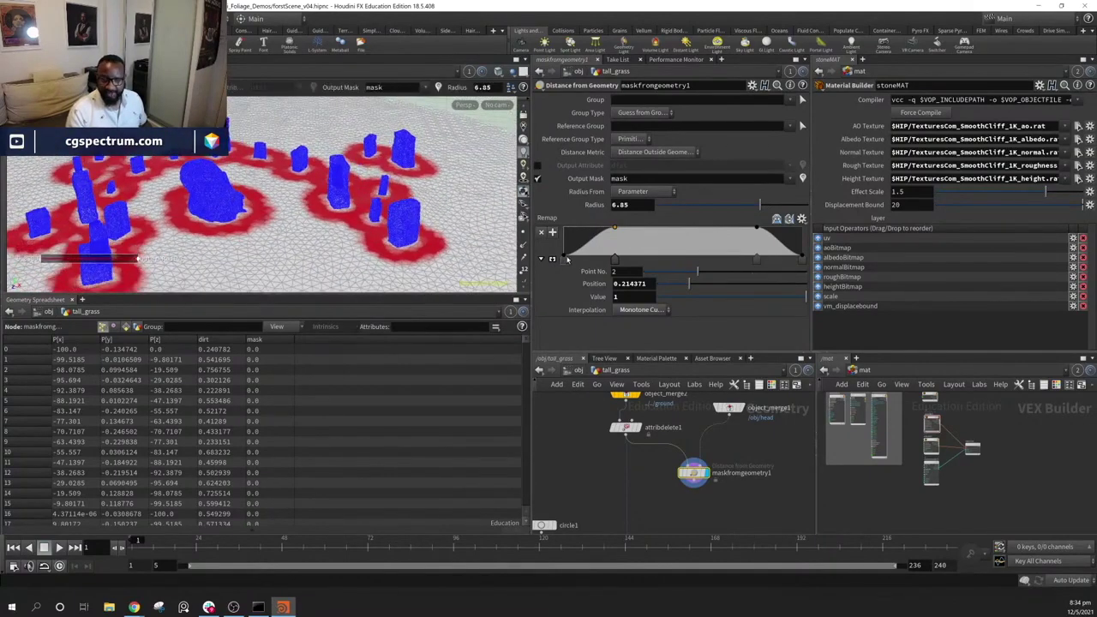
pyautogui.moveTo(613, 260)
pyautogui.mouseDown()
pyautogui.moveTo(662, 257)
pyautogui.moveTo(581, 251)
pyautogui.moveTo(601, 252)
pyautogui.mouseUp()
pyautogui.moveTo(757, 262)
pyautogui.mouseDown()
pyautogui.moveTo(776, 258)
pyautogui.moveTo(736, 257)
pyautogui.moveTo(771, 258)
pyautogui.moveTo(752, 258)
pyautogui.mouseUp()
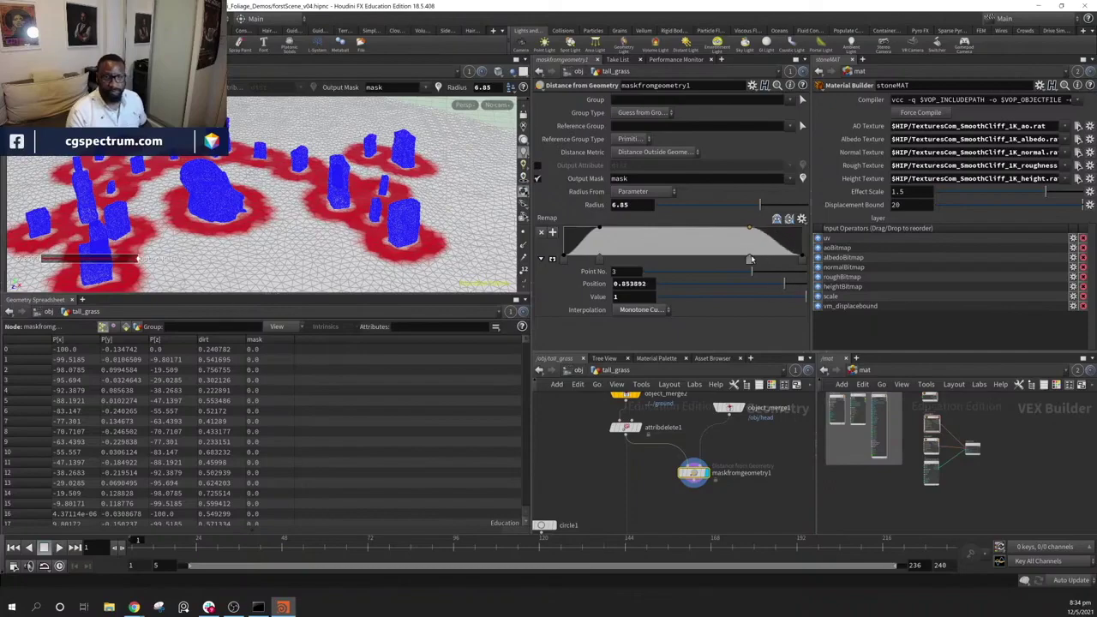
pyautogui.keyDown('alt'); pyautogui.moveTo(294, 215); pyautogui.dragTo(294, 249); pyautogui.keyUp('alt')
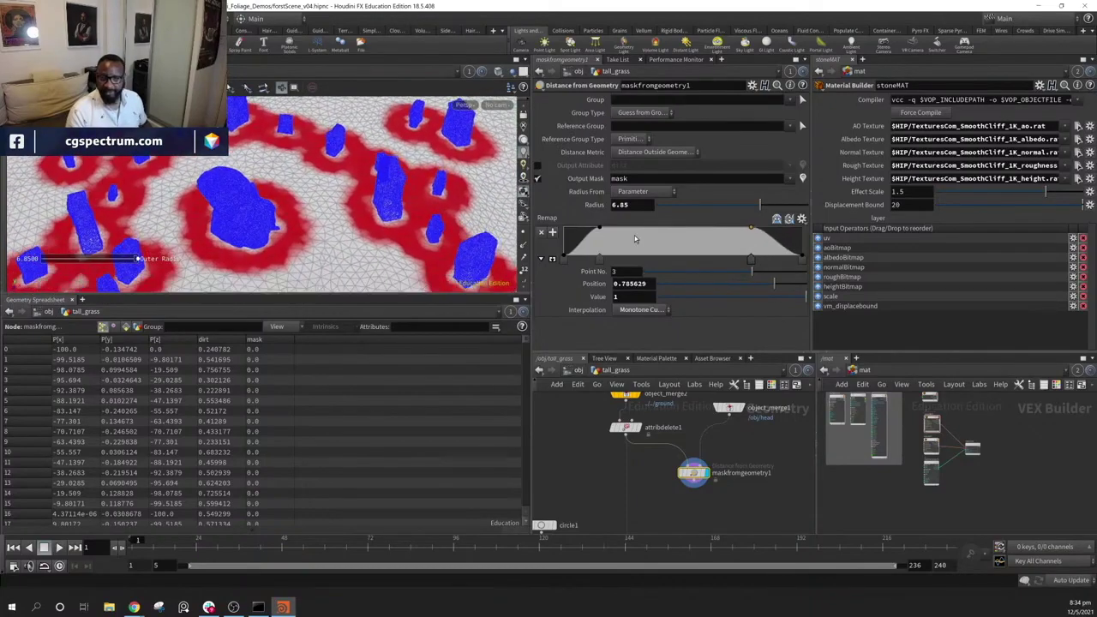
# Move the Remap ramp's third point to about 0.65 and reduce the mask Radius to 5.95
pyautogui.moveTo(751, 259); pyautogui.dragTo(718, 258)
pyautogui.moveTo(757, 203)
pyautogui.mouseDown()
pyautogui.moveTo(772, 204)
pyautogui.moveTo(747, 212)
pyautogui.mouseUp()
pyautogui.keyDown('alt'); pyautogui.moveTo(377, 257); pyautogui.dragTo(344, 245); pyautogui.keyUp('alt')
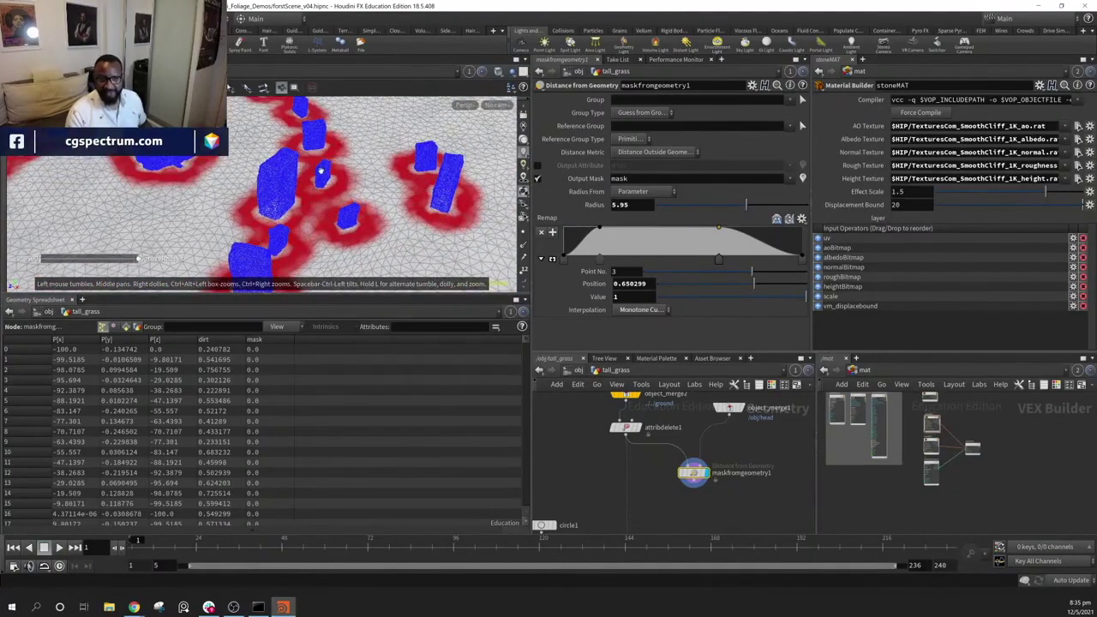
# Set maskfromgeometry1's Output Mask to density and toggle its viewport visualization off and on
pyautogui.moveTo(727, 530); pyautogui.dragTo(724, 517, button='middle')
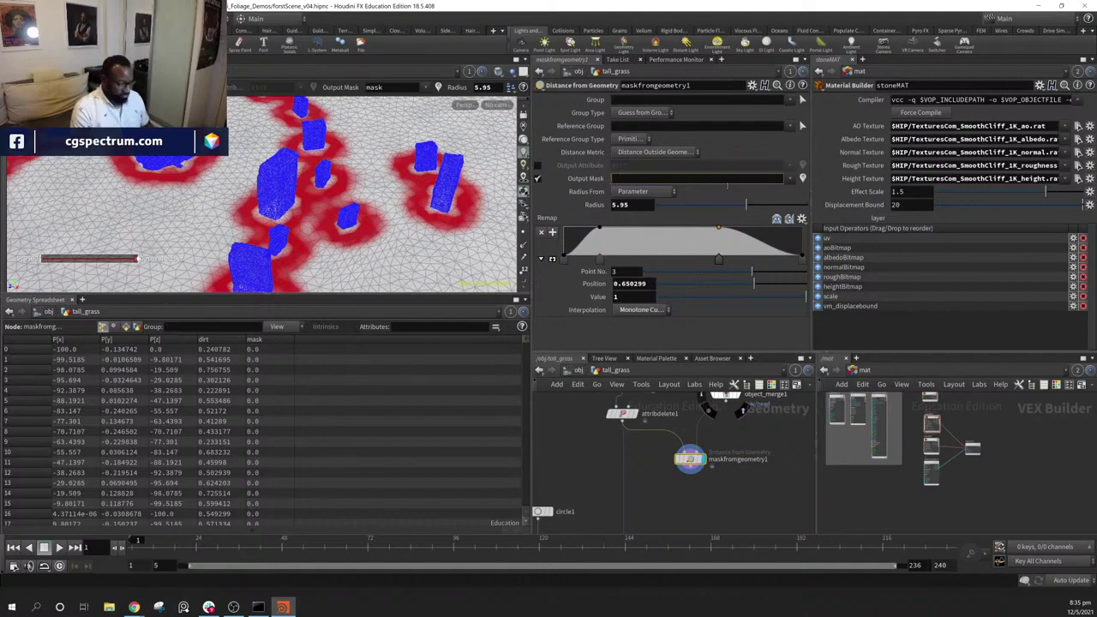
pyautogui.press('Return')
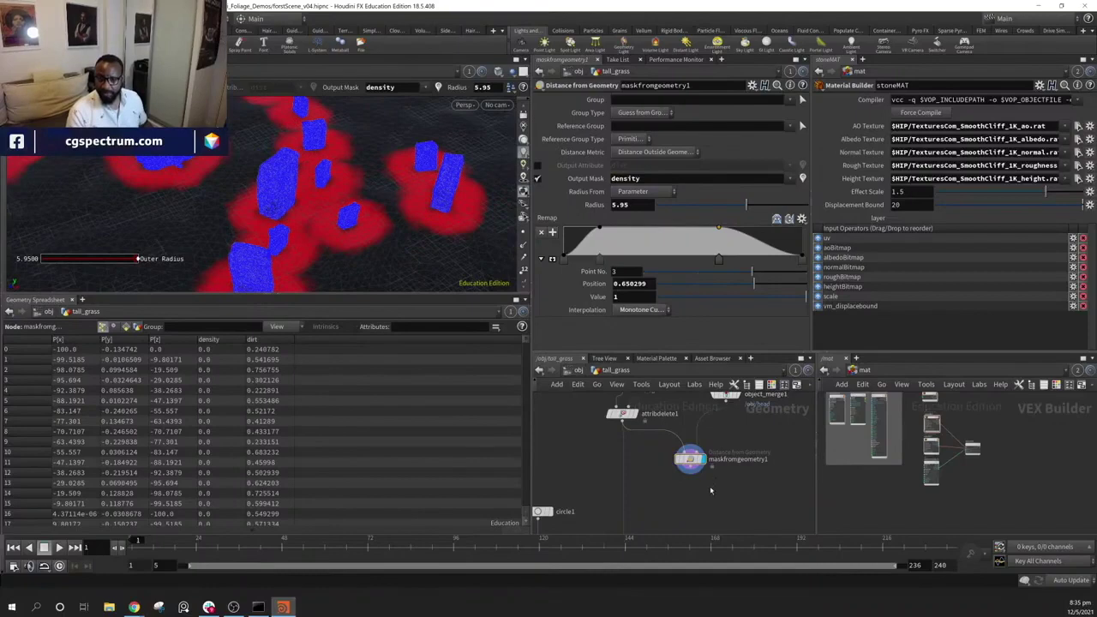
pyautogui.click(804, 178)
pyautogui.click(804, 179)
pyautogui.keyDown('alt'); pyautogui.moveTo(239, 190); pyautogui.dragTo(299, 175); pyautogui.keyUp('alt')
# Compare scatter3's Density Attribute name with maskfromgeometry1's Output Mask name
pyautogui.scroll(-3, 691, 511)
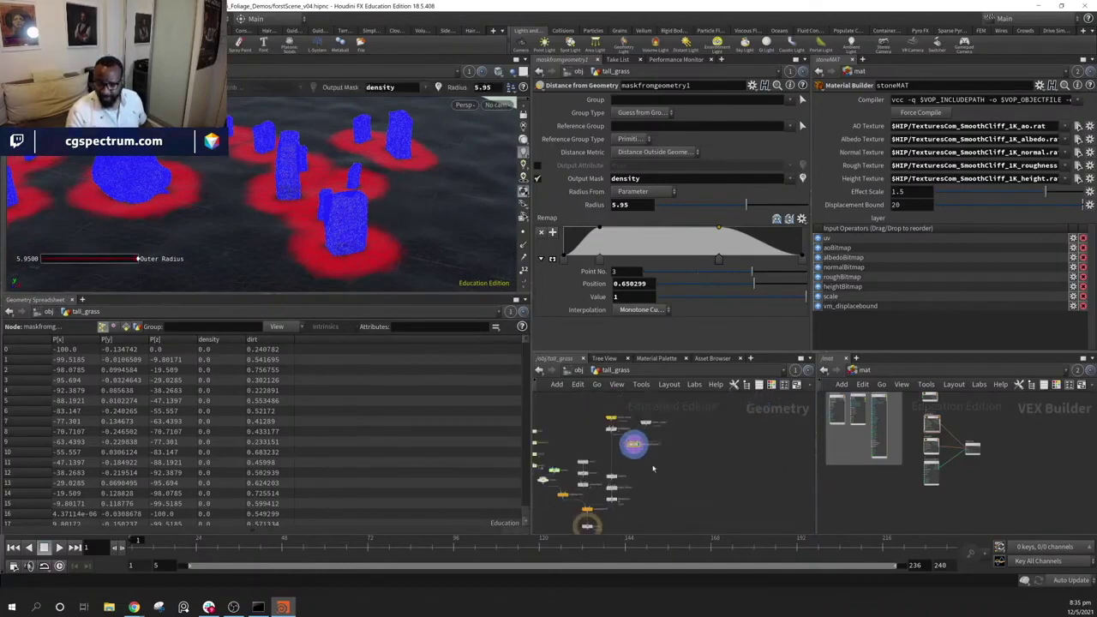
pyautogui.click(610, 488)
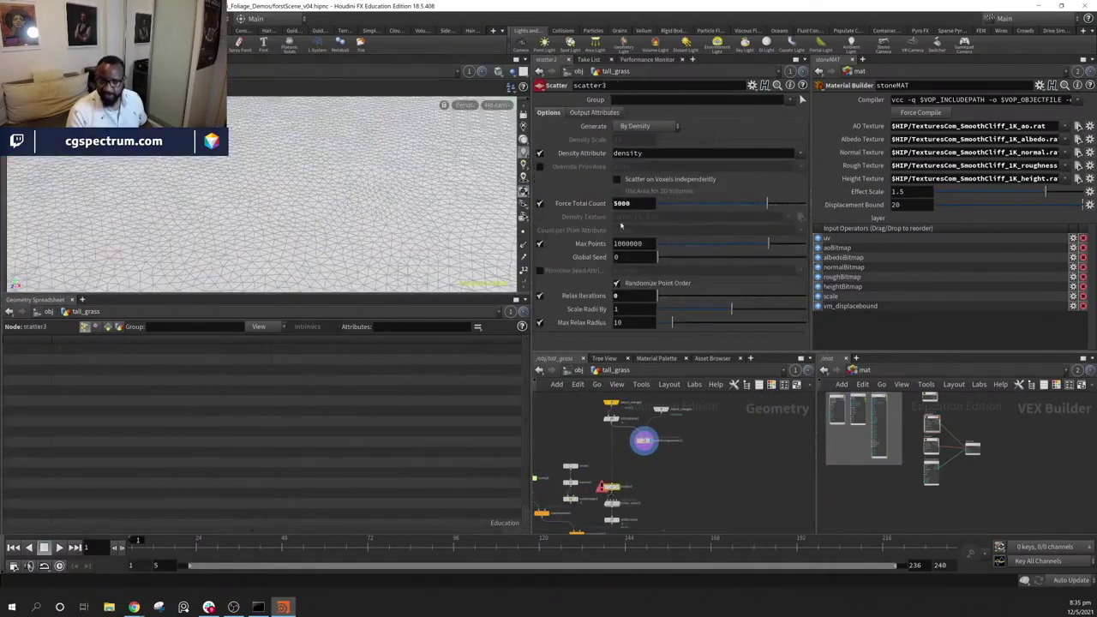
pyautogui.doubleClick(647, 152)
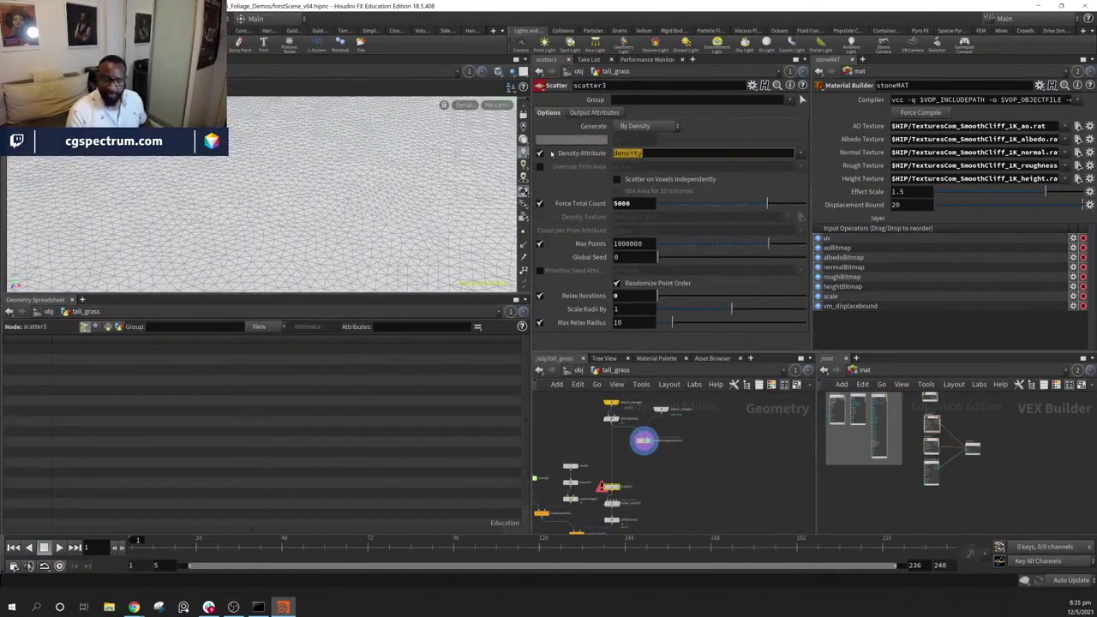
pyautogui.click(644, 441)
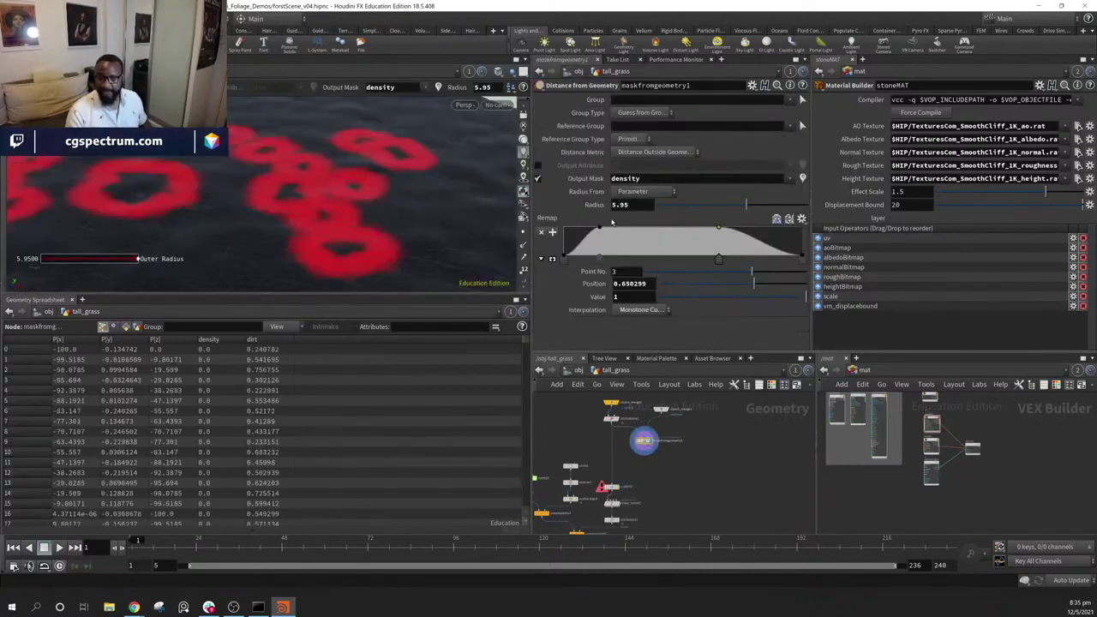
pyautogui.scroll(3, 651, 443)
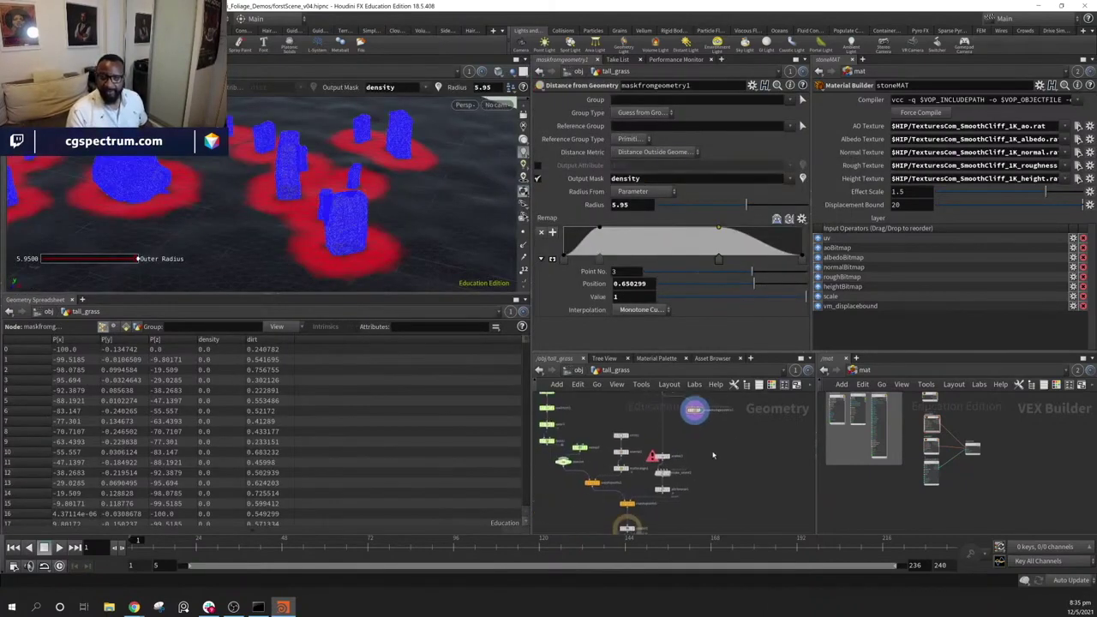
# Wire maskfromgeometry1's output into scatter3 and display the scattered points
pyautogui.moveTo(683, 433); pyautogui.dragTo(703, 465, button='middle')
pyautogui.moveTo(696, 407); pyautogui.dragTo(629, 487)
pyautogui.click(640, 494)
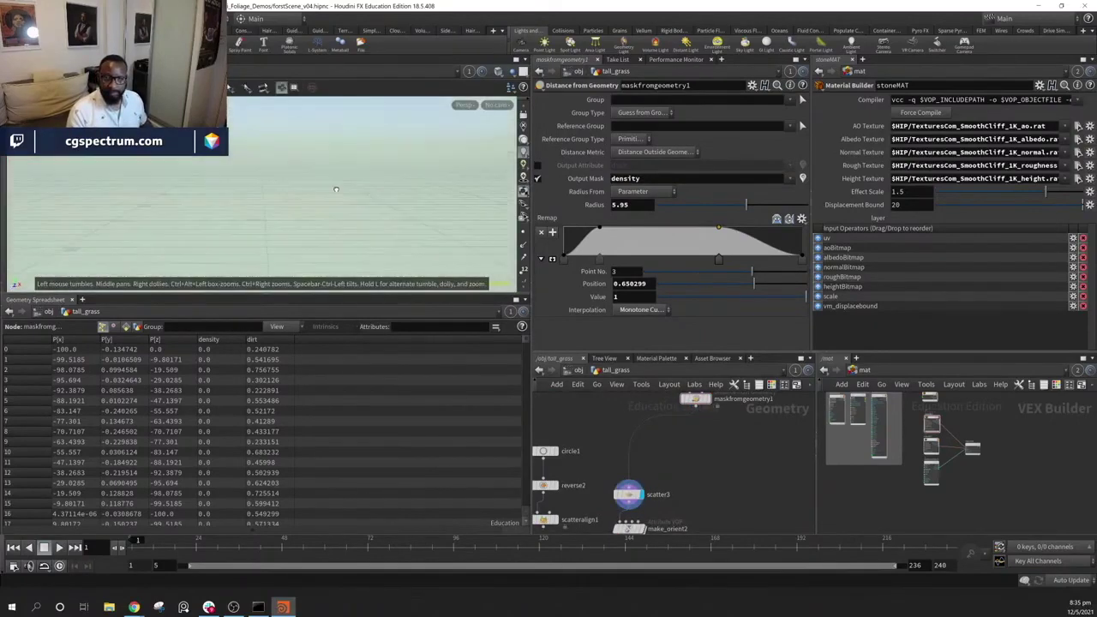
pyautogui.moveTo(302, 211); pyautogui.dragTo(237, 245)
# Set scatter3's Force Total Count to 446
pyautogui.moveTo(728, 504); pyautogui.dragTo(754, 450, button='middle')
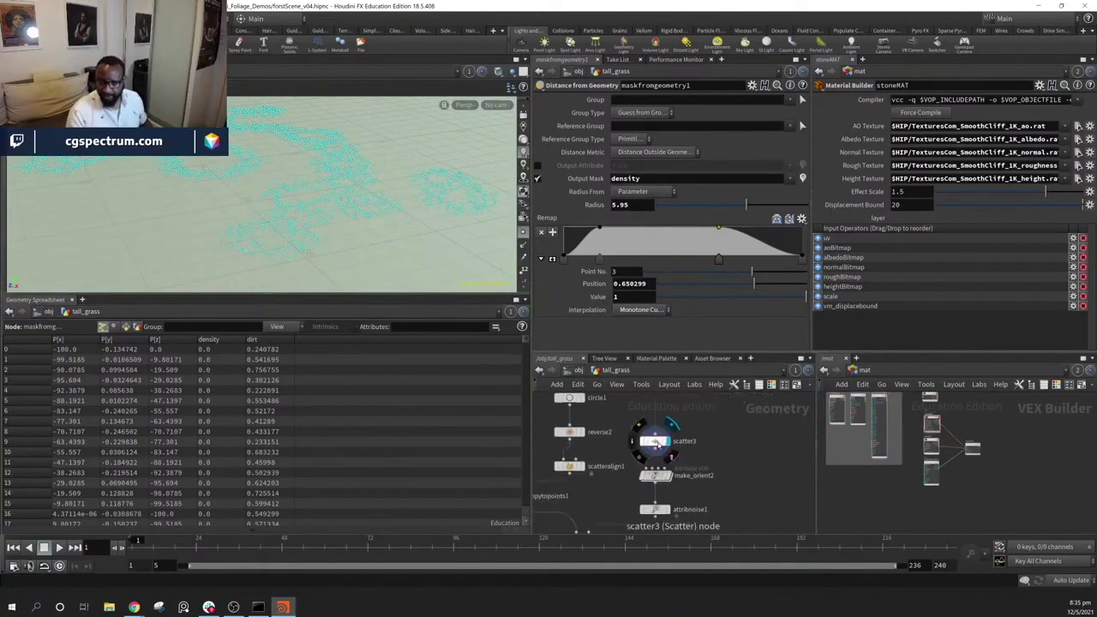
pyautogui.click(654, 441)
pyautogui.moveTo(767, 204); pyautogui.dragTo(737, 203)
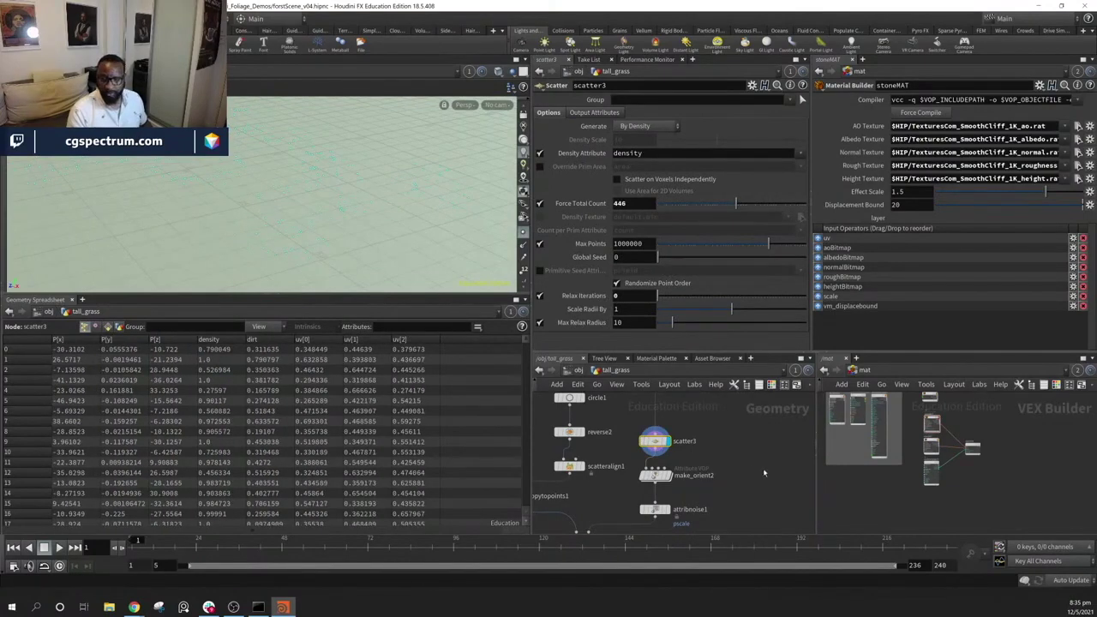
# Display copytopoints5's grass copies and set scatter3's Force Total Count to 991
pyautogui.moveTo(764, 472); pyautogui.dragTo(811, 397, button='middle')
pyautogui.moveTo(678, 512); pyautogui.dragTo(695, 480, button='middle')
pyautogui.click(657, 432)
pyautogui.moveTo(736, 204); pyautogui.dragTo(747, 204)
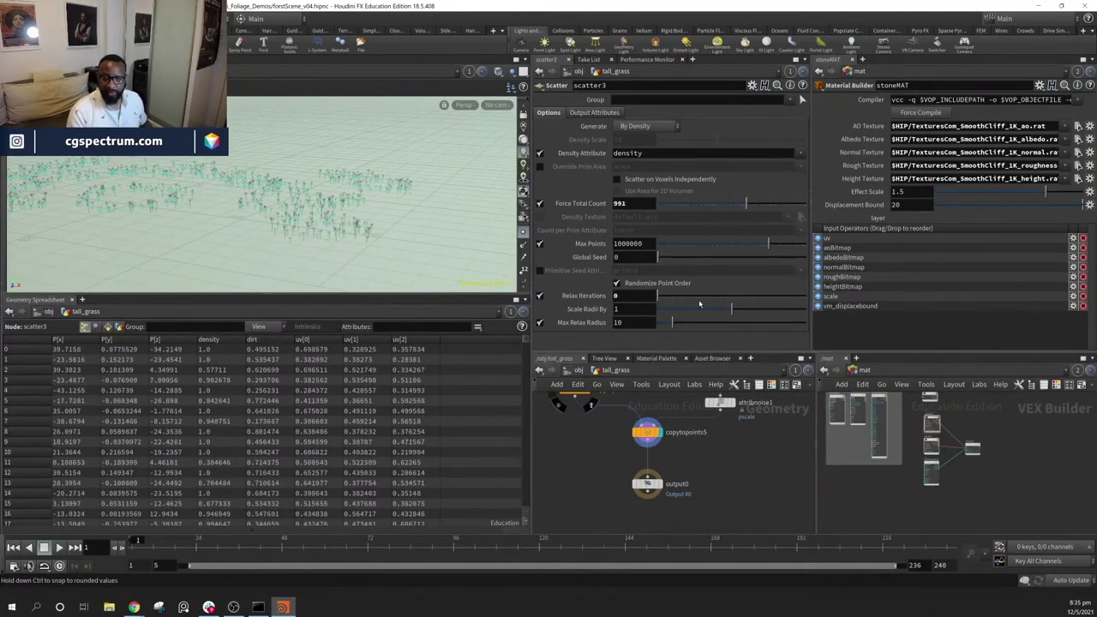
pyautogui.moveTo(671, 298); pyautogui.dragTo(635, 294)
pyautogui.moveTo(411, 171); pyautogui.dragTo(431, 199)
# Set the Amplitude of attribnoise1's pscale noise to 2.28 for the tall grass
pyautogui.moveTo(742, 403); pyautogui.dragTo(691, 469, button='middle')
pyautogui.moveTo(744, 447); pyautogui.dragTo(754, 471, button='middle')
pyautogui.click(739, 464)
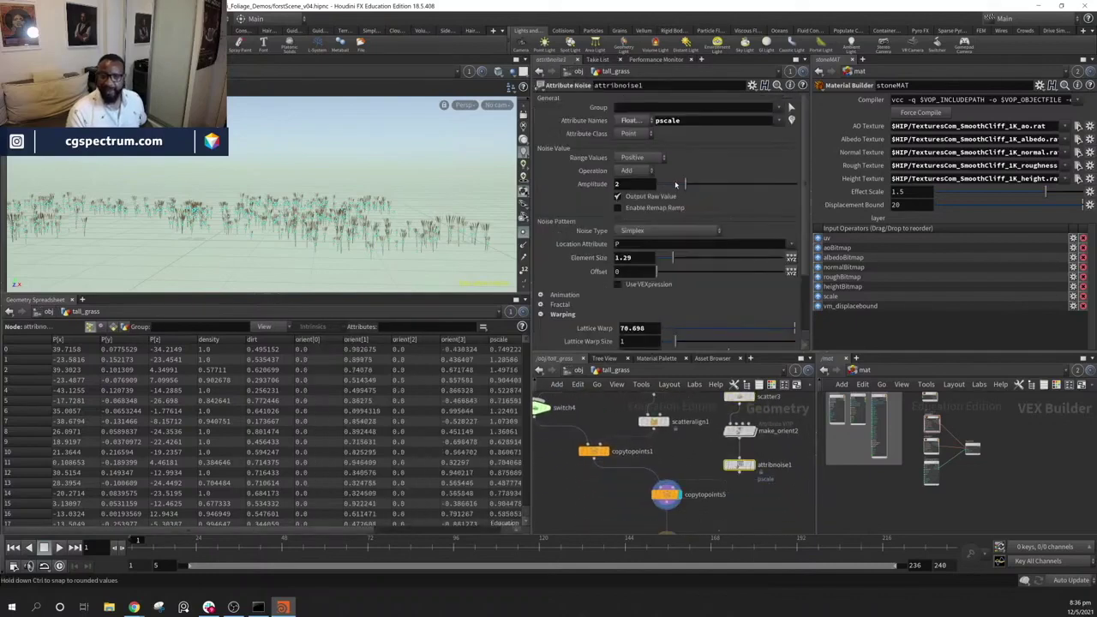
pyautogui.moveTo(688, 185); pyautogui.dragTo(689, 185)
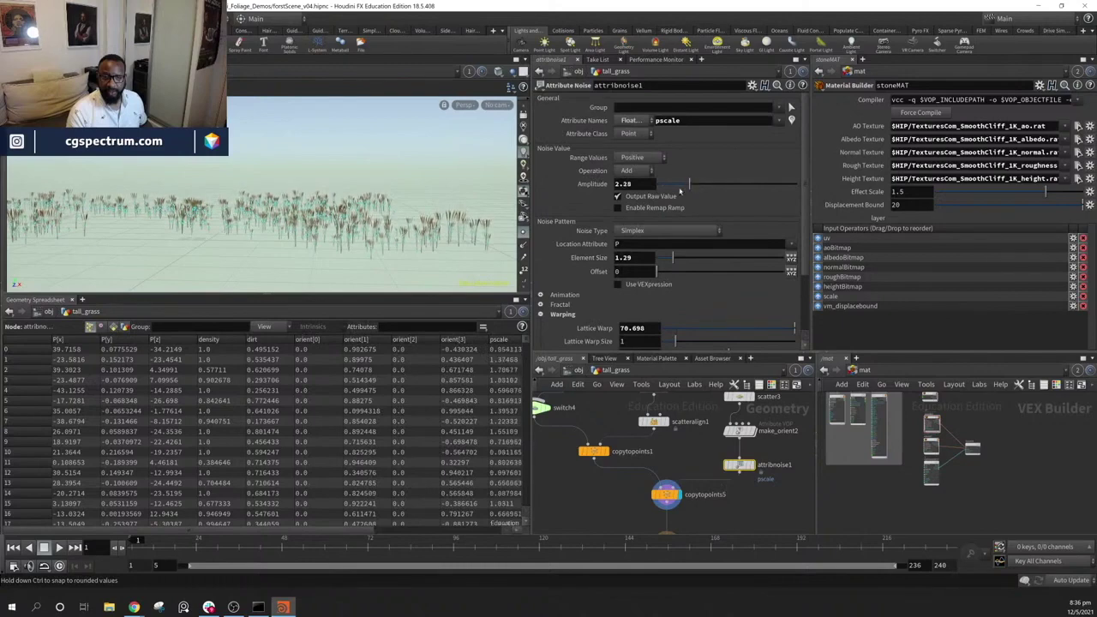
pyautogui.moveTo(442, 169)
pyautogui.keyDown('alt'); pyautogui.mouseDown()
pyautogui.moveTo(463, 231)
pyautogui.moveTo(420, 225)
pyautogui.moveTo(446, 184)
pyautogui.mouseUp(); pyautogui.keyUp('alt')
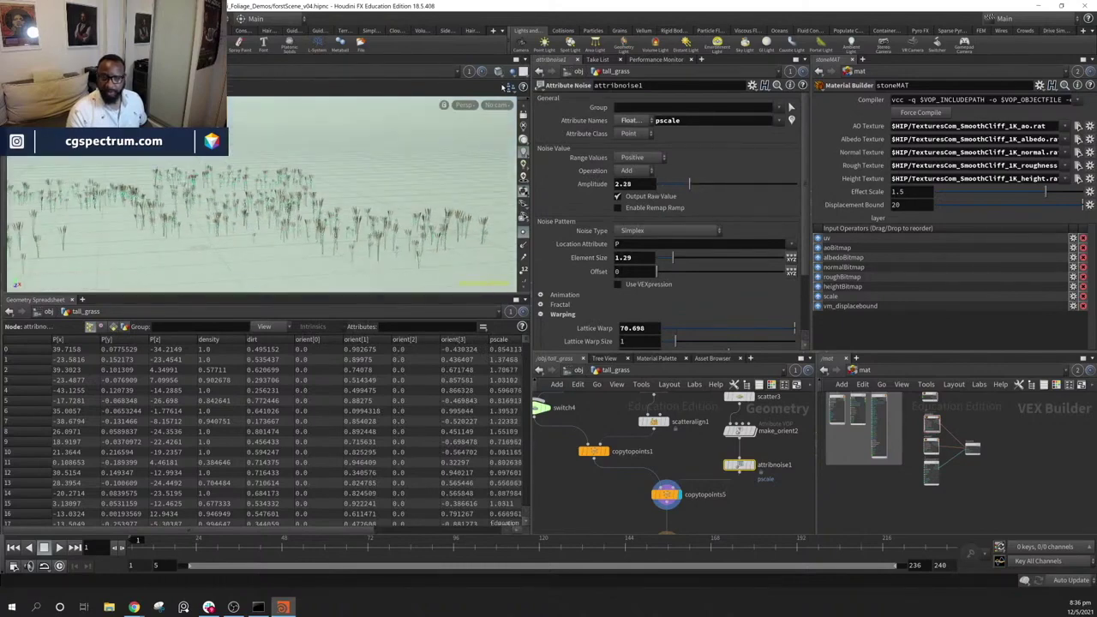
# Ghost the other objects in the viewport so the stones are shown around the tall grass
pyautogui.click(500, 73)
pyautogui.click(512, 74)
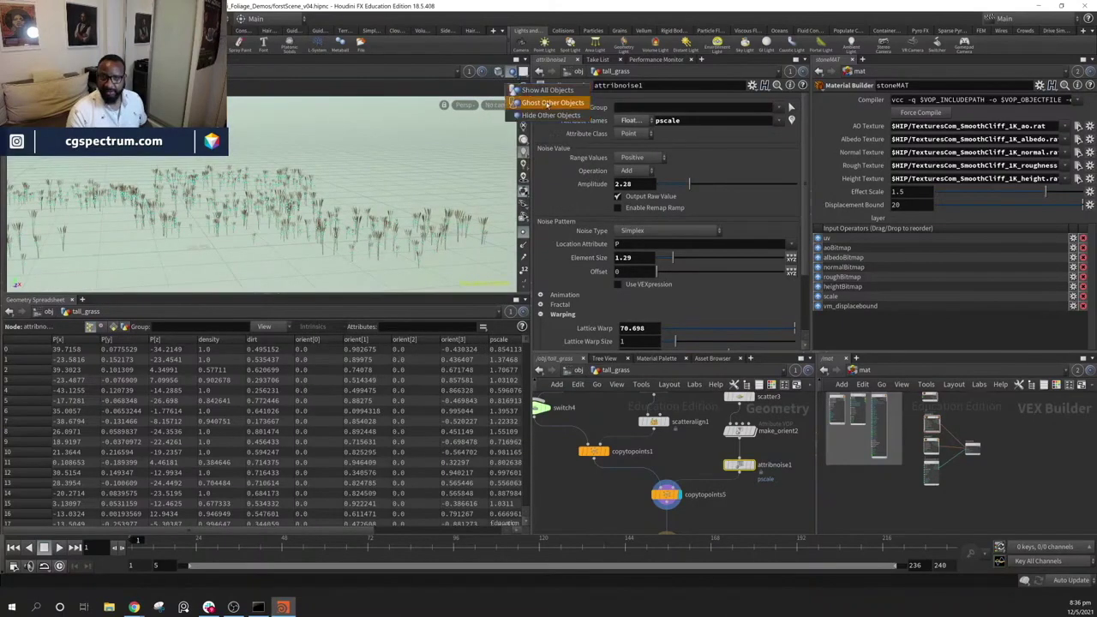
pyautogui.click(519, 102)
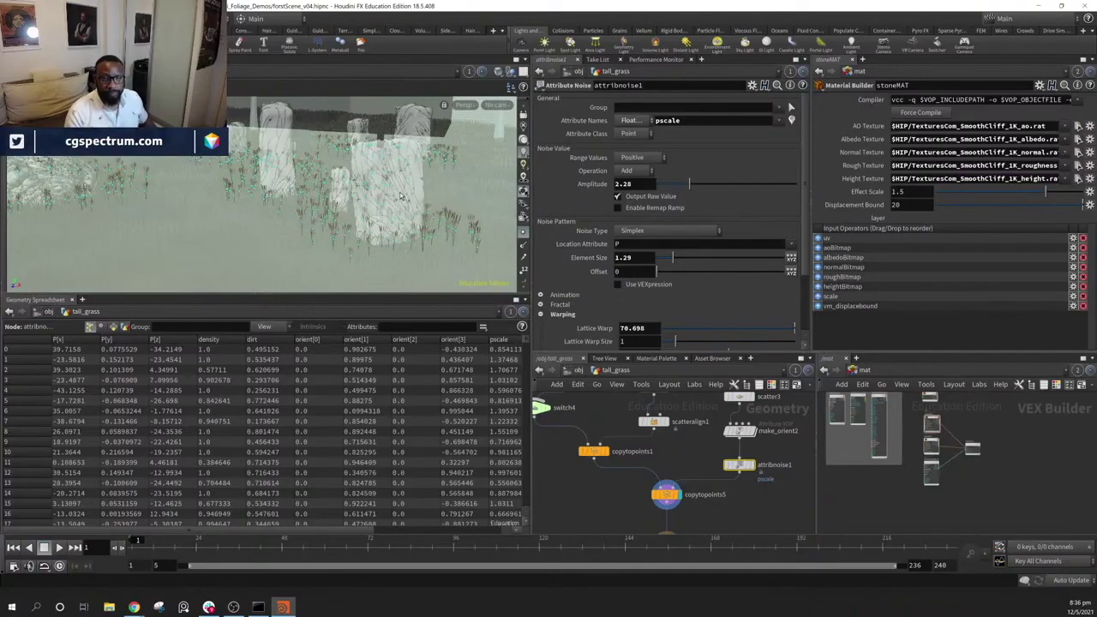
pyautogui.keyDown('alt'); pyautogui.moveTo(387, 248); pyautogui.dragTo(403, 190); pyautogui.keyUp('alt')
# Set maskfromgeometry1's Radius to 1.43 to tighten the tall grass around the stones
pyautogui.moveTo(696, 486); pyautogui.dragTo(670, 506, button='middle')
pyautogui.moveTo(714, 450); pyautogui.dragTo(693, 496, button='middle')
pyautogui.moveTo(759, 397); pyautogui.dragTo(746, 482, button='middle')
pyautogui.click(746, 457)
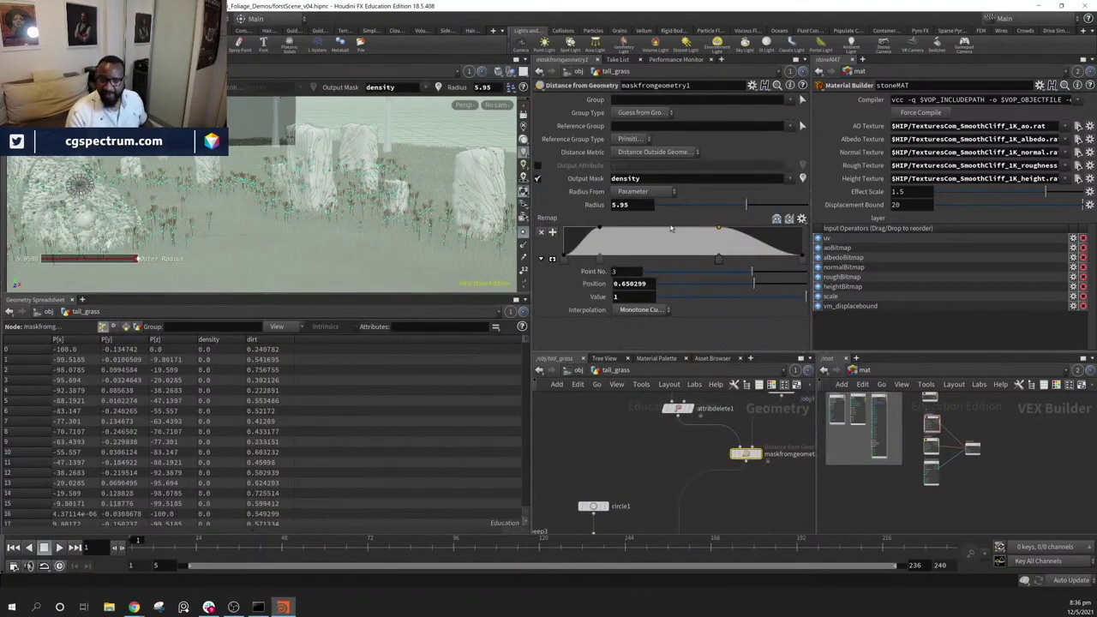
pyautogui.moveTo(729, 210); pyautogui.dragTo(677, 213)
pyautogui.moveTo(283, 204); pyautogui.dragTo(255, 186)
pyautogui.press('Return')
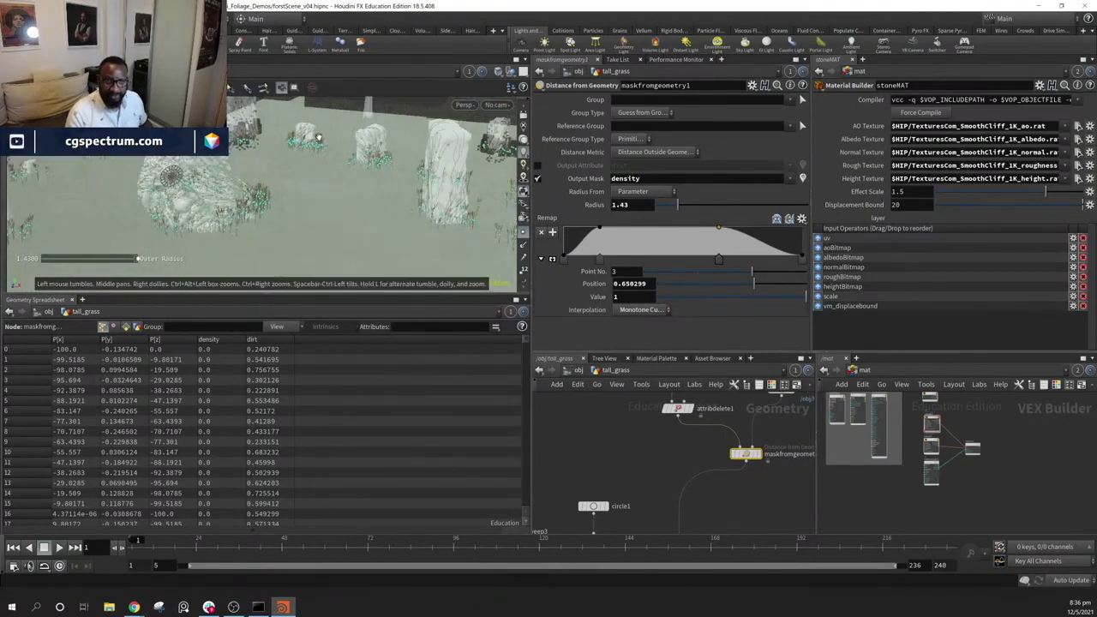
# Return to the object level and inspect the tall grass around the head and standing stones
pyautogui.moveTo(757, 514); pyautogui.dragTo(727, 392, button='middle')
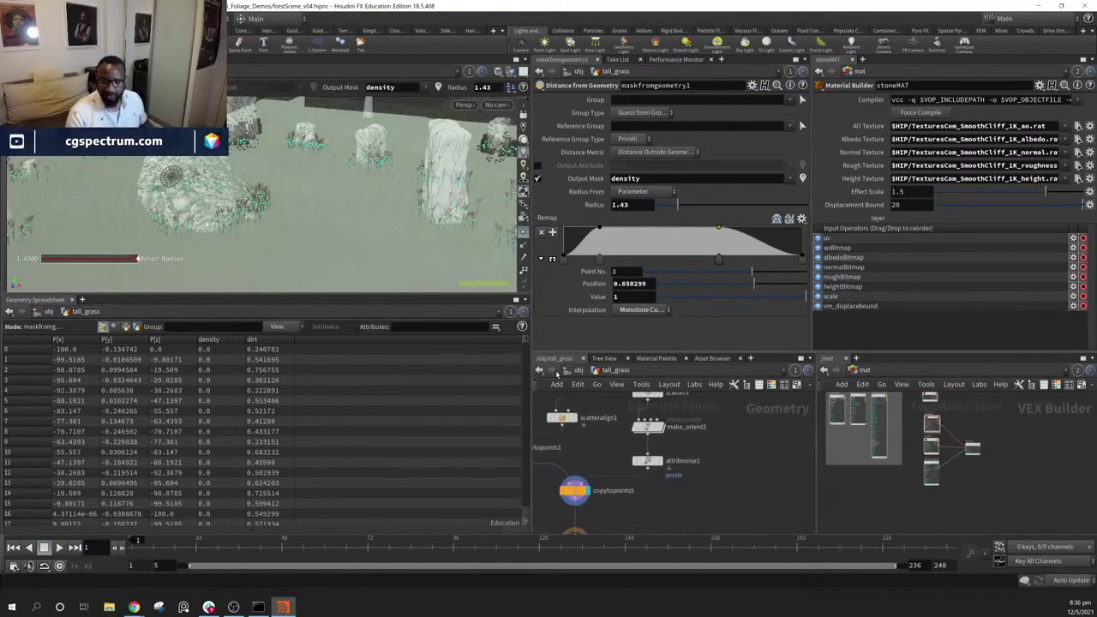
pyautogui.press('u')
pyautogui.moveTo(331, 233); pyautogui.dragTo(443, 249)
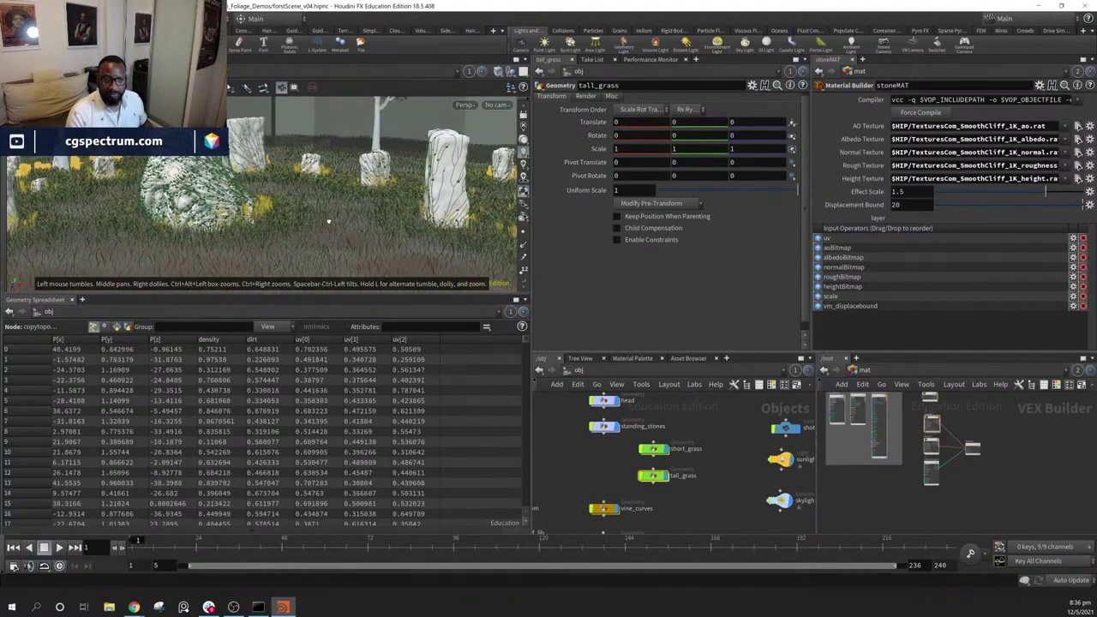
pyautogui.moveTo(443, 248); pyautogui.dragTo(447, 268, button='middle')
pyautogui.moveTo(327, 202)
pyautogui.mouseDown()
pyautogui.moveTo(285, 204)
pyautogui.moveTo(343, 206)
pyautogui.mouseUp()
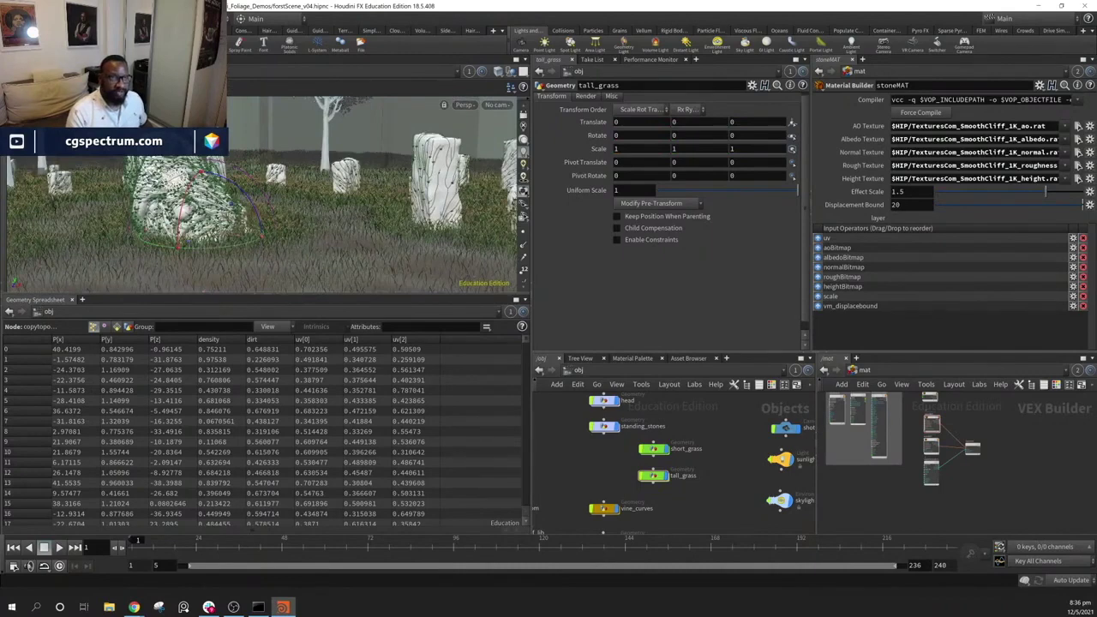
# Switch to the Render View to render the forest scene and close the Houdini Console
pyautogui.click(169, 60)
pyautogui.moveTo(338, 171)
pyautogui.mouseDown(button='middle')
pyautogui.moveTo(347, 208)
pyautogui.moveTo(343, 193)
pyautogui.mouseUp(button='middle')
pyautogui.scroll(-2, 347, 208)
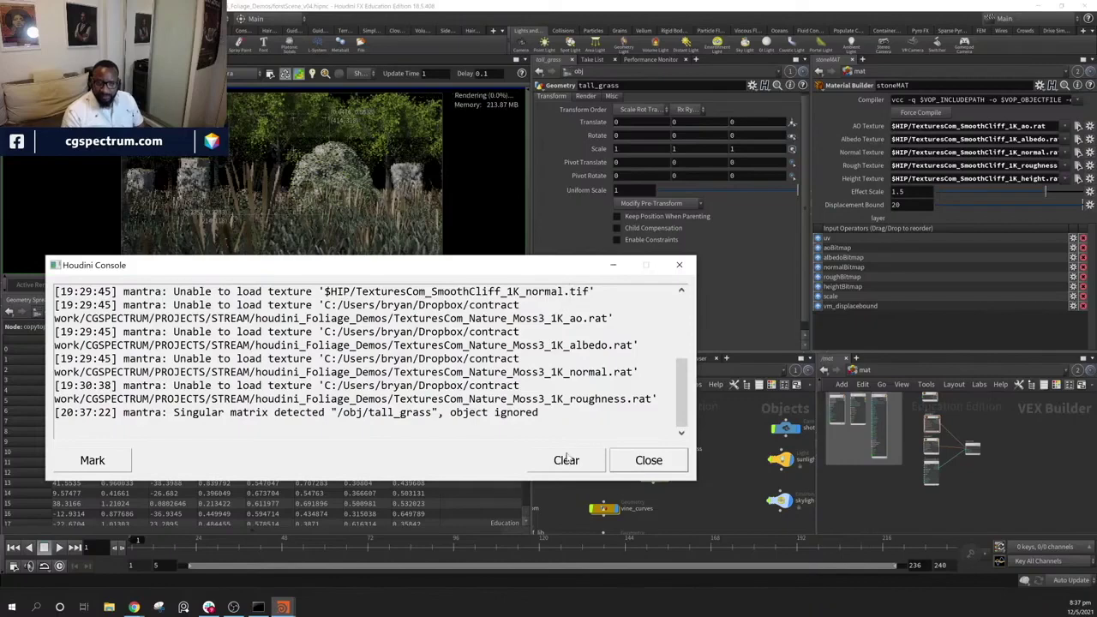
pyautogui.click(649, 461)
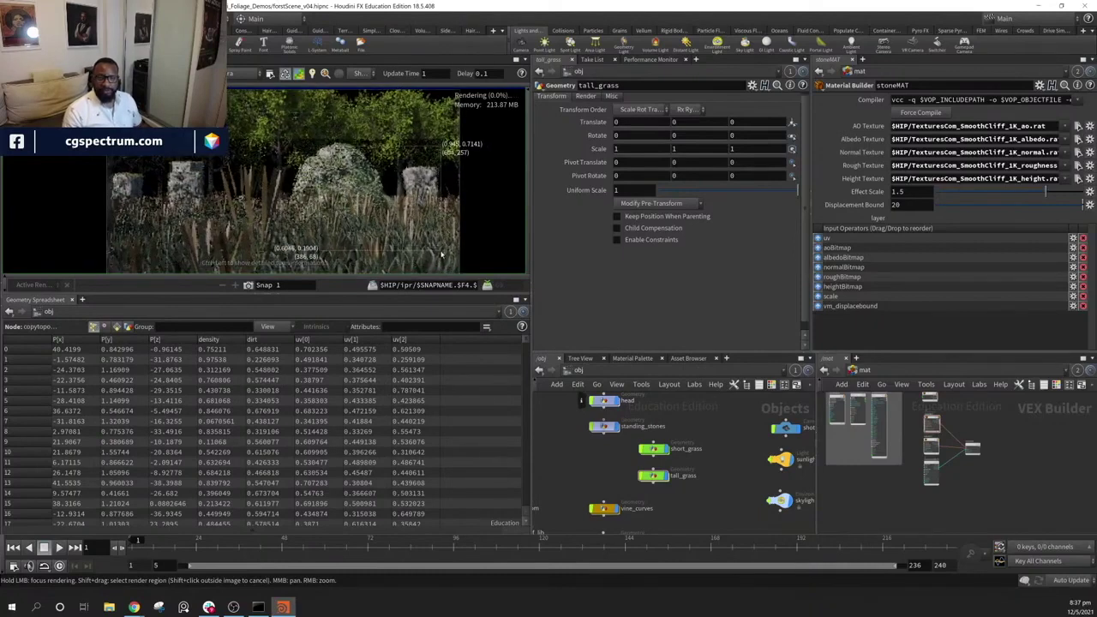
# Examine the rendered grass around the head and the standing stones up close
pyautogui.moveTo(998, 472); pyautogui.dragTo(957, 480, button='middle')
pyautogui.scroll(5, 943, 449)
pyautogui.moveTo(937, 443); pyautogui.dragTo(1069, 484, button='middle')
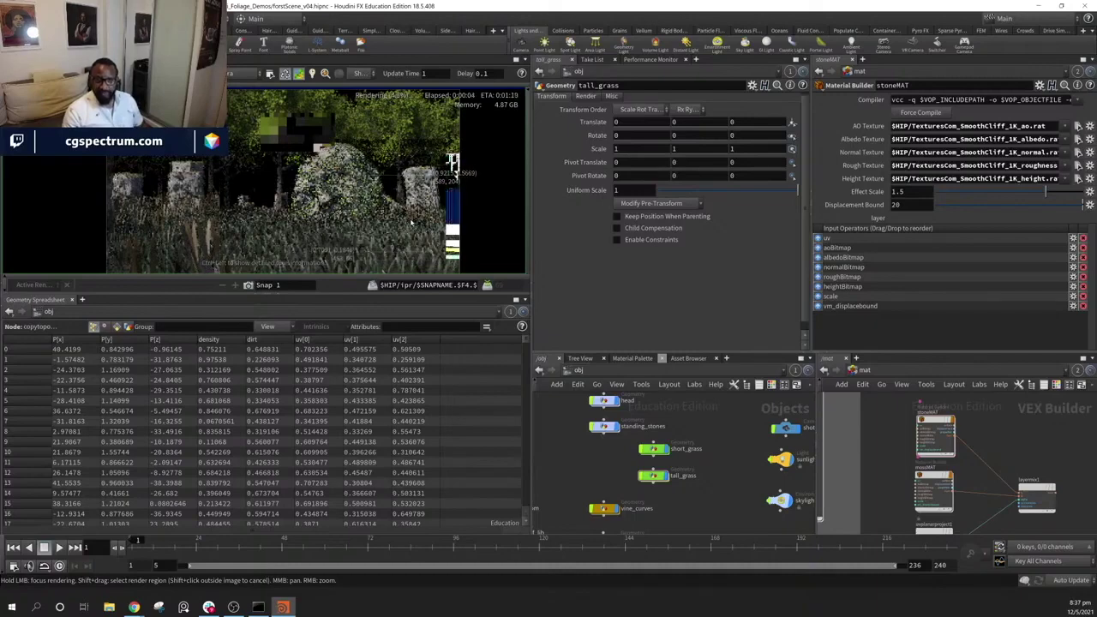
pyautogui.scroll(2, 452, 177)
pyautogui.moveTo(454, 177); pyautogui.dragTo(459, 96, button='middle')
pyautogui.scroll(2, 387, 175)
pyautogui.moveTo(387, 175); pyautogui.dragTo(394, 213, button='middle')
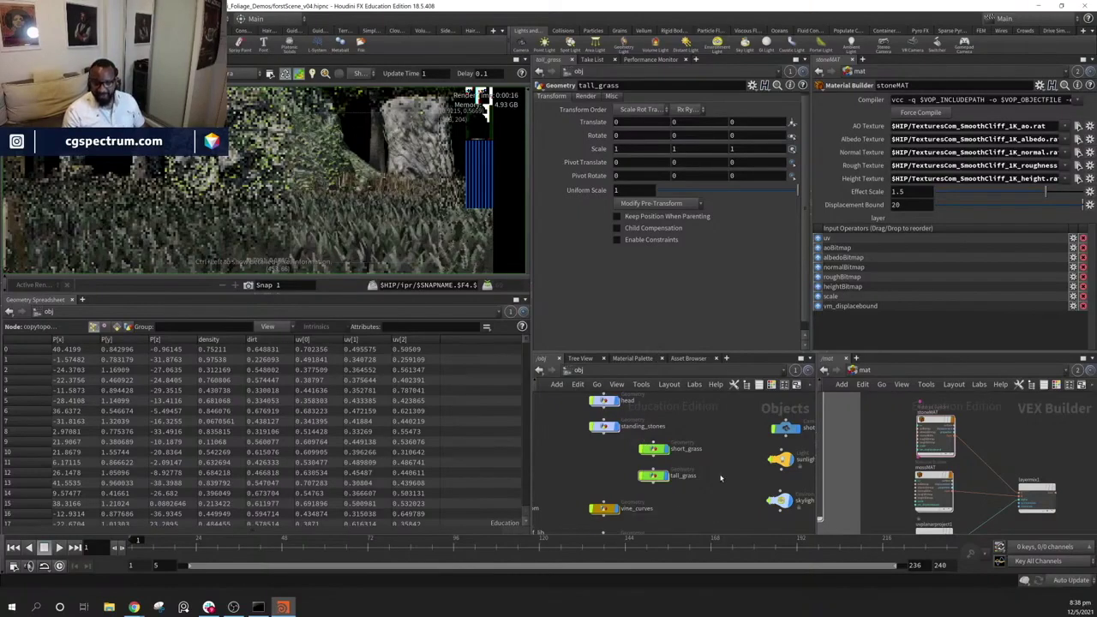
# Enter the short_grass network, clear the node selection and bring its scatter and copy chain into view
pyautogui.moveTo(720, 478); pyautogui.dragTo(729, 472, button='middle')
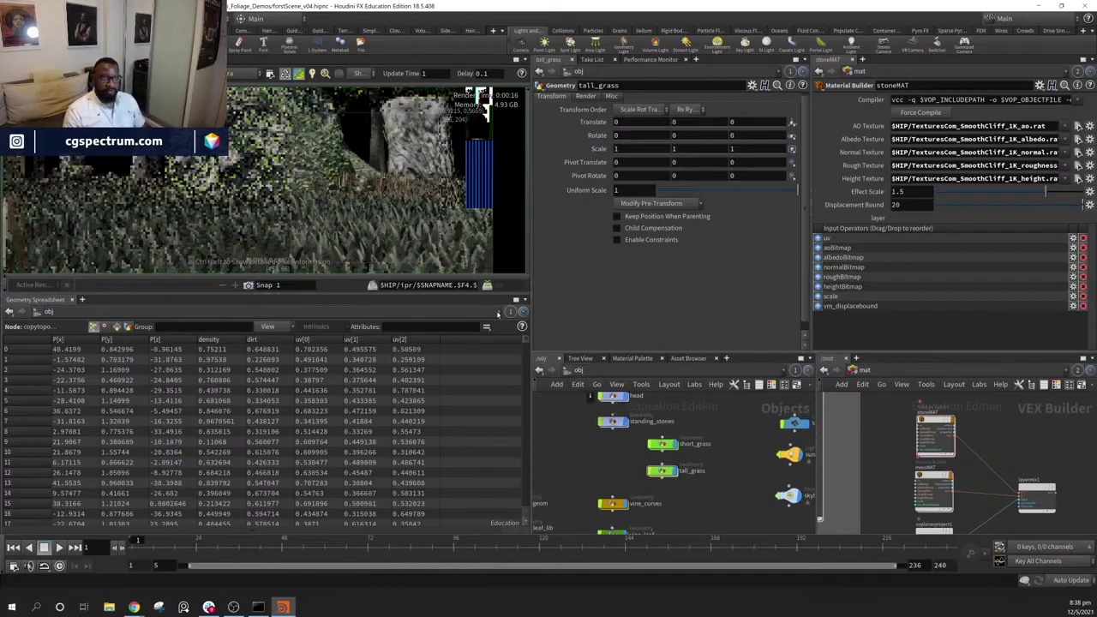
pyautogui.moveTo(721, 477); pyautogui.dragTo(719, 463, button='middle')
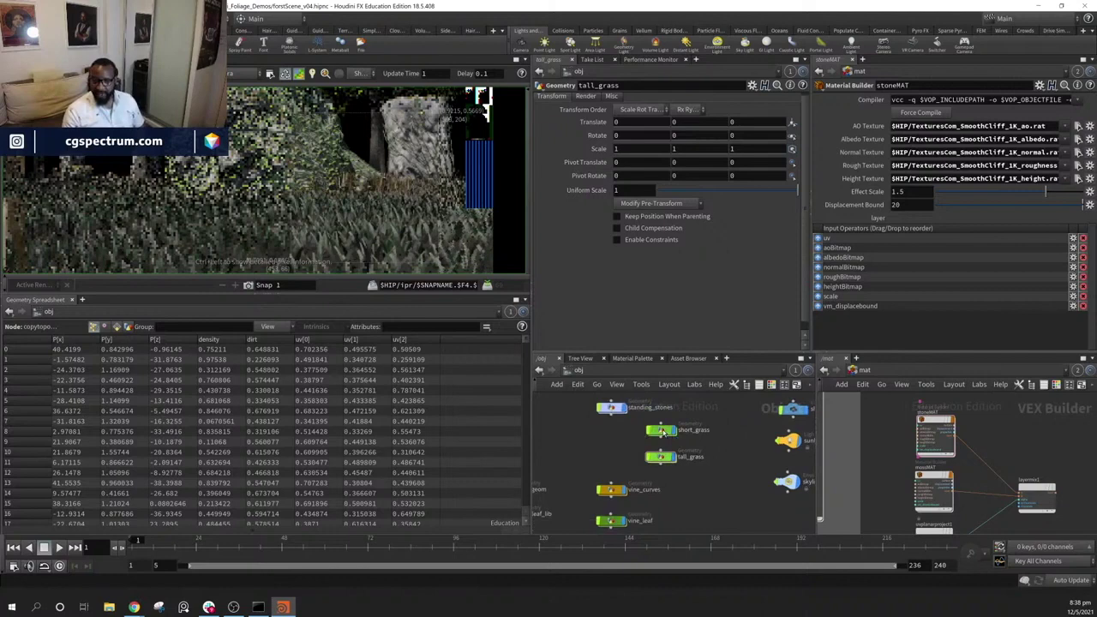
pyautogui.doubleClick(662, 430)
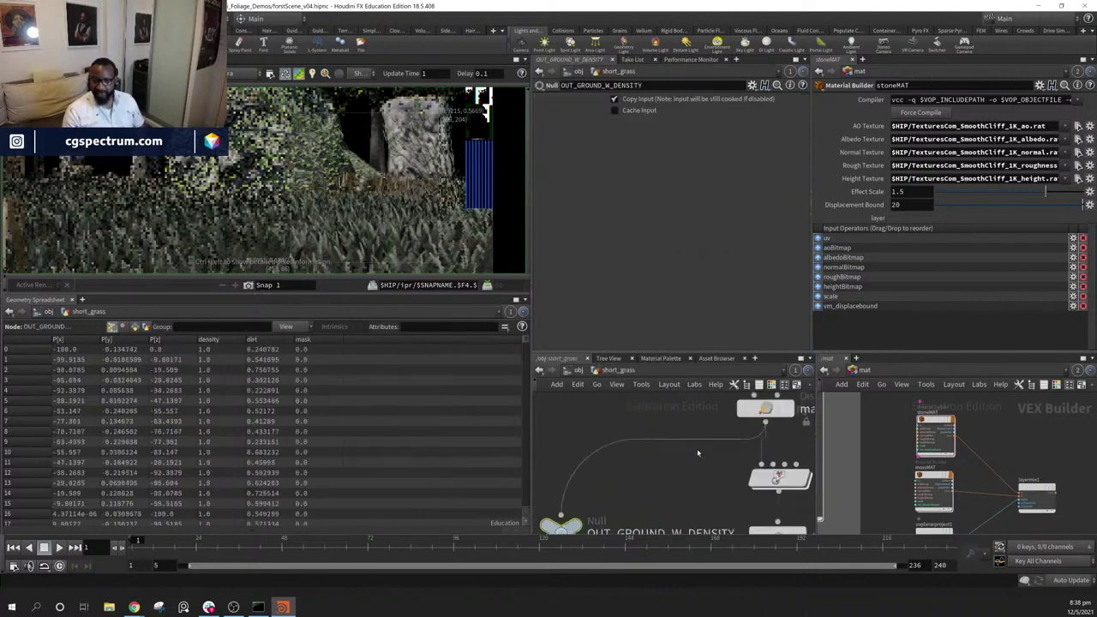
pyautogui.click(587, 509)
pyautogui.moveTo(636, 492); pyautogui.dragTo(612, 430, button='middle')
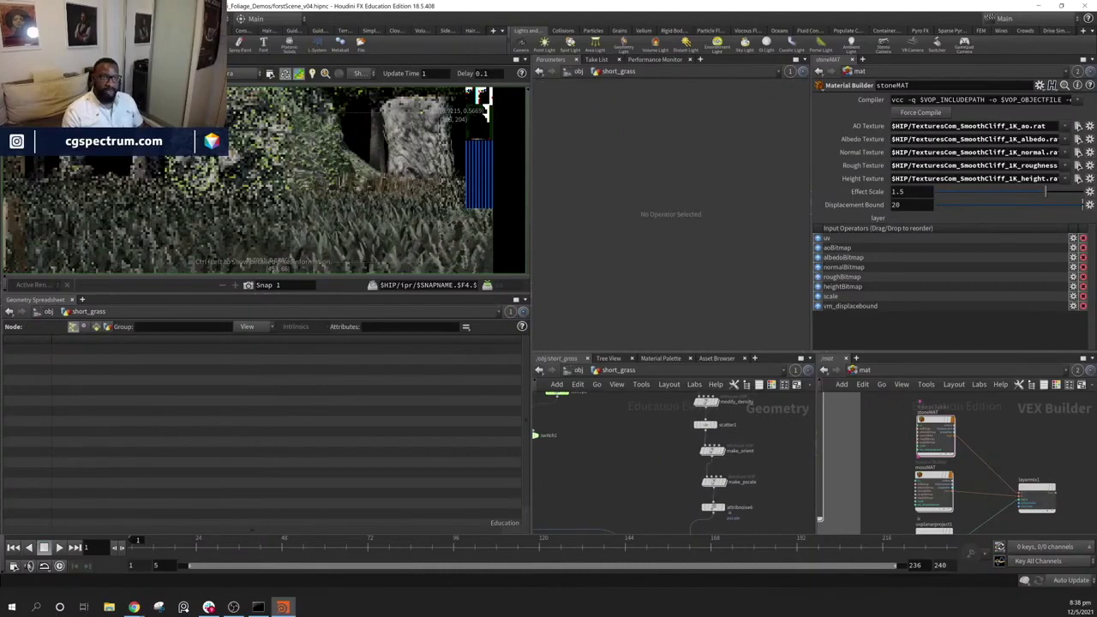
# Return to the Scene View and hide the point markers on the short grass
pyautogui.hotkey('alt', '1')
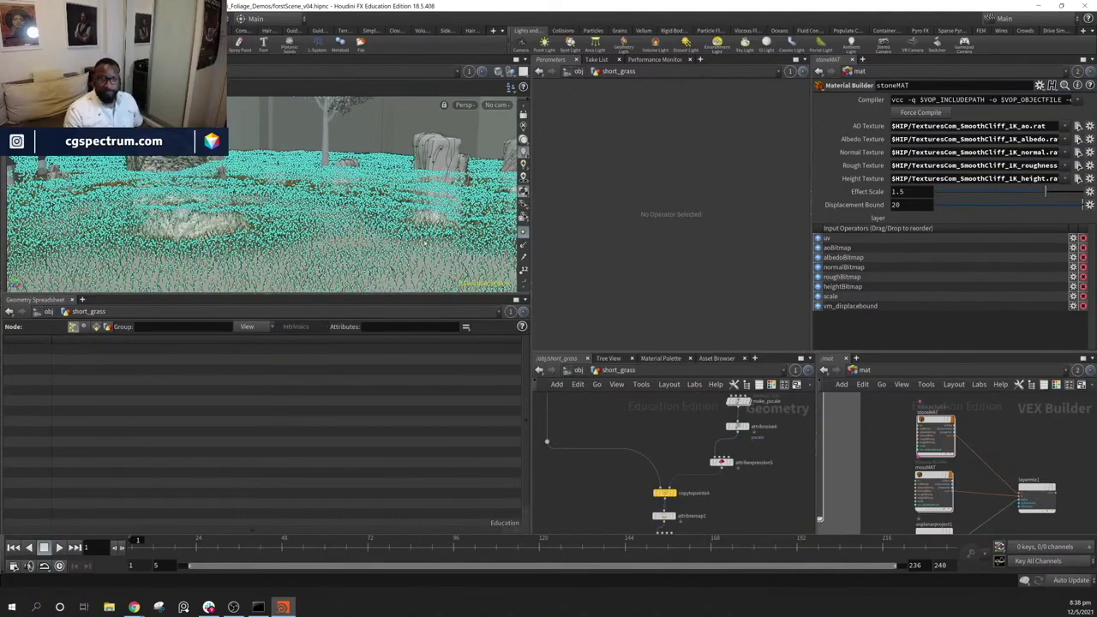
pyautogui.keyDown('alt'); pyautogui.moveTo(248, 205); pyautogui.dragTo(297, 185); pyautogui.keyUp('alt')
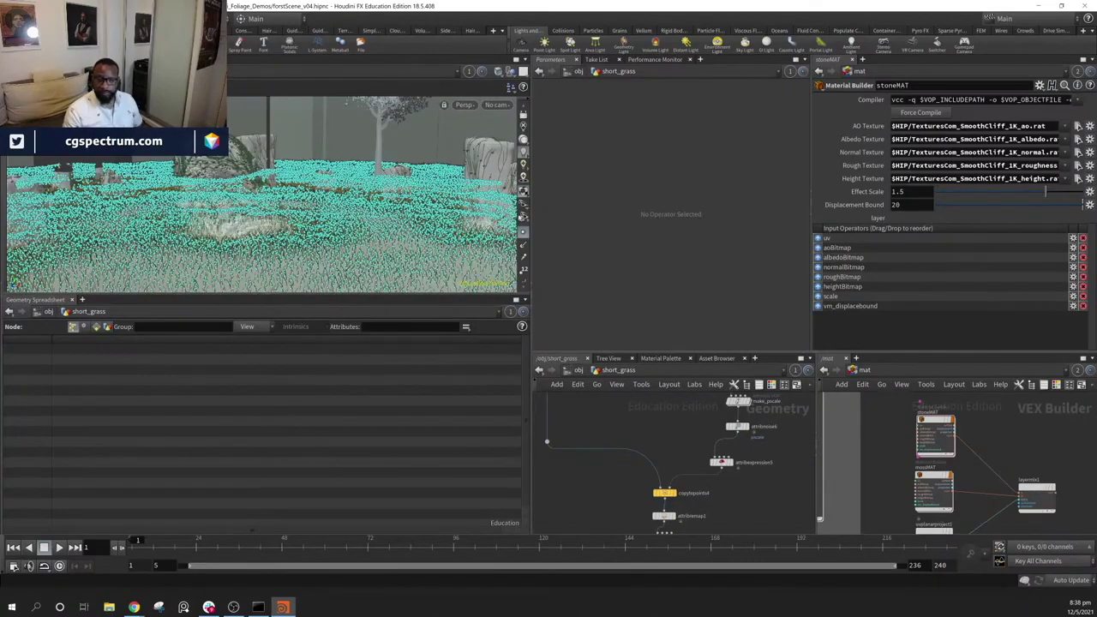
pyautogui.click(521, 232)
pyautogui.keyDown('alt'); pyautogui.moveTo(304, 235); pyautogui.dragTo(412, 257); pyautogui.keyUp('alt')
# Set the Amplitude of attribnoise6's pscale noise to 0.1 in the short_grass network
pyautogui.moveTo(777, 450); pyautogui.dragTo(753, 490, button='middle')
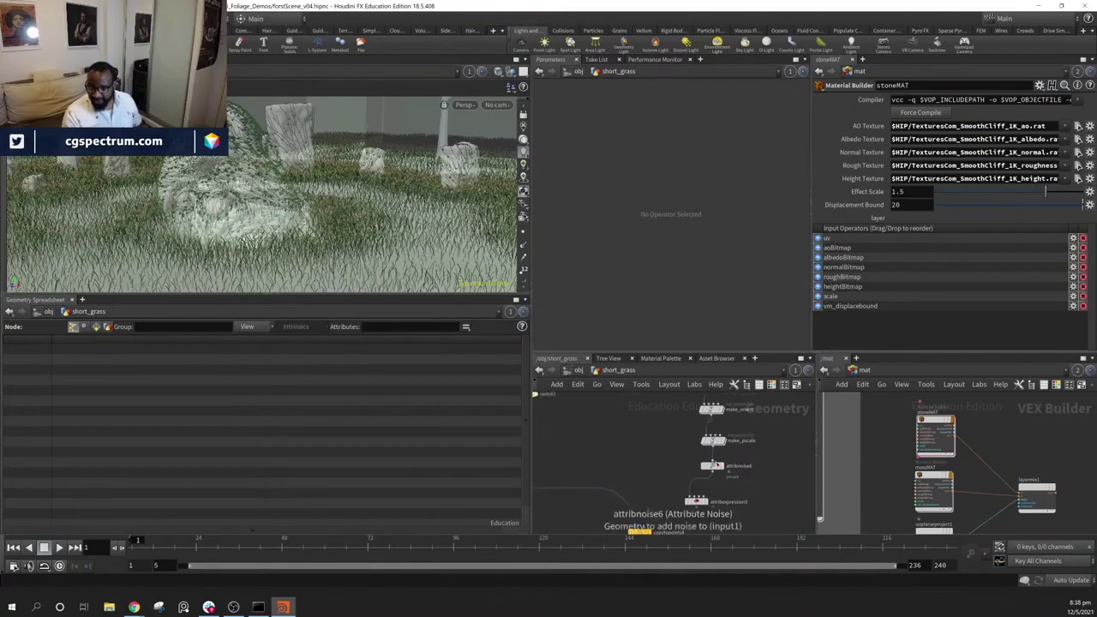
pyautogui.click(714, 465)
pyautogui.click(674, 185)
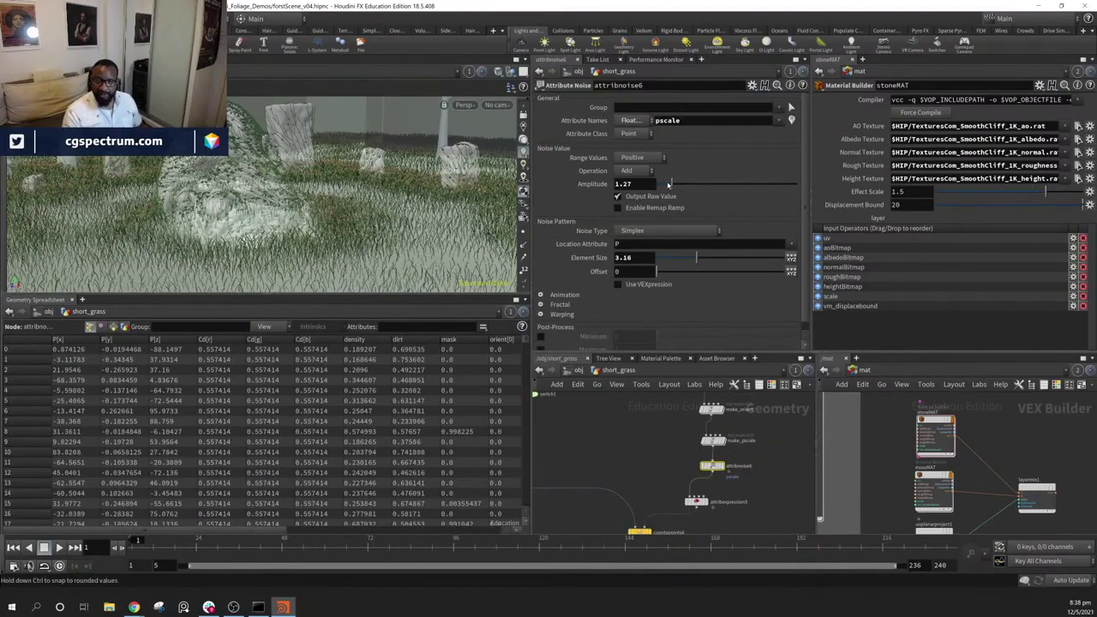
pyautogui.moveTo(664, 185); pyautogui.dragTo(663, 185)
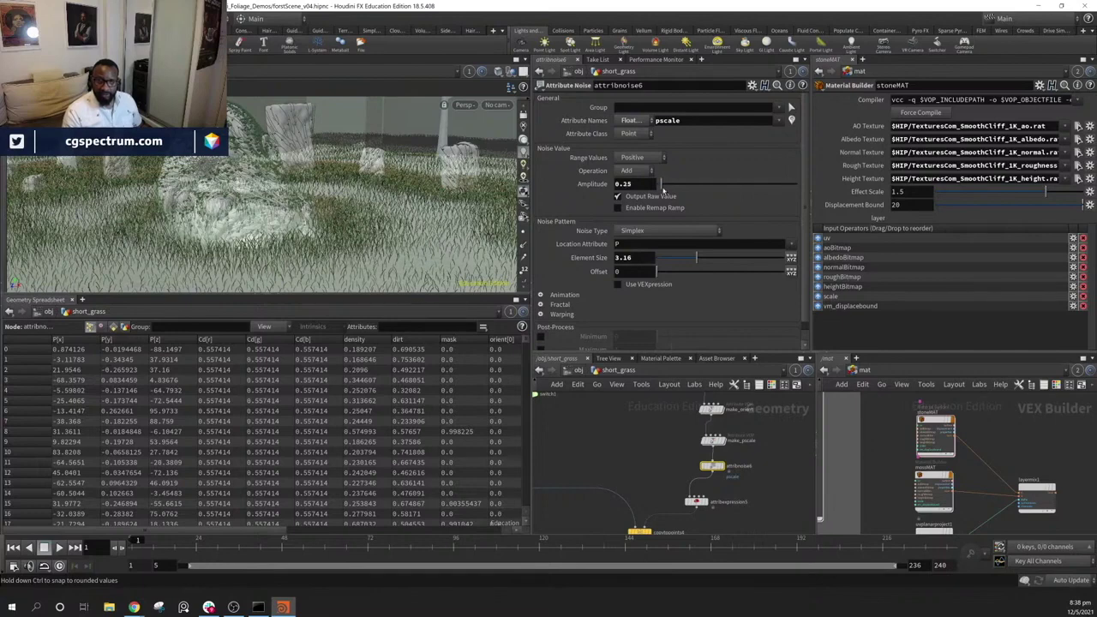
pyautogui.keyDown('alt'); pyautogui.moveTo(325, 253); pyautogui.dragTo(379, 225); pyautogui.keyUp('alt')
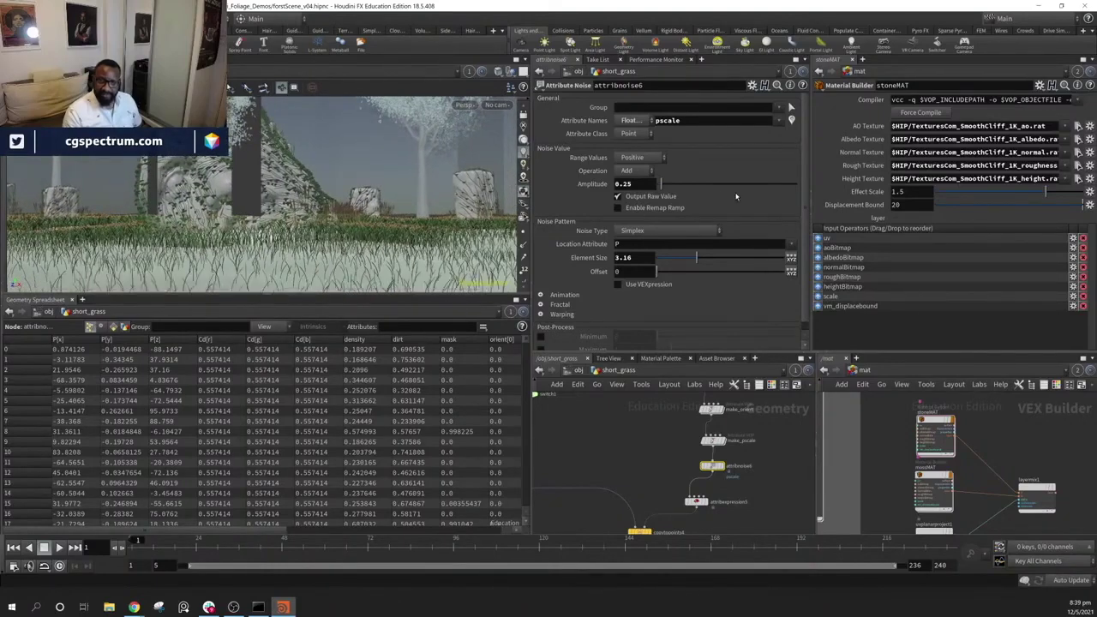
pyautogui.write('.1')
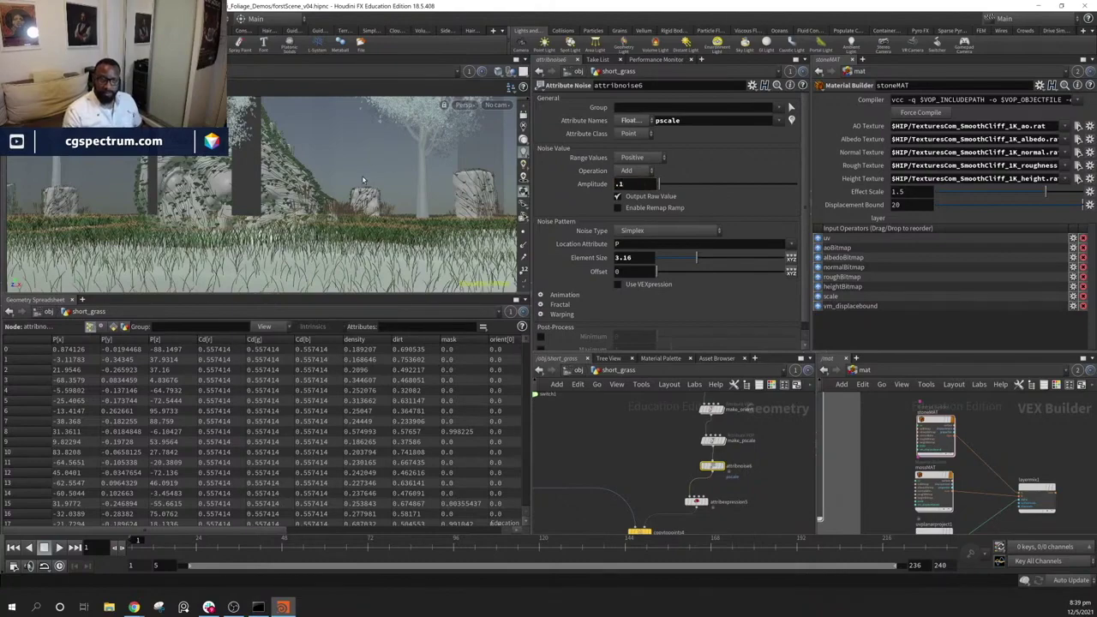
pyautogui.keyDown('alt'); pyautogui.moveTo(363, 179); pyautogui.dragTo(356, 208); pyautogui.keyUp('alt')
# Inspect scatter1's Force Total Count and the resulting short grass coverage in the viewport
pyautogui.moveTo(785, 499); pyautogui.dragTo(781, 439, button='middle')
pyautogui.moveTo(736, 470); pyautogui.dragTo(570, 463, button='middle')
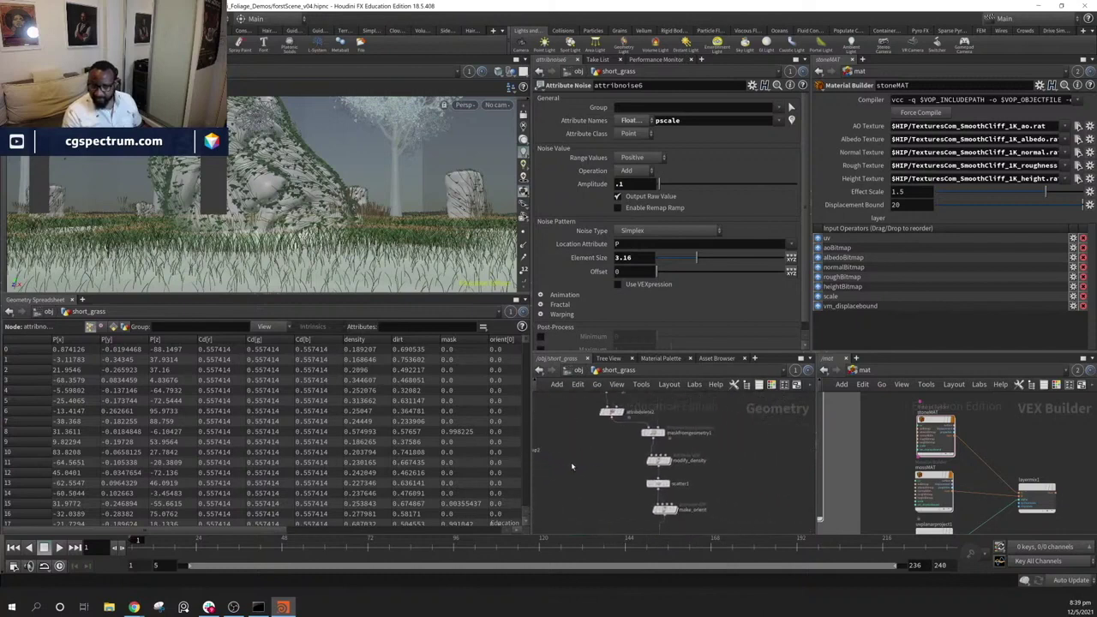
pyautogui.scroll(2, 670, 483)
pyautogui.click(660, 484)
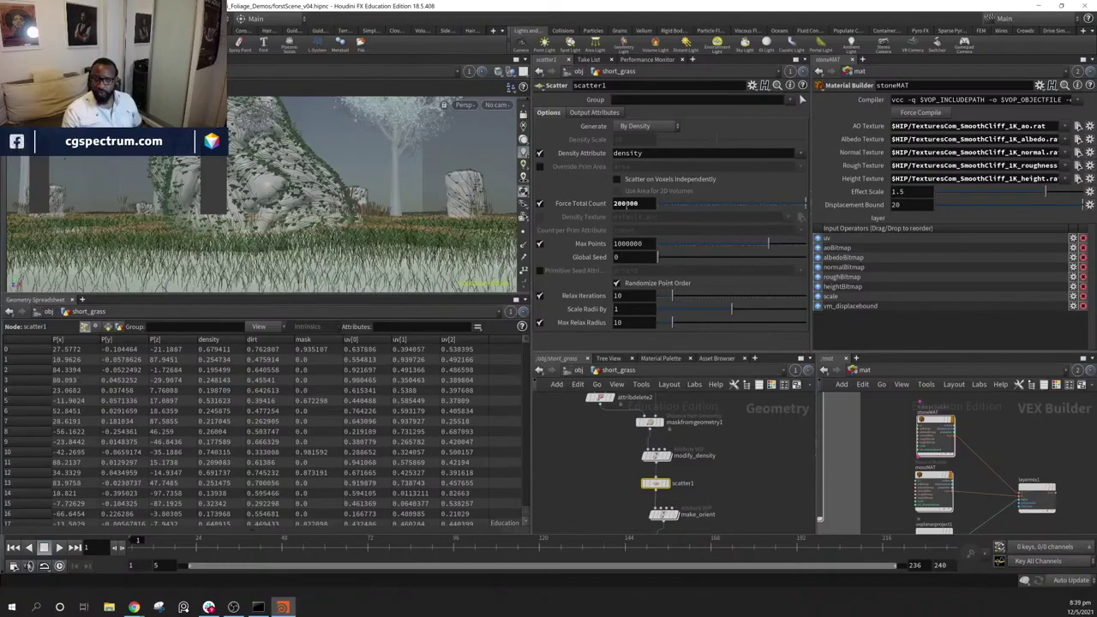
pyautogui.keyDown('alt'); pyautogui.moveTo(366, 226); pyautogui.dragTo(396, 169); pyautogui.keyUp('alt')
pyautogui.moveTo(742, 479); pyautogui.dragTo(744, 419, button='middle')
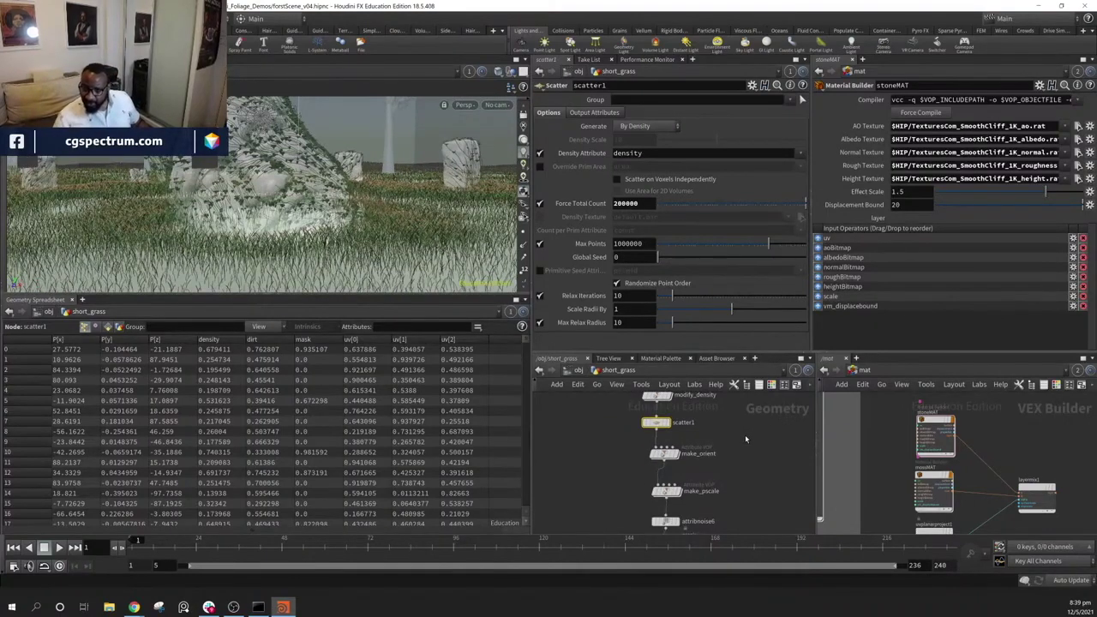
# Set attribnoise6's Element Size to 1.06
pyautogui.moveTo(747, 486); pyautogui.dragTo(746, 455, button='middle')
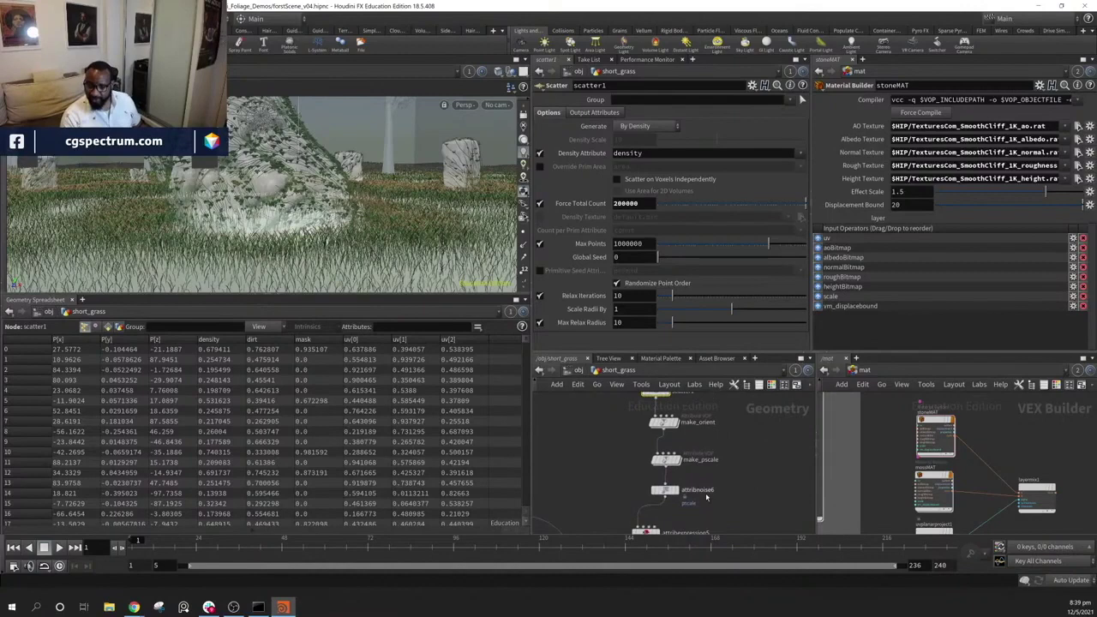
pyautogui.click(665, 490)
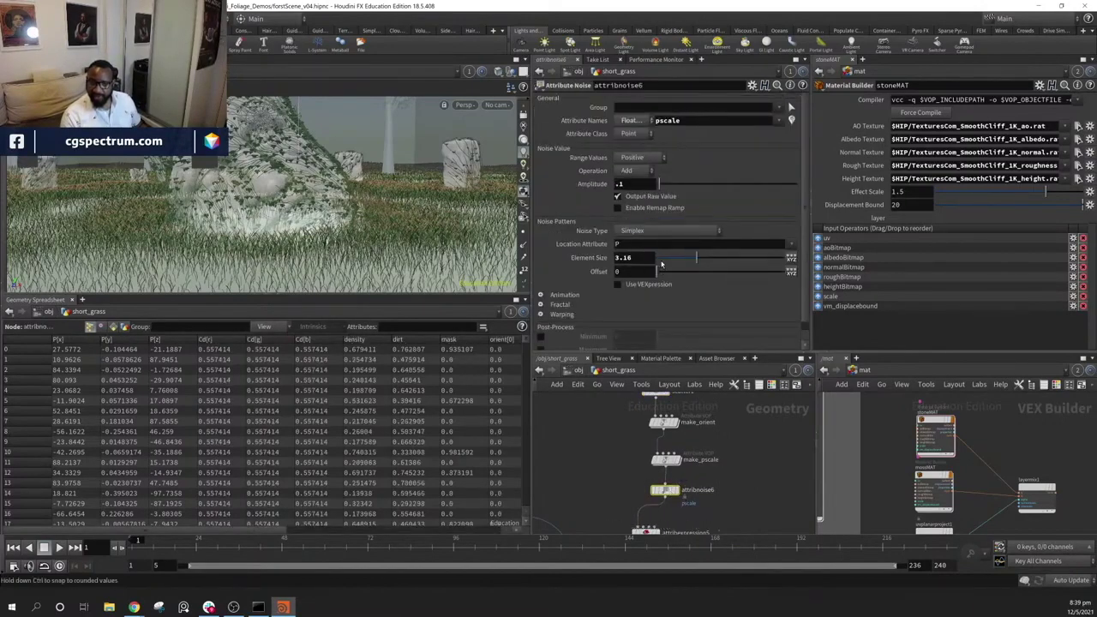
pyautogui.click(670, 257)
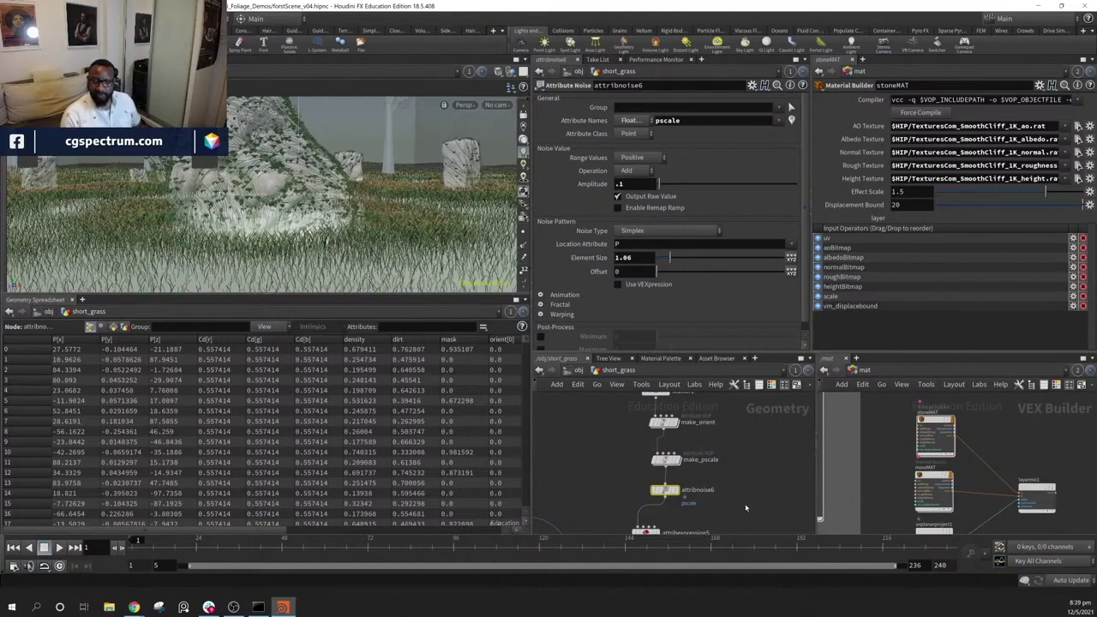
# Set attribremap1's Output Max for the width attribute to 0.04 in the short_grass network
pyautogui.moveTo(745, 507); pyautogui.dragTo(755, 446, button='middle')
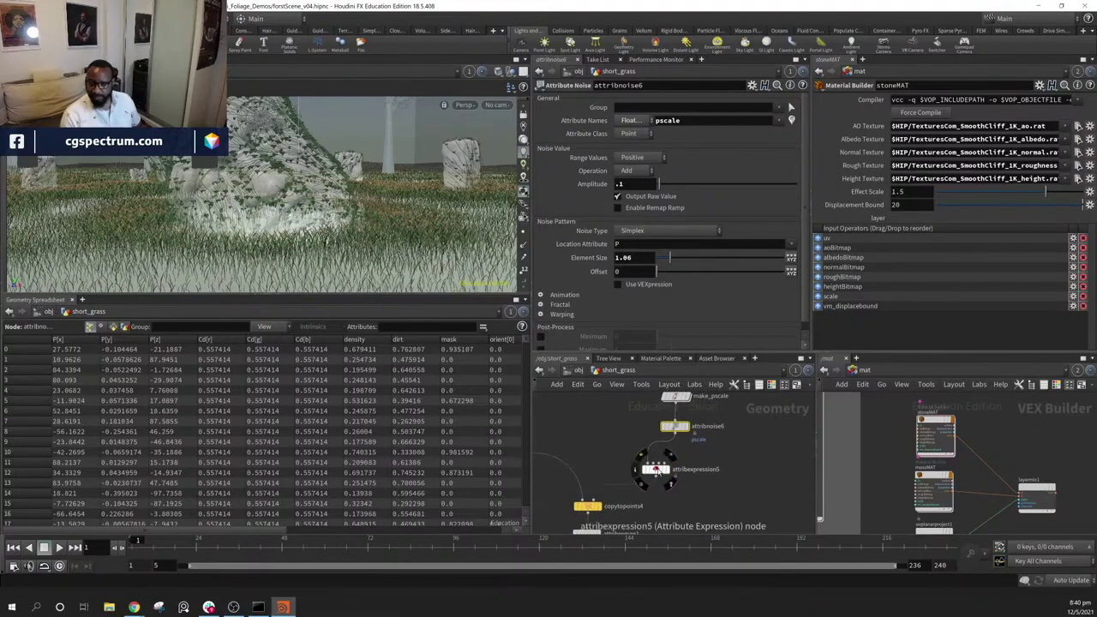
pyautogui.click(655, 470)
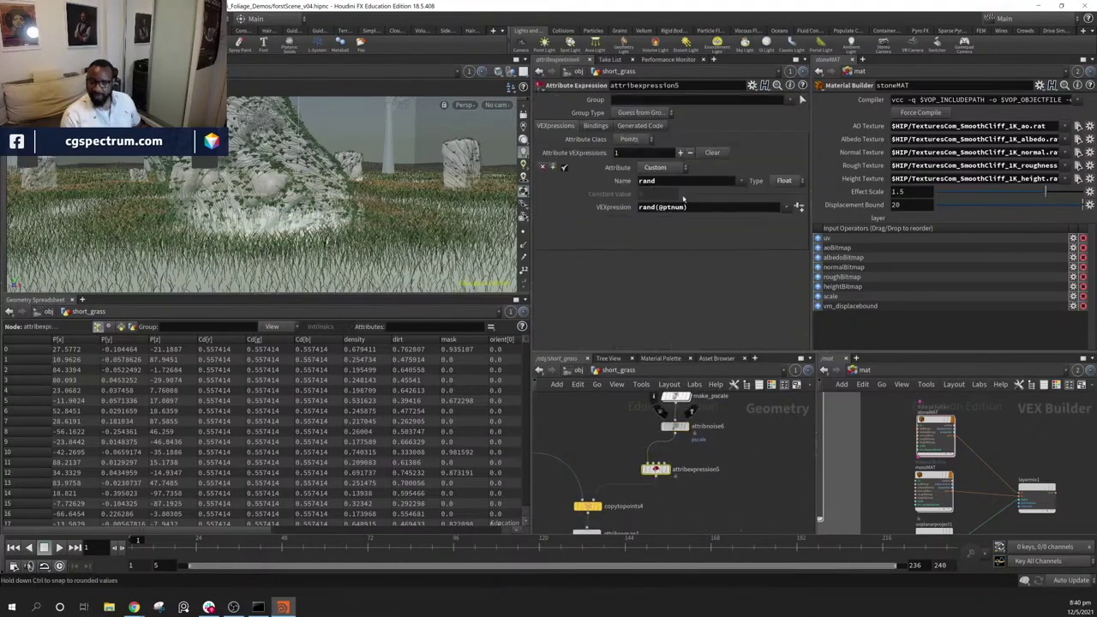
pyautogui.moveTo(720, 521); pyautogui.dragTo(756, 437, button='middle')
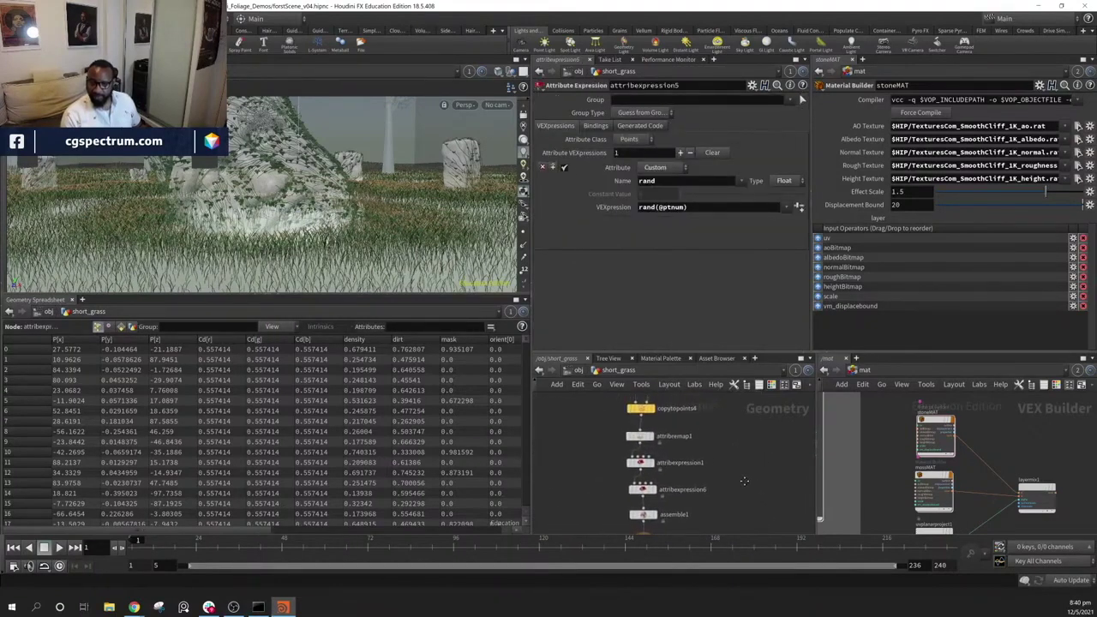
pyautogui.click(639, 437)
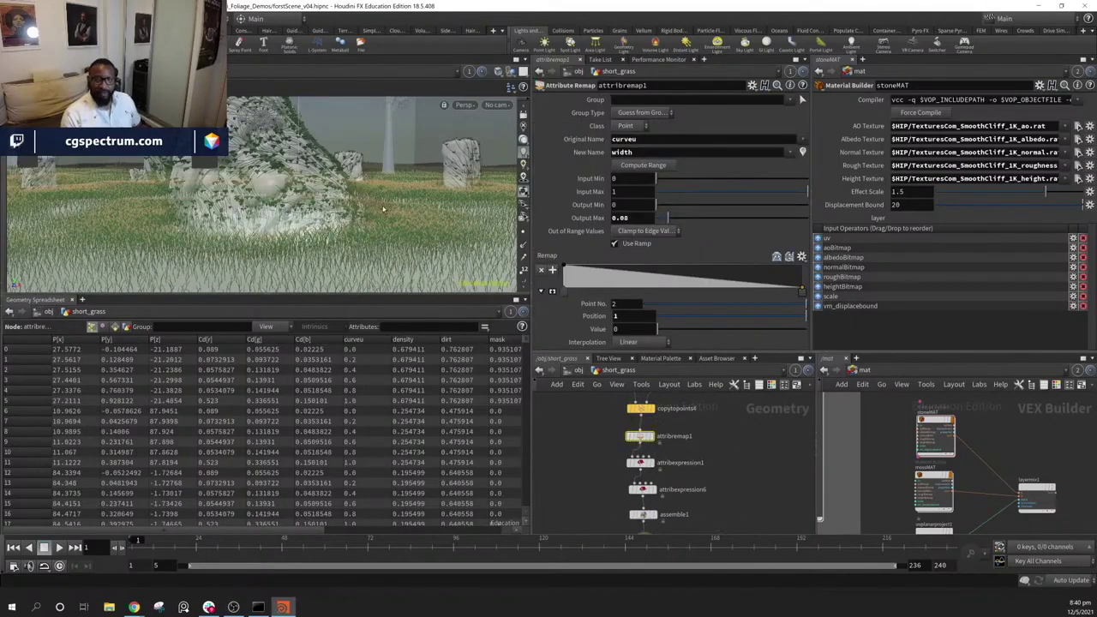
pyautogui.keyDown('alt'); pyautogui.moveTo(383, 209); pyautogui.dragTo(367, 199, button='middle'); pyautogui.keyUp('alt')
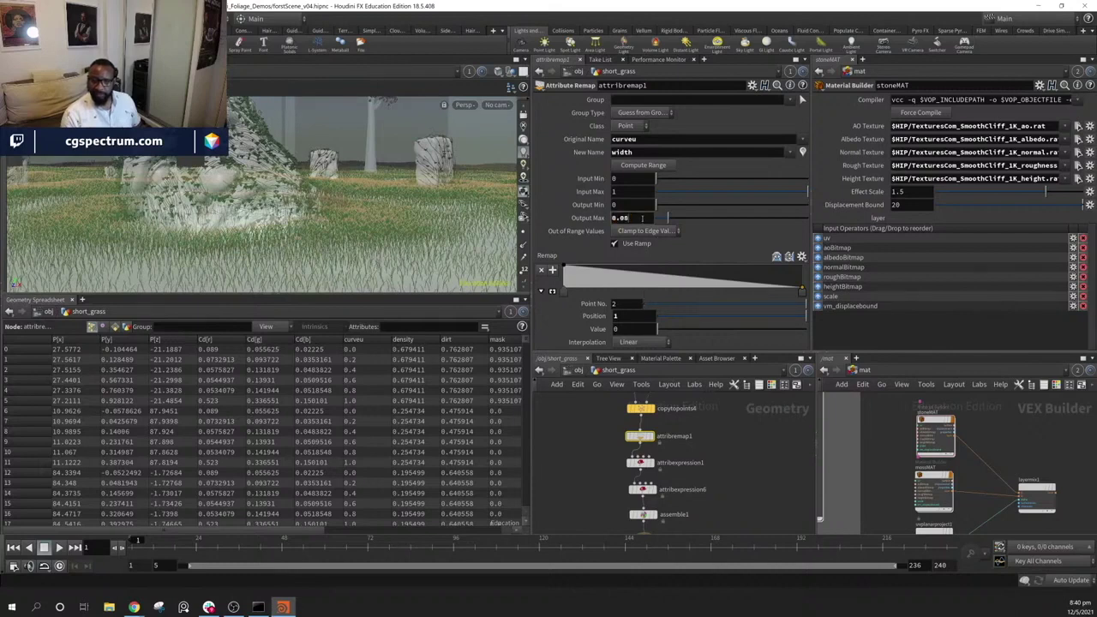
pyautogui.press('BackSpace')
pyautogui.write('4')
pyautogui.press('Return')
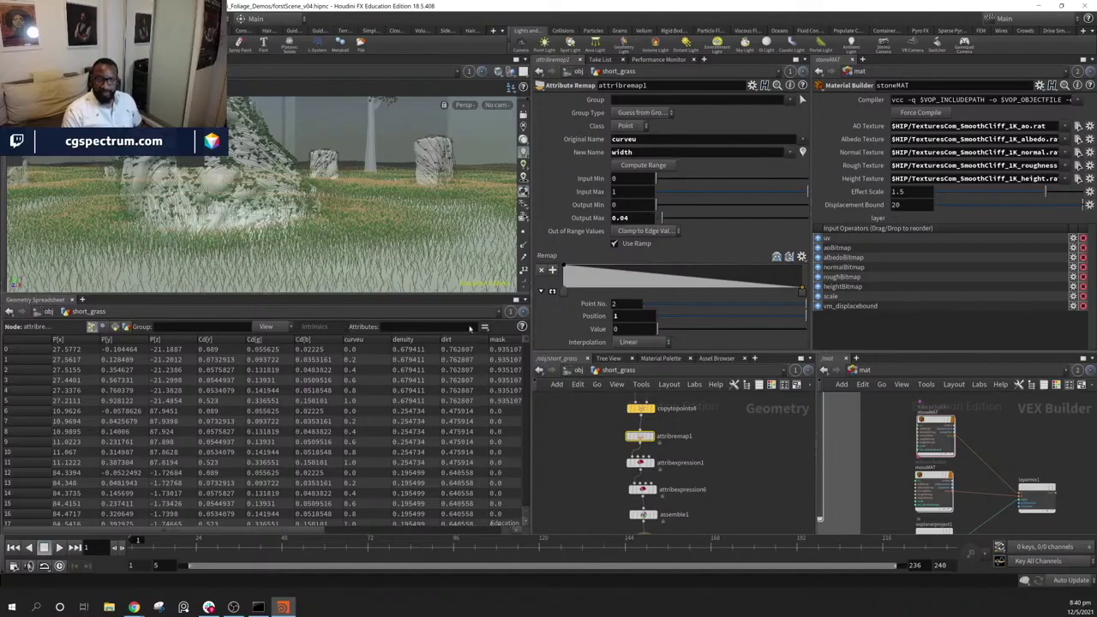
# Inspect attribexpression1's width expression in the short_grass network and the grass thickness in the scene
pyautogui.moveTo(738, 485)
pyautogui.mouseDown(button='middle')
pyautogui.moveTo(742, 428)
pyautogui.moveTo(742, 479)
pyautogui.mouseUp(button='middle')
pyautogui.moveTo(716, 443); pyautogui.dragTo(716, 419, button='middle')
pyautogui.moveTo(696, 462); pyautogui.dragTo(698, 459, button='middle')
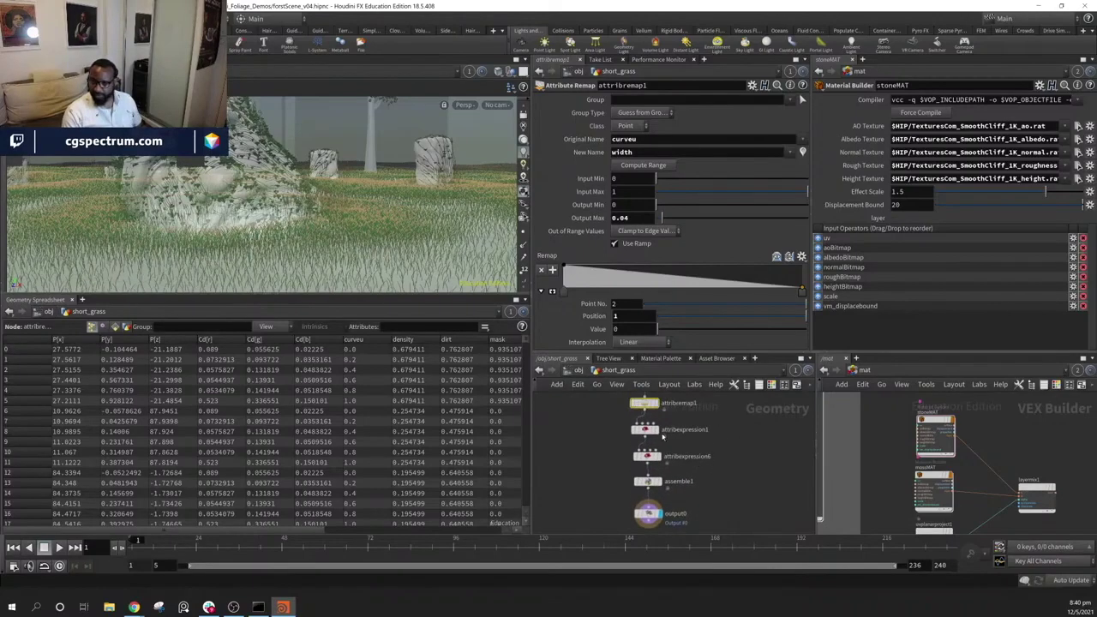
pyautogui.click(646, 431)
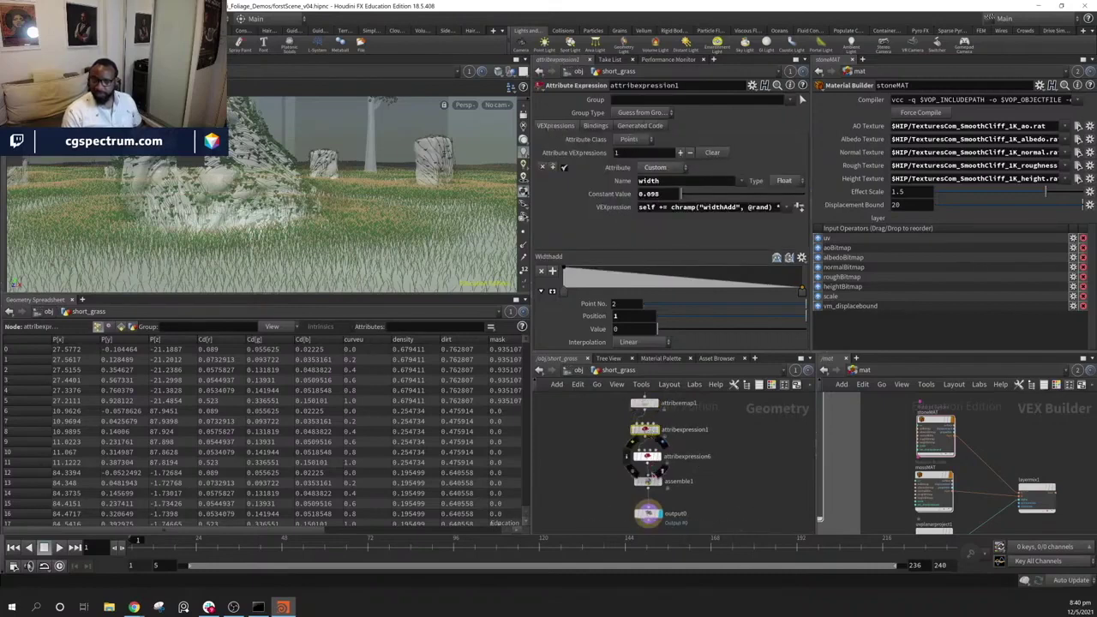
pyautogui.keyDown('alt'); pyautogui.moveTo(364, 242); pyautogui.dragTo(395, 215); pyautogui.keyUp('alt')
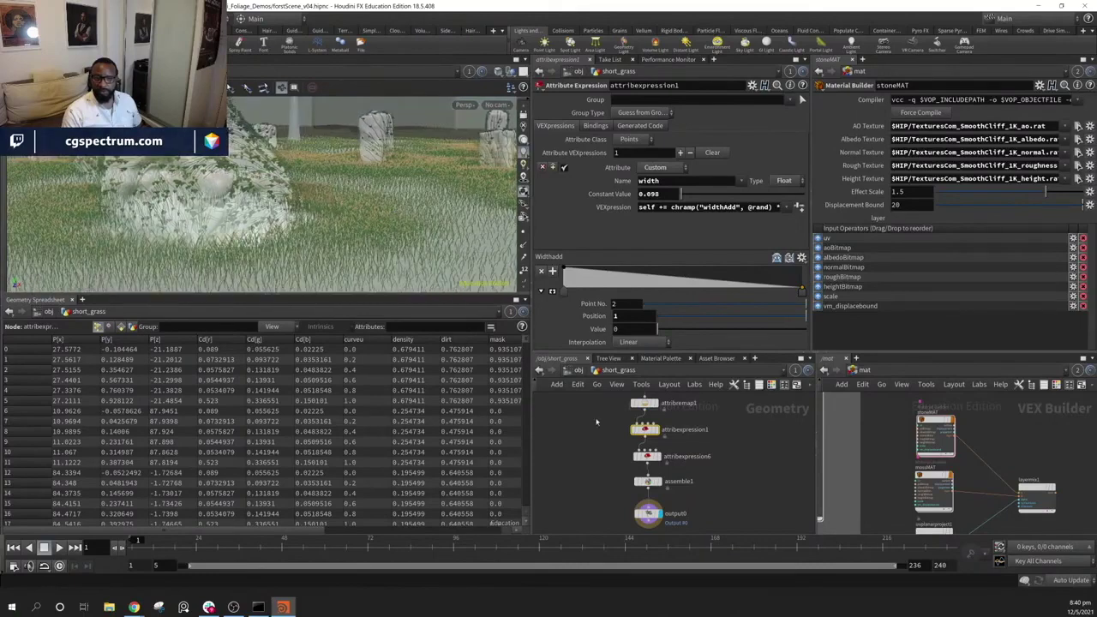
# Open the tall_grass network and set attribnoise1's pscale Amplitude to 3.05
pyautogui.click(576, 370)
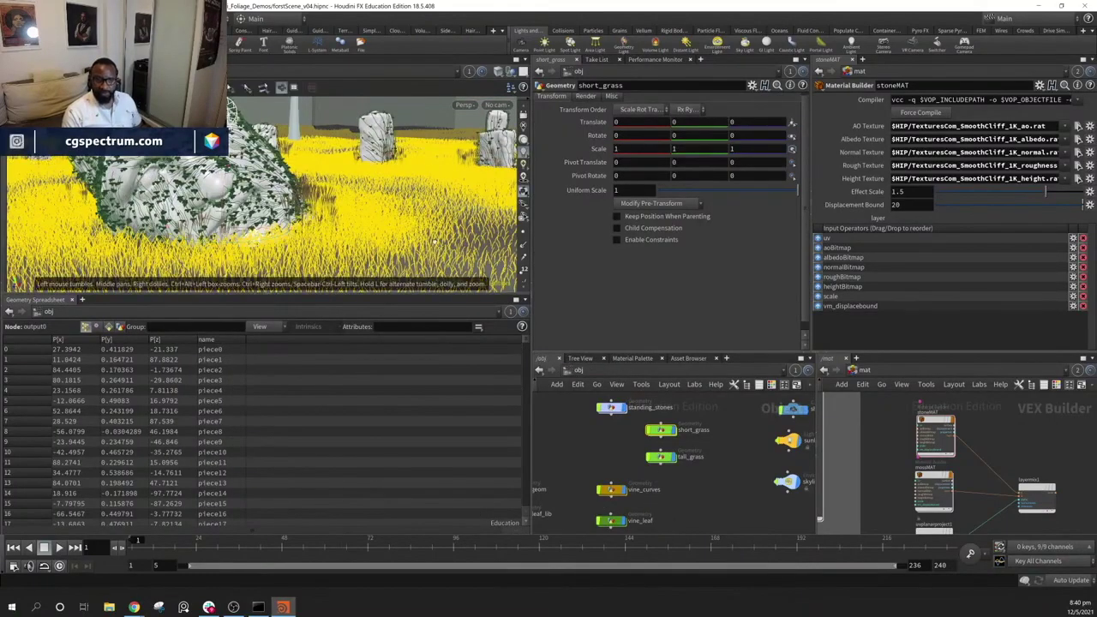
pyautogui.keyDown('alt'); pyautogui.moveTo(369, 214); pyautogui.dragTo(339, 199); pyautogui.keyUp('alt')
pyautogui.doubleClick(662, 460)
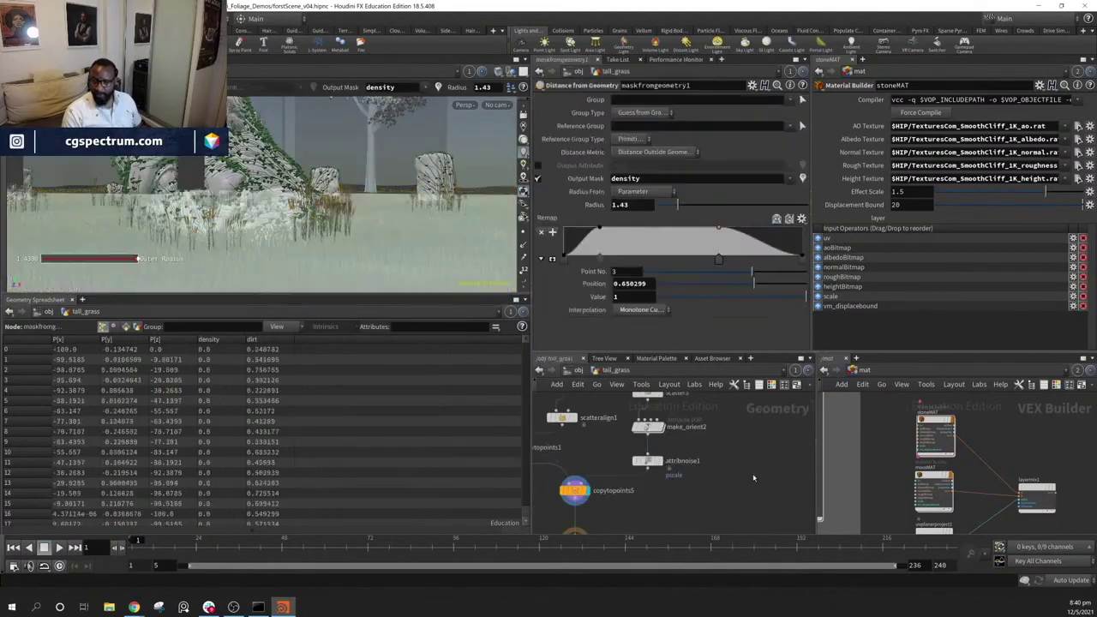
pyautogui.click(649, 482)
pyautogui.moveTo(689, 185); pyautogui.dragTo(701, 185)
pyautogui.keyDown('alt'); pyautogui.moveTo(291, 171); pyautogui.dragTo(313, 250); pyautogui.keyUp('alt')
pyautogui.moveTo(738, 440); pyautogui.dragTo(739, 455, button='middle')
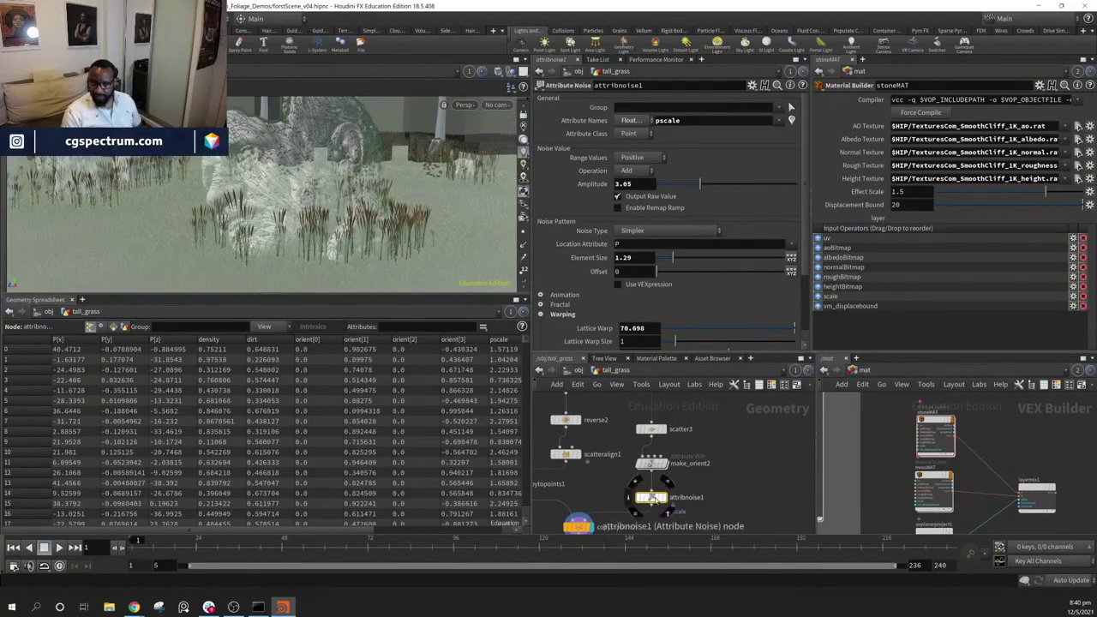
# Increase attribnoise1's Element Size to 14.99
pyautogui.moveTo(673, 257); pyautogui.dragTo(770, 260)
pyautogui.moveTo(632, 257); pyautogui.dragTo(667, 236, button='middle')
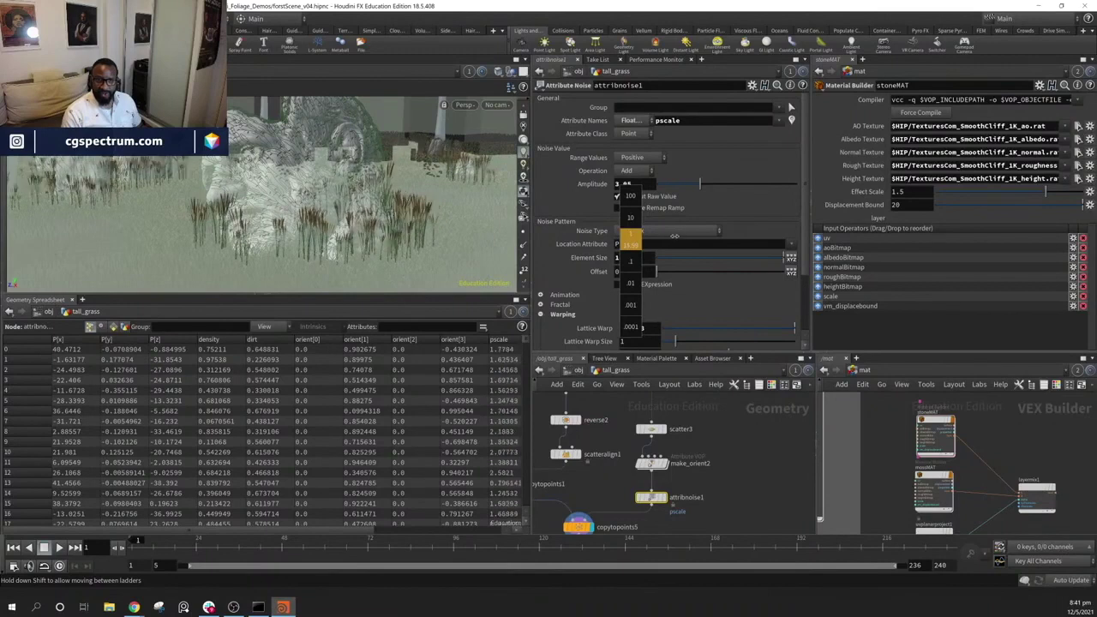
pyautogui.moveTo(673, 236); pyautogui.dragTo(673, 237, button='middle')
# Set attribnoise1's Lattice Warp Size to 1.12 and its Lattice Warp to 0
pyautogui.scroll(-2, 696, 321)
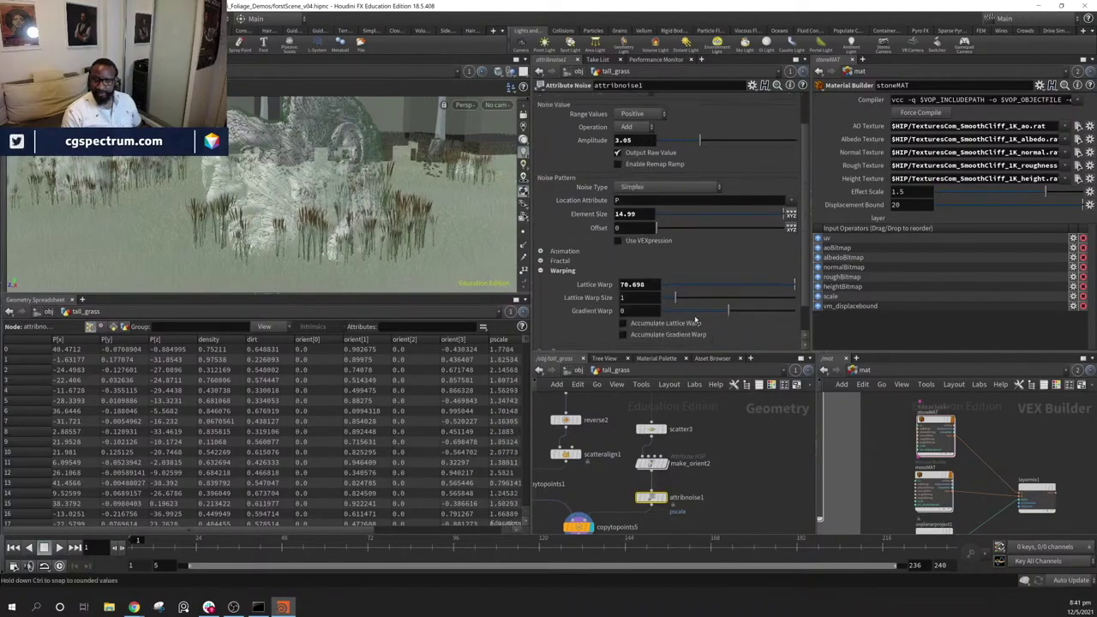
pyautogui.moveTo(690, 299)
pyautogui.mouseDown()
pyautogui.moveTo(702, 298)
pyautogui.moveTo(678, 297)
pyautogui.mouseUp()
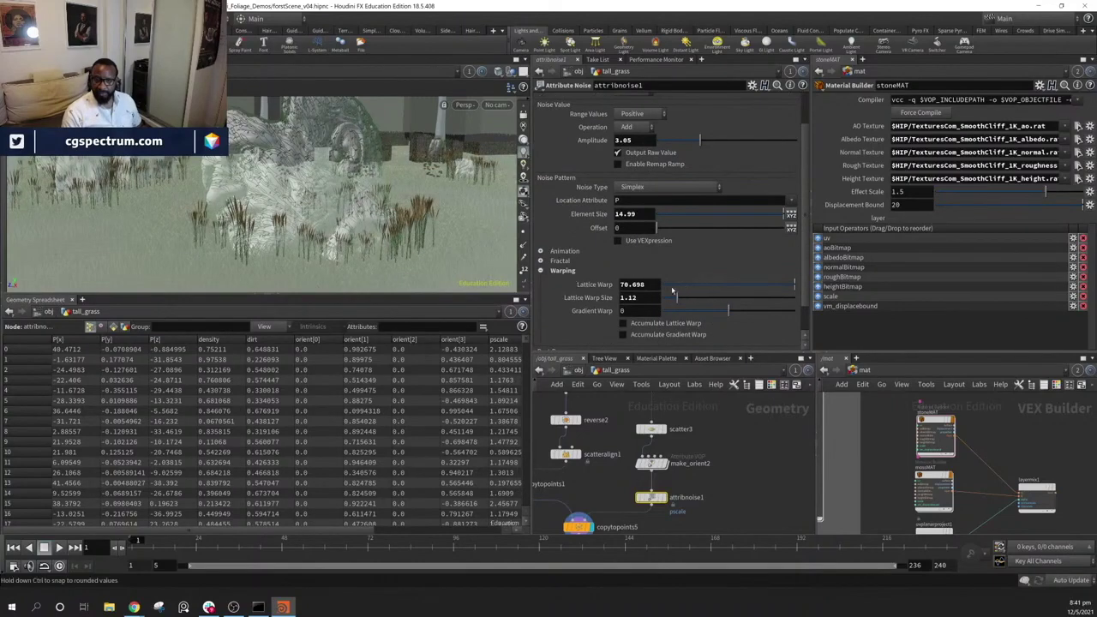
pyautogui.doubleClick(639, 285)
pyautogui.write('0')
pyautogui.press('Return')
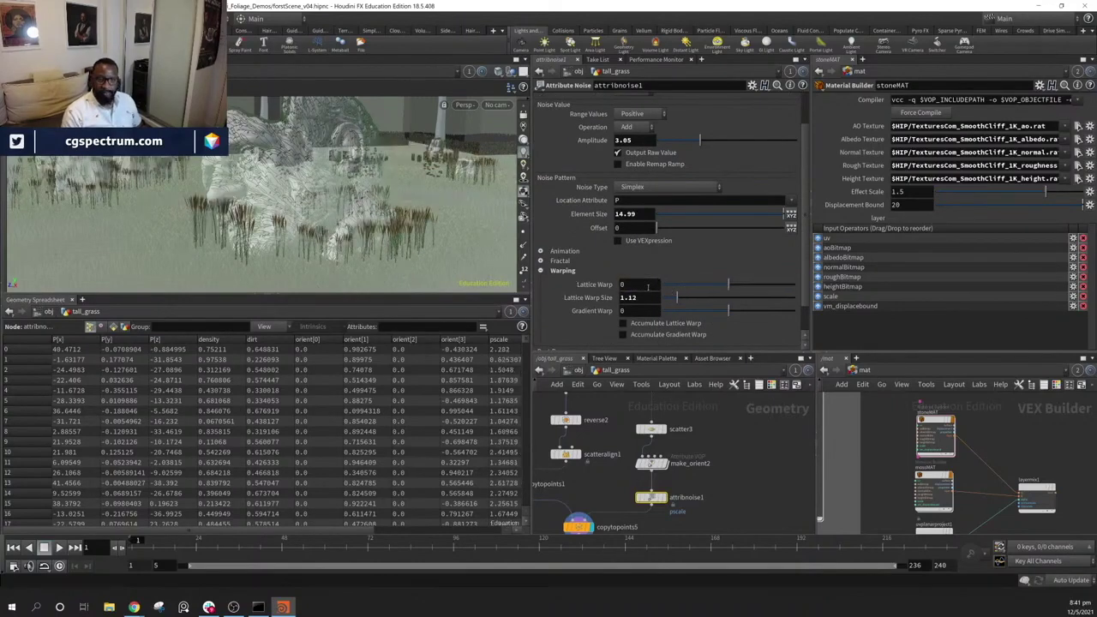
# Set attribnoise1's noise Offset to 2.9
pyautogui.moveTo(656, 228); pyautogui.dragTo(664, 231)
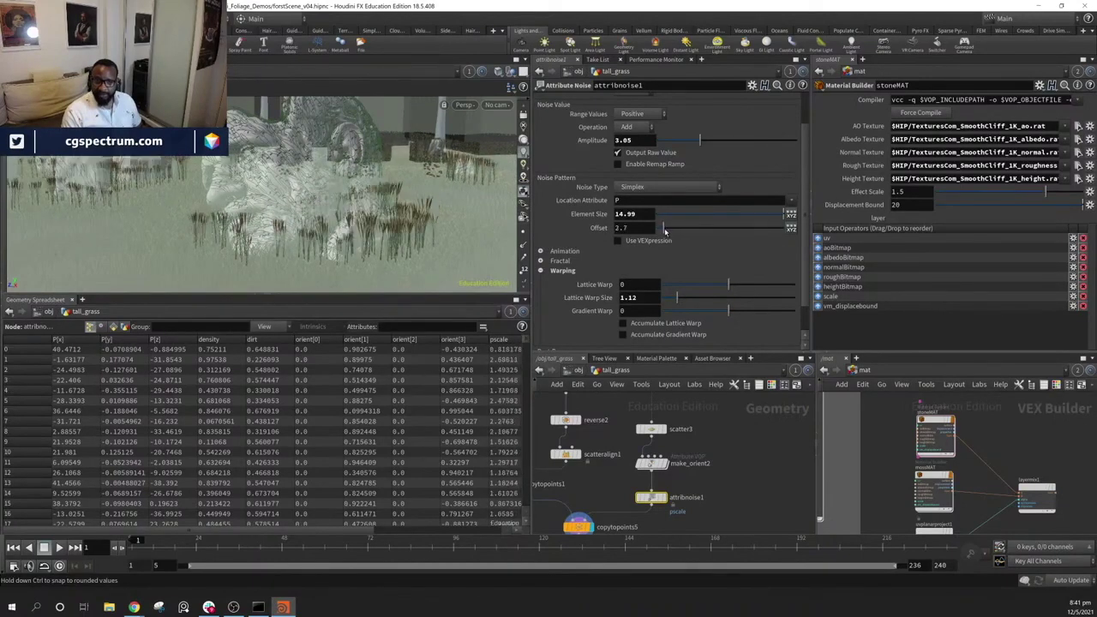
pyautogui.moveTo(665, 230); pyautogui.dragTo(665, 230)
pyautogui.scroll(-1, 646, 281)
pyautogui.scroll(-1, 609, 299)
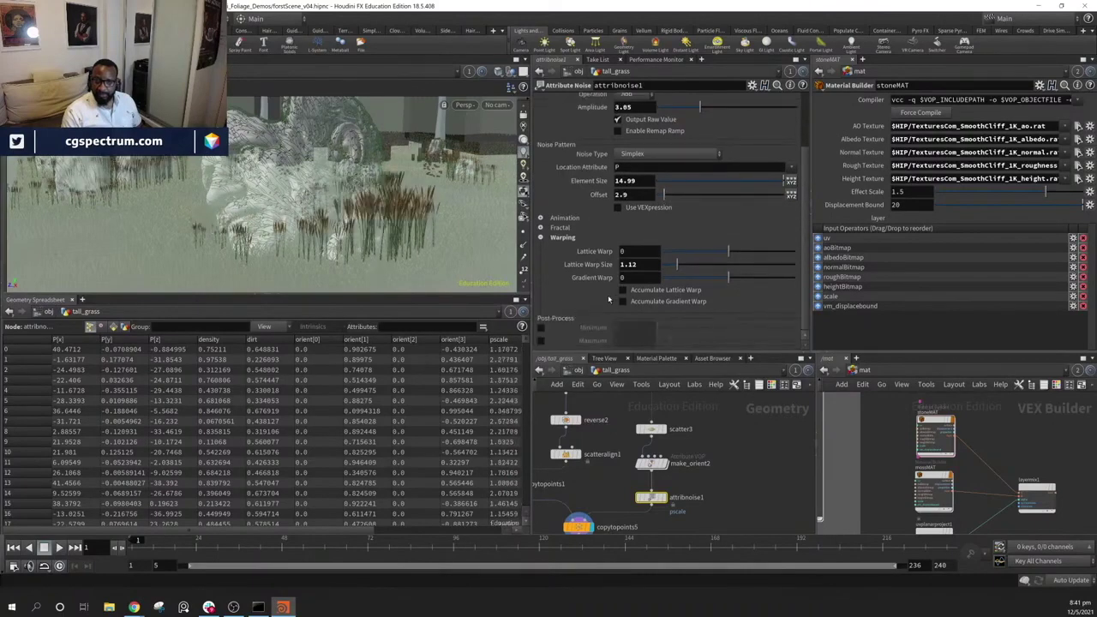
# Enable attribnoise1's Remap Ramp and add two points near its upper end so the curve rises slowly before the maximum
pyautogui.scroll(3, 600, 299)
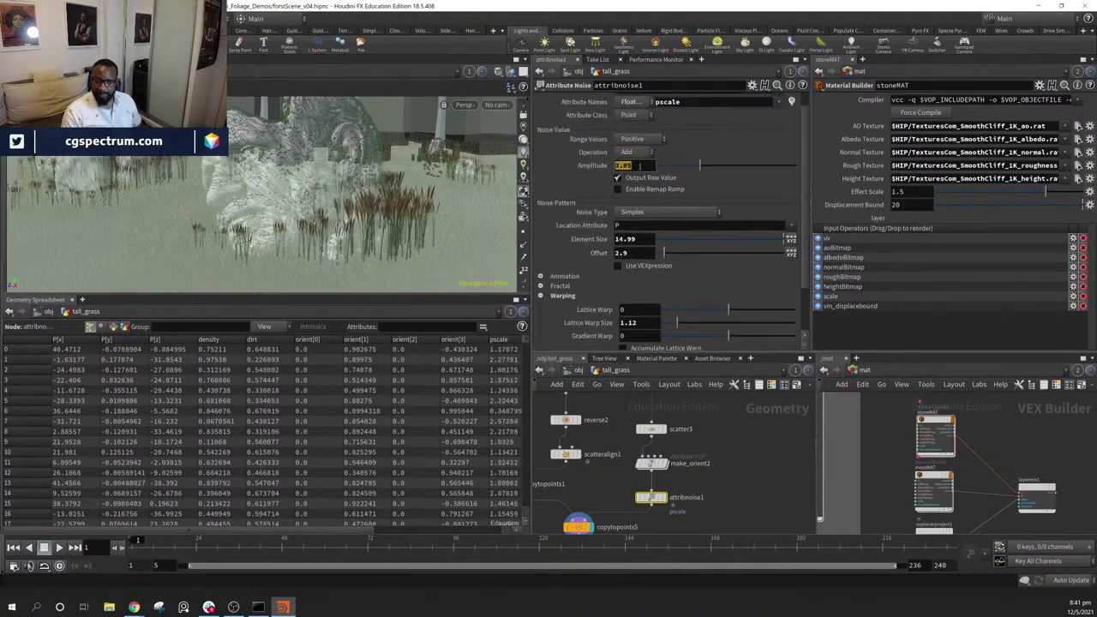
pyautogui.scroll(1, 666, 243)
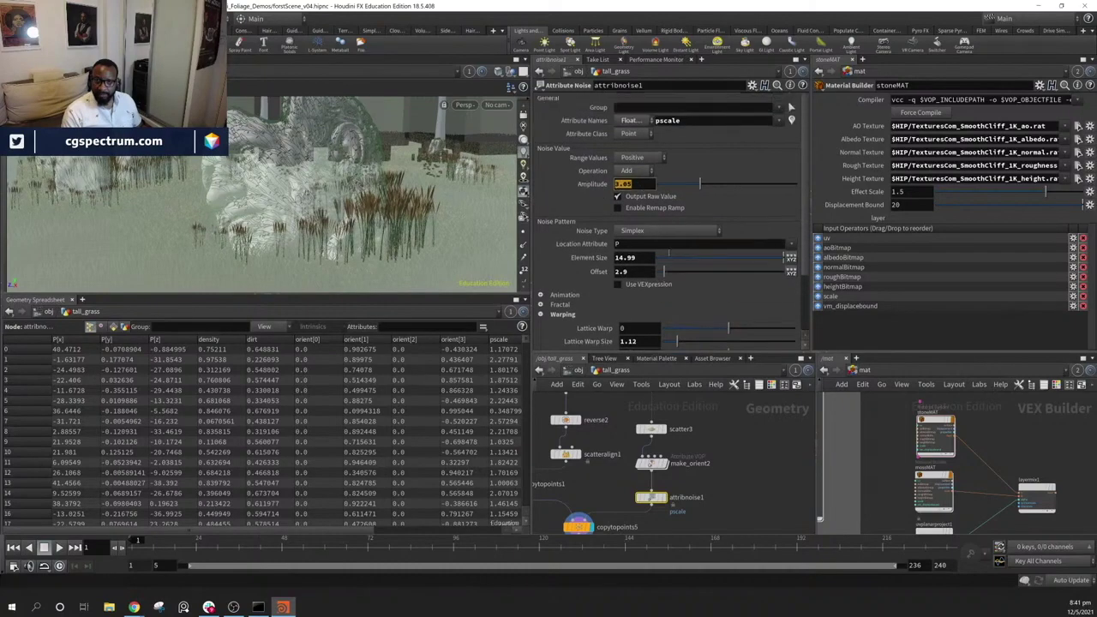
pyautogui.click(618, 209)
pyautogui.moveTo(739, 243); pyautogui.dragTo(739, 241)
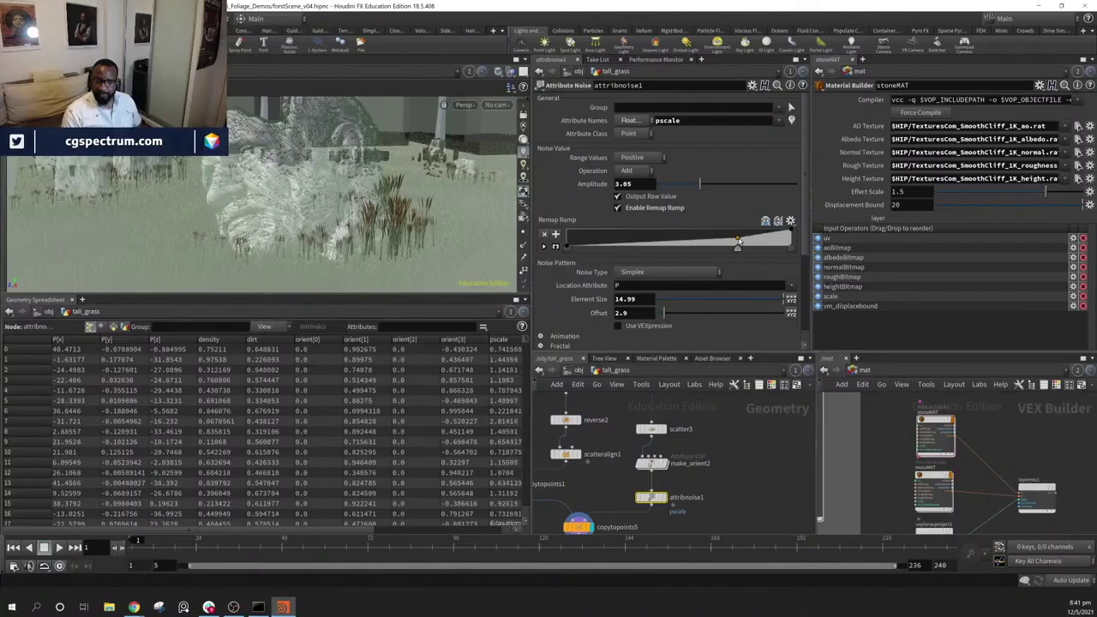
pyautogui.moveTo(739, 240); pyautogui.dragTo(735, 242)
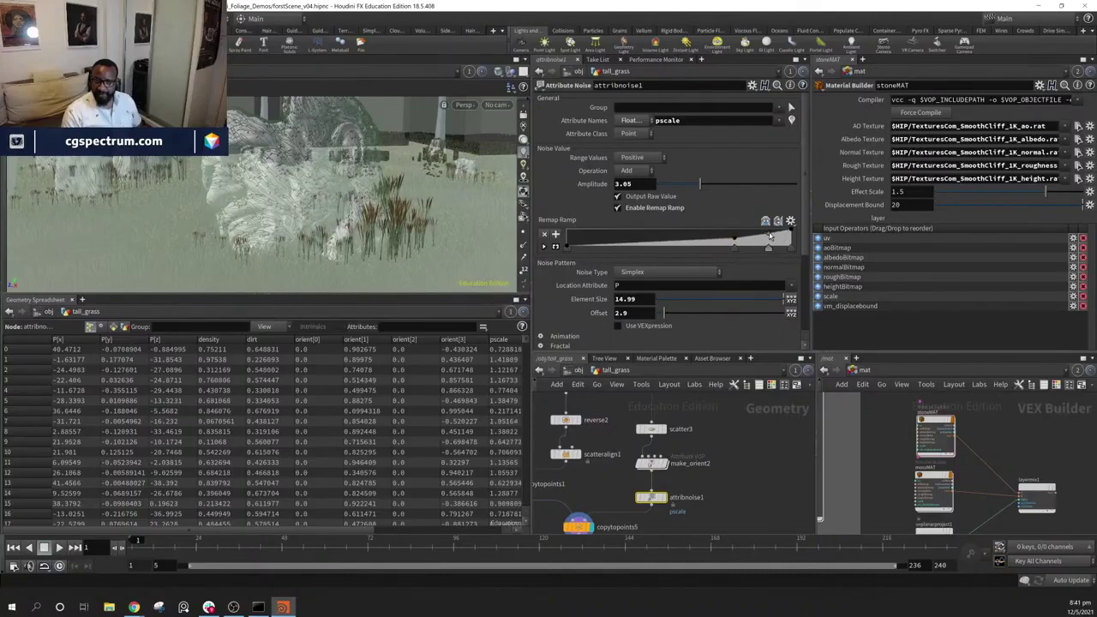
pyautogui.moveTo(402, 207); pyautogui.dragTo(467, 210)
# Set attribnoise1's Amplitude to 3.7 and check the tall grass around the head and stones
pyautogui.moveTo(712, 186); pyautogui.dragTo(709, 185)
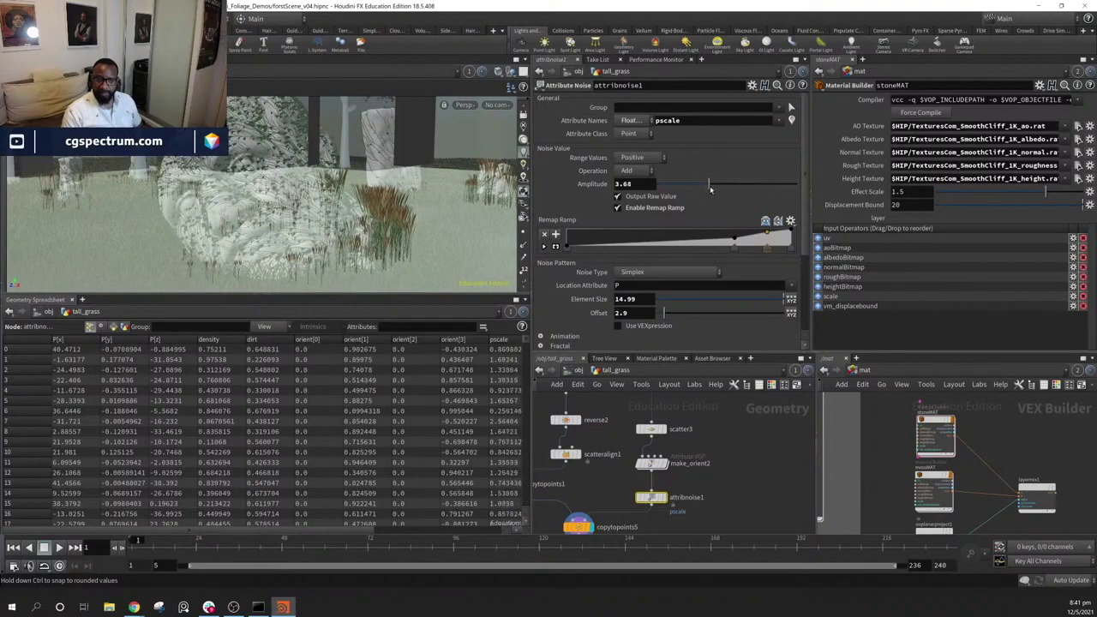
pyautogui.moveTo(381, 189); pyautogui.dragTo(460, 259)
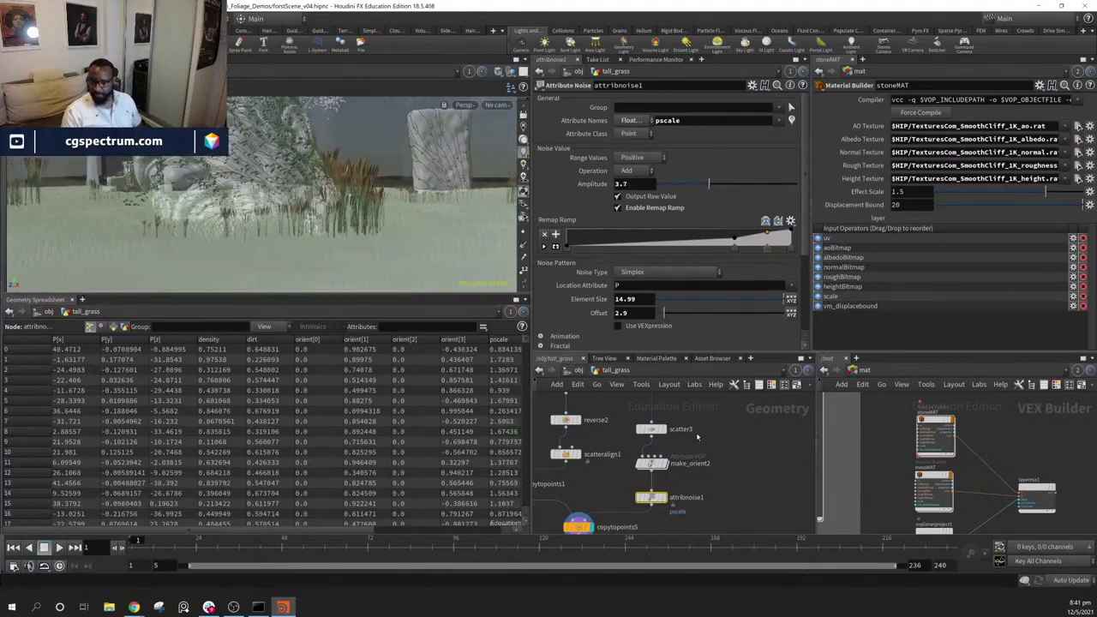
pyautogui.moveTo(272, 193); pyautogui.dragTo(318, 206)
pyautogui.moveTo(255, 139); pyautogui.dragTo(171, 225, button='right')
pyautogui.moveTo(263, 197); pyautogui.dragTo(107, 222)
pyautogui.moveTo(232, 225); pyautogui.dragTo(273, 221)
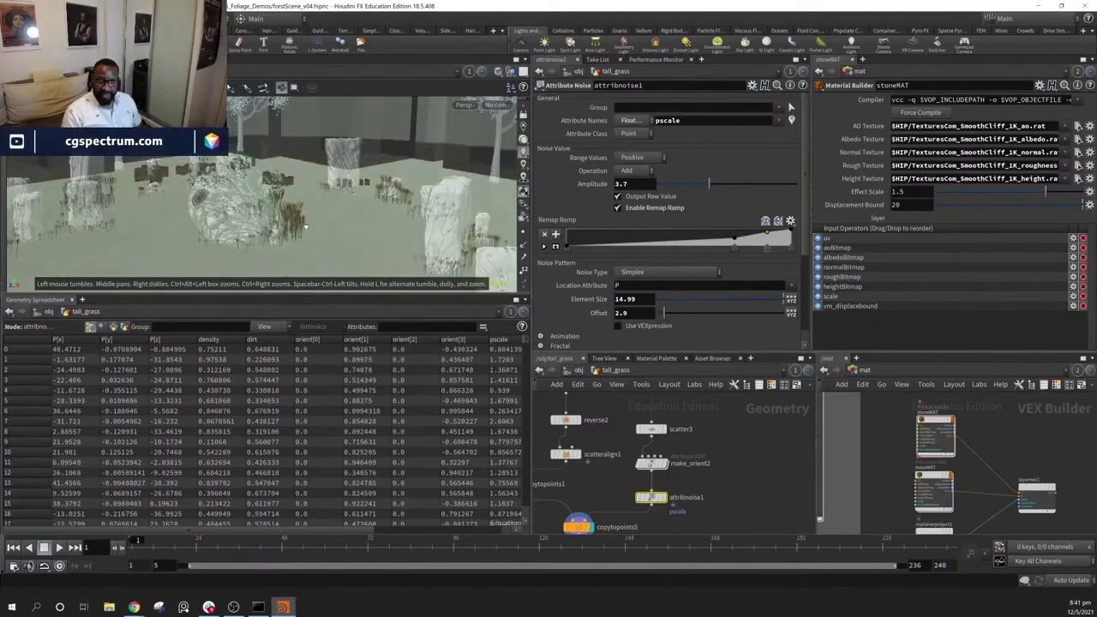
pyautogui.moveTo(272, 221); pyautogui.dragTo(305, 218, button='right')
pyautogui.moveTo(427, 242); pyautogui.dragTo(326, 230)
# Inspect copytopoints5's settings and the tall grass clumps beside the head in the viewport
pyautogui.moveTo(735, 492); pyautogui.dragTo(797, 387, button='middle')
pyautogui.moveTo(764, 443); pyautogui.dragTo(764, 499, button='middle')
pyautogui.scroll(-4, 766, 495)
pyautogui.scroll(3, 763, 500)
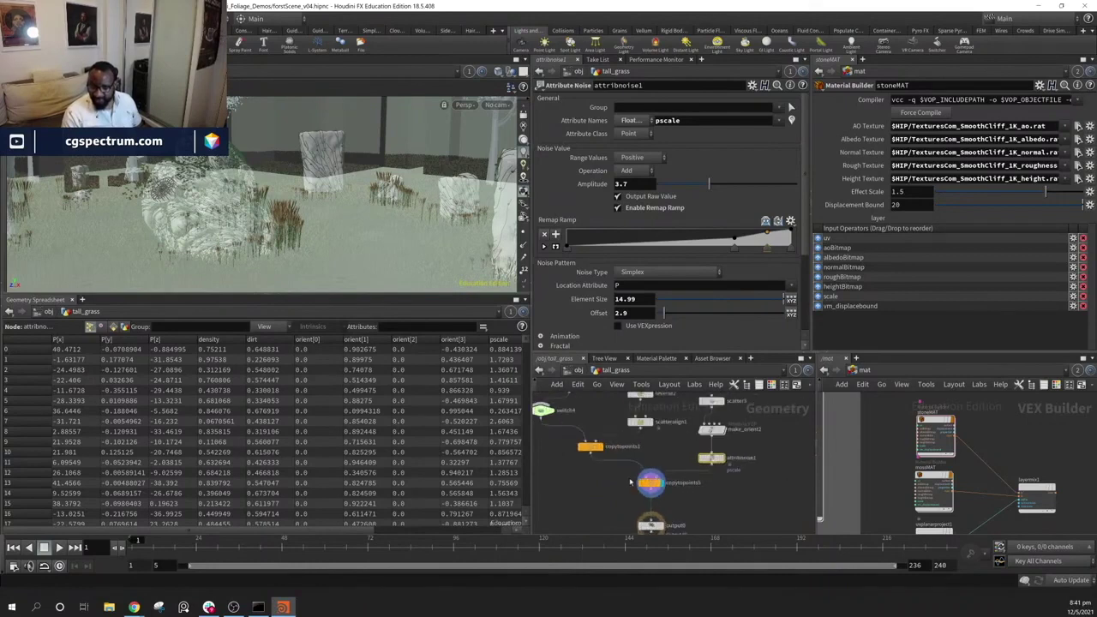
pyautogui.click(650, 483)
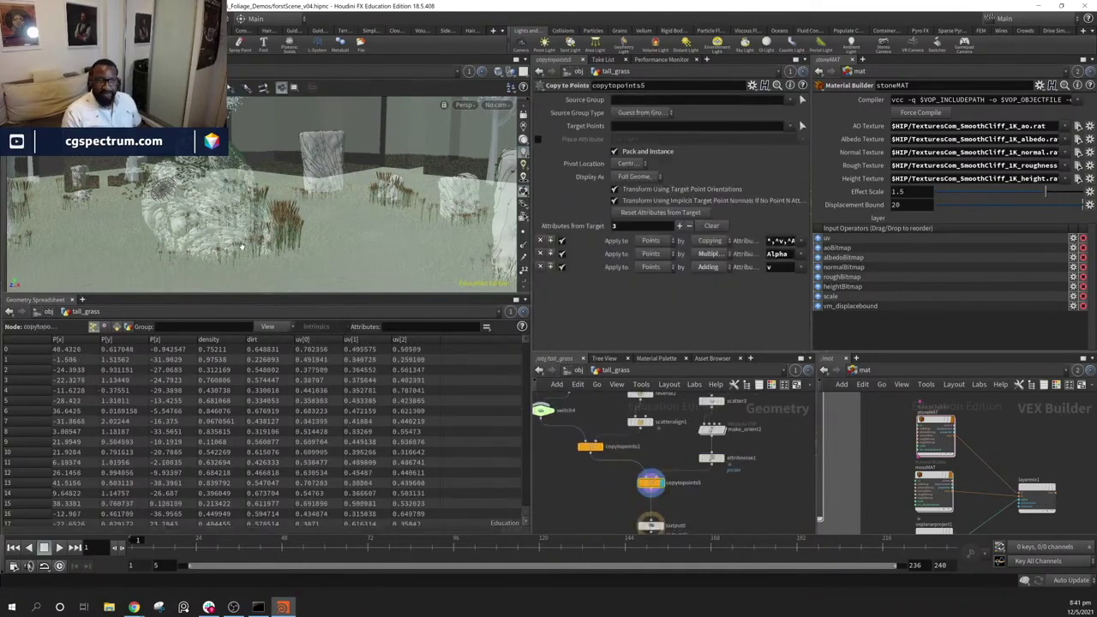
pyautogui.moveTo(257, 227); pyautogui.dragTo(296, 225)
pyautogui.moveTo(296, 225); pyautogui.dragTo(283, 224, button='right')
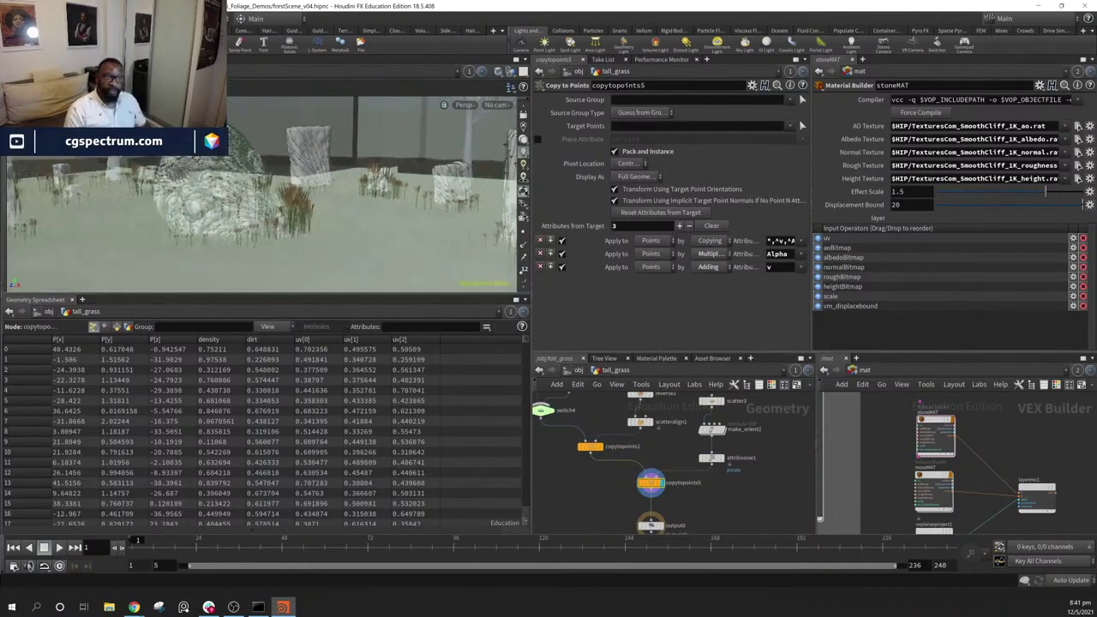
# Switch to the Render View, start a new render of the scene and frame the whole image
pyautogui.click(103, 59)
pyautogui.scroll(-3, 236, 115)
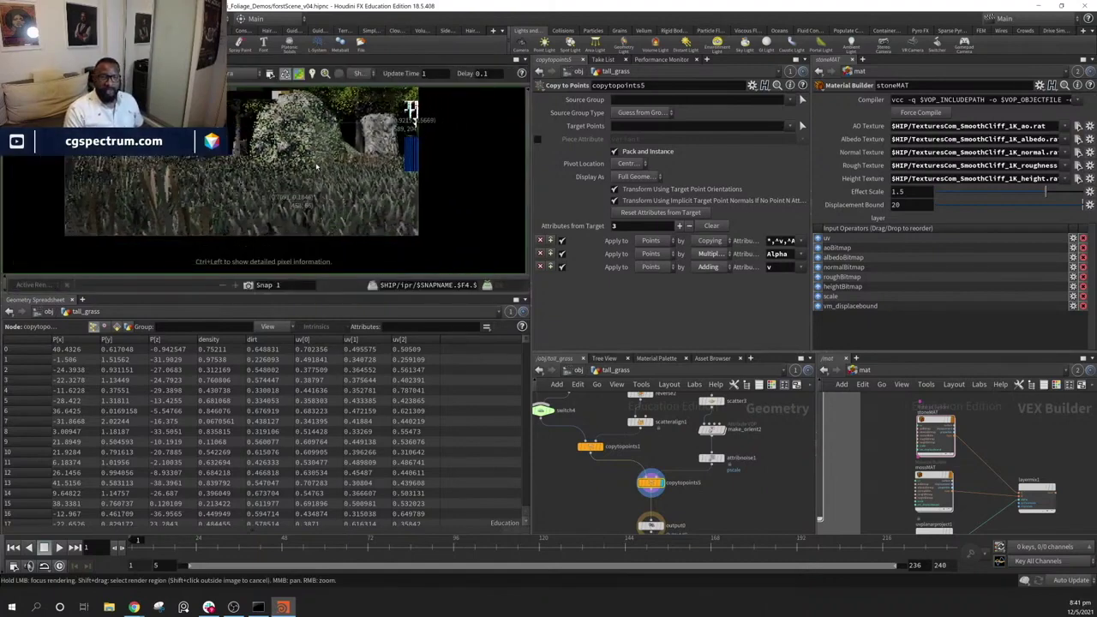
pyautogui.moveTo(237, 116); pyautogui.dragTo(301, 176, button='middle')
pyautogui.scroll(-4, 477, 168)
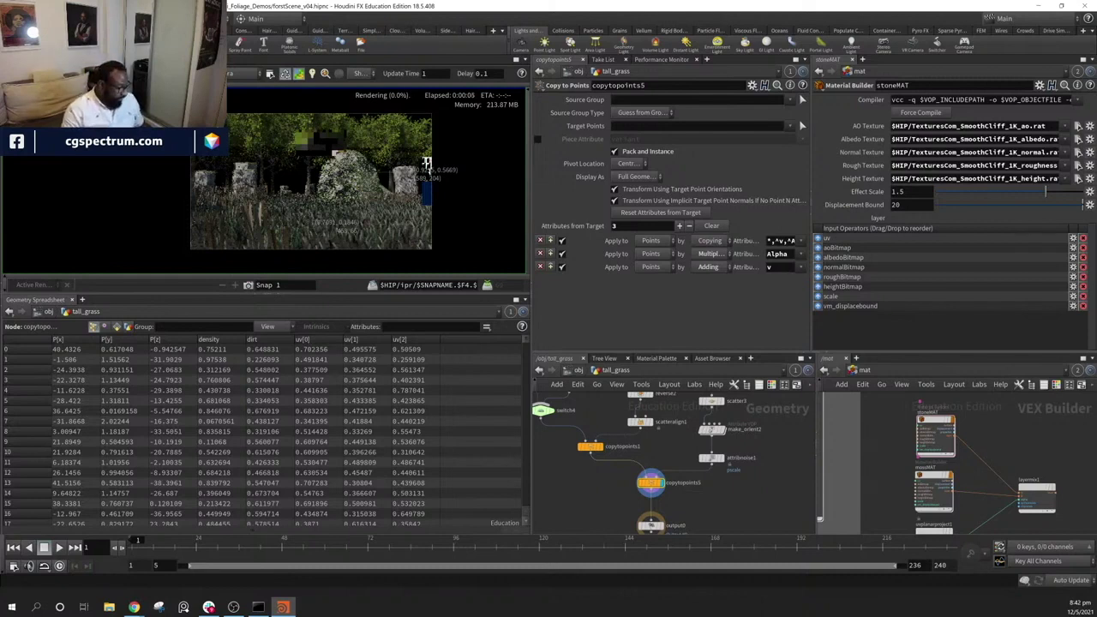
pyautogui.moveTo(477, 205); pyautogui.dragTo(464, 212, button='middle')
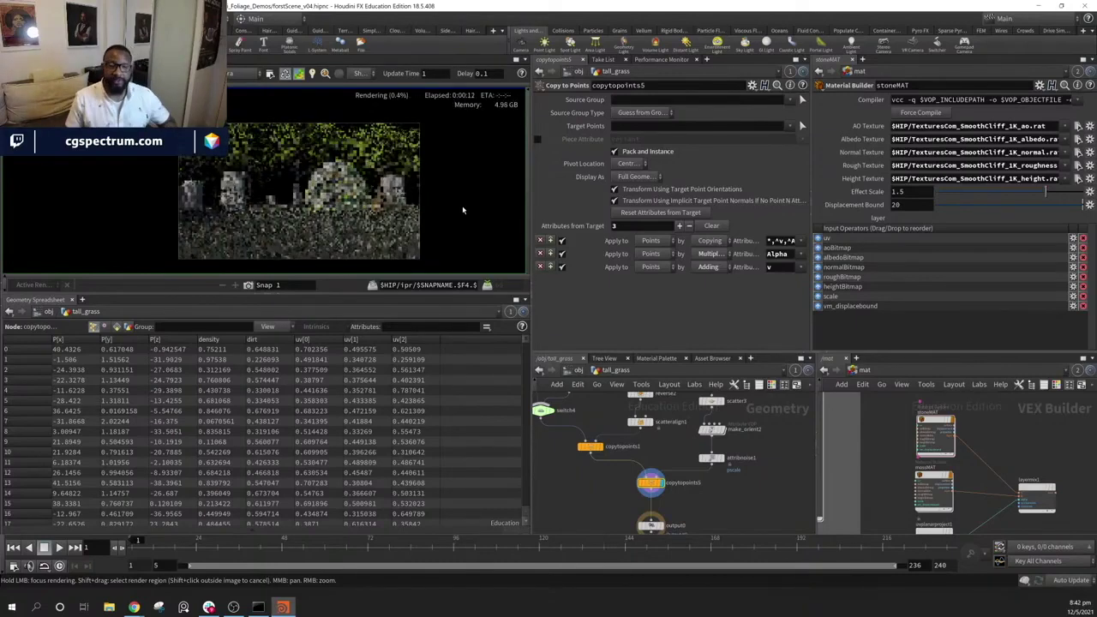
# Turn off preview rendering in the Render View and examine the grass in the refining image
pyautogui.click(302, 76)
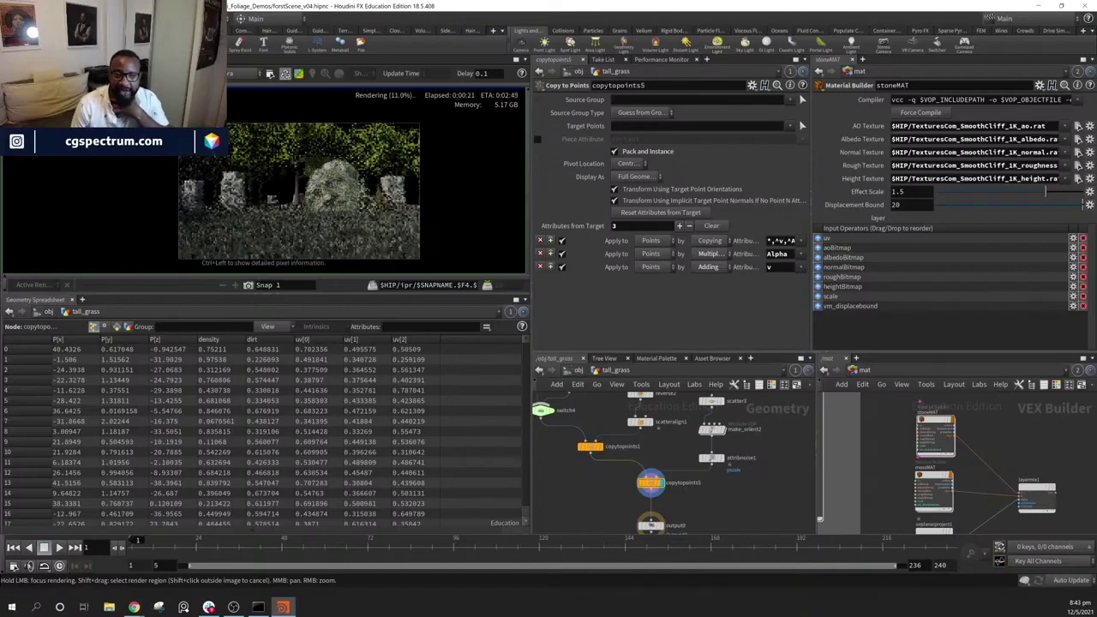
pyautogui.scroll(1, 377, 178)
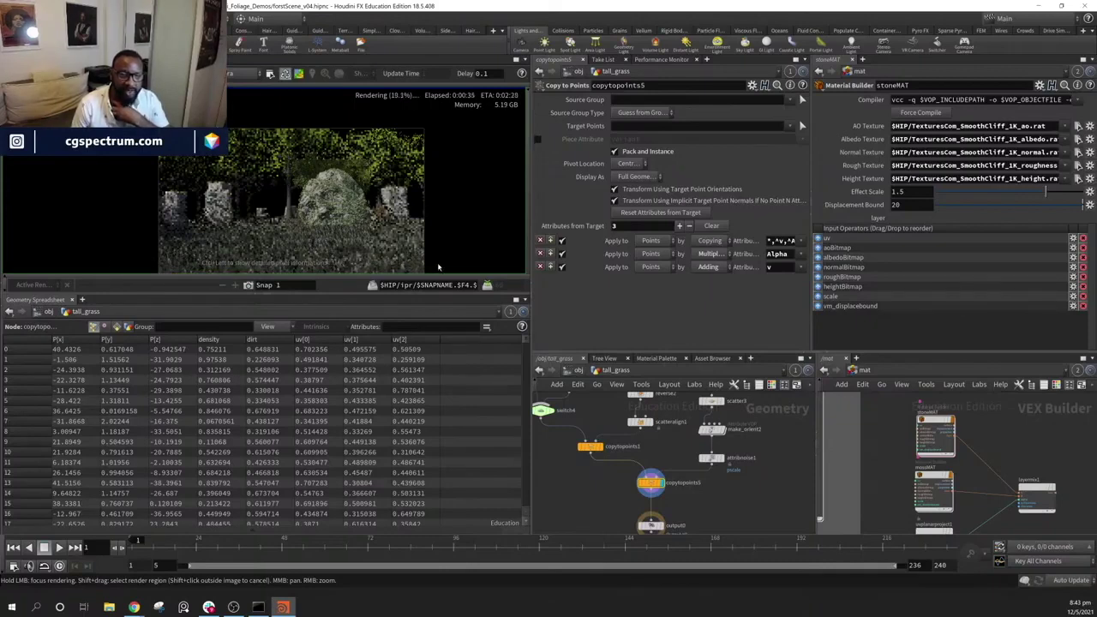
pyautogui.moveTo(474, 243); pyautogui.dragTo(479, 206, button='middle')
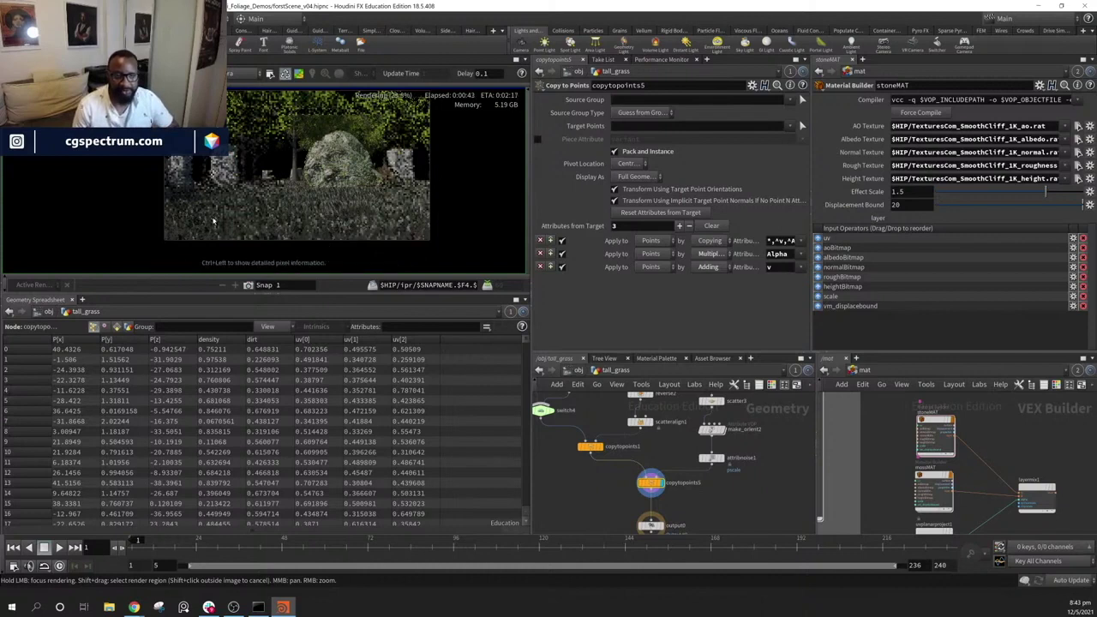
pyautogui.moveTo(449, 199); pyautogui.dragTo(445, 207, button='middle')
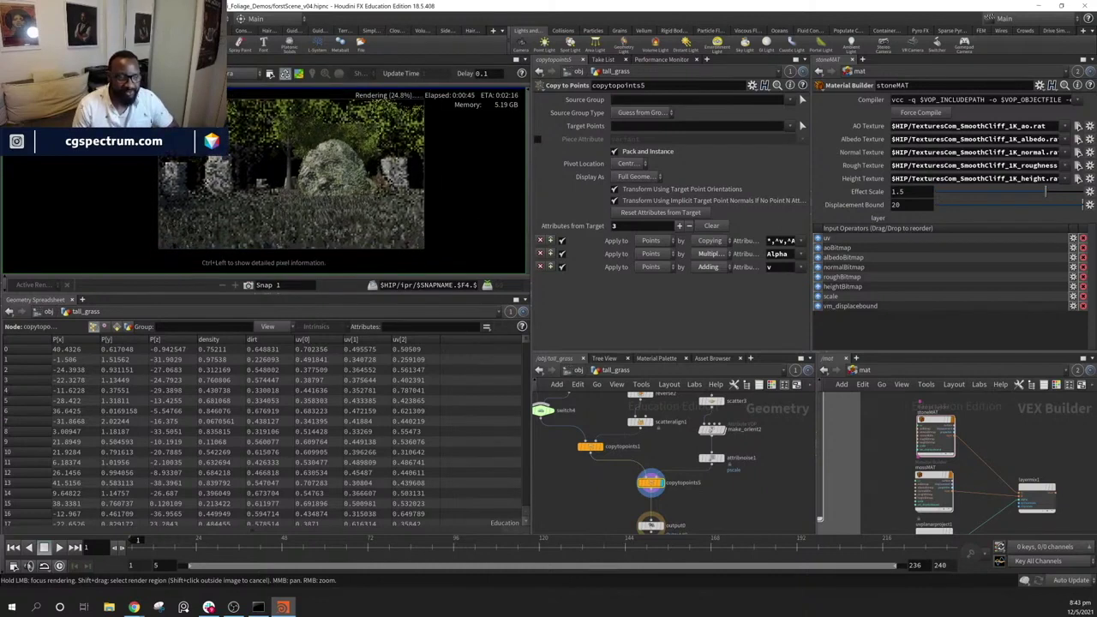
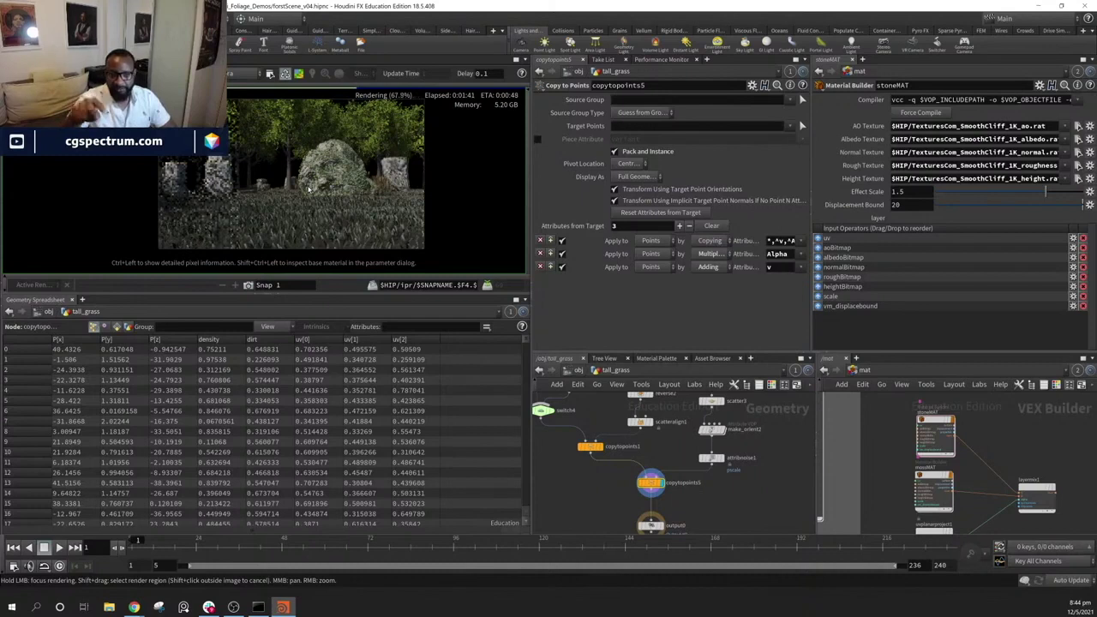
# Examine the grass, standing stones and vine-covered head in the Render View at several magnifications
pyautogui.scroll(-1, 309, 188)
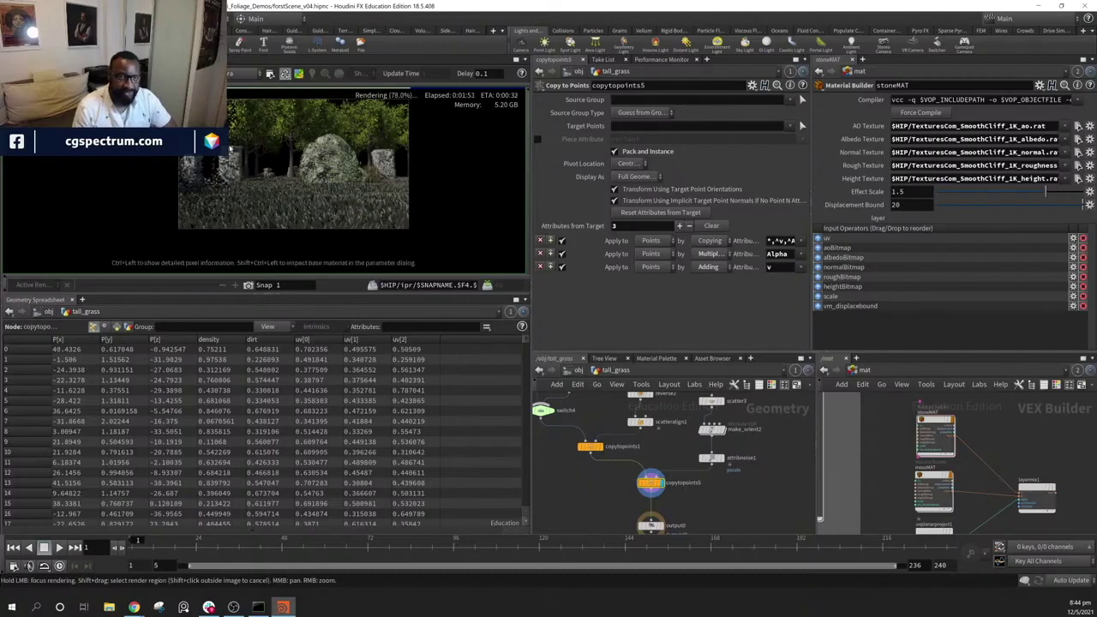
pyautogui.scroll(3, 282, 205)
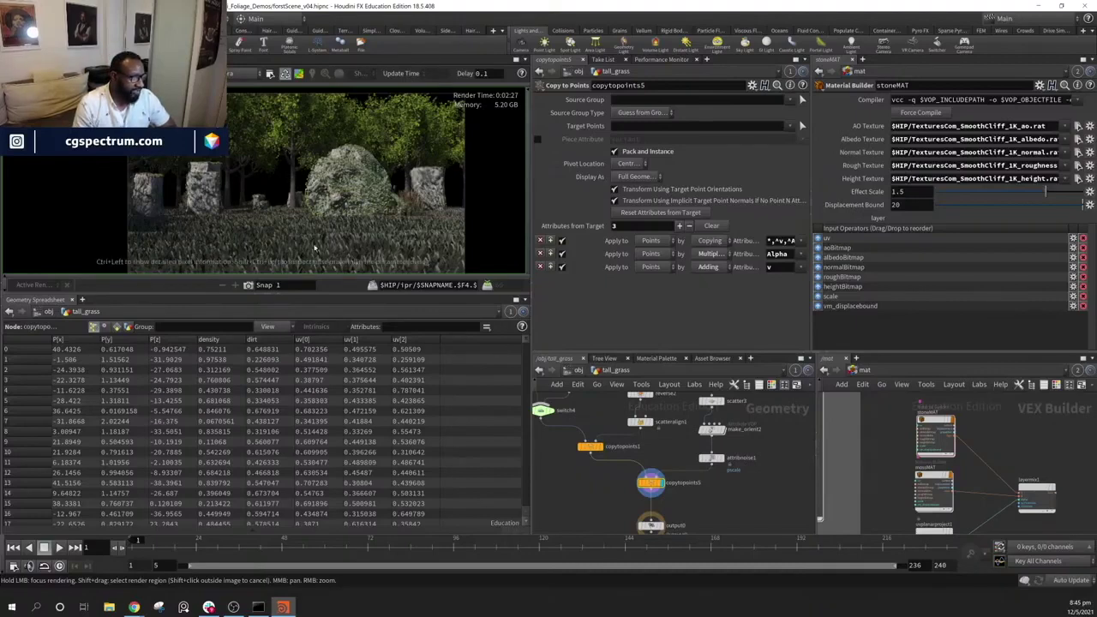
pyautogui.scroll(-2, 341, 221)
pyautogui.scroll(4, 351, 214)
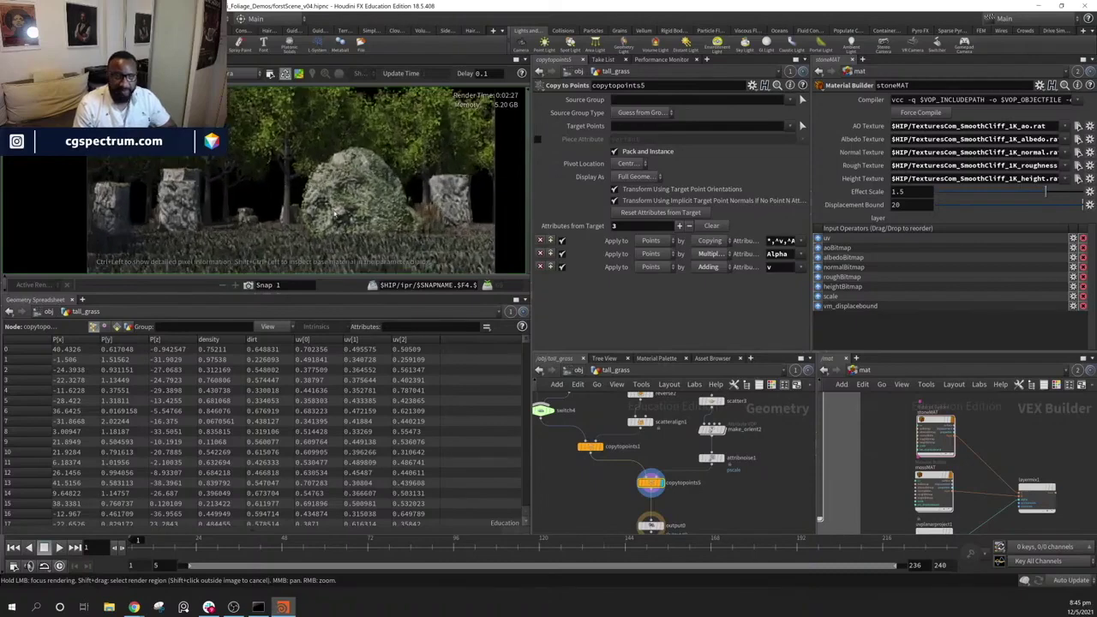
pyautogui.scroll(-2, 399, 207)
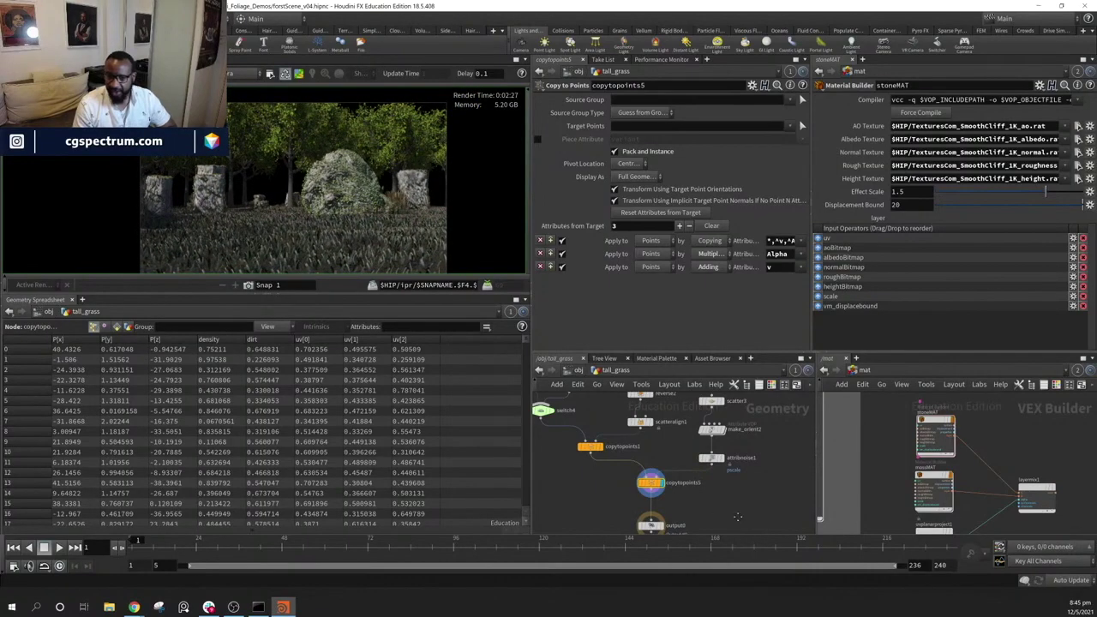
# Go up to the object level, enter tree_gen, select the leaf material quickmaterial1 and widen its parameter pane to read the texture paths
pyautogui.moveTo(737, 517); pyautogui.dragTo(736, 504, button='middle')
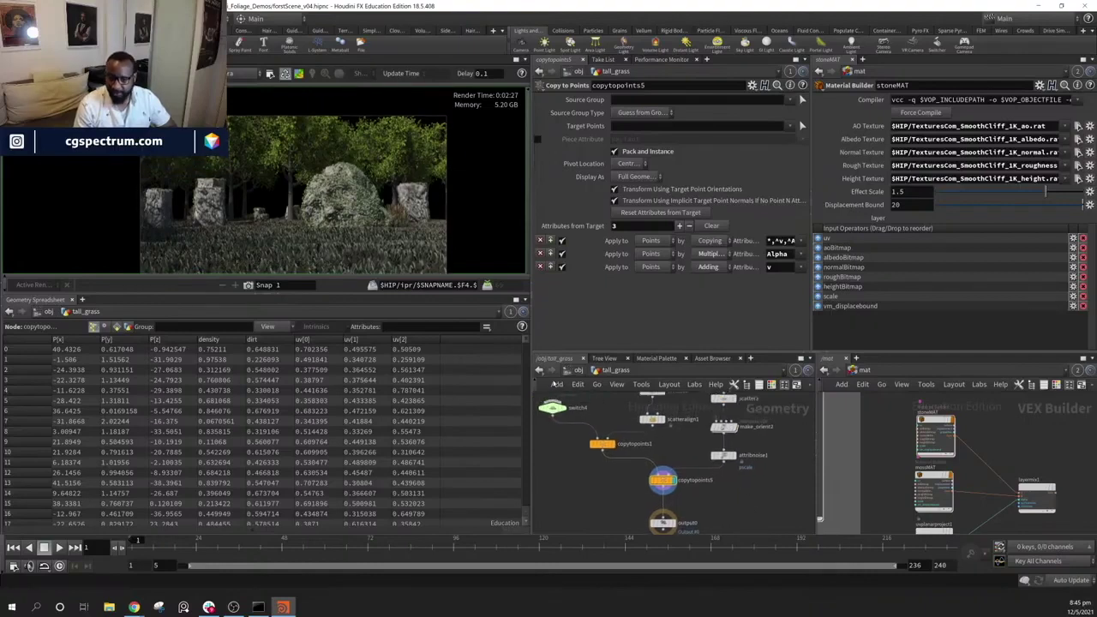
pyautogui.press('u')
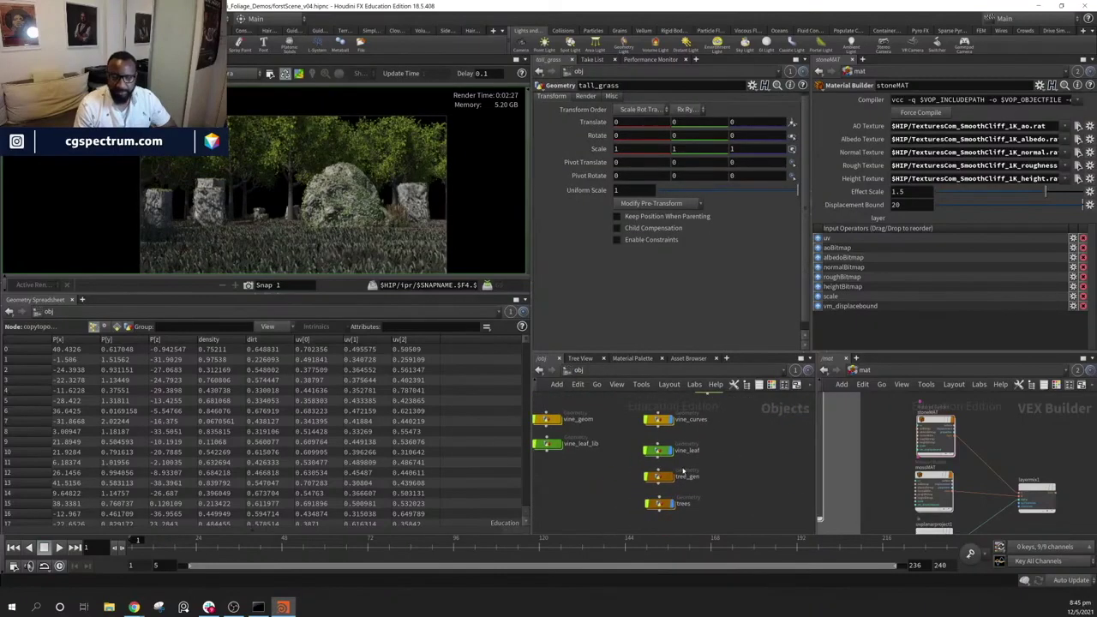
pyautogui.moveTo(598, 495); pyautogui.dragTo(649, 495, button='middle')
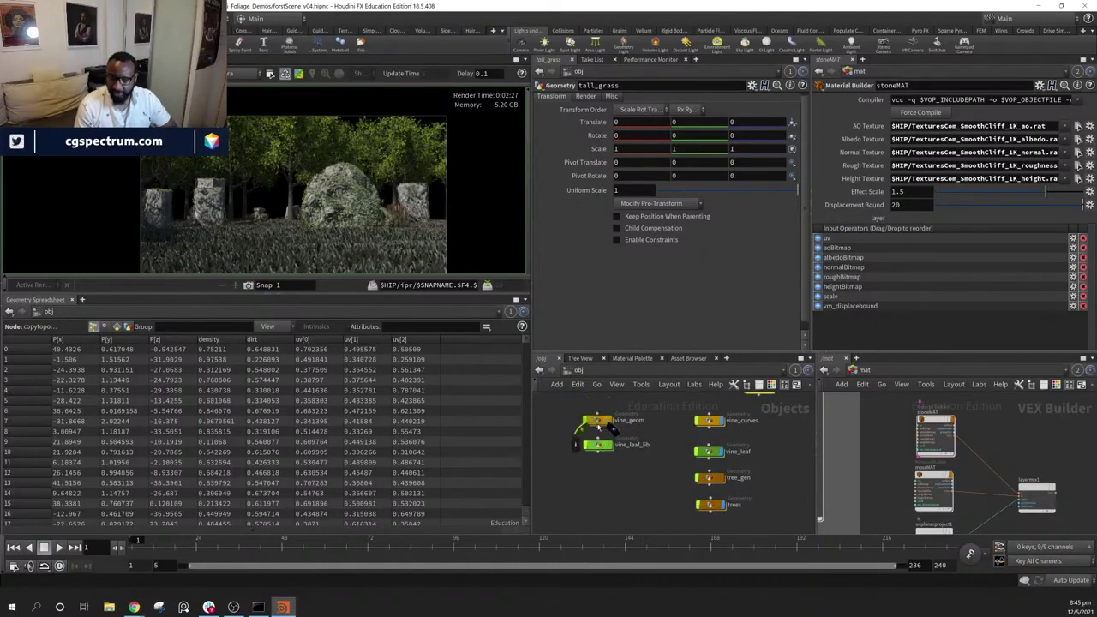
pyautogui.moveTo(772, 509); pyautogui.dragTo(725, 488, button='middle')
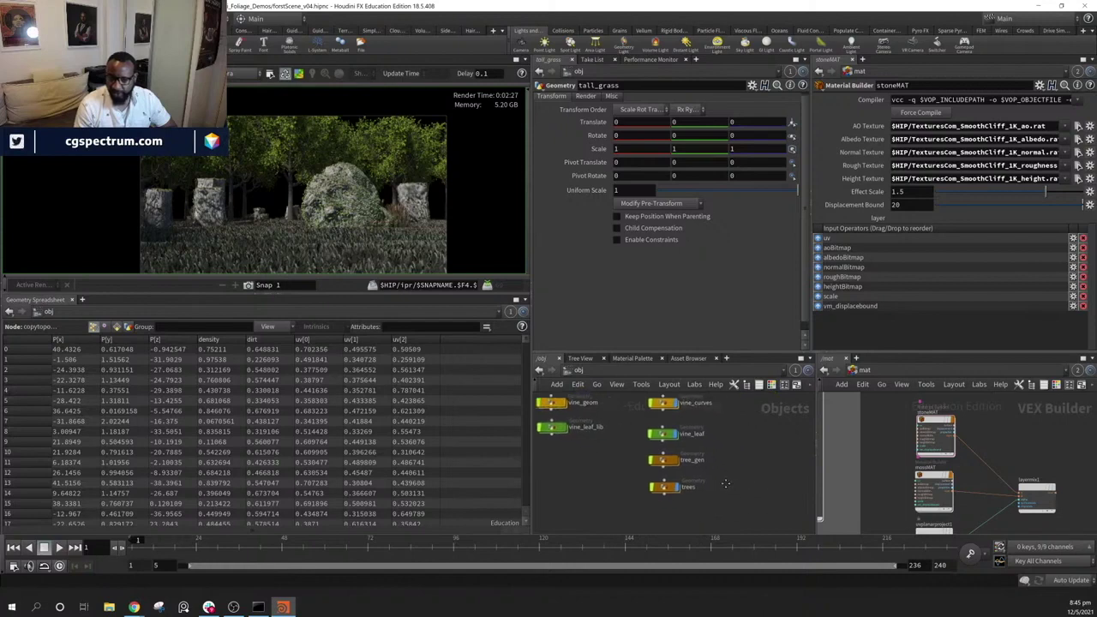
pyautogui.doubleClick(662, 461)
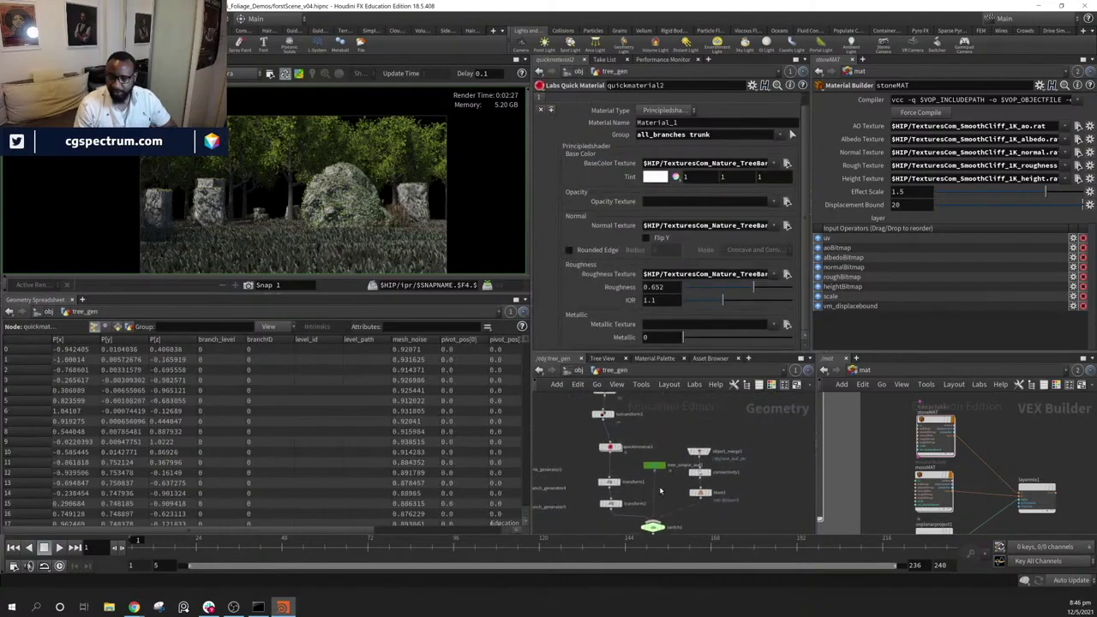
pyautogui.click(611, 447)
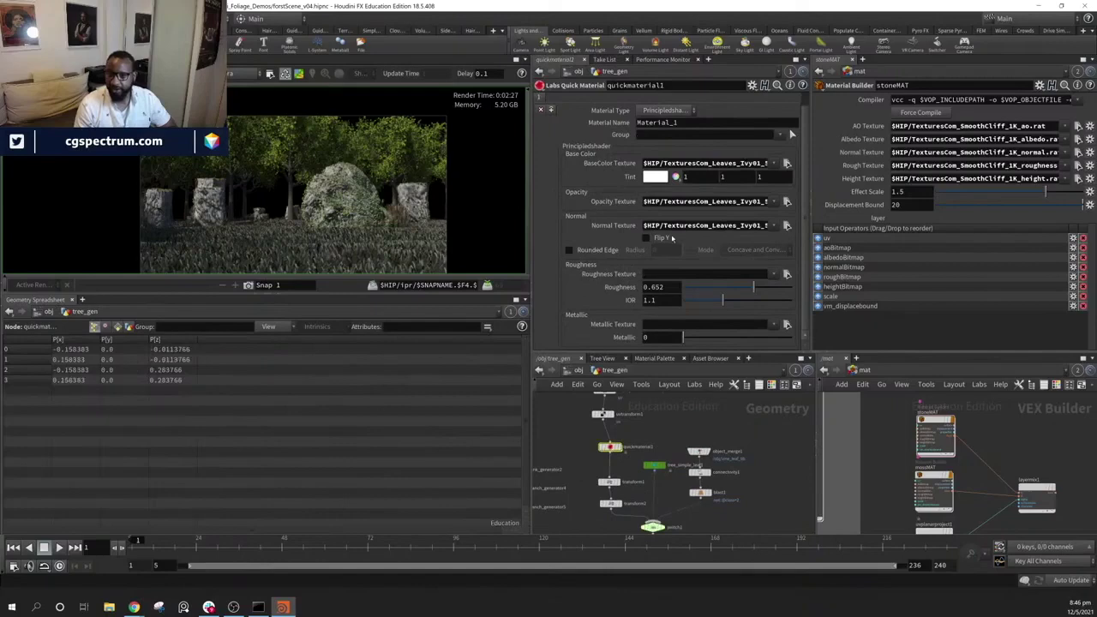
pyautogui.moveTo(531, 227); pyautogui.dragTo(455, 242)
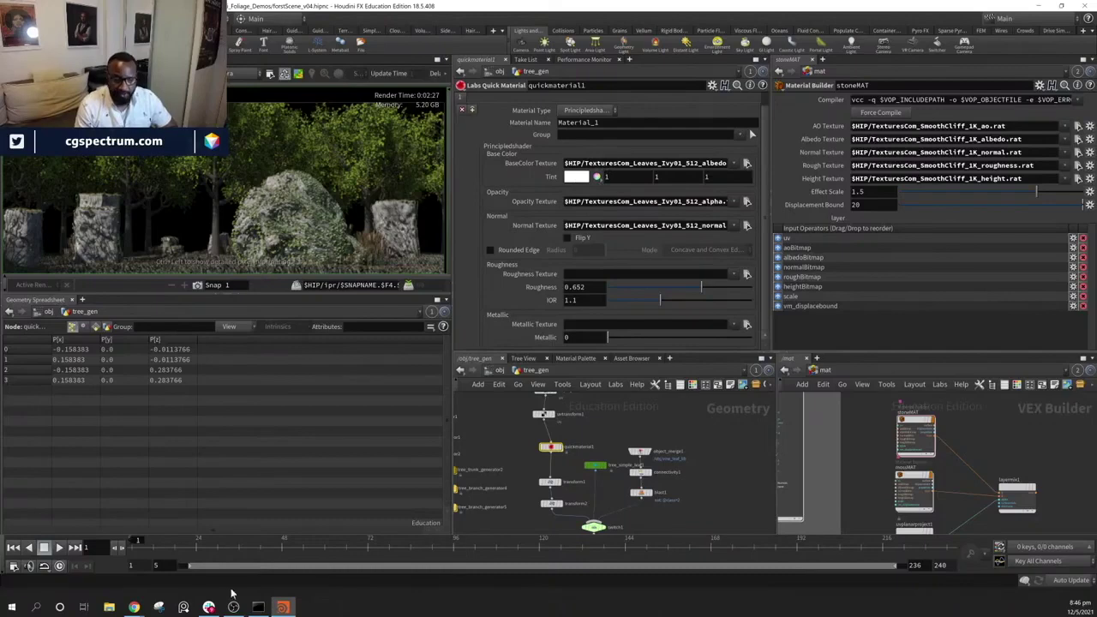
# Switch to File Explorer and open the houdini_Foliage_Demos folder under CGSPECTRUM, PROJECTS, STREAM
pyautogui.click(109, 607)
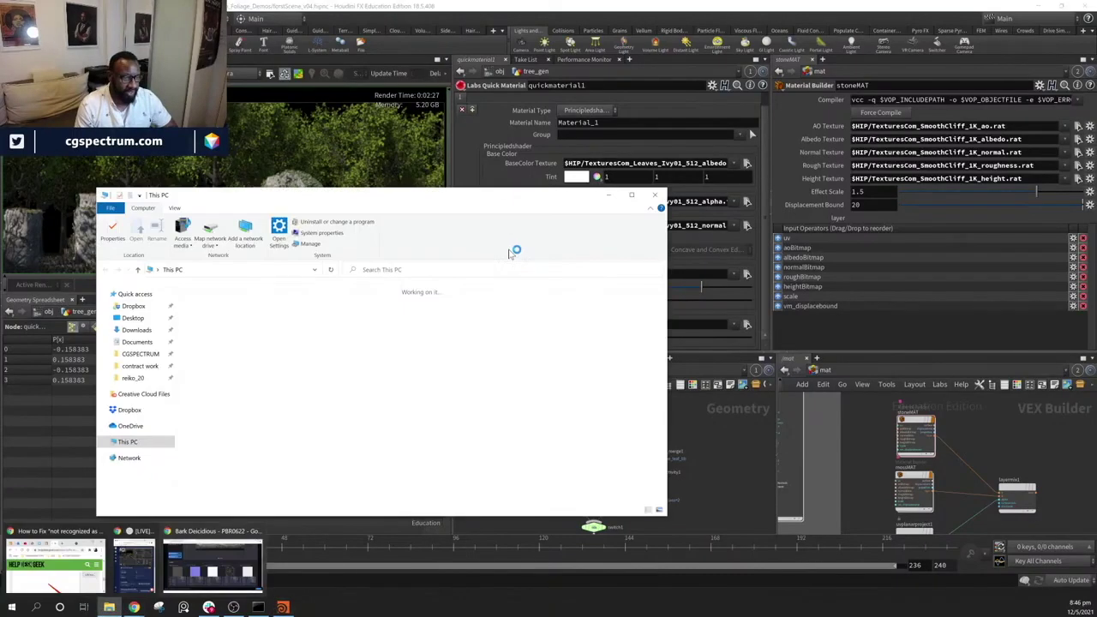
pyautogui.moveTo(420, 205); pyautogui.dragTo(544, 163)
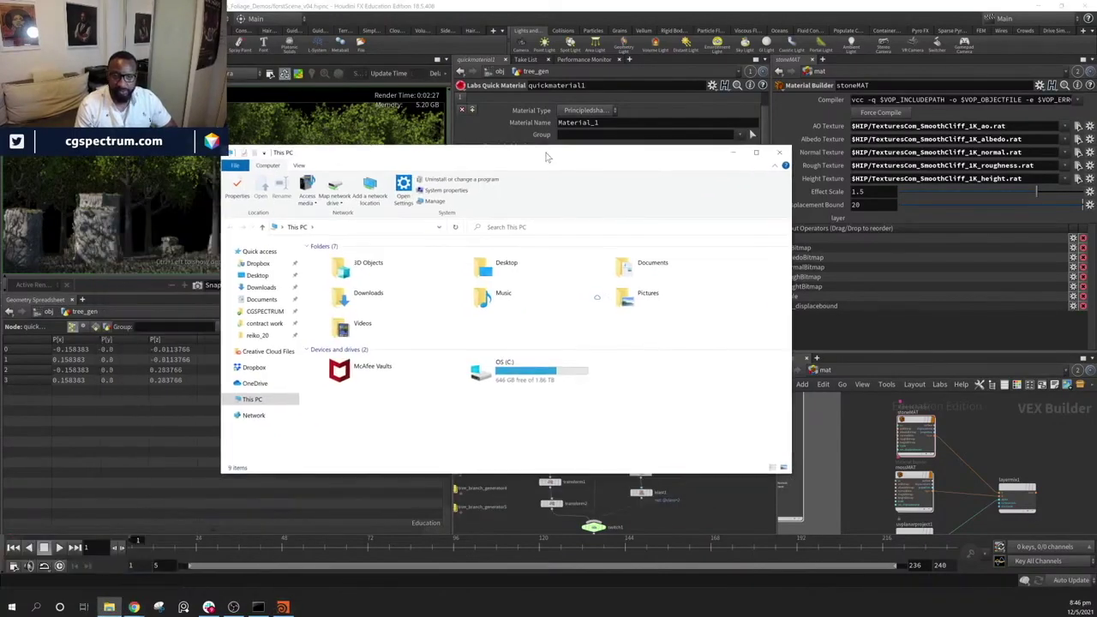
pyautogui.click(264, 313)
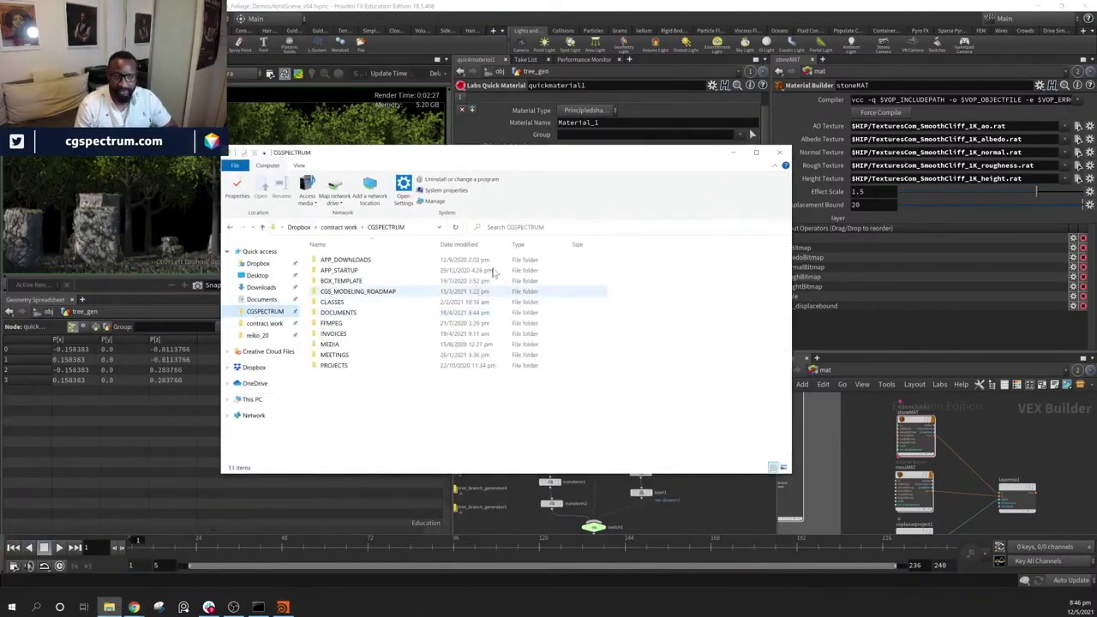
pyautogui.doubleClick(347, 365)
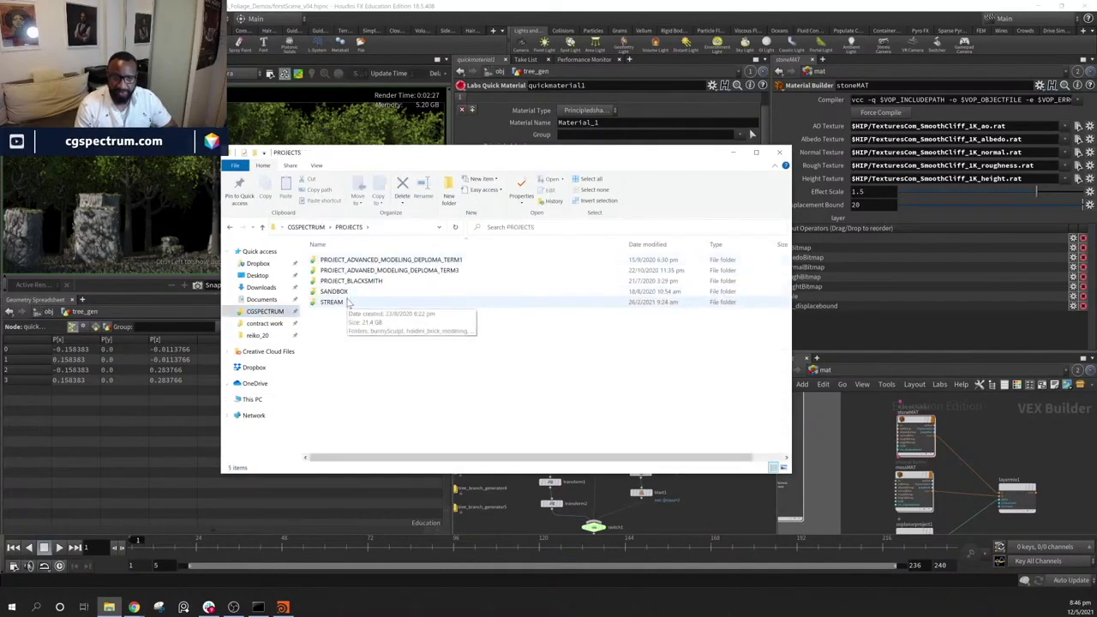
pyautogui.doubleClick(350, 301)
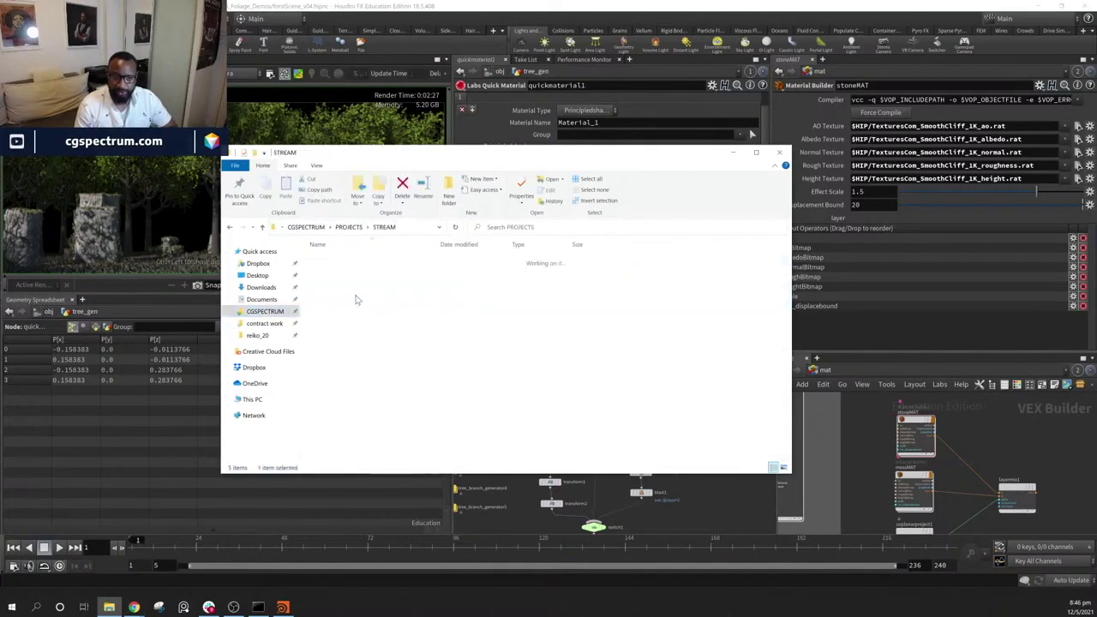
pyautogui.doubleClick(380, 281)
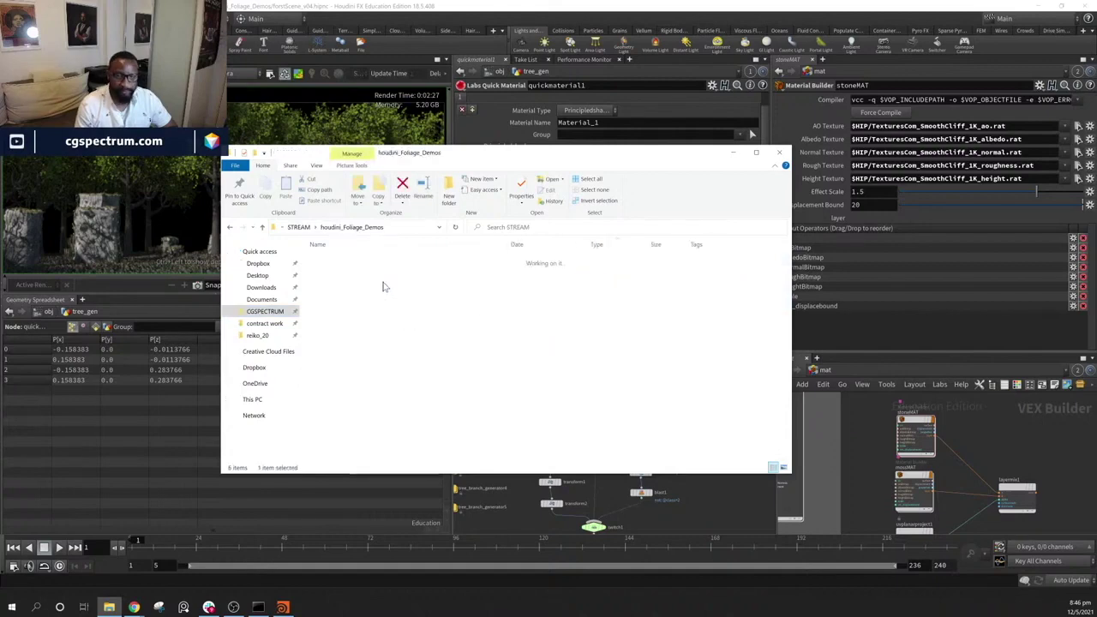
# Browse the folder's texture files and open TexturesCom_Leaves_Ivy01_512_albedo.tif for viewing
pyautogui.scroll(-10, 426, 354)
pyautogui.scroll(-3, 426, 354)
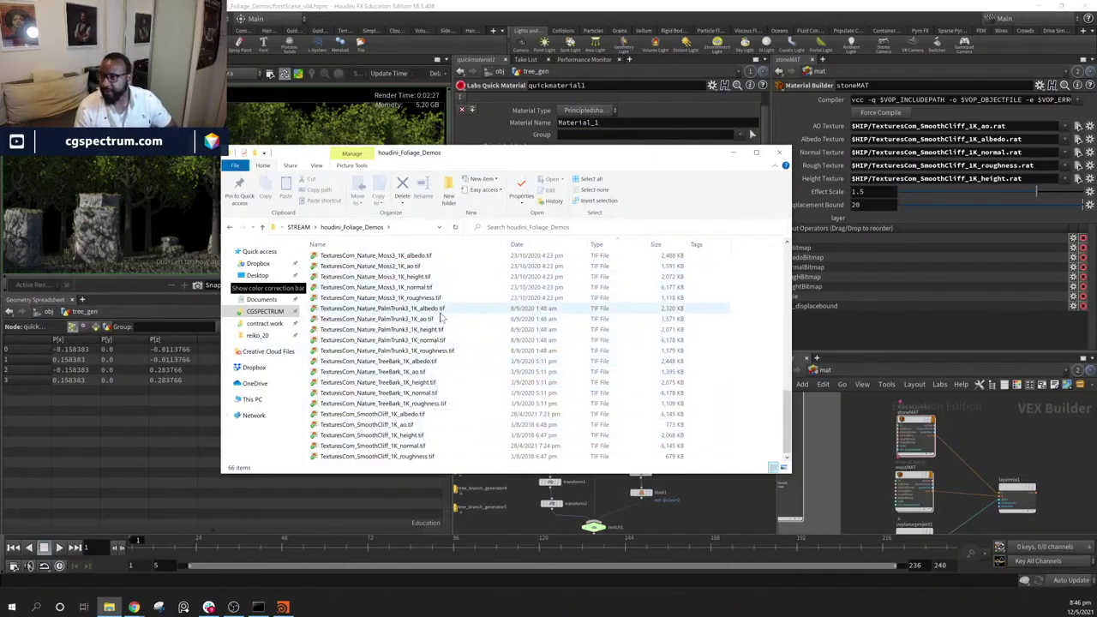
pyautogui.moveTo(606, 159); pyautogui.dragTo(538, 316)
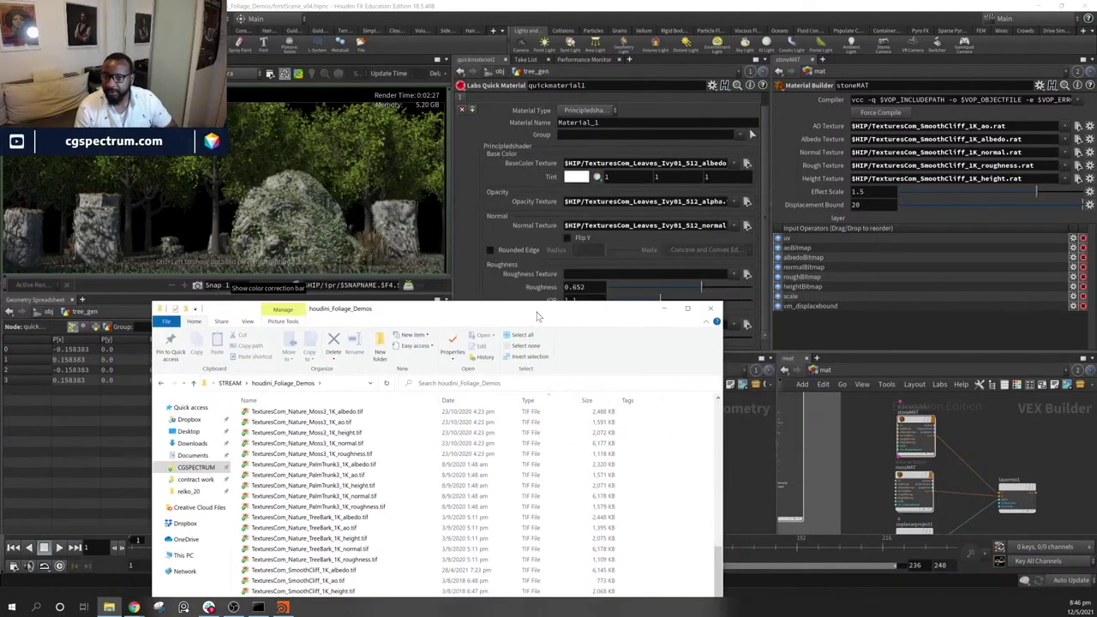
pyautogui.moveTo(538, 316); pyautogui.dragTo(639, 156)
pyautogui.scroll(5, 447, 341)
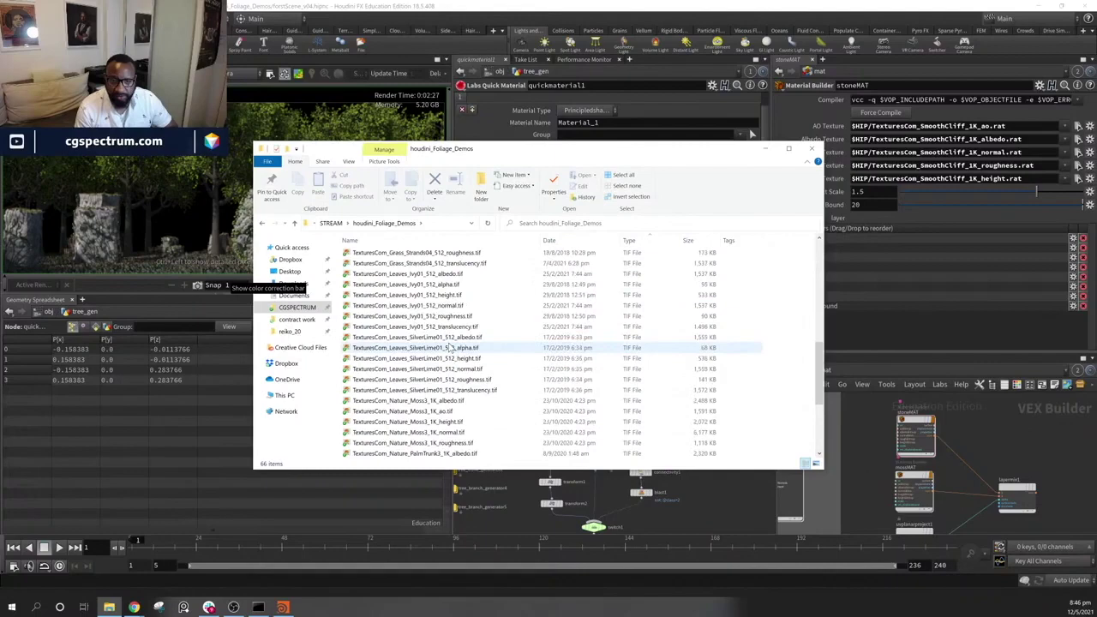
pyautogui.click(477, 275)
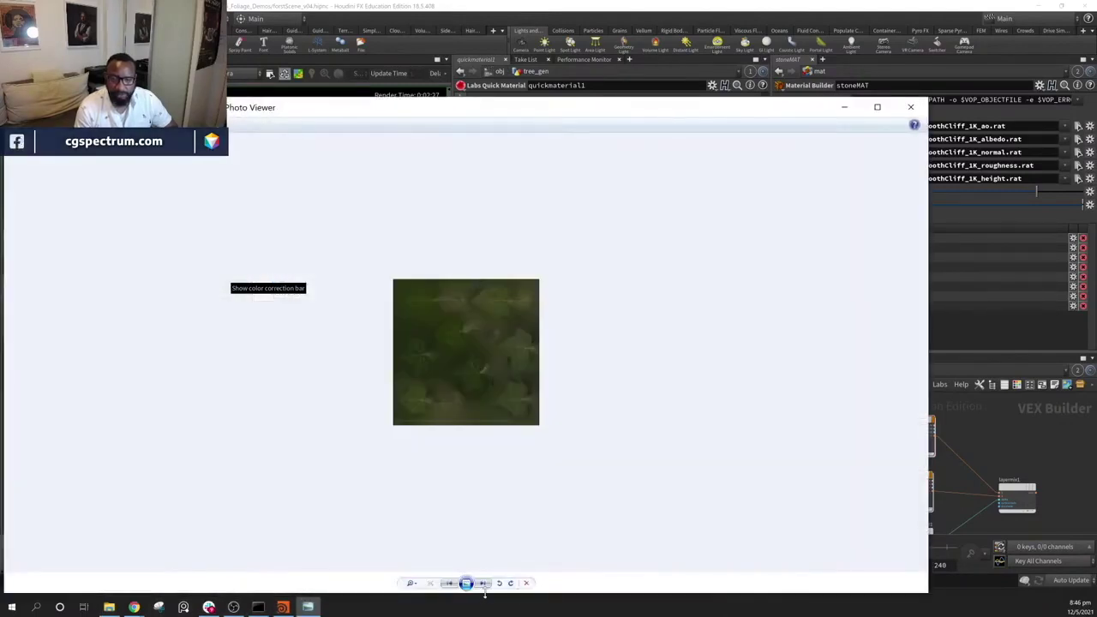
# Page through the leaf texture maps that follow the ivy albedo, and close the image viewer and File Explorer
pyautogui.click(486, 584)
pyautogui.click(485, 584)
pyautogui.click(485, 584)
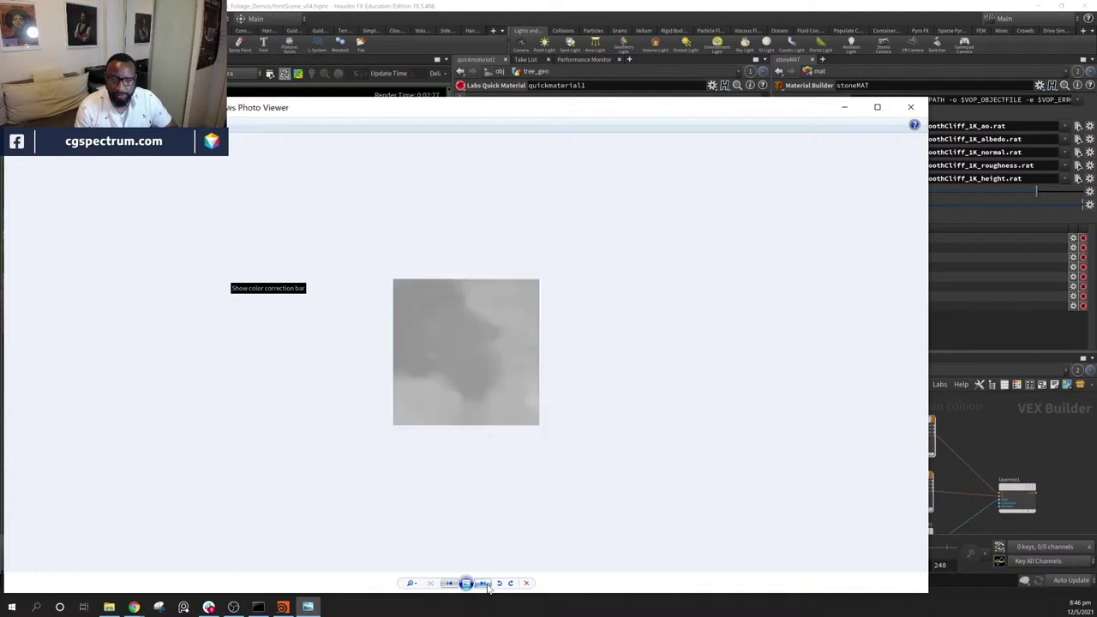
pyautogui.click(485, 583)
pyautogui.click(485, 584)
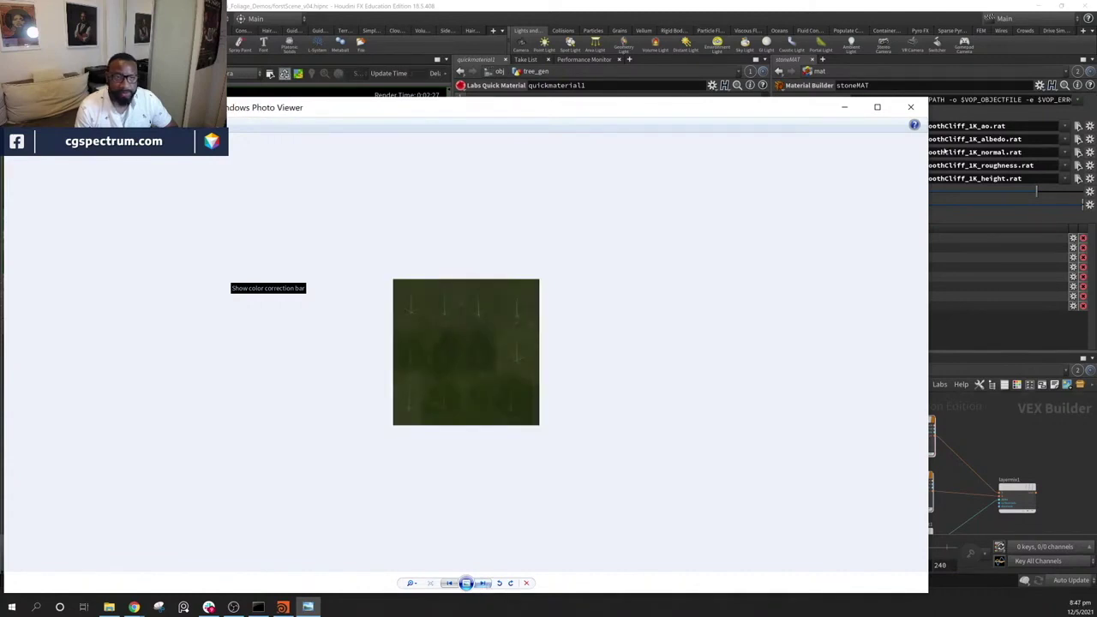
pyautogui.click(910, 107)
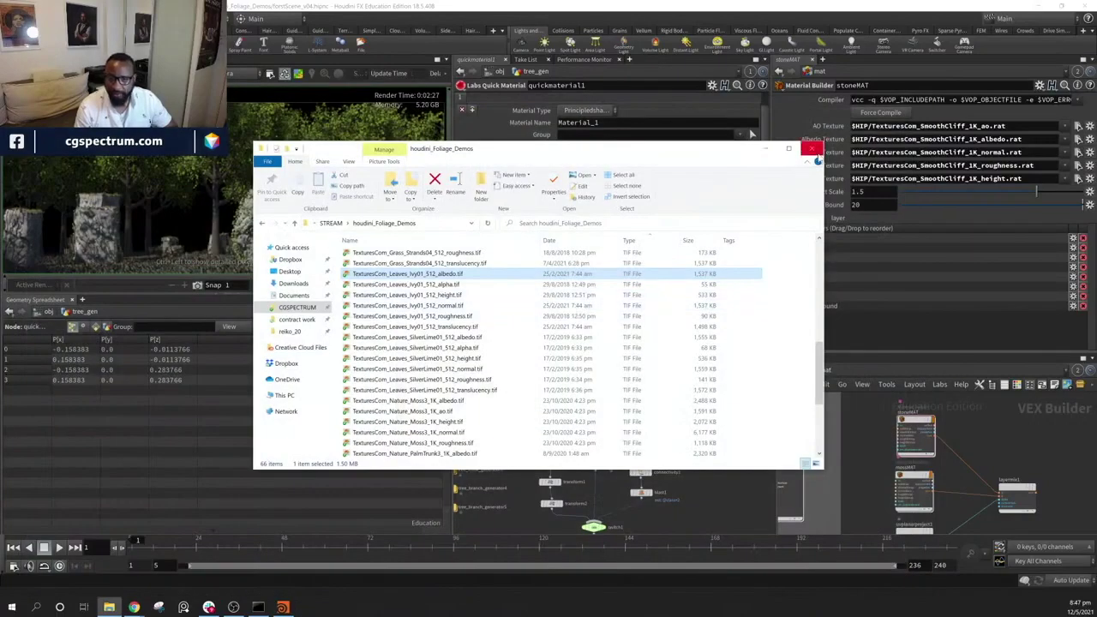
pyautogui.click(814, 150)
# Lower the Tint intensity of quickmaterial1 to 0.785 in the Color Editor and focus the rendering on the tree foliage
pyautogui.click(576, 181)
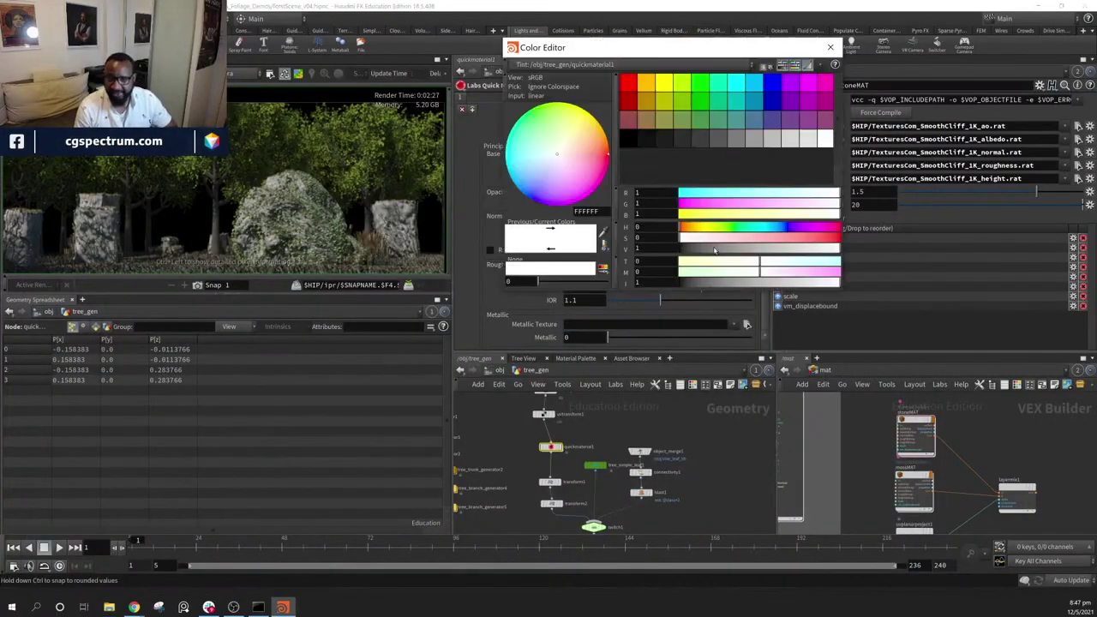
pyautogui.click(821, 283)
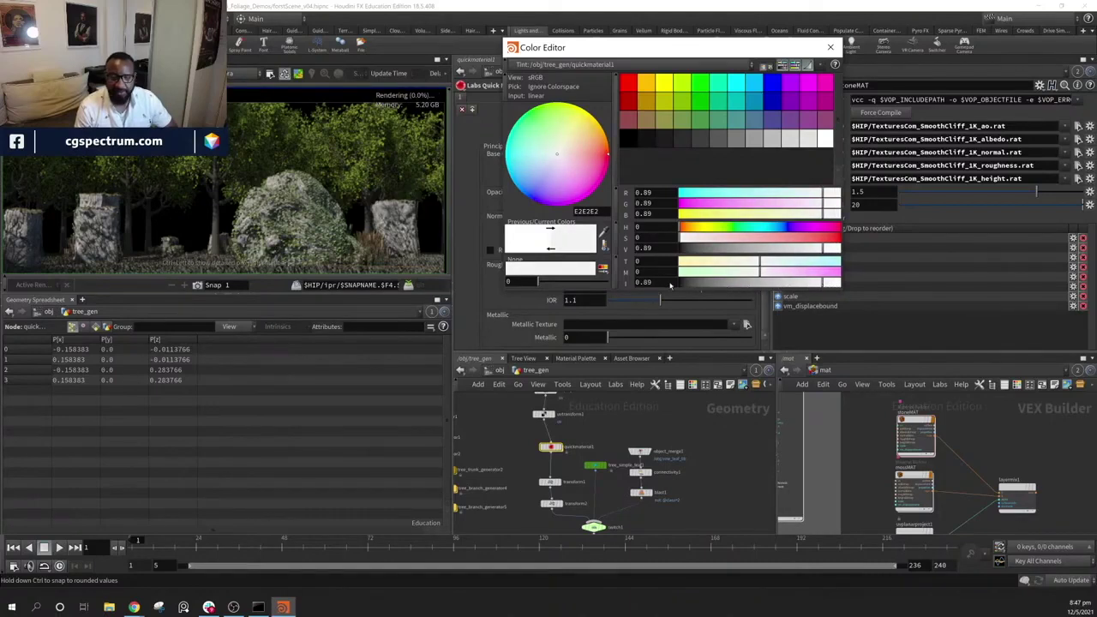
pyautogui.moveTo(727, 288); pyautogui.dragTo(745, 288)
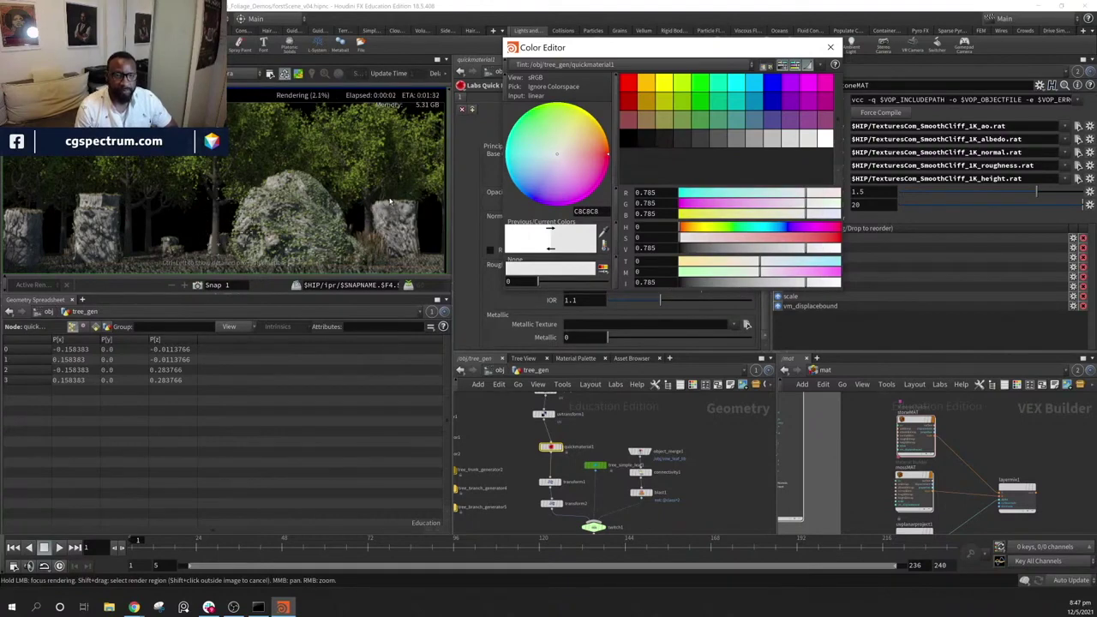
pyautogui.click(379, 180)
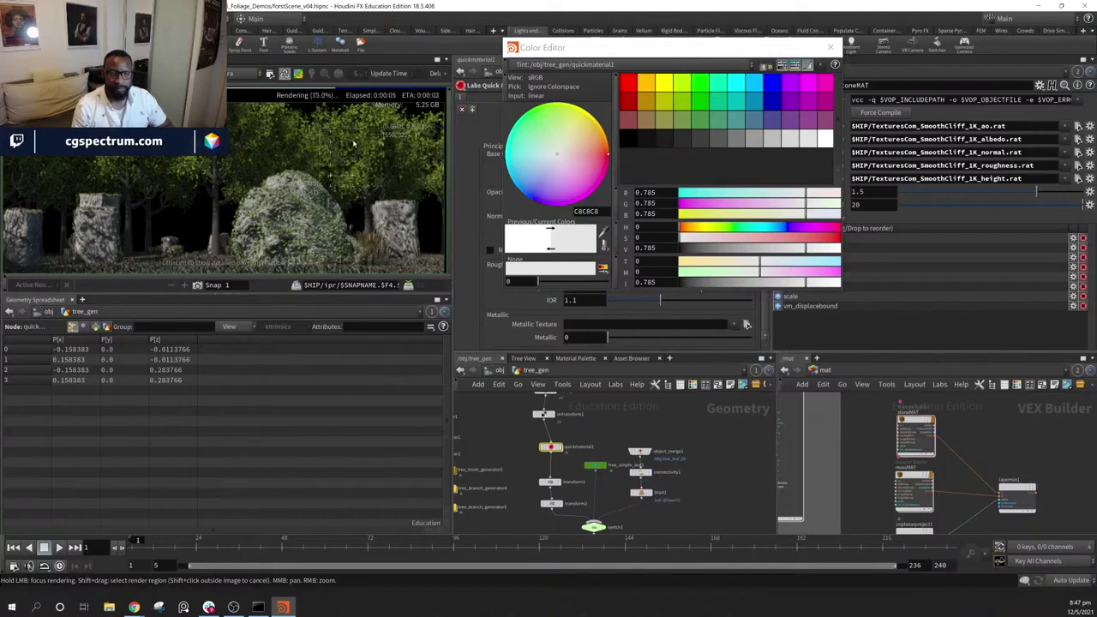
# Try leaf Tint intensities of 0.362 and 0.5, and set the intensity to 0.75 while comparing the rendered foliage
pyautogui.click(736, 284)
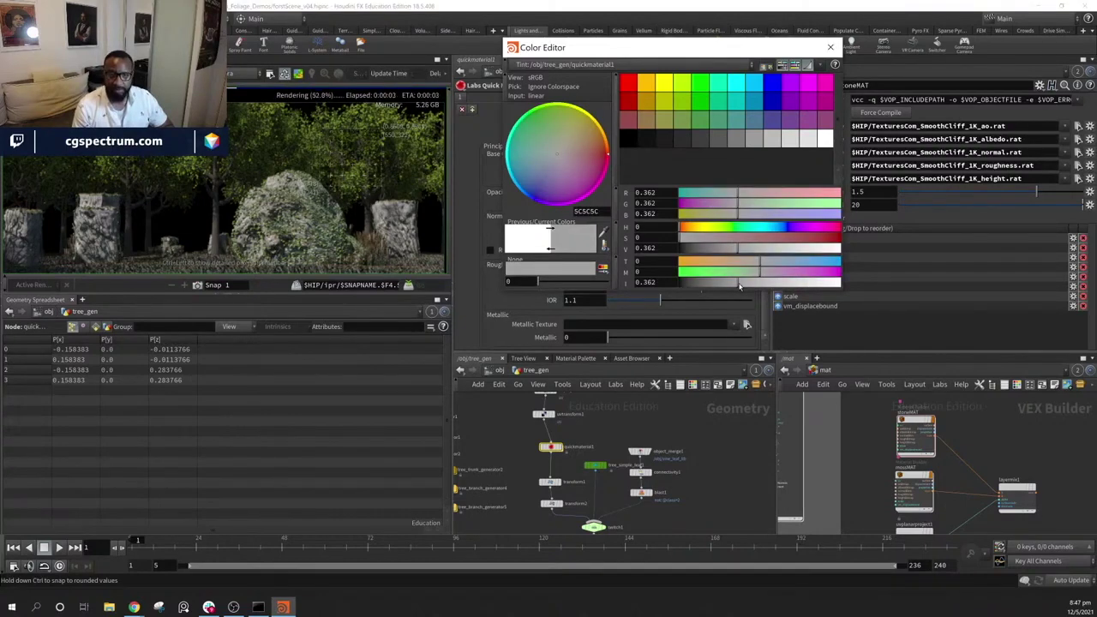
pyautogui.click(666, 283)
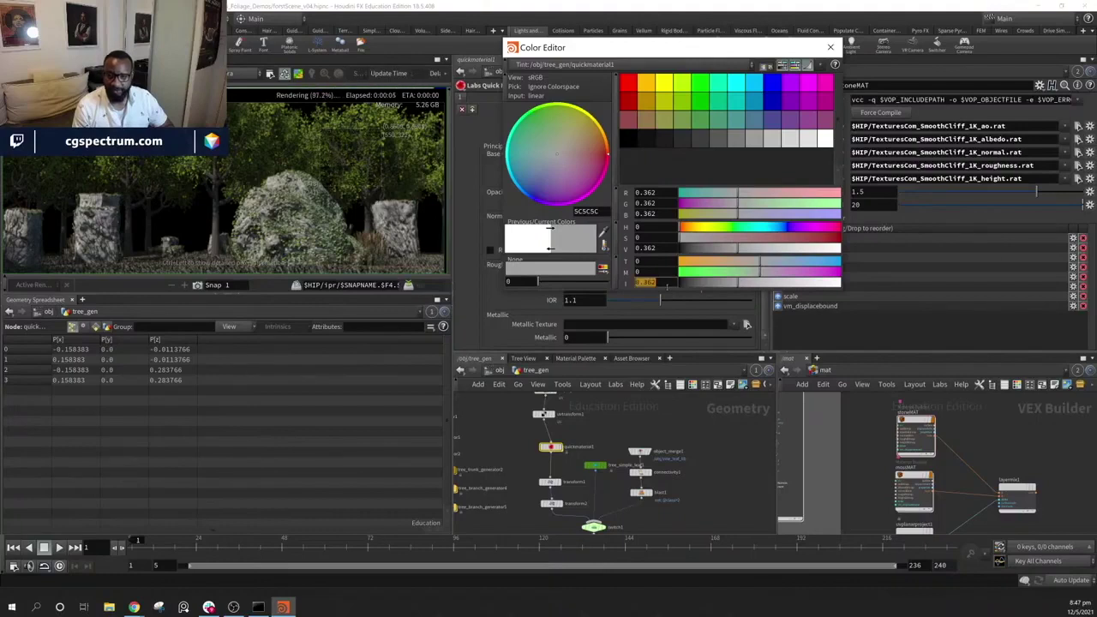
pyautogui.write('.5')
pyautogui.press('Return')
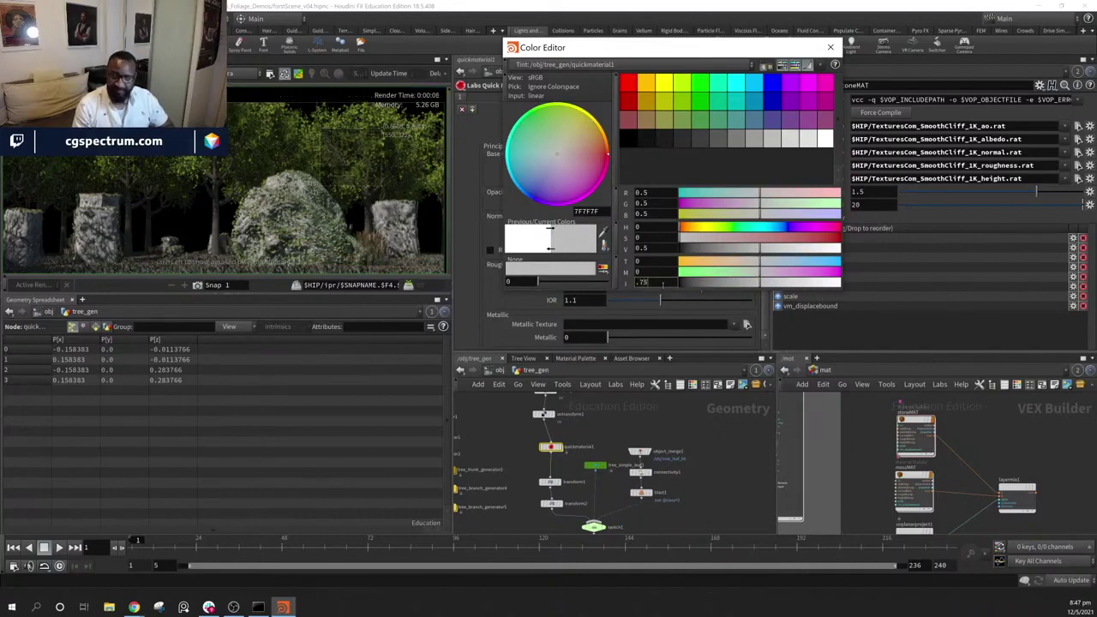
pyautogui.write('.75')
pyautogui.press('Return')
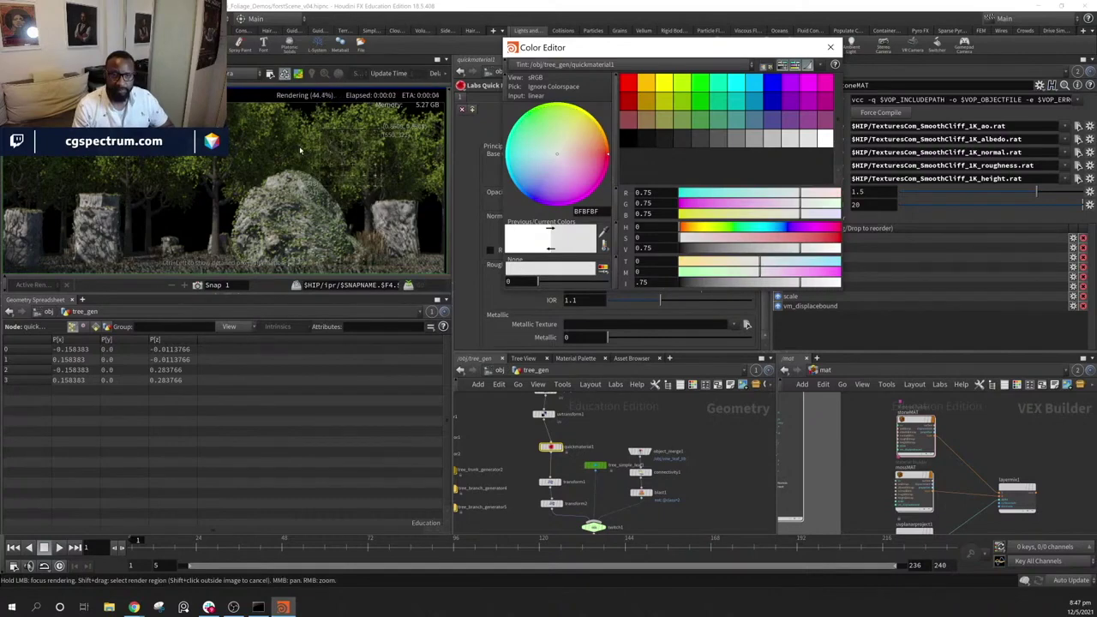
# Try a leaf Tint intensity of 0.6 followed by a pale pink tint, and close the Color Editor
pyautogui.click(670, 285)
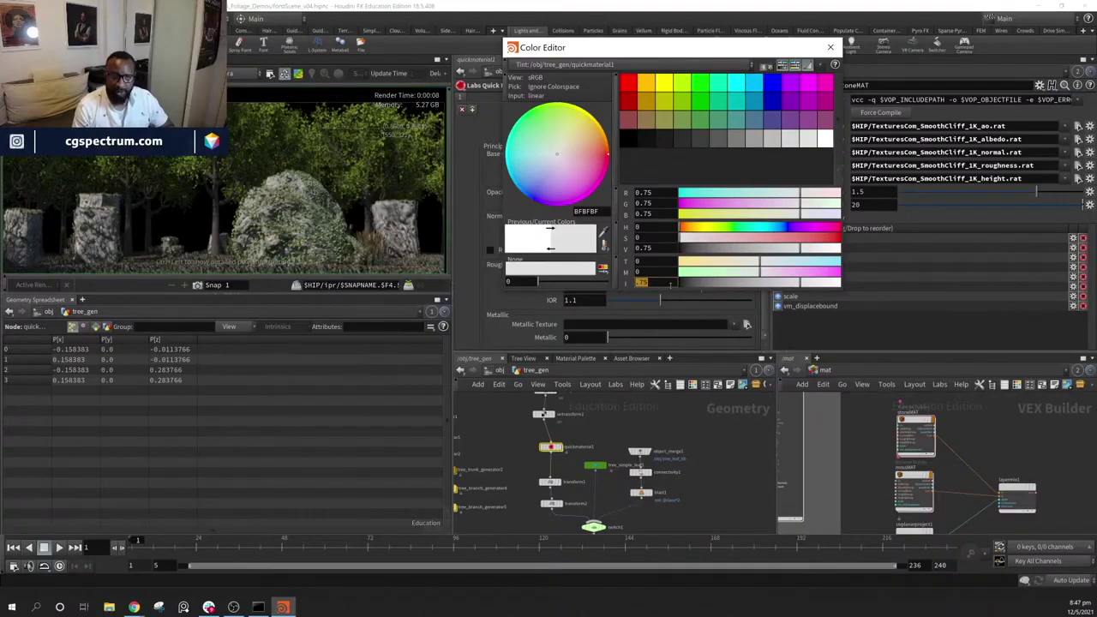
pyautogui.write('.6')
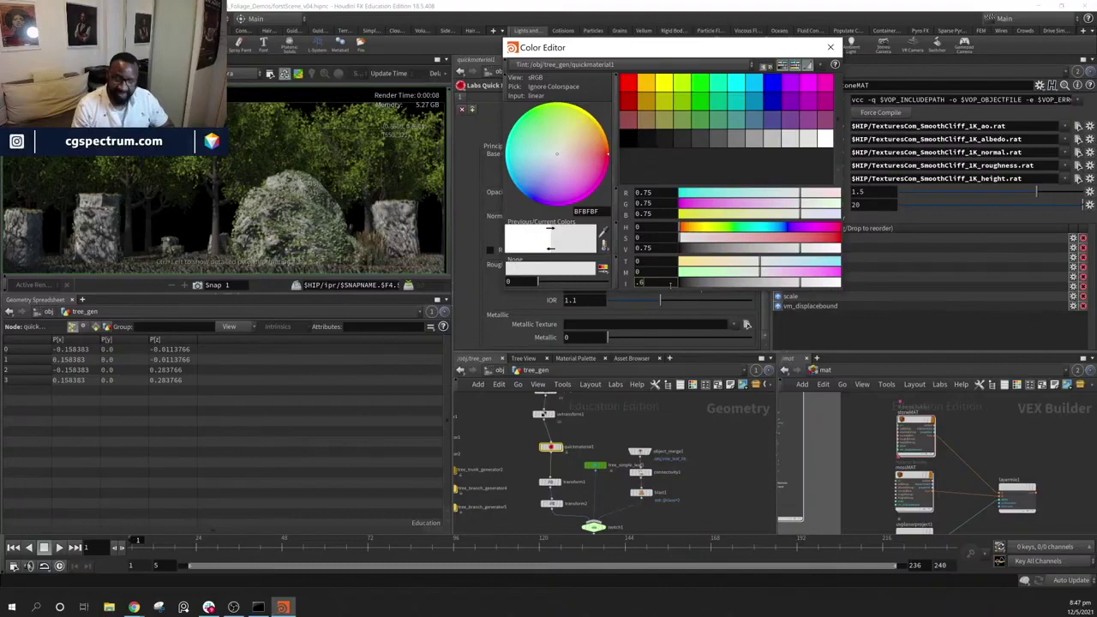
pyautogui.press('Return')
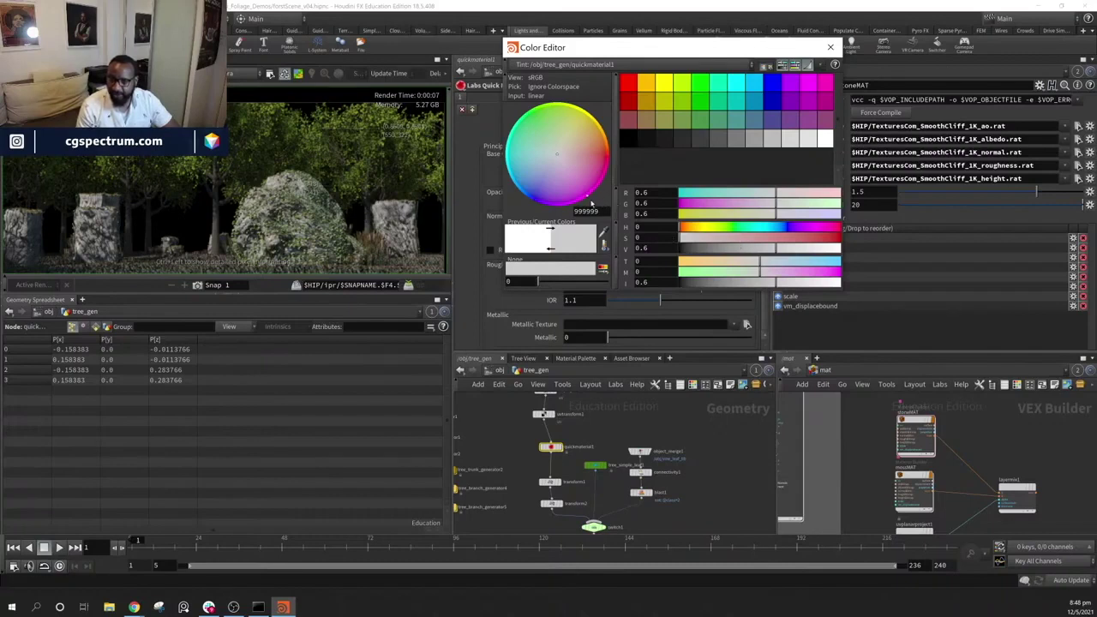
pyautogui.moveTo(560, 157); pyautogui.dragTo(563, 162)
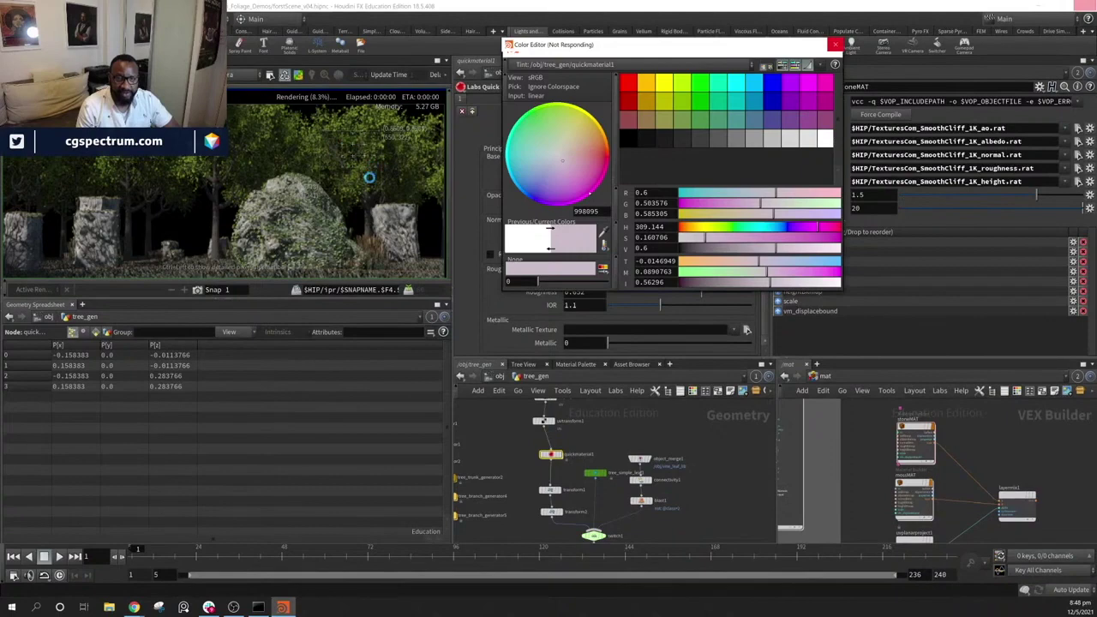
pyautogui.press('Escape')
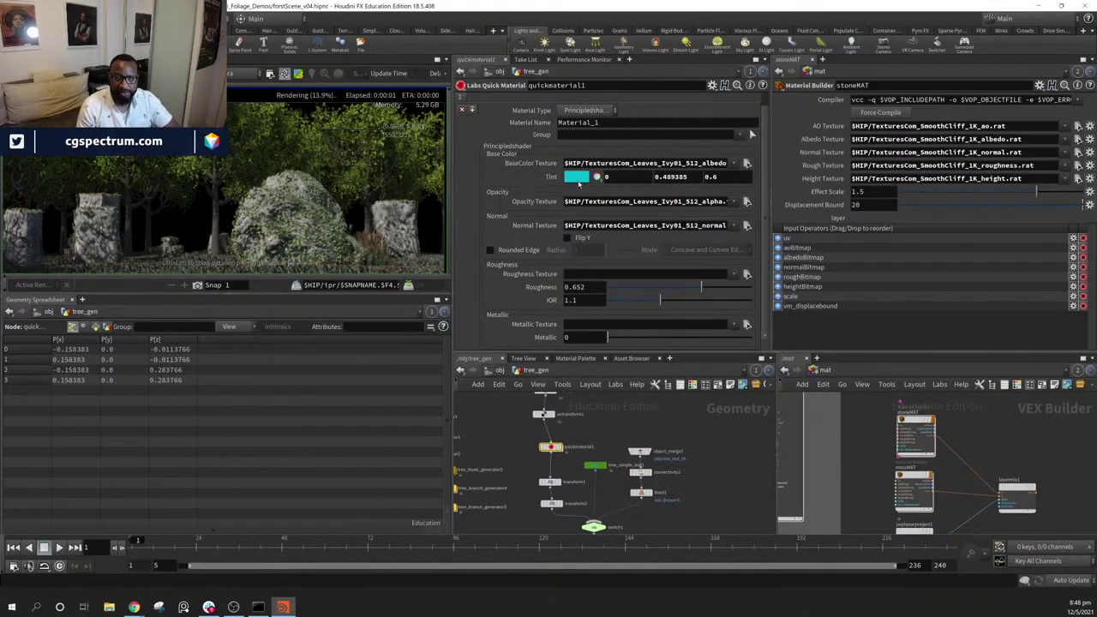
# Reopen the Tint color of quickmaterial1, try purple and magenta, and settle on a muted pink with hue 316.797 and saturation 0.401154
pyautogui.click(577, 178)
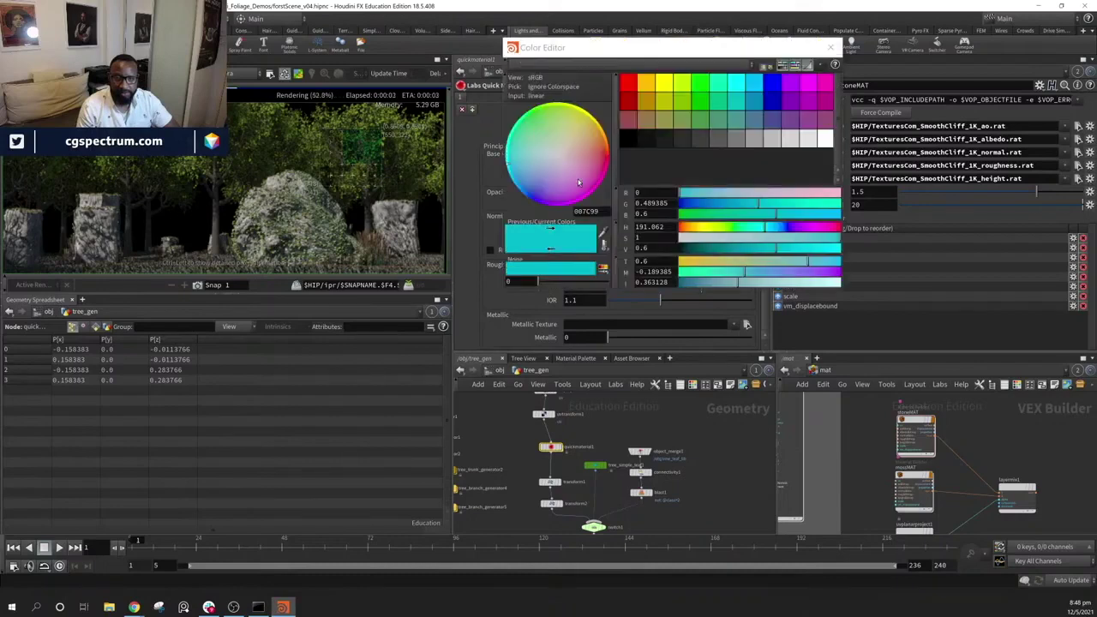
pyautogui.click(564, 206)
pyautogui.moveTo(564, 206); pyautogui.dragTo(587, 203)
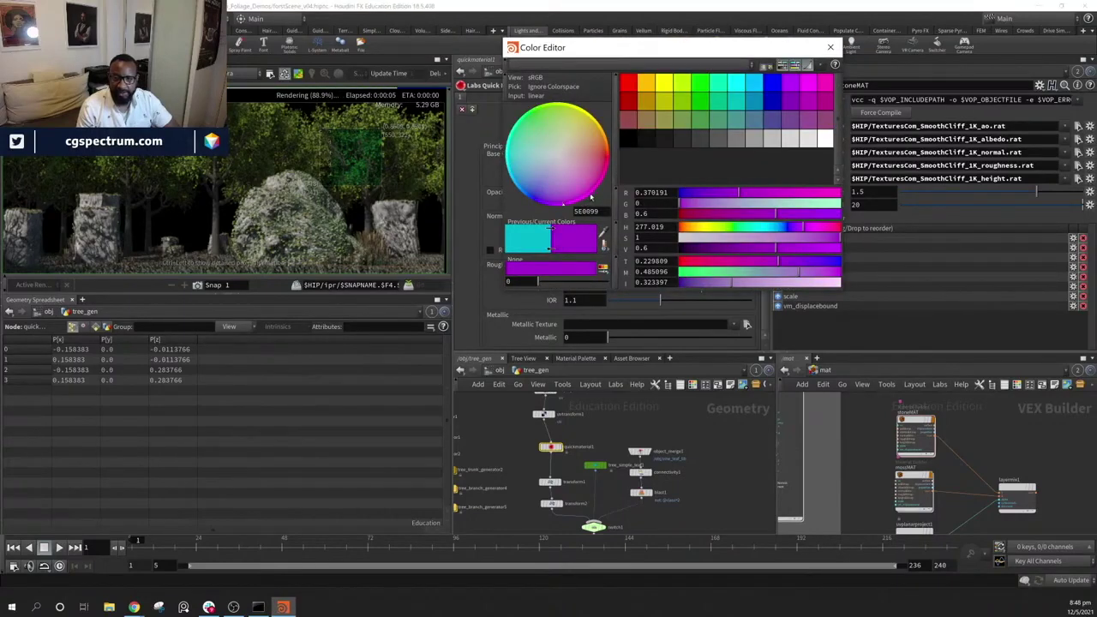
pyautogui.moveTo(585, 199); pyautogui.dragTo(585, 198)
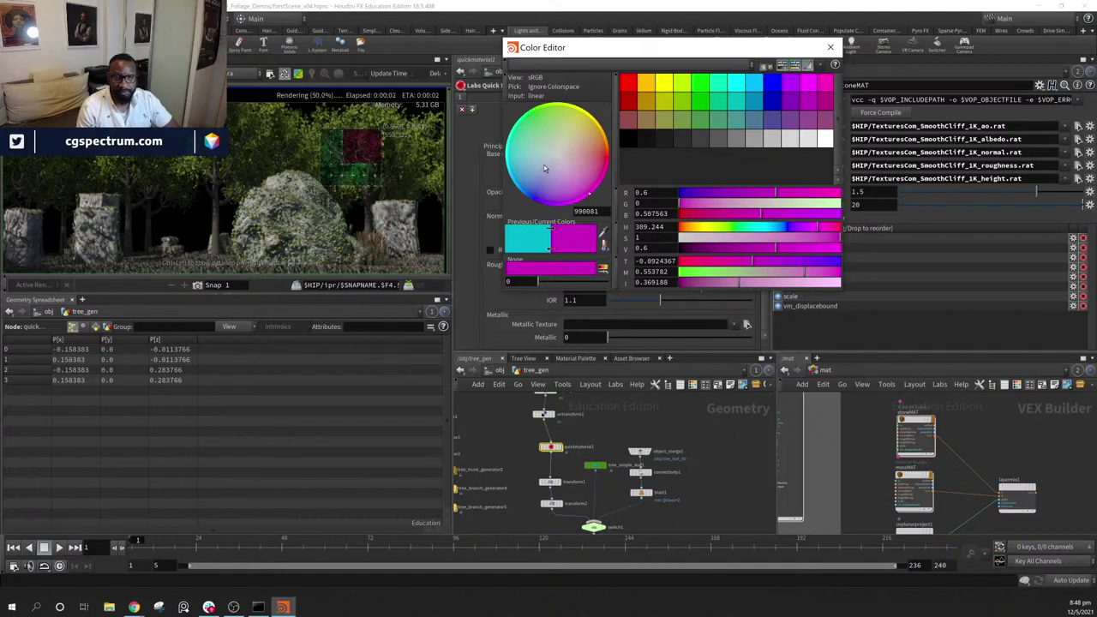
pyautogui.click(565, 167)
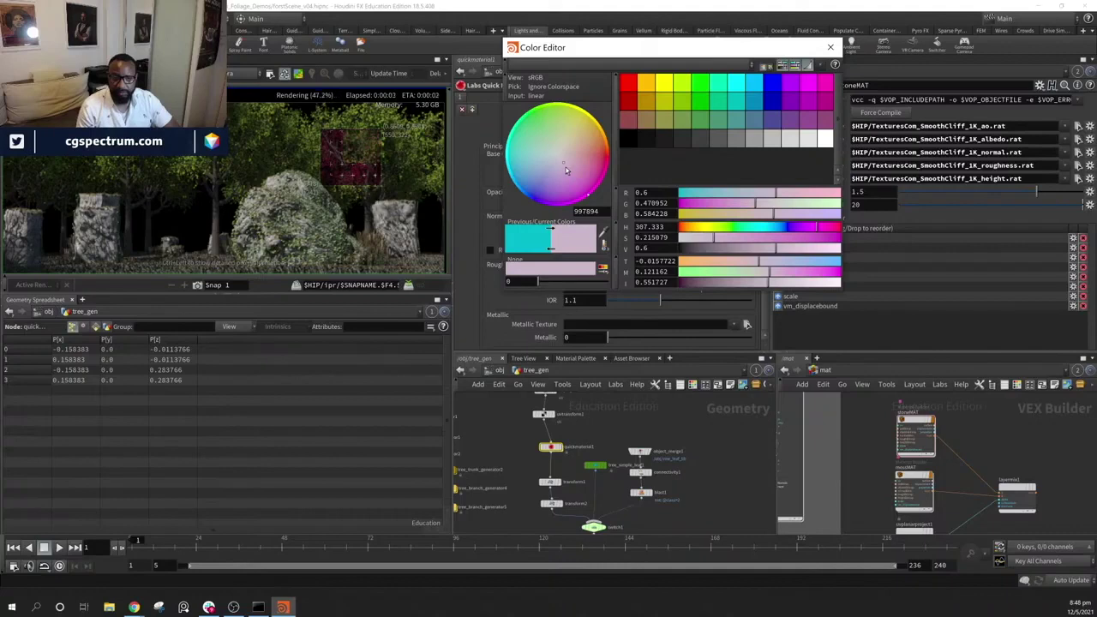
pyautogui.click(567, 167)
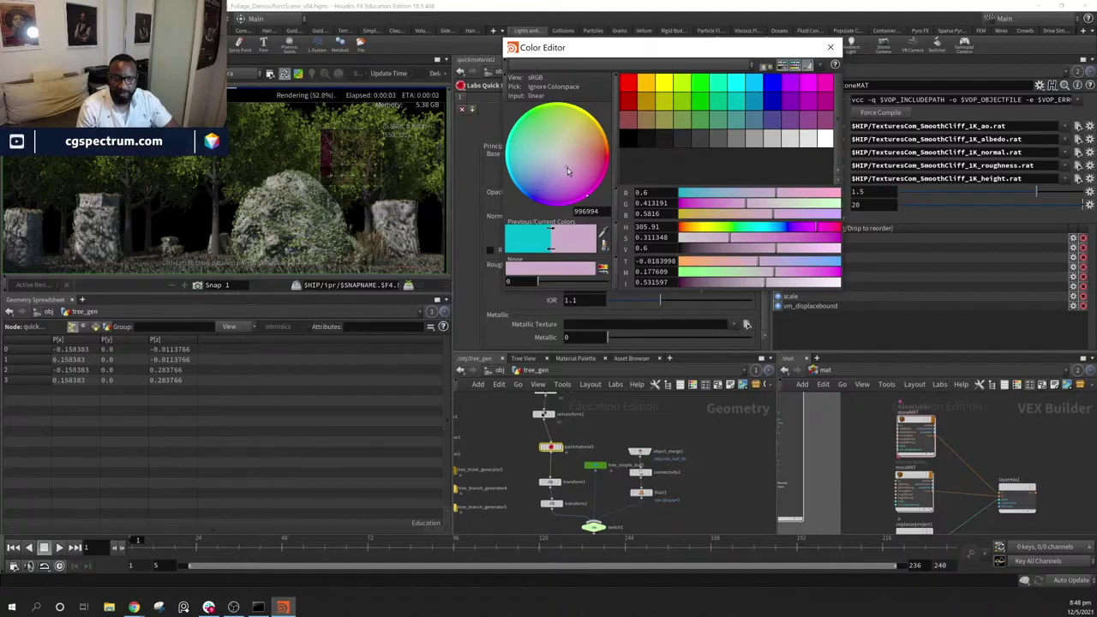
pyautogui.click(569, 171)
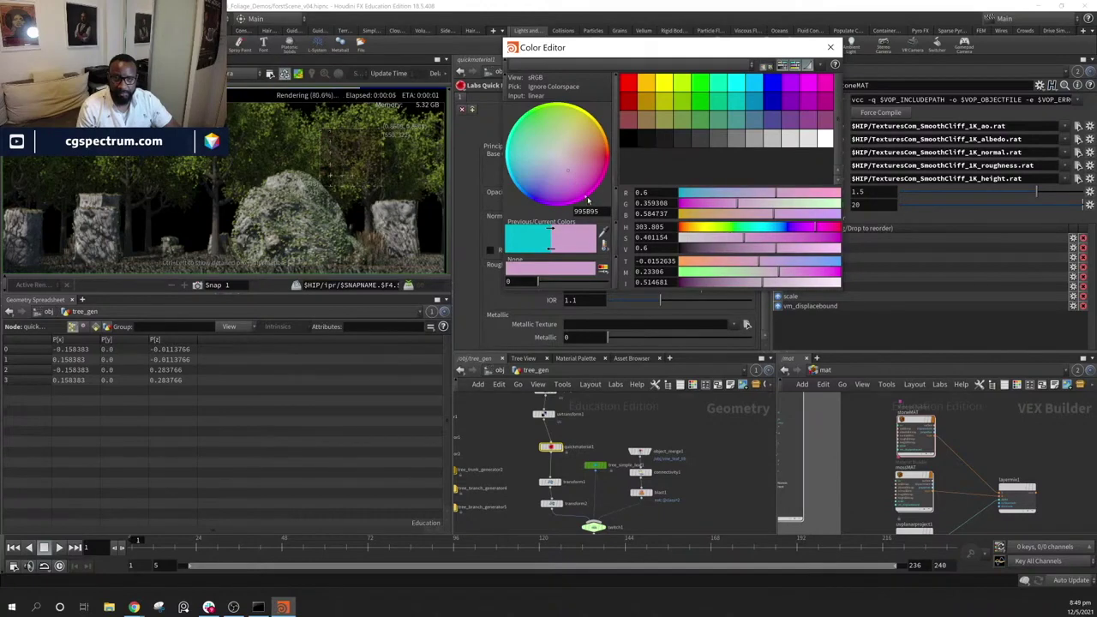
pyautogui.moveTo(587, 201); pyautogui.dragTo(594, 195)
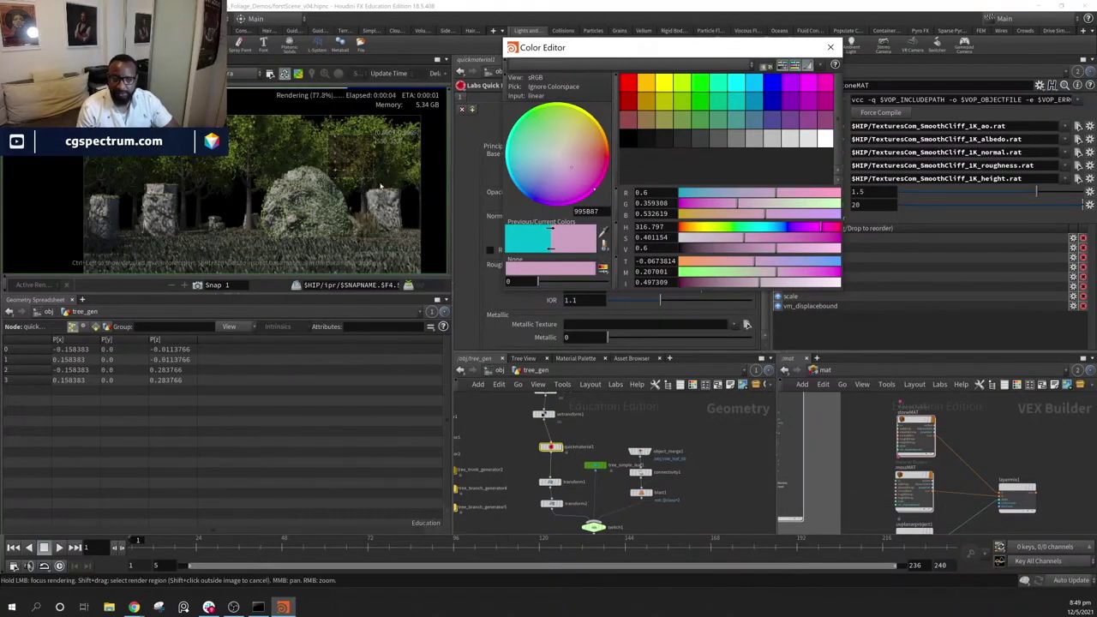
# Clear the render region, enlarge the Color Editor, and set the Tint's V value to 0.7
pyautogui.click(61, 177)
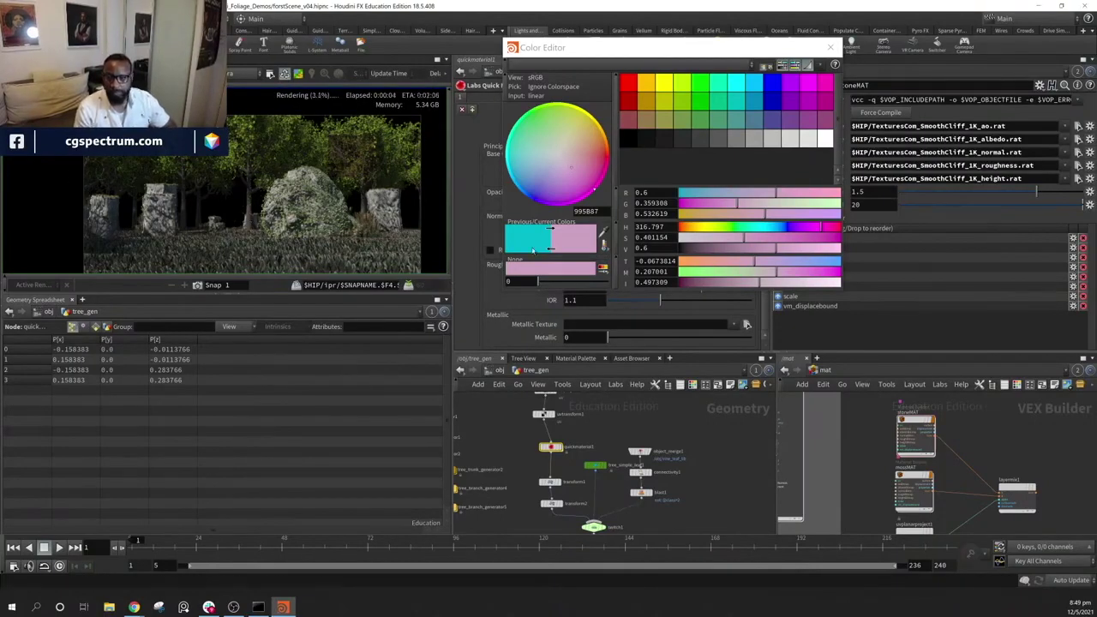
pyautogui.moveTo(647, 292); pyautogui.dragTo(647, 333)
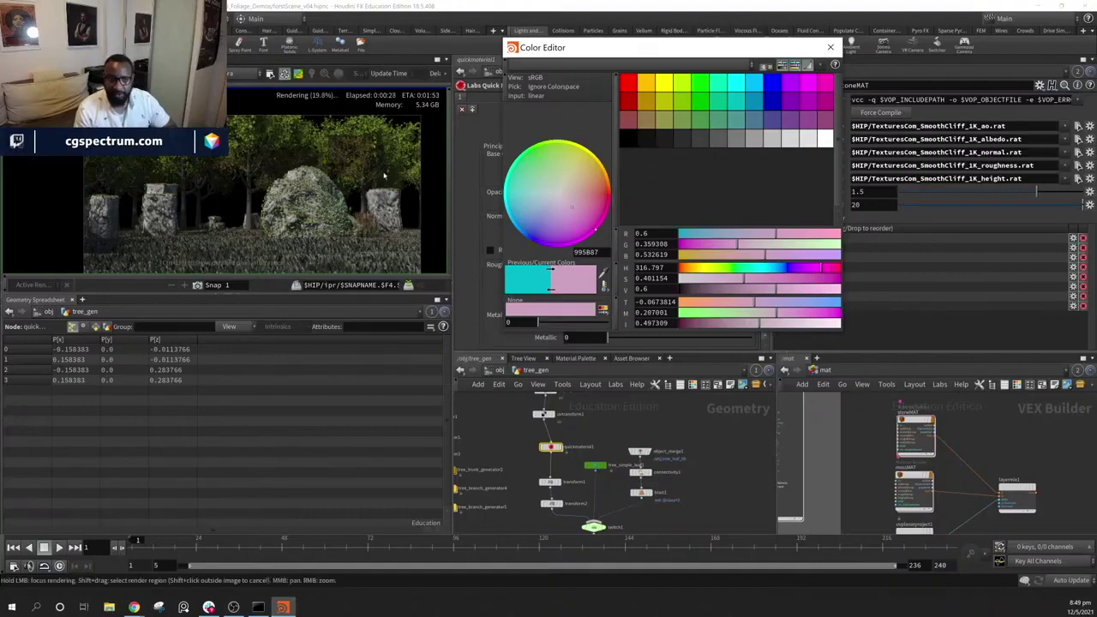
pyautogui.click(665, 291)
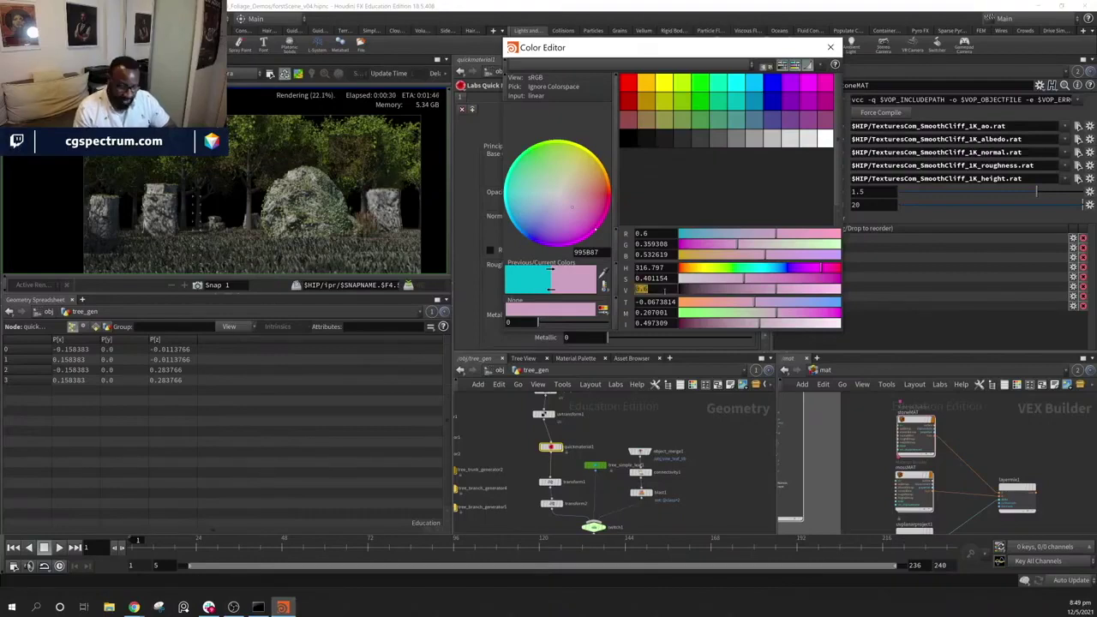
pyautogui.write('7')
pyautogui.press('BackSpace')
pyautogui.write('.4')
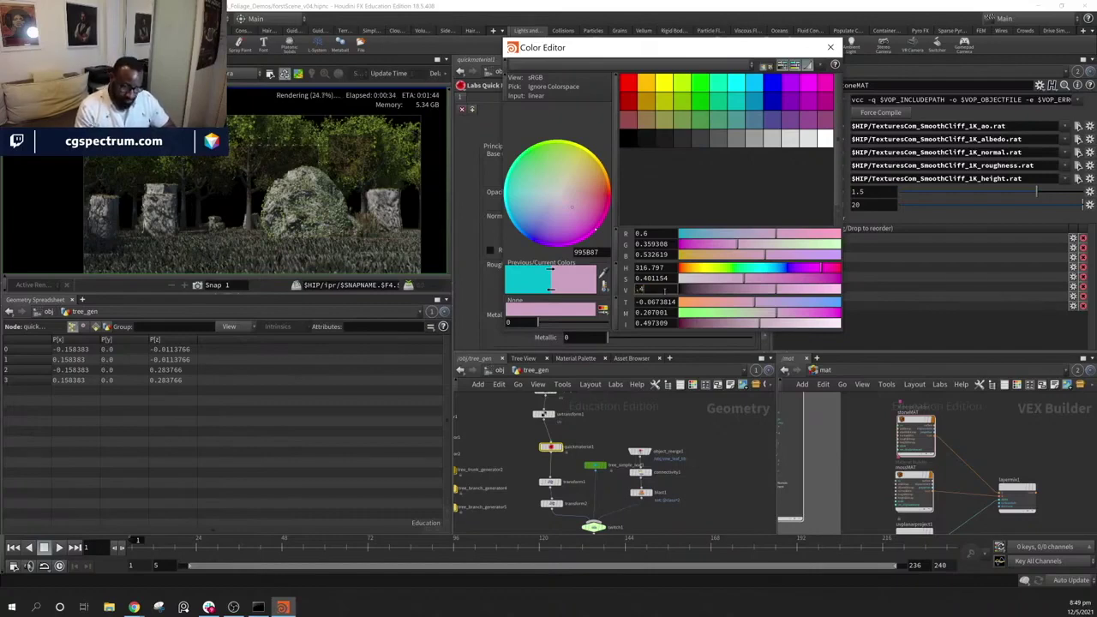
pyautogui.press('BackSpace')
pyautogui.write('7')
pyautogui.press('Return')
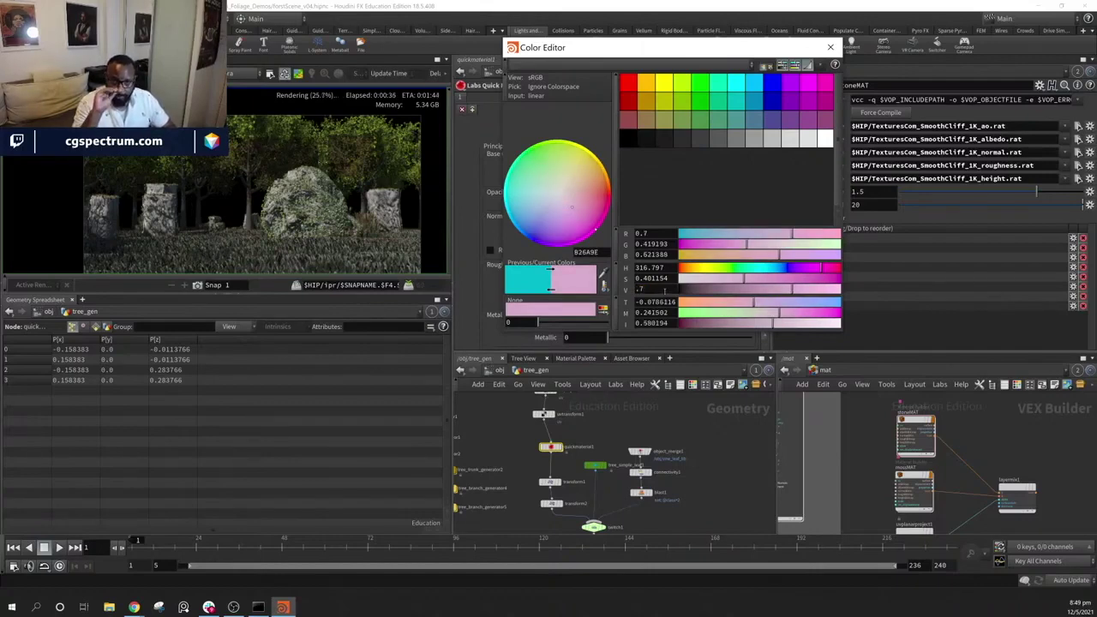
# Check the tinted foliage in a region of the Render View, and clear the region
pyautogui.click(340, 183)
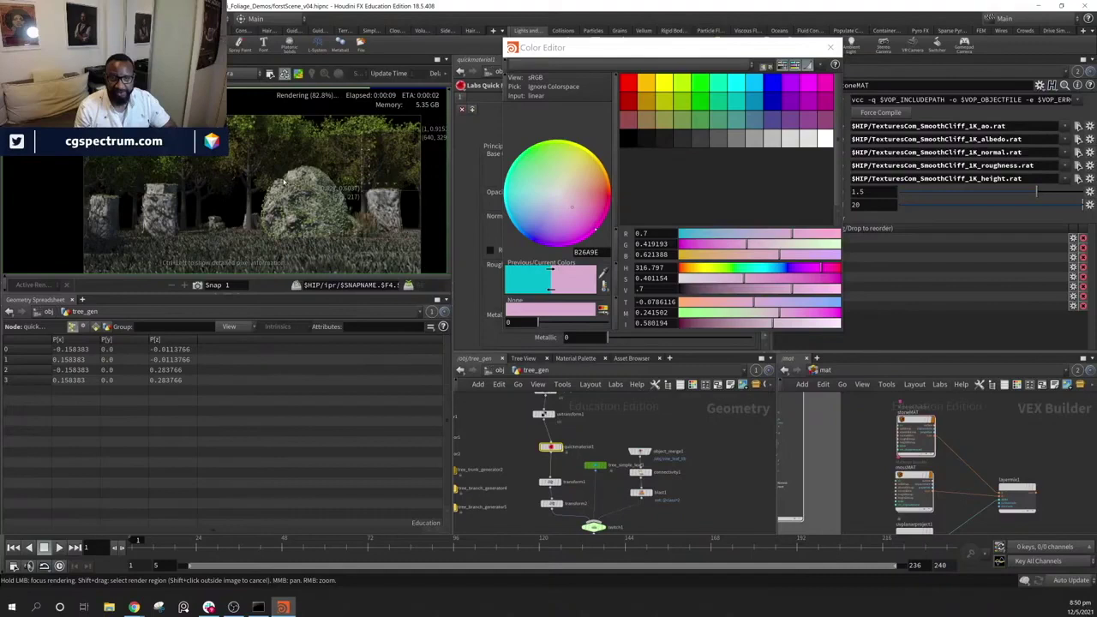
pyautogui.keyDown('shift'); pyautogui.click(55, 204); pyautogui.keyUp('shift')
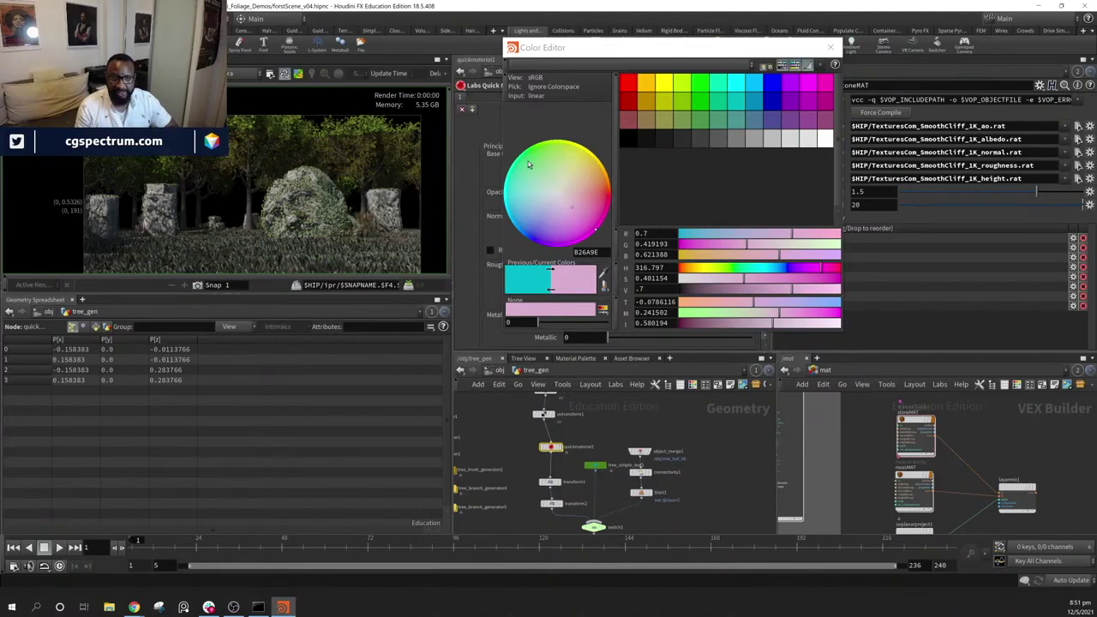
pyautogui.moveTo(369, 185); pyautogui.dragTo(313, 158, button='middle')
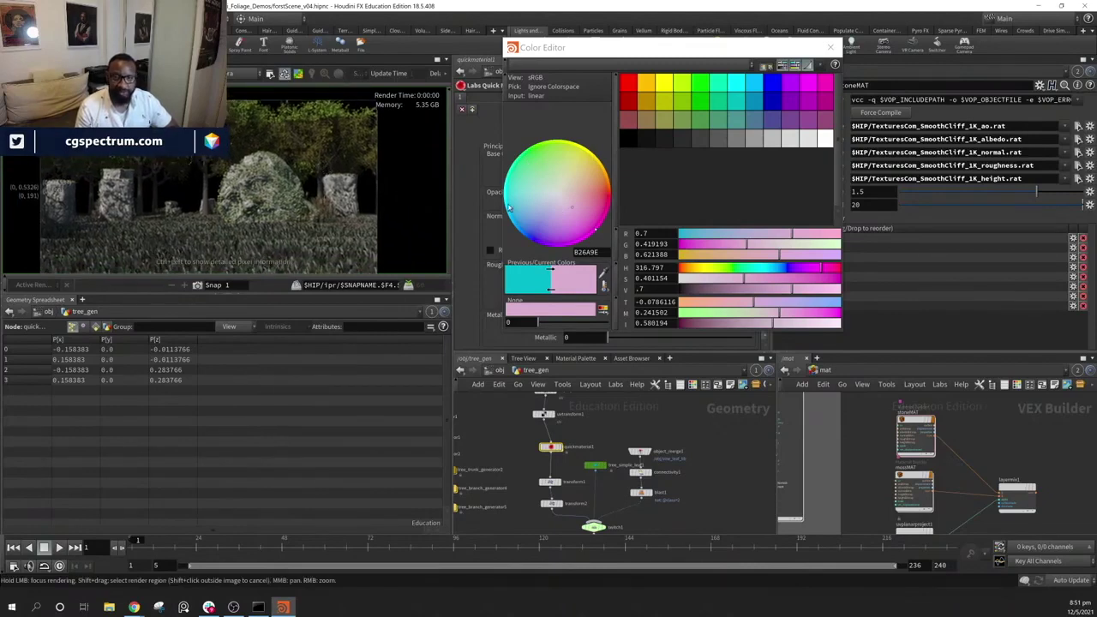
# Close the Color Editor, look over the rendered scene, and save the scene file forstScene_v04
pyautogui.click(830, 47)
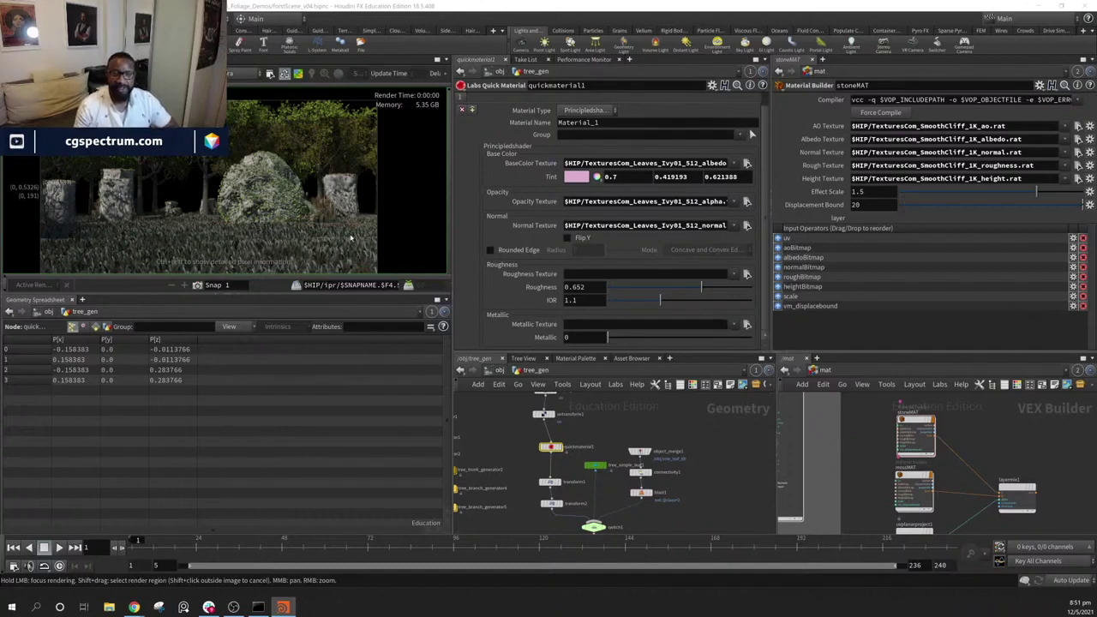
pyautogui.moveTo(383, 200); pyautogui.dragTo(414, 214, button='middle')
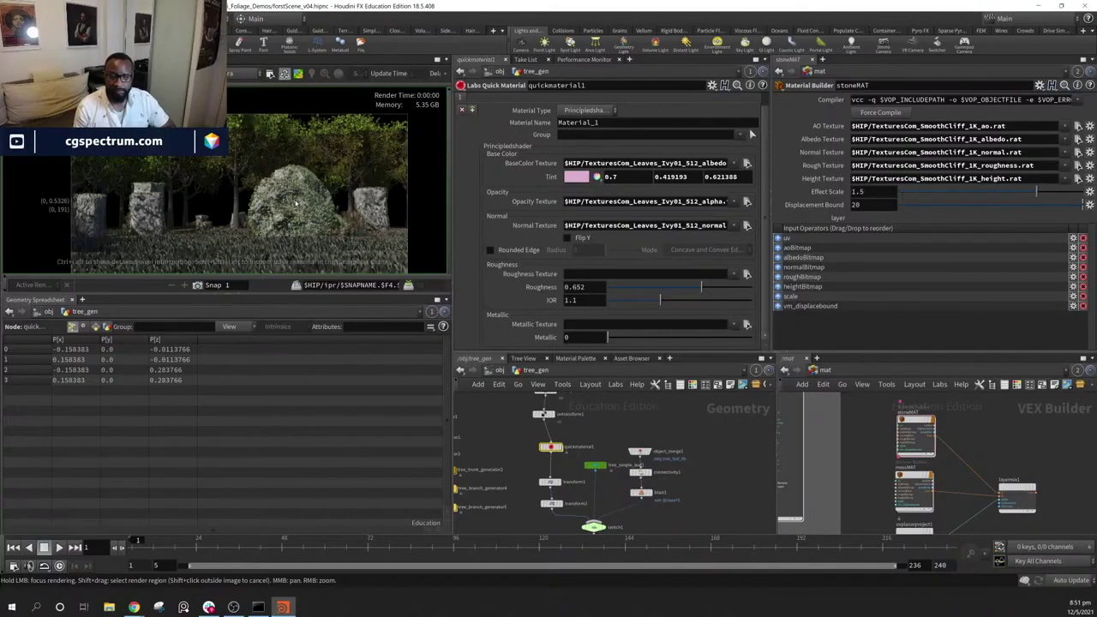
pyautogui.moveTo(296, 203); pyautogui.dragTo(296, 185, button='middle')
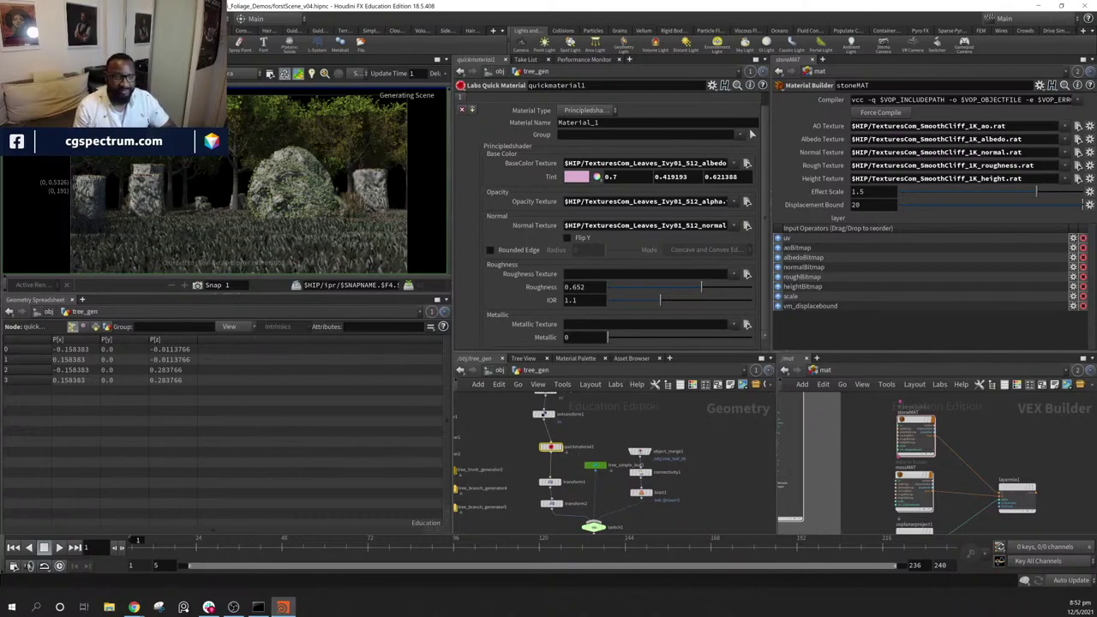
pyautogui.click(13, 18)
pyautogui.click(34, 129)
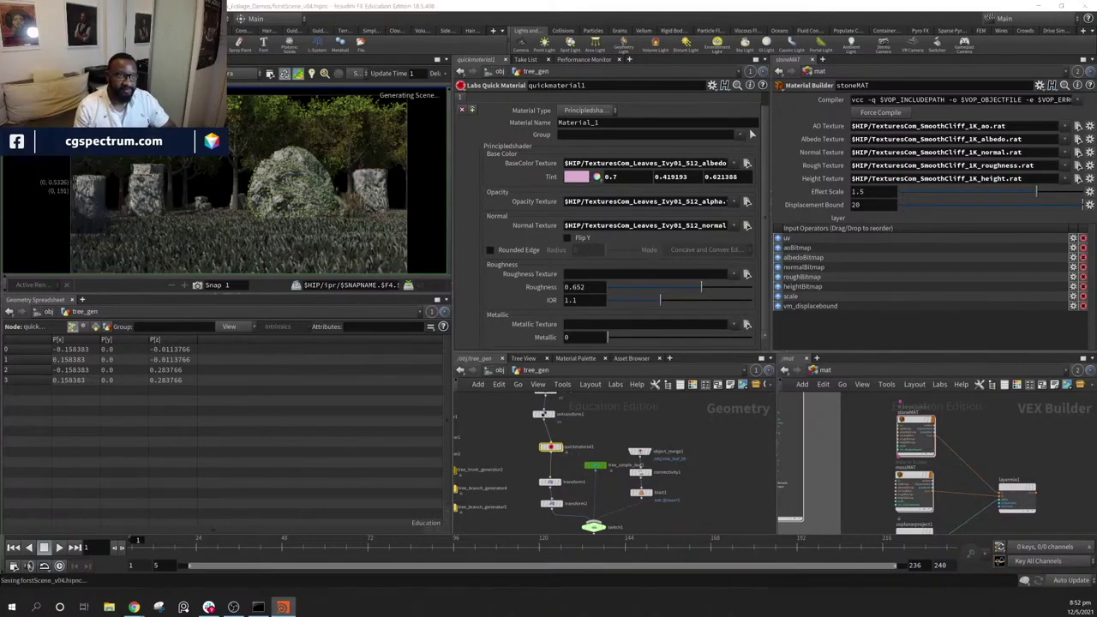